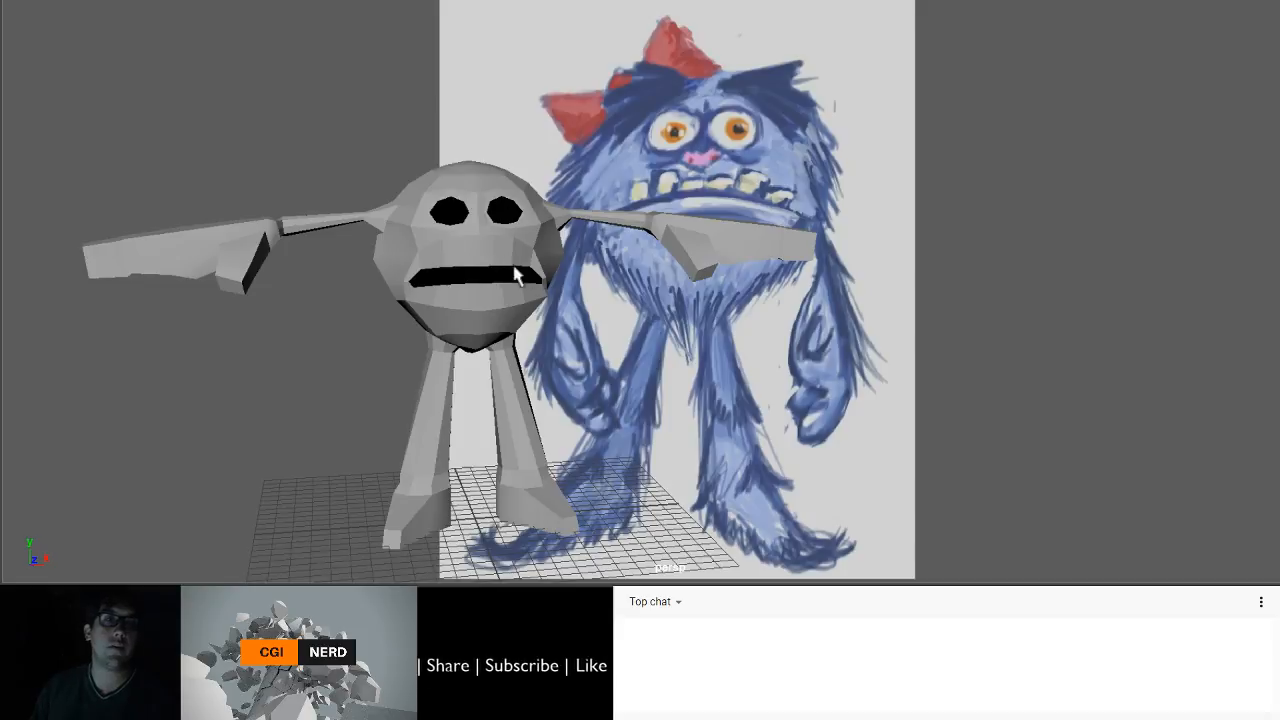
# - Examine the monster mesh from several angles, comparing its head, mouth and limbs with the reference drawing
pyautogui.keyDown('alt'); pyautogui.moveTo(516, 276); pyautogui.dragTo(592, 227); pyautogui.keyUp('alt')
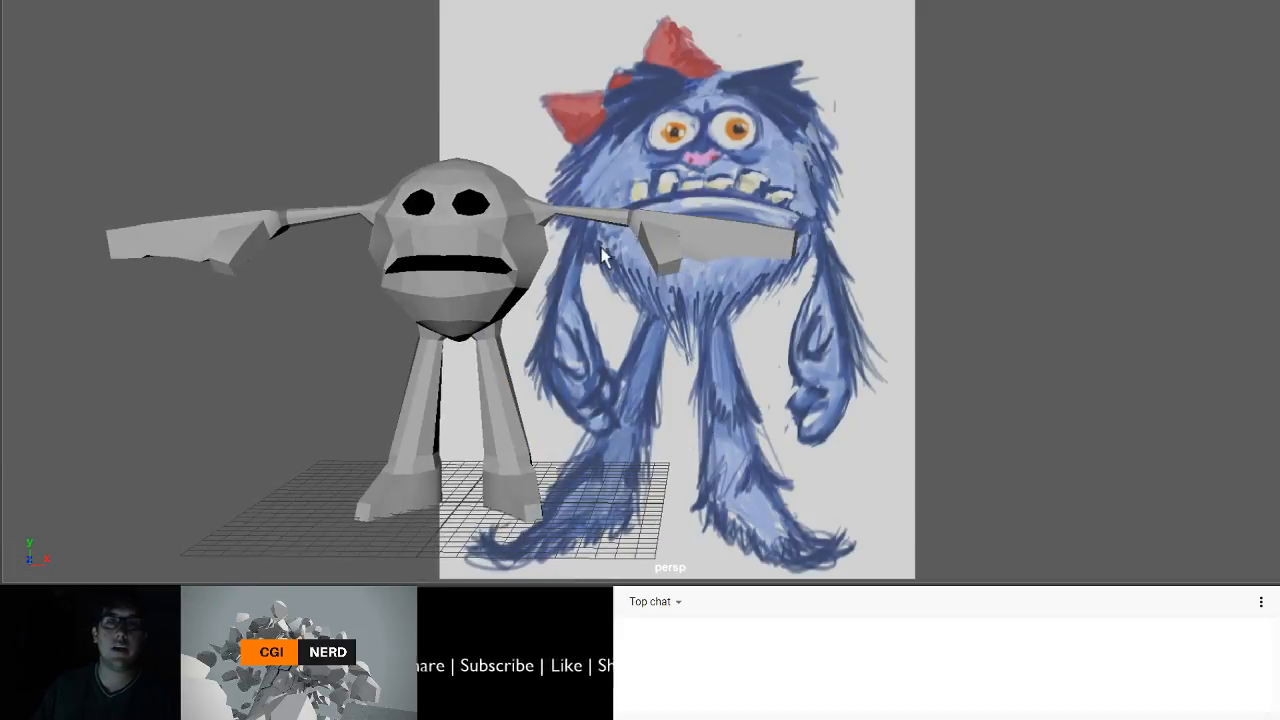
pyautogui.keyDown('alt'); pyautogui.moveTo(447, 250); pyautogui.dragTo(476, 293); pyautogui.keyUp('alt')
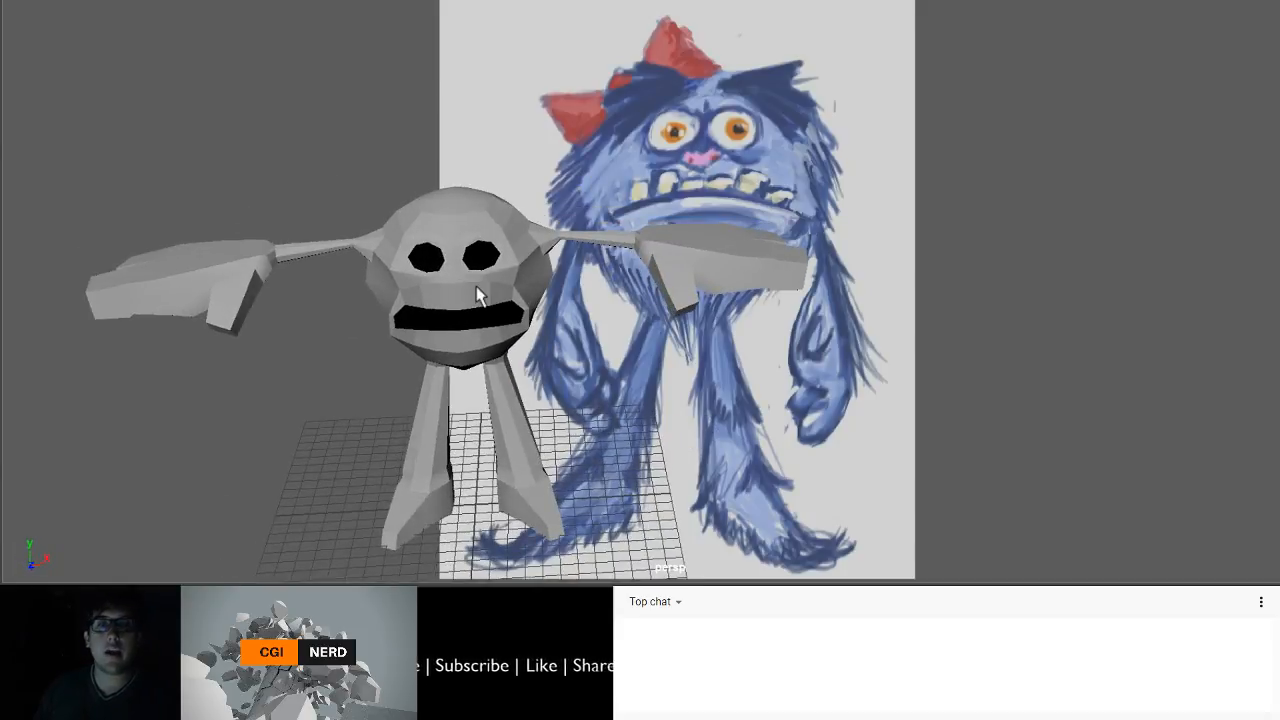
pyautogui.scroll(6, 470, 281)
pyautogui.keyDown('alt'); pyautogui.moveTo(461, 275); pyautogui.dragTo(561, 231, button='middle'); pyautogui.keyUp('alt')
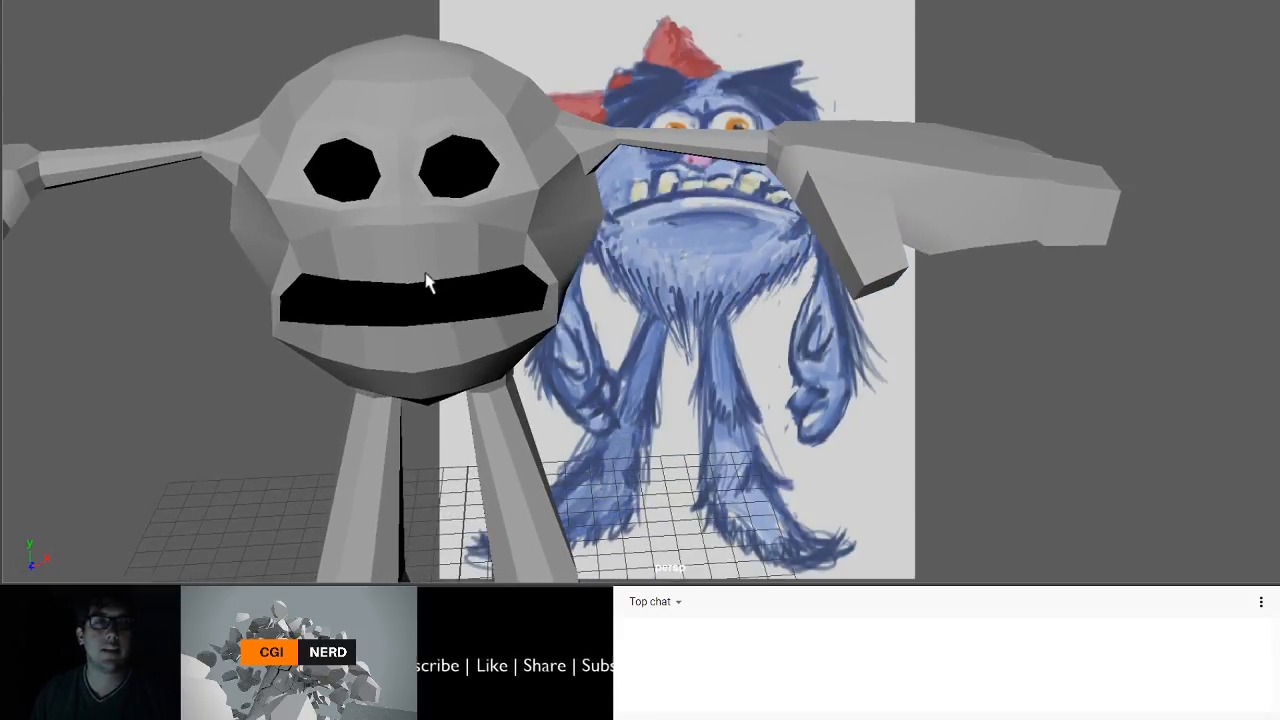
pyautogui.keyDown('alt'); pyautogui.moveTo(490, 314); pyautogui.dragTo(480, 213); pyautogui.keyUp('alt')
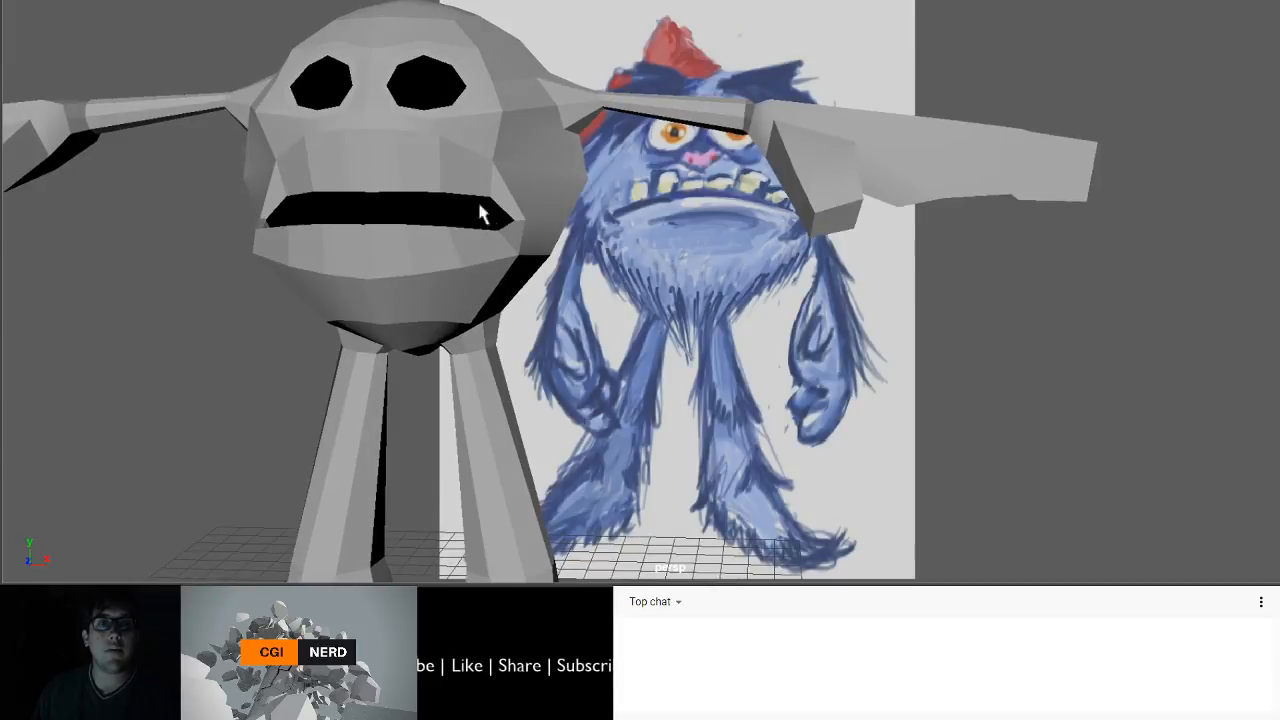
pyautogui.click(490, 120)
pyautogui.keyDown('alt'); pyautogui.moveTo(491, 123); pyautogui.dragTo(511, 170); pyautogui.keyUp('alt')
pyautogui.scroll(-8, 515, 190)
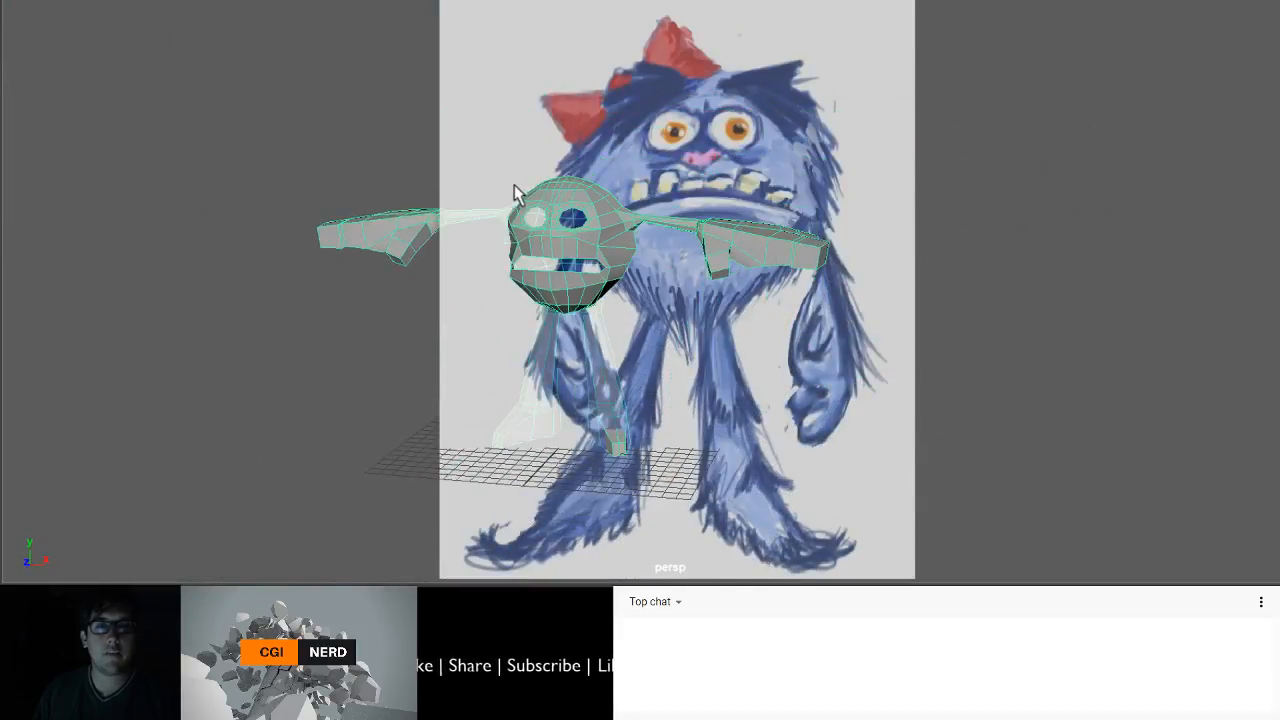
pyautogui.keyDown('alt'); pyautogui.moveTo(480, 219); pyautogui.dragTo(571, 200); pyautogui.keyUp('alt')
pyautogui.scroll(3, 572, 203)
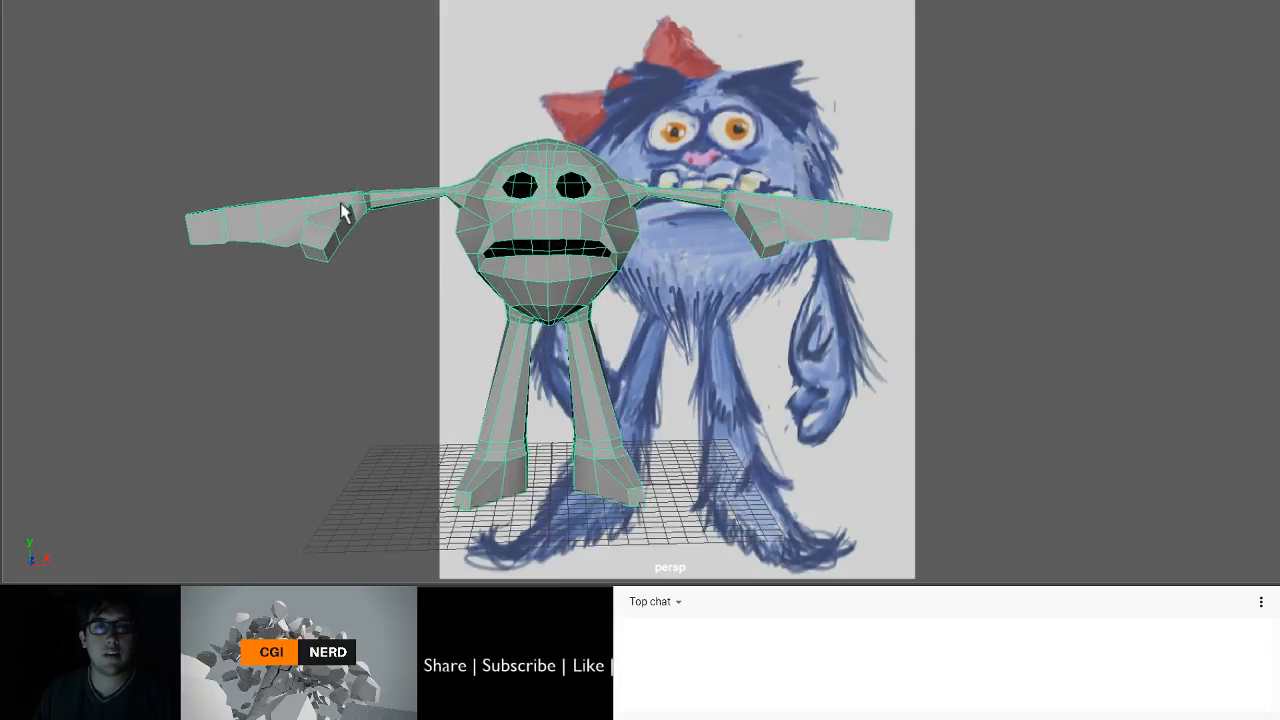
pyautogui.keyDown('alt'); pyautogui.moveTo(342, 212); pyautogui.dragTo(457, 191); pyautogui.keyUp('alt')
pyautogui.scroll(3, 512, 274)
pyautogui.keyDown('alt'); pyautogui.moveTo(545, 163); pyautogui.dragTo(529, 190); pyautogui.keyUp('alt')
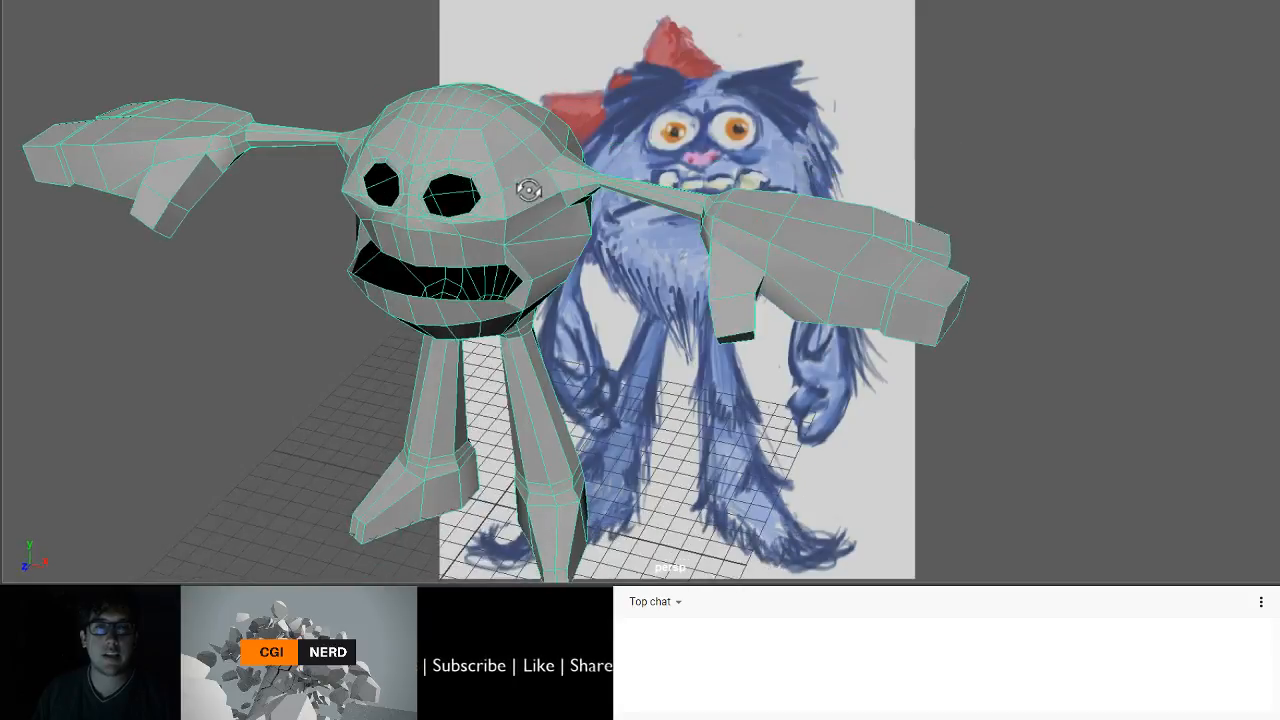
# - Select the face loop over the top and sides of the head and inspect how it runs around the eyes and nose
pyautogui.click(493, 139)
pyautogui.keyDown('shift'); pyautogui.doubleClick(474, 125); pyautogui.keyUp('shift')
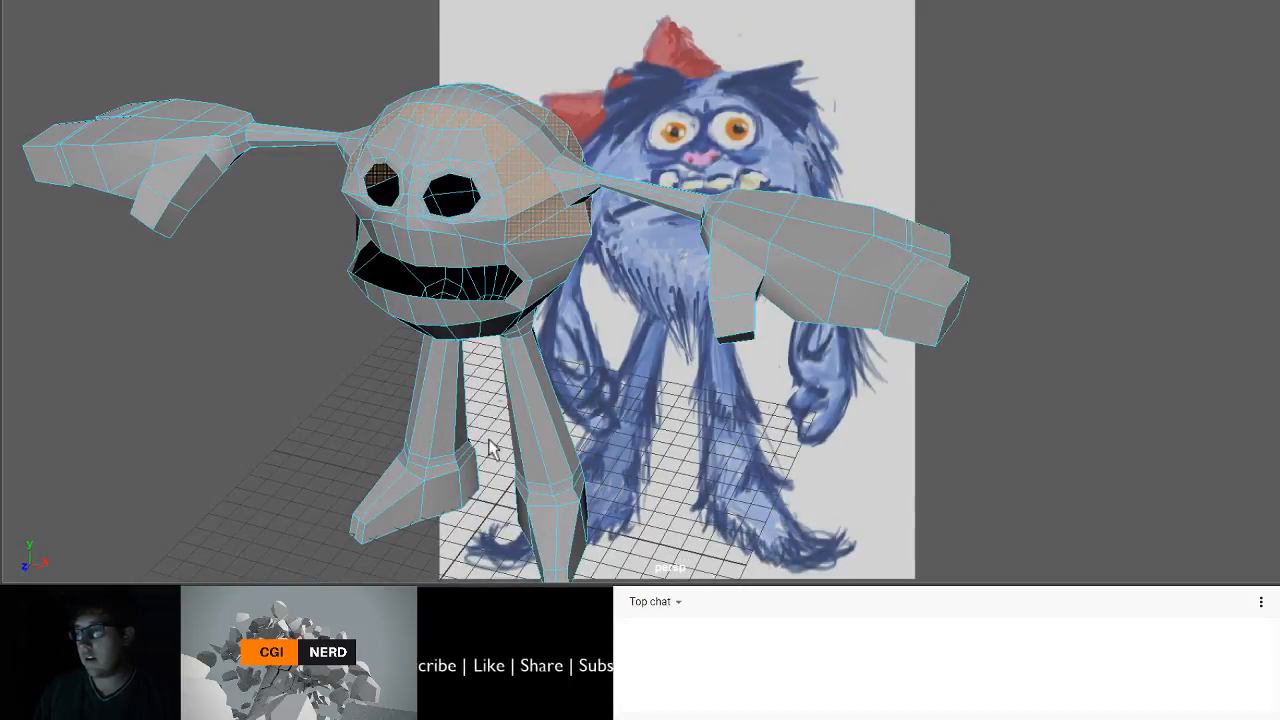
pyautogui.keyDown('alt'); pyautogui.moveTo(507, 285); pyautogui.dragTo(562, 83); pyautogui.keyUp('alt')
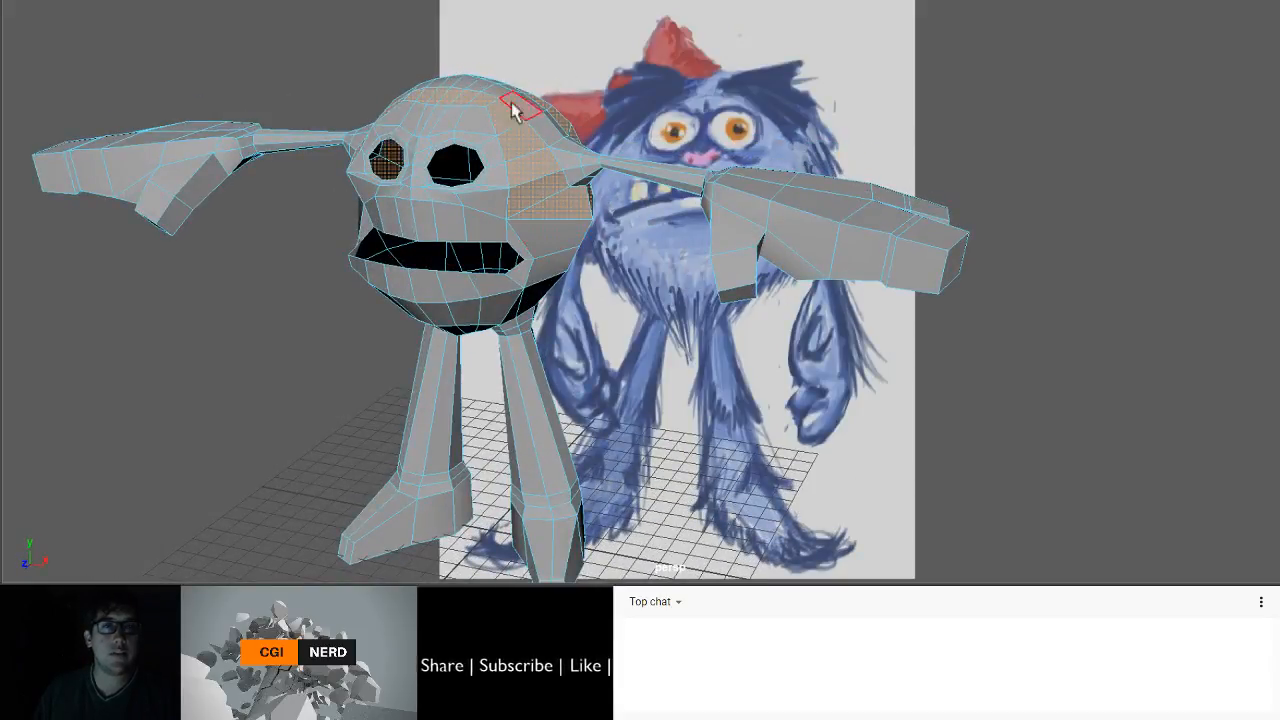
pyautogui.keyDown('alt'); pyautogui.moveTo(491, 257); pyautogui.dragTo(470, 200); pyautogui.keyUp('alt')
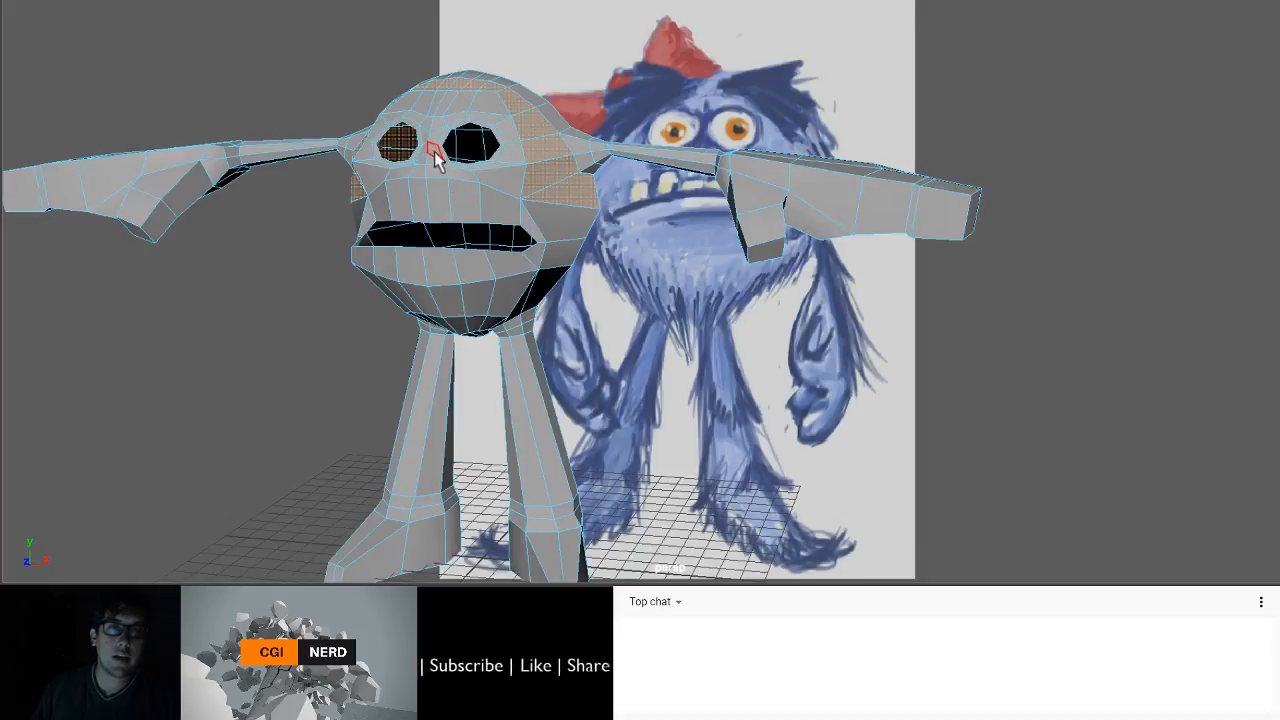
pyautogui.keyDown('alt'); pyautogui.moveTo(439, 186); pyautogui.dragTo(468, 209); pyautogui.keyUp('alt')
pyautogui.scroll(3, 498, 292)
pyautogui.scroll(2, 498, 292)
pyautogui.keyDown('alt'); pyautogui.moveTo(358, 260); pyautogui.dragTo(338, 230); pyautogui.keyUp('alt')
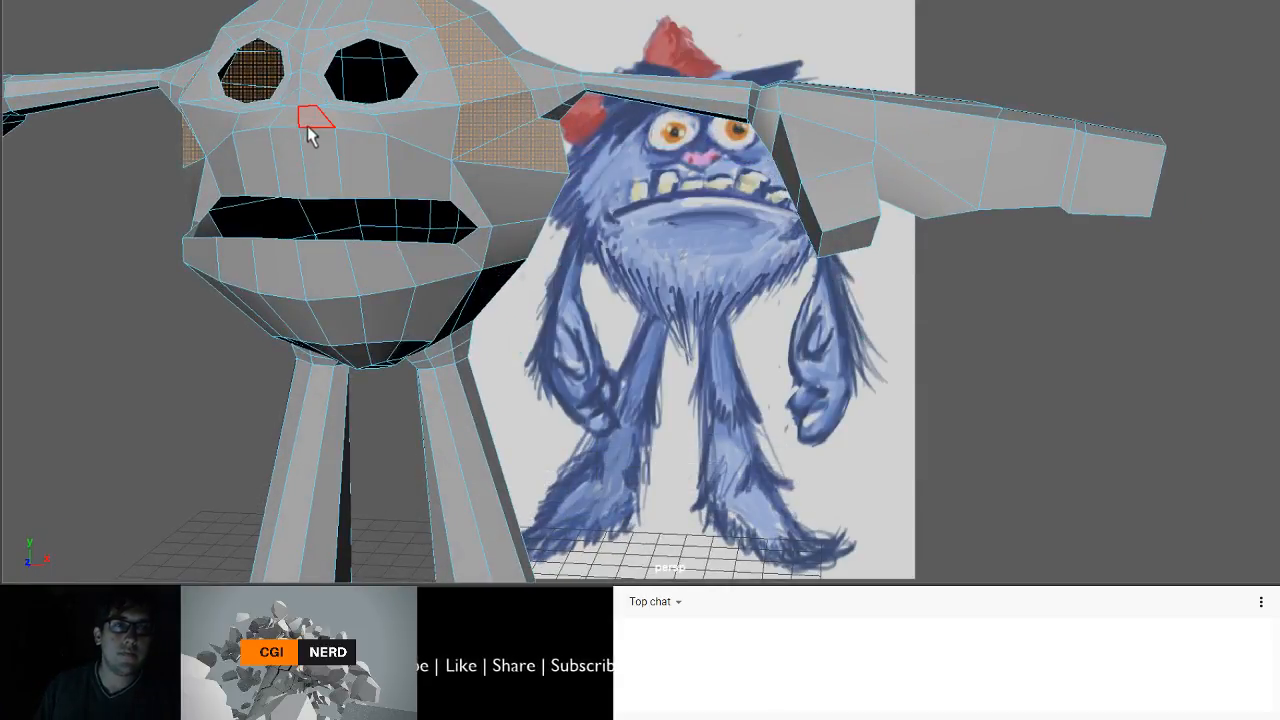
pyautogui.keyDown('alt'); pyautogui.moveTo(310, 135); pyautogui.dragTo(333, 183); pyautogui.keyUp('alt')
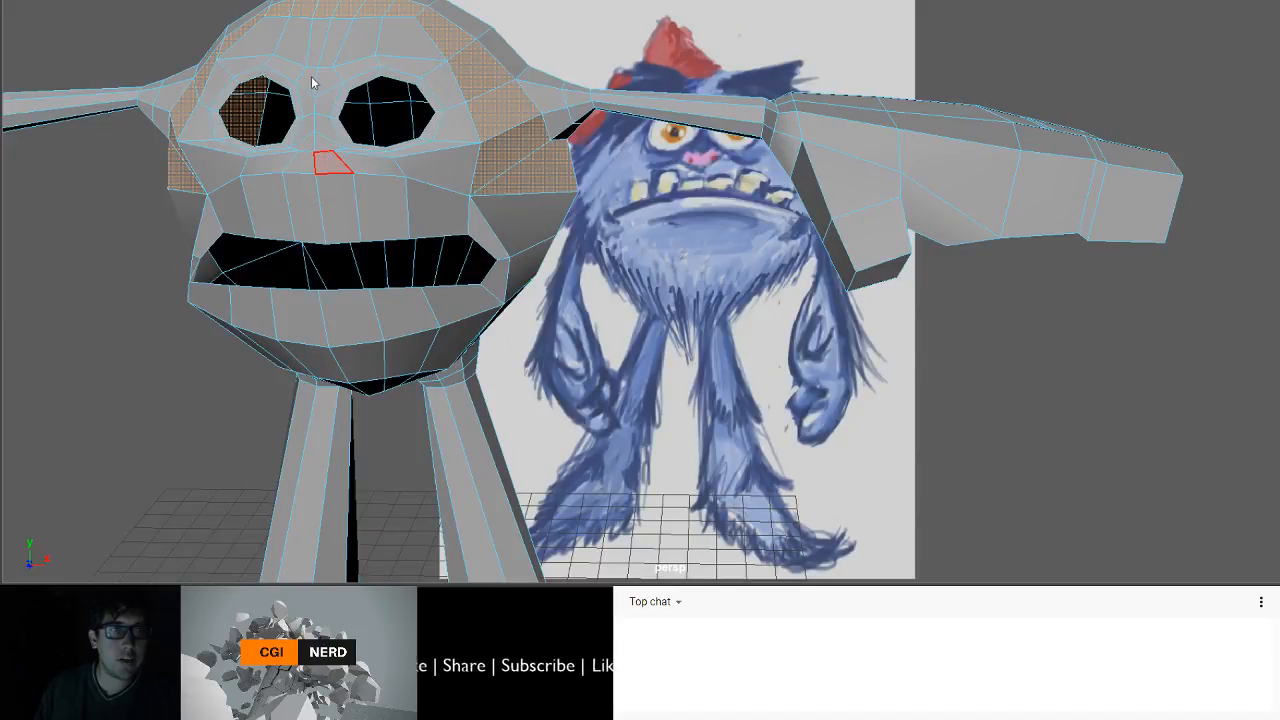
# - Select the centre vertex below the eyes for moving and inspect the nose and mouth area from several angles
pyautogui.press('F9')
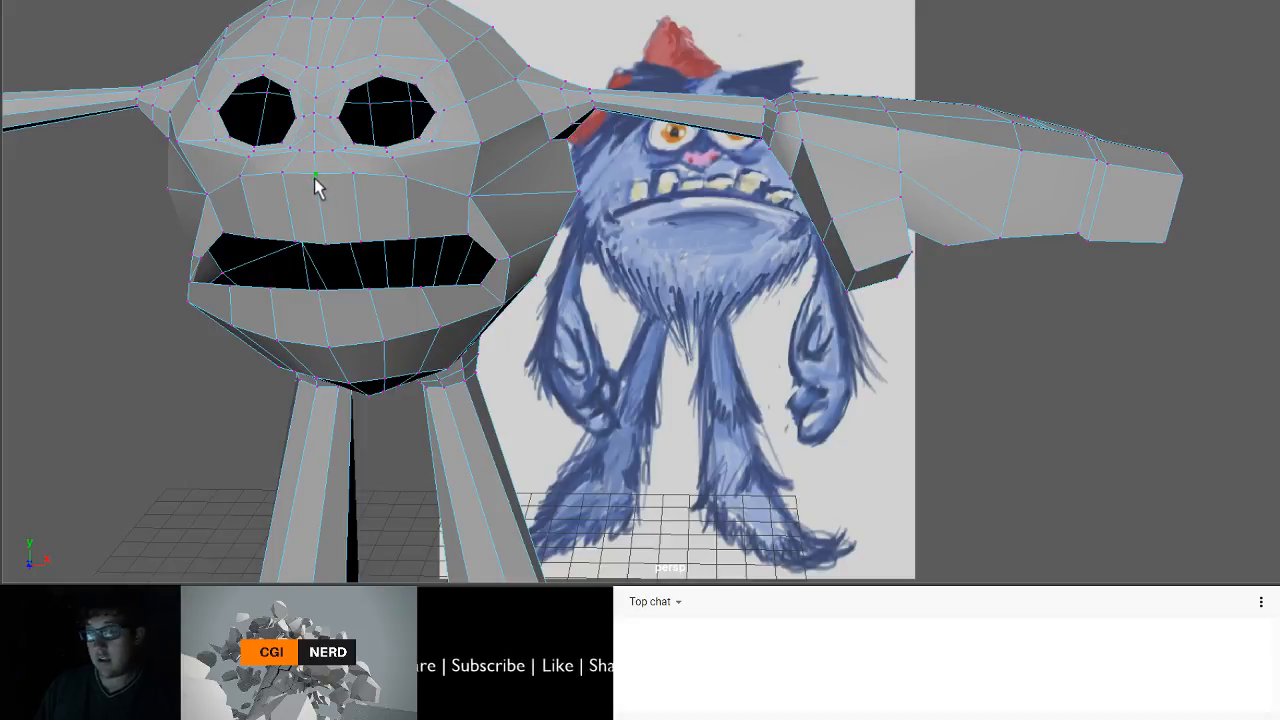
pyautogui.keyDown('alt'); pyautogui.moveTo(313, 182); pyautogui.dragTo(249, 173); pyautogui.keyUp('alt')
pyautogui.press('w')
pyautogui.moveTo(238, 114); pyautogui.dragTo(402, 158)
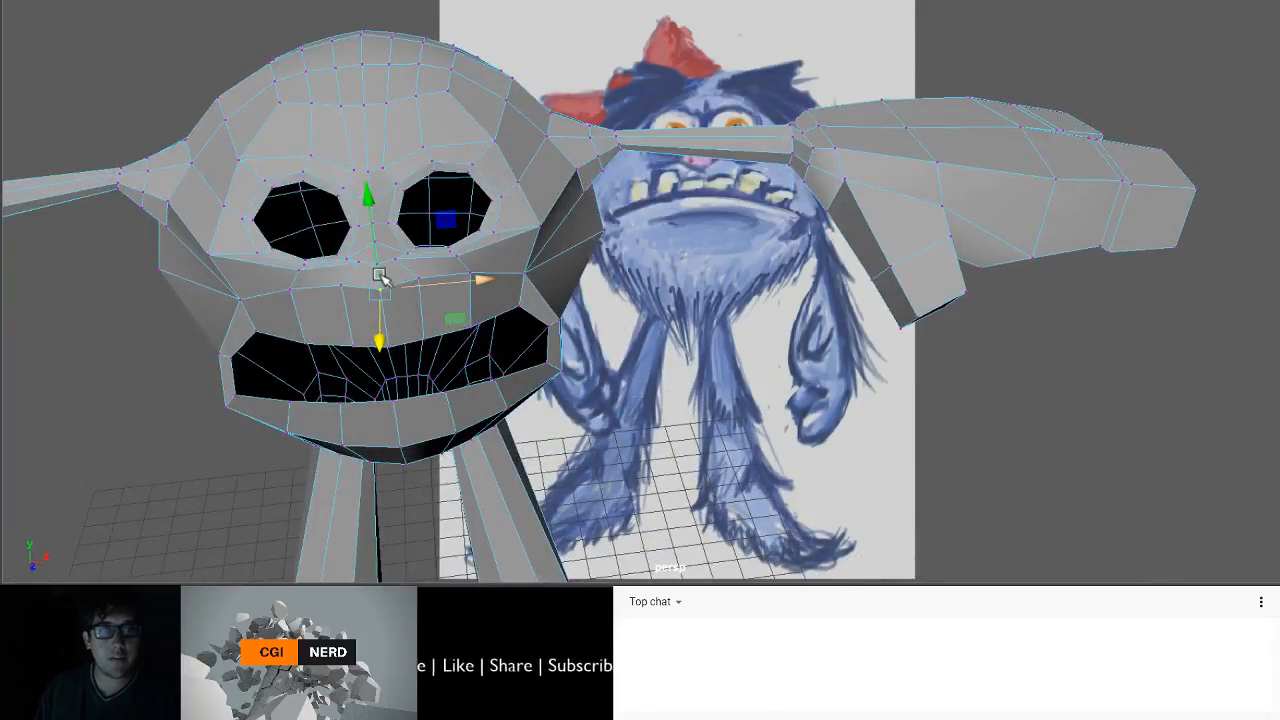
pyautogui.keyDown('alt'); pyautogui.moveTo(416, 250); pyautogui.dragTo(508, 163); pyautogui.keyUp('alt')
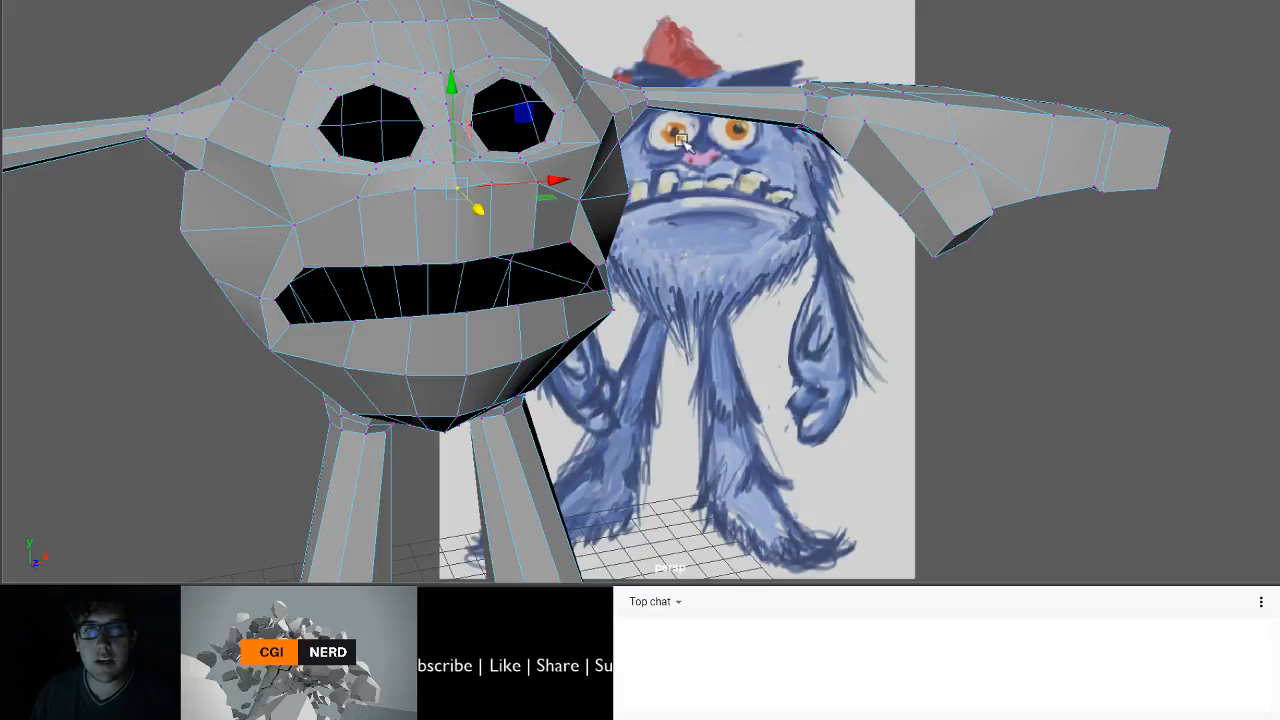
pyautogui.moveTo(735, 170)
pyautogui.keyDown('alt'); pyautogui.mouseDown()
pyautogui.moveTo(720, 180)
pyautogui.moveTo(718, 238)
pyautogui.moveTo(717, 160)
pyautogui.mouseUp(); pyautogui.keyUp('alt')
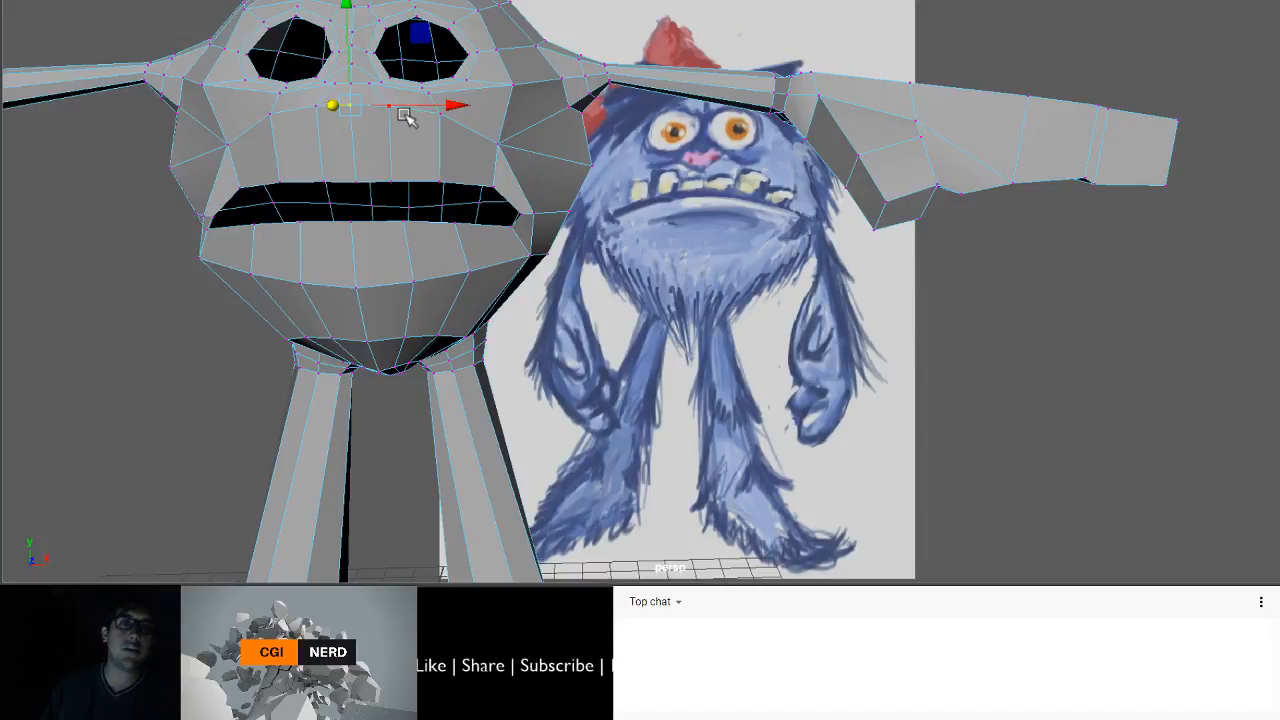
pyautogui.moveTo(408, 114)
pyautogui.keyDown('alt'); pyautogui.mouseDown()
pyautogui.moveTo(391, 114)
pyautogui.moveTo(410, 135)
pyautogui.mouseUp(); pyautogui.keyUp('alt')
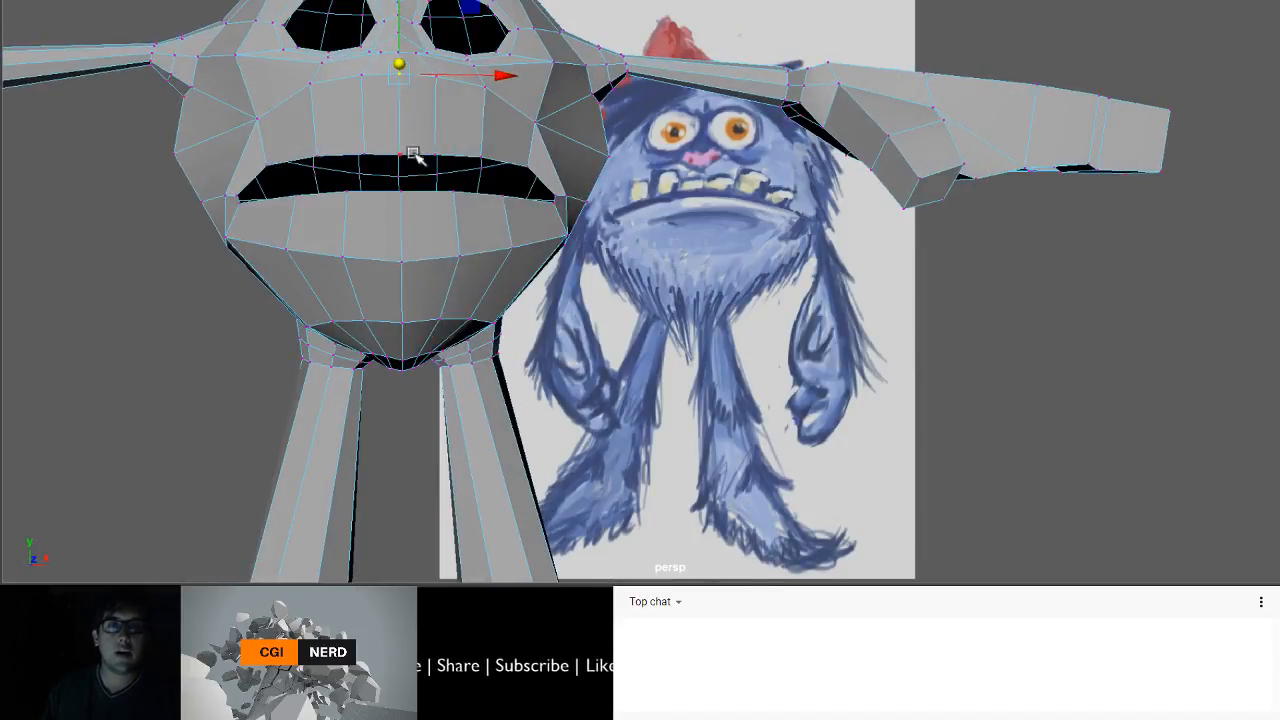
pyautogui.keyDown('alt'); pyautogui.moveTo(394, 131); pyautogui.dragTo(378, 243, button='middle'); pyautogui.keyUp('alt')
pyautogui.scroll(-4, 378, 243)
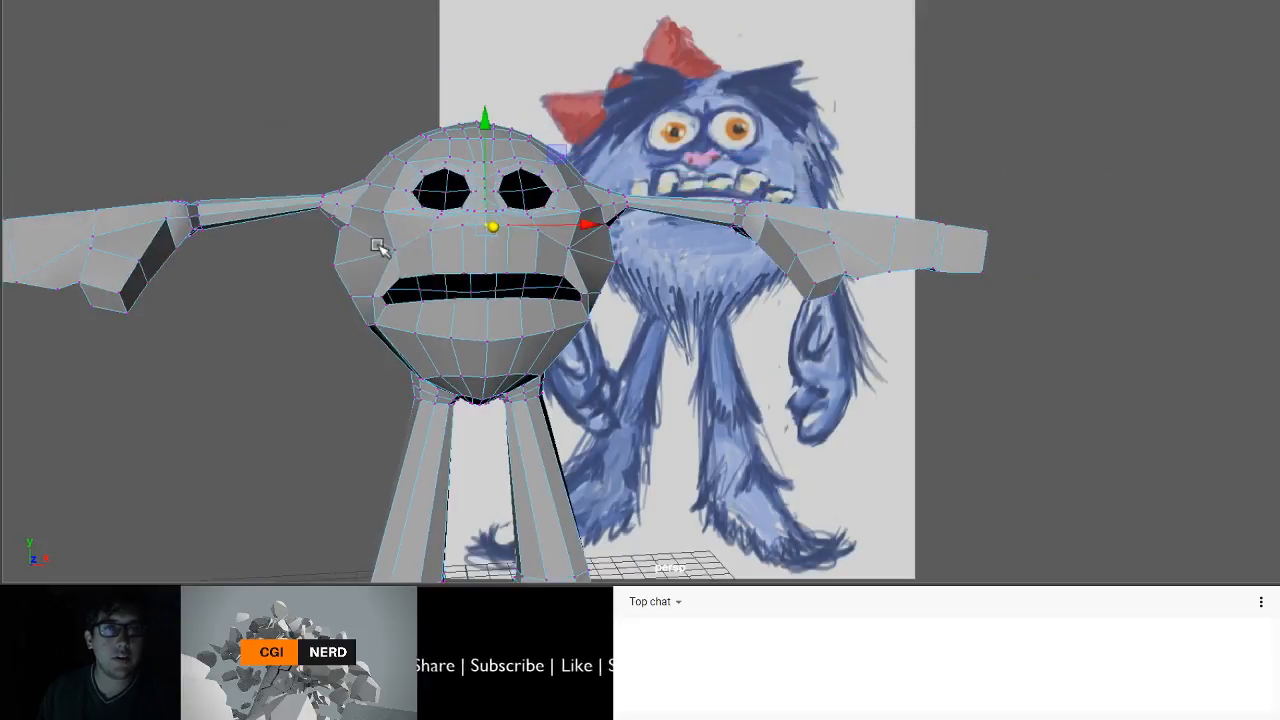
pyautogui.scroll(4, 378, 243)
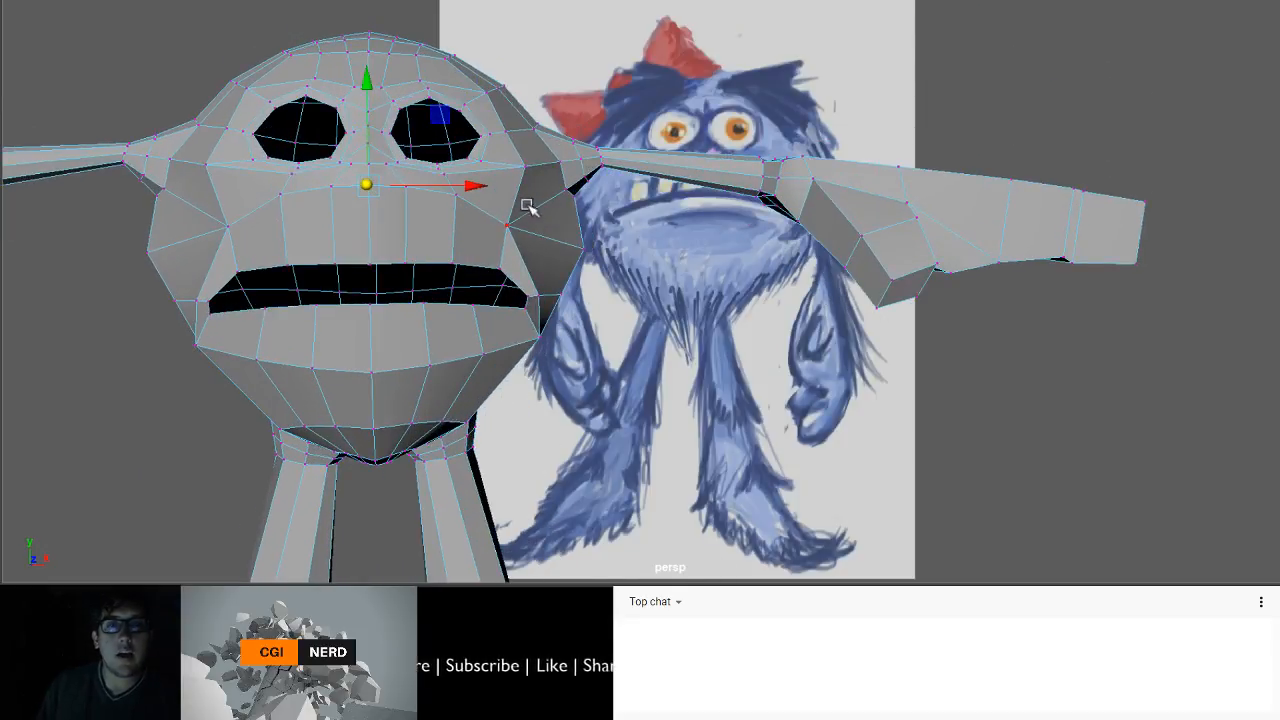
pyautogui.keyDown('alt'); pyautogui.moveTo(529, 209); pyautogui.dragTo(390, 213); pyautogui.keyUp('alt')
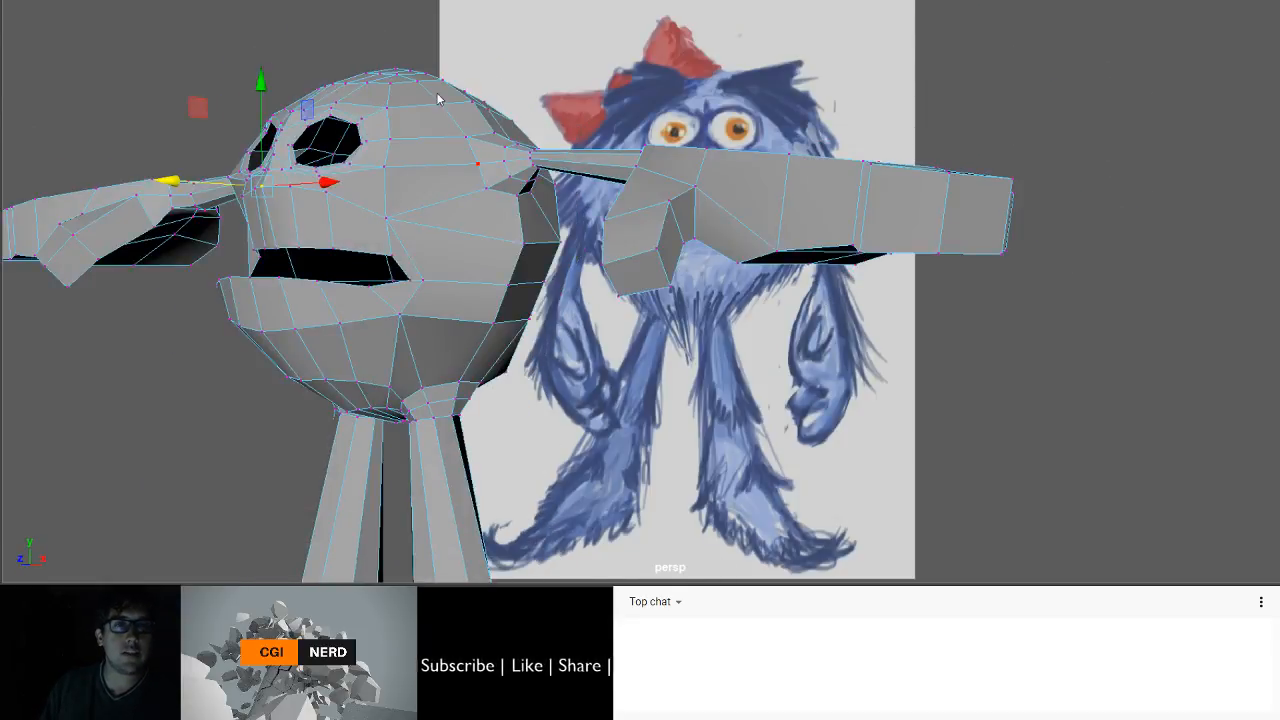
# - Select face loops around the upper head and down its side to check the mesh flow into the arms and legs
pyautogui.moveTo(437, 94); pyautogui.dragTo(418, 112, button='right')
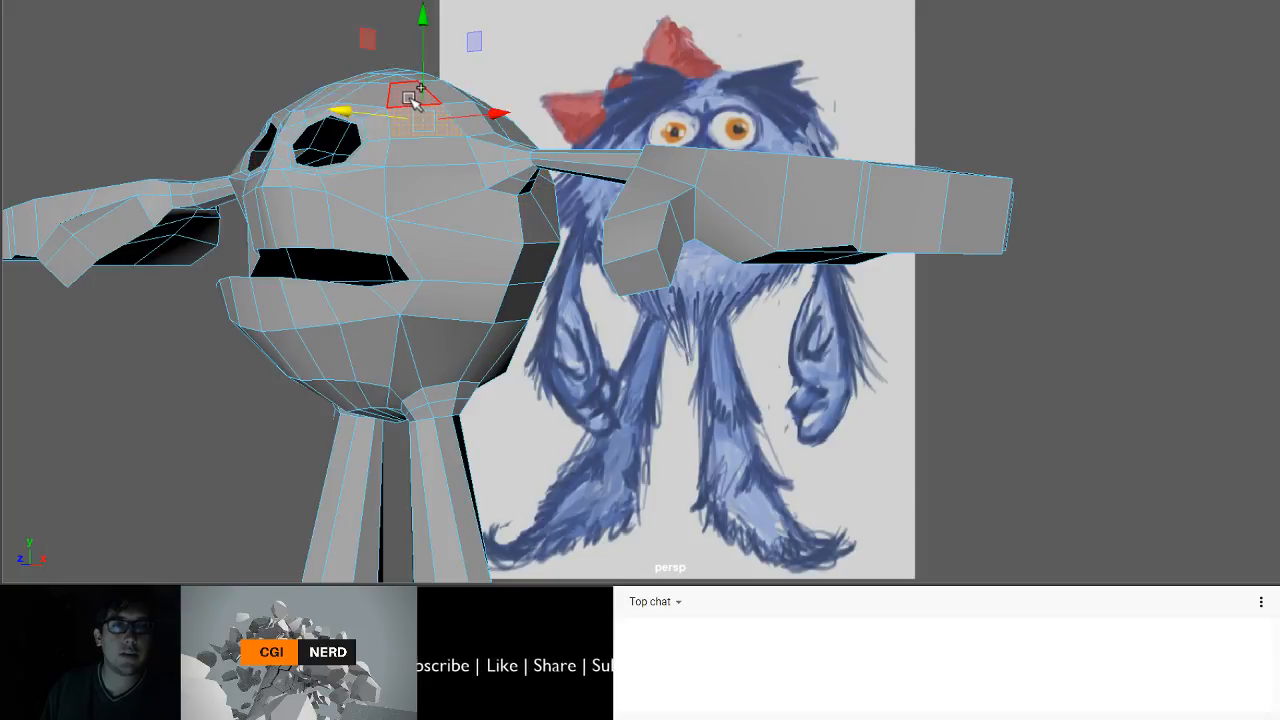
pyautogui.keyDown('alt'); pyautogui.moveTo(443, 229); pyautogui.dragTo(509, 120); pyautogui.keyUp('alt')
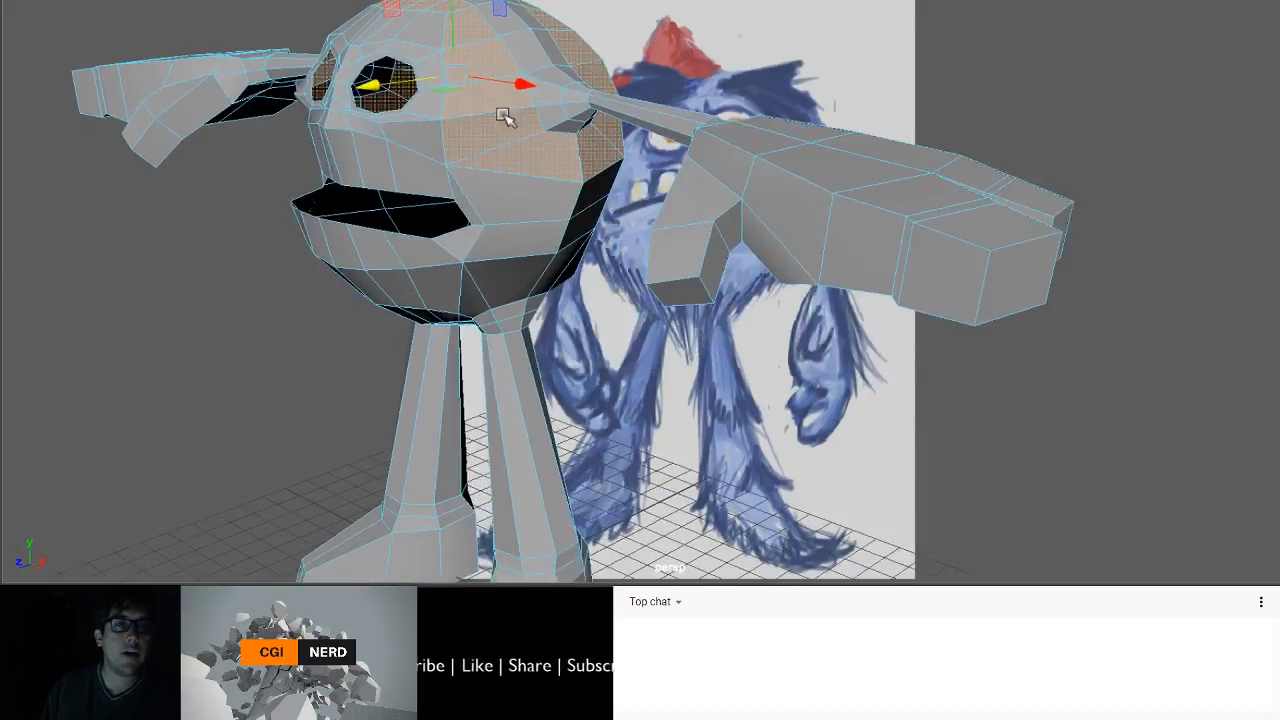
pyautogui.click(514, 195)
pyautogui.keyDown('shift'); pyautogui.doubleClick(528, 245); pyautogui.keyUp('shift')
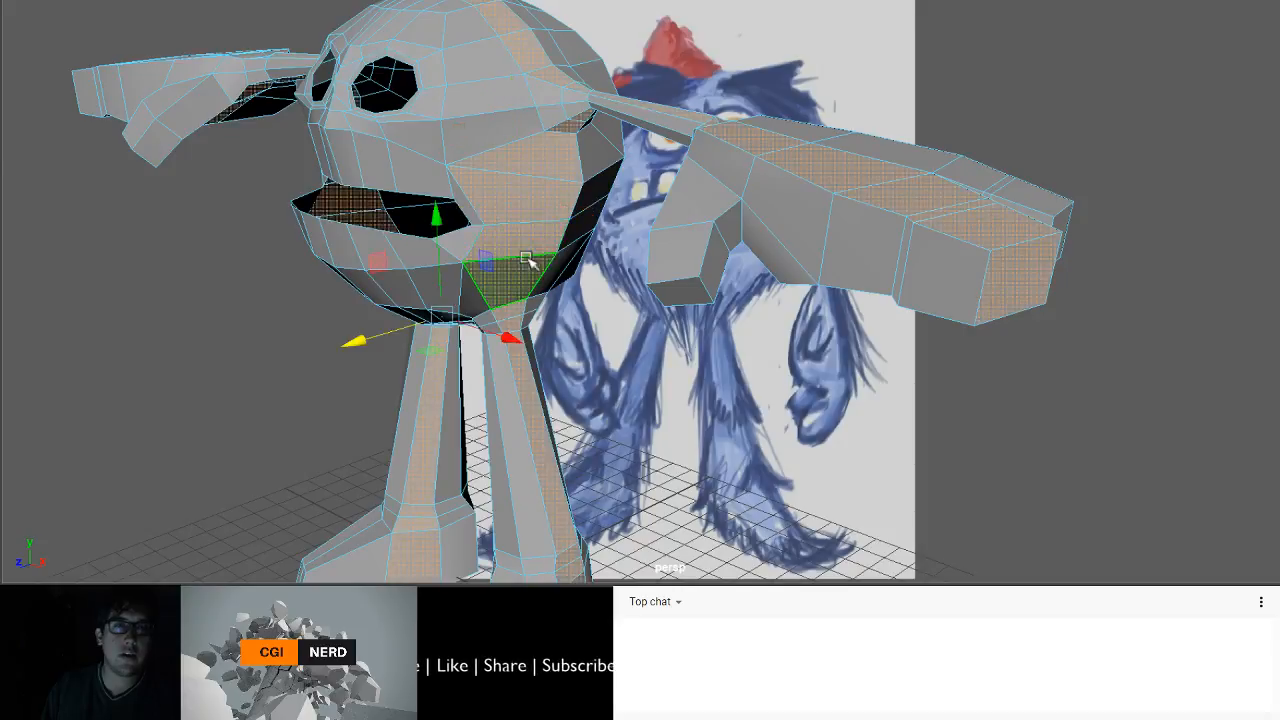
pyautogui.keyDown('alt'); pyautogui.moveTo(530, 264); pyautogui.dragTo(565, 240); pyautogui.keyUp('alt')
pyautogui.keyDown('alt'); pyautogui.moveTo(505, 295); pyautogui.dragTo(492, 296); pyautogui.keyUp('alt')
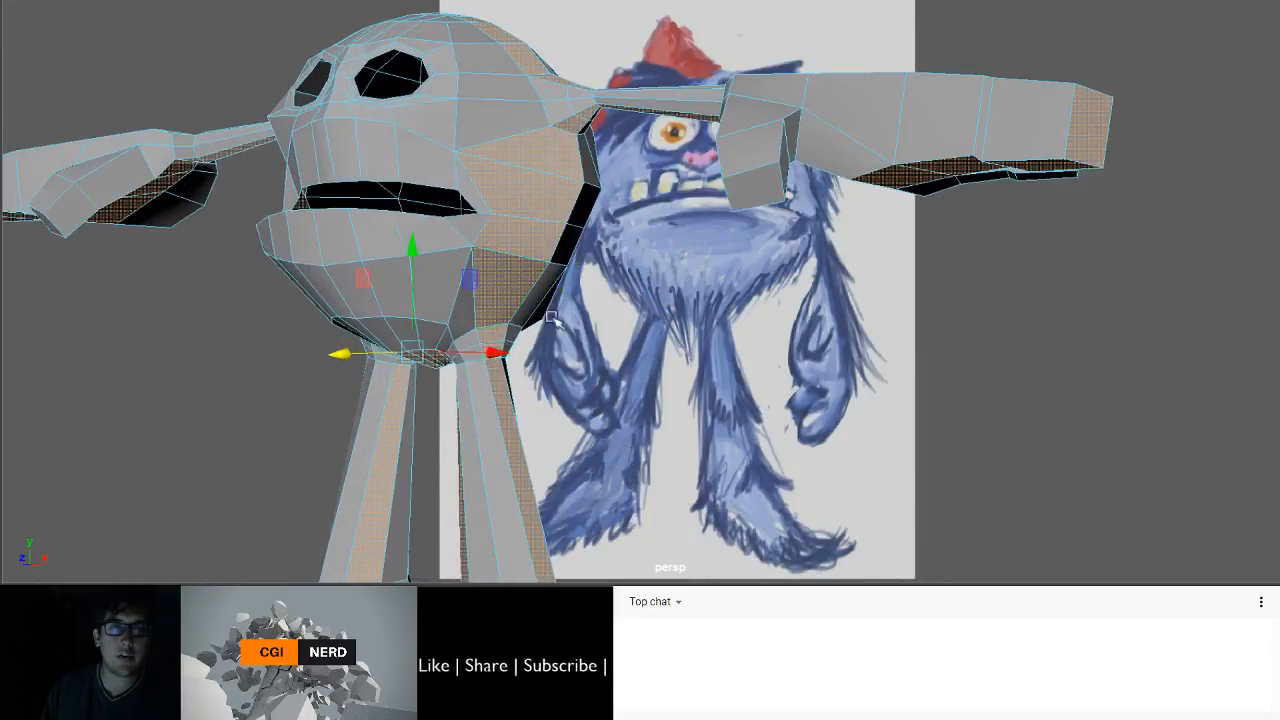
# - Select the face loop that wraps under the lower lip and down the legs to check the chin topology
pyautogui.click(468, 298)
pyautogui.keyDown('shift'); pyautogui.doubleClick(446, 289); pyautogui.keyUp('shift')
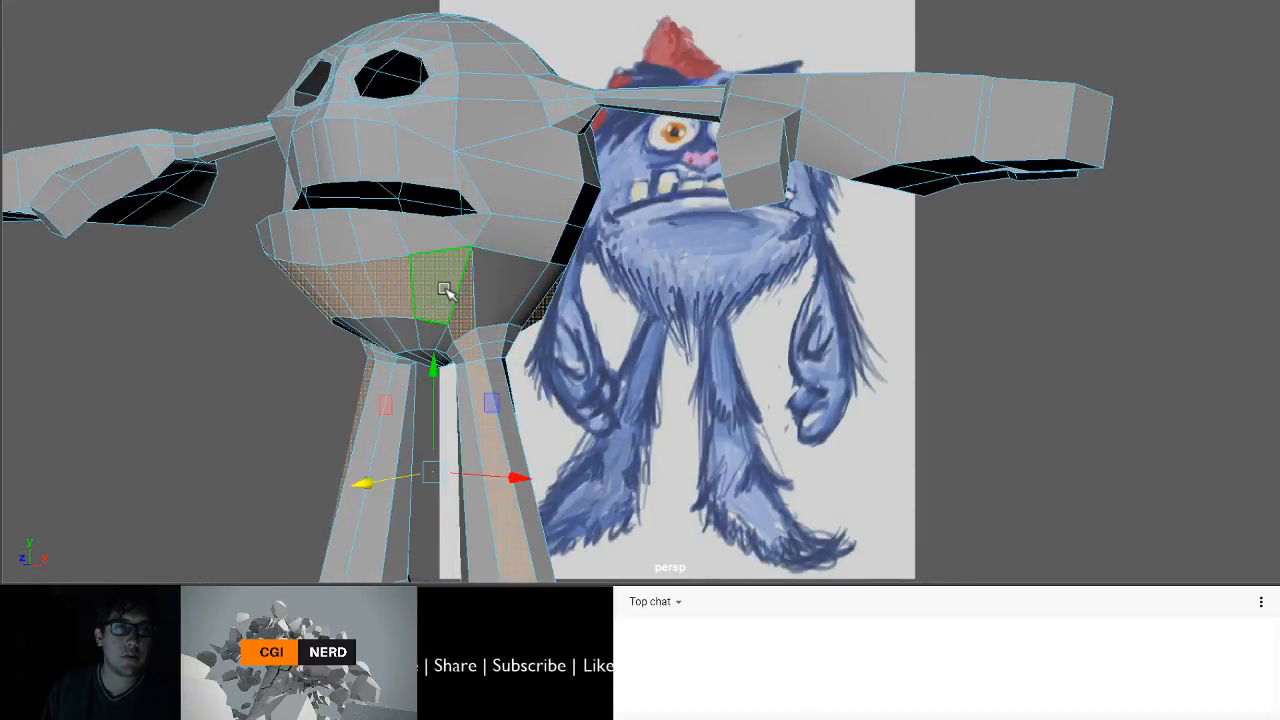
pyautogui.click(446, 289)
pyautogui.keyDown('shift'); pyautogui.moveTo(446, 289); pyautogui.dragTo(424, 289, button='right'); pyautogui.keyUp('shift')
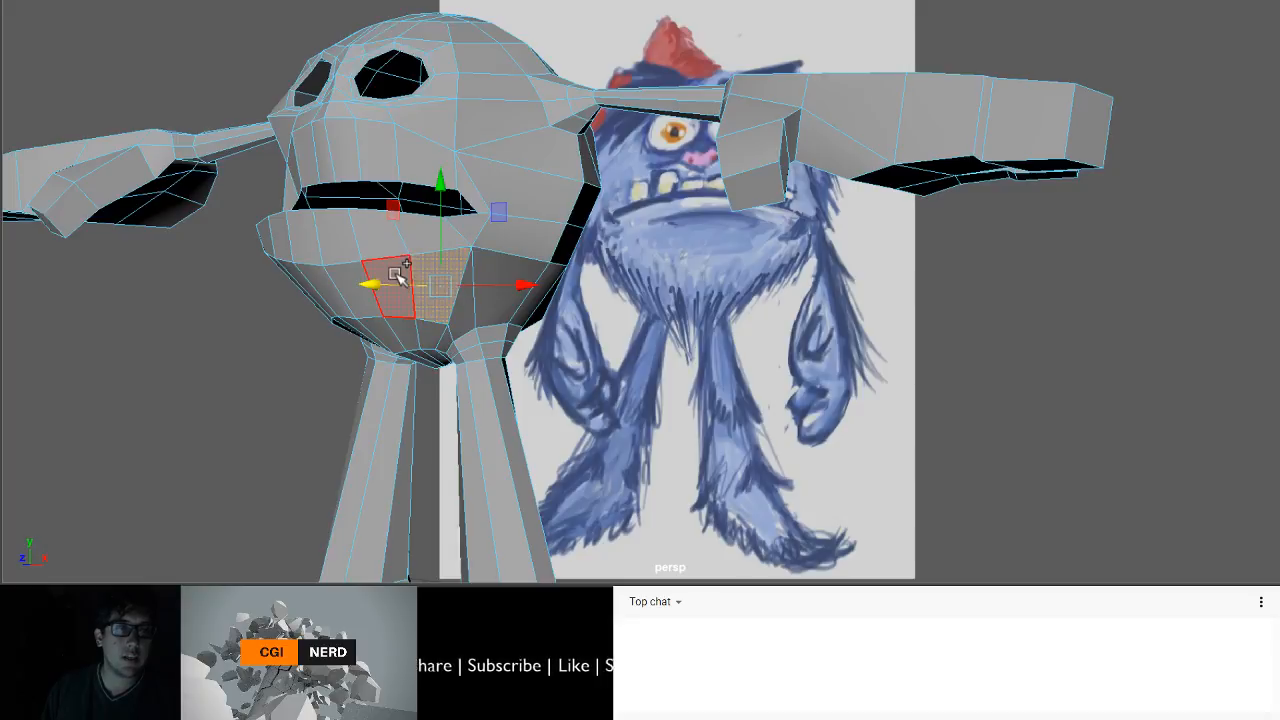
pyautogui.keyDown('shift'); pyautogui.doubleClick(397, 281); pyautogui.keyUp('shift')
pyautogui.keyDown('alt'); pyautogui.moveTo(397, 283); pyautogui.dragTo(457, 309); pyautogui.keyUp('alt')
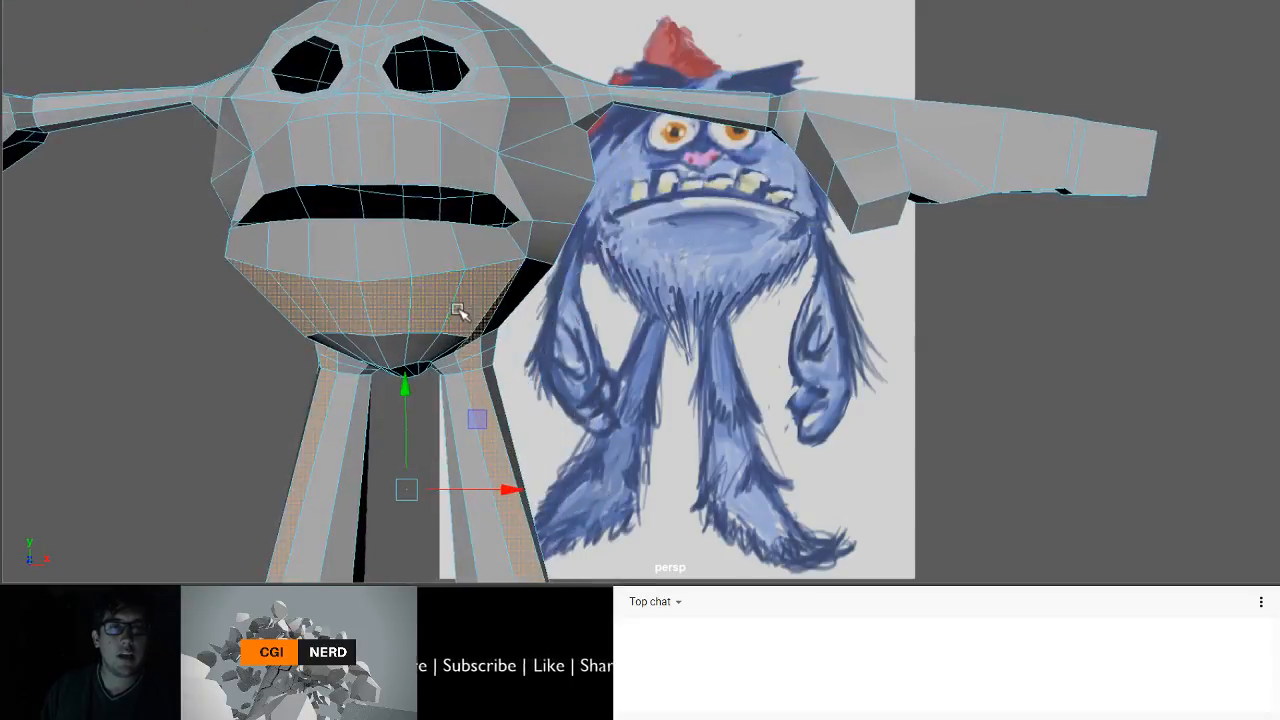
pyautogui.scroll(5, 555, 276)
pyautogui.scroll(-4, 559, 274)
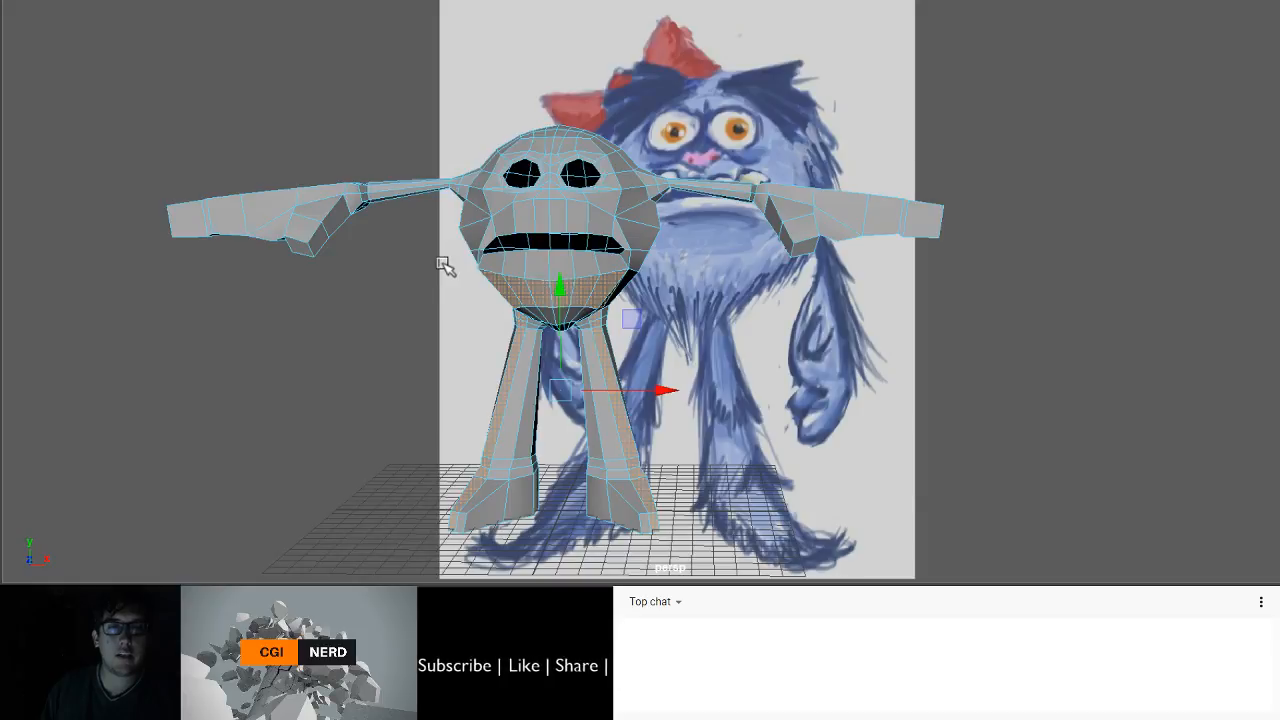
# - Delete all faces on the negative-X half of the monster in the front view and return to whole-object selection
pyautogui.keyDown('alt'); pyautogui.moveTo(443, 263); pyautogui.dragTo(465, 275); pyautogui.keyUp('alt')
pyautogui.press('space')
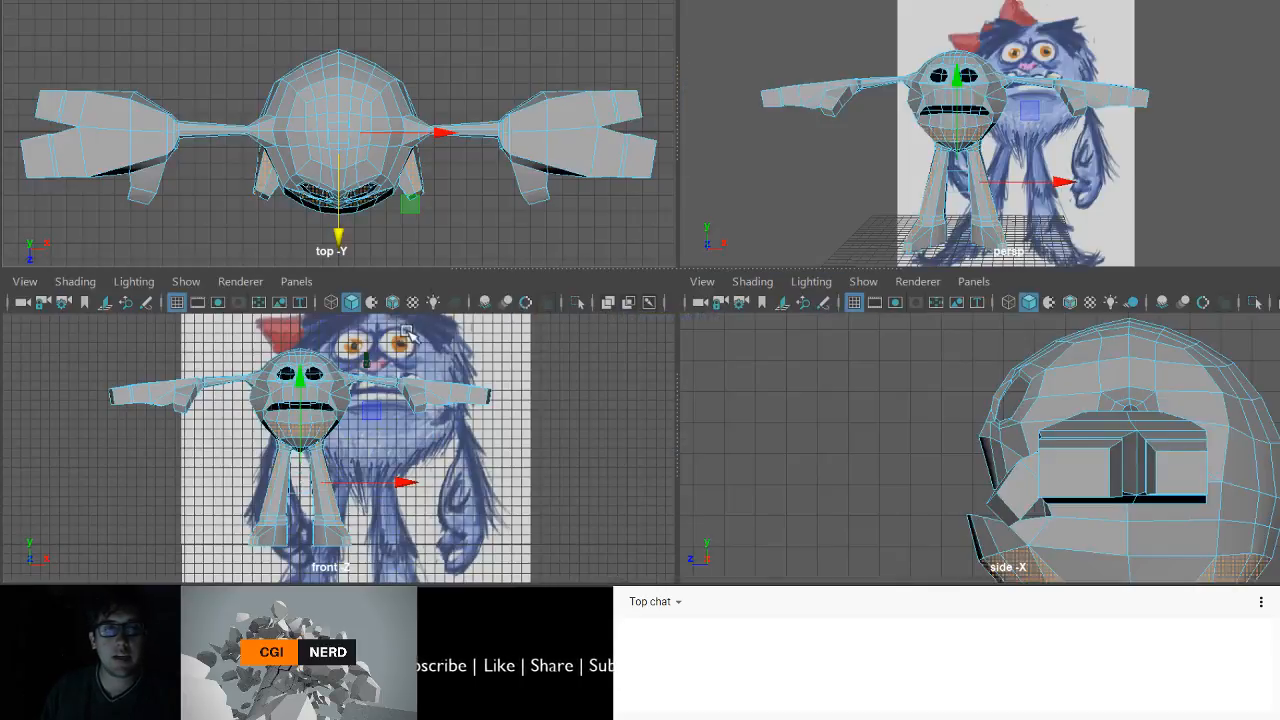
pyautogui.press('space')
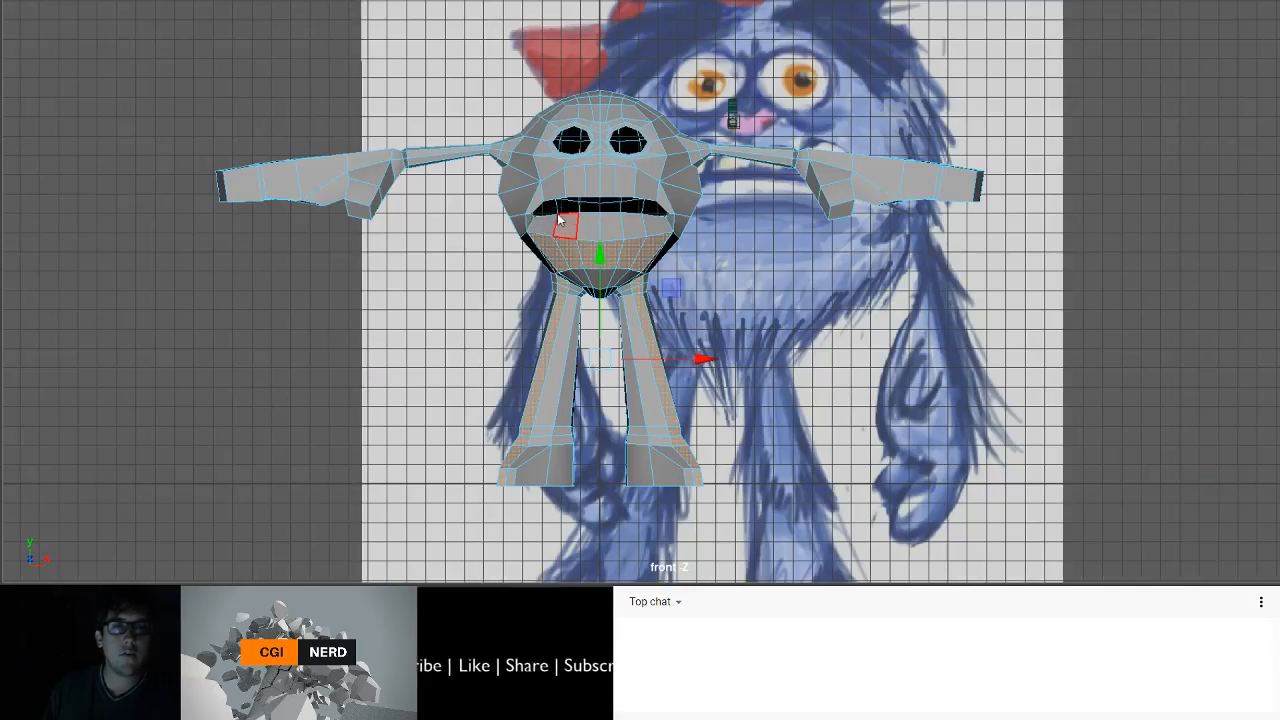
pyautogui.moveTo(124, 36); pyautogui.dragTo(598, 590)
pyautogui.press('Delete')
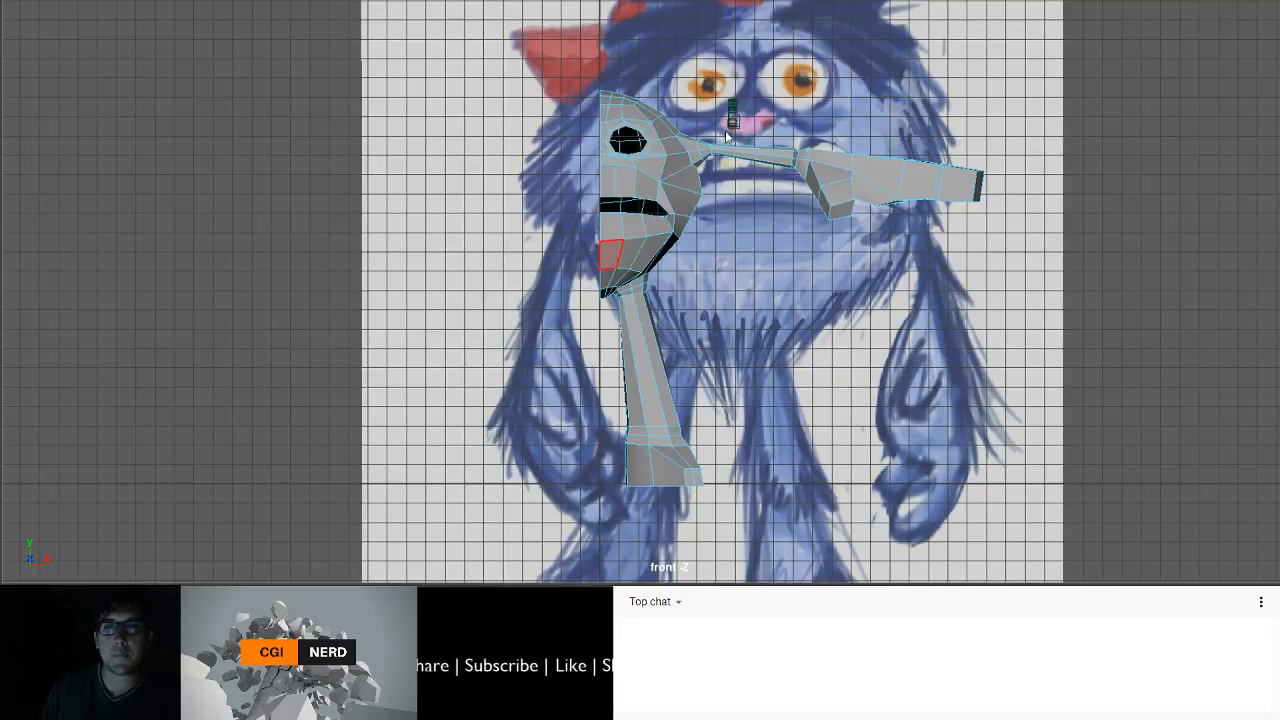
pyautogui.press('F8')
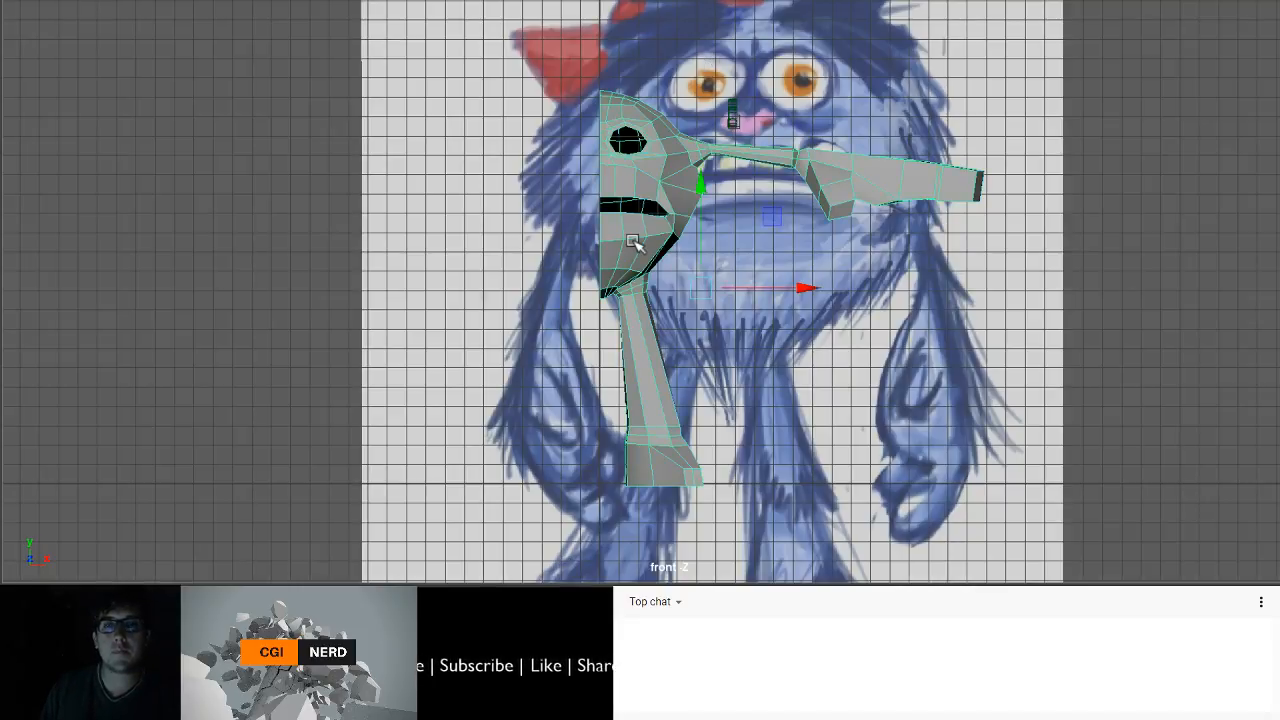
# - Switch back to the perspective view and inspect the remaining half of the head and body up close
pyautogui.press('space')
pyautogui.press('space')
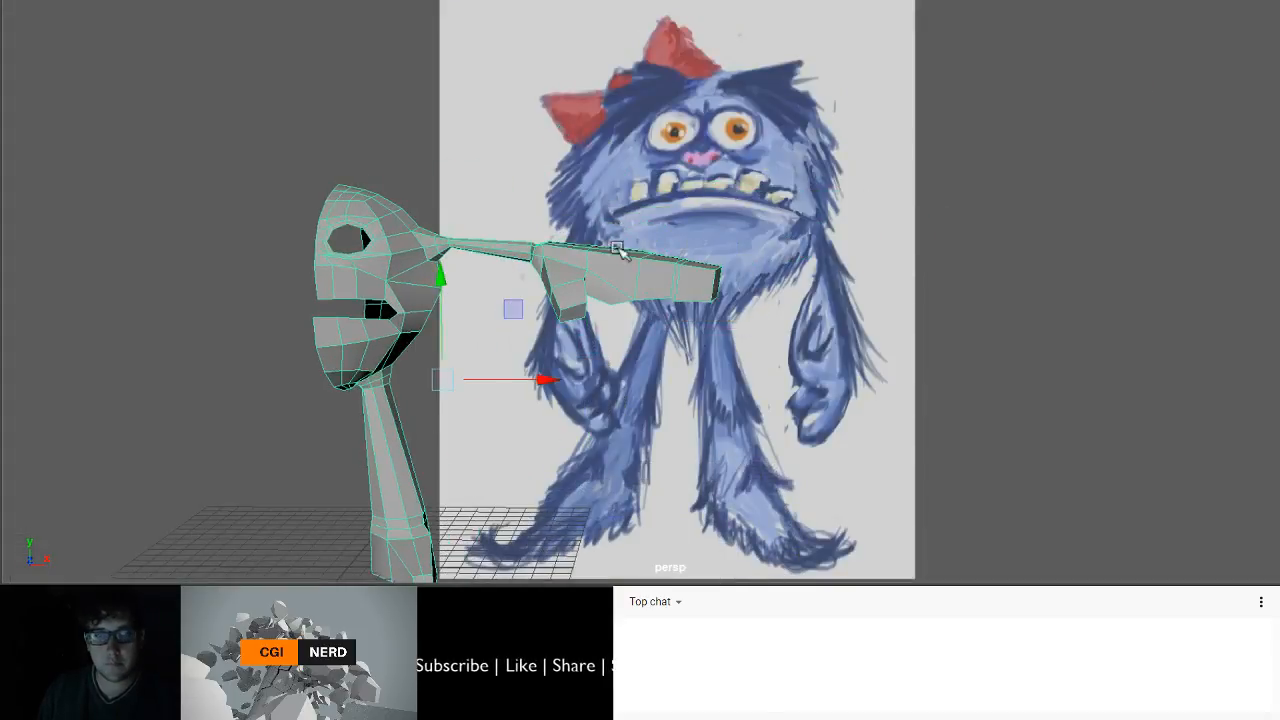
pyautogui.keyDown('alt'); pyautogui.moveTo(620, 252); pyautogui.dragTo(527, 225); pyautogui.keyUp('alt')
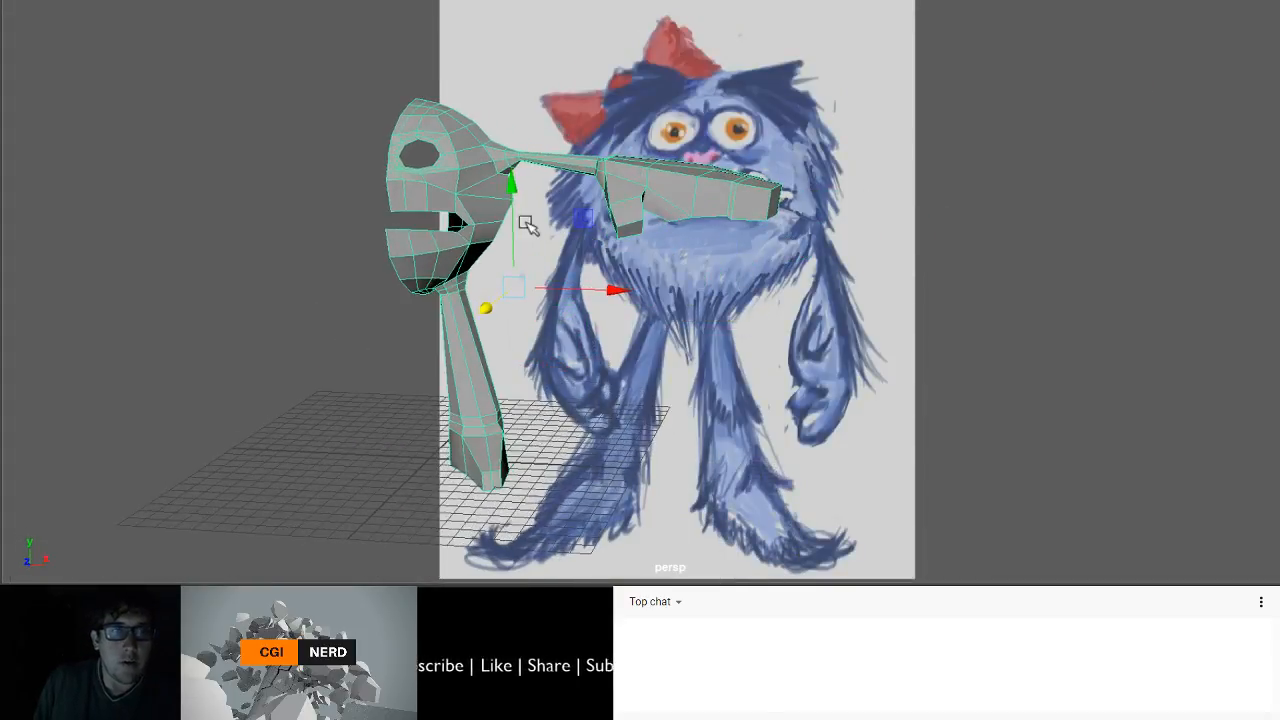
pyautogui.keyDown('alt'); pyautogui.moveTo(447, 184); pyautogui.dragTo(592, 344, button='right'); pyautogui.keyUp('alt')
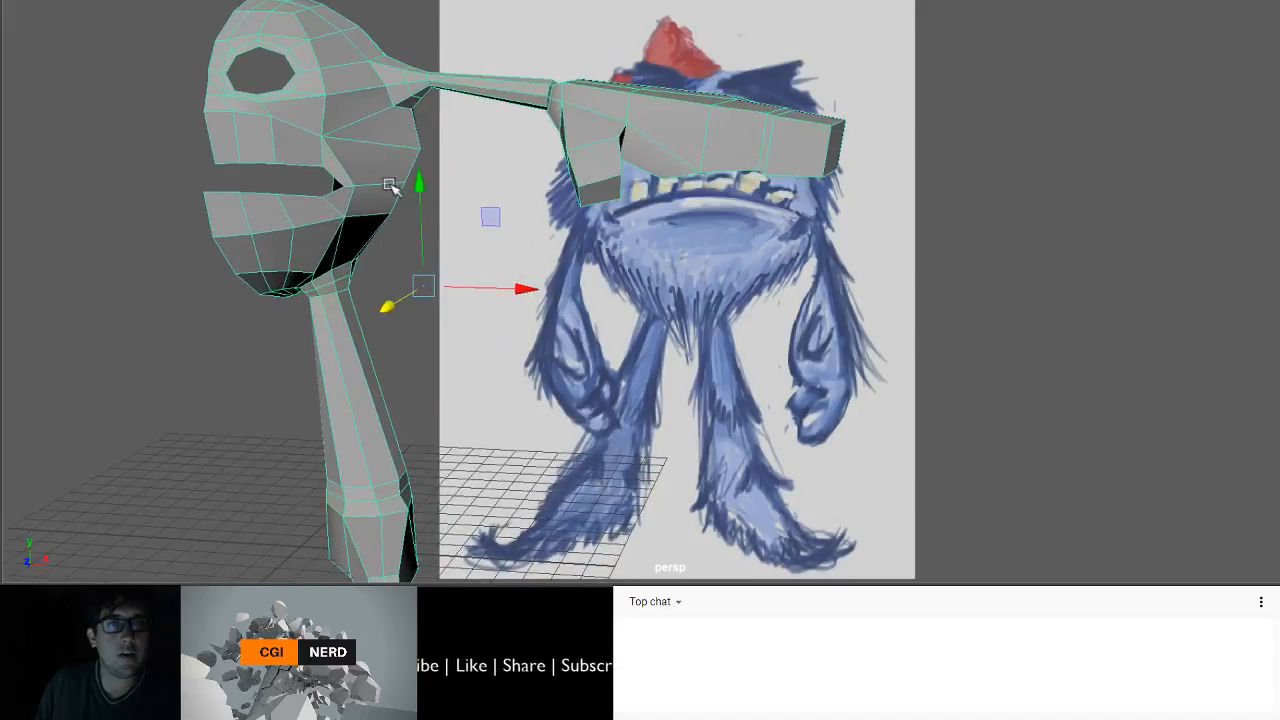
# - Delete the two large cheek faces between the mouth corner and the back of the head
pyautogui.keyDown('alt'); pyautogui.moveTo(390, 186); pyautogui.dragTo(377, 156); pyautogui.keyUp('alt')
pyautogui.press('F11')
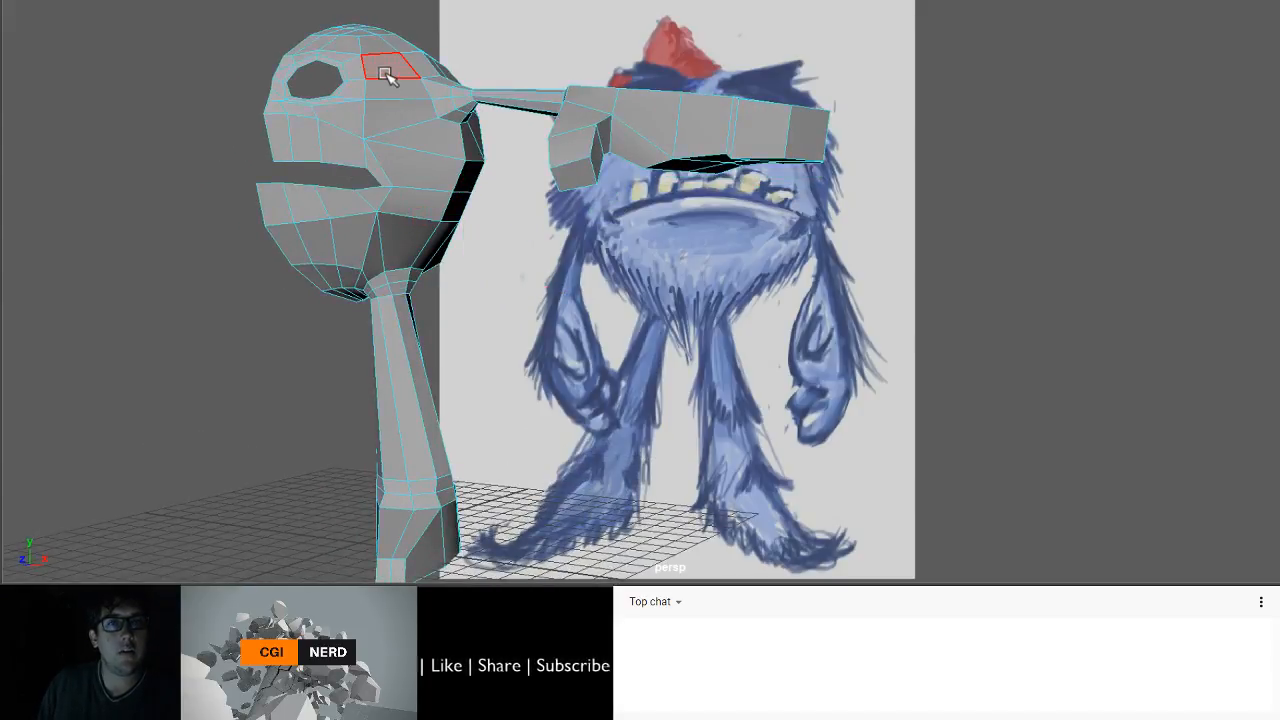
pyautogui.click(388, 74)
pyautogui.keyDown('shift'); pyautogui.doubleClick(397, 84); pyautogui.keyUp('shift')
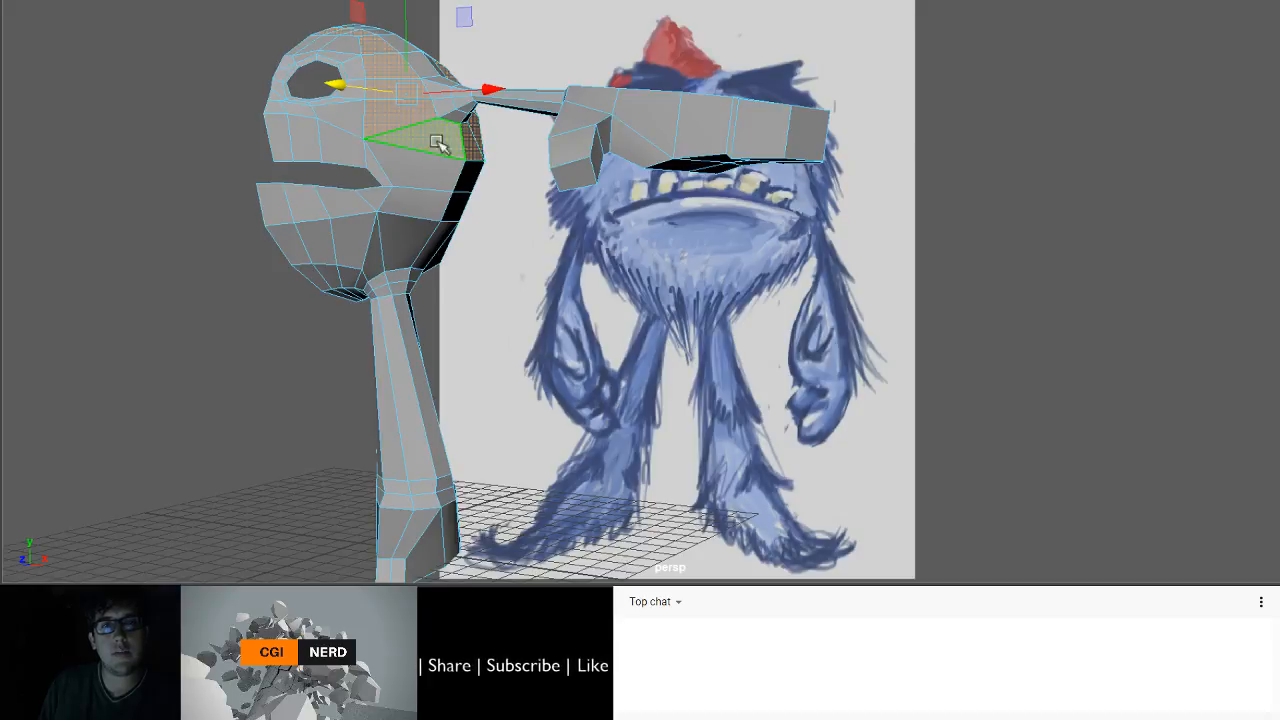
pyautogui.click(426, 140)
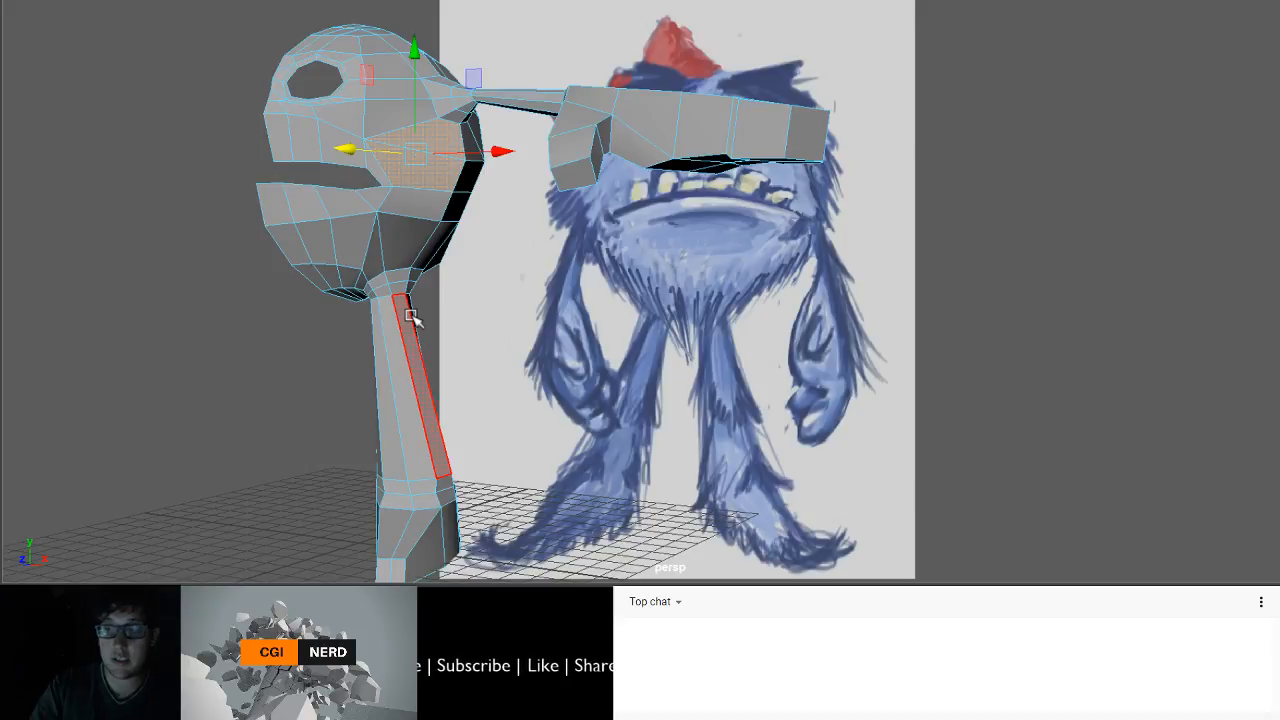
pyautogui.press('Delete')
pyautogui.keyDown('alt'); pyautogui.moveTo(382, 195); pyautogui.dragTo(388, 198); pyautogui.keyUp('alt')
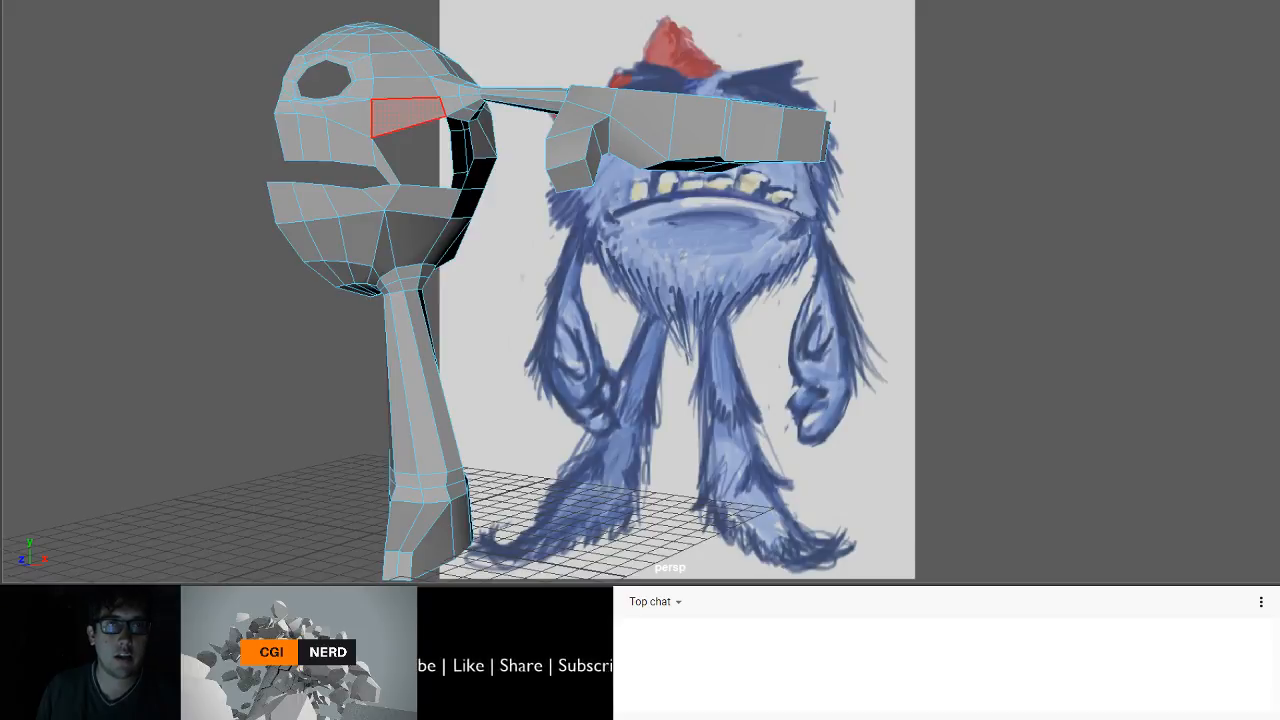
# - Fill the front part of the cheek hole with one polygon spanning its upper and lower edges, using Append to Polygon
pyautogui.moveTo(405, 113); pyautogui.dragTo(400, 13, button='right')
pyautogui.click(416, 122)
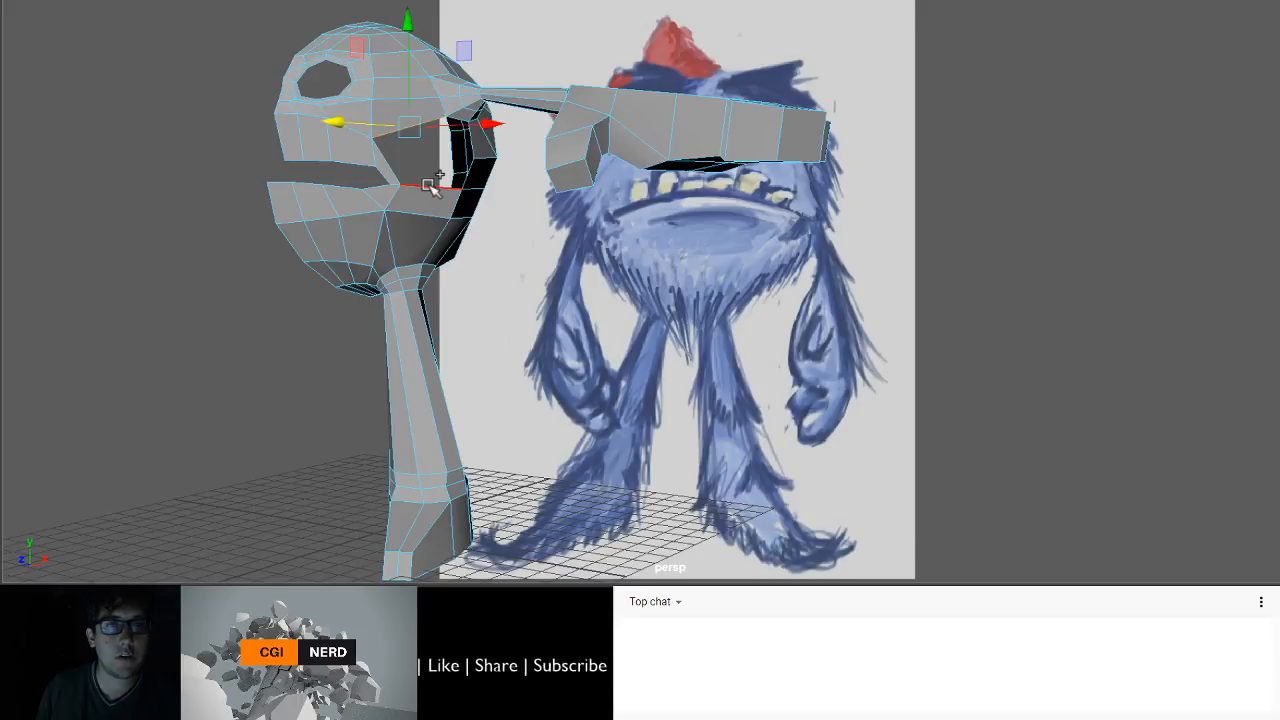
pyautogui.keyDown('shift'); pyautogui.click(433, 186); pyautogui.keyUp('shift')
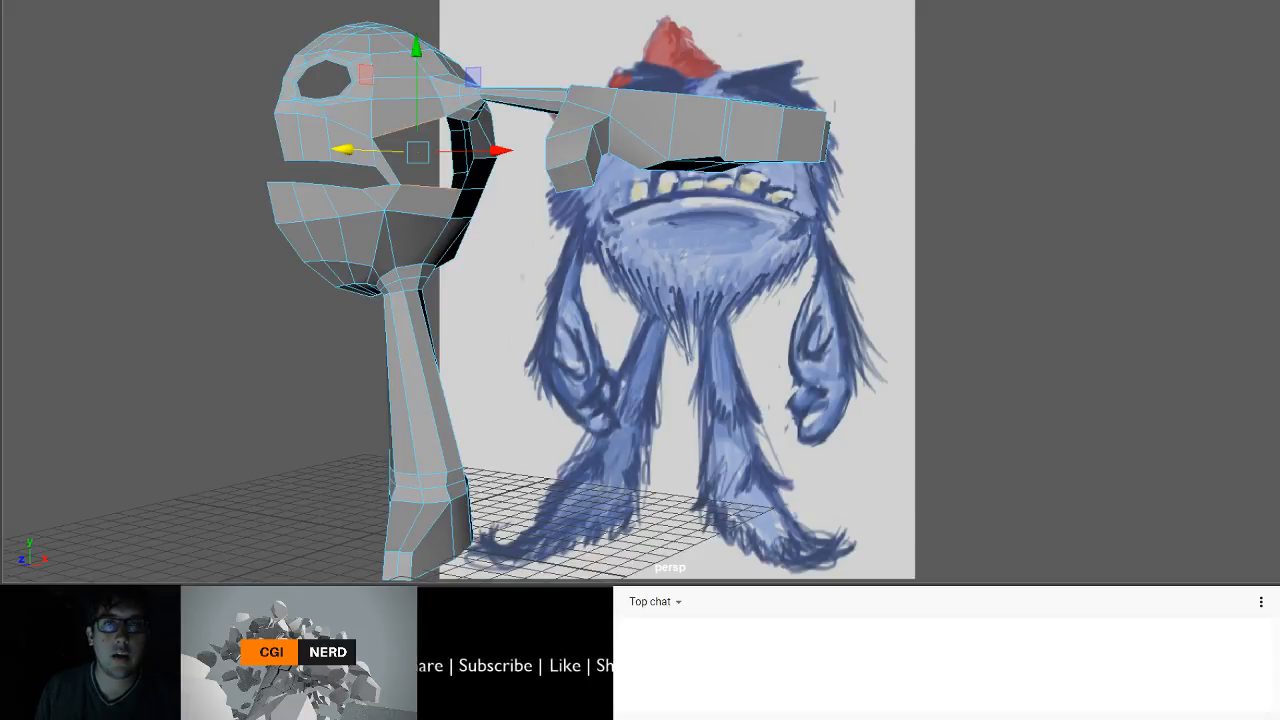
pyautogui.click(533, 0)
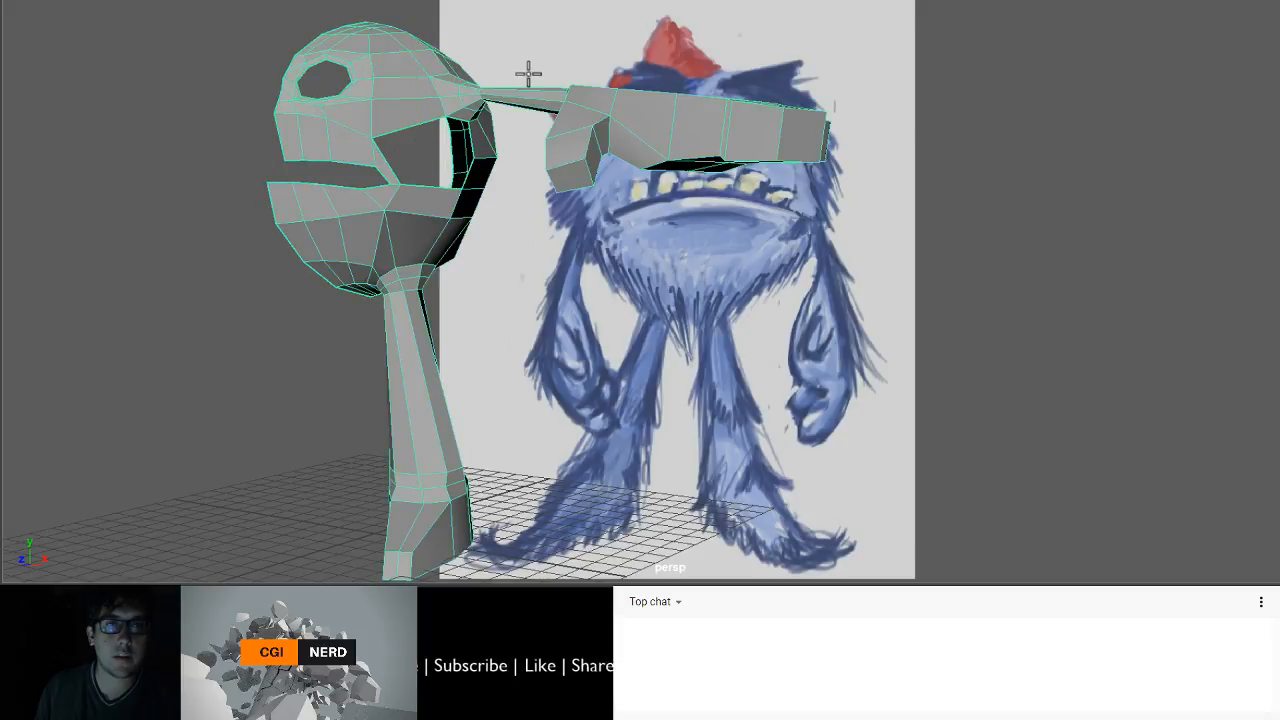
pyautogui.click(410, 128)
pyautogui.click(421, 186)
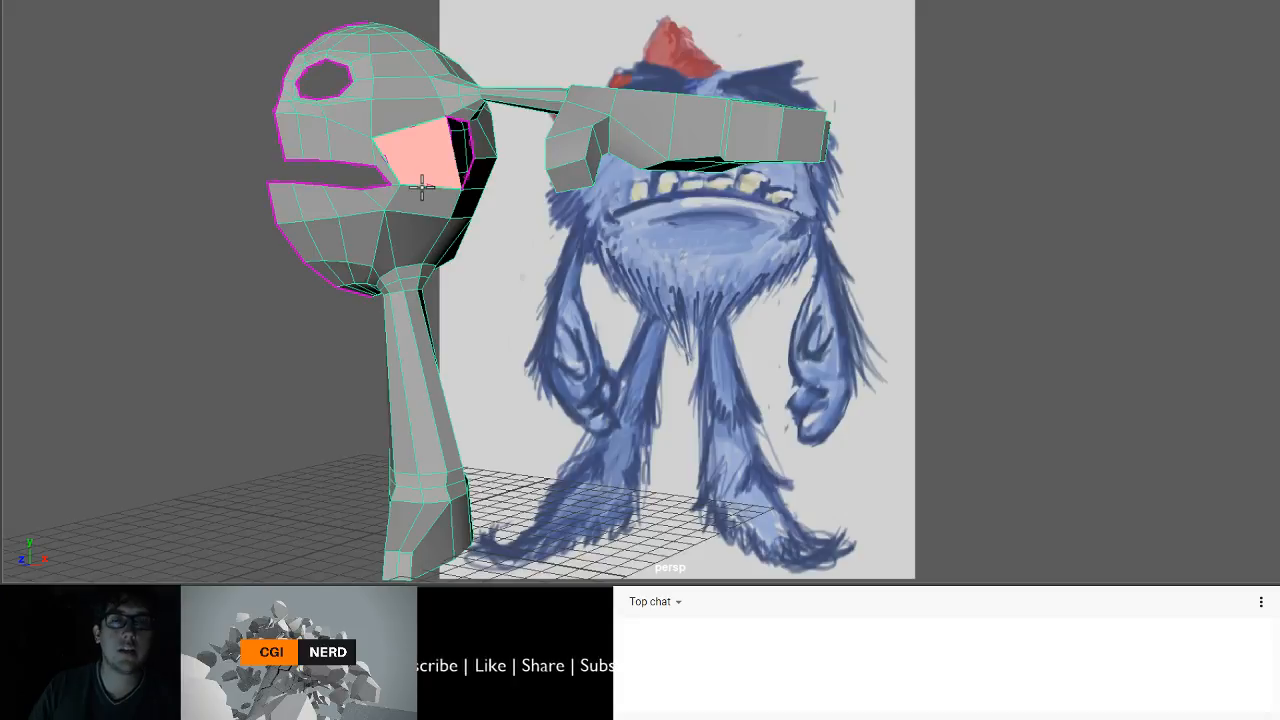
pyautogui.press('Return')
# - Append a second polygon to close the narrow gap between the new cheek face and the back of the head
pyautogui.keyDown('alt'); pyautogui.moveTo(432, 166); pyautogui.dragTo(346, 160); pyautogui.keyUp('alt')
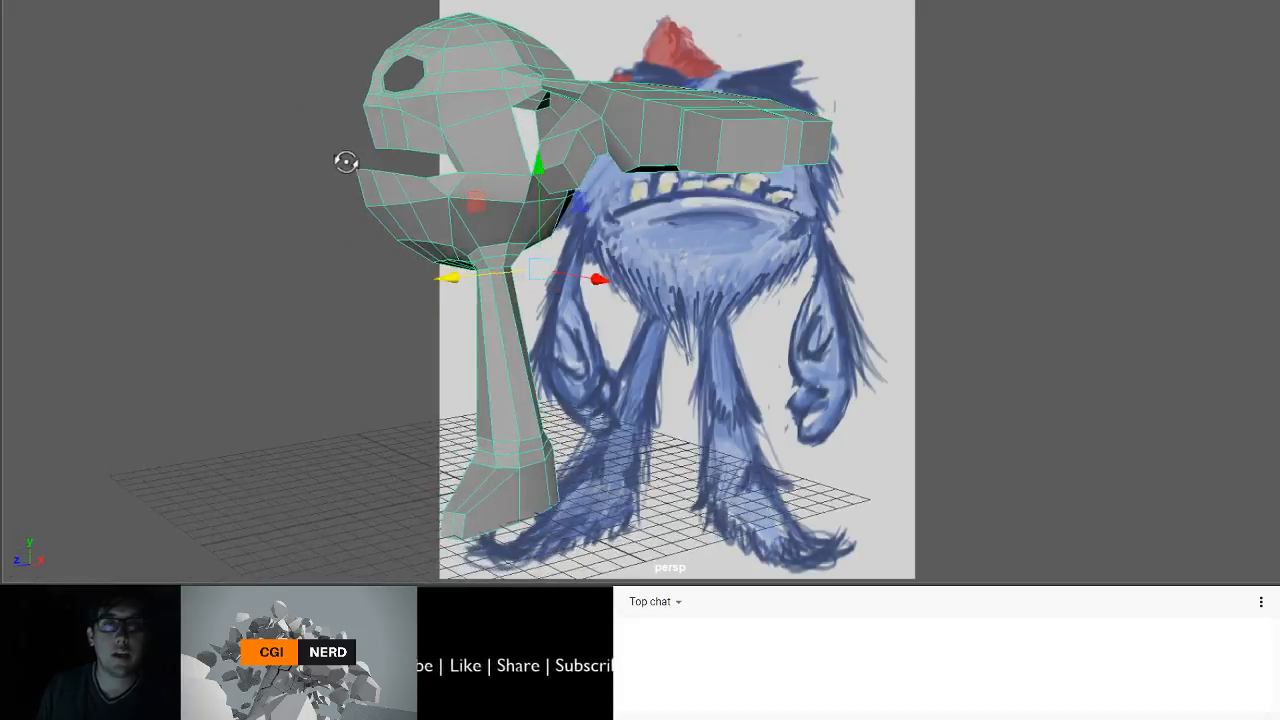
pyautogui.keyDown('alt'); pyautogui.moveTo(346, 160); pyautogui.dragTo(434, 186, button='right'); pyautogui.keyUp('alt')
pyautogui.keyDown('alt'); pyautogui.moveTo(434, 186); pyautogui.dragTo(459, 215, button='middle'); pyautogui.keyUp('alt')
pyautogui.scroll(-3, 459, 215)
pyautogui.keyDown('alt'); pyautogui.moveTo(460, 214); pyautogui.dragTo(474, 184); pyautogui.keyUp('alt')
pyautogui.press('g')
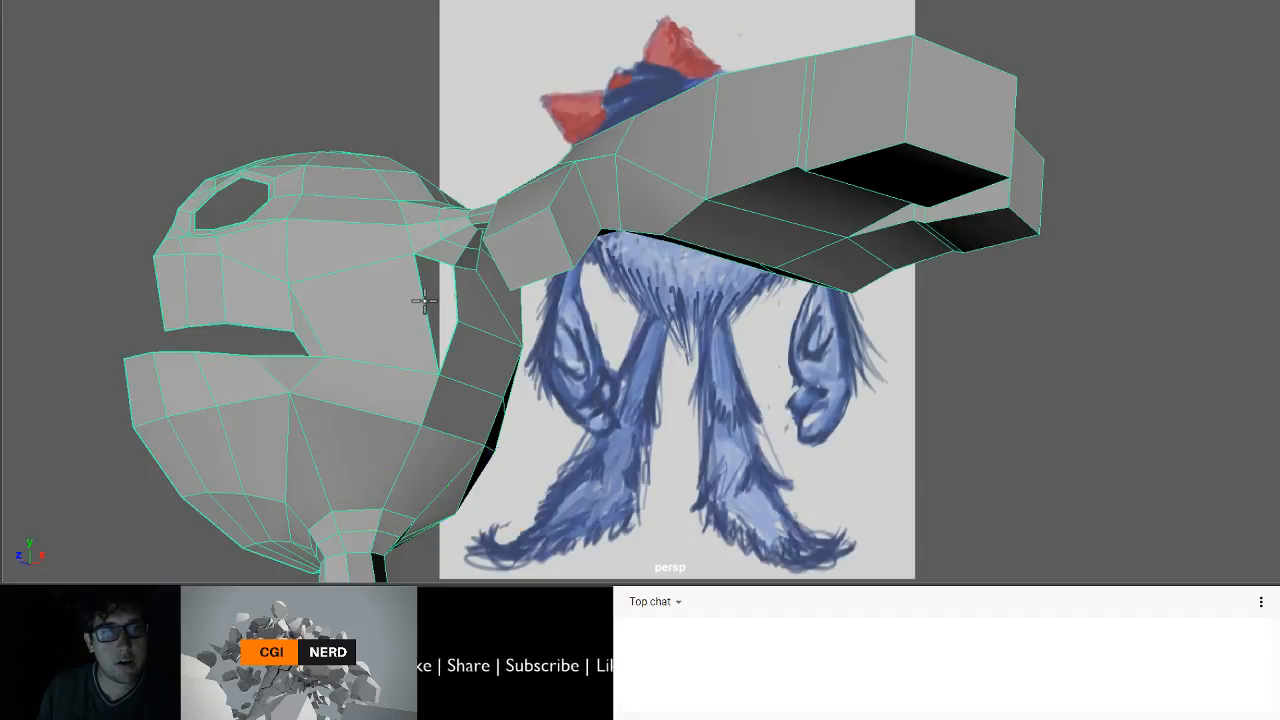
pyautogui.click(426, 300)
pyautogui.click(451, 287)
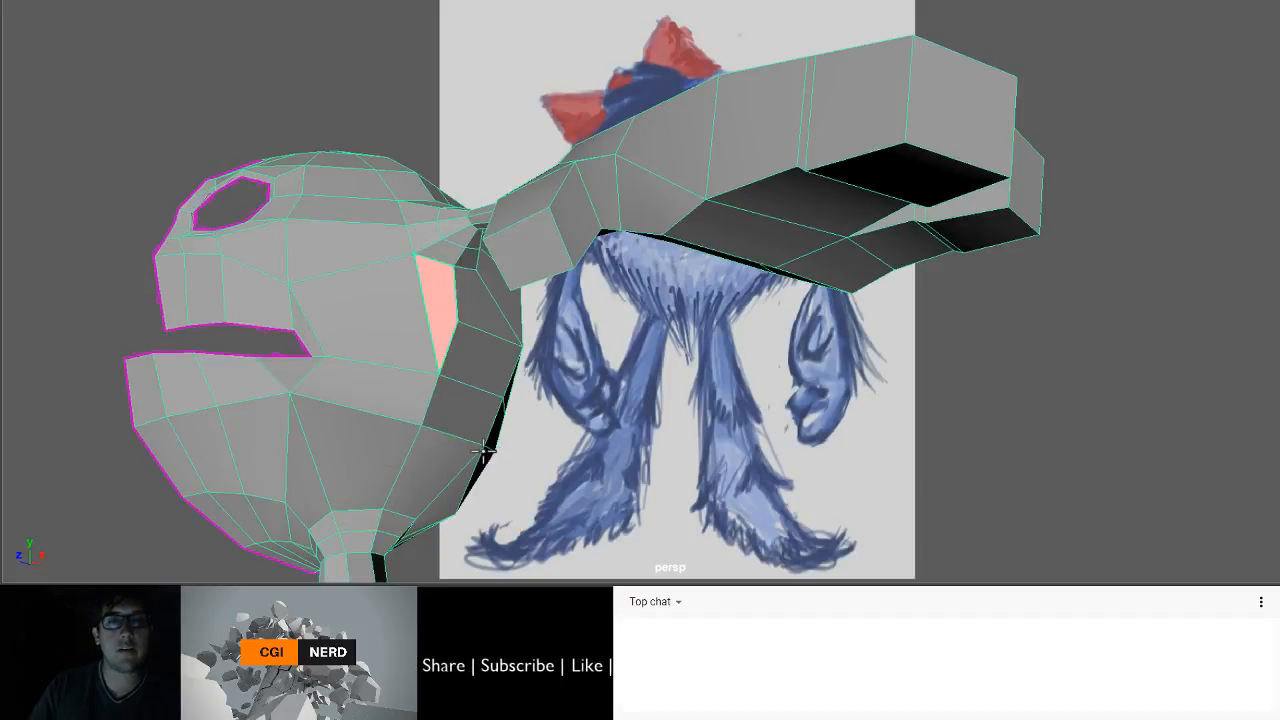
pyautogui.press('Return')
# - Select the face loop running over the head and down the cheek into the leg, and examine its flow from several sides
pyautogui.keyDown('alt'); pyautogui.moveTo(490, 422); pyautogui.dragTo(409, 223); pyautogui.keyUp('alt')
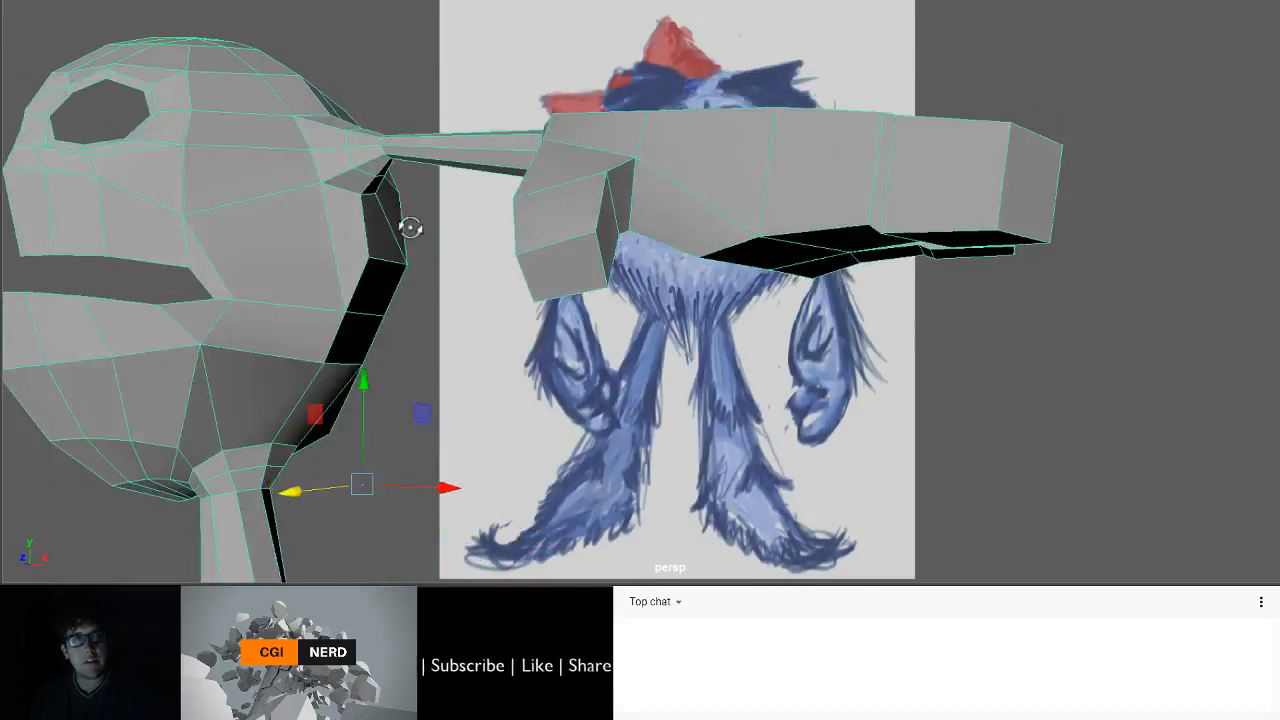
pyautogui.scroll(3, 220, 141)
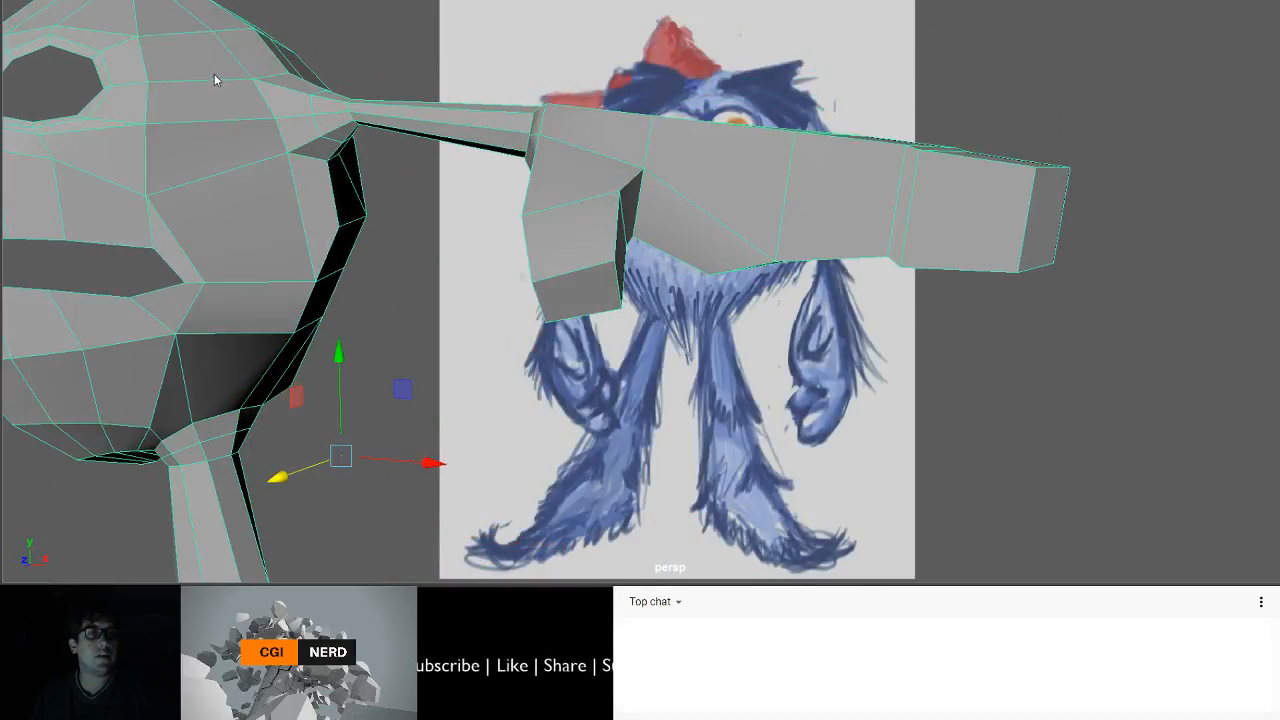
pyautogui.click(212, 77)
pyautogui.keyDown('shift'); pyautogui.doubleClick(214, 94); pyautogui.keyUp('shift')
pyautogui.scroll(-1, 254, 268)
pyautogui.keyDown('alt'); pyautogui.moveTo(254, 268); pyautogui.dragTo(344, 343, button='middle'); pyautogui.keyUp('alt')
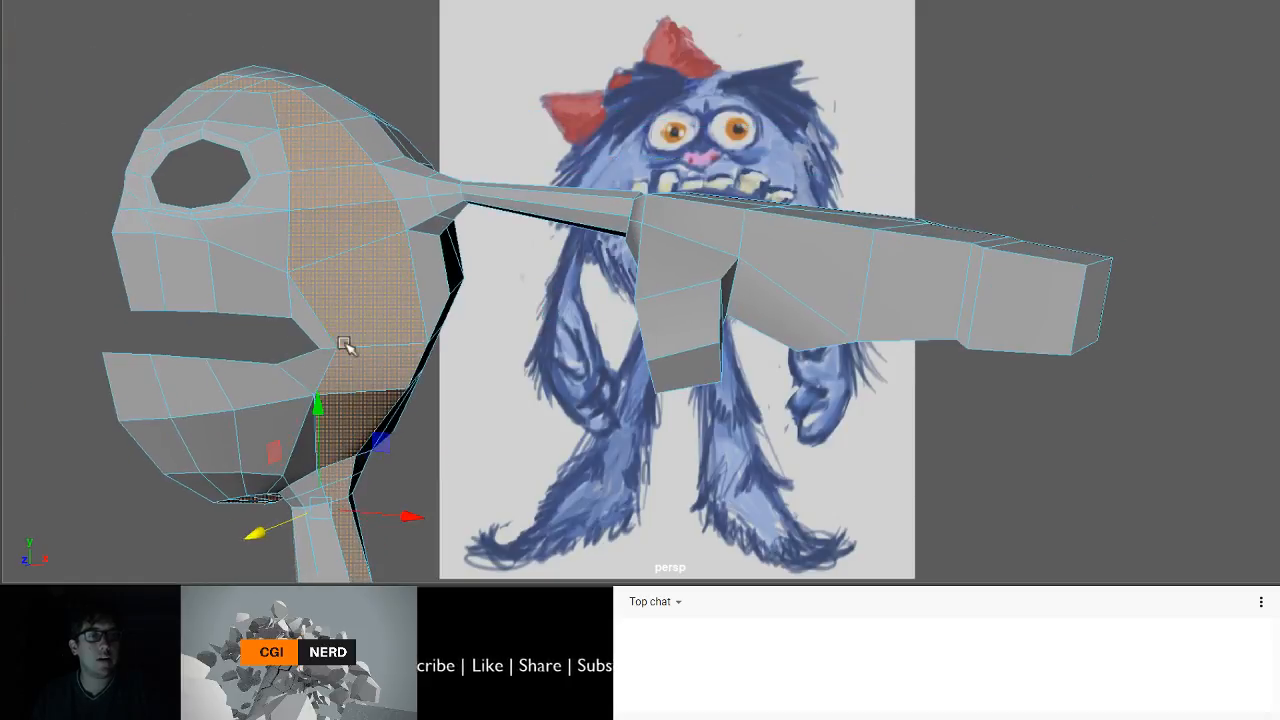
pyautogui.scroll(-1, 284, 294)
pyautogui.keyDown('alt'); pyautogui.moveTo(287, 296); pyautogui.dragTo(723, 366); pyautogui.keyUp('alt')
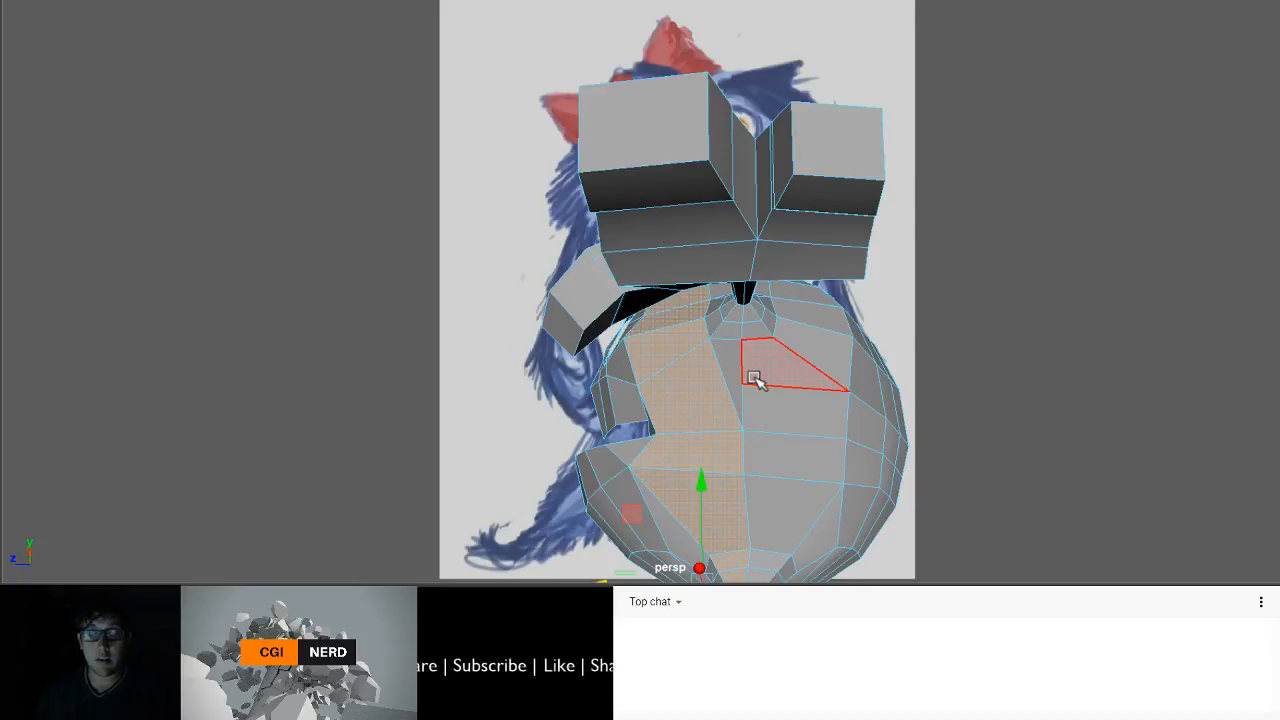
pyautogui.keyDown('alt'); pyautogui.moveTo(640, 394); pyautogui.dragTo(657, 414); pyautogui.keyUp('alt')
pyautogui.keyDown('alt'); pyautogui.moveTo(554, 398); pyautogui.dragTo(467, 350); pyautogui.keyUp('alt')
pyautogui.click(467, 350)
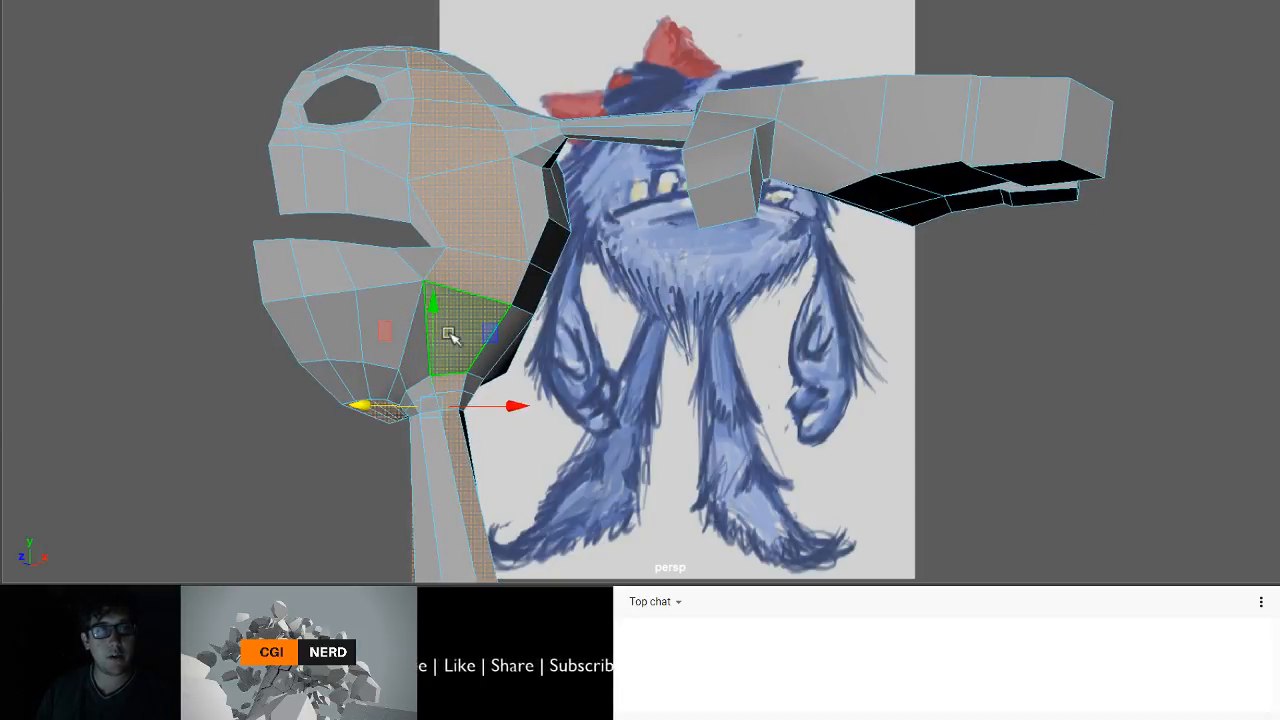
# - Delete the three jaw faces beneath the mouth corner, from the front of the jaw to above the leg
pyautogui.click(440, 333)
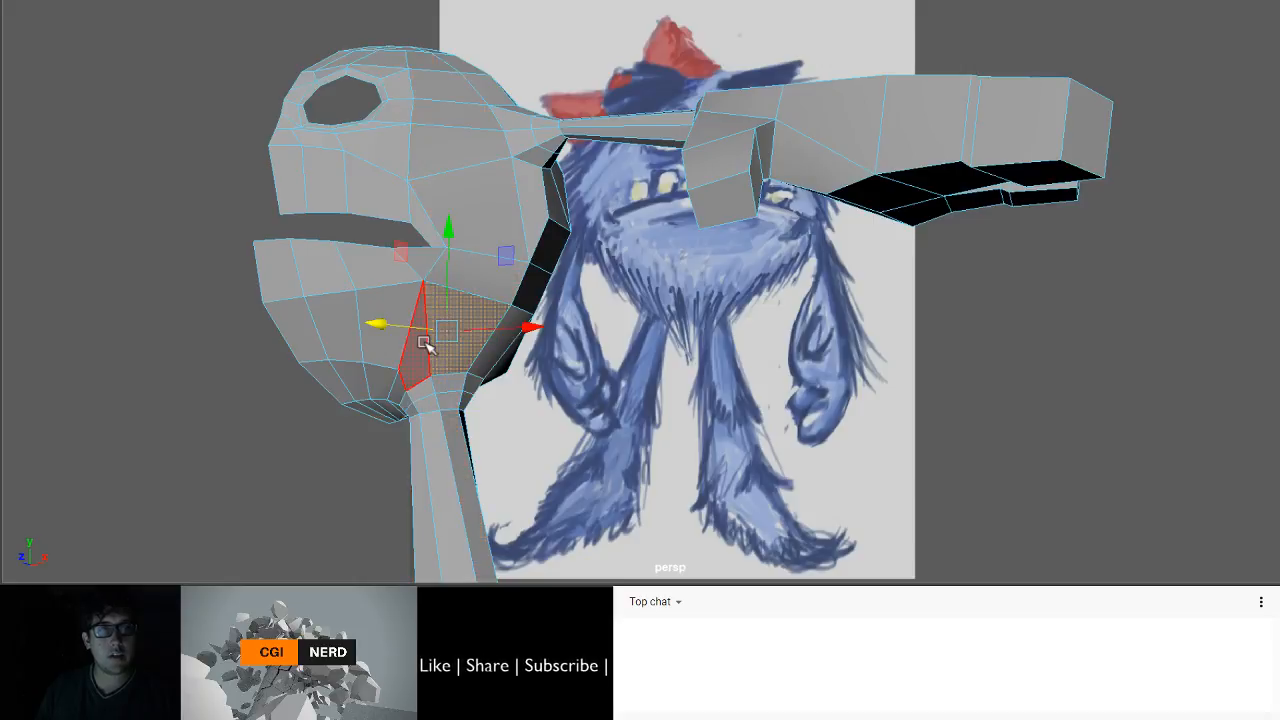
pyautogui.keyDown('shift'); pyautogui.click(421, 343); pyautogui.keyUp('shift')
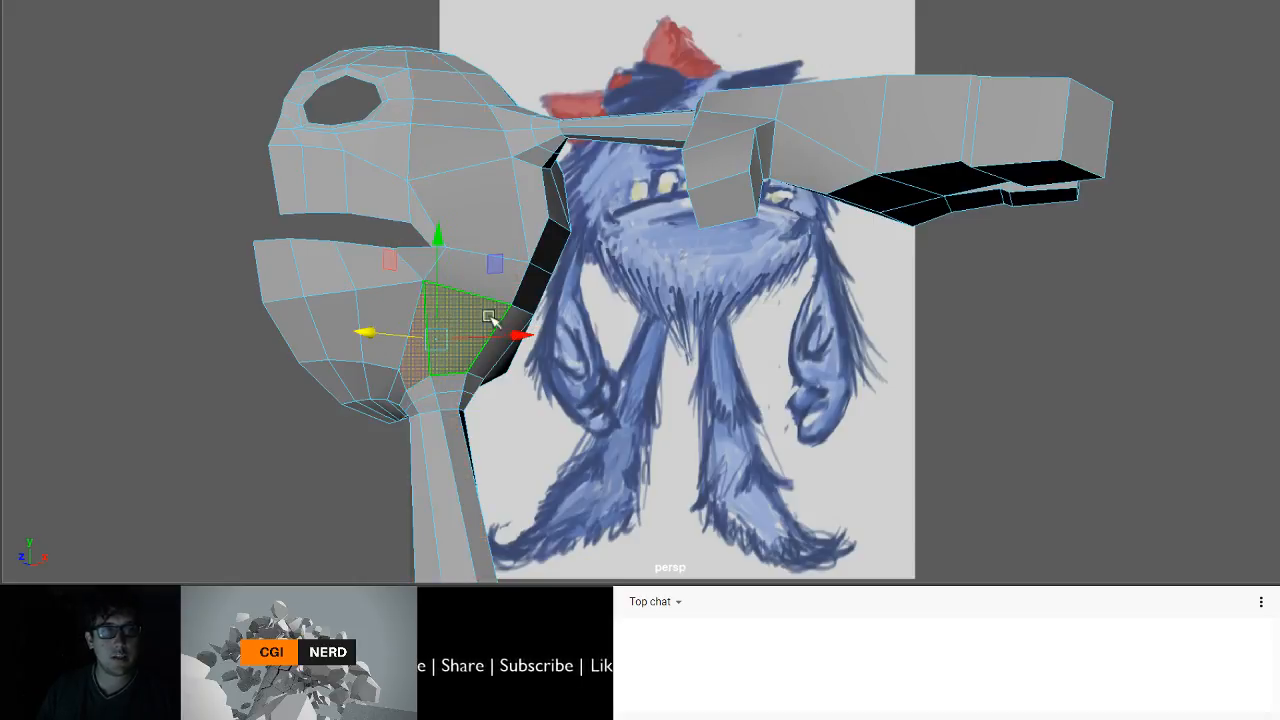
pyautogui.click(465, 268)
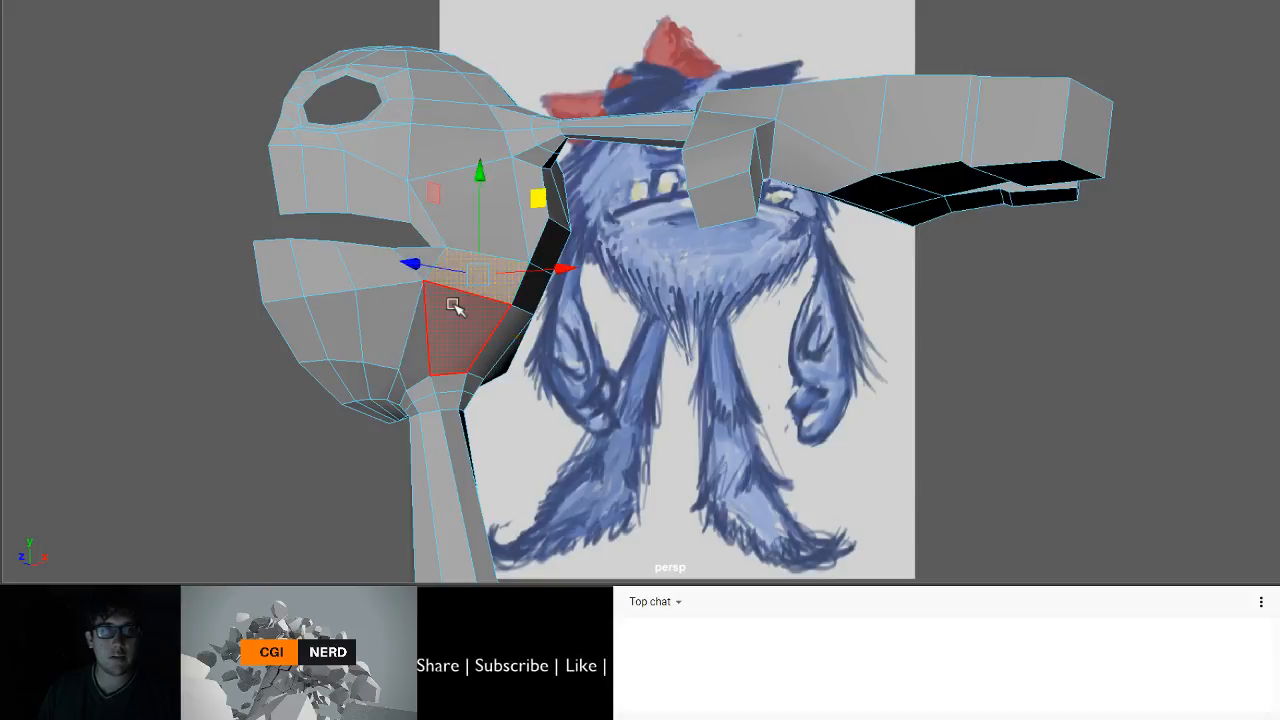
pyautogui.keyDown('shift'); pyautogui.click(455, 307); pyautogui.keyUp('shift')
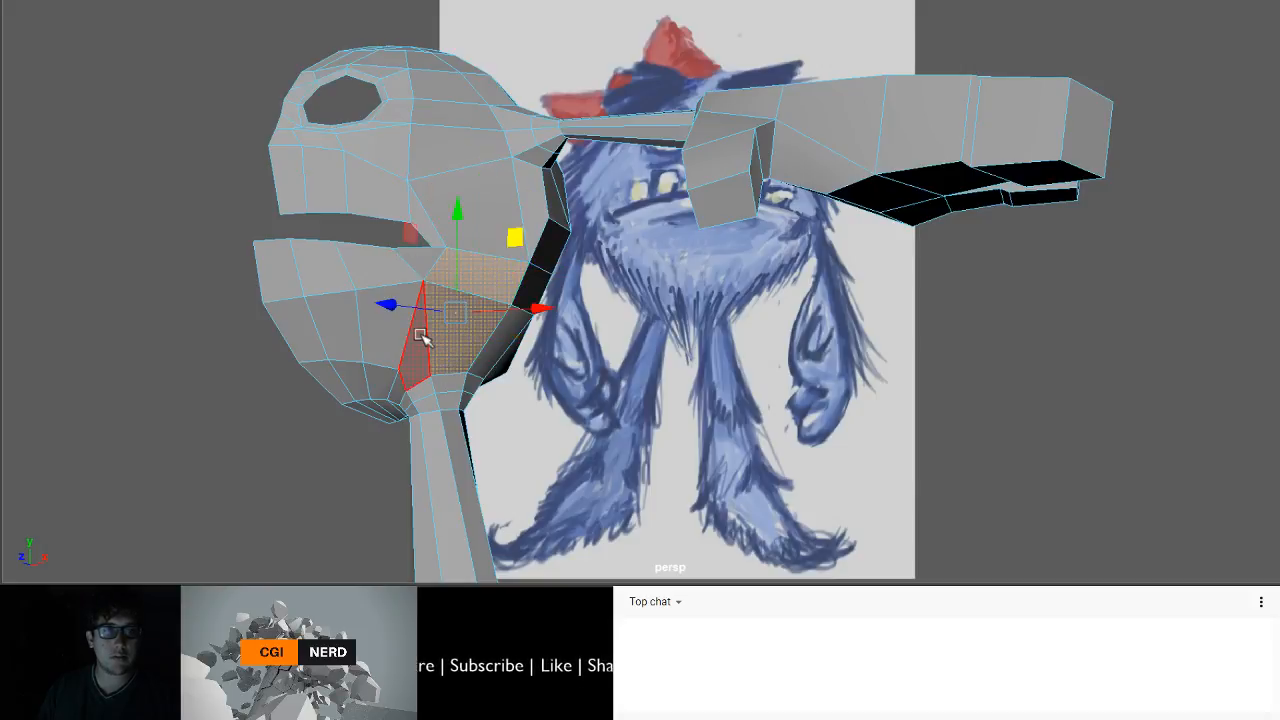
pyautogui.click(420, 336)
pyautogui.keyDown('shift'); pyautogui.click(391, 303); pyautogui.keyUp('shift')
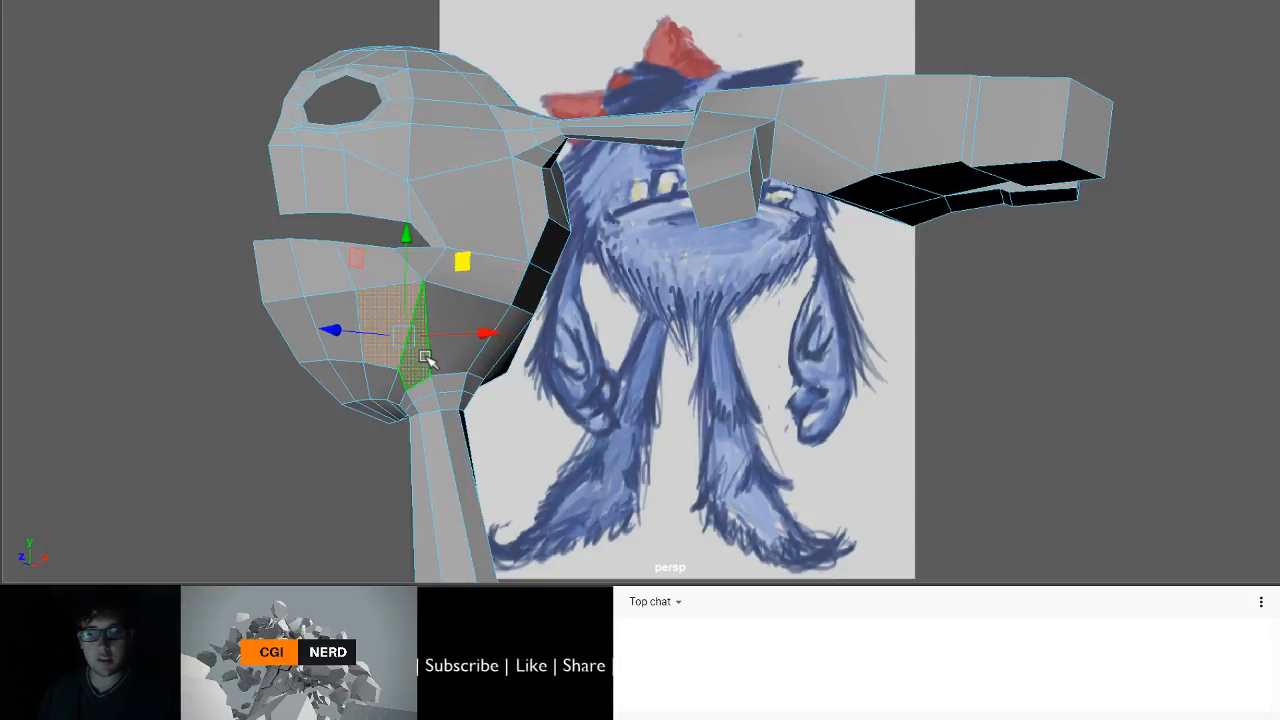
pyautogui.press('Delete')
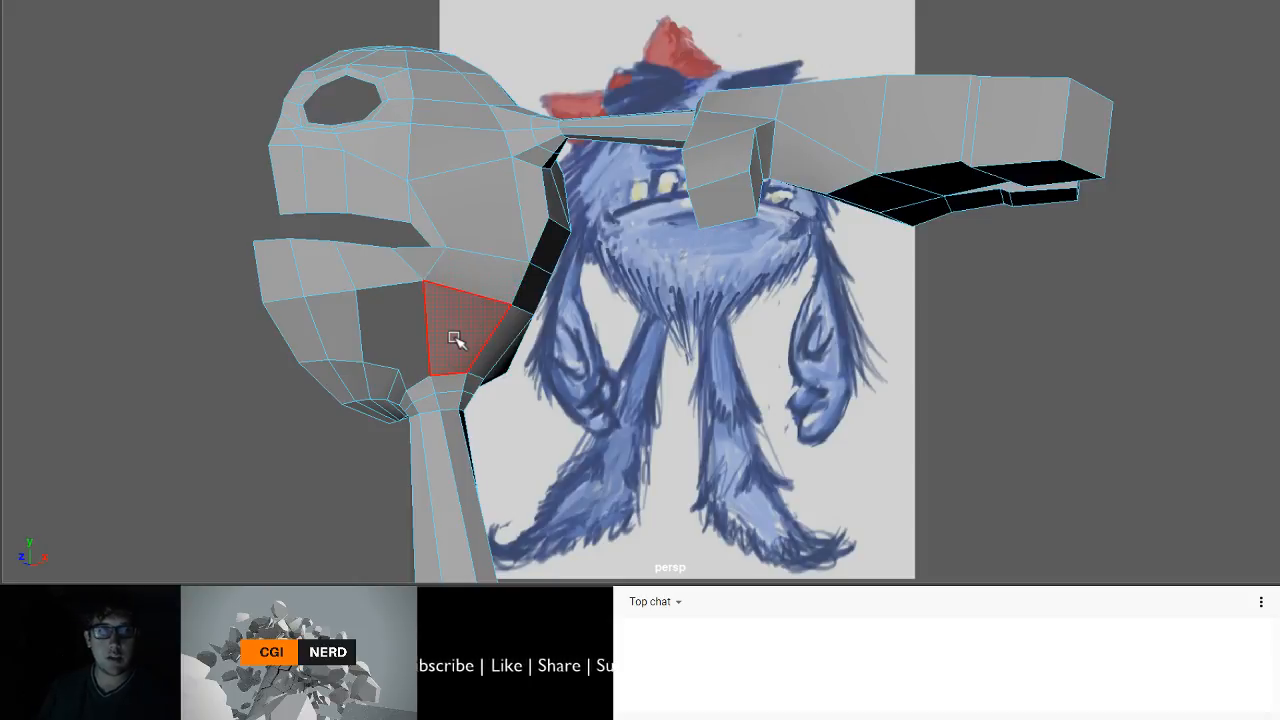
pyautogui.click(455, 340)
pyautogui.press('Delete')
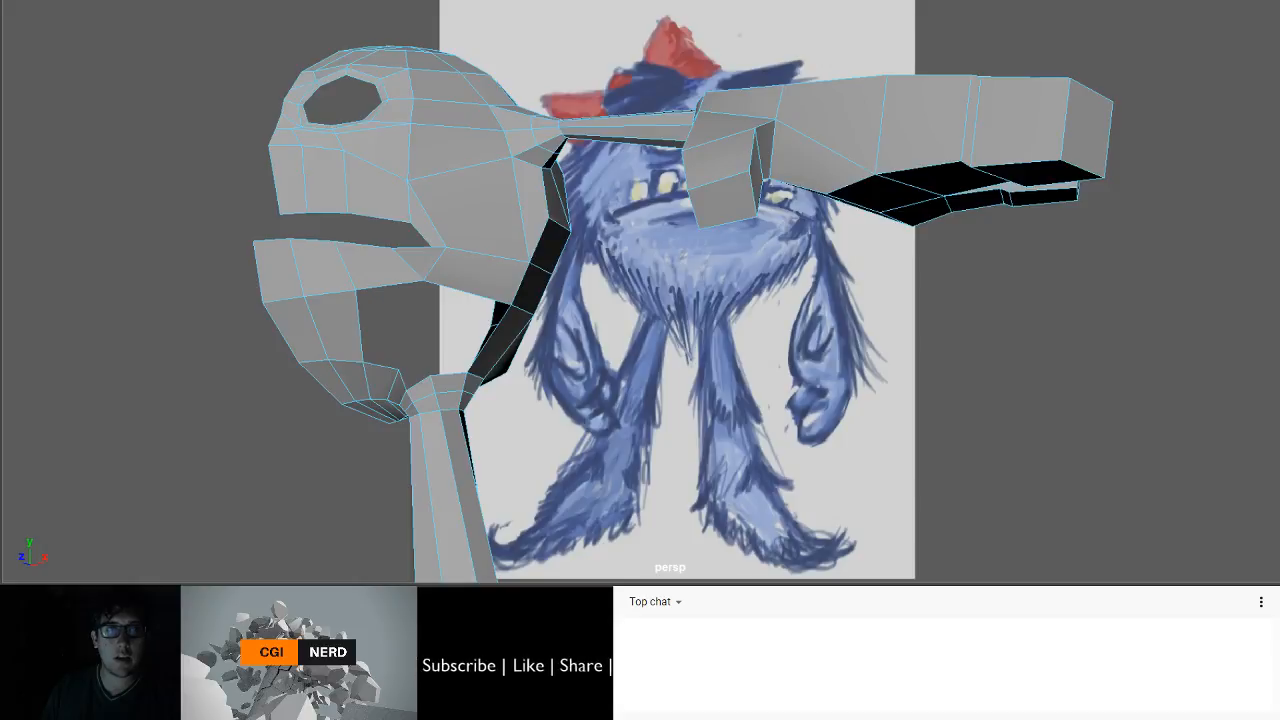
# - Append a polygon across the jaw opening between the edge under the cheek and the open front jaw edge
pyautogui.click(483, 232)
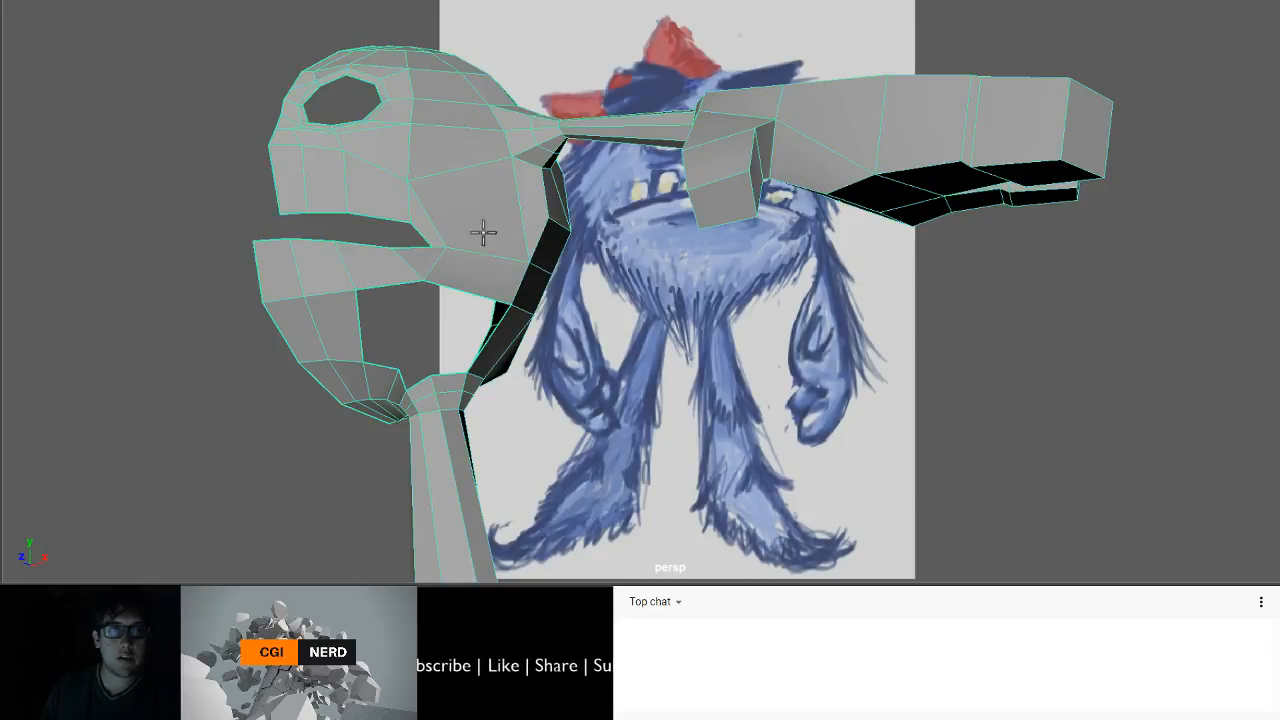
pyautogui.click(468, 290)
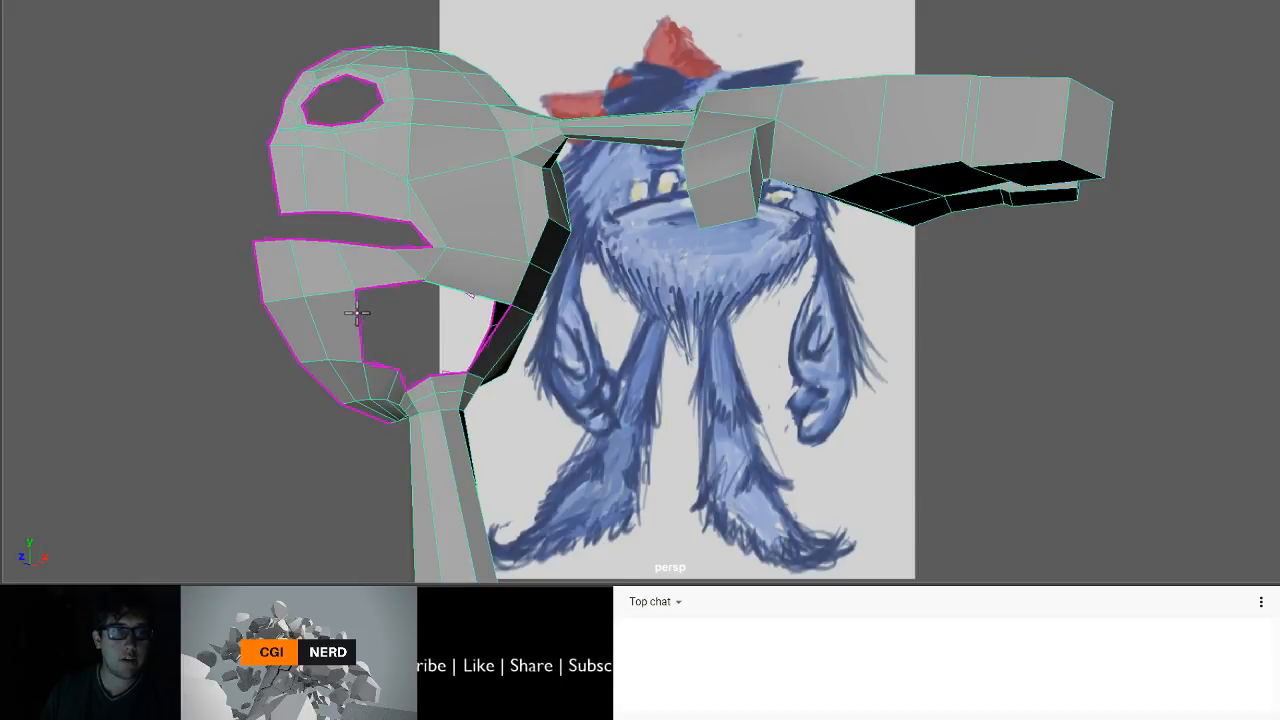
pyautogui.click(357, 313)
pyautogui.press('Return')
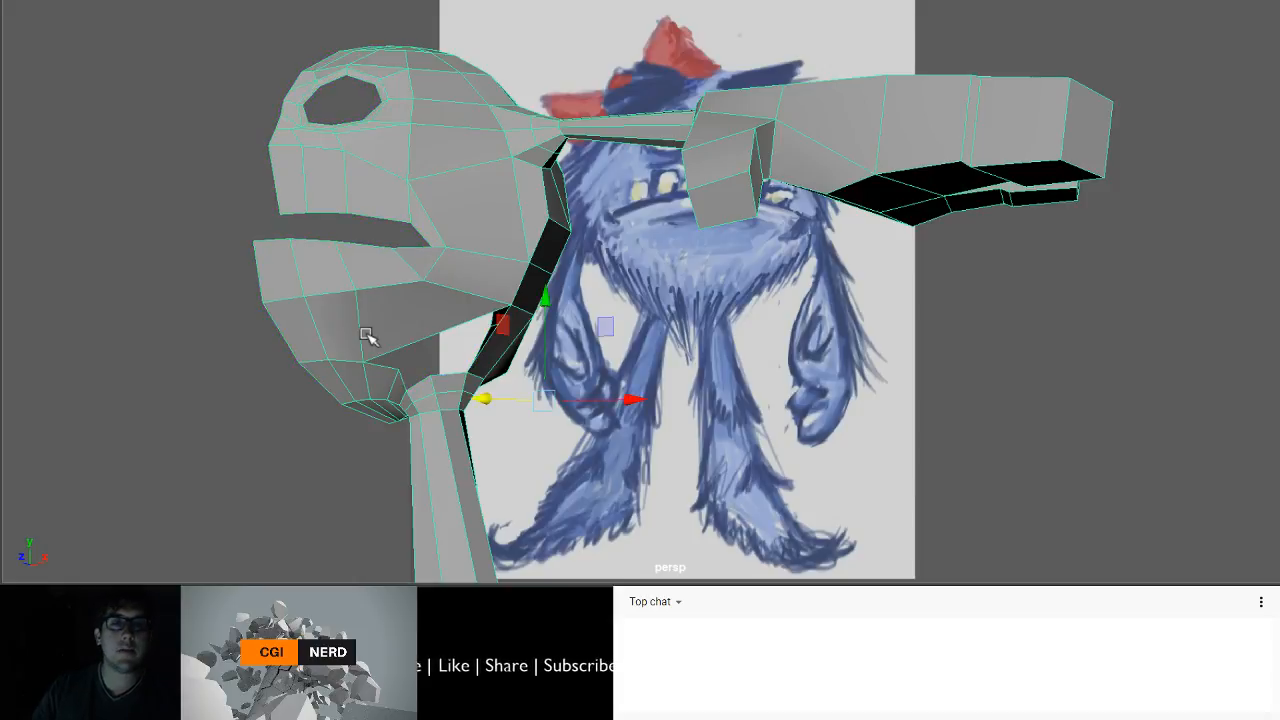
pyautogui.keyDown('alt'); pyautogui.moveTo(527, 306); pyautogui.dragTo(496, 300); pyautogui.keyUp('alt')
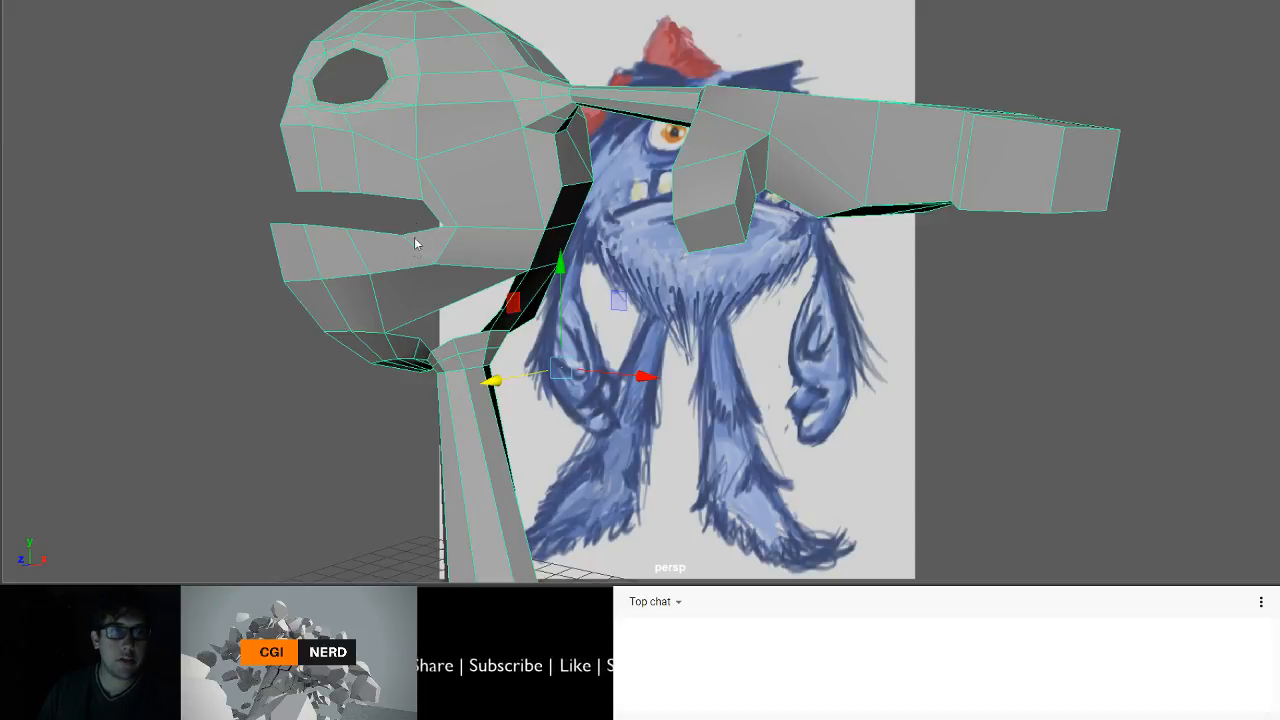
# - Reposition the short diagonal edge beneath the mouth corner to smooth the shape of the lower lip
pyautogui.click(422, 252)
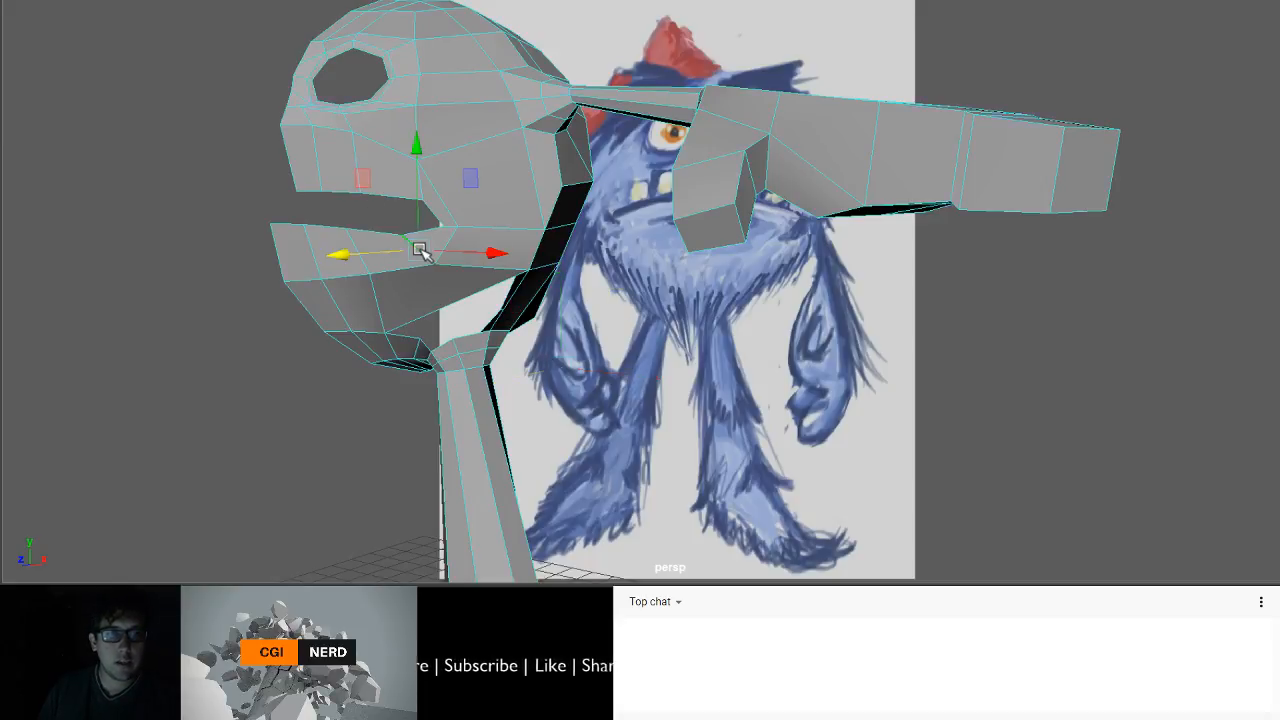
pyautogui.moveTo(419, 251); pyautogui.dragTo(363, 257)
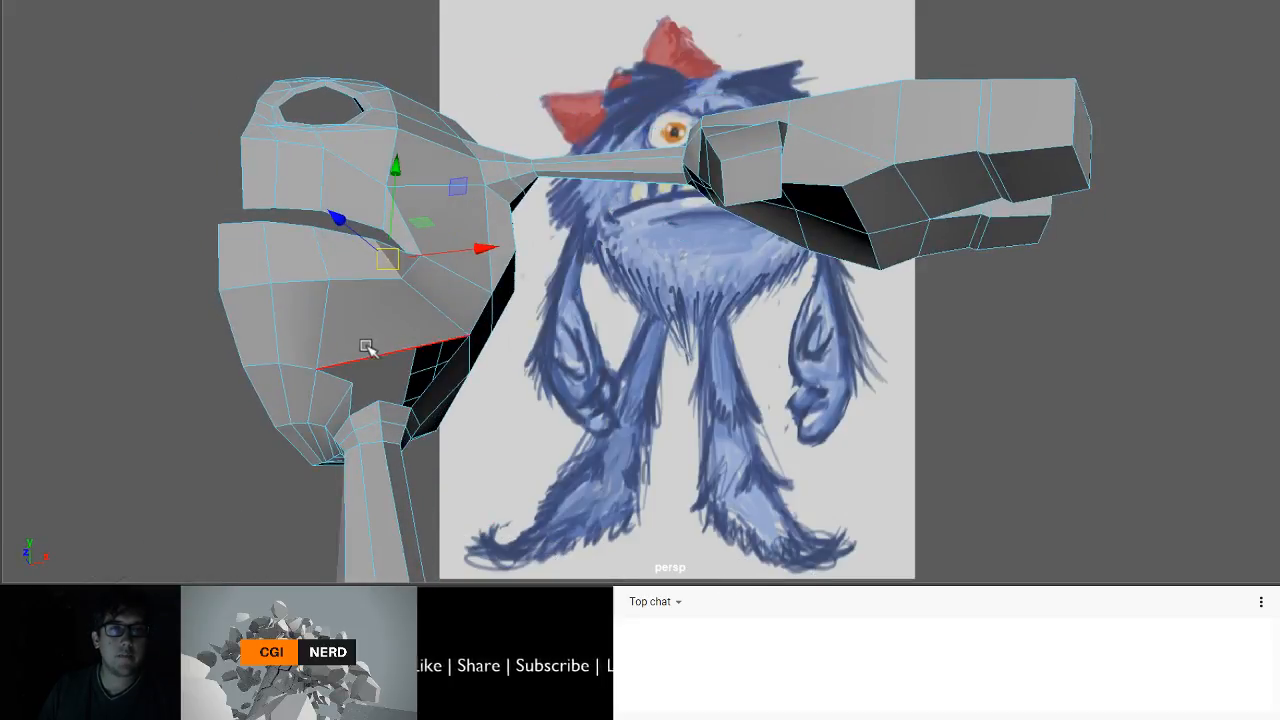
pyautogui.keyDown('alt'); pyautogui.moveTo(366, 346); pyautogui.dragTo(360, 263); pyautogui.keyUp('alt')
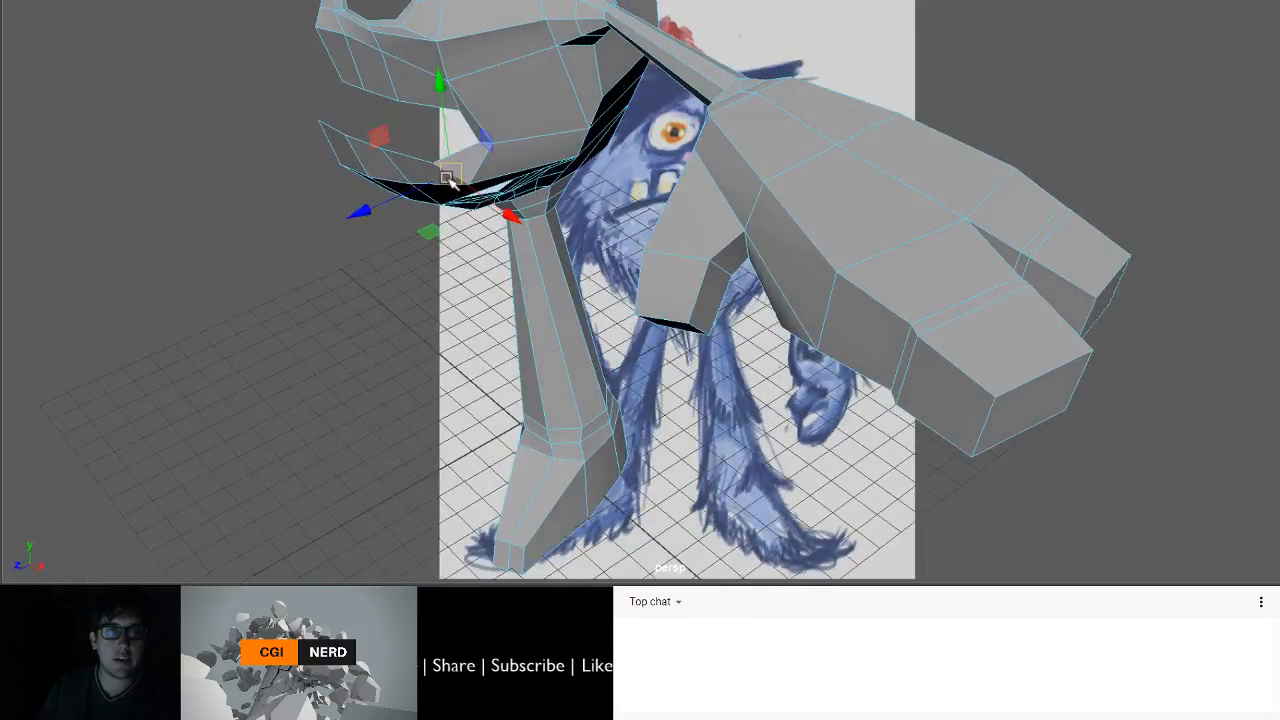
pyautogui.keyDown('alt'); pyautogui.moveTo(466, 166); pyautogui.dragTo(437, 129); pyautogui.keyUp('alt')
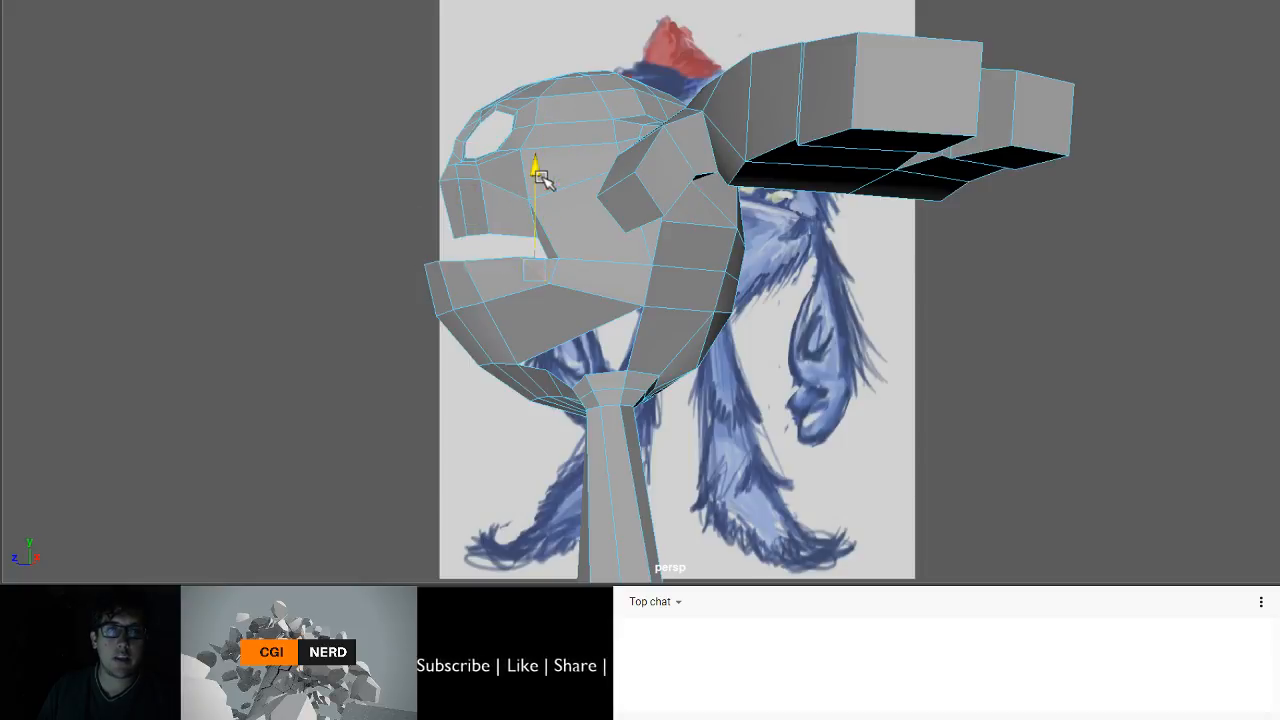
pyautogui.moveTo(535, 172); pyautogui.dragTo(542, 186)
pyautogui.moveTo(471, 264); pyautogui.dragTo(523, 295)
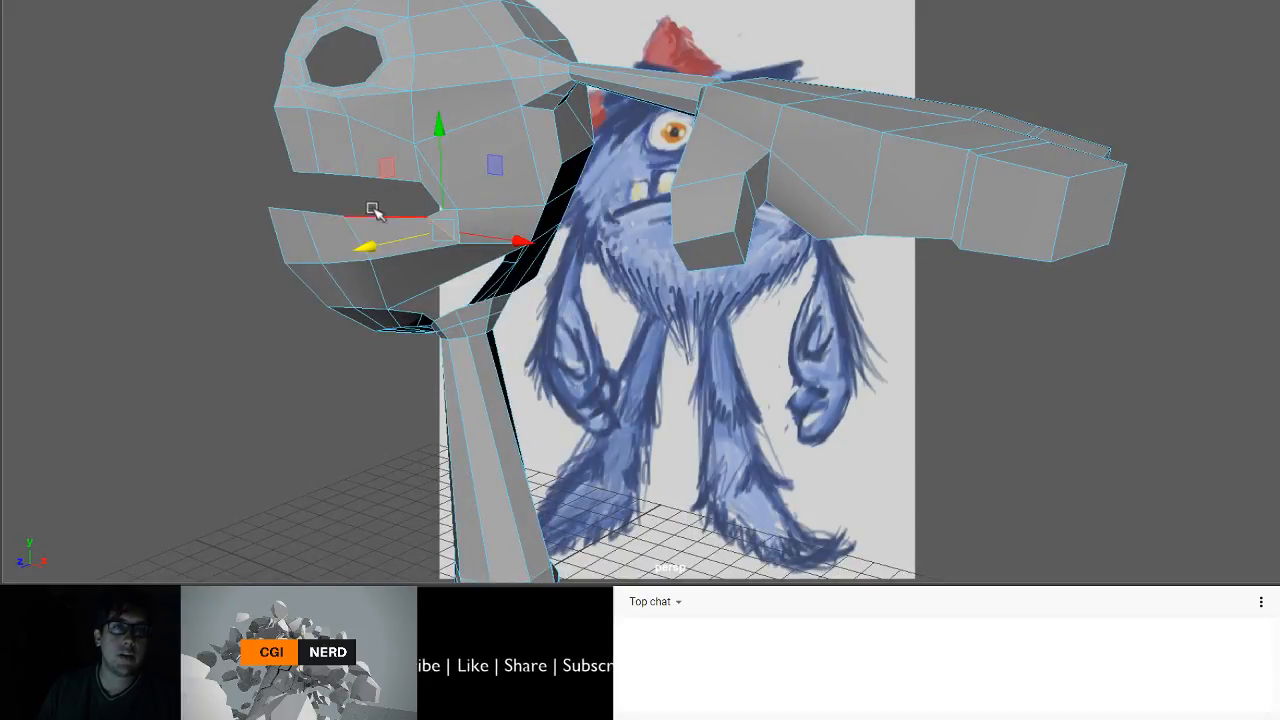
pyautogui.keyDown('alt'); pyautogui.moveTo(422, 243); pyautogui.dragTo(391, 200); pyautogui.keyUp('alt')
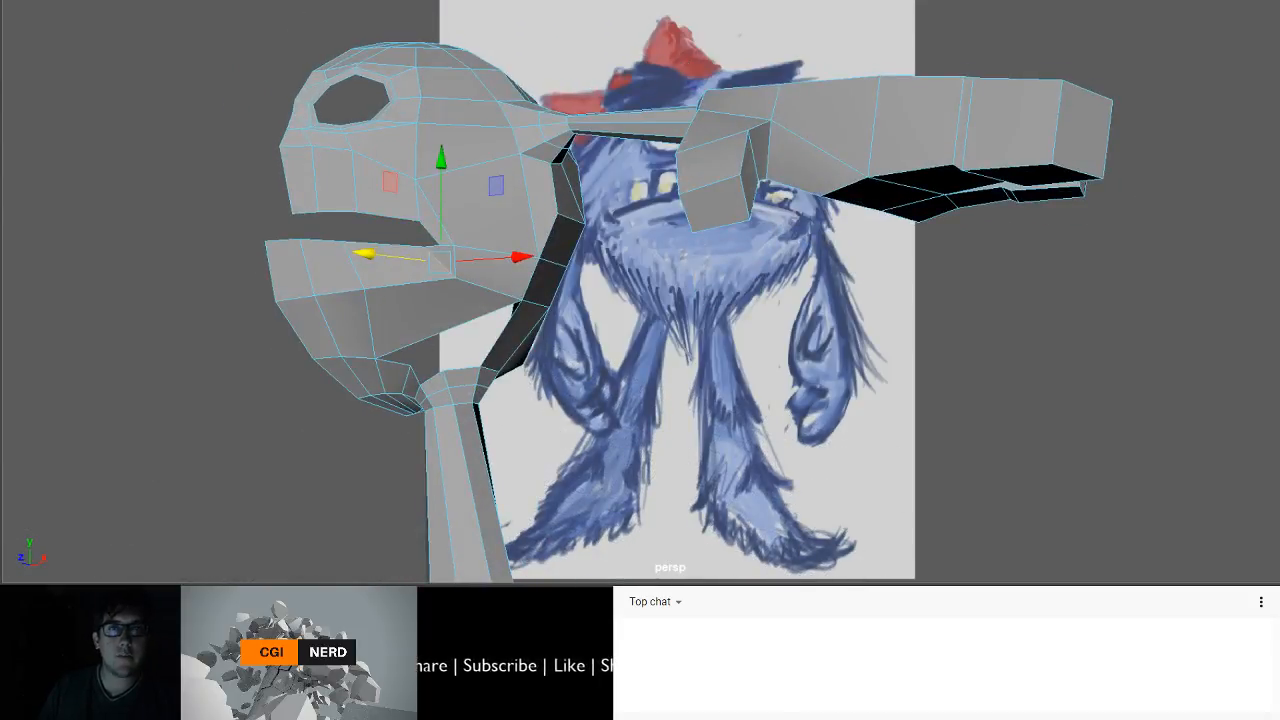
# - Examine the edge flow from the mouth corner across the rebuilt jaw to the leg, from the front, side and below
pyautogui.click(531, 79)
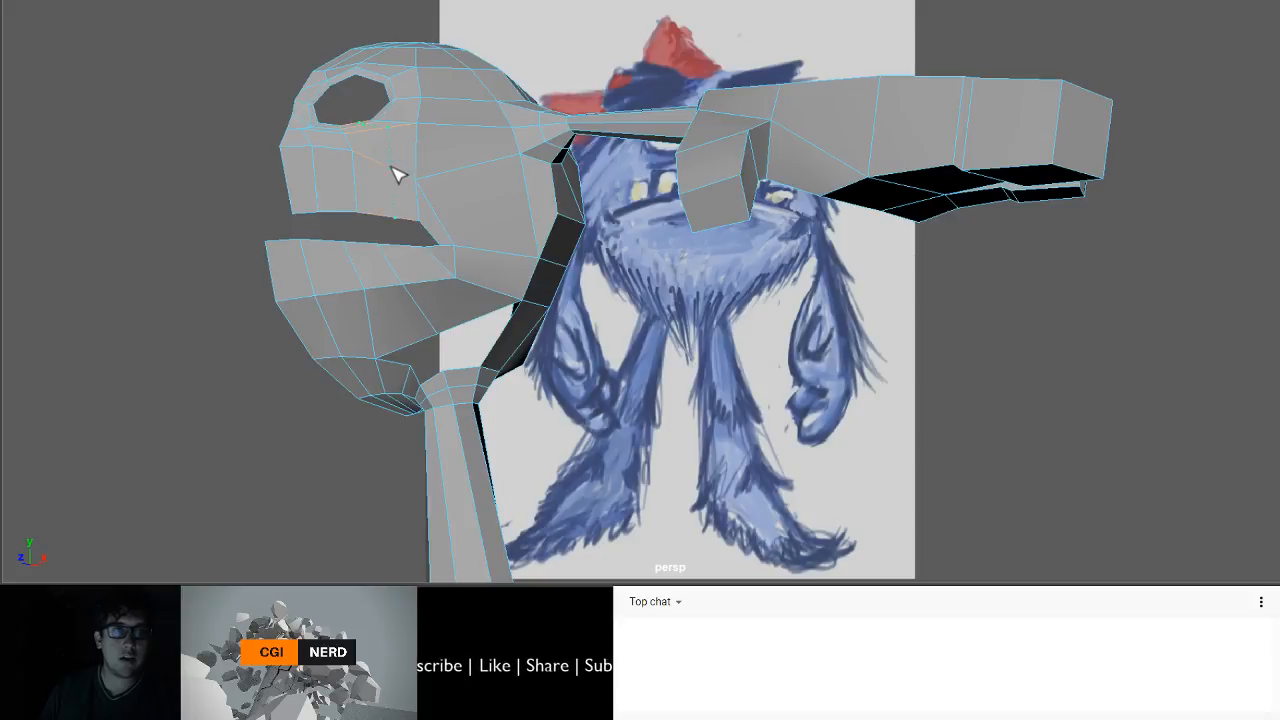
pyautogui.keyDown('alt'); pyautogui.moveTo(449, 365); pyautogui.dragTo(367, 240); pyautogui.keyUp('alt')
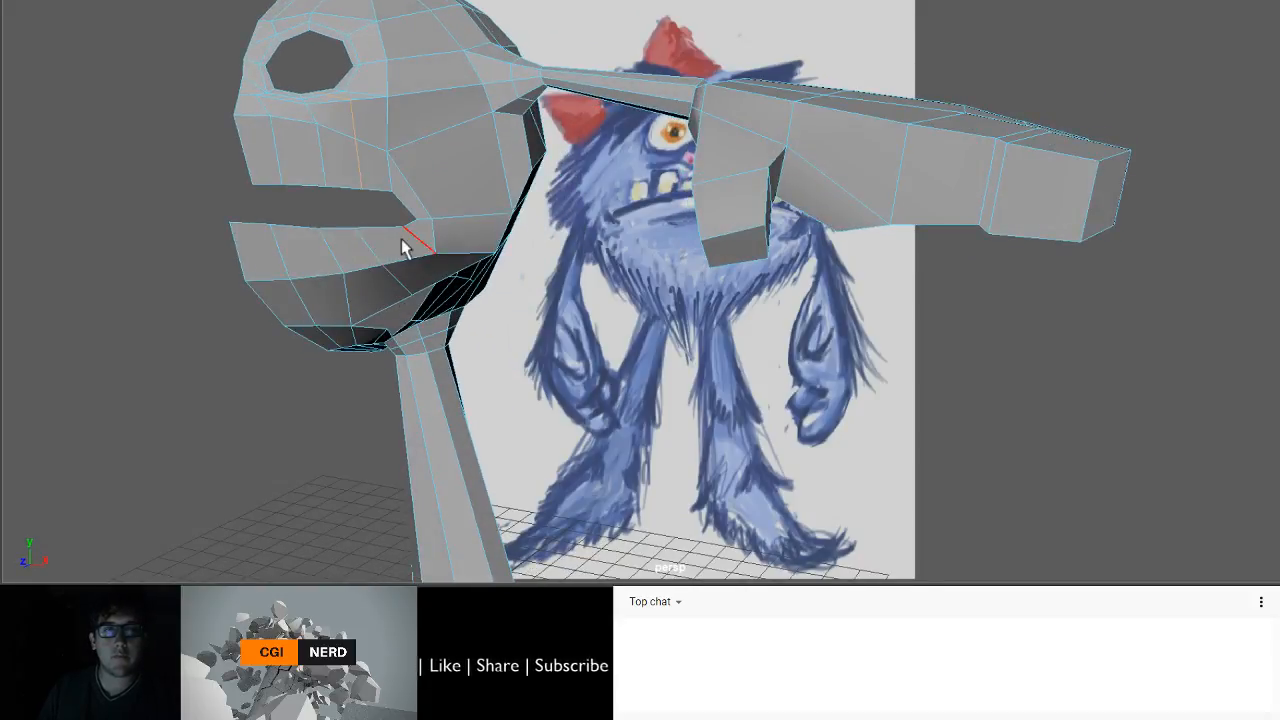
pyautogui.keyDown('alt'); pyautogui.moveTo(440, 260); pyautogui.dragTo(386, 278); pyautogui.keyUp('alt')
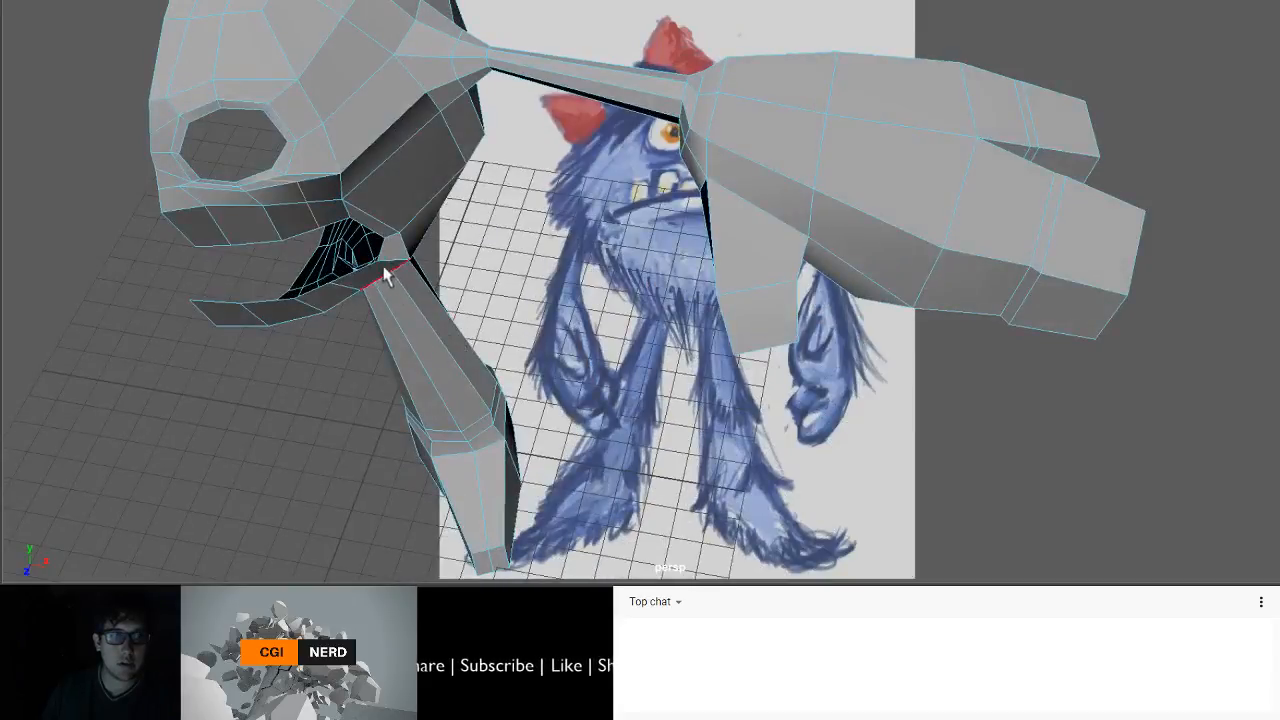
pyautogui.click(355, 292)
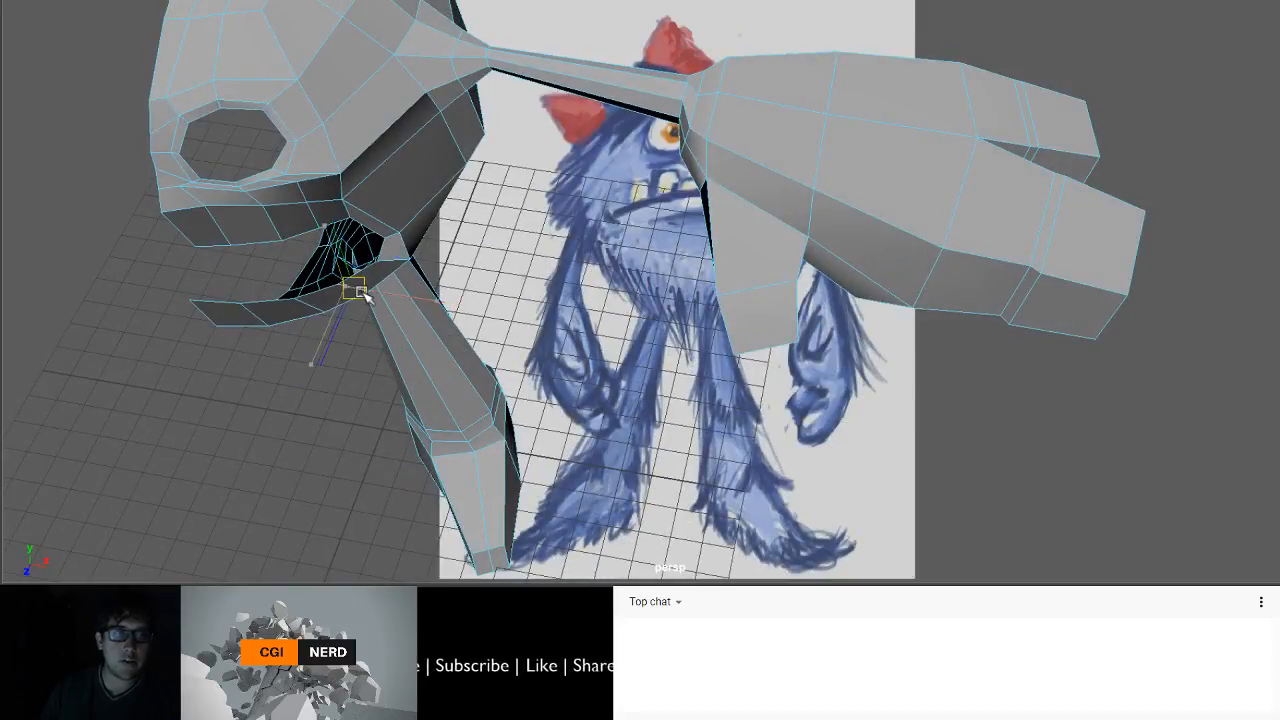
pyautogui.keyDown('alt'); pyautogui.moveTo(360, 290); pyautogui.dragTo(313, 313); pyautogui.keyUp('alt')
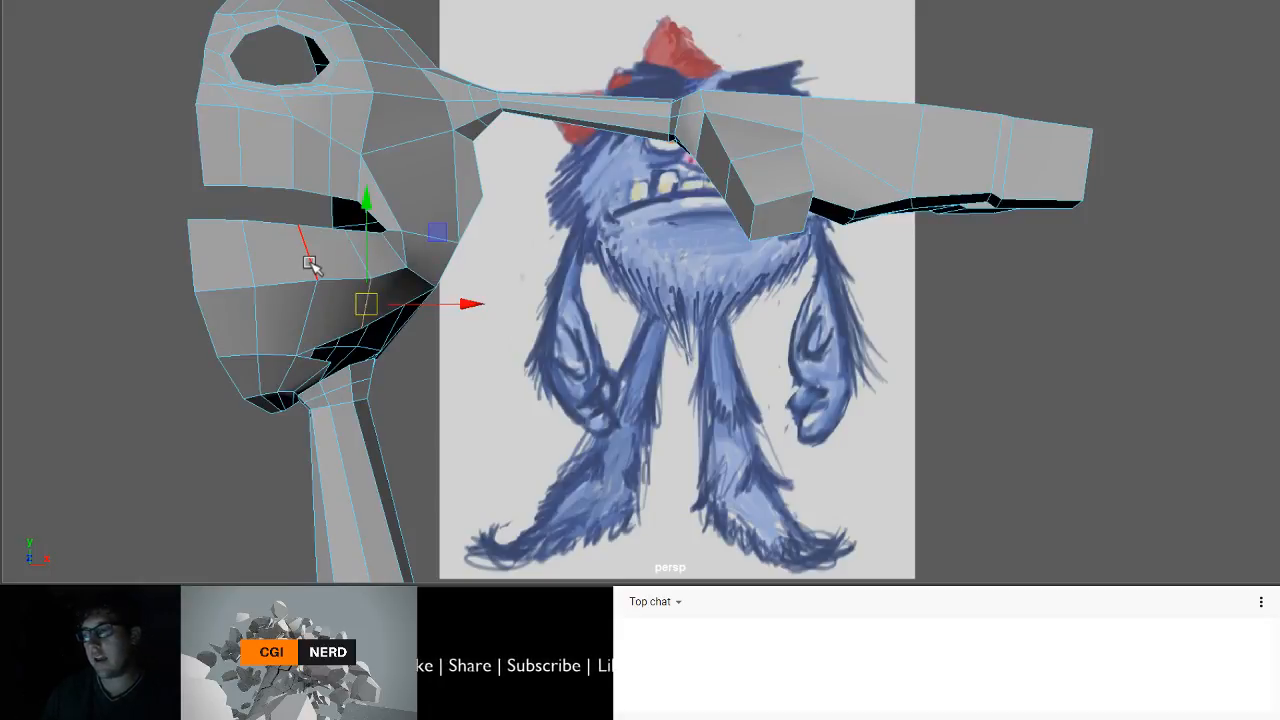
pyautogui.keyDown('alt'); pyautogui.moveTo(423, 286); pyautogui.dragTo(766, 380); pyautogui.keyUp('alt')
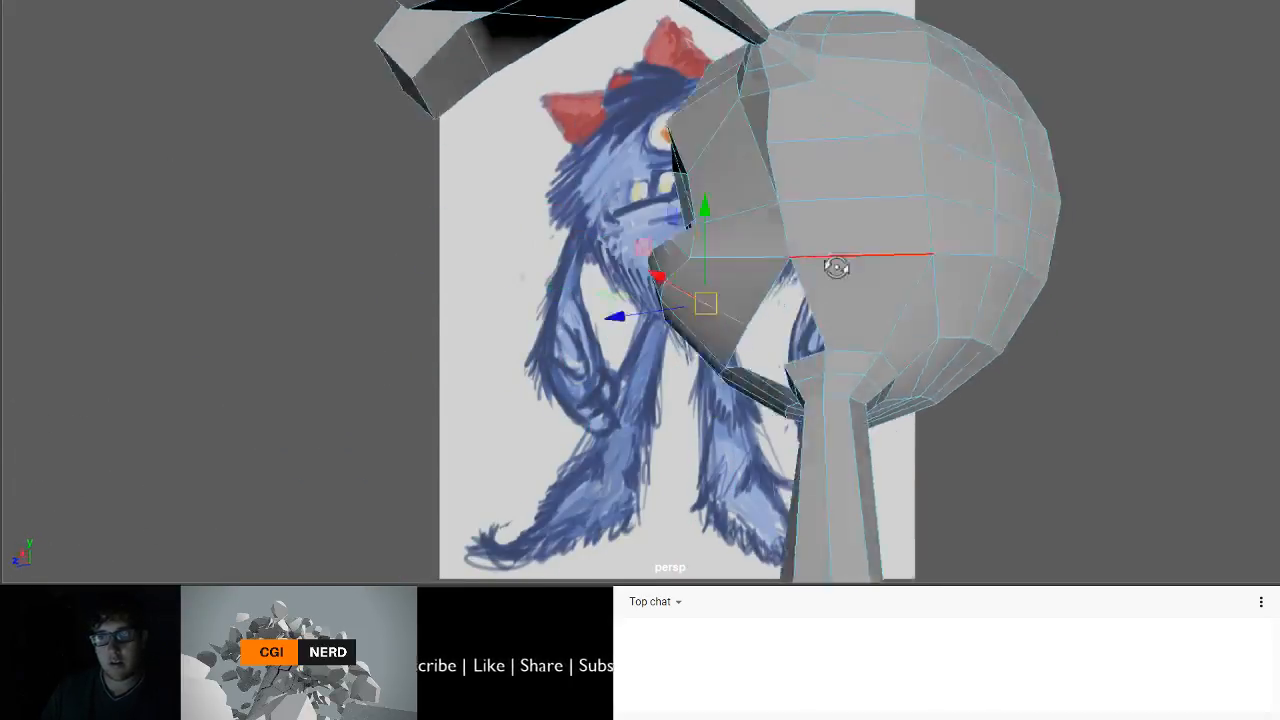
pyautogui.keyDown('alt'); pyautogui.moveTo(836, 267); pyautogui.dragTo(1000, 271); pyautogui.keyUp('alt')
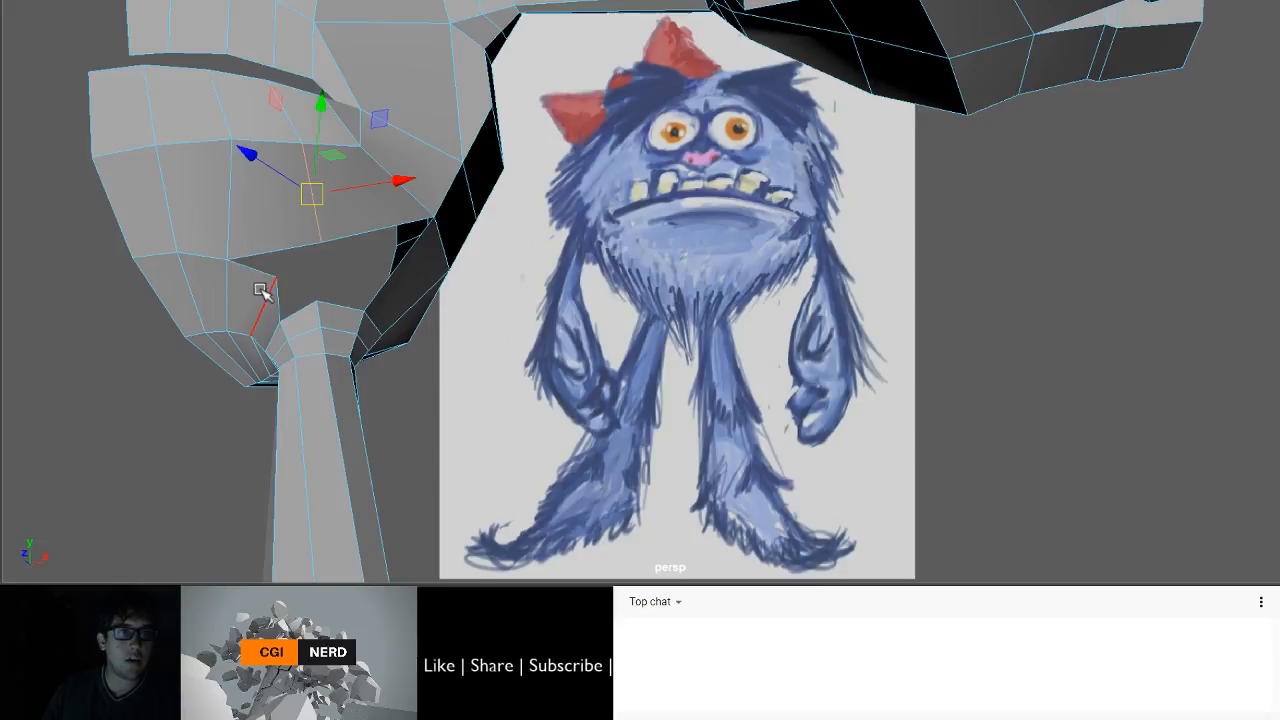
pyautogui.moveTo(260, 289)
pyautogui.keyDown('alt'); pyautogui.mouseDown()
pyautogui.moveTo(343, 277)
pyautogui.moveTo(294, 223)
pyautogui.moveTo(154, 223)
pyautogui.moveTo(273, 219)
pyautogui.moveTo(257, 103)
pyautogui.moveTo(318, 88)
pyautogui.moveTo(349, 100)
pyautogui.moveTo(214, 220)
pyautogui.moveTo(243, 274)
pyautogui.moveTo(231, 230)
pyautogui.moveTo(309, 149)
pyautogui.moveTo(366, 134)
pyautogui.moveTo(303, 137)
pyautogui.moveTo(343, 191)
pyautogui.mouseUp(); pyautogui.keyUp('alt')
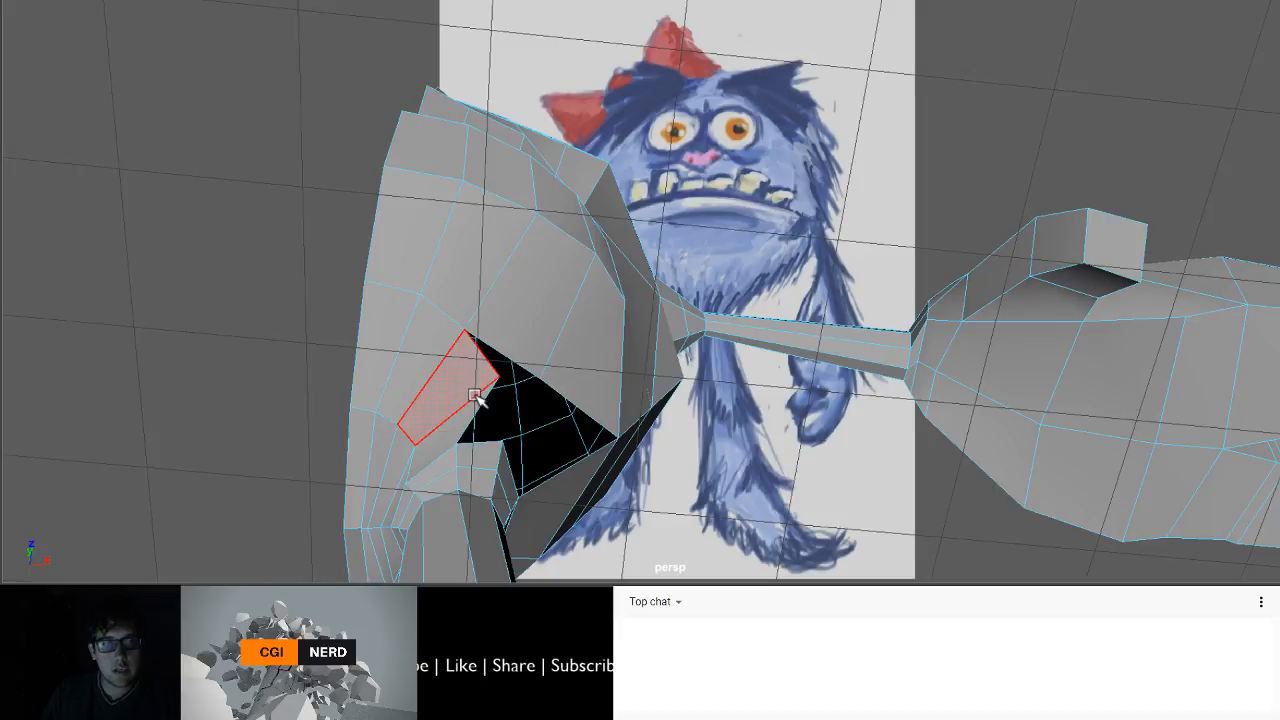
# - Trace the face loop from the jaw under the body to the back, and delete the two rear faces beside the leg
pyautogui.click(440, 390)
pyautogui.keyDown('shift'); pyautogui.click(388, 483); pyautogui.keyUp('shift')
pyautogui.moveTo(388, 483)
pyautogui.keyDown('alt'); pyautogui.mouseDown()
pyautogui.moveTo(434, 423)
pyautogui.moveTo(307, 255)
pyautogui.moveTo(63, 334)
pyautogui.moveTo(110, 325)
pyautogui.mouseUp(); pyautogui.keyUp('alt')
pyautogui.moveTo(785, 257)
pyautogui.keyDown('alt'); pyautogui.mouseDown(button='middle')
pyautogui.moveTo(849, 266)
pyautogui.moveTo(680, 83)
pyautogui.mouseUp(button='middle'); pyautogui.keyUp('alt')
pyautogui.moveTo(777, 212)
pyautogui.keyDown('alt'); pyautogui.mouseDown()
pyautogui.moveTo(757, 166)
pyautogui.moveTo(846, 206)
pyautogui.moveTo(791, 200)
pyautogui.mouseUp(); pyautogui.keyUp('alt')
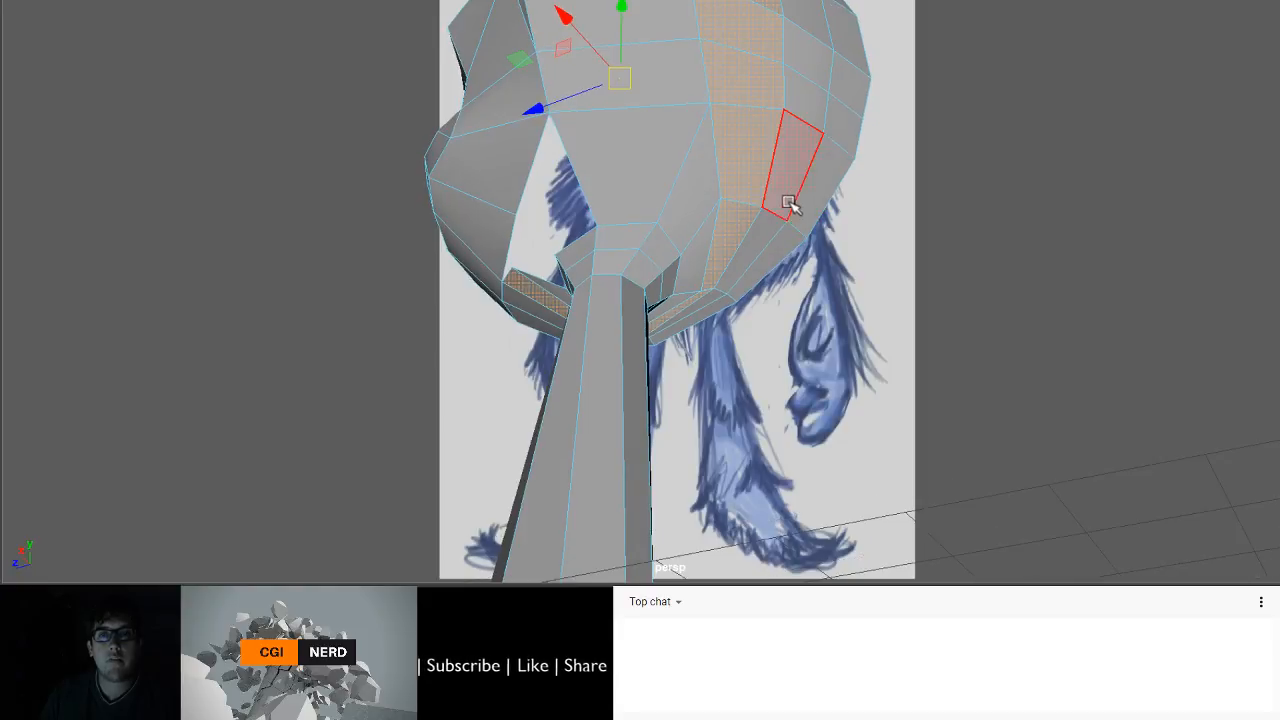
pyautogui.click(748, 162)
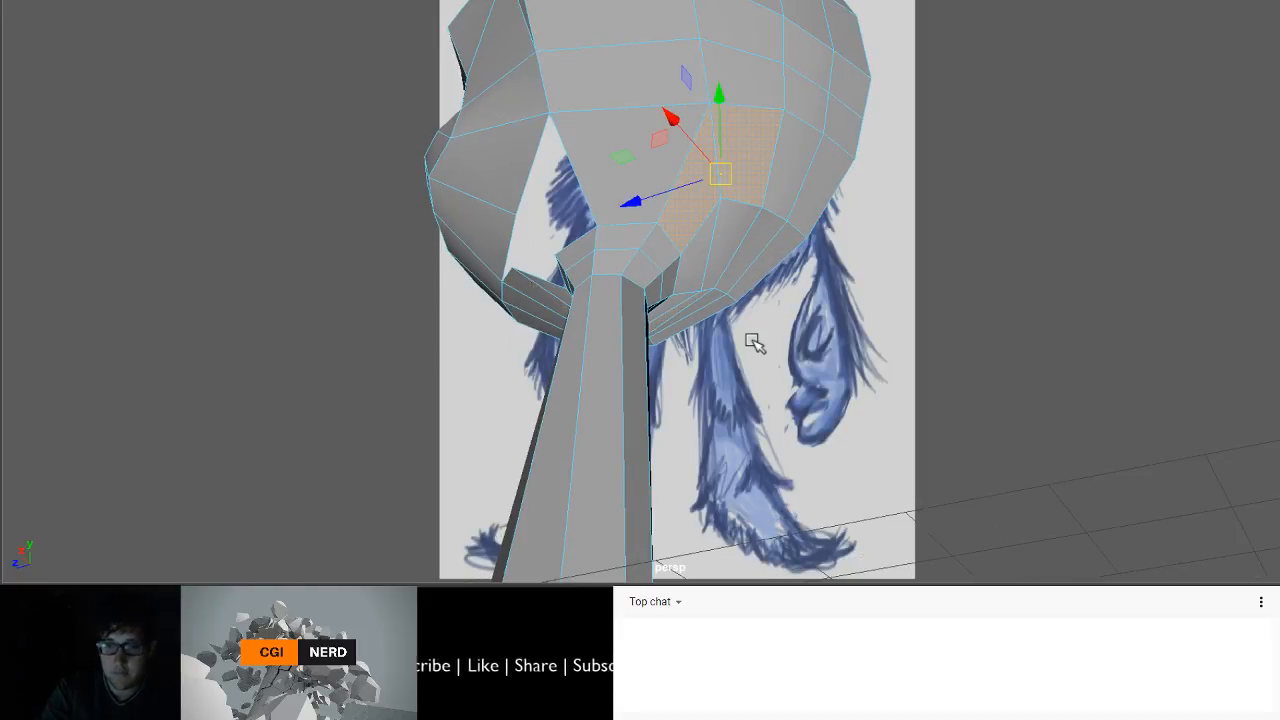
pyautogui.press('Delete')
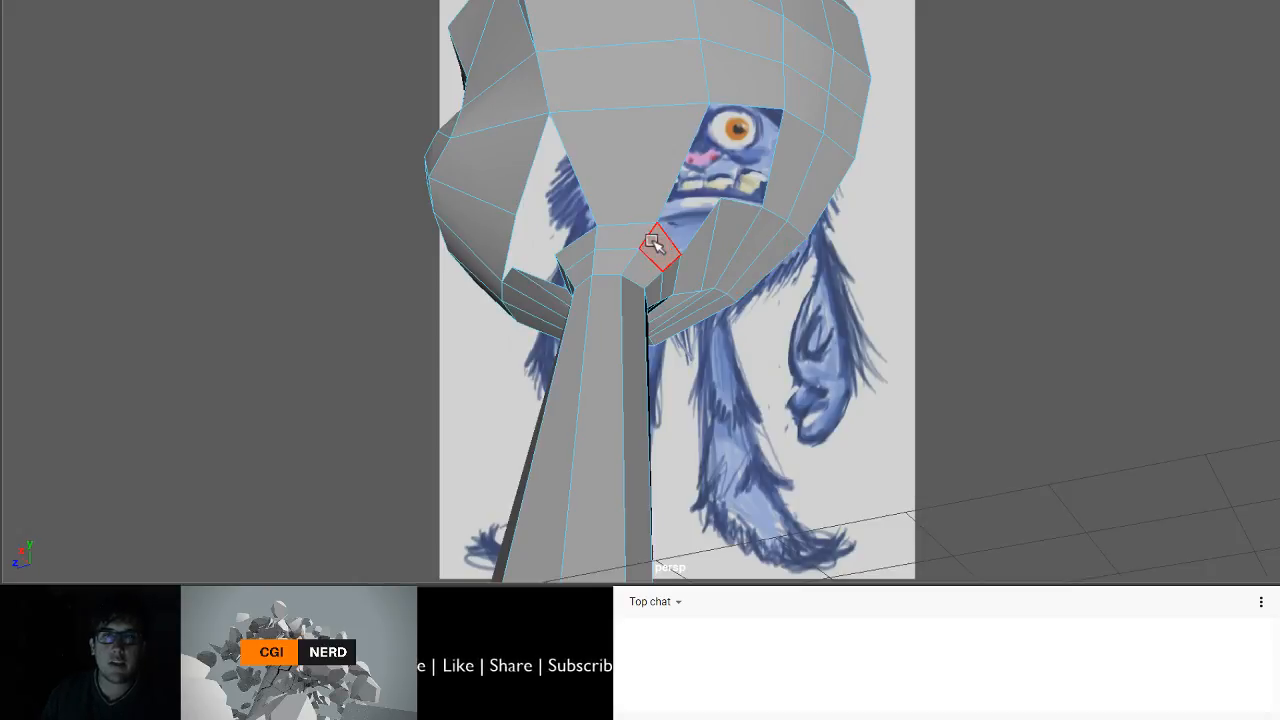
# - Delete the strip of faces under the body that runs from the rear opening past the leg to the jaw opening
pyautogui.keyDown('alt'); pyautogui.moveTo(688, 258); pyautogui.dragTo(745, 238); pyautogui.keyUp('alt')
pyautogui.click(698, 250)
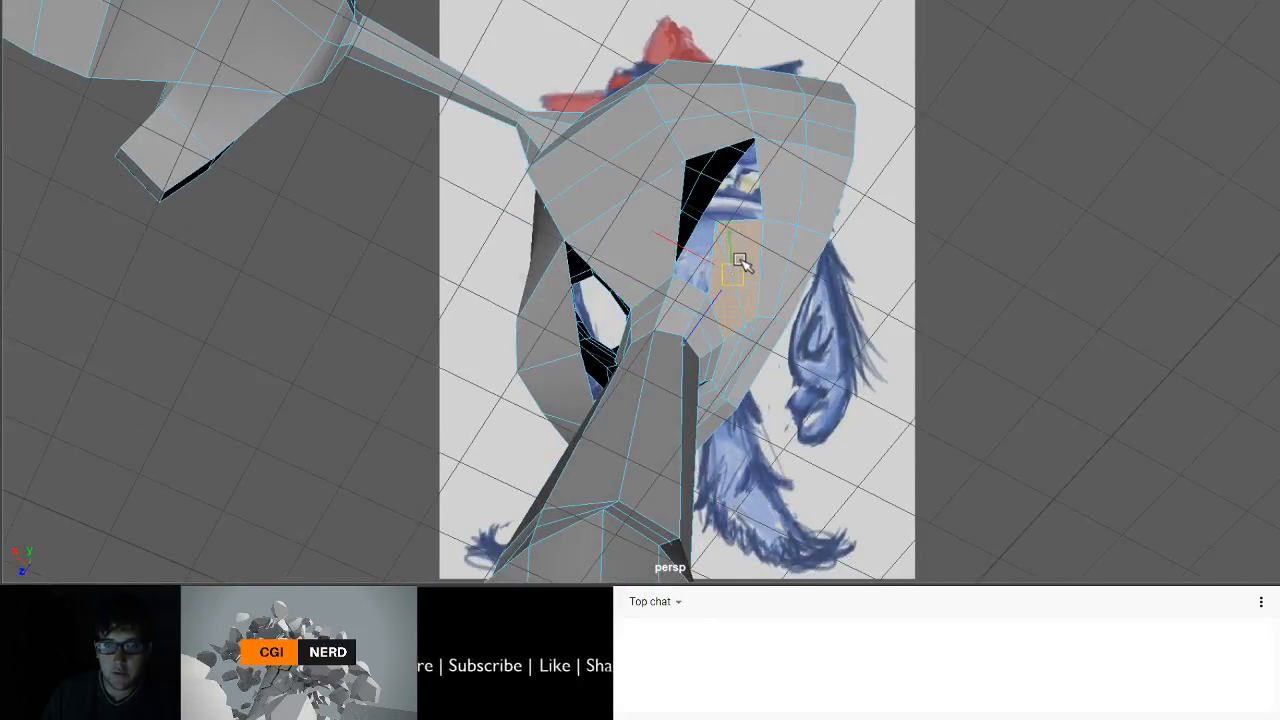
pyautogui.click(748, 335)
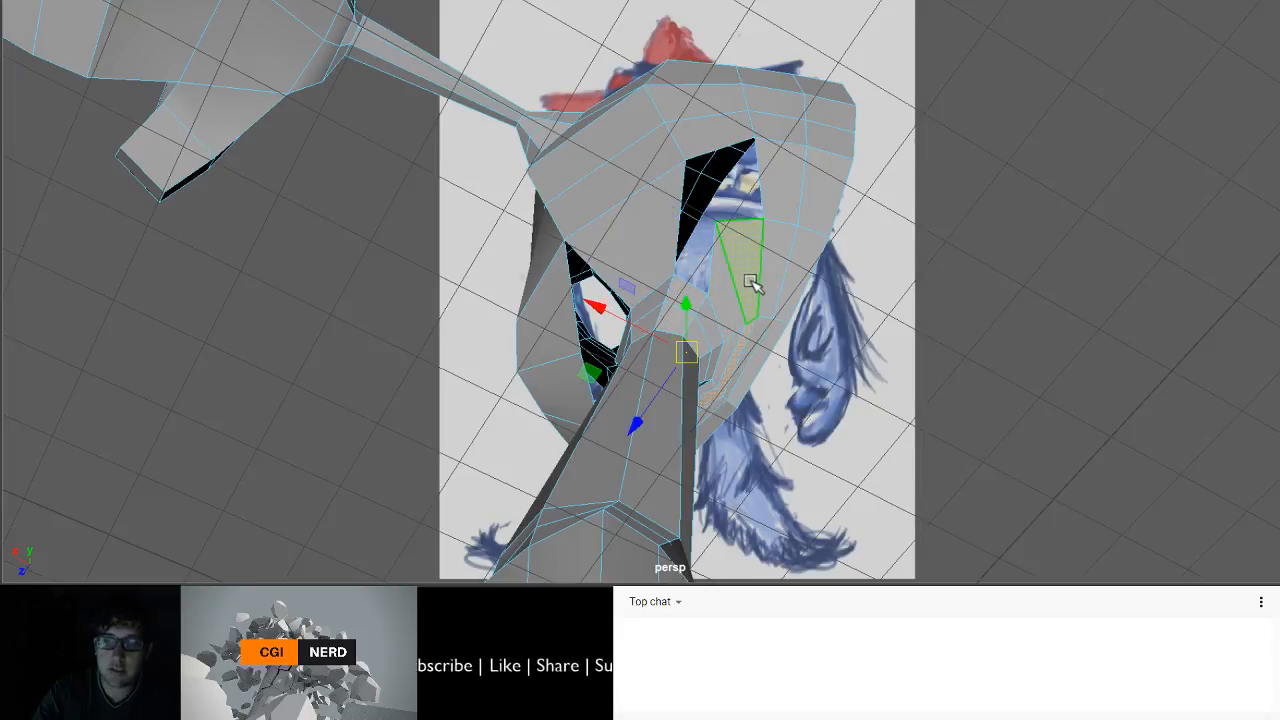
pyautogui.press('Delete')
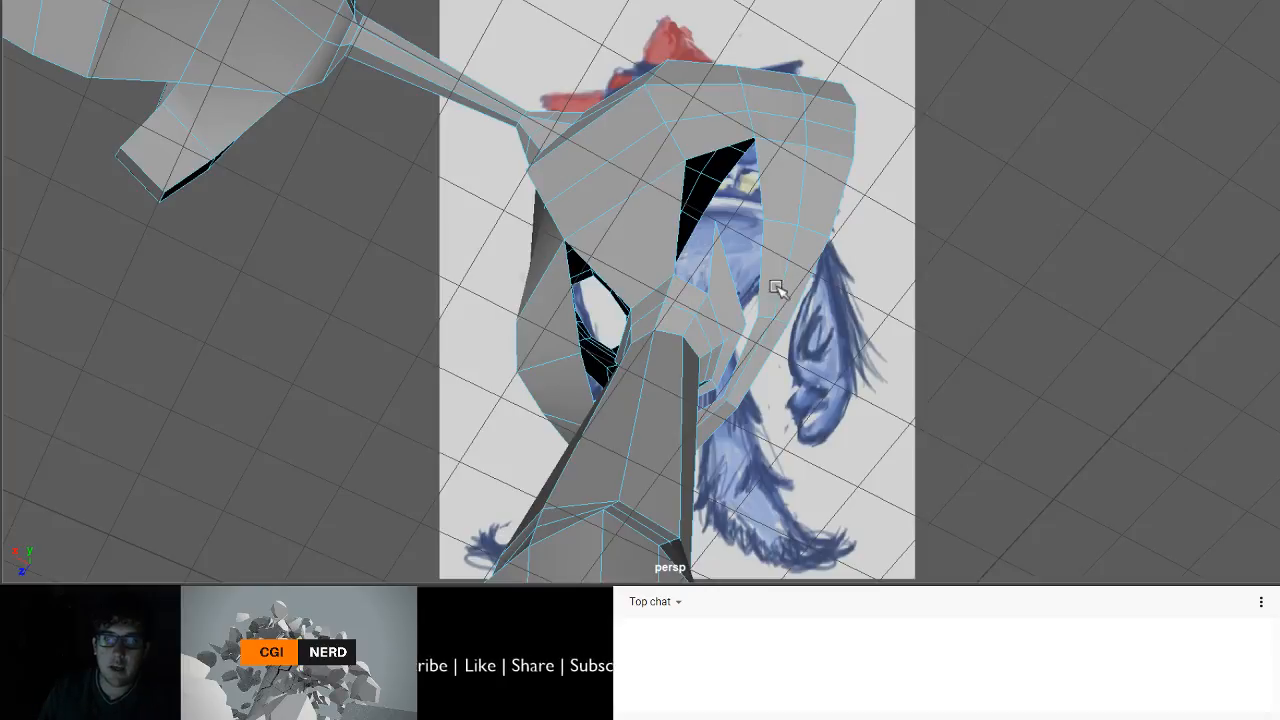
# - Merge the loose tip vertex of the narrow face in front of the leg with the inner corner vertex of the jaw opening
pyautogui.keyDown('alt'); pyautogui.moveTo(787, 313); pyautogui.dragTo(1028, 331); pyautogui.keyUp('alt')
pyautogui.keyDown('alt'); pyautogui.moveTo(607, 327); pyautogui.dragTo(613, 194); pyautogui.keyUp('alt')
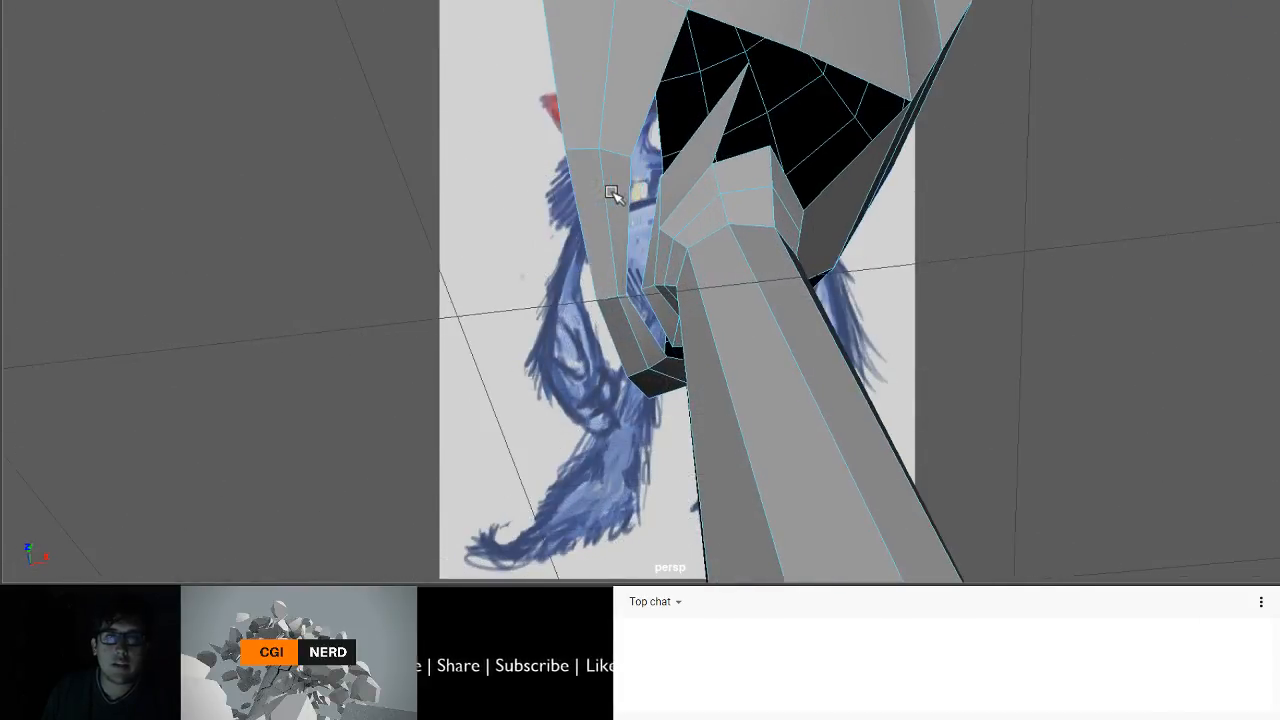
pyautogui.keyDown('alt'); pyautogui.moveTo(684, 150); pyautogui.dragTo(634, 108); pyautogui.keyUp('alt')
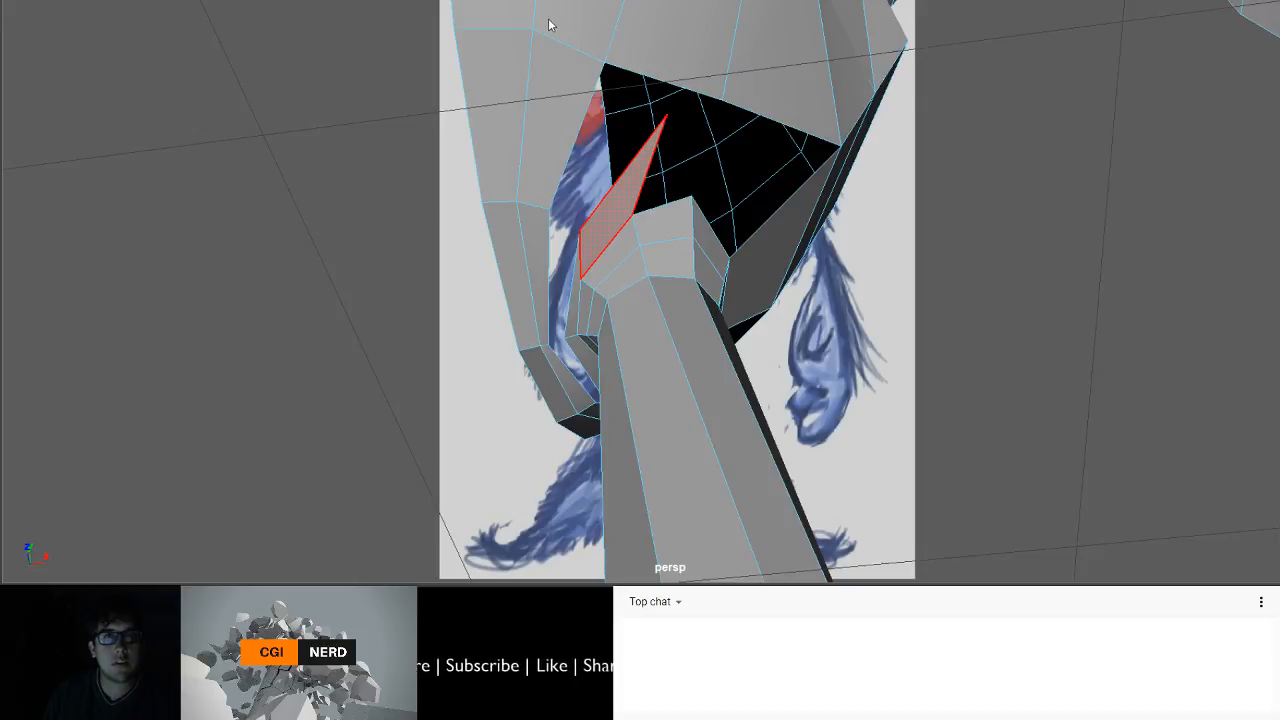
pyautogui.press('F9')
pyautogui.click(668, 117)
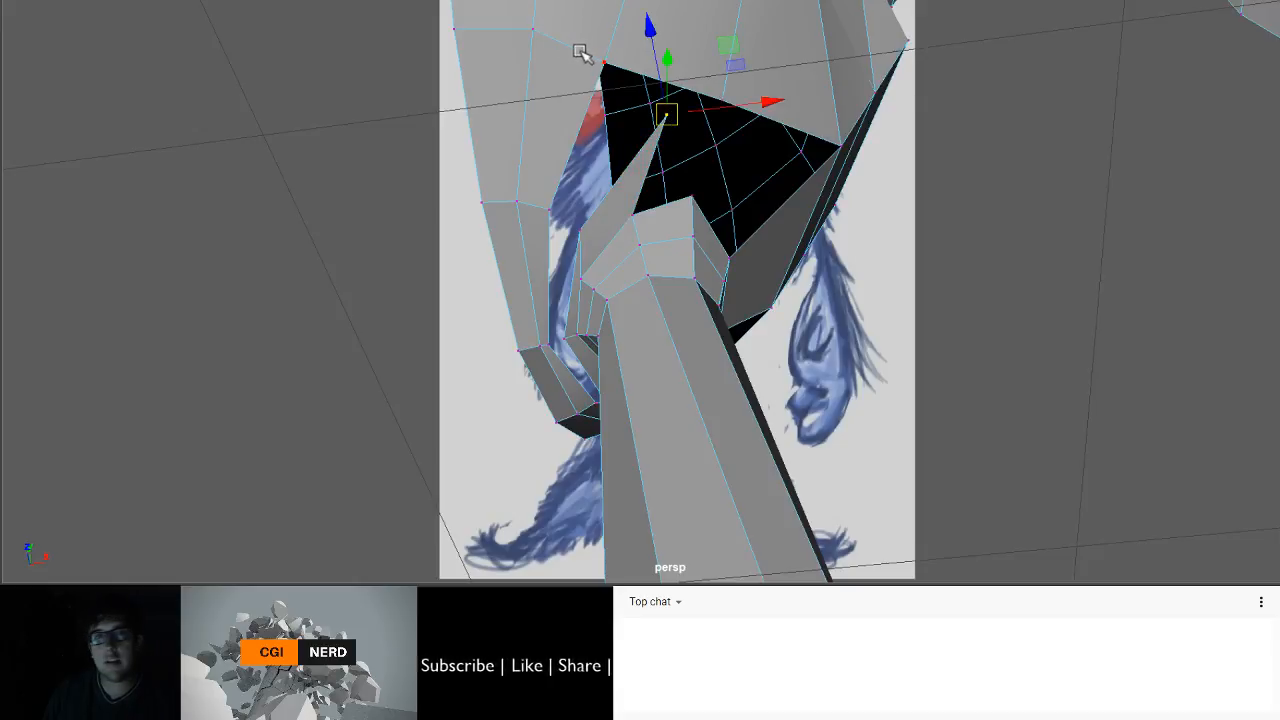
pyautogui.keyDown('shift'); pyautogui.click(607, 61); pyautogui.keyUp('shift')
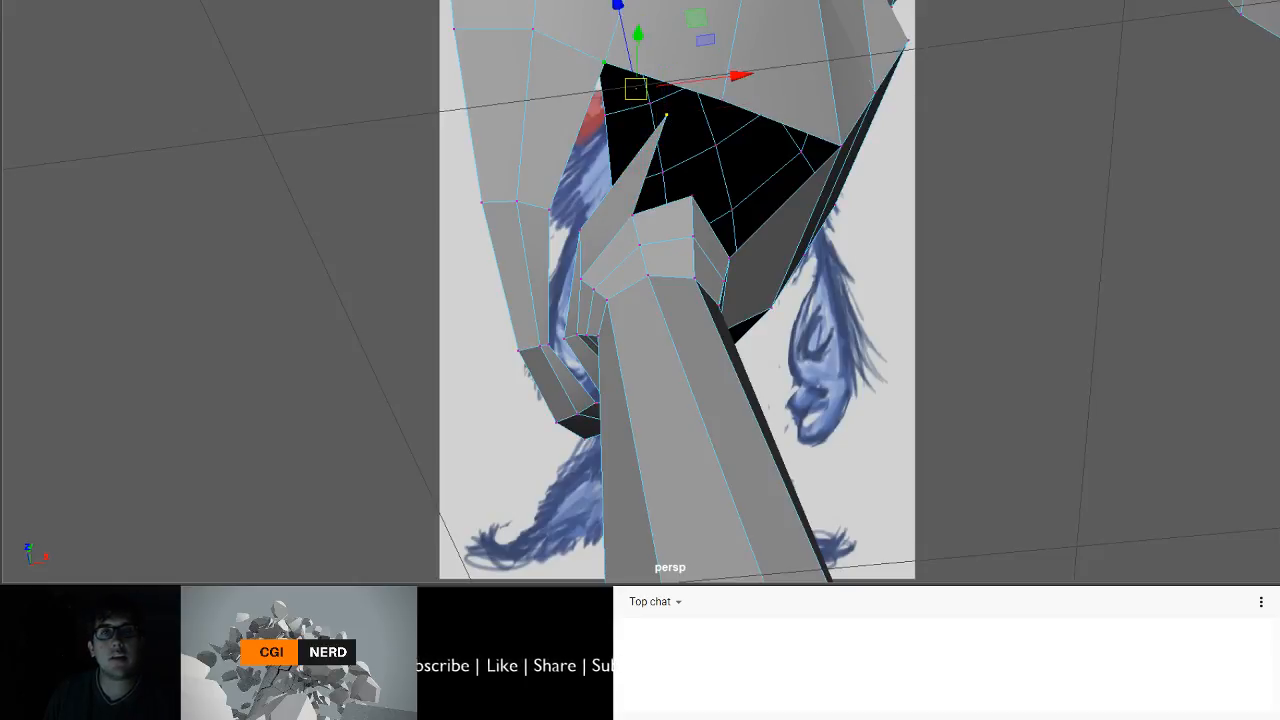
pyautogui.press('g')
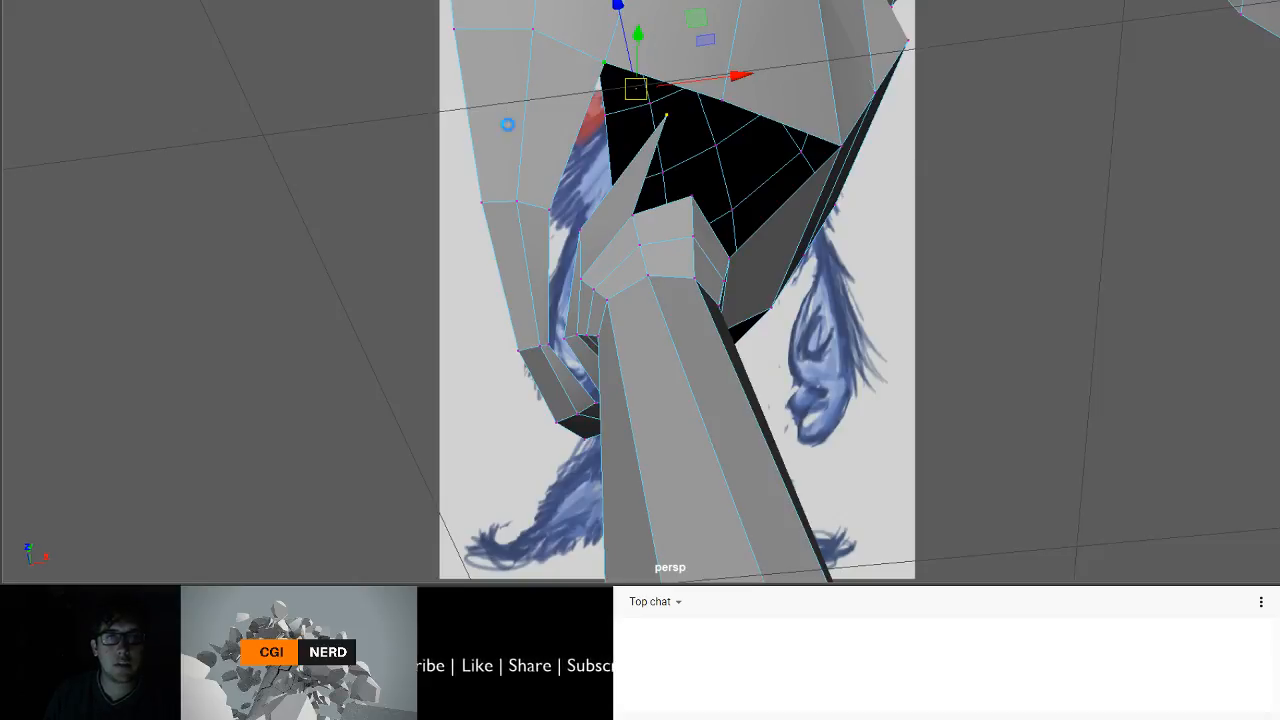
# - Merge the facing vertex pairs along the gap under the body to join the leg-side faces to the centre faces
pyautogui.keyDown('alt'); pyautogui.moveTo(732, 140); pyautogui.dragTo(705, 241, button='middle'); pyautogui.keyUp('alt')
pyautogui.moveTo(705, 241)
pyautogui.keyDown('alt'); pyautogui.mouseDown()
pyautogui.moveTo(560, 240)
pyautogui.moveTo(557, 263)
pyautogui.moveTo(700, 235)
pyautogui.mouseUp(); pyautogui.keyUp('alt')
pyautogui.click(552, 348)
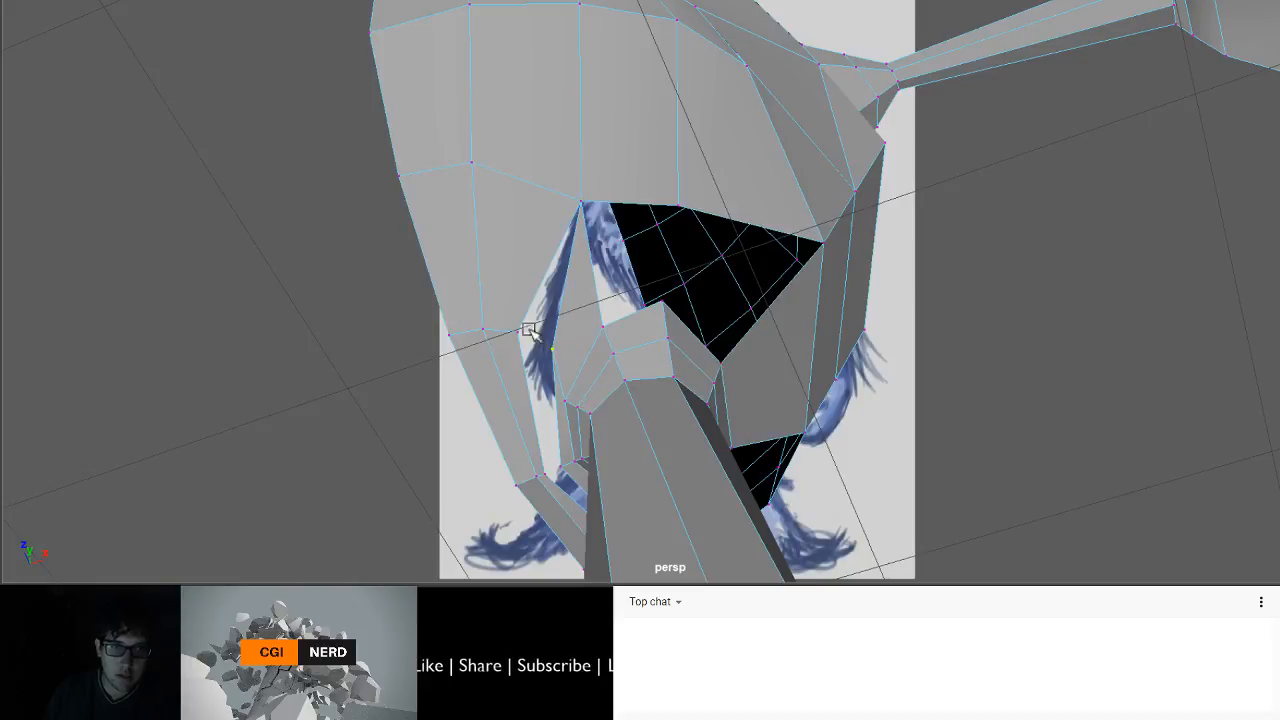
pyautogui.press('g')
pyautogui.keyDown('alt'); pyautogui.moveTo(568, 438); pyautogui.dragTo(613, 310); pyautogui.keyUp('alt')
pyautogui.click(576, 285)
pyautogui.press('g')
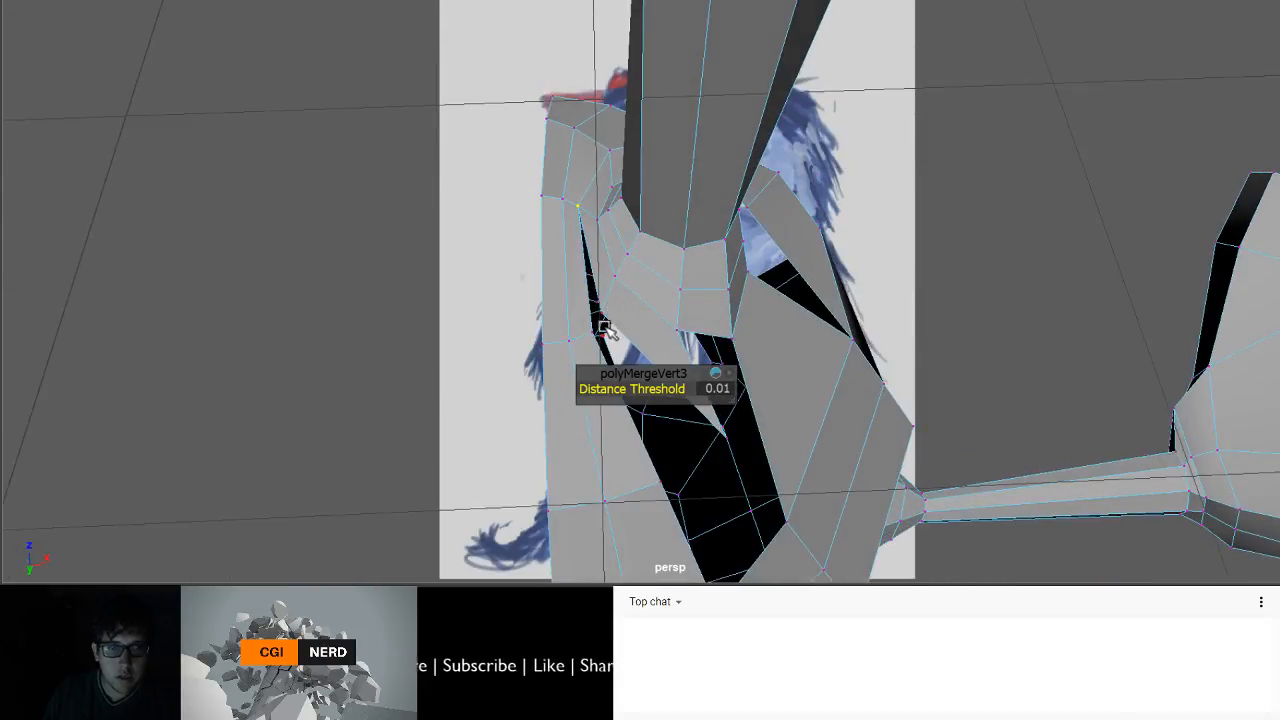
pyautogui.click(600, 315)
pyautogui.press('g')
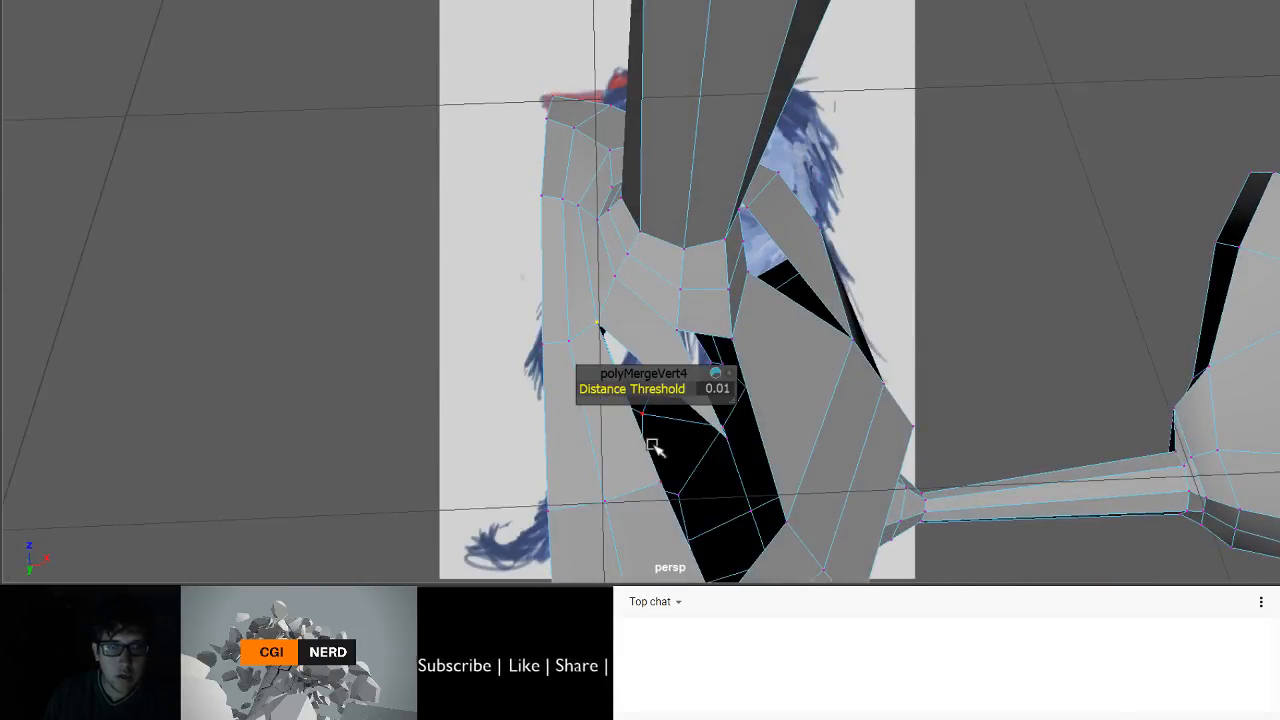
# - Merge the loose tip vertex of the narrow face behind the leg with the neighbouring corner of the rear opening
pyautogui.keyDown('alt'); pyautogui.moveTo(653, 414); pyautogui.dragTo(590, 316); pyautogui.keyUp('alt')
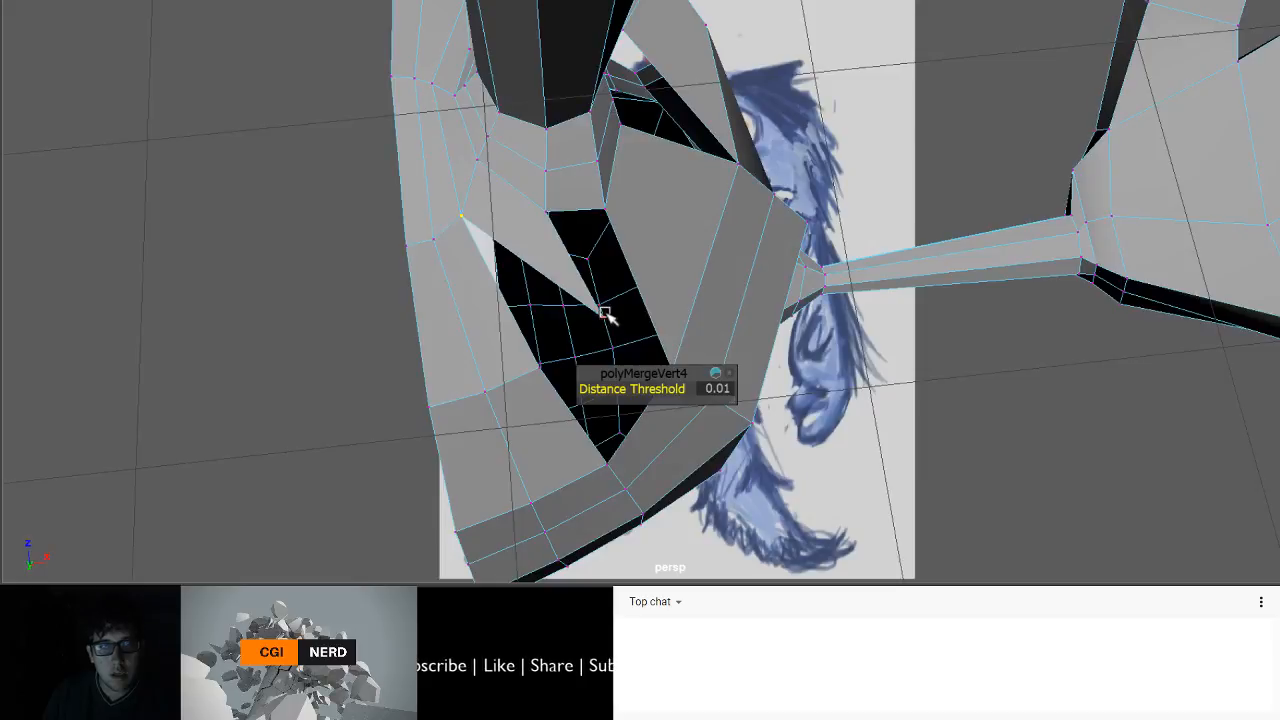
pyautogui.click(603, 315)
pyautogui.press('g')
# - Append a polygon between the inner lower jaw edge and the front edge of the leg's top ring
pyautogui.keyDown('alt'); pyautogui.moveTo(571, 437); pyautogui.dragTo(390, 315); pyautogui.keyUp('alt')
pyautogui.keyDown('alt'); pyautogui.moveTo(596, 245); pyautogui.dragTo(823, 372); pyautogui.keyUp('alt')
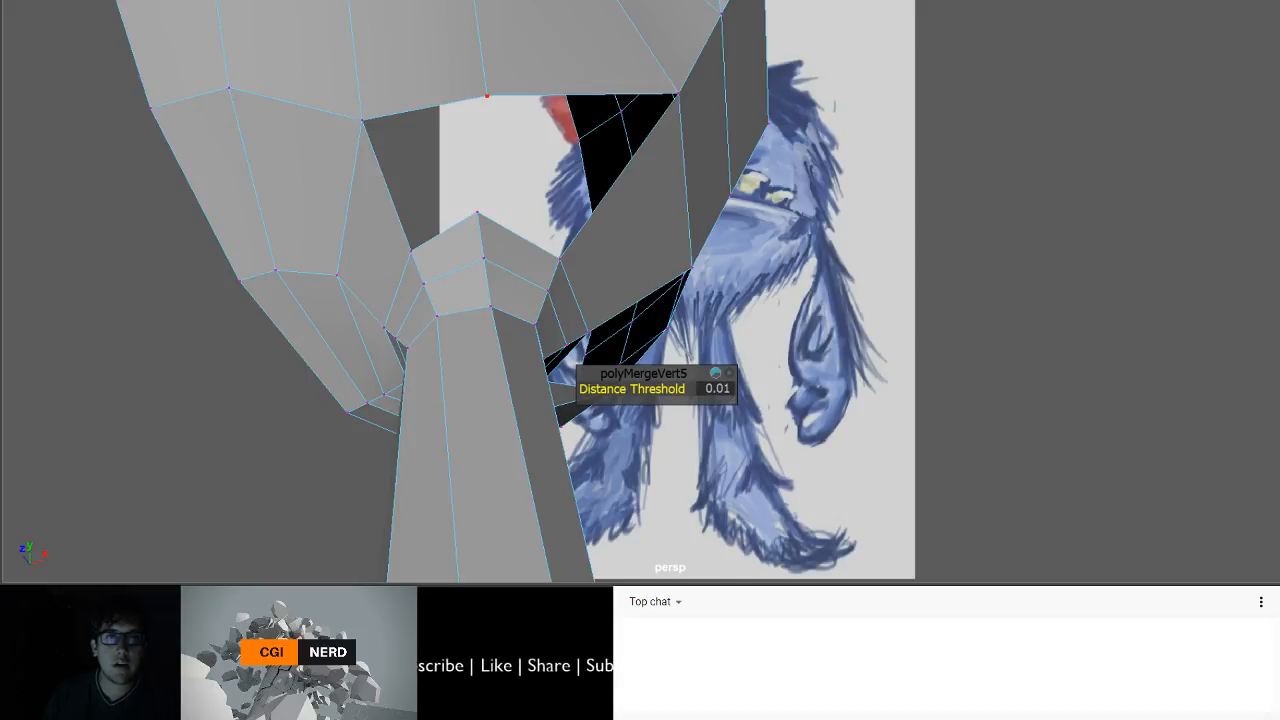
pyautogui.press('y')
pyautogui.click(427, 108)
pyautogui.click(440, 230)
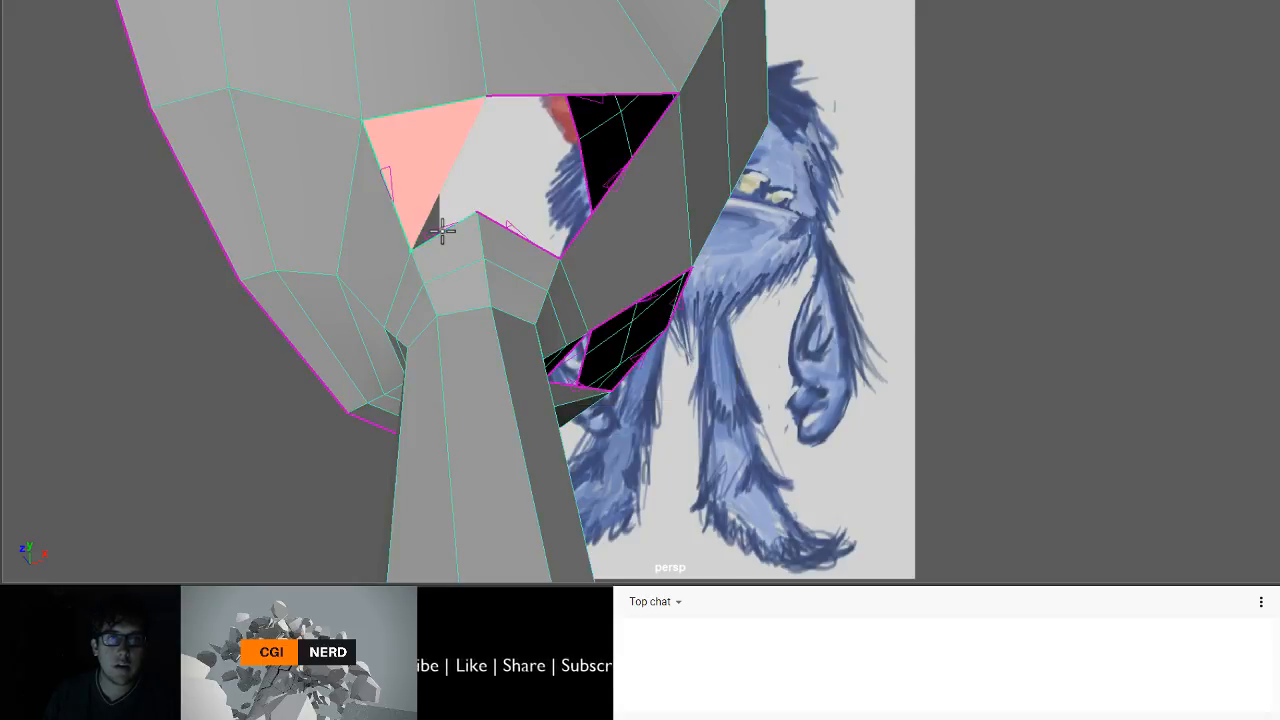
pyautogui.press('w')
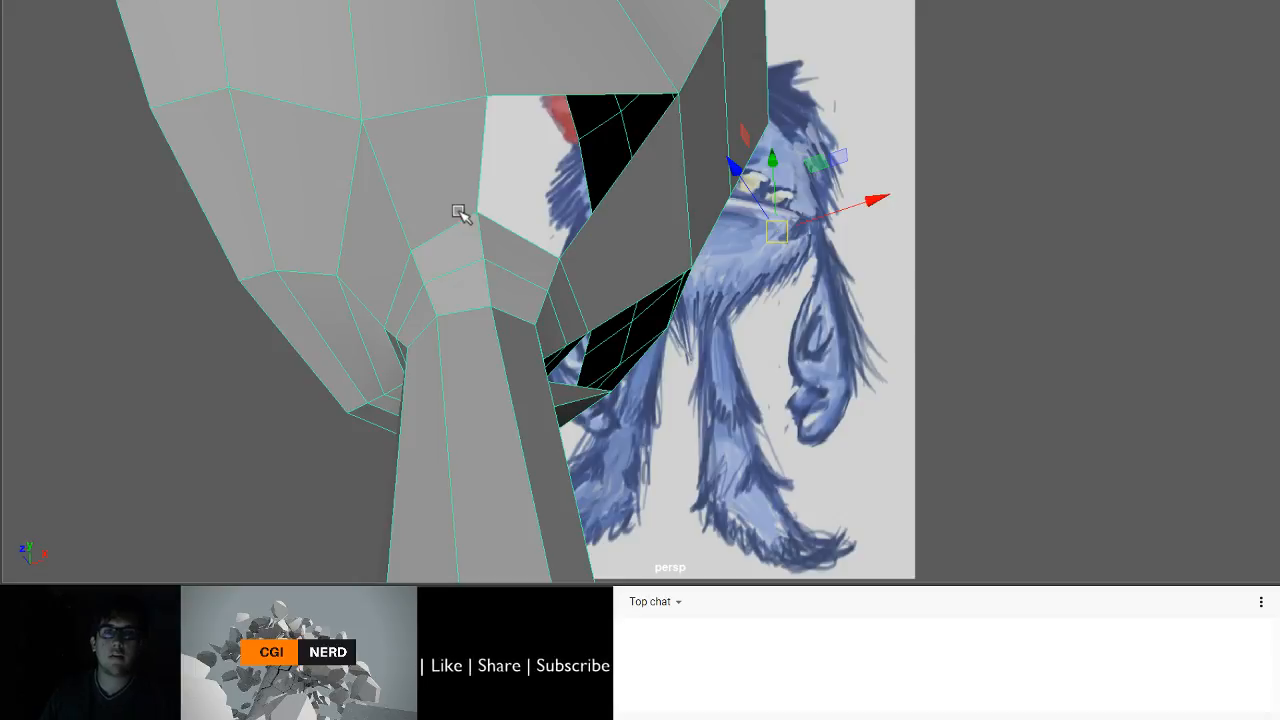
# - Append a polygon from the remaining outer jaw edge to the leg's top ring, filling the rest of the jaw opening
pyautogui.keyDown('alt'); pyautogui.moveTo(553, 183); pyautogui.dragTo(500, 164); pyautogui.keyUp('alt')
pyautogui.press('y')
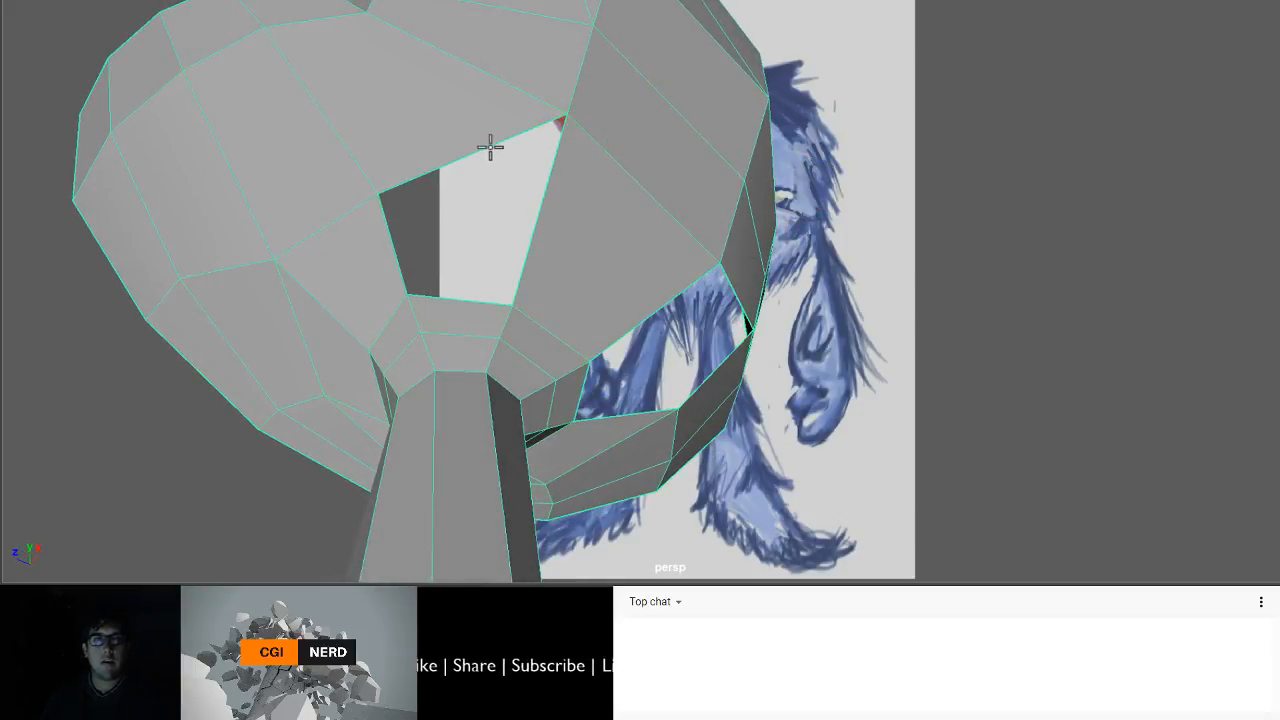
pyautogui.click(484, 156)
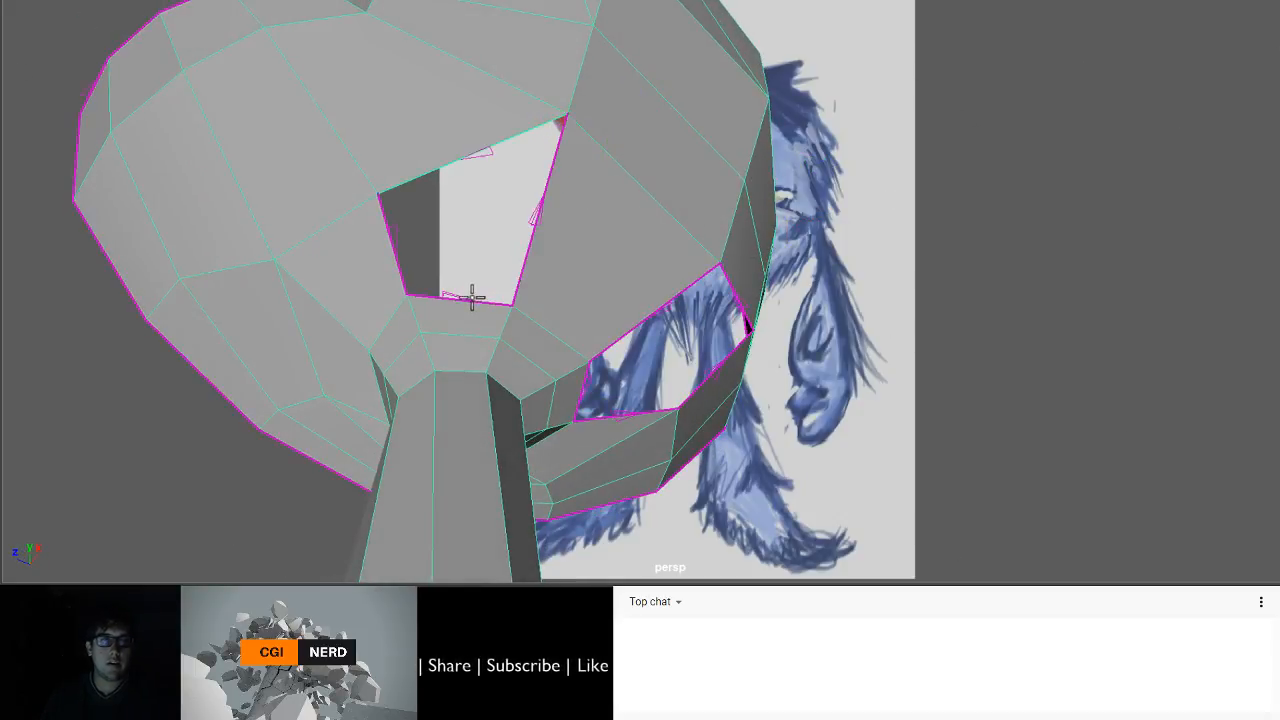
pyautogui.click(471, 300)
pyautogui.press('w')
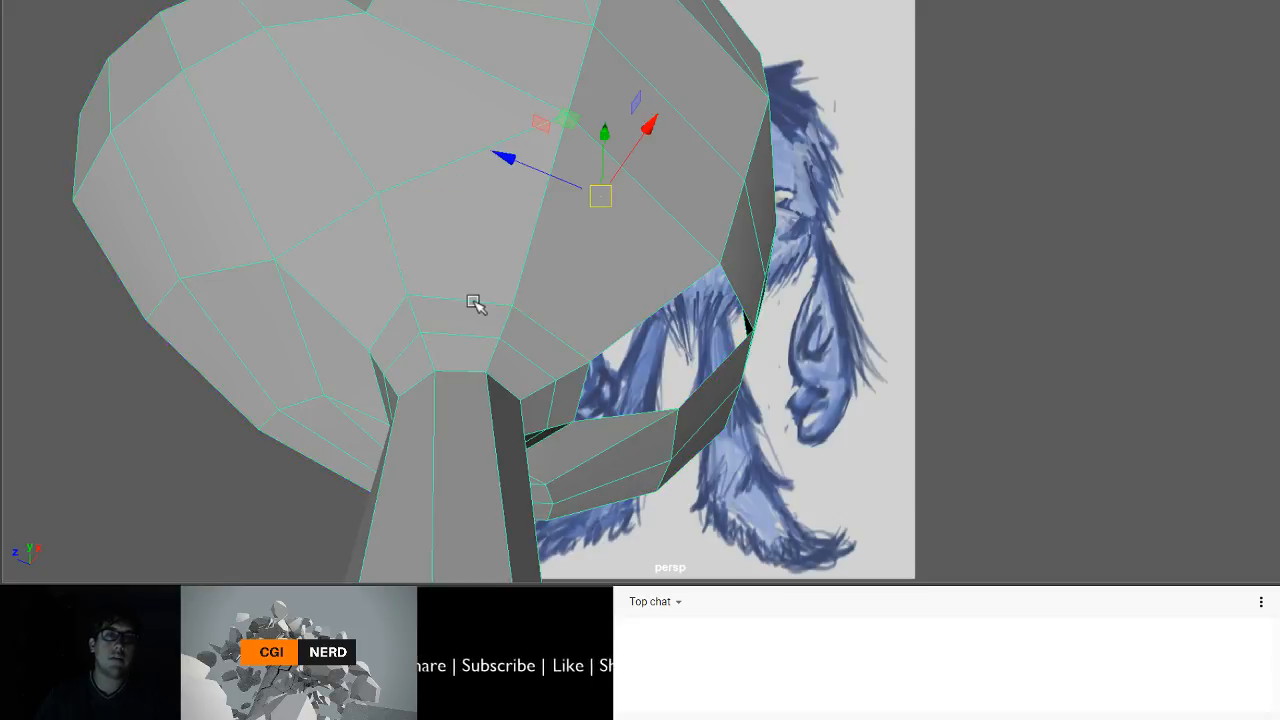
# - Select the face loop running around the top of the leg and examine its flow towards the rear opening from several sides
pyautogui.keyDown('alt'); pyautogui.moveTo(522, 286); pyautogui.dragTo(430, 296); pyautogui.keyUp('alt')
pyautogui.keyDown('alt'); pyautogui.moveTo(751, 283); pyautogui.dragTo(748, 256); pyautogui.keyUp('alt')
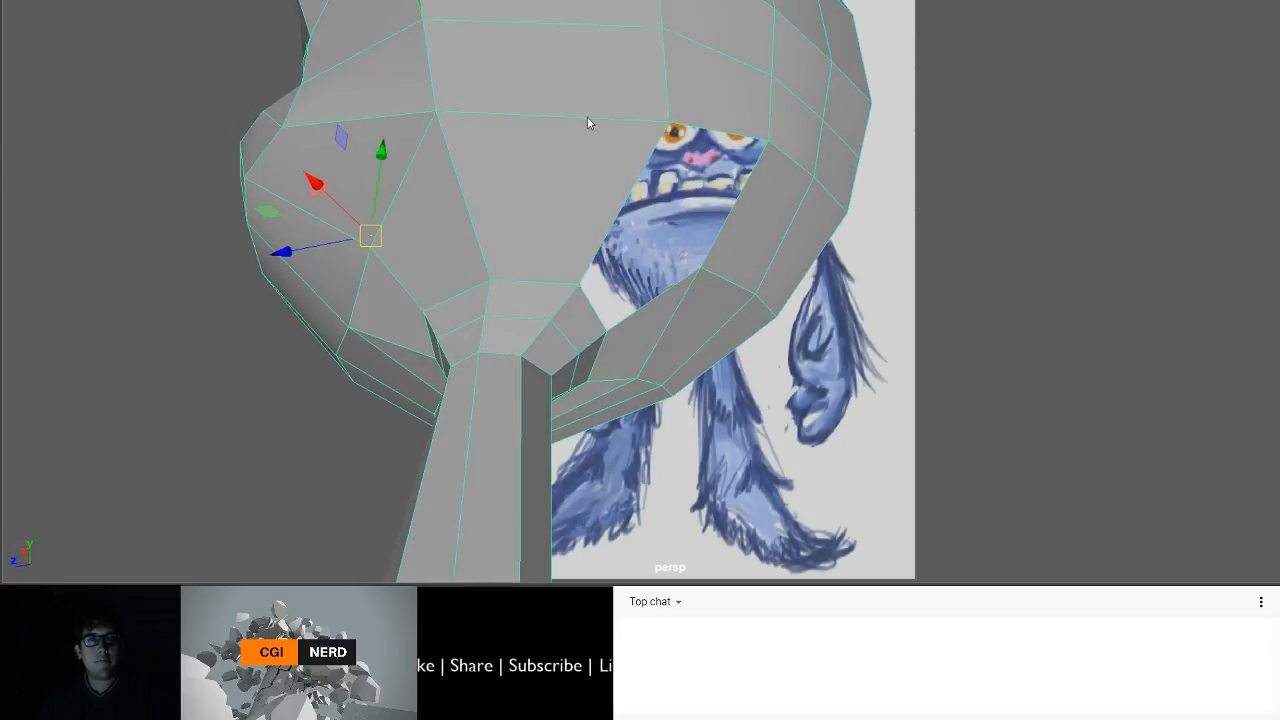
pyautogui.click(580, 217)
pyautogui.keyDown('shift'); pyautogui.click(433, 245); pyautogui.keyUp('shift')
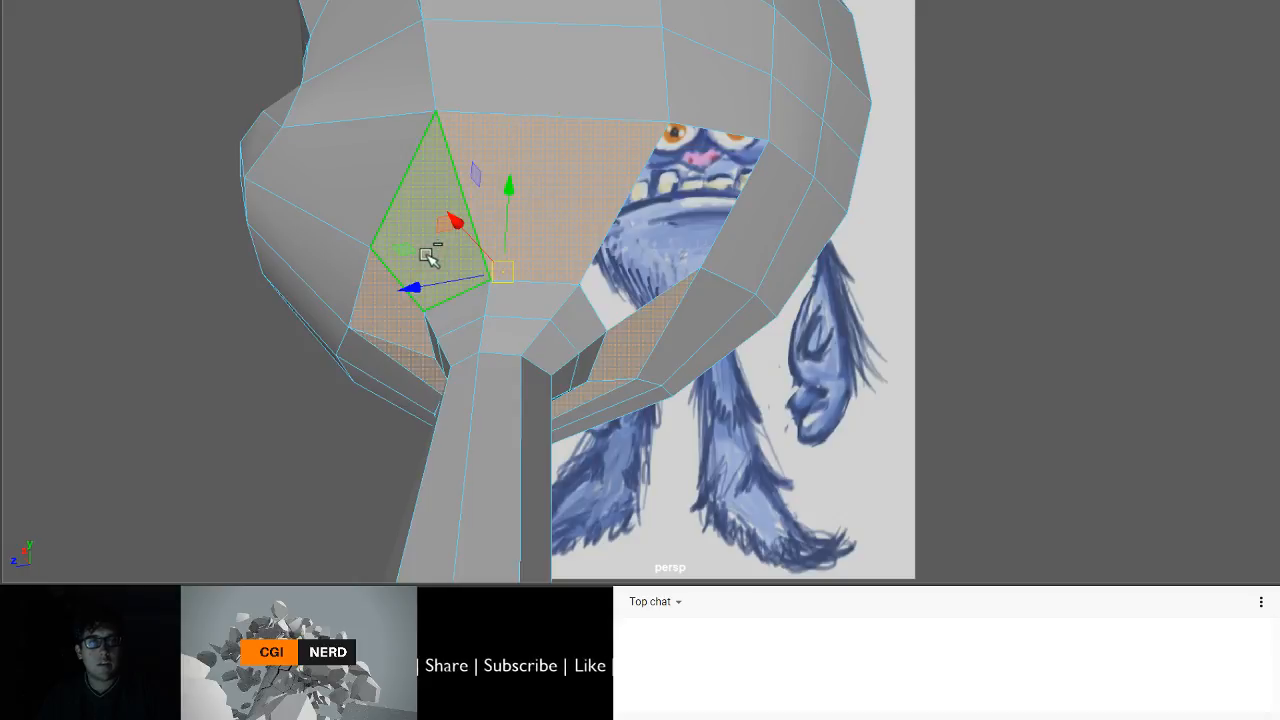
pyautogui.keyDown('alt'); pyautogui.moveTo(426, 251); pyautogui.dragTo(686, 211); pyautogui.keyUp('alt')
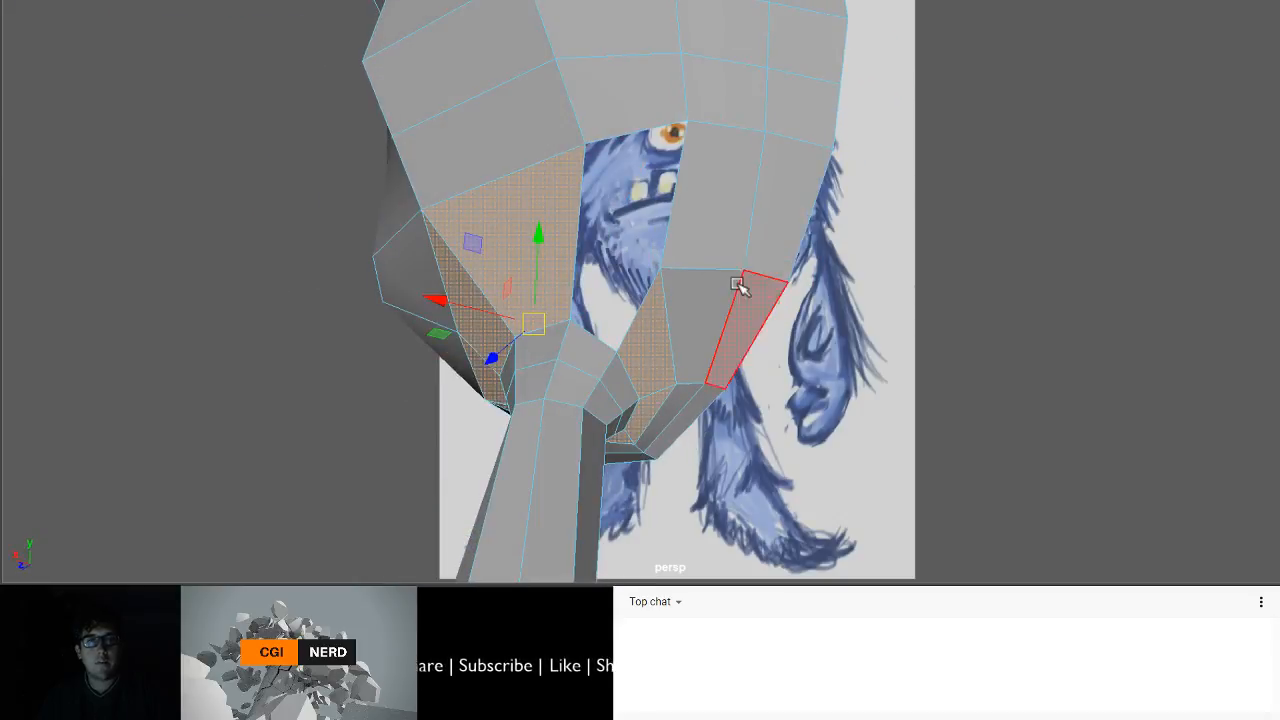
pyautogui.keyDown('alt'); pyautogui.moveTo(680, 289); pyautogui.dragTo(604, 278); pyautogui.keyUp('alt')
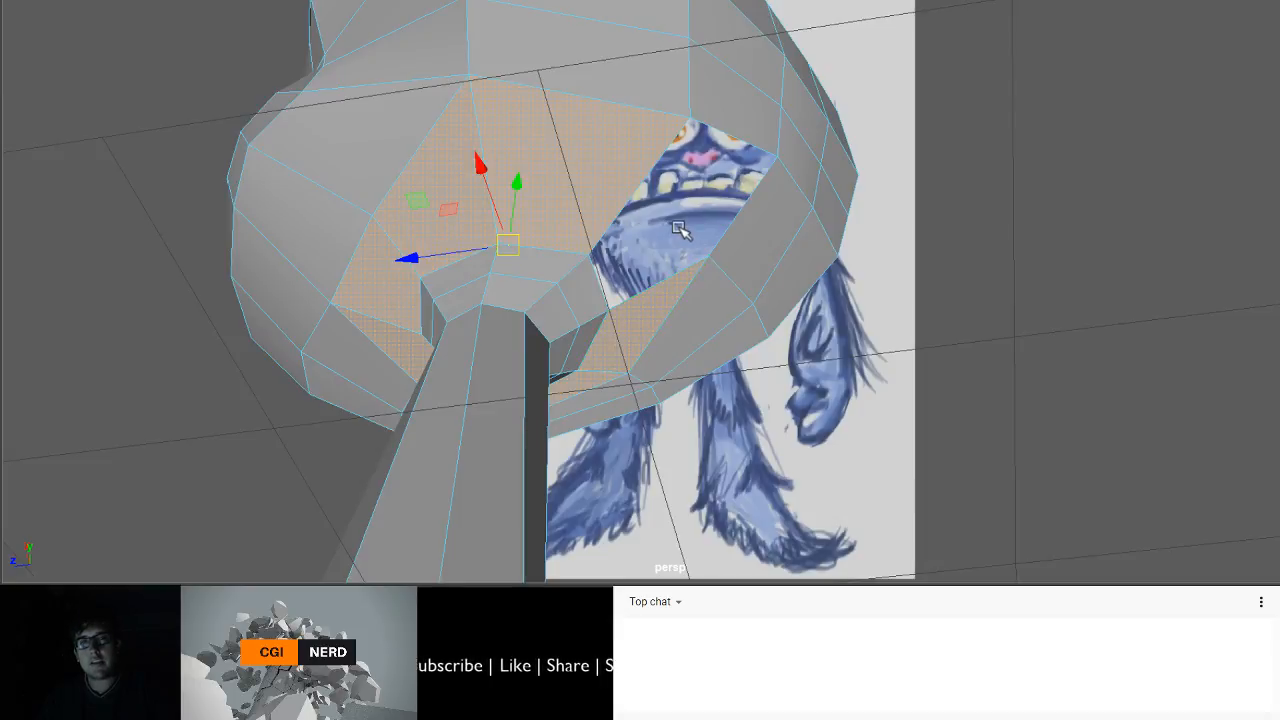
pyautogui.keyDown('alt'); pyautogui.moveTo(603, 203); pyautogui.dragTo(615, 249); pyautogui.keyUp('alt')
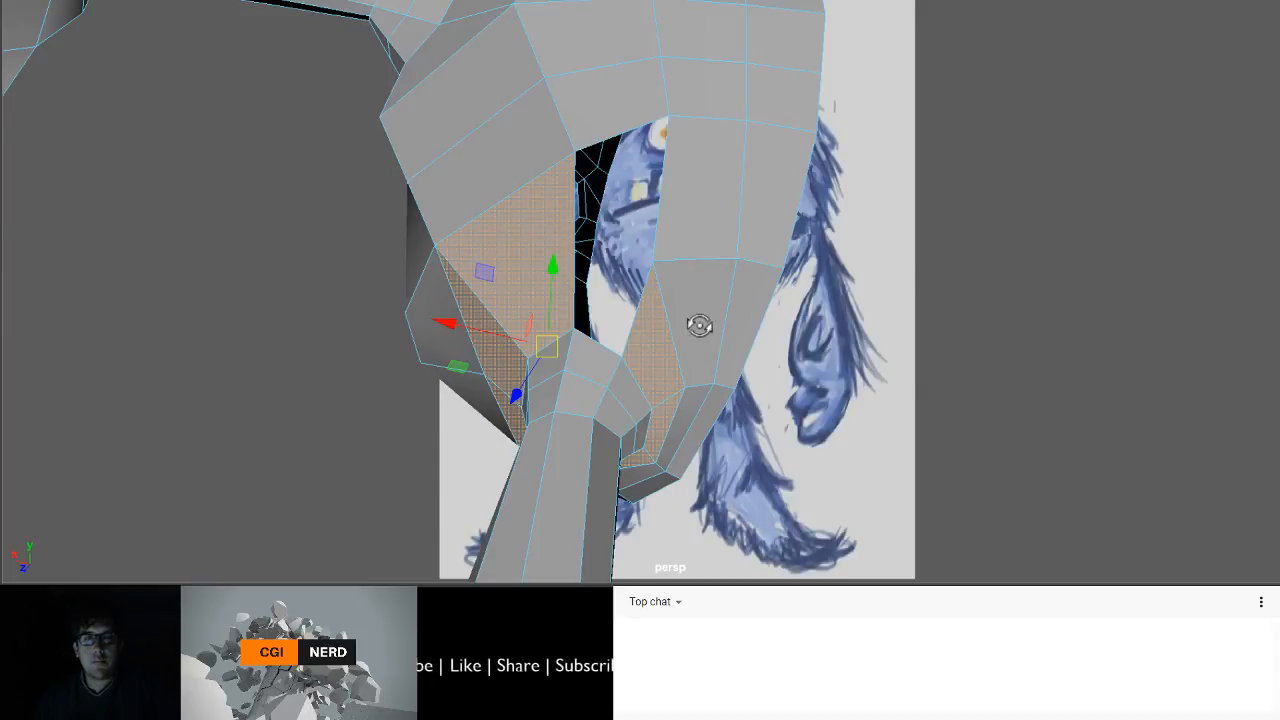
pyautogui.keyDown('alt'); pyautogui.moveTo(700, 325); pyautogui.dragTo(690, 321); pyautogui.keyUp('alt')
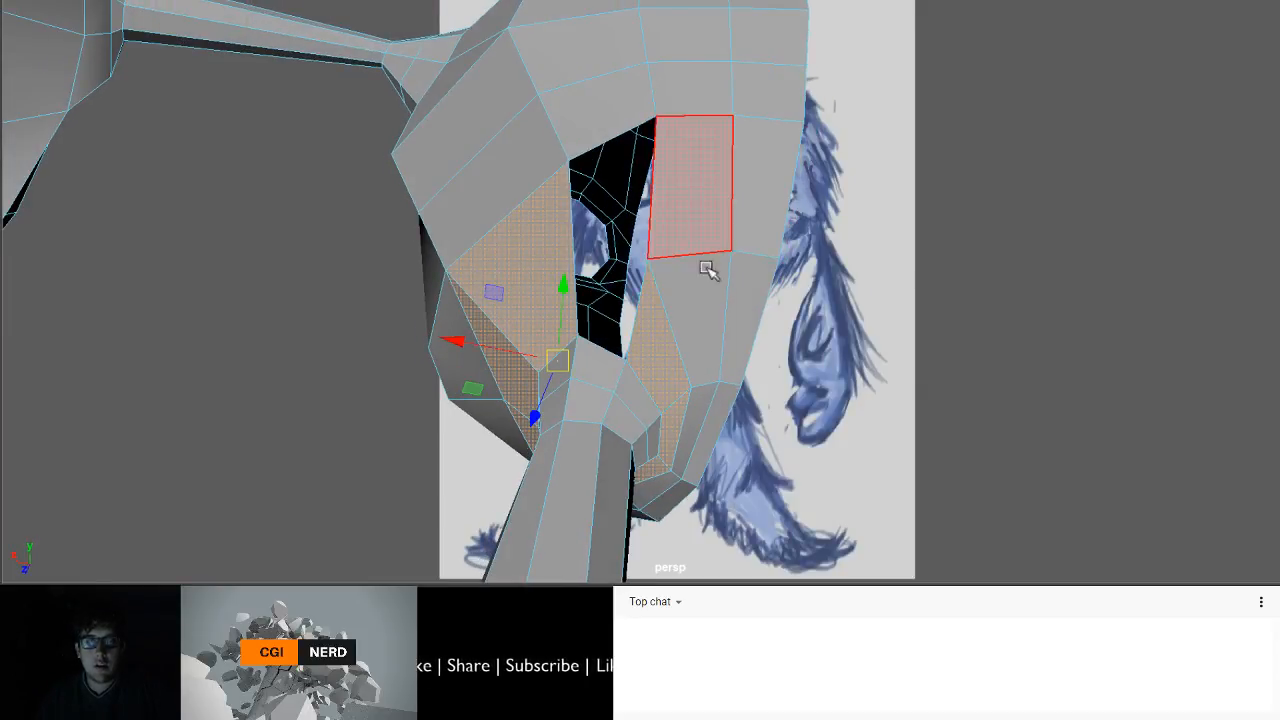
# - Select the vertical face loop running down the back past the rear opening and examine its flow towards the leg from several sides
pyautogui.click(712, 318)
pyautogui.keyDown('shift'); pyautogui.doubleClick(706, 406); pyautogui.keyUp('shift')
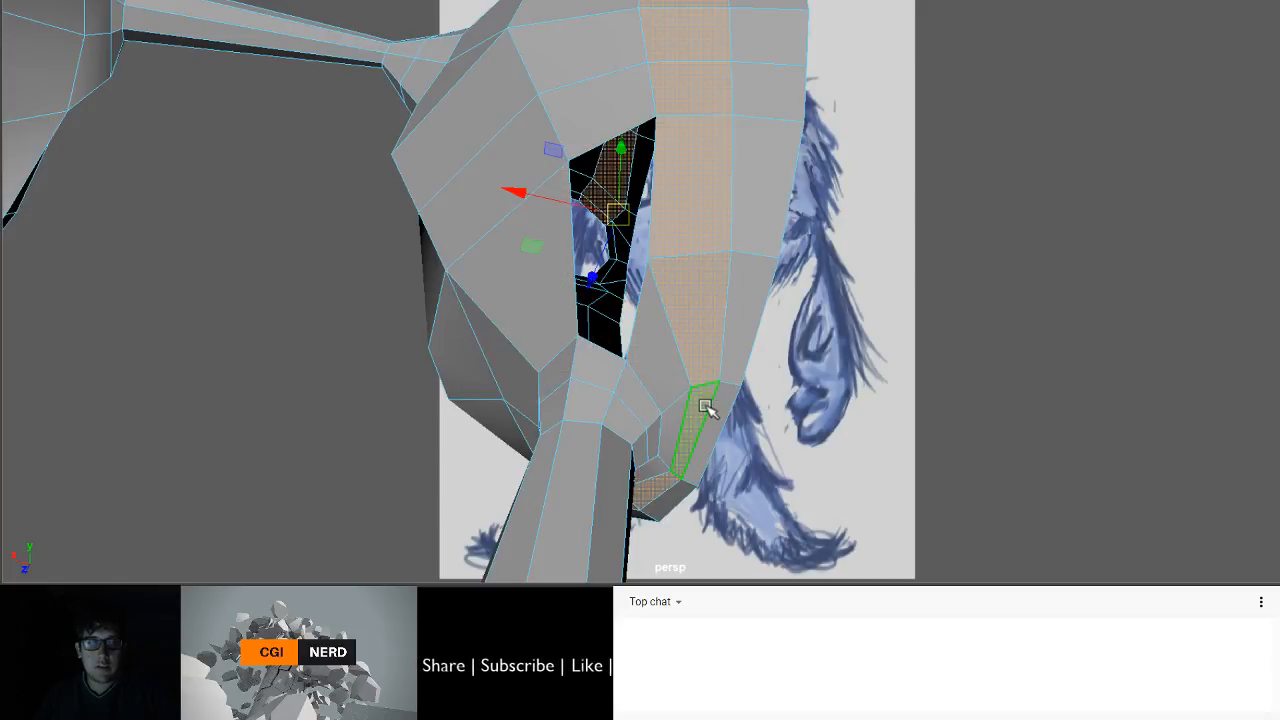
pyautogui.keyDown('alt'); pyautogui.moveTo(706, 407); pyautogui.dragTo(795, 272); pyautogui.keyUp('alt')
pyautogui.keyDown('alt'); pyautogui.moveTo(573, 148); pyautogui.dragTo(733, 287); pyautogui.keyUp('alt')
pyautogui.keyDown('alt'); pyautogui.moveTo(700, 240); pyautogui.dragTo(531, 263); pyautogui.keyUp('alt')
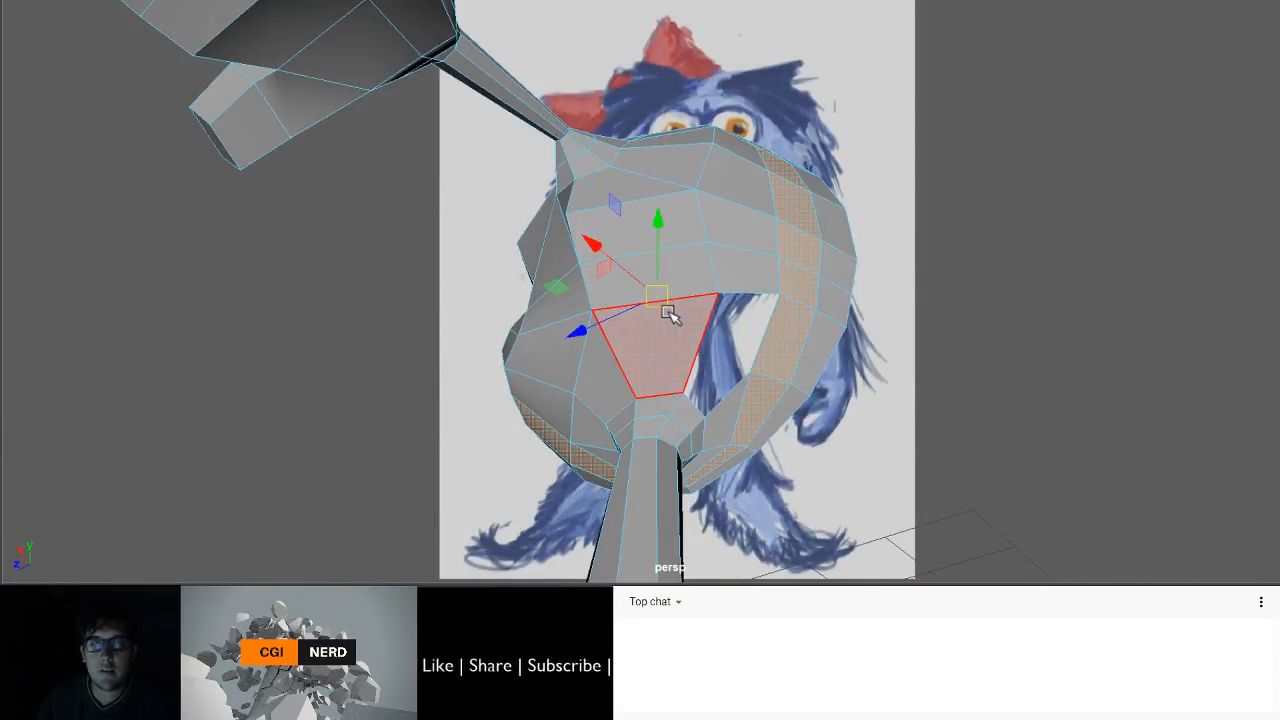
pyautogui.scroll(-3, 650, 308)
pyautogui.scroll(6, 743, 337)
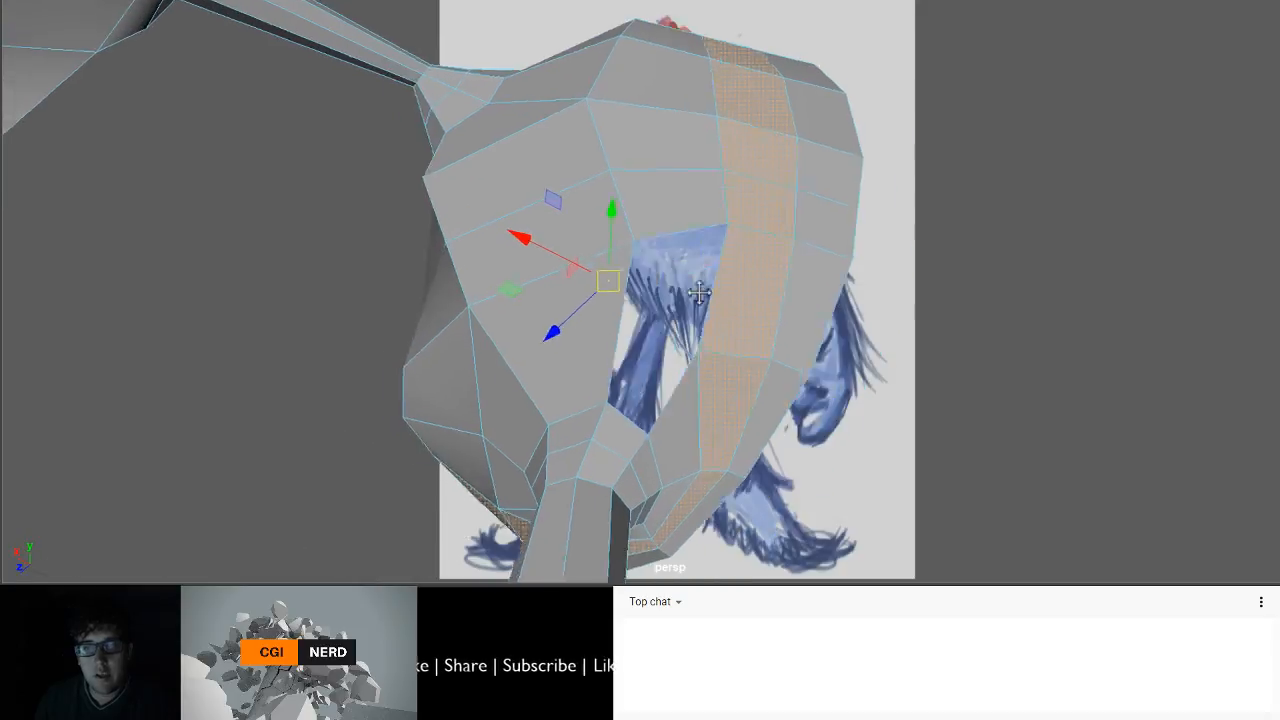
pyautogui.keyDown('alt'); pyautogui.moveTo(699, 292); pyautogui.dragTo(586, 260, button='middle'); pyautogui.keyUp('alt')
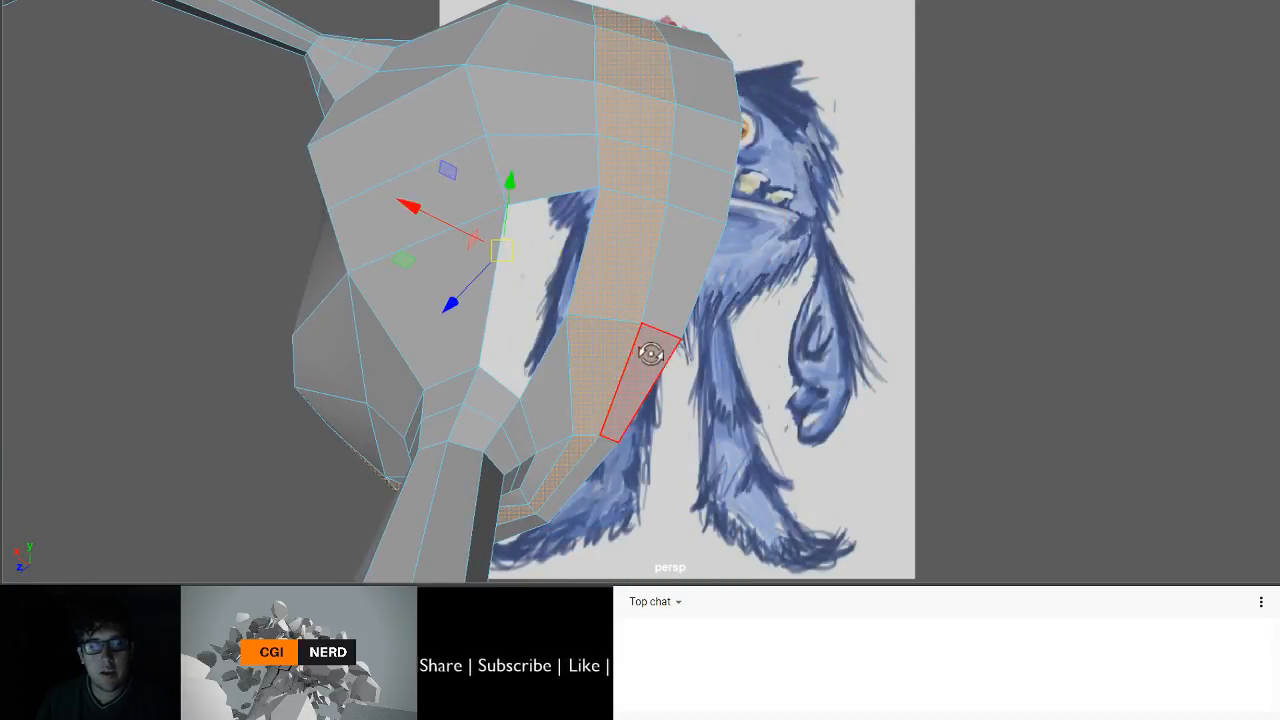
pyautogui.keyDown('alt'); pyautogui.moveTo(651, 354); pyautogui.dragTo(614, 353); pyautogui.keyUp('alt')
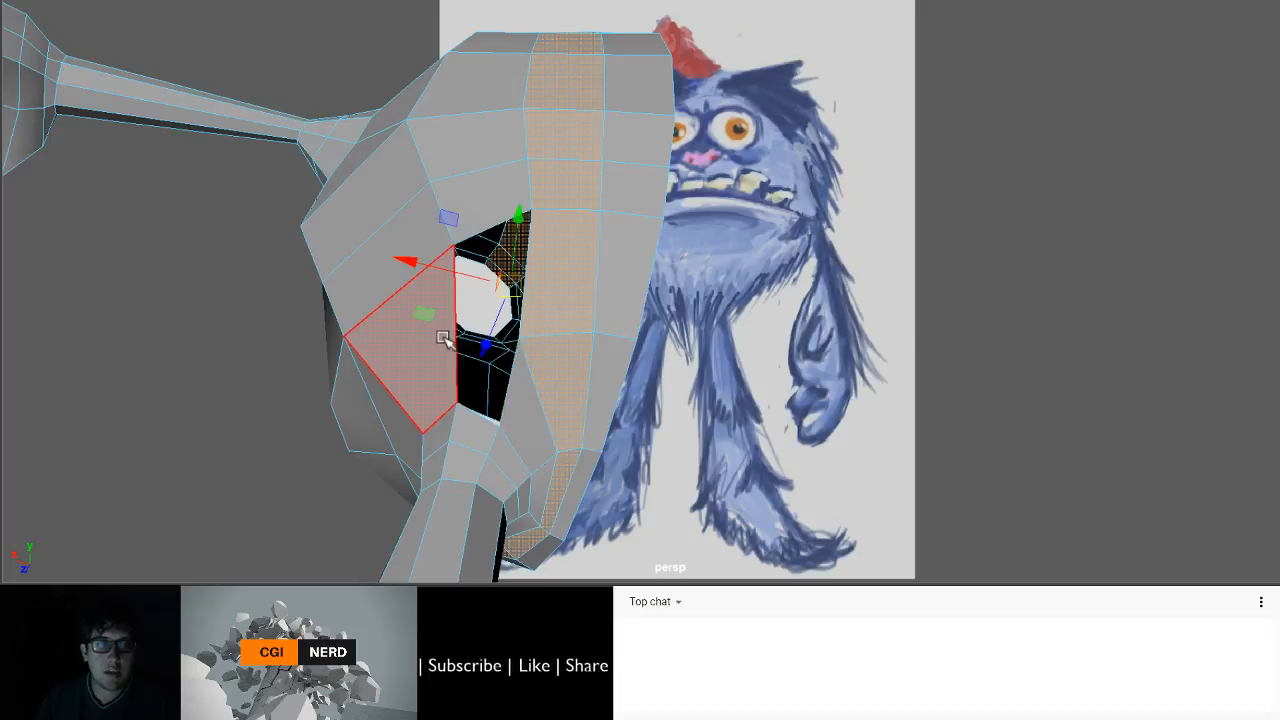
pyautogui.keyDown('alt'); pyautogui.moveTo(409, 380); pyautogui.dragTo(626, 349); pyautogui.keyUp('alt')
pyautogui.keyDown('alt'); pyautogui.moveTo(695, 320); pyautogui.dragTo(700, 323); pyautogui.keyUp('alt')
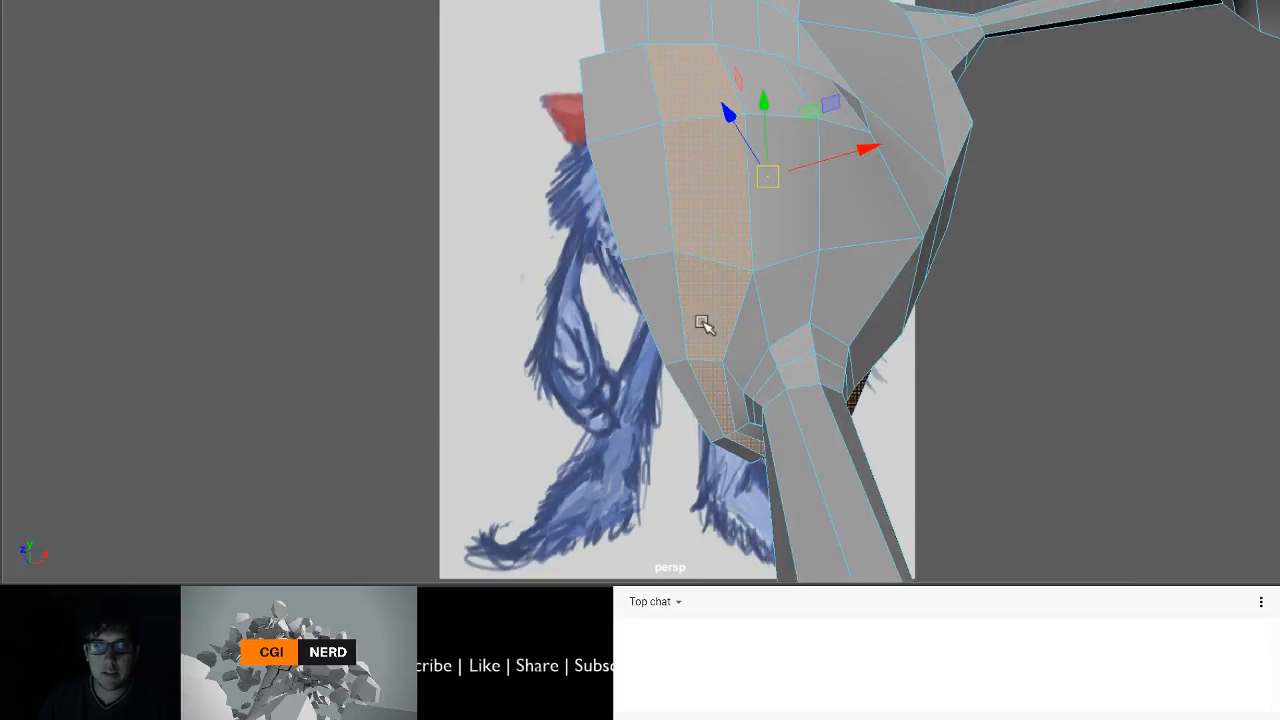
# - Delete the lowest quad of that back face loop together with the narrow face between it and the leg
pyautogui.click(720, 314)
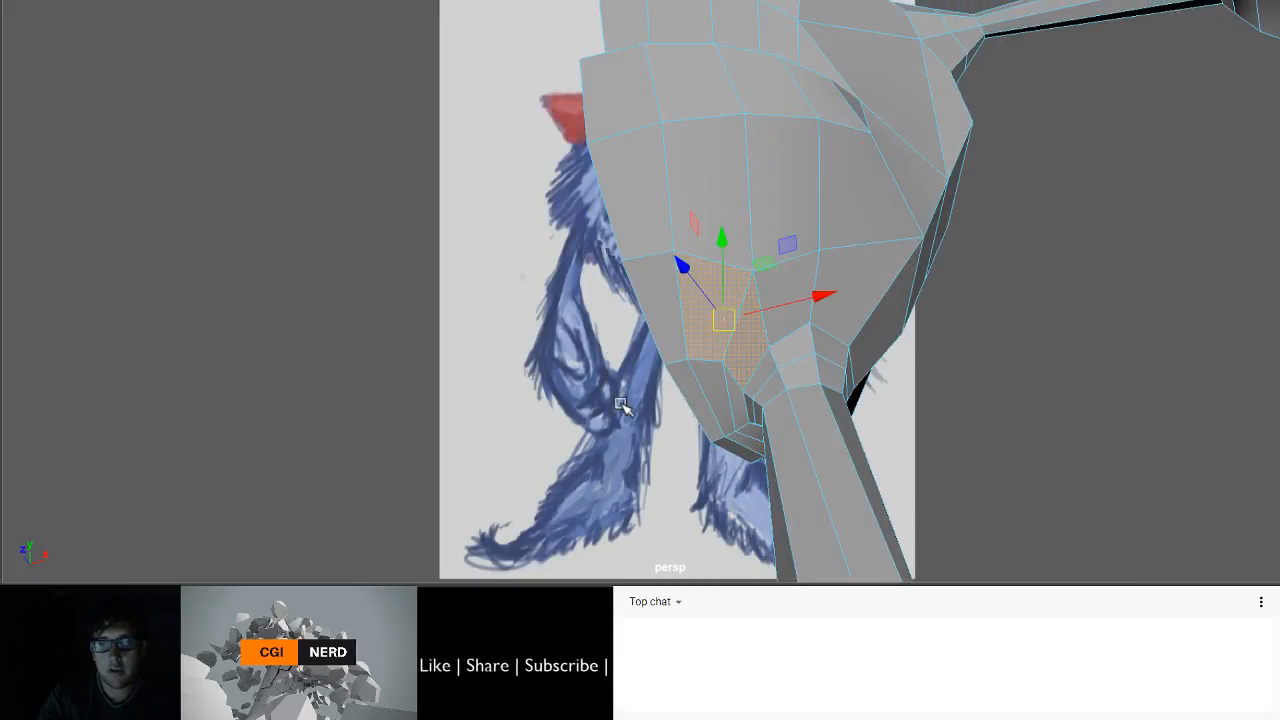
pyautogui.press('d')
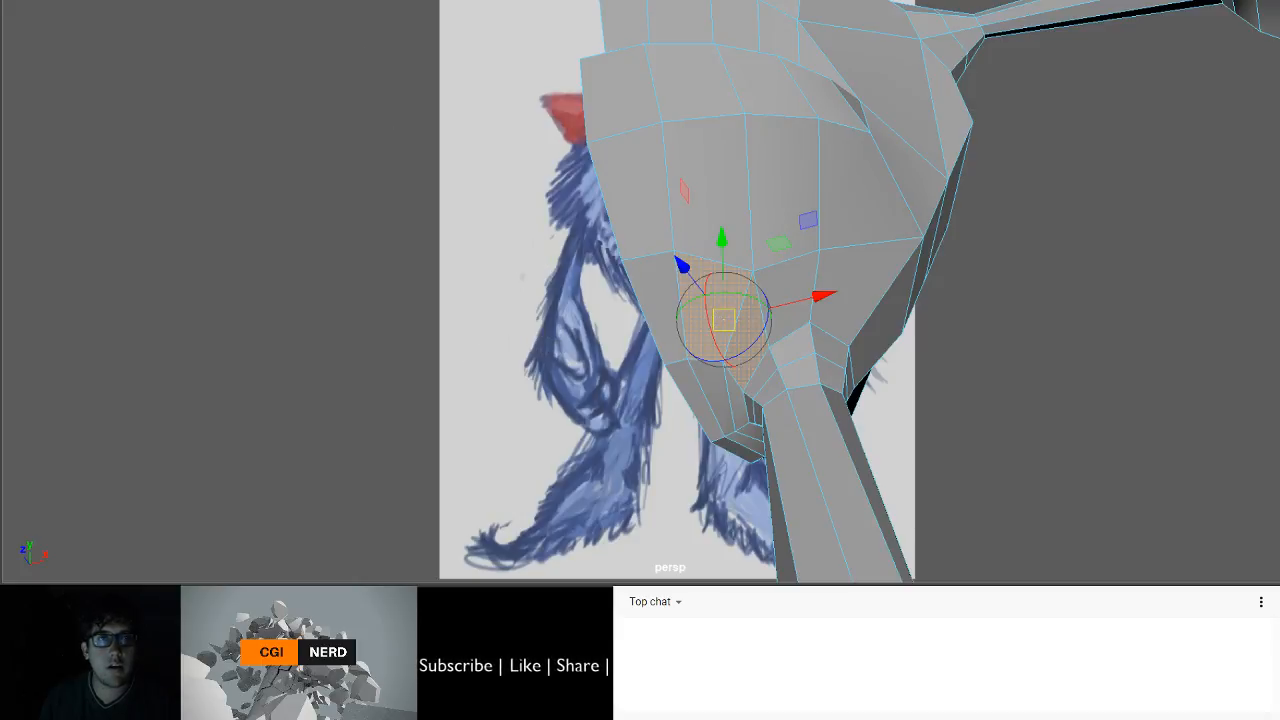
pyautogui.click(738, 207)
pyautogui.click(720, 312)
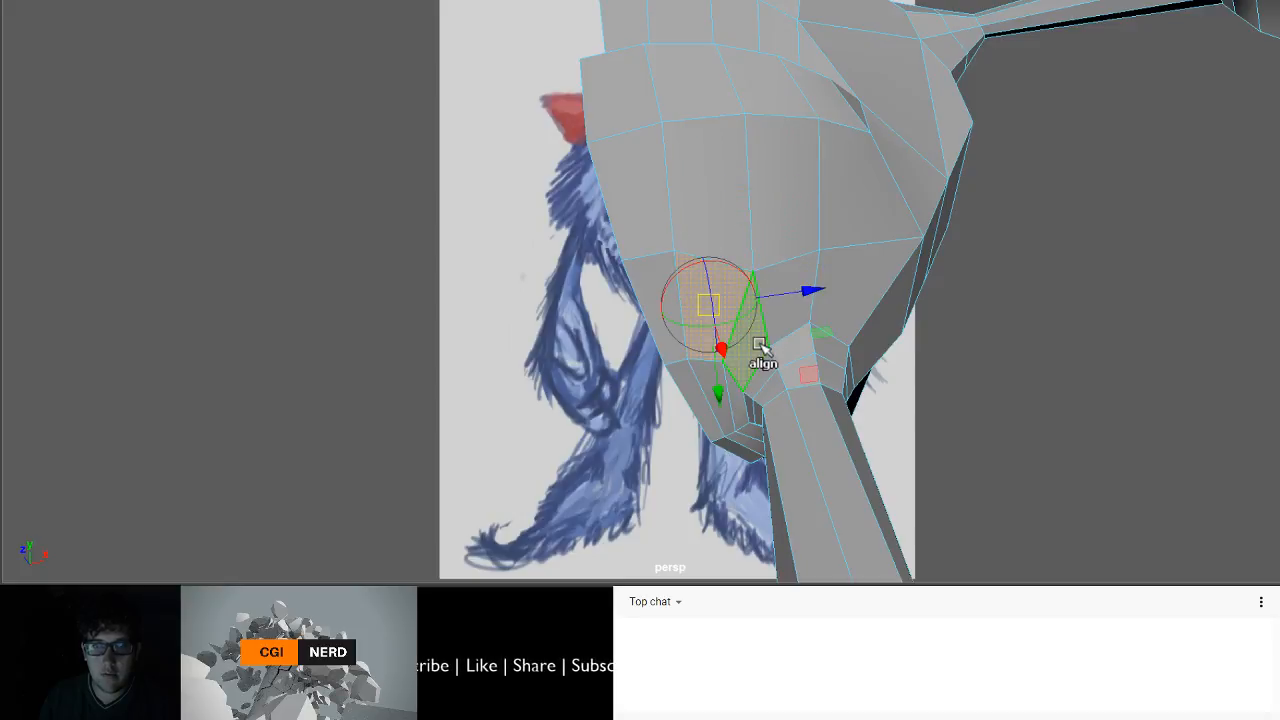
pyautogui.press('q')
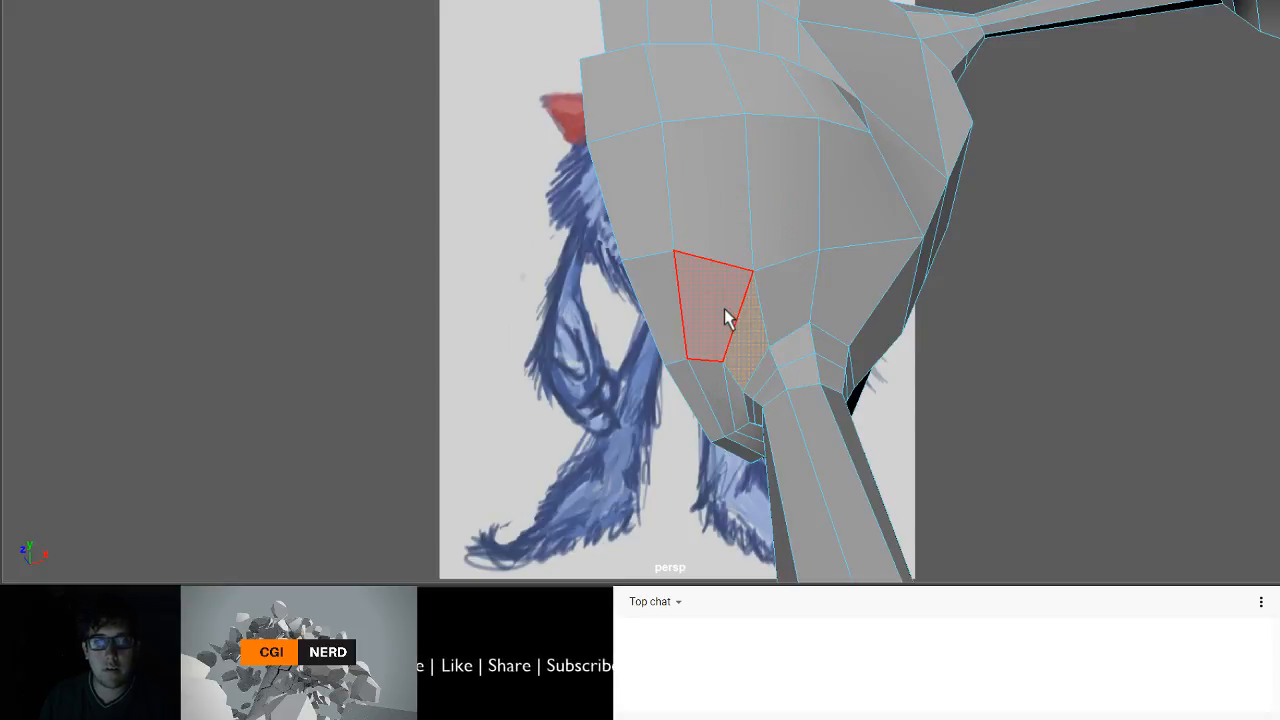
pyautogui.press('Delete')
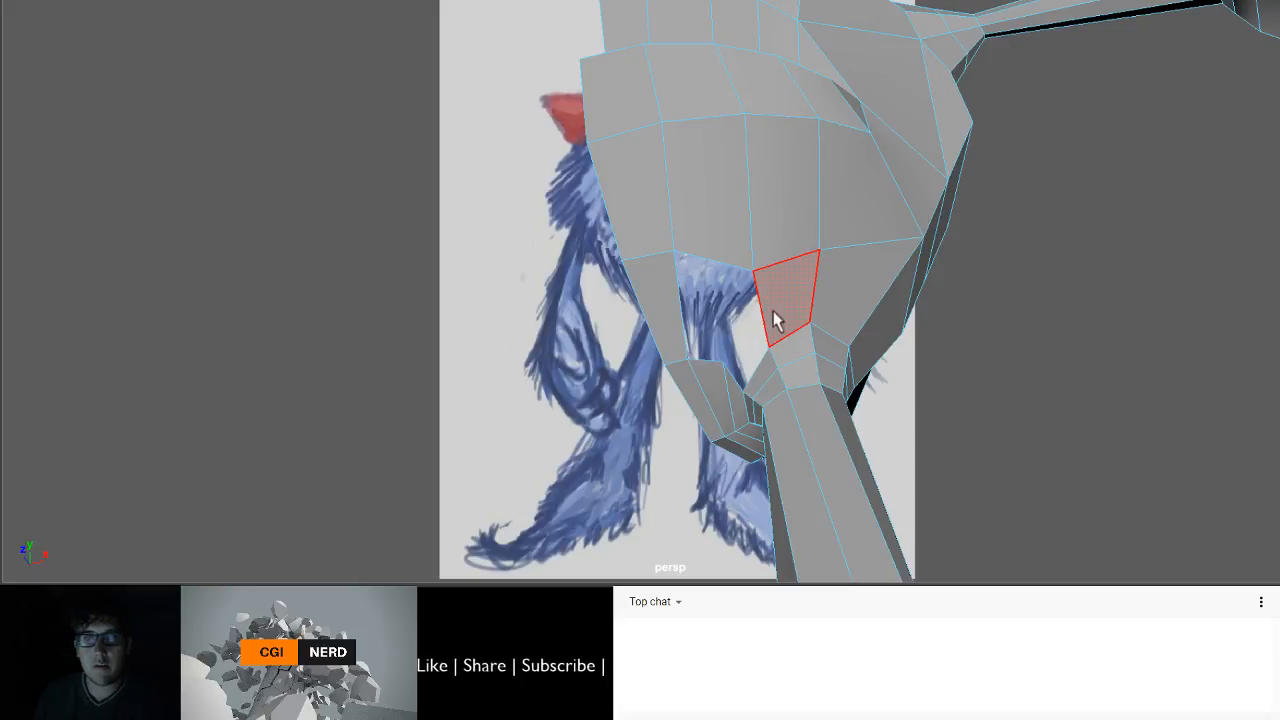
# - Append a polygon across the upper part of the new opening, between its centre-side edge and its leg-side edge
pyautogui.click(763, 301)
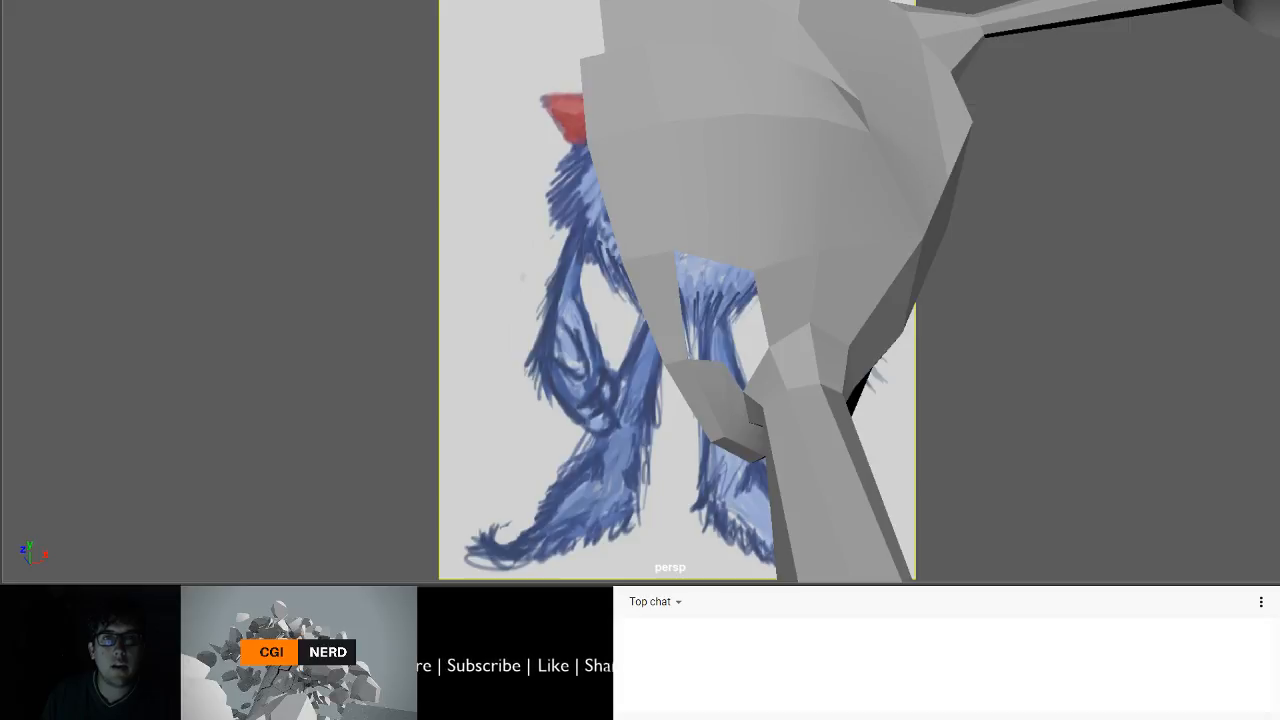
pyautogui.click(762, 299)
pyautogui.click(678, 294)
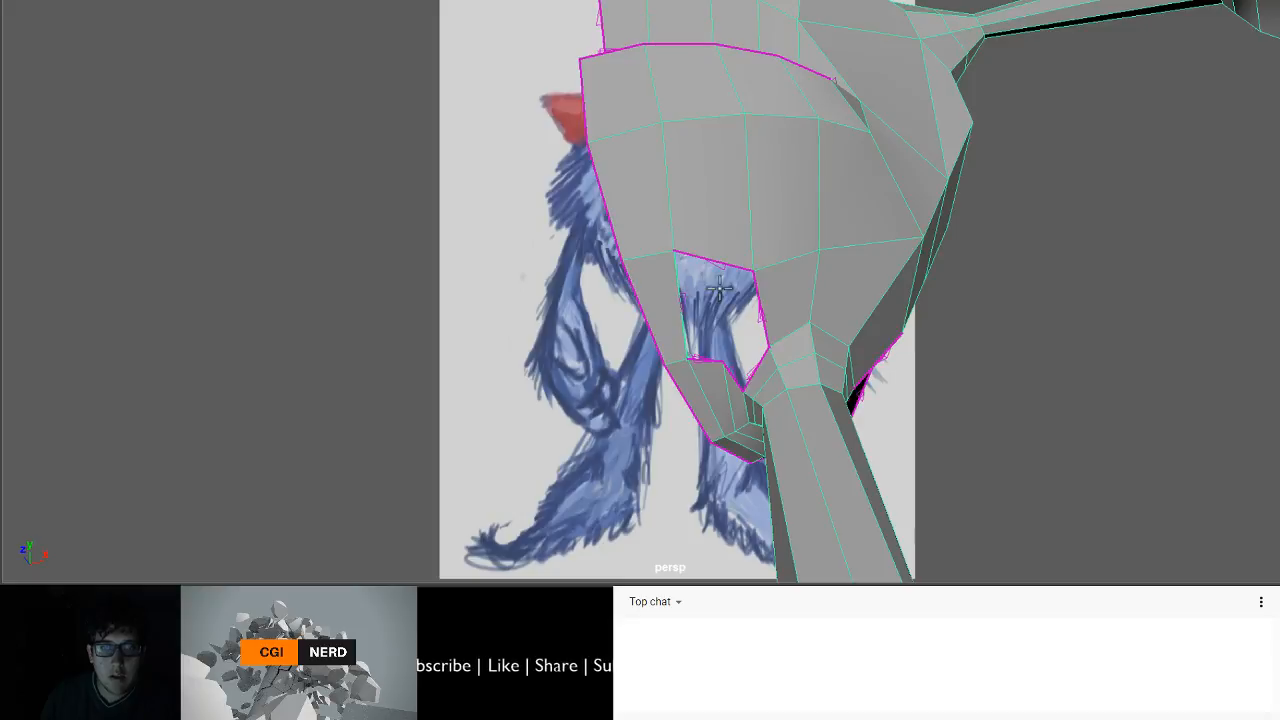
pyautogui.click(757, 290)
pyautogui.press('Return')
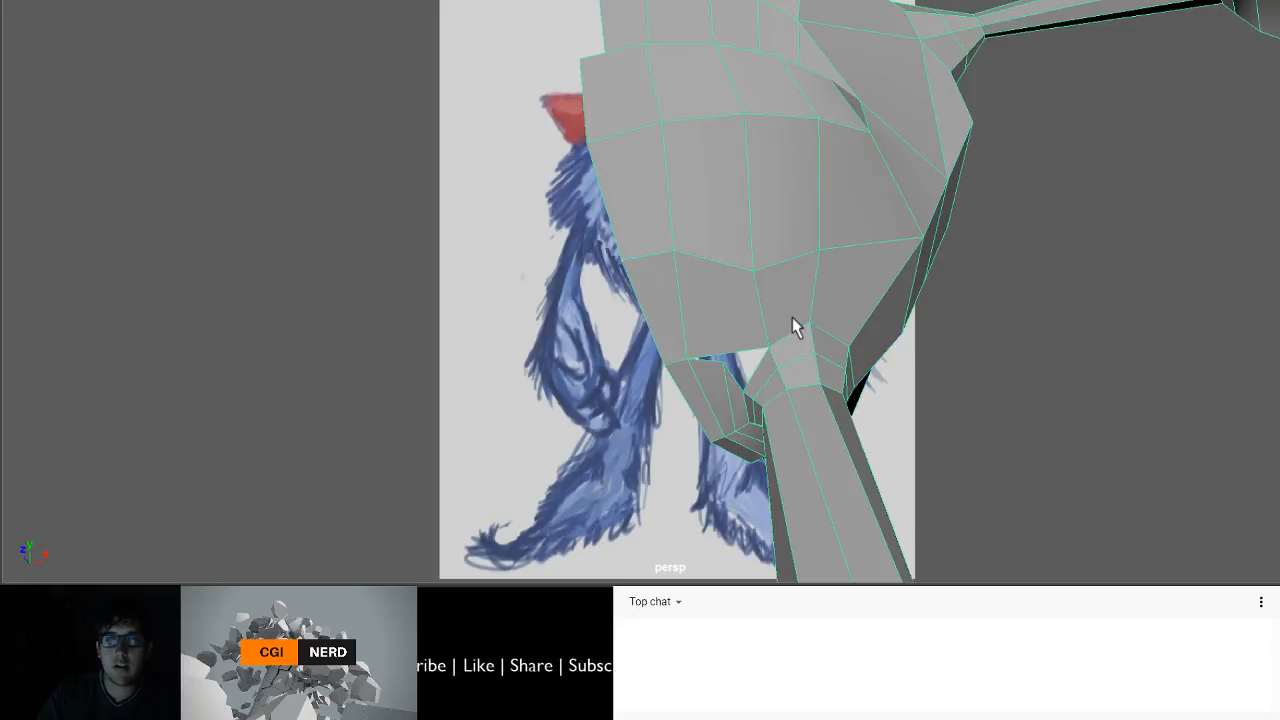
# - Move the loose vertex on the front rim of the remaining gap away from the new polygon to widen the gap
pyautogui.keyDown('alt'); pyautogui.moveTo(723, 343); pyautogui.dragTo(755, 280); pyautogui.keyUp('alt')
pyautogui.press('w')
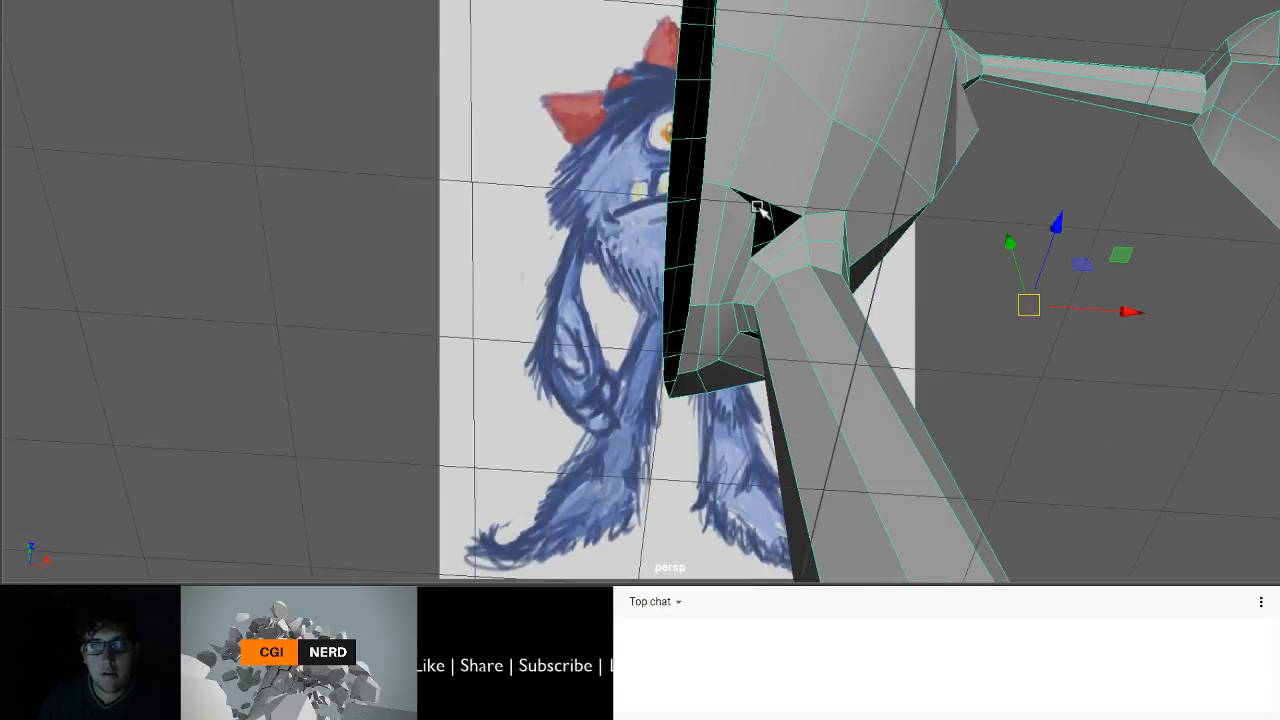
pyautogui.press('F9')
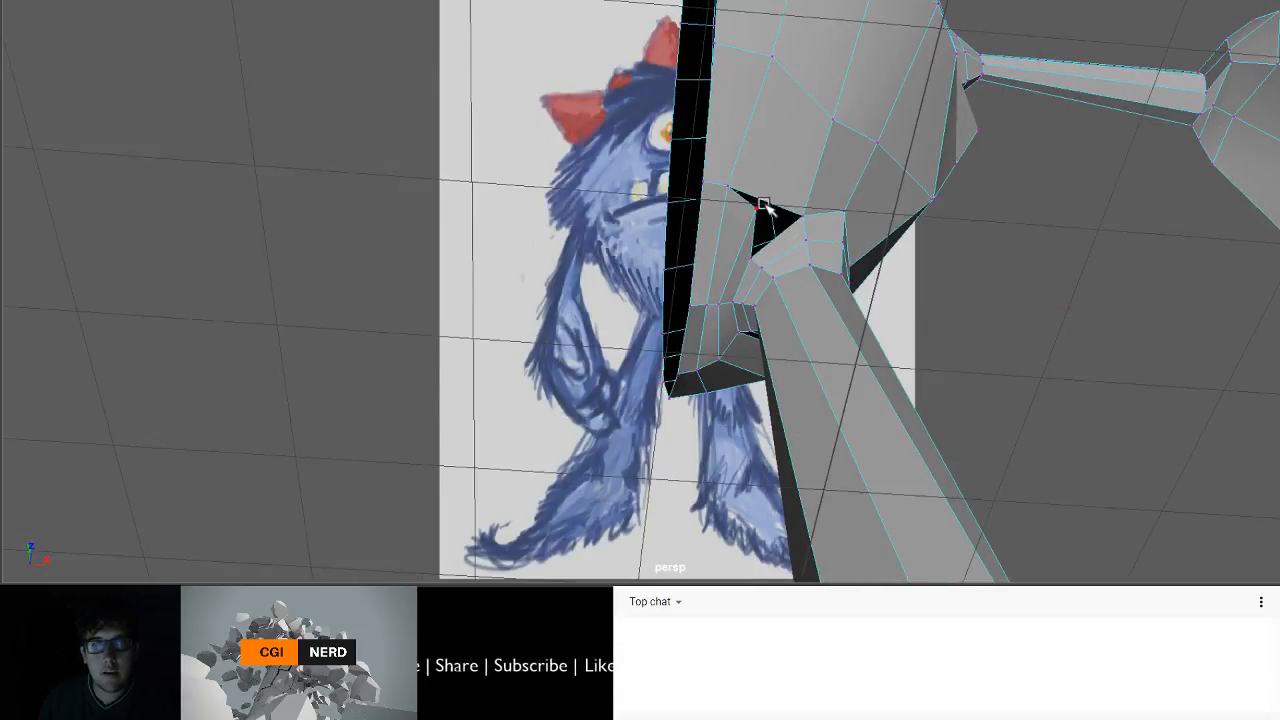
pyautogui.click(762, 207)
pyautogui.moveTo(760, 210); pyautogui.dragTo(686, 198)
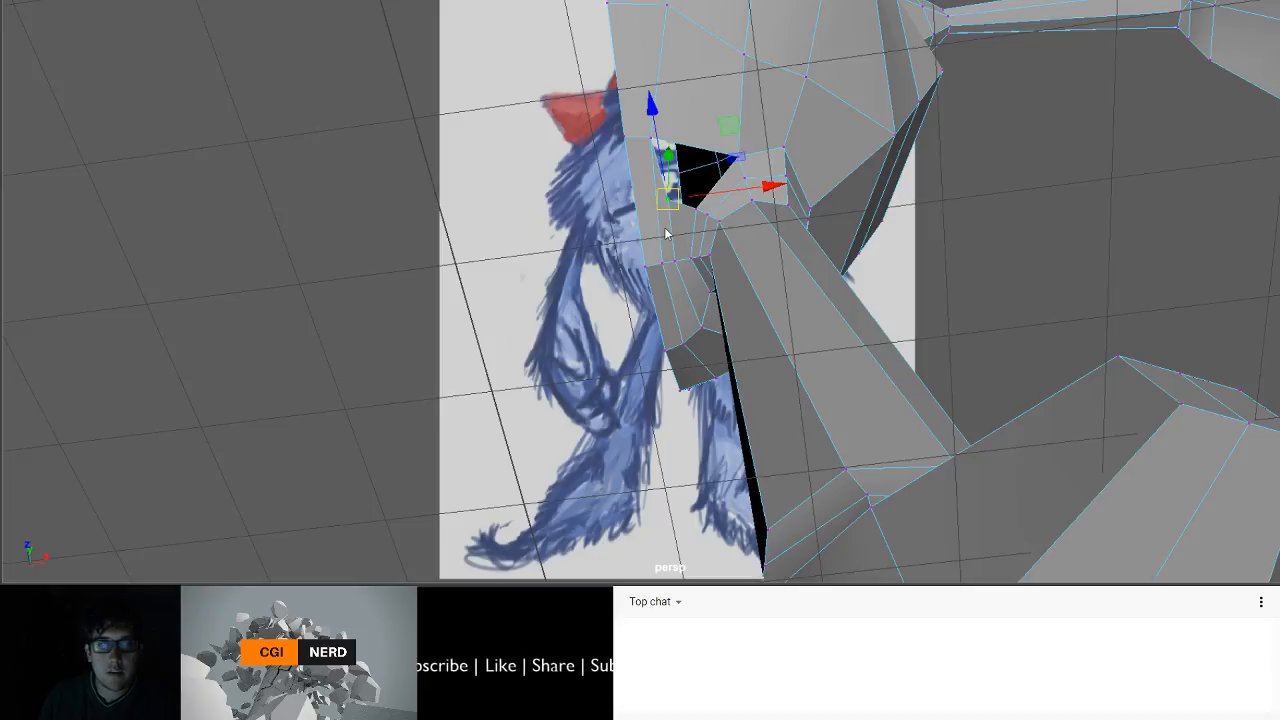
# - Delete the narrow underside faces along the centre line beside the gap so the opening reaches the mirror edge
pyautogui.click(666, 236)
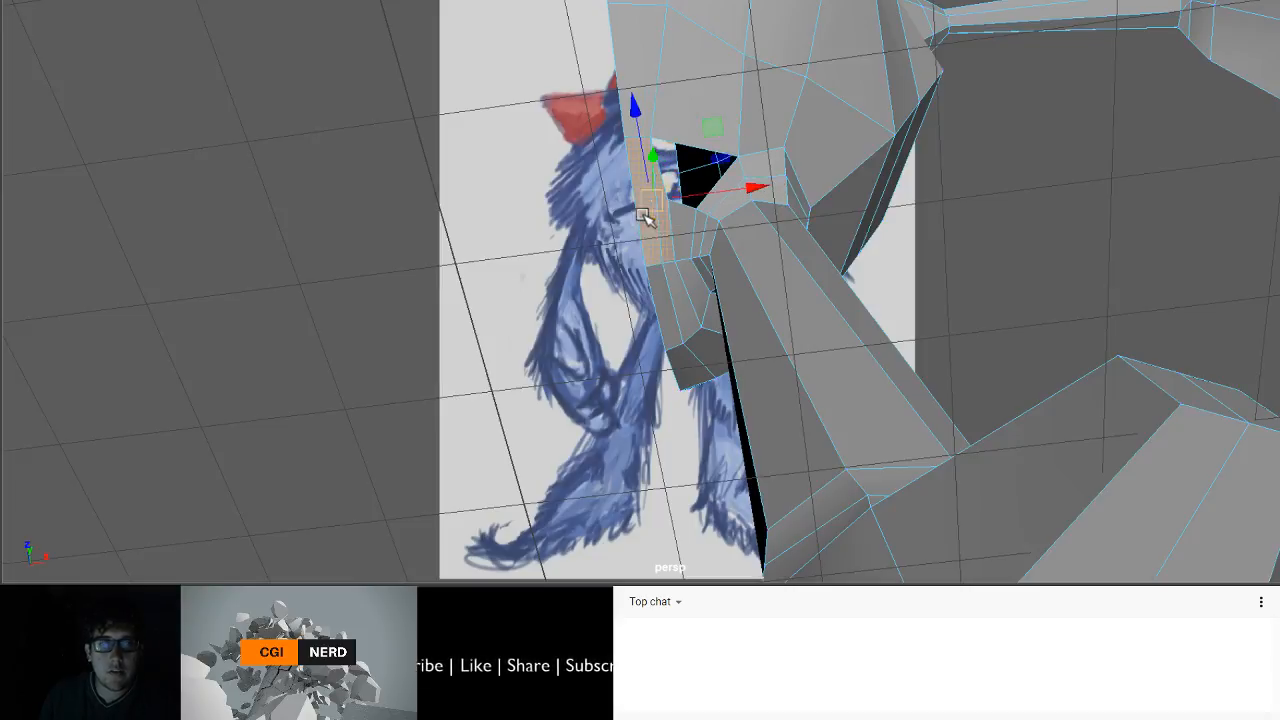
pyautogui.press('d')
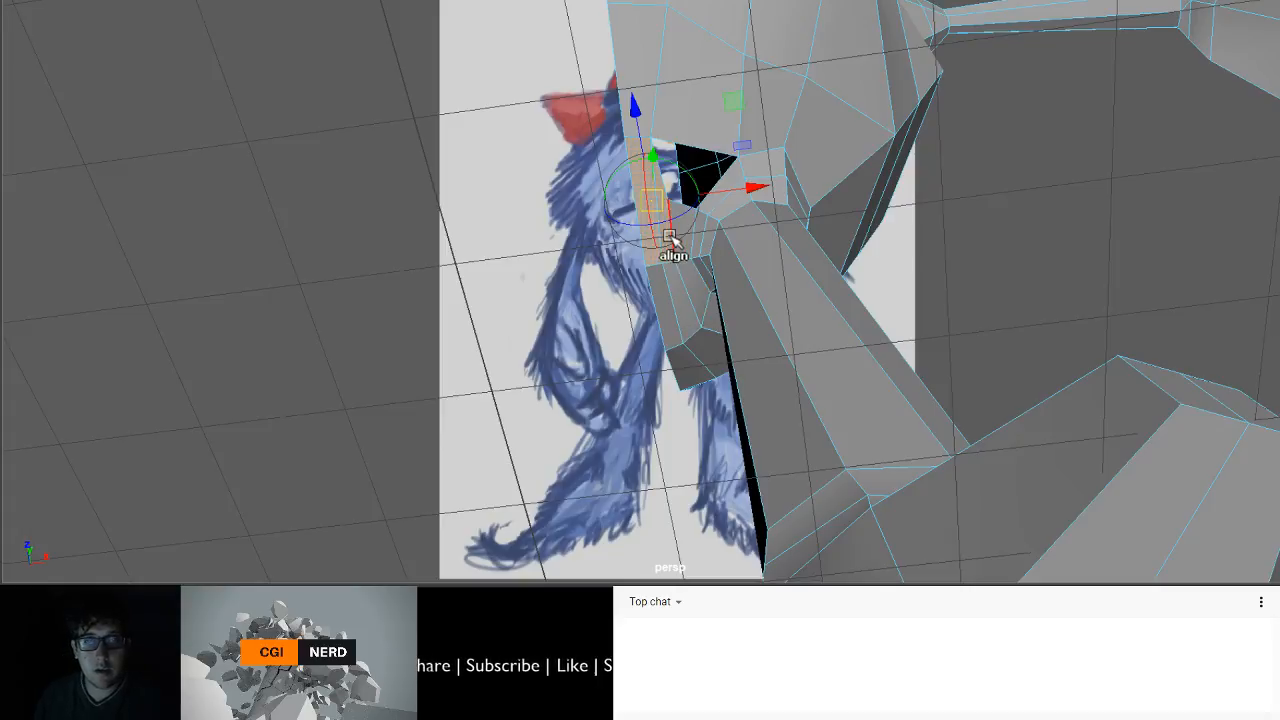
pyautogui.press('q')
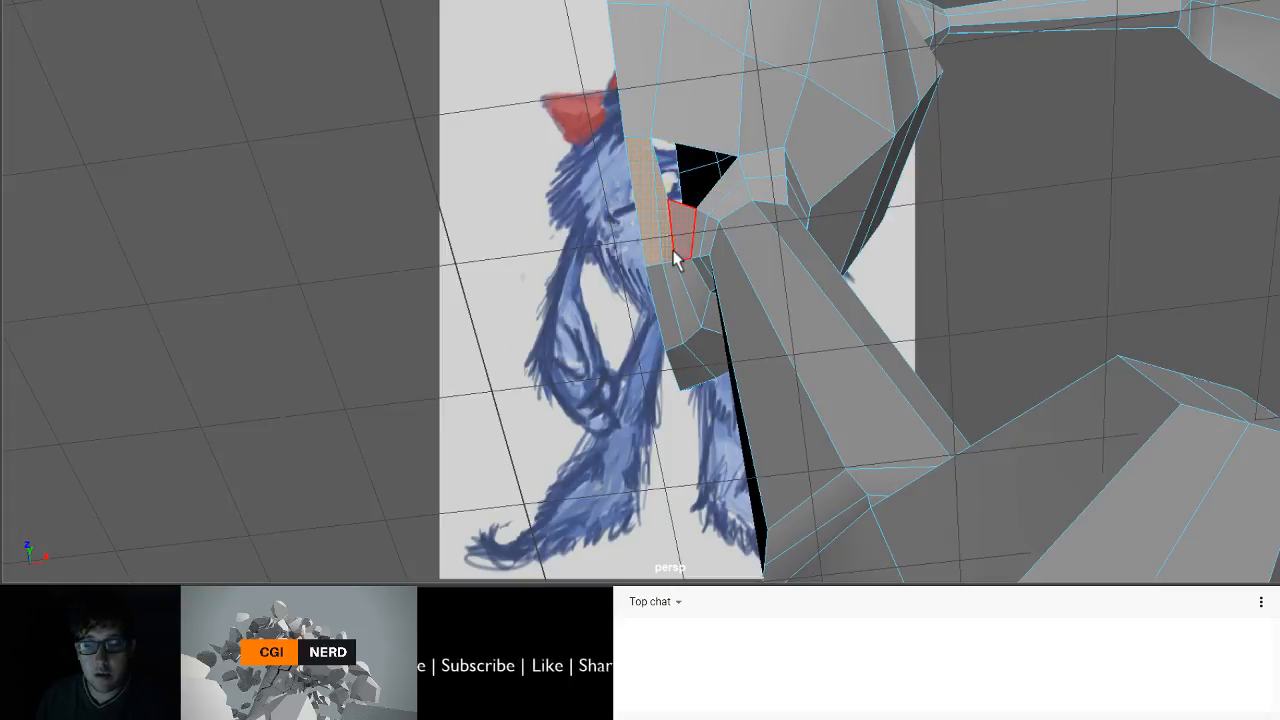
pyautogui.press('Delete')
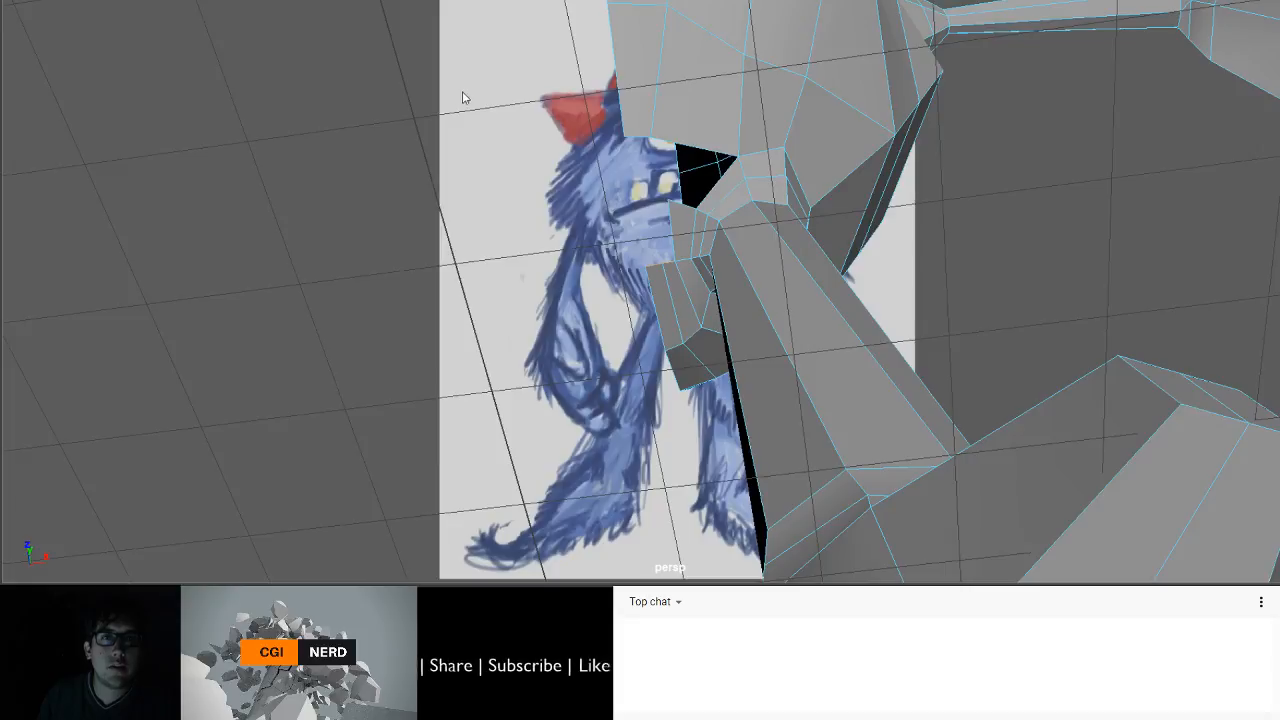
# - Extrude the exposed front edges of the underside at the centre line back towards the rear opening
pyautogui.hotkey('ctrl', 'e')
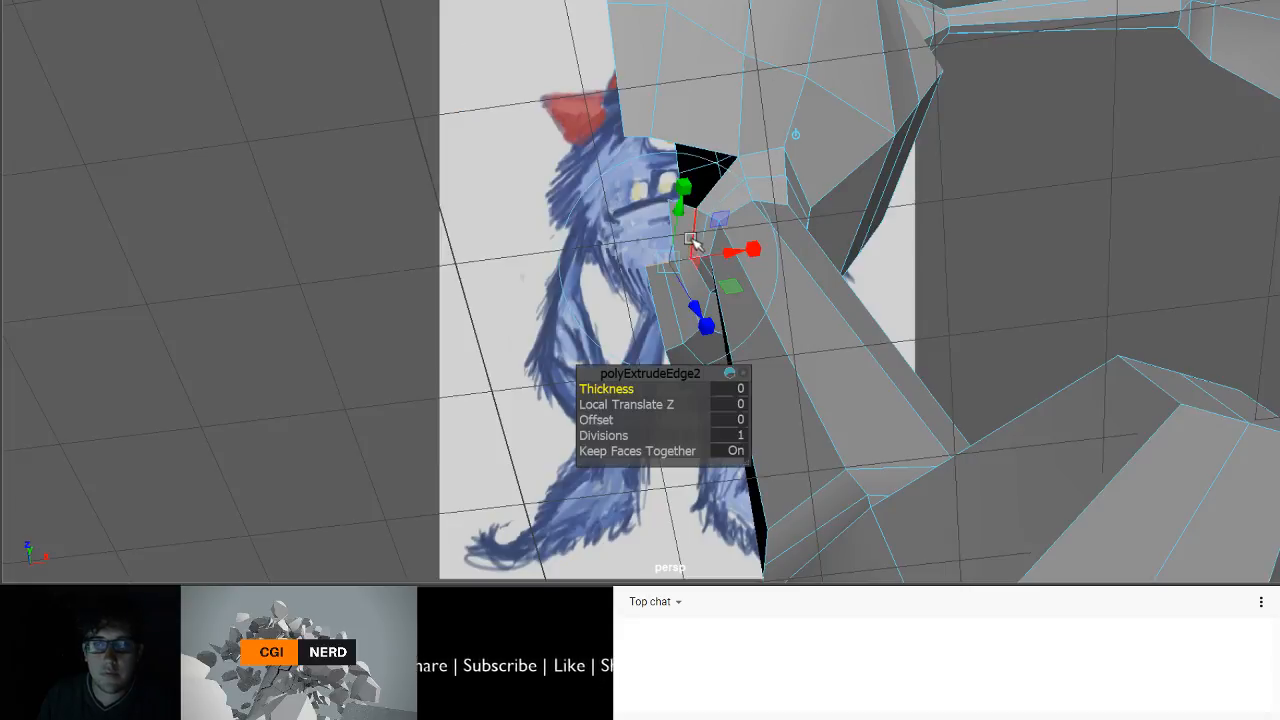
pyautogui.moveTo(674, 258); pyautogui.dragTo(810, 289)
pyautogui.press('w')
pyautogui.moveTo(836, 357); pyautogui.dragTo(852, 368)
pyautogui.keyDown('alt'); pyautogui.moveTo(854, 385); pyautogui.dragTo(900, 410); pyautogui.keyUp('alt')
pyautogui.press('f')
pyautogui.keyDown('alt'); pyautogui.moveTo(900, 410); pyautogui.dragTo(760, 348, button='right'); pyautogui.keyUp('alt')
pyautogui.keyDown('alt'); pyautogui.moveTo(760, 348); pyautogui.dragTo(641, 262); pyautogui.keyUp('alt')
pyautogui.moveTo(772, 287); pyautogui.dragTo(766, 337)
# - Align the extruded edges with the adjoining leg-side face and merge their outer corner vertex with its neighbouring vertex
pyautogui.keyDown('alt'); pyautogui.moveTo(716, 285); pyautogui.dragTo(774, 345); pyautogui.keyUp('alt')
pyautogui.moveTo(699, 219); pyautogui.dragTo(703, 253)
pyautogui.keyDown('alt'); pyautogui.moveTo(703, 253); pyautogui.dragTo(640, 220); pyautogui.keyUp('alt')
pyautogui.keyDown('alt'); pyautogui.moveTo(728, 285); pyautogui.dragTo(774, 332); pyautogui.keyUp('alt')
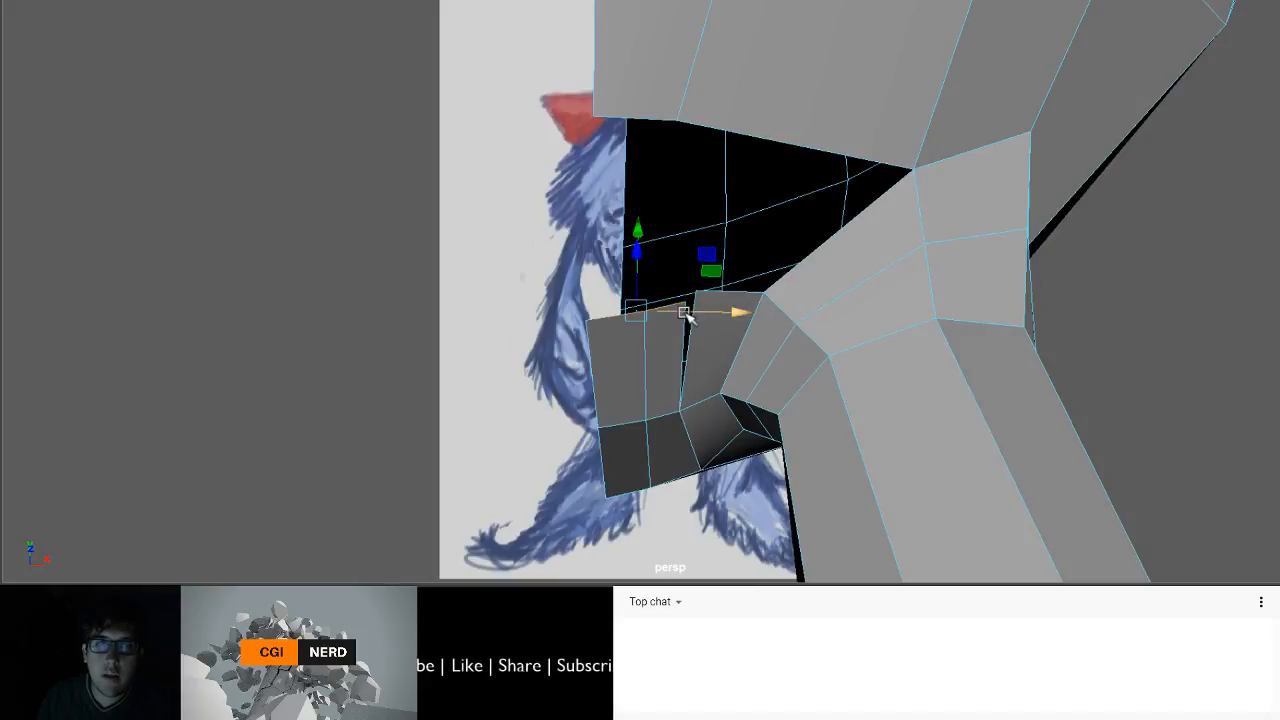
pyautogui.press('q')
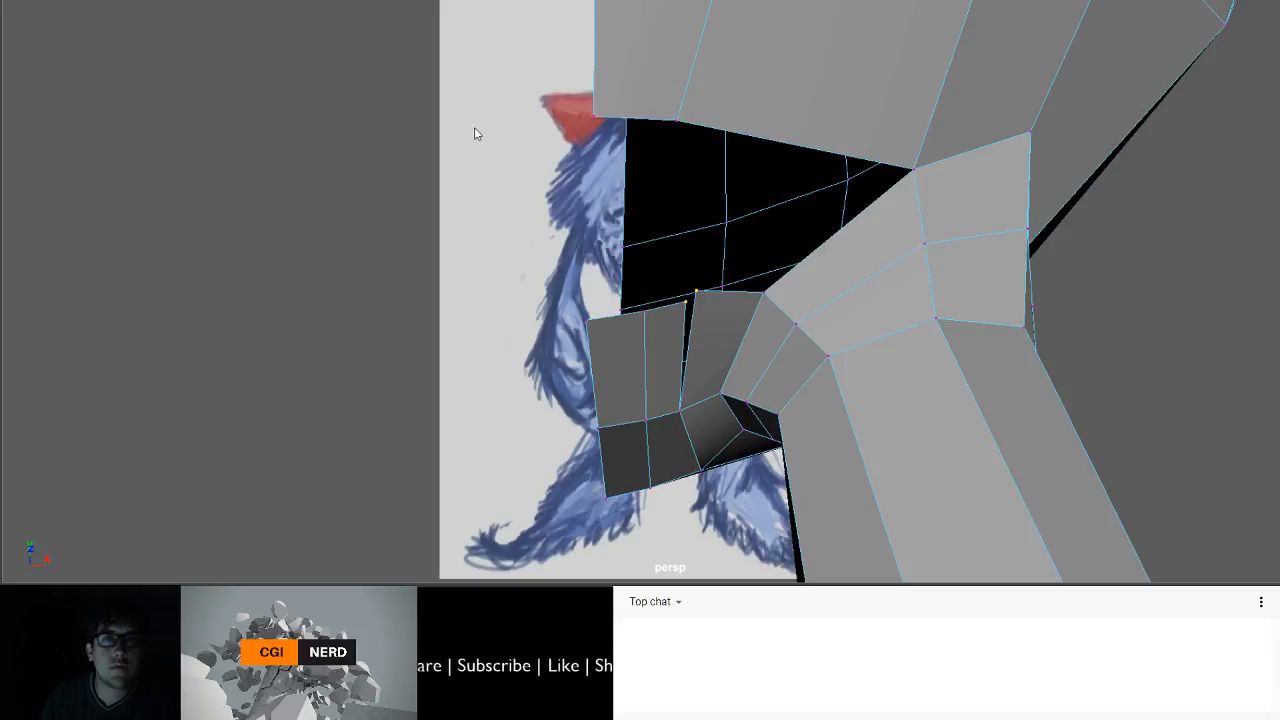
pyautogui.press('g')
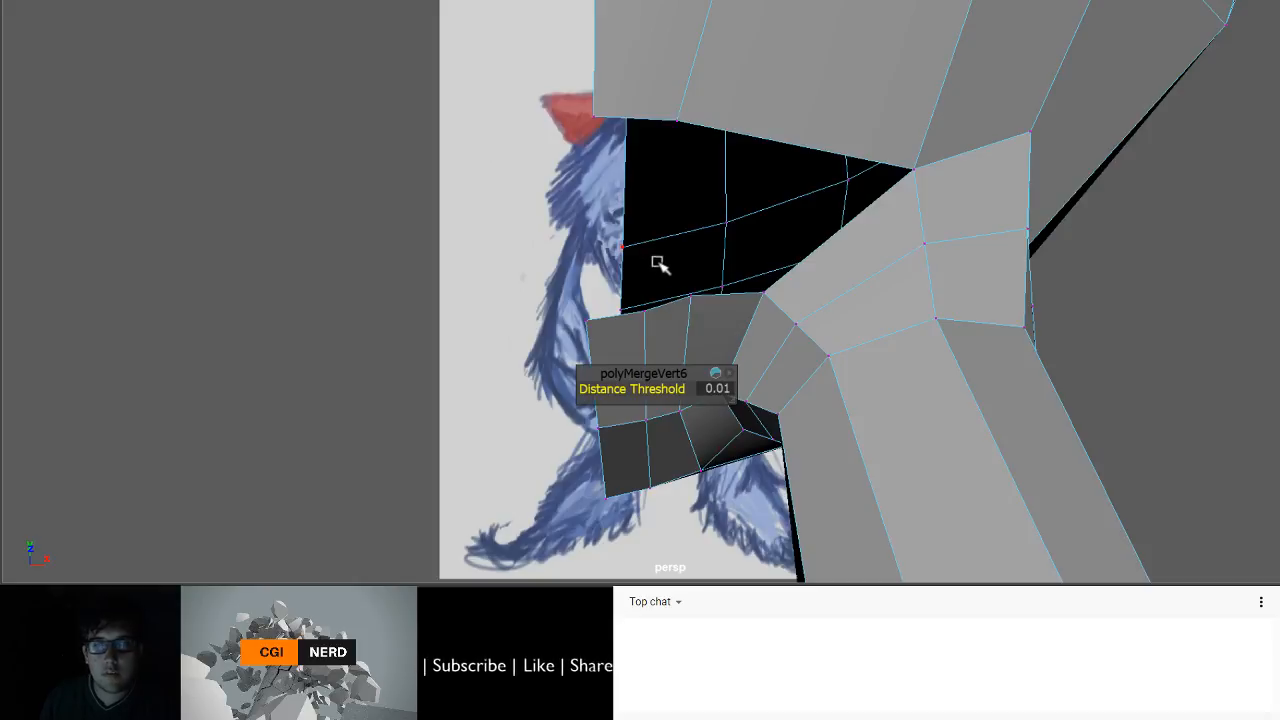
# - Select the face loop along the centre line and examine how it runs across the open underside and around the body
pyautogui.keyDown('alt'); pyautogui.moveTo(658, 263); pyautogui.dragTo(697, 82); pyautogui.keyUp('alt')
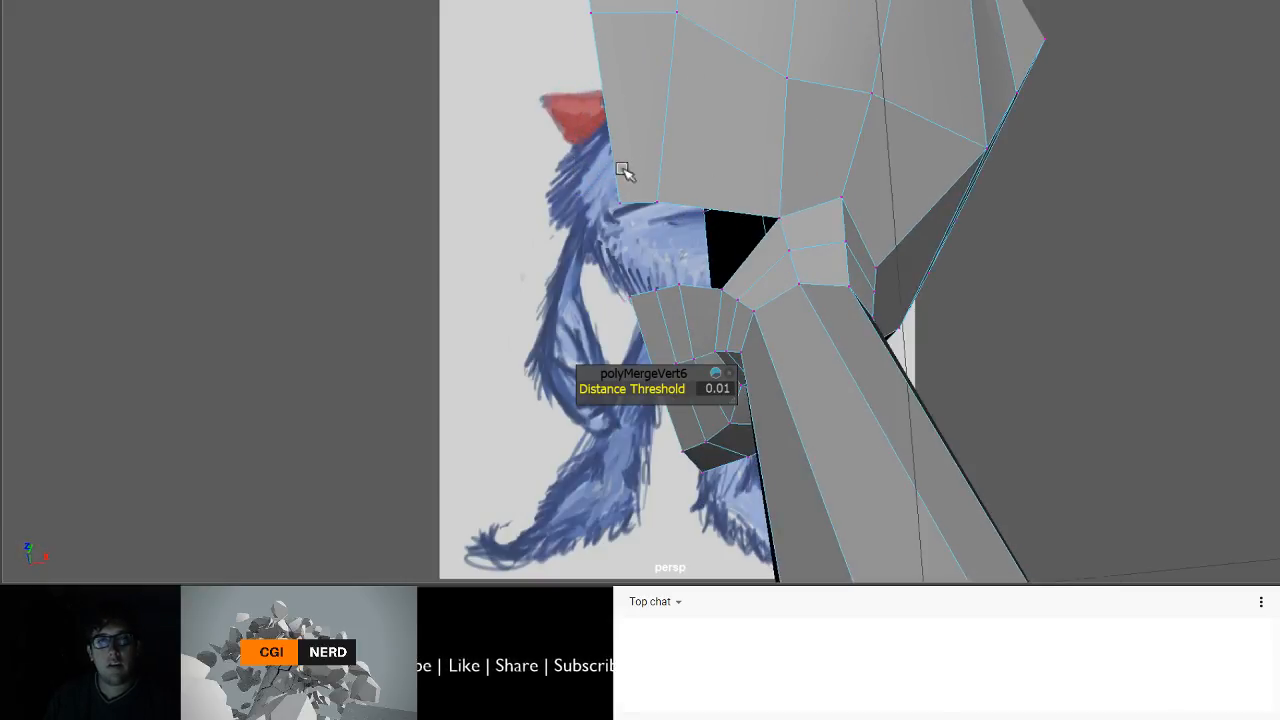
pyautogui.keyDown('alt'); pyautogui.moveTo(675, 218); pyautogui.dragTo(705, 205); pyautogui.keyUp('alt')
pyautogui.keyDown('alt'); pyautogui.moveTo(709, 212); pyautogui.dragTo(668, 137, button='middle'); pyautogui.keyUp('alt')
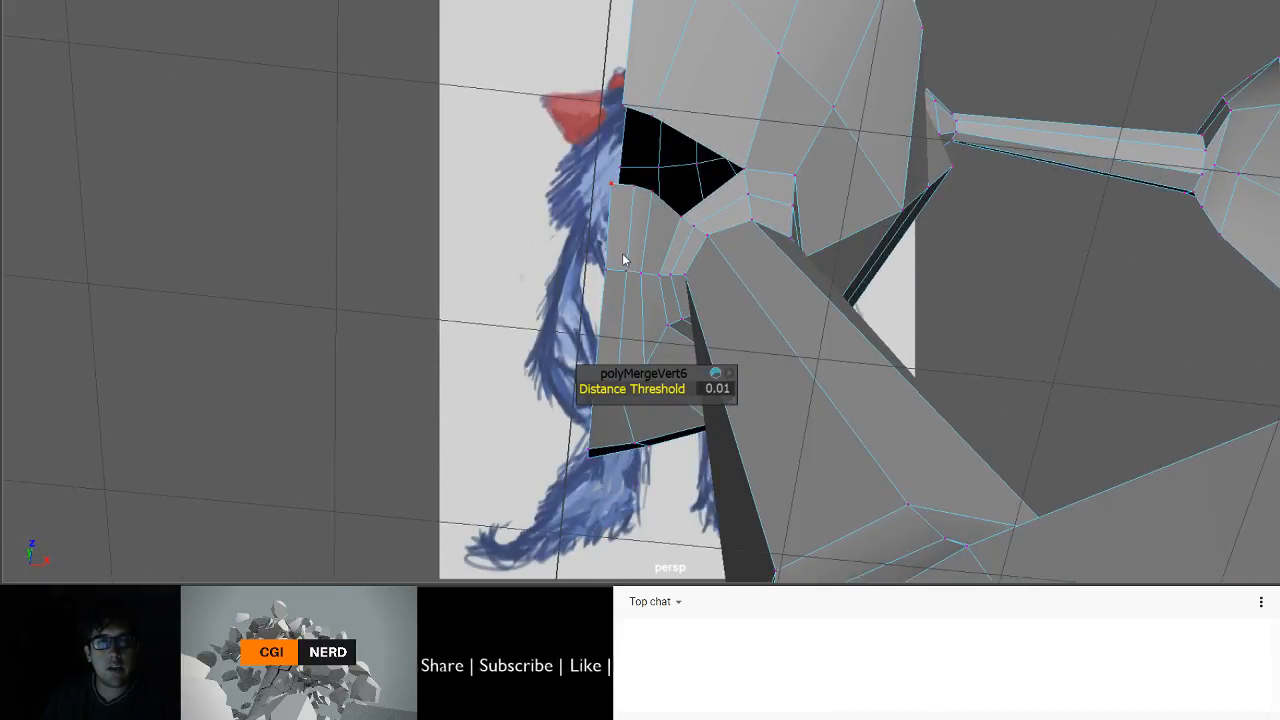
pyautogui.moveTo(627, 92); pyautogui.dragTo(618, 222, button='right')
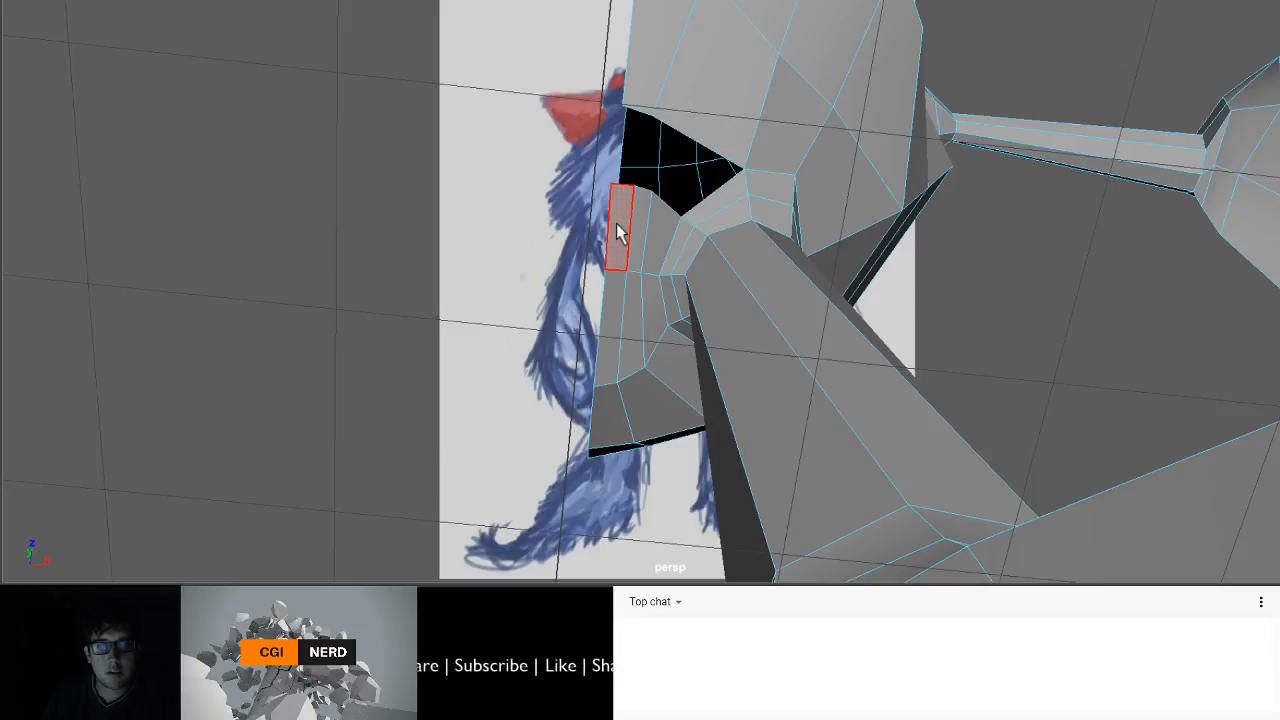
pyautogui.click(618, 230)
pyautogui.keyDown('shift'); pyautogui.doubleClick(614, 286); pyautogui.keyUp('shift')
pyautogui.keyDown('alt'); pyautogui.moveTo(614, 286); pyautogui.dragTo(714, 308); pyautogui.keyUp('alt')
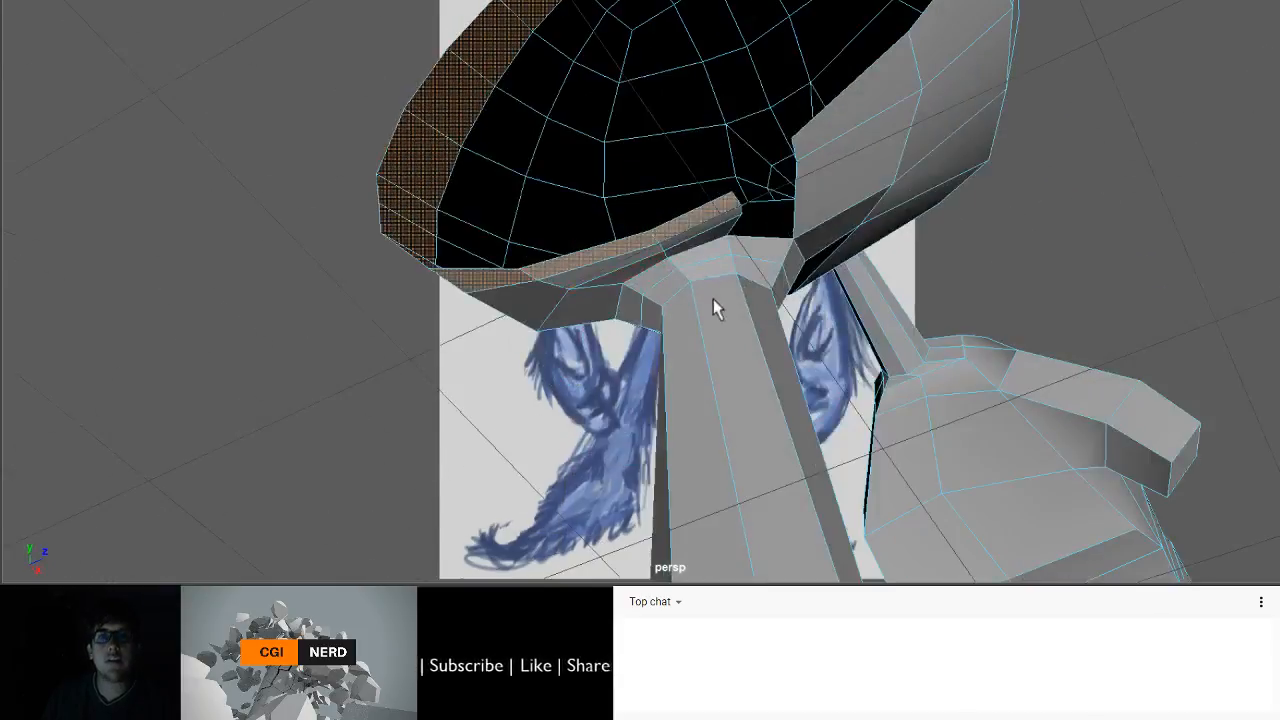
pyautogui.keyDown('alt'); pyautogui.moveTo(714, 308); pyautogui.dragTo(680, 248, button='right'); pyautogui.keyUp('alt')
pyautogui.keyDown('alt'); pyautogui.moveTo(680, 248); pyautogui.dragTo(637, 260); pyautogui.keyUp('alt')
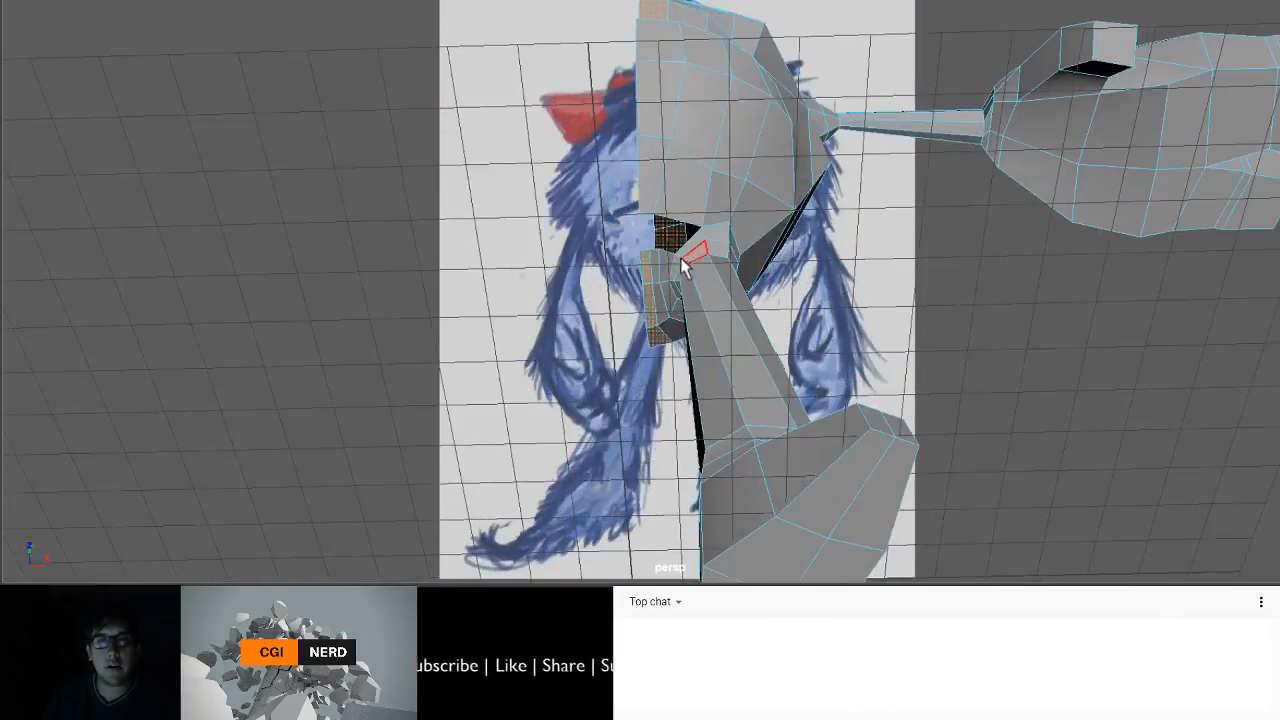
# - Select the face loop next to the centre strip and compare its flow on the jaw with the wide faces behind the opening
pyautogui.click(655, 267)
pyautogui.keyDown('alt'); pyautogui.moveTo(676, 308); pyautogui.dragTo(924, 178); pyautogui.keyUp('alt')
pyautogui.keyDown('alt'); pyautogui.moveTo(660, 163); pyautogui.dragTo(675, 124); pyautogui.keyUp('alt')
pyautogui.scroll(7, 675, 124)
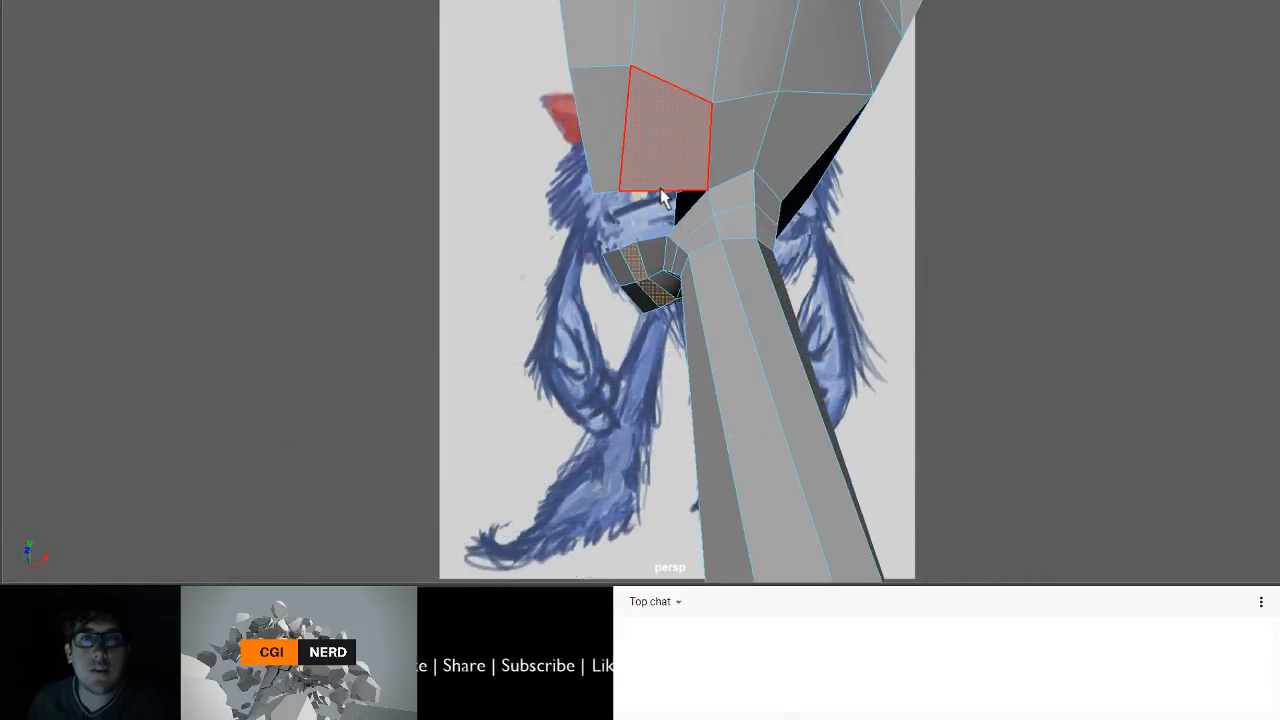
pyautogui.click(662, 174)
pyautogui.keyDown('shift'); pyautogui.click(687, 49); pyautogui.keyUp('shift')
pyautogui.keyDown('alt'); pyautogui.moveTo(687, 49); pyautogui.dragTo(660, 147); pyautogui.keyUp('alt')
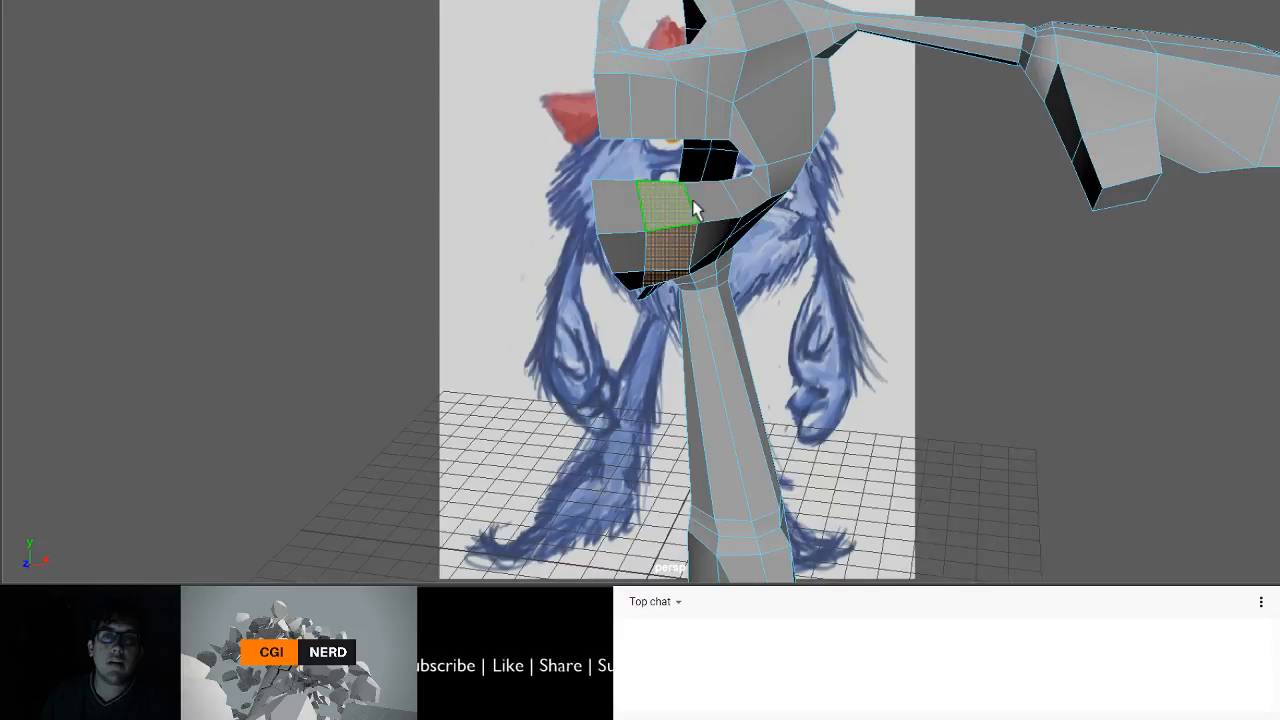
# - Insert an edge loop through the wide face column behind the underside opening and reposition it with the Move tool
pyautogui.keyDown('alt'); pyautogui.moveTo(695, 208); pyautogui.dragTo(668, 222); pyautogui.keyUp('alt')
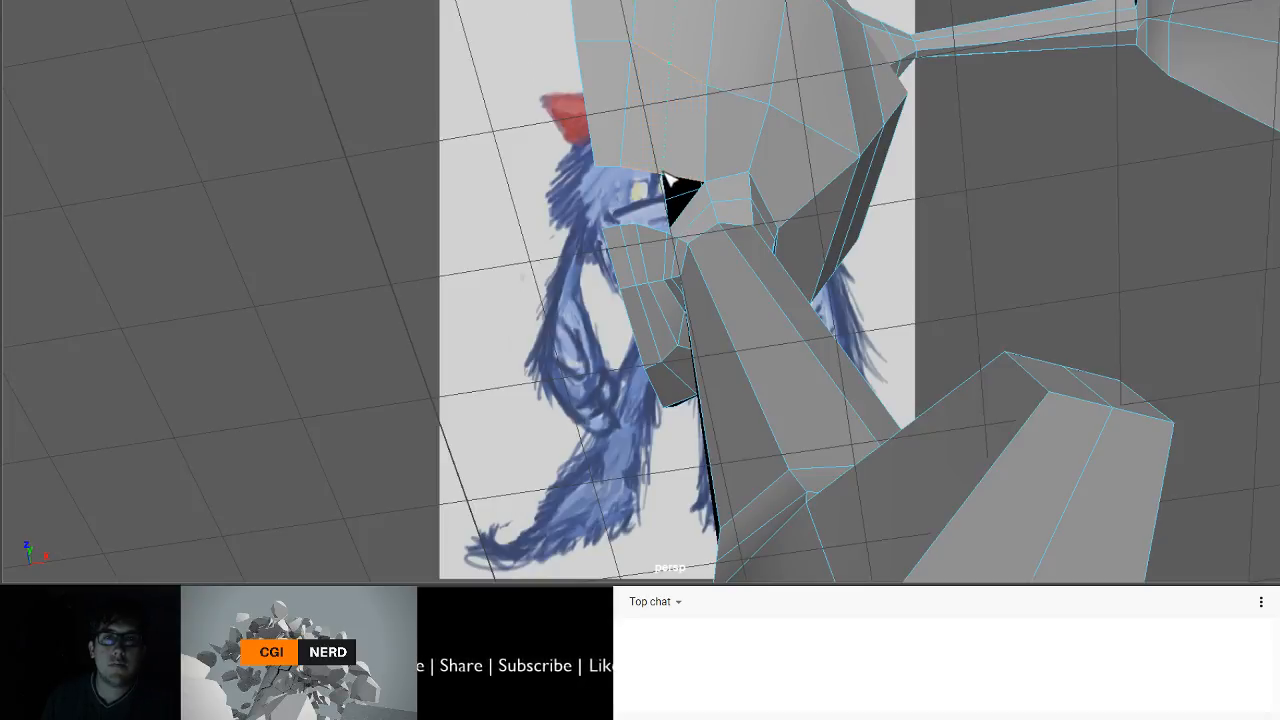
pyautogui.keyDown('alt'); pyautogui.moveTo(702, 226); pyautogui.dragTo(722, 289); pyautogui.keyUp('alt')
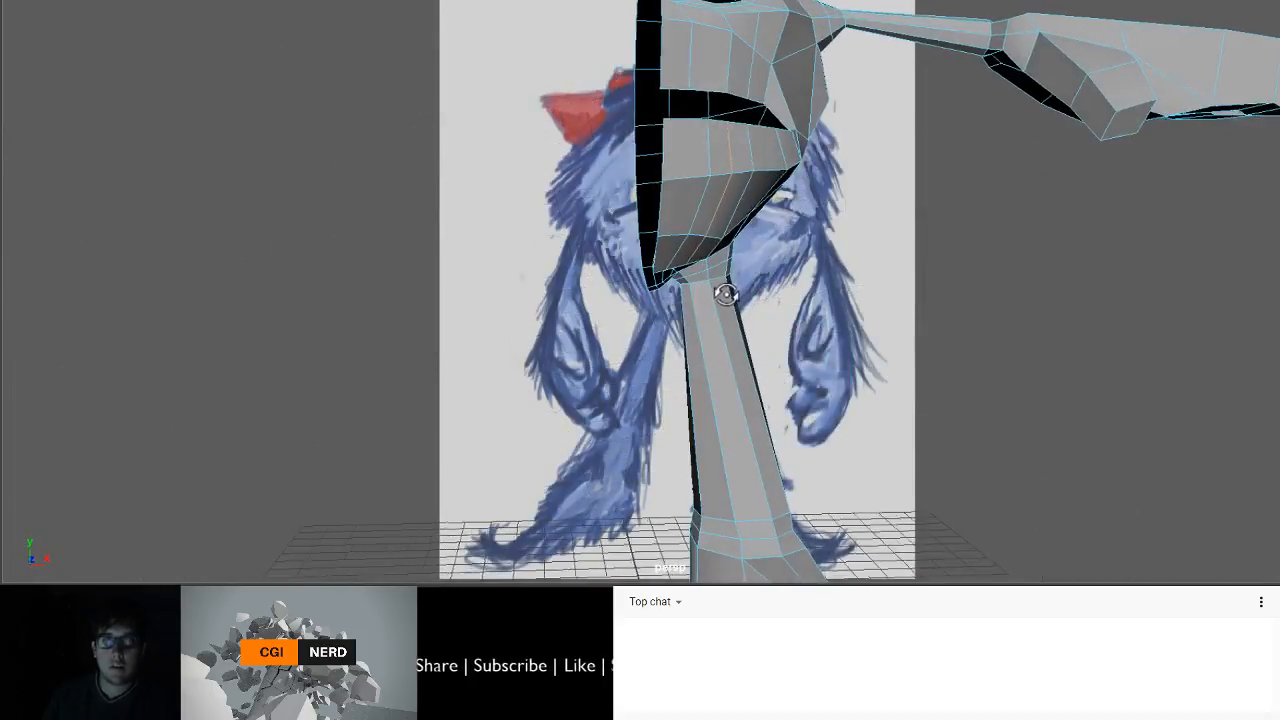
pyautogui.press('w')
pyautogui.keyDown('alt'); pyautogui.moveTo(717, 209); pyautogui.dragTo(649, 222); pyautogui.keyUp('alt')
pyautogui.keyDown('alt'); pyautogui.moveTo(655, 228); pyautogui.dragTo(747, 385, button='right'); pyautogui.keyUp('alt')
pyautogui.keyDown('alt'); pyautogui.moveTo(747, 385); pyautogui.dragTo(737, 286); pyautogui.keyUp('alt')
pyautogui.moveTo(734, 341); pyautogui.dragTo(670, 172)
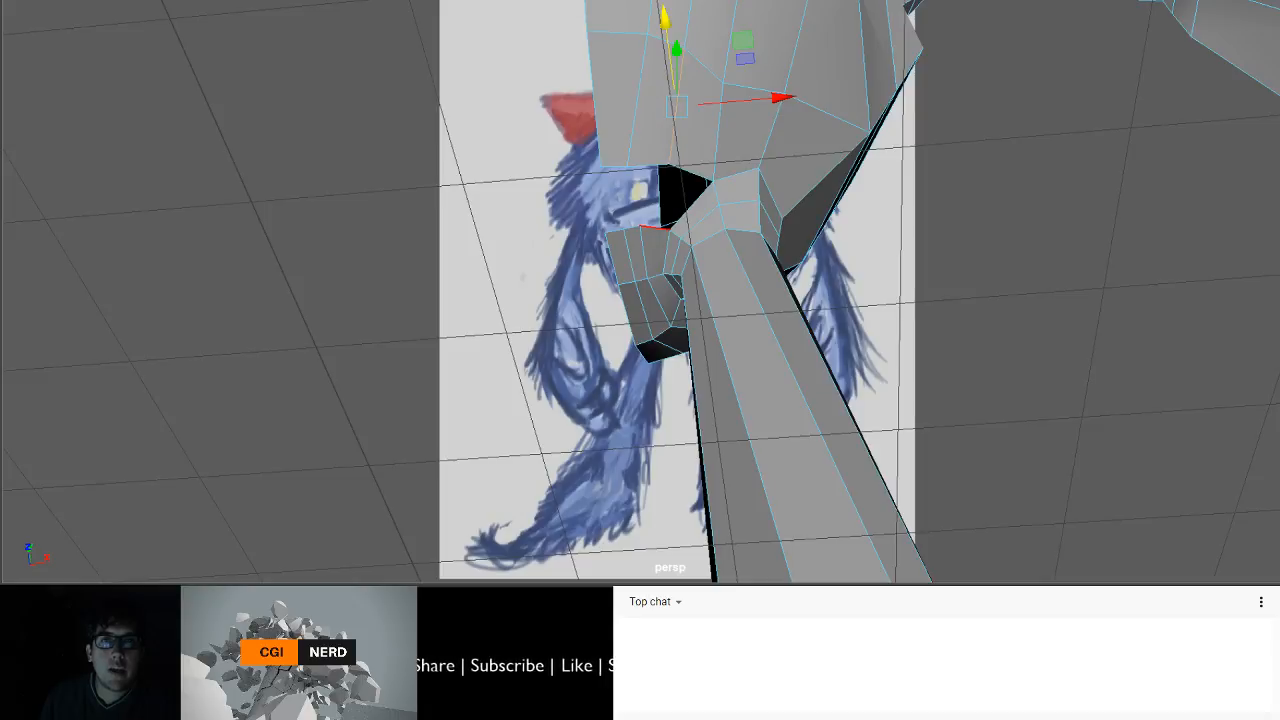
# - Bridge the facing border edges across the gap between the jaw underside and the lower body in front of the leg
pyautogui.click(655, 229)
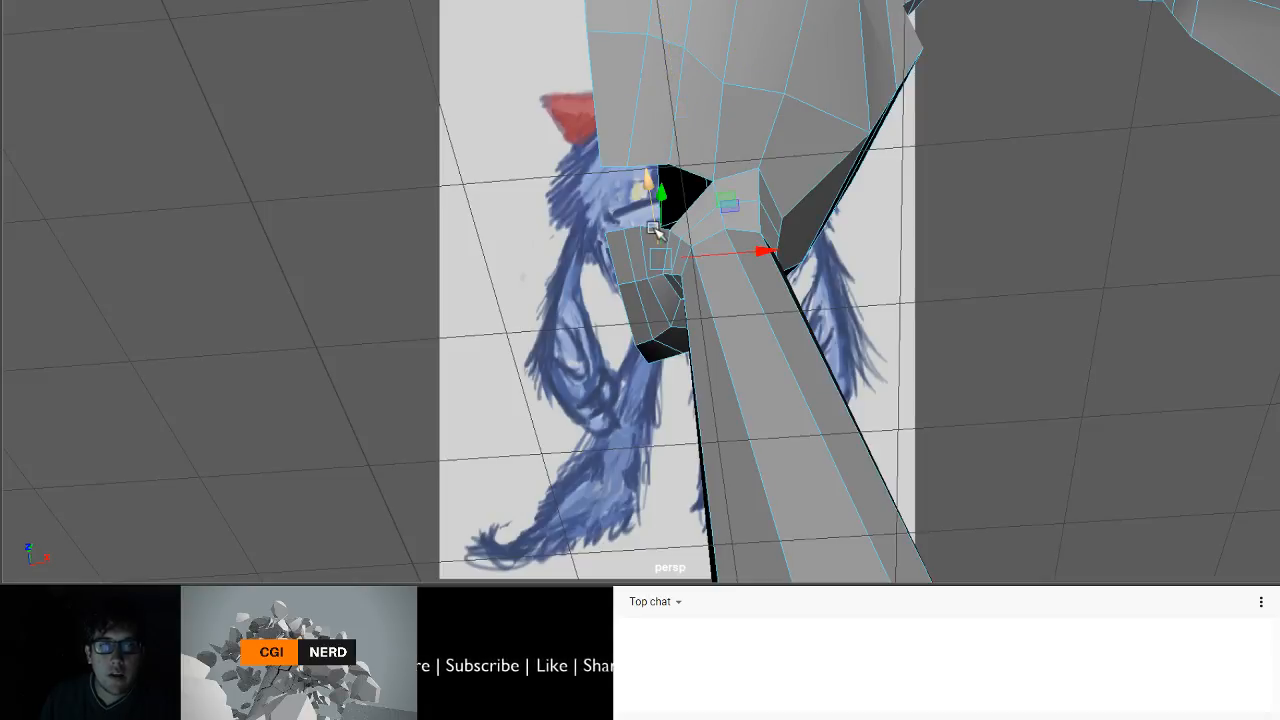
pyautogui.moveTo(648, 229); pyautogui.dragTo(630, 203)
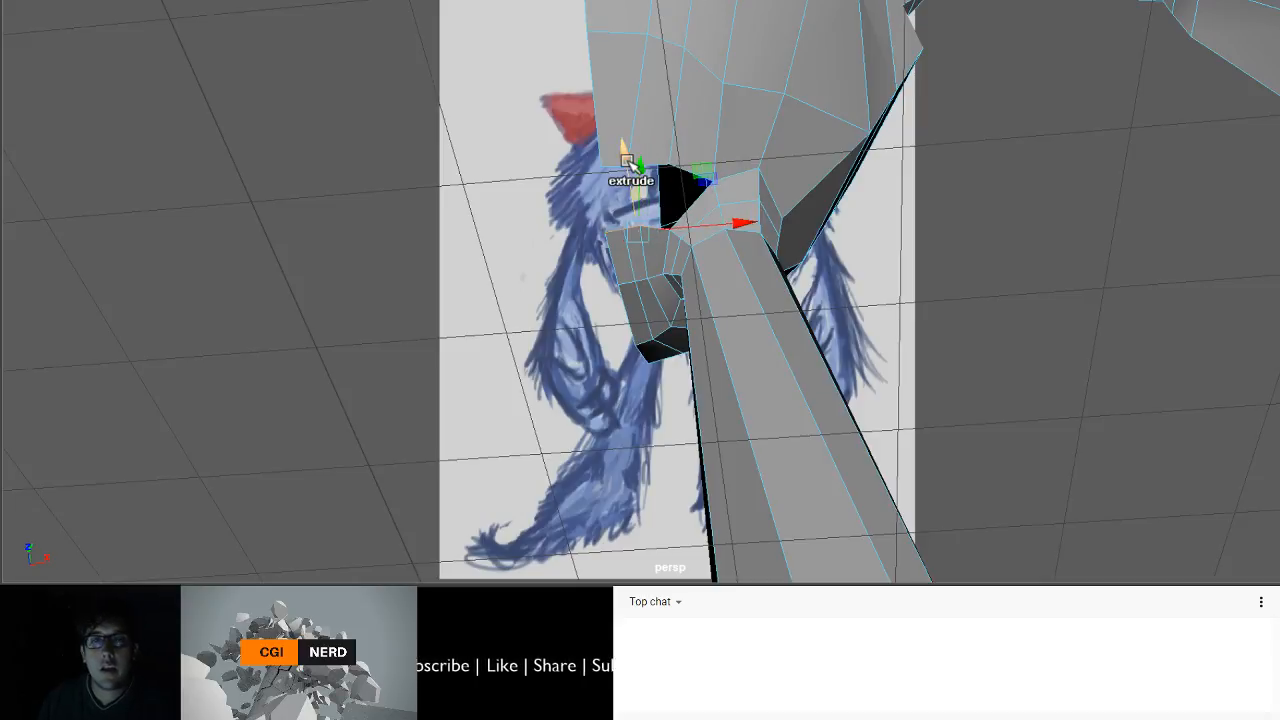
pyautogui.keyDown('shift'); pyautogui.click(611, 169); pyautogui.keyUp('shift')
pyautogui.press('q')
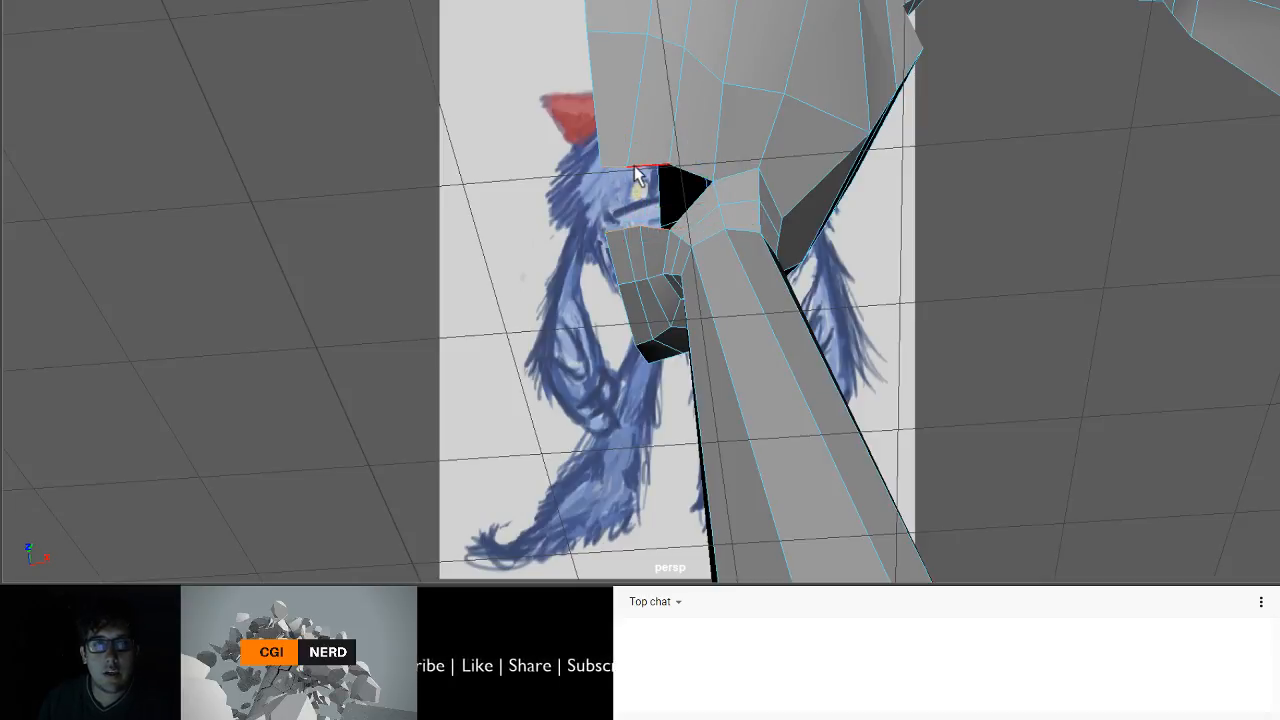
pyautogui.keyDown('shift'); pyautogui.click(648, 166); pyautogui.keyUp('shift')
pyautogui.keyDown('shift'); pyautogui.click(694, 173); pyautogui.keyUp('shift')
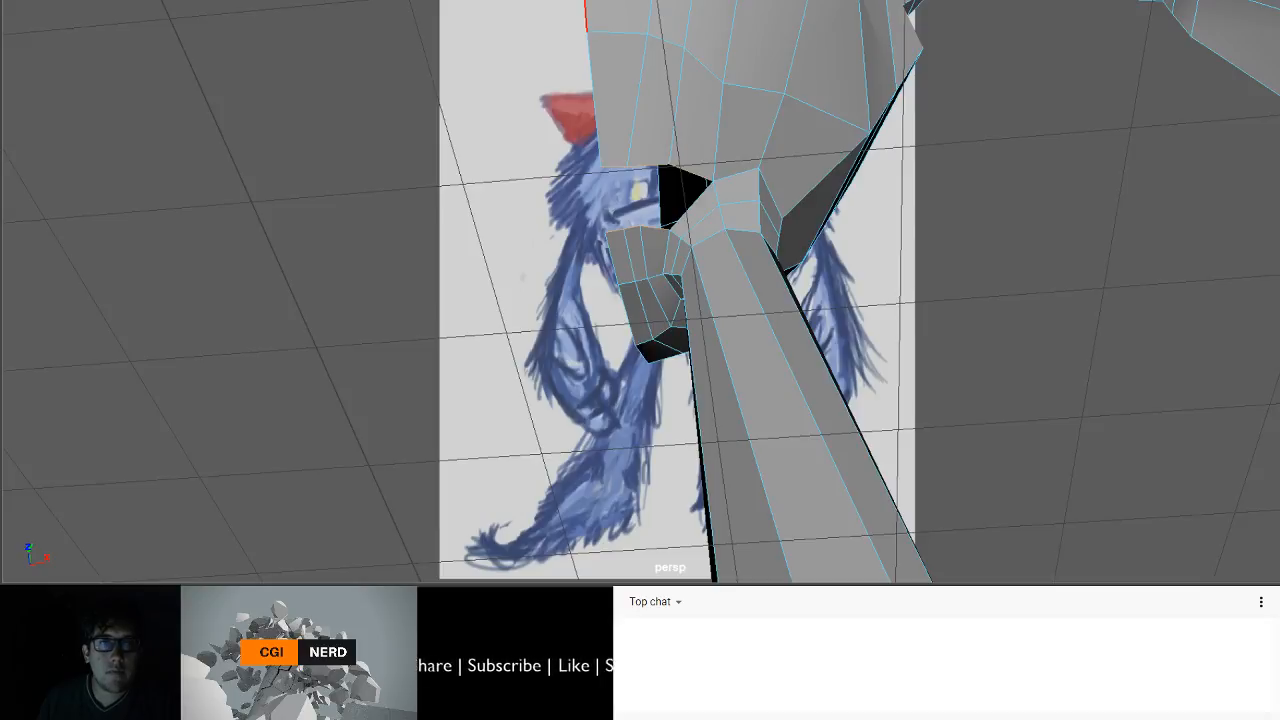
pyautogui.click(446, 4)
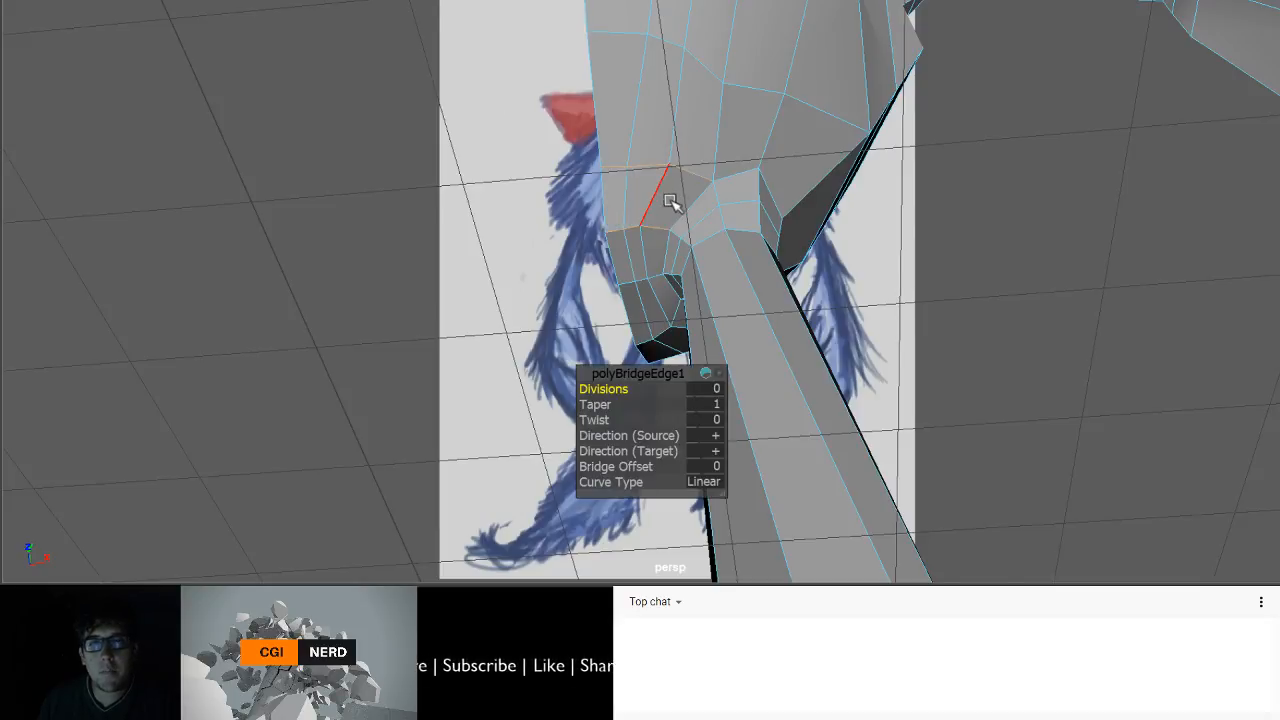
# - Preview the bridged jaw and leg area in smooth mode and examine how its edges flow, returning to the low-poly display
pyautogui.keyDown('alt'); pyautogui.moveTo(670, 201); pyautogui.dragTo(617, 222); pyautogui.keyUp('alt')
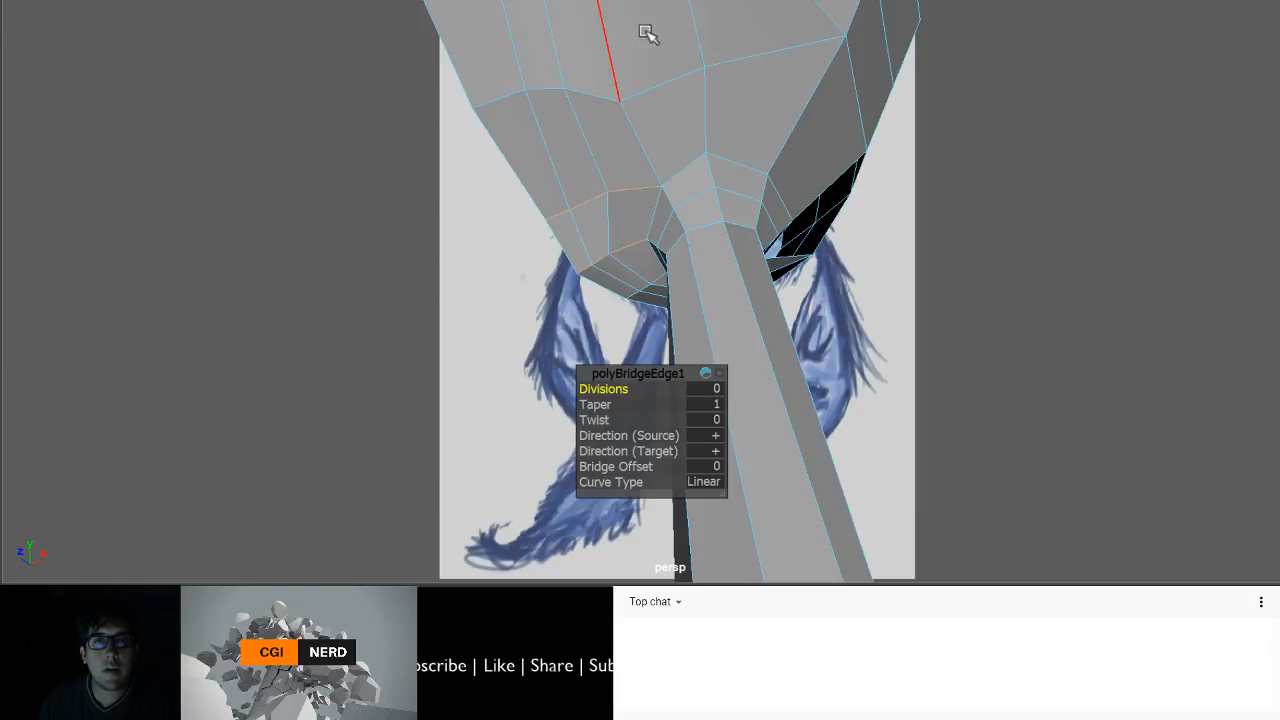
pyautogui.click(684, 82)
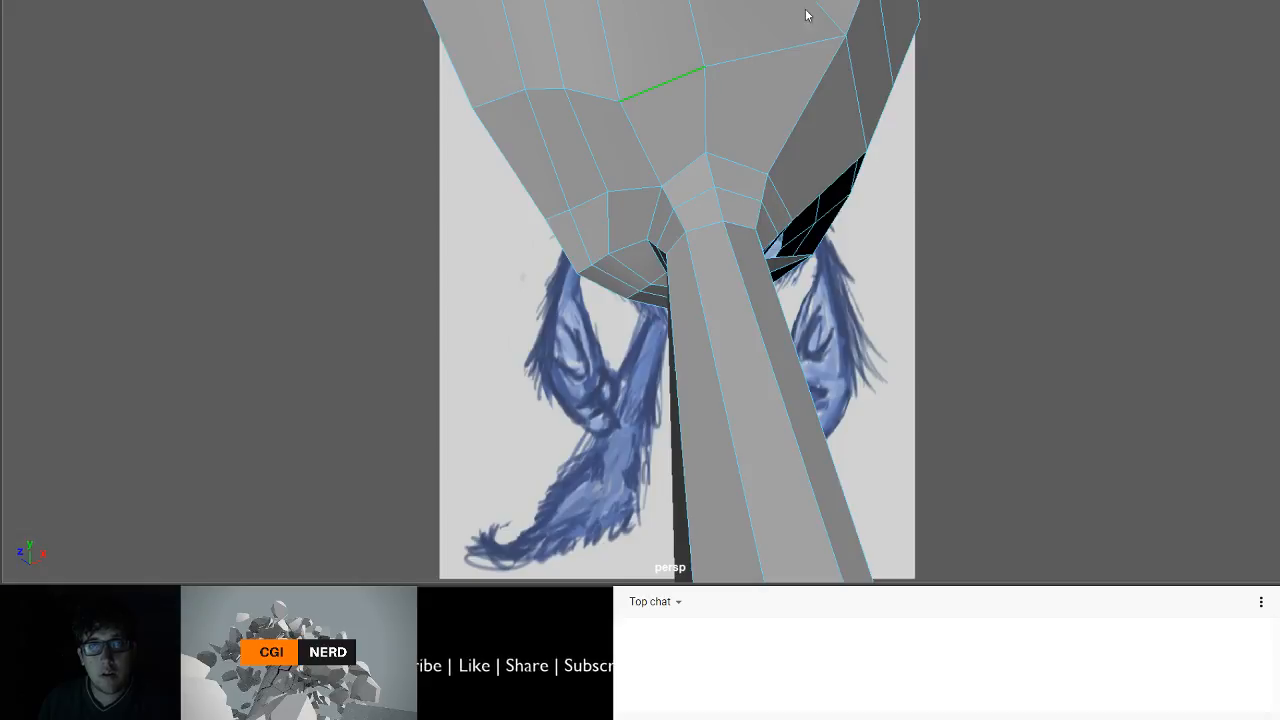
pyautogui.press('3')
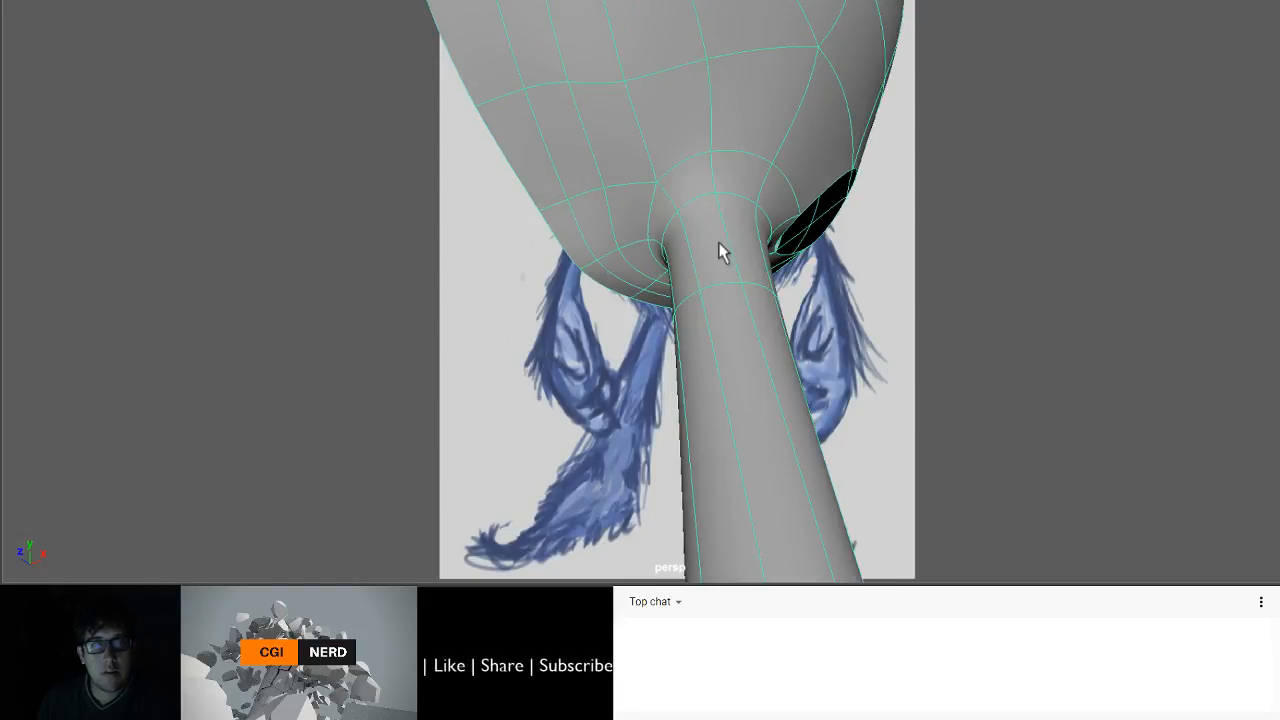
pyautogui.keyDown('alt'); pyautogui.moveTo(680, 171); pyautogui.dragTo(454, 229); pyautogui.keyUp('alt')
pyautogui.click(606, 130)
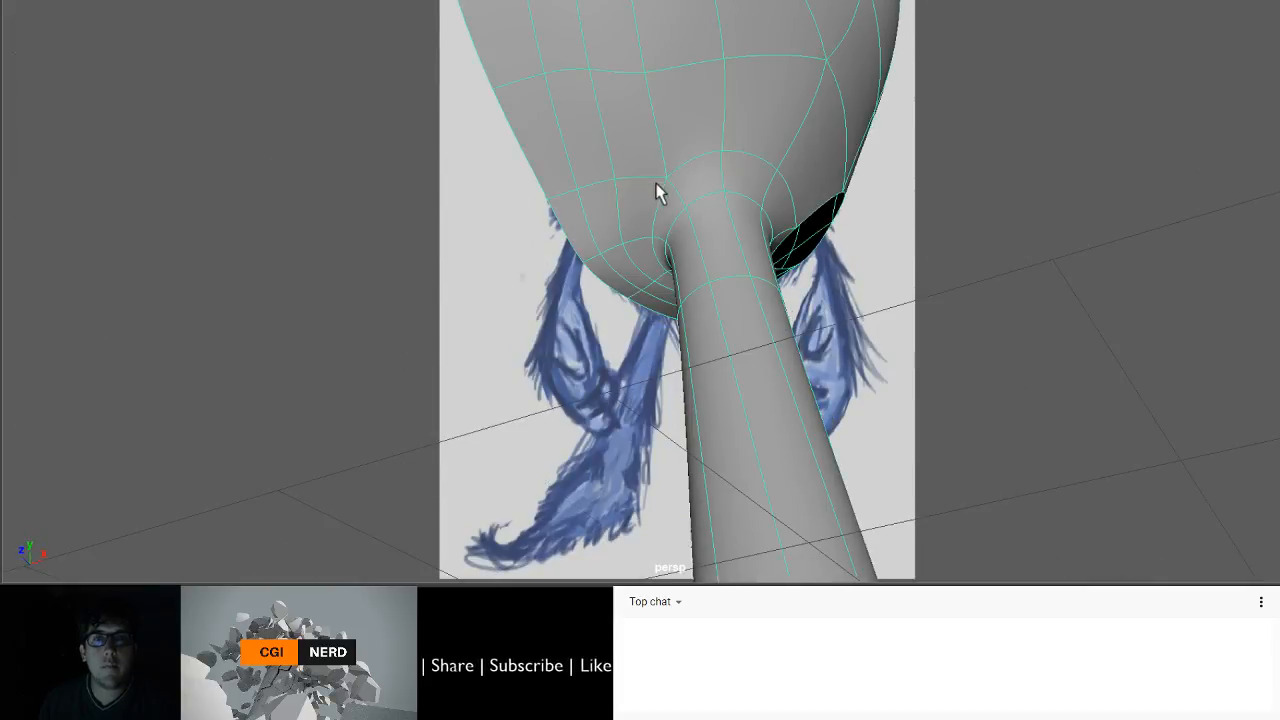
pyautogui.press('1')
# - Select the face loop running from the jaw underside past the top of the leg and examine its flow around the side
pyautogui.keyDown('alt'); pyautogui.moveTo(620, 206); pyautogui.dragTo(480, 196); pyautogui.keyUp('alt')
pyautogui.keyDown('alt'); pyautogui.moveTo(717, 229); pyautogui.dragTo(714, 198); pyautogui.keyUp('alt')
pyautogui.moveTo(717, 163); pyautogui.dragTo(715, 198, button='right')
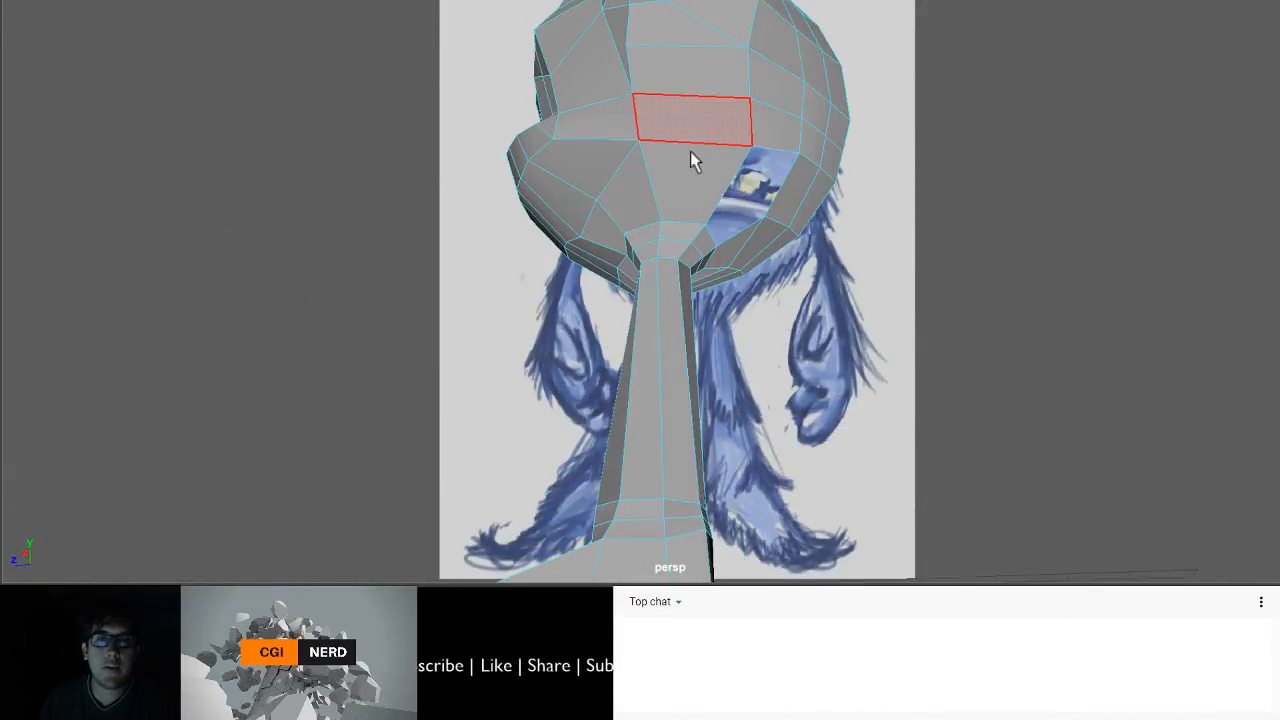
pyautogui.click(684, 172)
pyautogui.keyDown('shift'); pyautogui.doubleClick(637, 189); pyautogui.keyUp('shift')
pyautogui.moveTo(640, 197)
pyautogui.keyDown('alt'); pyautogui.mouseDown()
pyautogui.moveTo(683, 206)
pyautogui.moveTo(623, 209)
pyautogui.moveTo(676, 196)
pyautogui.moveTo(626, 196)
pyautogui.mouseUp(); pyautogui.keyUp('alt')
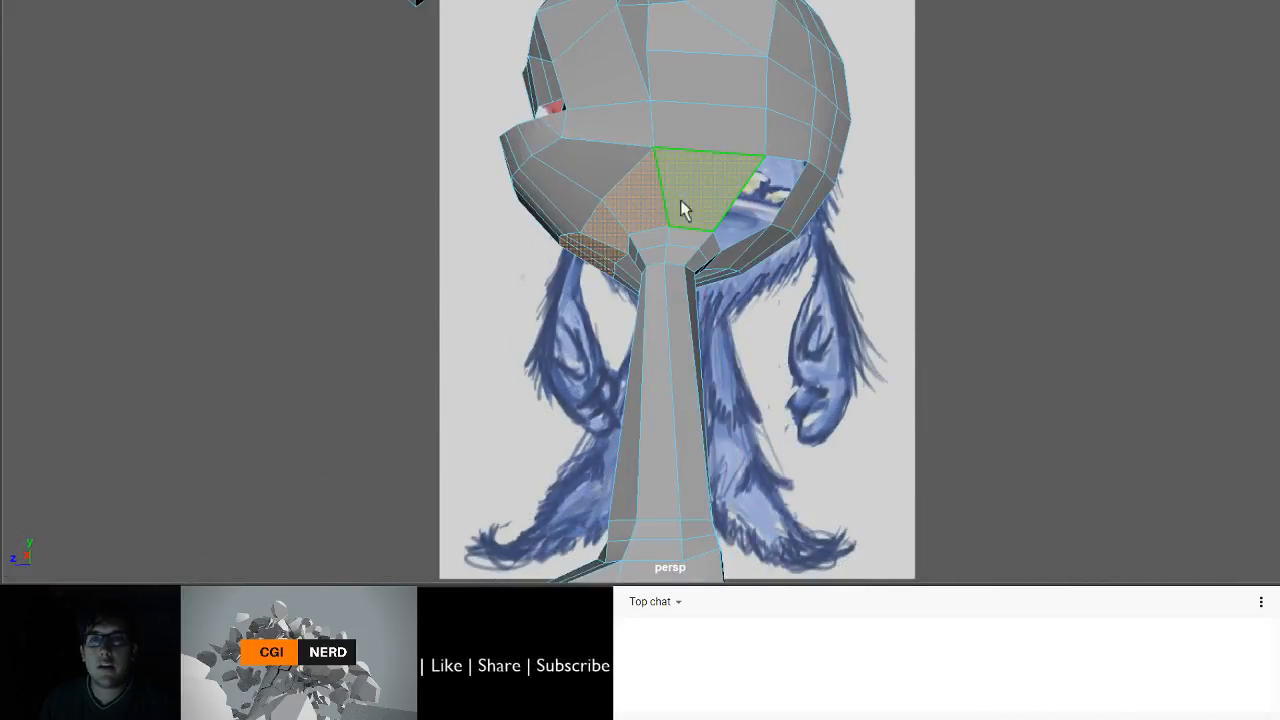
pyautogui.keyDown('alt'); pyautogui.moveTo(746, 191); pyautogui.dragTo(660, 197); pyautogui.keyUp('alt')
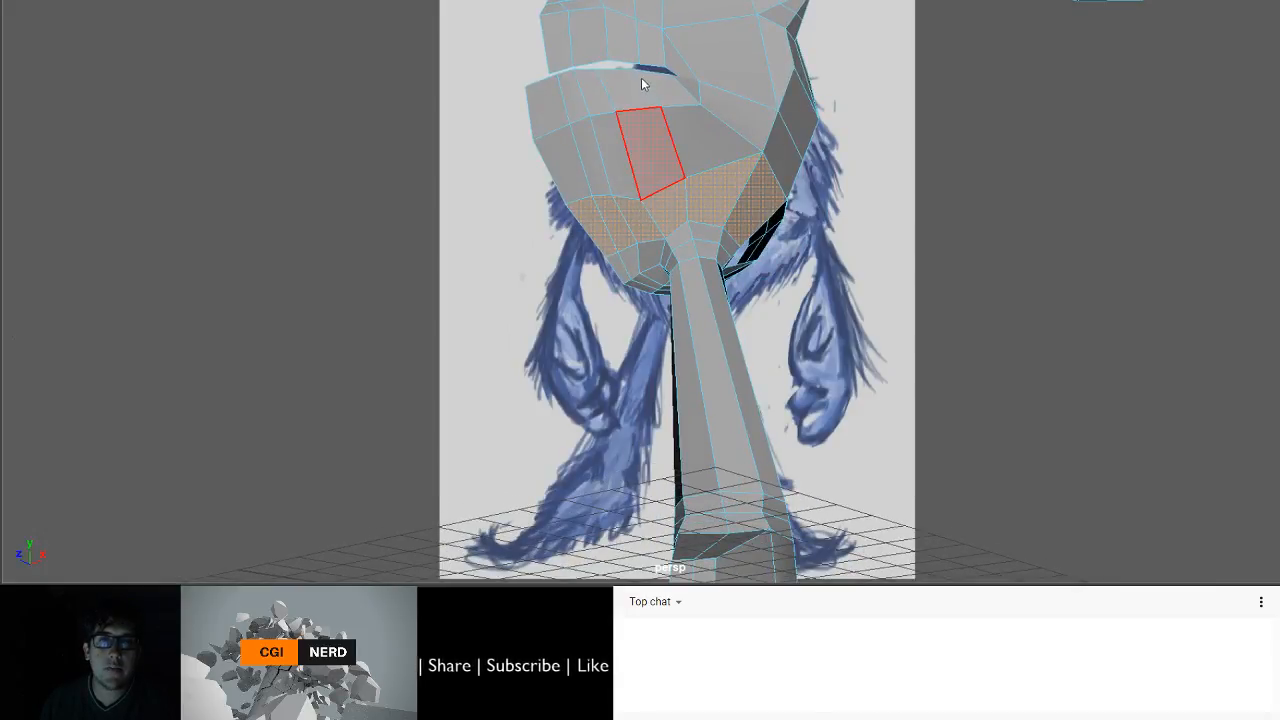
# - Nudge the vertex on the lower side of the body above the leg to even out the surrounding faces
pyautogui.moveTo(642, 84); pyautogui.dragTo(551, 30, button='right')
pyautogui.click(645, 192)
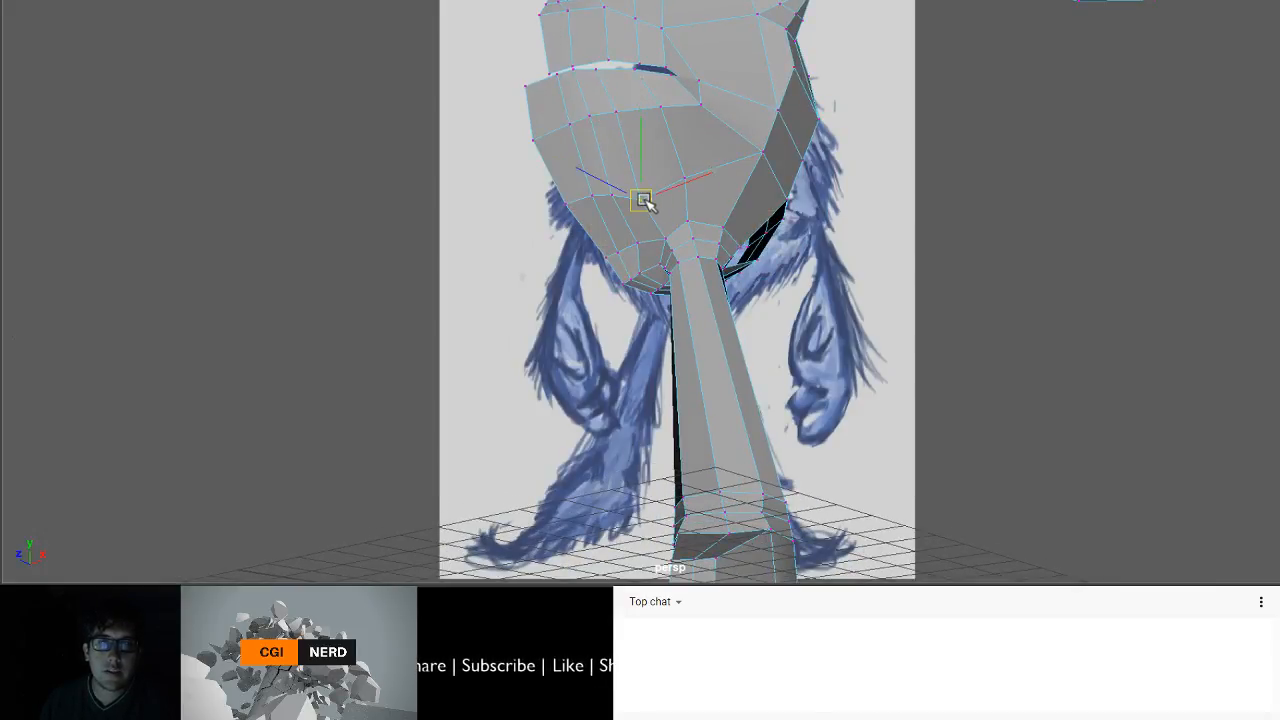
pyautogui.click(686, 180)
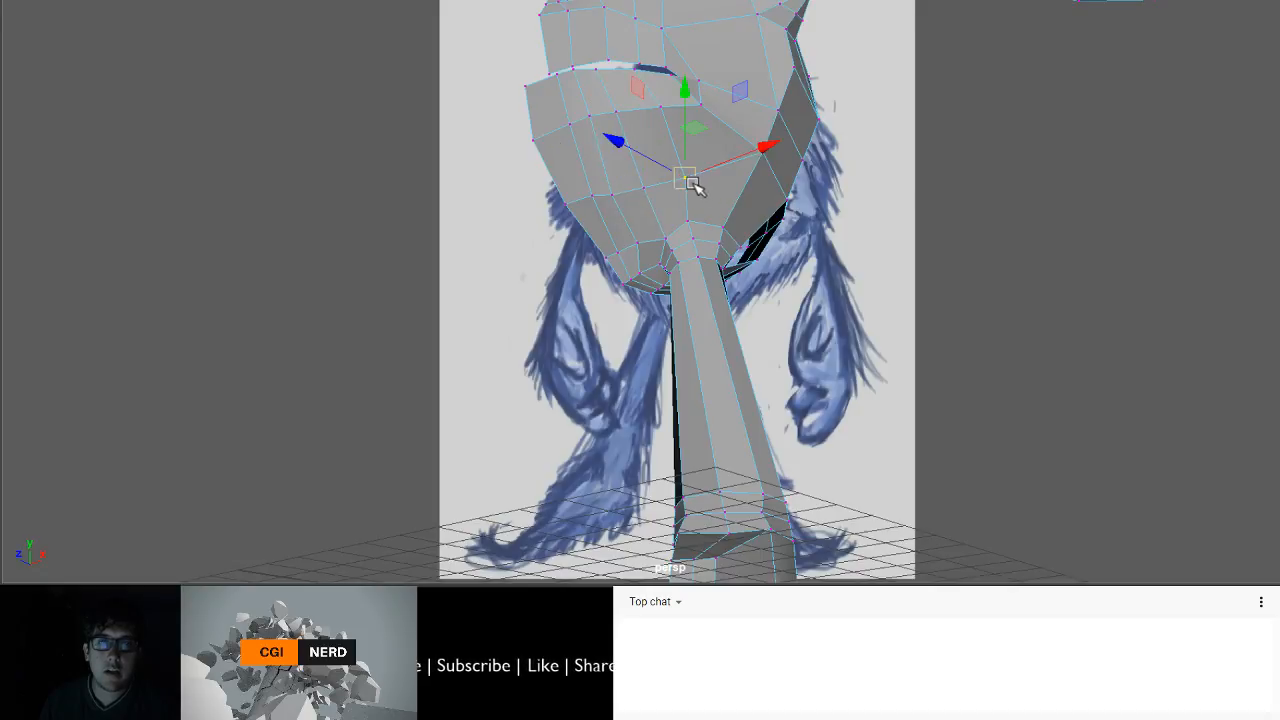
pyautogui.moveTo(690, 182)
pyautogui.mouseDown()
pyautogui.moveTo(691, 169)
pyautogui.moveTo(690, 181)
pyautogui.mouseUp()
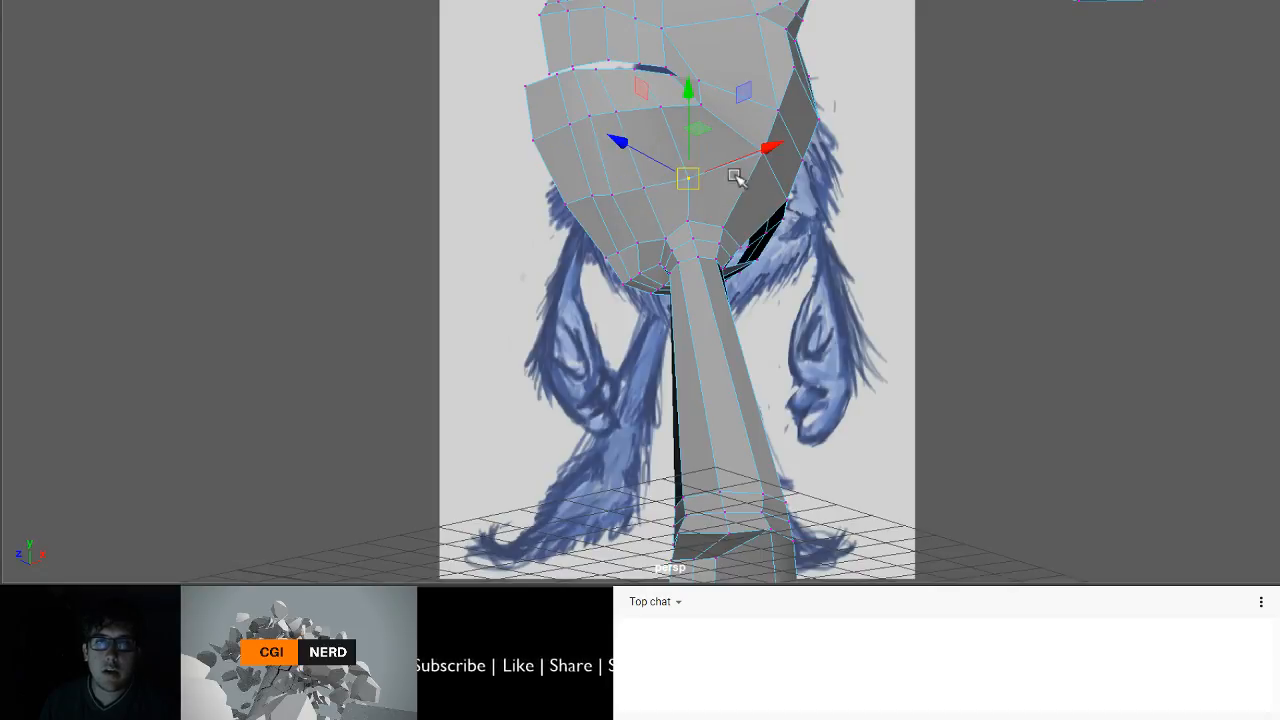
pyautogui.keyDown('alt'); pyautogui.moveTo(737, 177); pyautogui.dragTo(693, 280, button='middle'); pyautogui.keyUp('alt')
pyautogui.keyDown('alt'); pyautogui.moveTo(693, 280); pyautogui.dragTo(603, 271); pyautogui.keyUp('alt')
pyautogui.click(729, 268)
pyautogui.keyDown('alt'); pyautogui.moveTo(689, 214); pyautogui.dragTo(745, 298); pyautogui.keyUp('alt')
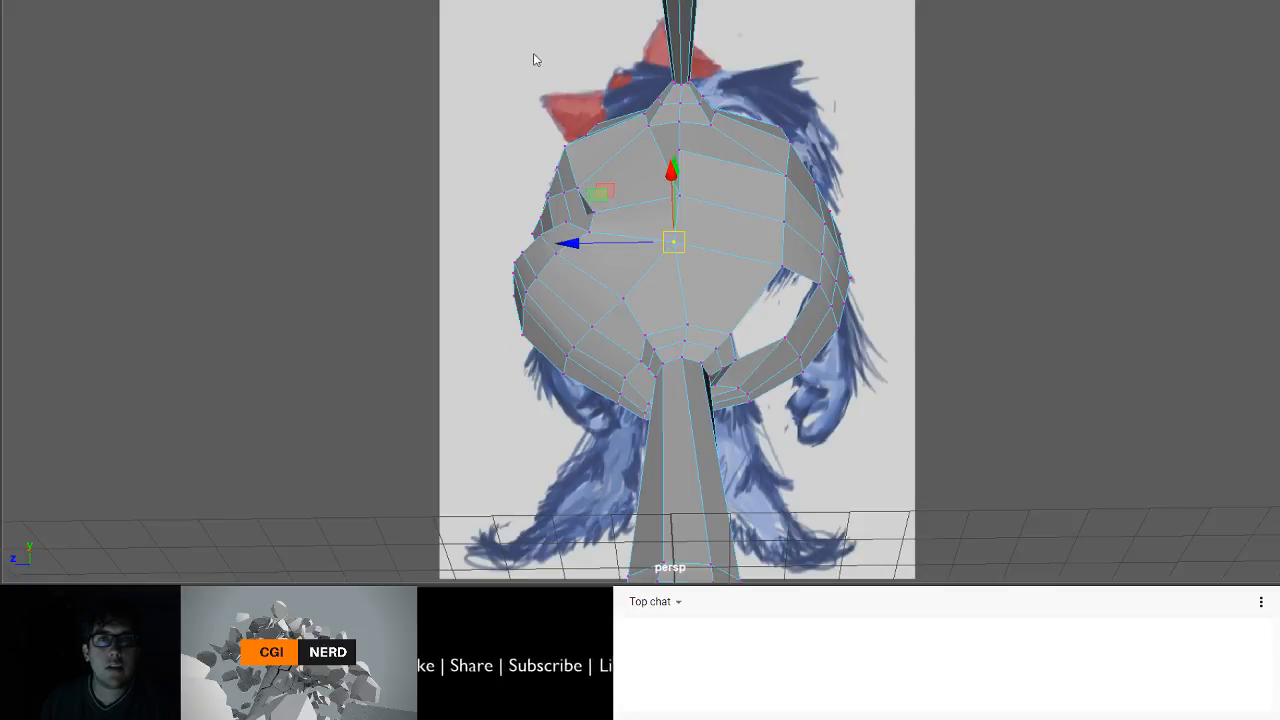
# - Insert an edge loop across the jaw and side faces just above the leg and adjust its placement
pyautogui.click(533, 63)
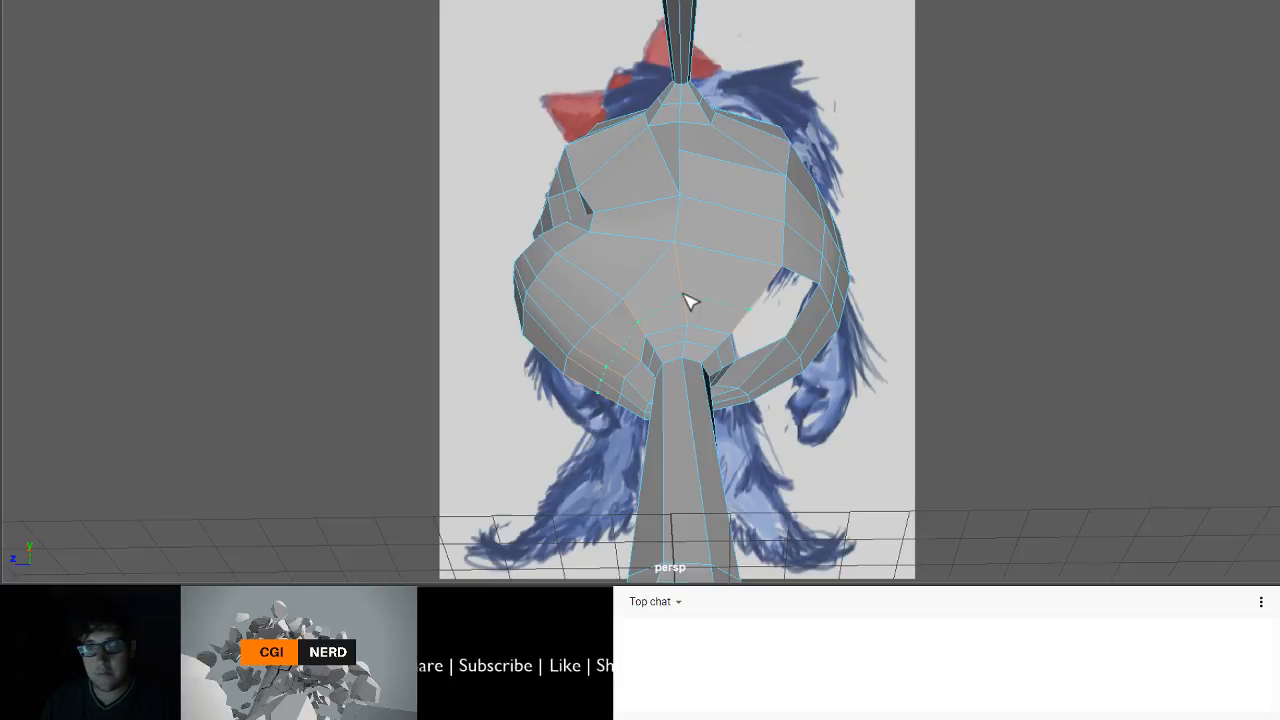
pyautogui.keyDown('alt'); pyautogui.moveTo(742, 293); pyautogui.dragTo(814, 356); pyautogui.keyUp('alt')
pyautogui.press('r')
pyautogui.moveTo(745, 333)
pyautogui.keyDown('alt'); pyautogui.mouseDown()
pyautogui.moveTo(746, 306)
pyautogui.moveTo(603, 326)
pyautogui.moveTo(608, 351)
pyautogui.moveTo(749, 343)
pyautogui.mouseUp(); pyautogui.keyUp('alt')
pyautogui.moveTo(641, 337); pyautogui.dragTo(642, 337)
pyautogui.keyDown('alt'); pyautogui.moveTo(650, 334); pyautogui.dragTo(573, 314); pyautogui.keyUp('alt')
pyautogui.scroll(3, 751, 283)
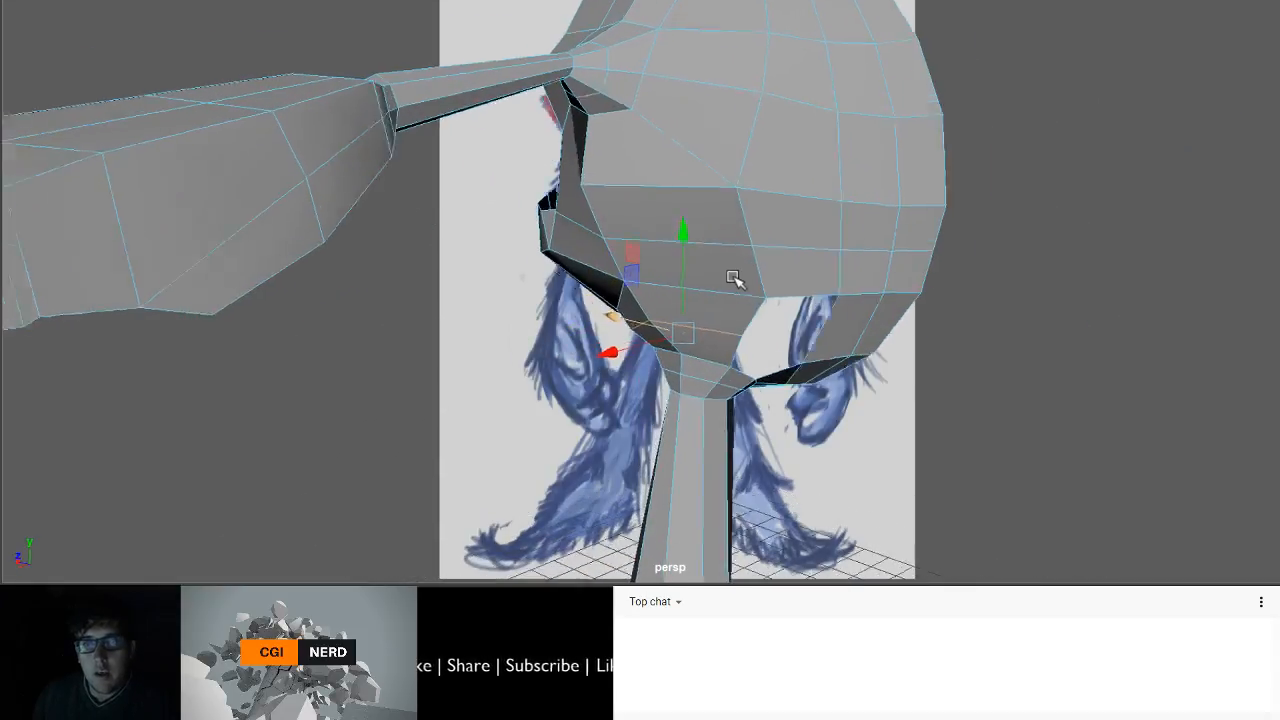
# - Bridge the border edges on both sides of the remaining opening behind the leg to close the rear underside
pyautogui.keyDown('alt'); pyautogui.moveTo(734, 280); pyautogui.dragTo(803, 261); pyautogui.keyUp('alt')
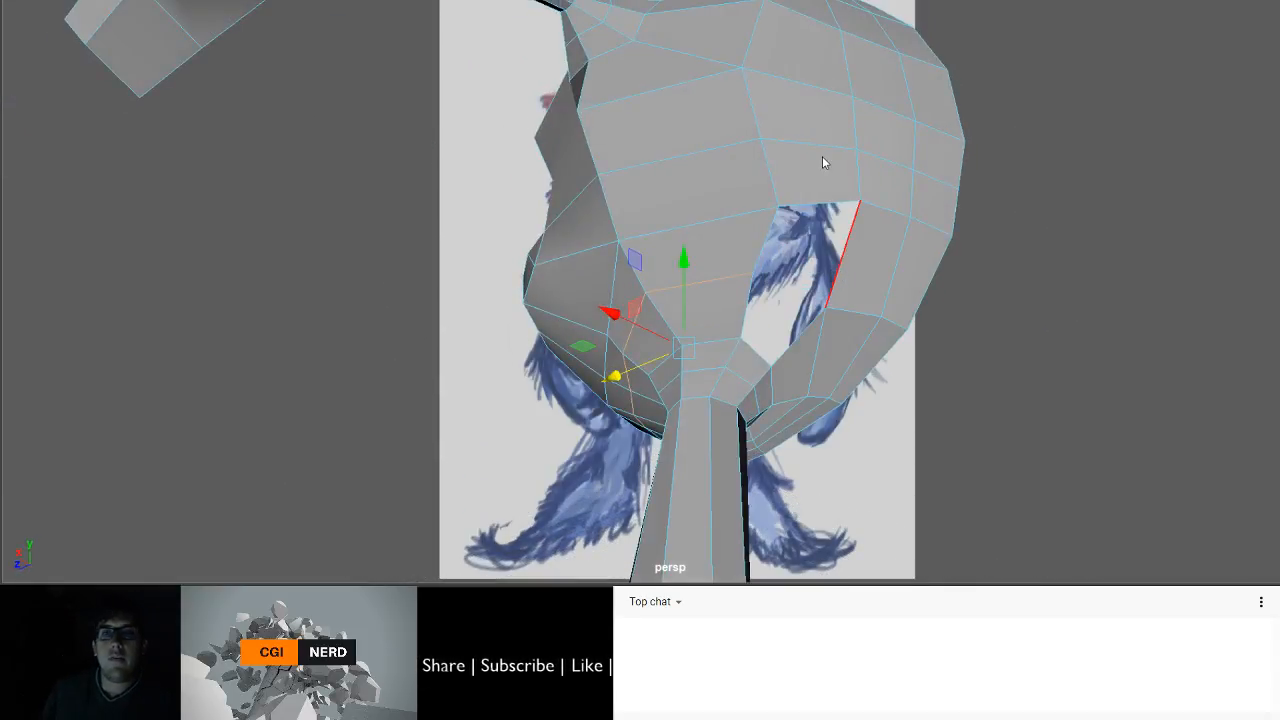
pyautogui.click(838, 272)
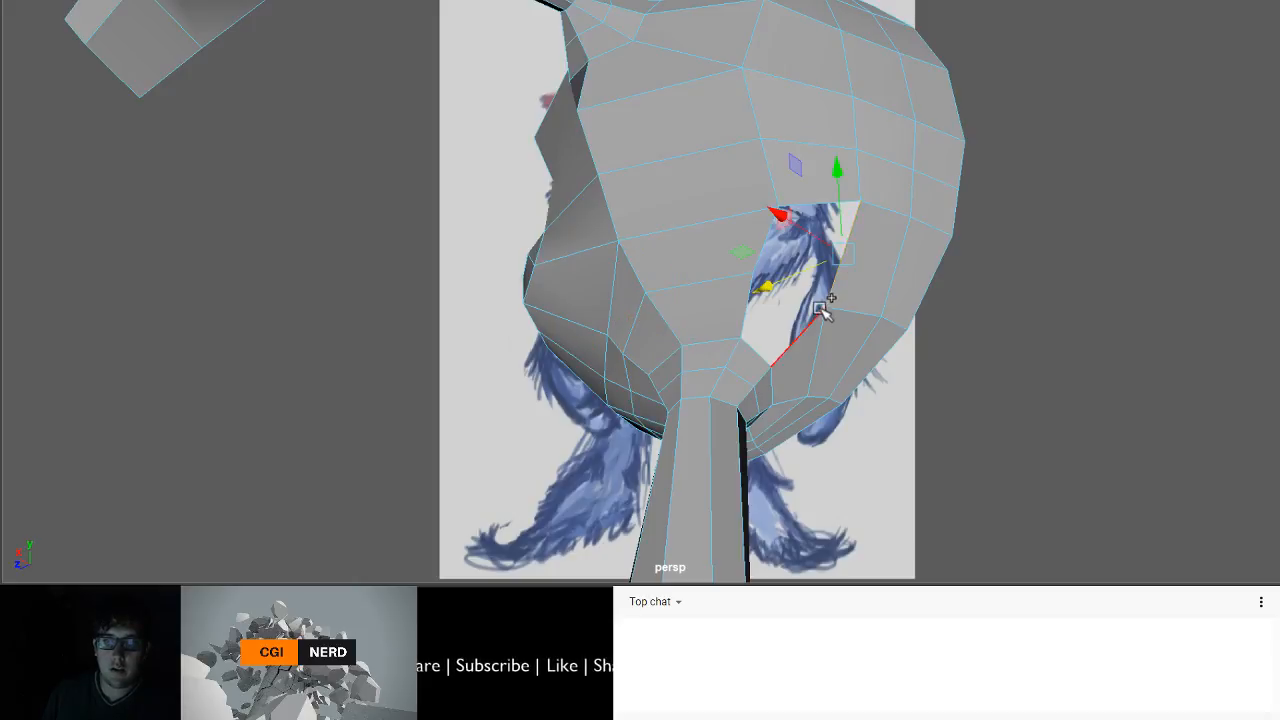
pyautogui.keyDown('shift'); pyautogui.click(787, 318); pyautogui.keyUp('shift')
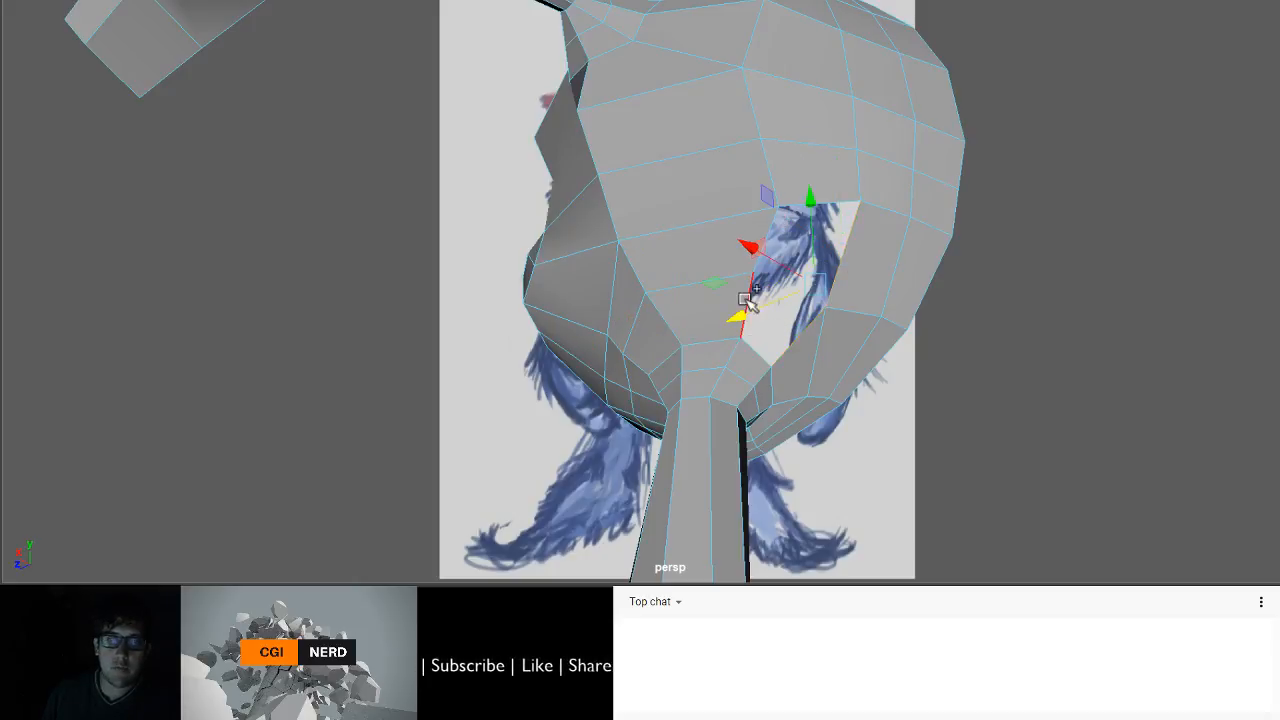
pyautogui.keyDown('shift'); pyautogui.click(746, 290); pyautogui.keyUp('shift')
pyautogui.keyDown('shift'); pyautogui.click(758, 245); pyautogui.keyUp('shift')
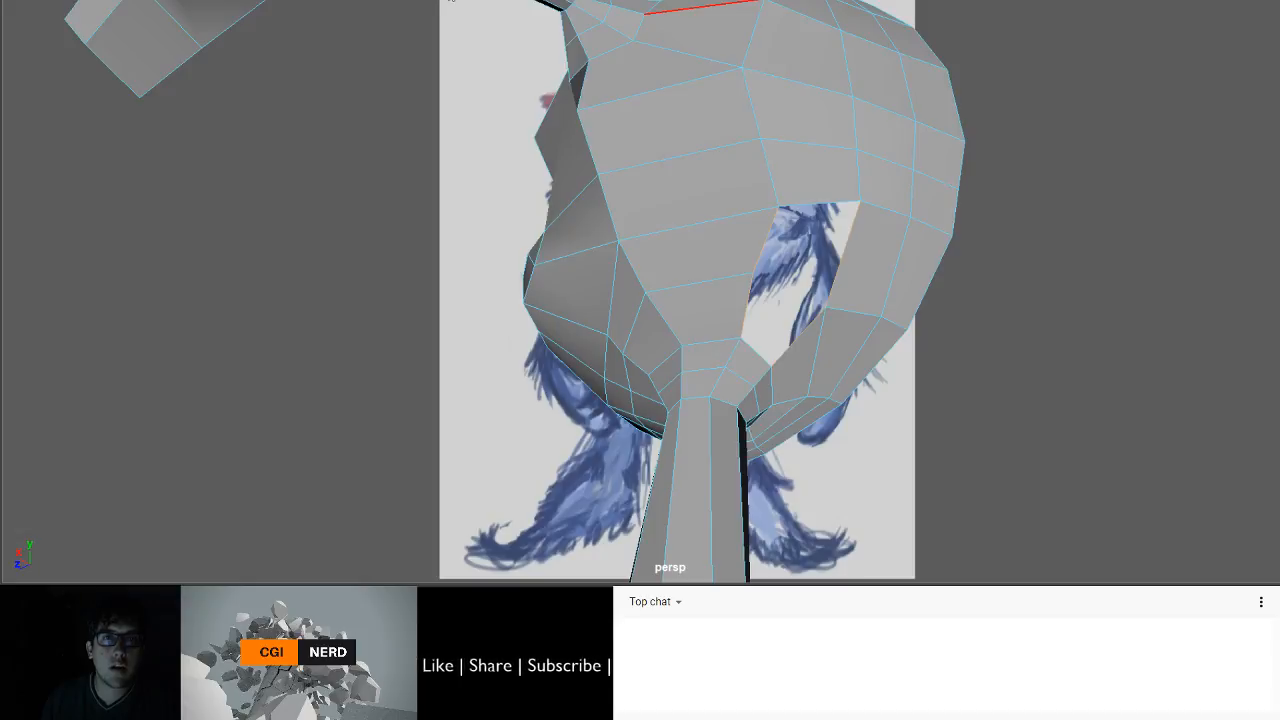
pyautogui.click(452, 9)
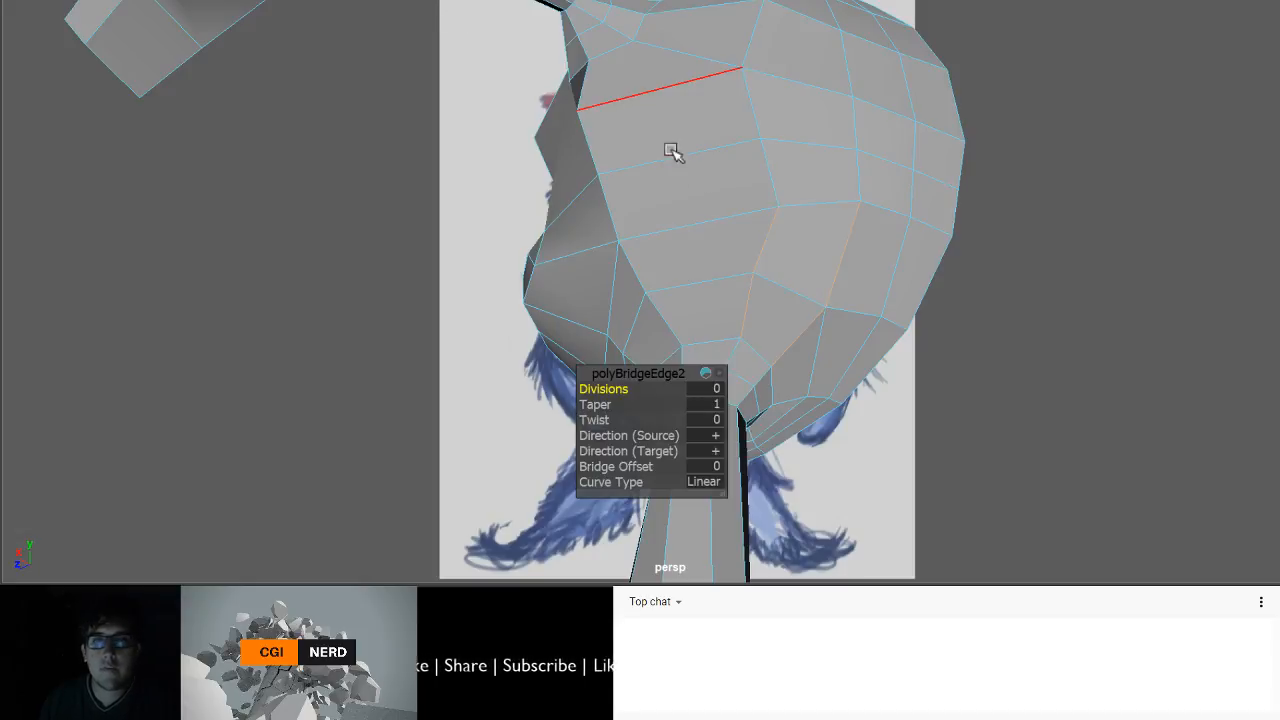
# - Preview the closed body in smooth mode and inspect it from the side and front, returning to the low-poly display
pyautogui.keyDown('alt'); pyautogui.moveTo(674, 154); pyautogui.dragTo(826, 228); pyautogui.keyUp('alt')
pyautogui.press('3')
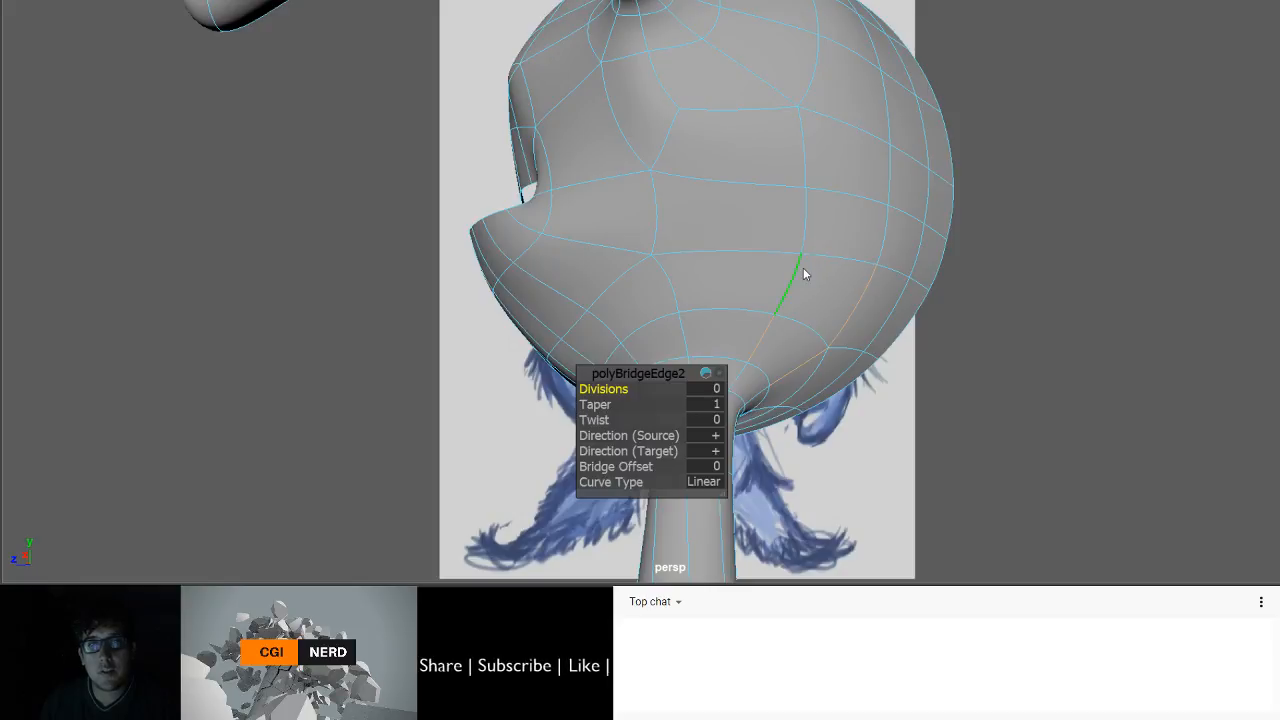
pyautogui.click(864, 3)
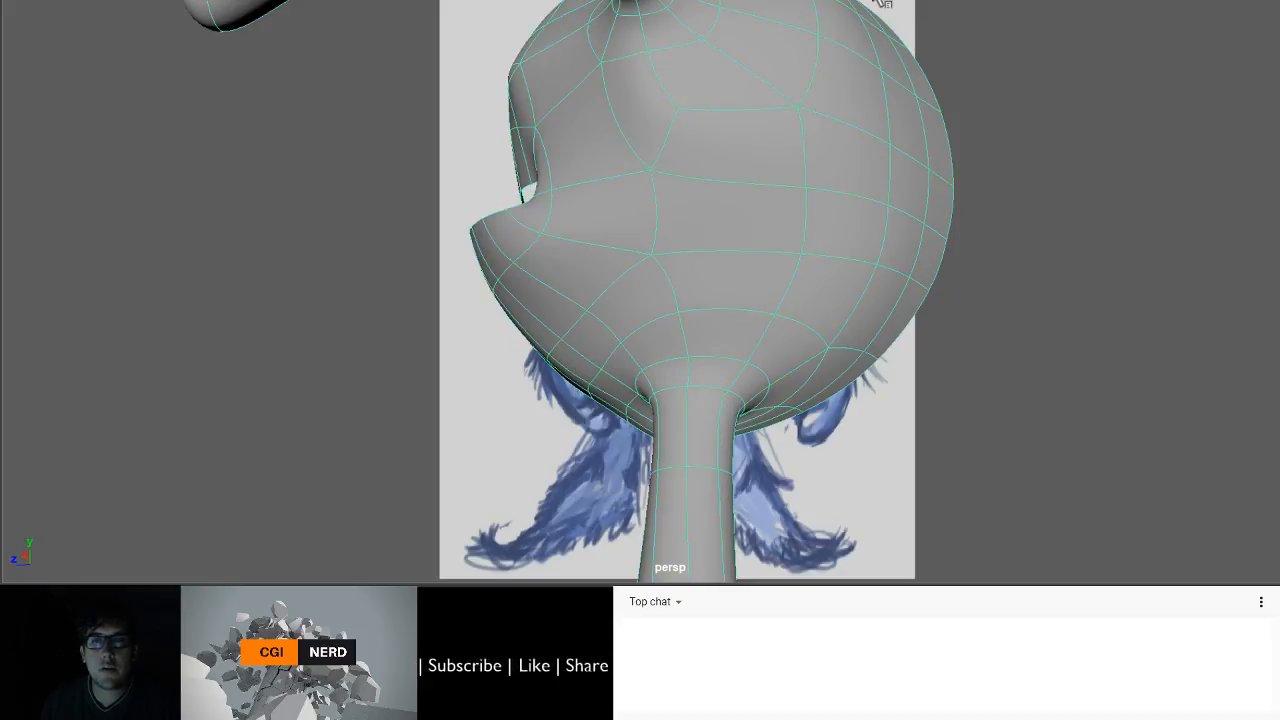
pyautogui.keyDown('alt'); pyautogui.moveTo(880, 4); pyautogui.dragTo(547, 305); pyautogui.keyUp('alt')
pyautogui.keyDown('alt'); pyautogui.moveTo(720, 245); pyautogui.dragTo(686, 253); pyautogui.keyUp('alt')
pyautogui.press('1')
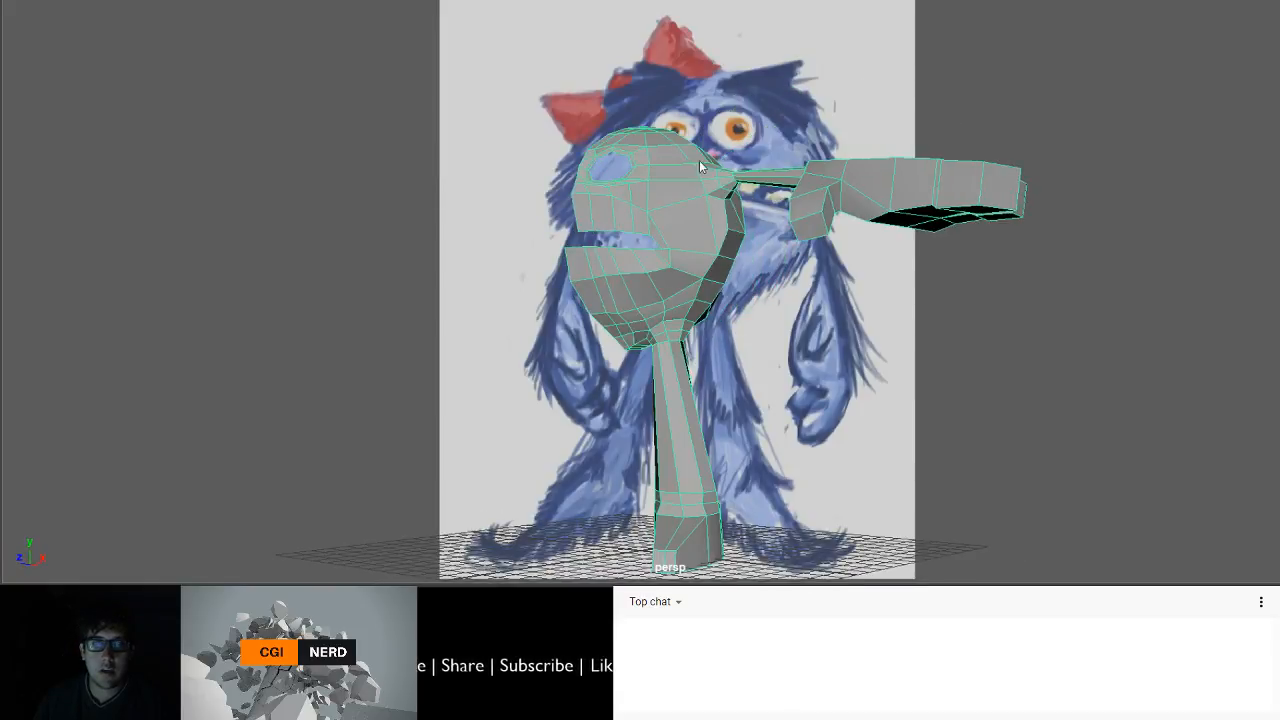
# - Select the face loop running over the side of the head and along the jaw and examine its path around the mouth
pyautogui.click(687, 227)
pyautogui.keyDown('shift'); pyautogui.doubleClick(699, 261); pyautogui.keyUp('shift')
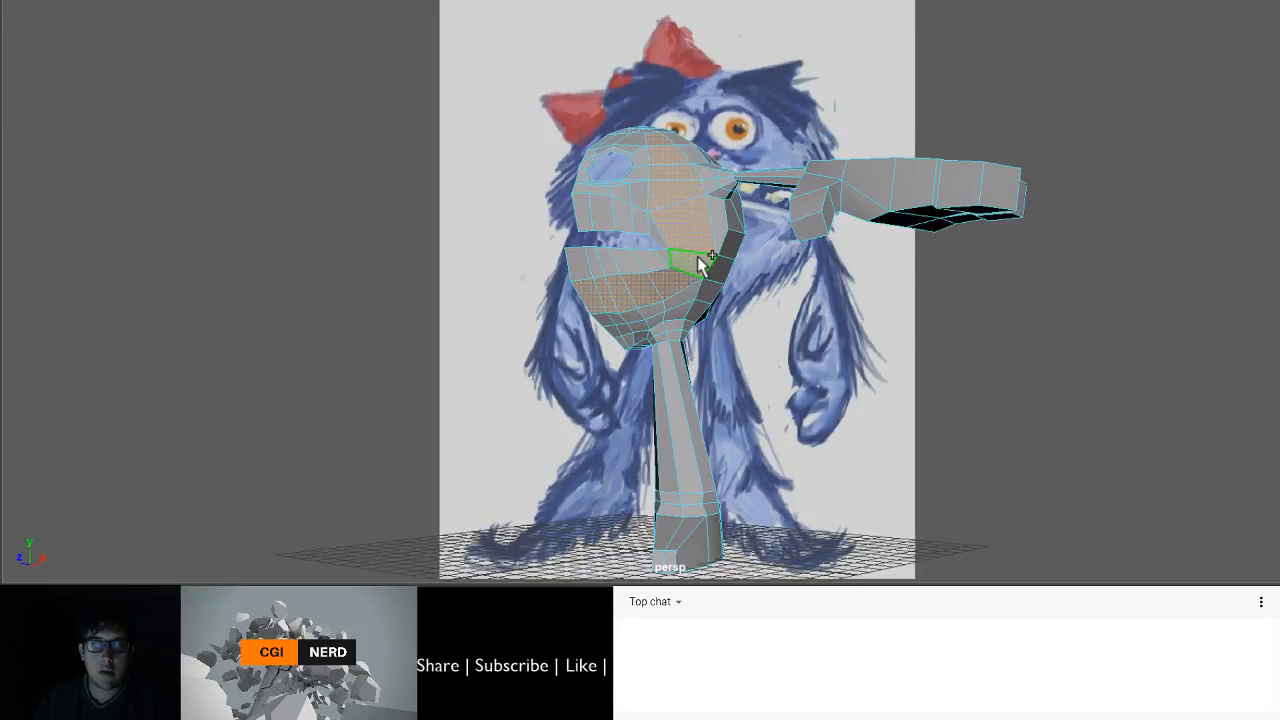
pyautogui.keyDown('alt'); pyautogui.moveTo(678, 313); pyautogui.dragTo(660, 224); pyautogui.keyUp('alt')
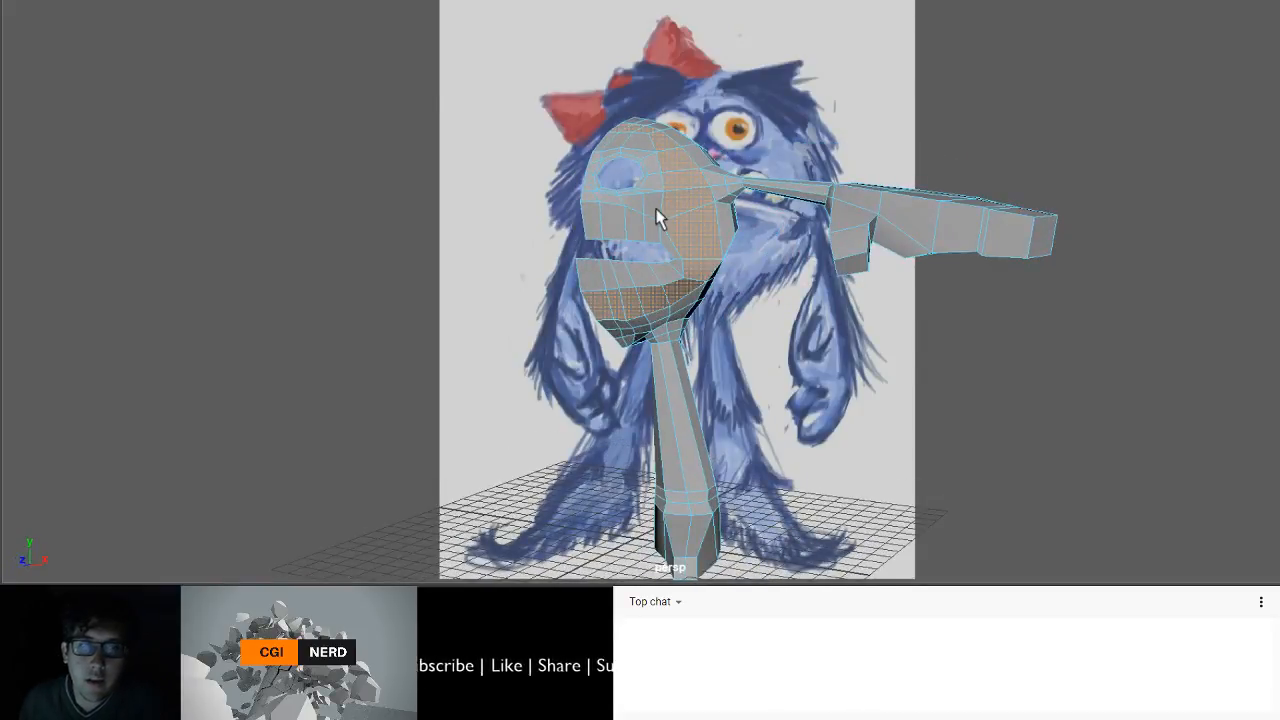
pyautogui.scroll(5, 660, 220)
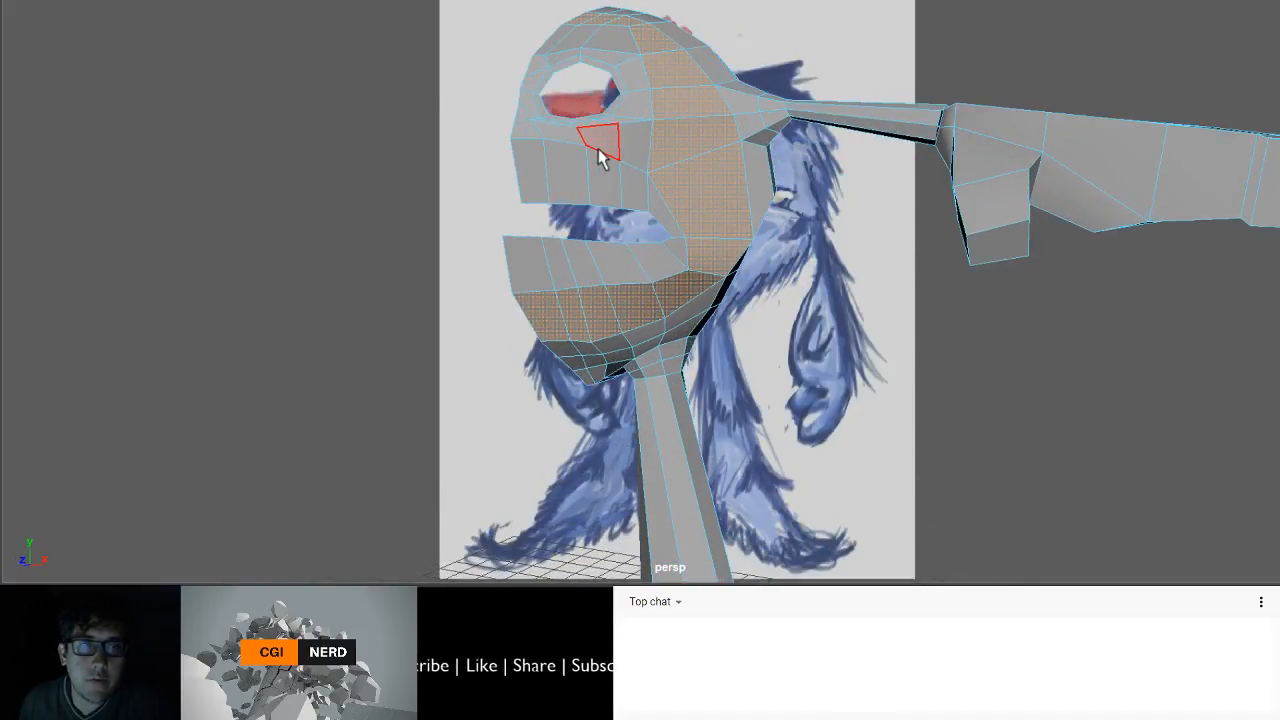
# - Select the row of edges above the upper lip up to the cheek and move it down closer to the mouth
pyautogui.press('F9')
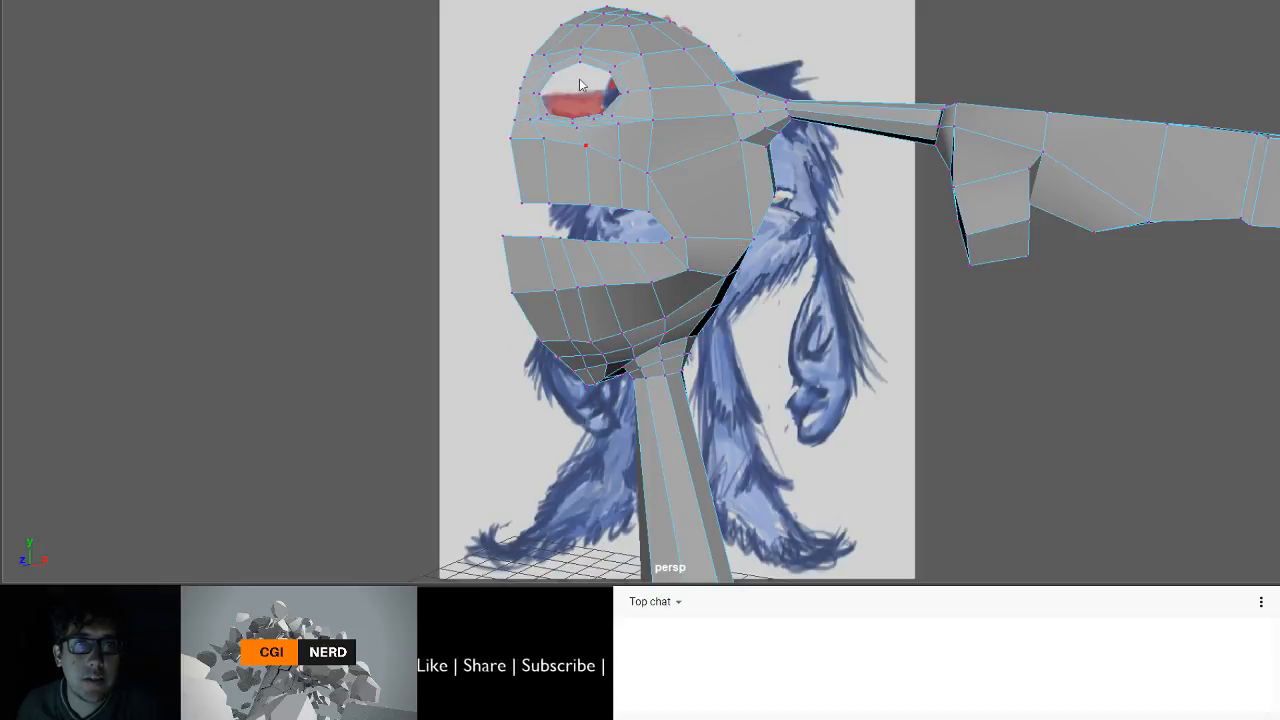
pyautogui.press('F11')
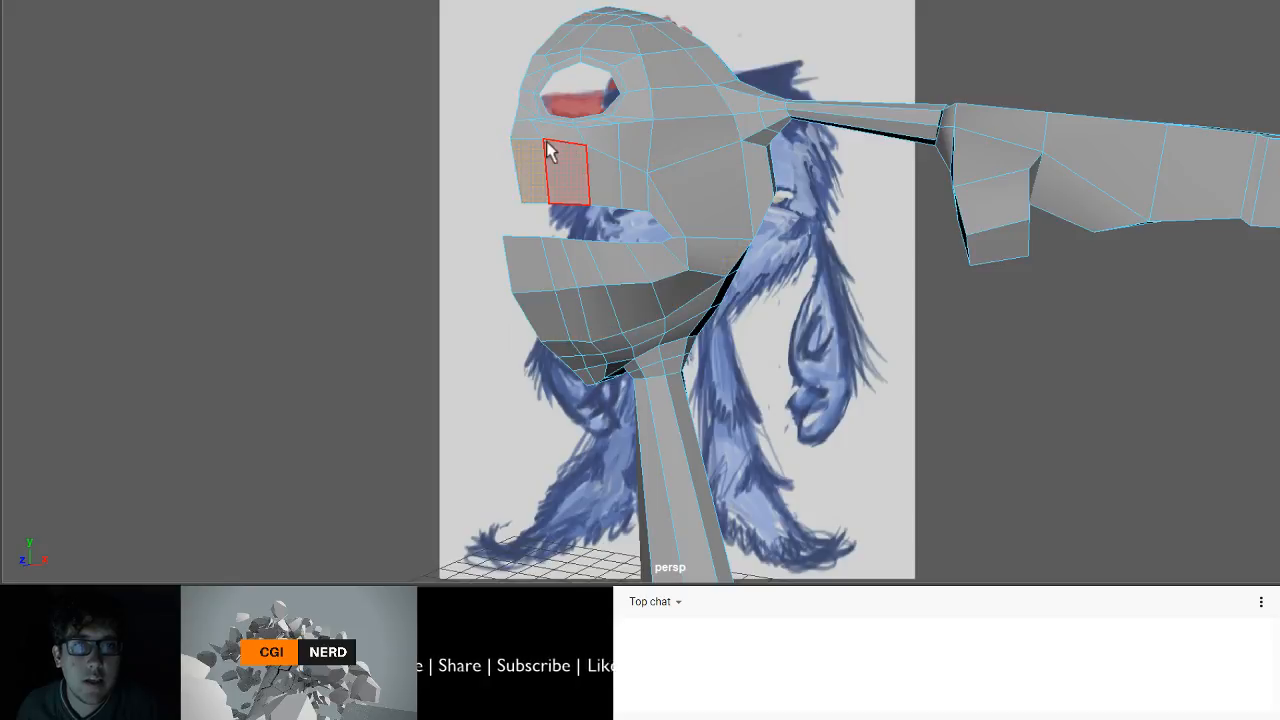
pyautogui.moveTo(533, 166); pyautogui.dragTo(531, 45, button='right')
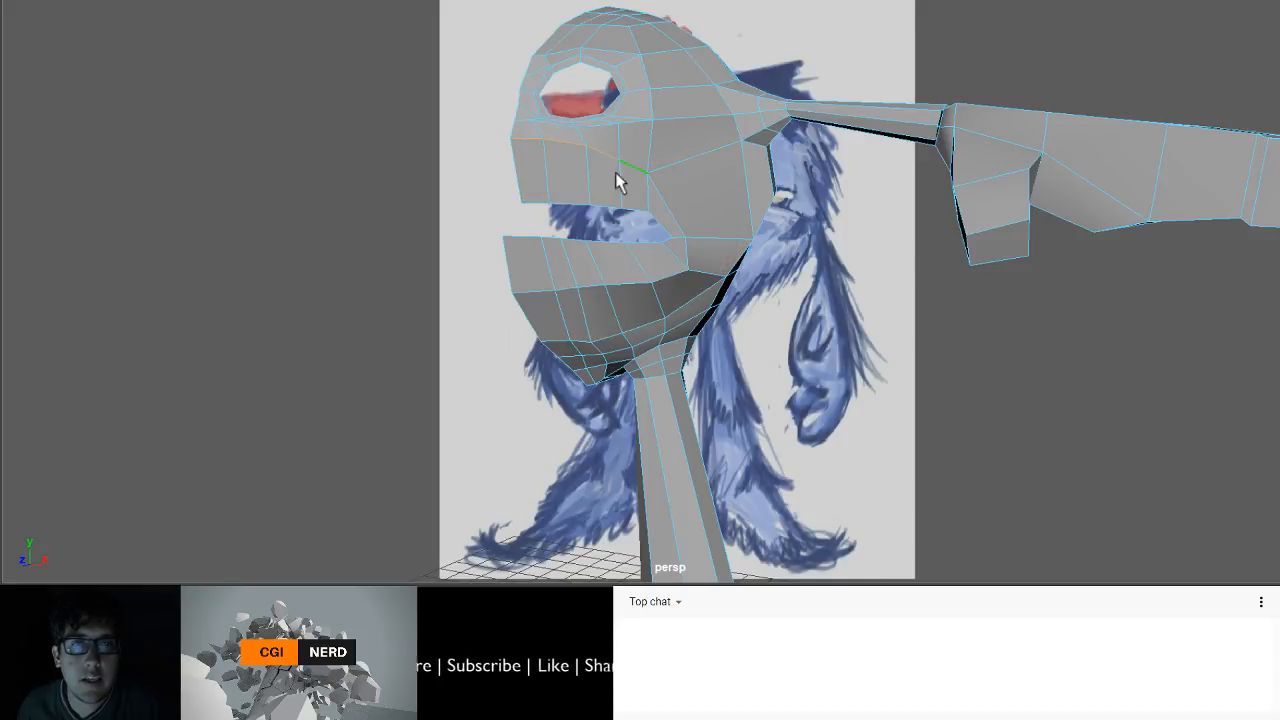
pyautogui.keyDown('alt'); pyautogui.moveTo(617, 183); pyautogui.dragTo(487, 187); pyautogui.keyUp('alt')
pyautogui.press('w')
pyautogui.moveTo(547, 75); pyautogui.dragTo(666, 129)
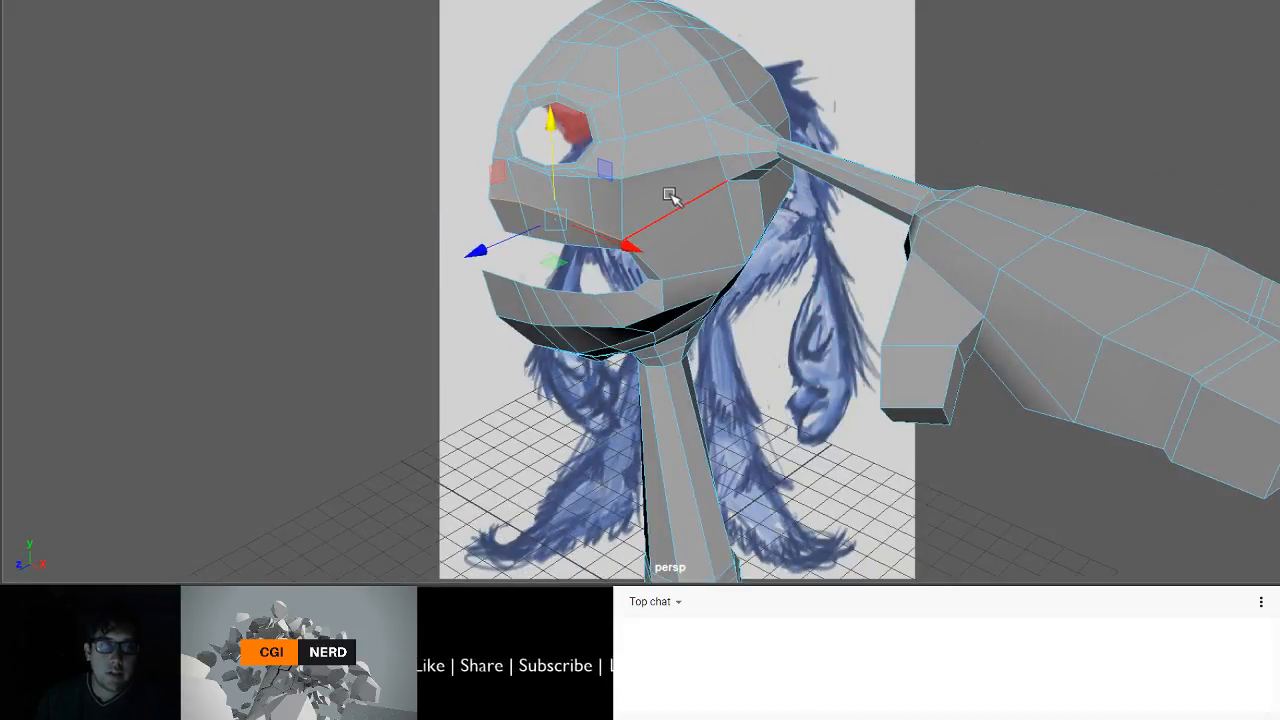
# - Delete the two large cheek faces on either side of the diagonal edge behind the mouth corner
pyautogui.moveTo(680, 218)
pyautogui.keyDown('alt'); pyautogui.mouseDown()
pyautogui.moveTo(674, 177)
pyautogui.moveTo(691, 209)
pyautogui.mouseUp(); pyautogui.keyUp('alt')
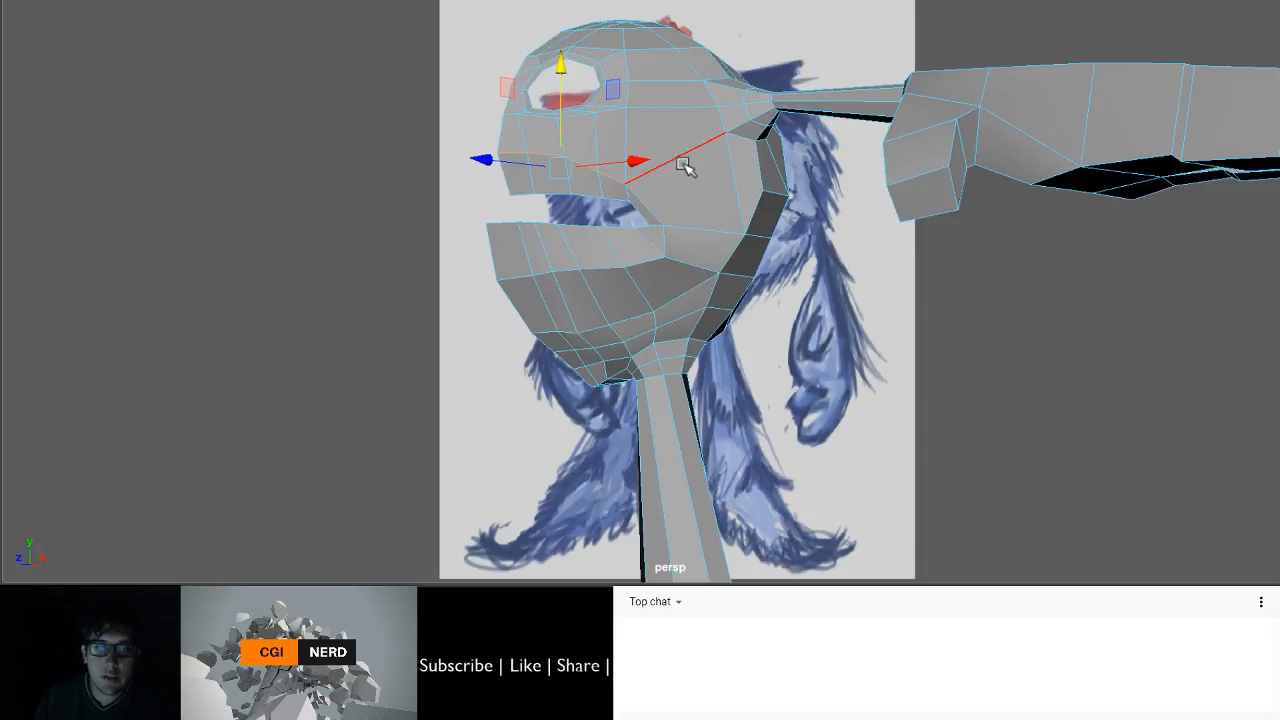
pyautogui.moveTo(702, 195); pyautogui.dragTo(702, 198, button='right')
pyautogui.click(699, 187)
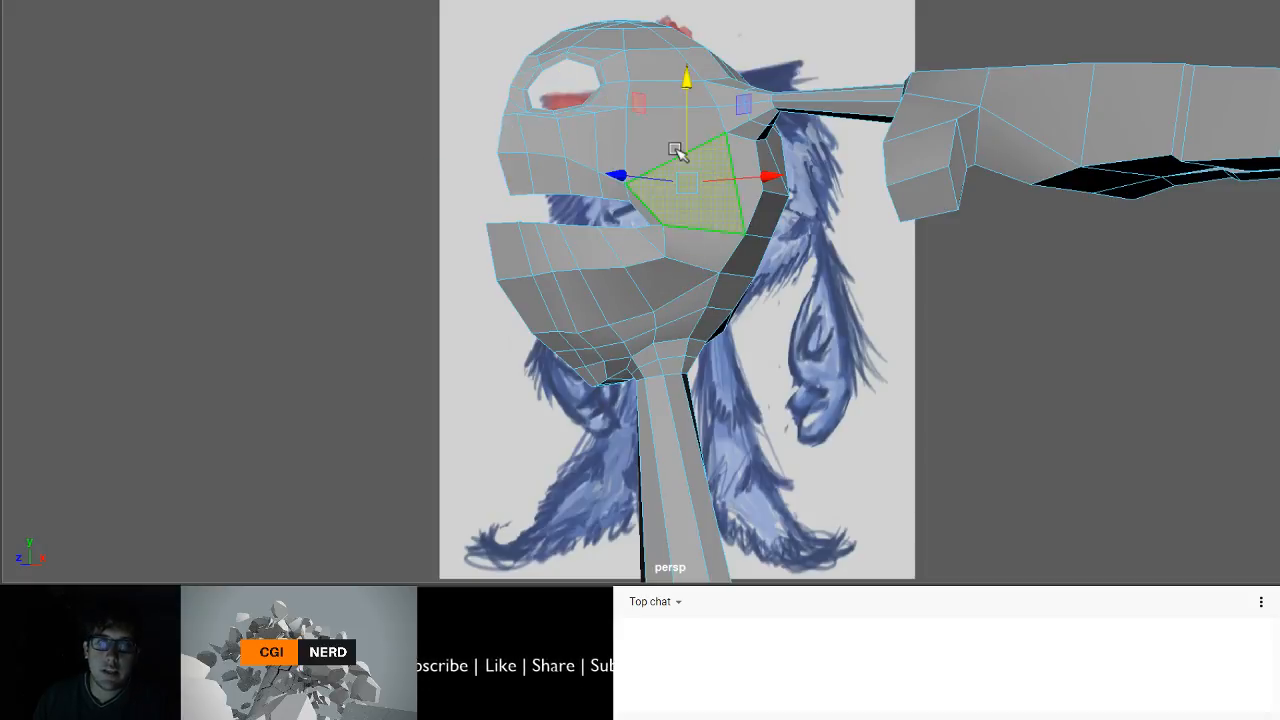
pyautogui.keyDown('shift'); pyautogui.click(673, 140); pyautogui.keyUp('shift')
pyautogui.press('Delete')
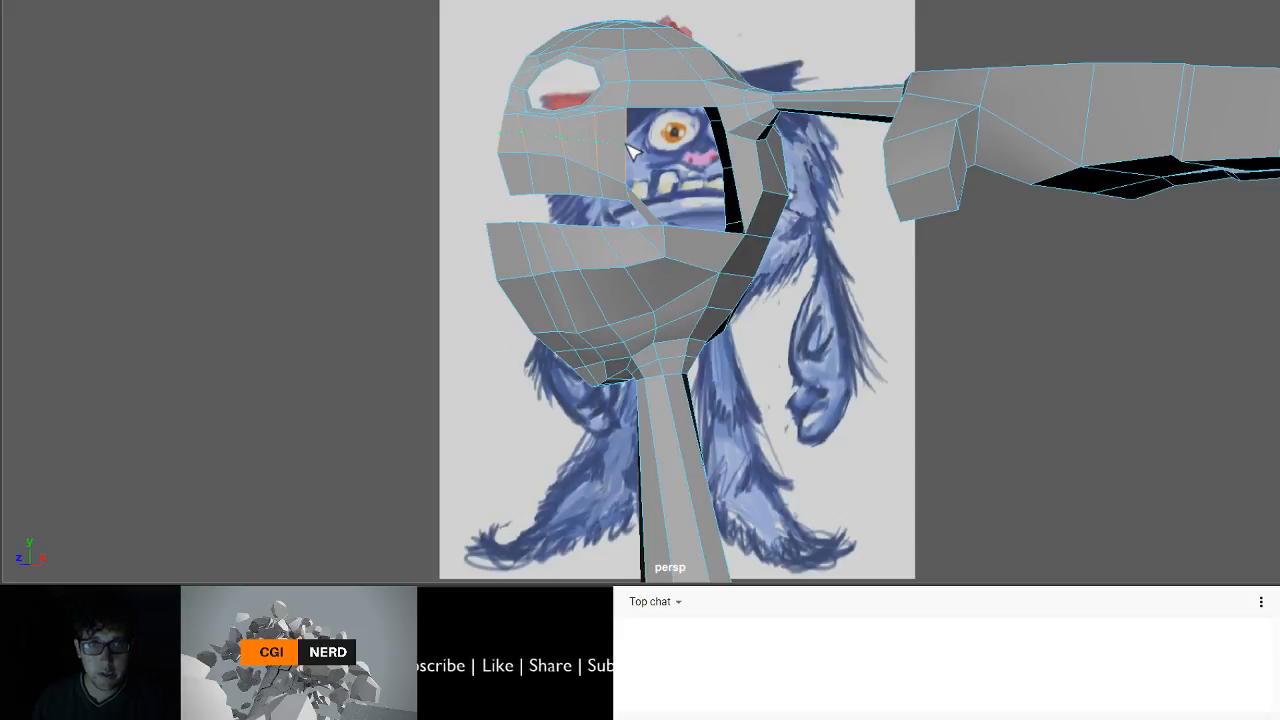
# - Insert an edge loop across the faces between the eye and the upper lip and adjust its position
pyautogui.keyDown('alt'); pyautogui.moveTo(636, 150); pyautogui.dragTo(585, 176); pyautogui.keyUp('alt')
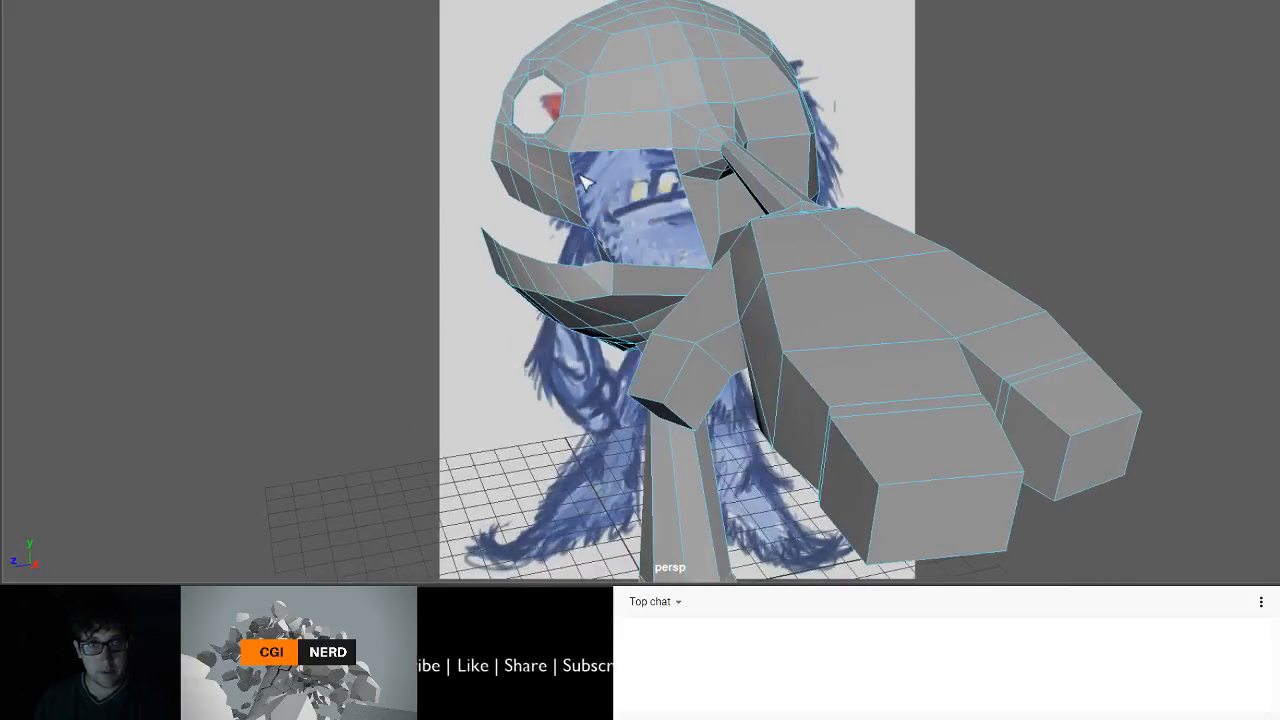
pyautogui.press('w')
pyautogui.moveTo(483, 167); pyautogui.dragTo(571, 149)
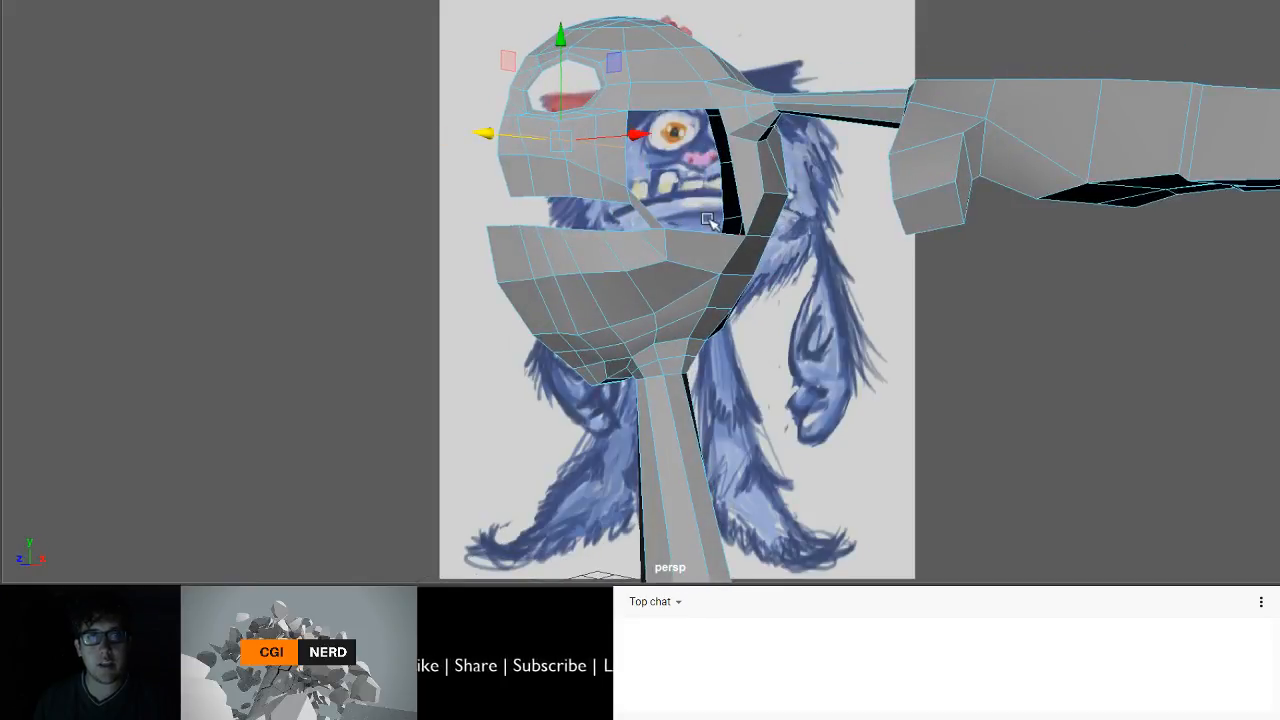
# - Insert an edge loop along the side of the lower jaw and shift it down
pyautogui.keyDown('alt'); pyautogui.moveTo(712, 224); pyautogui.dragTo(651, 286); pyautogui.keyUp('alt')
pyautogui.press('q')
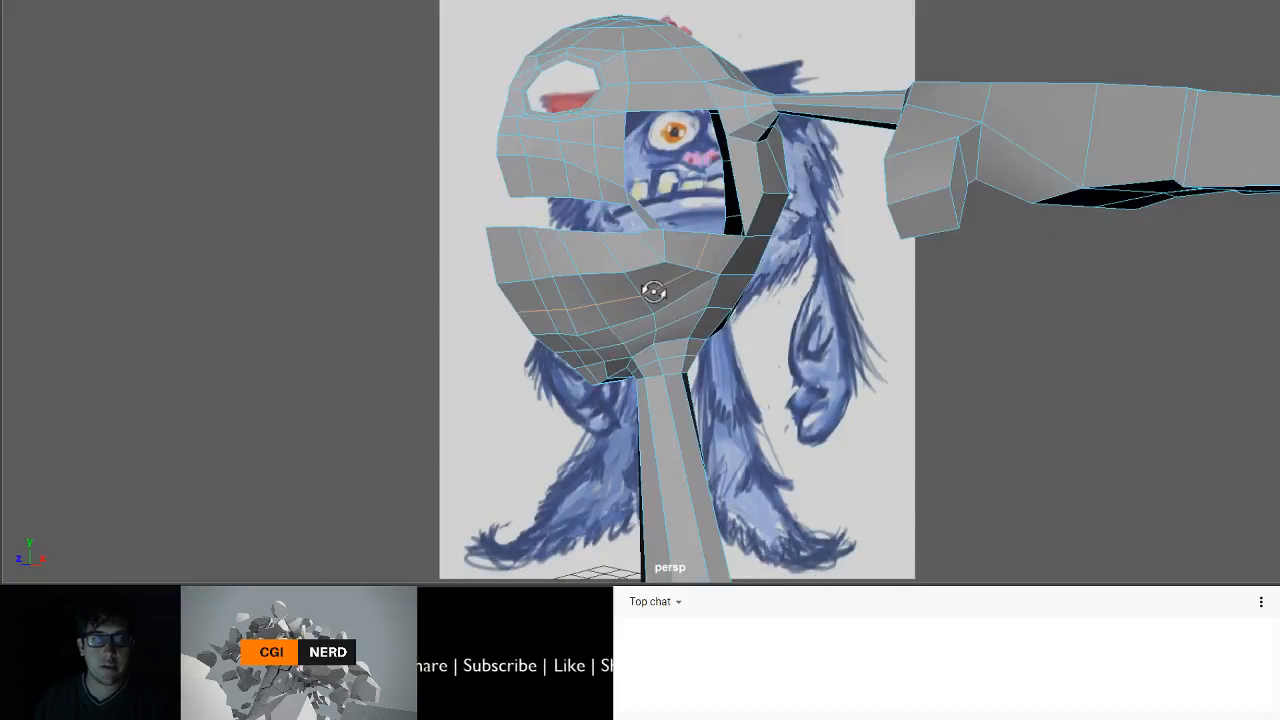
pyautogui.press('w')
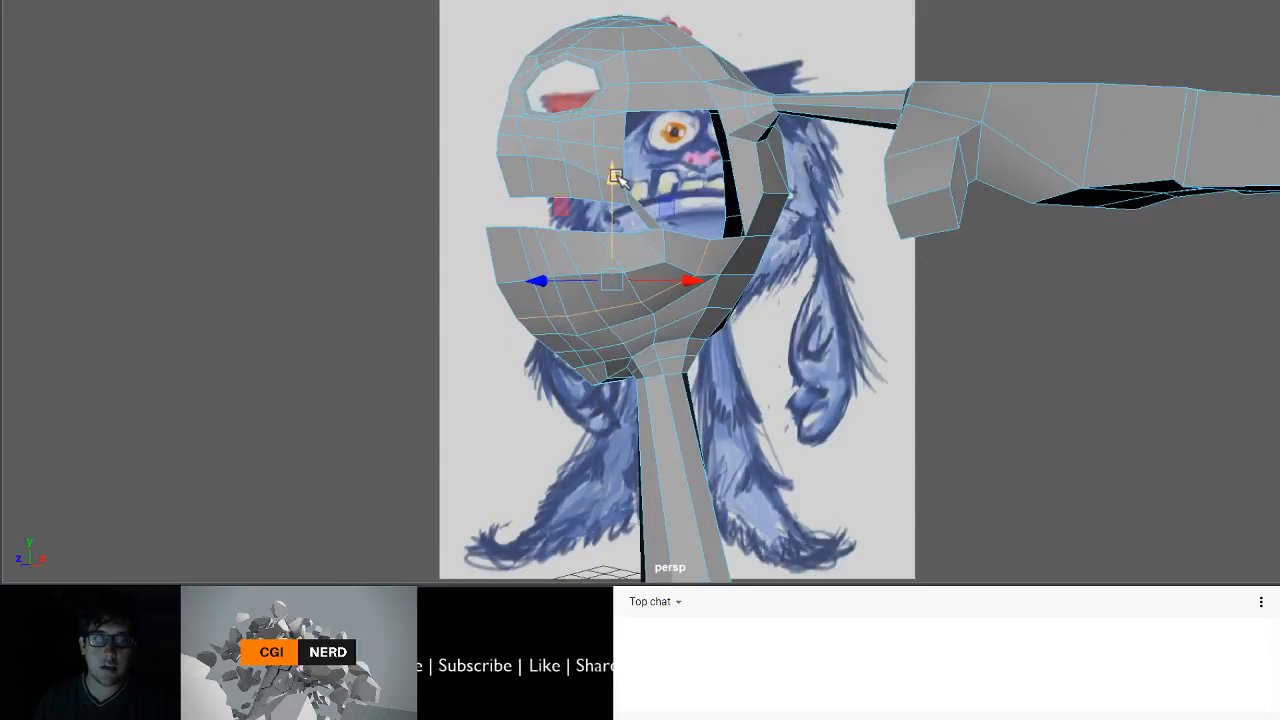
pyautogui.keyDown('alt'); pyautogui.moveTo(614, 173); pyautogui.dragTo(630, 192); pyautogui.keyUp('alt')
# - Try repositioning the short edge at the rear end of the jaw's new loop, below the cheek opening
pyautogui.click(706, 258)
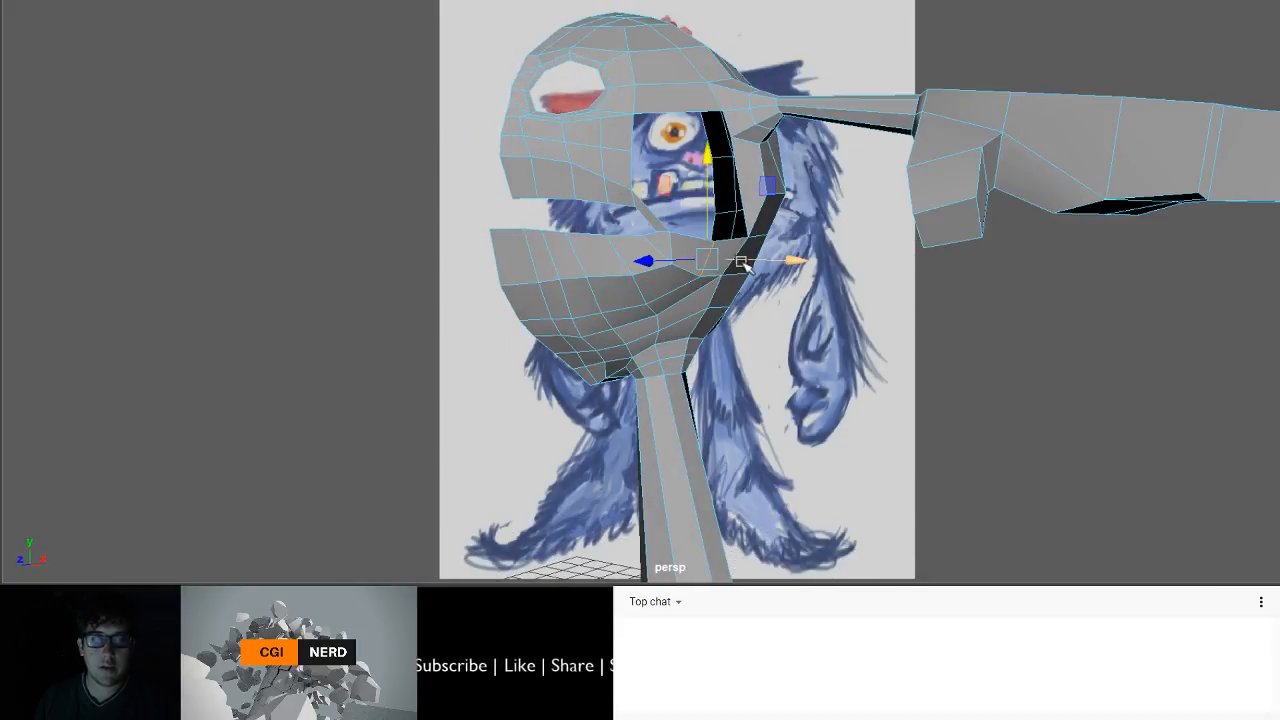
pyautogui.keyDown('alt'); pyautogui.moveTo(697, 258); pyautogui.dragTo(648, 224); pyautogui.keyUp('alt')
pyautogui.moveTo(633, 166)
pyautogui.keyDown('alt'); pyautogui.mouseDown()
pyautogui.moveTo(727, 165)
pyautogui.moveTo(695, 195)
pyautogui.moveTo(737, 206)
pyautogui.moveTo(700, 140)
pyautogui.moveTo(670, 165)
pyautogui.moveTo(695, 180)
pyautogui.moveTo(726, 174)
pyautogui.moveTo(647, 150)
pyautogui.mouseUp(); pyautogui.keyUp('alt')
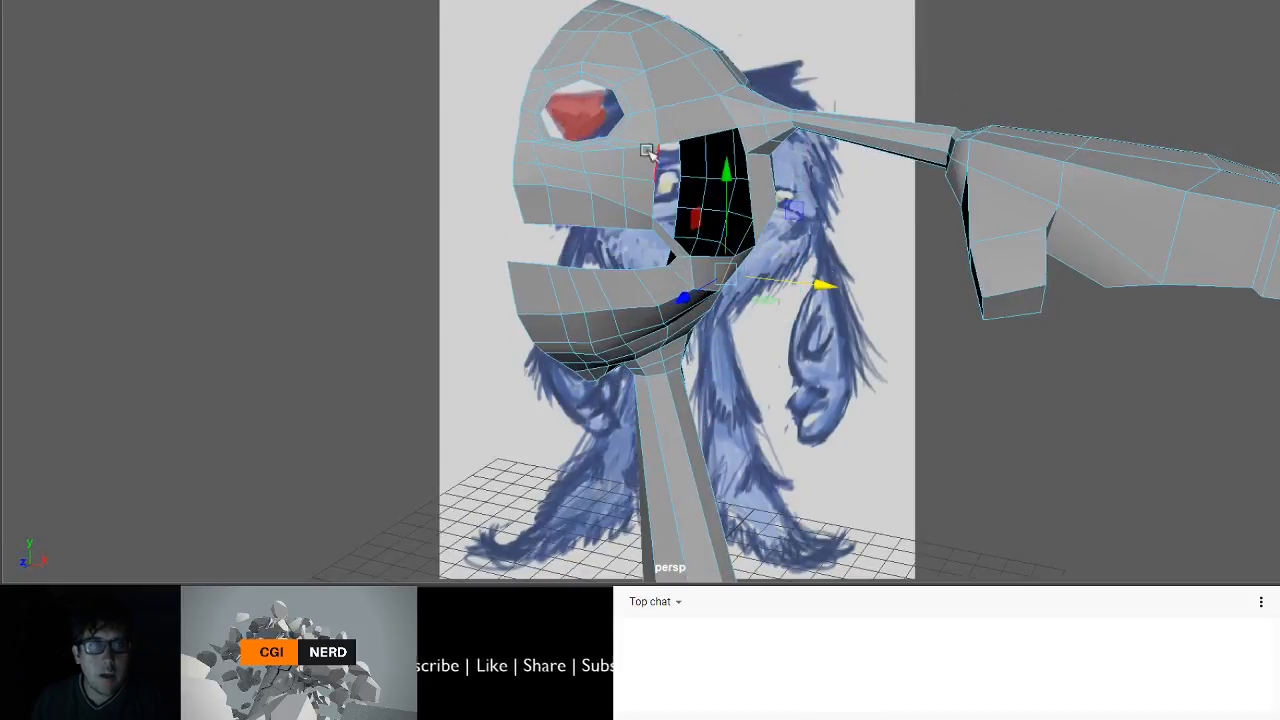
pyautogui.keyDown('alt'); pyautogui.moveTo(693, 192); pyautogui.dragTo(650, 143); pyautogui.keyUp('alt')
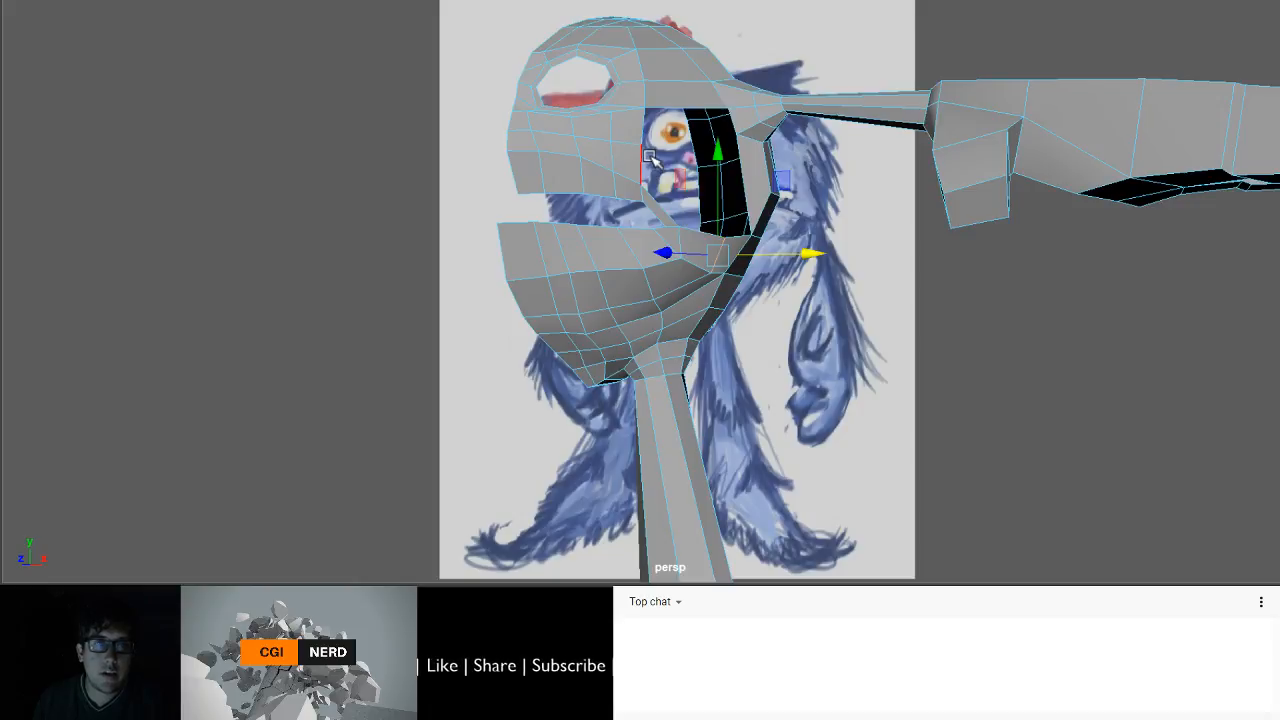
pyautogui.keyDown('alt'); pyautogui.moveTo(648, 157); pyautogui.dragTo(642, 226); pyautogui.keyUp('alt')
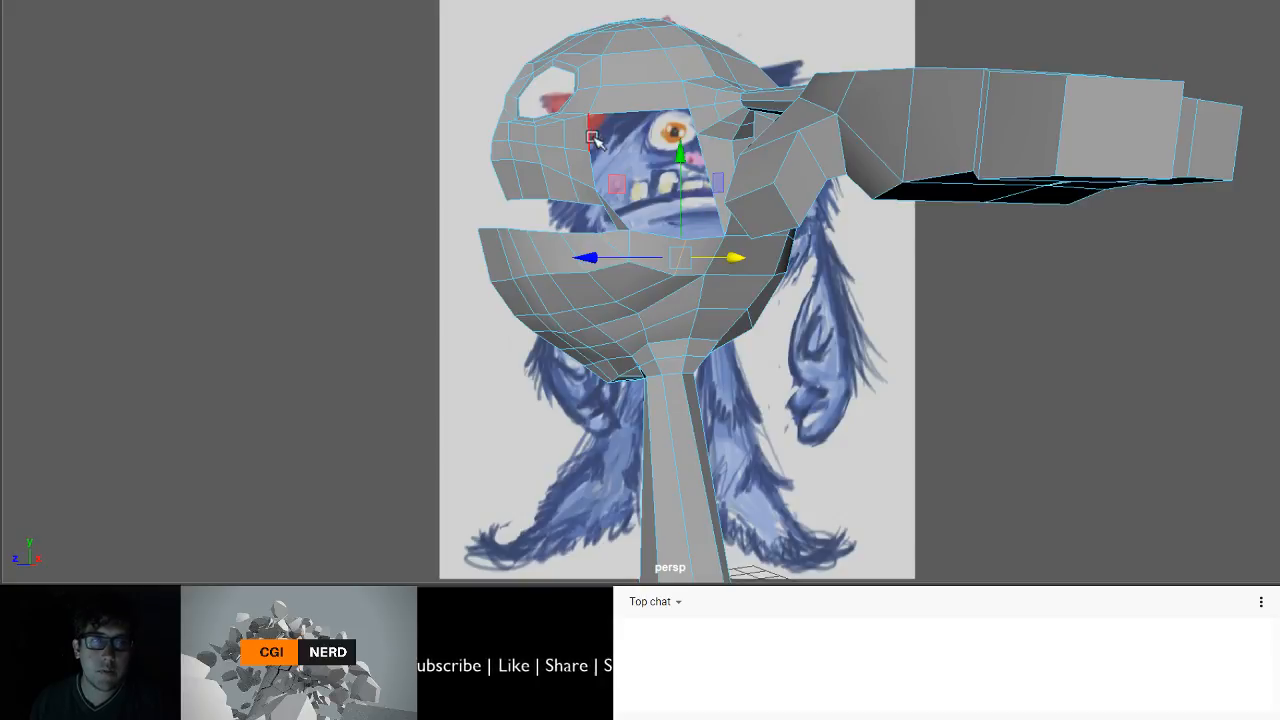
# - Undo the last edge adjustments and move the lower jaw's new edge loop down
pyautogui.hotkey('ctrl', 'z')
pyautogui.hotkey('ctrl', 'z')
pyautogui.hotkey('ctrl', 'z')
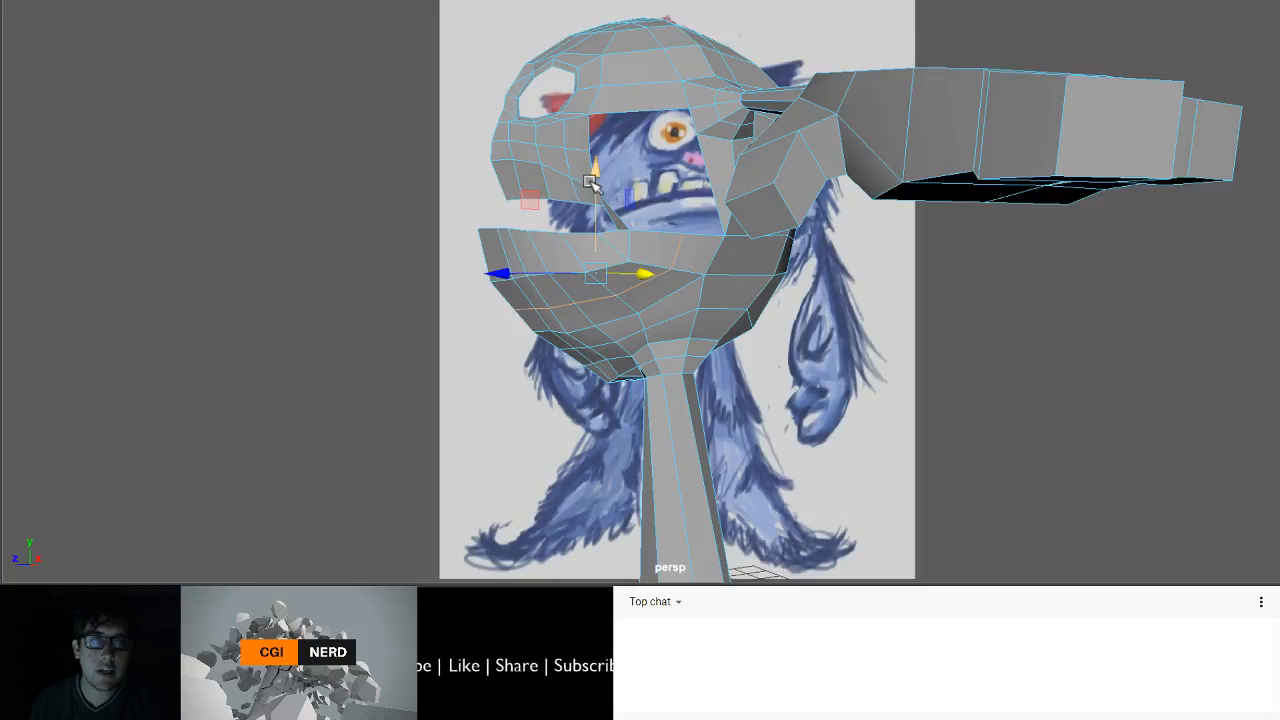
pyautogui.moveTo(591, 183); pyautogui.dragTo(592, 196)
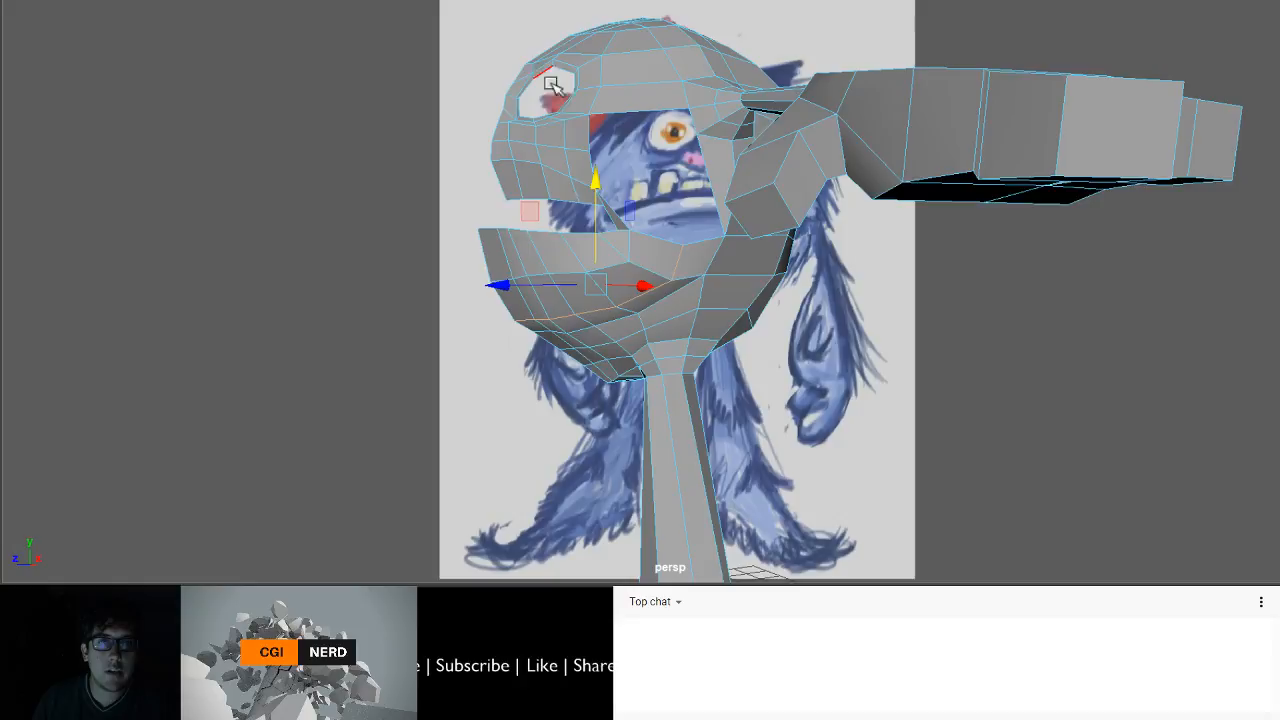
# - Remove the extra edge loop between the eye and the upper lip
pyautogui.click(577, 148)
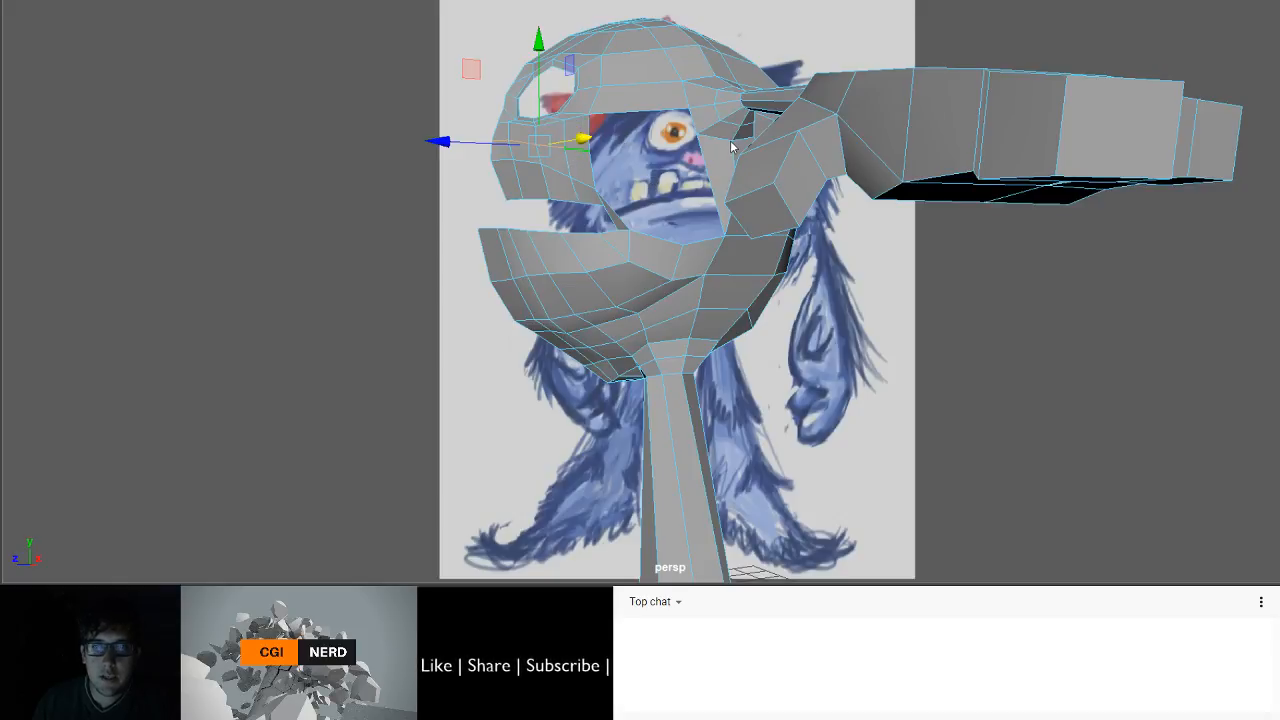
pyautogui.press('q')
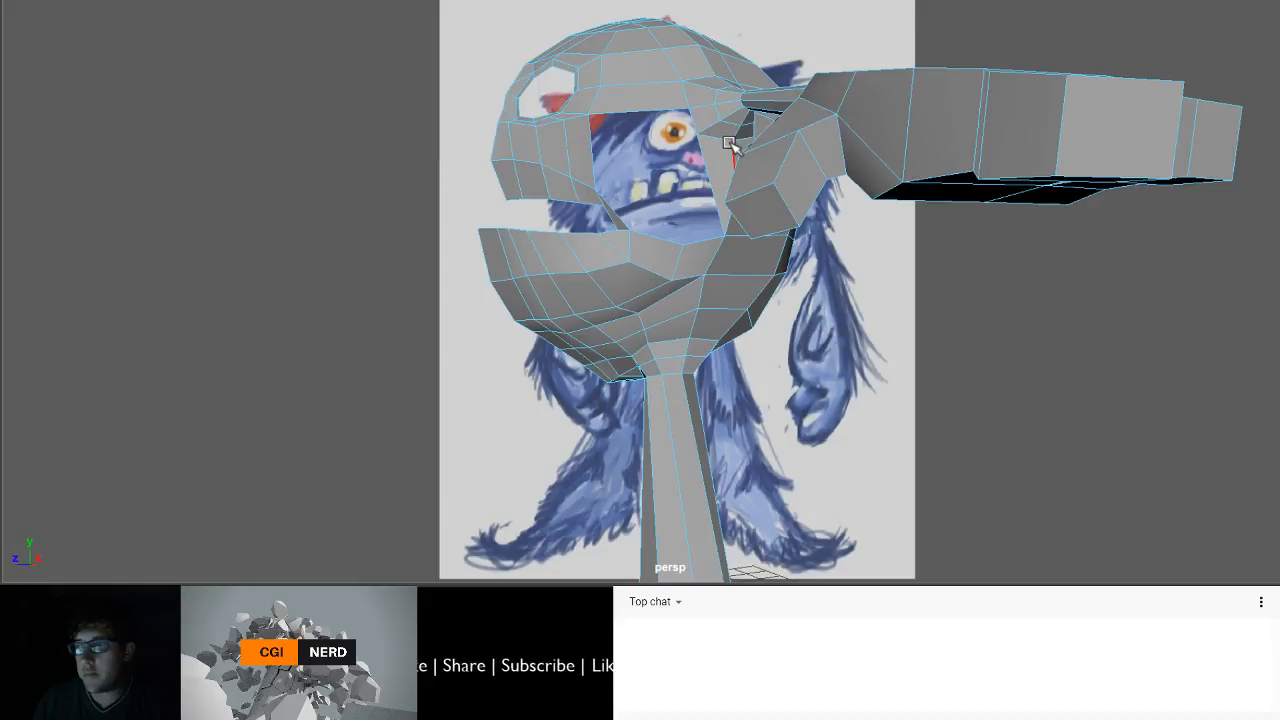
# - Append a polygon from the cheek opening's front border edge to the jaw's upper edge behind the mouth corner
pyautogui.click(568, 28)
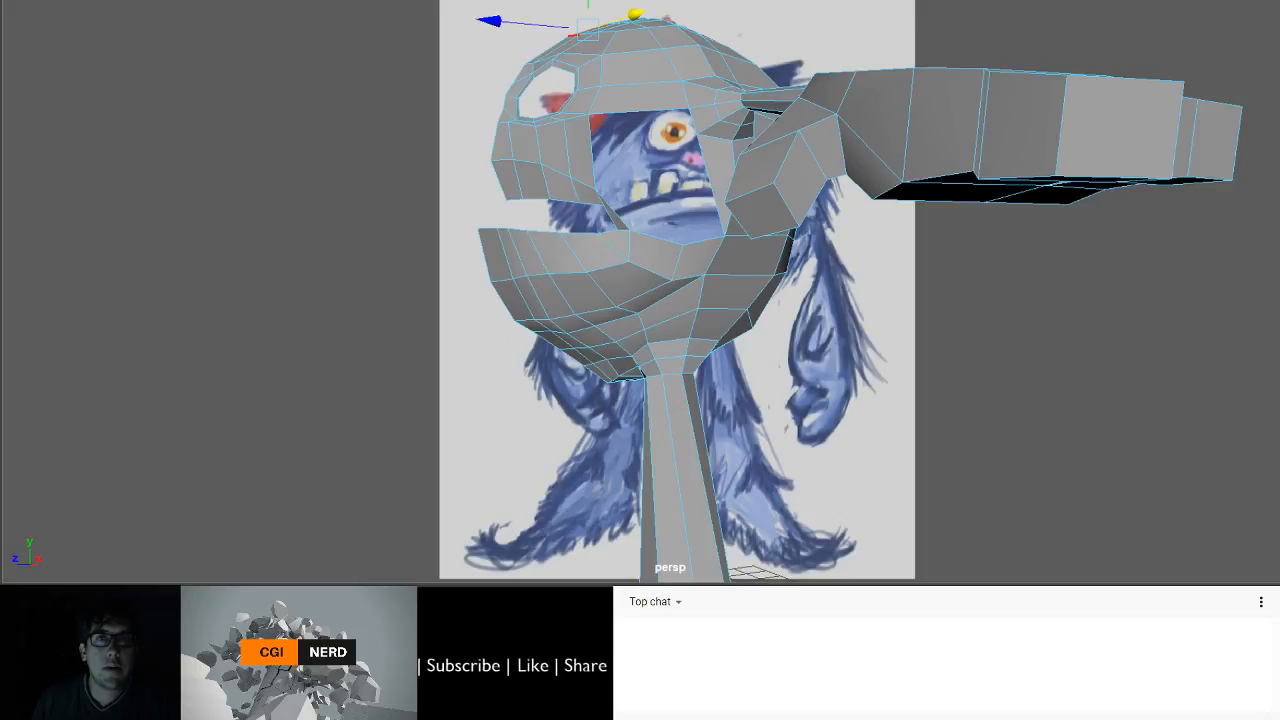
pyautogui.click(533, 1)
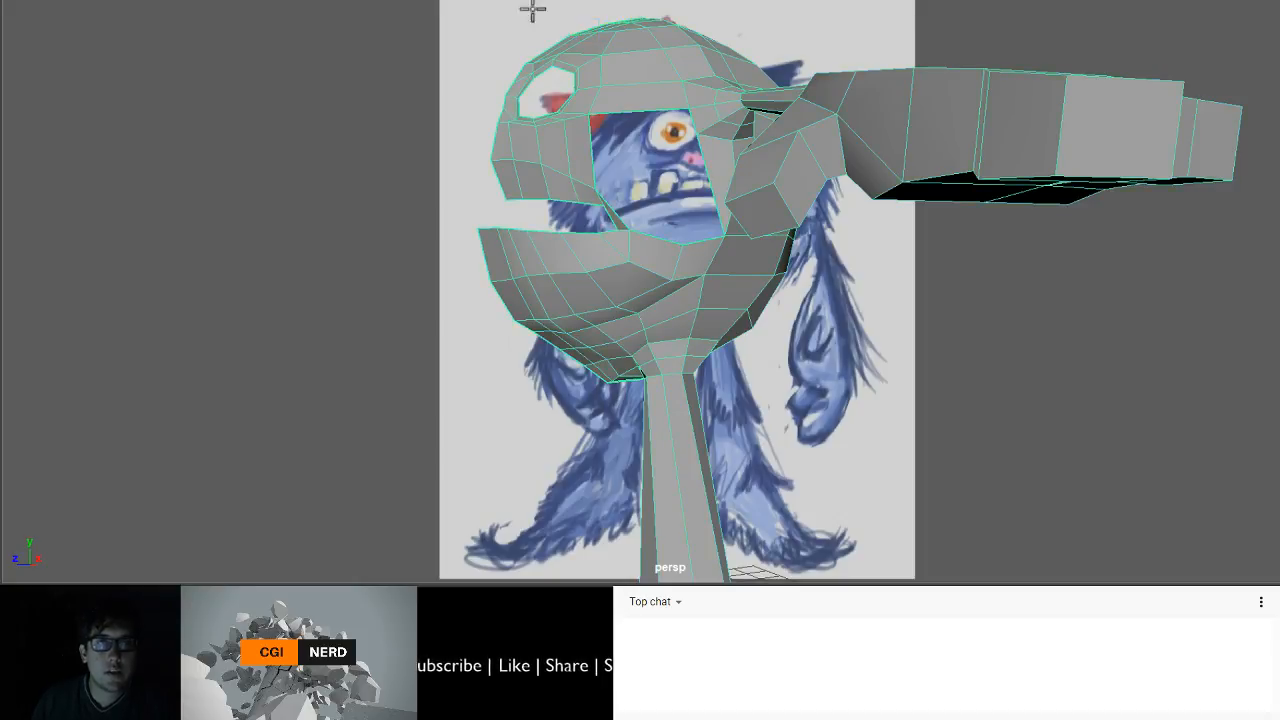
pyautogui.click(595, 153)
pyautogui.click(590, 148)
pyautogui.click(590, 148)
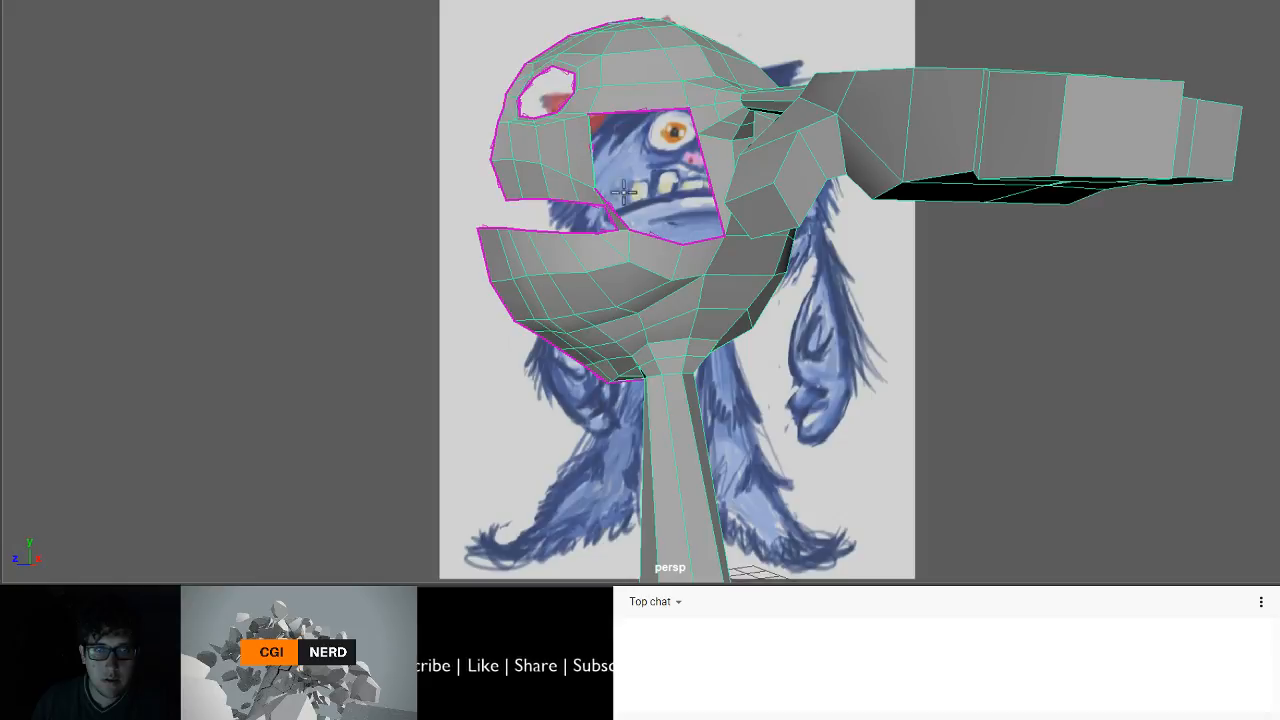
pyautogui.click(649, 232)
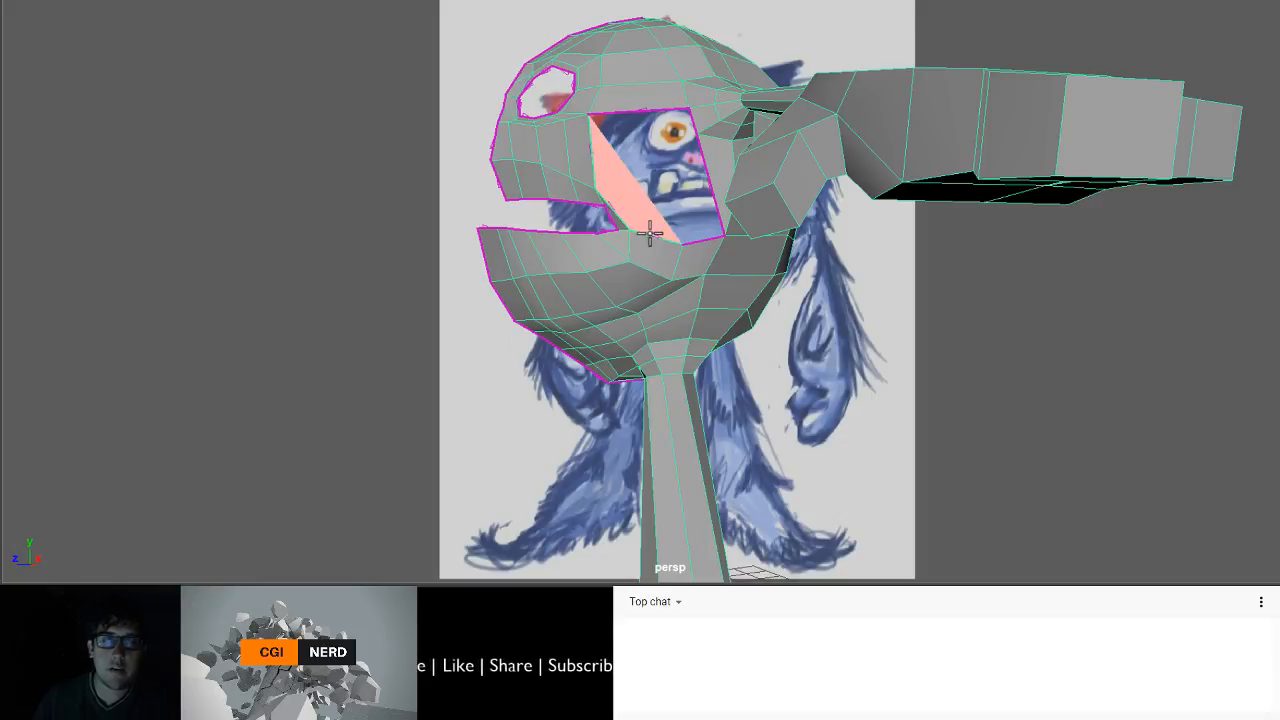
pyautogui.press('Return')
pyautogui.keyDown('alt'); pyautogui.moveTo(643, 257); pyautogui.dragTo(512, 148); pyautogui.keyUp('alt')
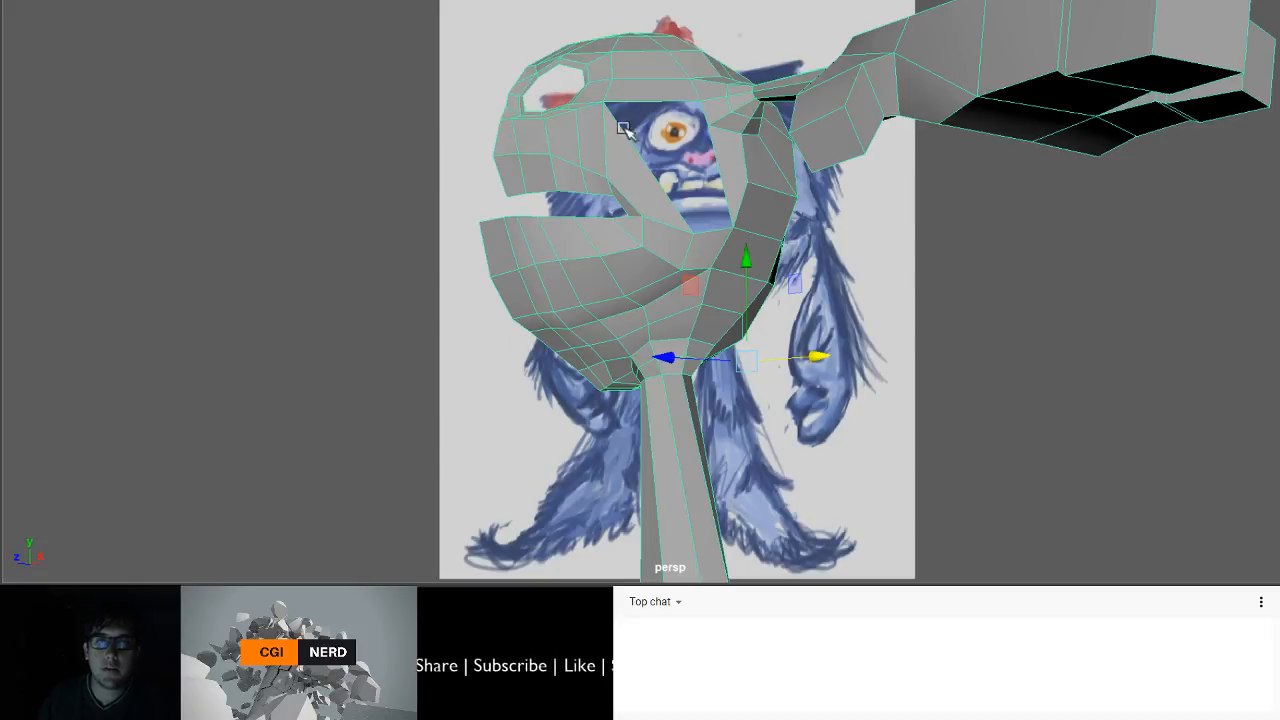
# - Try filling the remaining cheek opening with a single appended polygon, then undo it
pyautogui.keyDown('alt'); pyautogui.moveTo(718, 216); pyautogui.dragTo(706, 230); pyautogui.keyUp('alt')
pyautogui.press('g')
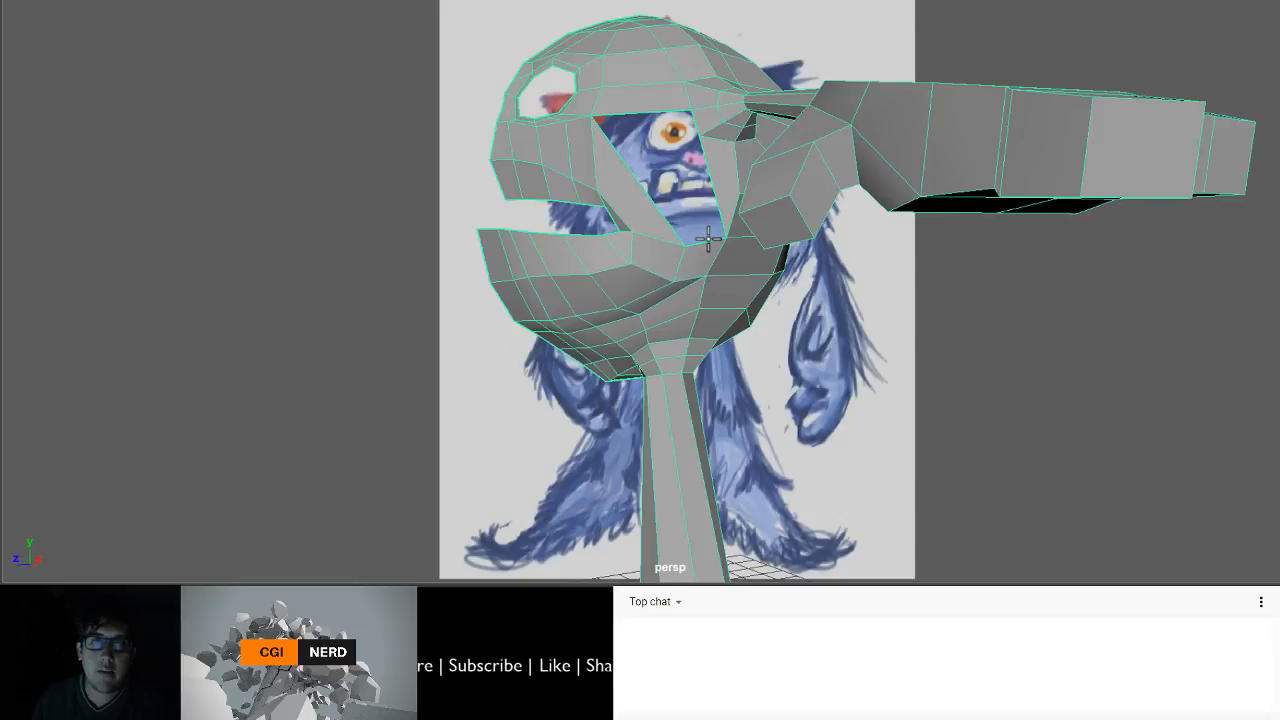
pyautogui.click(656, 108)
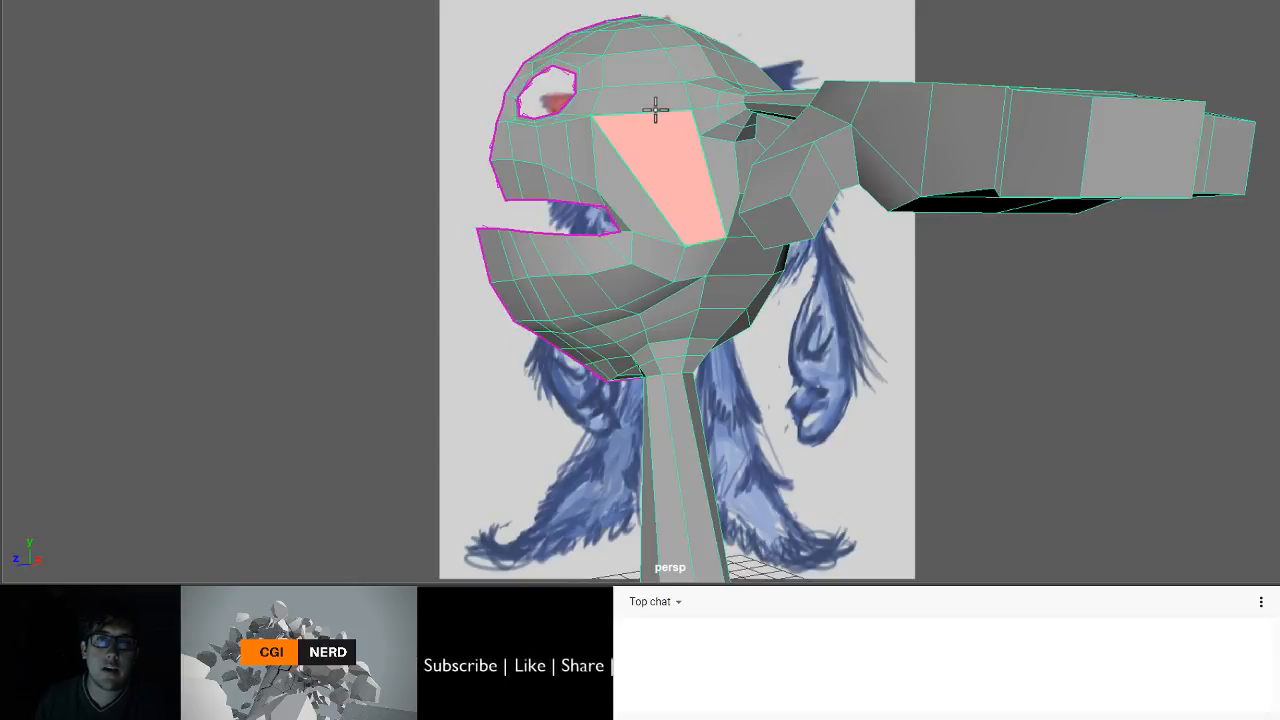
pyautogui.press('Return')
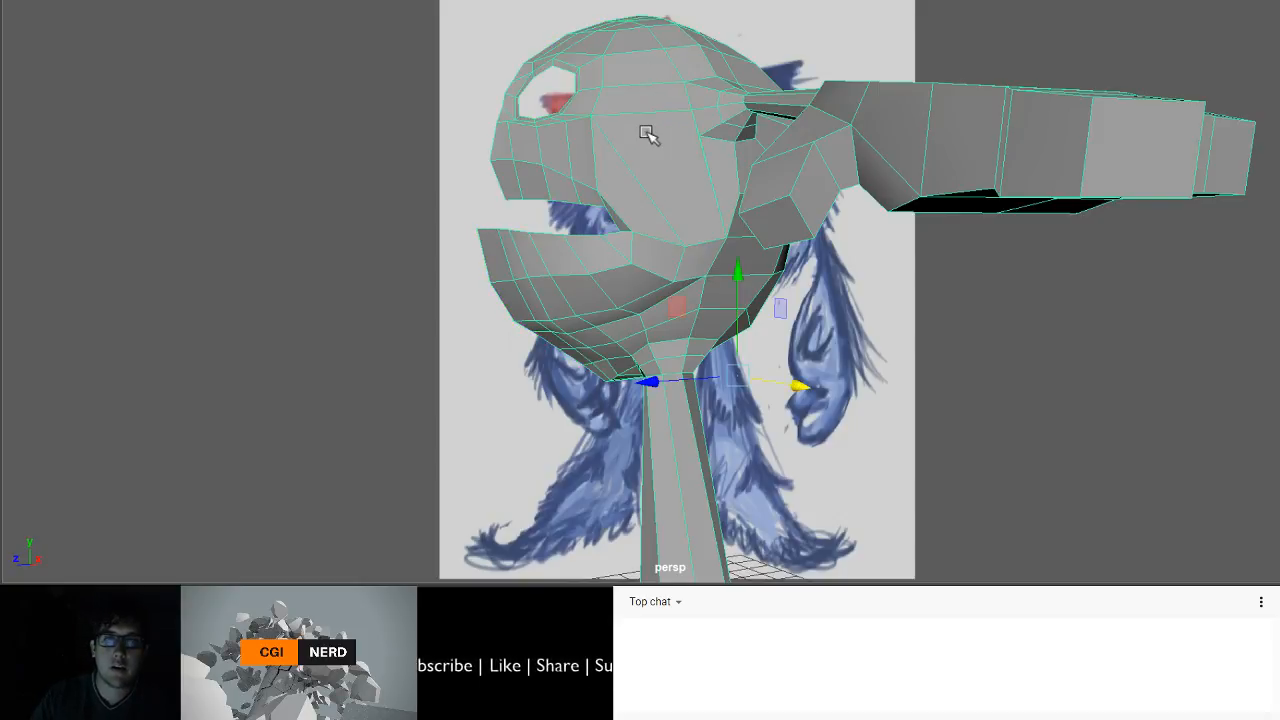
pyautogui.keyDown('alt'); pyautogui.moveTo(686, 140); pyautogui.dragTo(700, 178); pyautogui.keyUp('alt')
pyautogui.scroll(3, 700, 178)
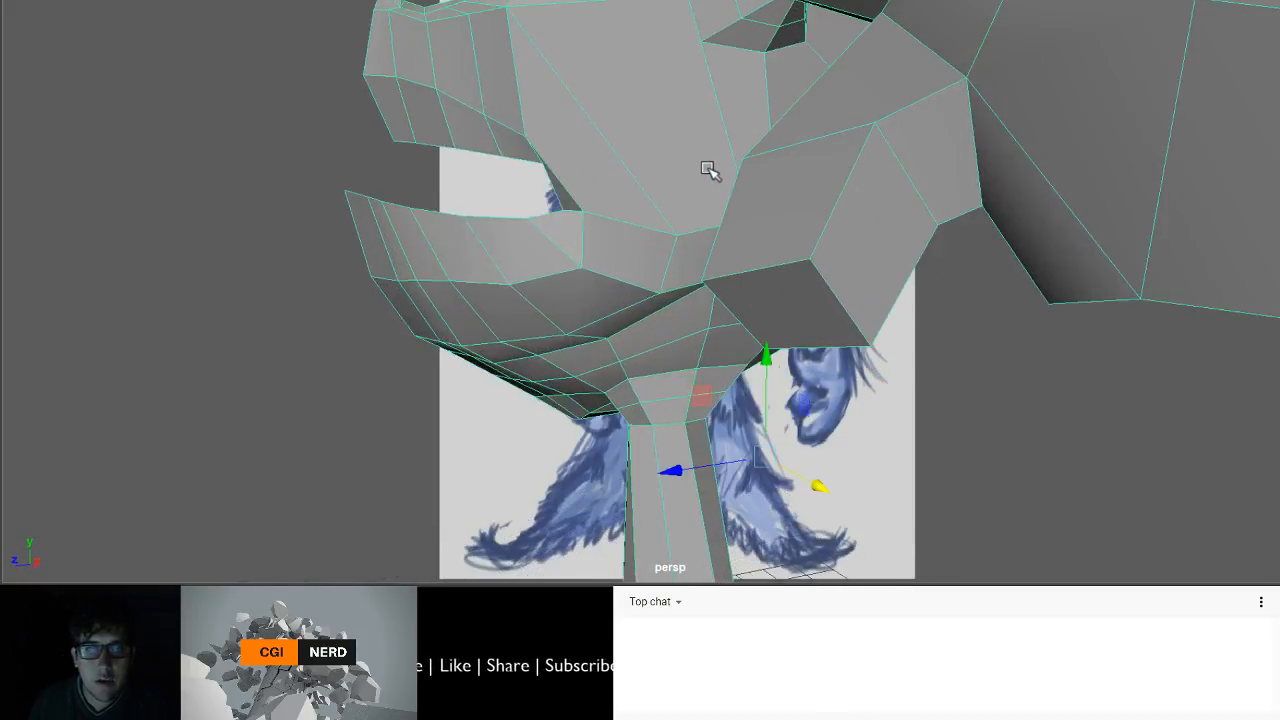
pyautogui.hotkey('ctrl', 'z')
# - Insert an edge across the new diagonal cheek strip near the mouth corner and move it slightly
pyautogui.keyDown('alt'); pyautogui.moveTo(741, 92); pyautogui.dragTo(776, 94); pyautogui.keyUp('alt')
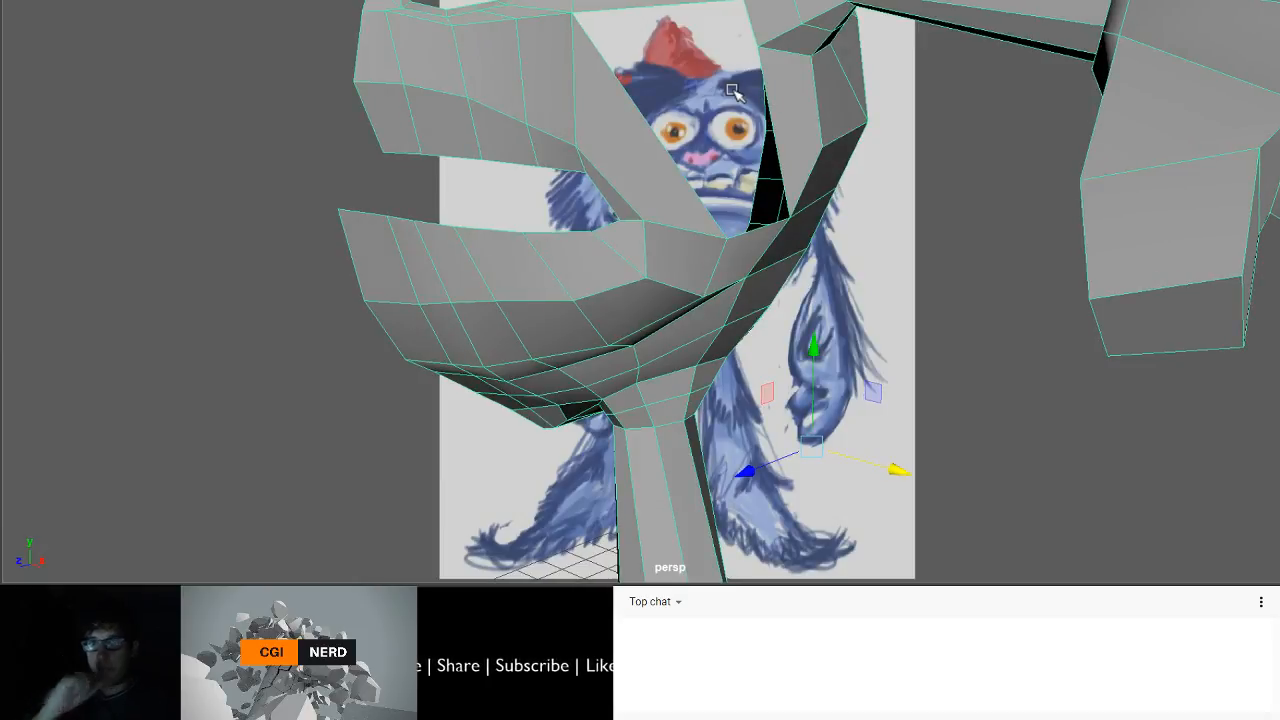
pyautogui.keyDown('alt'); pyautogui.moveTo(673, 83); pyautogui.dragTo(648, 275); pyautogui.keyUp('alt')
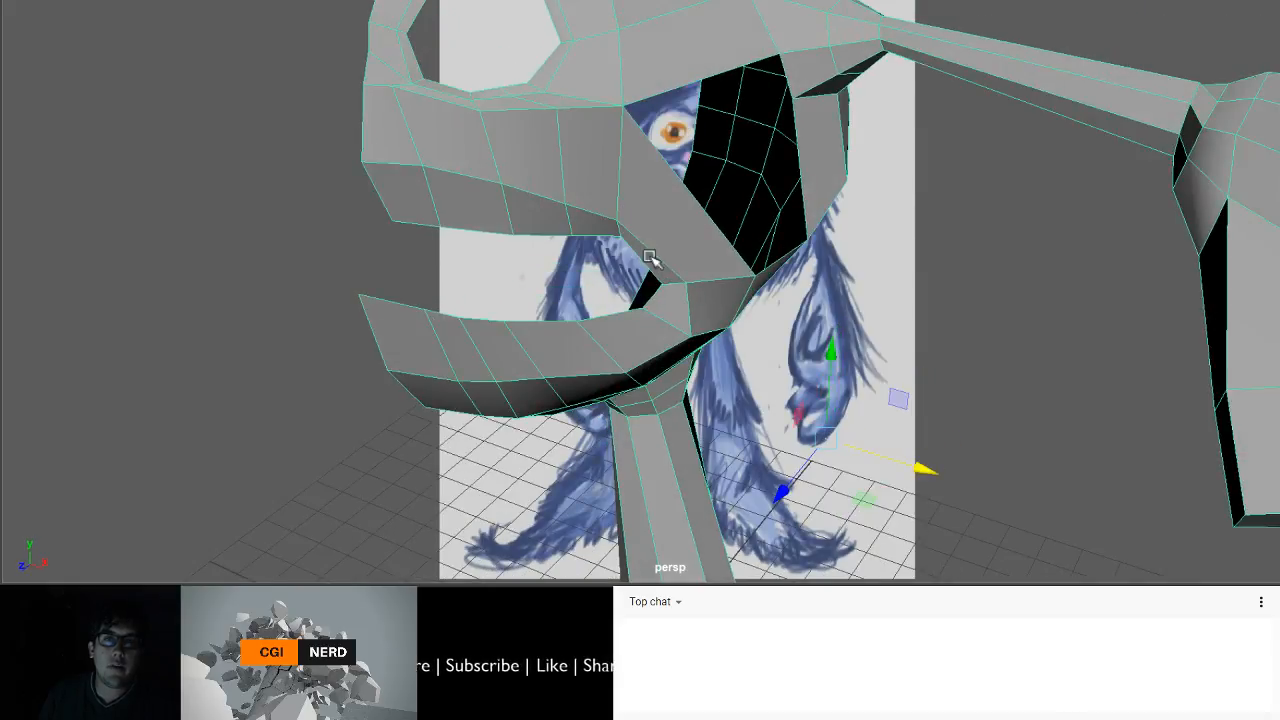
pyautogui.moveTo(694, 163)
pyautogui.keyDown('alt'); pyautogui.mouseDown()
pyautogui.moveTo(714, 163)
pyautogui.moveTo(690, 150)
pyautogui.mouseUp(); pyautogui.keyUp('alt')
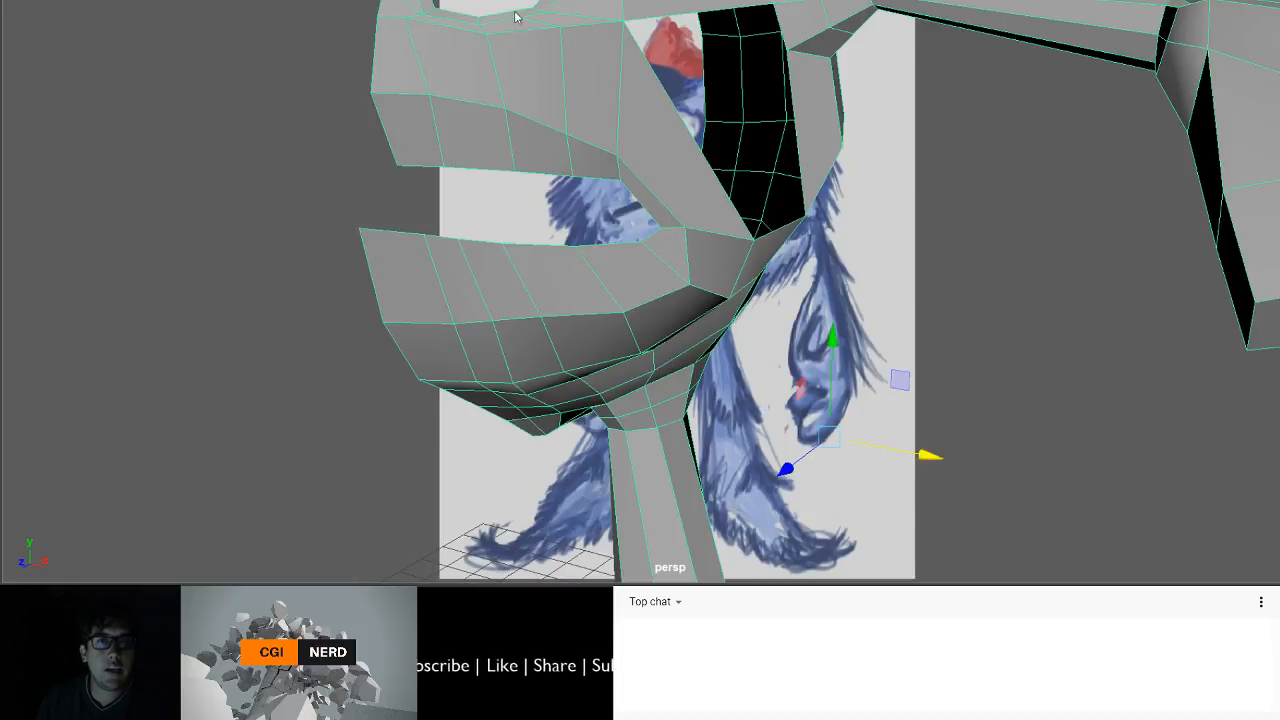
pyautogui.click(533, 68)
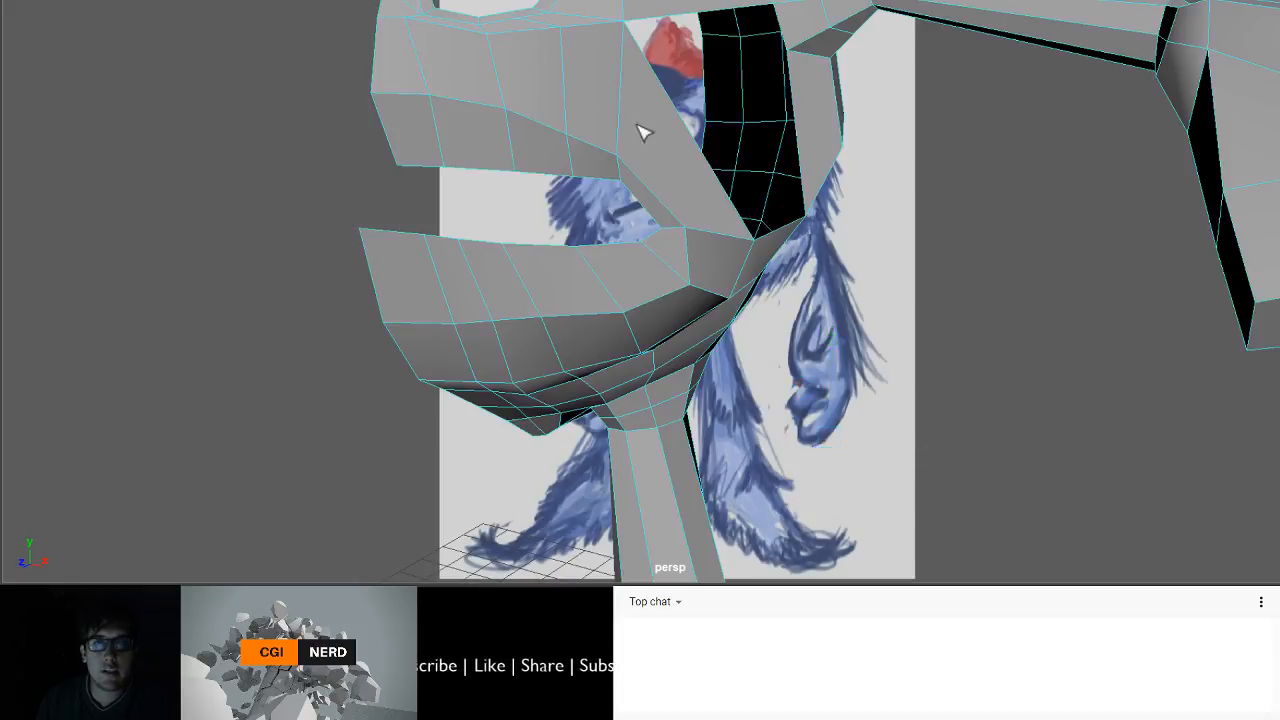
pyautogui.click(708, 149)
pyautogui.press('w')
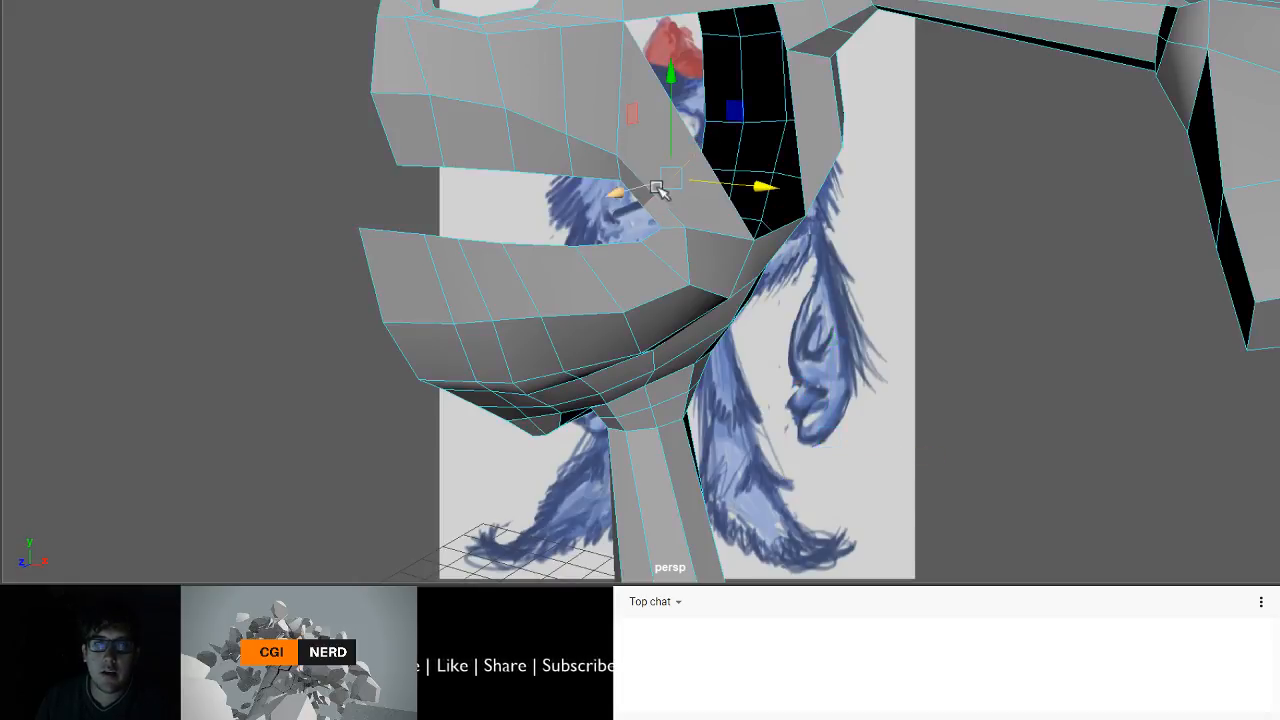
pyautogui.moveTo(671, 180)
pyautogui.mouseDown()
pyautogui.moveTo(687, 173)
pyautogui.moveTo(686, 186)
pyautogui.mouseUp()
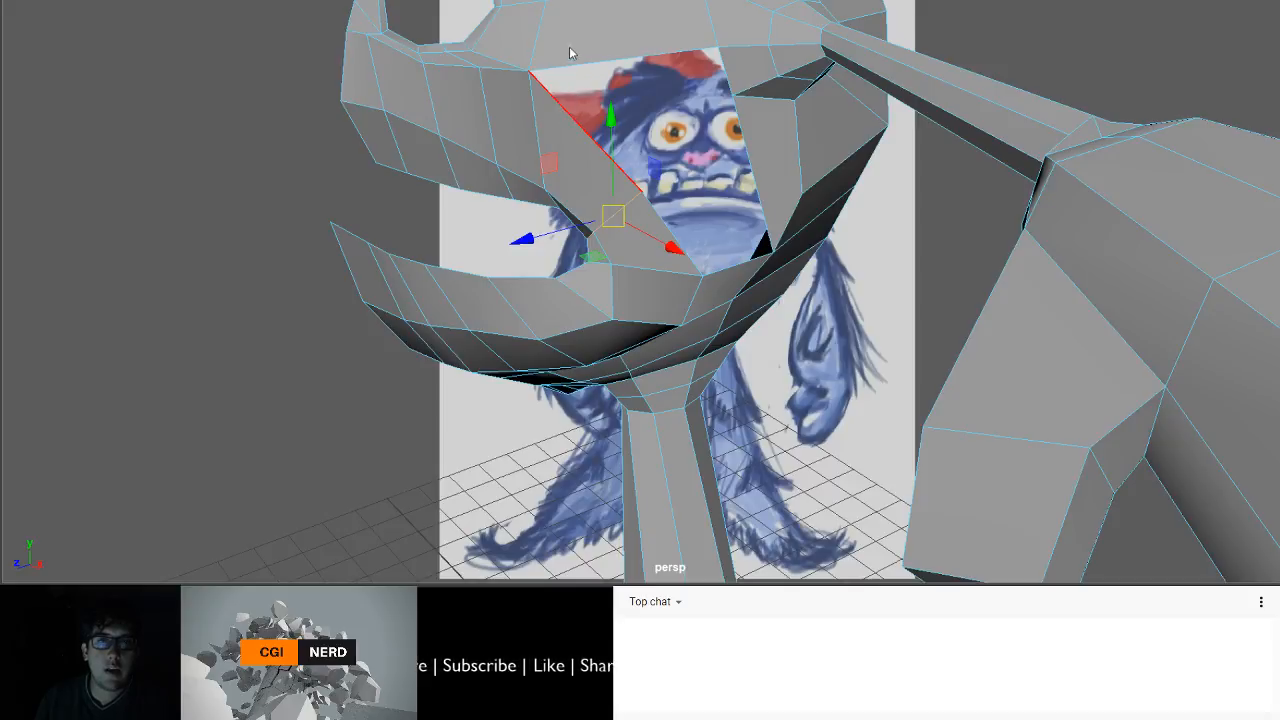
# - Bridge the two diagonal strip edges to the two rear border edges of the cheek opening with 0 divisions
pyautogui.click(576, 120)
pyautogui.keyDown('shift'); pyautogui.click(678, 238); pyautogui.keyUp('shift')
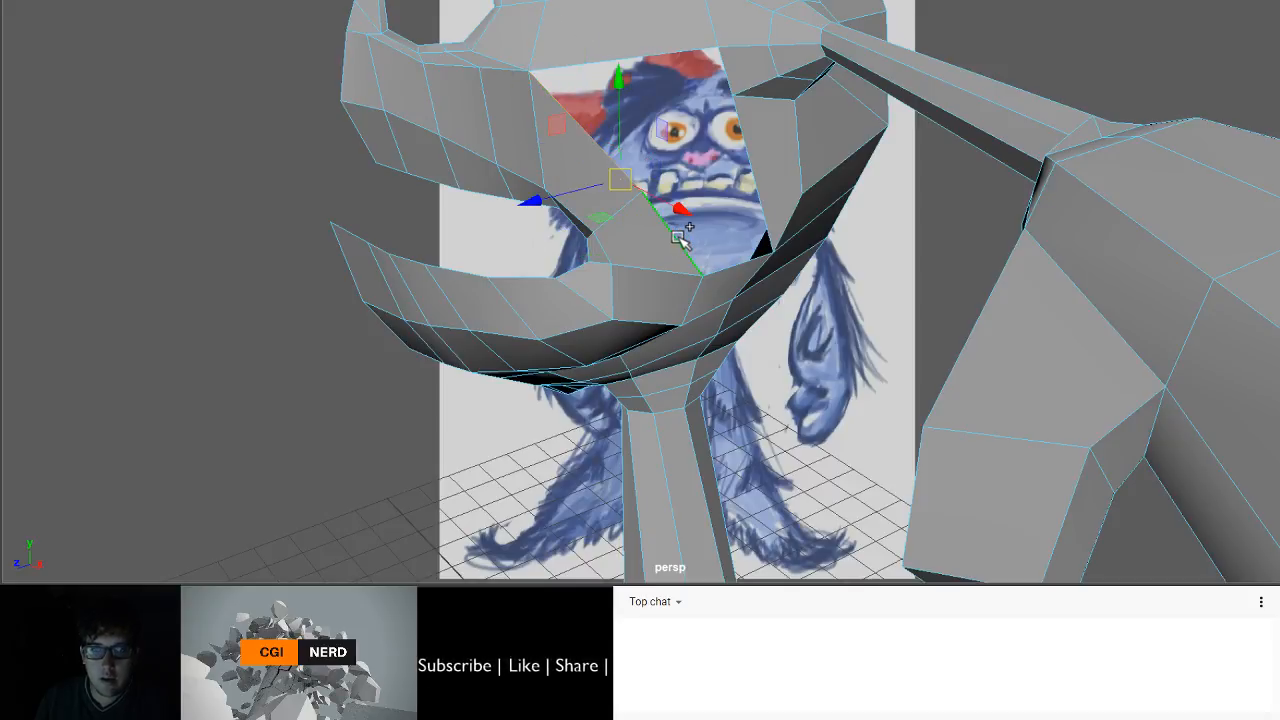
pyautogui.keyDown('shift'); pyautogui.click(756, 178); pyautogui.keyUp('shift')
pyautogui.keyDown('shift'); pyautogui.click(723, 79); pyautogui.keyUp('shift')
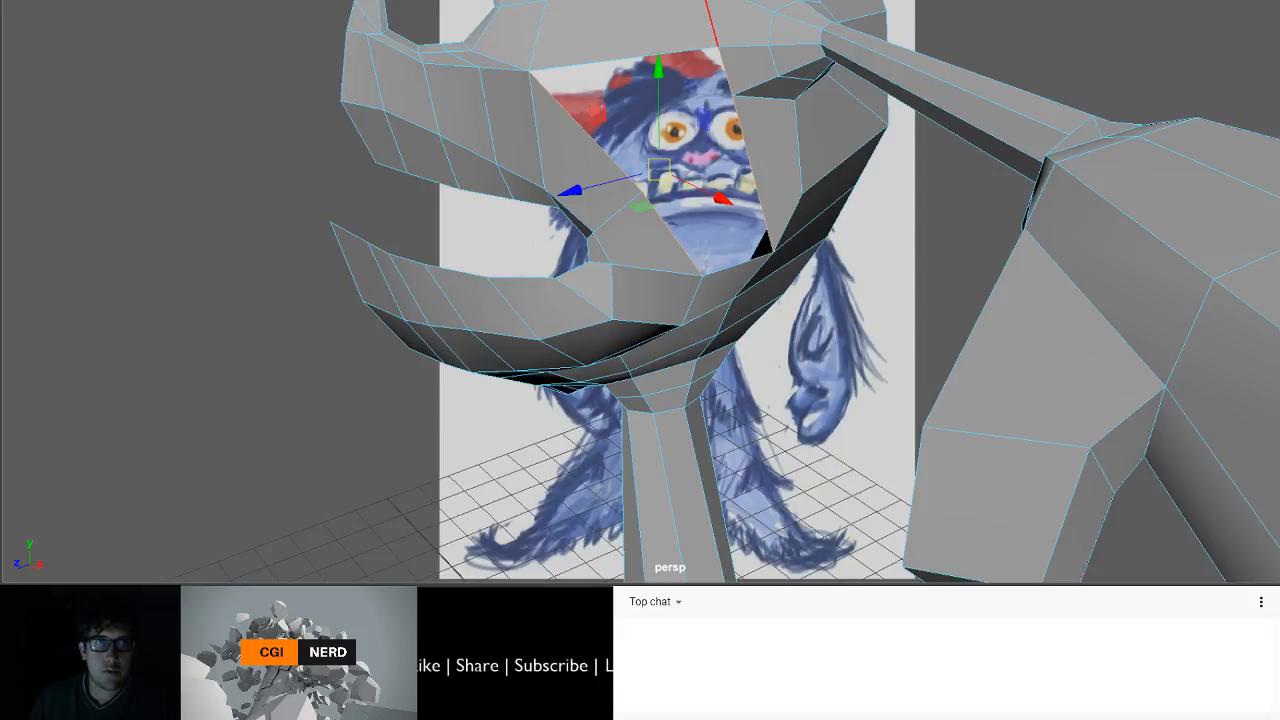
pyautogui.click(465, 2)
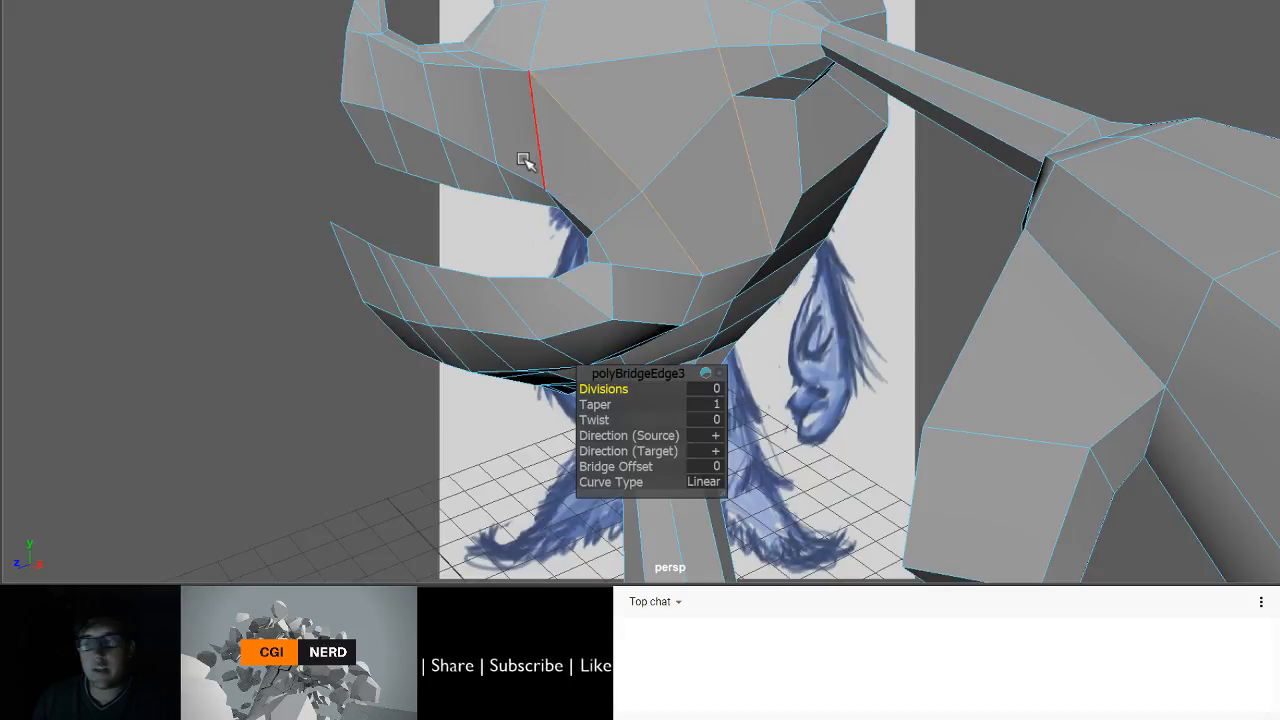
# - Preview the rebuilt cheek in smooth mode and examine how the edges flow around the mouth
pyautogui.keyDown('alt'); pyautogui.moveTo(497, 194); pyautogui.dragTo(651, 100); pyautogui.keyUp('alt')
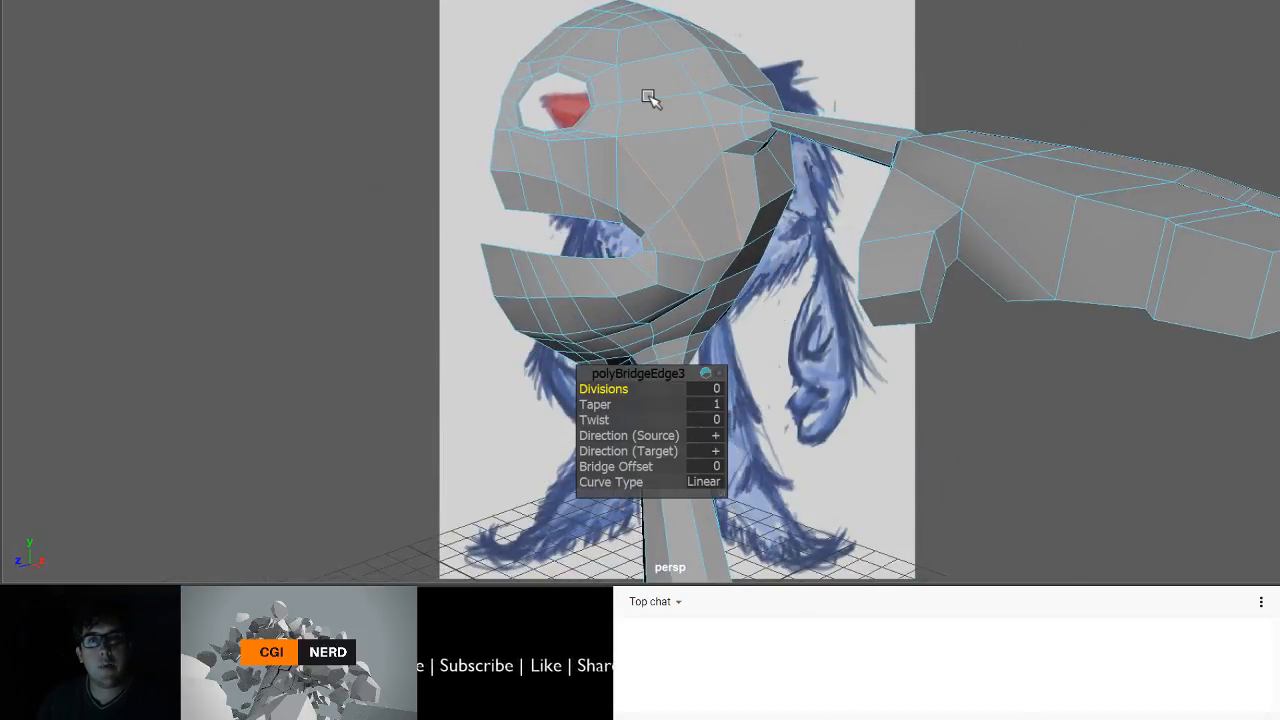
pyautogui.press('3')
pyautogui.click(840, 227)
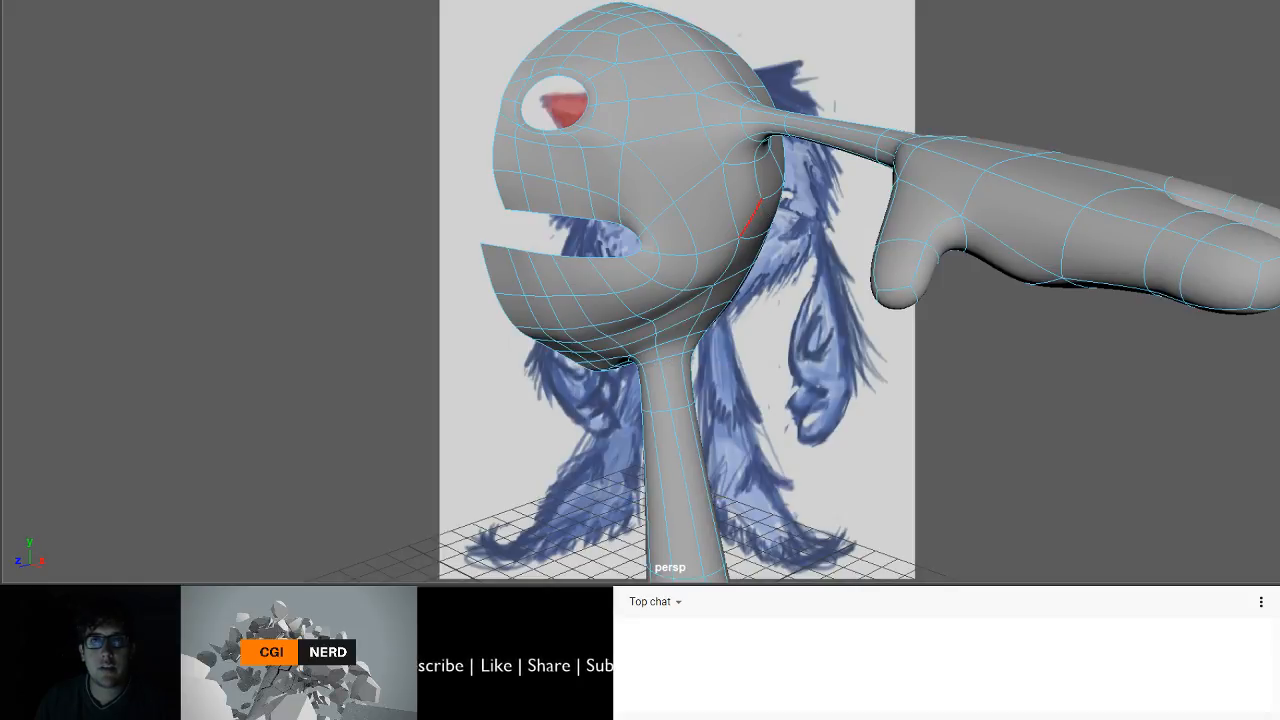
# - Examine the smoothed cheek and jaw from several angles, with and without the wireframe shown
pyautogui.keyDown('alt'); pyautogui.moveTo(786, 110); pyautogui.dragTo(670, 240); pyautogui.keyUp('alt')
pyautogui.click(690, 243)
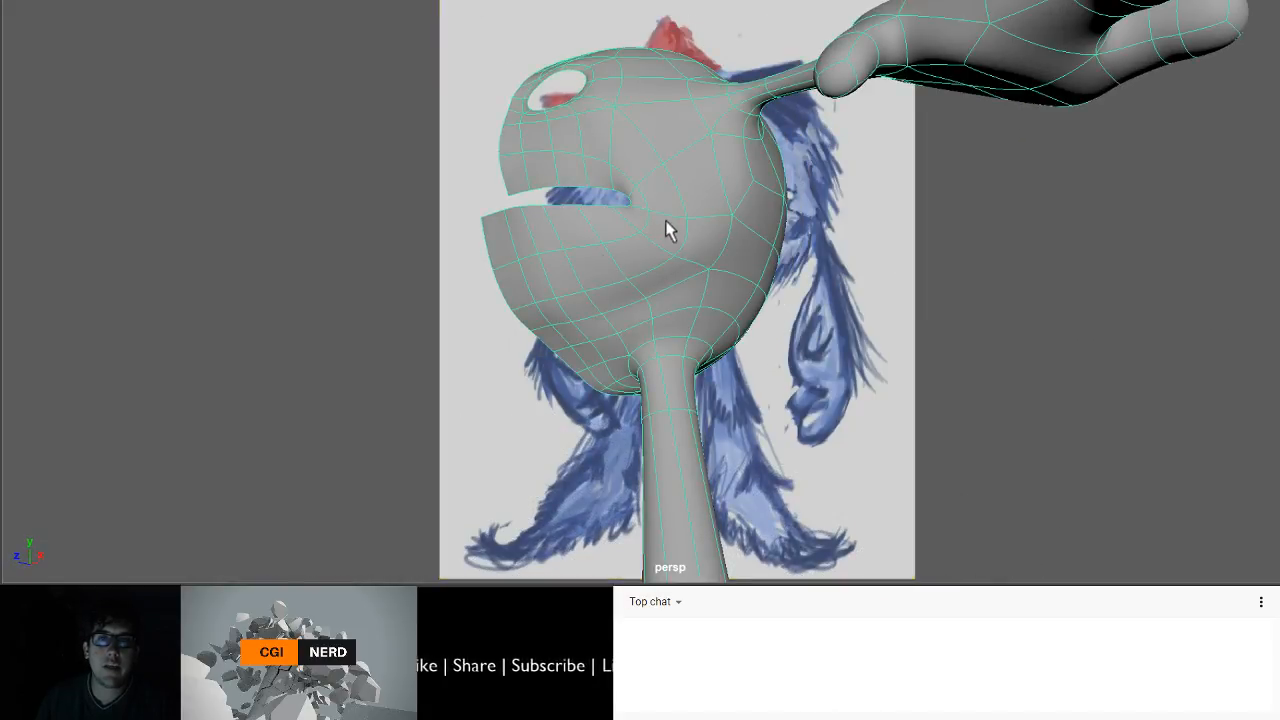
pyautogui.click(463, 307)
pyautogui.keyDown('alt'); pyautogui.moveTo(600, 303); pyautogui.dragTo(660, 248); pyautogui.keyUp('alt')
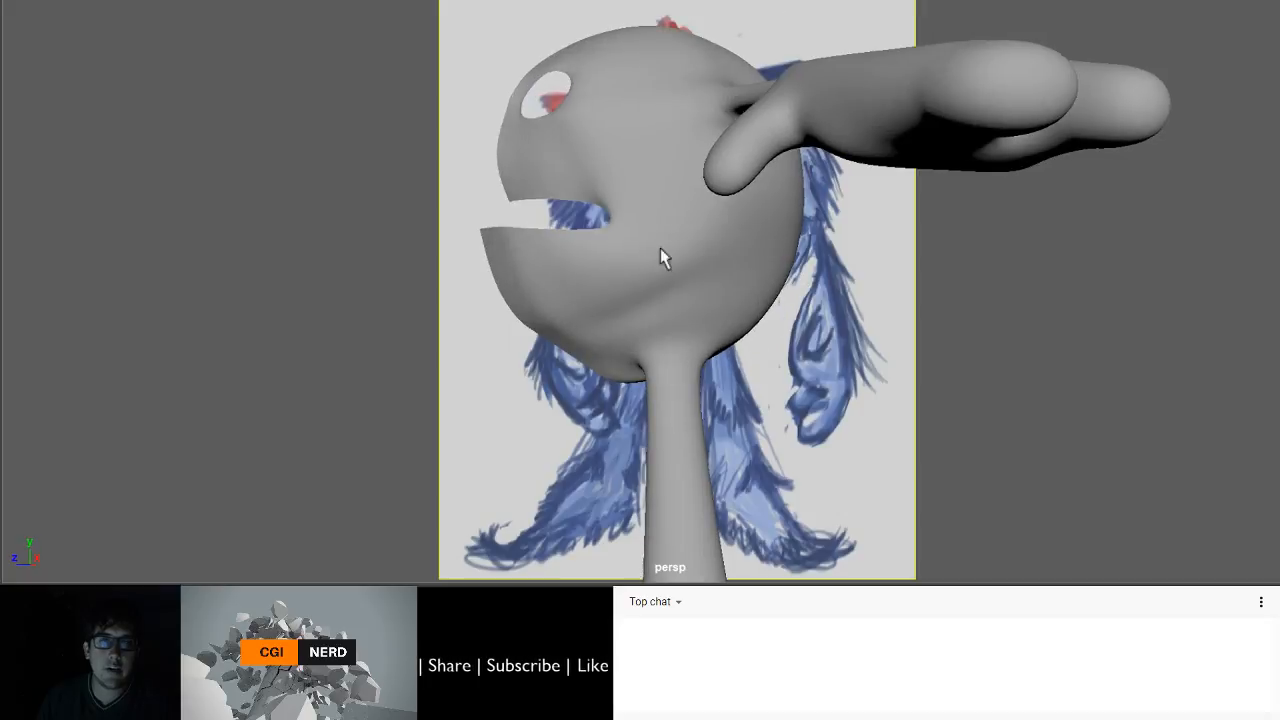
pyautogui.moveTo(600, 298)
pyautogui.keyDown('alt'); pyautogui.mouseDown()
pyautogui.moveTo(349, 263)
pyautogui.moveTo(590, 230)
pyautogui.mouseUp(); pyautogui.keyUp('alt')
pyautogui.click(582, 176)
pyautogui.keyDown('alt'); pyautogui.moveTo(582, 178); pyautogui.dragTo(653, 219); pyautogui.keyUp('alt')
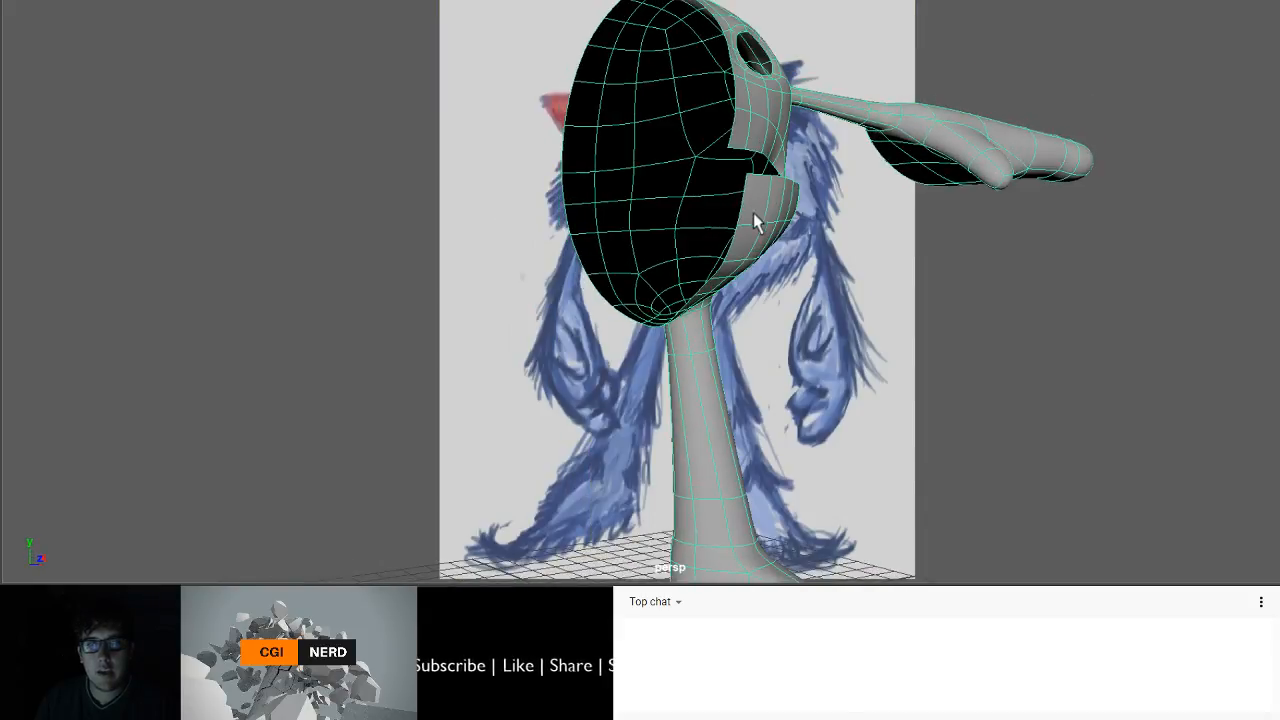
# - Select the row of jaw vertices just below the lower lip edge and move it slightly down
pyautogui.keyDown('alt'); pyautogui.moveTo(753, 213); pyautogui.dragTo(455, 233); pyautogui.keyUp('alt')
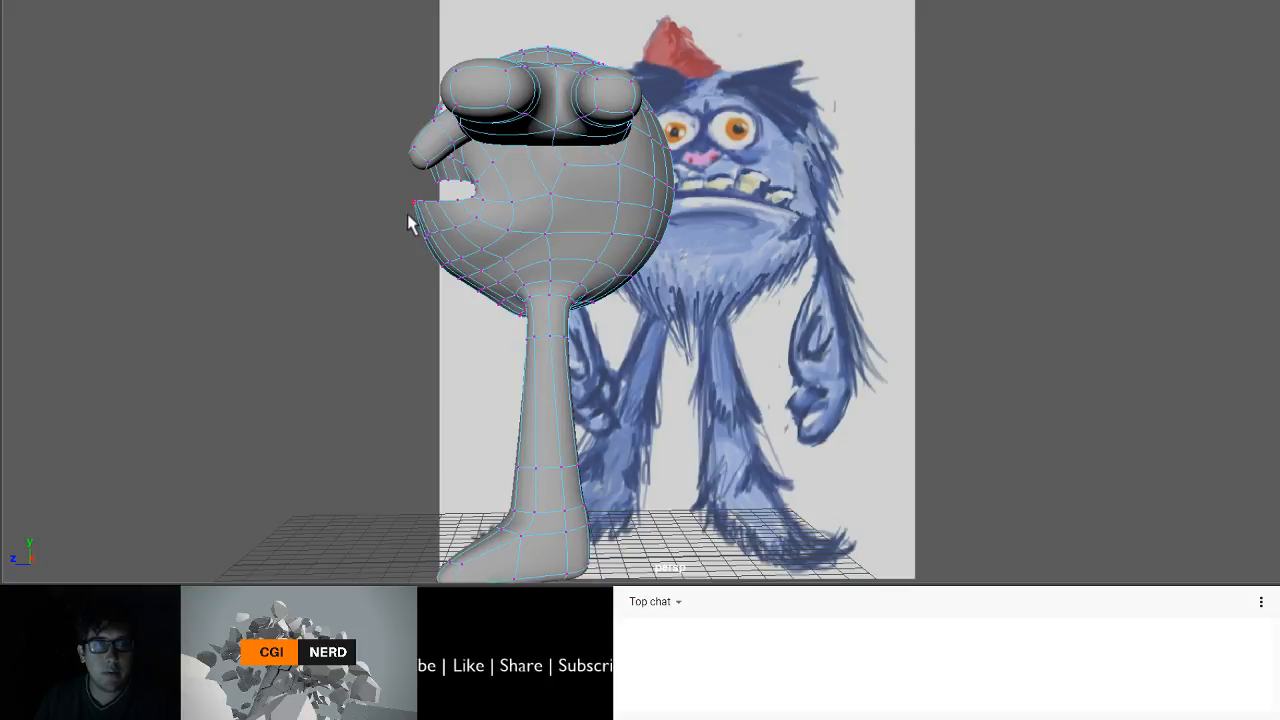
pyautogui.moveTo(467, 245); pyautogui.dragTo(467, 245)
pyautogui.moveTo(391, 234); pyautogui.dragTo(405, 243)
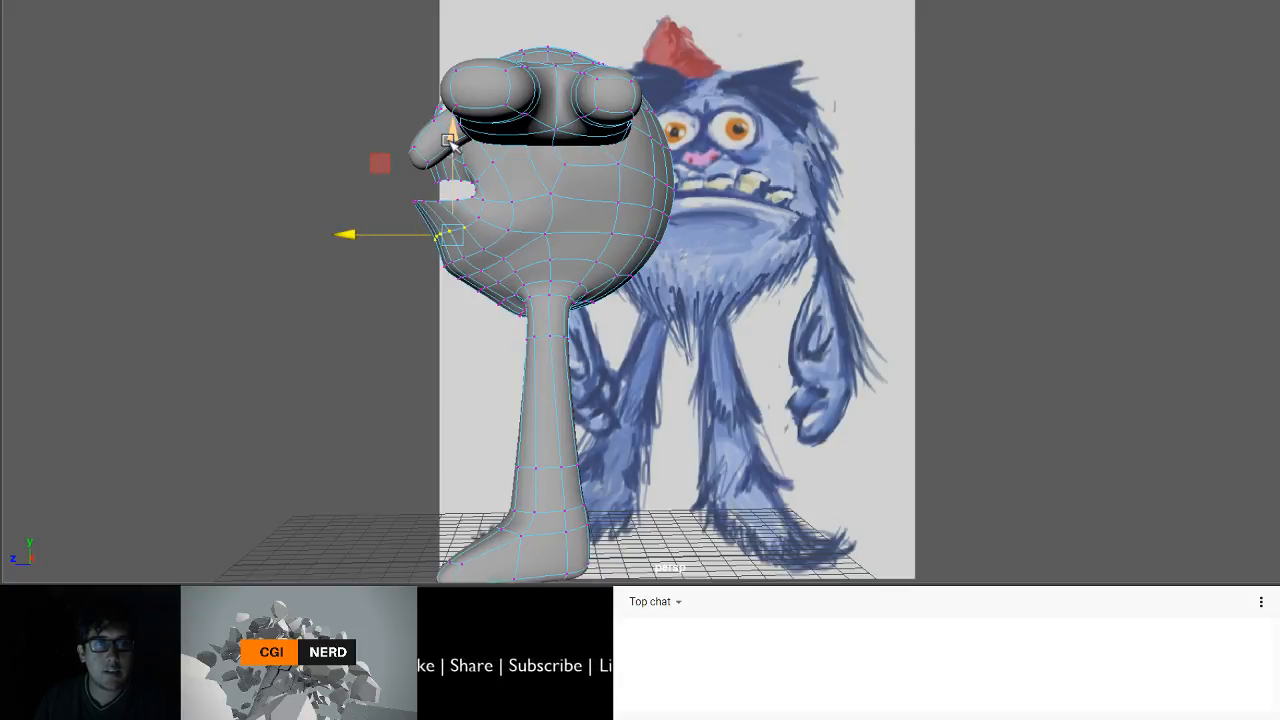
pyautogui.moveTo(451, 140); pyautogui.dragTo(451, 151)
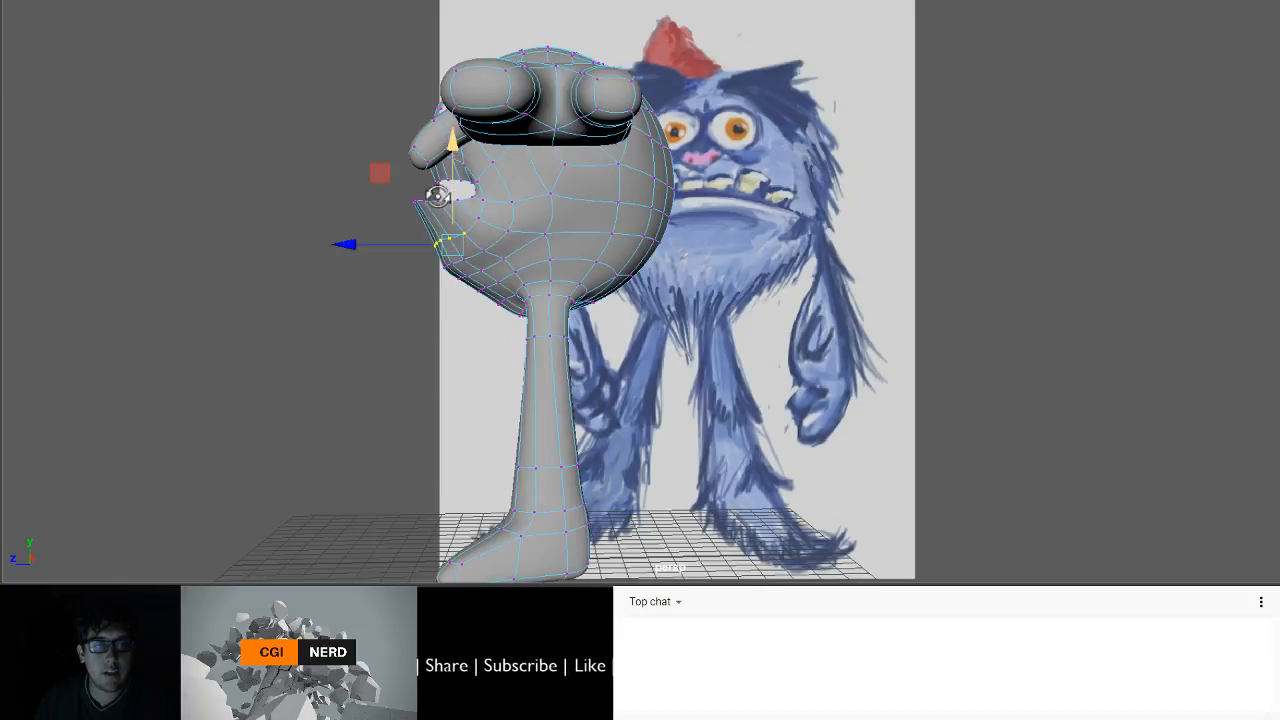
# - Examine the adjusted lower lip and jaw from several angles, with and without the wireframe shown
pyautogui.keyDown('alt'); pyautogui.moveTo(440, 196); pyautogui.dragTo(462, 226); pyautogui.keyUp('alt')
pyautogui.keyDown('alt'); pyautogui.moveTo(390, 205); pyautogui.dragTo(508, 223); pyautogui.keyUp('alt')
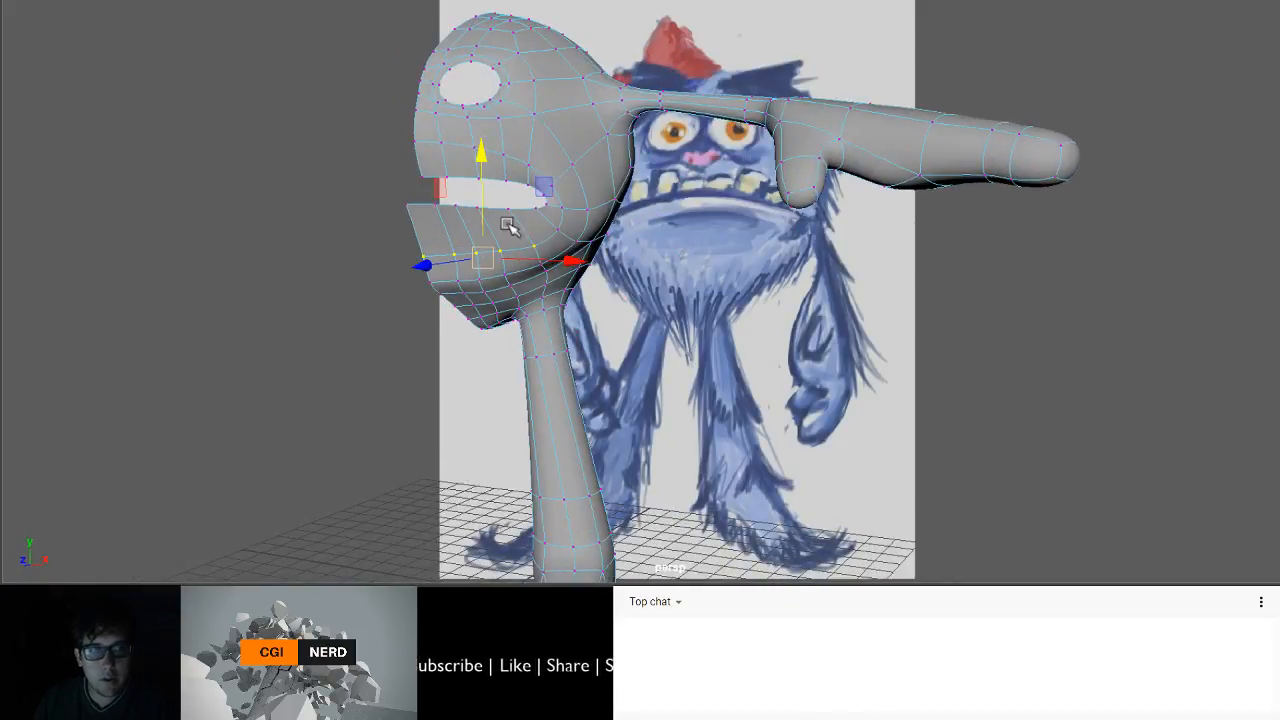
pyautogui.keyDown('alt'); pyautogui.moveTo(400, 177); pyautogui.dragTo(516, 181); pyautogui.keyUp('alt')
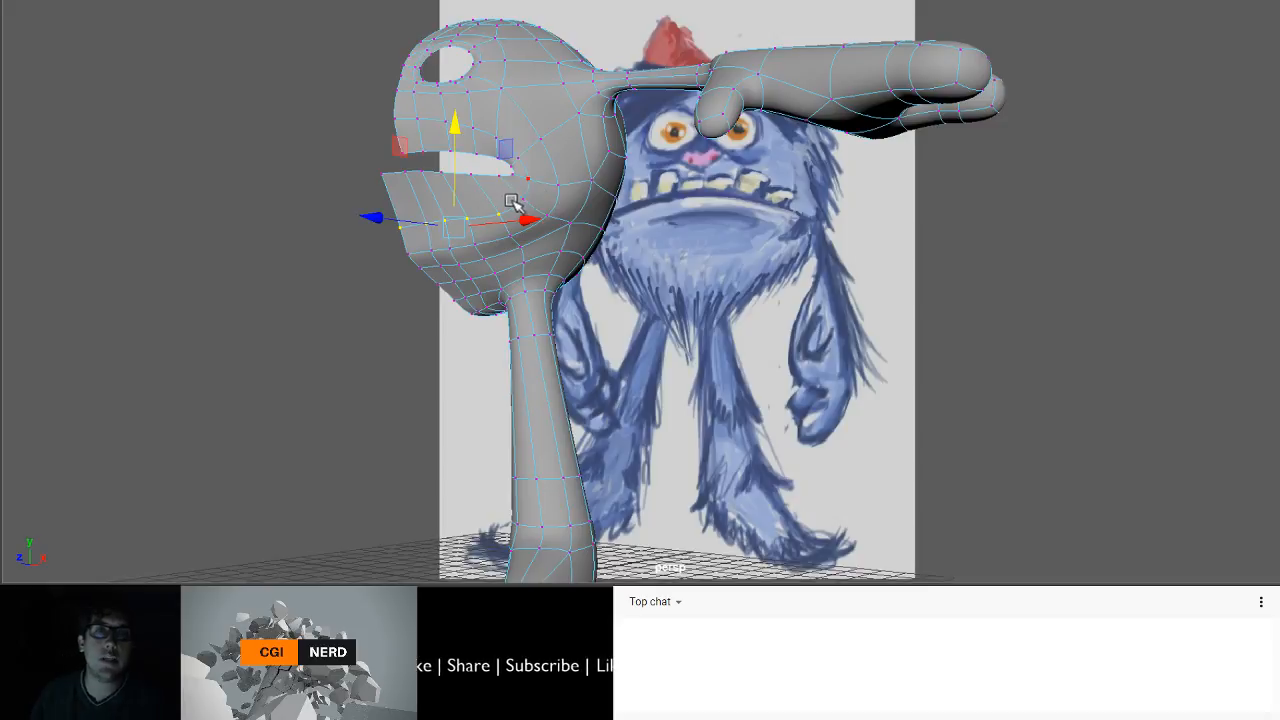
pyautogui.keyDown('alt'); pyautogui.moveTo(514, 203); pyautogui.dragTo(508, 228); pyautogui.keyUp('alt')
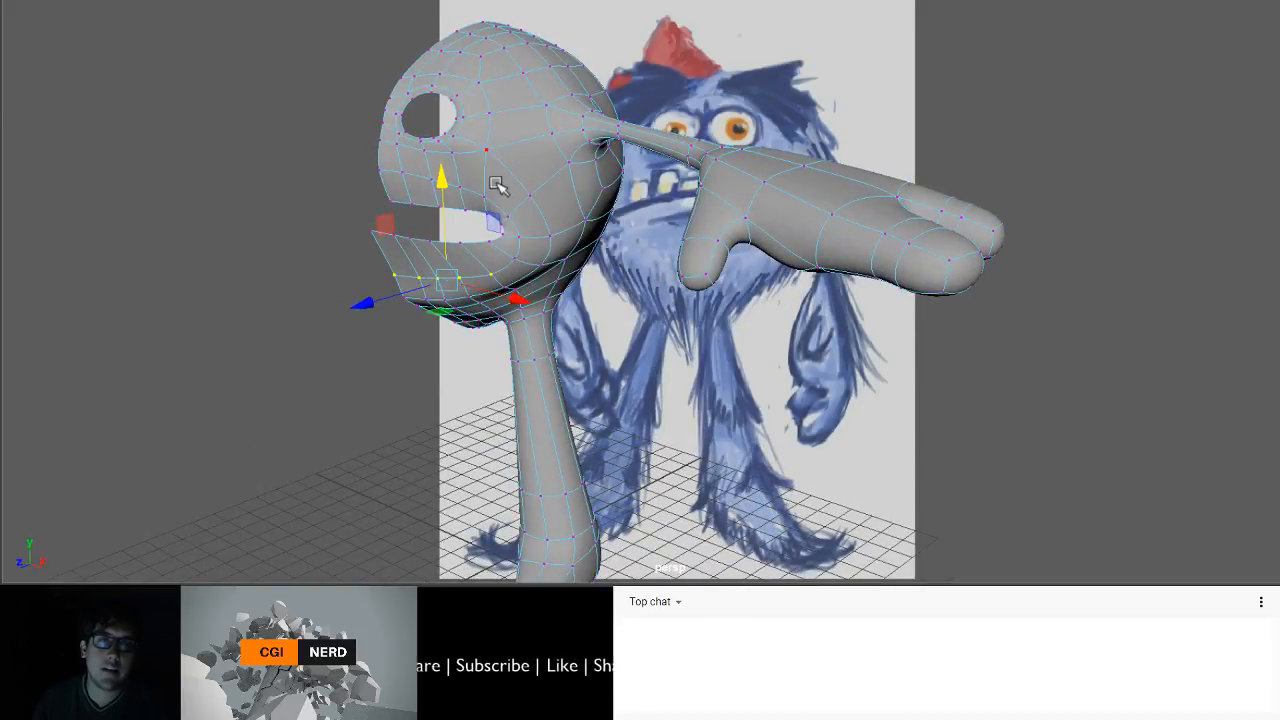
pyautogui.keyDown('alt'); pyautogui.moveTo(380, 180); pyautogui.dragTo(407, 187); pyautogui.keyUp('alt')
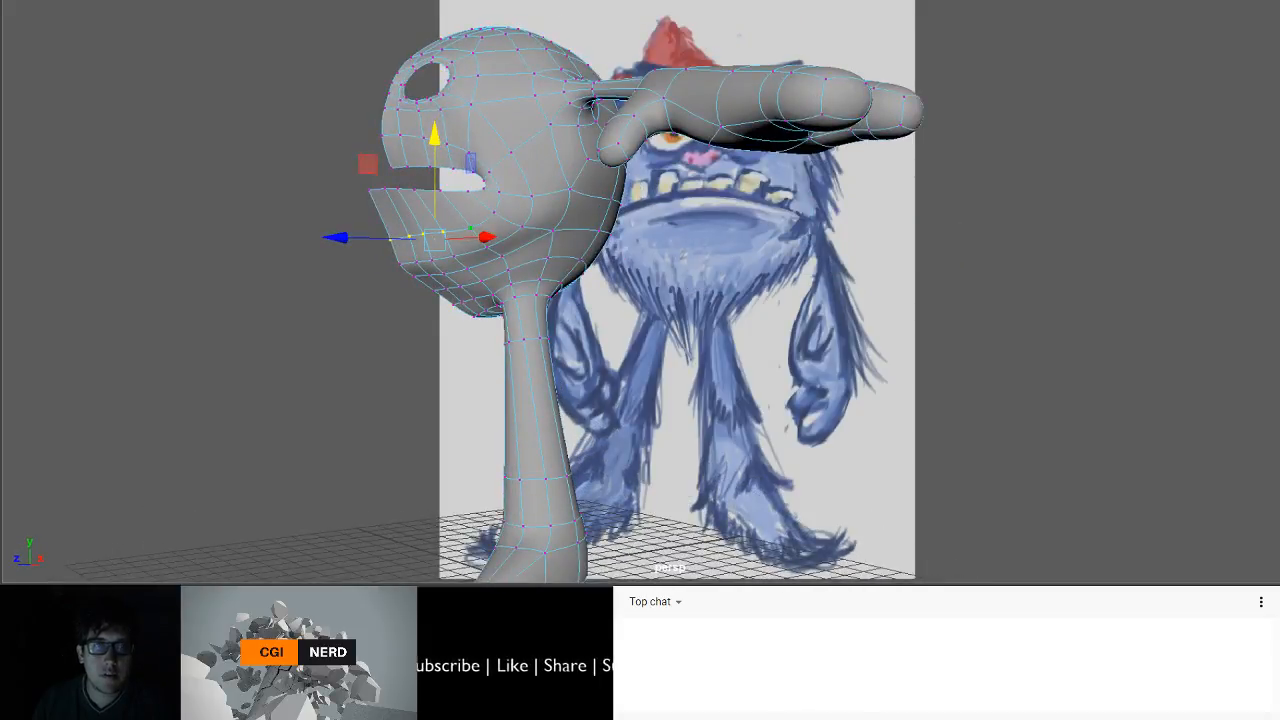
pyautogui.moveTo(530, 195); pyautogui.dragTo(583, 149, button='right')
pyautogui.click(257, 265)
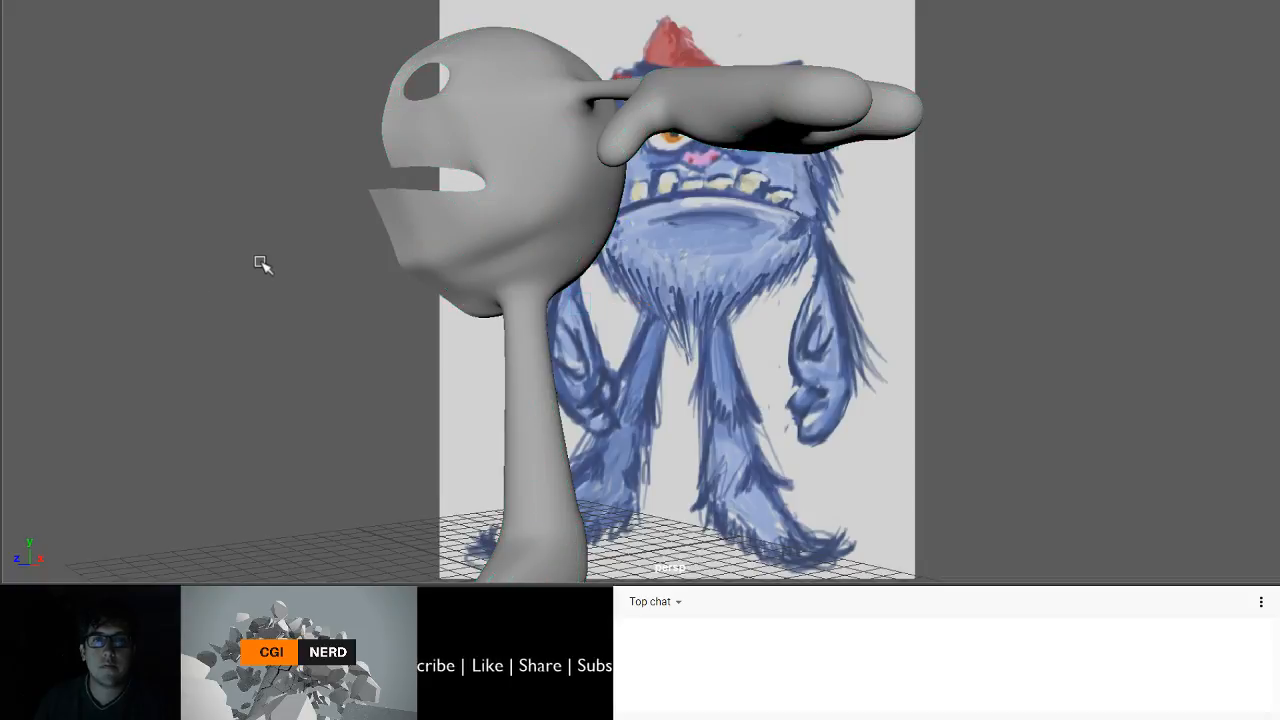
pyautogui.keyDown('alt'); pyautogui.moveTo(257, 265); pyautogui.dragTo(475, 293); pyautogui.keyUp('alt')
pyautogui.click(455, 236)
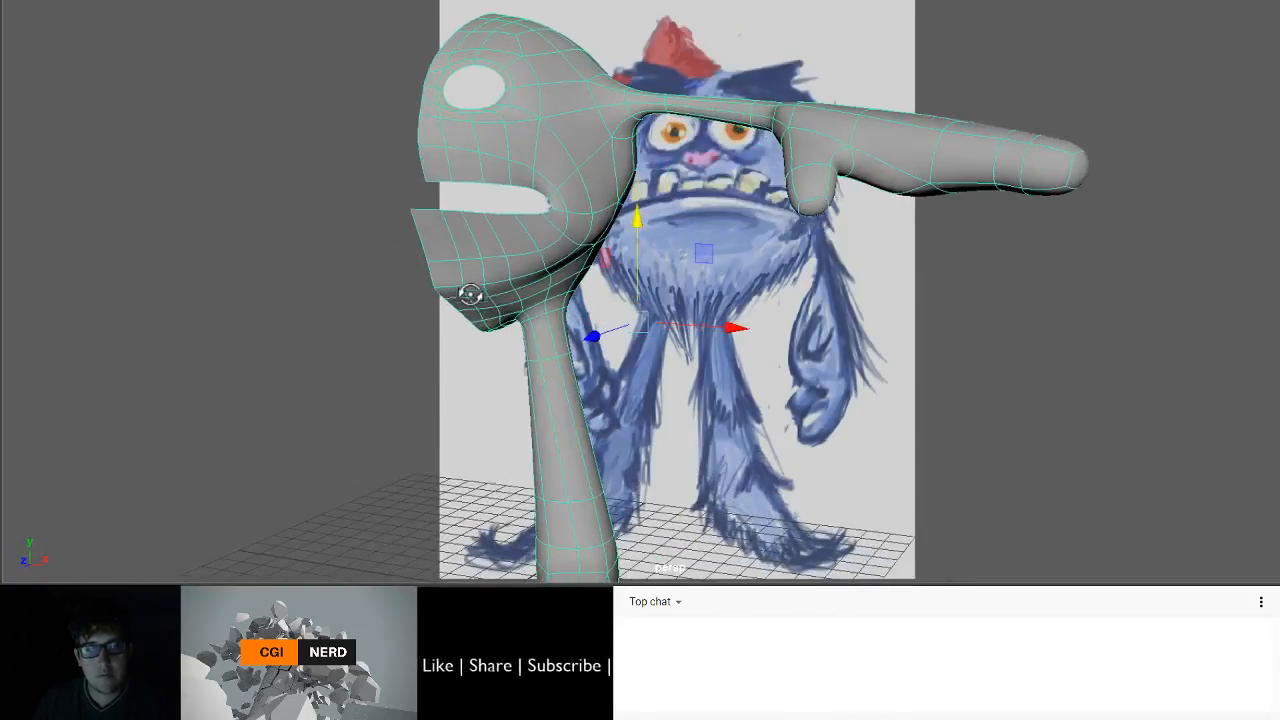
pyautogui.keyDown('alt'); pyautogui.moveTo(580, 212); pyautogui.dragTo(514, 340); pyautogui.keyUp('alt')
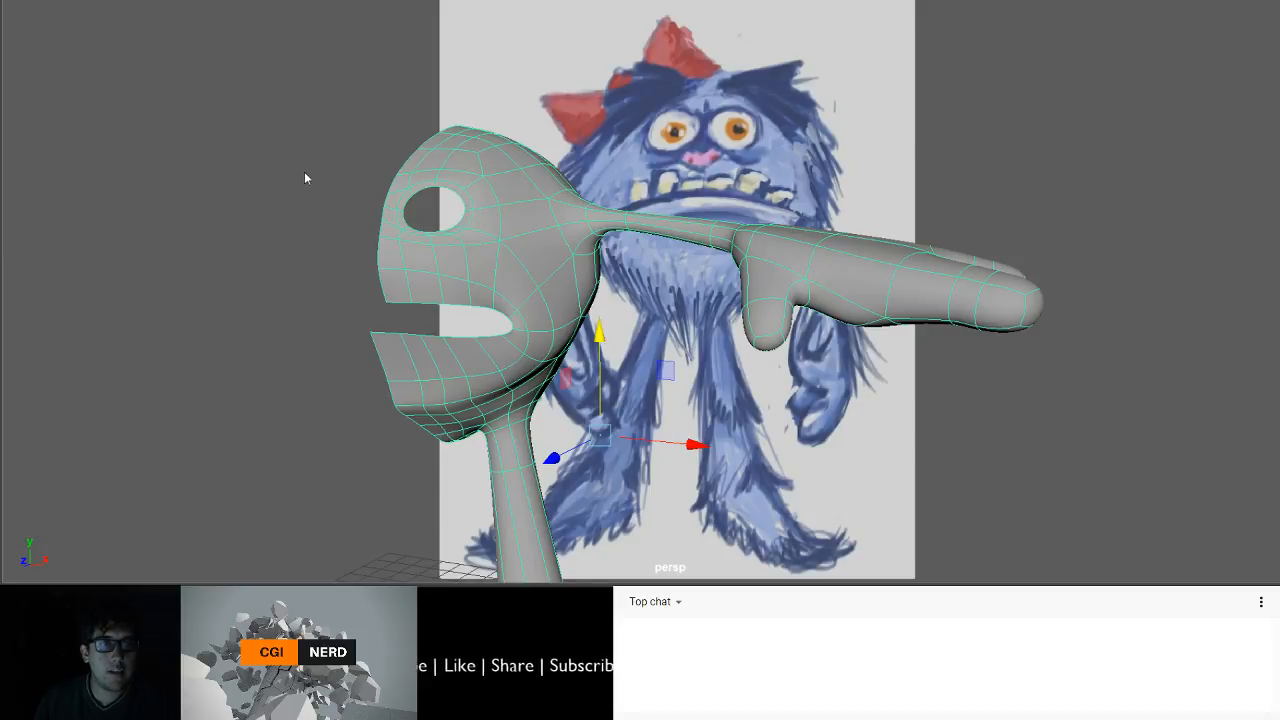
# - Create a polygon sphere and raise it to the height of the monster's eye opening
pyautogui.click(387, 186)
pyautogui.keyDown('alt'); pyautogui.moveTo(408, 246); pyautogui.dragTo(346, 338, button='right'); pyautogui.keyUp('alt')
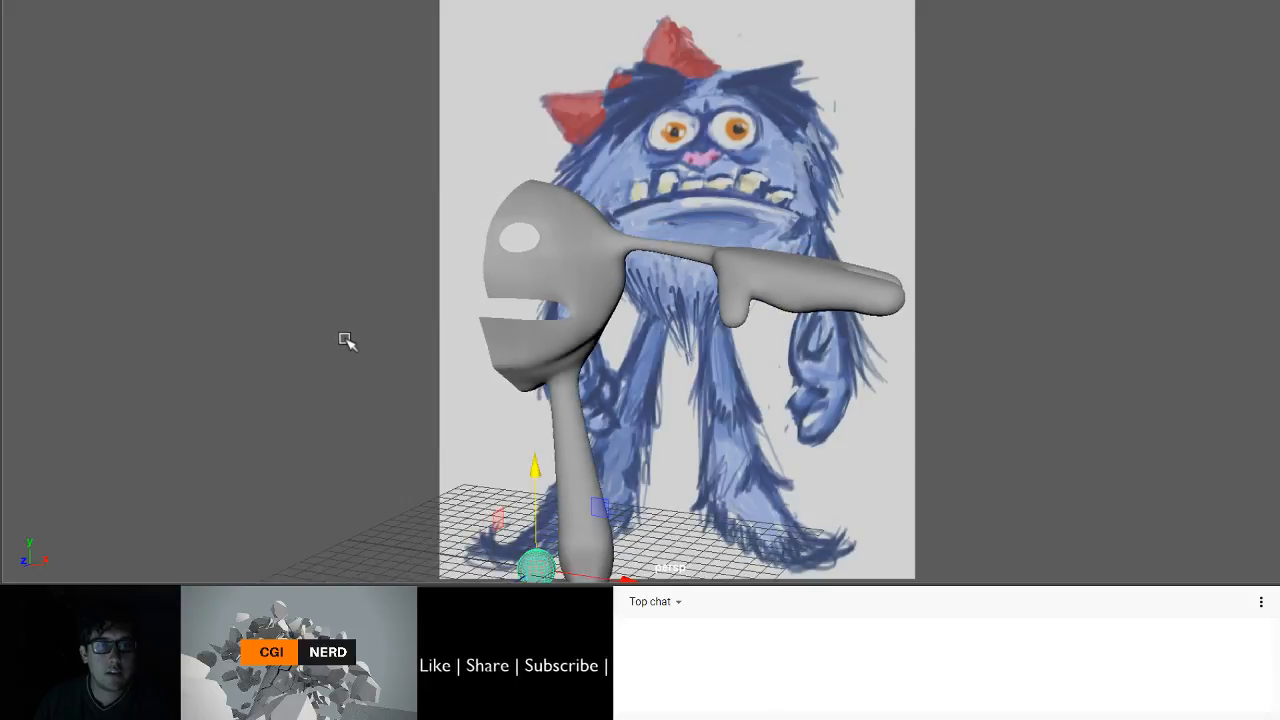
pyautogui.keyDown('alt'); pyautogui.moveTo(347, 324); pyautogui.dragTo(319, 273, button='middle'); pyautogui.keyUp('alt')
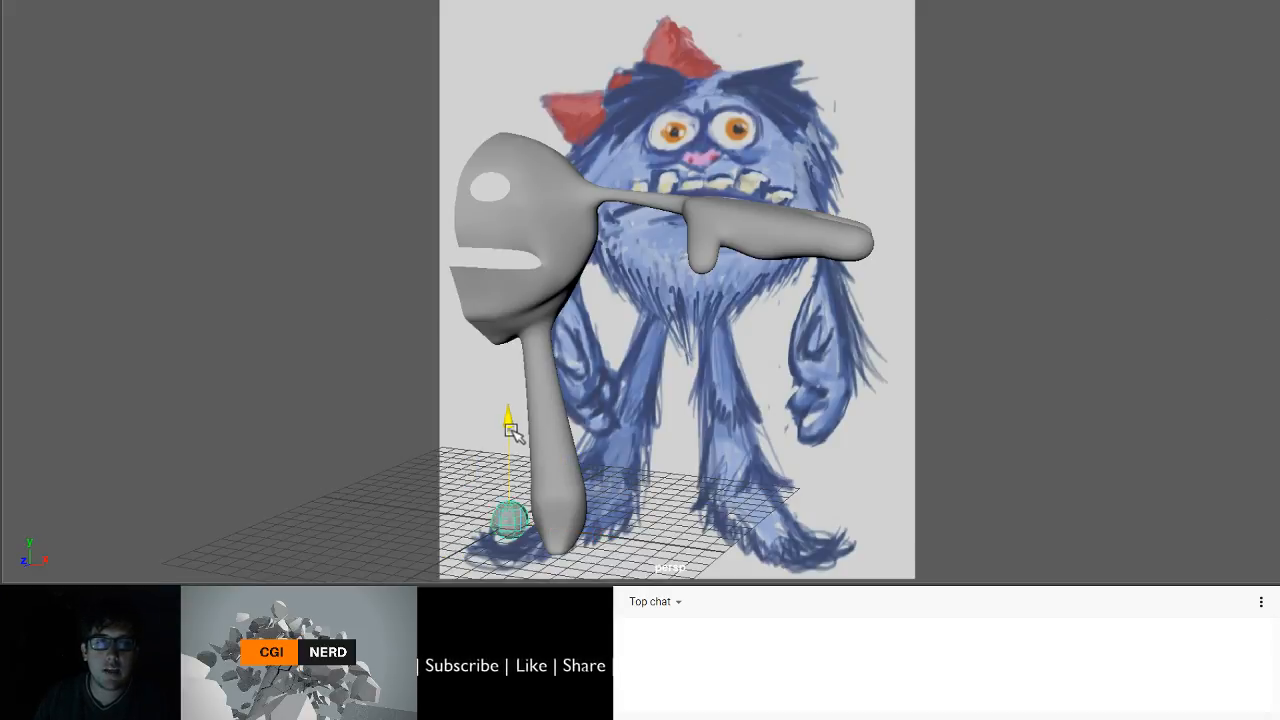
pyautogui.moveTo(510, 432); pyautogui.dragTo(525, 78)
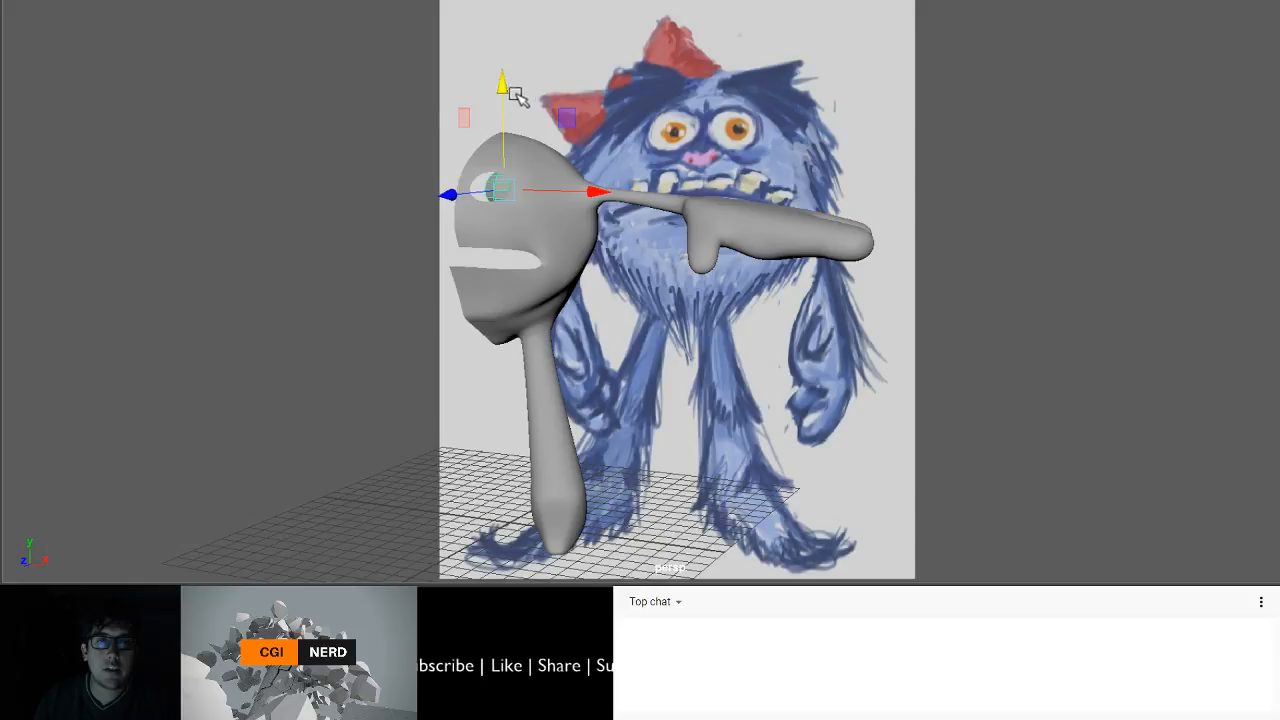
# - Rotate the sphere about its X axis so that its pole faces forward
pyautogui.press('e')
pyautogui.moveTo(470, 165); pyautogui.dragTo(470, 222)
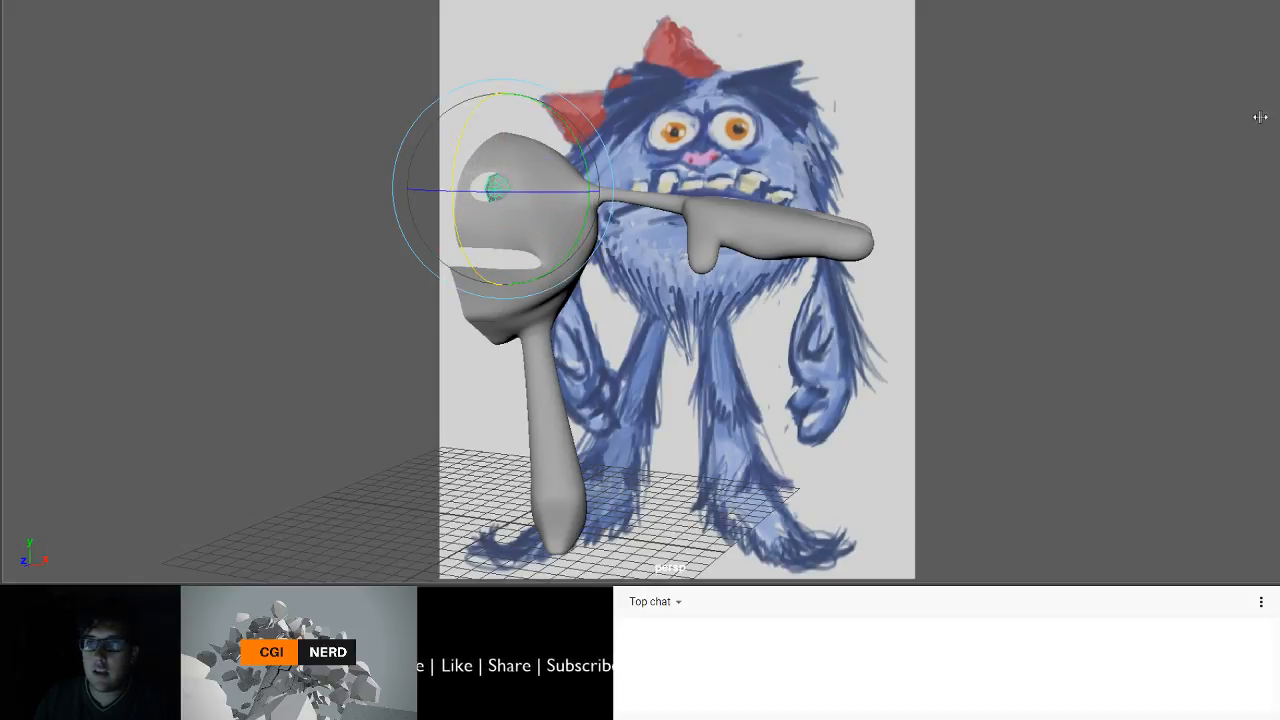
pyautogui.press('Return')
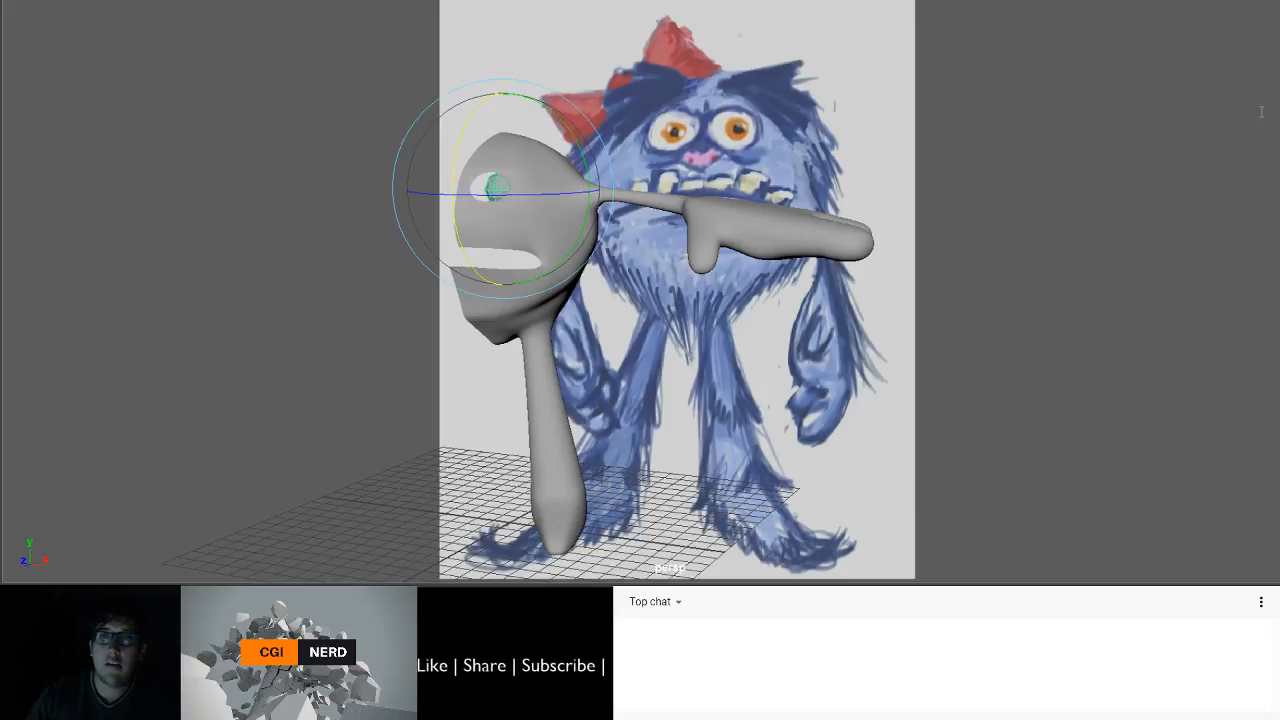
# - Move the sphere forward to the front of the head and sideways in front of the eye opening
pyautogui.keyDown('alt'); pyautogui.moveTo(408, 353); pyautogui.dragTo(603, 357); pyautogui.keyUp('alt')
pyautogui.press('w')
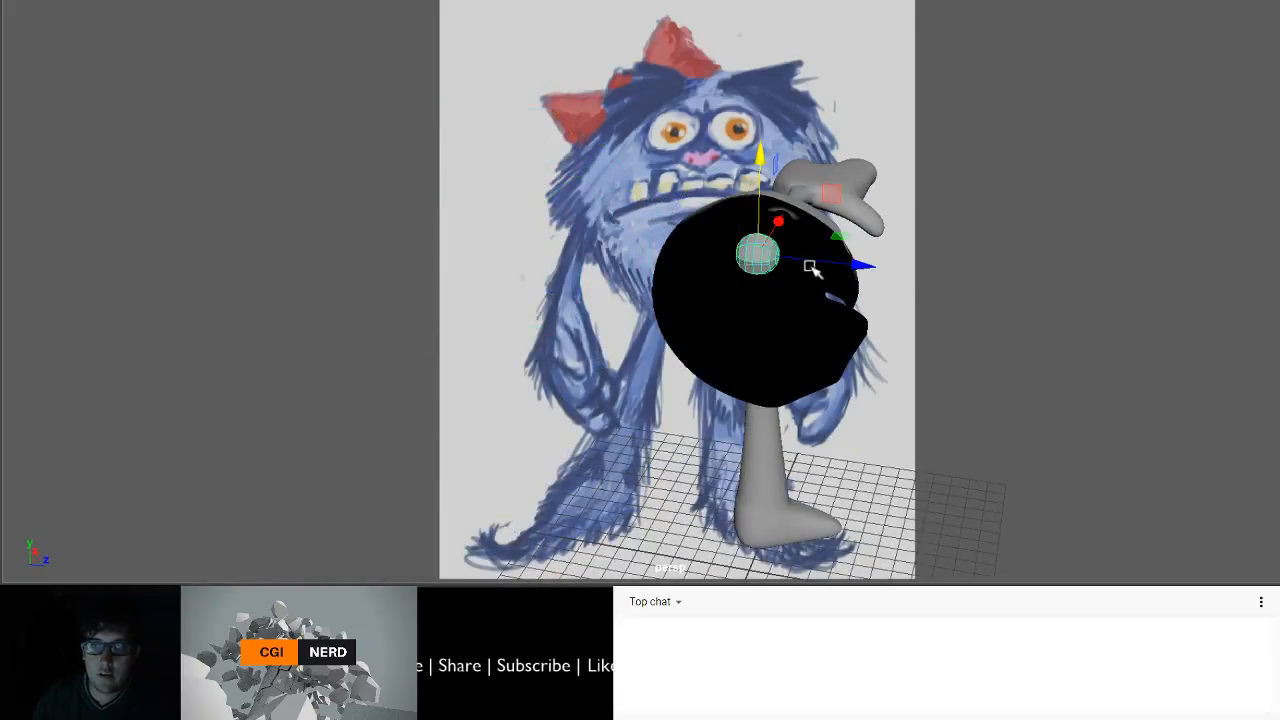
pyautogui.moveTo(840, 260); pyautogui.dragTo(943, 277)
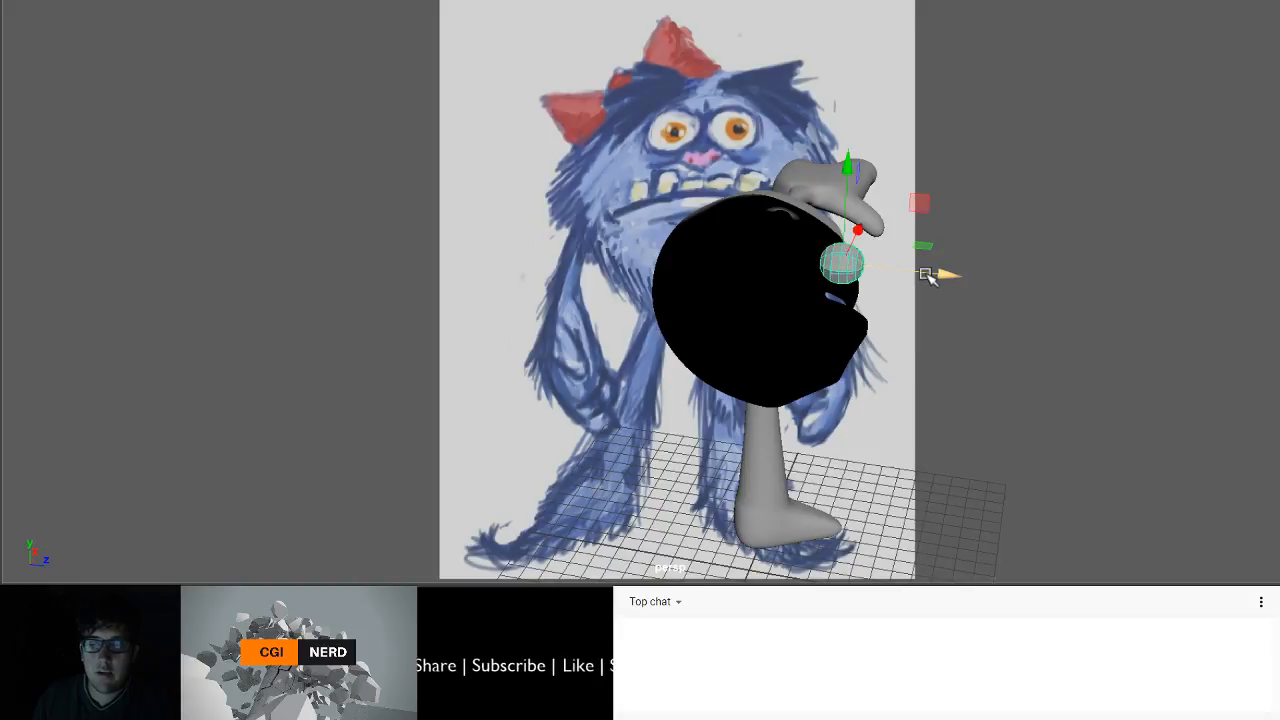
pyautogui.press('f')
pyautogui.keyDown('alt'); pyautogui.moveTo(760, 231); pyautogui.dragTo(600, 234); pyautogui.keyUp('alt')
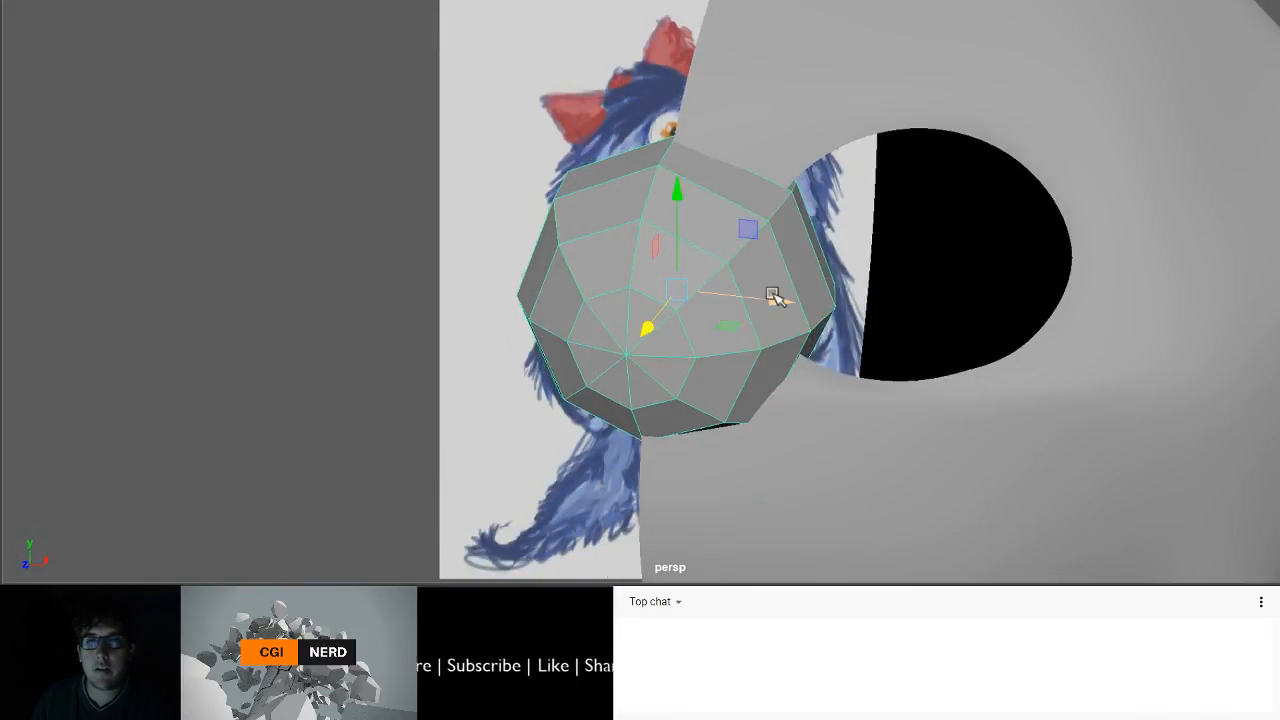
pyautogui.moveTo(774, 294); pyautogui.dragTo(1017, 327)
# - Scale the sphere to cover the eye opening and check its placement on the head in the front view
pyautogui.keyDown('alt'); pyautogui.moveTo(977, 308); pyautogui.dragTo(944, 306, button='right'); pyautogui.keyUp('alt')
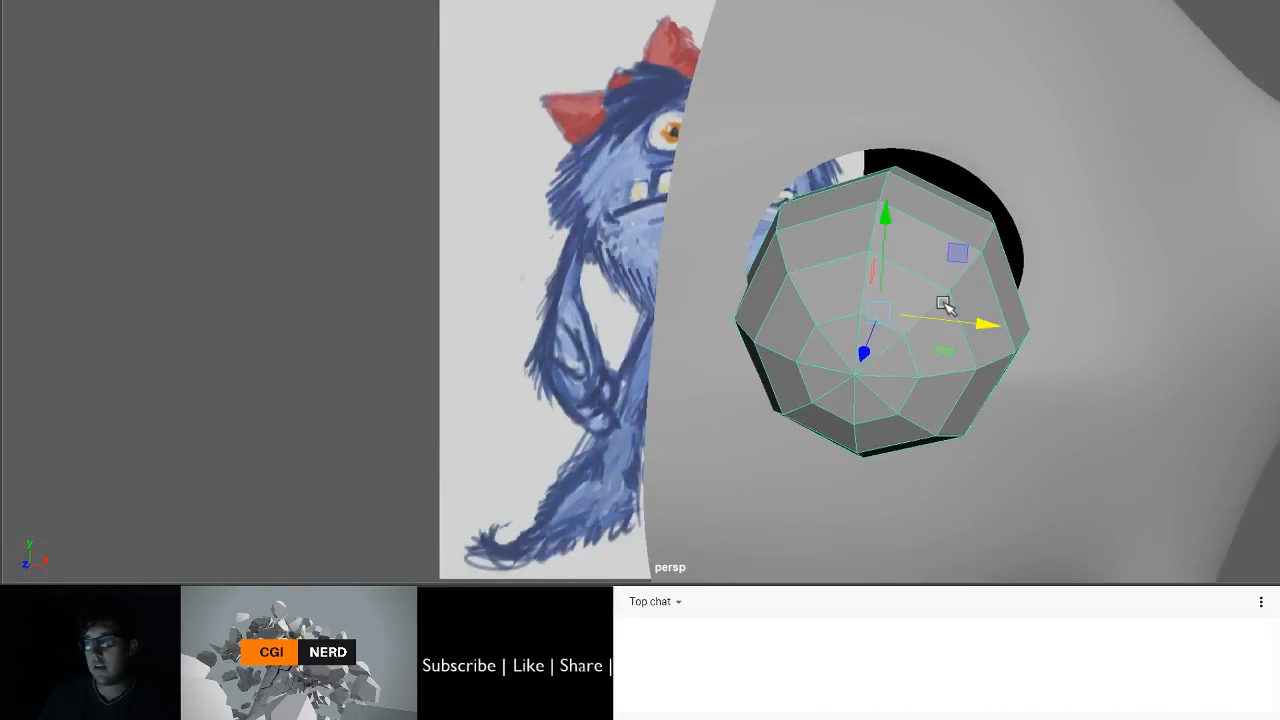
pyautogui.keyDown('alt'); pyautogui.moveTo(944, 306); pyautogui.dragTo(826, 335, button='middle'); pyautogui.keyUp('alt')
pyautogui.keyDown('alt'); pyautogui.moveTo(826, 335); pyautogui.dragTo(768, 299); pyautogui.keyUp('alt')
pyautogui.press('r')
pyautogui.moveTo(662, 305); pyautogui.dragTo(809, 354)
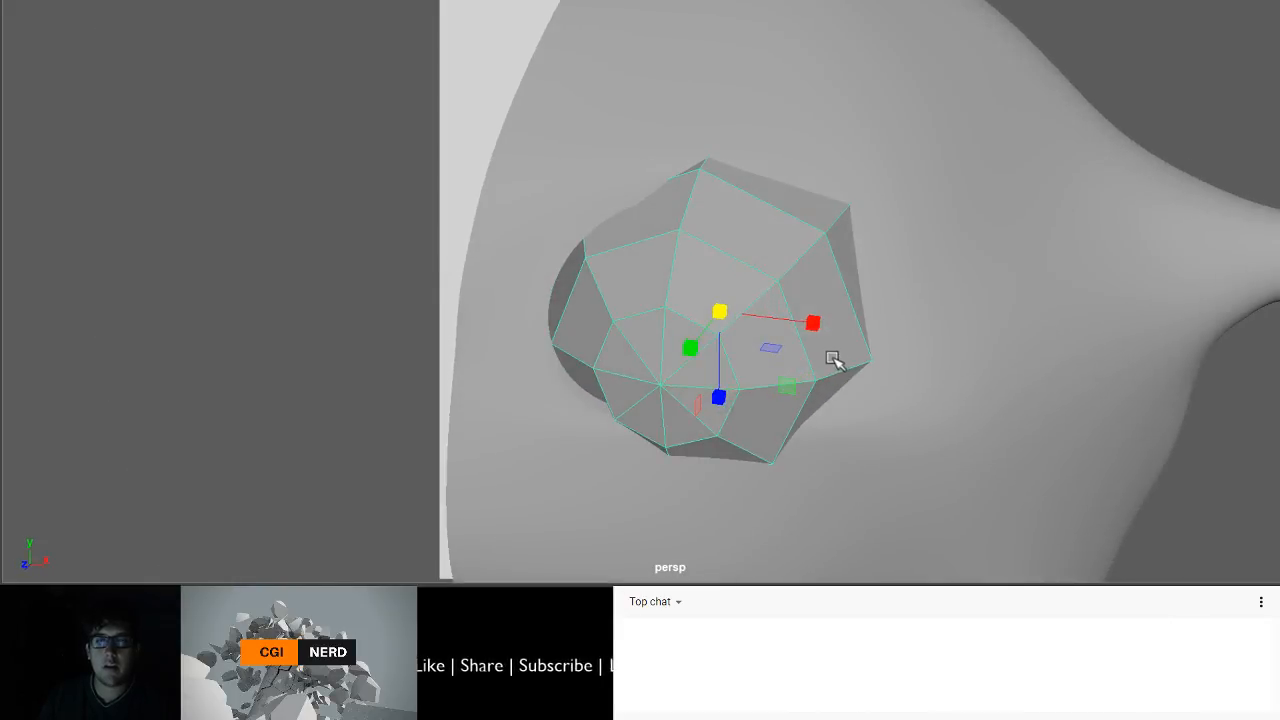
pyautogui.moveTo(690, 365)
pyautogui.keyDown('alt'); pyautogui.mouseDown()
pyautogui.moveTo(846, 363)
pyautogui.moveTo(846, 374)
pyautogui.moveTo(645, 365)
pyautogui.moveTo(703, 351)
pyautogui.moveTo(763, 360)
pyautogui.moveTo(668, 364)
pyautogui.moveTo(680, 366)
pyautogui.mouseUp(); pyautogui.keyUp('alt')
pyautogui.press('space')
pyautogui.press('space')
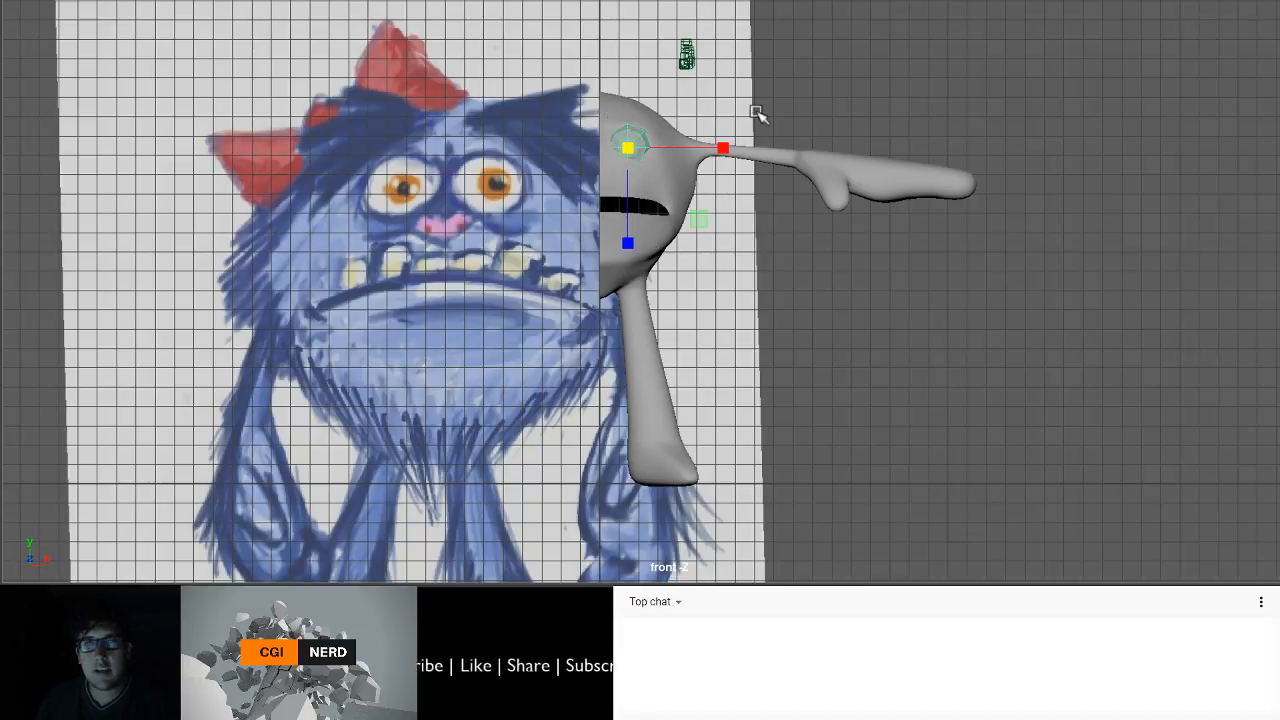
pyautogui.press('space')
pyautogui.press('space')
pyautogui.keyDown('alt'); pyautogui.moveTo(794, 143); pyautogui.dragTo(585, 146, button='middle'); pyautogui.keyUp('alt')
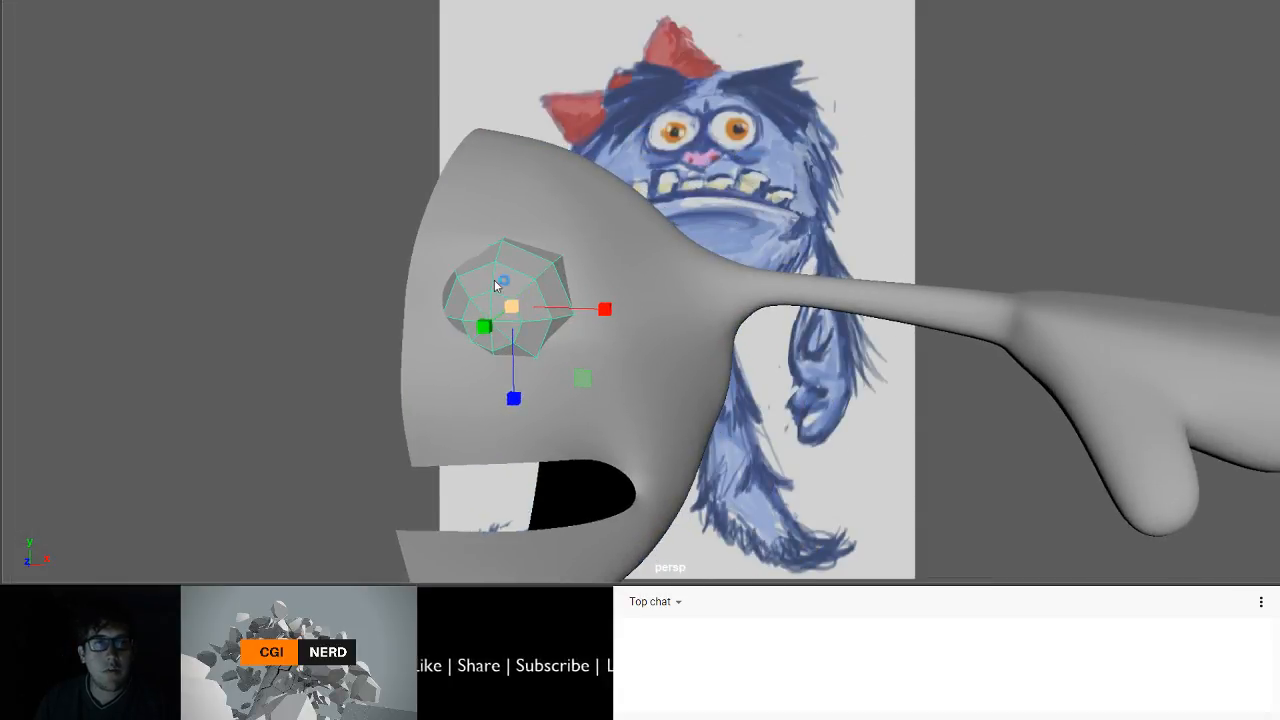
# - Select the sphere's front faces around its forward pole, using the side view
pyautogui.press('q')
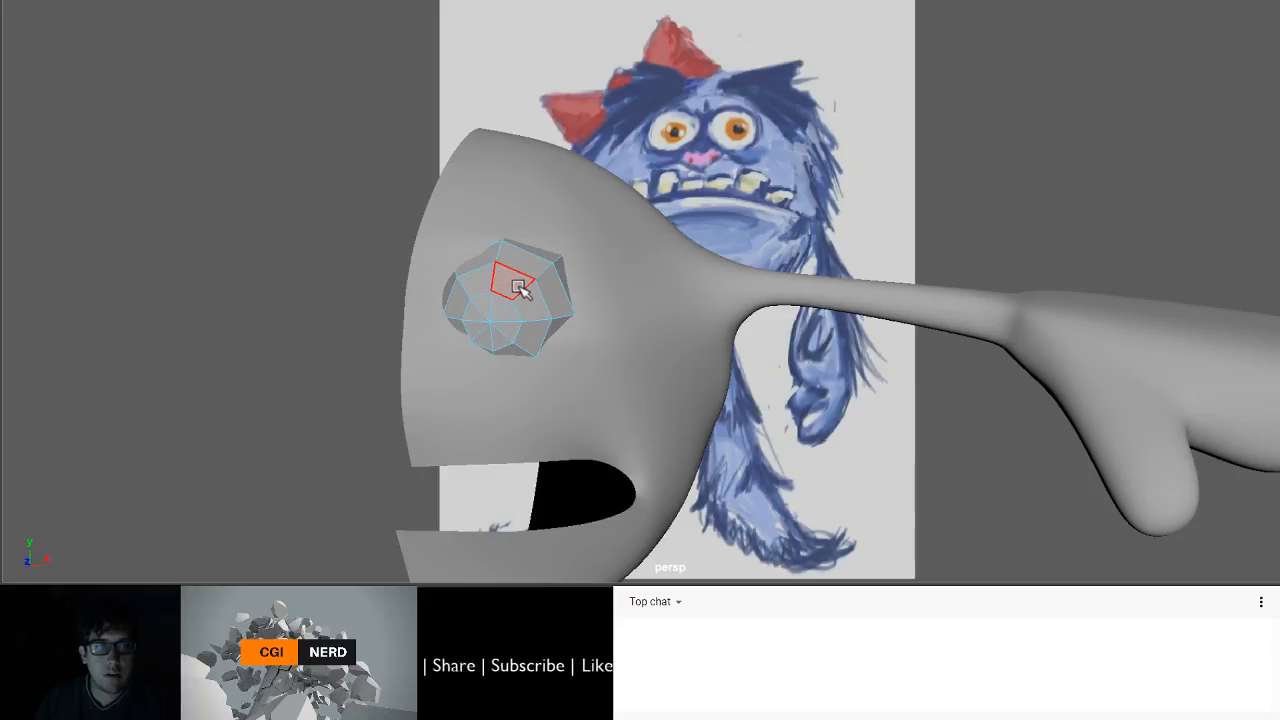
pyautogui.keyDown('alt'); pyautogui.moveTo(518, 290); pyautogui.dragTo(374, 274); pyautogui.keyUp('alt')
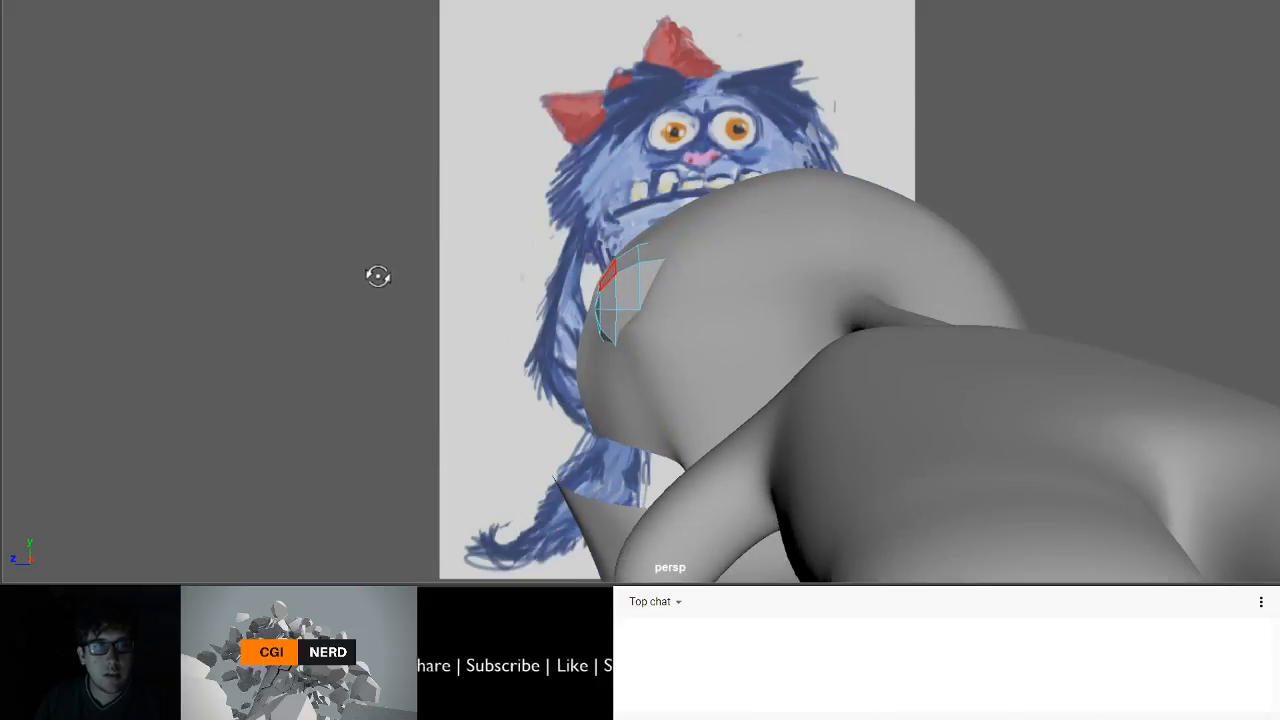
pyautogui.press('space')
pyautogui.press('space')
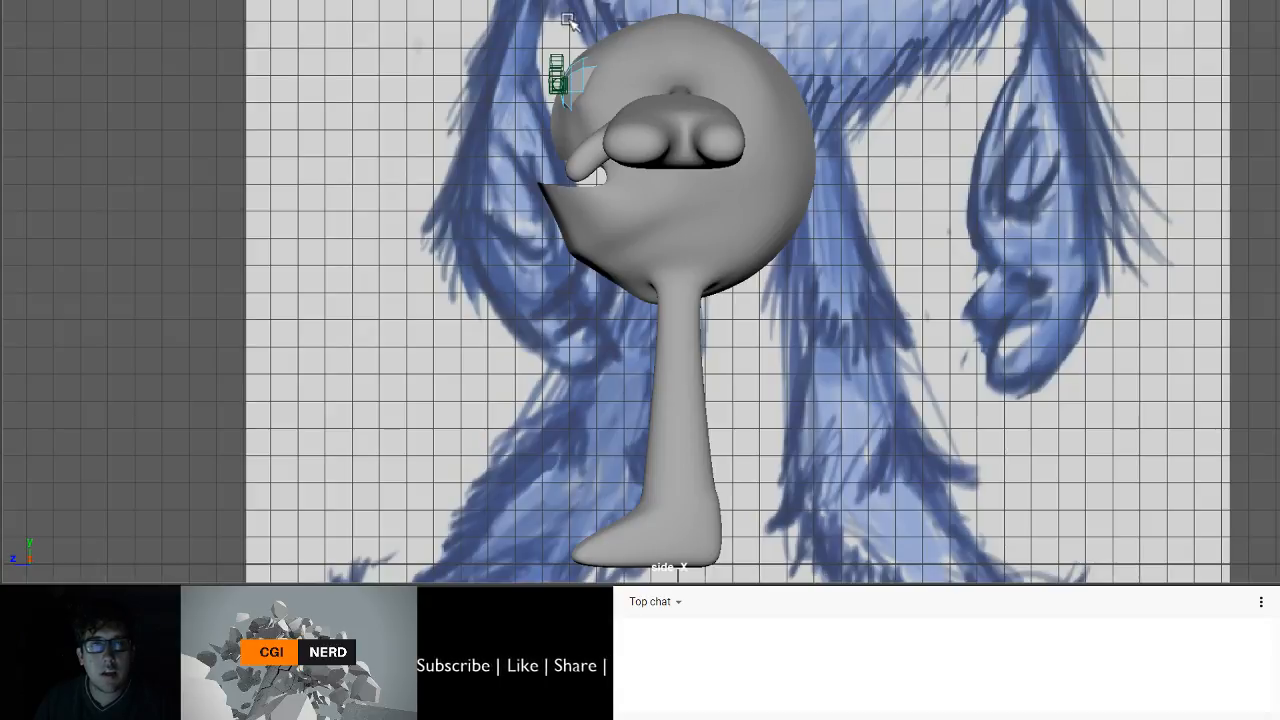
pyautogui.click(566, 127)
pyautogui.press('f')
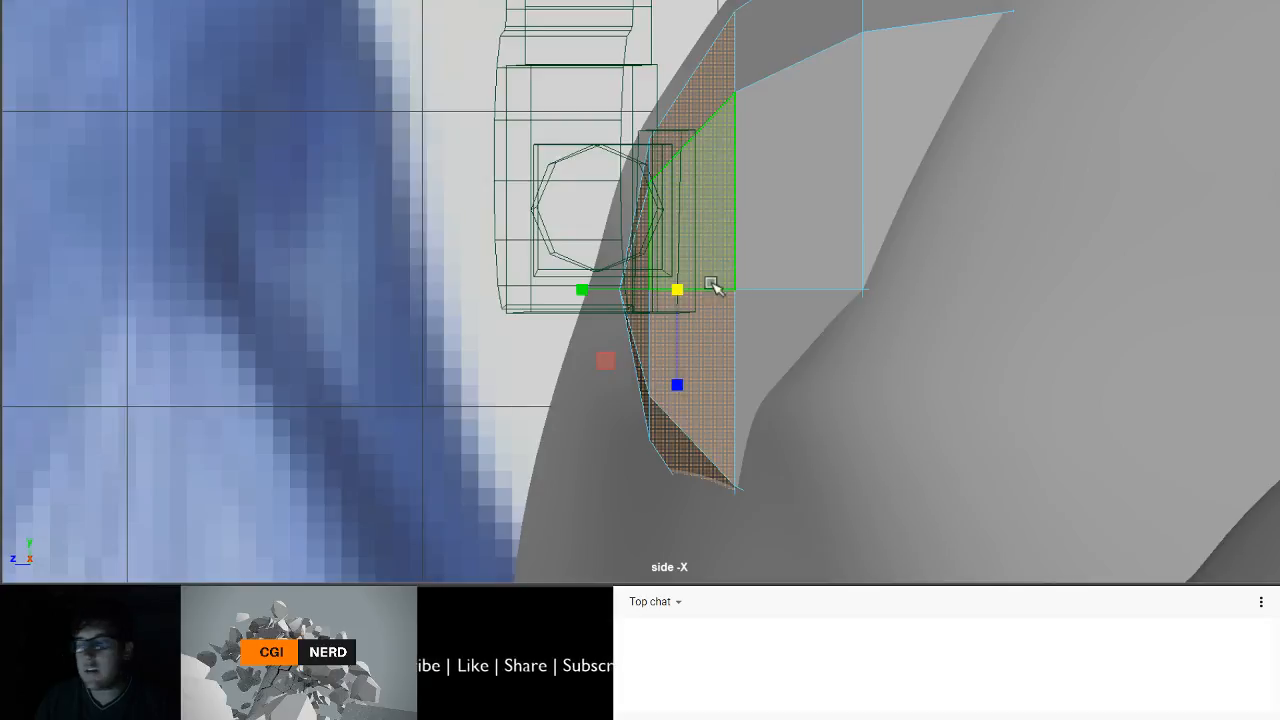
# - Invert the selected front faces by scaling them along the depth axis, and move them back to form a hollow
pyautogui.press('space')
pyautogui.press('space')
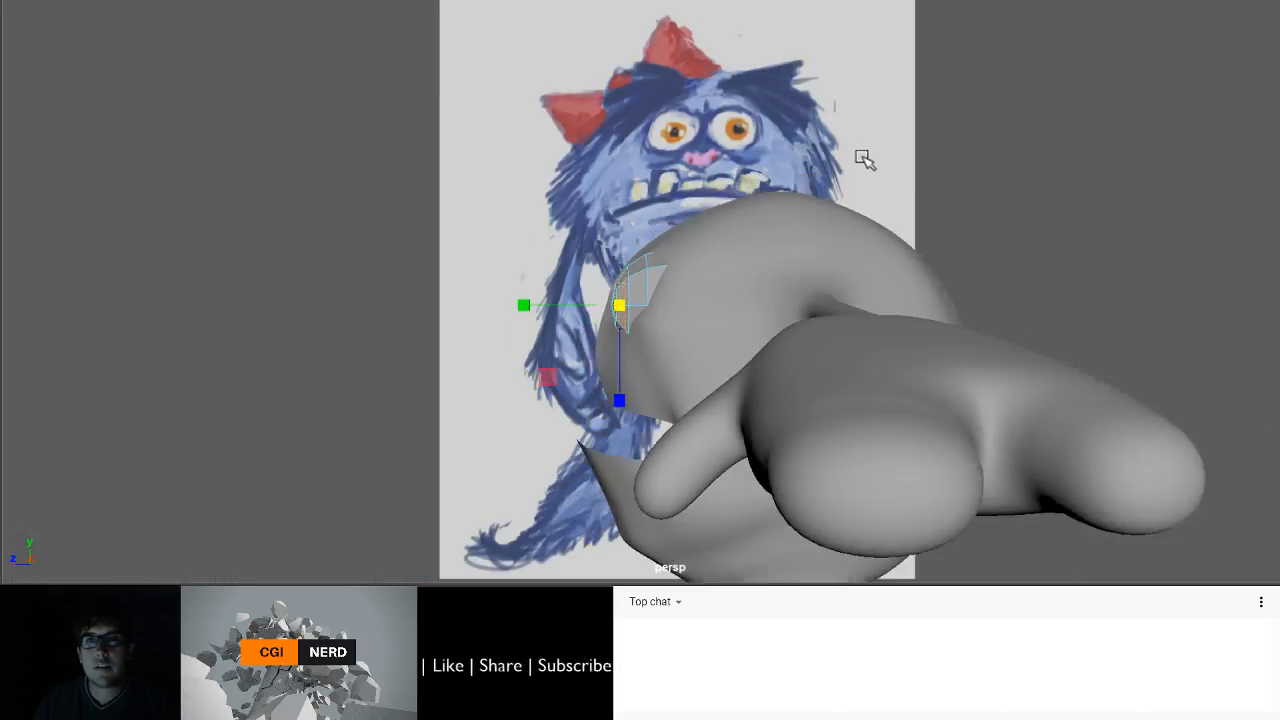
pyautogui.keyDown('alt'); pyautogui.moveTo(863, 160); pyautogui.dragTo(618, 304); pyautogui.keyUp('alt')
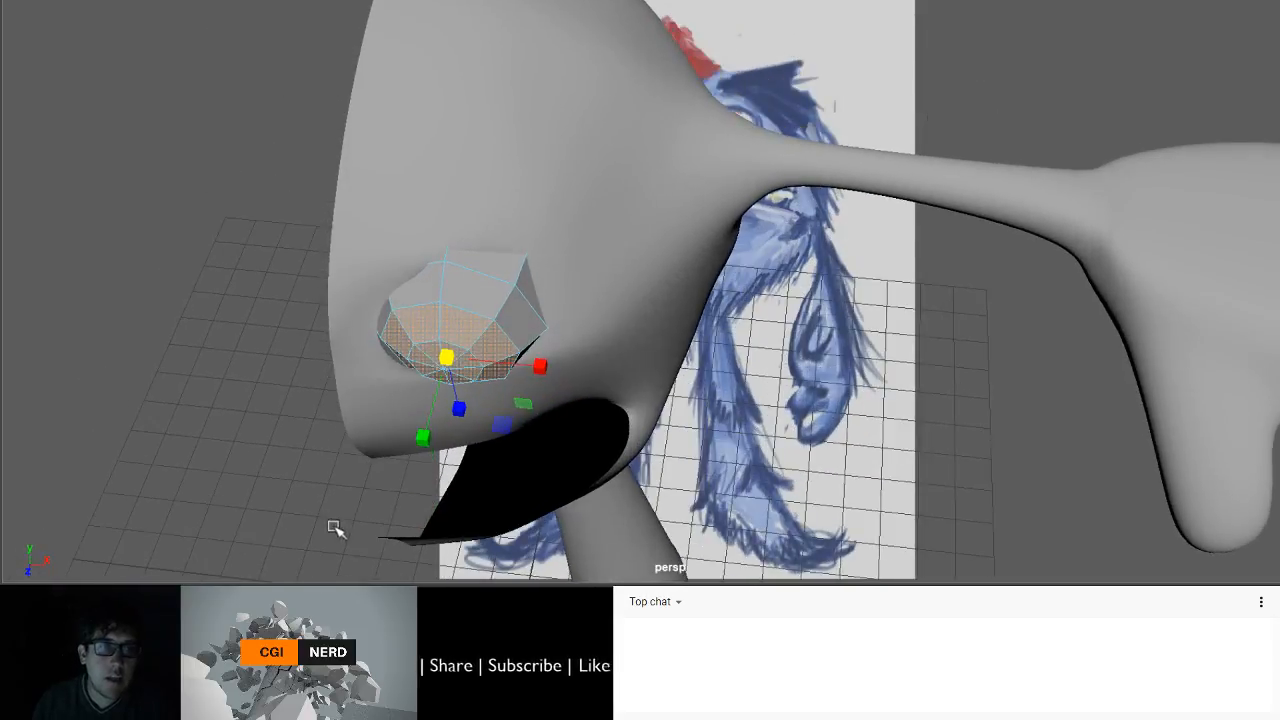
pyautogui.moveTo(424, 438); pyautogui.dragTo(523, 220)
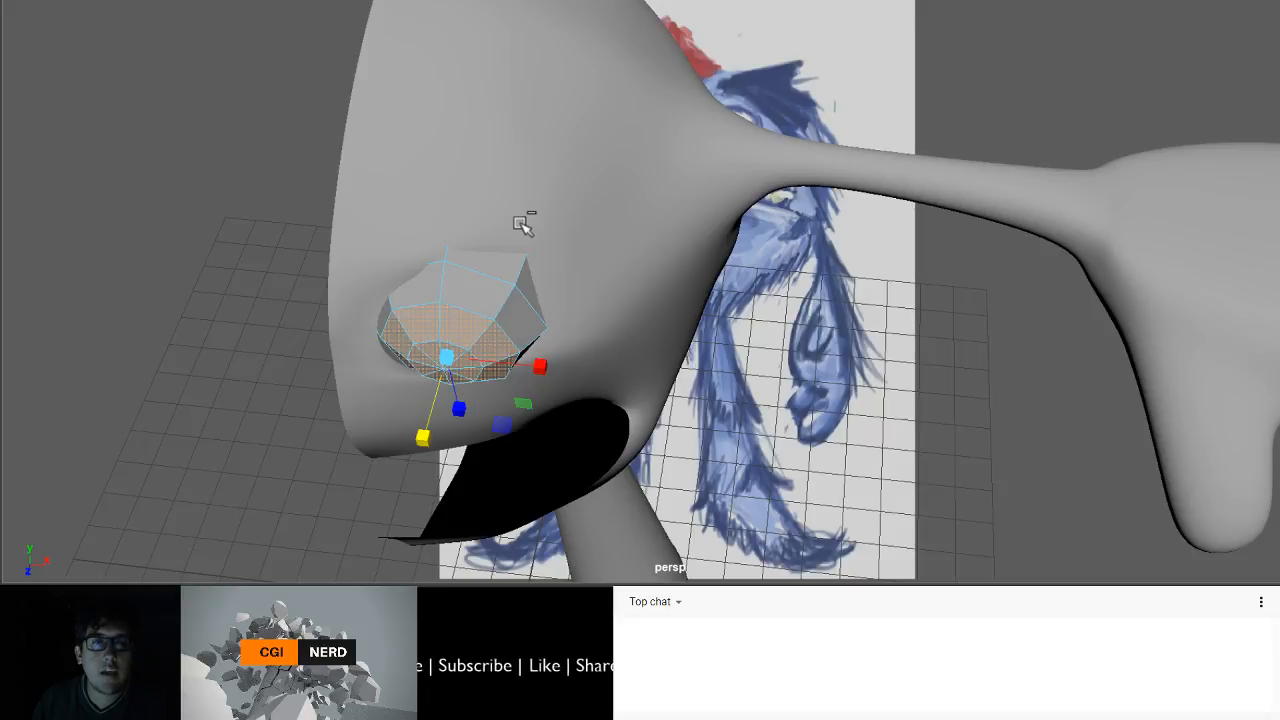
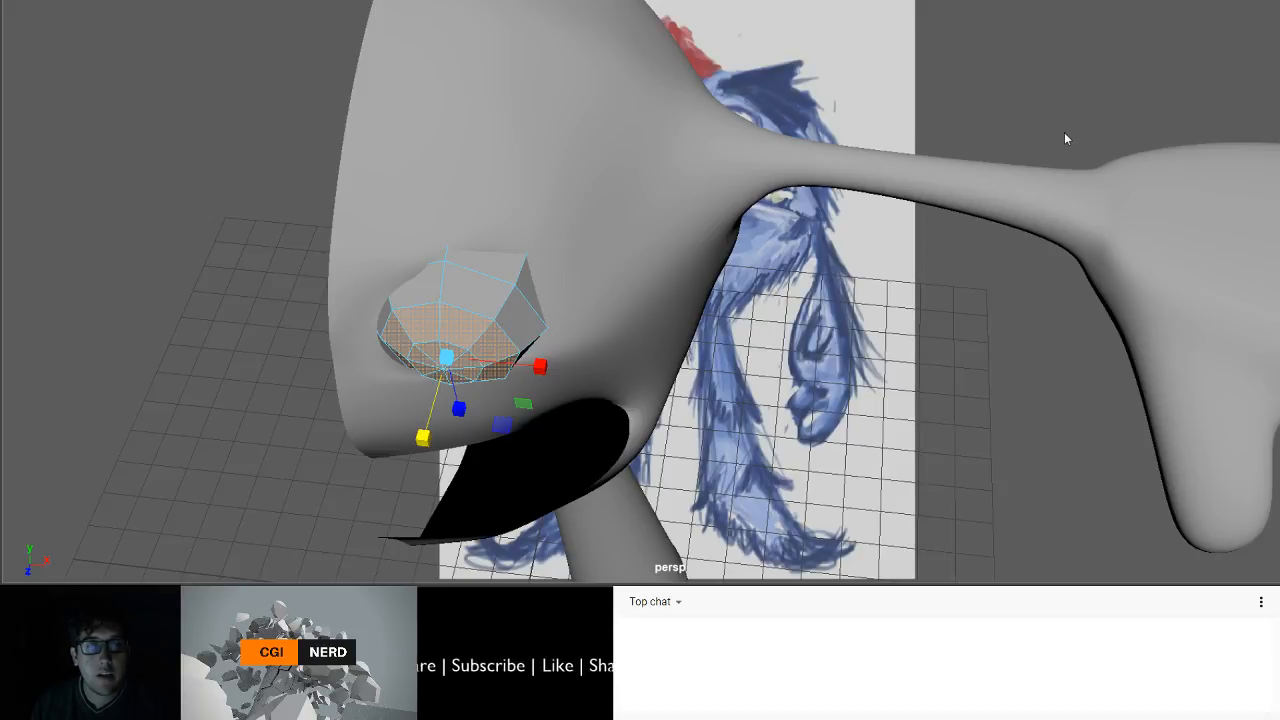
pyautogui.moveTo(424, 436); pyautogui.dragTo(516, 274)
pyautogui.press('w')
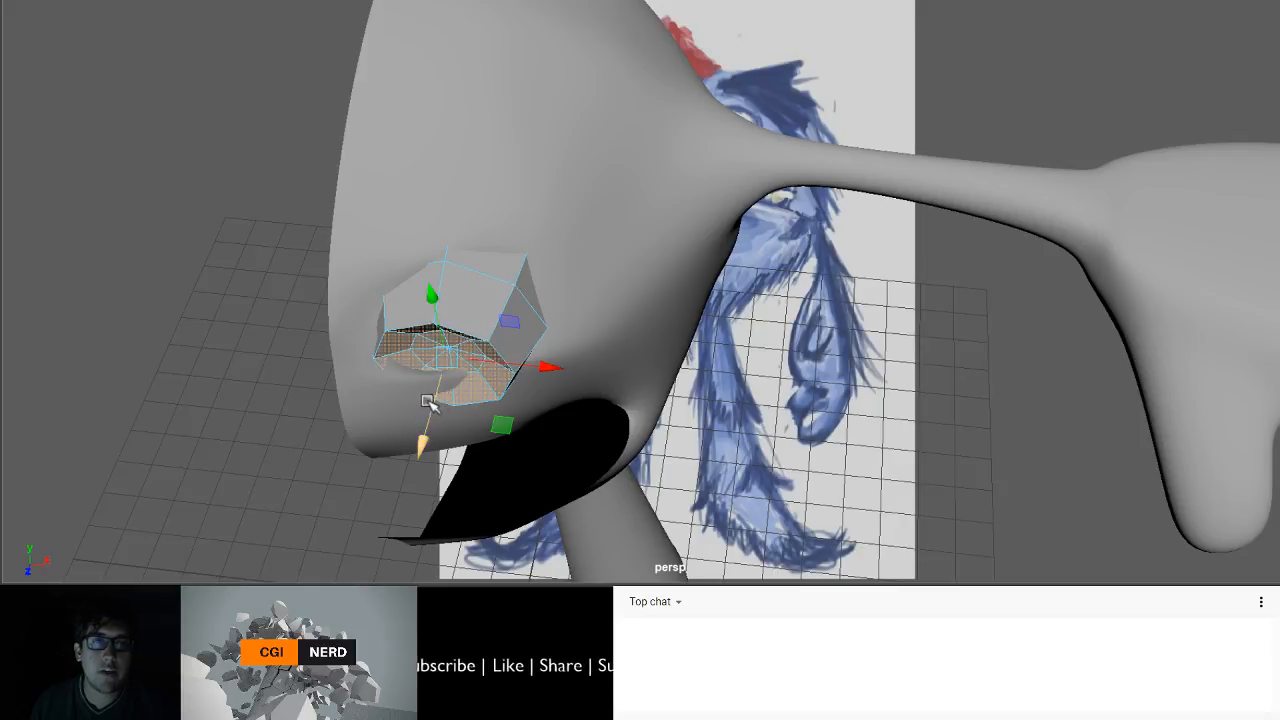
pyautogui.moveTo(425, 402)
pyautogui.mouseDown()
pyautogui.moveTo(426, 428)
pyautogui.moveTo(436, 398)
pyautogui.moveTo(429, 418)
pyautogui.mouseUp()
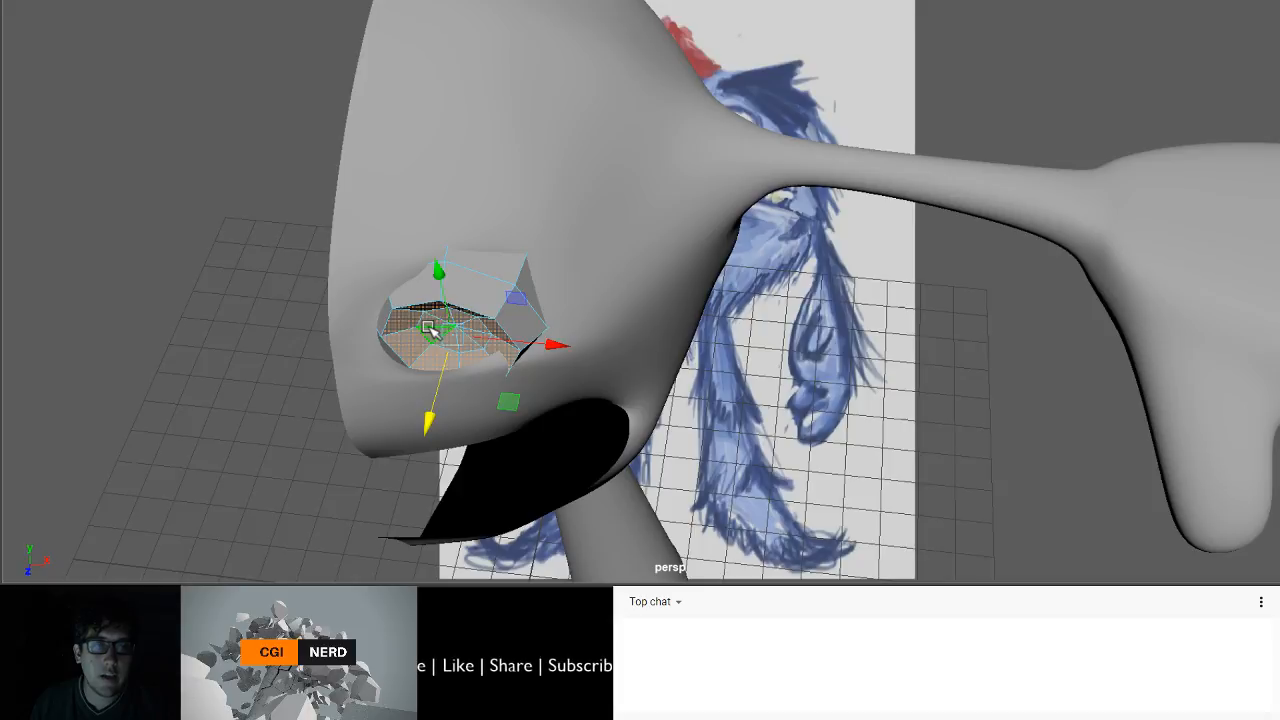
# - Select the ring of triangular faces around the pole inside the eye sphere's hollow for scaling
pyautogui.click(429, 328)
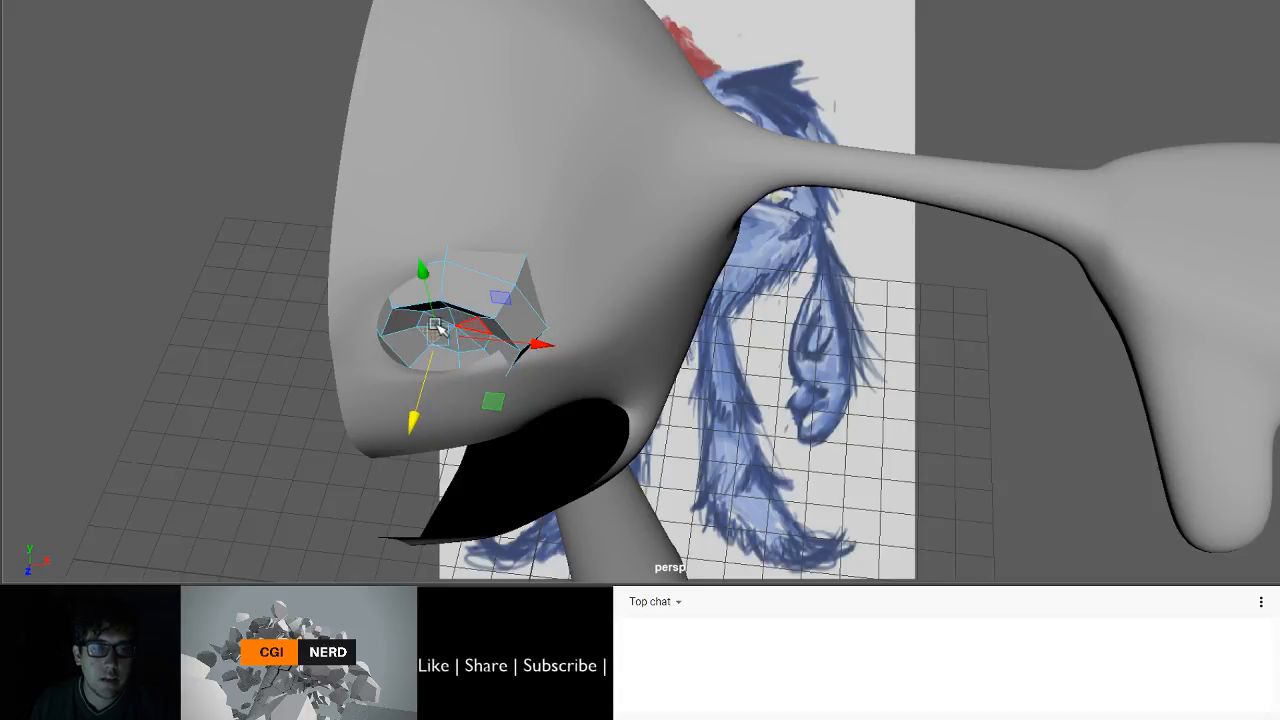
pyautogui.keyDown('alt'); pyautogui.moveTo(437, 324); pyautogui.dragTo(420, 281); pyautogui.keyUp('alt')
pyautogui.scroll(4, 436, 282)
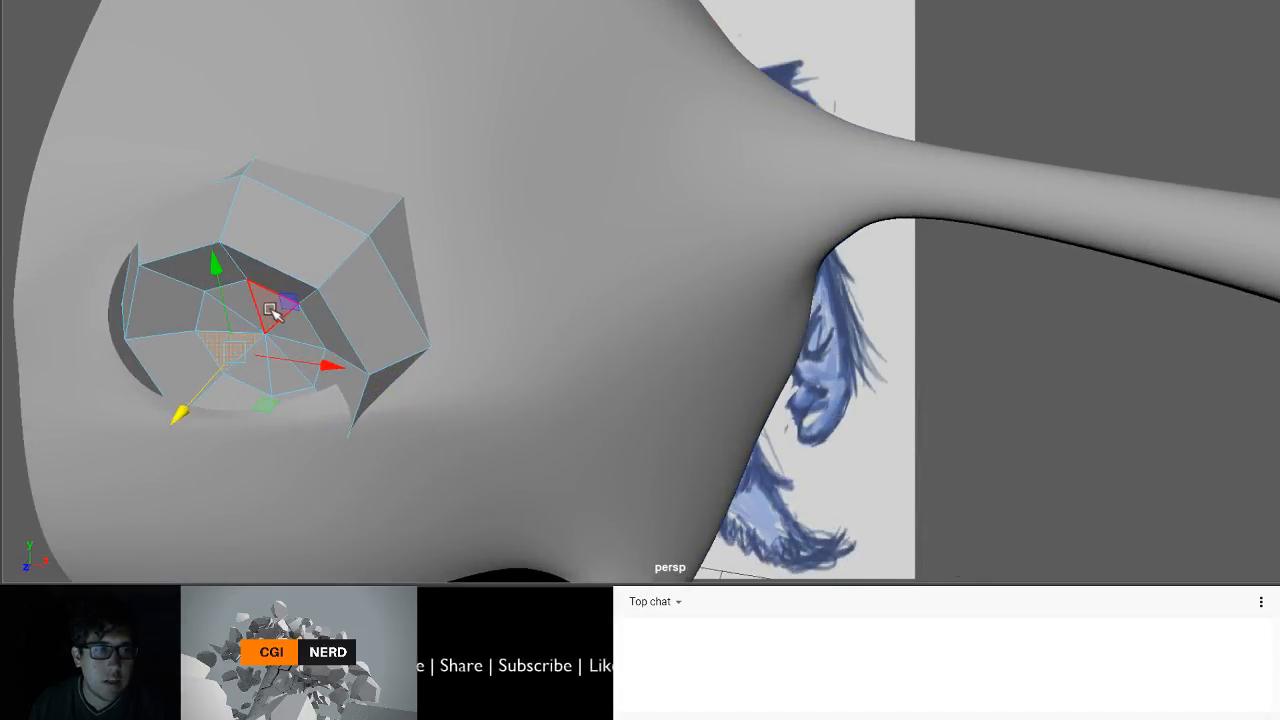
pyautogui.keyDown('shift'); pyautogui.click(234, 317); pyautogui.keyUp('shift')
pyautogui.keyDown('shift'); pyautogui.click(244, 306); pyautogui.keyUp('shift')
pyautogui.keyDown('shift'); pyautogui.click(275, 309); pyautogui.keyUp('shift')
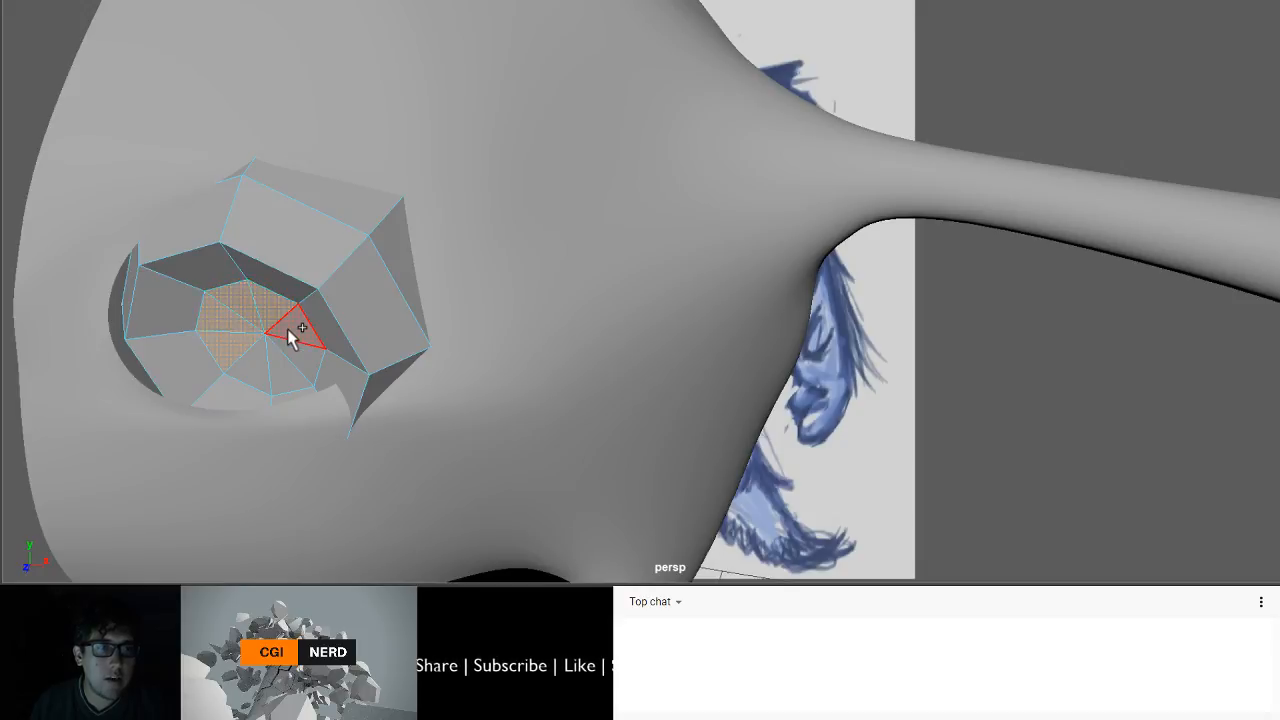
pyautogui.keyDown('shift'); pyautogui.click(287, 328); pyautogui.keyUp('shift')
pyautogui.keyDown('shift'); pyautogui.click(287, 352); pyautogui.keyUp('shift')
pyautogui.keyDown('shift'); pyautogui.click(277, 364); pyautogui.keyUp('shift')
pyautogui.keyDown('shift'); pyautogui.click(259, 366); pyautogui.keyUp('shift')
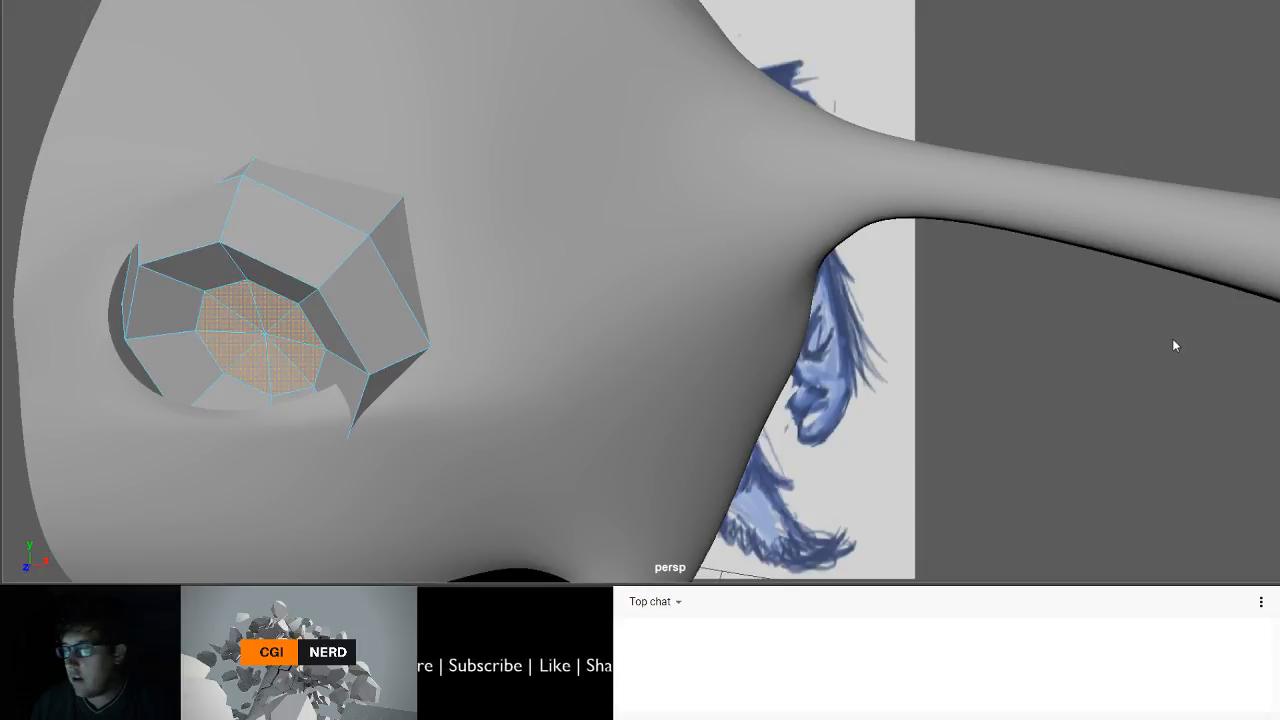
pyautogui.keyDown('alt'); pyautogui.moveTo(251, 377); pyautogui.dragTo(237, 363); pyautogui.keyUp('alt')
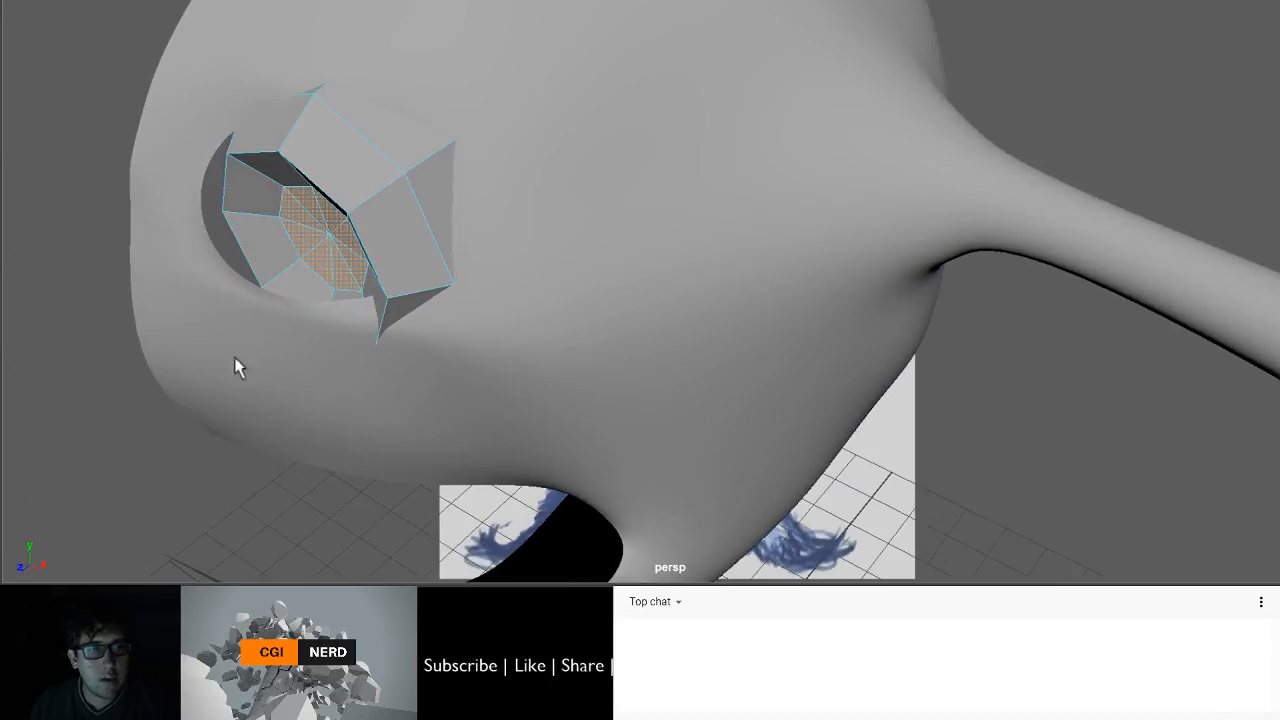
pyautogui.press('r')
pyautogui.moveTo(302, 255); pyautogui.dragTo(268, 325)
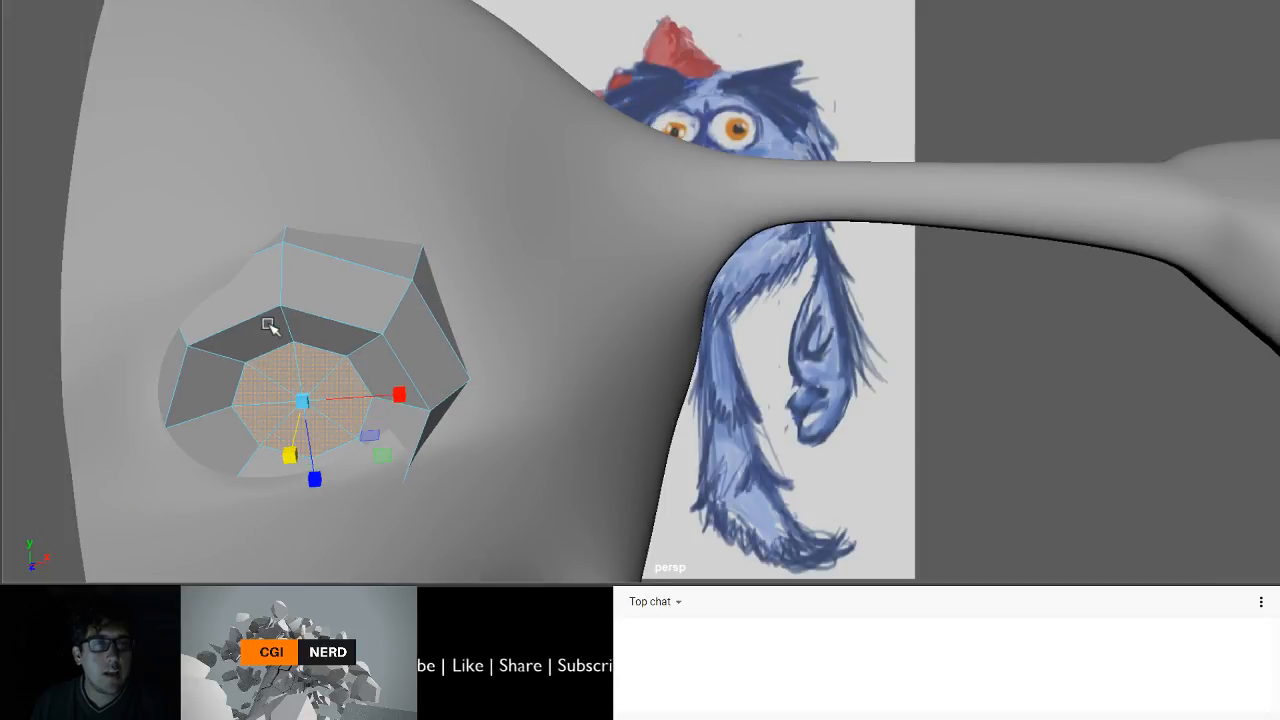
# - Leave face selection, deselect the eye and check the hollow against the head from the front
pyautogui.click(8, 332)
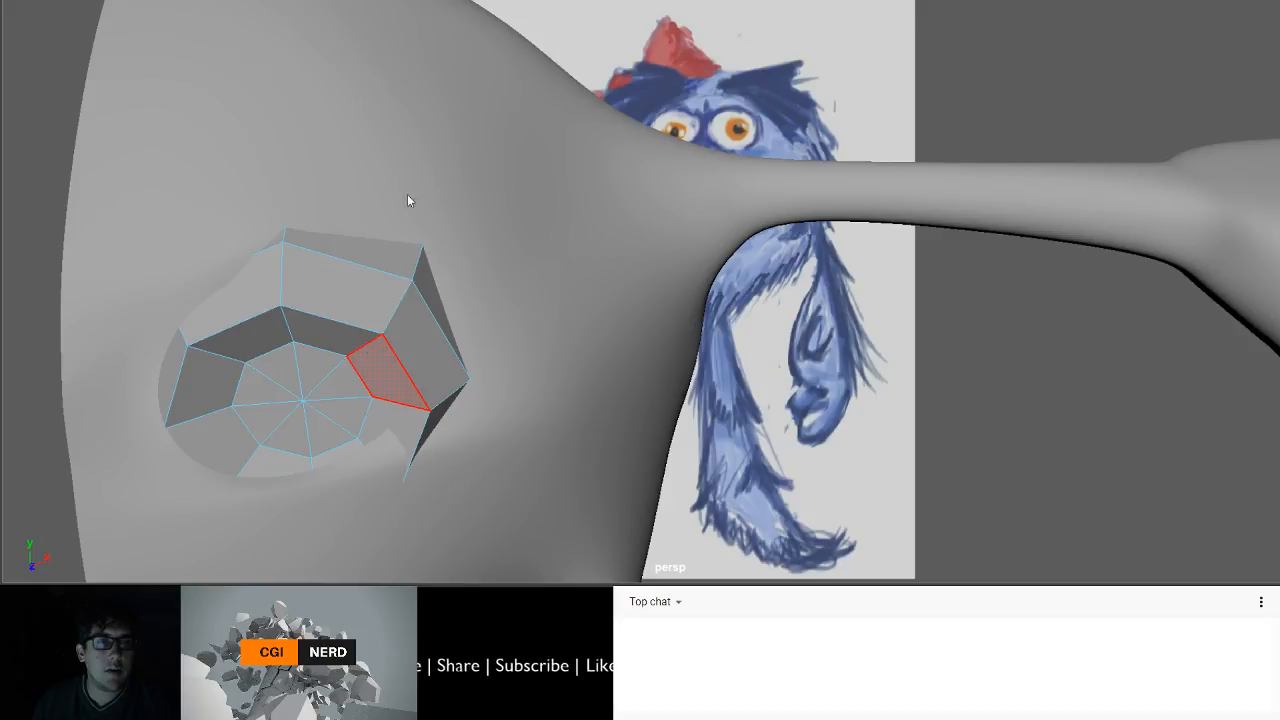
pyautogui.click(436, 1)
pyautogui.keyDown('alt'); pyautogui.moveTo(320, 382); pyautogui.dragTo(248, 396, button='right'); pyautogui.keyUp('alt')
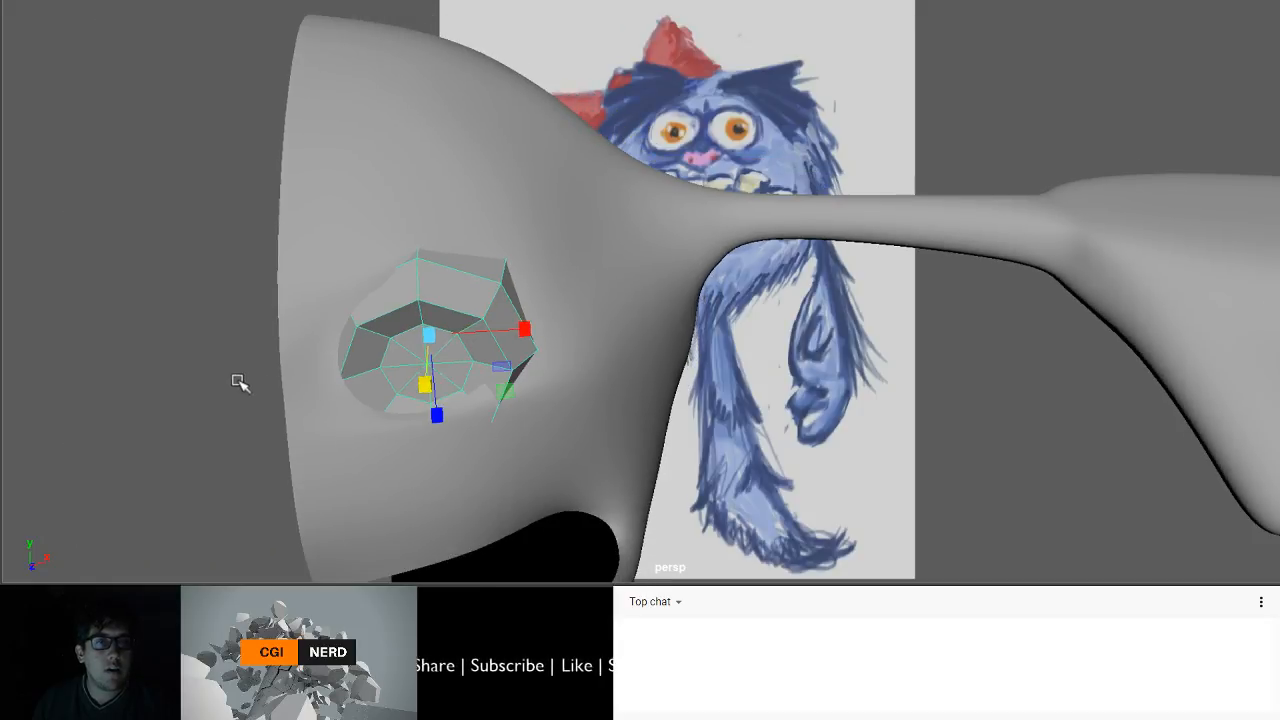
pyautogui.click(236, 378)
pyautogui.keyDown('alt'); pyautogui.moveTo(170, 366); pyautogui.dragTo(448, 353); pyautogui.keyUp('alt')
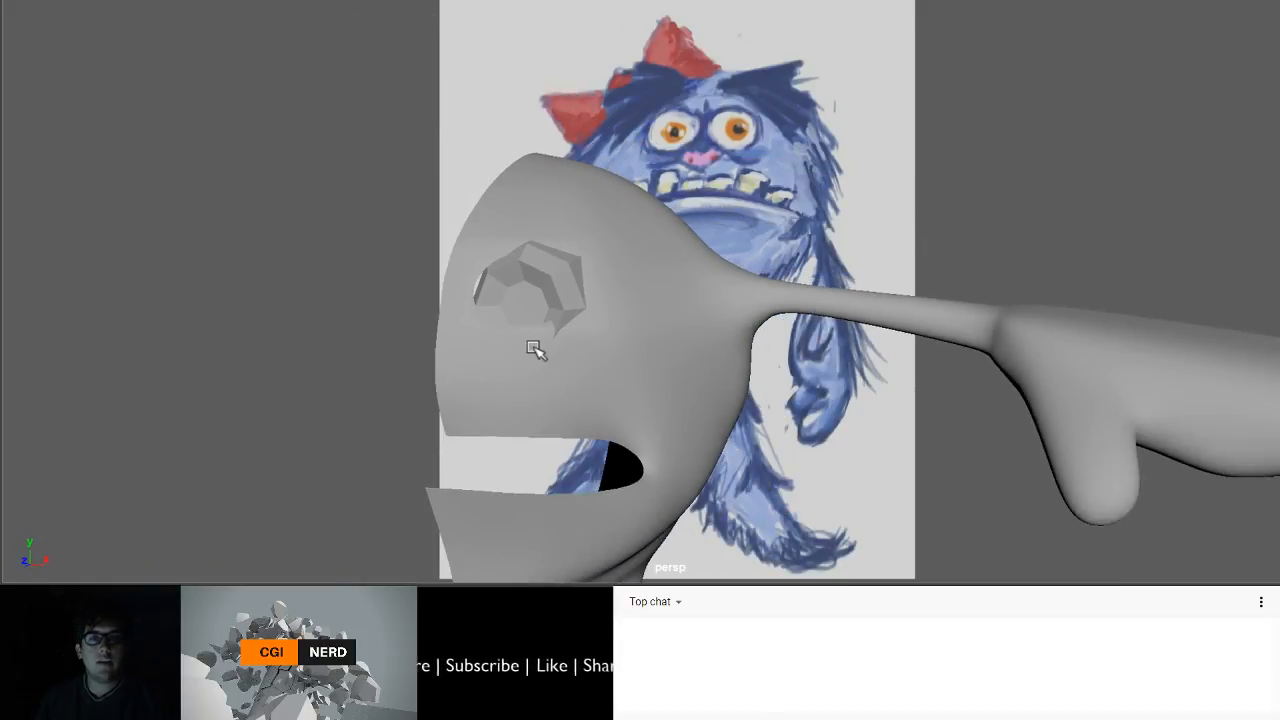
pyautogui.keyDown('alt'); pyautogui.moveTo(558, 324); pyautogui.dragTo(531, 309); pyautogui.keyUp('alt')
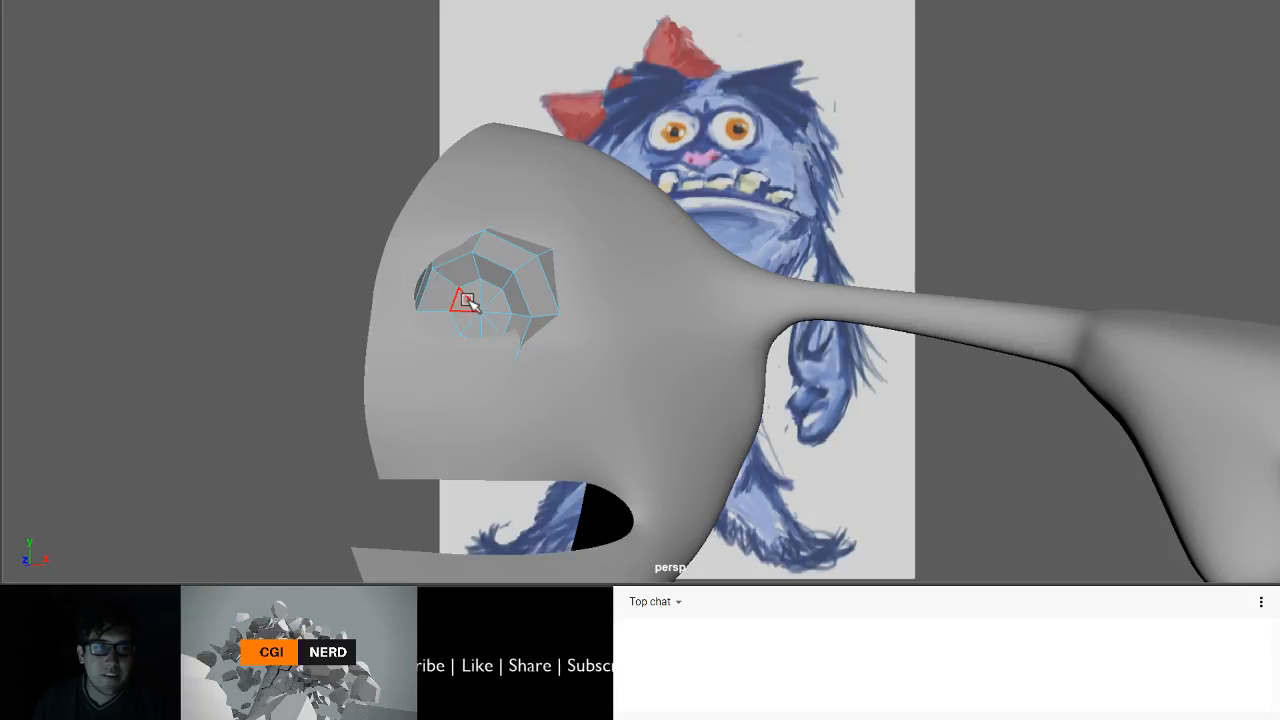
# - Select all triangular faces around the hollow's pole and scale them down uniformly to a smaller central disc
pyautogui.click(466, 300)
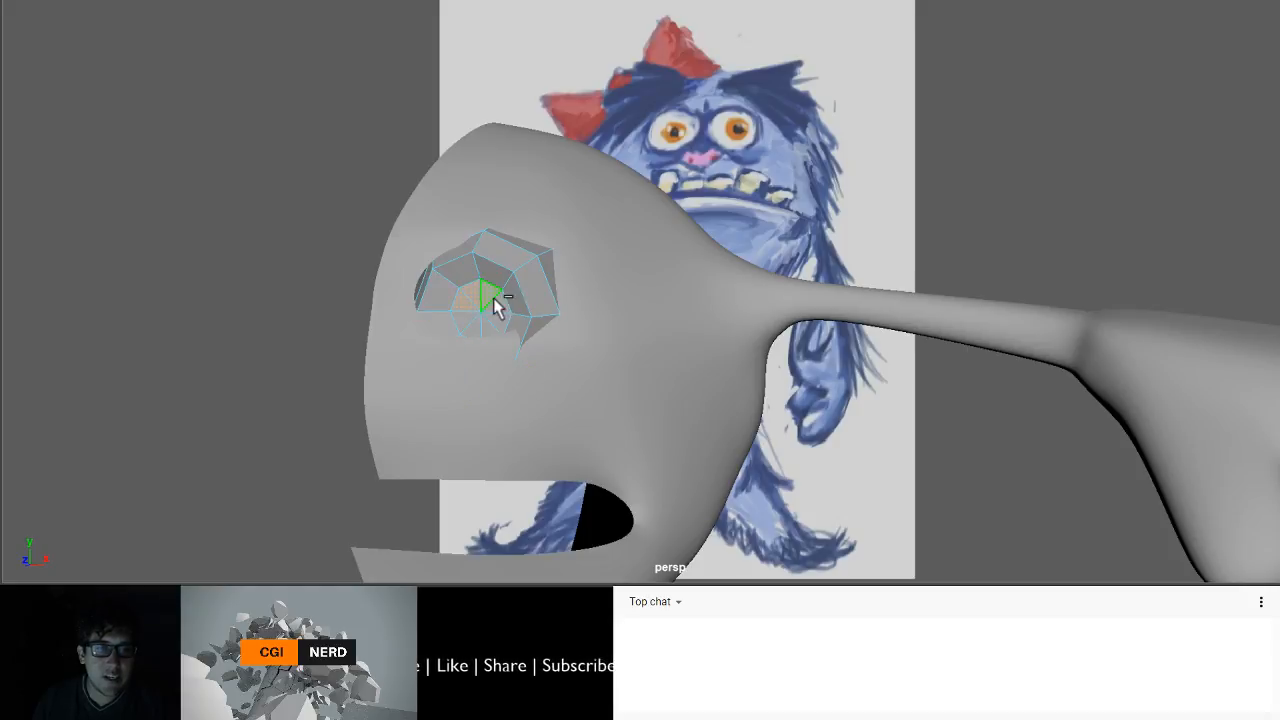
pyautogui.keyDown('shift'); pyautogui.click(497, 303); pyautogui.keyUp('shift')
pyautogui.keyDown('shift'); pyautogui.click(498, 318); pyautogui.keyUp('shift')
pyautogui.keyDown('shift'); pyautogui.click(485, 323); pyautogui.keyUp('shift')
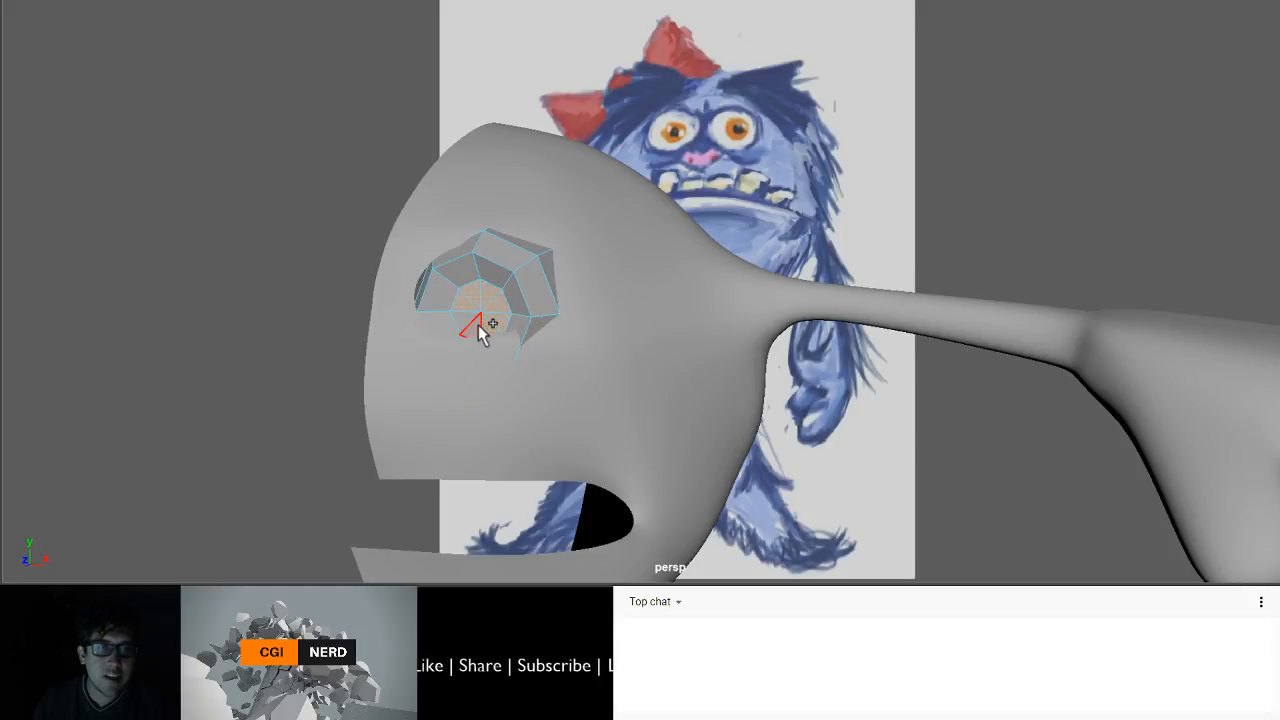
pyautogui.keyDown('shift'); pyautogui.click(476, 326); pyautogui.keyUp('shift')
pyautogui.keyDown('shift'); pyautogui.click(467, 319); pyautogui.keyUp('shift')
pyautogui.press('r')
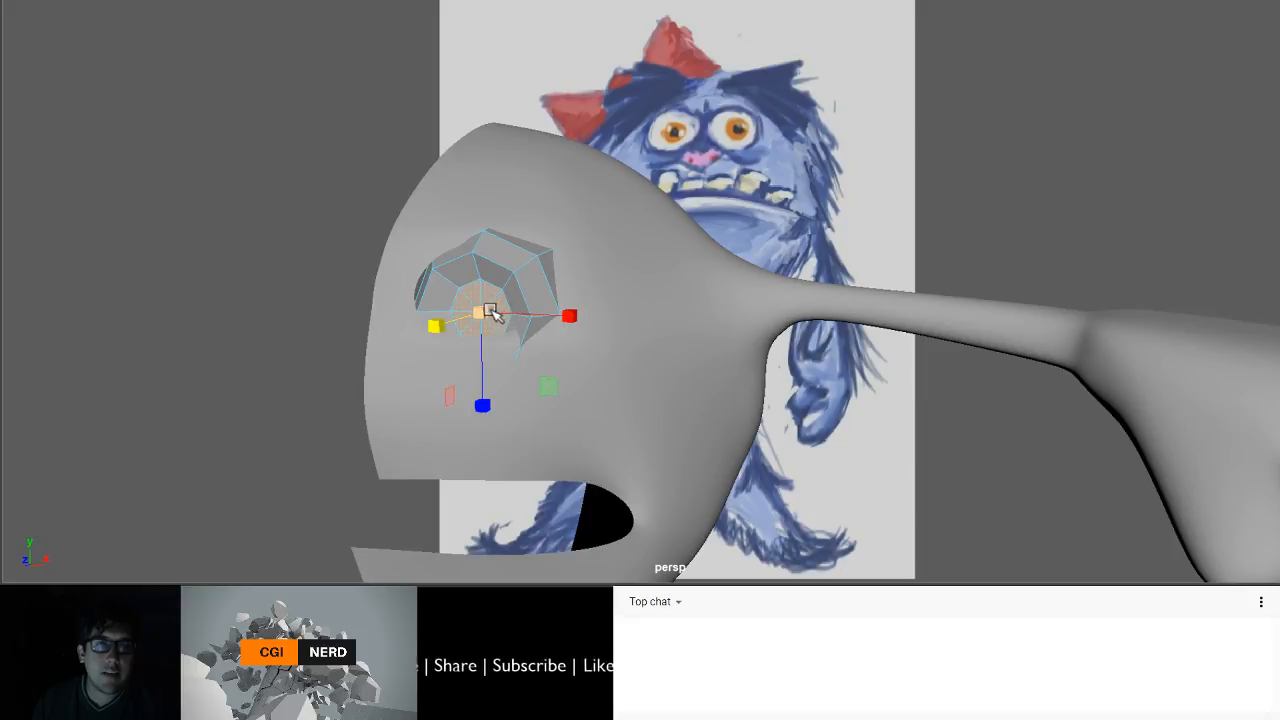
pyautogui.moveTo(489, 310); pyautogui.dragTo(465, 304)
pyautogui.keyDown('alt'); pyautogui.moveTo(539, 286); pyautogui.dragTo(549, 320); pyautogui.keyUp('alt')
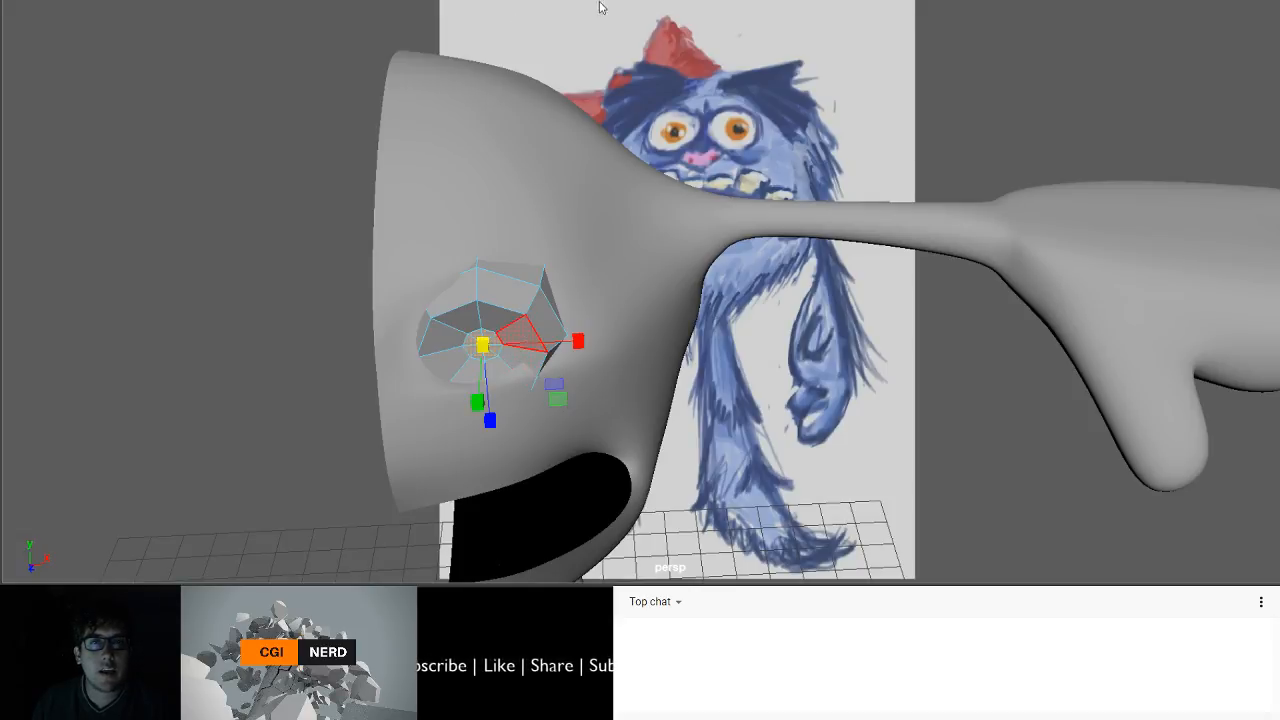
# - Return the eye to object selection and examine its shape and fit in the opening from several angles
pyautogui.click(337, 269)
pyautogui.keyDown('alt'); pyautogui.moveTo(337, 269); pyautogui.dragTo(509, 271); pyautogui.keyUp('alt')
pyautogui.click(509, 271)
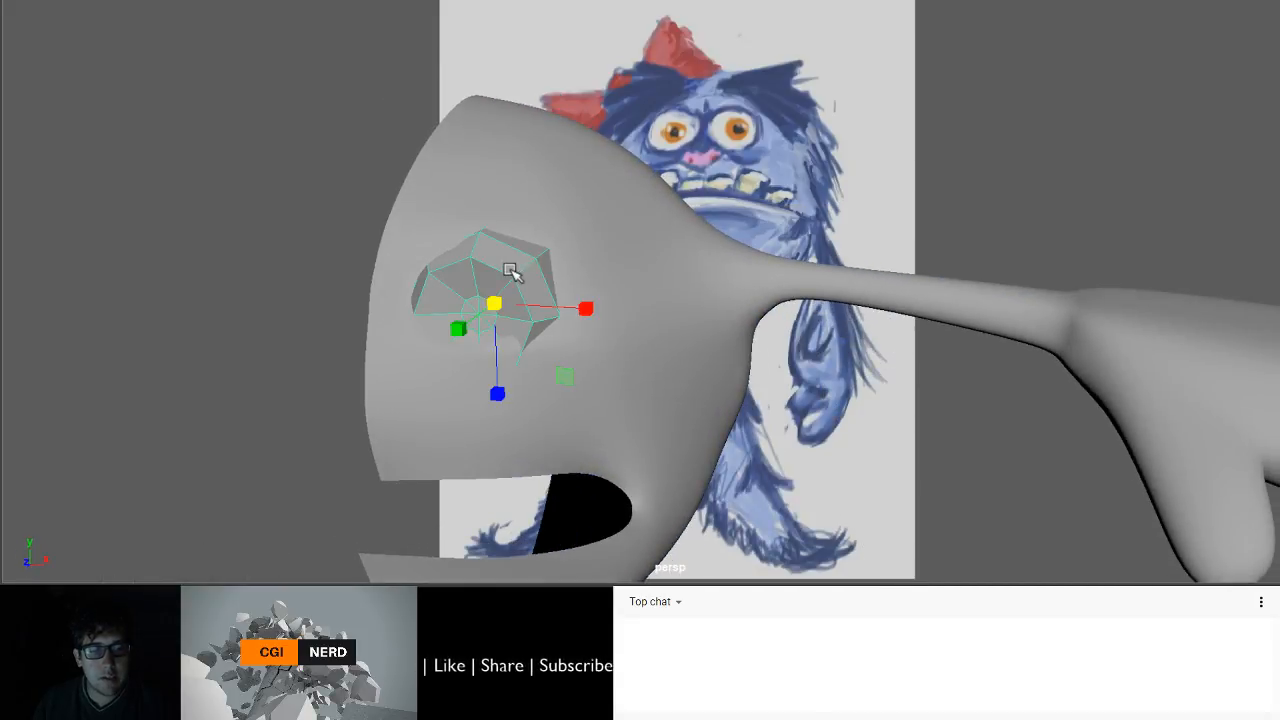
pyautogui.click(306, 257)
pyautogui.keyDown('alt'); pyautogui.moveTo(306, 257); pyautogui.dragTo(365, 290); pyautogui.keyUp('alt')
pyautogui.click(535, 288)
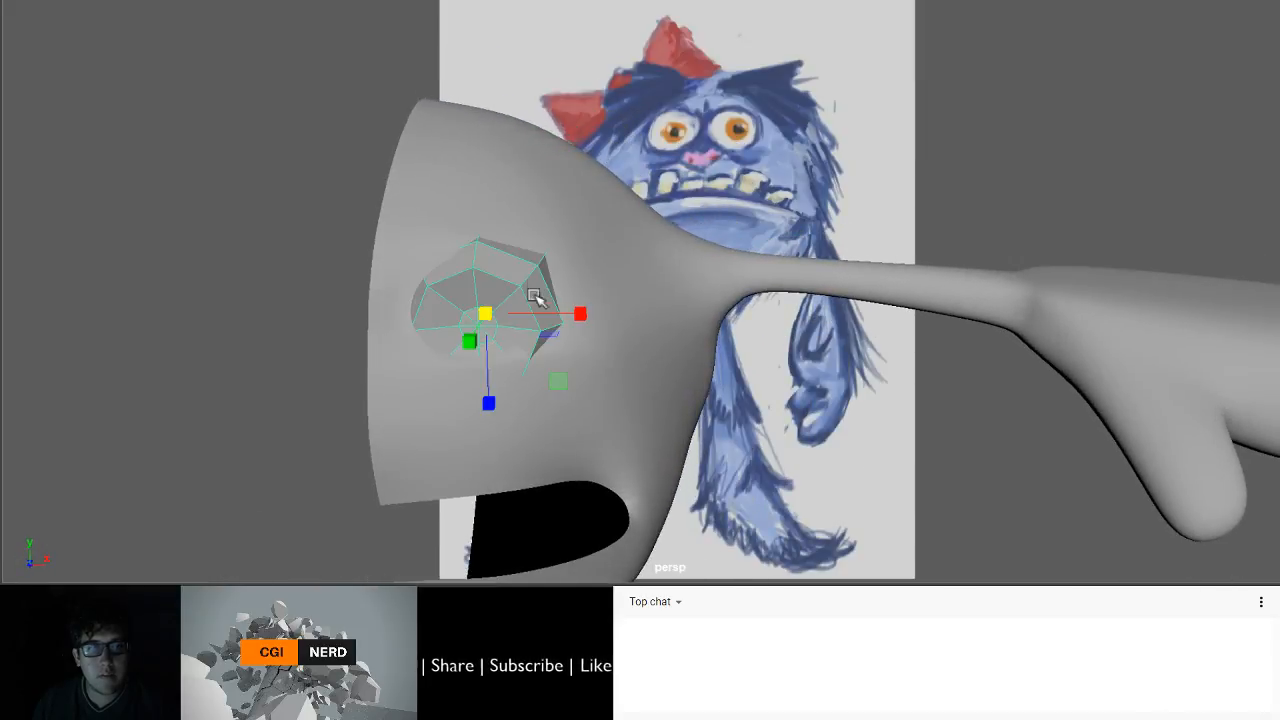
pyautogui.click(246, 254)
pyautogui.keyDown('alt'); pyautogui.moveTo(246, 254); pyautogui.dragTo(214, 323); pyautogui.keyUp('alt')
# - Turn off the body's smooth preview and use wireframe display to select the outer rim faces hidden behind the eye sphere
pyautogui.press('1')
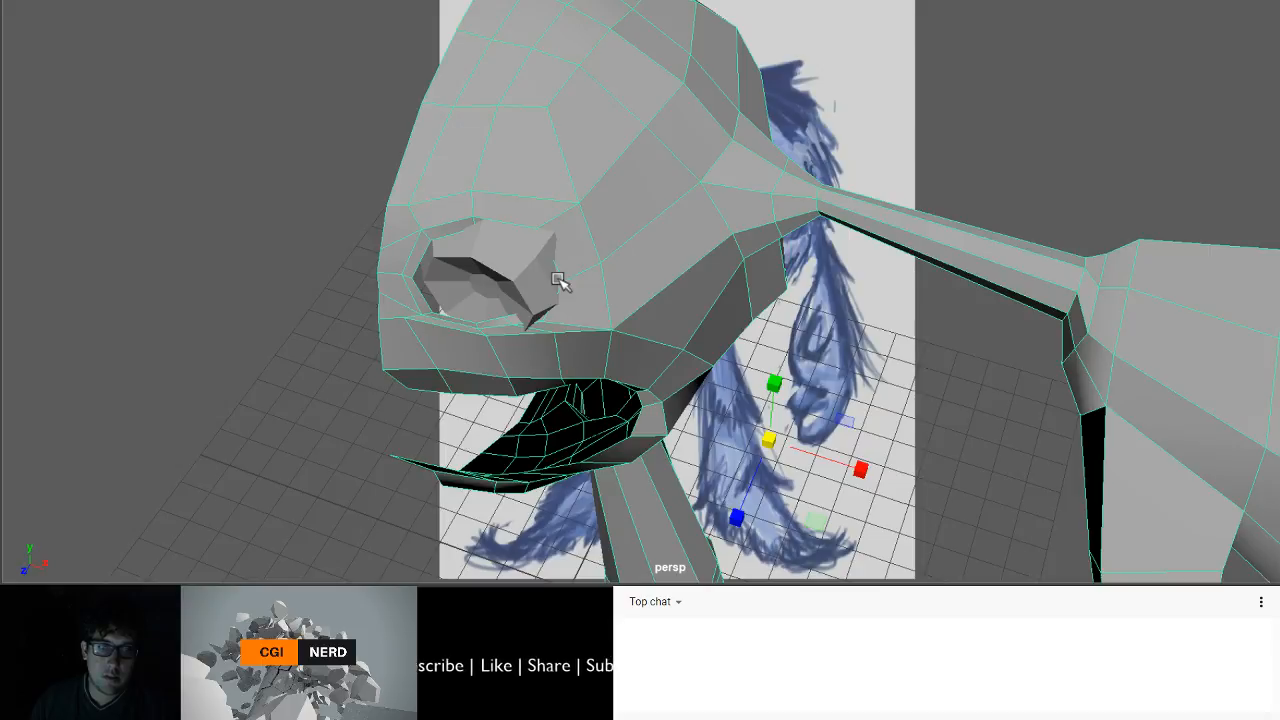
pyautogui.press('4')
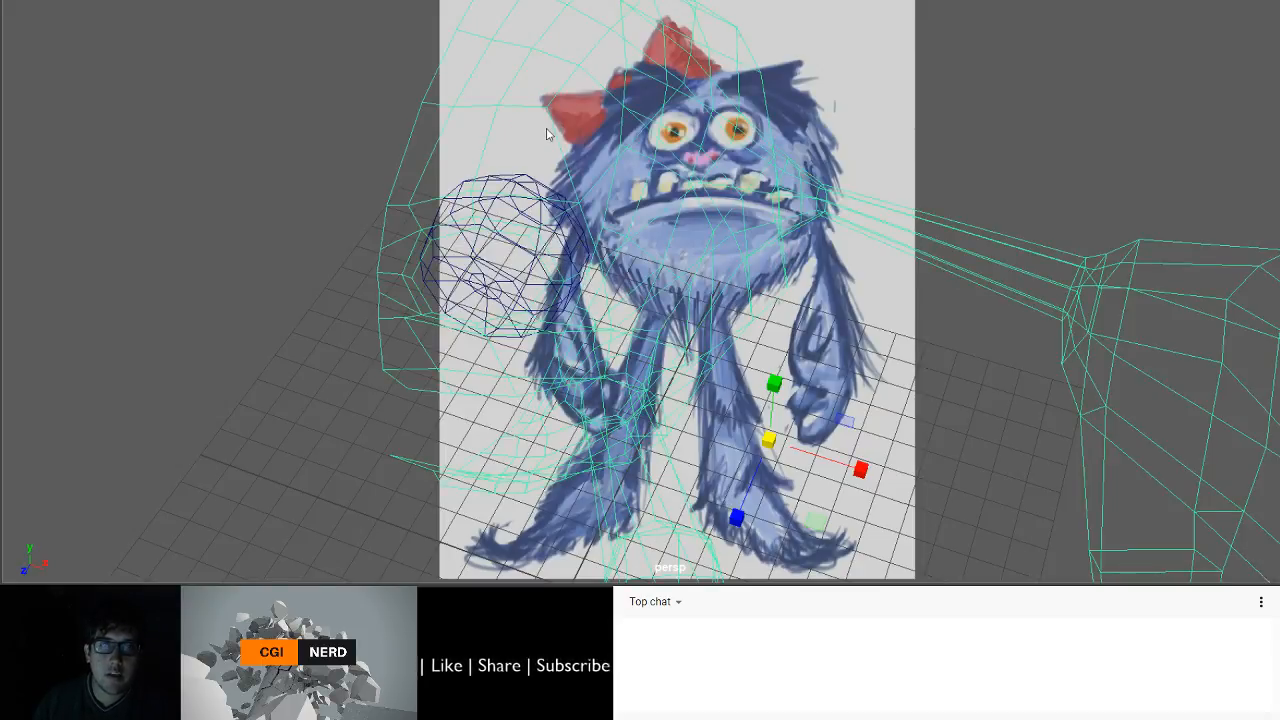
pyautogui.click(550, 295)
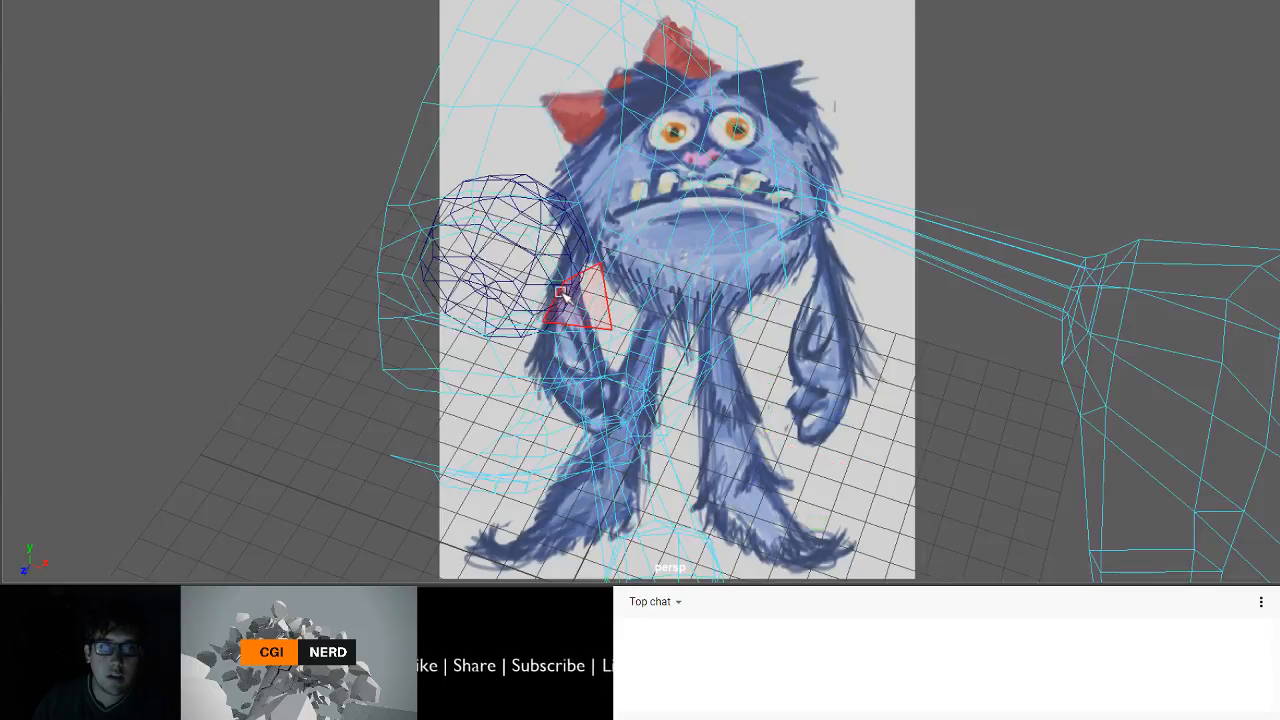
pyautogui.keyDown('shift'); pyautogui.click(548, 296); pyautogui.keyUp('shift')
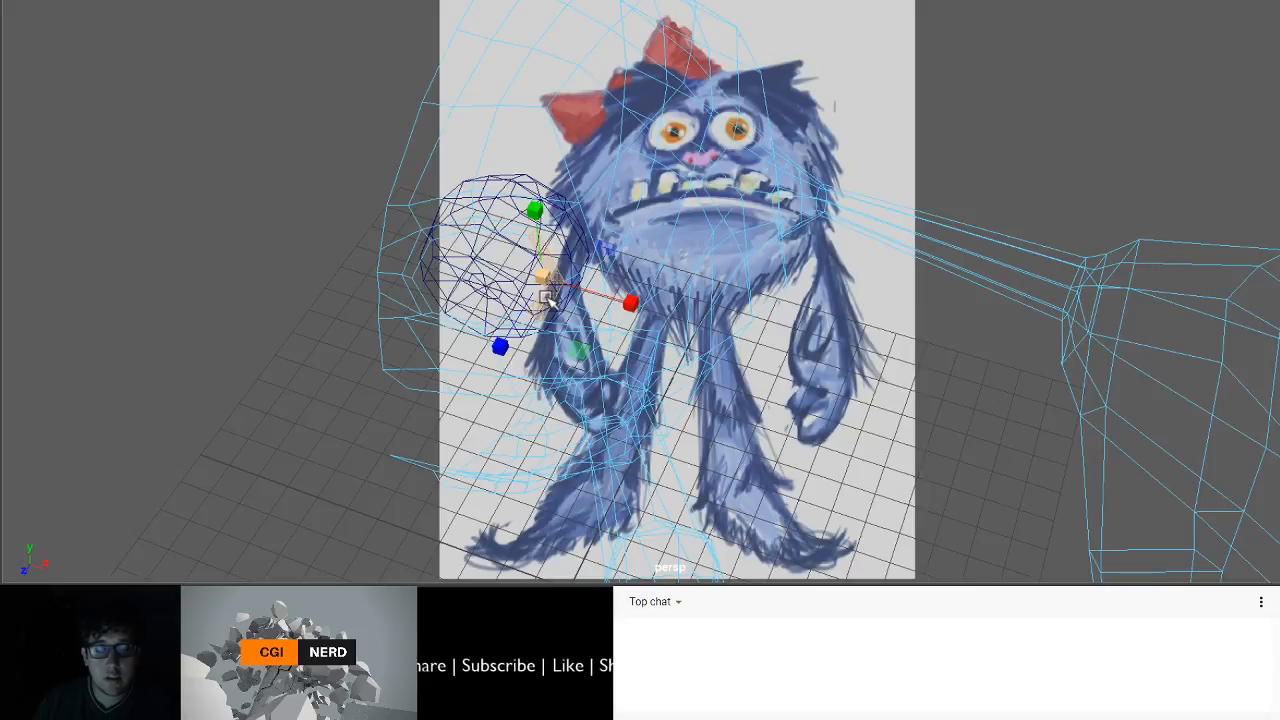
pyautogui.press('5')
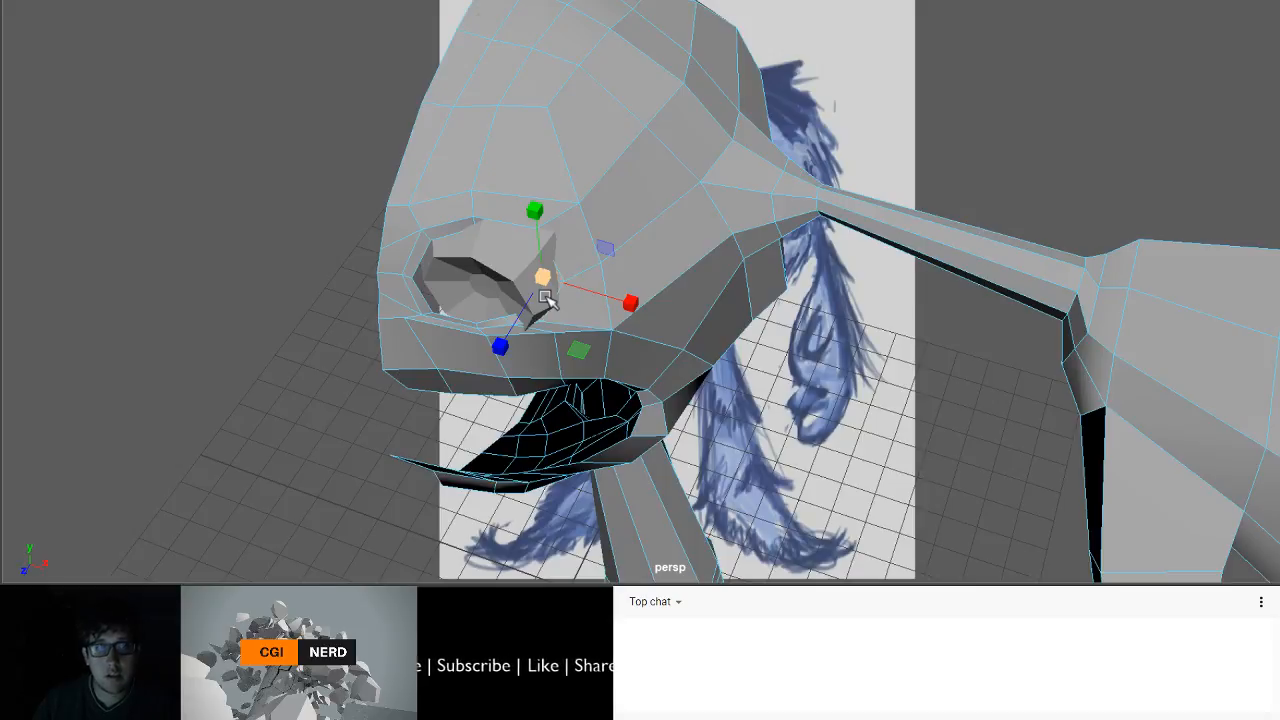
# - Move the outer rim faces of the eye opening forward and sideways away from the sphere
pyautogui.press('w')
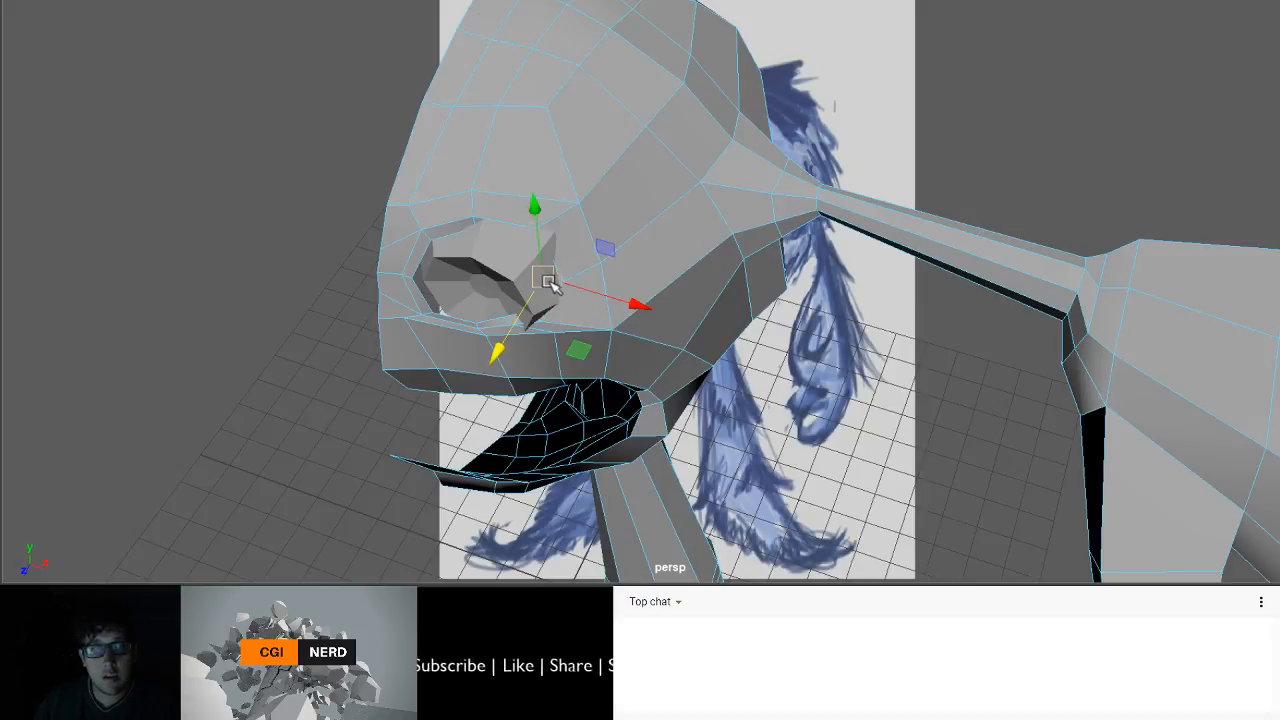
pyautogui.keyDown('alt'); pyautogui.moveTo(571, 297); pyautogui.dragTo(578, 350); pyautogui.keyUp('alt')
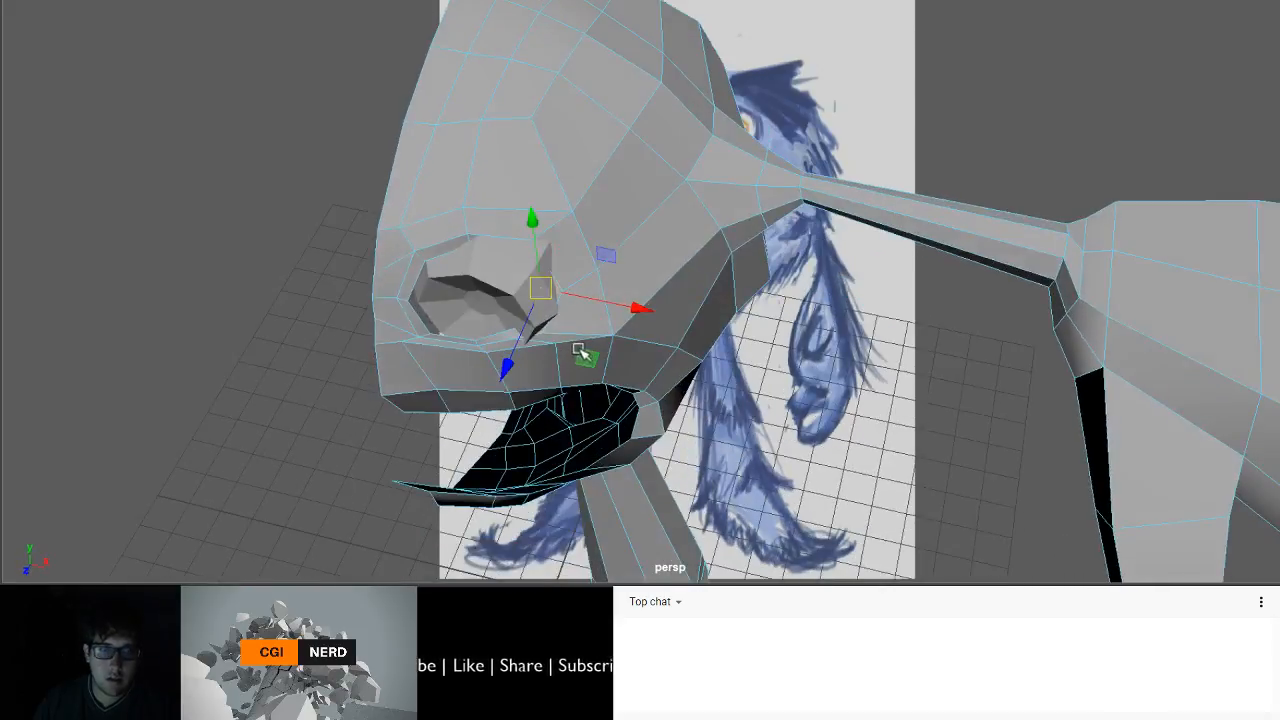
pyautogui.click(521, 355)
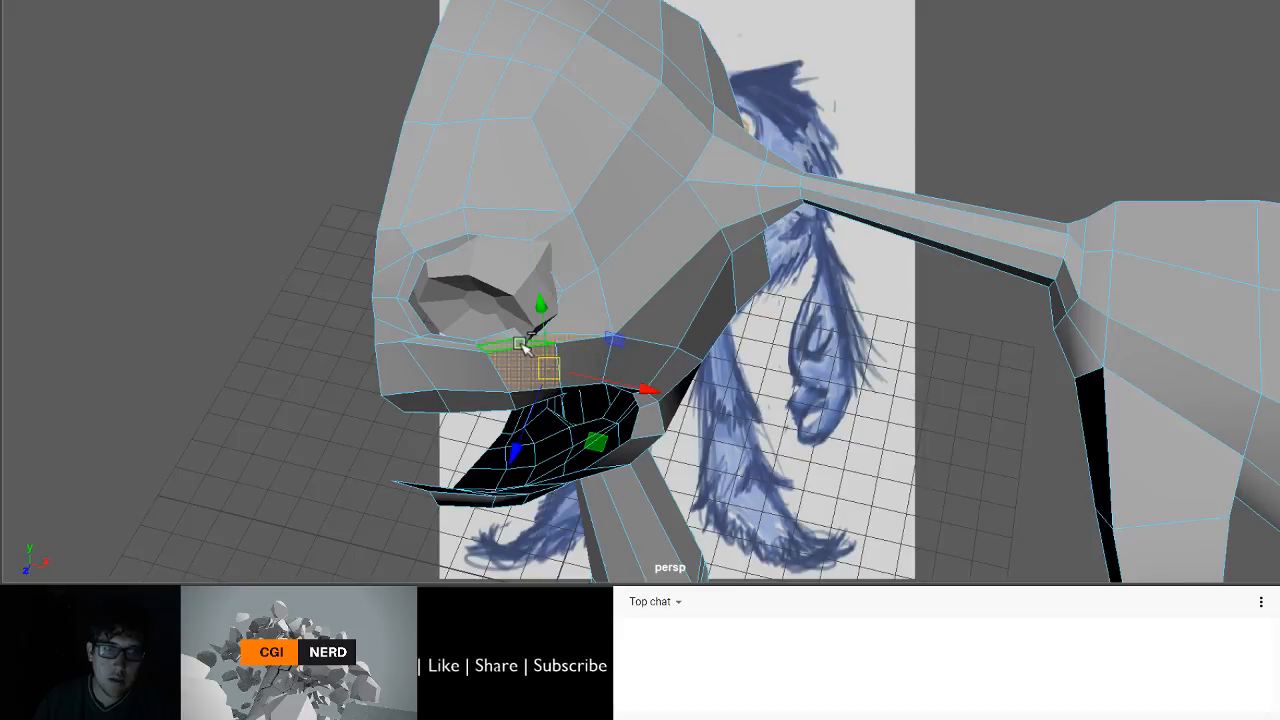
pyautogui.hotkey('ctrl', 'z')
pyautogui.moveTo(521, 345); pyautogui.dragTo(517, 355)
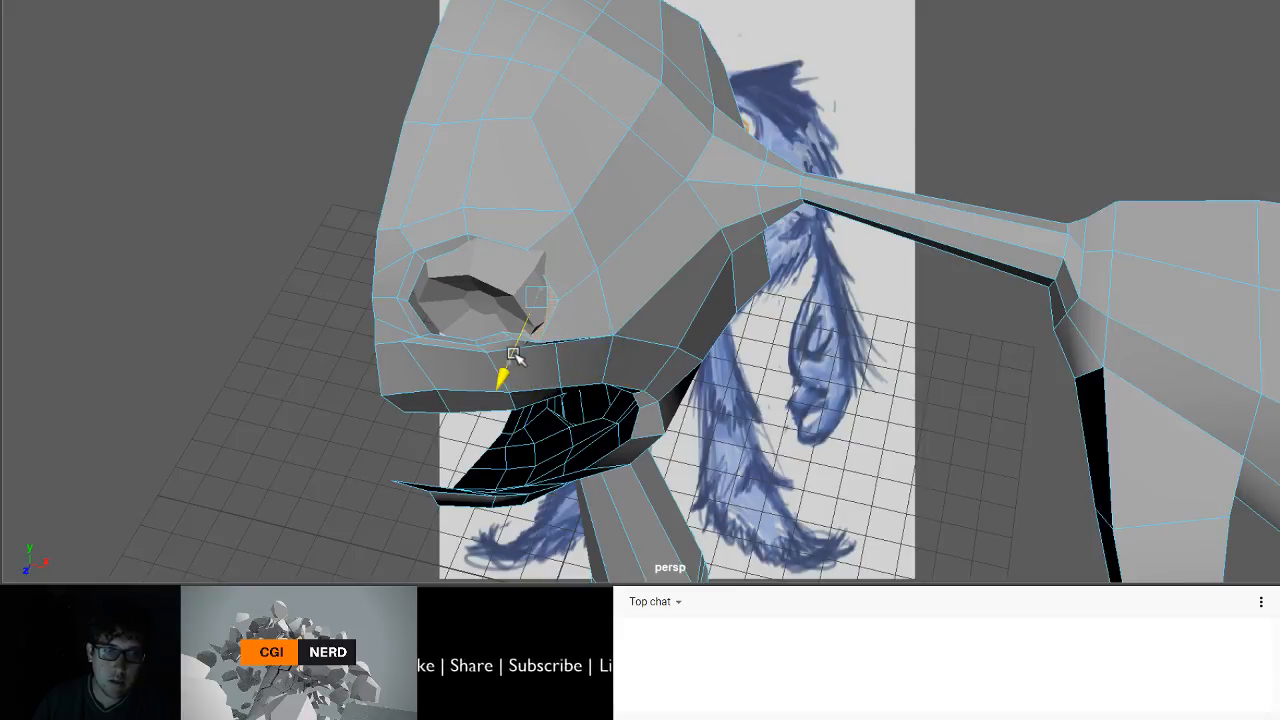
pyautogui.moveTo(619, 312); pyautogui.dragTo(637, 314)
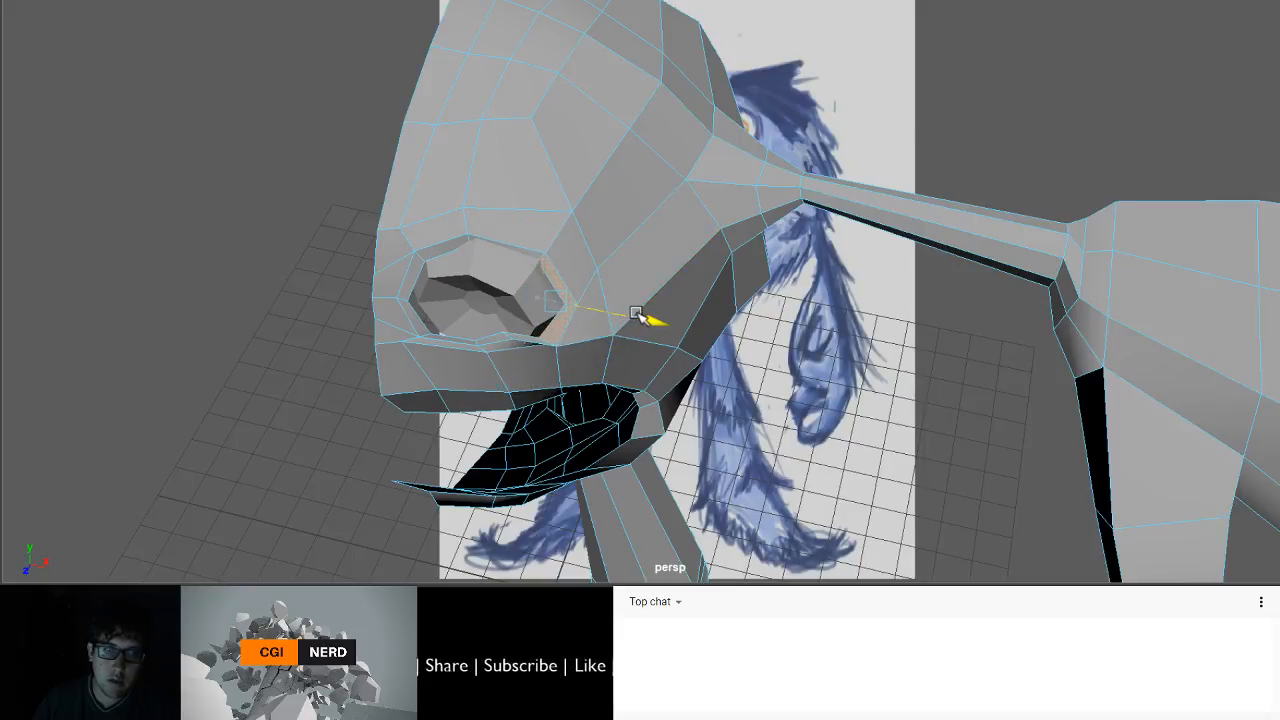
# - Select the two upper rim faces of the eye opening and move them upward to clear the sphere
pyautogui.click(509, 250)
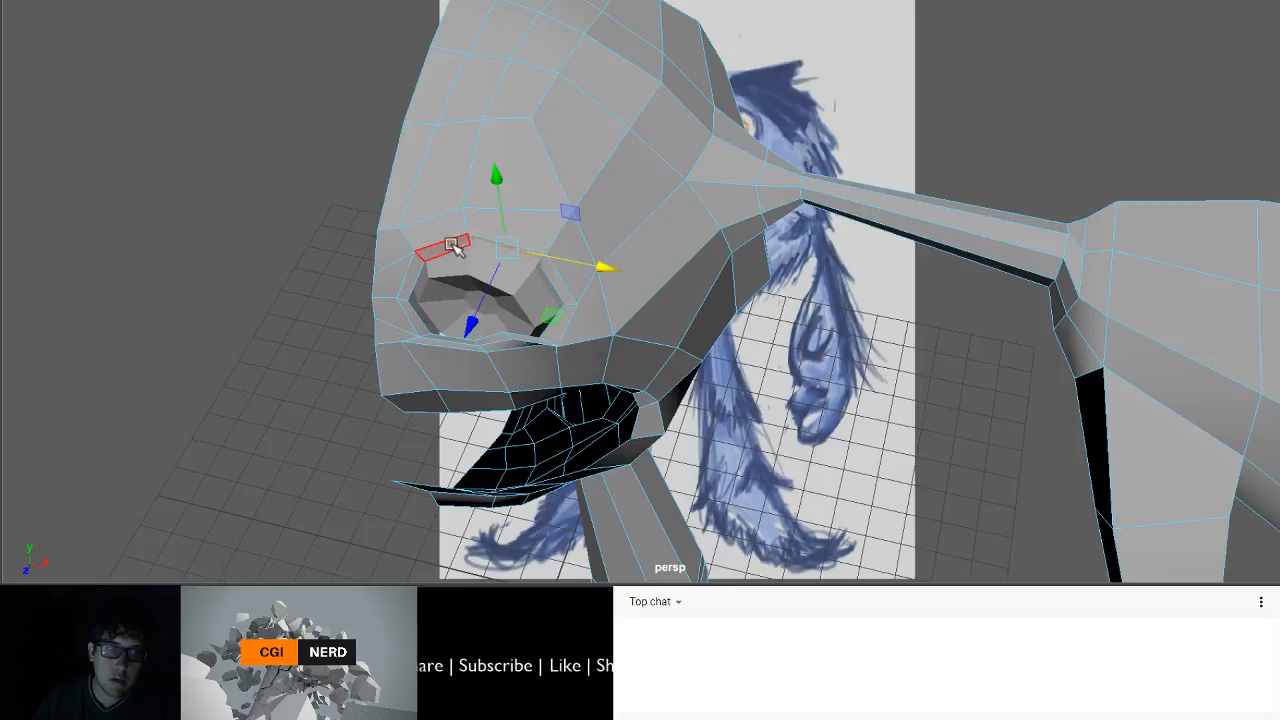
pyautogui.keyDown('shift'); pyautogui.click(452, 245); pyautogui.keyUp('shift')
pyautogui.moveTo(467, 181); pyautogui.dragTo(583, 125)
pyautogui.keyDown('alt'); pyautogui.moveTo(582, 288); pyautogui.dragTo(528, 328); pyautogui.keyUp('alt')
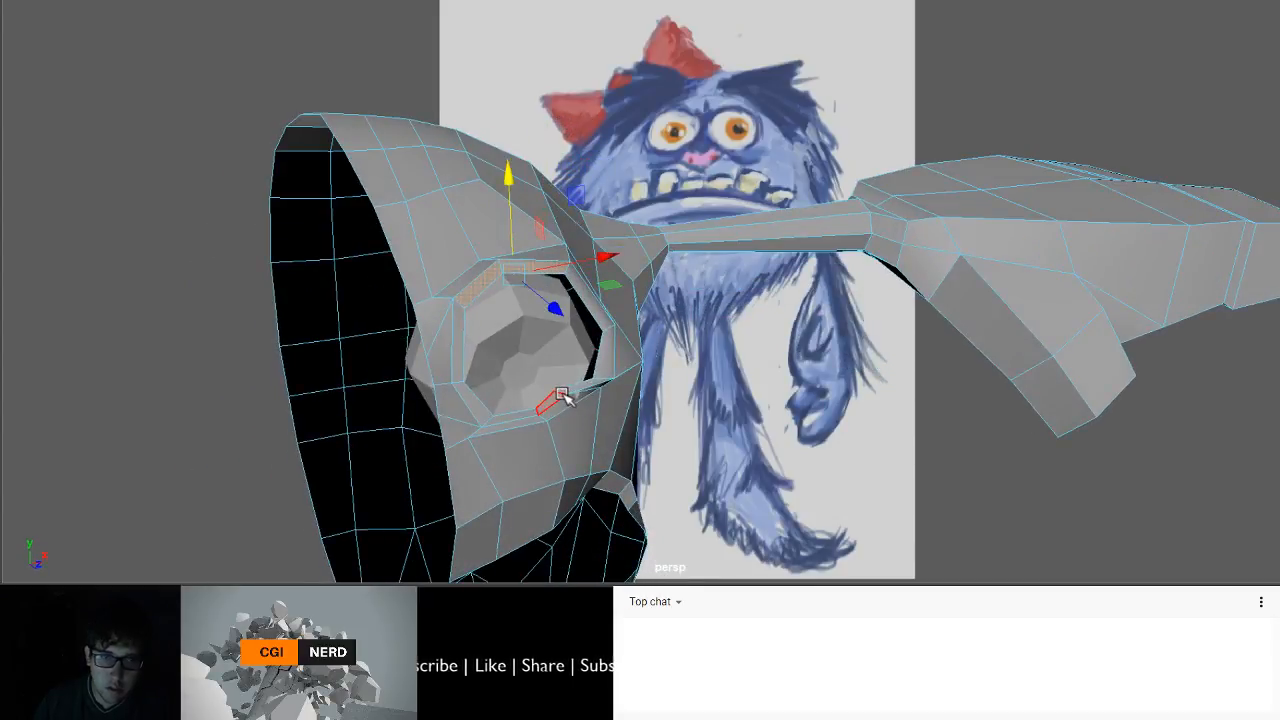
# - Select the lower rim faces of the eye opening and adjust their position around the bottom of the sphere
pyautogui.keyDown('alt'); pyautogui.moveTo(564, 397); pyautogui.dragTo(520, 351); pyautogui.keyUp('alt')
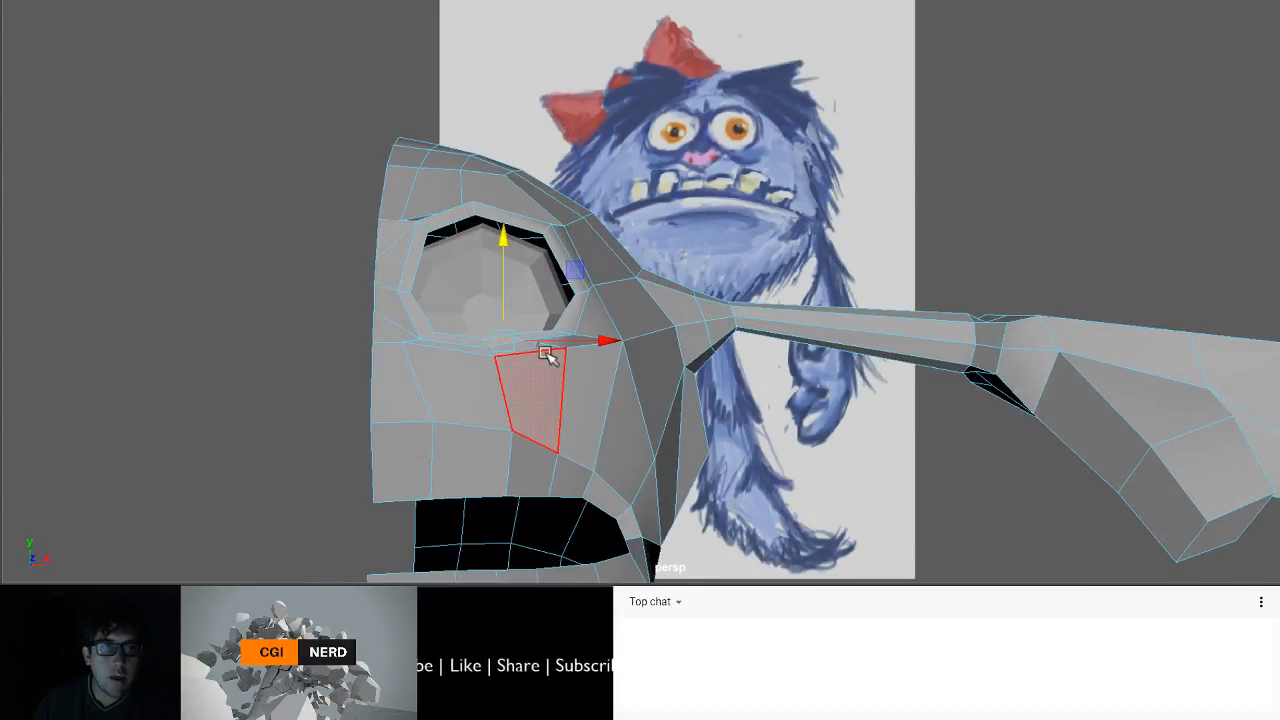
pyautogui.press('q')
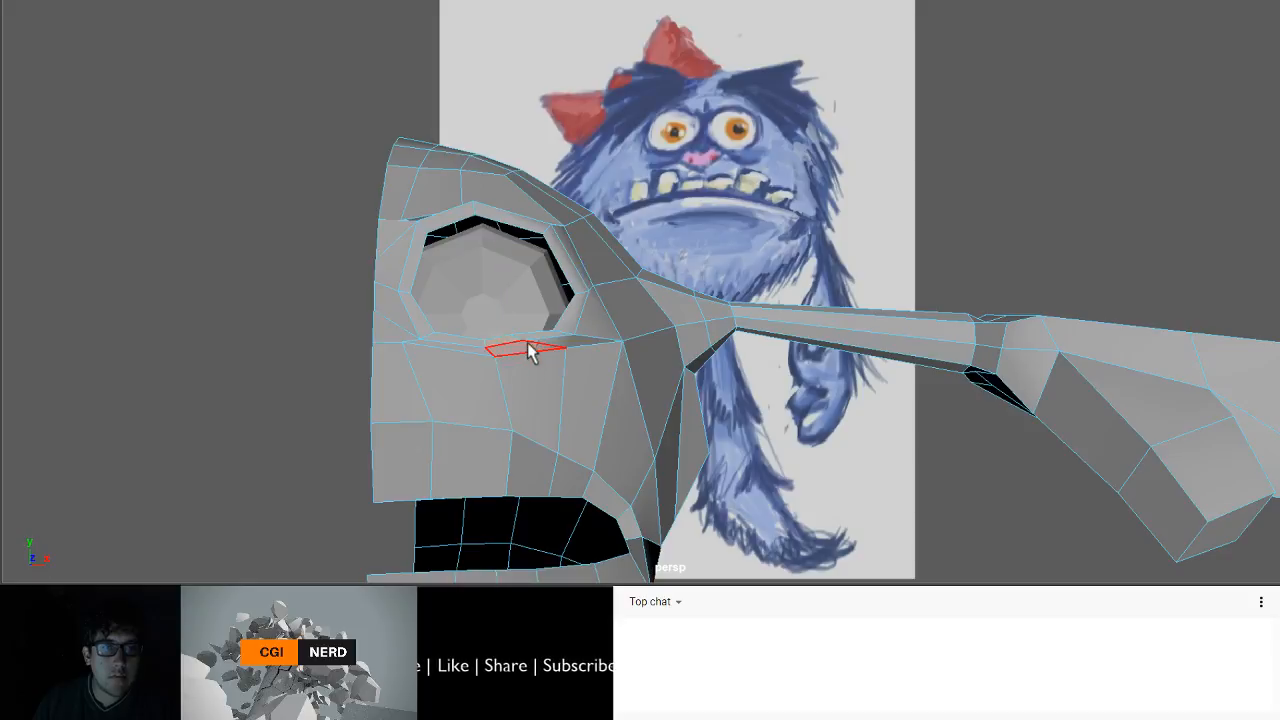
pyautogui.keyDown('shift'); pyautogui.click(474, 350); pyautogui.keyUp('shift')
pyautogui.keyDown('alt'); pyautogui.moveTo(475, 351); pyautogui.dragTo(485, 376); pyautogui.keyUp('alt')
pyautogui.press('w')
pyautogui.hotkey('ctrl', 'z')
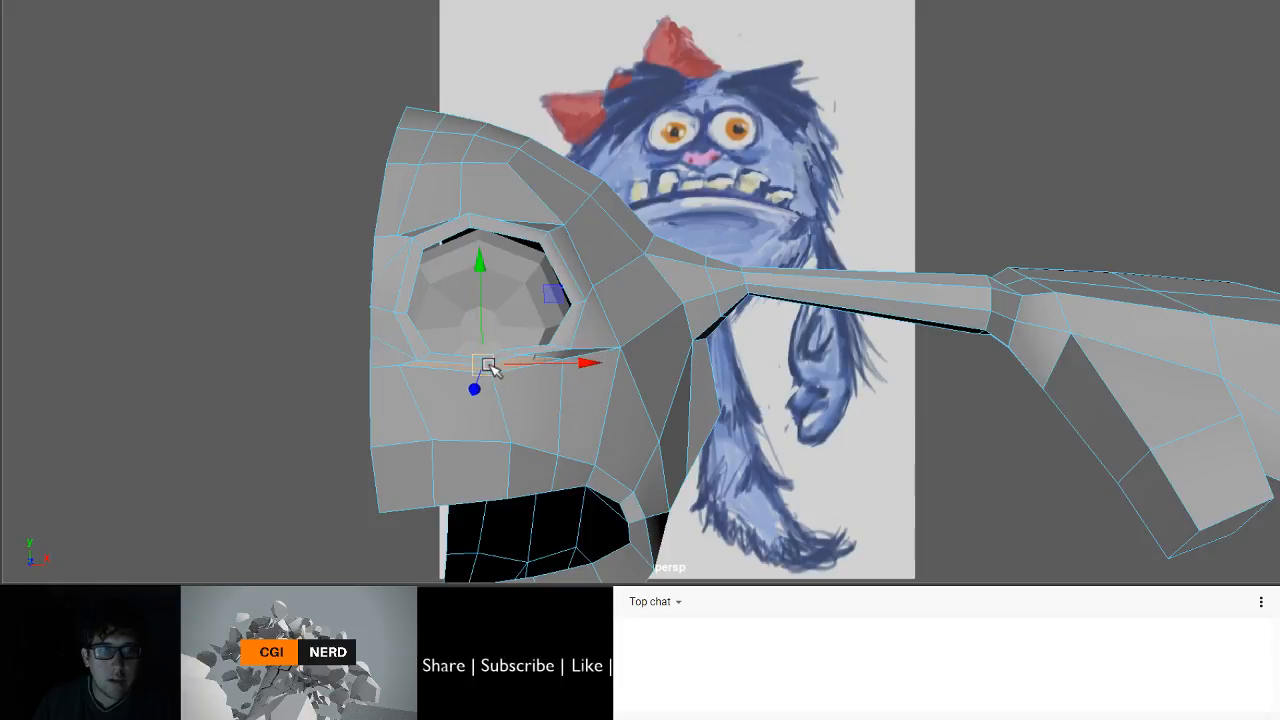
pyautogui.click(453, 358)
pyautogui.keyDown('shift'); pyautogui.click(478, 368); pyautogui.keyUp('shift')
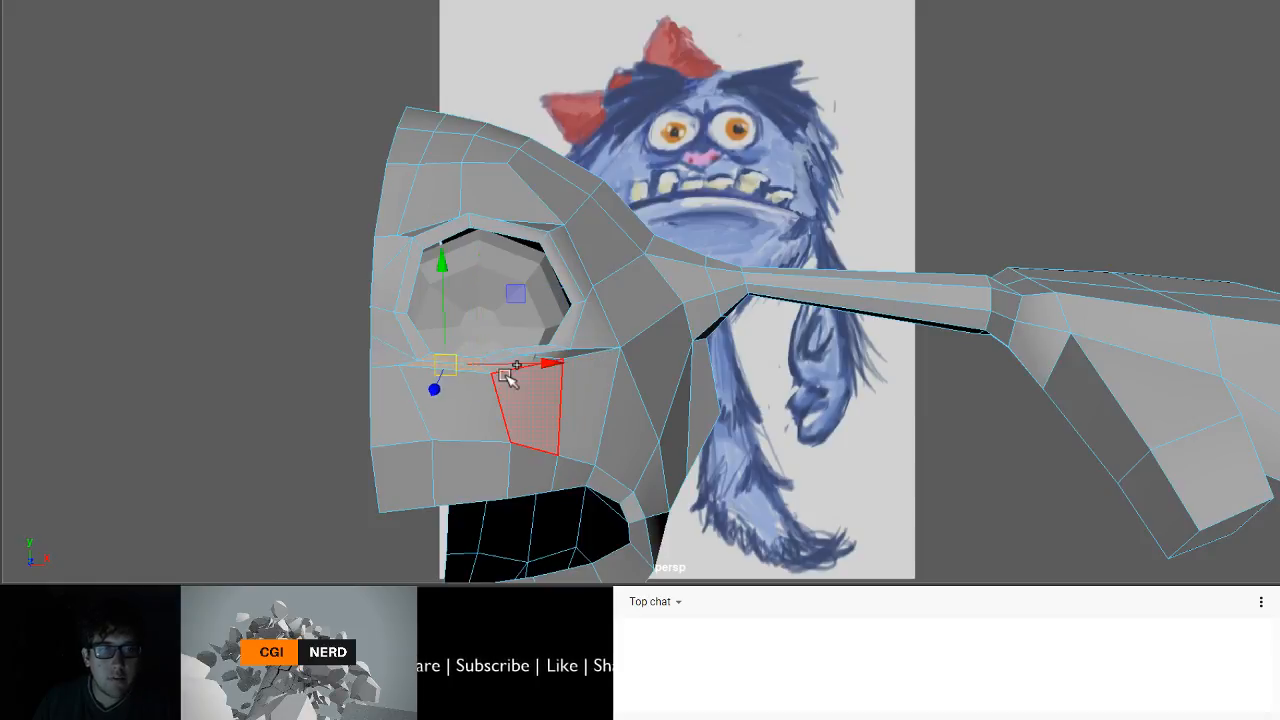
pyautogui.hotkey('ctrl', 'e')
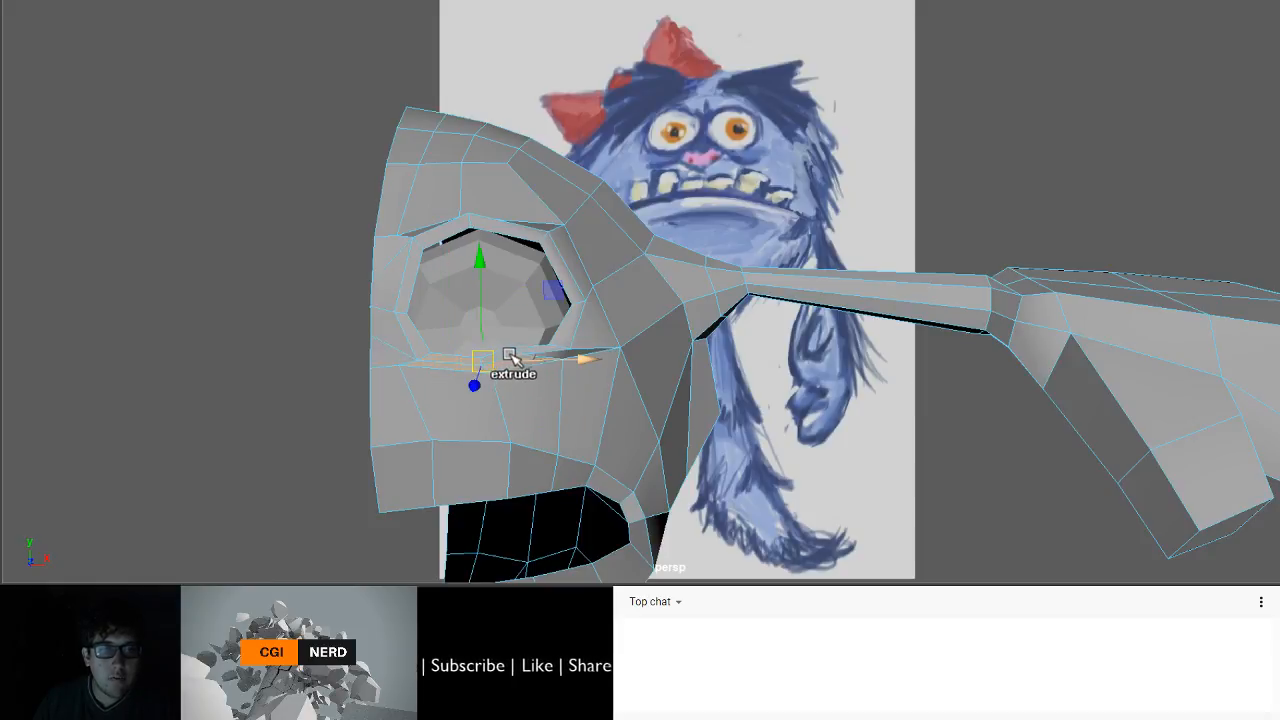
pyautogui.moveTo(496, 352); pyautogui.dragTo(521, 386)
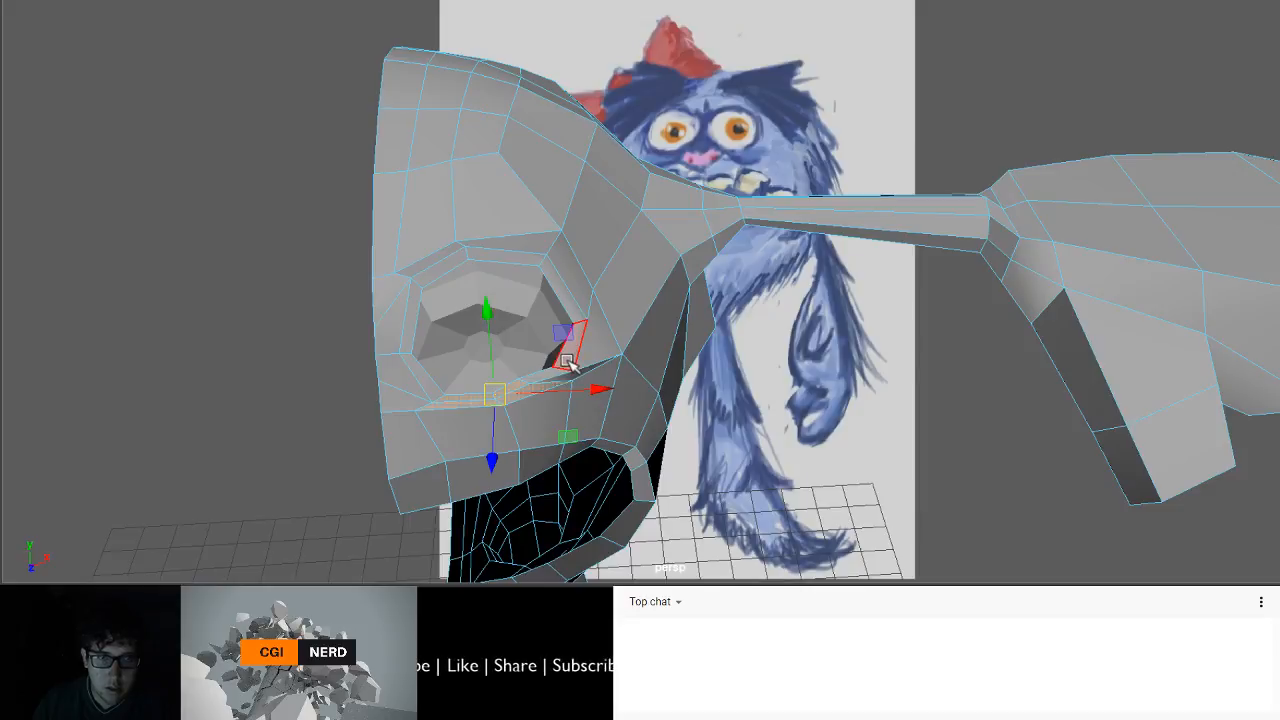
# - Select the outer lower rim face of the eye opening and adjust its position beside the sphere
pyautogui.click(572, 350)
pyautogui.moveTo(573, 346)
pyautogui.mouseDown()
pyautogui.moveTo(550, 379)
pyautogui.moveTo(537, 329)
pyautogui.moveTo(500, 337)
pyautogui.moveTo(551, 343)
pyautogui.mouseUp()
pyautogui.click(541, 376)
# - Select the two upper rim faces of the eye opening and shift them in depth over the sphere
pyautogui.click(500, 219)
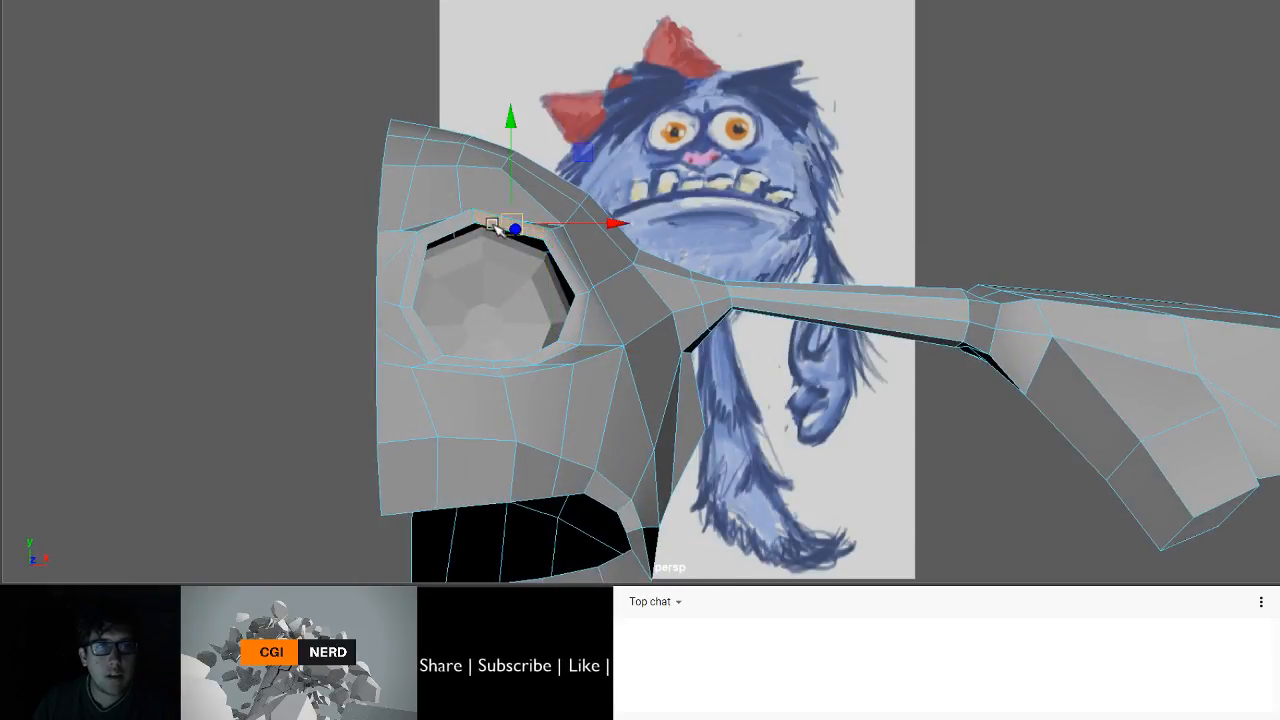
pyautogui.keyDown('shift'); pyautogui.click(450, 222); pyautogui.keyUp('shift')
pyautogui.moveTo(482, 225); pyautogui.dragTo(540, 336)
pyautogui.moveTo(547, 419); pyautogui.dragTo(380, 337)
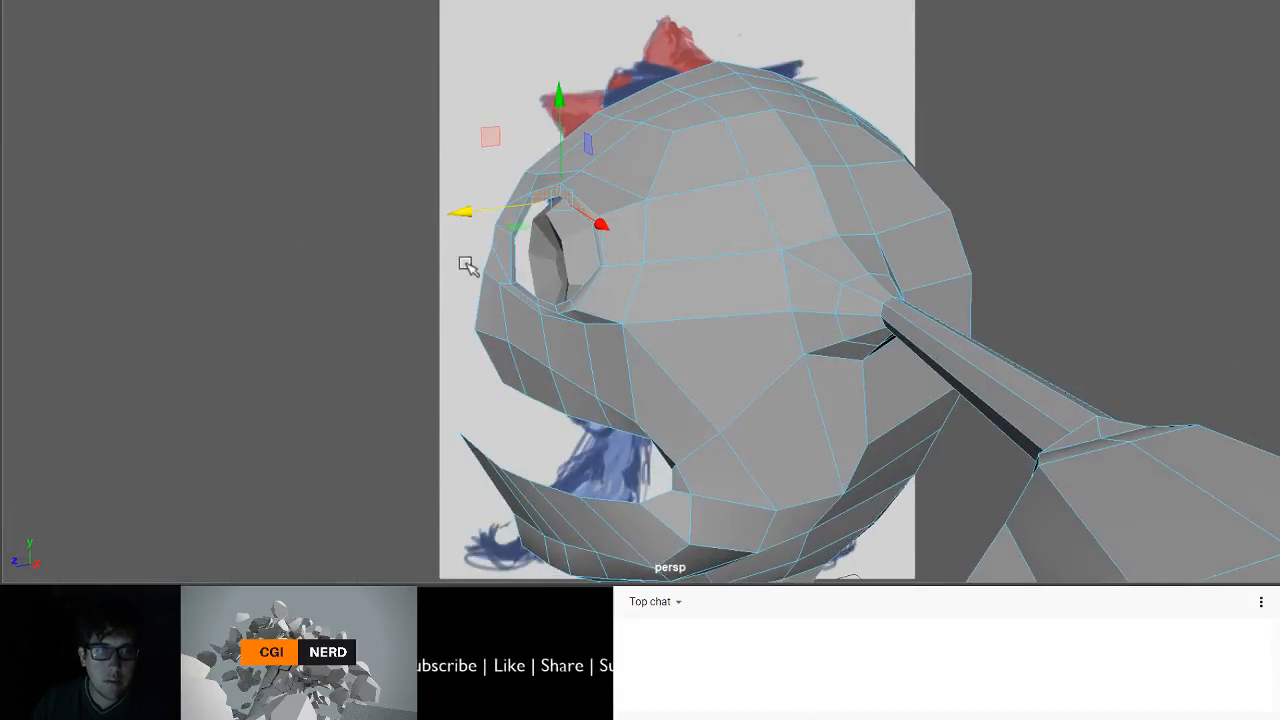
# - Move the inner rim faces of the eye opening, nearest the head's centre, backward and sideways around the sphere
pyautogui.click(511, 244)
pyautogui.click(520, 226)
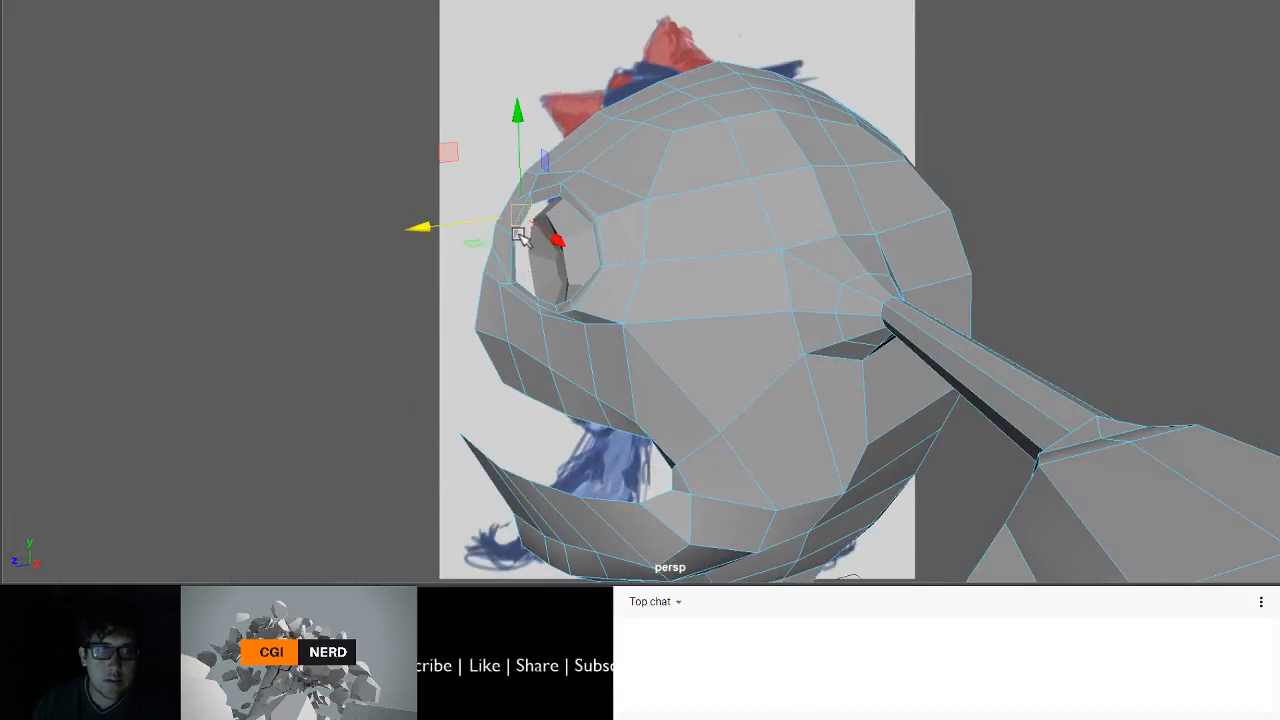
pyautogui.click(494, 247)
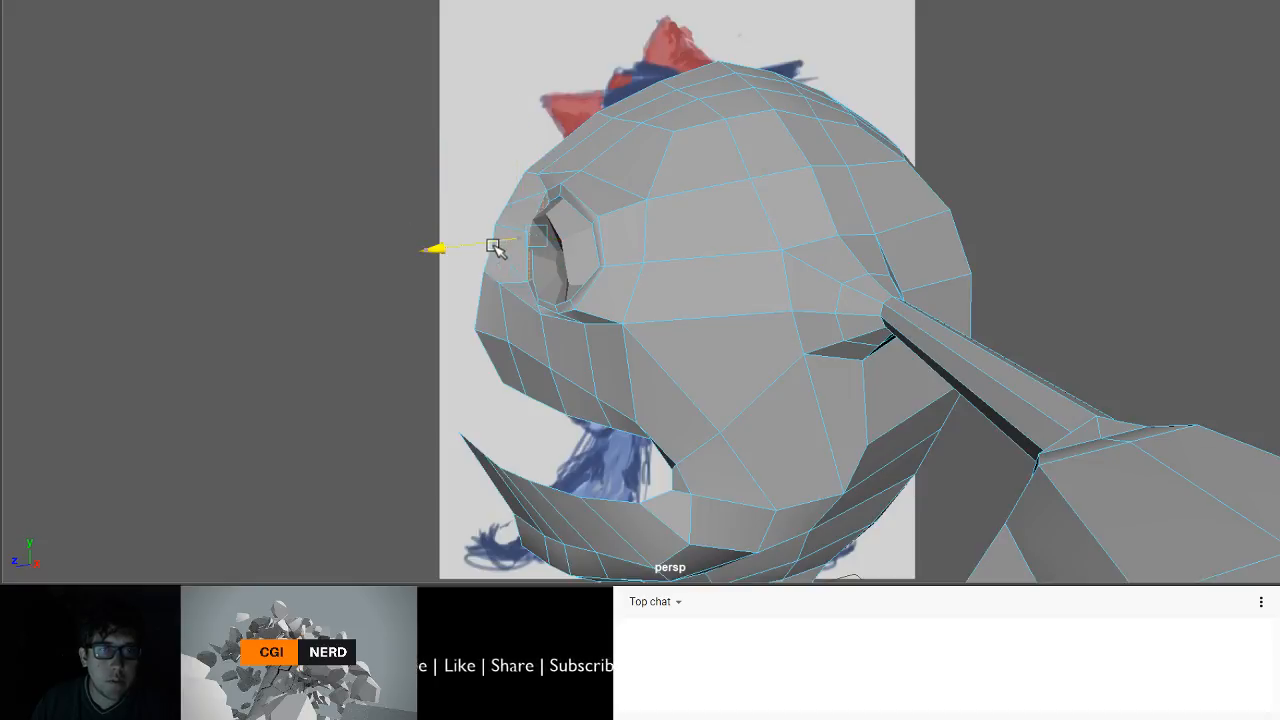
pyautogui.moveTo(492, 246); pyautogui.dragTo(412, 229)
pyautogui.moveTo(483, 314); pyautogui.dragTo(474, 309)
pyautogui.keyDown('alt'); pyautogui.moveTo(437, 251); pyautogui.dragTo(431, 190); pyautogui.keyUp('alt')
pyautogui.scroll(3, 431, 264)
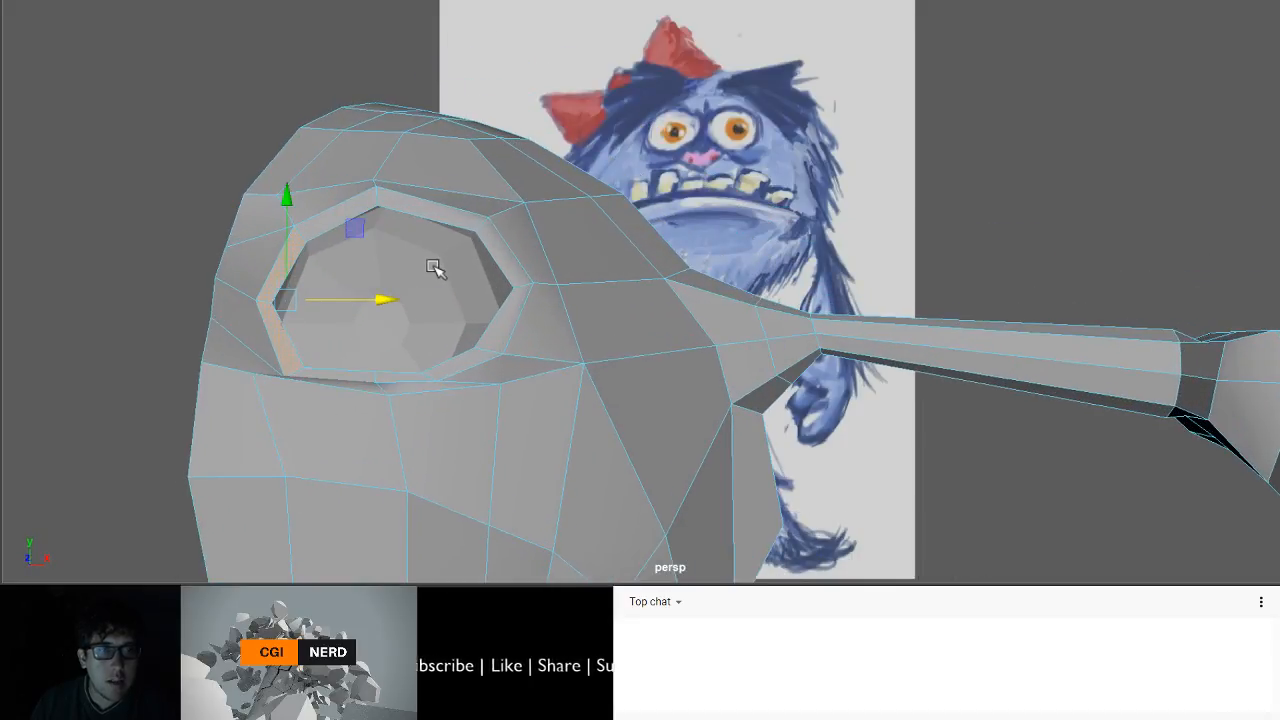
# - Switch to edge selection and reposition the inner upper rim edge of the eye opening
pyautogui.keyDown('alt'); pyautogui.moveTo(431, 266); pyautogui.dragTo(397, 338); pyautogui.keyUp('alt')
pyautogui.keyDown('shift'); pyautogui.click(300, 258); pyautogui.keyUp('shift')
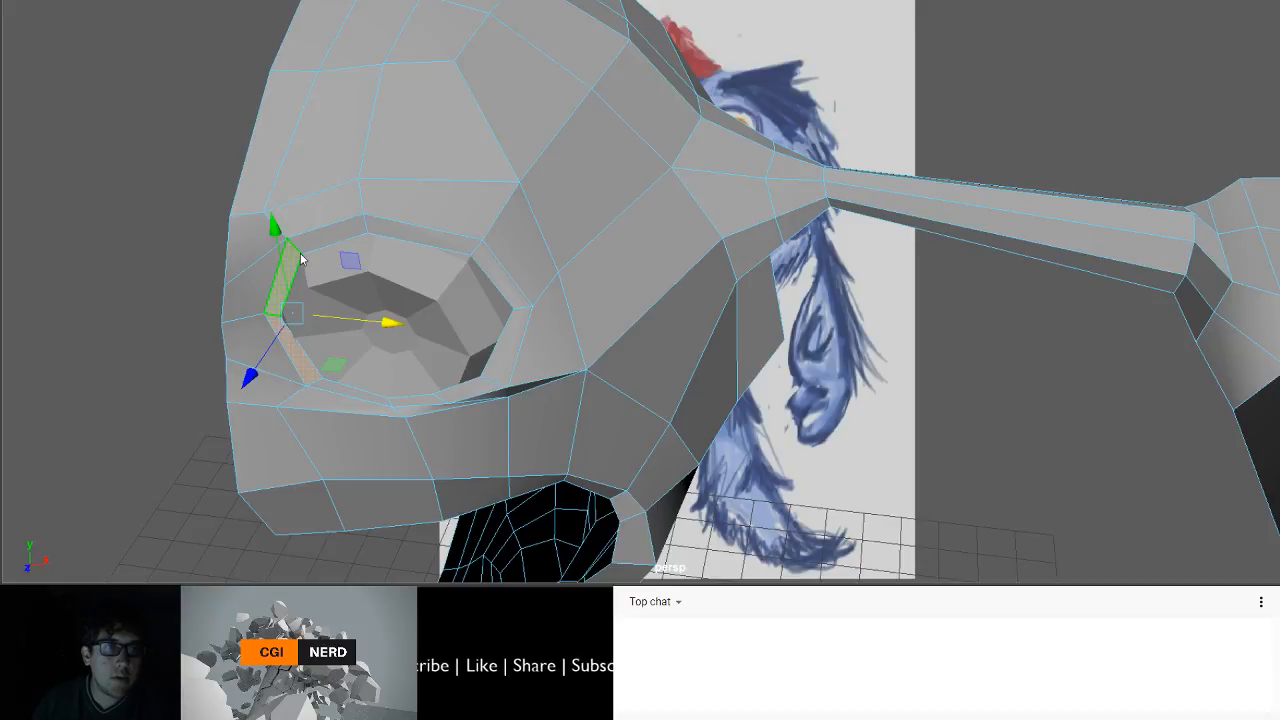
pyautogui.press('F10')
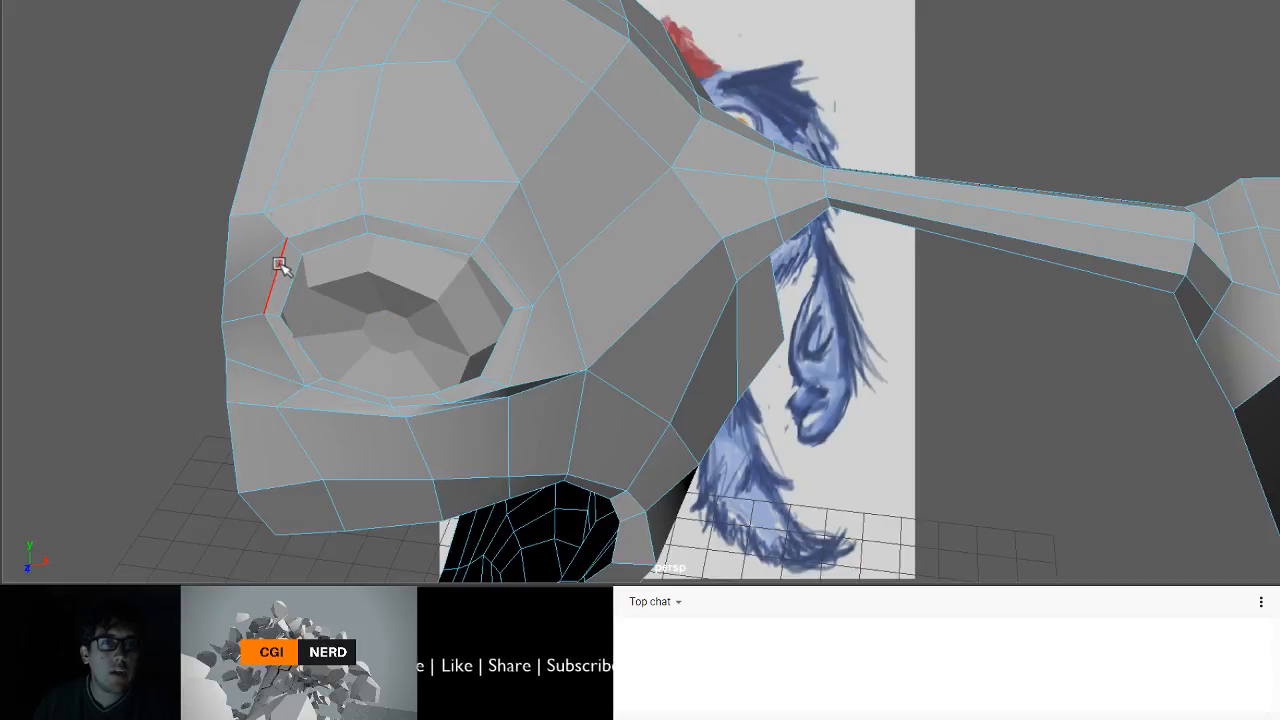
pyautogui.click(297, 247)
pyautogui.moveTo(297, 244); pyautogui.dragTo(371, 256)
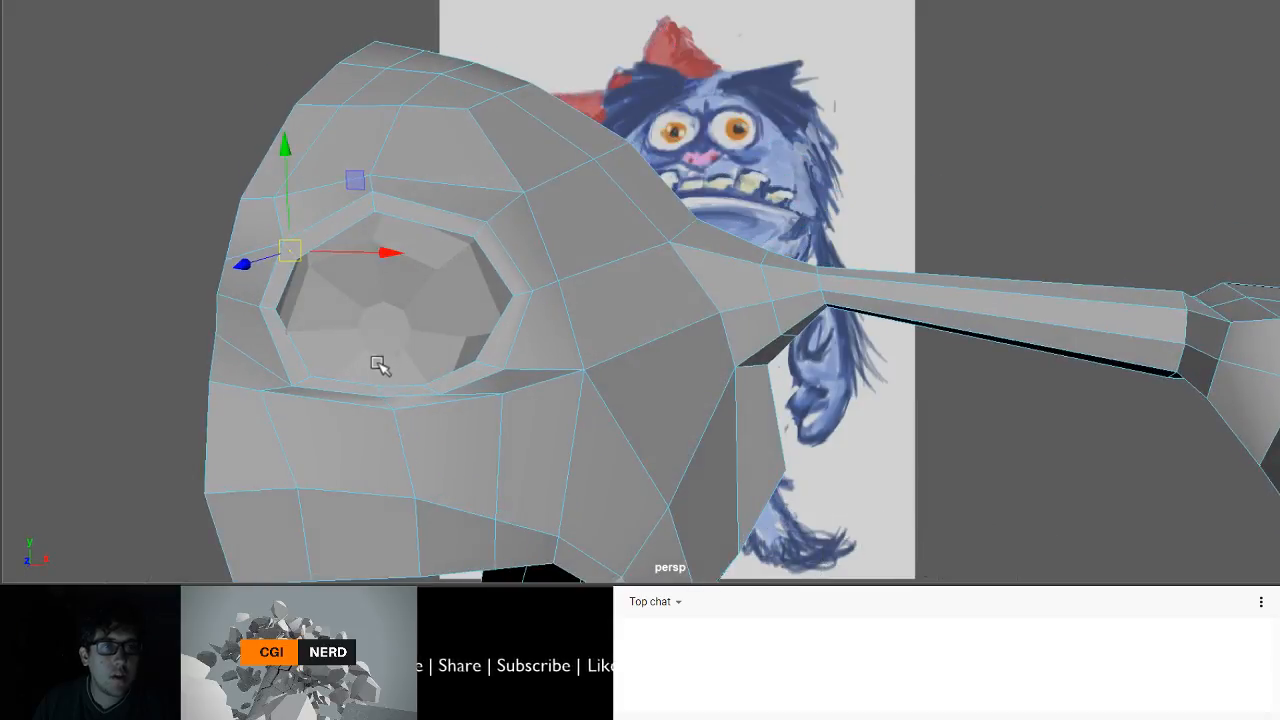
# - Move the short inner lower and bottom rim edges toward the head's centre to round the eye opening
pyautogui.click(303, 382)
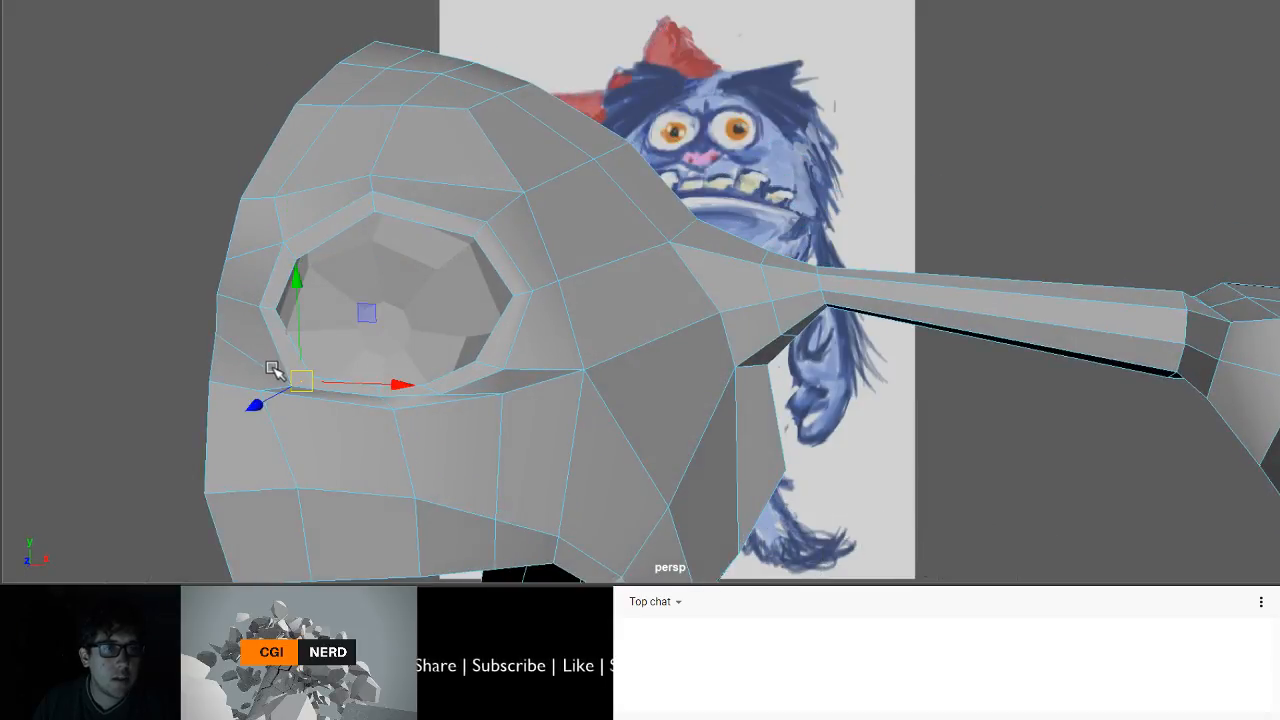
pyautogui.moveTo(295, 378); pyautogui.dragTo(284, 369)
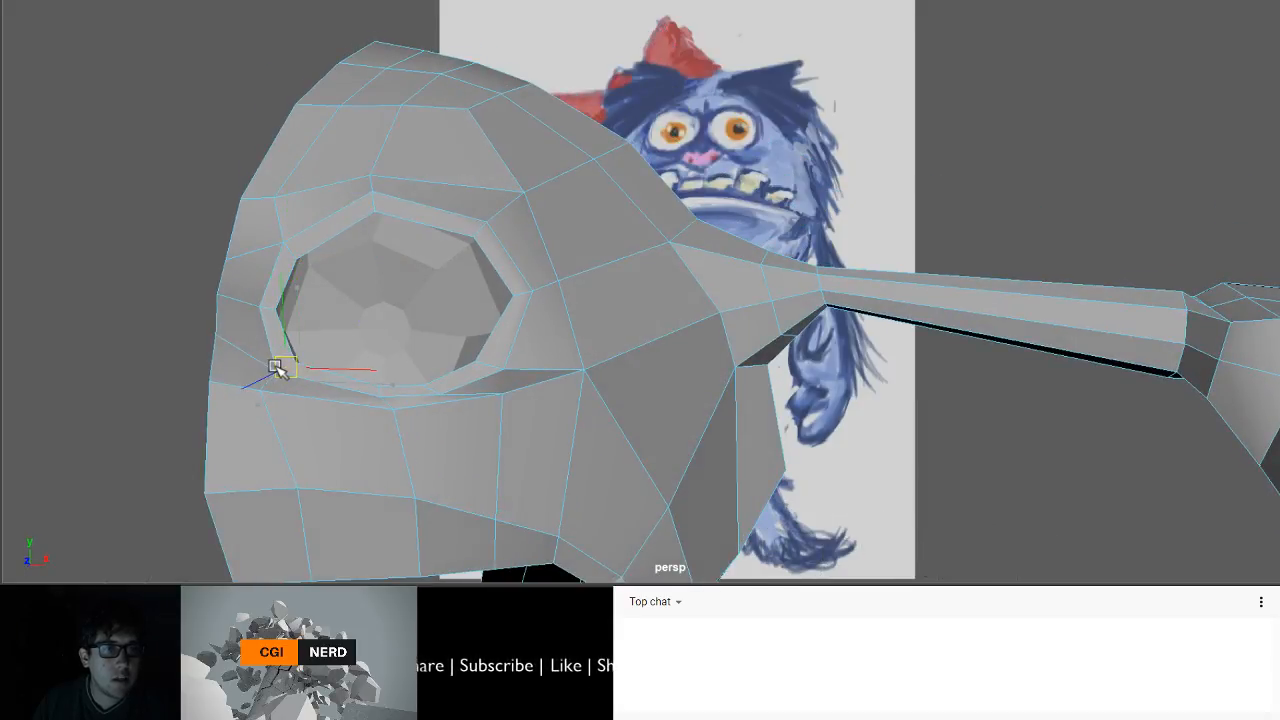
pyautogui.click(381, 393)
pyautogui.moveTo(380, 393); pyautogui.dragTo(360, 395)
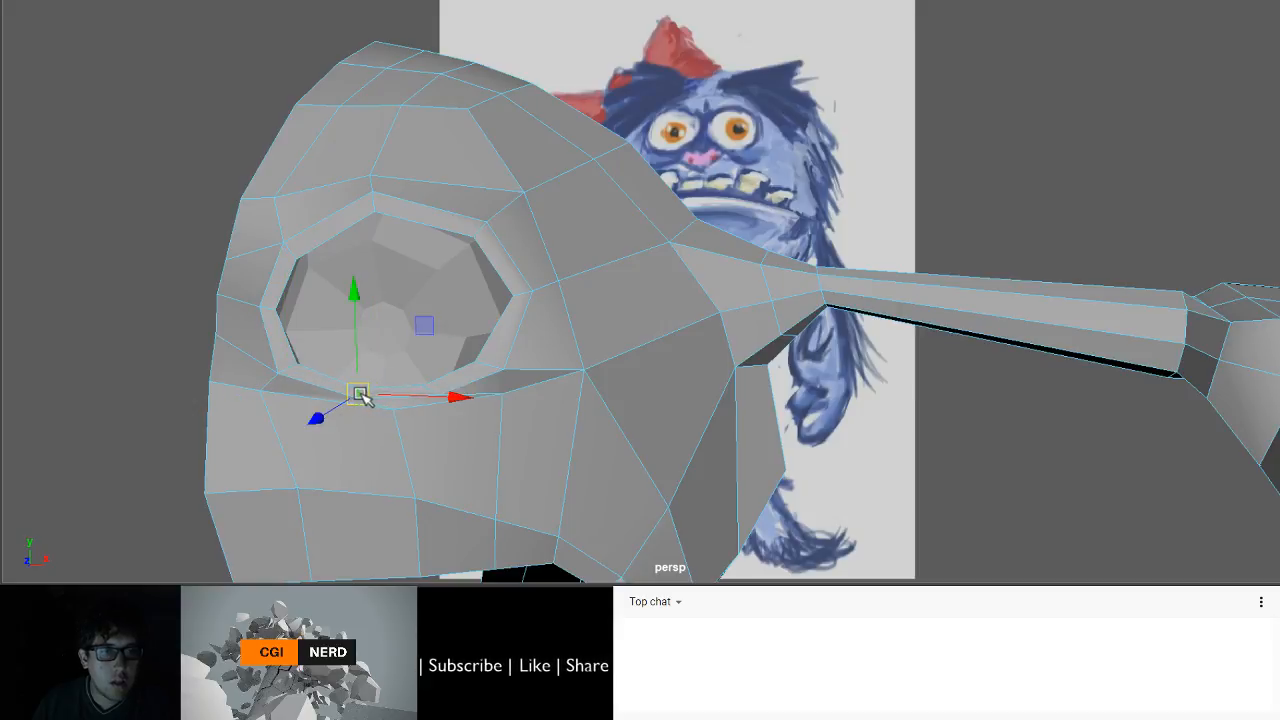
# - Shift the vertical cheek edge below the eye inward and move the neighbouring outer cheek vertex down and inward
pyautogui.click(406, 434)
pyautogui.moveTo(406, 434); pyautogui.dragTo(380, 447)
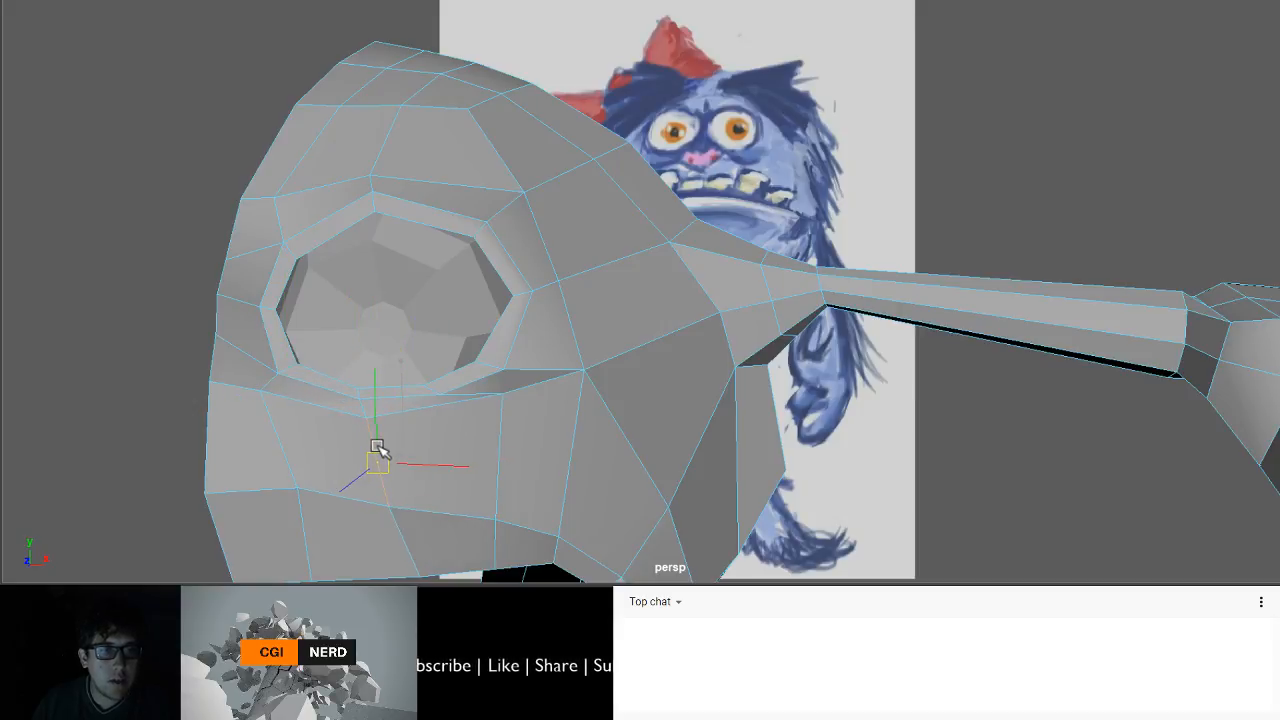
pyautogui.click(497, 392)
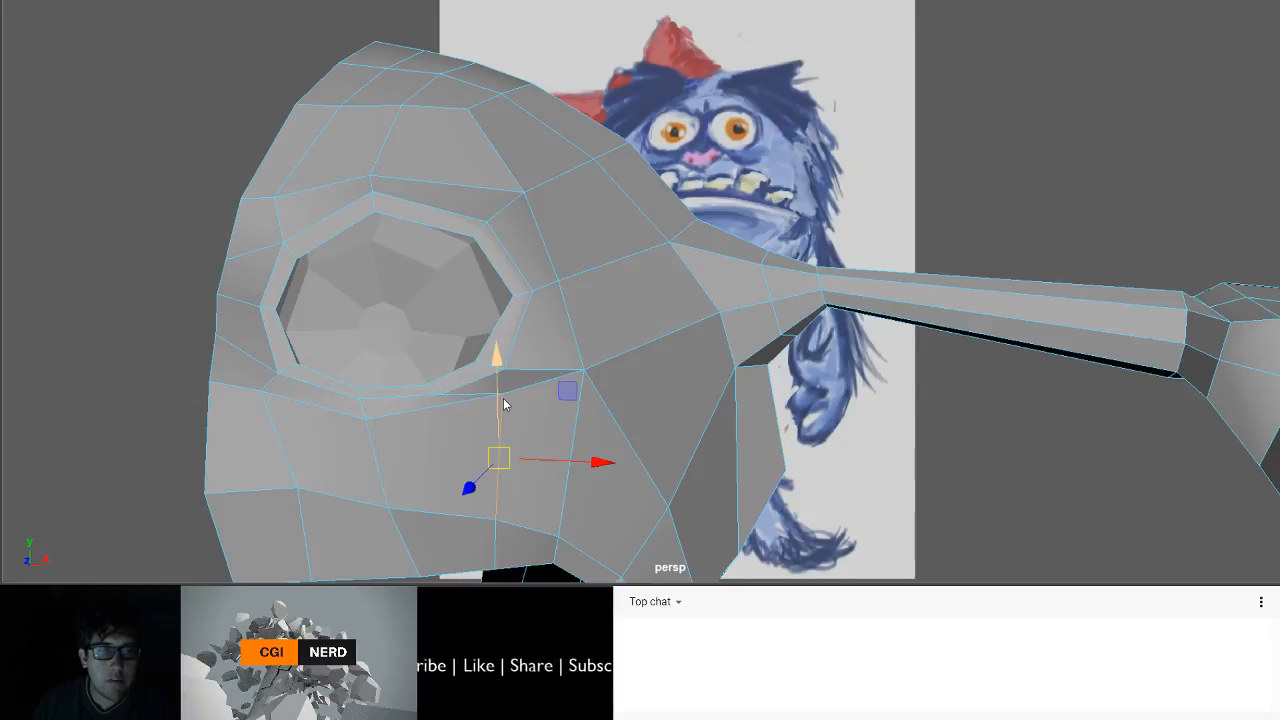
pyautogui.click(409, 18)
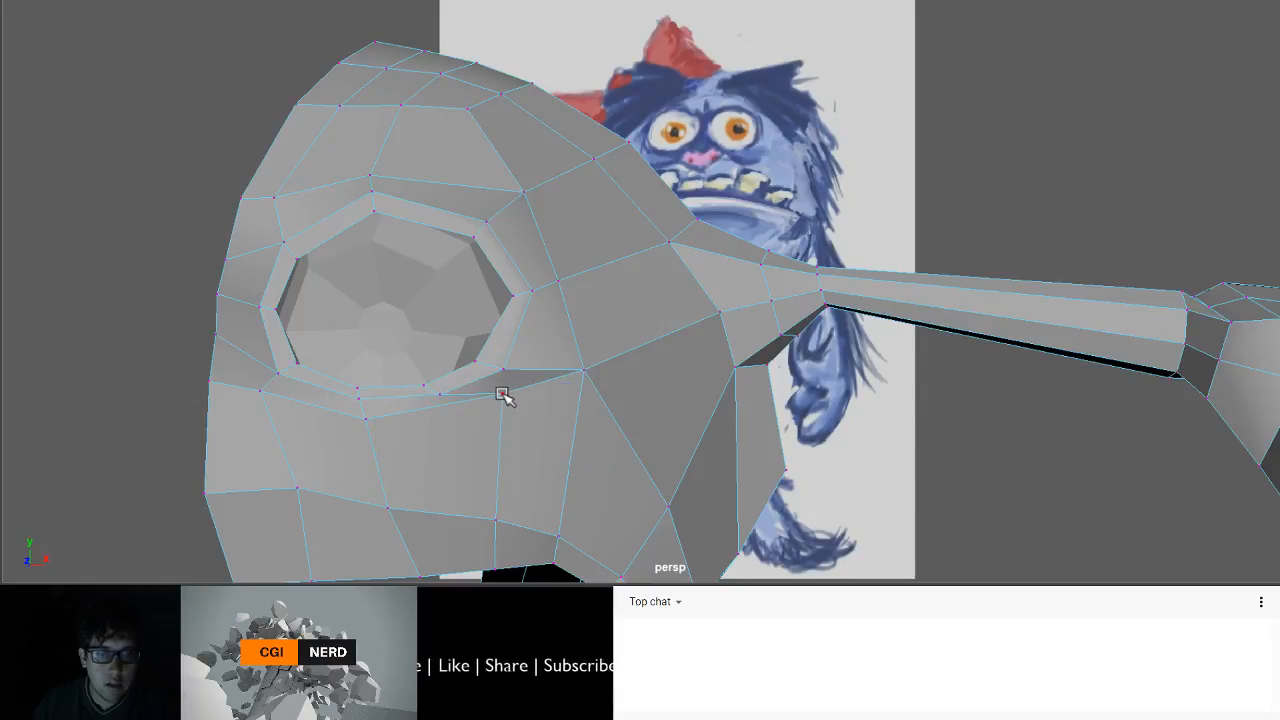
pyautogui.click(500, 392)
pyautogui.moveTo(501, 394); pyautogui.dragTo(472, 423)
# - Adjust the depth of the two bottom rim vertices and reposition the pair of vertices at the rim's outer side
pyautogui.keyDown('alt'); pyautogui.moveTo(485, 380); pyautogui.dragTo(424, 397); pyautogui.keyUp('alt')
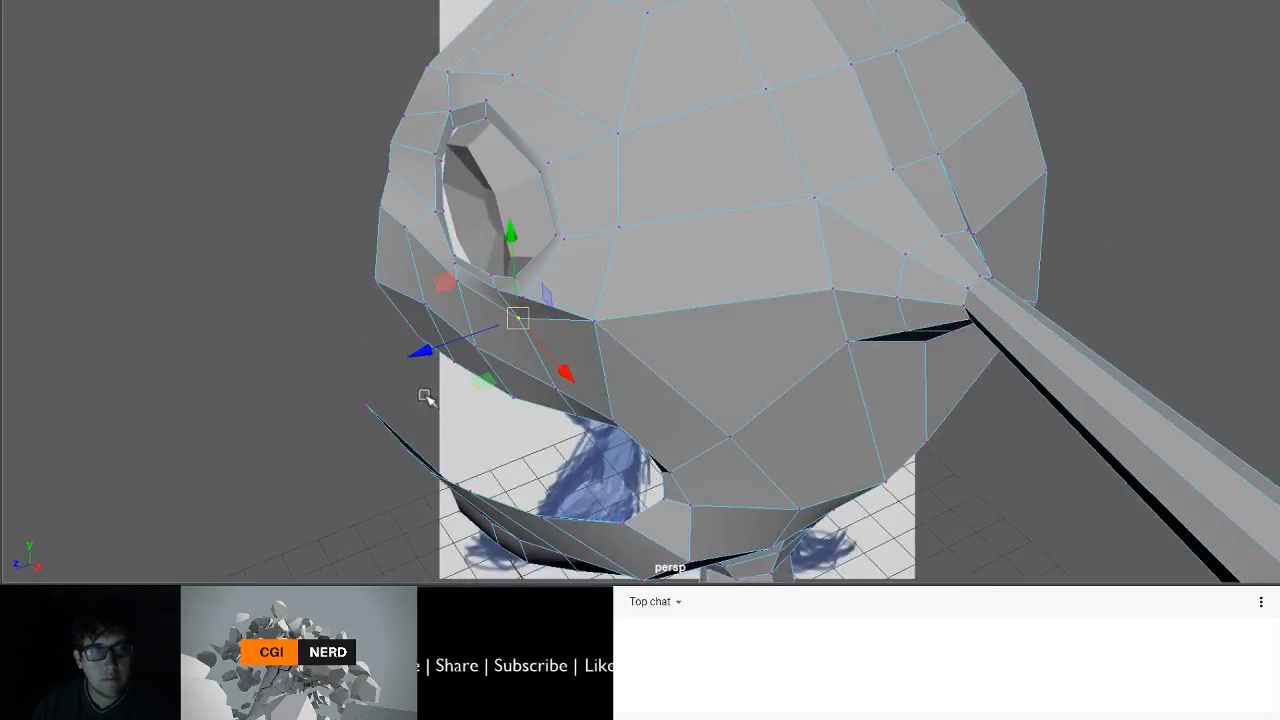
pyautogui.moveTo(455, 258)
pyautogui.mouseDown()
pyautogui.moveTo(464, 272)
pyautogui.moveTo(416, 270)
pyautogui.moveTo(463, 220)
pyautogui.moveTo(534, 209)
pyautogui.moveTo(568, 262)
pyautogui.mouseUp()
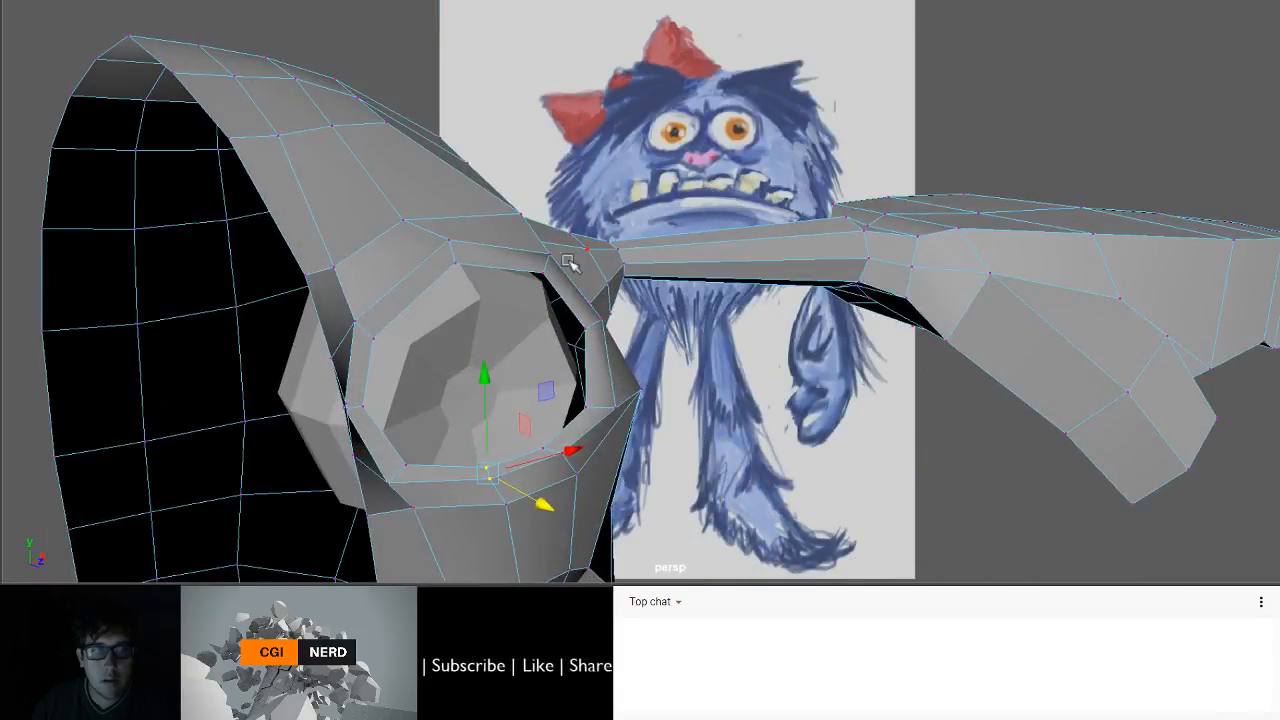
pyautogui.click(608, 321)
pyautogui.keyDown('shift'); pyautogui.click(588, 329); pyautogui.keyUp('shift')
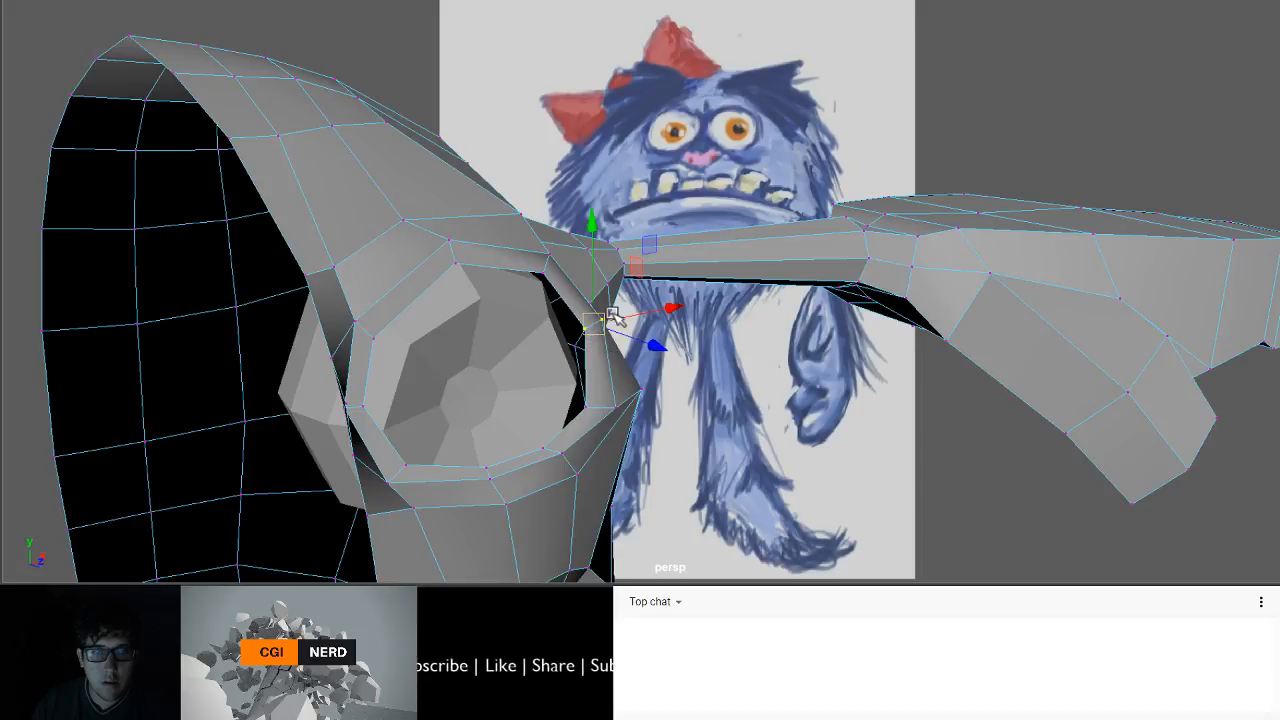
pyautogui.moveTo(600, 323); pyautogui.dragTo(485, 372)
# - Select the two outer lower rim vertices of the eye opening and shift them in depth to fit the sphere
pyautogui.moveTo(474, 313); pyautogui.dragTo(475, 312)
pyautogui.click(480, 331)
pyautogui.keyDown('shift'); pyautogui.click(501, 347); pyautogui.keyUp('shift')
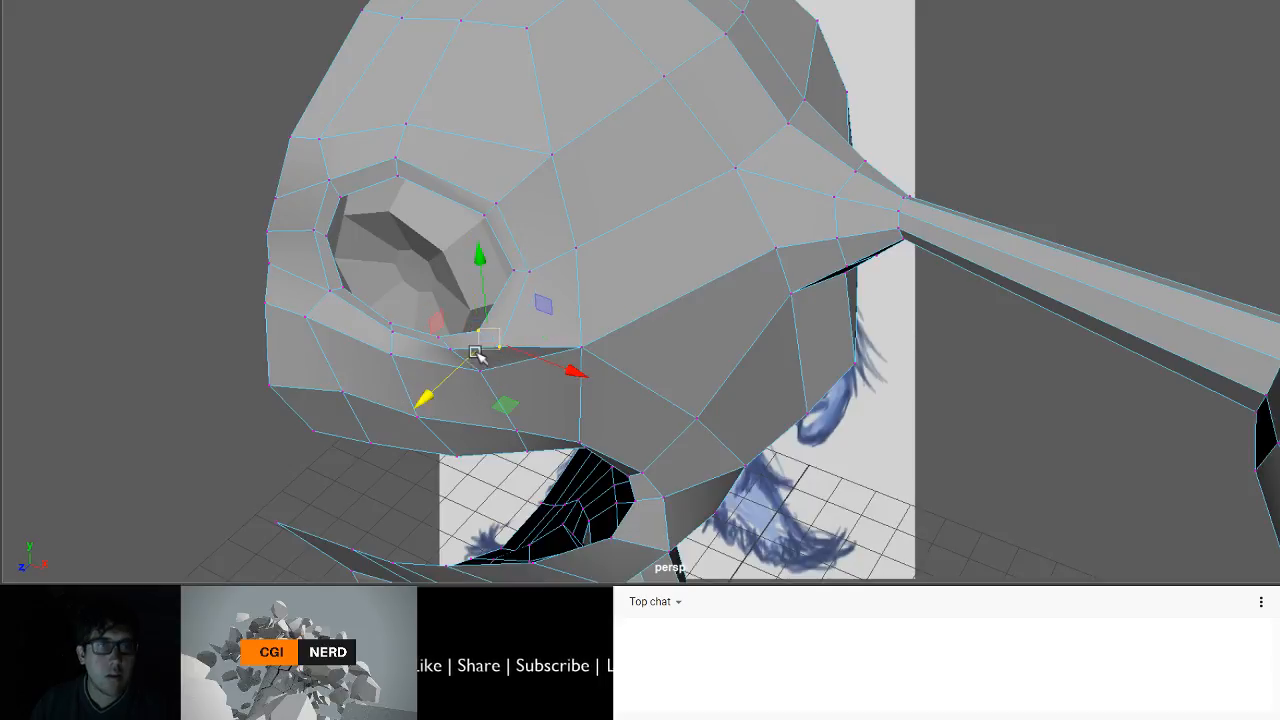
pyautogui.moveTo(471, 368)
pyautogui.mouseDown()
pyautogui.moveTo(608, 315)
pyautogui.moveTo(595, 325)
pyautogui.moveTo(603, 369)
pyautogui.moveTo(591, 357)
pyautogui.moveTo(474, 371)
pyautogui.mouseUp()
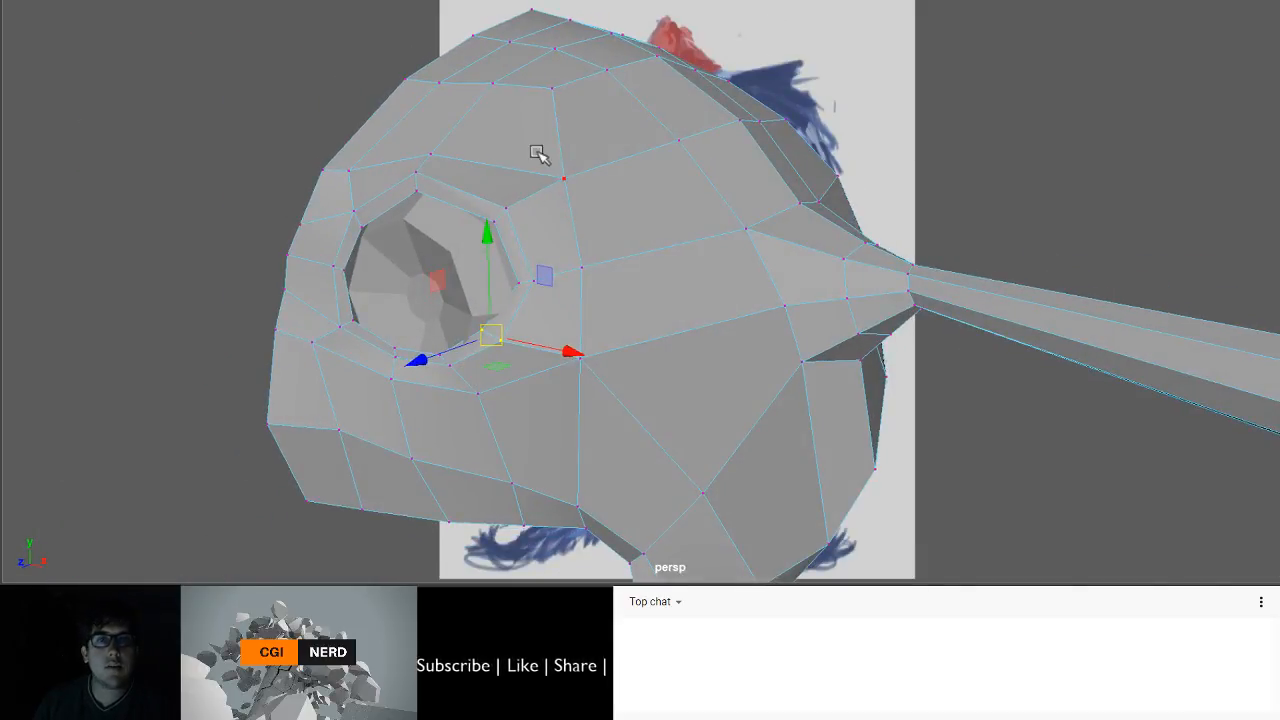
# - Select the vertices at the lower rim's outer part and the cheek below it and move them inward
pyautogui.keyDown('alt'); pyautogui.moveTo(538, 153); pyautogui.dragTo(585, 138); pyautogui.keyUp('alt')
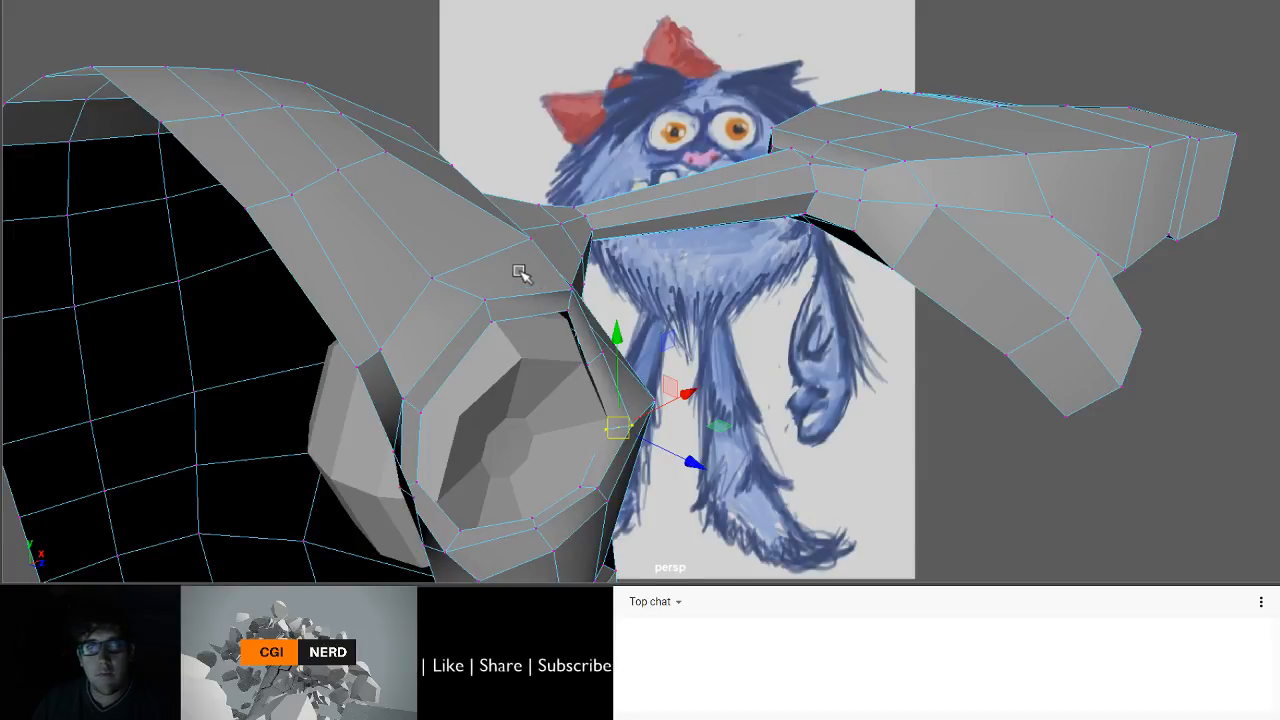
pyautogui.keyDown('alt'); pyautogui.moveTo(523, 275); pyautogui.dragTo(515, 338); pyautogui.keyUp('alt')
pyautogui.click(550, 342)
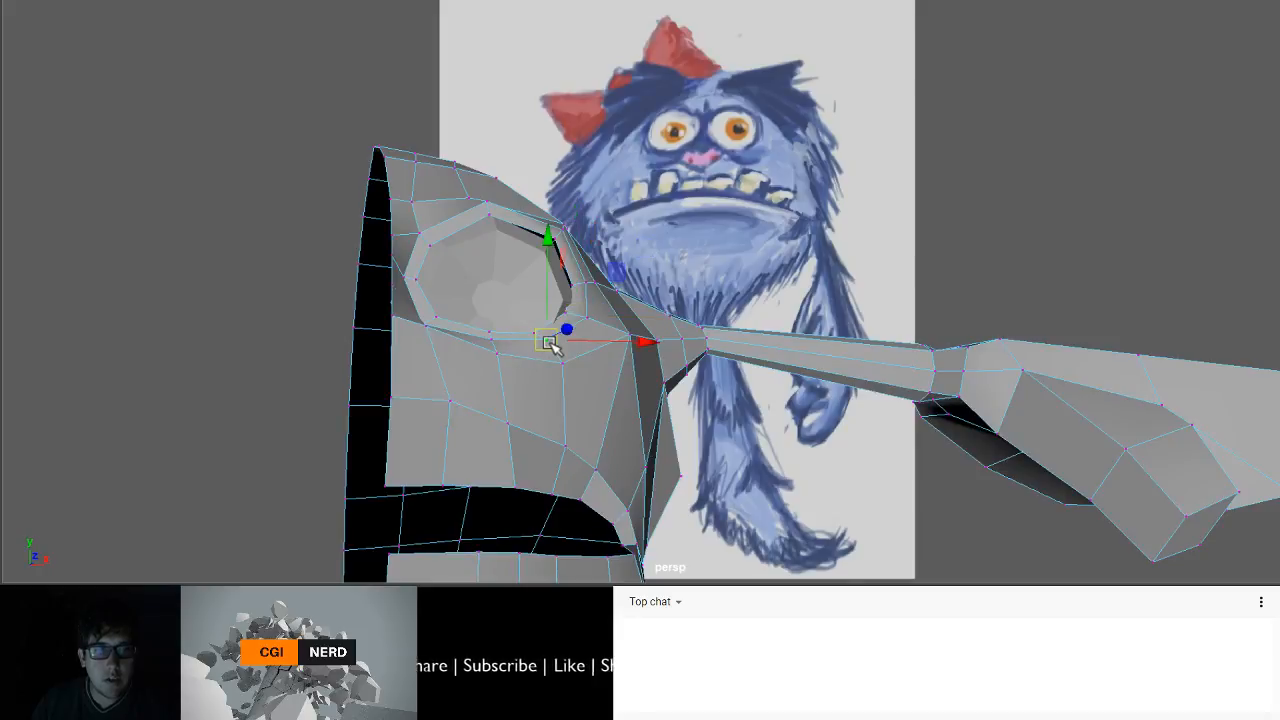
pyautogui.keyDown('shift'); pyautogui.click(563, 366); pyautogui.keyUp('shift')
pyautogui.moveTo(556, 358); pyautogui.dragTo(511, 357)
# - Select the vertex above the outer corner of the eye opening and adjust its position
pyautogui.keyDown('alt'); pyautogui.moveTo(560, 214); pyautogui.dragTo(462, 192); pyautogui.keyUp('alt')
pyautogui.keyDown('alt'); pyautogui.moveTo(682, 167); pyautogui.dragTo(678, 232); pyautogui.keyUp('alt')
pyautogui.click(666, 214)
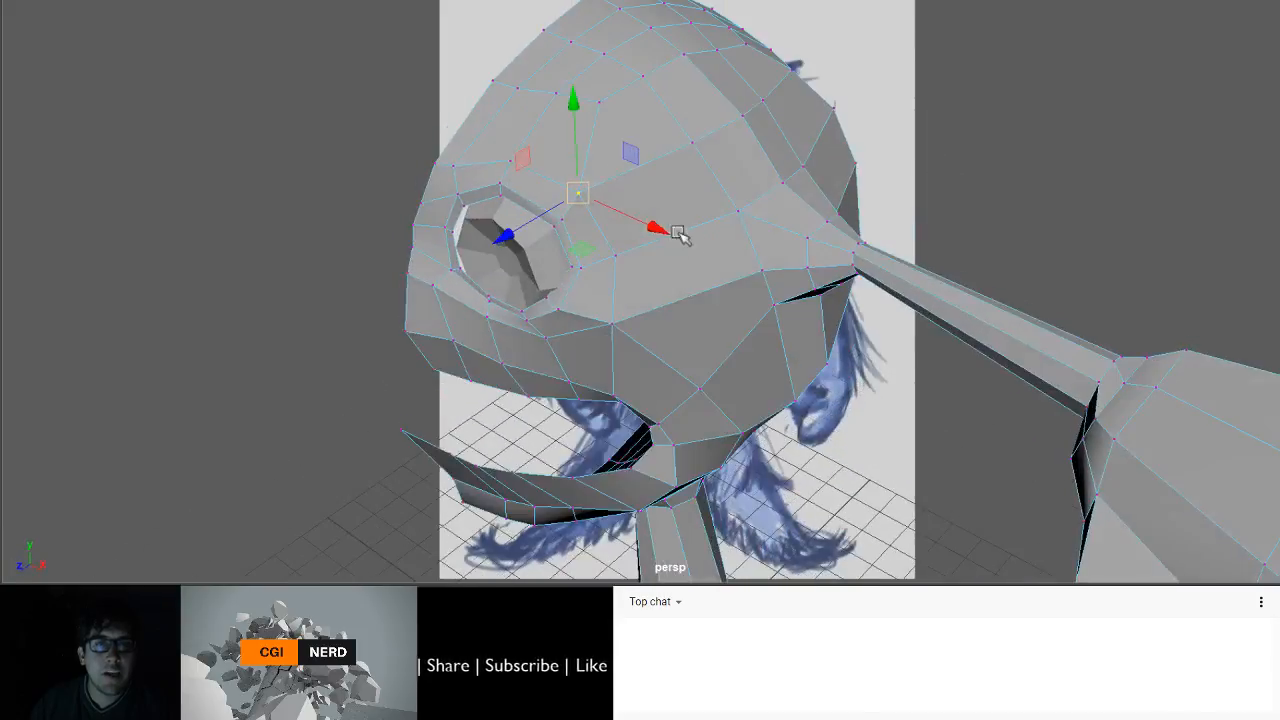
# - Select the edges directly above the eye opening and move them up and in depth to shape a brow
pyautogui.moveTo(513, 160); pyautogui.dragTo(536, 66, button='right')
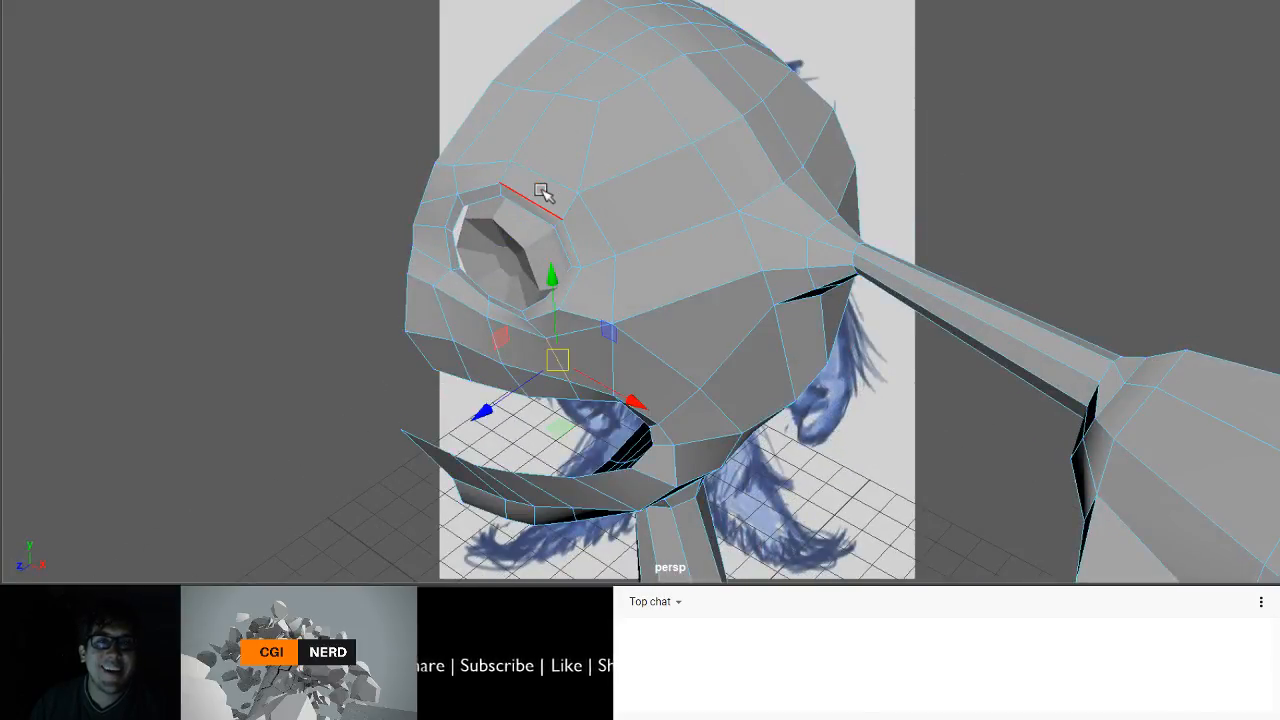
pyautogui.click(547, 177)
pyautogui.moveTo(505, 201); pyautogui.dragTo(570, 150)
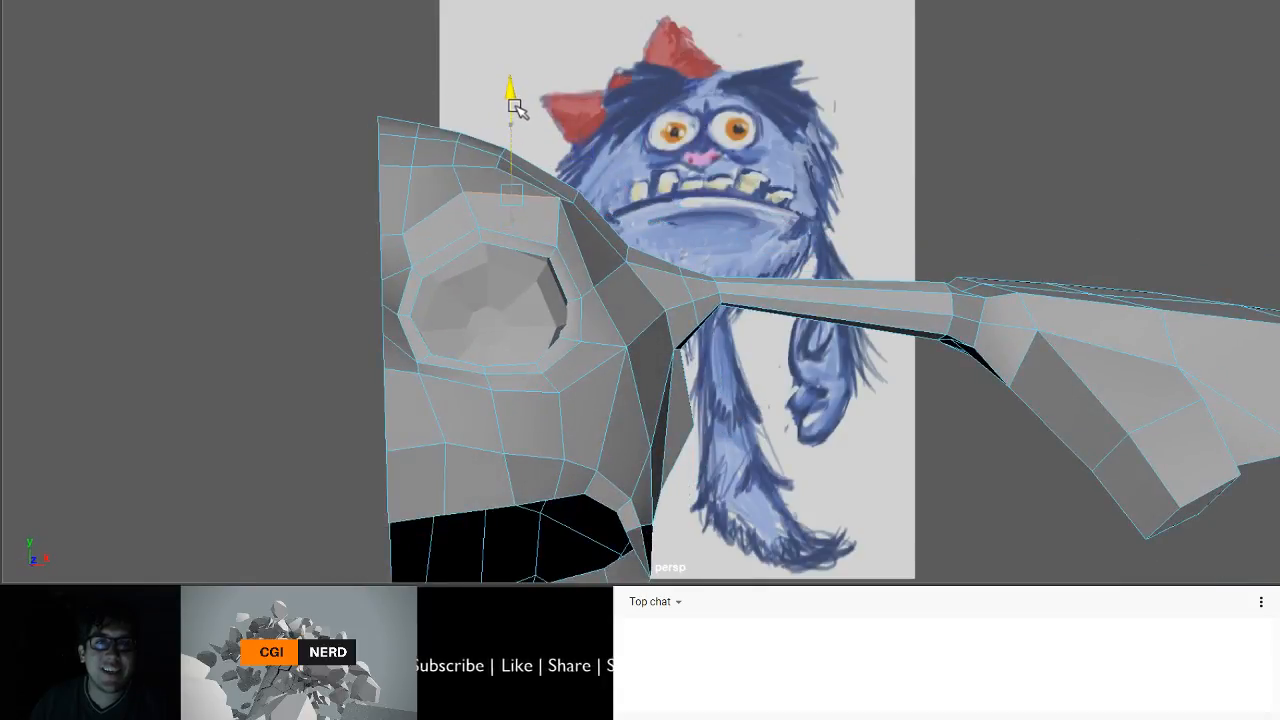
pyautogui.keyDown('alt'); pyautogui.moveTo(503, 120); pyautogui.dragTo(443, 206); pyautogui.keyUp('alt')
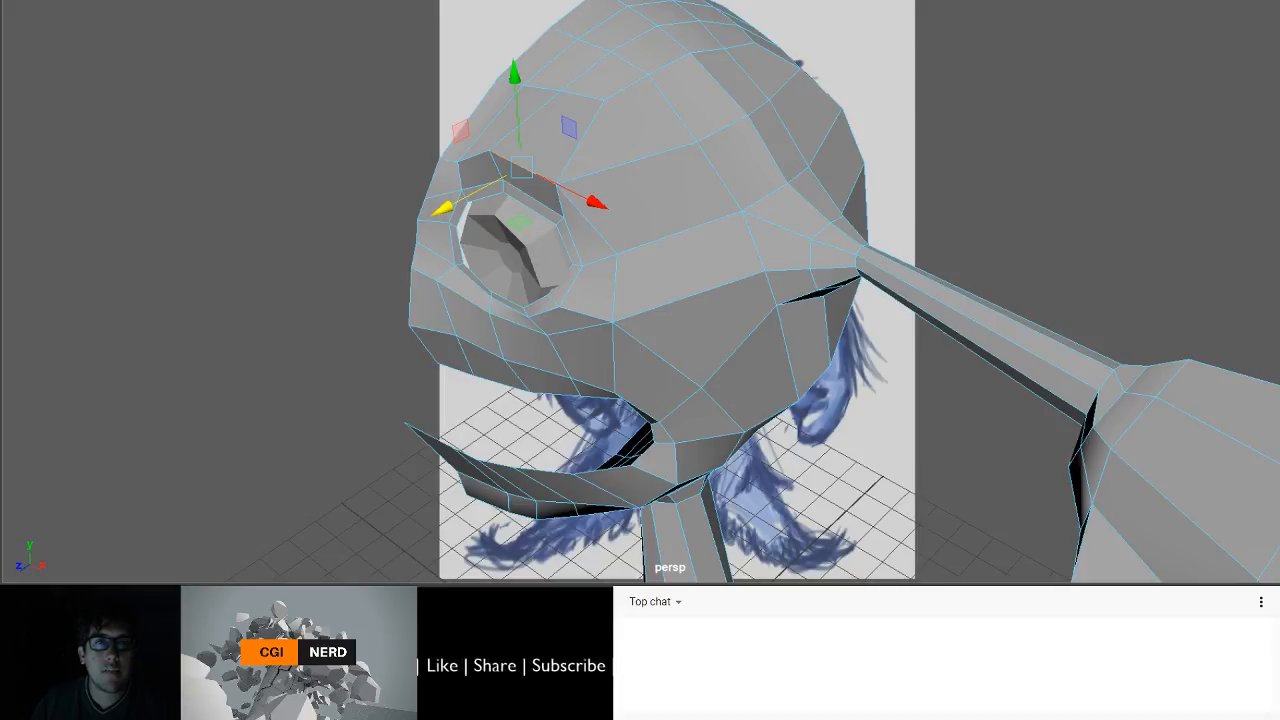
# - Push the eyeball deeper into the head and move the face ring at the socket's inner rim slightly forward
pyautogui.moveTo(512, 108); pyautogui.dragTo(585, 3, button='right')
pyautogui.click(522, 258)
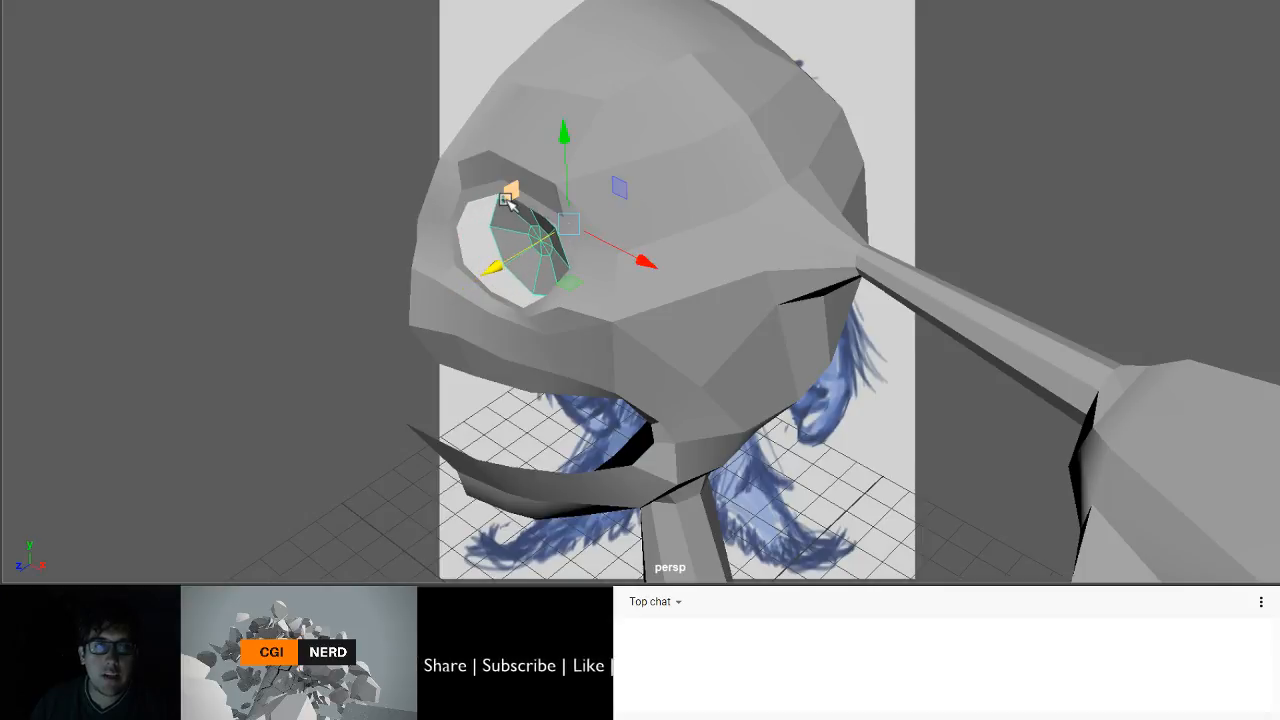
pyautogui.moveTo(480, 103); pyautogui.dragTo(475, 143, button='right')
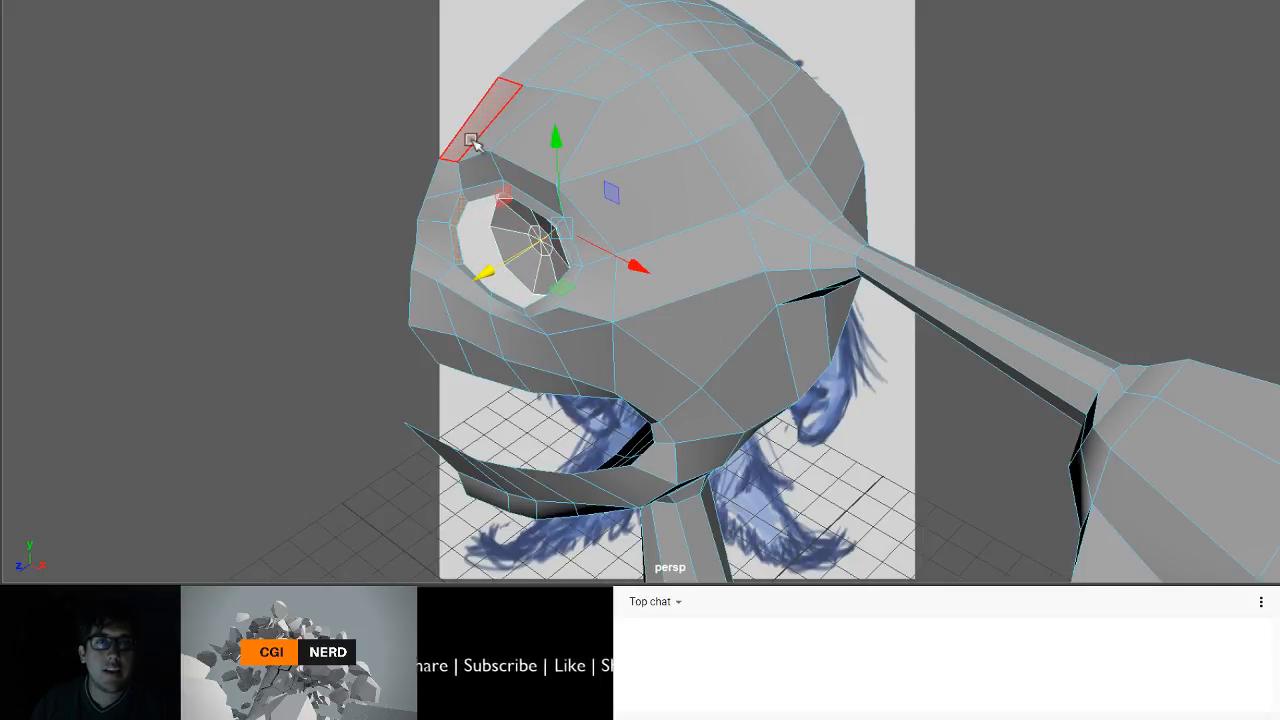
pyautogui.click(486, 192)
pyautogui.keyDown('shift'); pyautogui.doubleClick(462, 219); pyautogui.keyUp('shift')
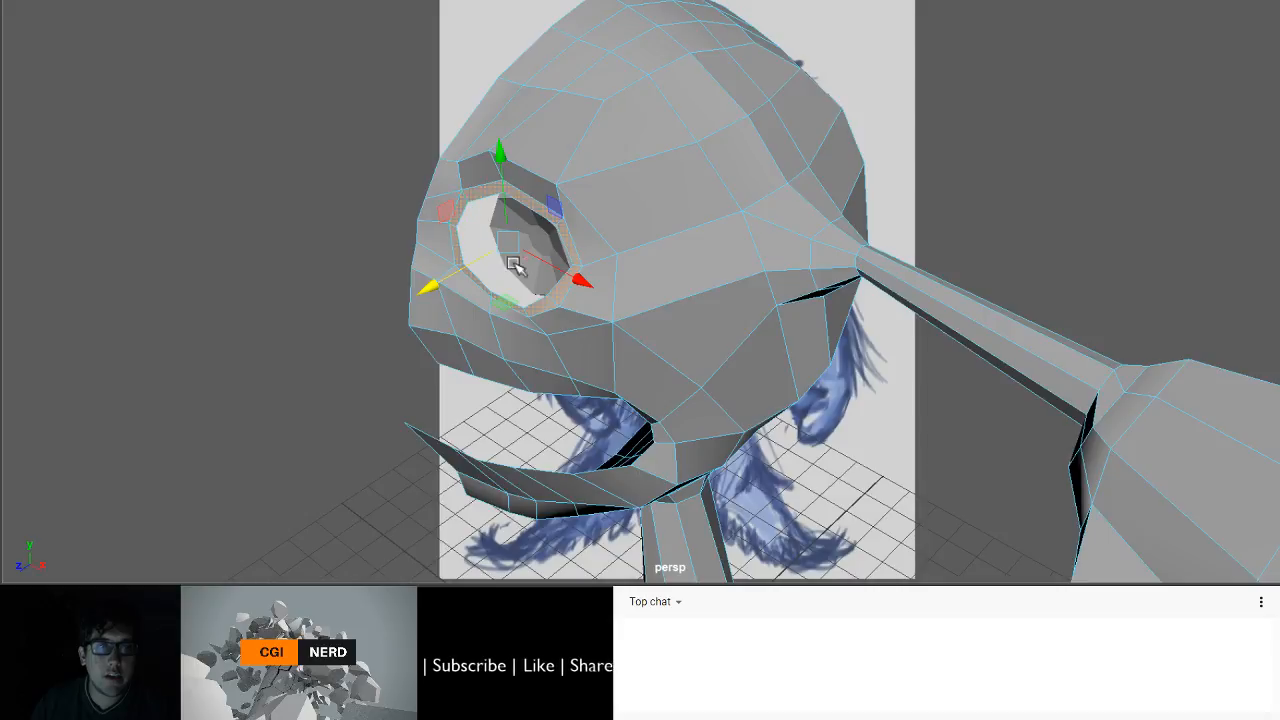
pyautogui.moveTo(463, 275)
pyautogui.mouseDown()
pyautogui.moveTo(497, 262)
pyautogui.moveTo(512, 207)
pyautogui.moveTo(585, 340)
pyautogui.mouseUp()
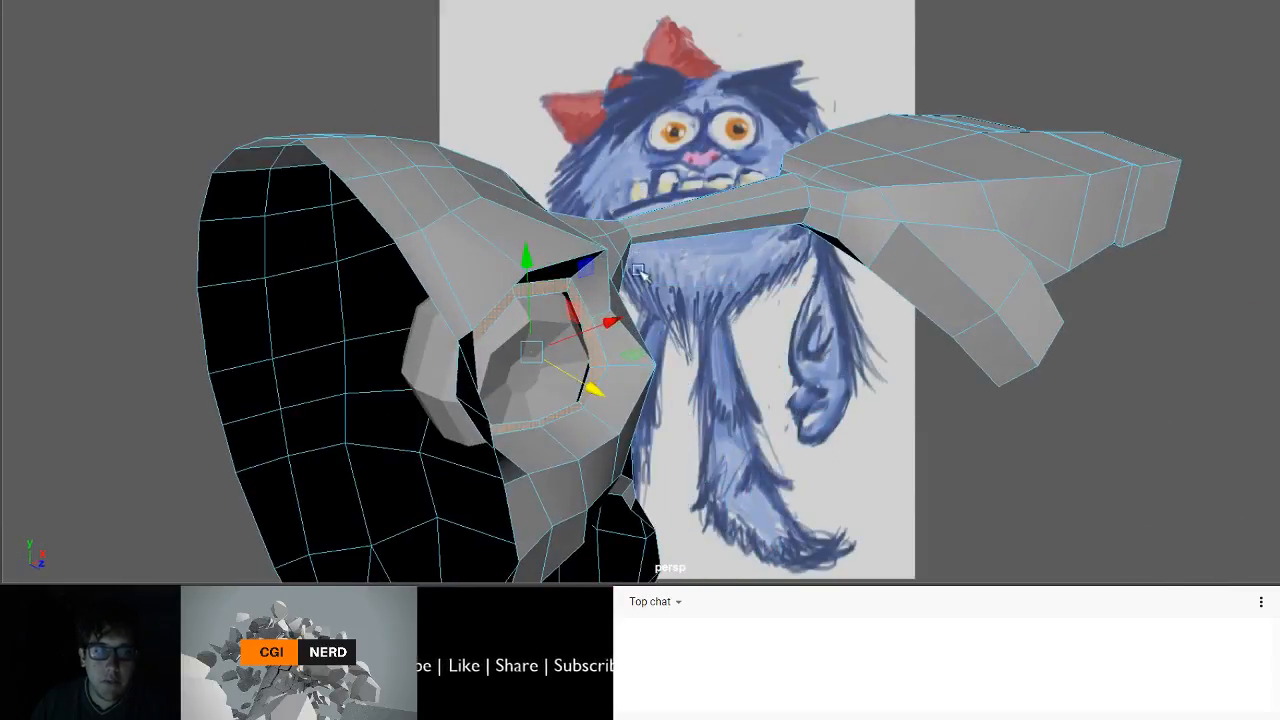
pyautogui.moveTo(593, 390); pyautogui.dragTo(610, 402)
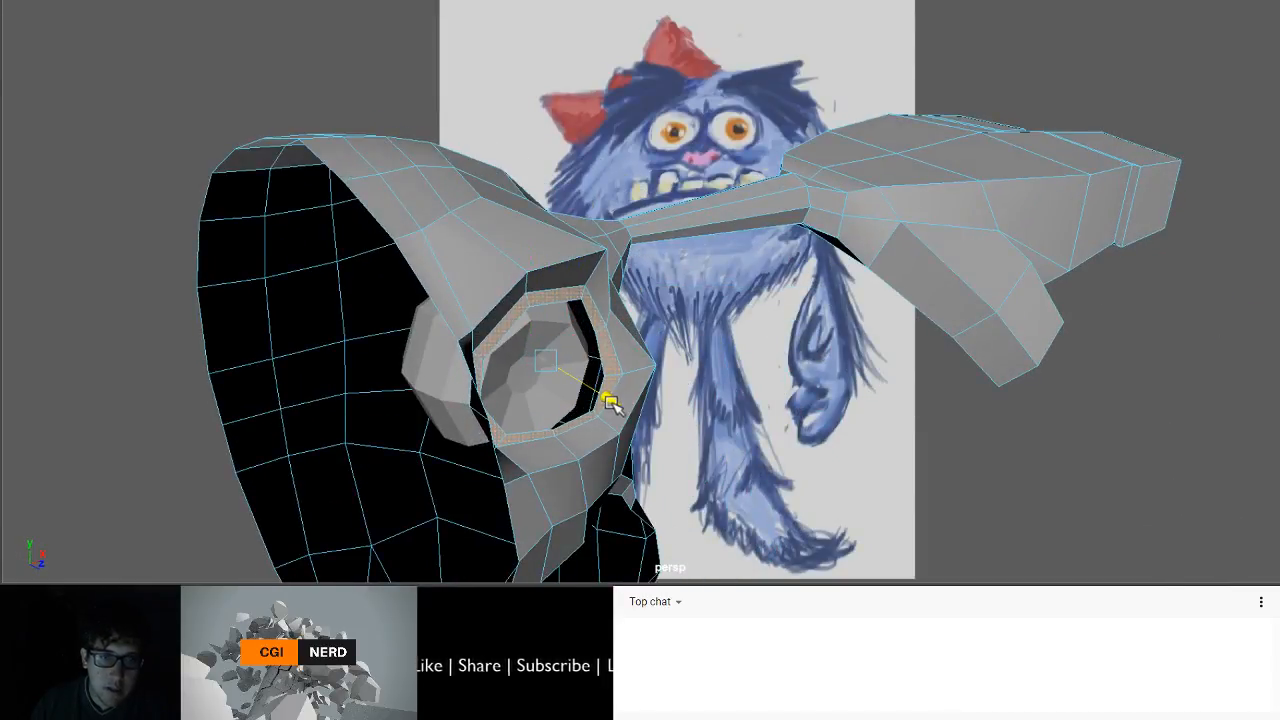
# - Adjust the eyeball's depth along the Z axis to seat it inside the reshaped eye socket
pyautogui.click(534, 387)
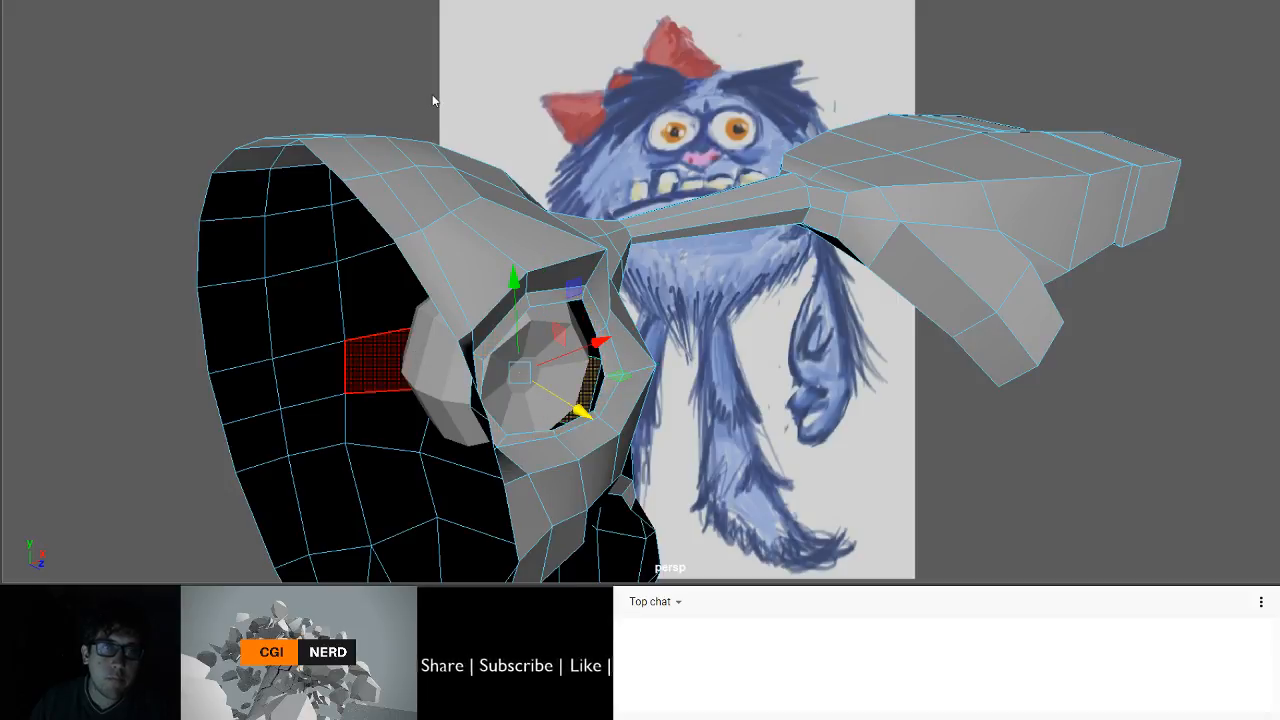
pyautogui.click(522, 422)
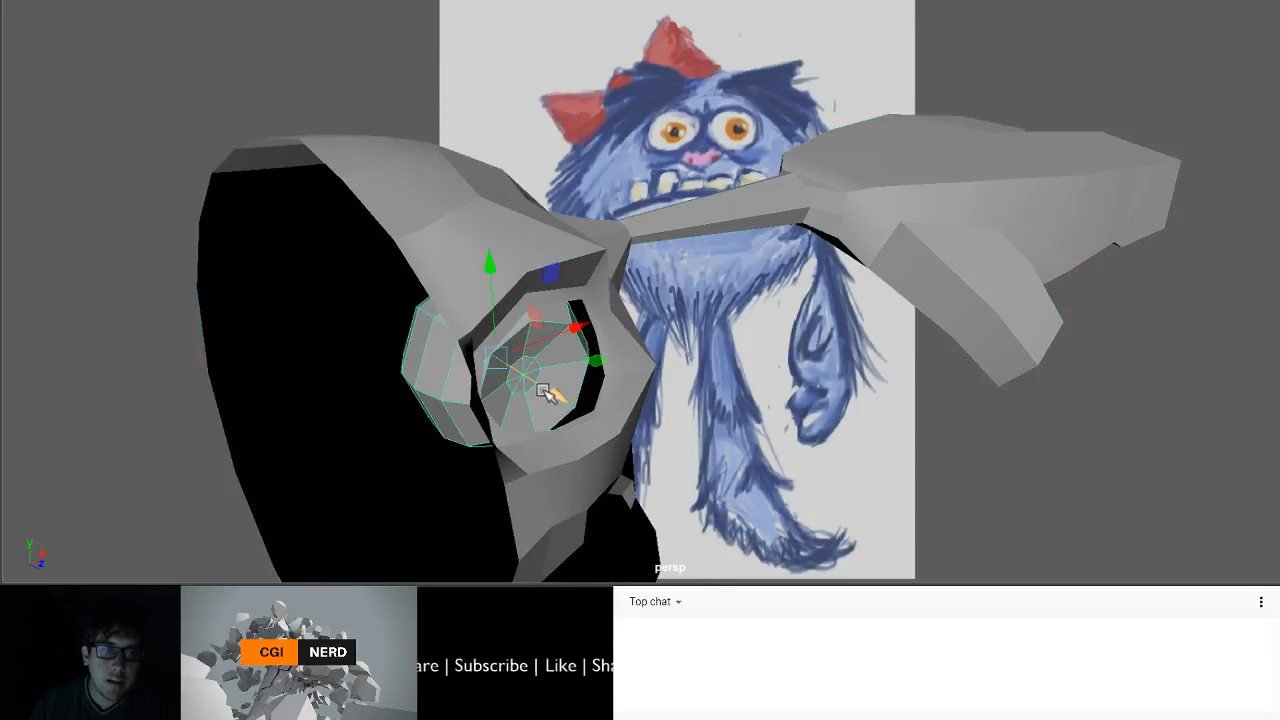
pyautogui.moveTo(543, 391); pyautogui.dragTo(487, 391)
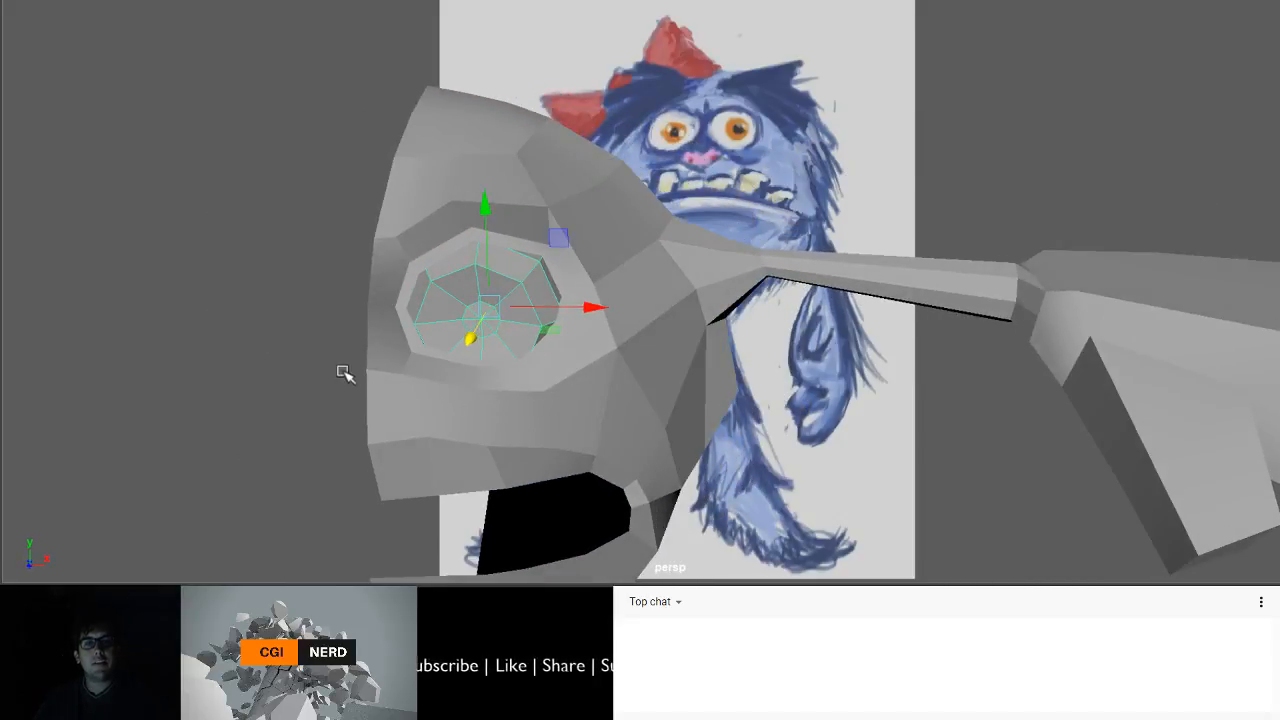
pyautogui.click(143, 297)
pyautogui.keyDown('alt'); pyautogui.moveTo(143, 297); pyautogui.dragTo(205, 348); pyautogui.keyUp('alt')
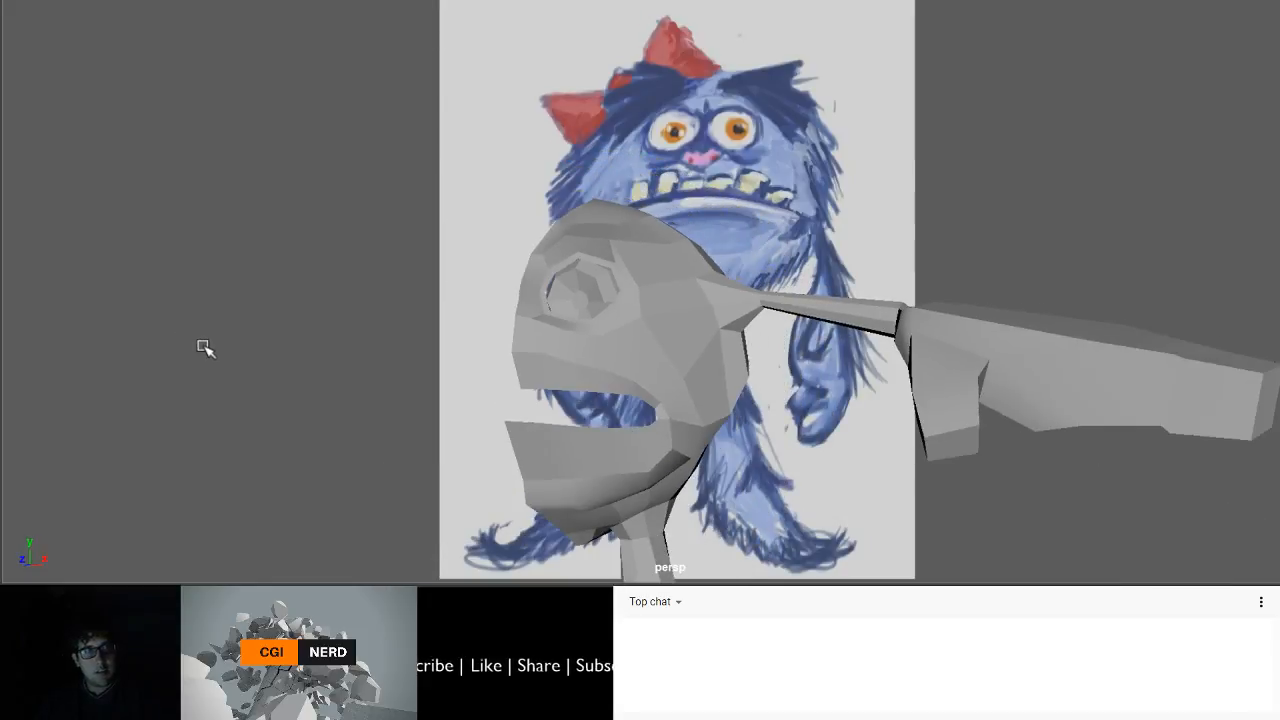
pyautogui.keyDown('alt'); pyautogui.moveTo(289, 356); pyautogui.dragTo(300, 358); pyautogui.keyUp('alt')
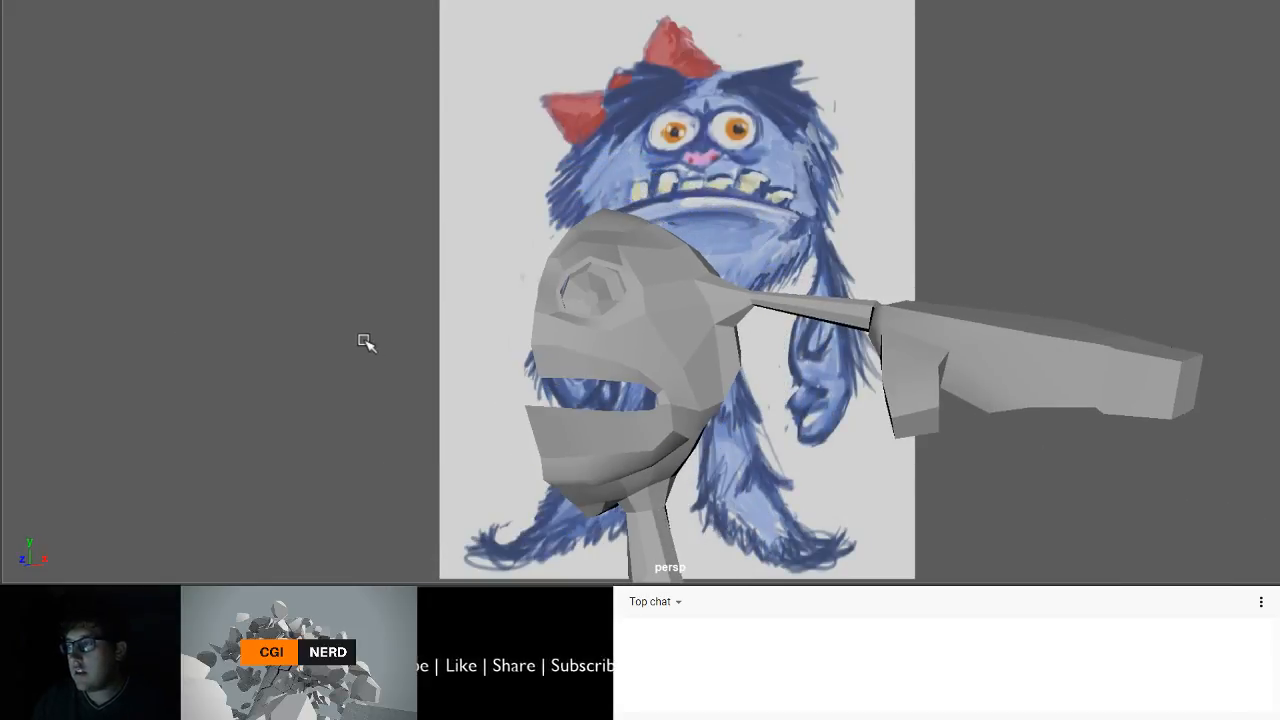
pyautogui.moveTo(643, 336)
pyautogui.keyDown('alt'); pyautogui.mouseDown()
pyautogui.moveTo(731, 352)
pyautogui.moveTo(671, 340)
pyautogui.moveTo(662, 352)
pyautogui.mouseUp(); pyautogui.keyUp('alt')
pyautogui.scroll(-5, 662, 352)
pyautogui.keyDown('alt'); pyautogui.moveTo(686, 307); pyautogui.dragTo(540, 223, button='middle'); pyautogui.keyUp('alt')
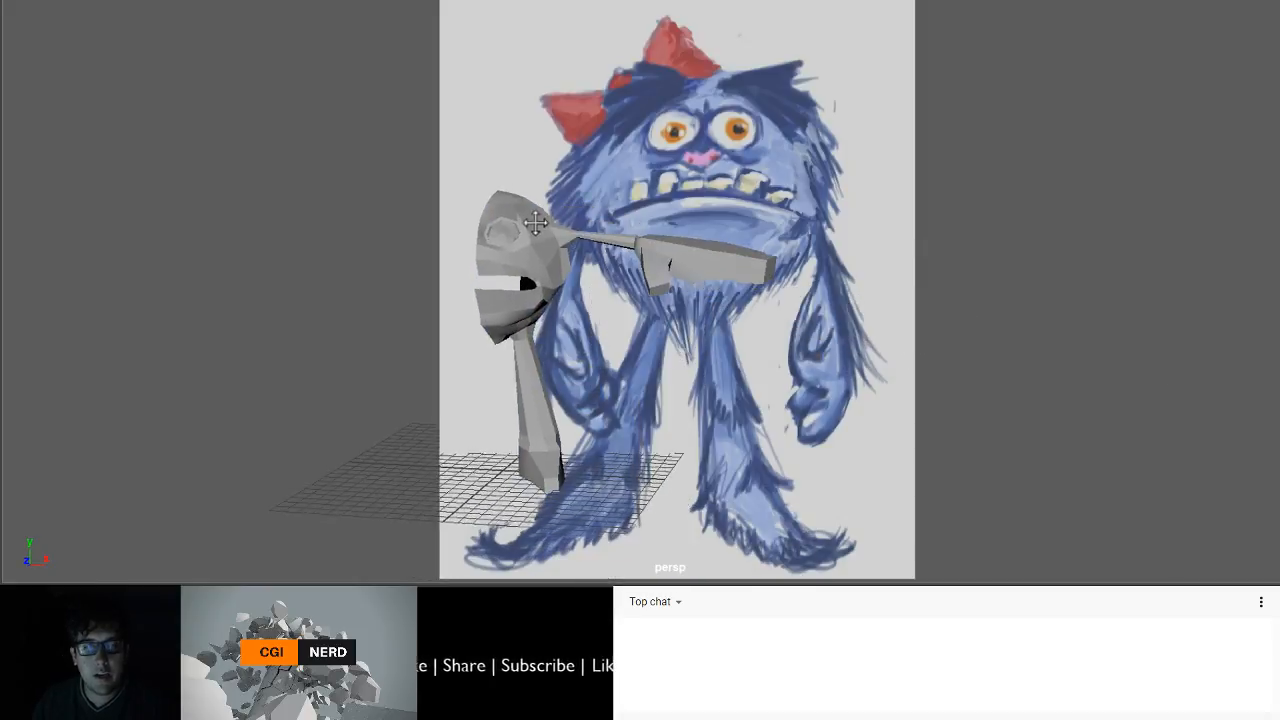
pyautogui.scroll(5, 531, 276)
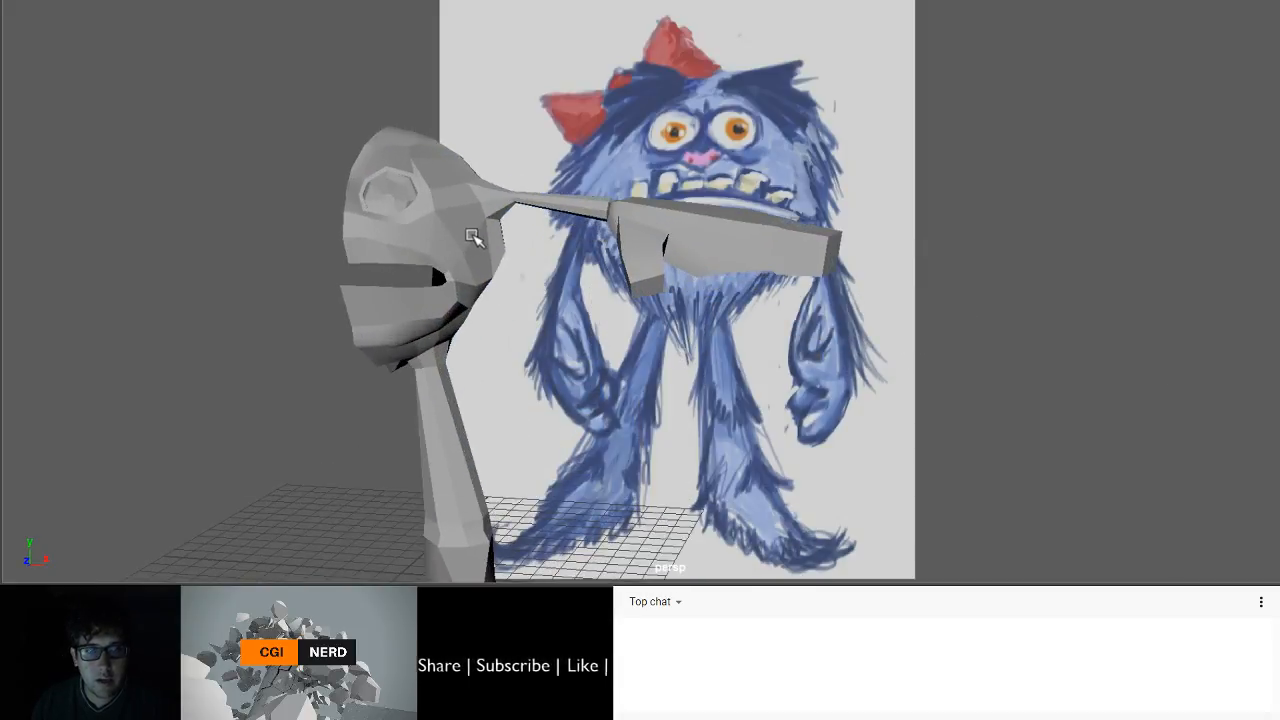
# - Mirror the half body across the world X axis with Merge border and a Merge Threshold of 0.5
pyautogui.click(473, 236)
pyautogui.keyDown('alt'); pyautogui.moveTo(471, 270); pyautogui.dragTo(496, 290); pyautogui.keyUp('alt')
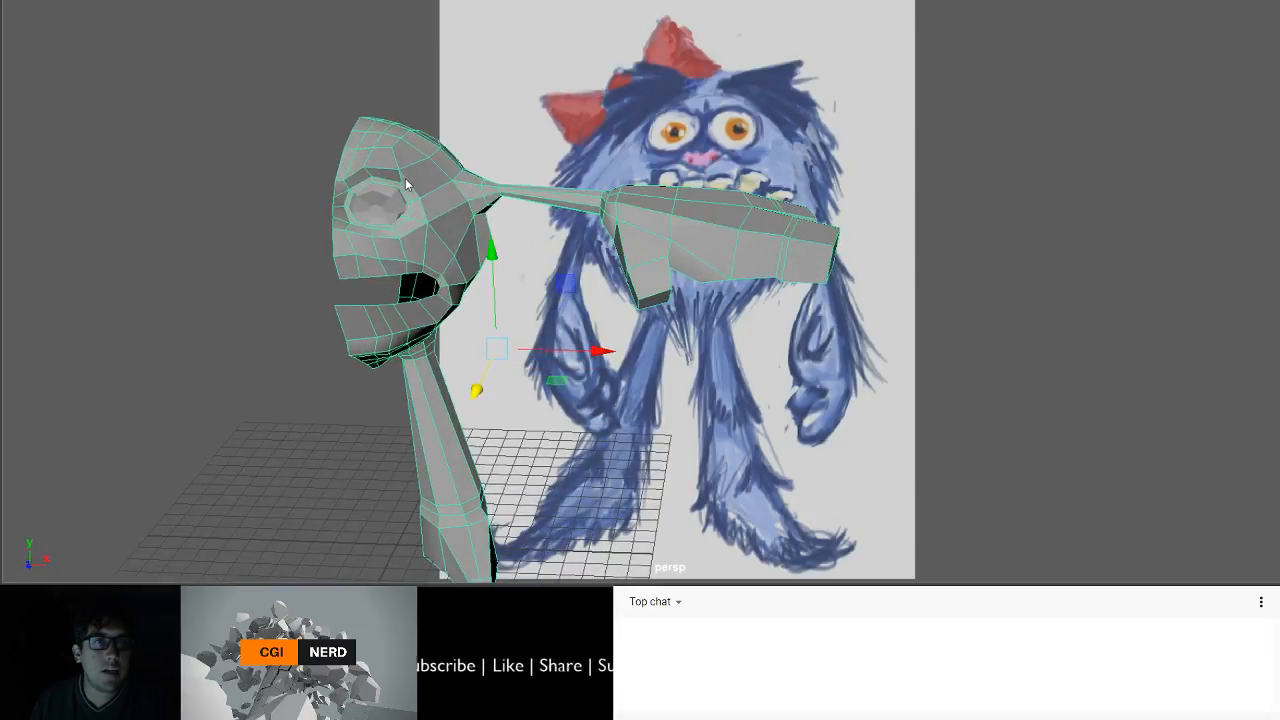
pyautogui.press('g')
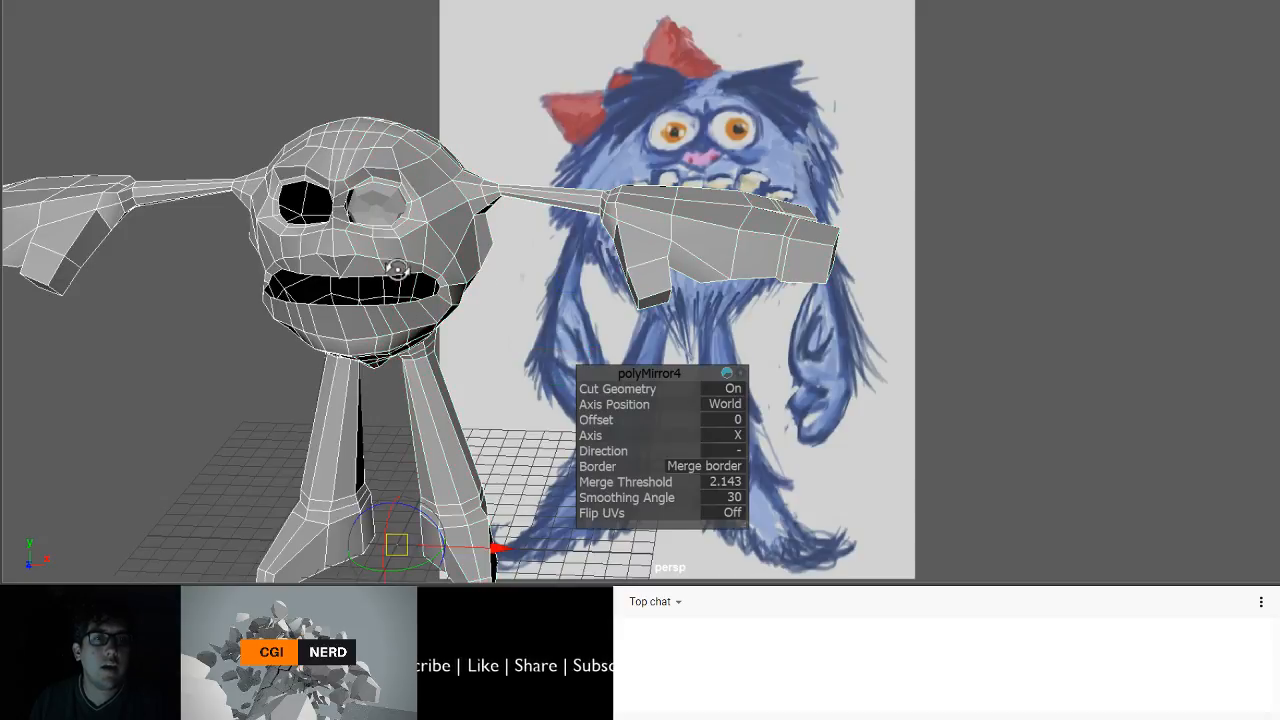
pyautogui.keyDown('alt'); pyautogui.moveTo(394, 266); pyautogui.dragTo(419, 257); pyautogui.keyUp('alt')
pyautogui.click(724, 484)
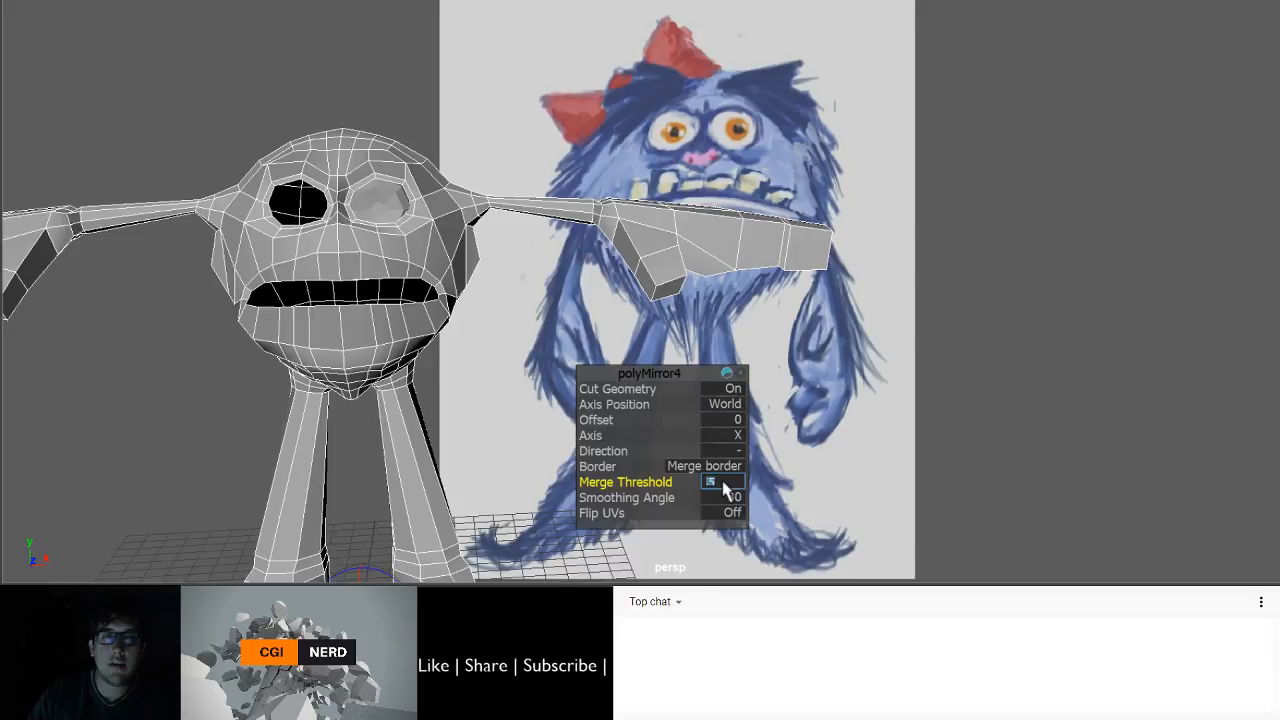
pyautogui.press('Return')
pyautogui.keyDown('alt'); pyautogui.moveTo(711, 480); pyautogui.dragTo(384, 354); pyautogui.keyUp('alt')
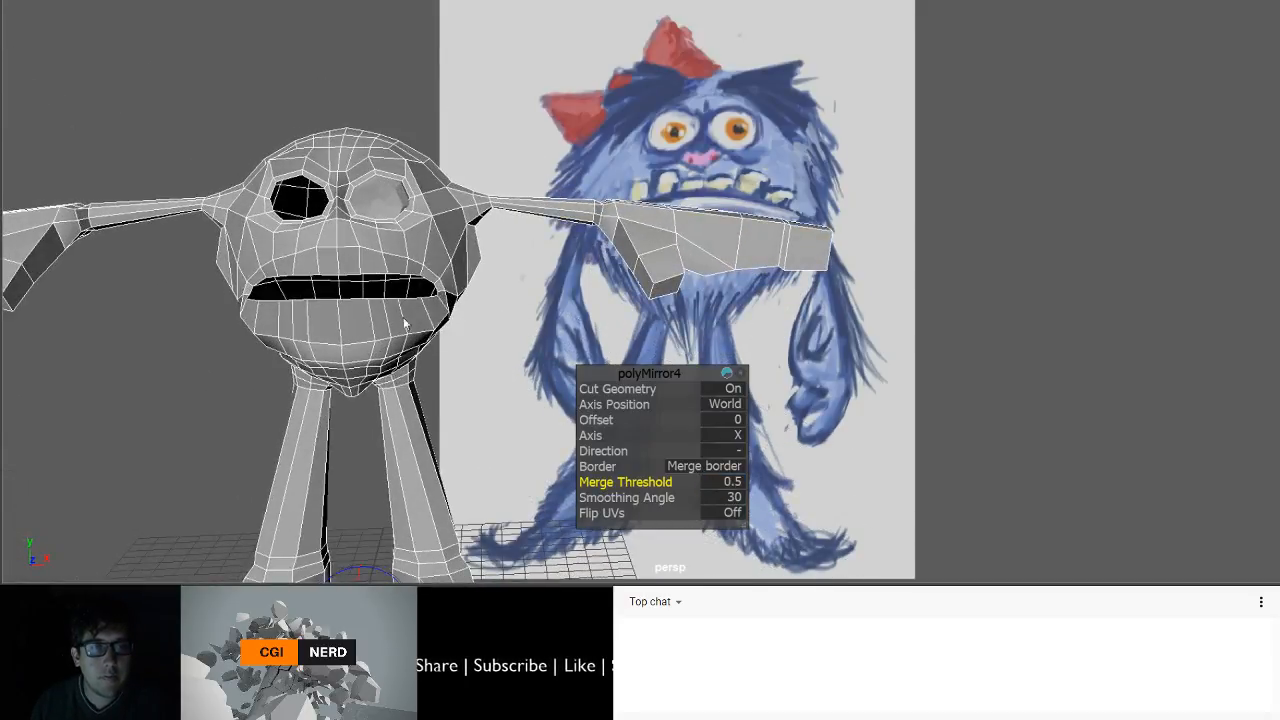
# - Turn on the smooth mesh preview for the full mirrored body and check the shape from the front
pyautogui.click(415, 250)
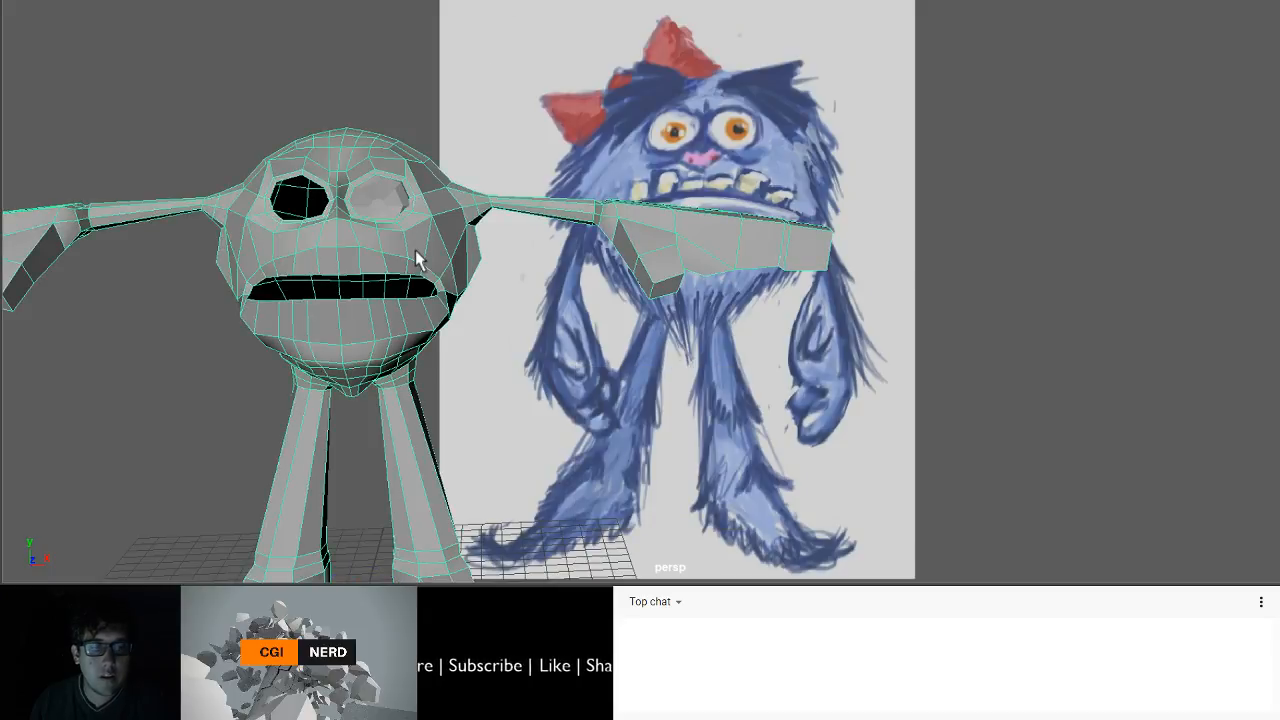
pyautogui.press('3')
pyautogui.click(365, 48)
pyautogui.keyDown('alt'); pyautogui.moveTo(354, 211); pyautogui.dragTo(358, 294); pyautogui.keyUp('alt')
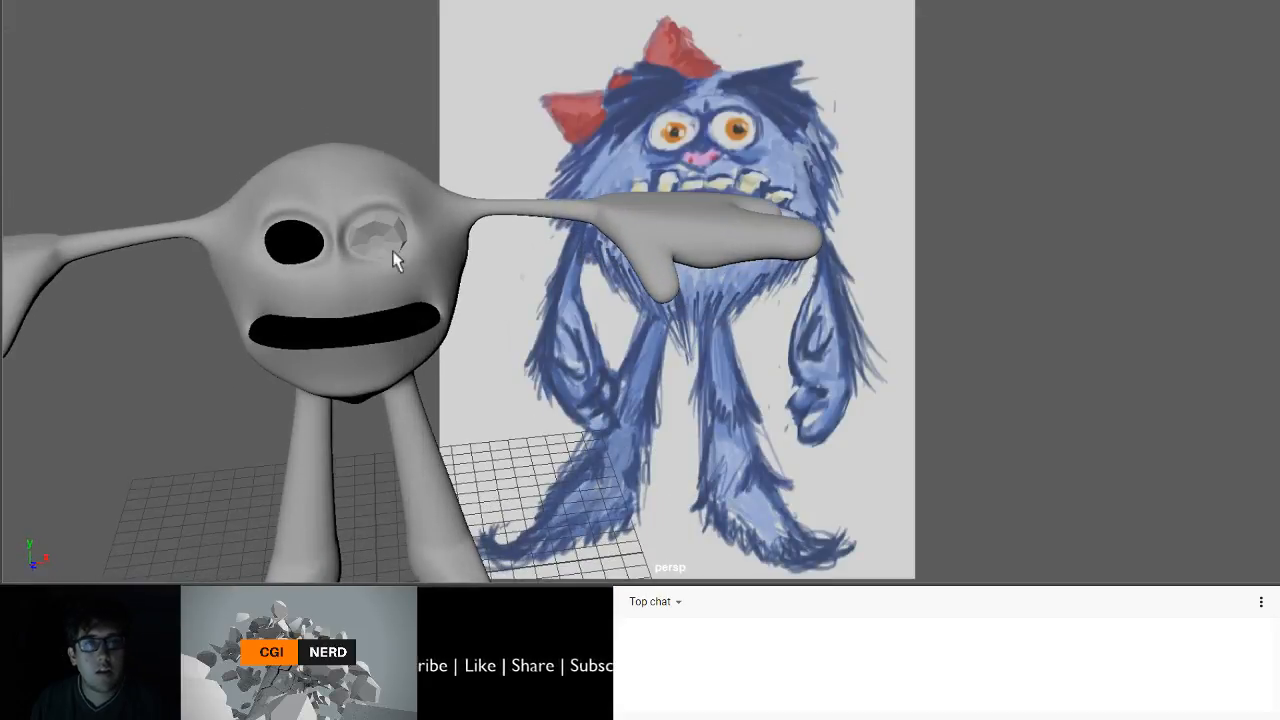
pyautogui.keyDown('alt'); pyautogui.moveTo(381, 244); pyautogui.dragTo(415, 194, button='middle'); pyautogui.keyUp('alt')
pyautogui.keyDown('alt'); pyautogui.moveTo(415, 194); pyautogui.dragTo(415, 140); pyautogui.keyUp('alt')
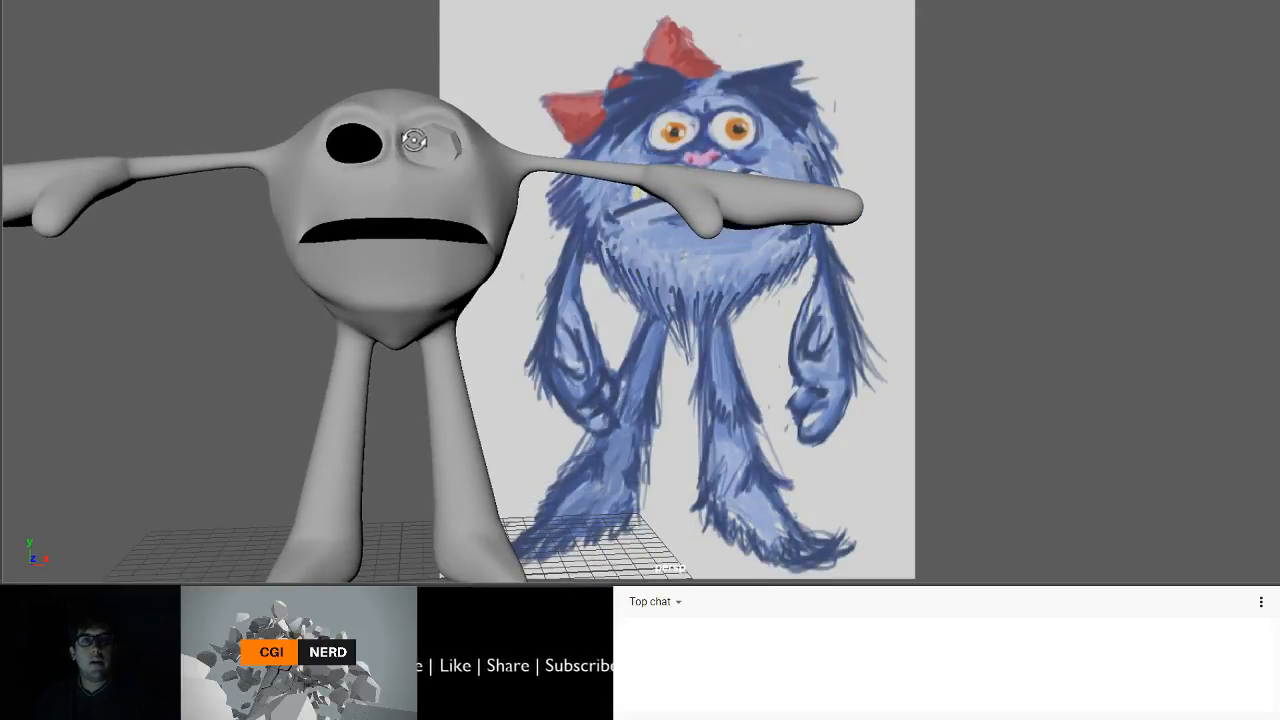
# - Try to flip the eyeball across the body's centre into the empty eye socket
pyautogui.keyDown('alt'); pyautogui.moveTo(482, 163); pyautogui.dragTo(473, 206, button='middle'); pyautogui.keyUp('alt')
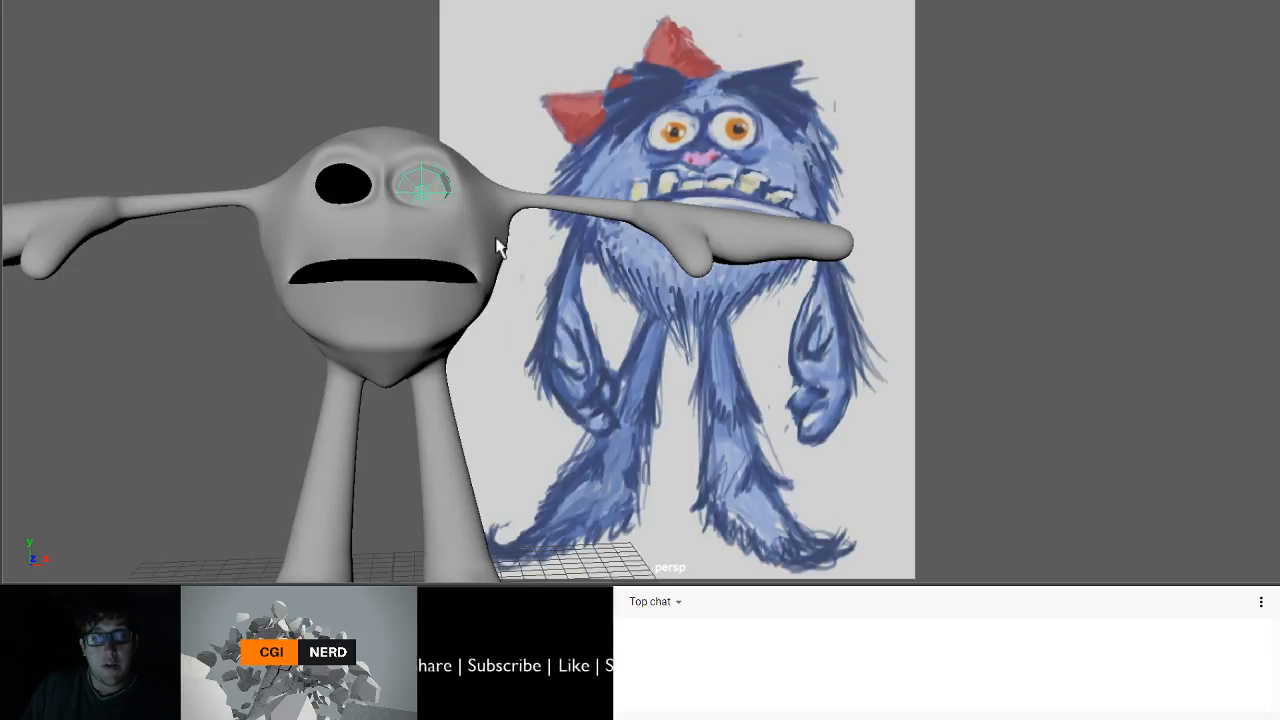
pyautogui.scroll(-2, 500, 243)
pyautogui.keyDown('alt'); pyautogui.moveTo(497, 262); pyautogui.dragTo(505, 215, button='middle'); pyautogui.keyUp('alt')
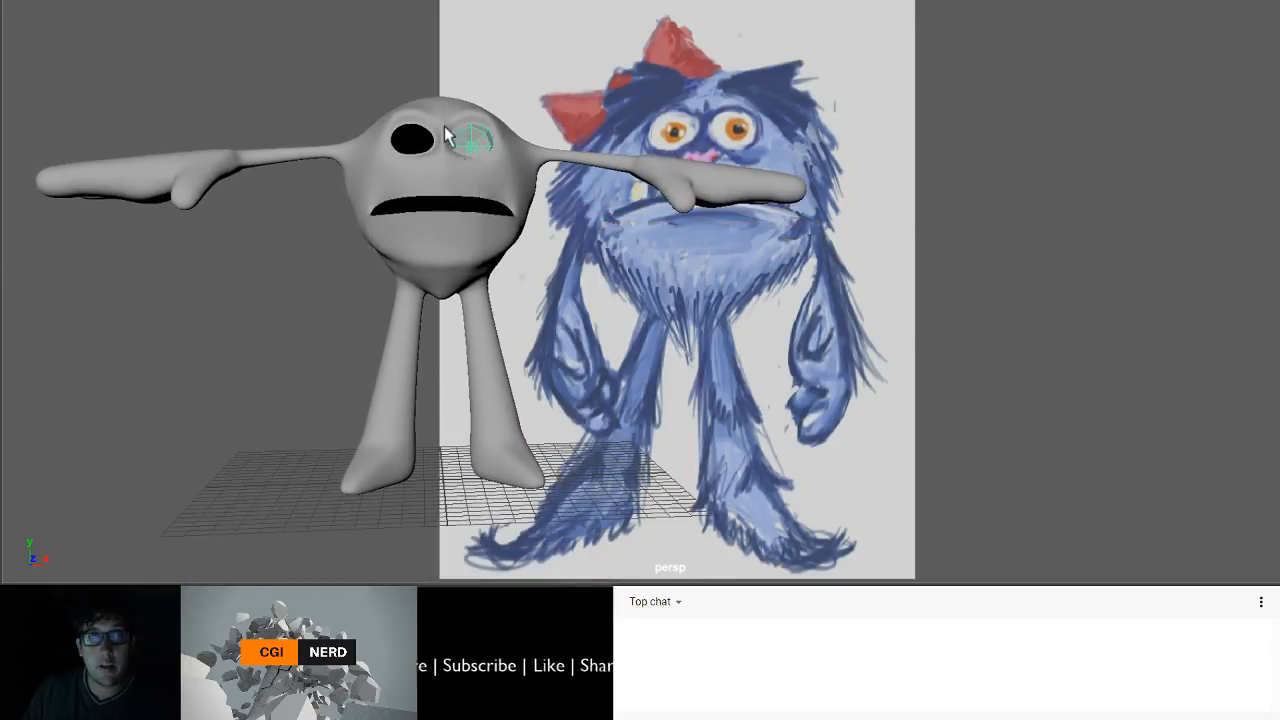
pyautogui.keyDown('alt'); pyautogui.moveTo(477, 198); pyautogui.dragTo(466, 162); pyautogui.keyUp('alt')
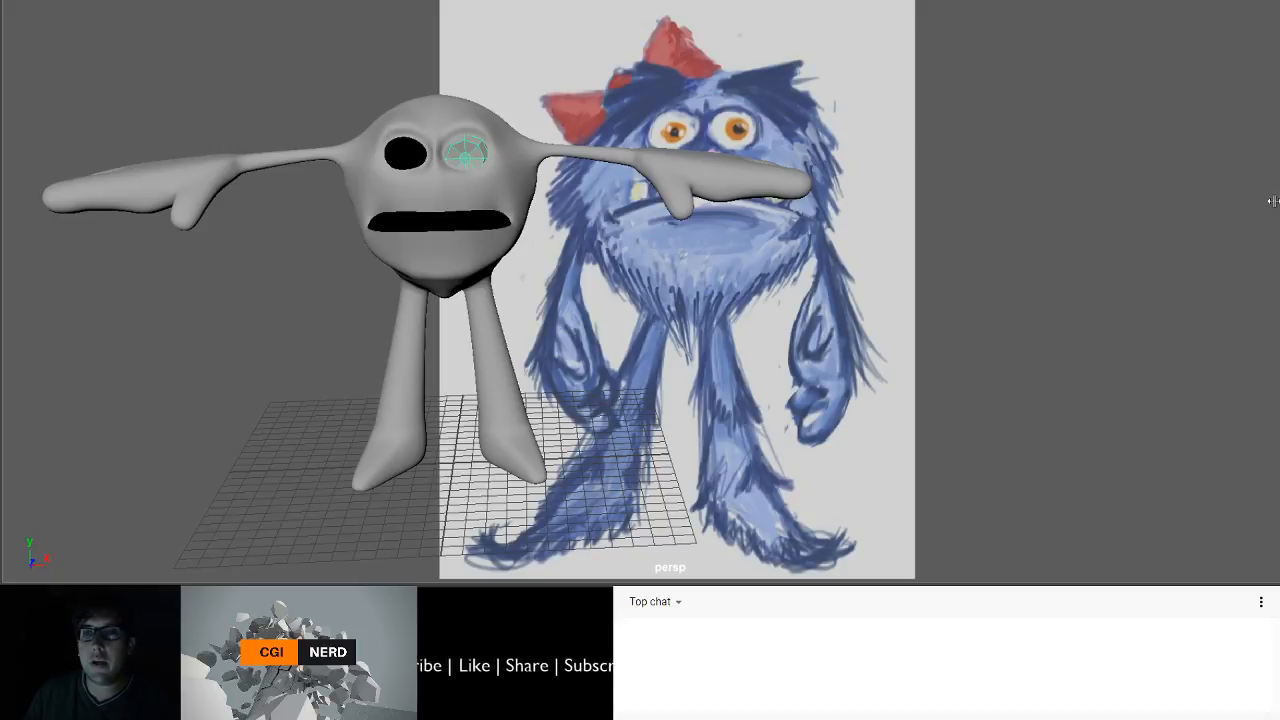
pyautogui.press('Right')
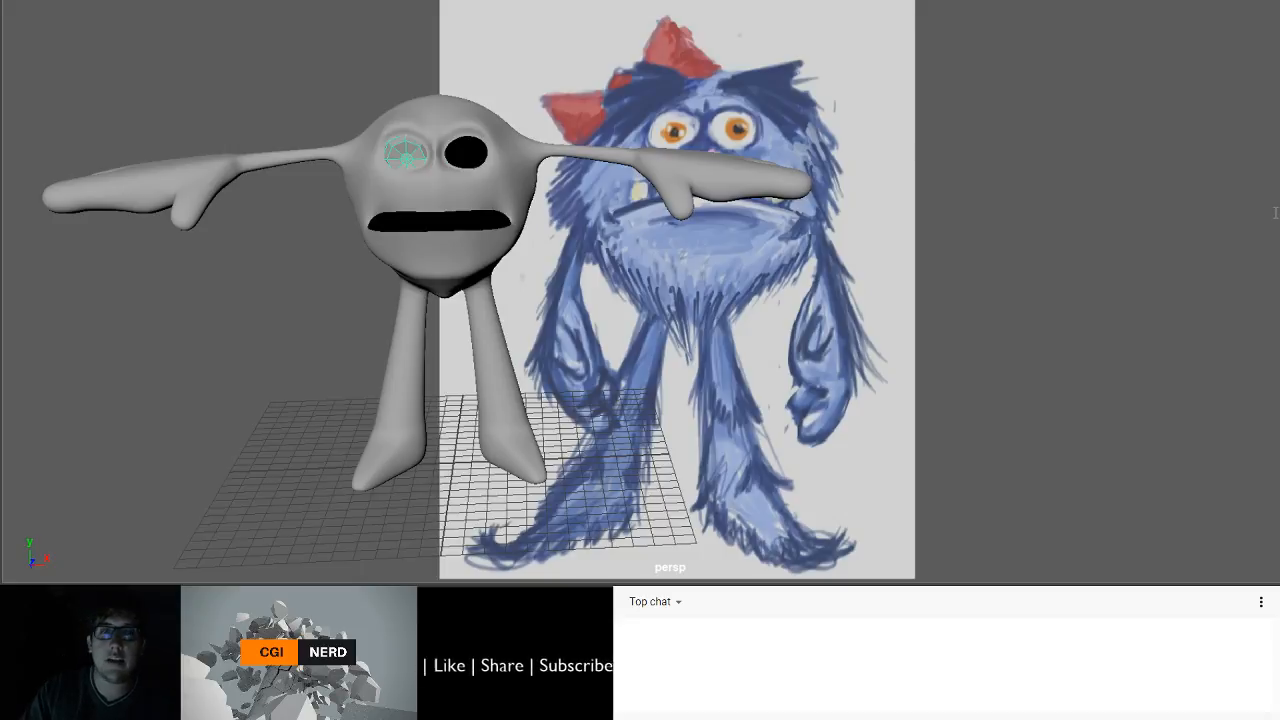
pyautogui.keyDown('alt'); pyautogui.moveTo(491, 198); pyautogui.dragTo(542, 258, button='middle'); pyautogui.keyUp('alt')
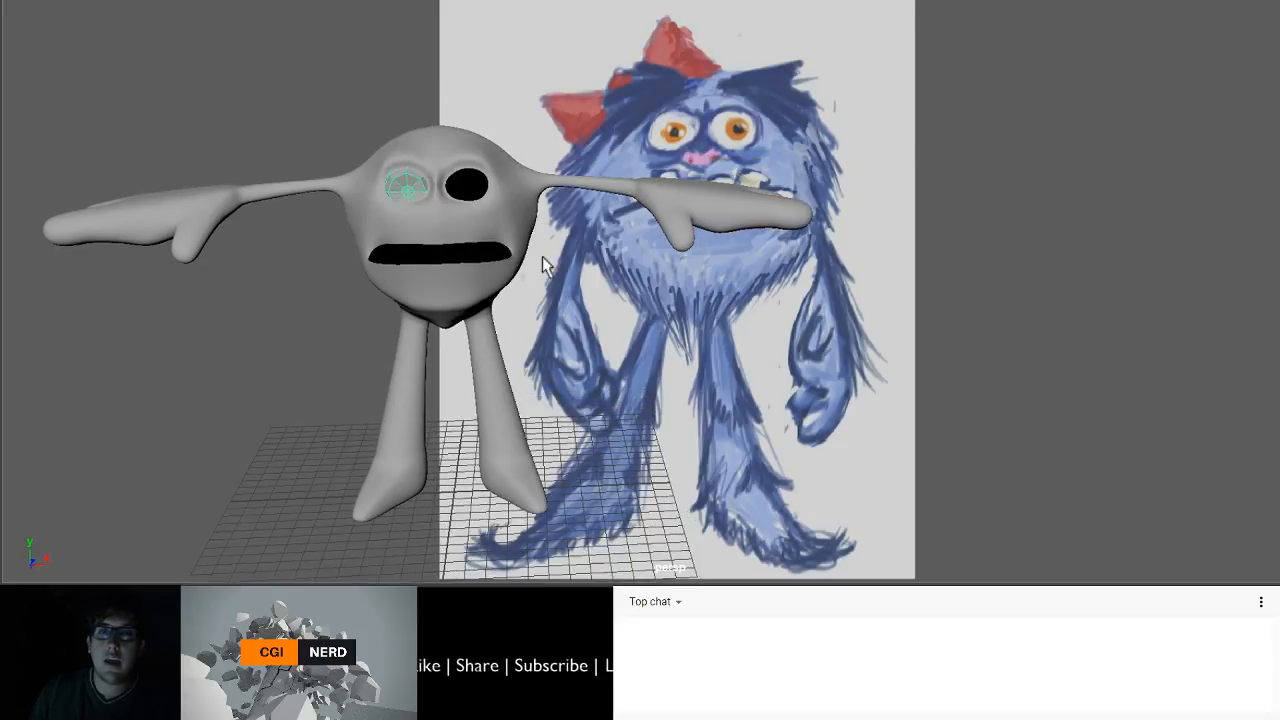
pyautogui.press('Left')
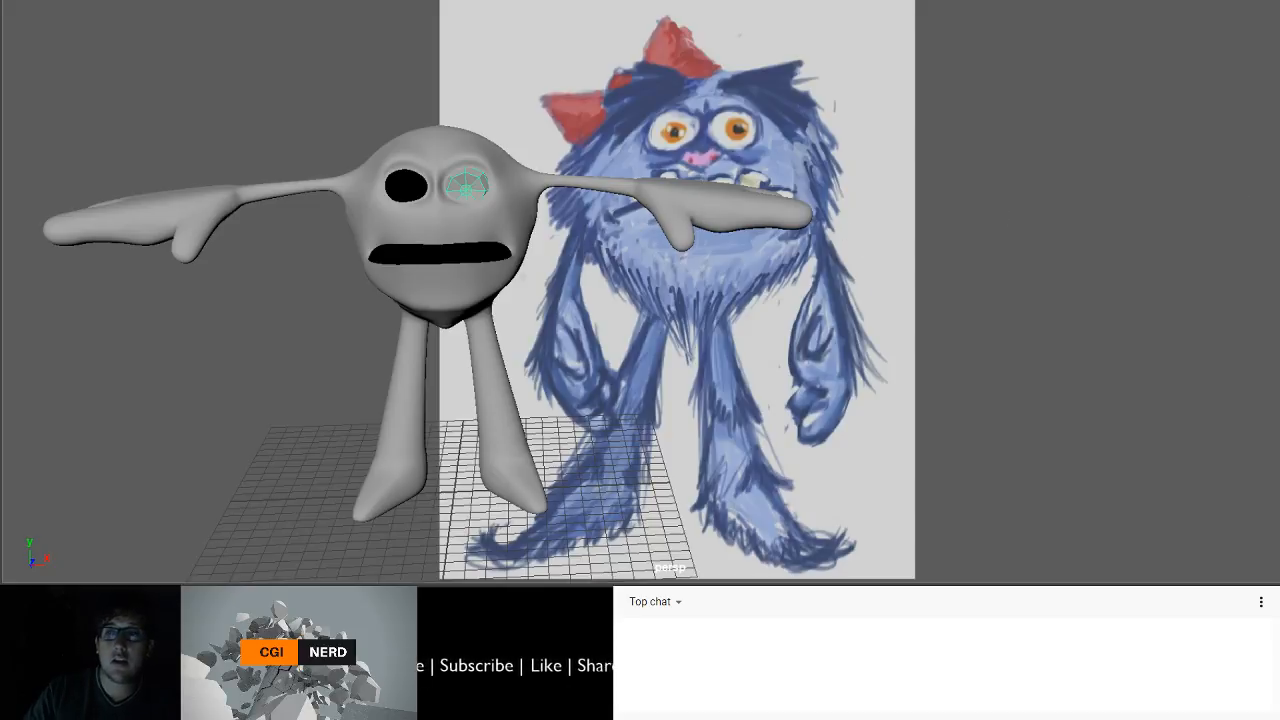
# - Duplicate the eyeball as a mirrored copy in the empty socket and compare the character with the reference drawing
pyautogui.hotkey('ctrl', 'shift', 'd')
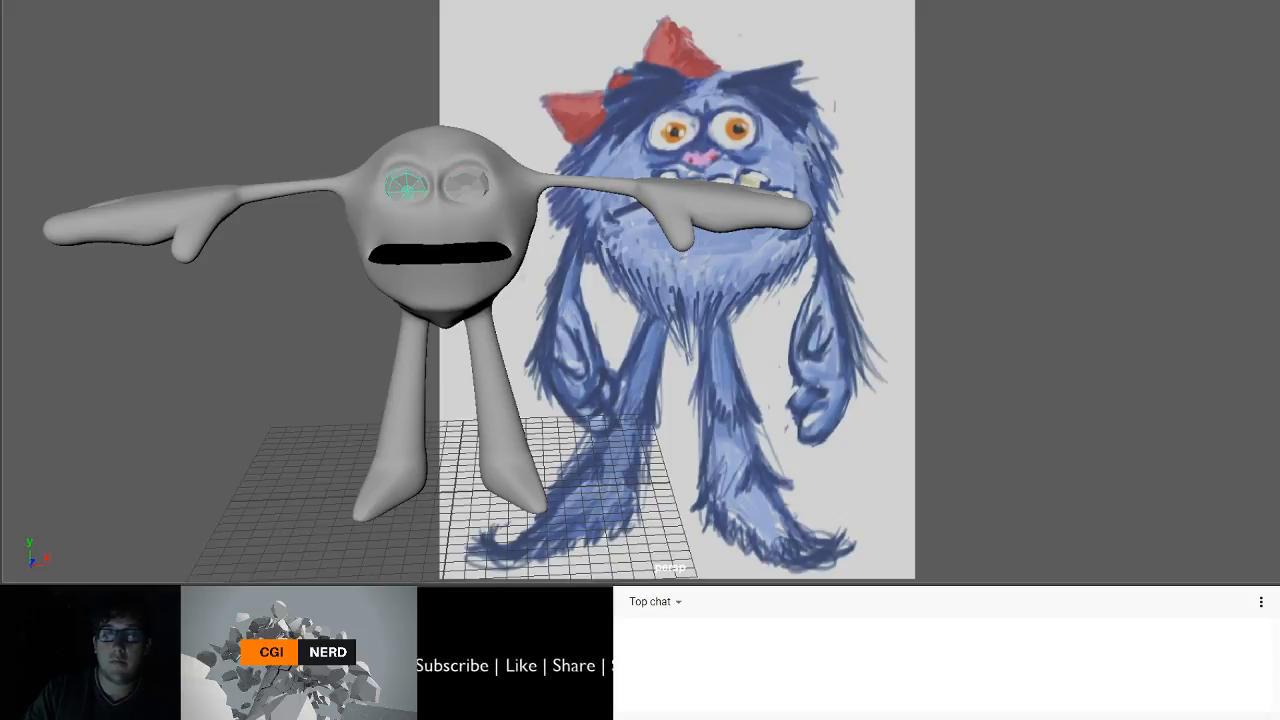
pyautogui.click(377, 60)
pyautogui.moveTo(393, 208)
pyautogui.keyDown('alt'); pyautogui.mouseDown()
pyautogui.moveTo(388, 191)
pyautogui.moveTo(411, 206)
pyautogui.moveTo(395, 202)
pyautogui.mouseUp(); pyautogui.keyUp('alt')
pyautogui.keyDown('alt'); pyautogui.moveTo(460, 149); pyautogui.dragTo(344, 110, button='middle'); pyautogui.keyUp('alt')
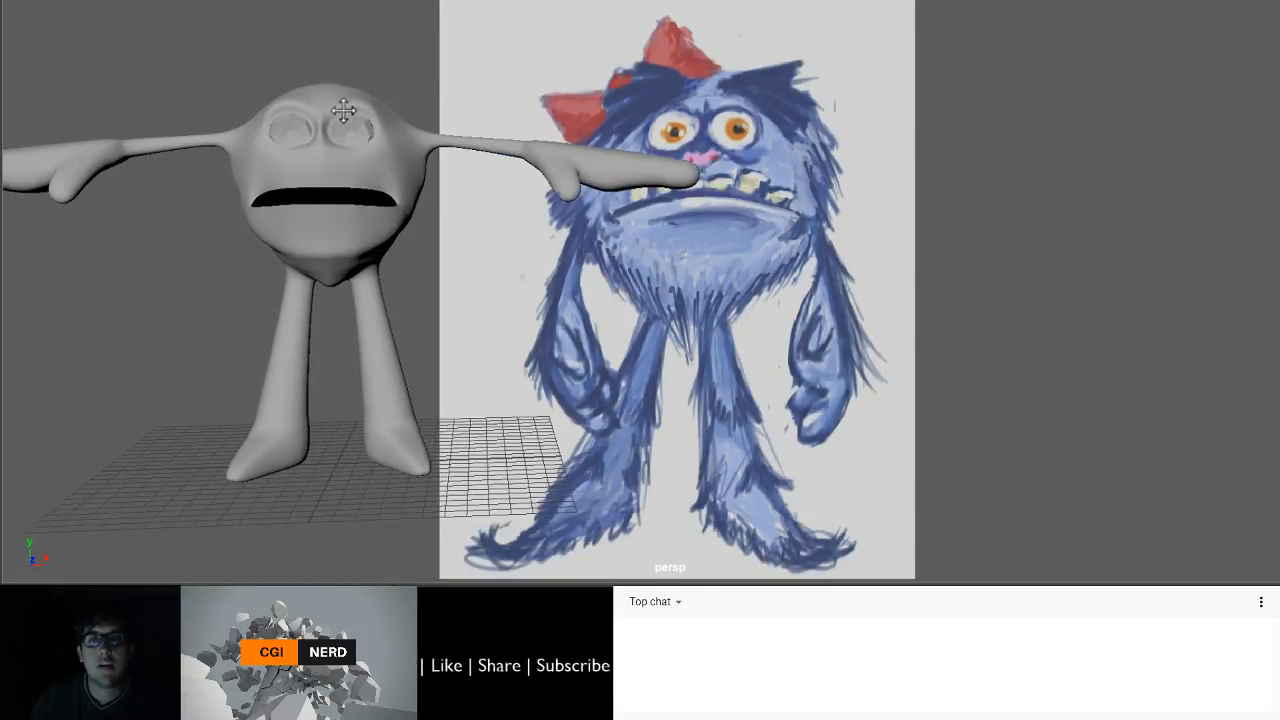
pyautogui.keyDown('alt'); pyautogui.moveTo(417, 229); pyautogui.dragTo(391, 222); pyautogui.keyUp('alt')
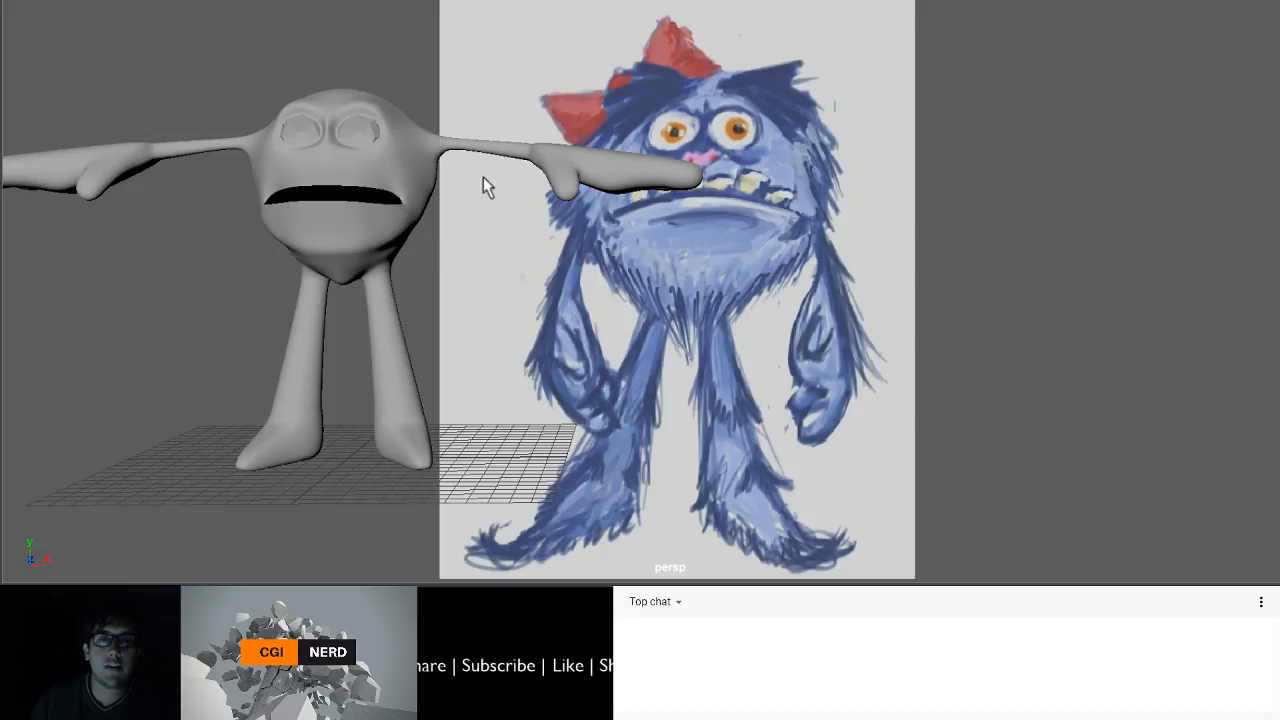
pyautogui.keyDown('alt'); pyautogui.moveTo(480, 186); pyautogui.dragTo(514, 263, button='middle'); pyautogui.keyUp('alt')
pyautogui.keyDown('alt'); pyautogui.moveTo(514, 263); pyautogui.dragTo(386, 354); pyautogui.keyUp('alt')
# - Extrude the upper faces of the hand's two fingertips and scale them inward into inset nail outlines on the unsmoothed mesh
pyautogui.click(640, 240)
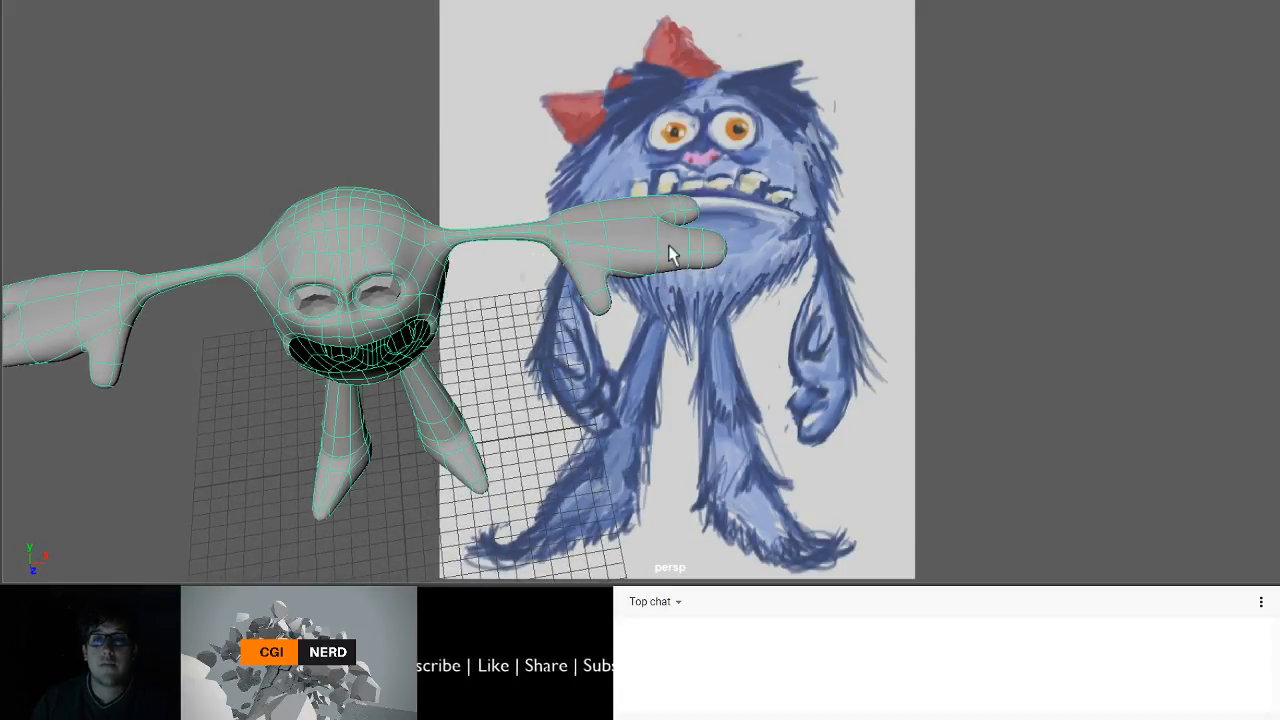
pyautogui.keyDown('alt'); pyautogui.moveTo(690, 262); pyautogui.dragTo(702, 236); pyautogui.keyUp('alt')
pyautogui.scroll(4, 698, 239)
pyautogui.keyDown('alt'); pyautogui.moveTo(843, 222); pyautogui.dragTo(767, 288); pyautogui.keyUp('alt')
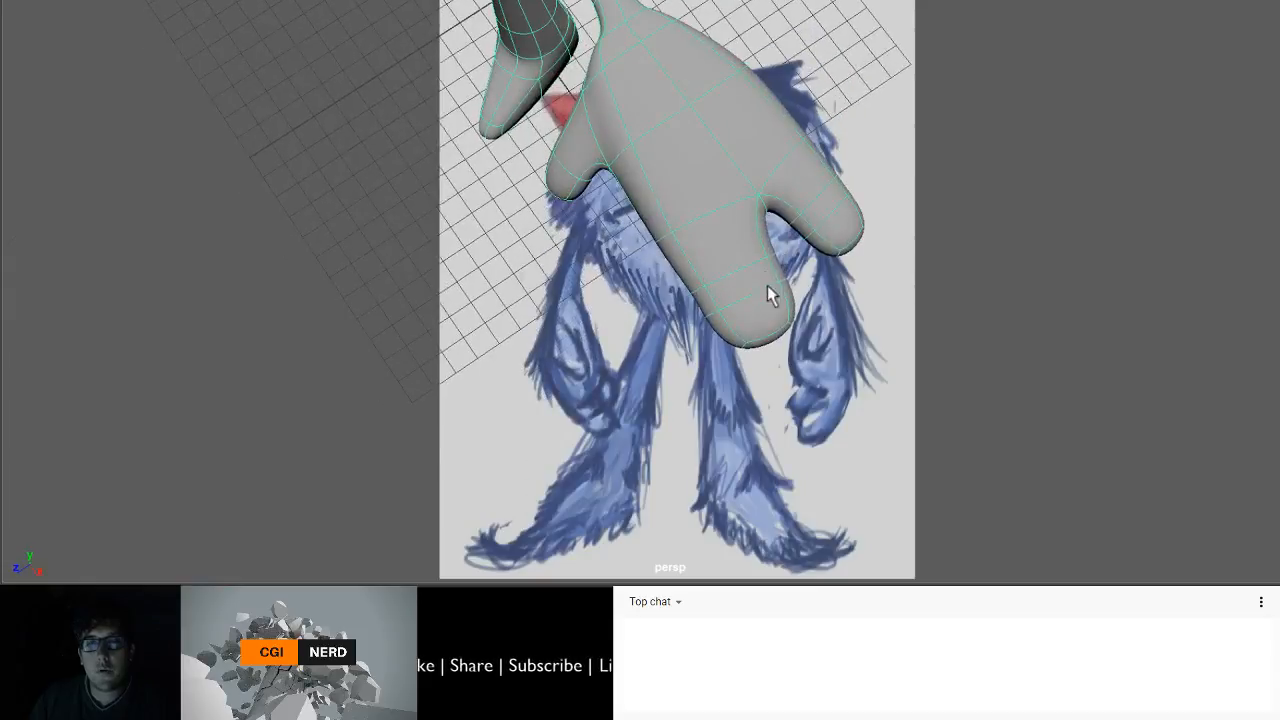
pyautogui.moveTo(758, 92); pyautogui.dragTo(762, 220, button='right')
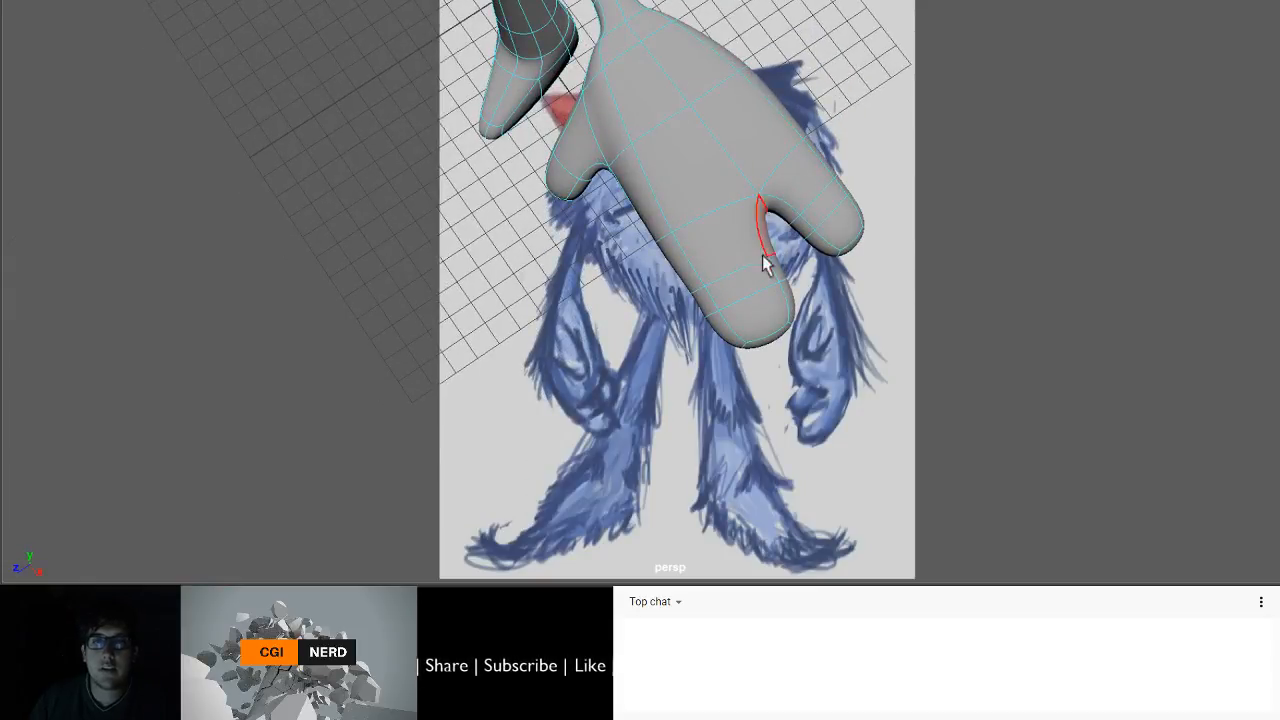
pyautogui.click(761, 314)
pyautogui.keyDown('shift'); pyautogui.click(834, 228); pyautogui.keyUp('shift')
pyautogui.keyDown('shift'); pyautogui.click(838, 232); pyautogui.keyUp('shift')
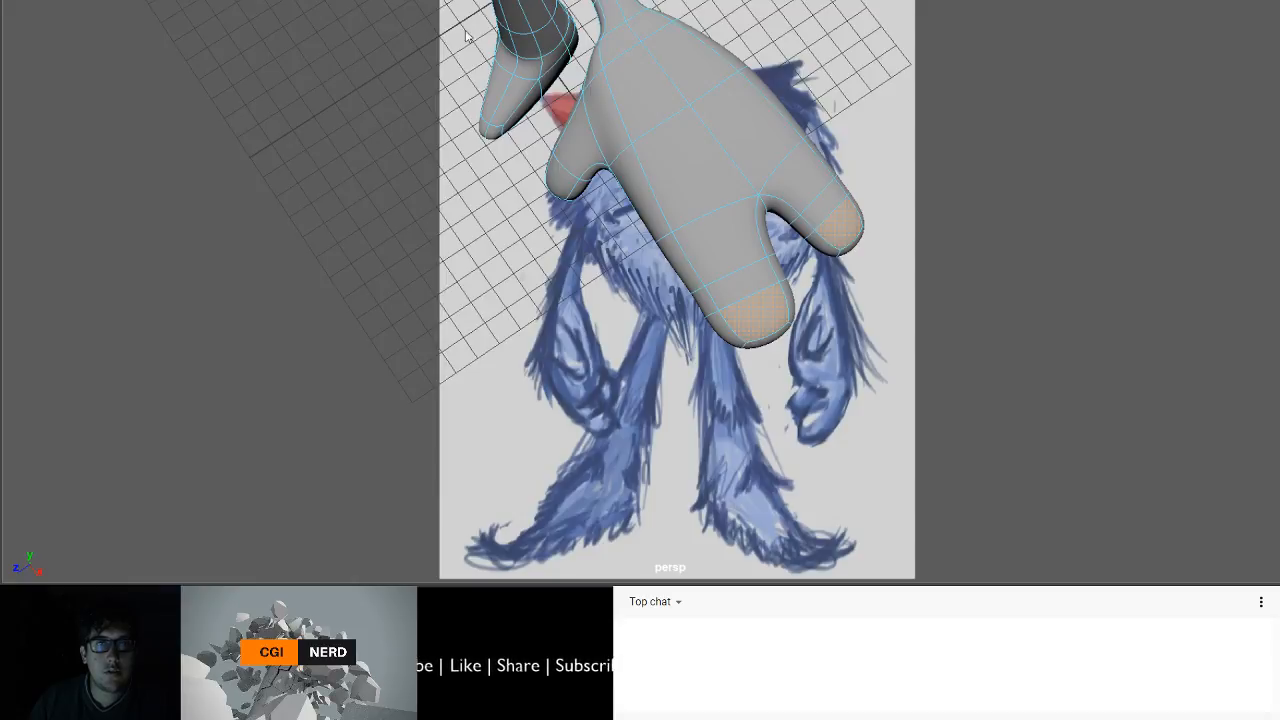
pyautogui.hotkey('ctrl', 'e')
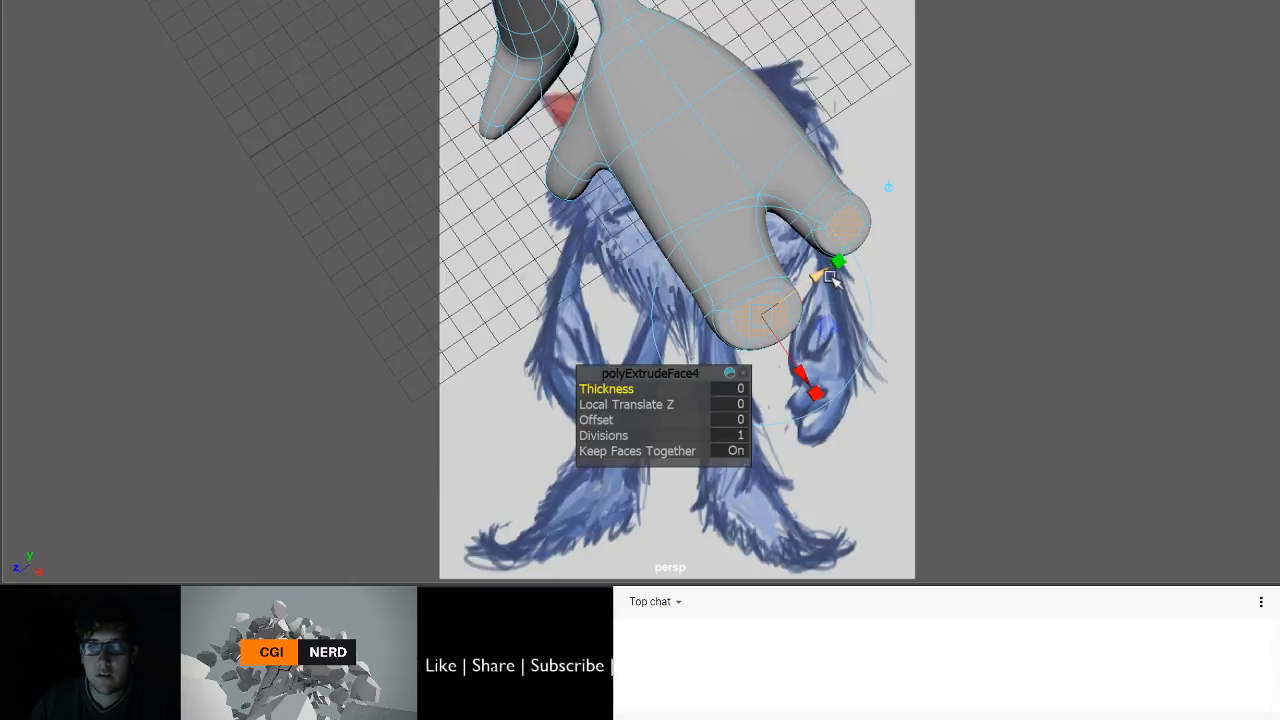
pyautogui.click(840, 262)
pyautogui.moveTo(760, 317); pyautogui.dragTo(862, 240)
pyautogui.press('1')
pyautogui.scroll(3, 862, 240)
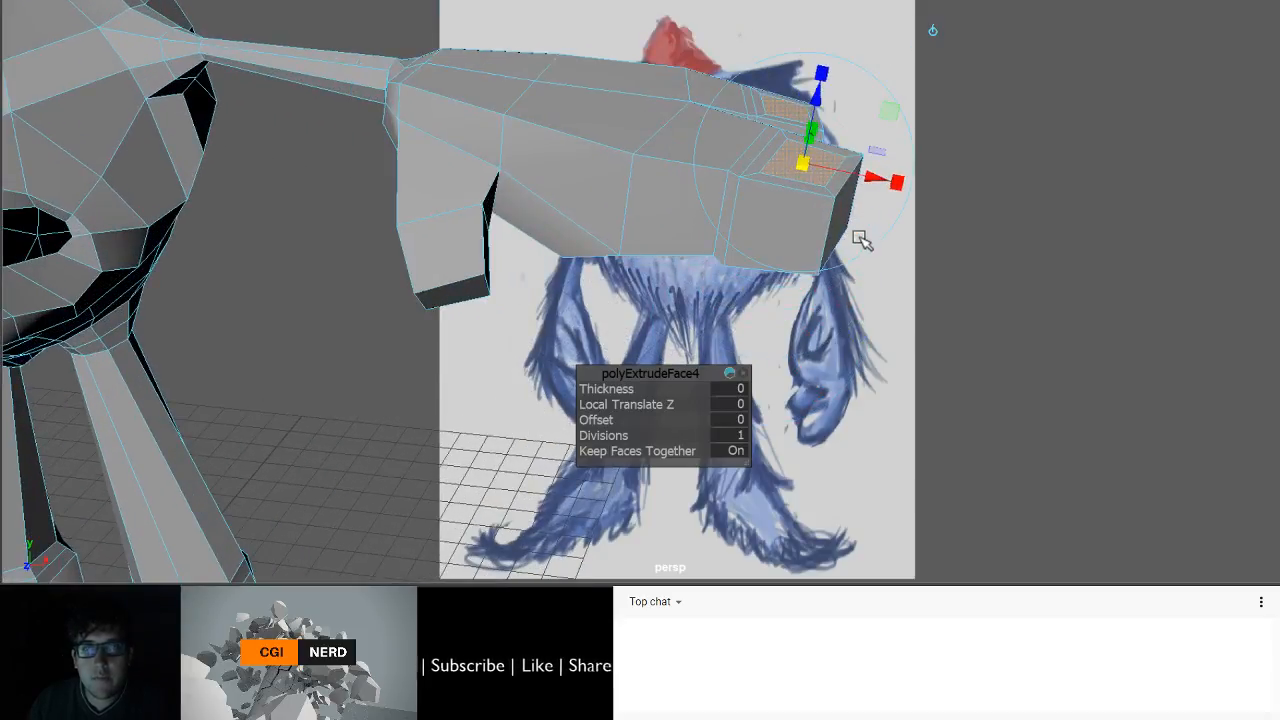
# - Extrude the inset fingertip faces again and sink them with a Local Translate Z of -0.084
pyautogui.scroll(2, 868, 152)
pyautogui.moveTo(822, 115); pyautogui.dragTo(829, 229)
pyautogui.hotkey('ctrl', 'e')
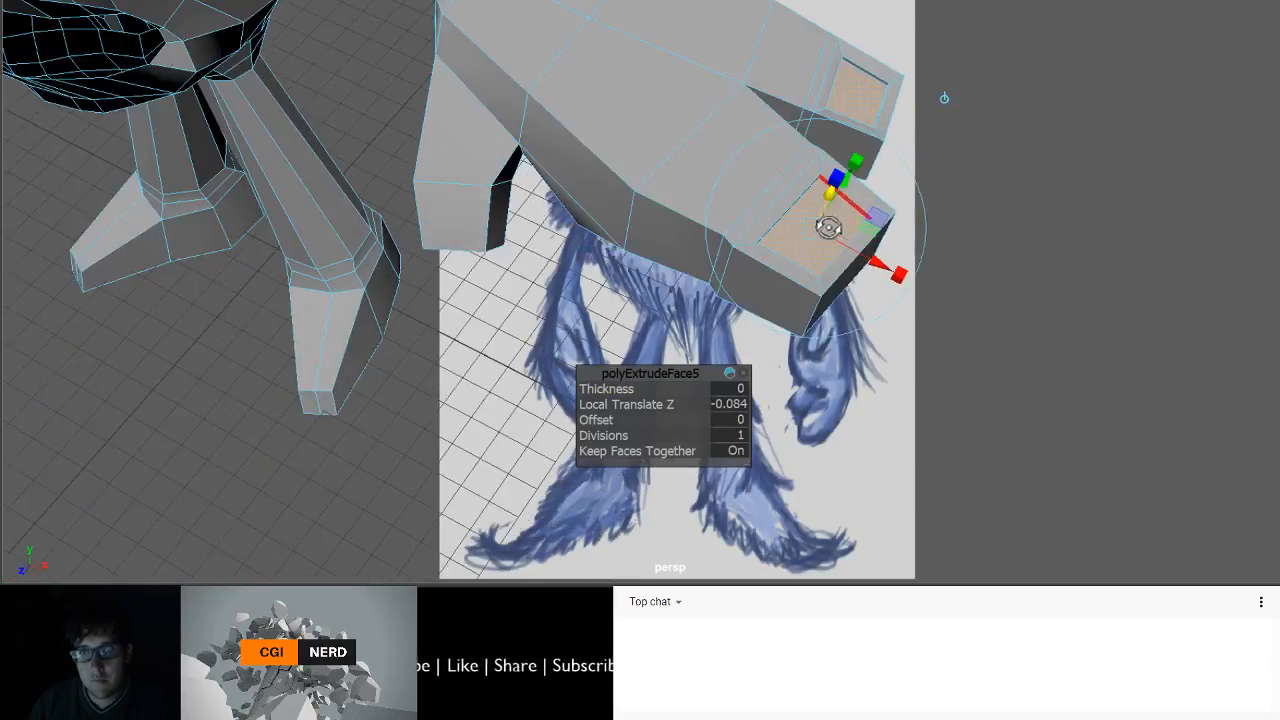
# - Re-extrude the two inset fingertip faces, narrow them slightly and sink them with a Local Translate Z of -0.114
pyautogui.press('r')
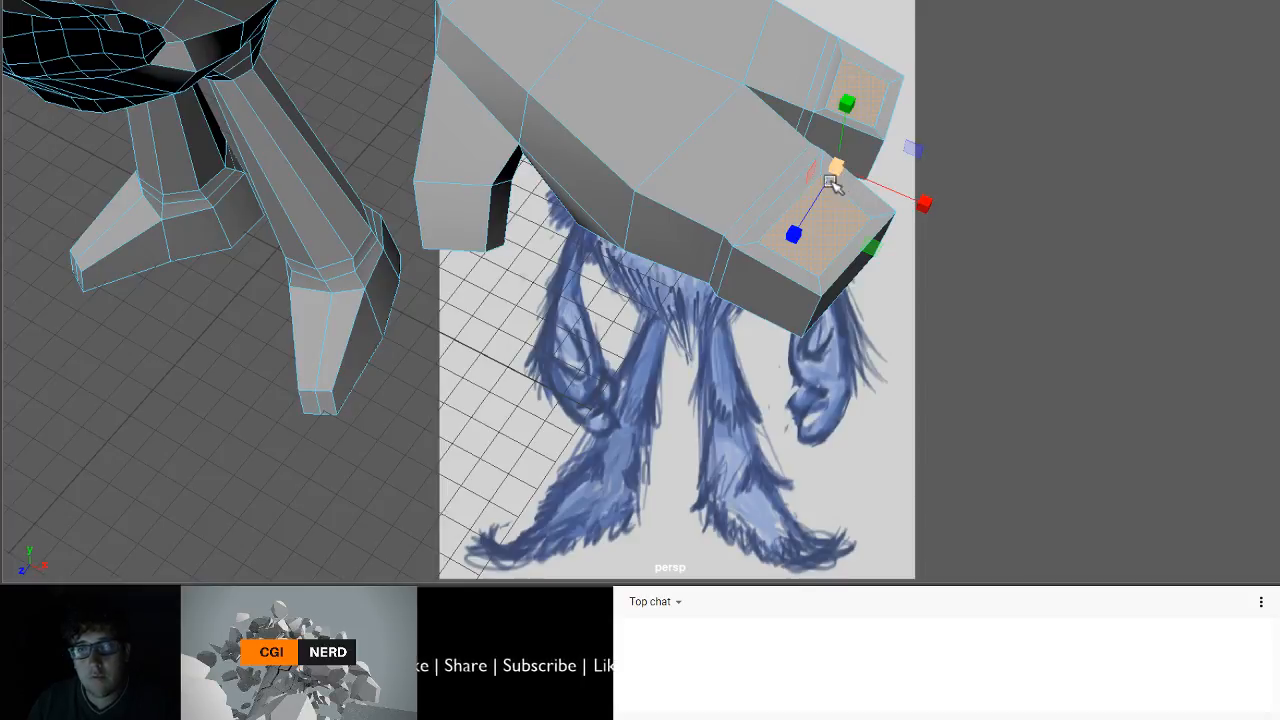
pyautogui.hotkey('ctrl', 'e')
pyautogui.click(858, 159)
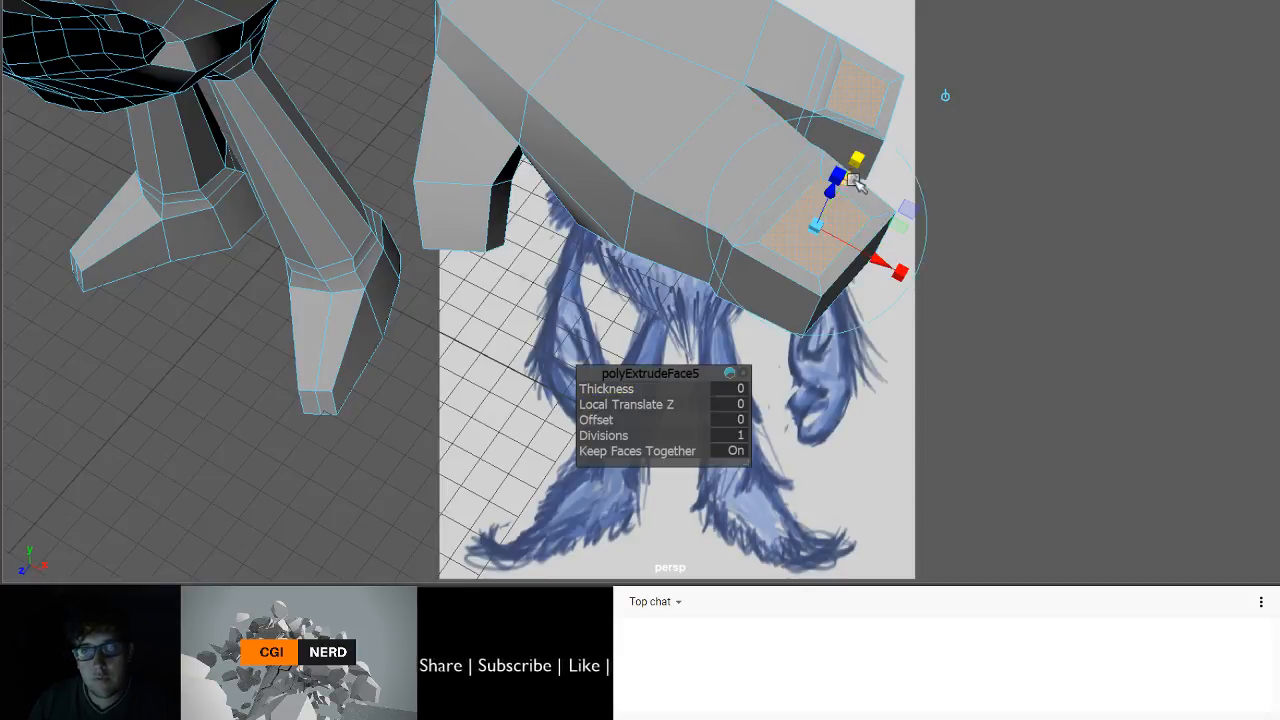
pyautogui.moveTo(821, 226); pyautogui.dragTo(820, 135)
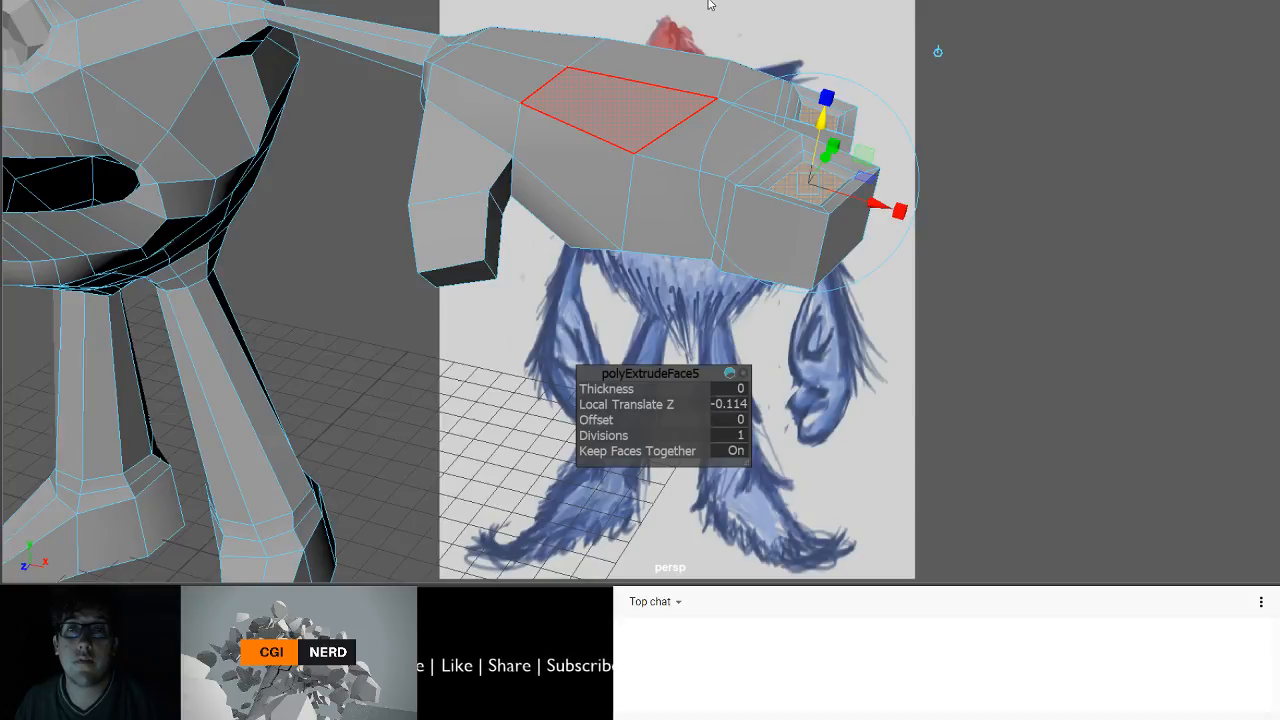
# - Examine the nail recesses from several angles, comparing the smoothed hand with the unsmoothed mesh
pyautogui.press('F8')
pyautogui.press('3')
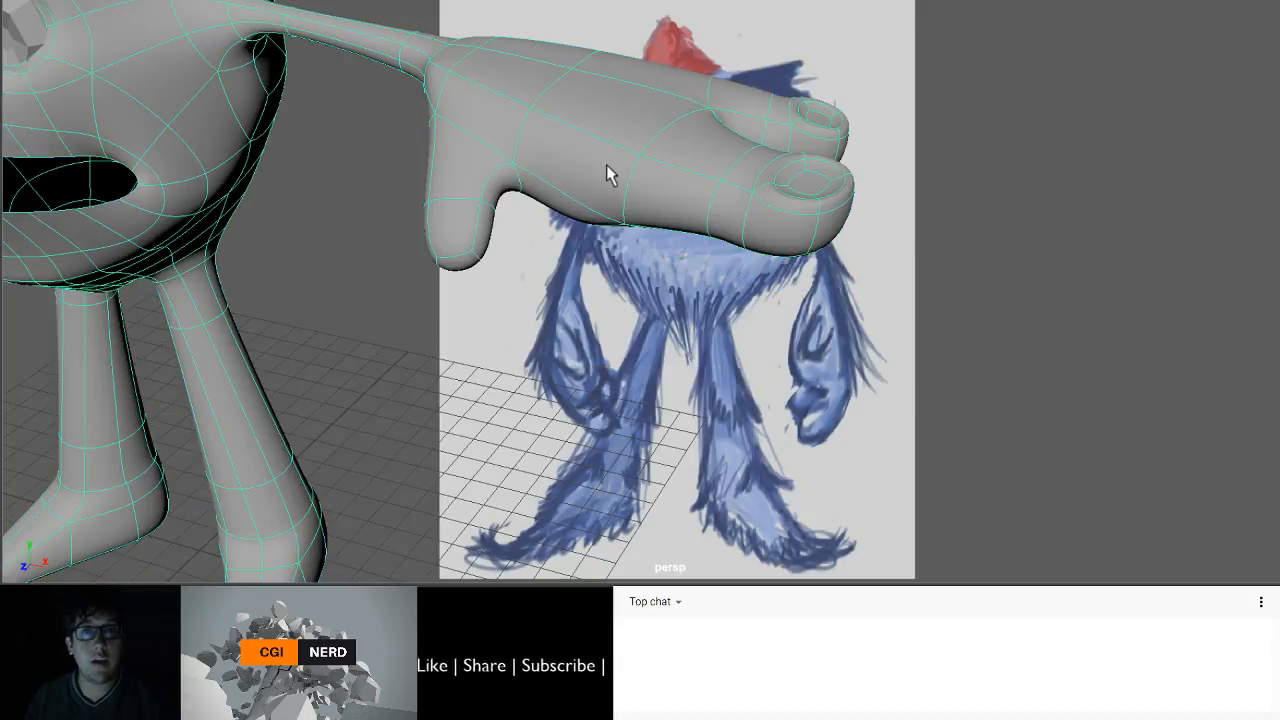
pyautogui.keyDown('alt'); pyautogui.moveTo(606, 171); pyautogui.dragTo(663, 163); pyautogui.keyUp('alt')
pyautogui.keyDown('alt'); pyautogui.moveTo(797, 176); pyautogui.dragTo(834, 229); pyautogui.keyUp('alt')
pyautogui.press('1')
pyautogui.keyDown('alt'); pyautogui.moveTo(845, 277); pyautogui.dragTo(738, 158); pyautogui.keyUp('alt')
pyautogui.keyDown('alt'); pyautogui.moveTo(738, 158); pyautogui.dragTo(605, 180, button='middle'); pyautogui.keyUp('alt')
pyautogui.keyDown('alt'); pyautogui.moveTo(606, 164); pyautogui.dragTo(535, 112); pyautogui.keyUp('alt')
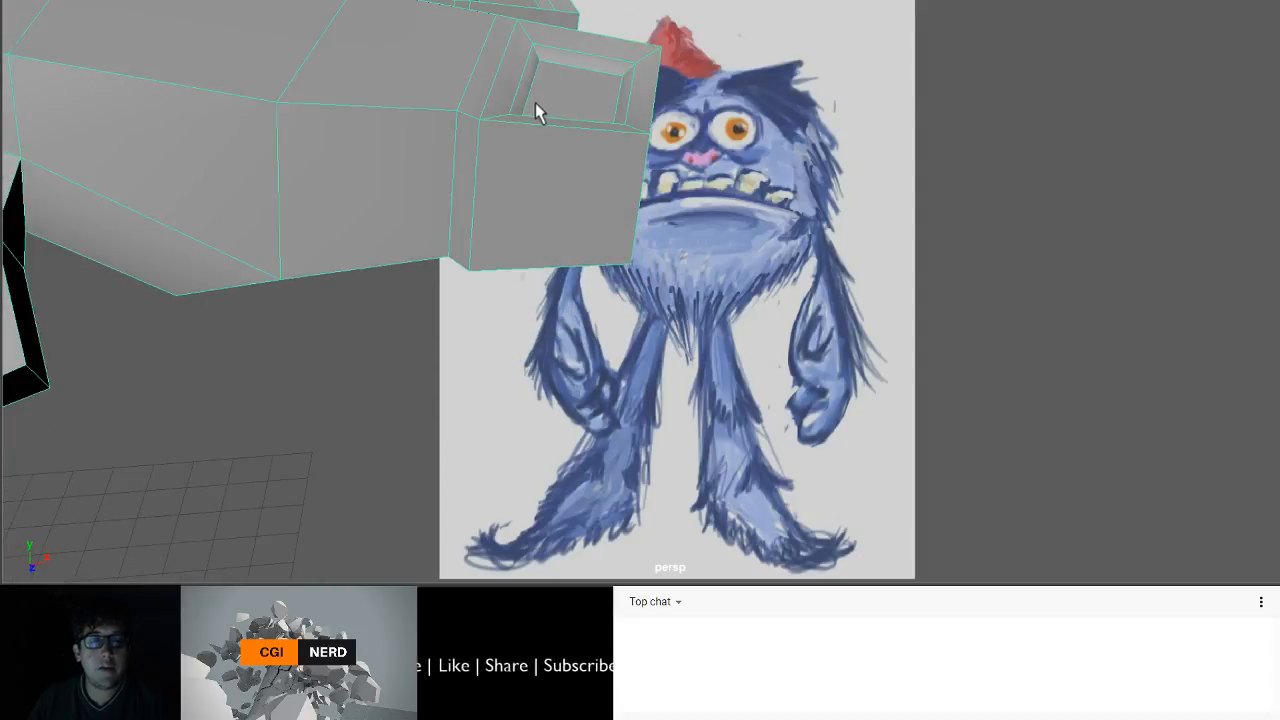
pyautogui.press('3')
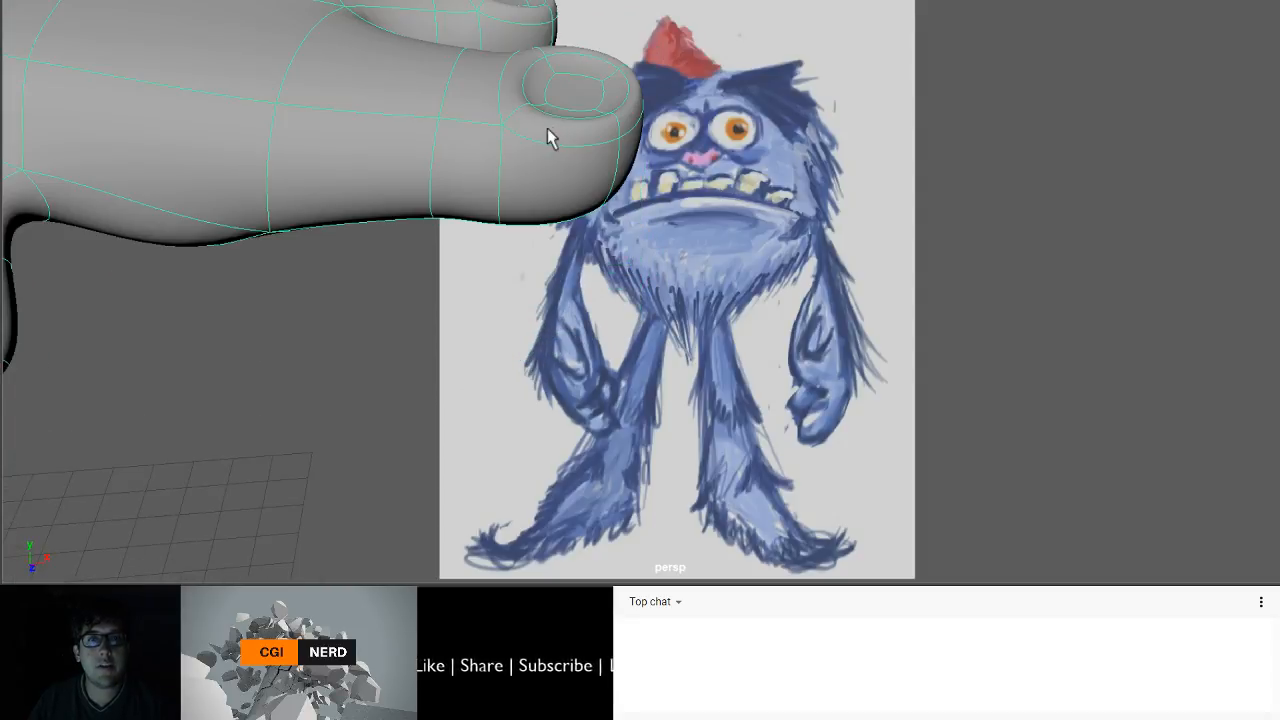
pyautogui.click(311, 374)
pyautogui.keyDown('alt'); pyautogui.moveTo(346, 342); pyautogui.dragTo(398, 225); pyautogui.keyUp('alt')
pyautogui.keyDown('alt'); pyautogui.moveTo(398, 225); pyautogui.dragTo(399, 390, button='middle'); pyautogui.keyUp('alt')
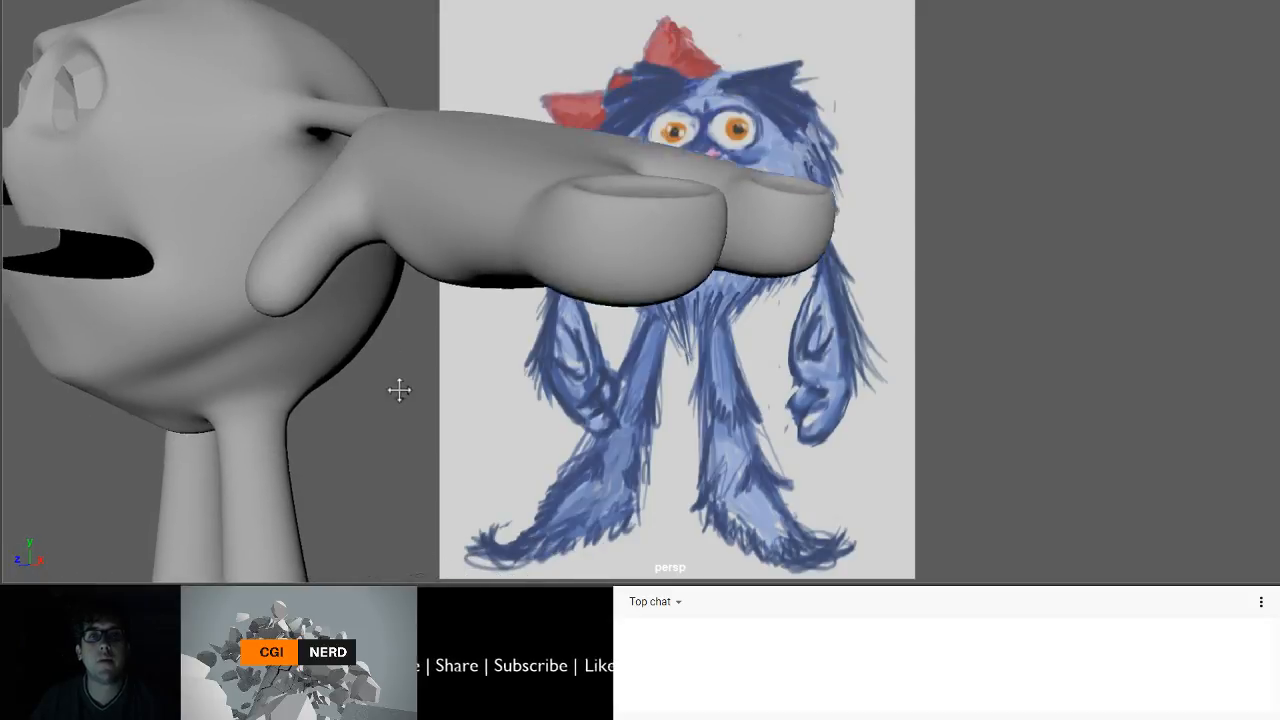
pyautogui.keyDown('alt'); pyautogui.moveTo(706, 229); pyautogui.dragTo(605, 323); pyautogui.keyUp('alt')
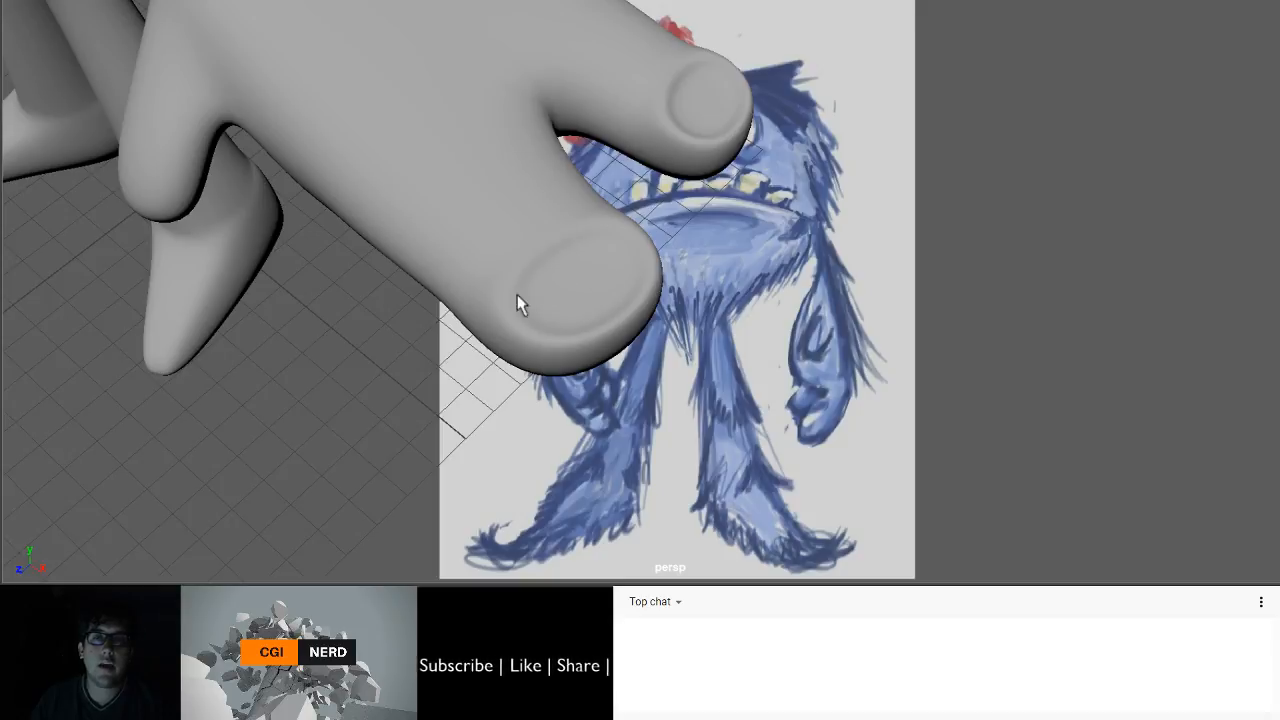
# - Try to open the larger fingertip's nail recess by deleting its front inner wall and the adjoining rim face on the unsmoothed mesh
pyautogui.click(594, 279)
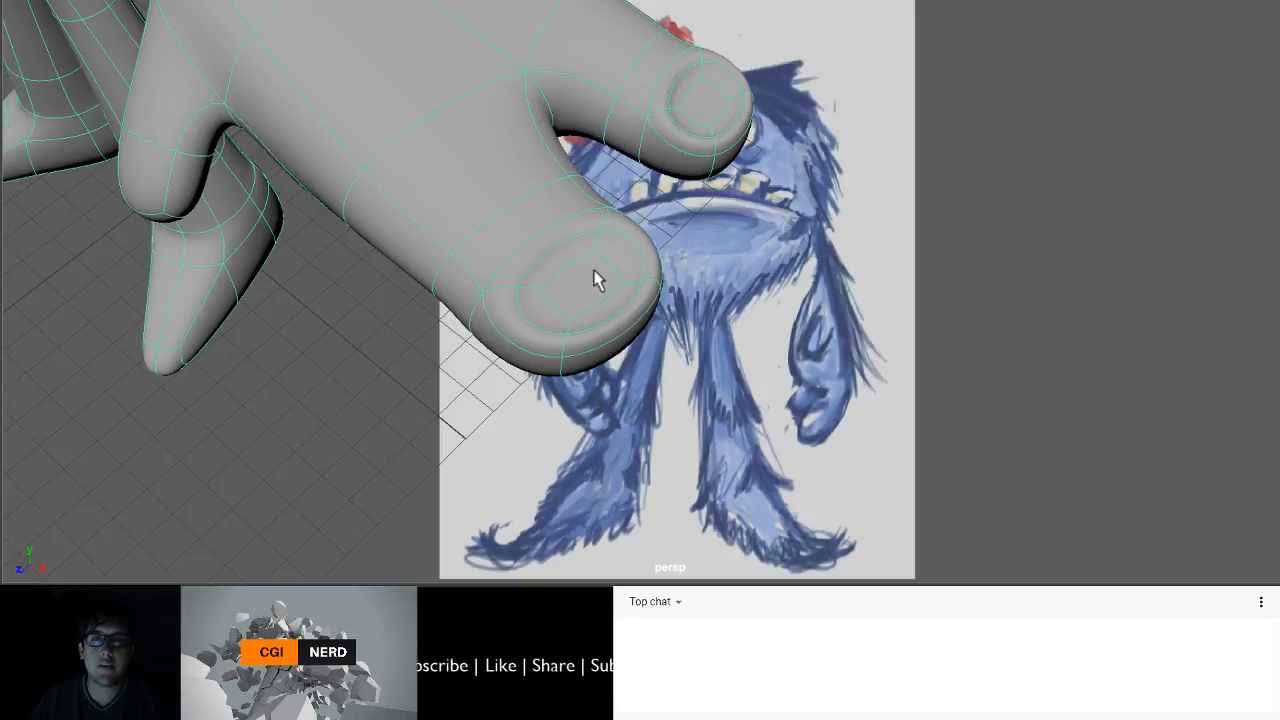
pyautogui.press('1')
pyautogui.scroll(5, 632, 312)
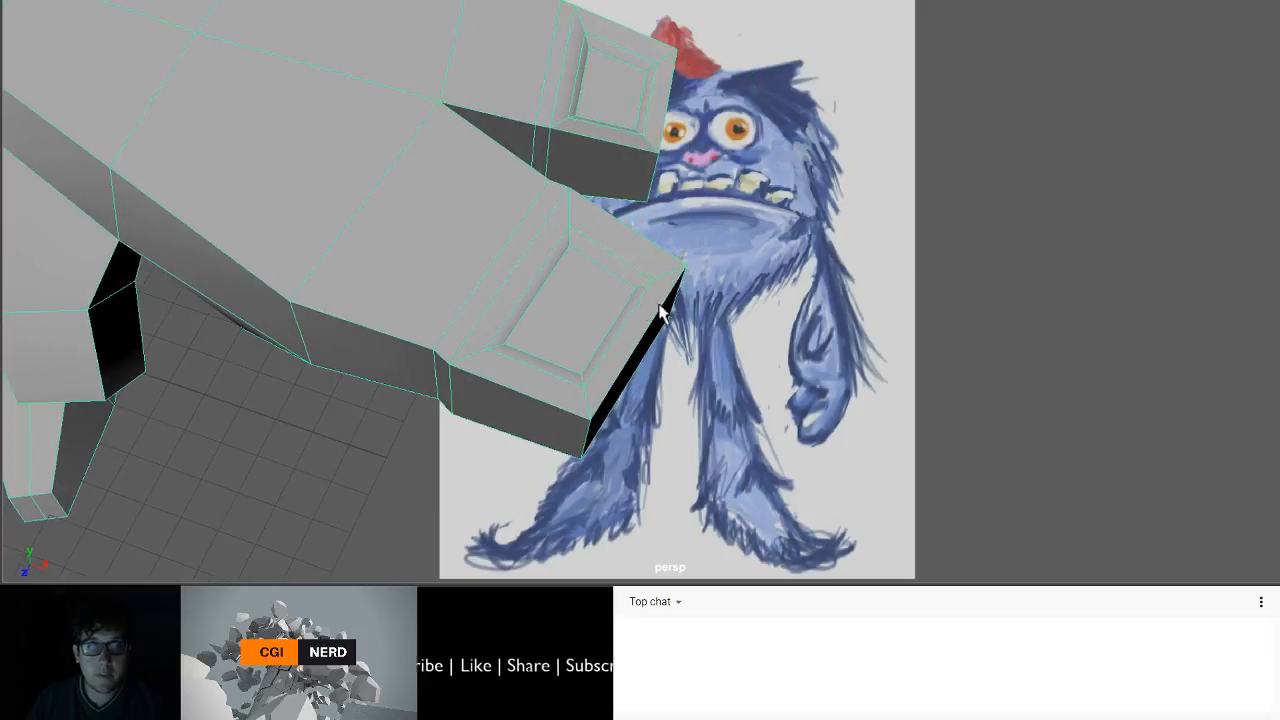
pyautogui.keyDown('alt'); pyautogui.moveTo(640, 306); pyautogui.dragTo(598, 358); pyautogui.keyUp('alt')
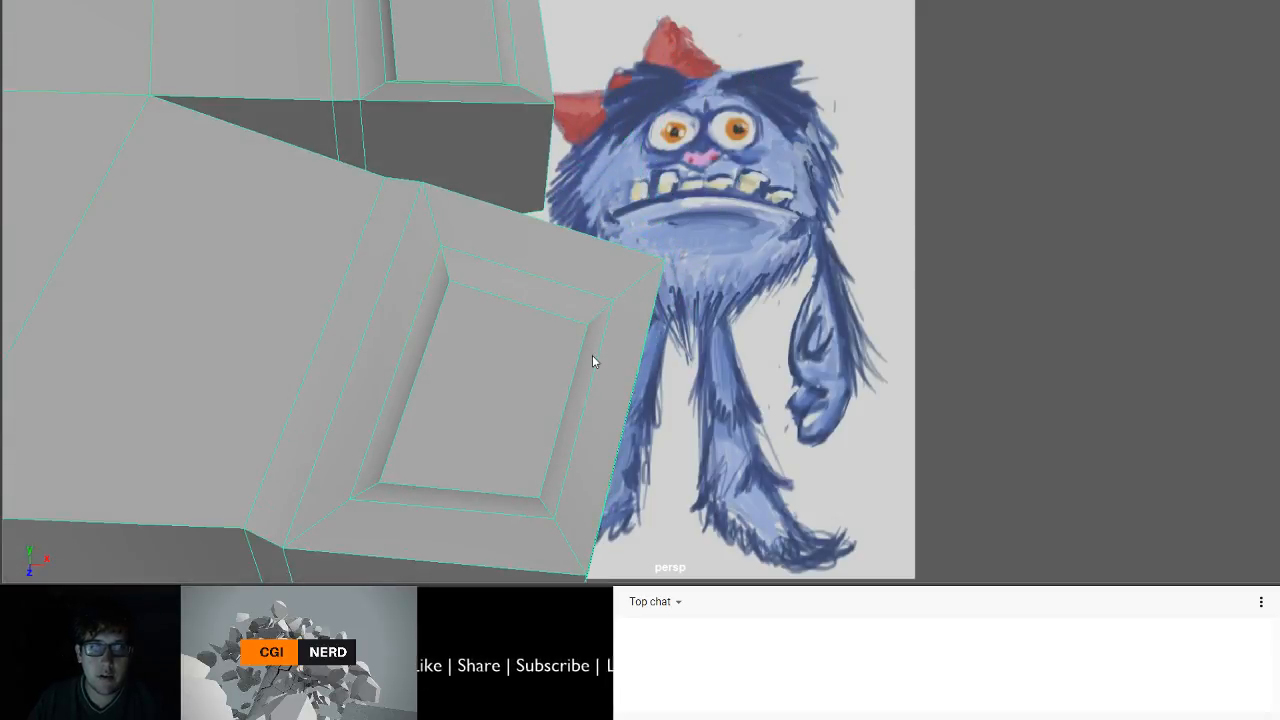
pyautogui.click(605, 362)
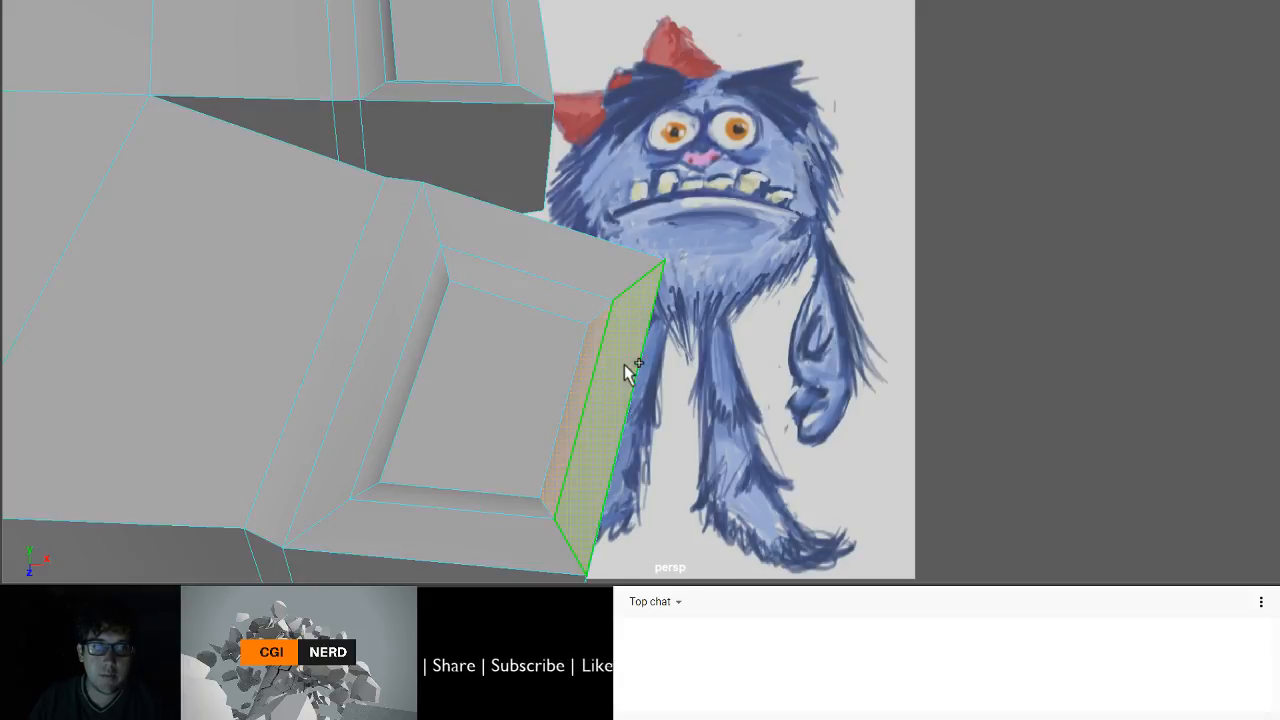
pyautogui.press('Delete')
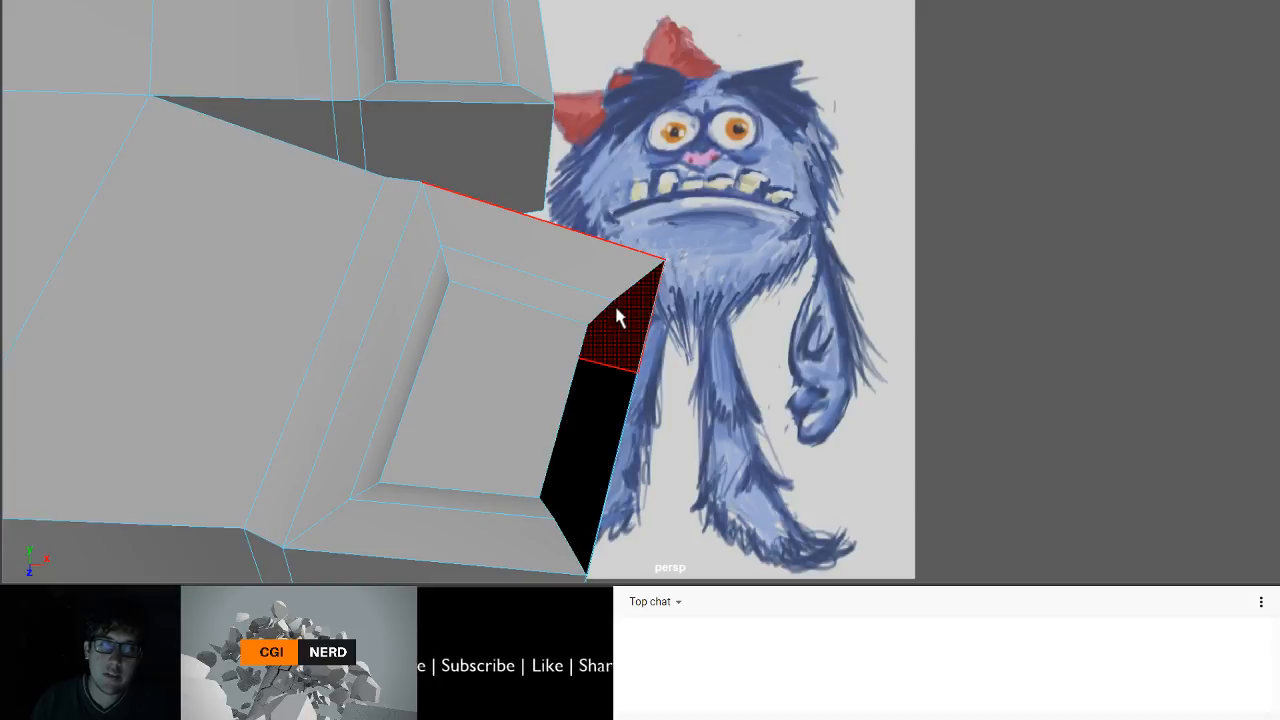
# - Examine the opened nail recess from several angles and in smoothed display, comparing it with the other fingertip's recess
pyautogui.keyDown('alt'); pyautogui.moveTo(617, 308); pyautogui.dragTo(548, 318); pyautogui.keyUp('alt')
pyautogui.keyDown('alt'); pyautogui.moveTo(686, 322); pyautogui.dragTo(618, 237); pyautogui.keyUp('alt')
pyautogui.keyDown('alt'); pyautogui.moveTo(617, 286); pyautogui.dragTo(528, 280); pyautogui.keyUp('alt')
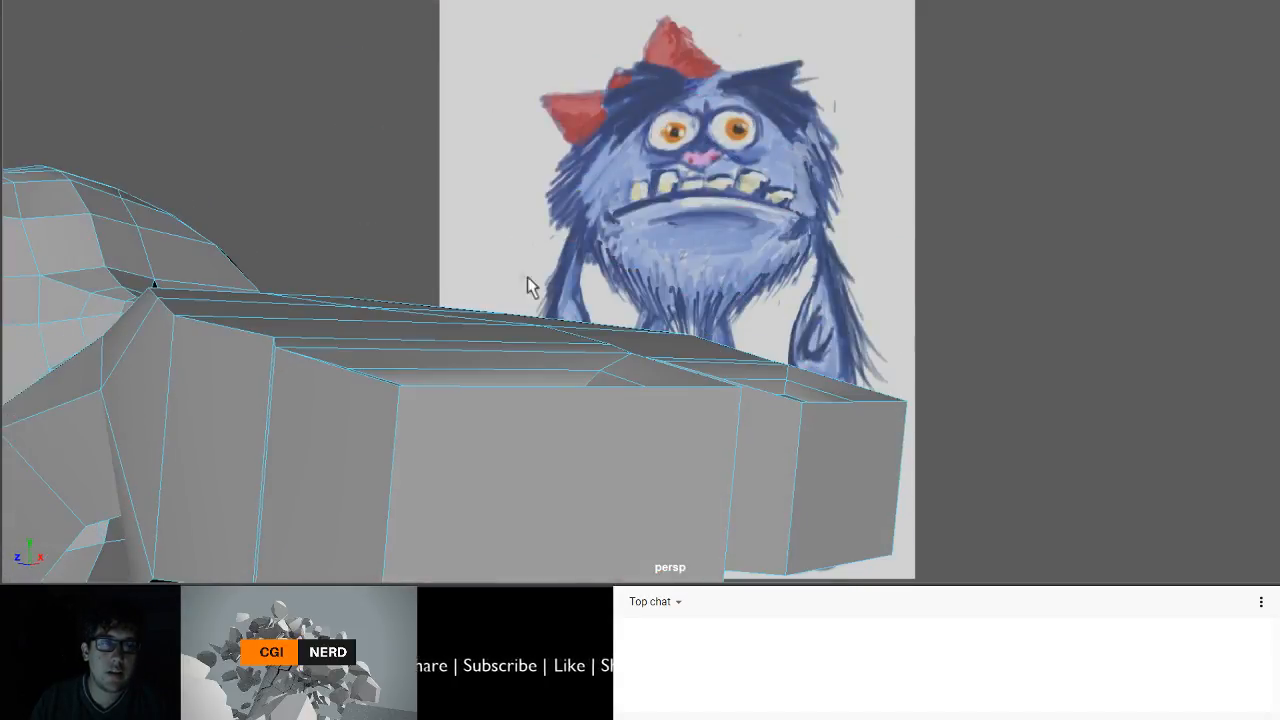
pyautogui.keyDown('alt'); pyautogui.moveTo(623, 360); pyautogui.dragTo(651, 283); pyautogui.keyUp('alt')
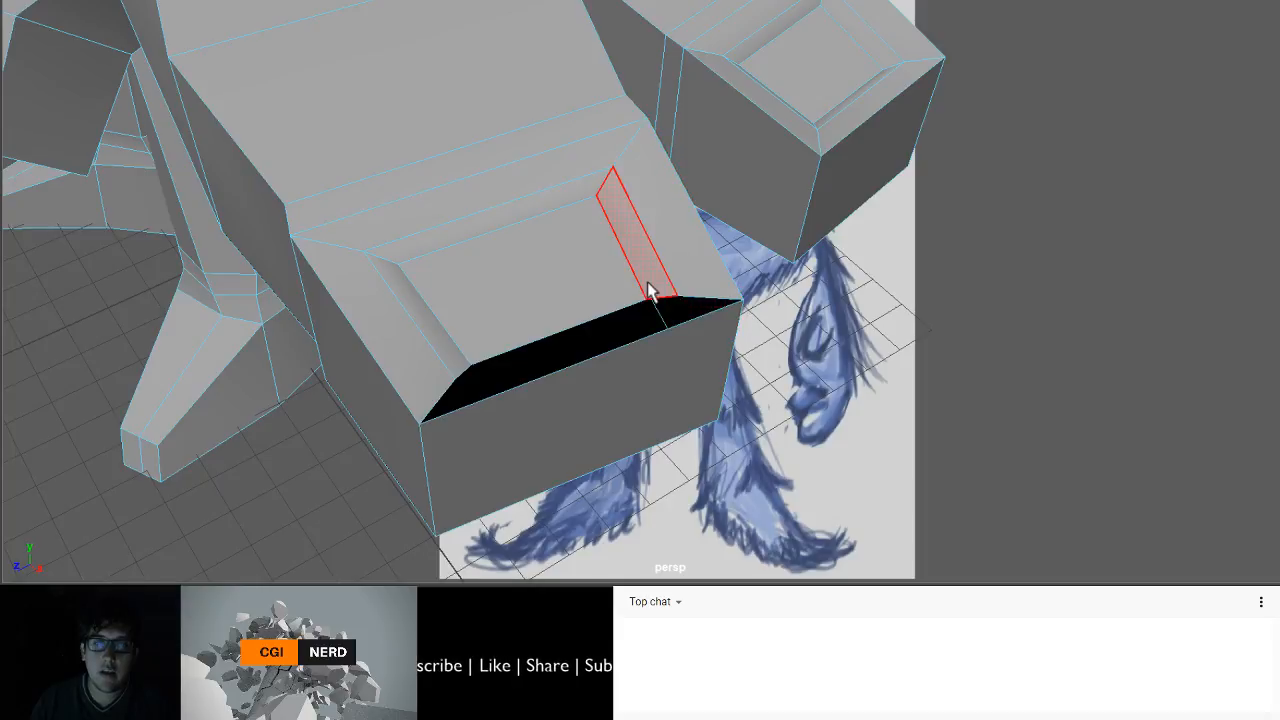
pyautogui.keyDown('alt'); pyautogui.moveTo(641, 267); pyautogui.dragTo(595, 257); pyautogui.keyUp('alt')
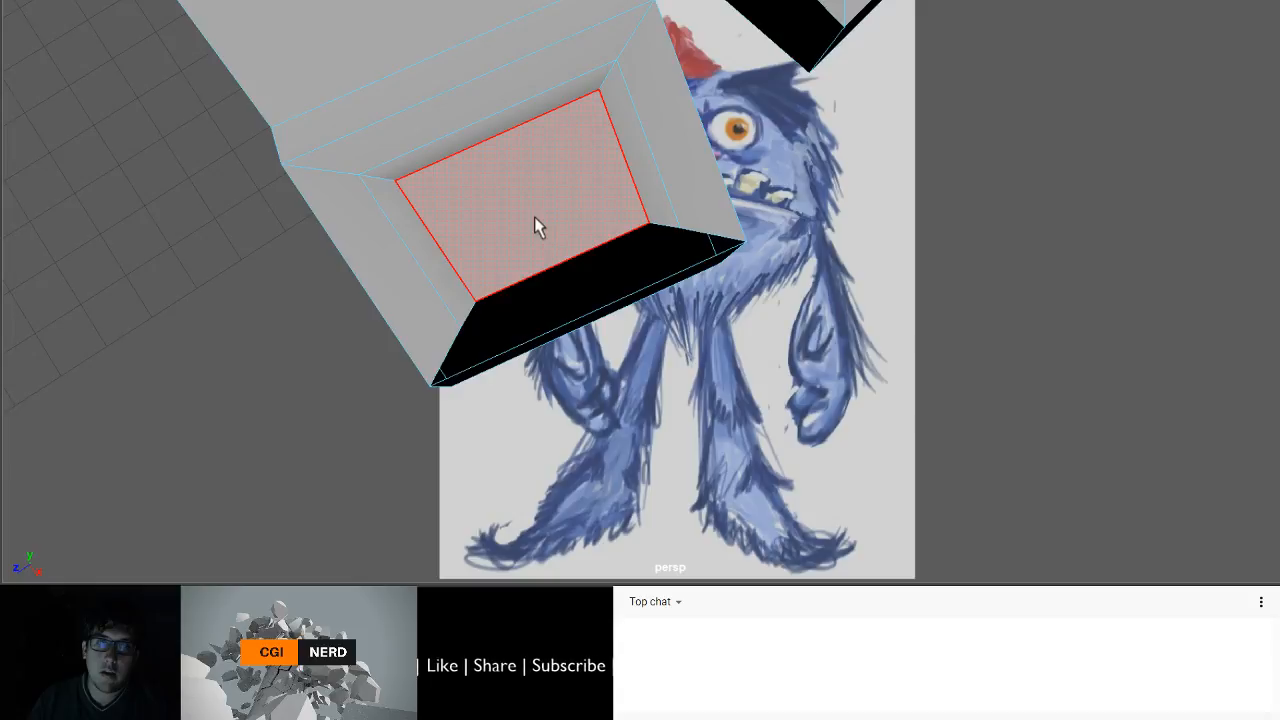
pyautogui.keyDown('alt'); pyautogui.moveTo(555, 244); pyautogui.dragTo(546, 140); pyautogui.keyUp('alt')
pyautogui.scroll(-1, 527, 306)
pyautogui.scroll(-4, 530, 311)
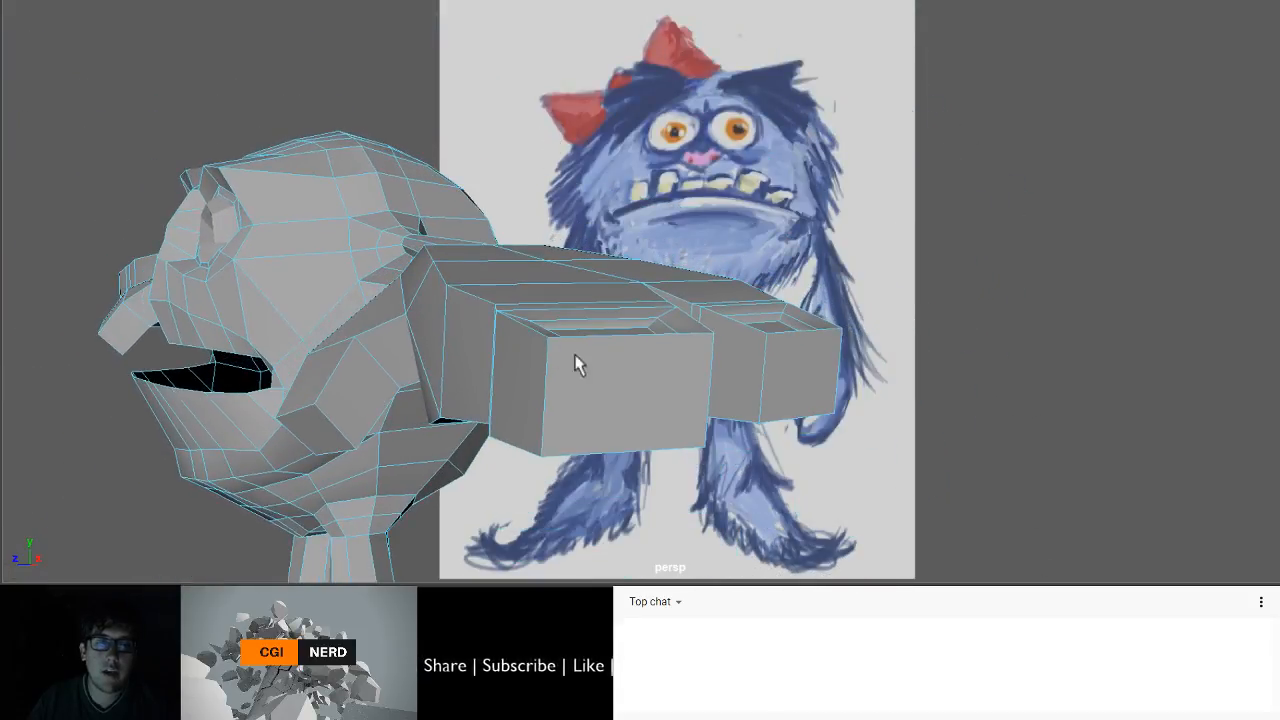
pyautogui.keyDown('alt'); pyautogui.moveTo(602, 361); pyautogui.dragTo(594, 280); pyautogui.keyUp('alt')
pyautogui.keyDown('alt'); pyautogui.moveTo(549, 438); pyautogui.dragTo(545, 12); pyautogui.keyUp('alt')
pyautogui.keyDown('alt'); pyautogui.moveTo(443, 397); pyautogui.dragTo(555, 303); pyautogui.keyUp('alt')
pyautogui.keyDown('alt'); pyautogui.moveTo(555, 303); pyautogui.dragTo(674, 172, button='middle'); pyautogui.keyUp('alt')
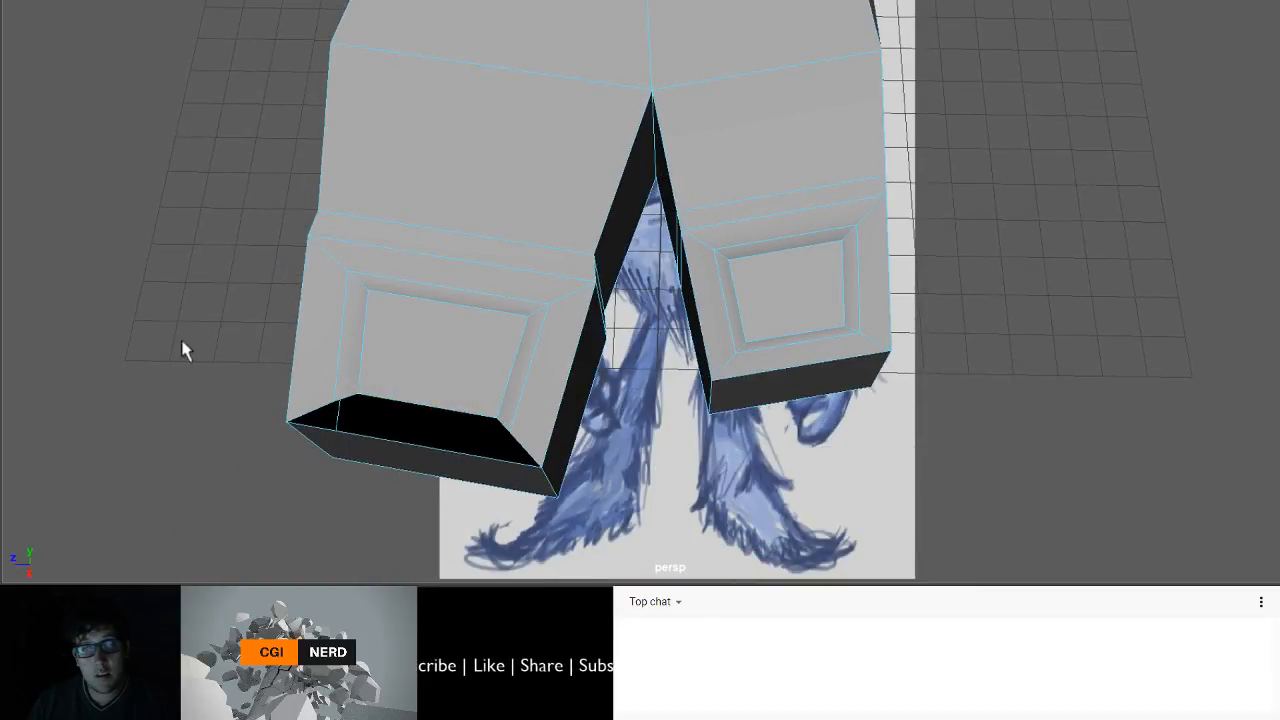
pyautogui.keyDown('alt'); pyautogui.moveTo(419, 373); pyautogui.dragTo(465, 452); pyautogui.keyUp('alt')
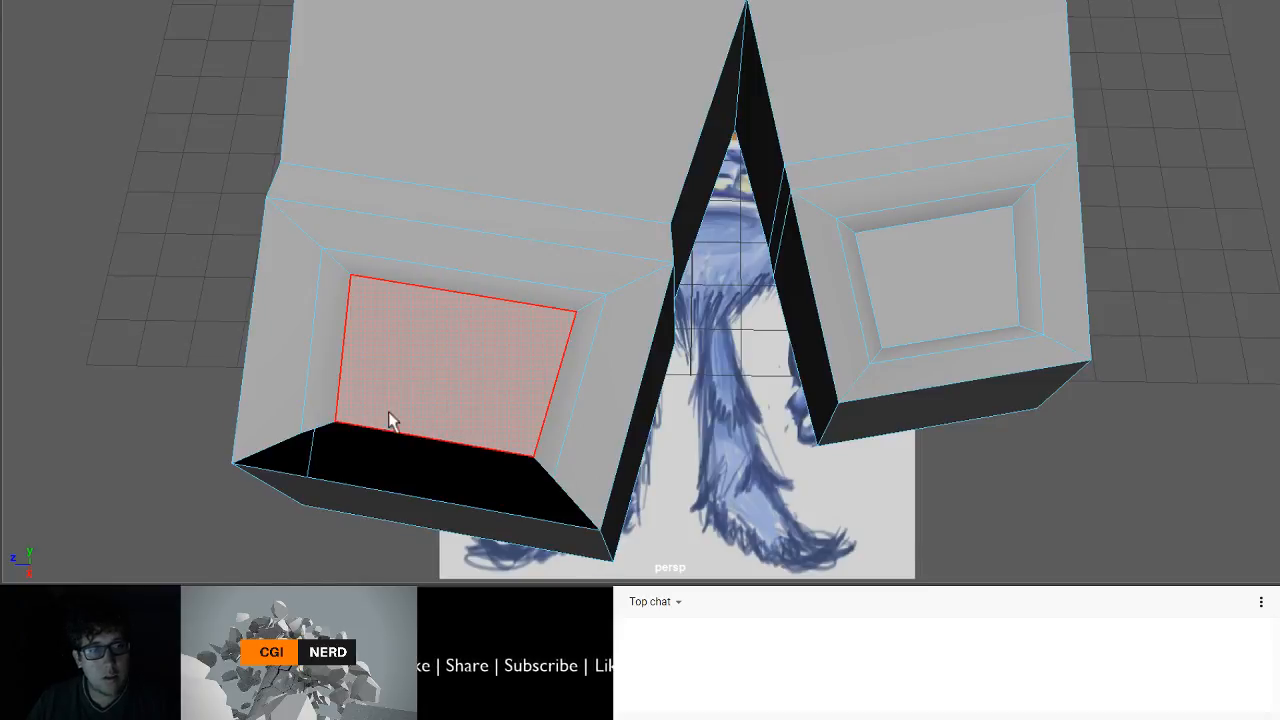
pyautogui.press('3')
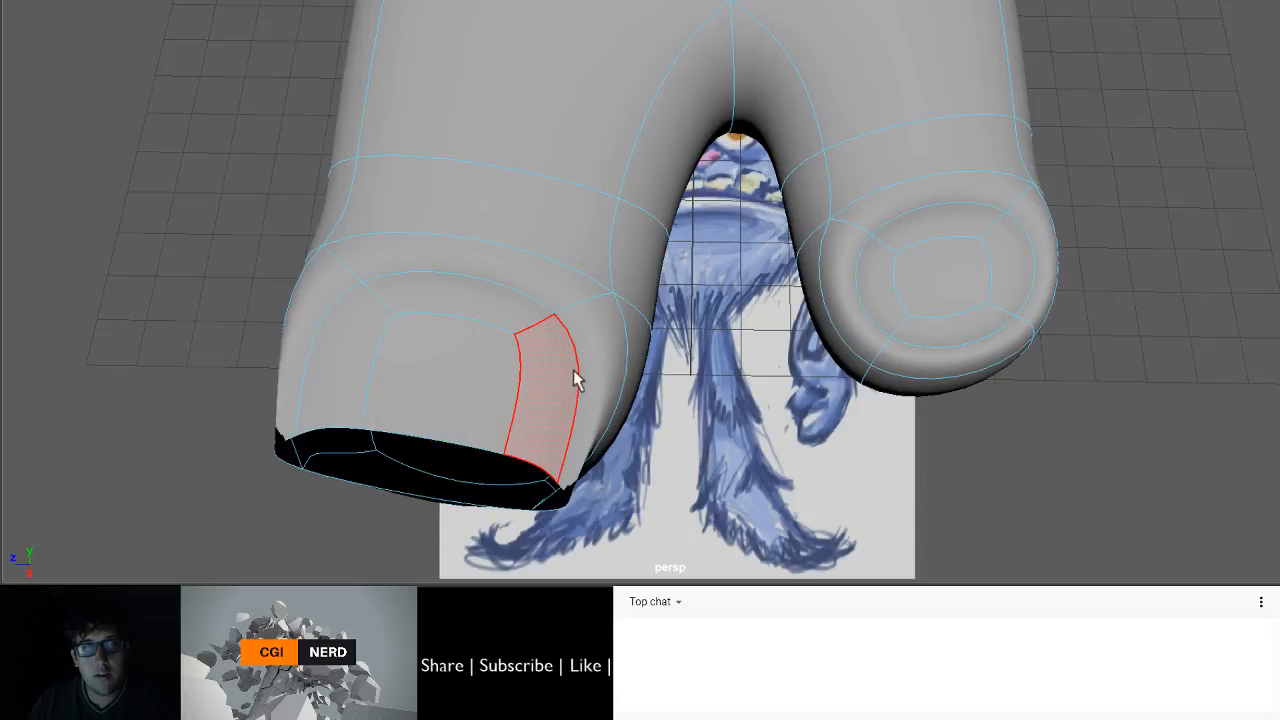
pyautogui.keyDown('alt'); pyautogui.moveTo(617, 360); pyautogui.dragTo(449, 366); pyautogui.keyUp('alt')
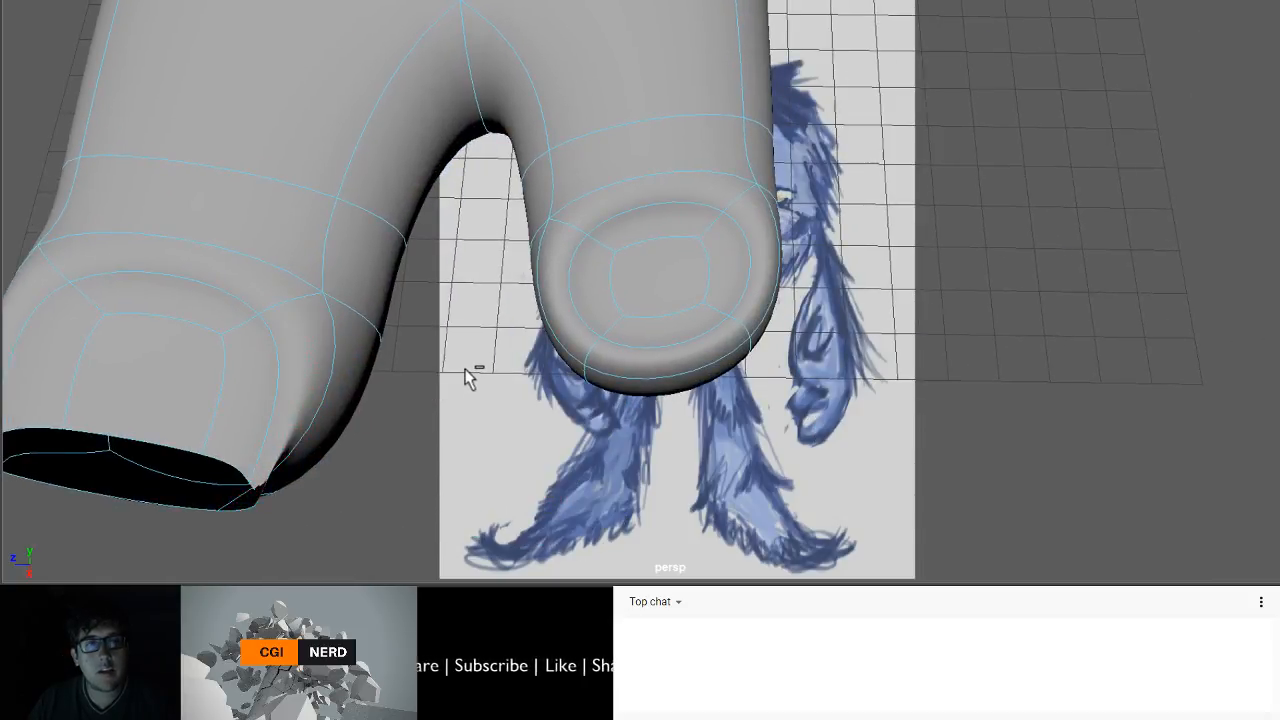
pyautogui.click(281, 267)
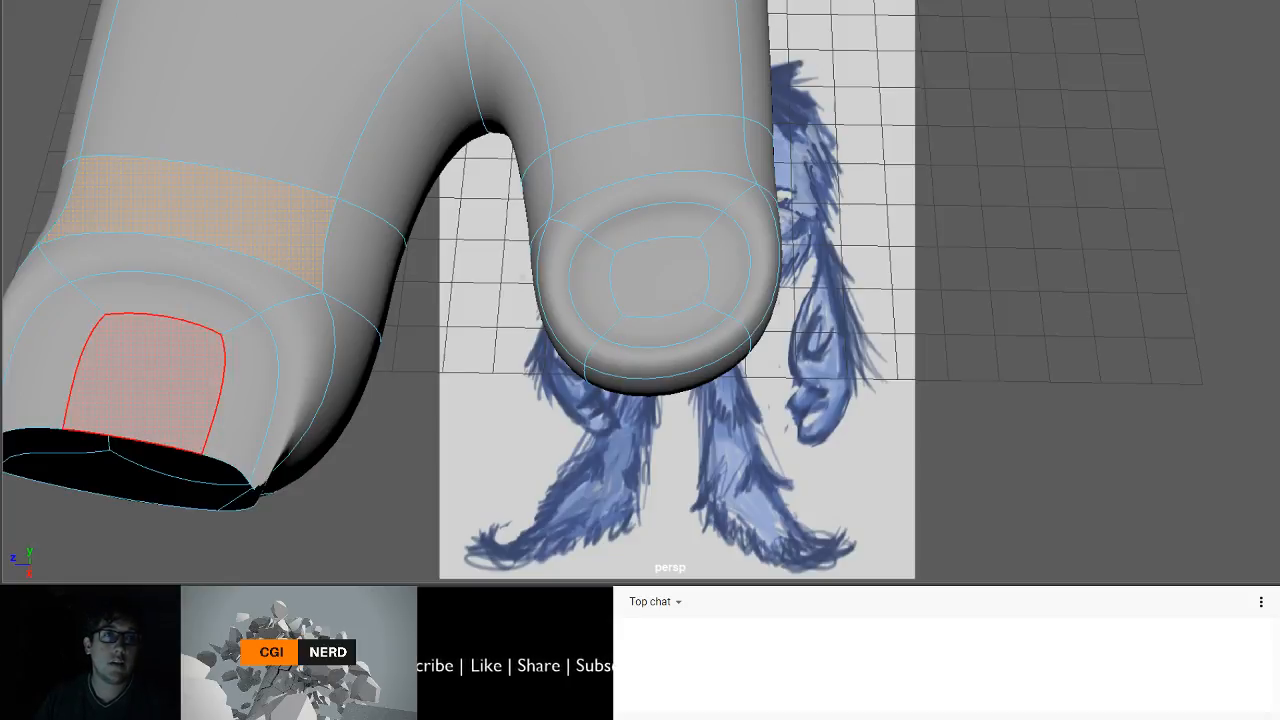
pyautogui.press('F8')
pyautogui.press('1')
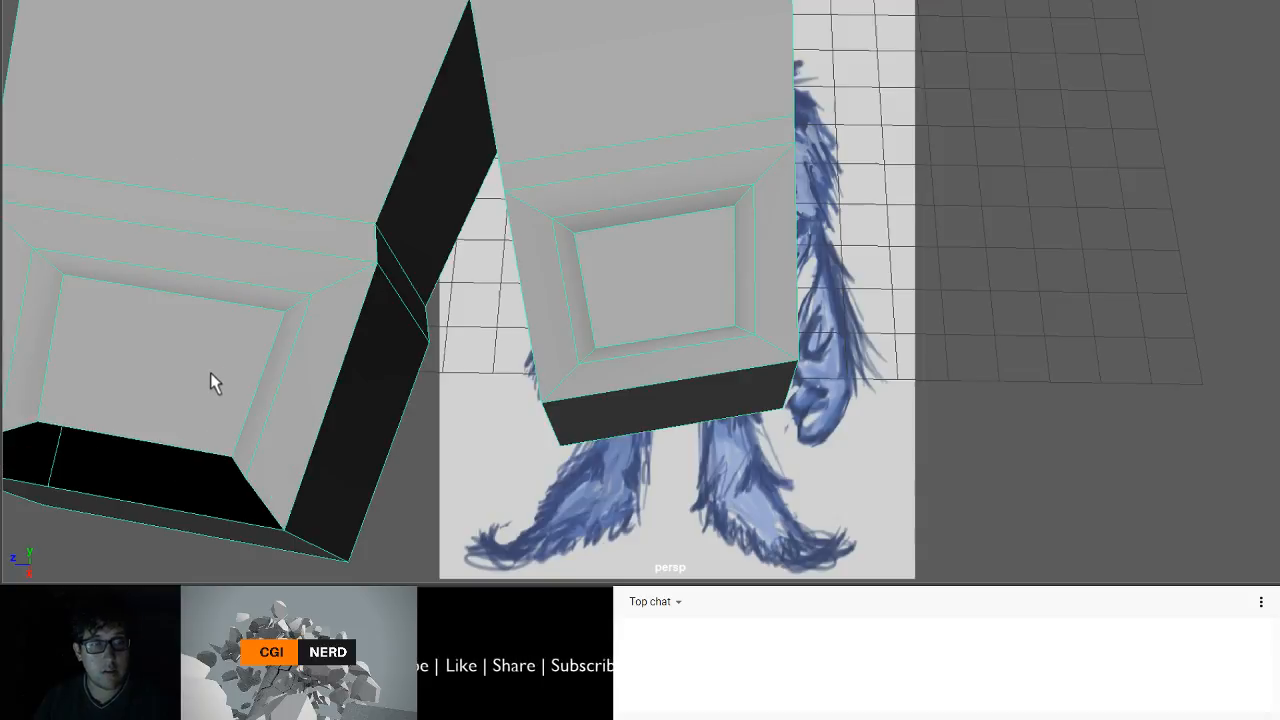
pyautogui.keyDown('alt'); pyautogui.moveTo(211, 380); pyautogui.dragTo(410, 262); pyautogui.keyUp('alt')
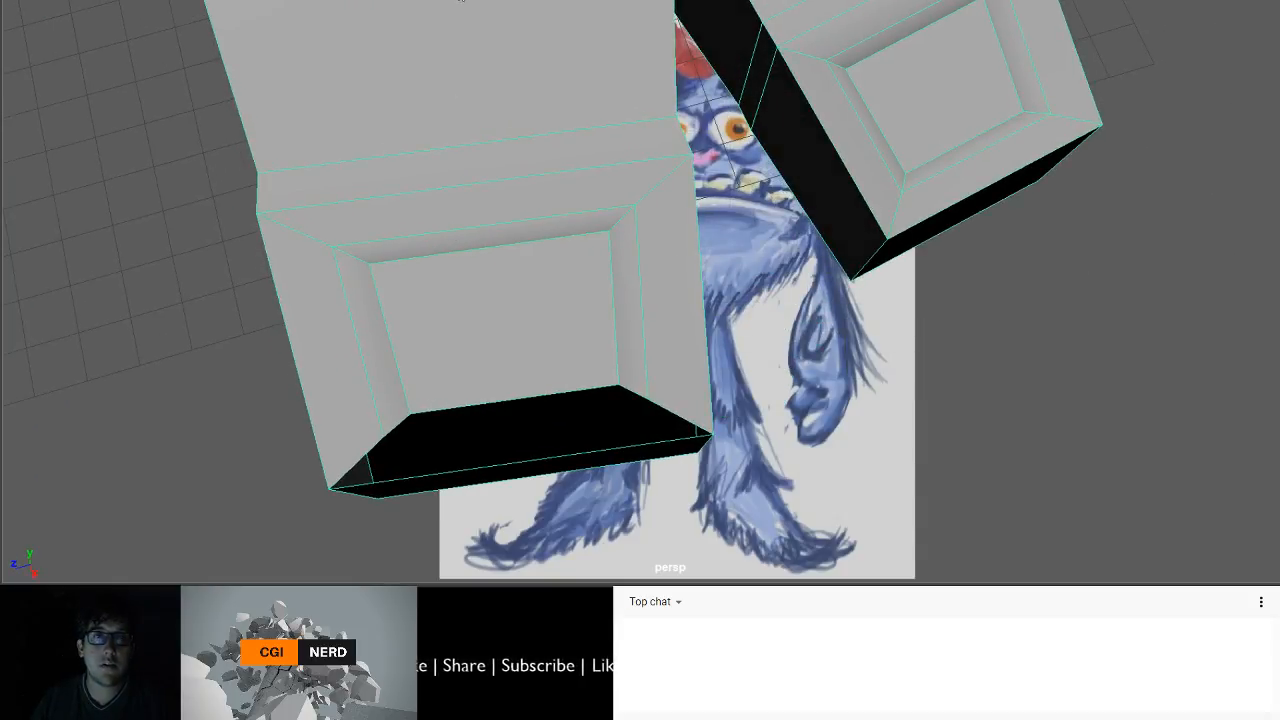
# - Undo the deletion of the nail recess's front wall and rim faces
pyautogui.press('F8')
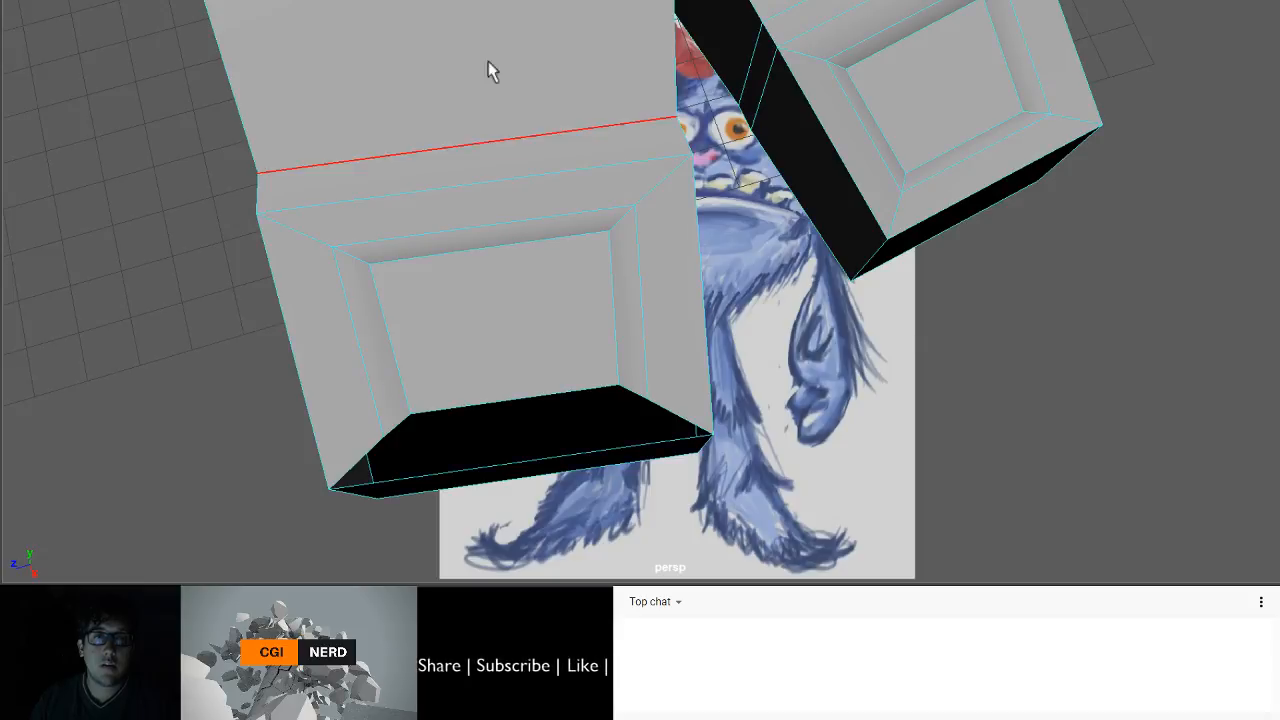
pyautogui.click(493, 145)
pyautogui.hotkey('ctrl', 'z')
pyautogui.hotkey('ctrl', 'z')
pyautogui.hotkey('ctrl', 'z')
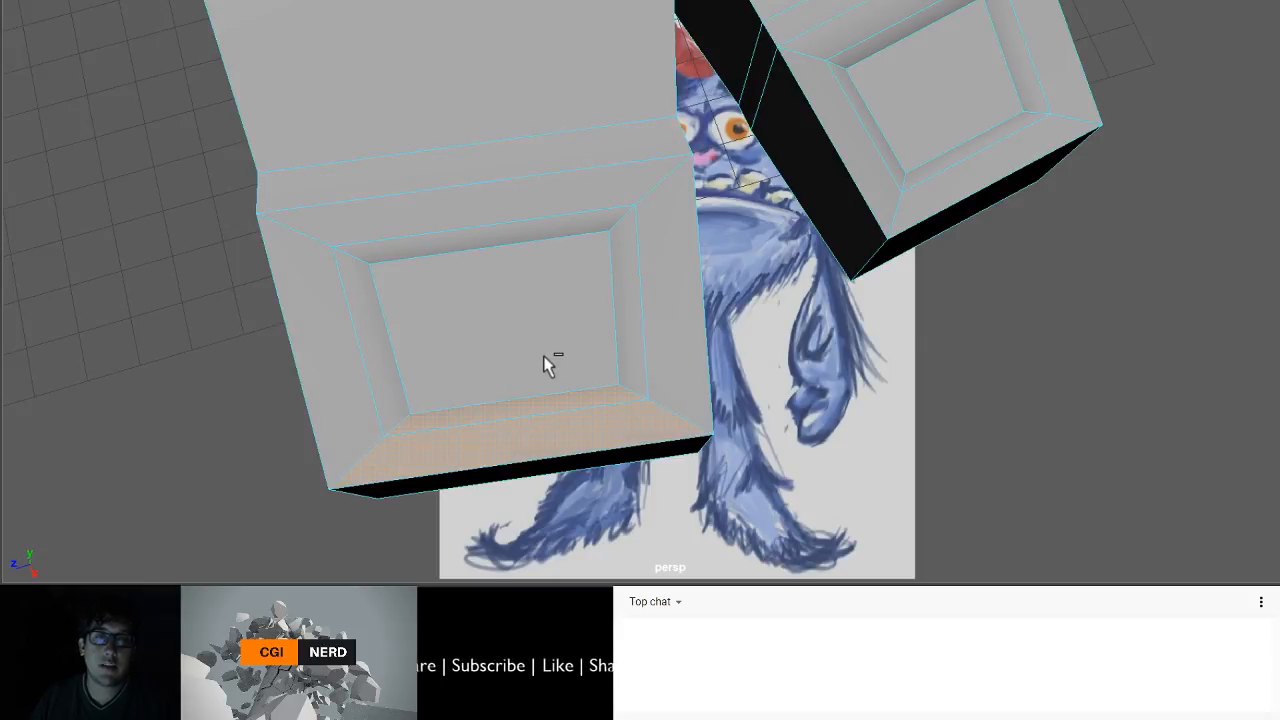
# - Lower the upper front edge of the larger fingertip vertically
pyautogui.keyDown('alt'); pyautogui.moveTo(537, 403); pyautogui.dragTo(670, 377); pyautogui.keyUp('alt')
pyautogui.press('f')
pyautogui.scroll(-8, 529, 349)
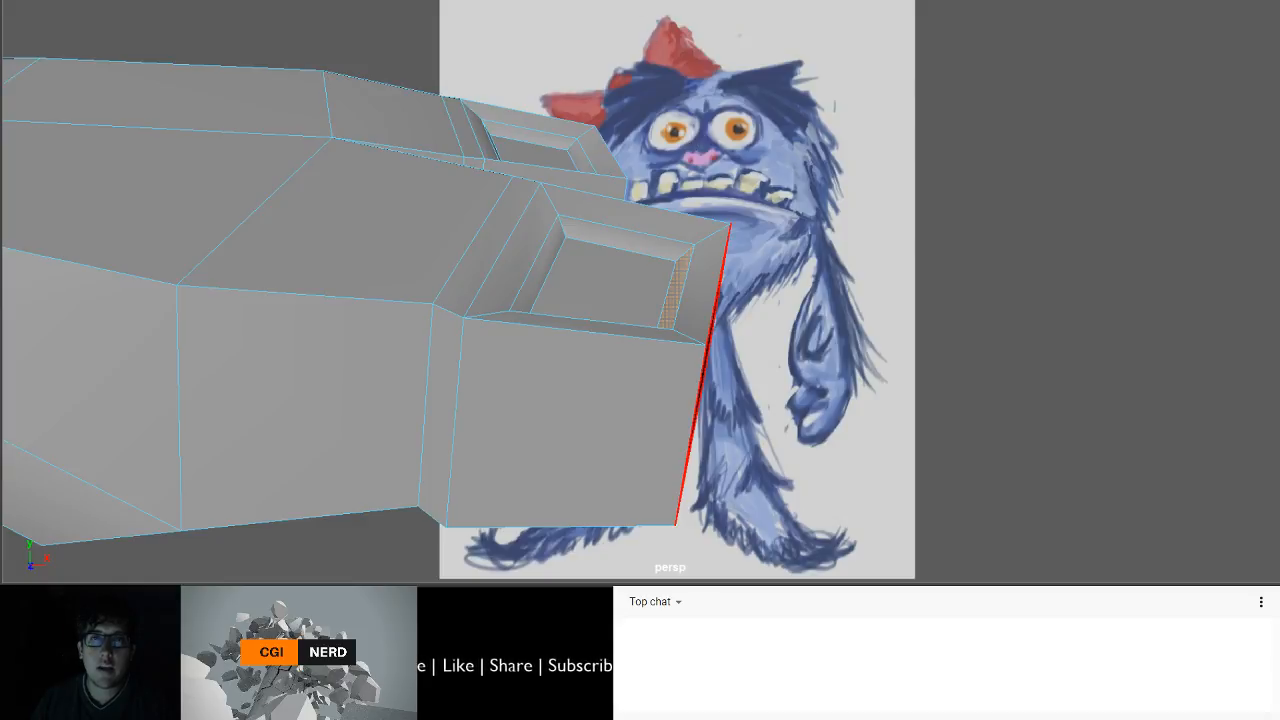
pyautogui.click(722, 257)
pyautogui.press('e')
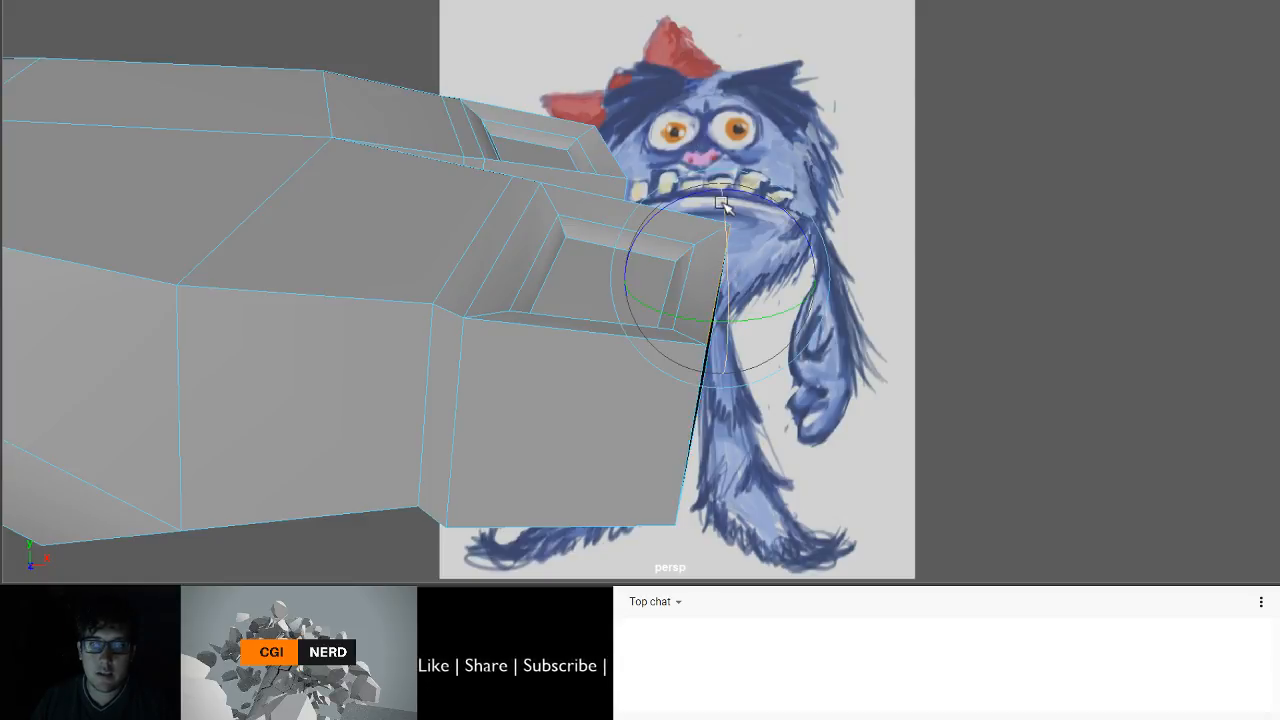
pyautogui.press('w')
pyautogui.moveTo(722, 187); pyautogui.dragTo(725, 207)
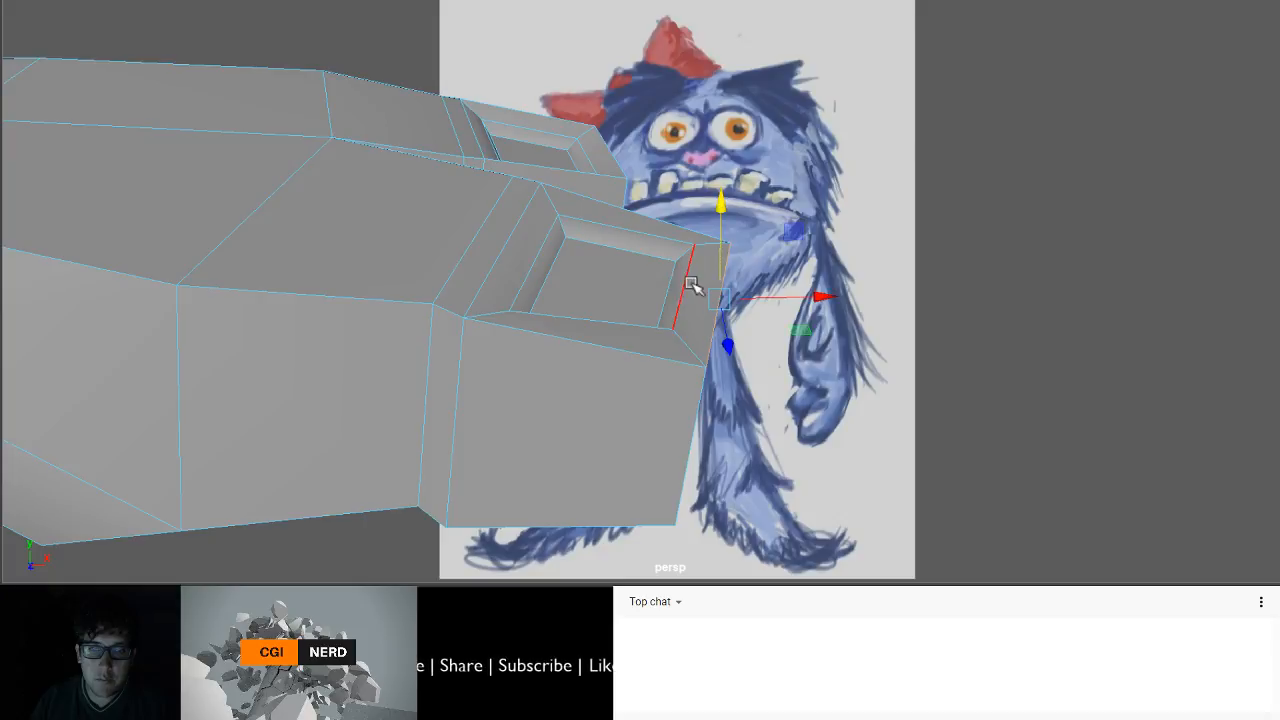
# - Lower the front rim edge of the larger fingertip's nail recess and check the smoothed shape
pyautogui.click(681, 287)
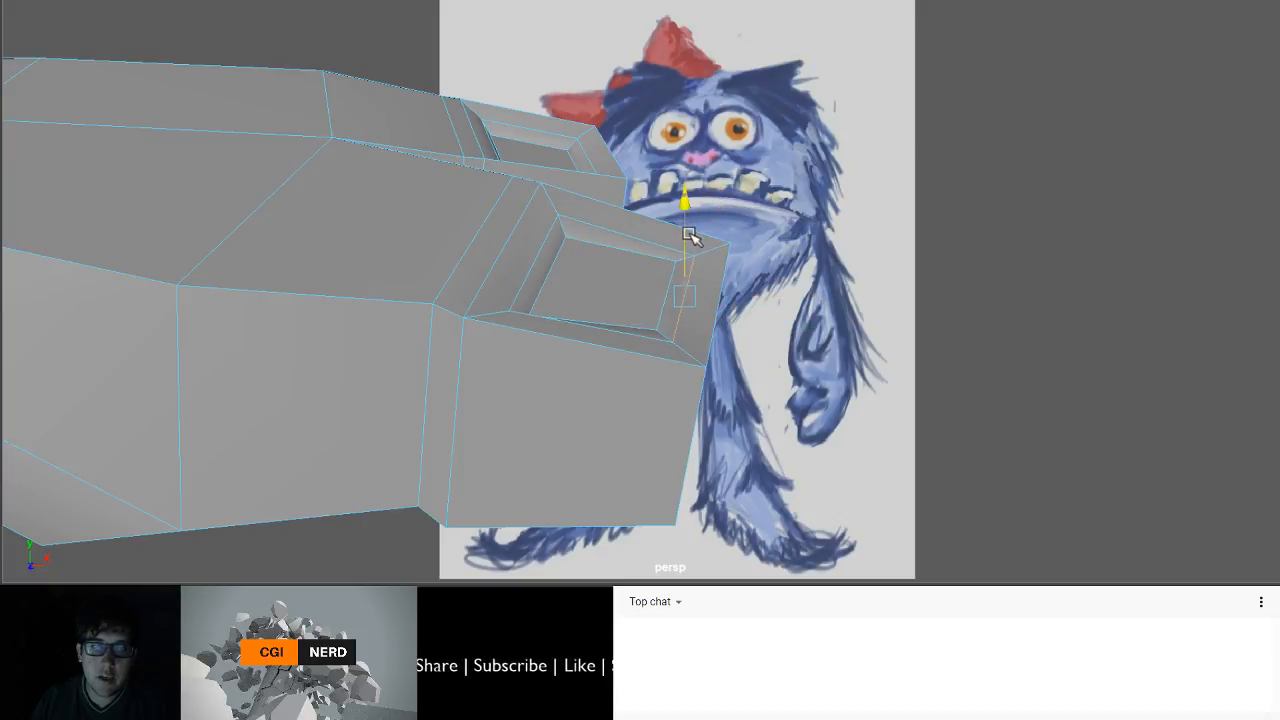
pyautogui.keyDown('alt'); pyautogui.moveTo(690, 236); pyautogui.dragTo(691, 331); pyautogui.keyUp('alt')
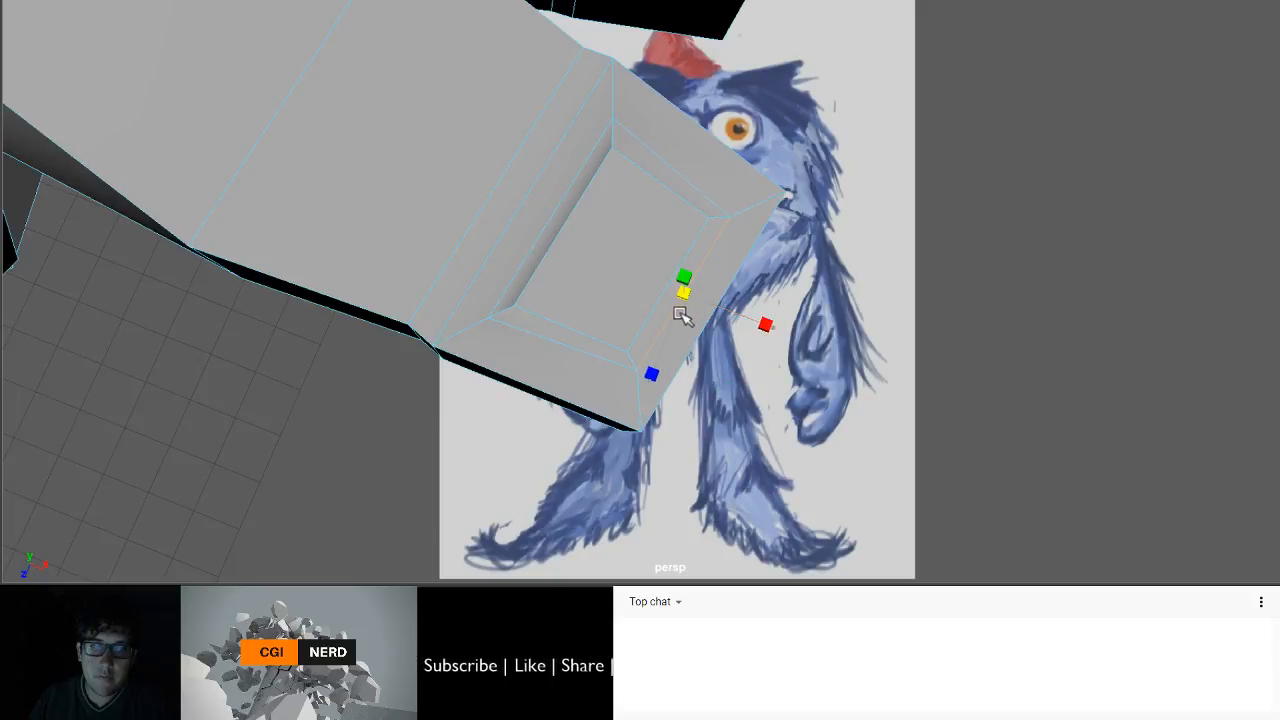
pyautogui.keyDown('alt'); pyautogui.moveTo(695, 308); pyautogui.dragTo(648, 252); pyautogui.keyUp('alt')
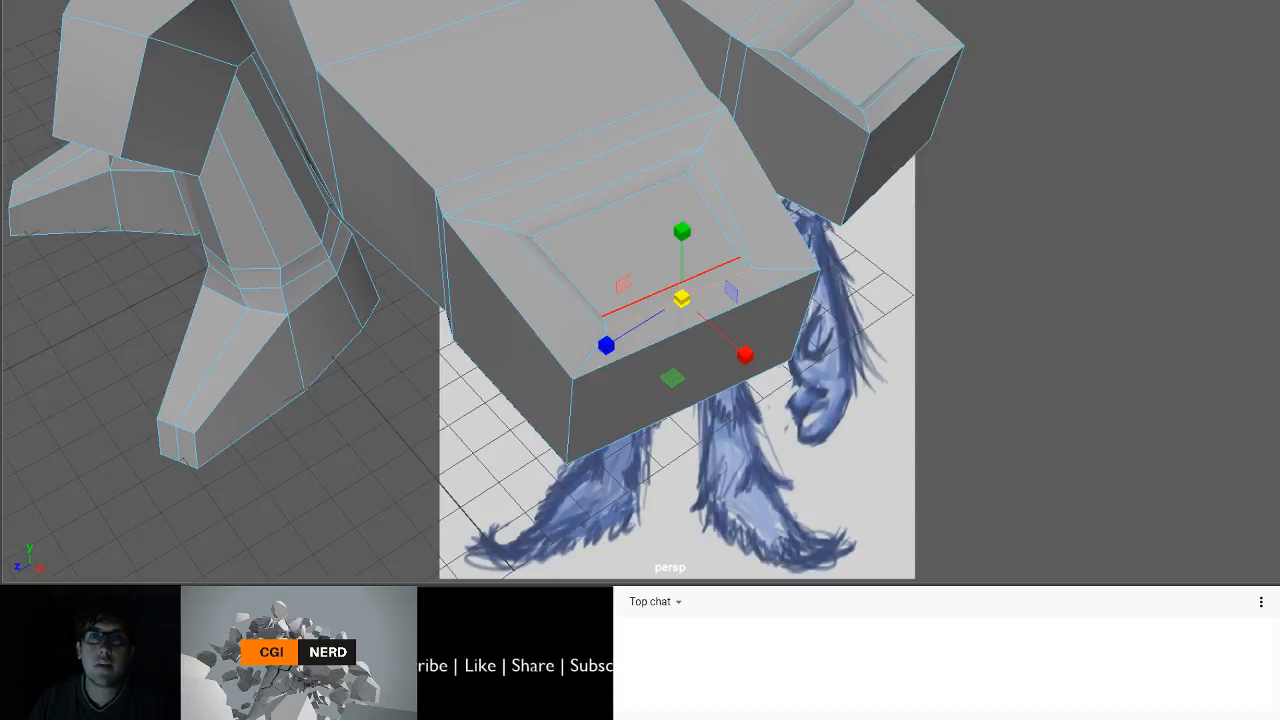
pyautogui.press('F8')
pyautogui.press('3')
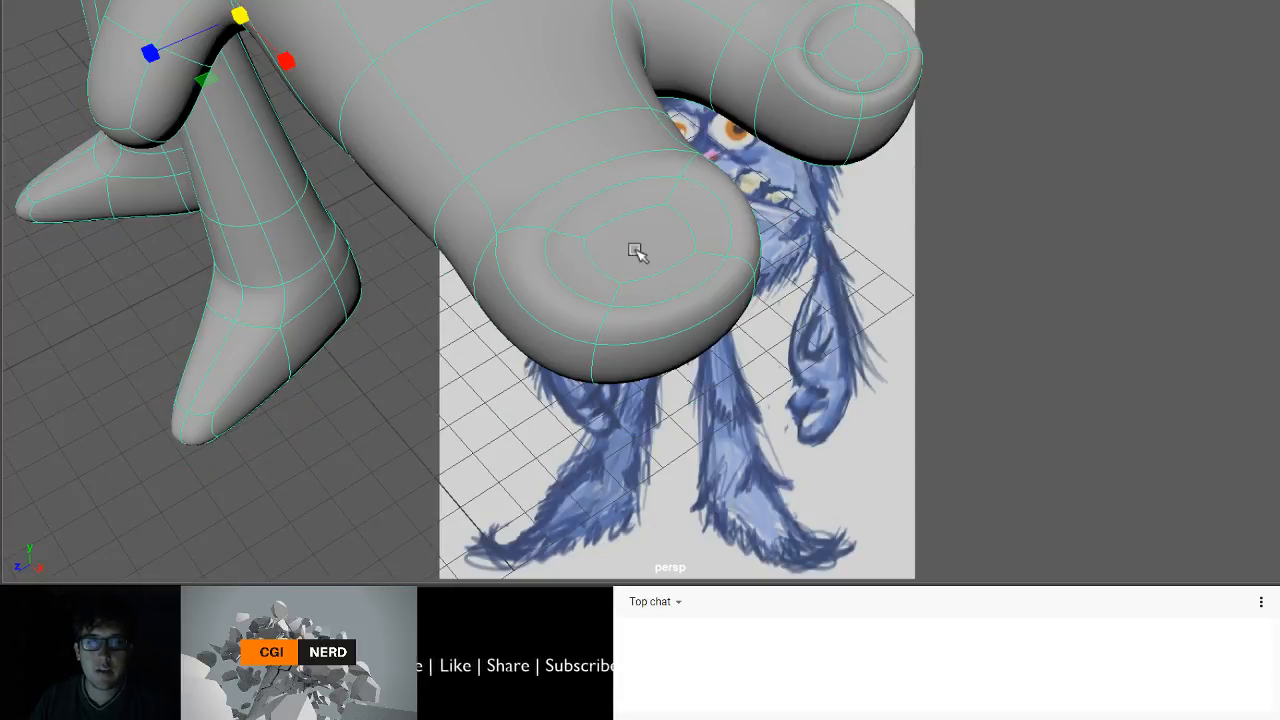
pyautogui.keyDown('alt'); pyautogui.moveTo(752, 442); pyautogui.dragTo(606, 349); pyautogui.keyUp('alt')
pyautogui.click(675, 333)
# - Shift the front end face of the larger fingertip slightly sideways and check the smoothed shape
pyautogui.press('1')
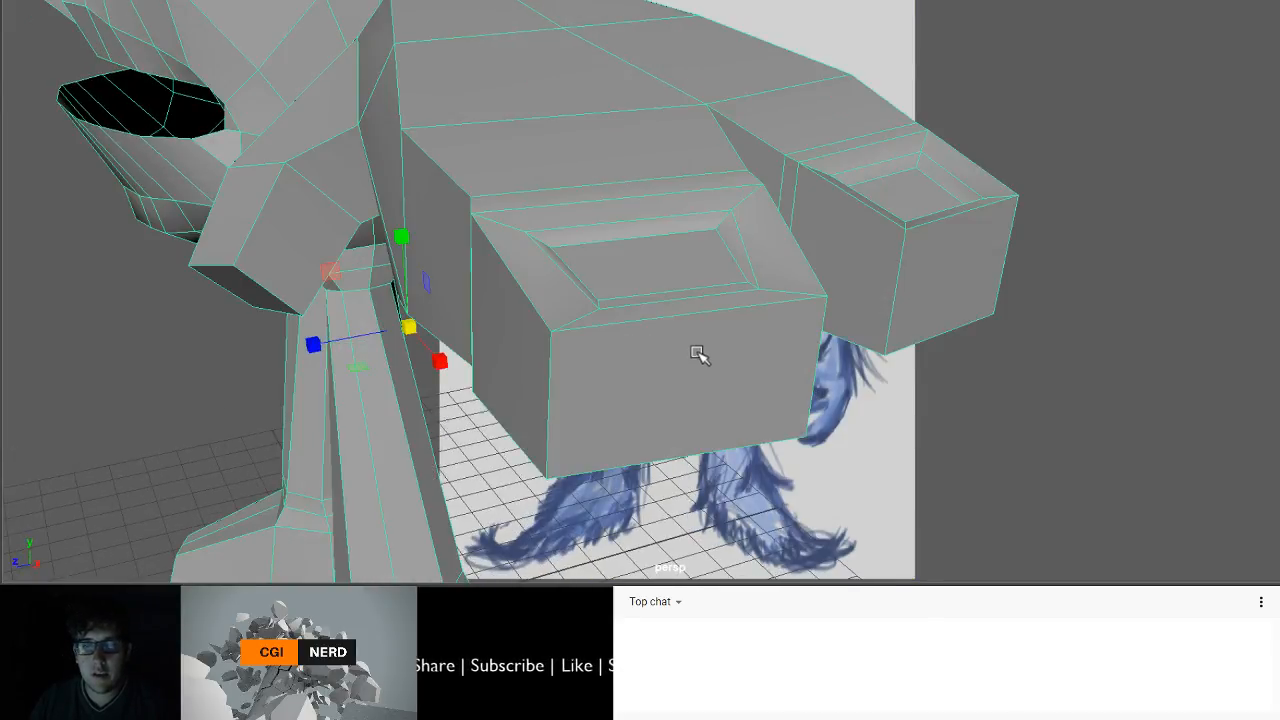
pyautogui.moveTo(690, 75); pyautogui.dragTo(692, 180, button='right')
pyautogui.moveTo(693, 190)
pyautogui.keyDown('alt'); pyautogui.mouseDown()
pyautogui.moveTo(703, 320)
pyautogui.moveTo(690, 200)
pyautogui.mouseUp(); pyautogui.keyUp('alt')
pyautogui.click(686, 361)
pyautogui.keyDown('alt'); pyautogui.moveTo(686, 361); pyautogui.dragTo(735, 438); pyautogui.keyUp('alt')
pyautogui.press('w')
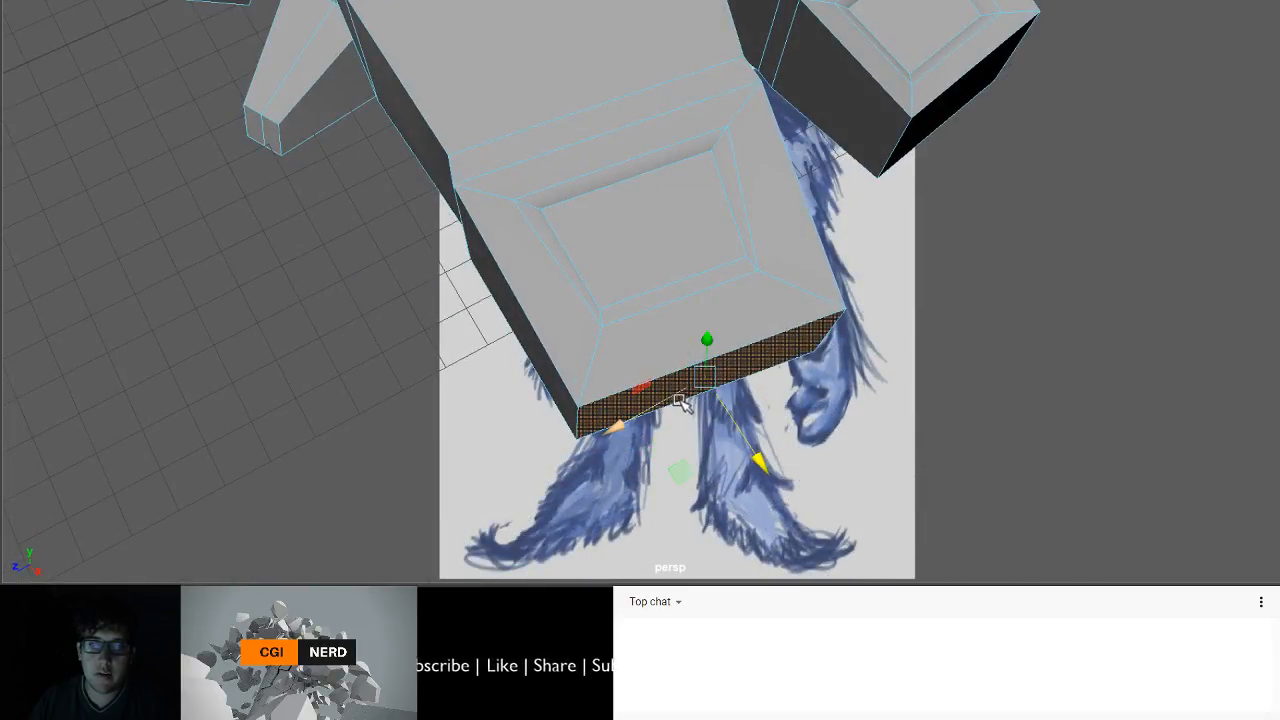
pyautogui.moveTo(674, 399); pyautogui.dragTo(665, 404)
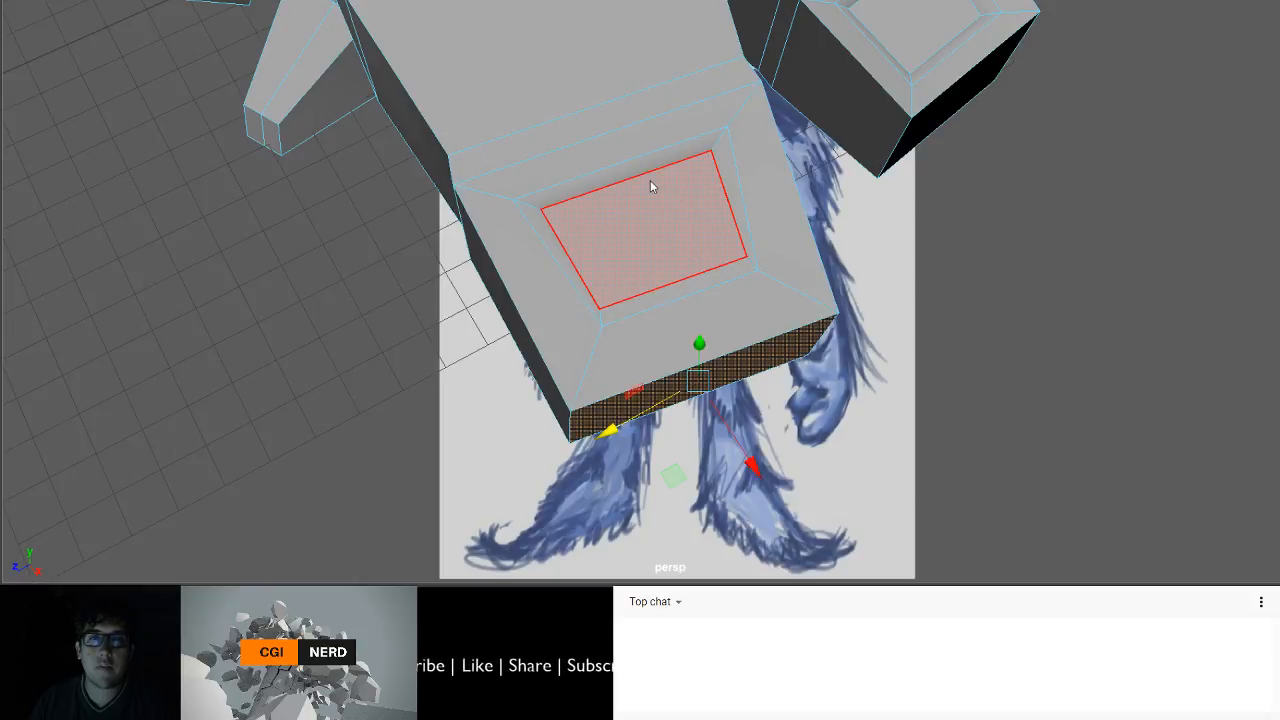
pyautogui.moveTo(730, 3); pyautogui.dragTo(752, 0, button='right')
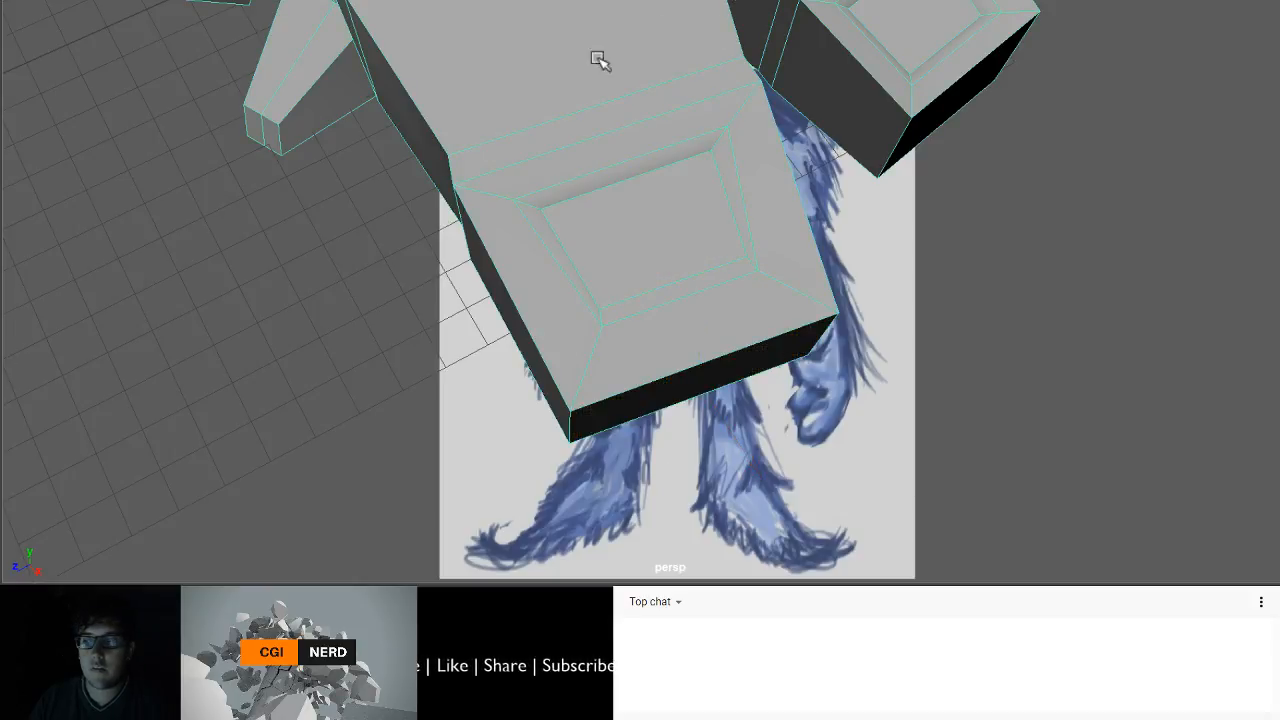
pyautogui.press('3')
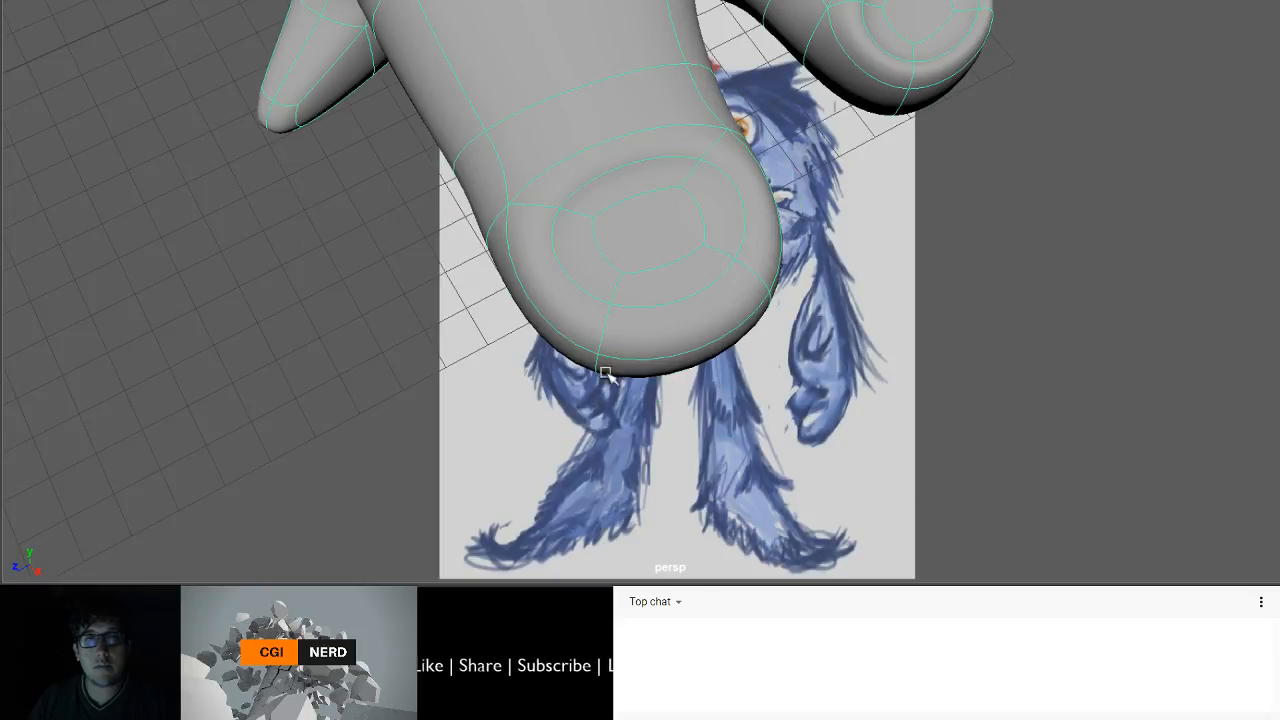
pyautogui.click(414, 420)
pyautogui.keyDown('alt'); pyautogui.moveTo(423, 371); pyautogui.dragTo(598, 354); pyautogui.keyUp('alt')
pyautogui.click(663, 233)
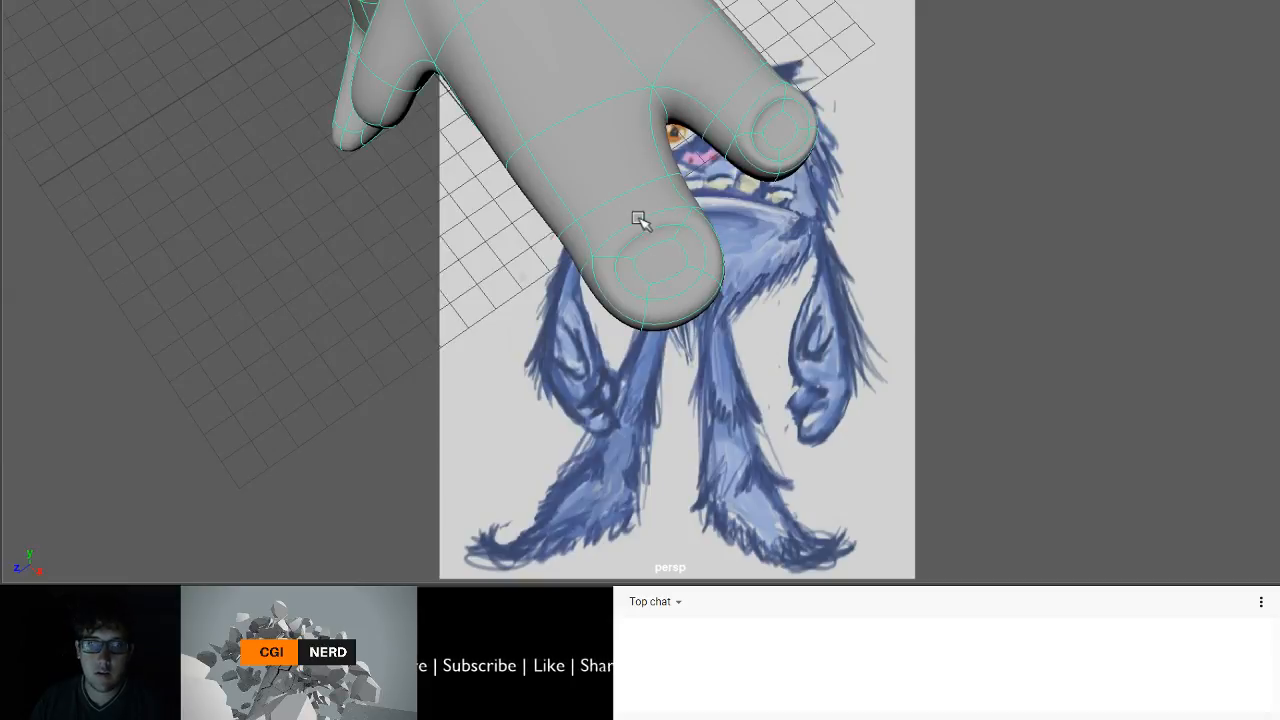
# - Scale the vertices of the larger fingertip's nail recess along one axis to narrow it across the finger
pyautogui.press('1')
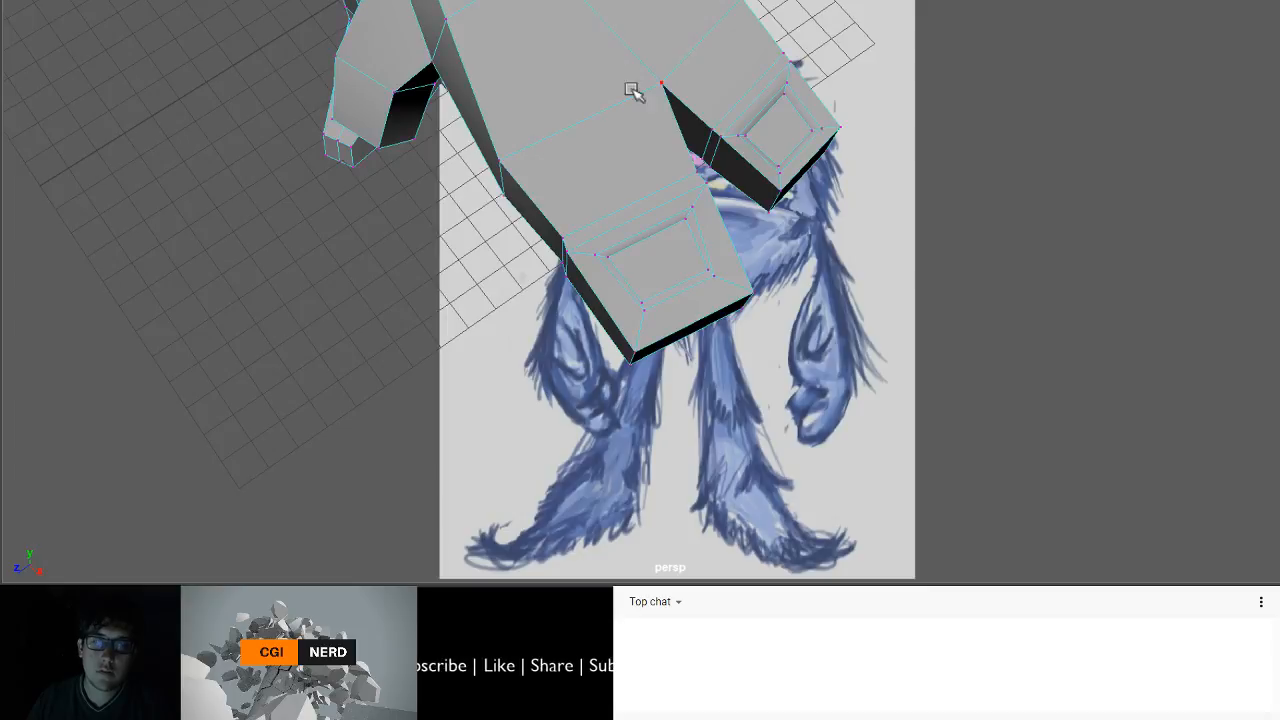
pyautogui.keyDown('alt'); pyautogui.moveTo(686, 214); pyautogui.dragTo(502, 136); pyautogui.keyUp('alt')
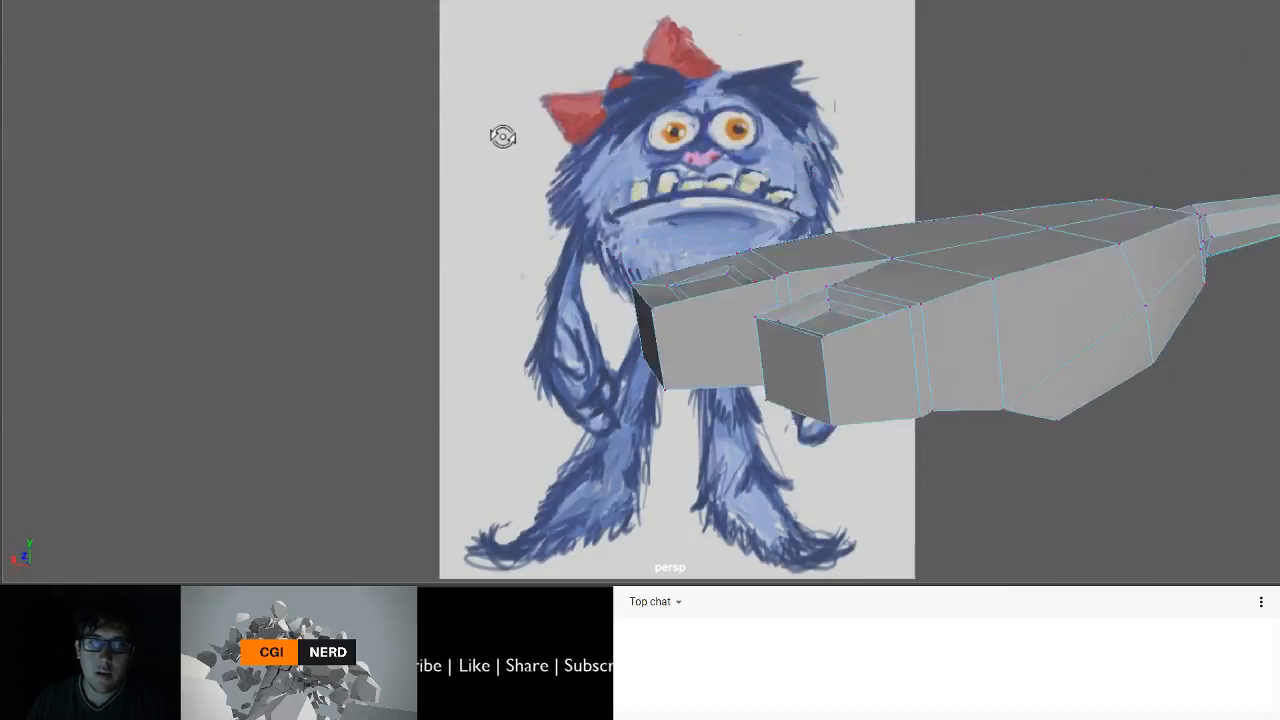
pyautogui.moveTo(672, 263); pyautogui.dragTo(752, 312)
pyautogui.keyDown('alt'); pyautogui.moveTo(752, 312); pyautogui.dragTo(641, 278); pyautogui.keyUp('alt')
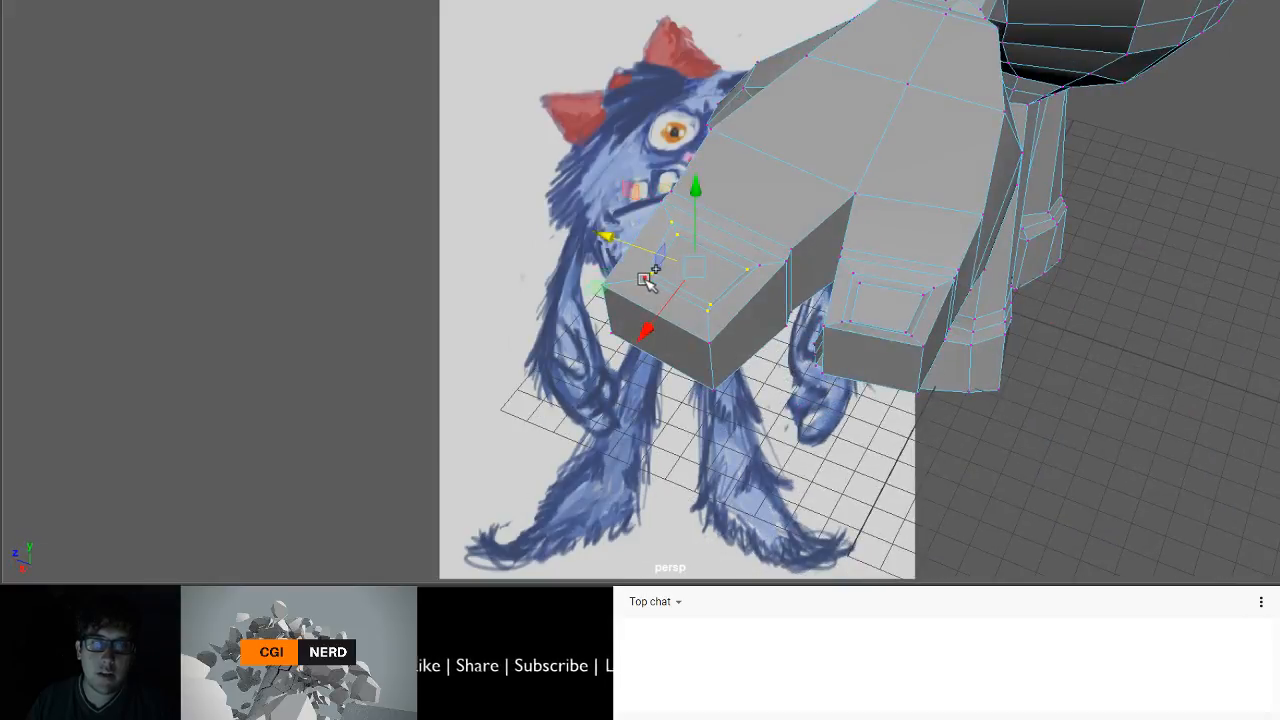
pyautogui.keyDown('alt'); pyautogui.moveTo(763, 263); pyautogui.dragTo(740, 336); pyautogui.keyUp('alt')
pyautogui.press('r')
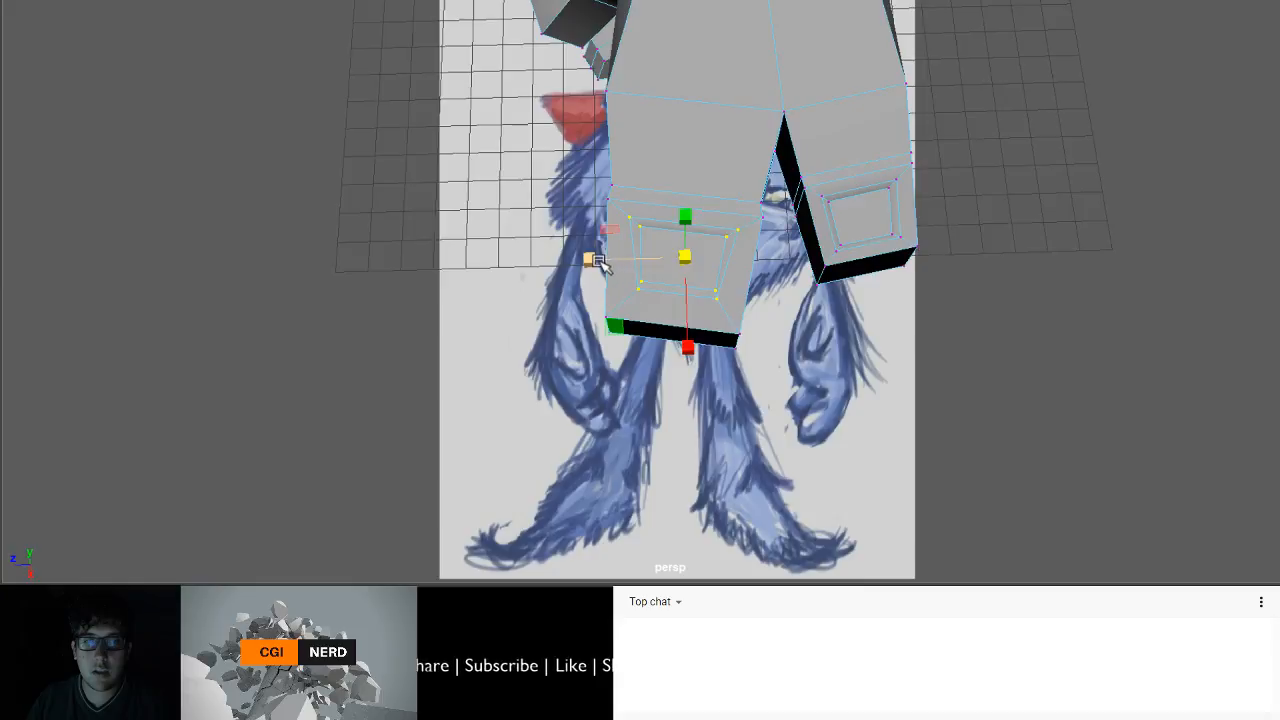
pyautogui.moveTo(597, 262); pyautogui.dragTo(632, 264)
# - Move the front vertices of the larger fingertip's nail recess toward the tip and preview the hand smoothed
pyautogui.moveTo(624, 198); pyautogui.dragTo(679, 309)
pyautogui.press('q')
pyautogui.press('w')
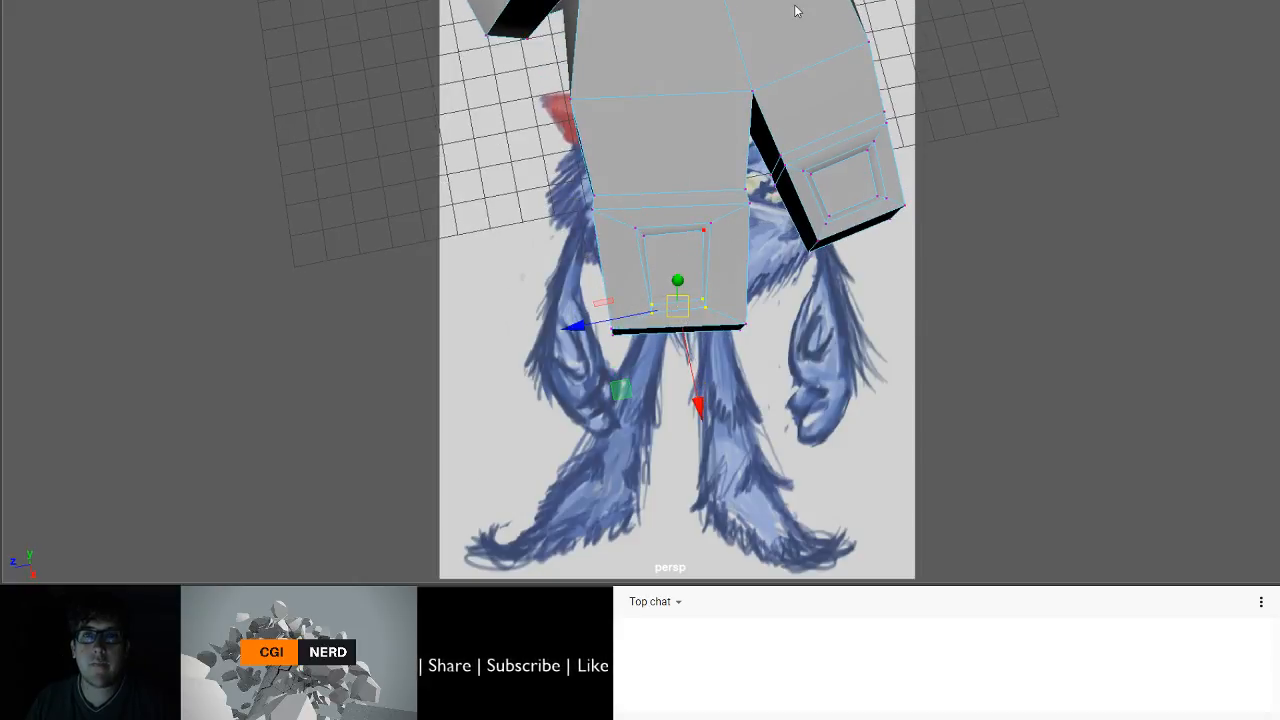
pyautogui.moveTo(791, 48); pyautogui.dragTo(720, 93)
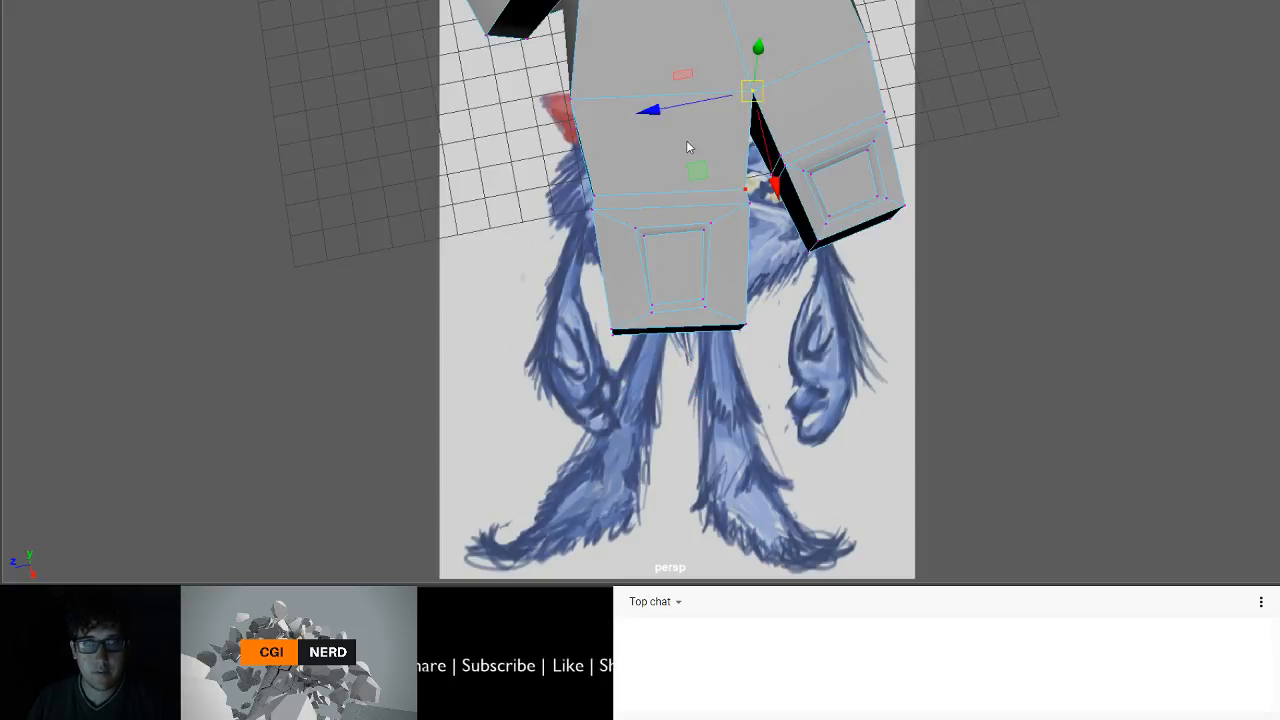
pyautogui.press('F8')
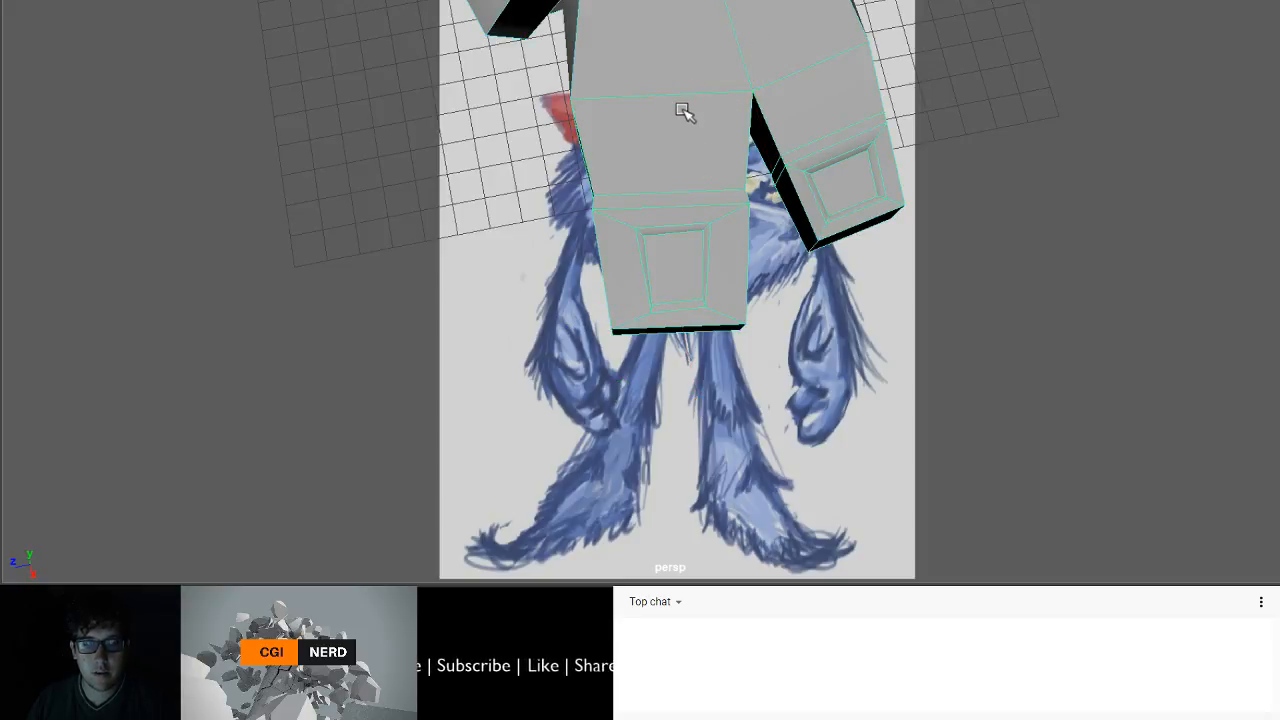
pyautogui.press('3')
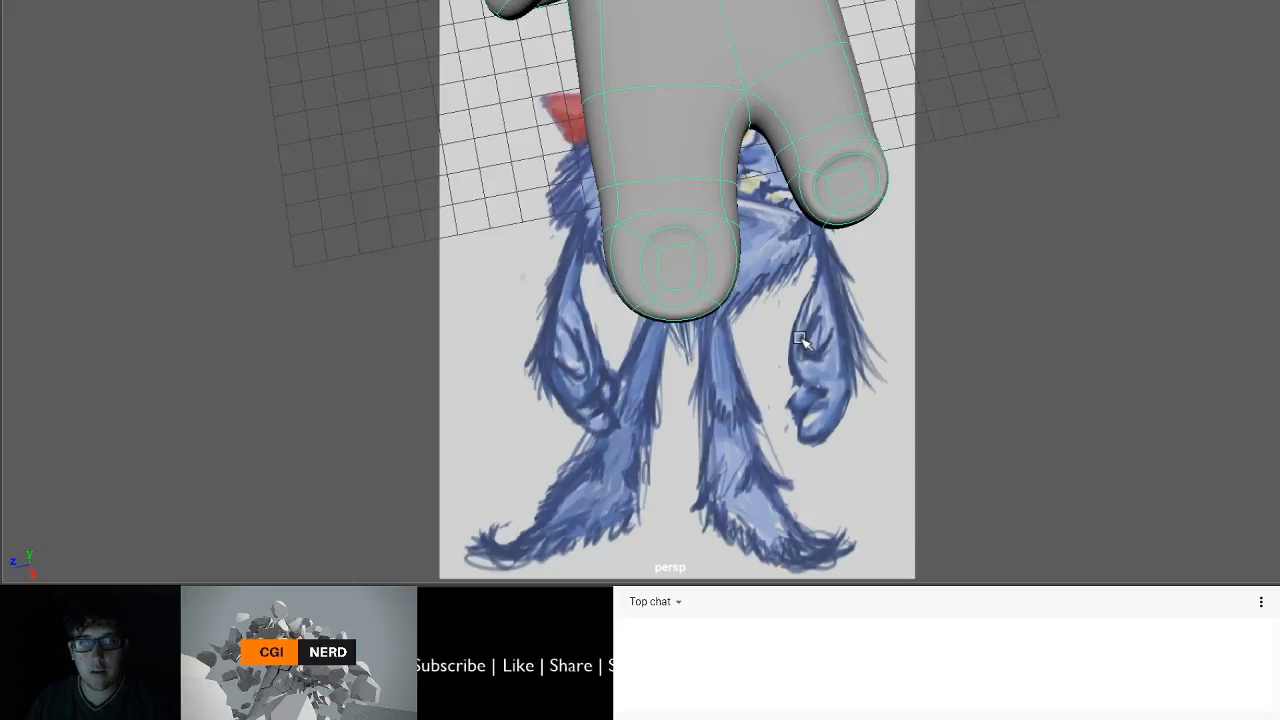
# - Examine both fingernail recesses on the smoothed hand from several angles, with and without the wireframe highlight
pyautogui.keyDown('alt'); pyautogui.moveTo(800, 340); pyautogui.dragTo(745, 300); pyautogui.keyUp('alt')
pyautogui.click(727, 228)
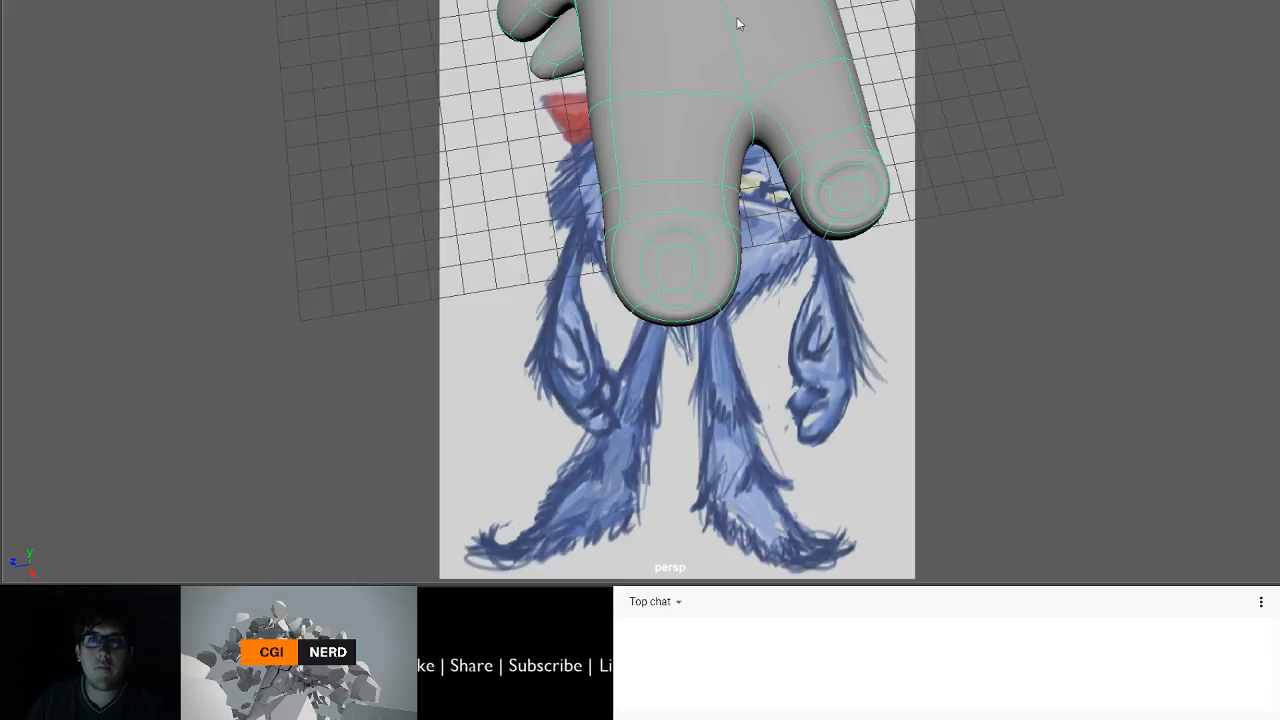
pyautogui.click(869, 333)
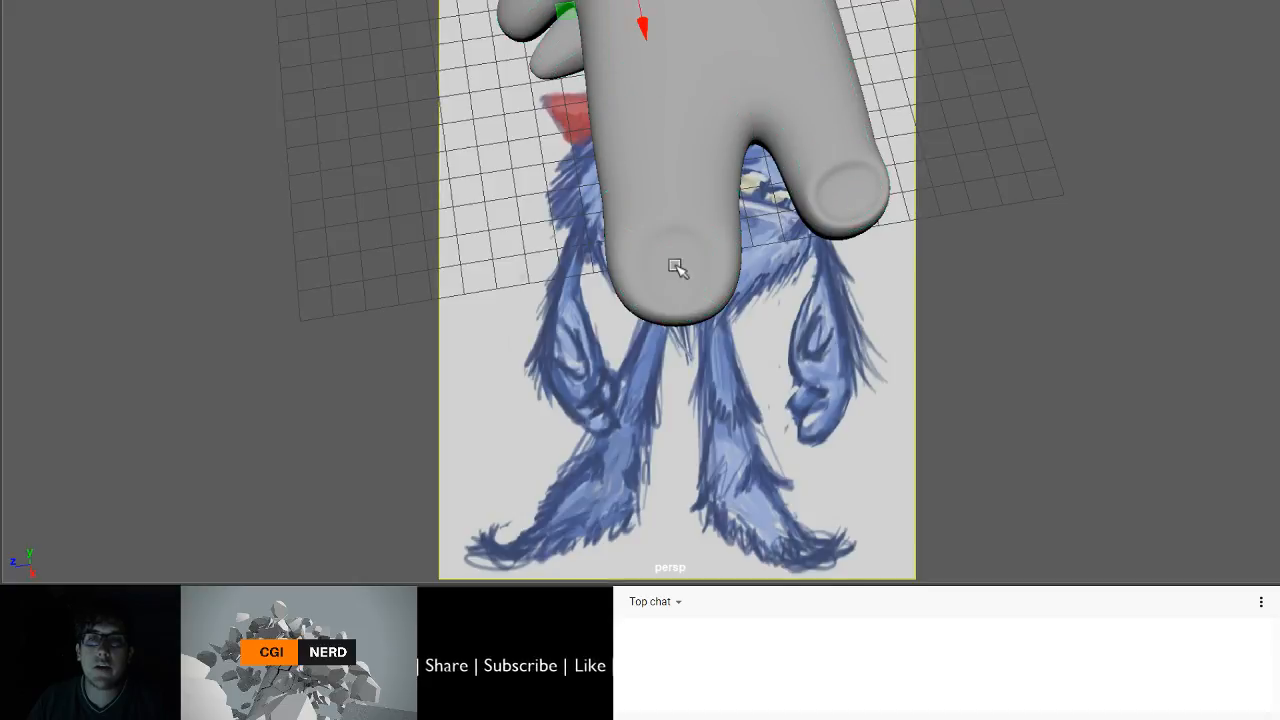
pyautogui.keyDown('alt'); pyautogui.moveTo(677, 266); pyautogui.dragTo(838, 254); pyautogui.keyUp('alt')
pyautogui.keyDown('alt'); pyautogui.moveTo(676, 298); pyautogui.dragTo(558, 334); pyautogui.keyUp('alt')
pyautogui.scroll(5, 704, 298)
pyautogui.scroll(3, 704, 298)
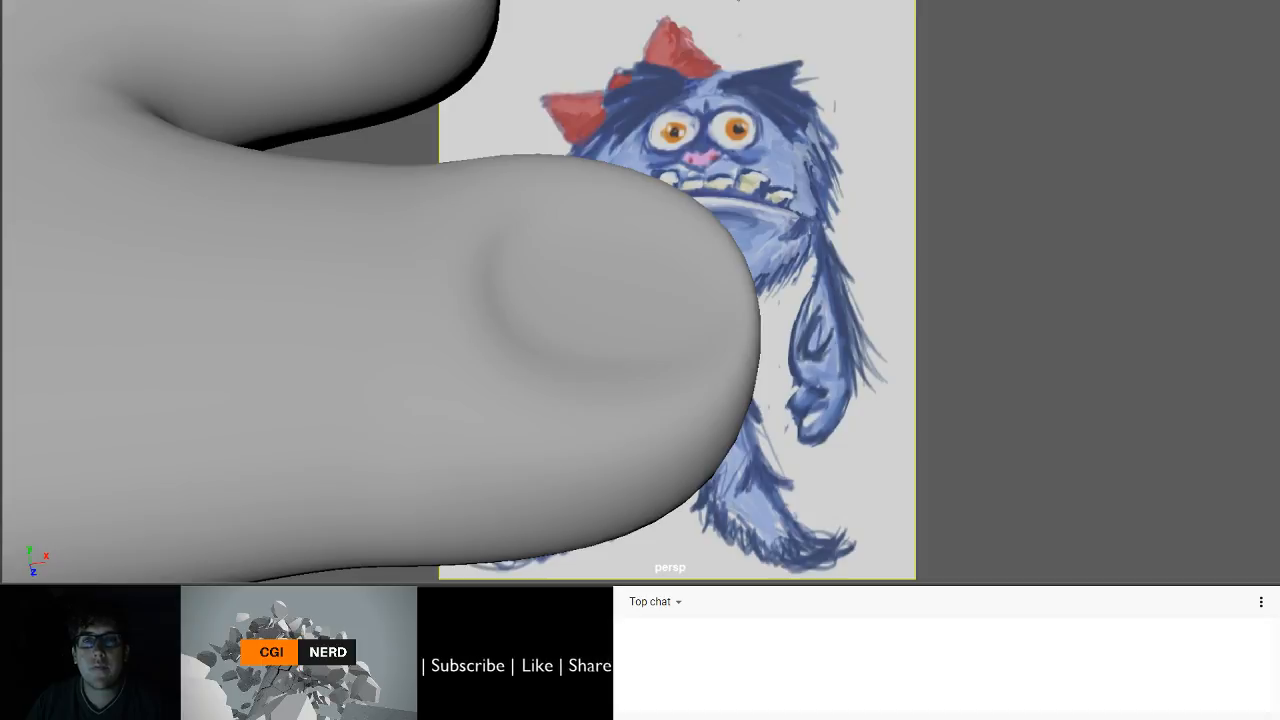
pyautogui.click(629, 289)
pyautogui.press('f')
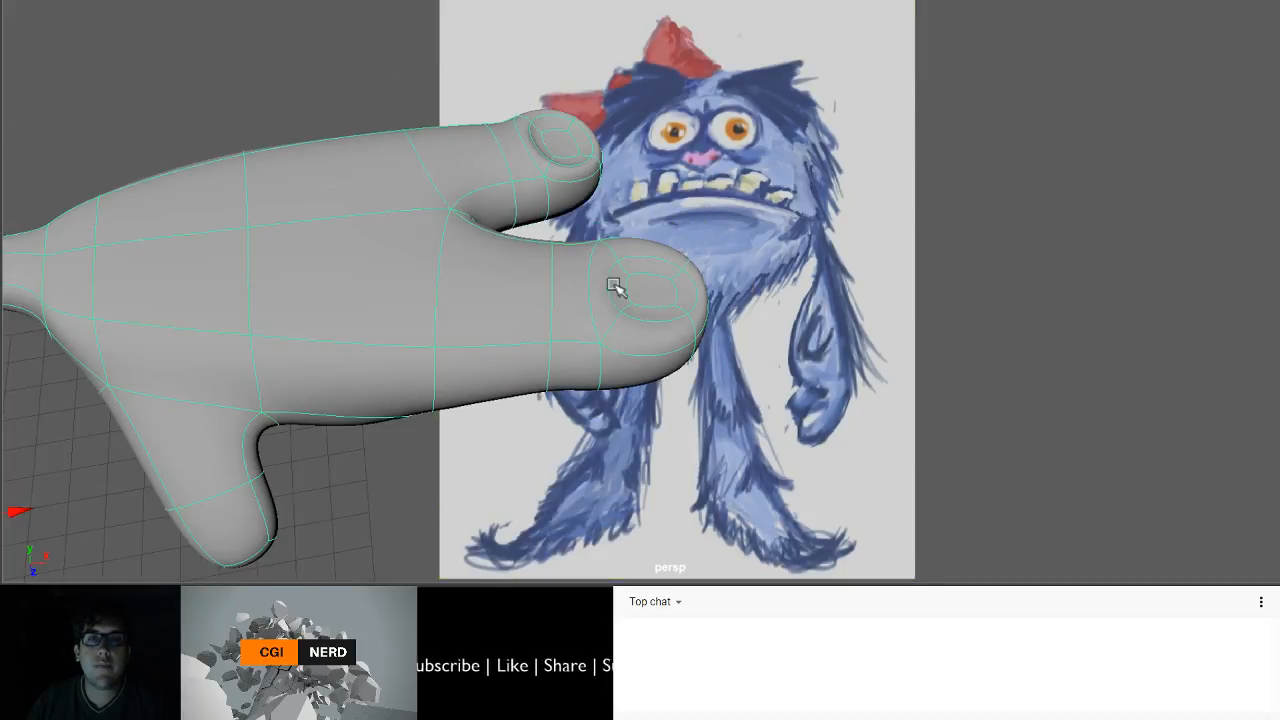
pyautogui.keyDown('alt'); pyautogui.moveTo(615, 287); pyautogui.dragTo(472, 243); pyautogui.keyUp('alt')
pyautogui.keyDown('alt'); pyautogui.moveTo(711, 212); pyautogui.dragTo(671, 222); pyautogui.keyUp('alt')
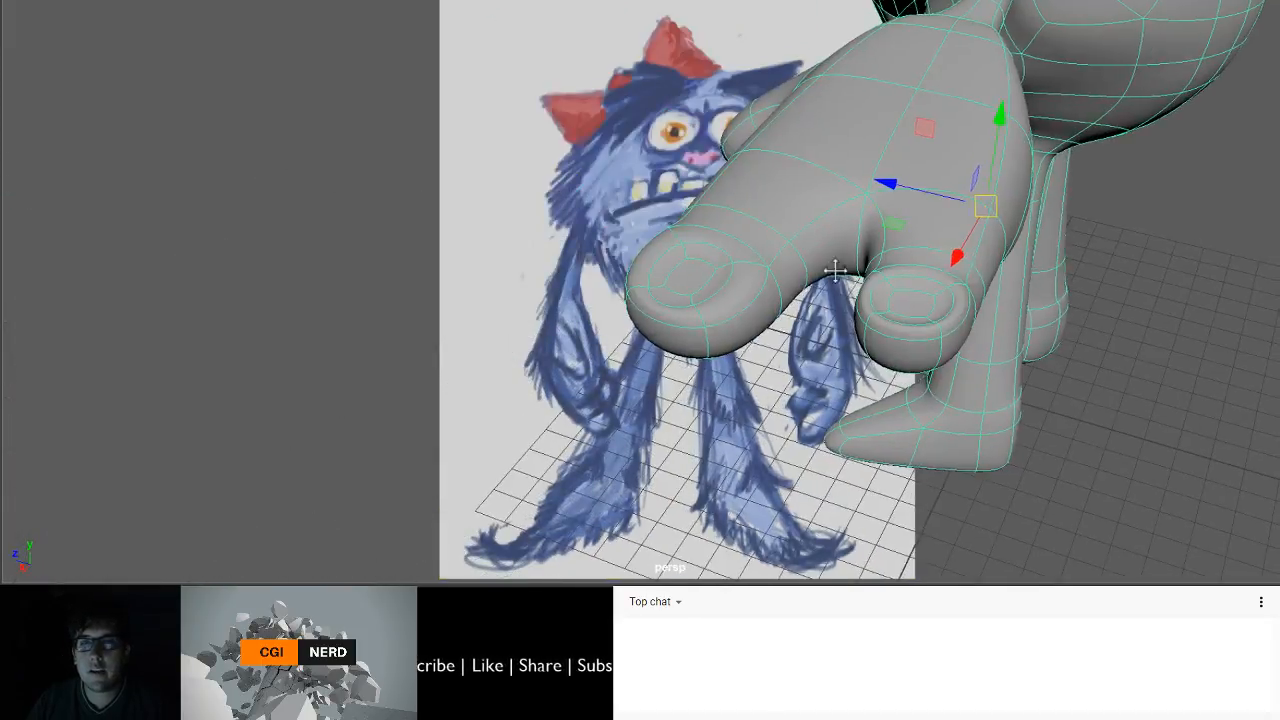
pyautogui.keyDown('alt'); pyautogui.moveTo(840, 271); pyautogui.dragTo(708, 240, button='middle'); pyautogui.keyUp('alt')
pyautogui.keyDown('alt'); pyautogui.moveTo(708, 240); pyautogui.dragTo(767, 270); pyautogui.keyUp('alt')
# - Narrow the smaller fingertip's nail recess by bringing its side walls inward, and lengthen it by moving its back wall away from the tip
pyautogui.press('1')
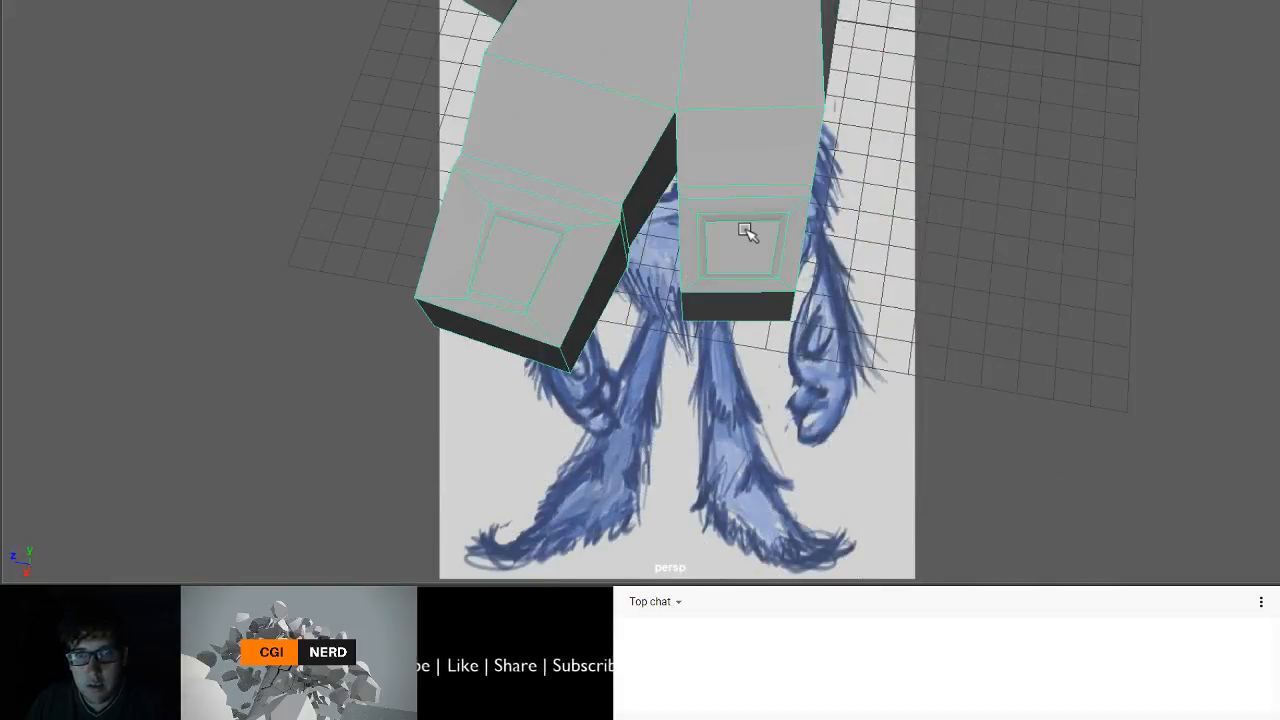
pyautogui.scroll(3, 747, 232)
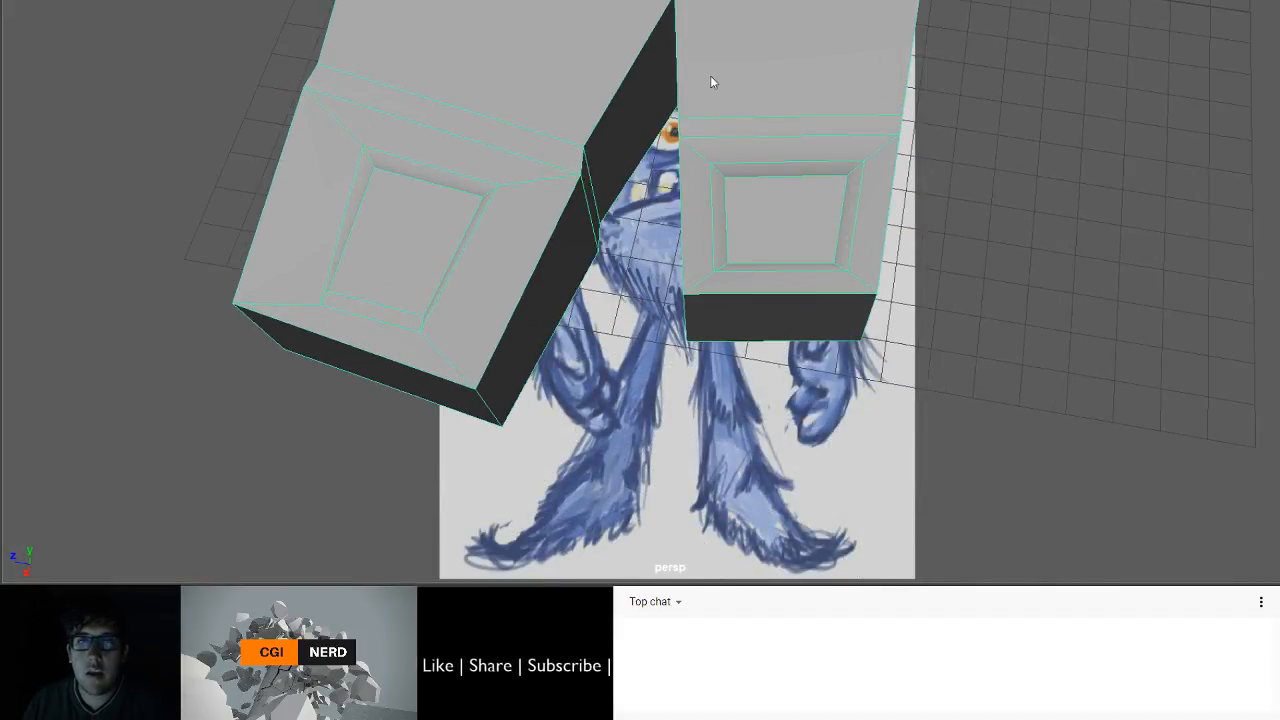
pyautogui.click(720, 215)
pyautogui.keyDown('shift'); pyautogui.click(845, 222); pyautogui.keyUp('shift')
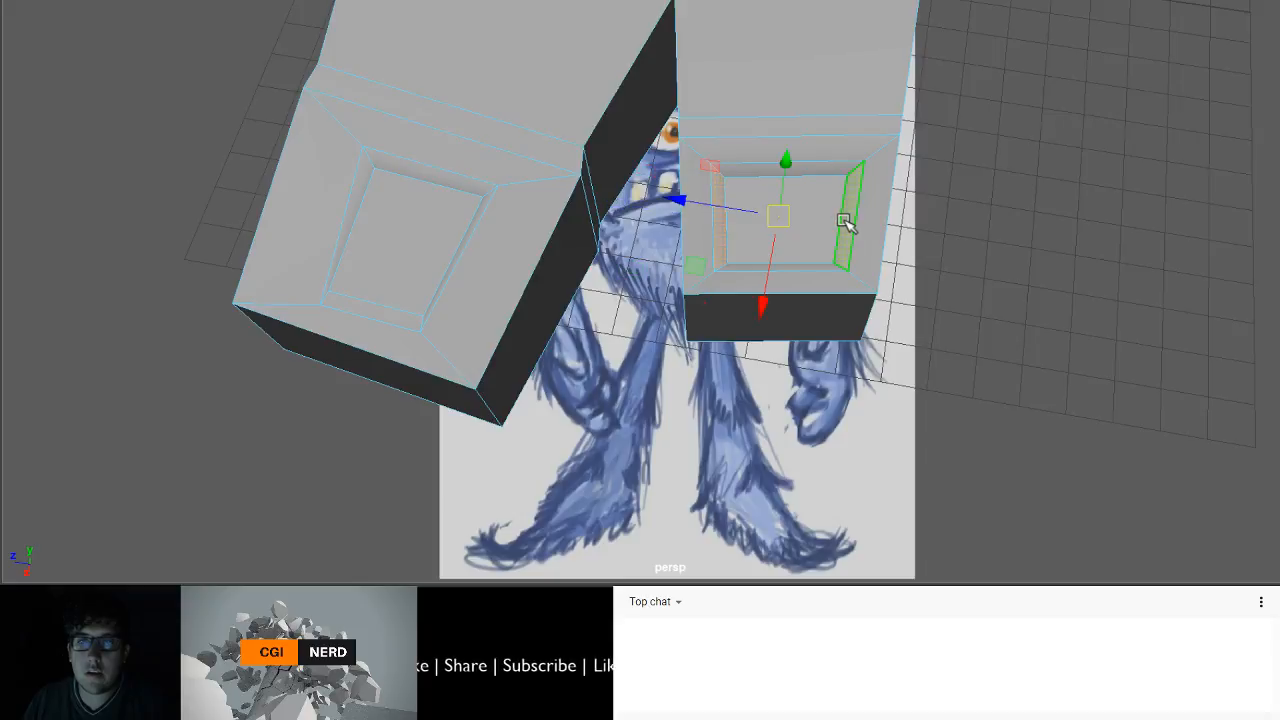
pyautogui.hotkey('ctrl', 'e')
pyautogui.moveTo(723, 209)
pyautogui.mouseDown()
pyautogui.moveTo(709, 206)
pyautogui.moveTo(731, 215)
pyautogui.mouseUp()
pyautogui.click(833, 206)
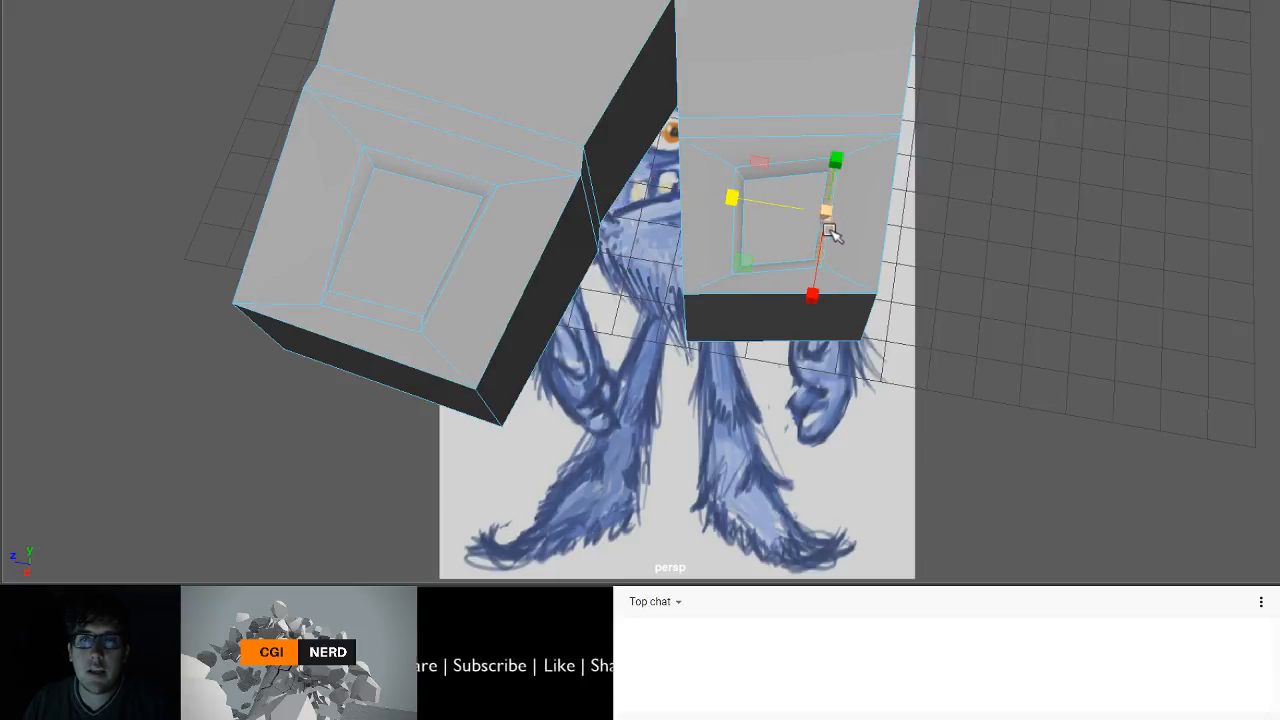
pyautogui.press('w')
pyautogui.moveTo(827, 241); pyautogui.dragTo(823, 260)
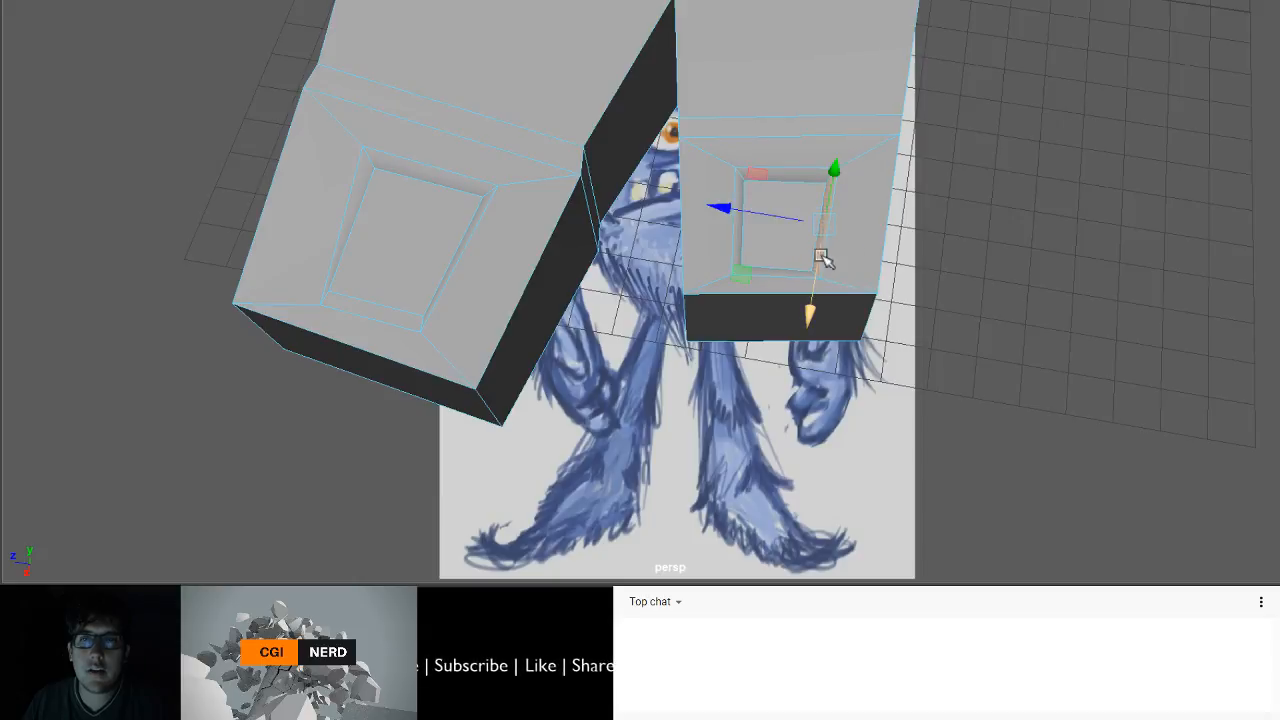
pyautogui.click(790, 177)
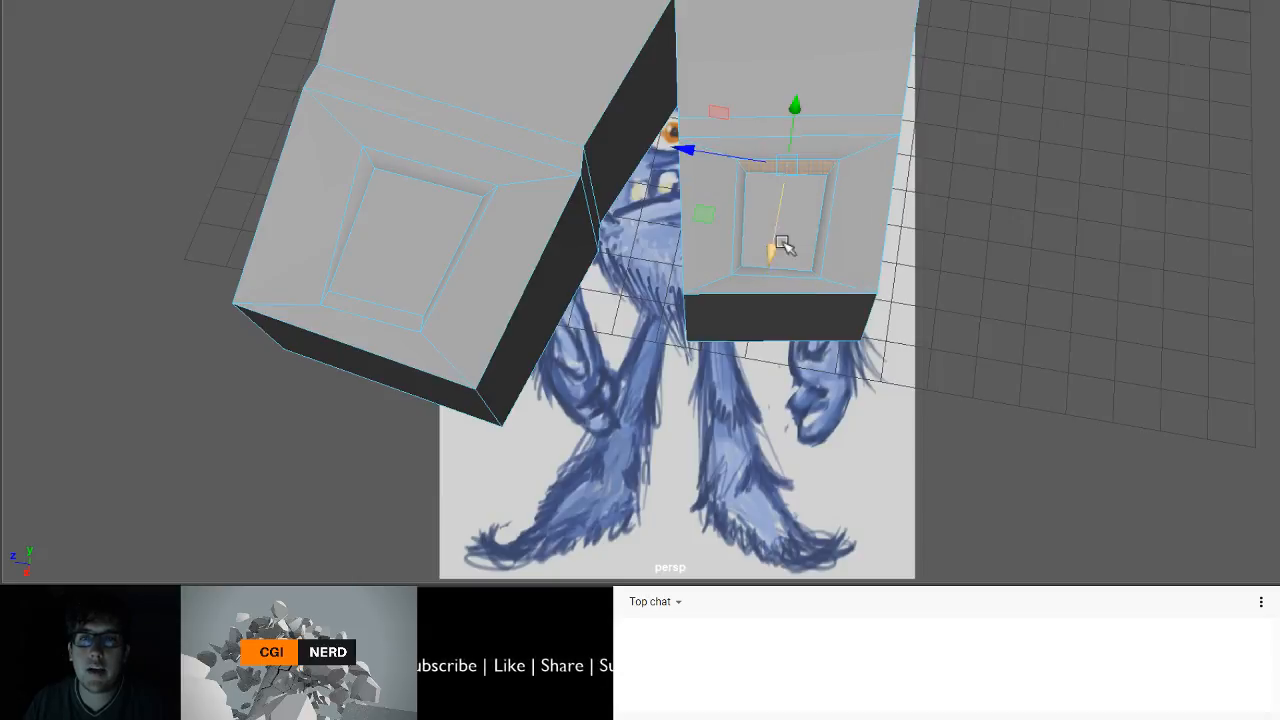
pyautogui.click(782, 274)
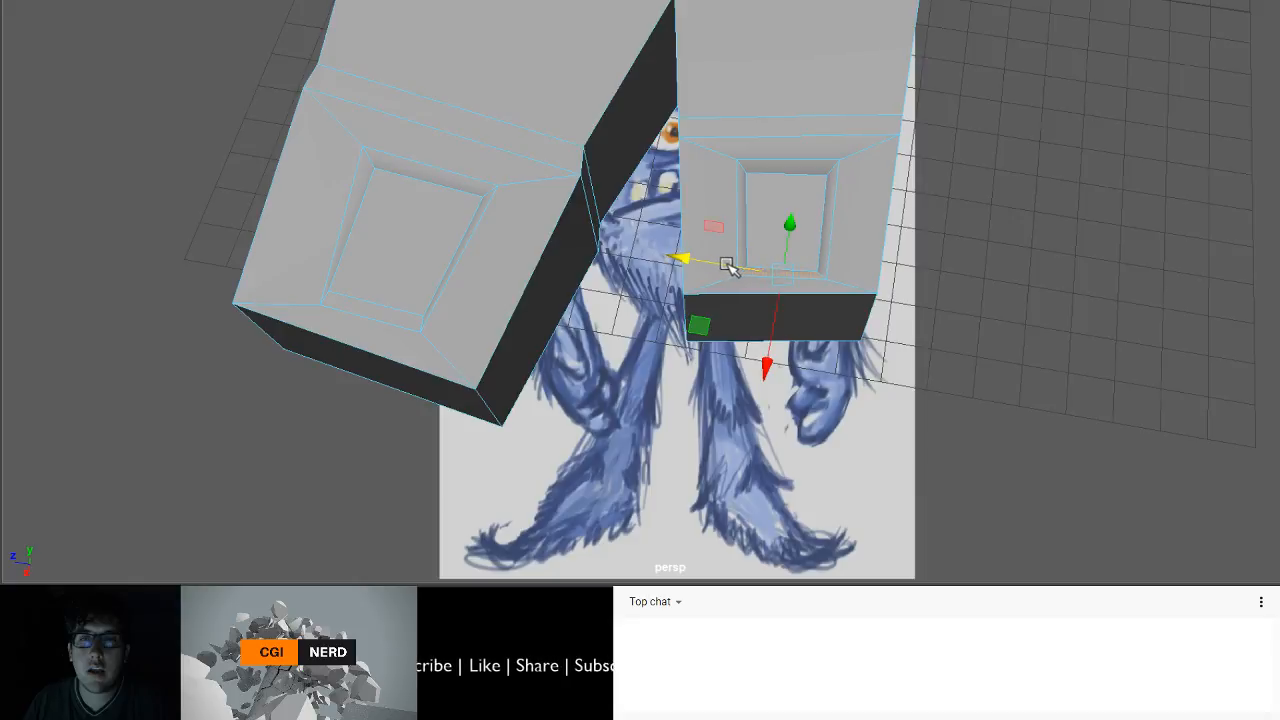
# - Raise the front edge of the recess floor on the smaller fingertip vertically and check the smoothed nail
pyautogui.press('e')
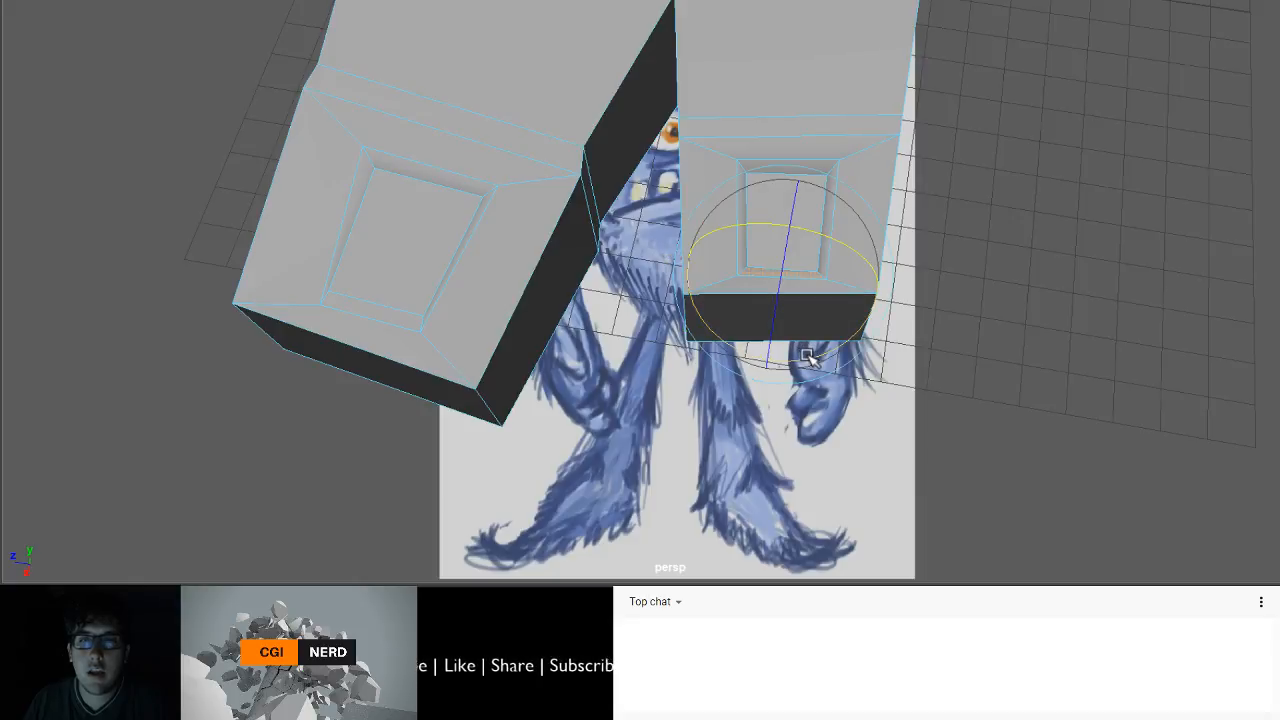
pyautogui.keyDown('alt'); pyautogui.moveTo(797, 323); pyautogui.dragTo(857, 300); pyautogui.keyUp('alt')
pyautogui.scroll(5, 858, 303)
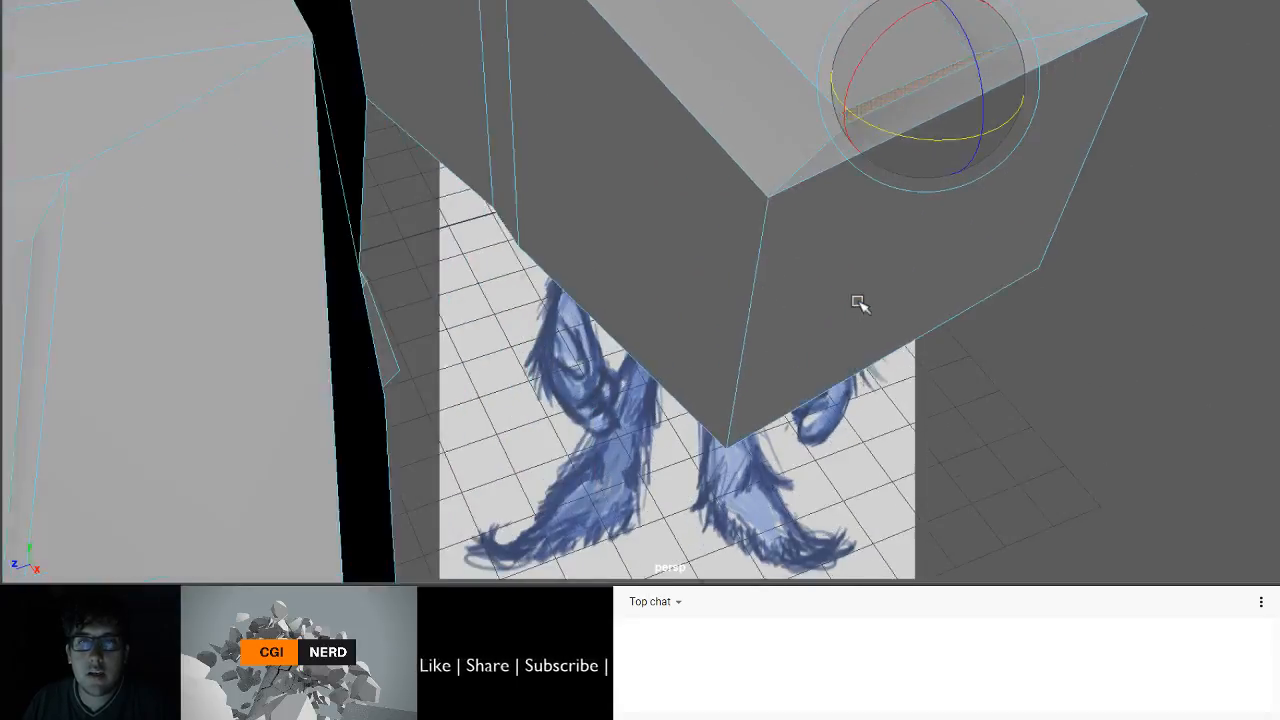
pyautogui.scroll(4, 858, 302)
pyautogui.keyDown('alt'); pyautogui.moveTo(857, 300); pyautogui.dragTo(632, 356, button='middle'); pyautogui.keyUp('alt')
pyautogui.keyDown('alt'); pyautogui.moveTo(780, 328); pyautogui.dragTo(567, 581, button='middle'); pyautogui.keyUp('alt')
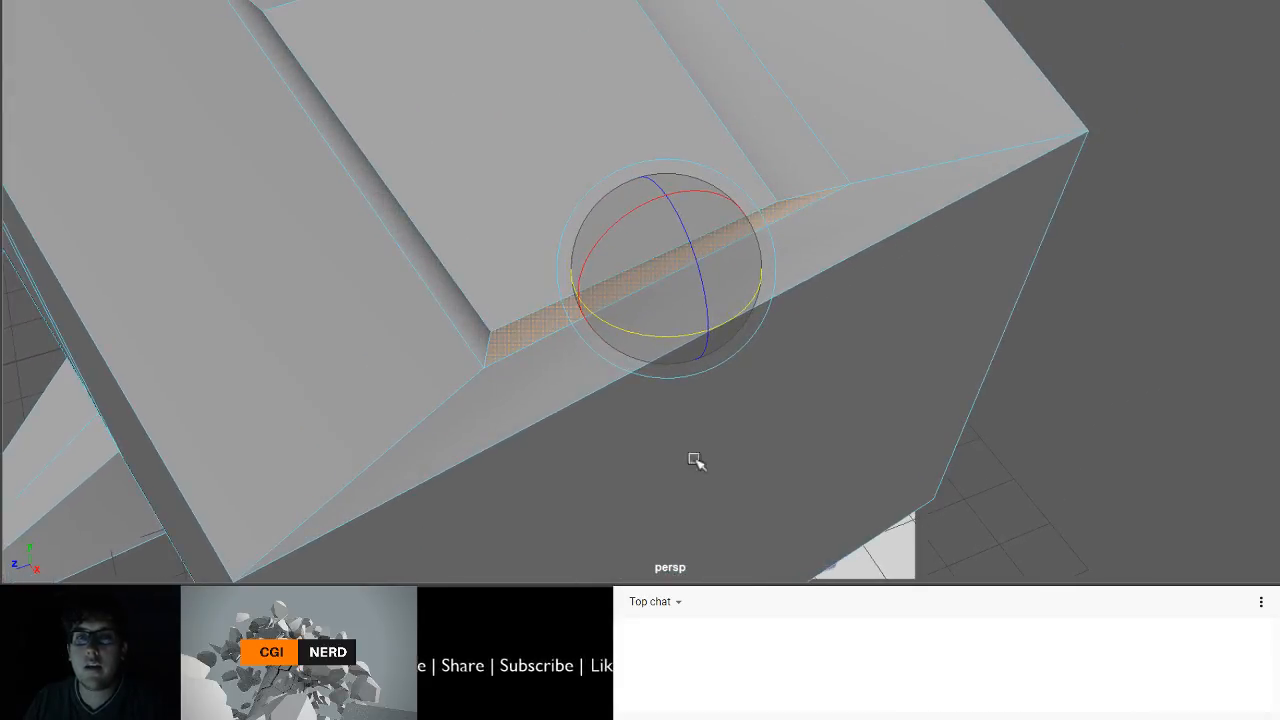
pyautogui.keyDown('alt'); pyautogui.moveTo(696, 460); pyautogui.dragTo(823, 394); pyautogui.keyUp('alt')
pyautogui.press('w')
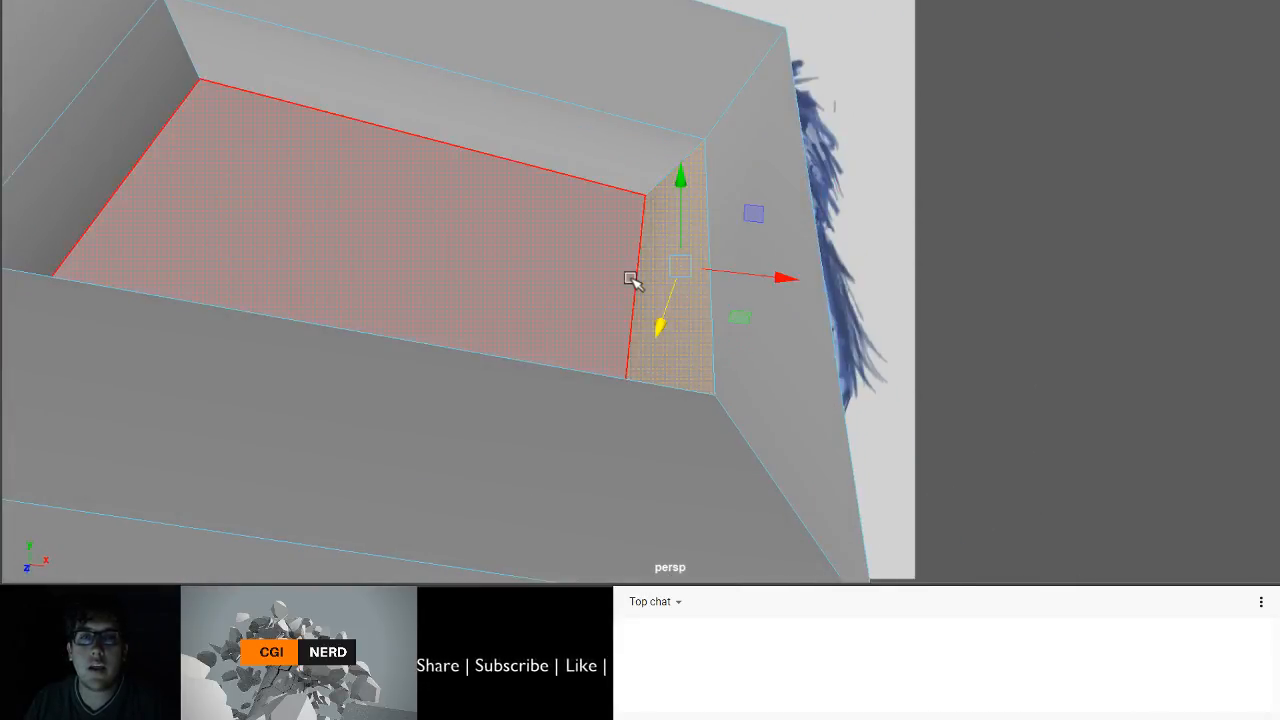
pyautogui.click(704, 200)
pyautogui.click(640, 240)
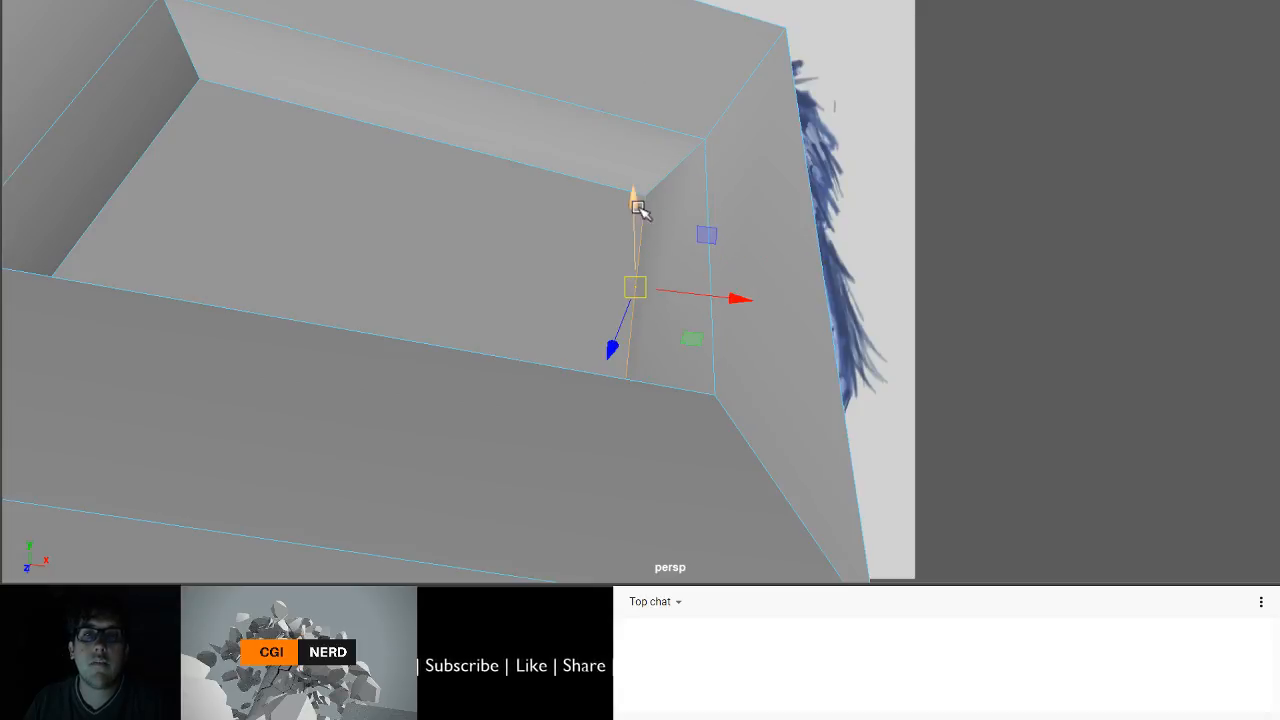
pyautogui.moveTo(633, 202); pyautogui.dragTo(407, 179)
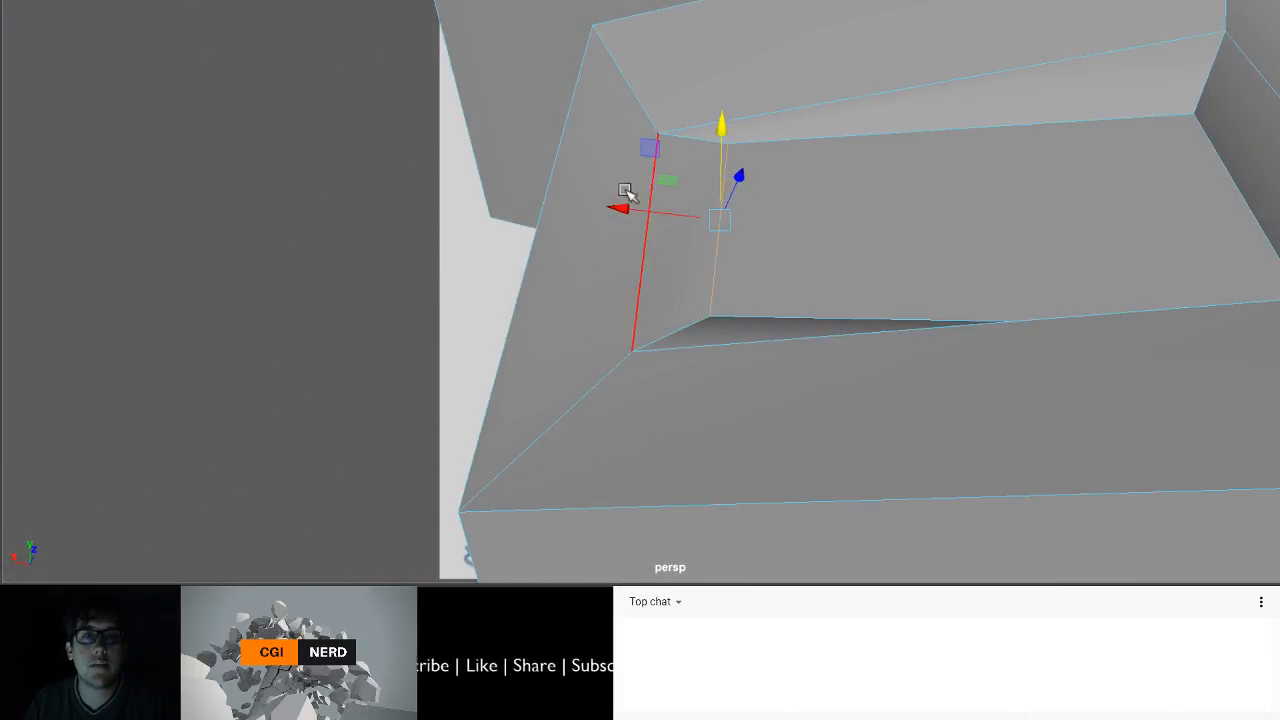
pyautogui.moveTo(646, 209); pyautogui.dragTo(846, 194)
pyautogui.press('e')
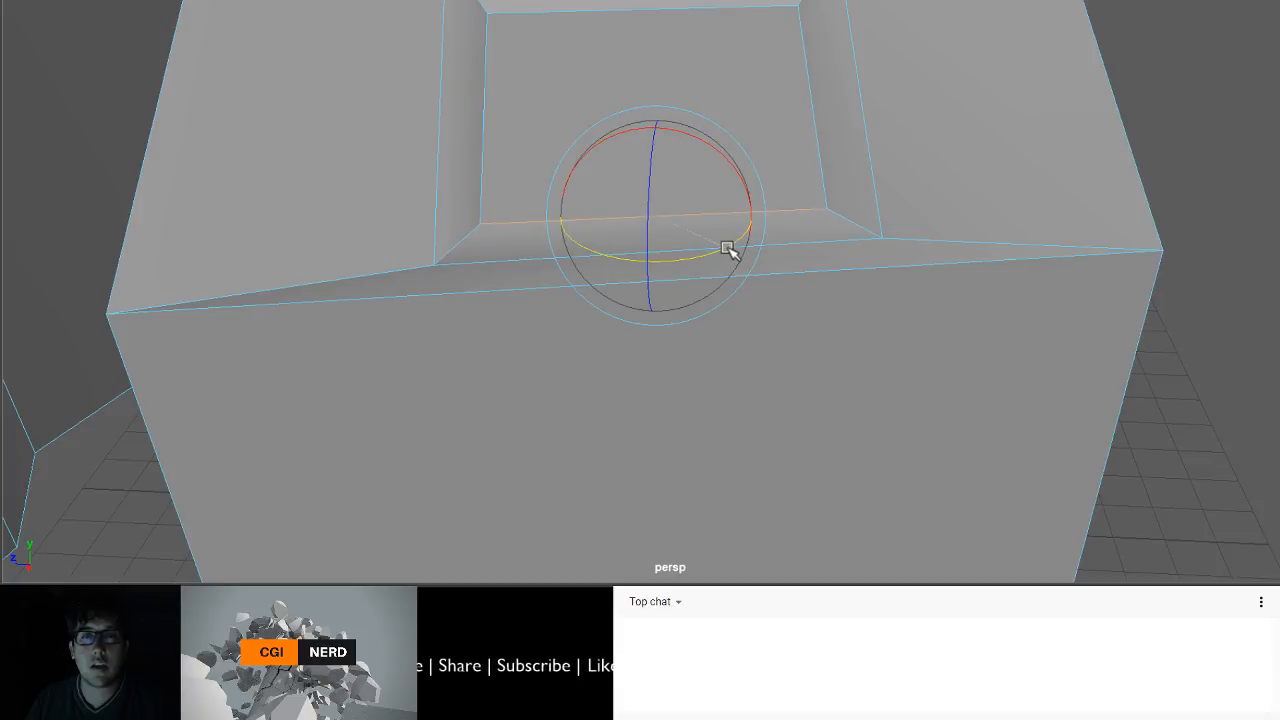
pyautogui.scroll(-5, 728, 247)
pyautogui.keyDown('alt'); pyautogui.moveTo(748, 155); pyautogui.dragTo(577, 239, button='middle'); pyautogui.keyUp('alt')
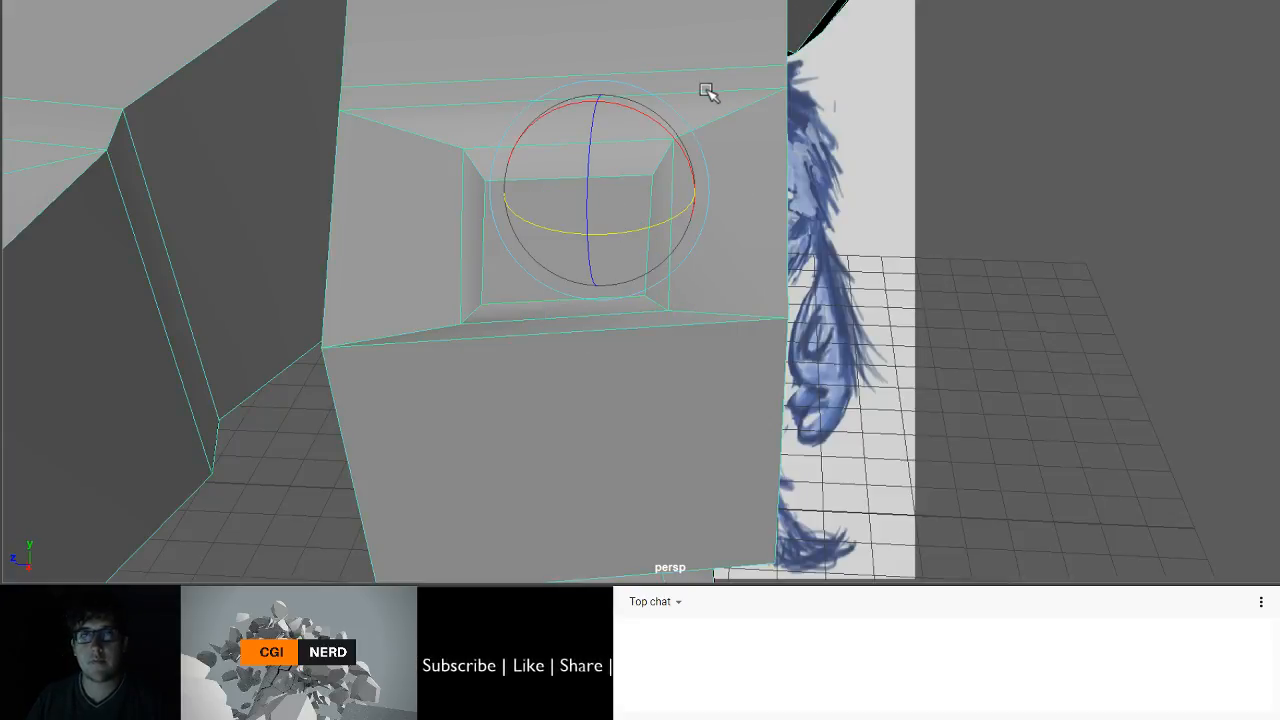
pyautogui.press('3')
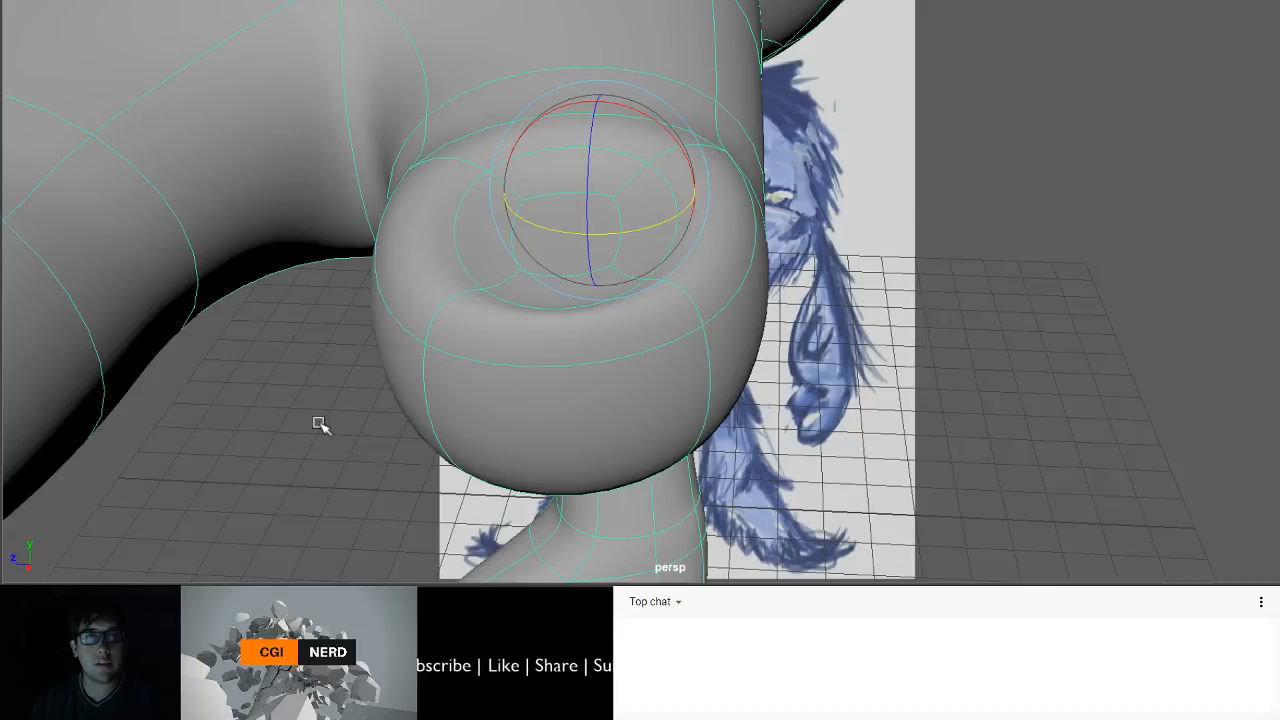
# - Lengthen the smaller fingertip by moving its end face outward along the finger, away from the nail recess
pyautogui.moveTo(320, 423)
pyautogui.keyDown('alt'); pyautogui.mouseDown()
pyautogui.moveTo(374, 537)
pyautogui.moveTo(423, 503)
pyautogui.moveTo(378, 460)
pyautogui.moveTo(360, 403)
pyautogui.moveTo(425, 430)
pyautogui.mouseUp(); pyautogui.keyUp('alt')
pyautogui.press('1')
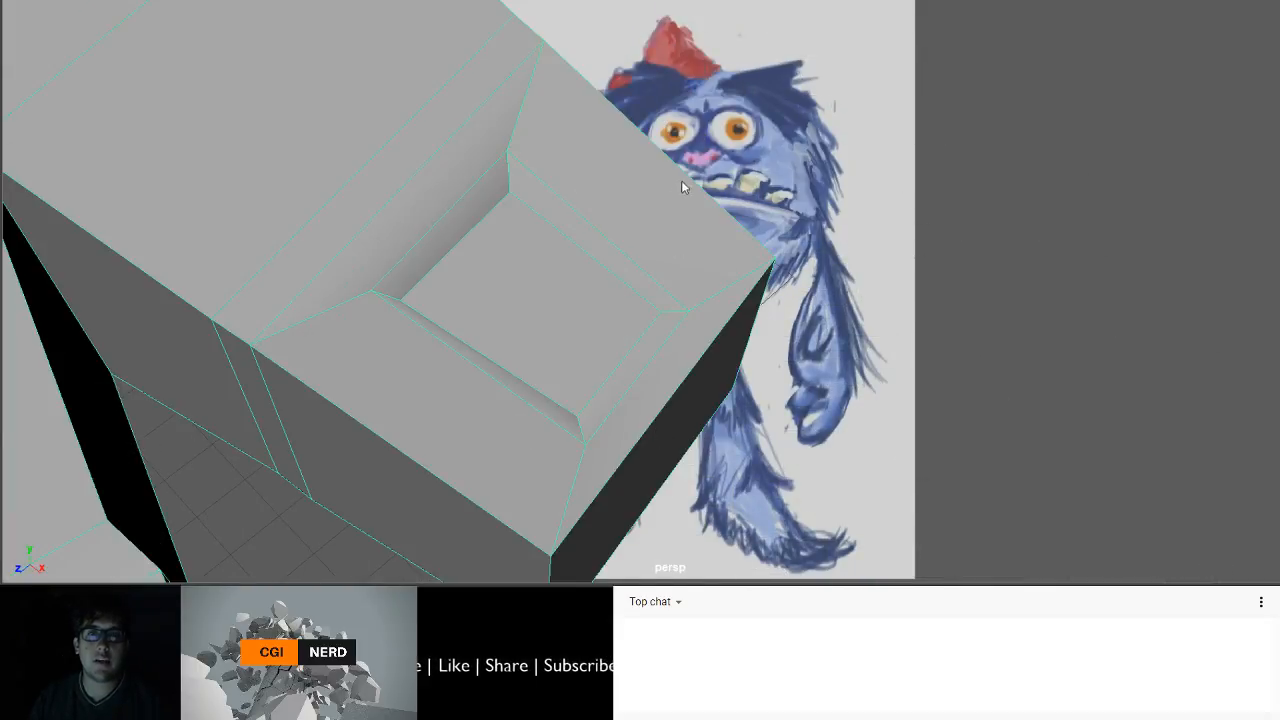
pyautogui.press('F11')
pyautogui.click(663, 491)
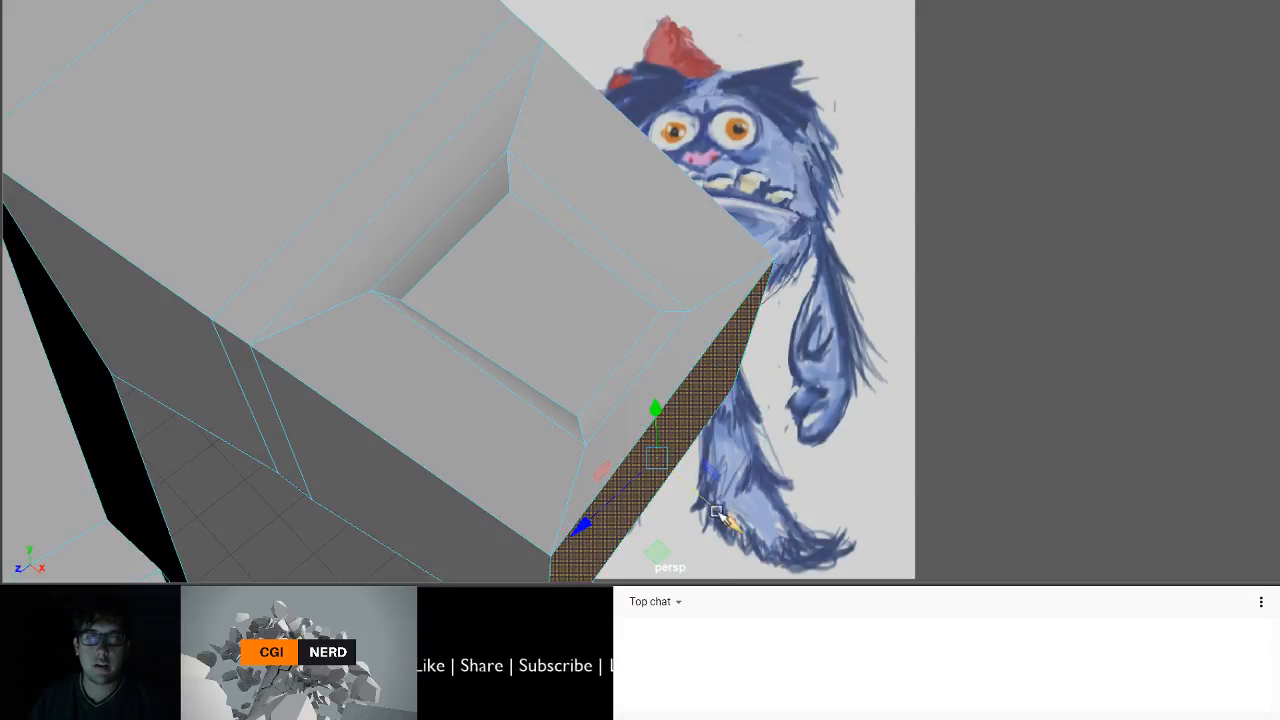
pyautogui.moveTo(719, 513); pyautogui.dragTo(820, 578)
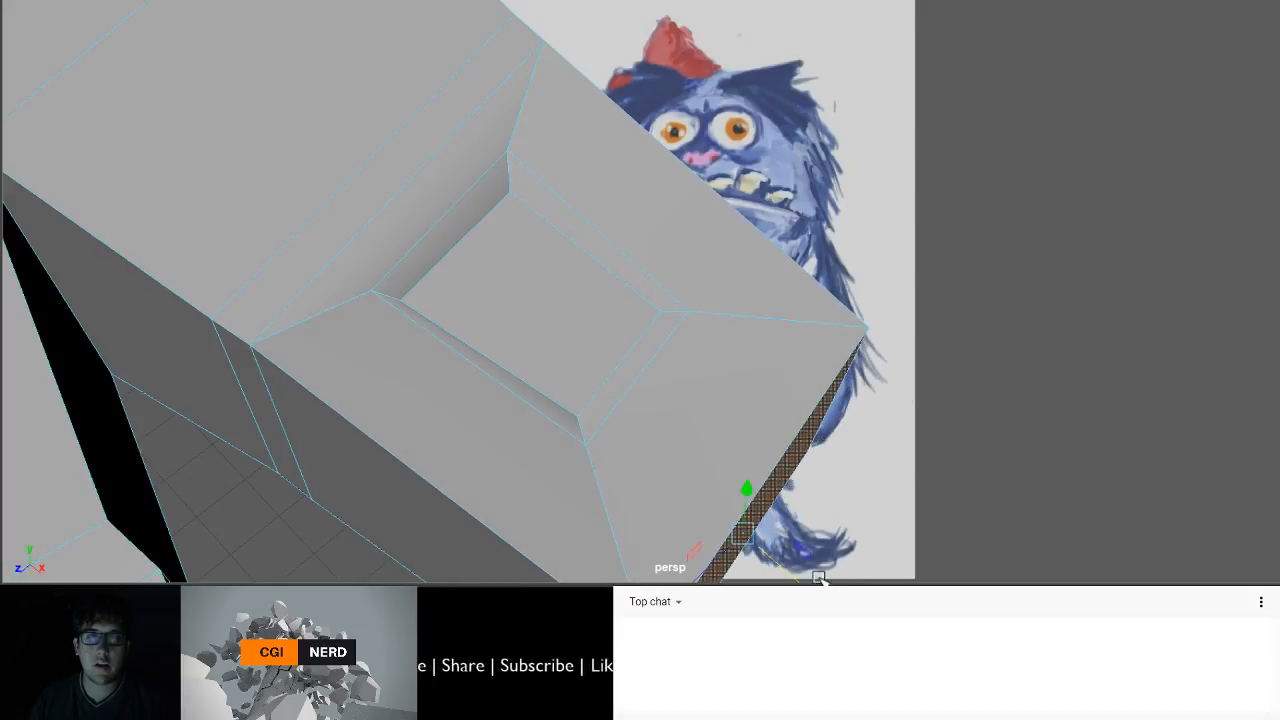
# - Move the front wall face of the smaller fingertip's nail recess toward the tip and check the smoothed hand in object mode
pyautogui.click(650, 382)
pyautogui.moveTo(668, 394); pyautogui.dragTo(711, 443)
pyautogui.press('3')
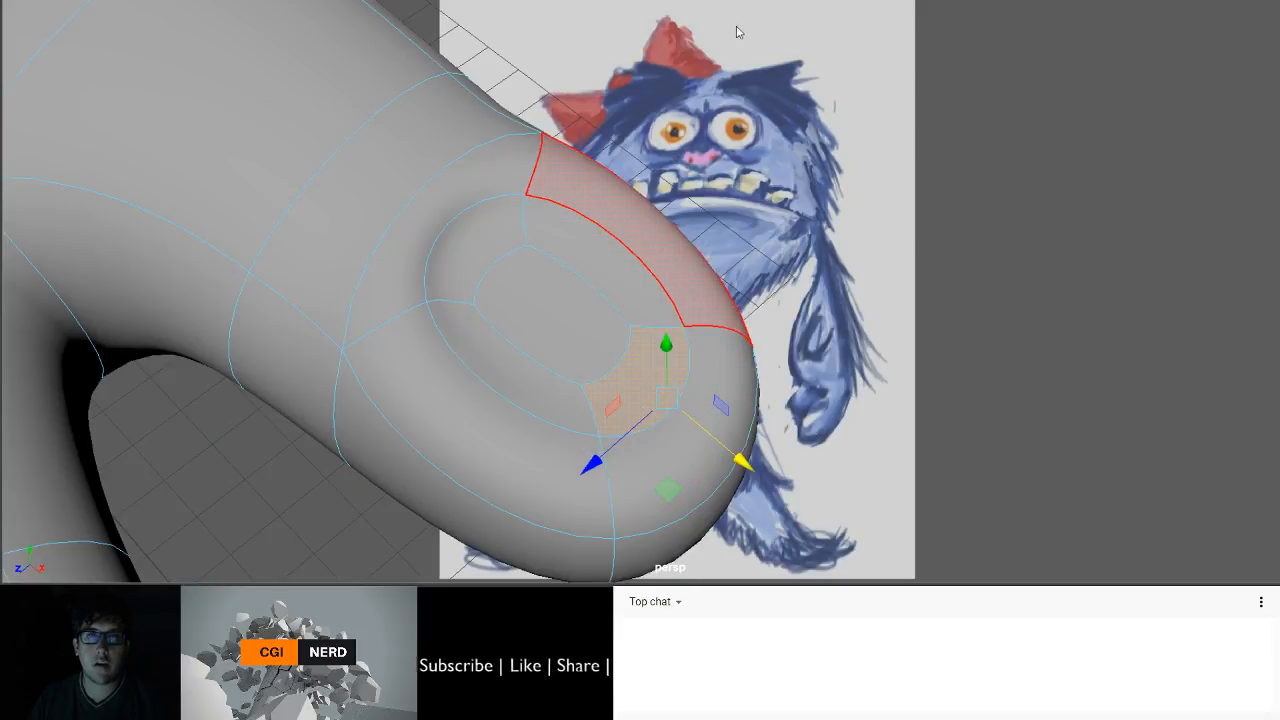
pyautogui.click(299, 549)
pyautogui.scroll(-4, 300, 486)
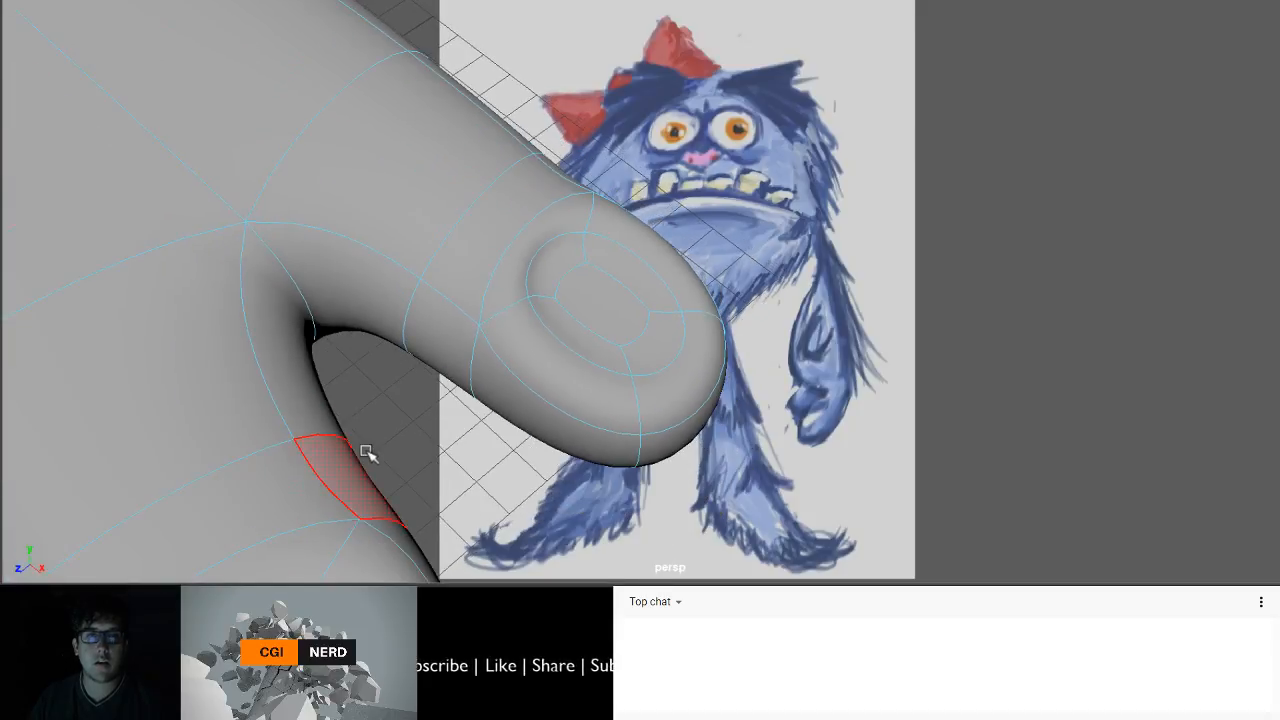
pyautogui.moveTo(452, 239); pyautogui.dragTo(515, 62, button='right')
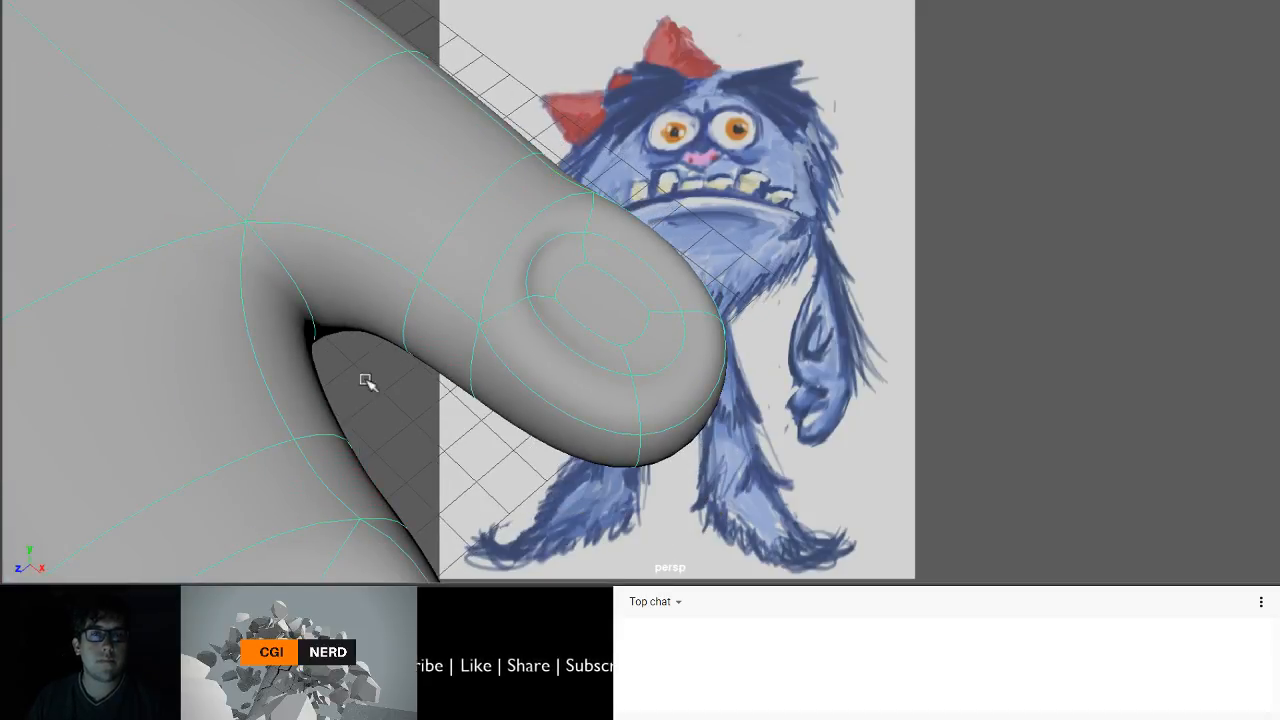
pyautogui.scroll(-6, 366, 390)
pyautogui.keyDown('alt'); pyautogui.moveTo(409, 397); pyautogui.dragTo(660, 314); pyautogui.keyUp('alt')
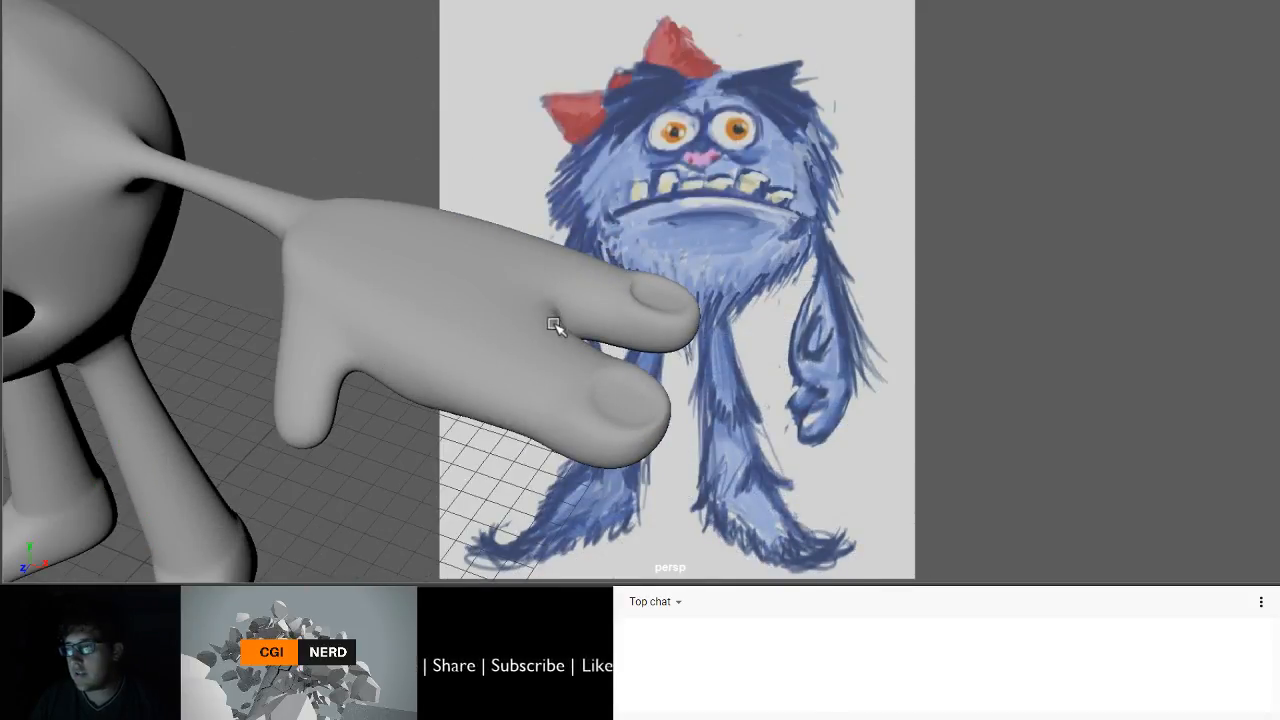
# - Select the body mesh and pick the face at the end of the thumb where the nail belongs
pyautogui.click(343, 390)
pyautogui.keyDown('alt'); pyautogui.moveTo(329, 400); pyautogui.dragTo(500, 251); pyautogui.keyUp('alt')
pyautogui.scroll(5, 495, 250)
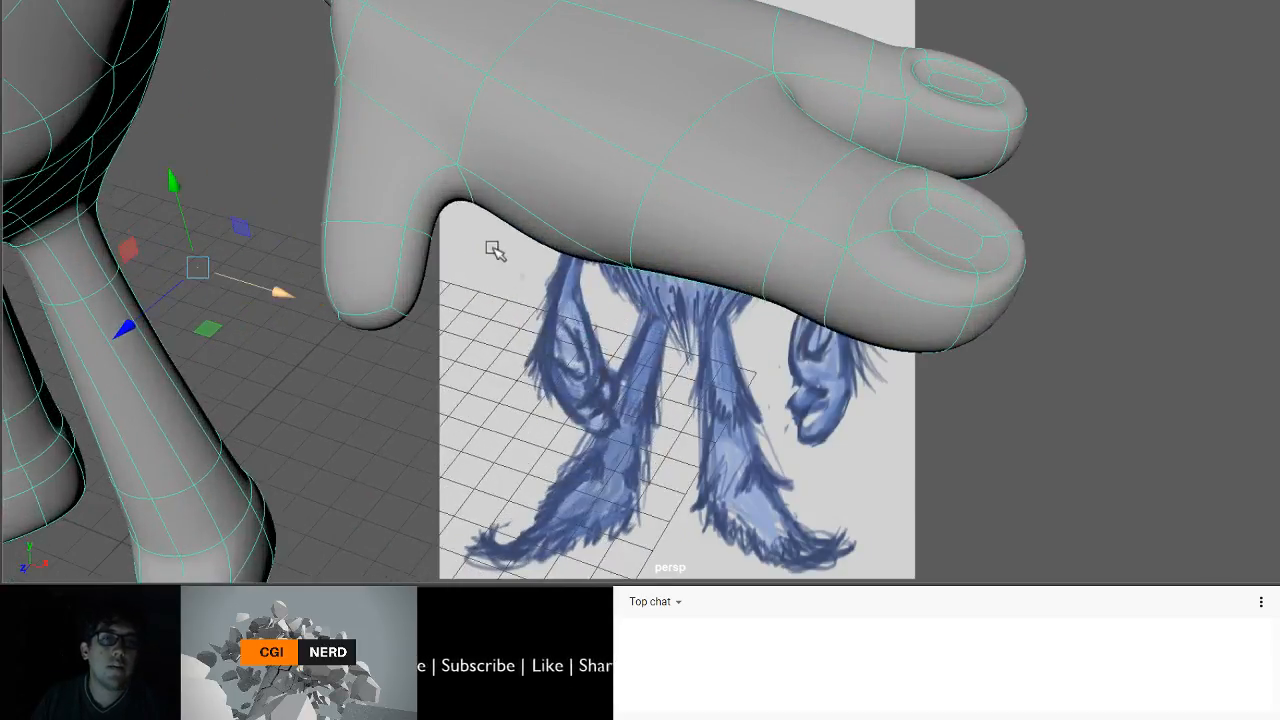
pyautogui.scroll(-2, 495, 250)
pyautogui.scroll(4, 683, 255)
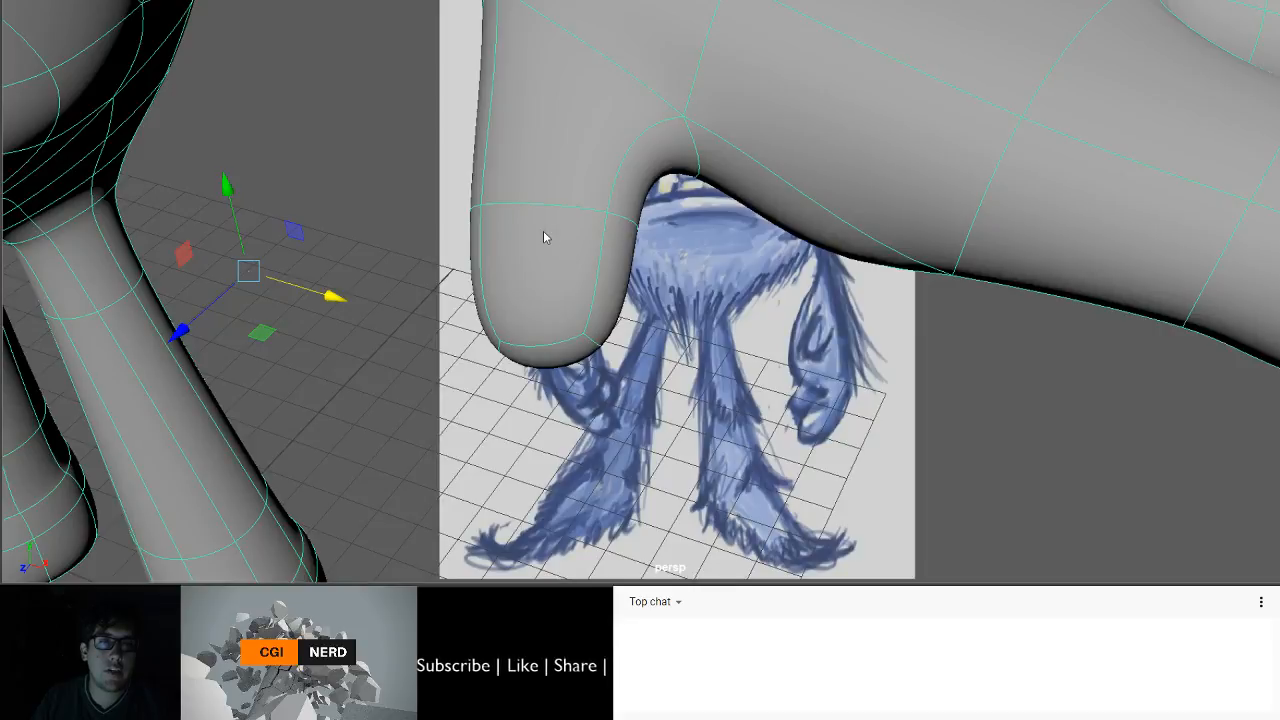
pyautogui.press('F11')
pyautogui.click(531, 271)
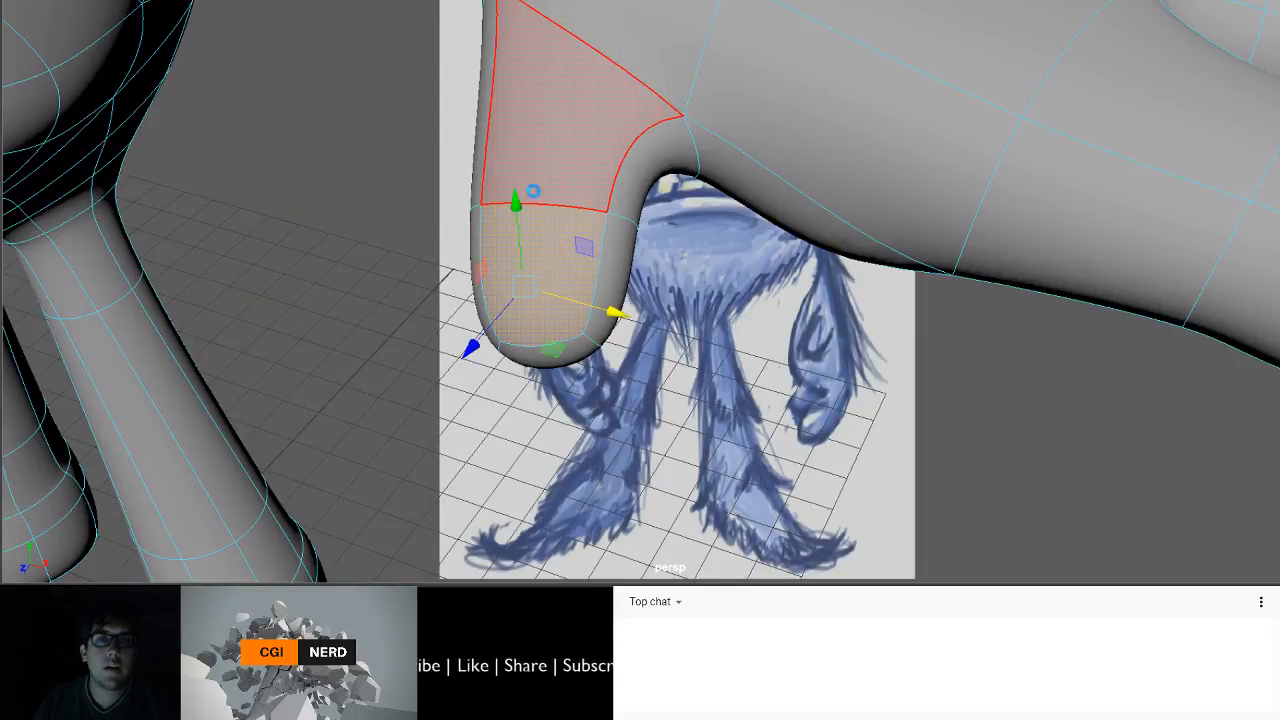
pyautogui.hotkey('ctrl', 'e')
pyautogui.press('r')
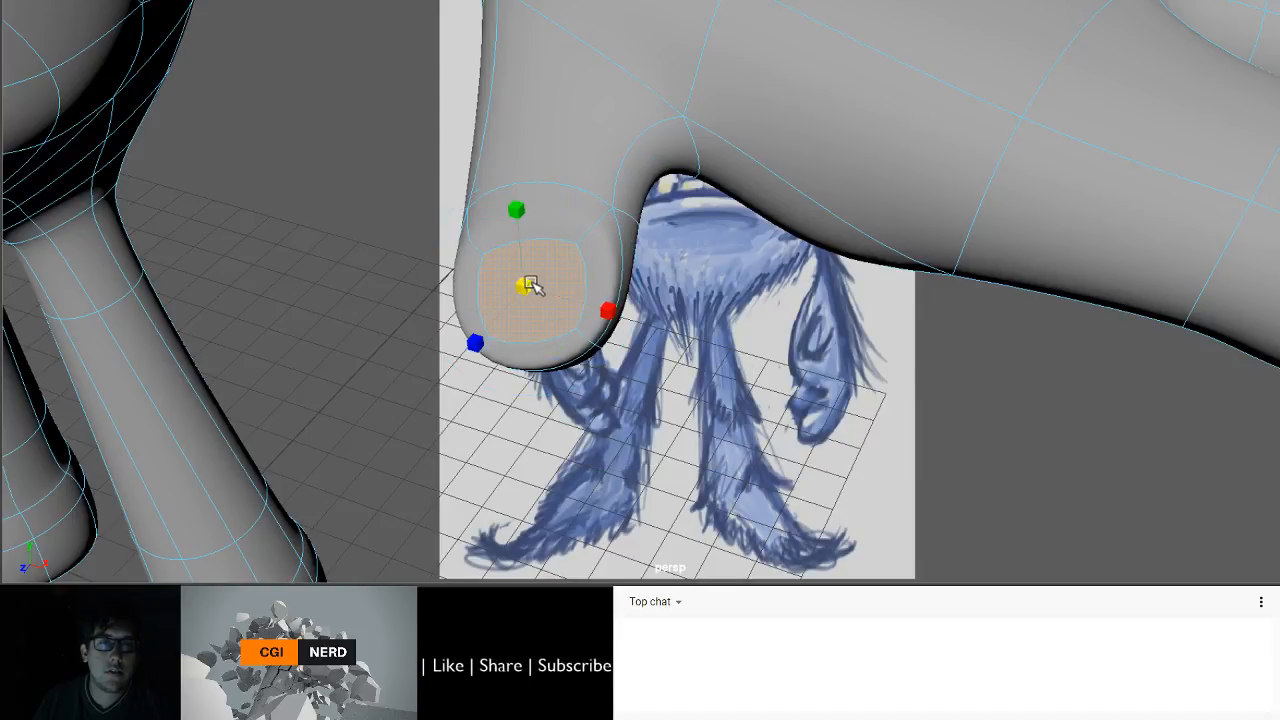
pyautogui.moveTo(608, 309); pyautogui.dragTo(558, 303)
pyautogui.hotkey('ctrl', 'z')
pyautogui.hotkey('ctrl', 'z')
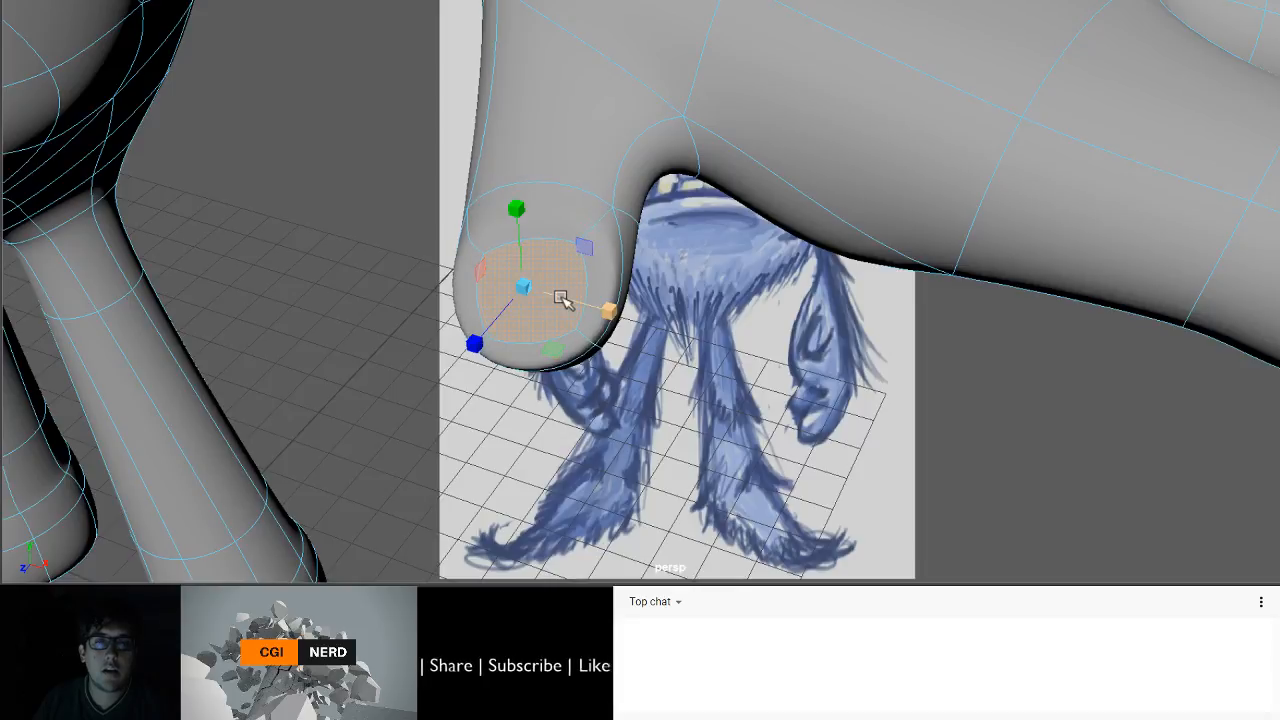
pyautogui.hotkey('ctrl', 'z')
# - Extrude the selected face at the thumb's end and narrow the new face across the thumb's width
pyautogui.hotkey('ctrl', 'e')
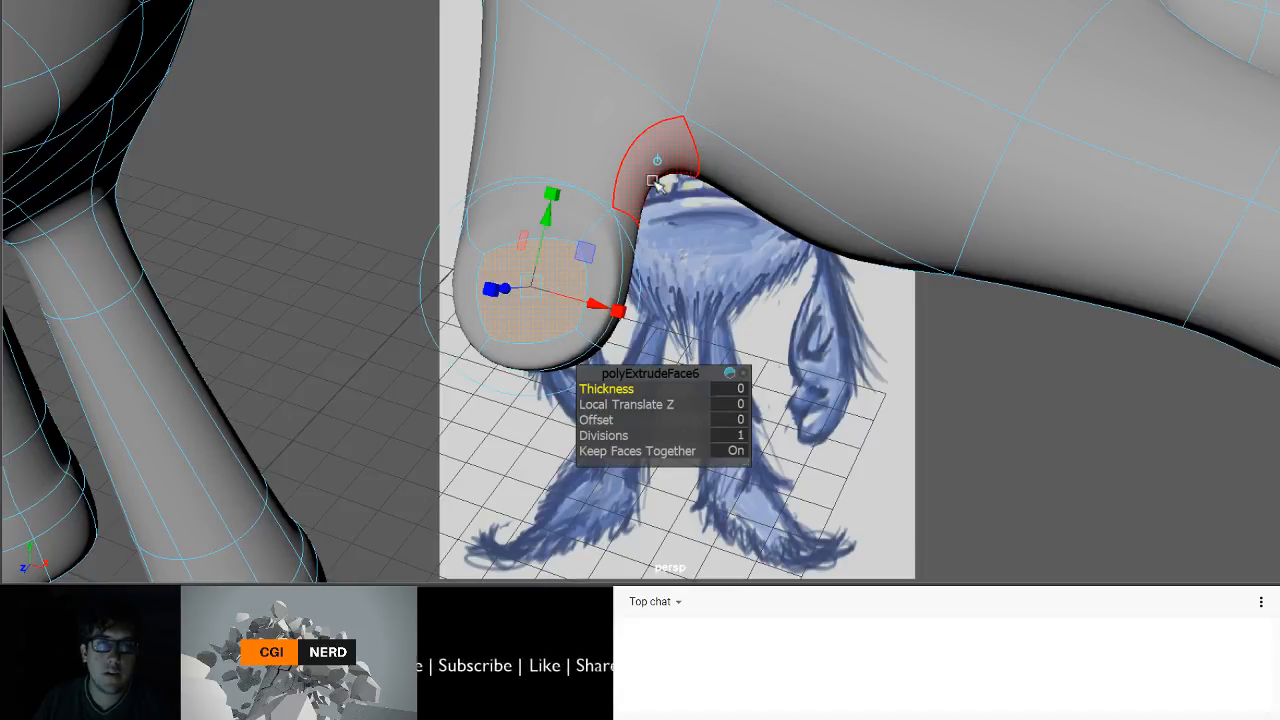
pyautogui.click(657, 160)
pyautogui.moveTo(621, 316); pyautogui.dragTo(578, 302)
pyautogui.hotkey('ctrl', 'z')
pyautogui.hotkey('ctrl', 'z')
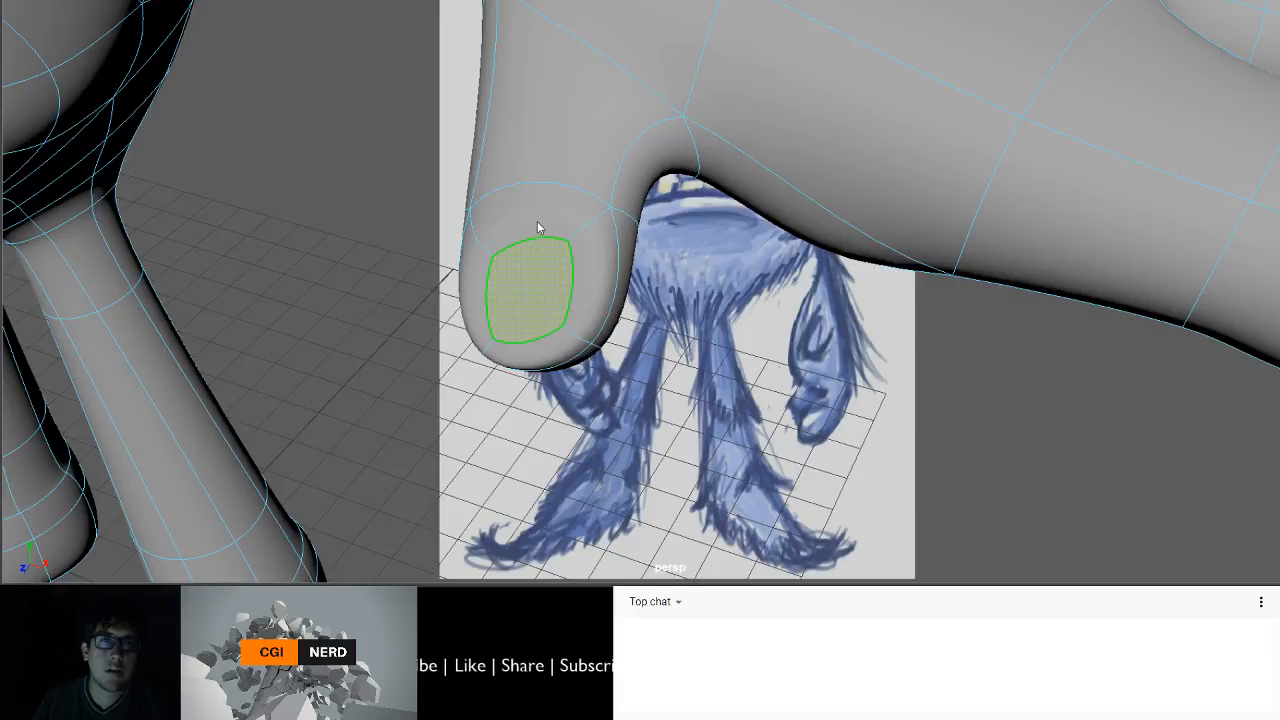
# - On the unsmoothed thumb, pull two diagonally opposite corner vertices of the nail face inward from its base and tip edges
pyautogui.press('1')
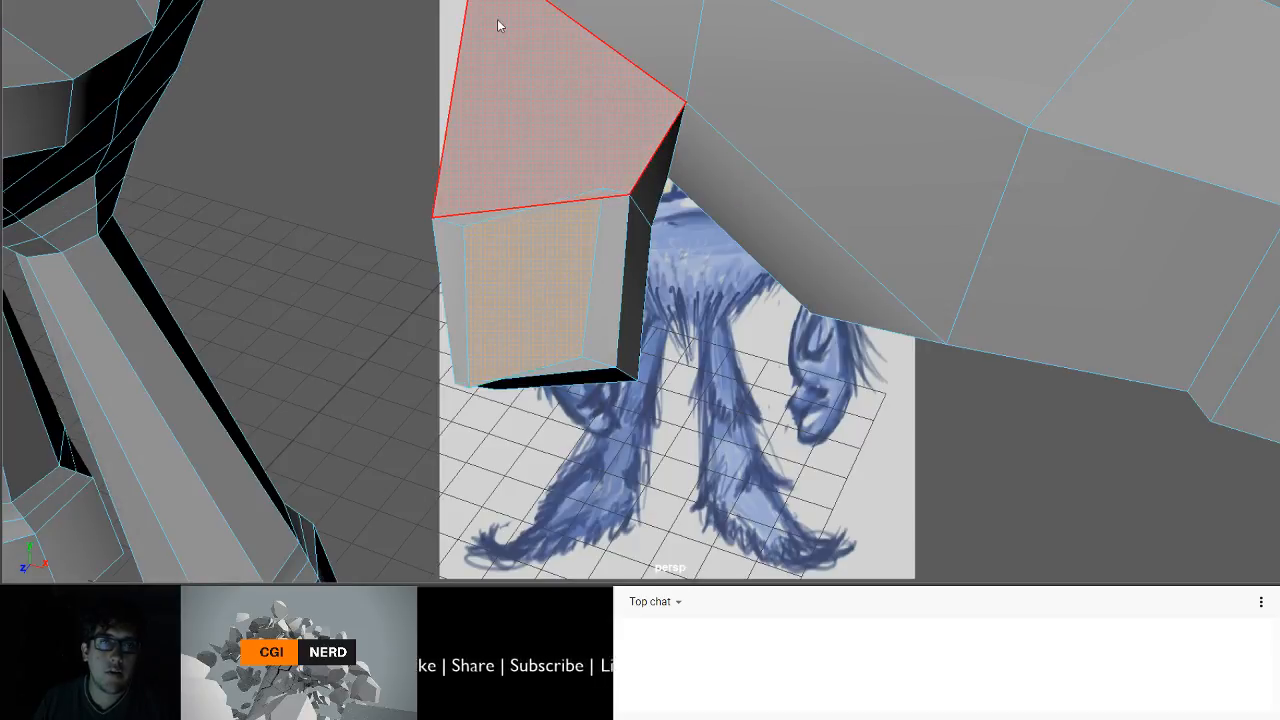
pyautogui.press('F9')
pyautogui.click(603, 192)
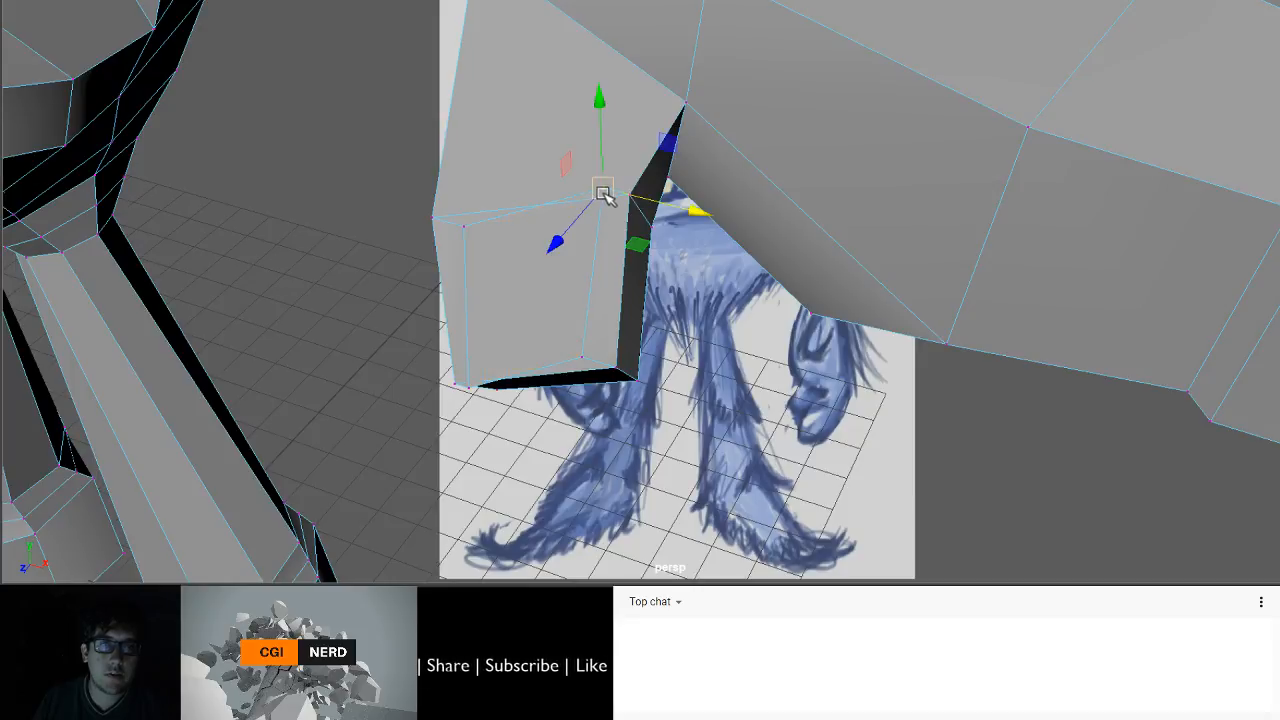
pyautogui.moveTo(606, 194); pyautogui.dragTo(597, 233)
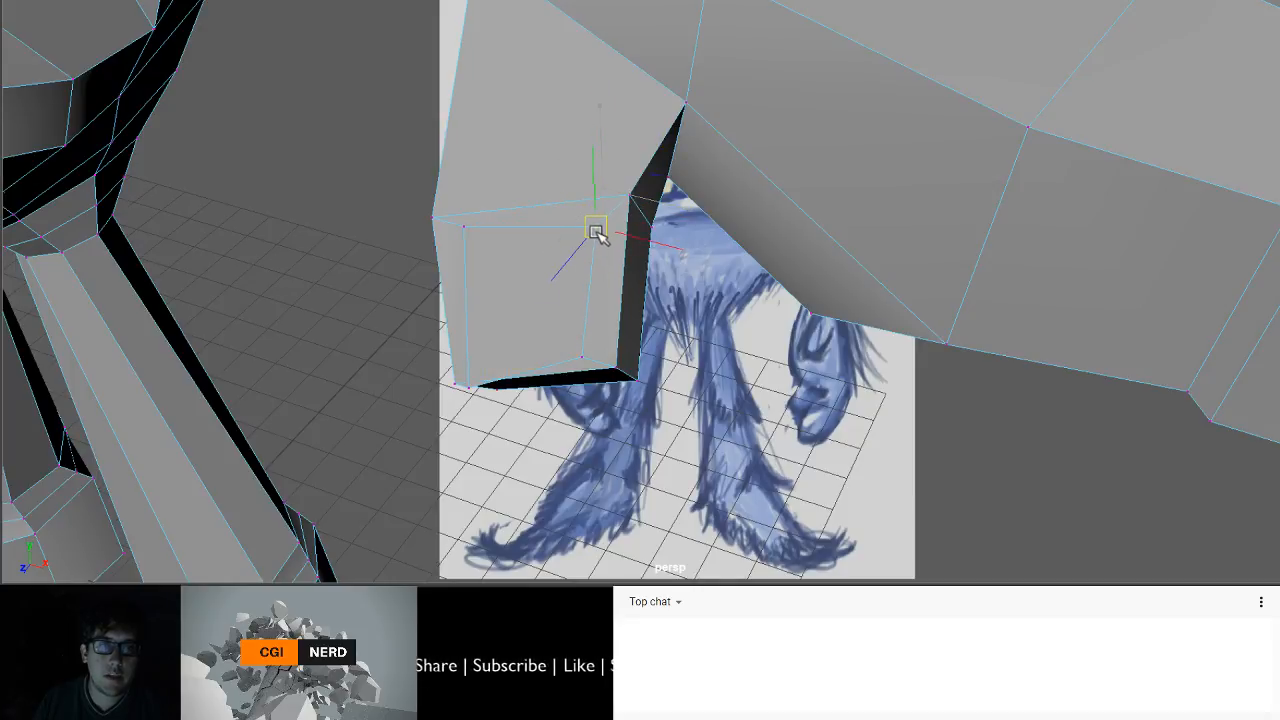
pyautogui.doubleClick(469, 388)
pyautogui.click(470, 389)
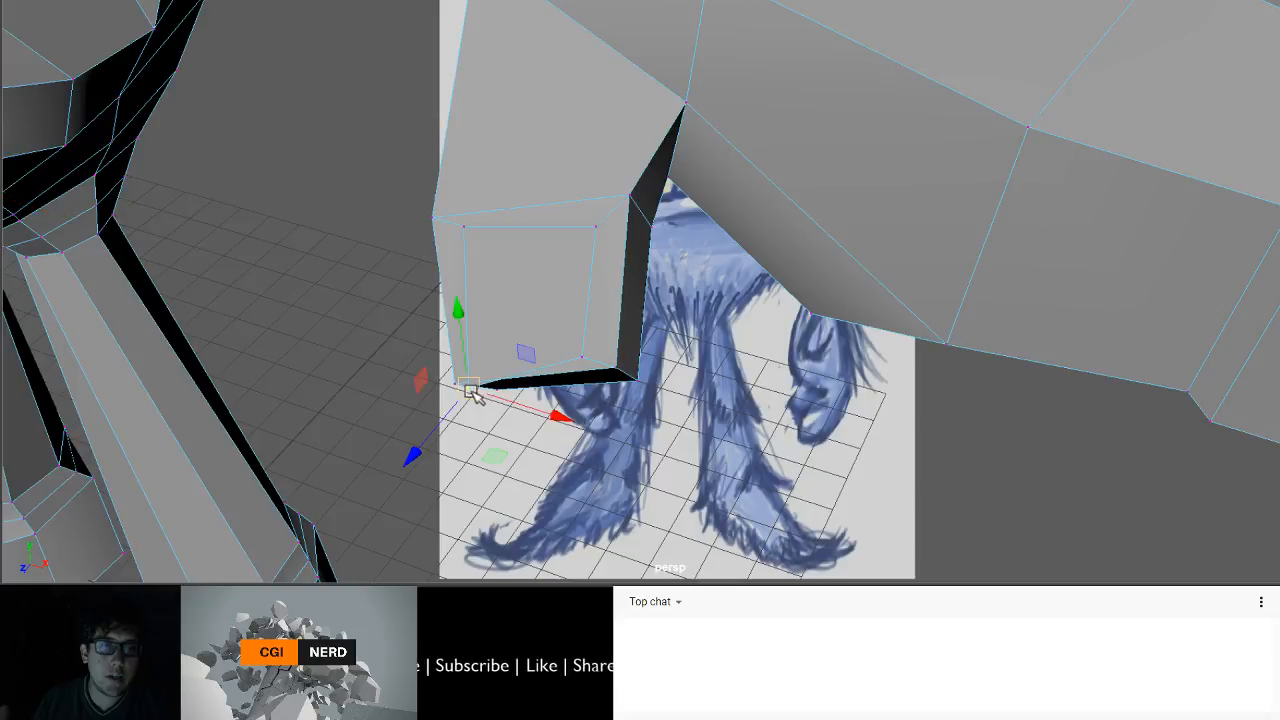
pyautogui.moveTo(471, 391); pyautogui.dragTo(474, 358)
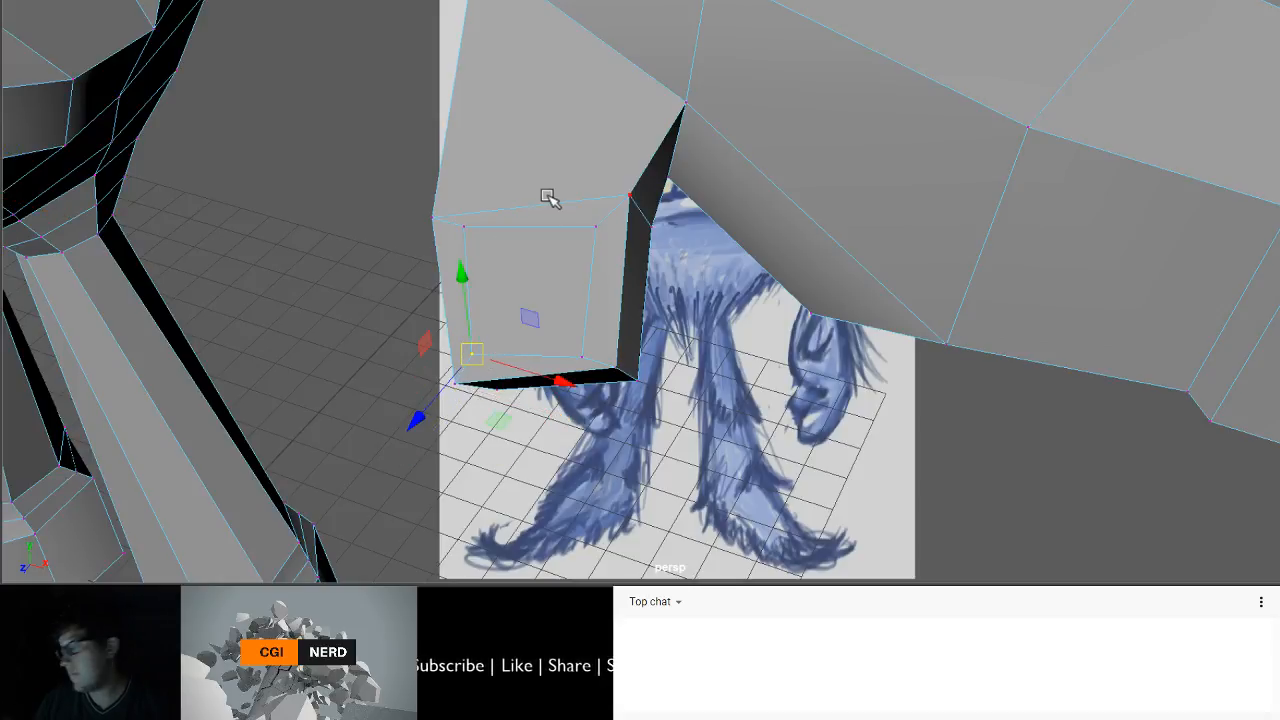
# - Pull the nail face's other two corner vertices inward, leaving an even border at the thumb's base and tip sides
pyautogui.doubleClick(465, 230)
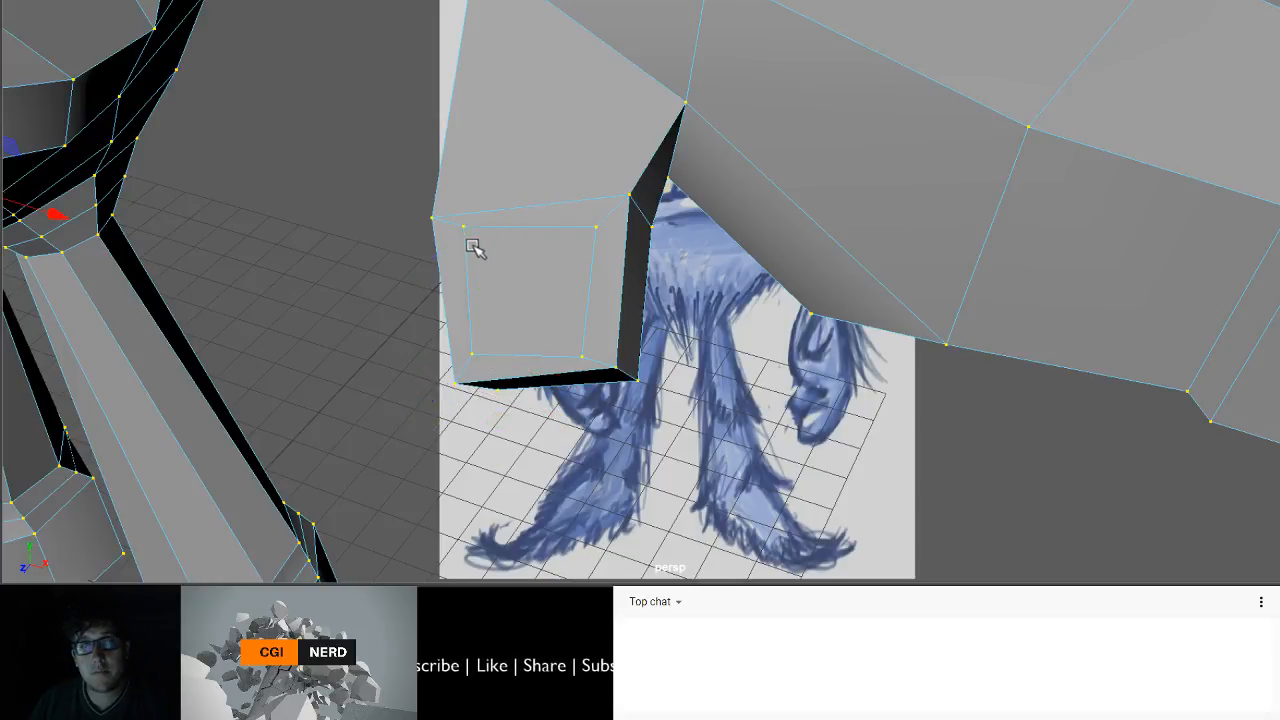
pyautogui.click(462, 228)
pyautogui.moveTo(468, 228); pyautogui.dragTo(466, 251)
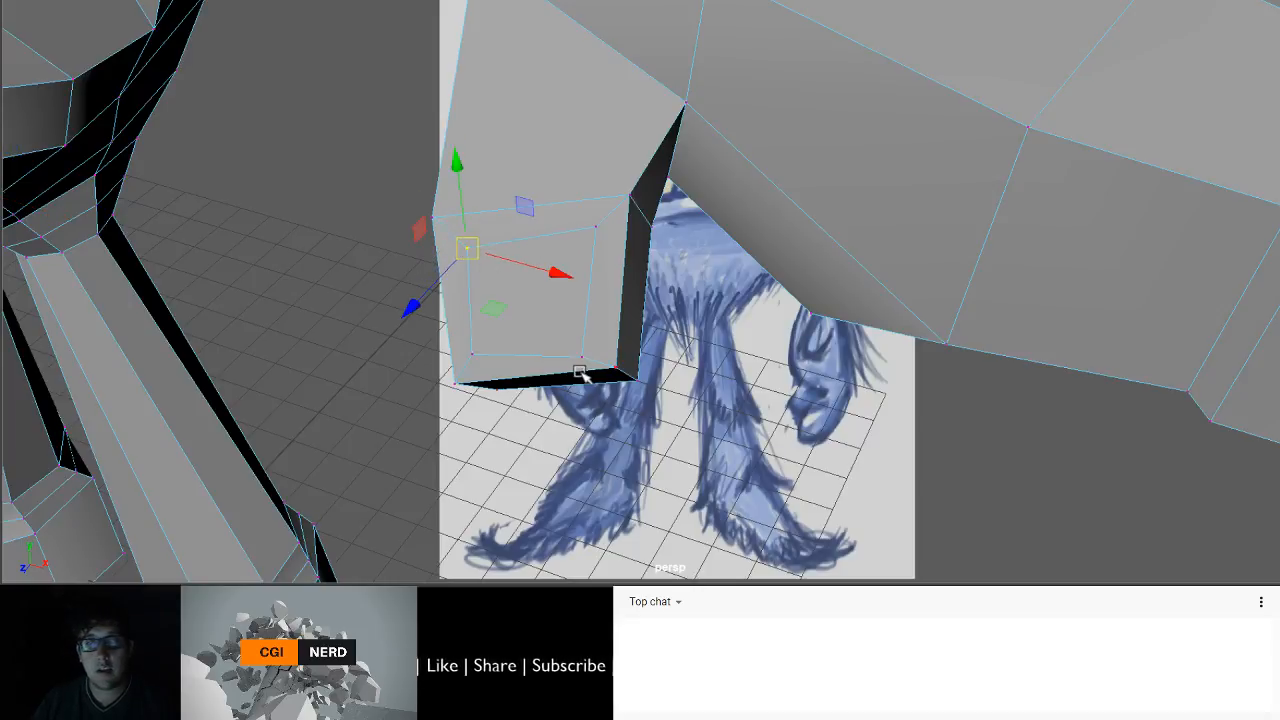
pyautogui.click(582, 359)
pyautogui.moveTo(582, 358)
pyautogui.mouseDown()
pyautogui.moveTo(595, 336)
pyautogui.moveTo(588, 364)
pyautogui.mouseUp()
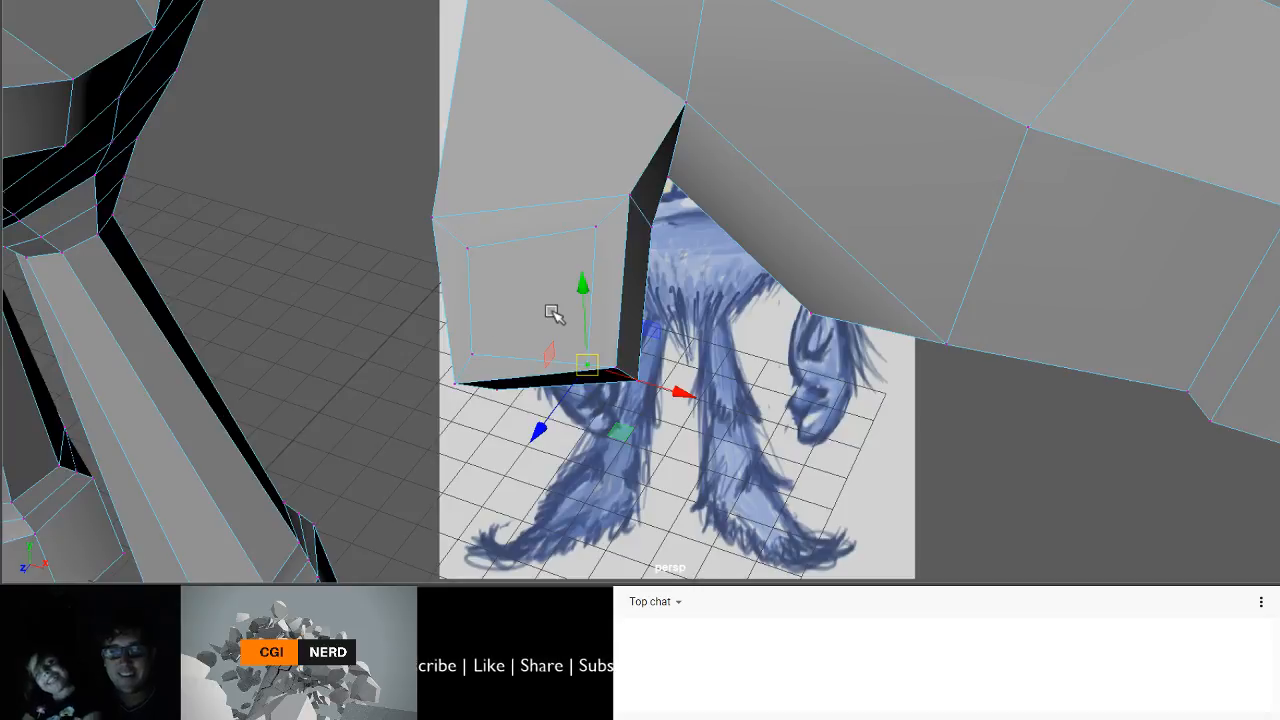
pyautogui.moveTo(587, 365)
pyautogui.mouseDown()
pyautogui.moveTo(584, 340)
pyautogui.moveTo(589, 350)
pyautogui.mouseUp()
# - Narrow the thumb's nail outline by moving all four corner vertices in from the thumb's sides
pyautogui.click(474, 355)
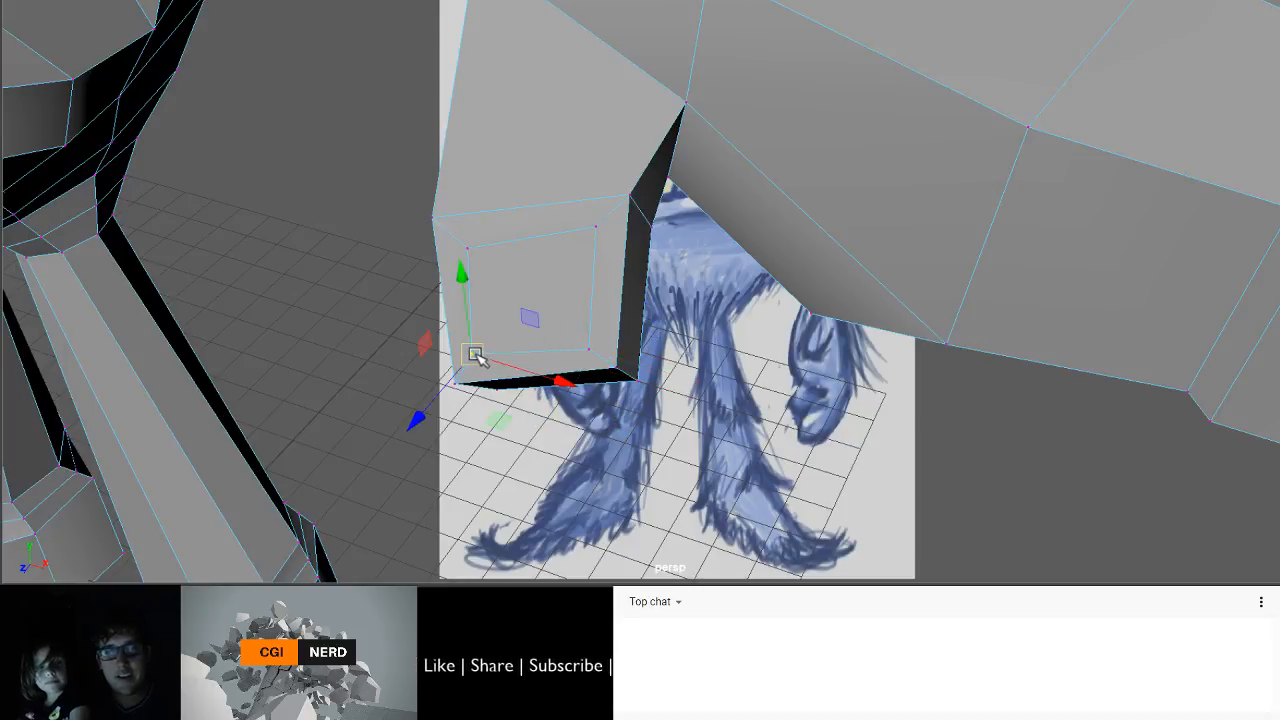
pyautogui.moveTo(474, 354); pyautogui.dragTo(491, 350)
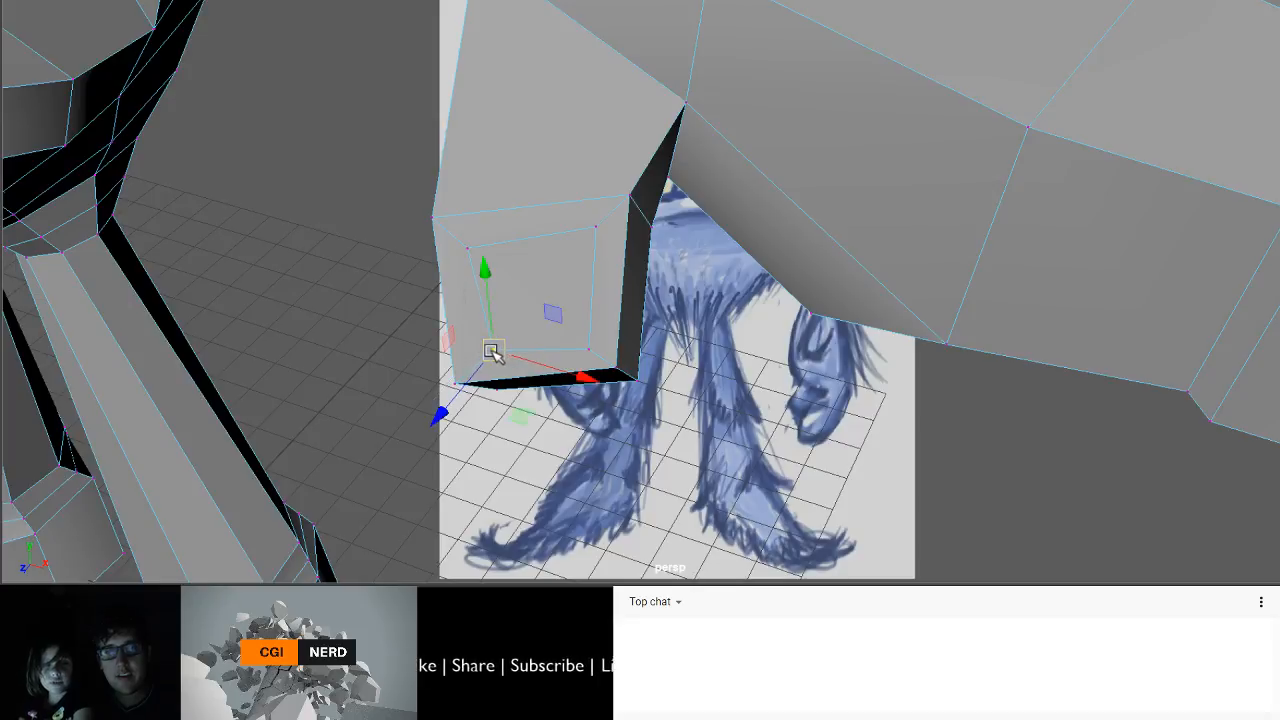
pyautogui.click(474, 248)
pyautogui.moveTo(474, 249); pyautogui.dragTo(499, 250)
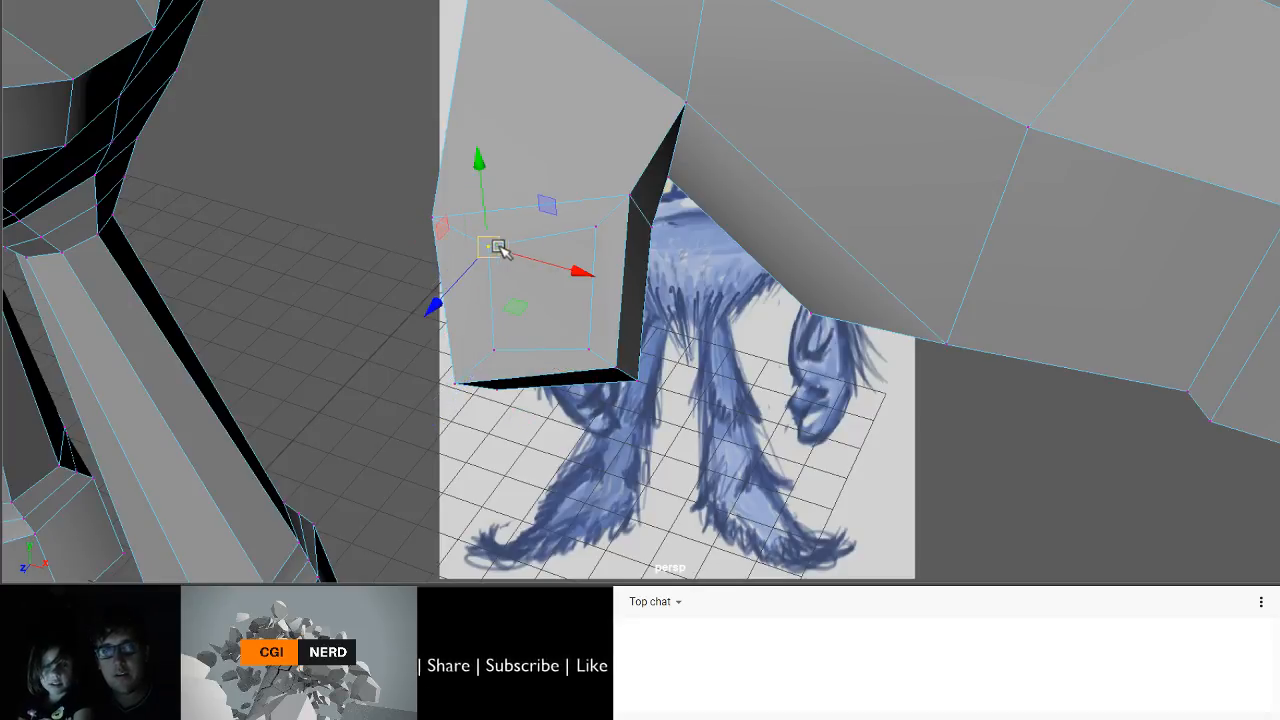
pyautogui.click(597, 224)
pyautogui.moveTo(597, 237); pyautogui.dragTo(577, 238)
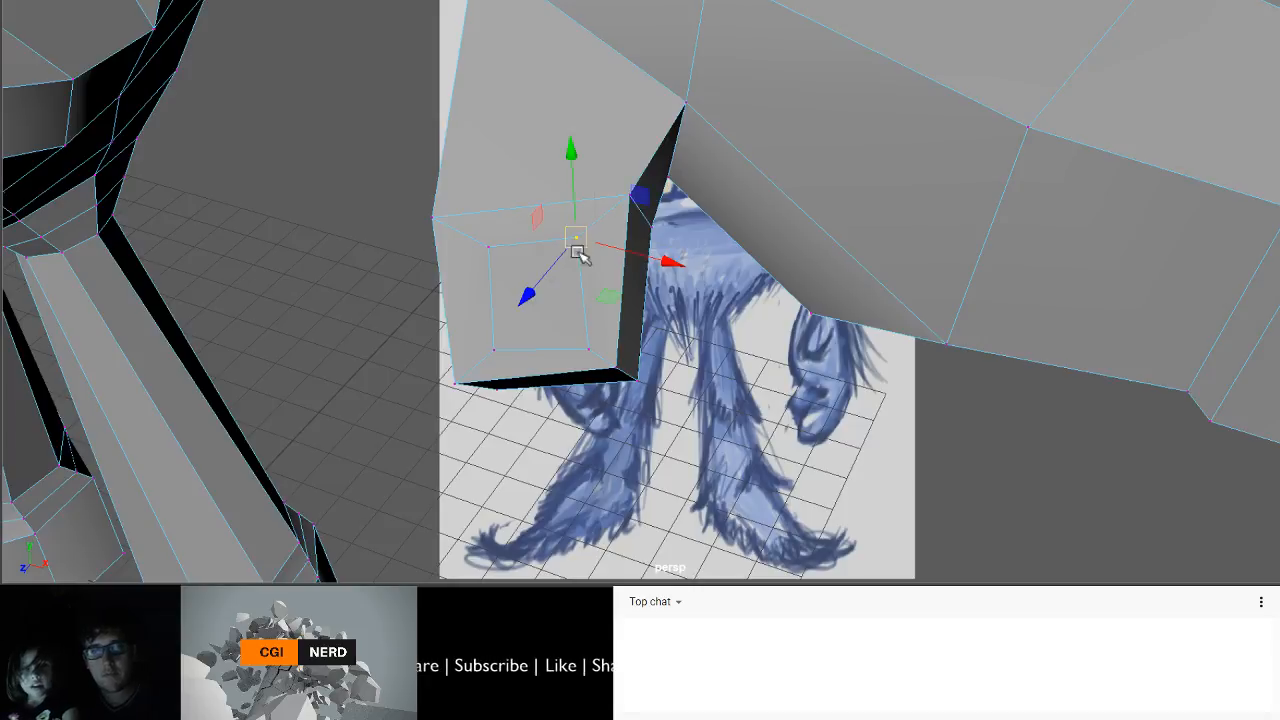
pyautogui.click(590, 349)
pyautogui.moveTo(591, 346); pyautogui.dragTo(577, 342)
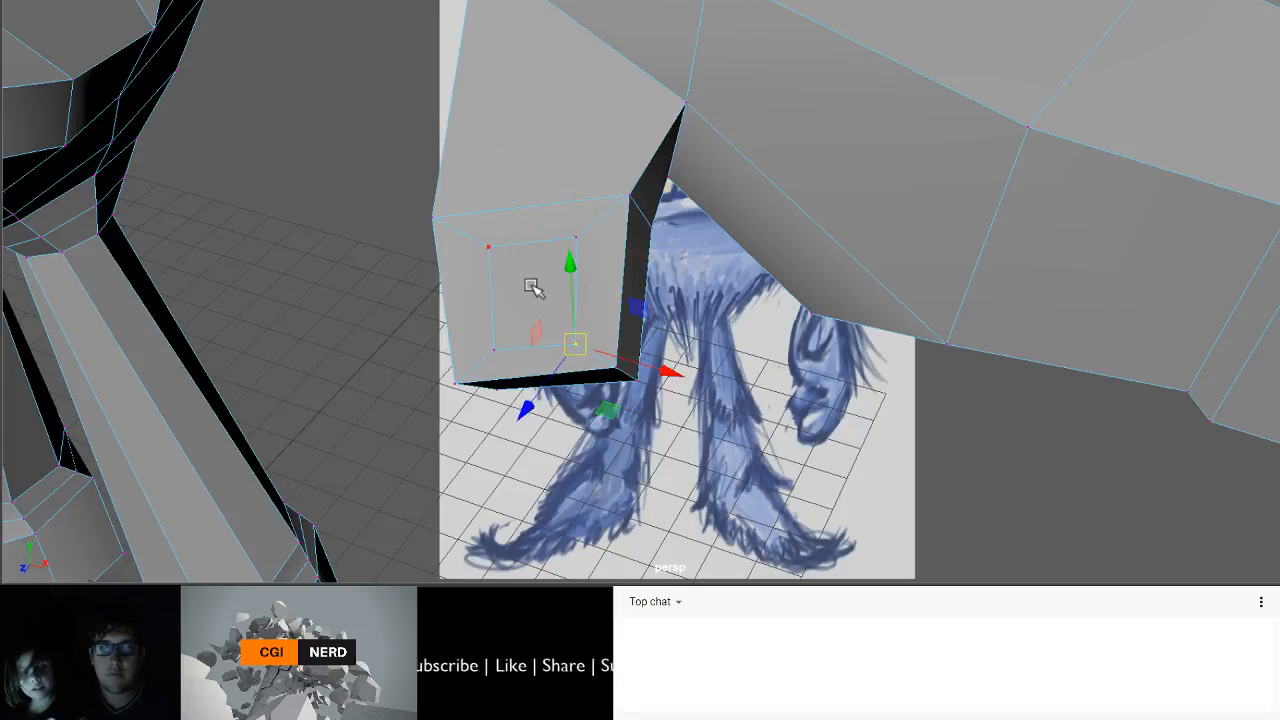
# - Extrude the thumb's nail face inward with a Local Translate Z of -0.113 and scale the recess floor down slightly
pyautogui.press('F11')
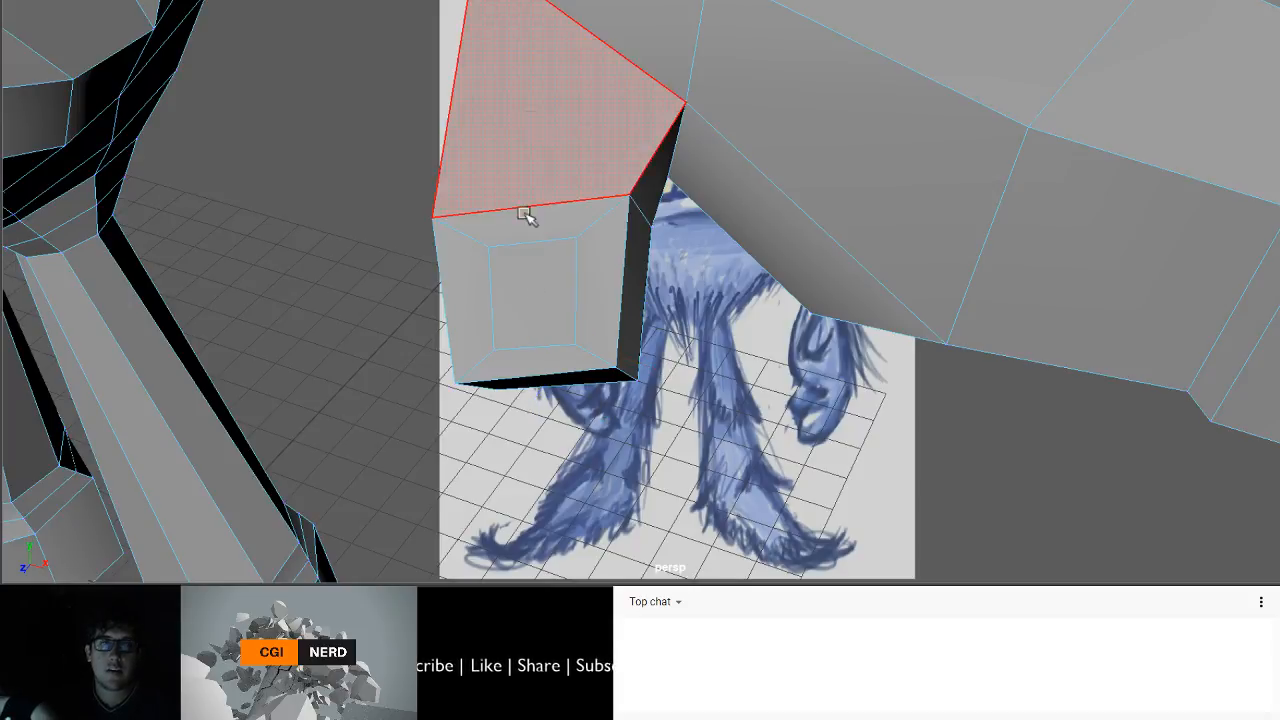
pyautogui.click(531, 294)
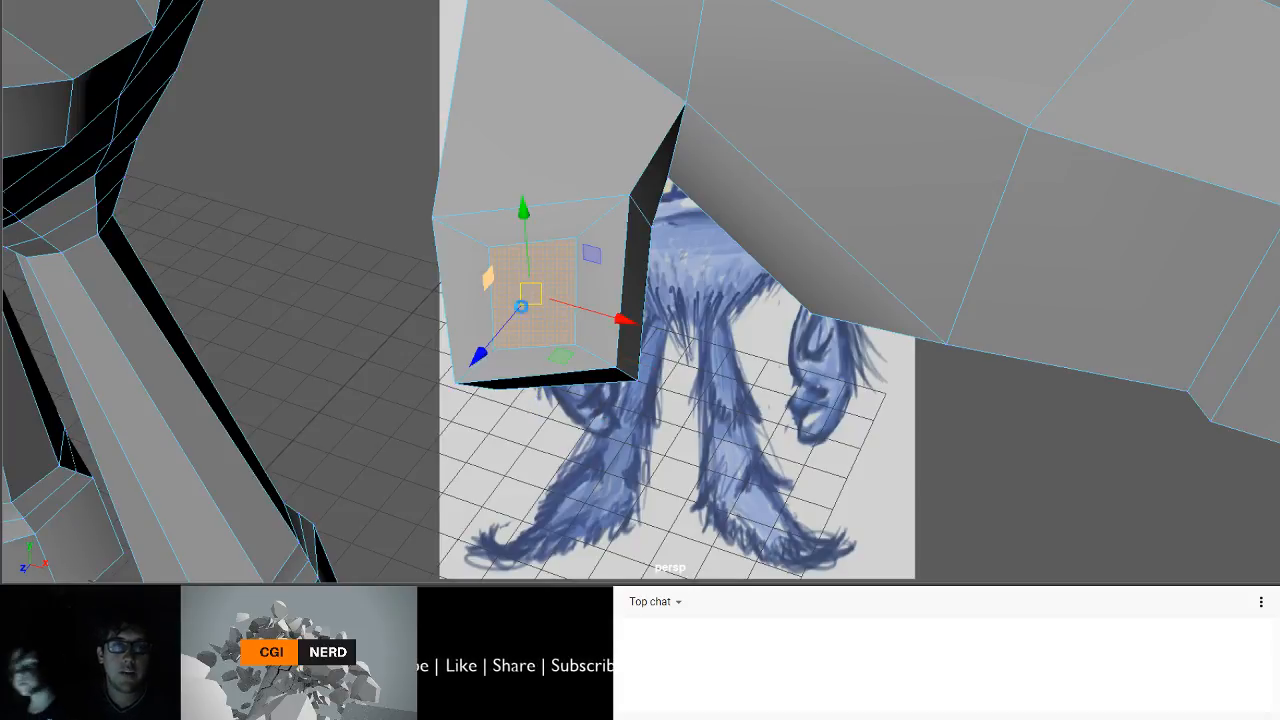
pyautogui.hotkey('ctrl', 'e')
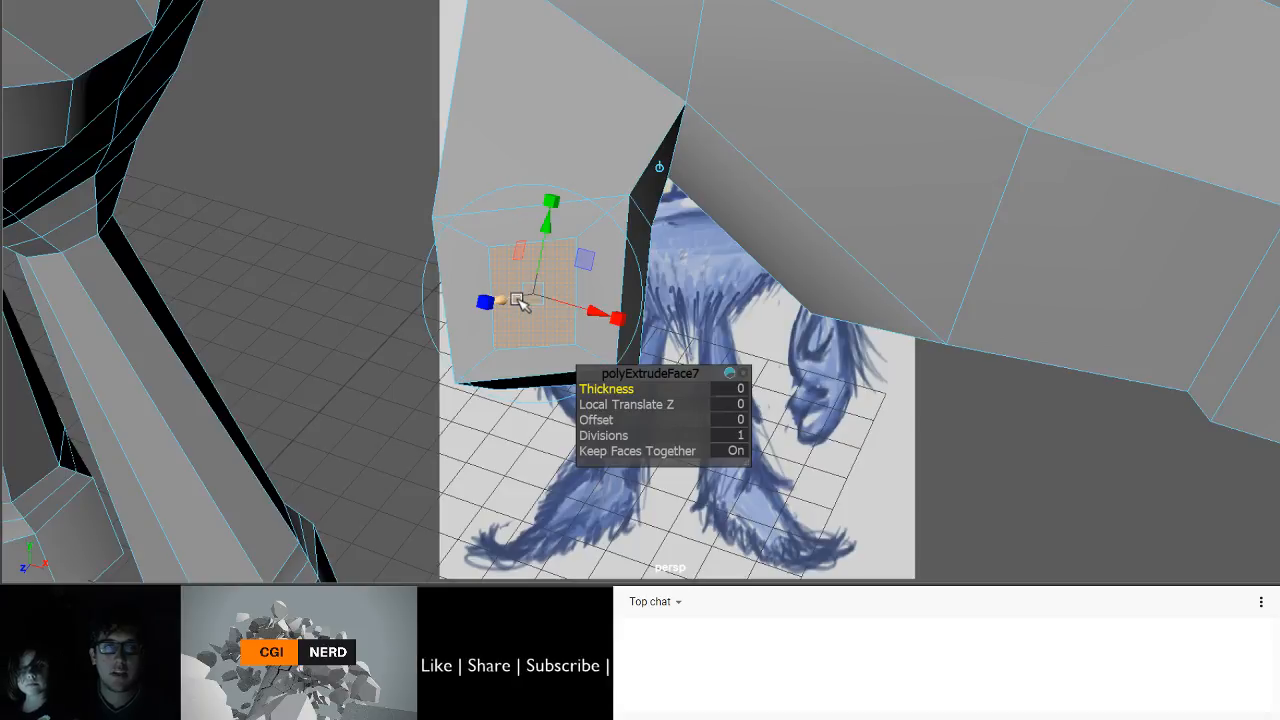
pyautogui.moveTo(517, 300); pyautogui.dragTo(535, 350)
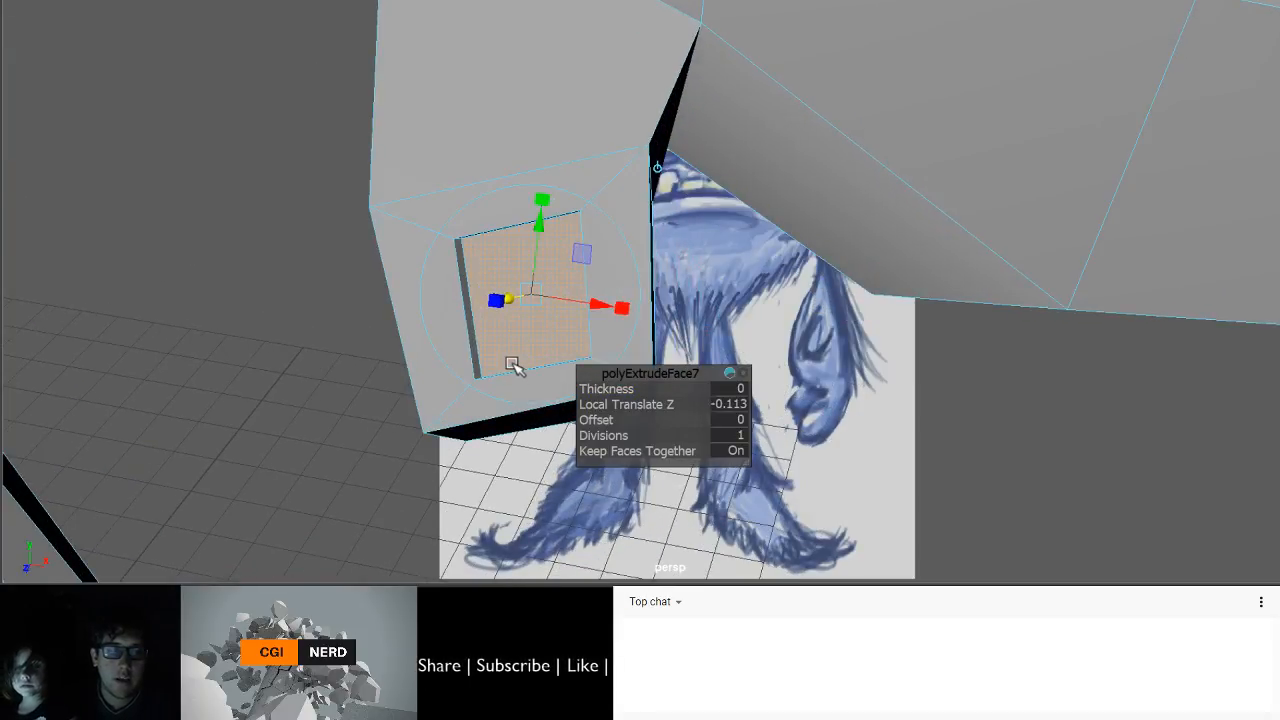
pyautogui.scroll(2, 512, 363)
pyautogui.press('r')
pyautogui.moveTo(481, 299); pyautogui.dragTo(451, 289)
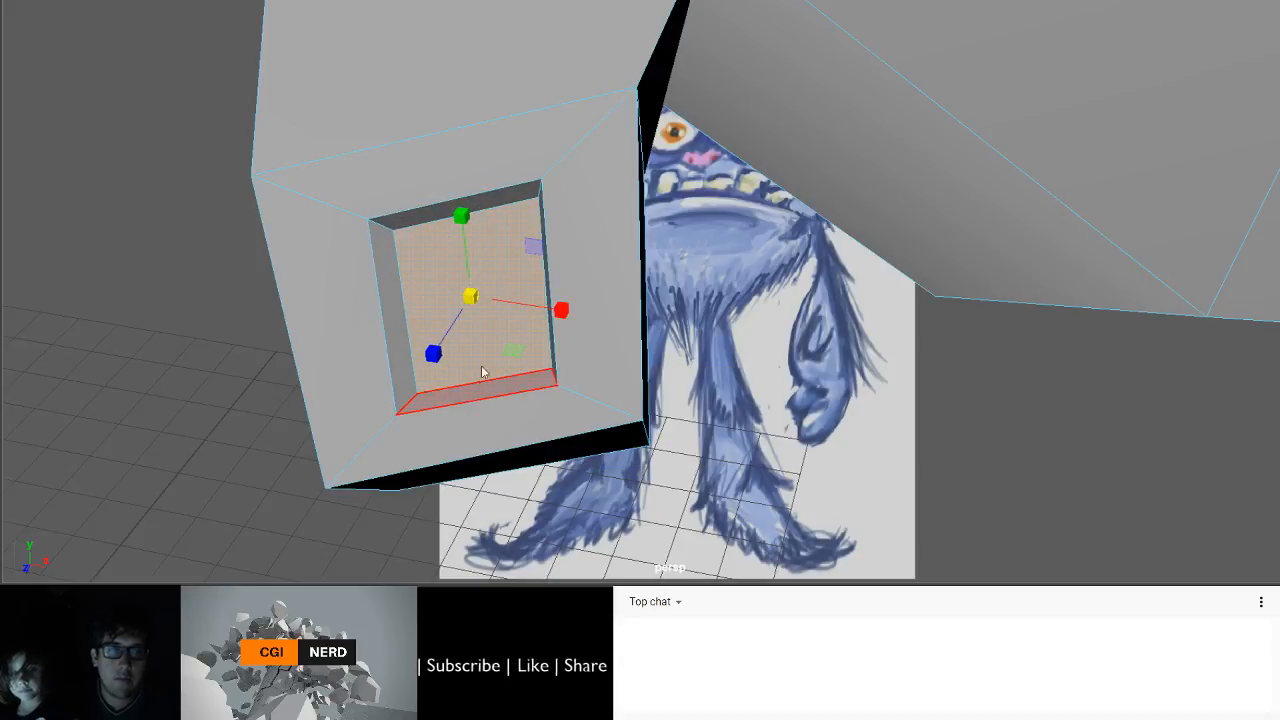
# - Adjust the tip-side edge of the thumb's recess floor slightly along the depth axis and raise it vertically
pyautogui.moveTo(480, 385); pyautogui.dragTo(476, 208, button='right')
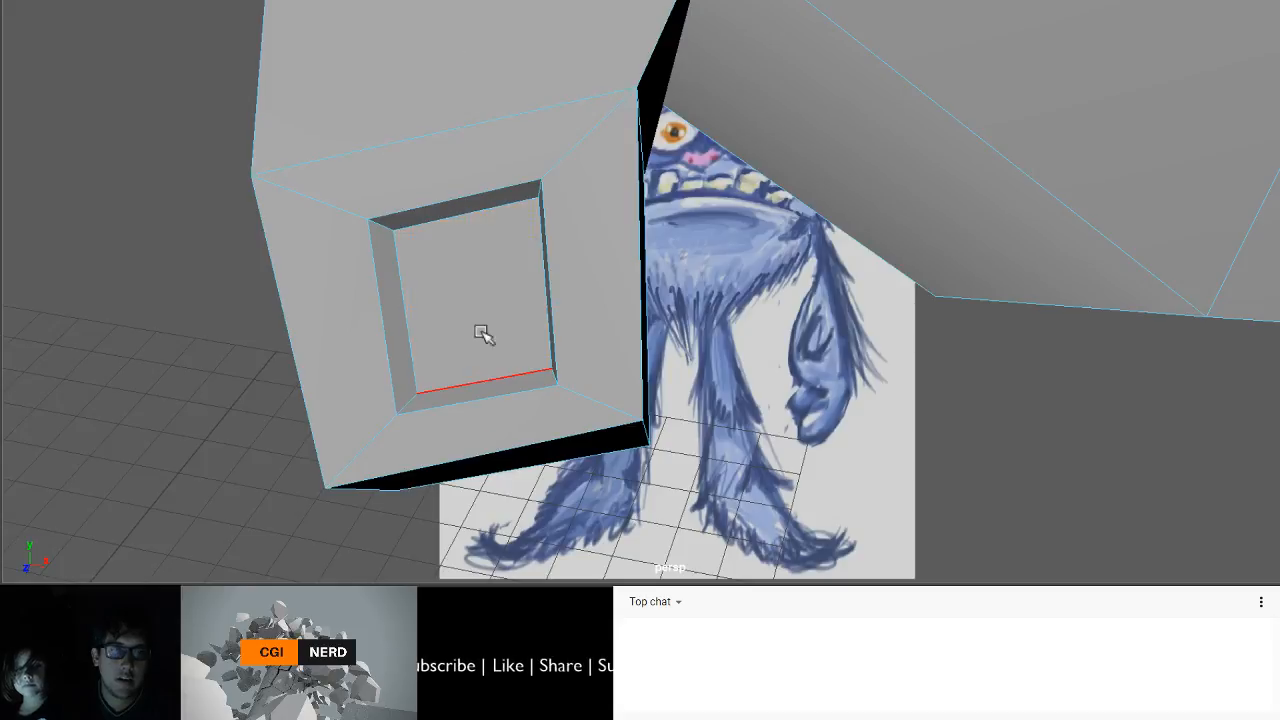
pyautogui.click(481, 383)
pyautogui.moveTo(484, 380); pyautogui.dragTo(643, 380)
pyautogui.press('w')
pyautogui.moveTo(763, 371)
pyautogui.mouseDown()
pyautogui.moveTo(778, 388)
pyautogui.moveTo(766, 372)
pyautogui.mouseUp()
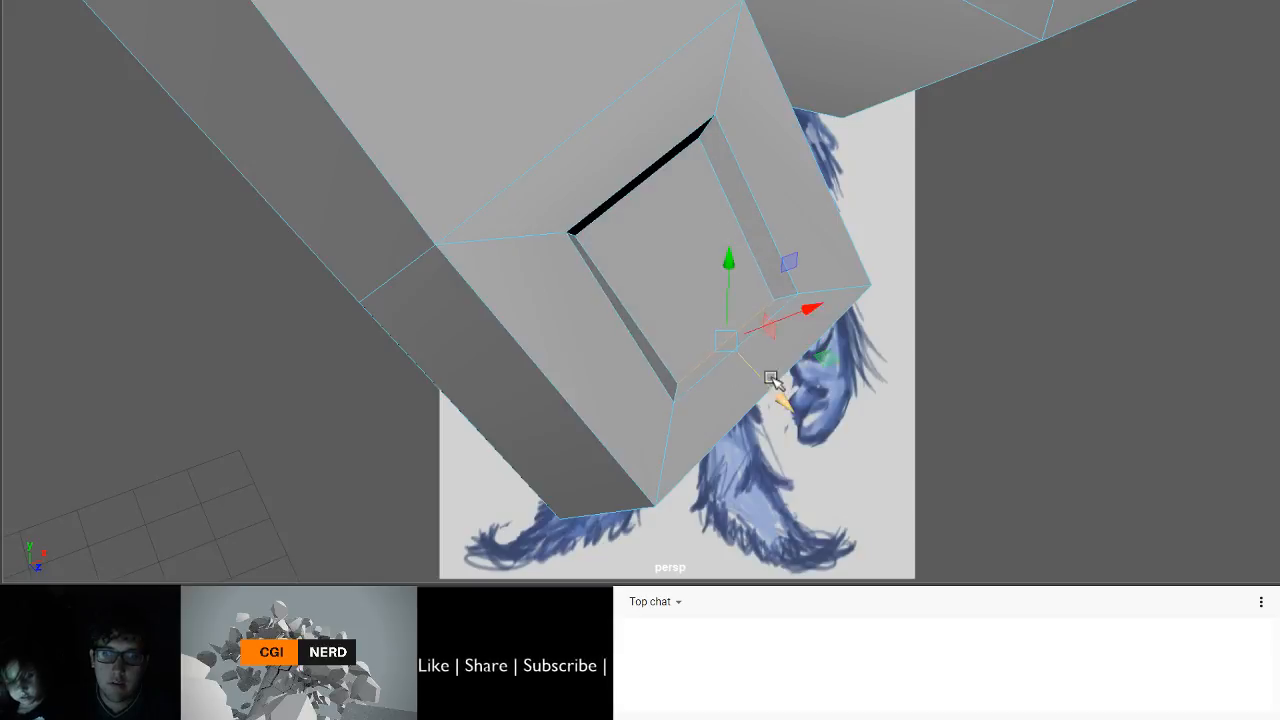
pyautogui.moveTo(729, 265); pyautogui.dragTo(740, 225)
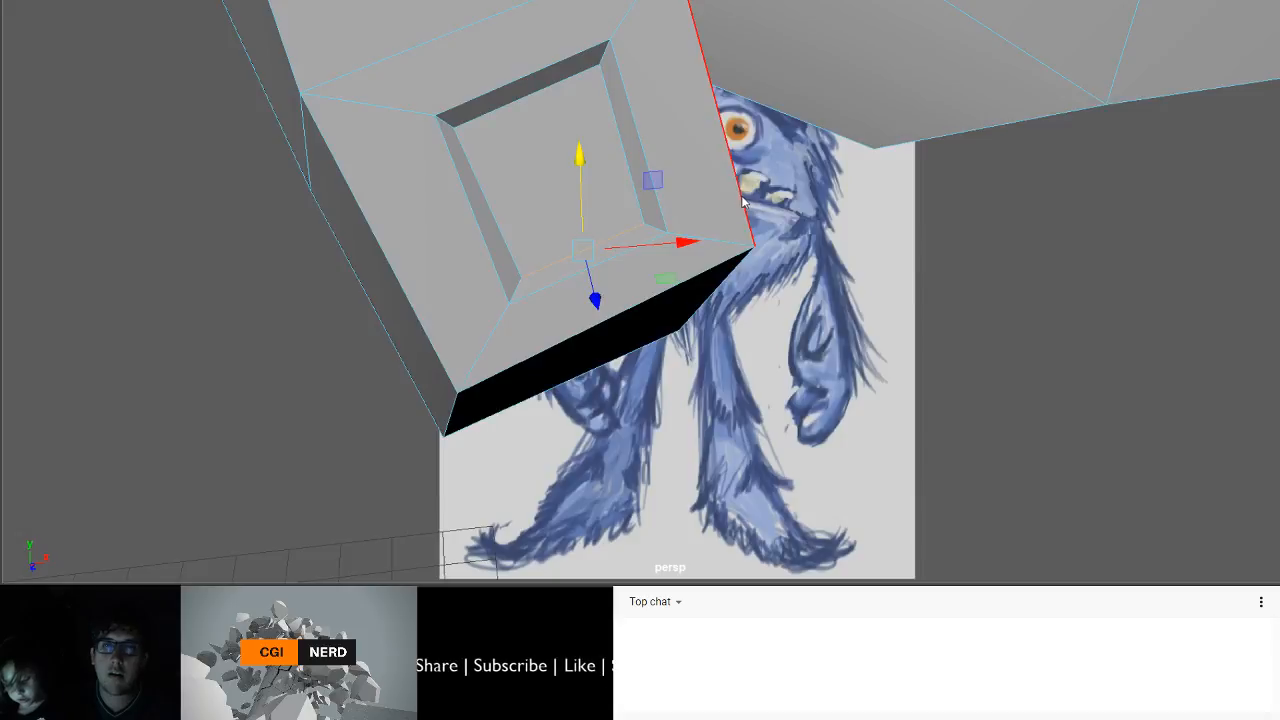
# - Leave component editing, turn on the smooth preview and examine the thumb's nail recess together with the whole hand
pyautogui.moveTo(715, 125); pyautogui.dragTo(597, 133, button='right')
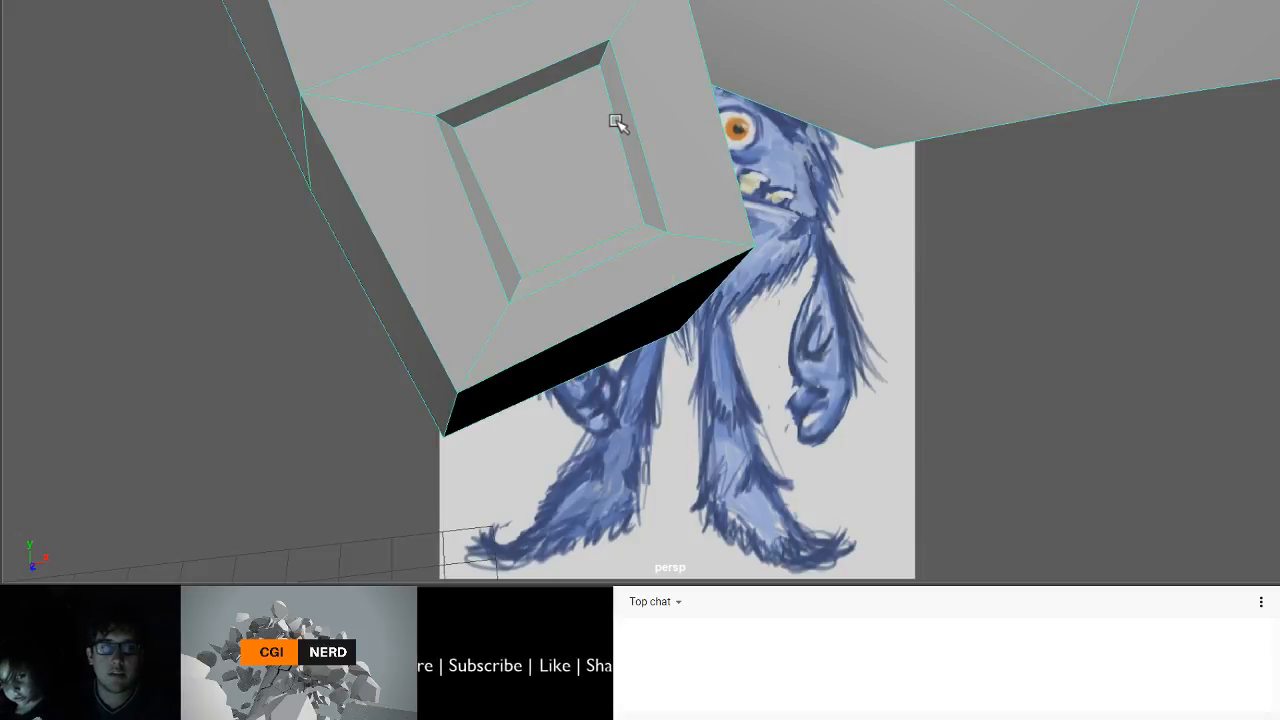
pyautogui.press('3')
pyautogui.click(326, 308)
pyautogui.scroll(-15, 332, 294)
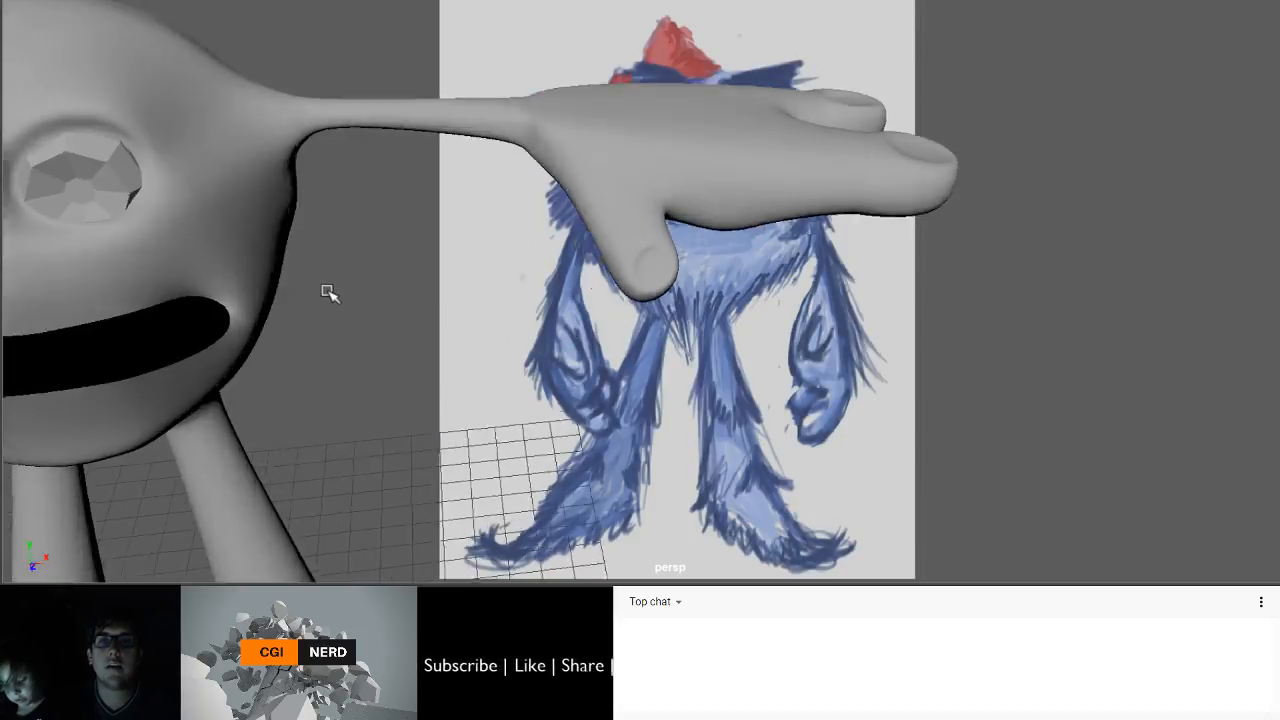
pyautogui.moveTo(486, 254)
pyautogui.keyDown('alt'); pyautogui.mouseDown()
pyautogui.moveTo(520, 257)
pyautogui.moveTo(465, 253)
pyautogui.mouseUp(); pyautogui.keyUp('alt')
pyautogui.scroll(5, 464, 252)
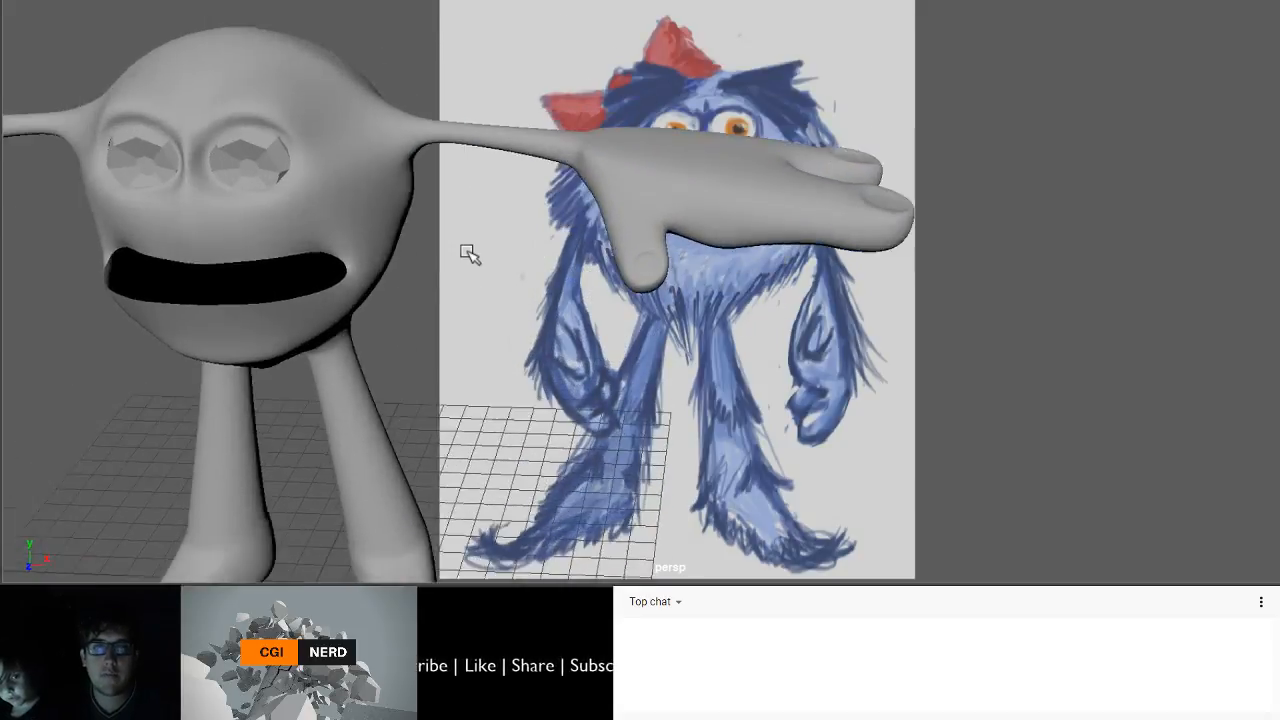
pyautogui.scroll(-5, 464, 252)
pyautogui.scroll(5, 471, 252)
pyautogui.scroll(5, 472, 253)
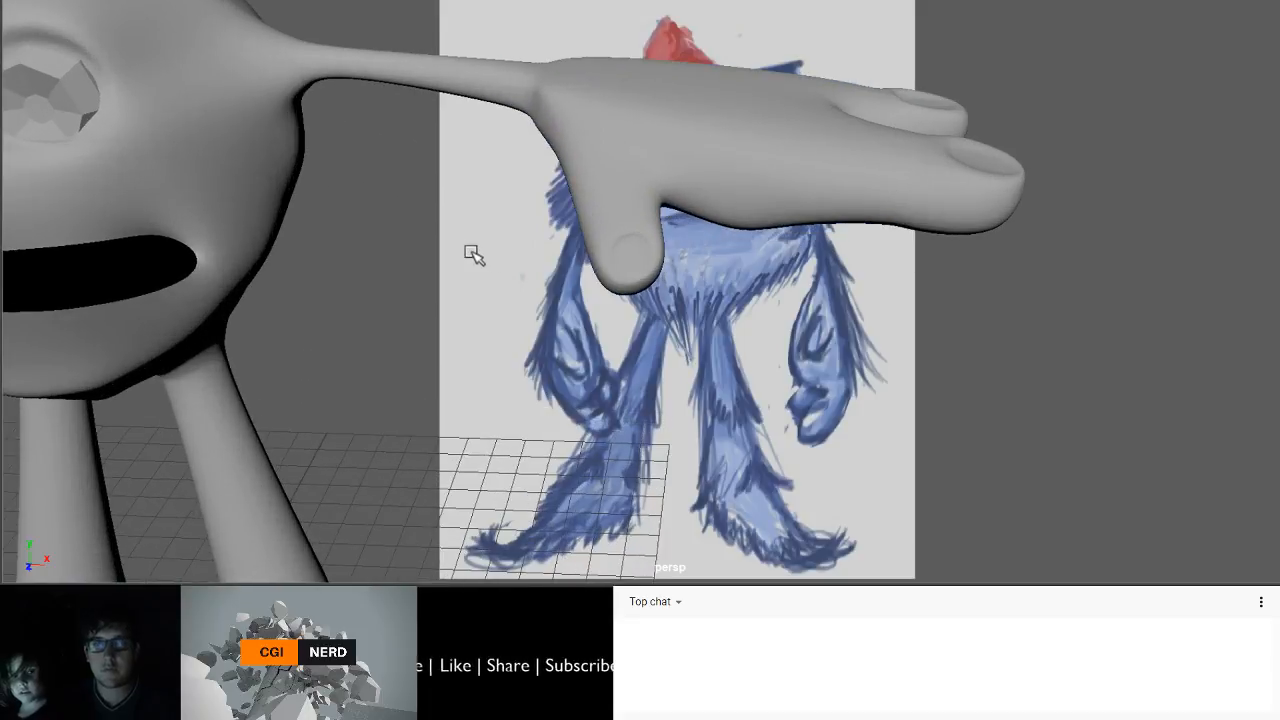
# - Compare the monster's faceted and smoothed shapes, examining the hand, legs, mouth and overall proportions against the reference drawing
pyautogui.click(634, 206)
pyautogui.press('1')
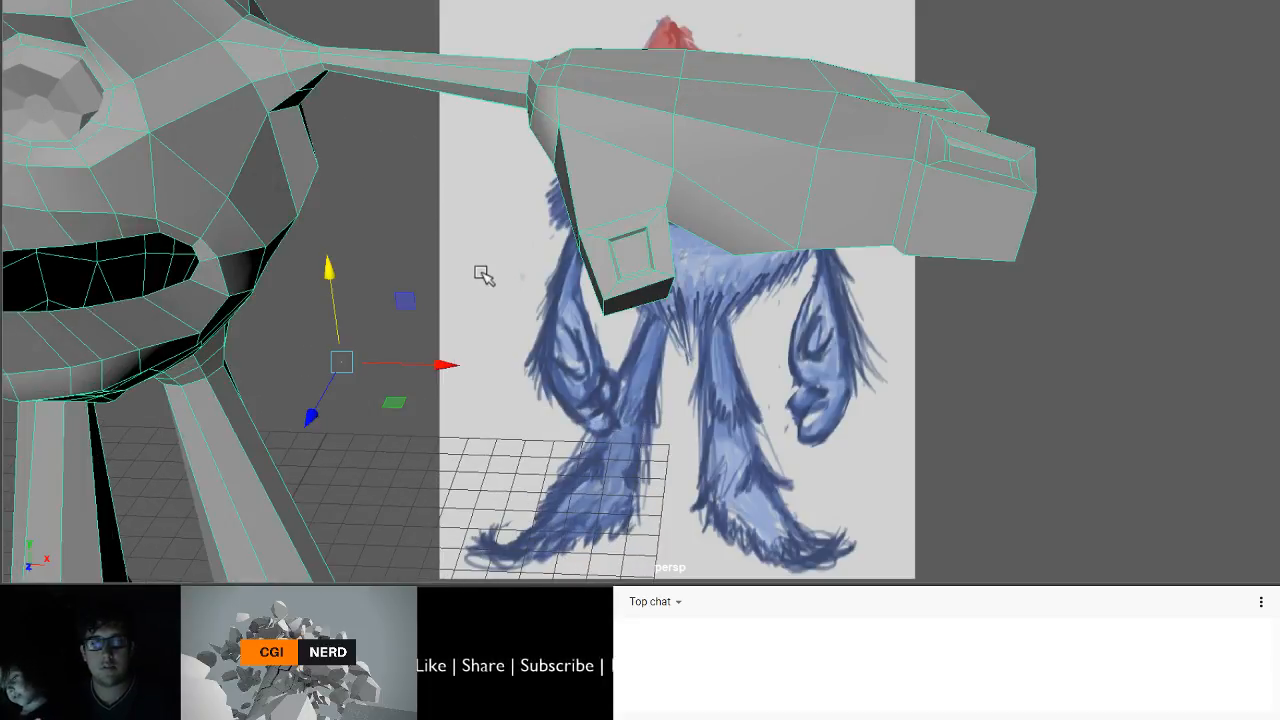
pyautogui.click(376, 185)
pyautogui.keyDown('alt'); pyautogui.moveTo(303, 244); pyautogui.dragTo(492, 183, button='middle'); pyautogui.keyUp('alt')
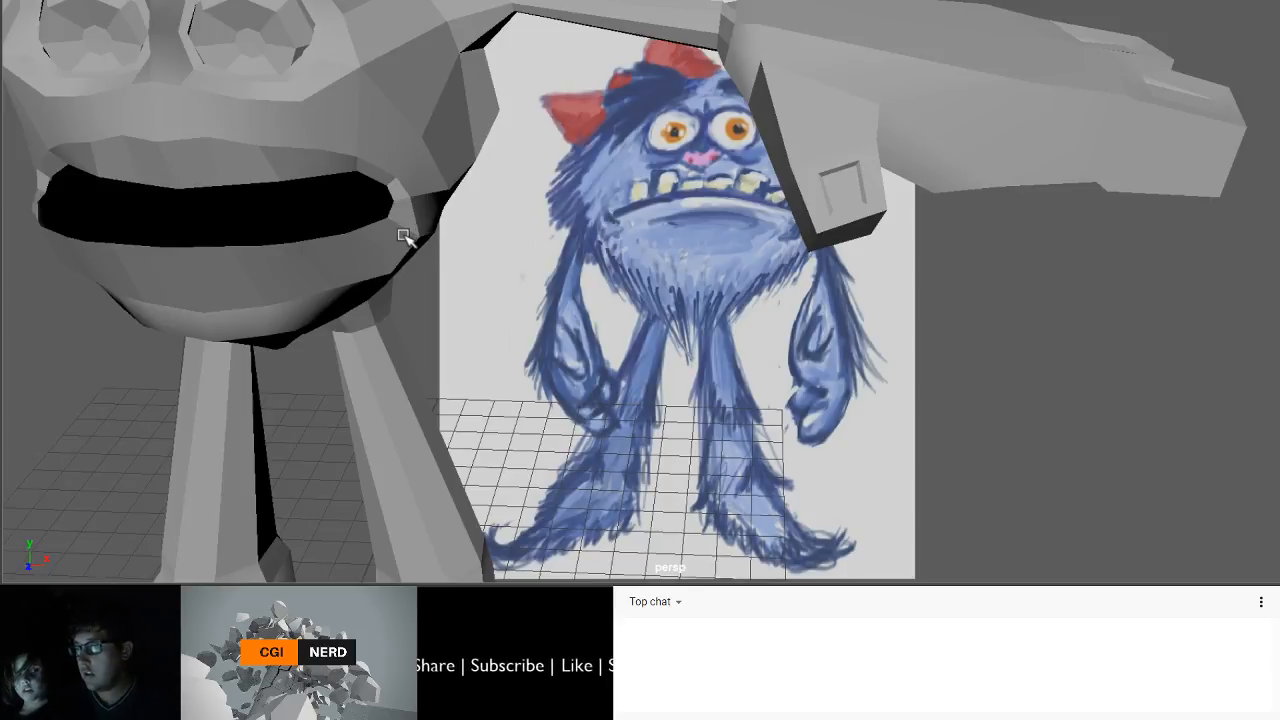
pyautogui.keyDown('alt'); pyautogui.moveTo(278, 230); pyautogui.dragTo(234, 200, button='middle'); pyautogui.keyUp('alt')
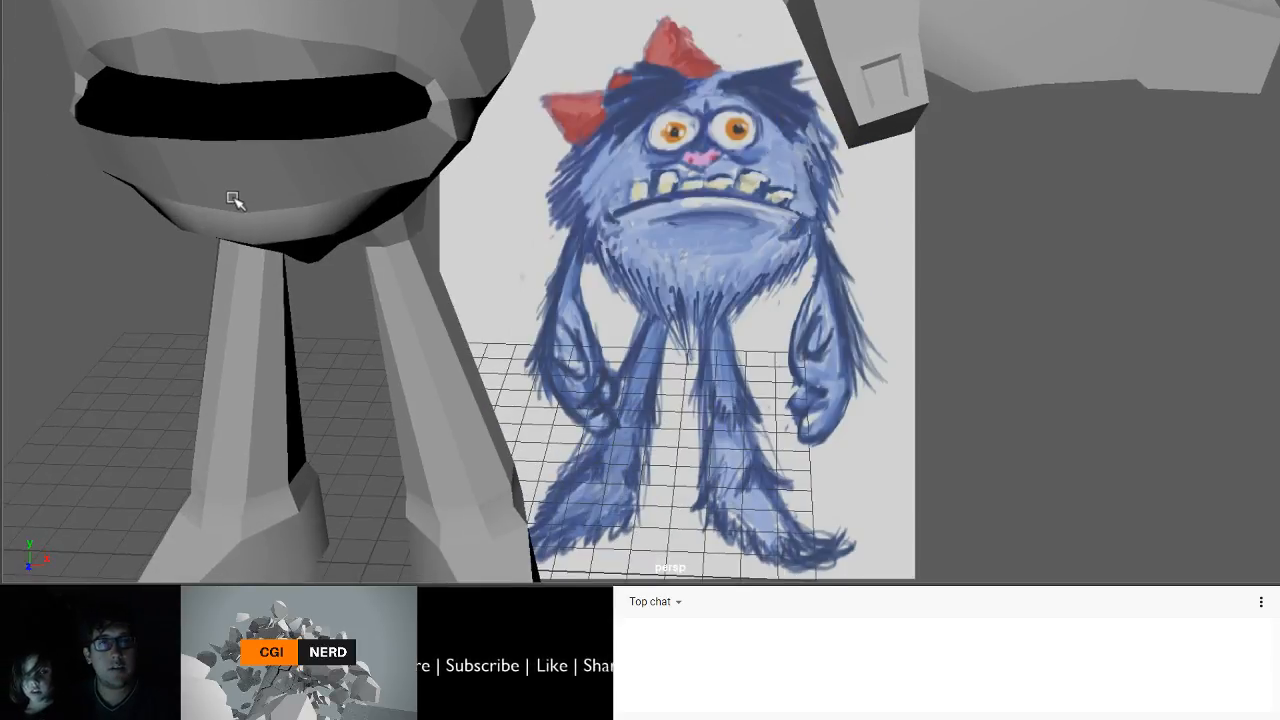
pyautogui.click(234, 200)
pyautogui.press('3')
pyautogui.click(122, 321)
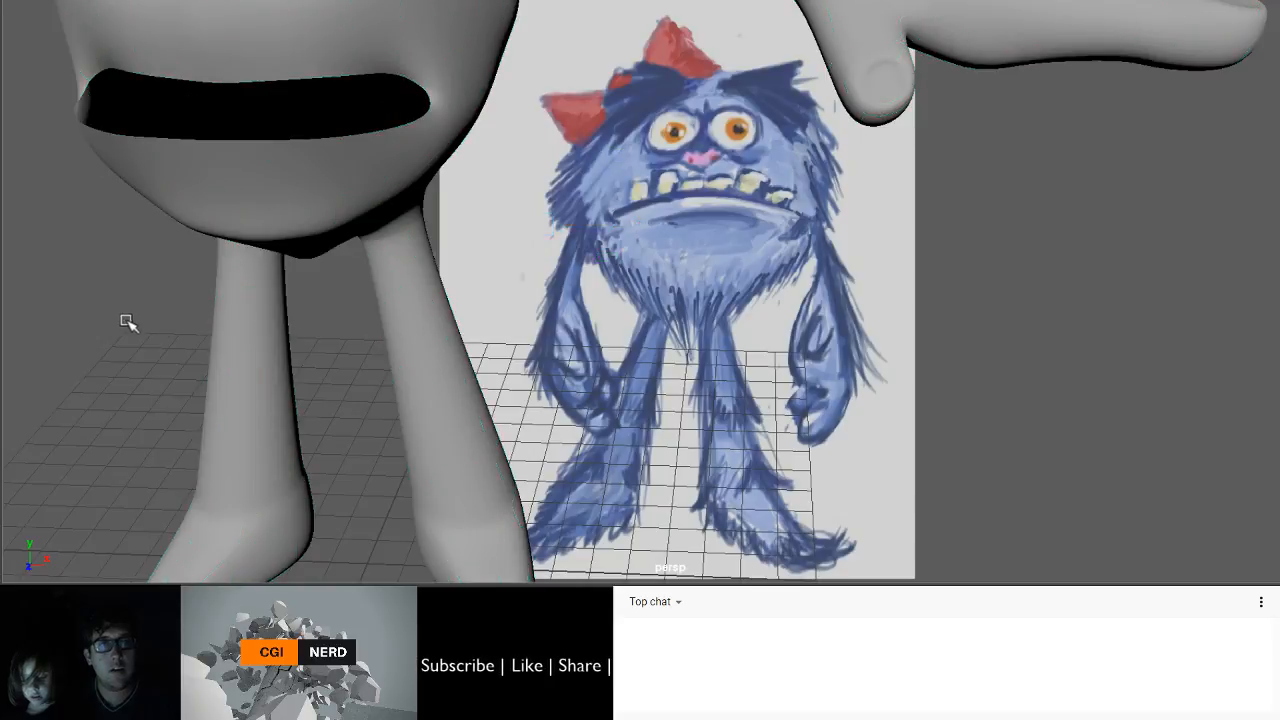
pyautogui.scroll(-4, 115, 325)
pyautogui.click(593, 177)
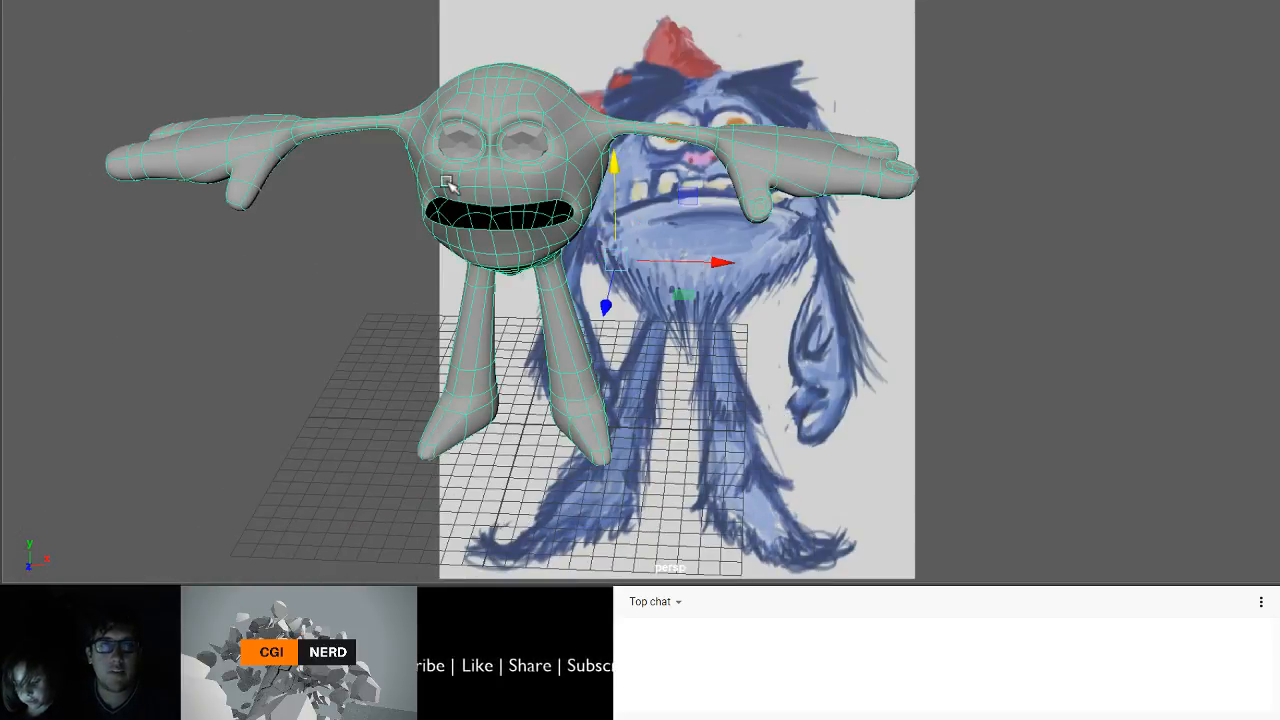
pyautogui.scroll(5, 503, 175)
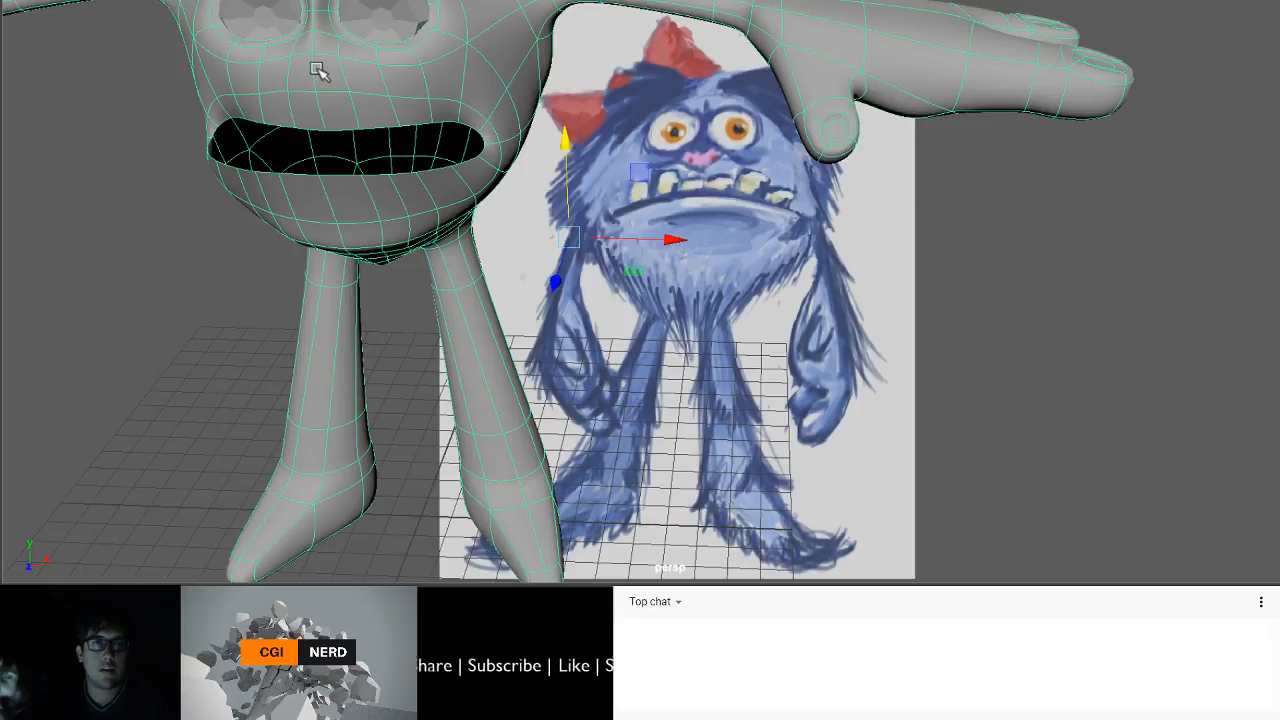
pyautogui.keyDown('alt'); pyautogui.moveTo(503, 100); pyautogui.dragTo(457, 93); pyautogui.keyUp('alt')
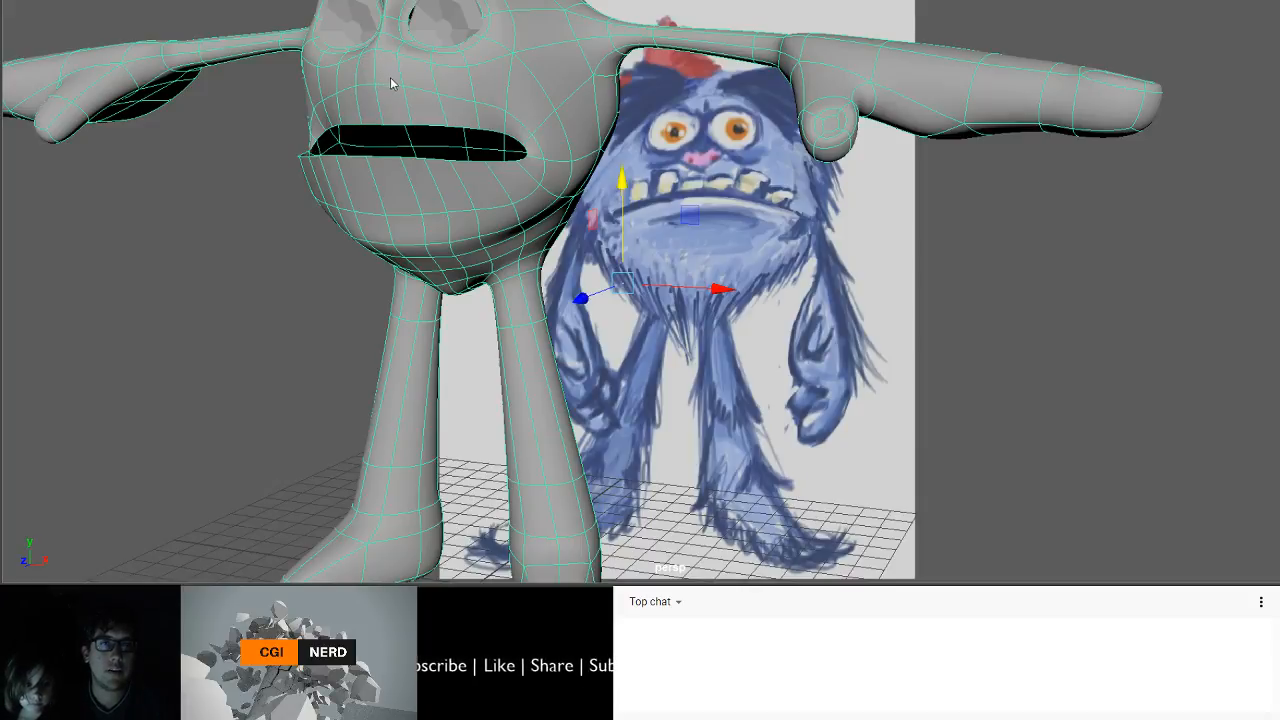
# - Select the edge loop around the mouth and scale it down vertically, bringing it closer to the lips
pyautogui.press('q')
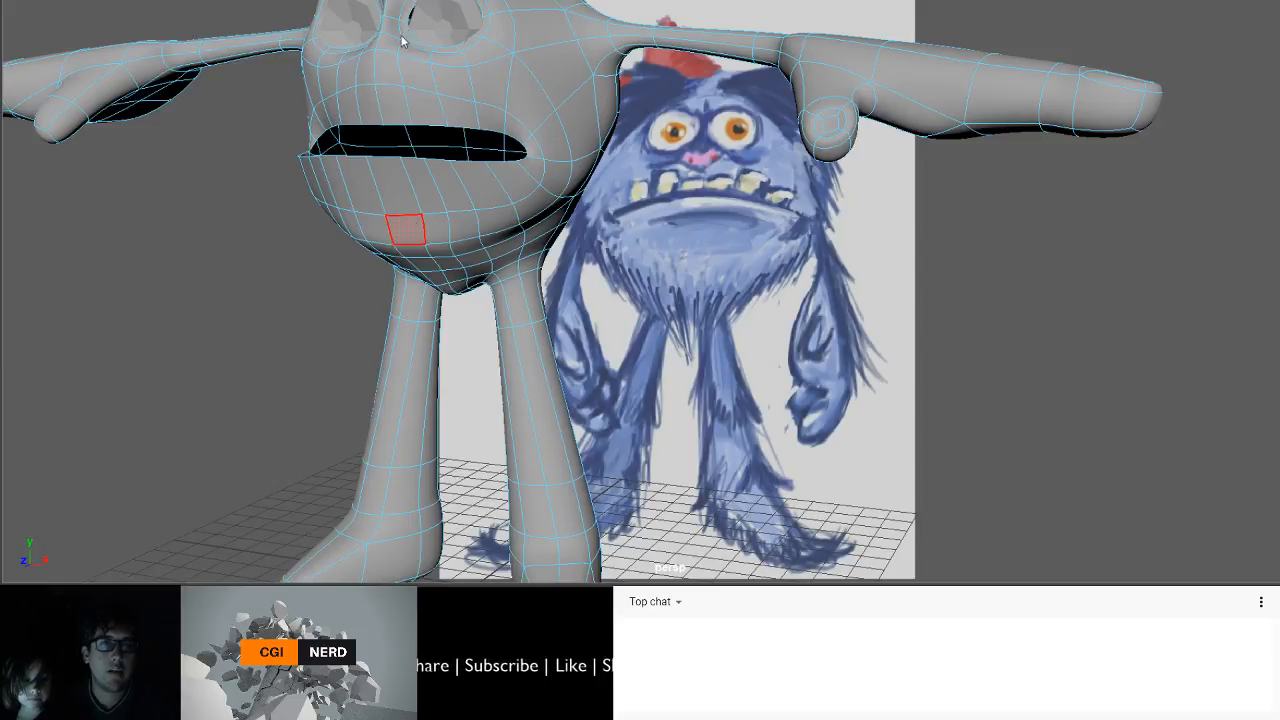
pyautogui.doubleClick(412, 217)
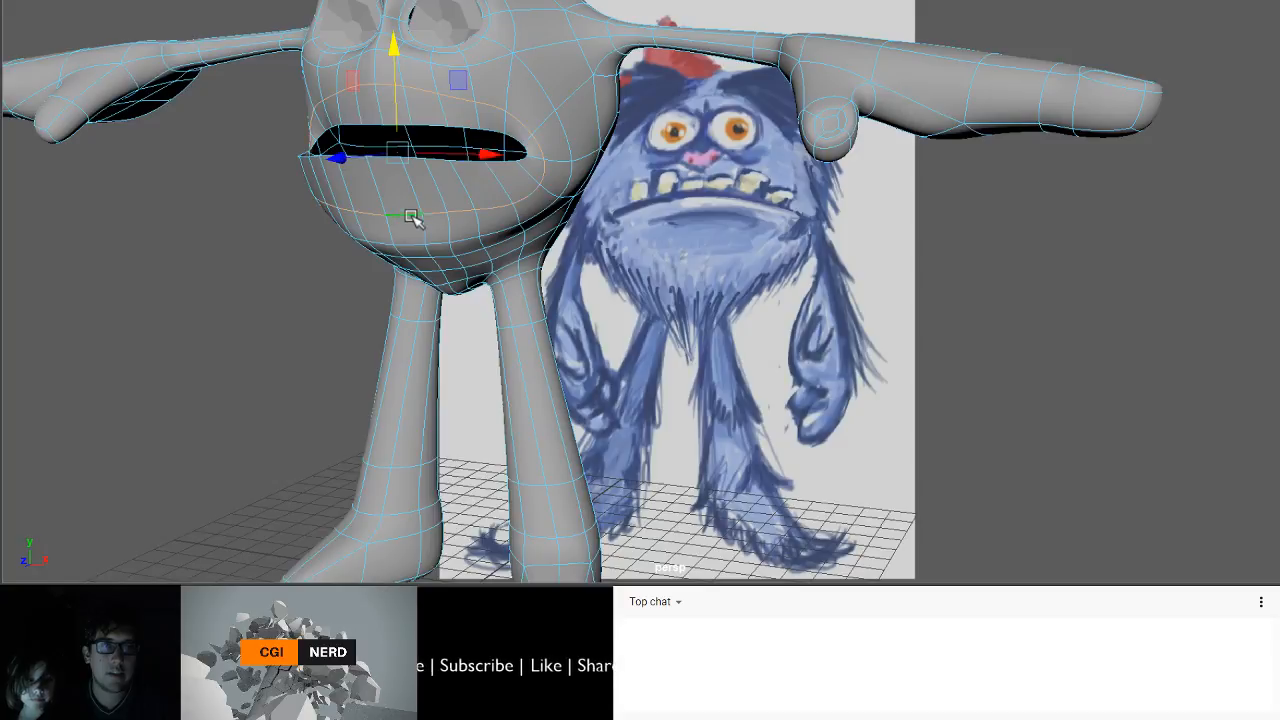
pyautogui.press('r')
pyautogui.moveTo(396, 56); pyautogui.dragTo(397, 96)
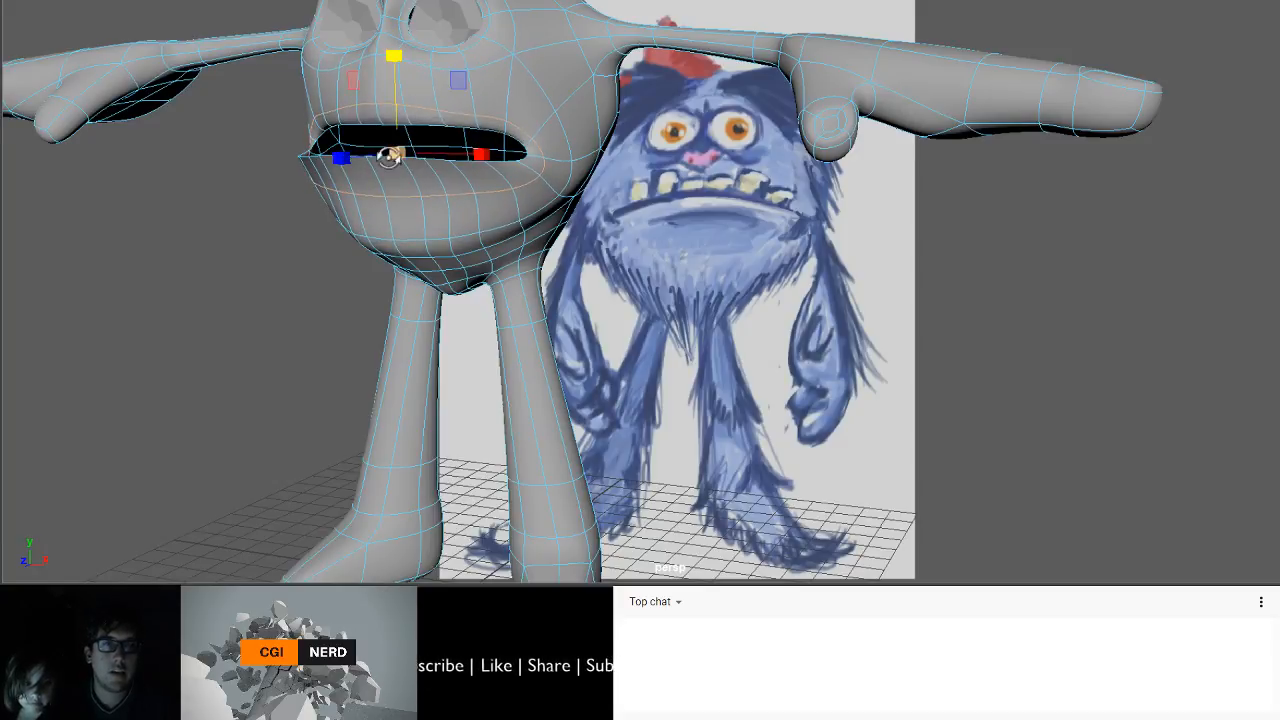
pyautogui.moveTo(395, 155)
pyautogui.keyDown('alt'); pyautogui.mouseDown()
pyautogui.moveTo(481, 184)
pyautogui.moveTo(450, 111)
pyautogui.moveTo(391, 143)
pyautogui.mouseUp(); pyautogui.keyUp('alt')
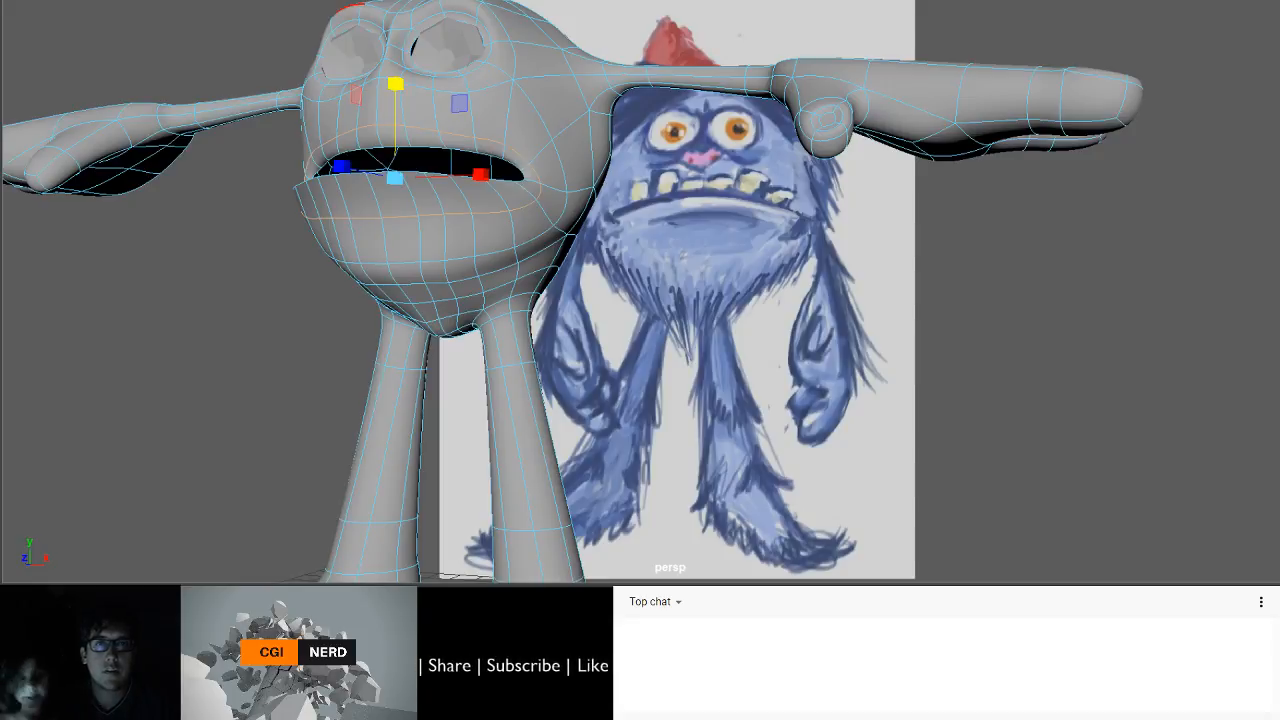
pyautogui.press('g')
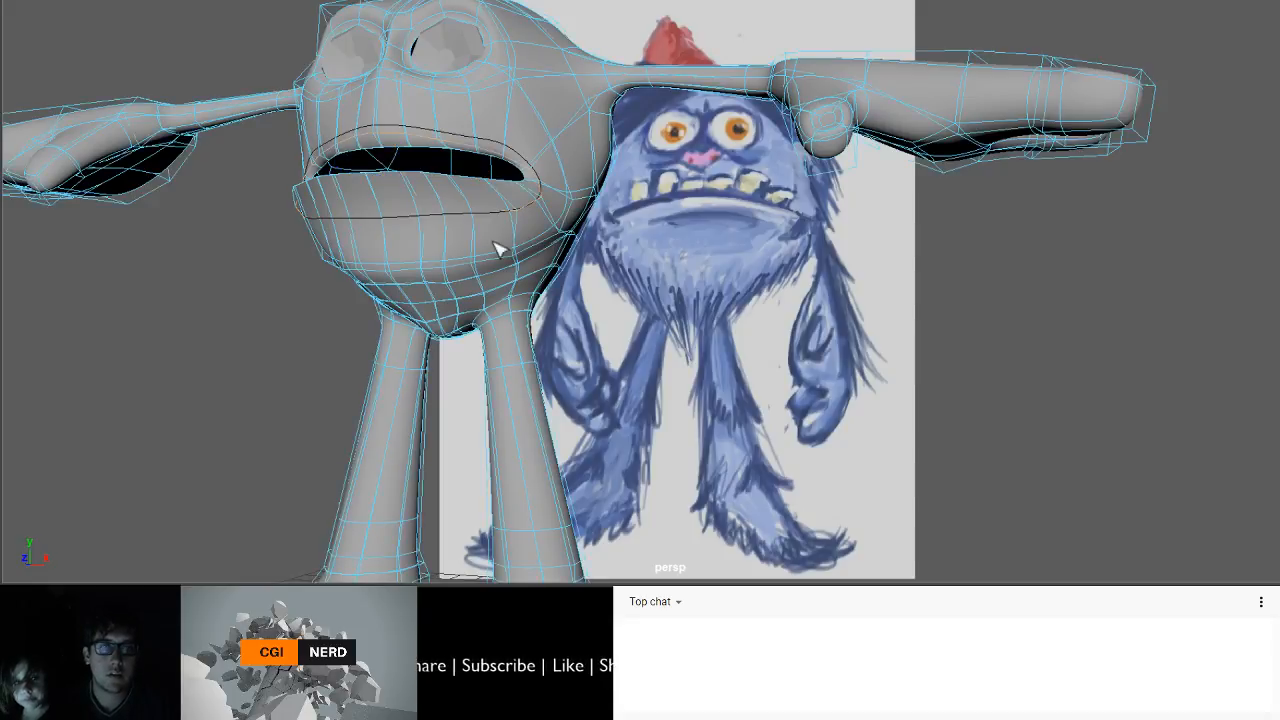
pyautogui.moveTo(446, 242); pyautogui.dragTo(472, 233)
# - Lower the edges midway between the eyes and the upper lip slightly and scale them wider horizontally
pyautogui.keyDown('alt'); pyautogui.moveTo(452, 89); pyautogui.dragTo(461, 97); pyautogui.keyUp('alt')
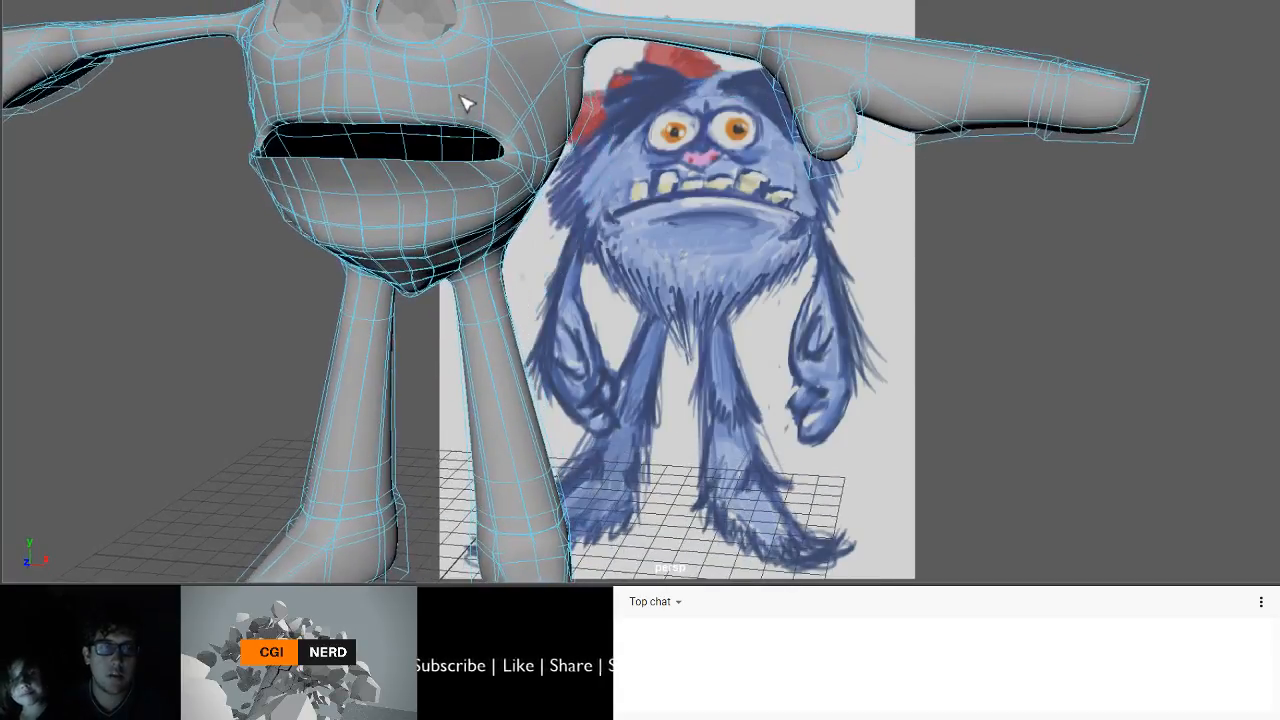
pyautogui.press('3')
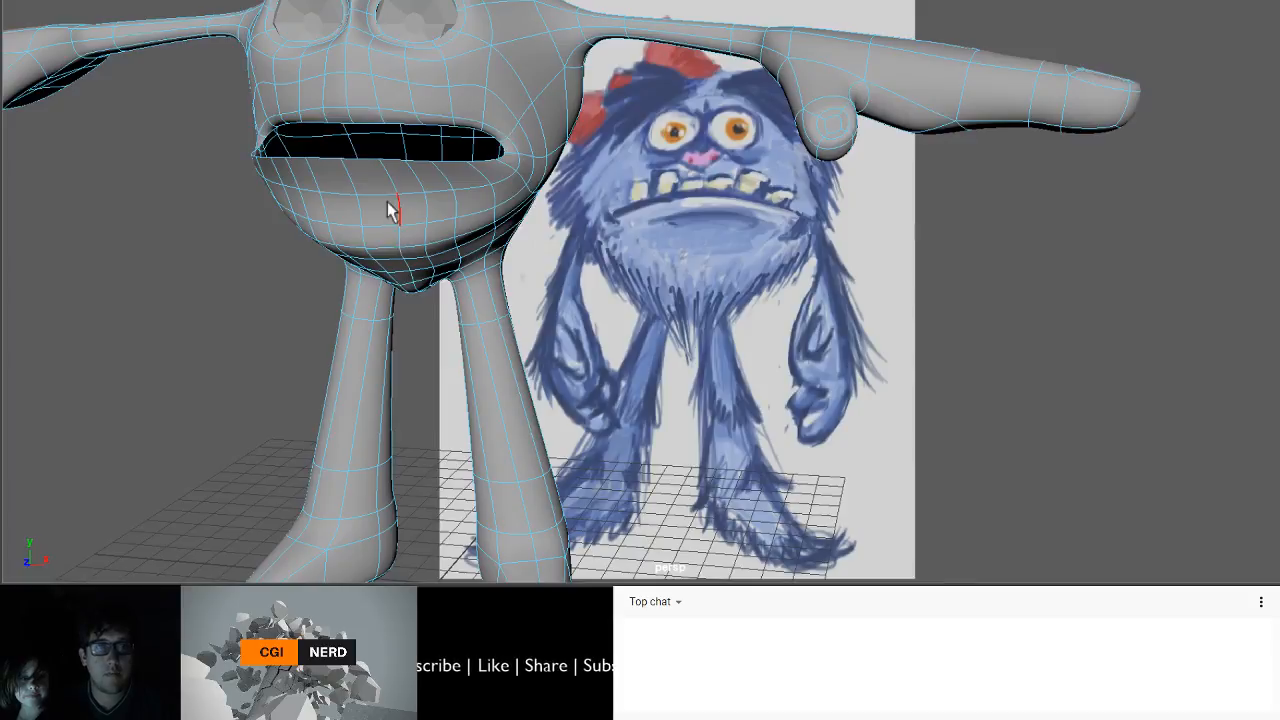
pyautogui.keyDown('alt'); pyautogui.moveTo(396, 80); pyautogui.dragTo(387, 76); pyautogui.keyUp('alt')
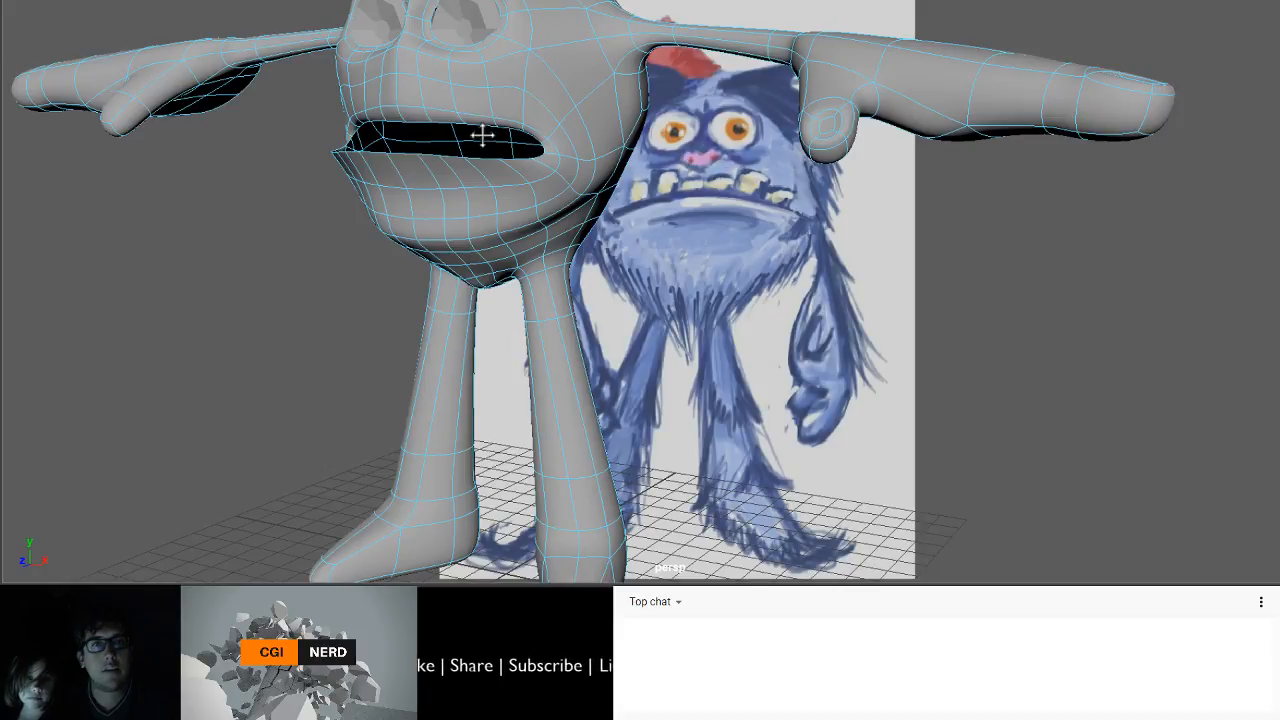
pyautogui.keyDown('alt'); pyautogui.moveTo(486, 131); pyautogui.dragTo(452, 178); pyautogui.keyUp('alt')
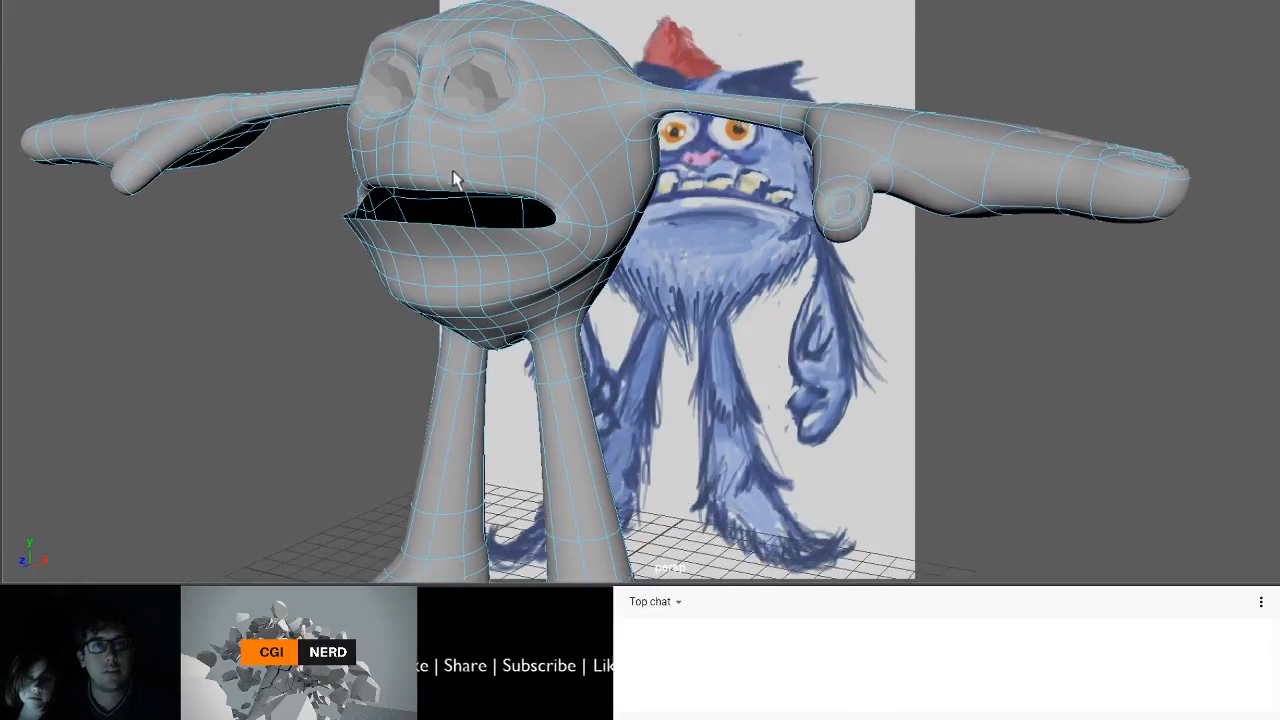
pyautogui.click(401, 143)
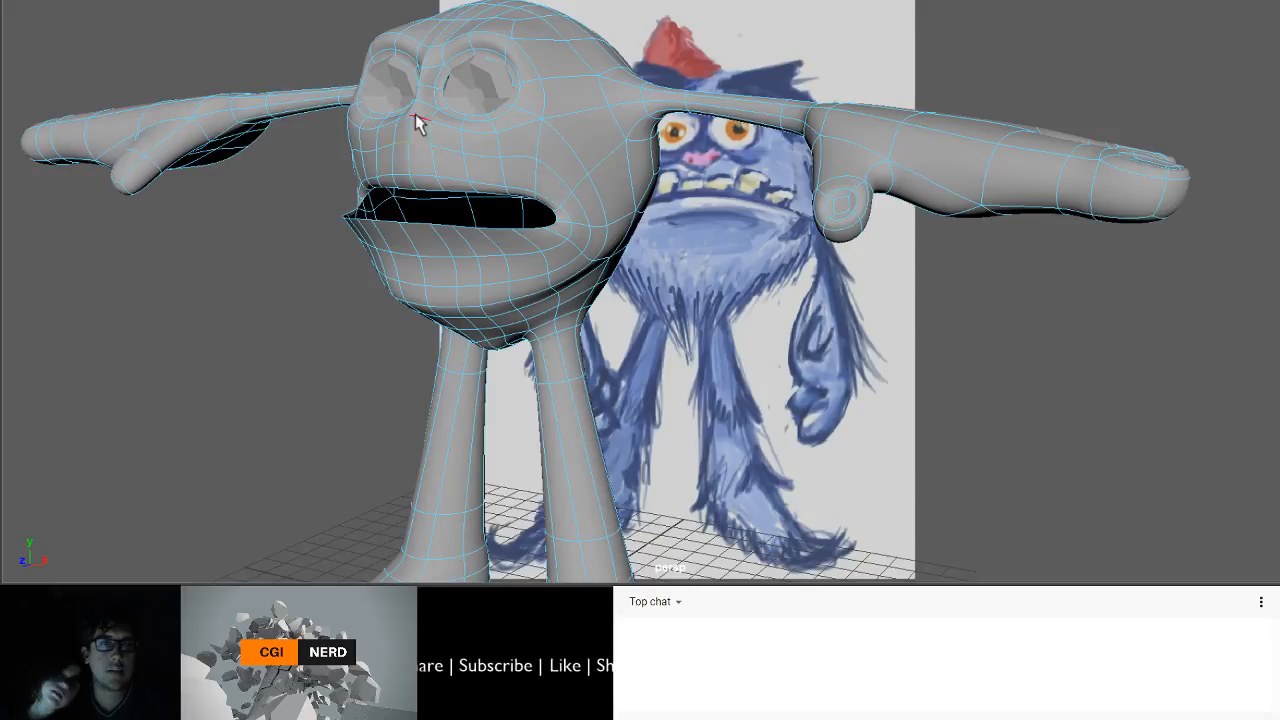
pyautogui.press('w')
pyautogui.moveTo(405, 70); pyautogui.dragTo(407, 86)
pyautogui.scroll(5, 443, 191)
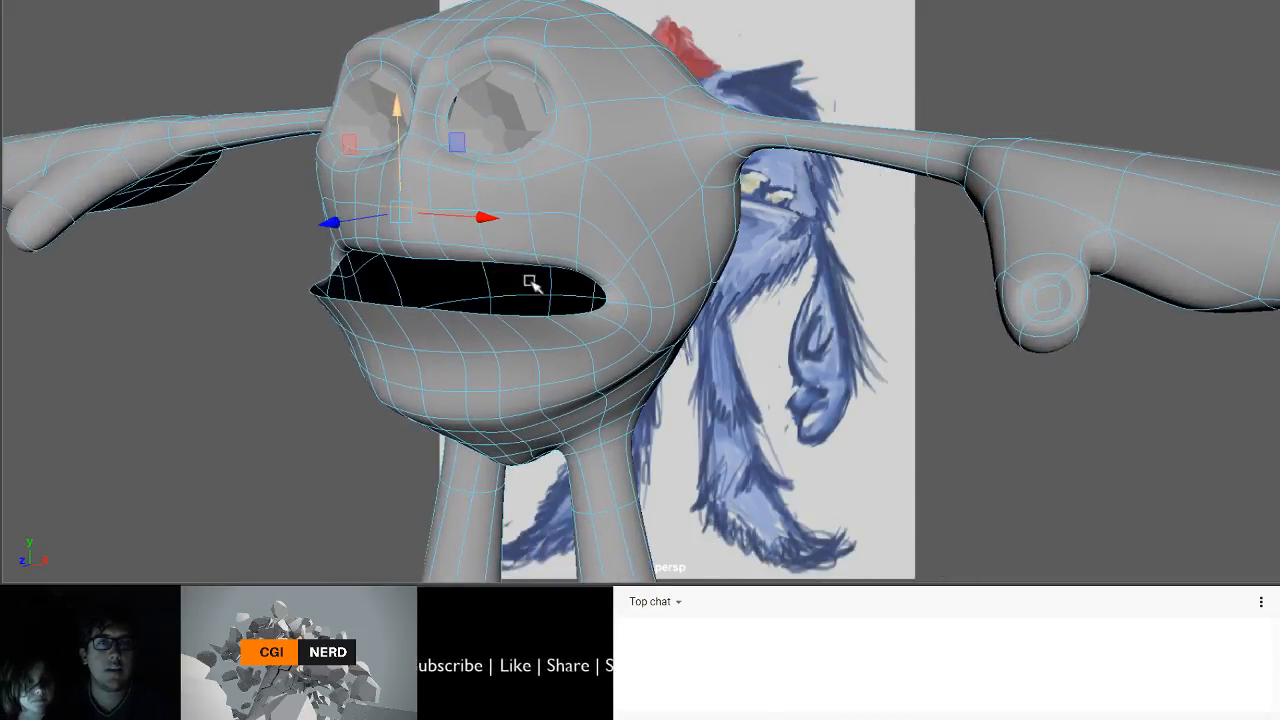
pyautogui.keyDown('alt'); pyautogui.moveTo(530, 283); pyautogui.dragTo(491, 240); pyautogui.keyUp('alt')
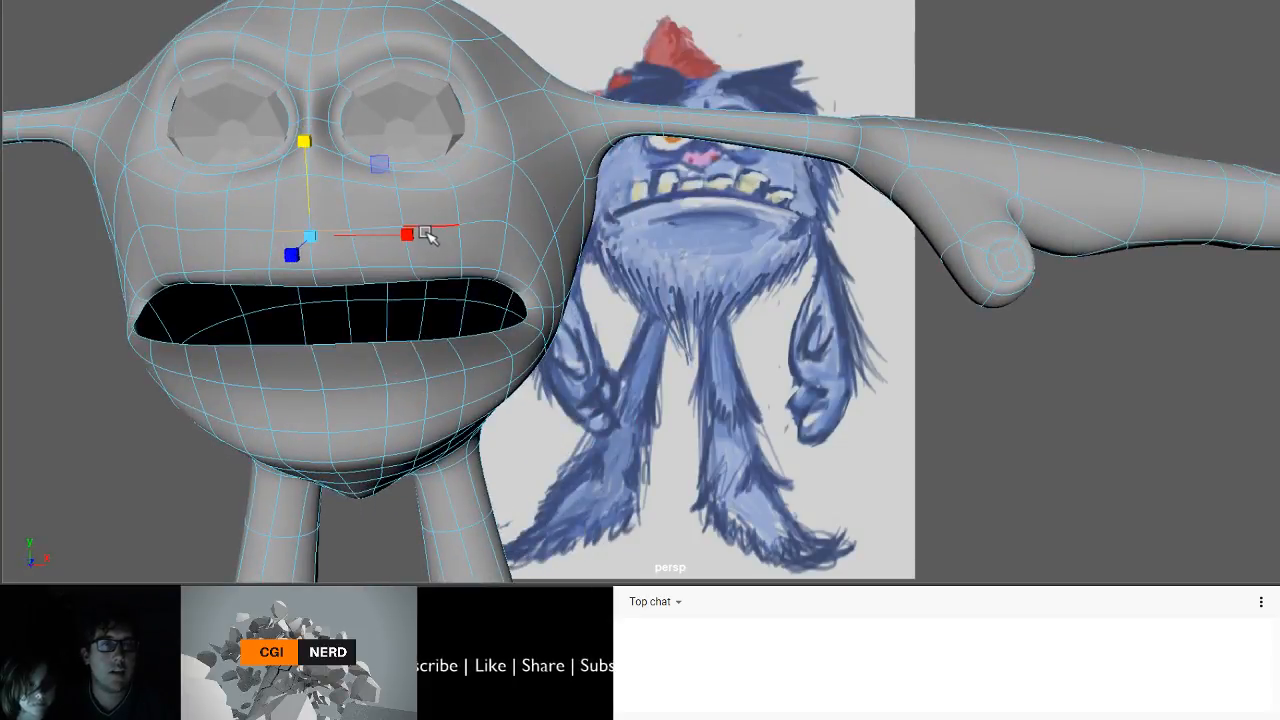
pyautogui.moveTo(408, 235); pyautogui.dragTo(500, 236)
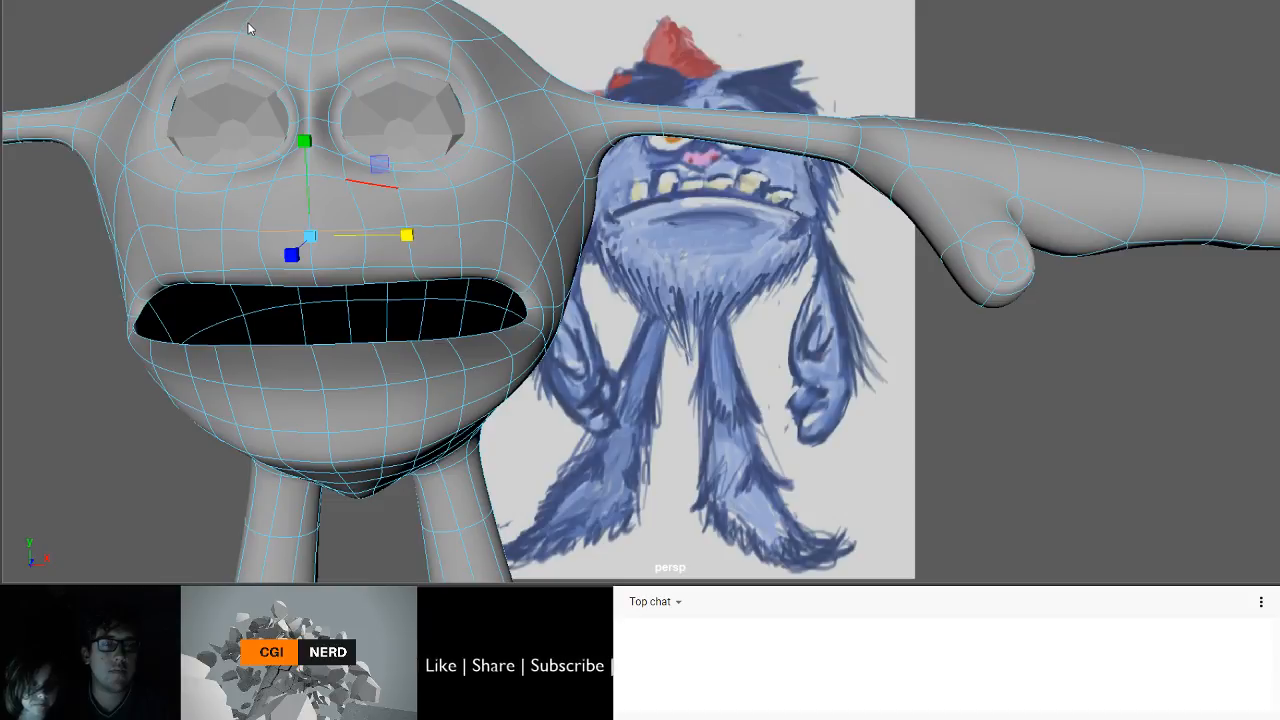
# - Raise the centre vertex of the edge row between nose and upper lip towards the inner eye corners
pyautogui.press('F9')
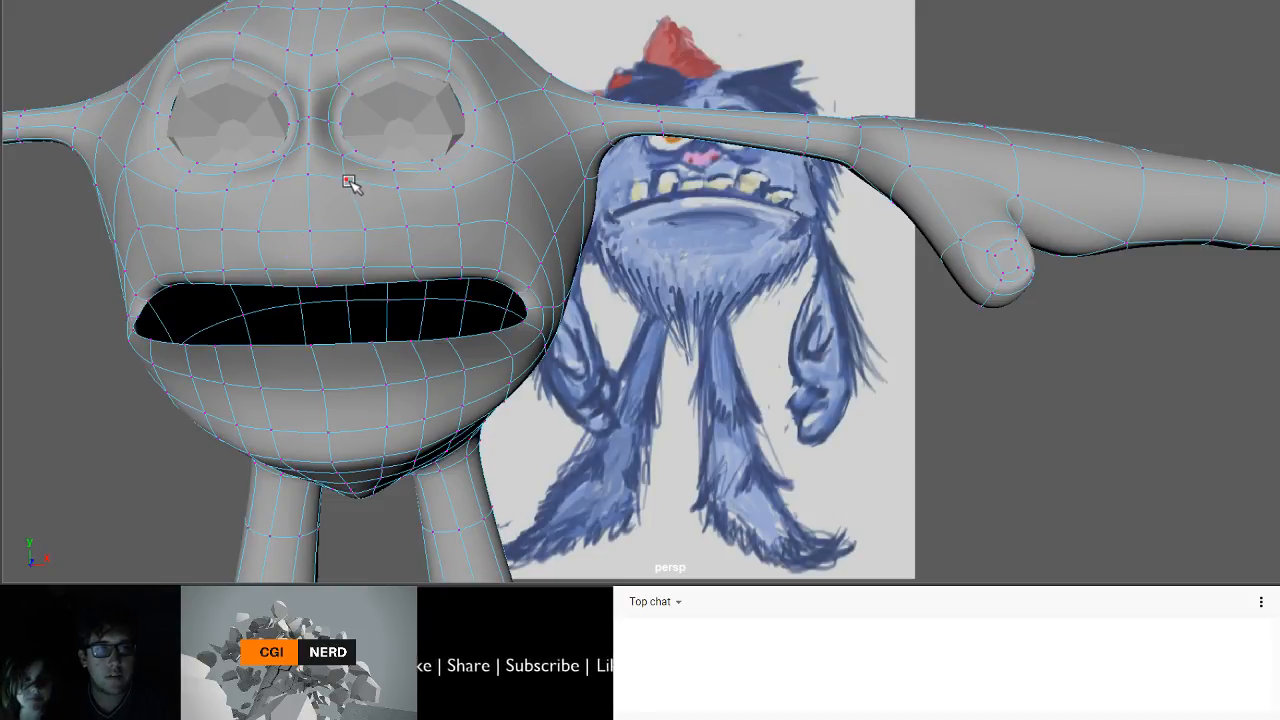
pyautogui.click(348, 182)
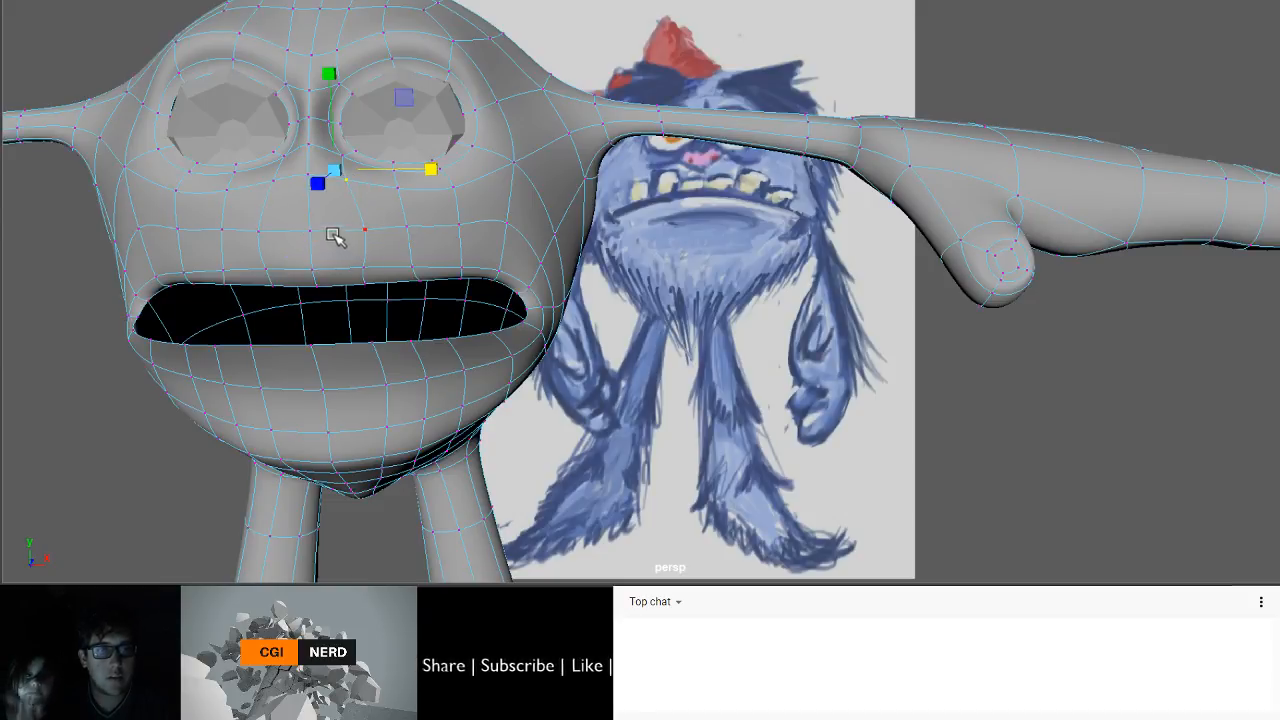
pyautogui.keyDown('alt'); pyautogui.moveTo(333, 236); pyautogui.dragTo(300, 251); pyautogui.keyUp('alt')
pyautogui.click(323, 231)
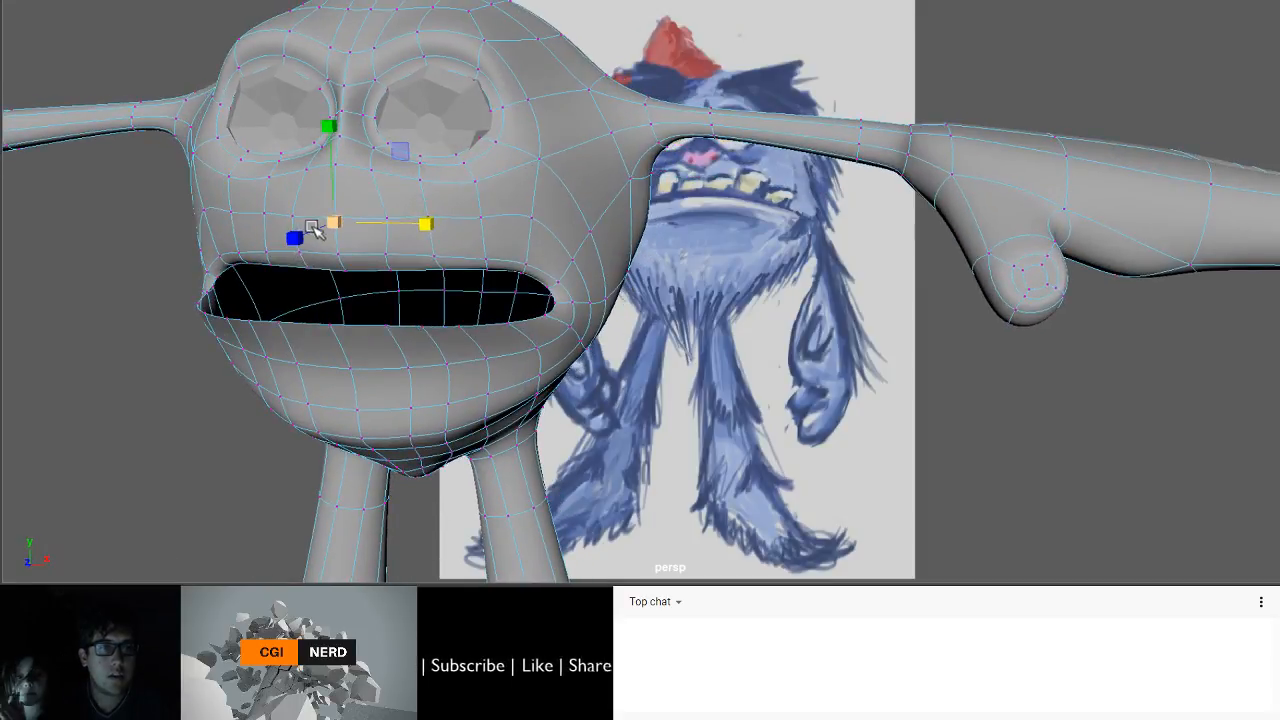
pyautogui.keyDown('alt'); pyautogui.moveTo(426, 220); pyautogui.dragTo(288, 237); pyautogui.keyUp('alt')
pyautogui.press('w')
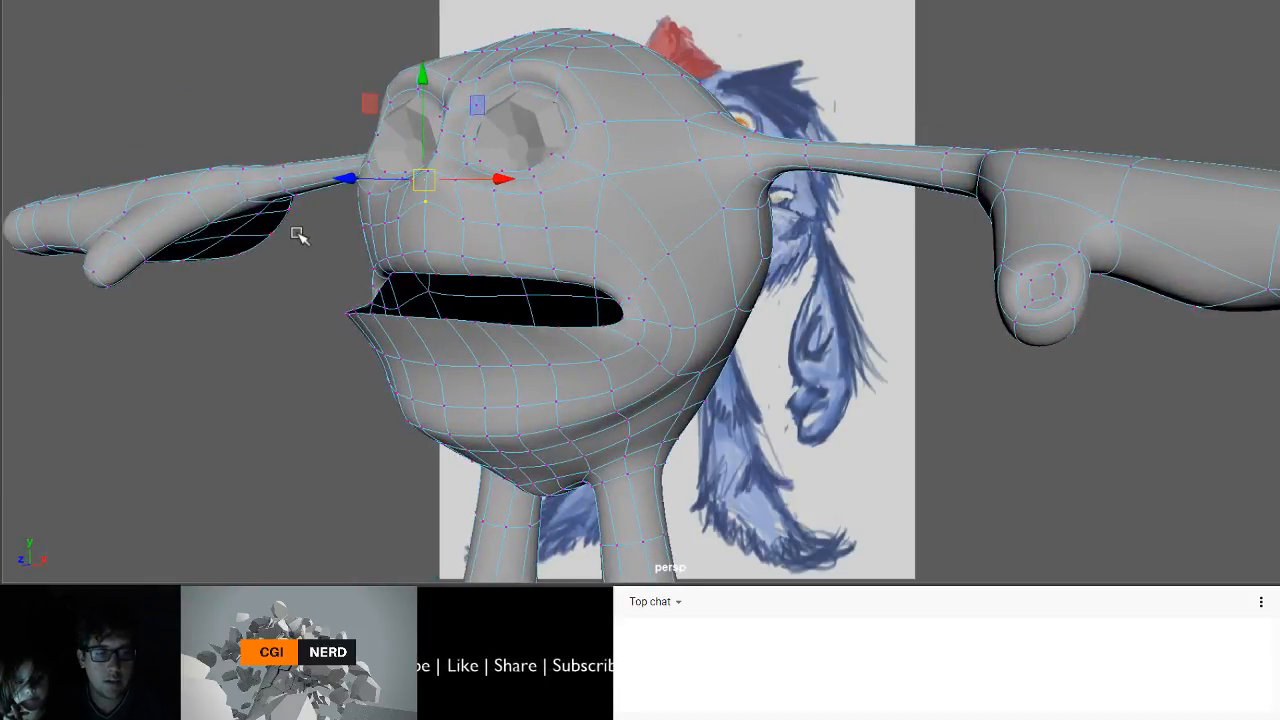
# - Raise the two vertices flanking the nose's centre vertex into an arch and shift an upper-lip vertex slightly sideways
pyautogui.press('1')
pyautogui.scroll(3, 432, 222)
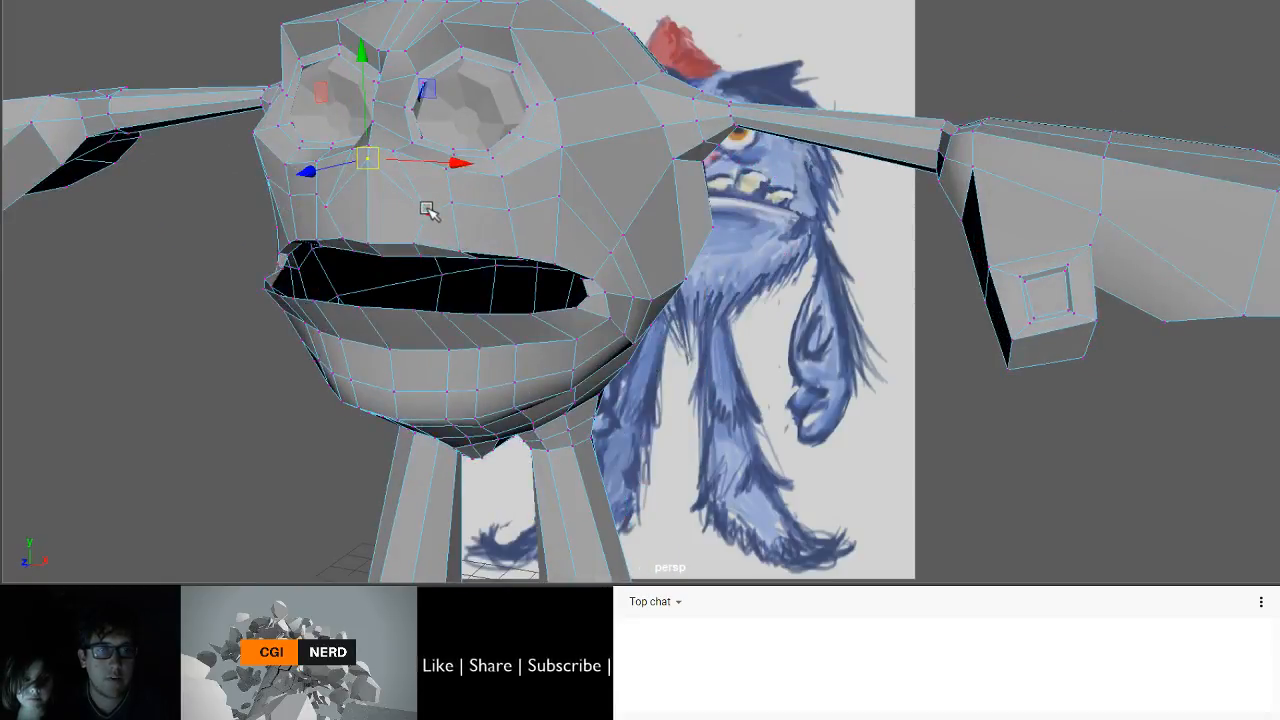
pyautogui.click(427, 210)
pyautogui.moveTo(428, 212); pyautogui.dragTo(412, 175)
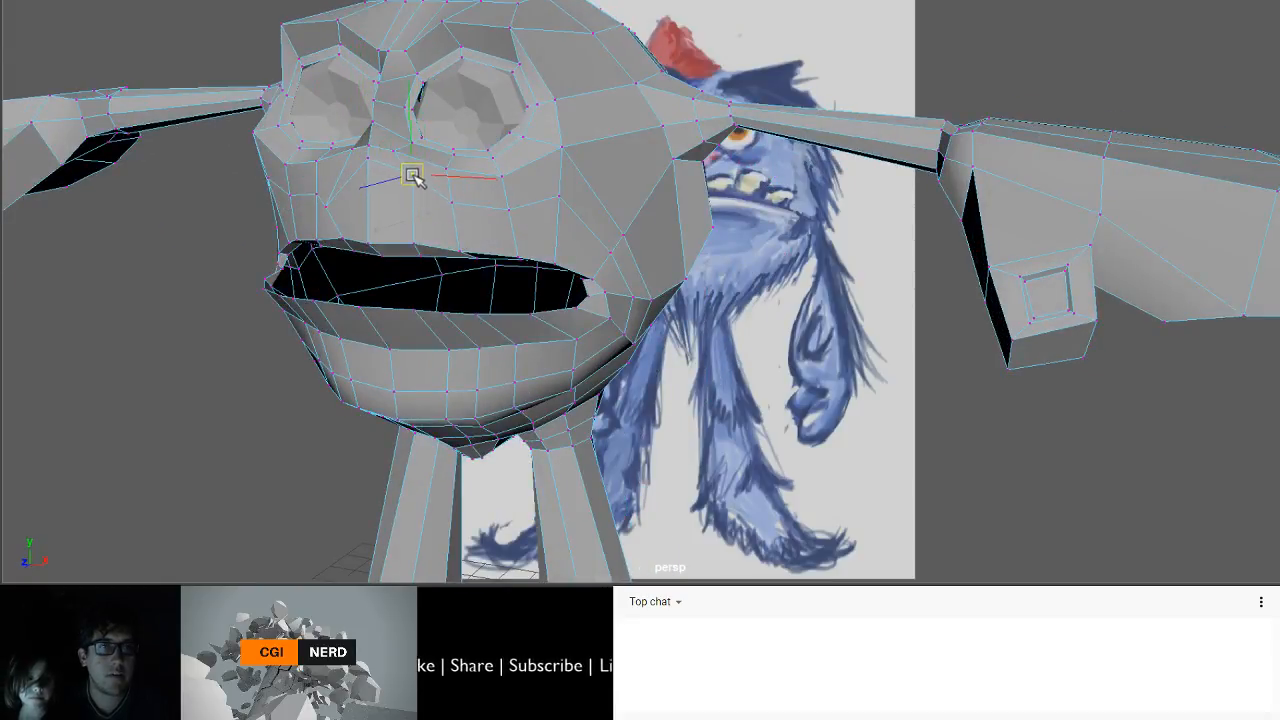
pyautogui.doubleClick(327, 208)
pyautogui.click(327, 208)
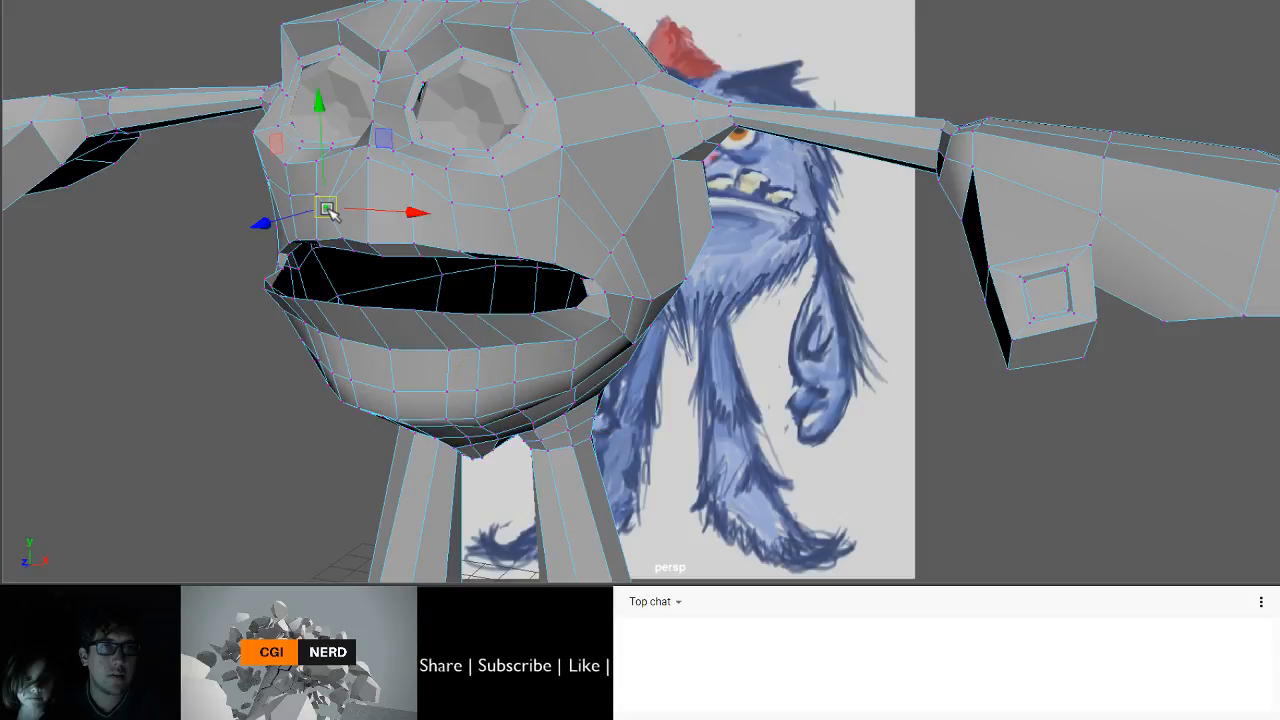
pyautogui.moveTo(327, 208); pyautogui.dragTo(349, 269)
pyautogui.click(254, 284)
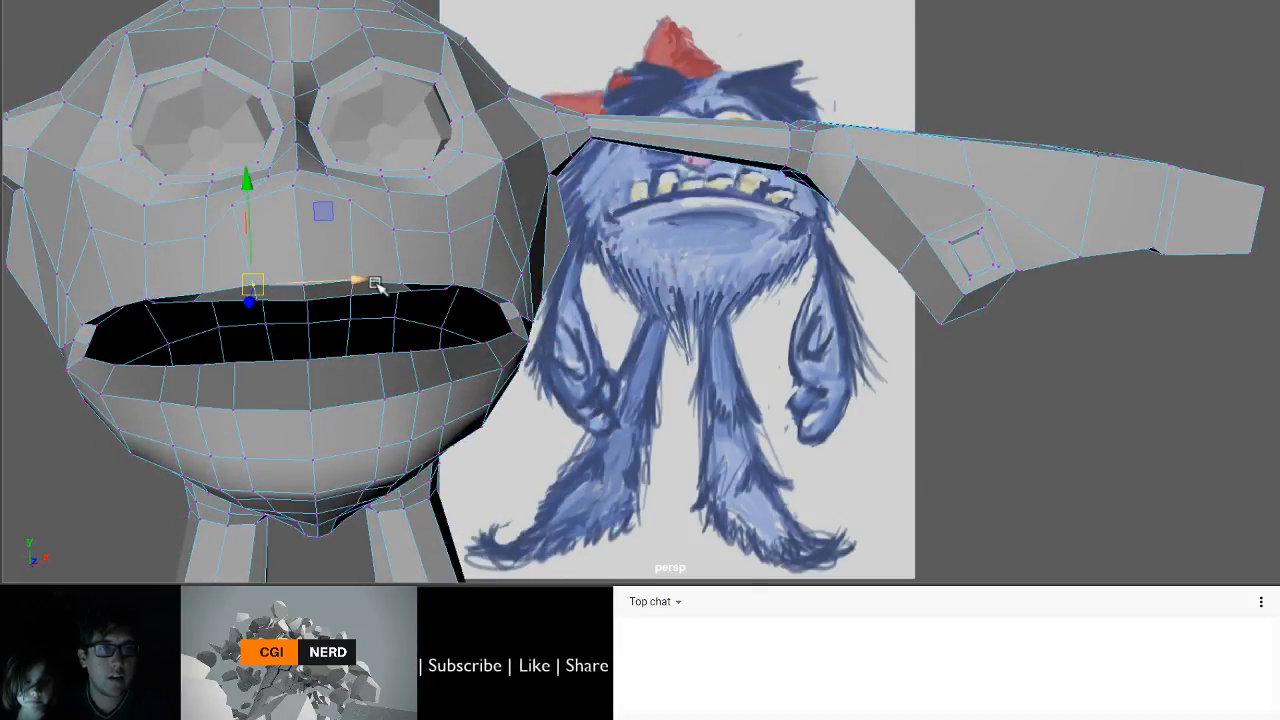
pyautogui.press('q')
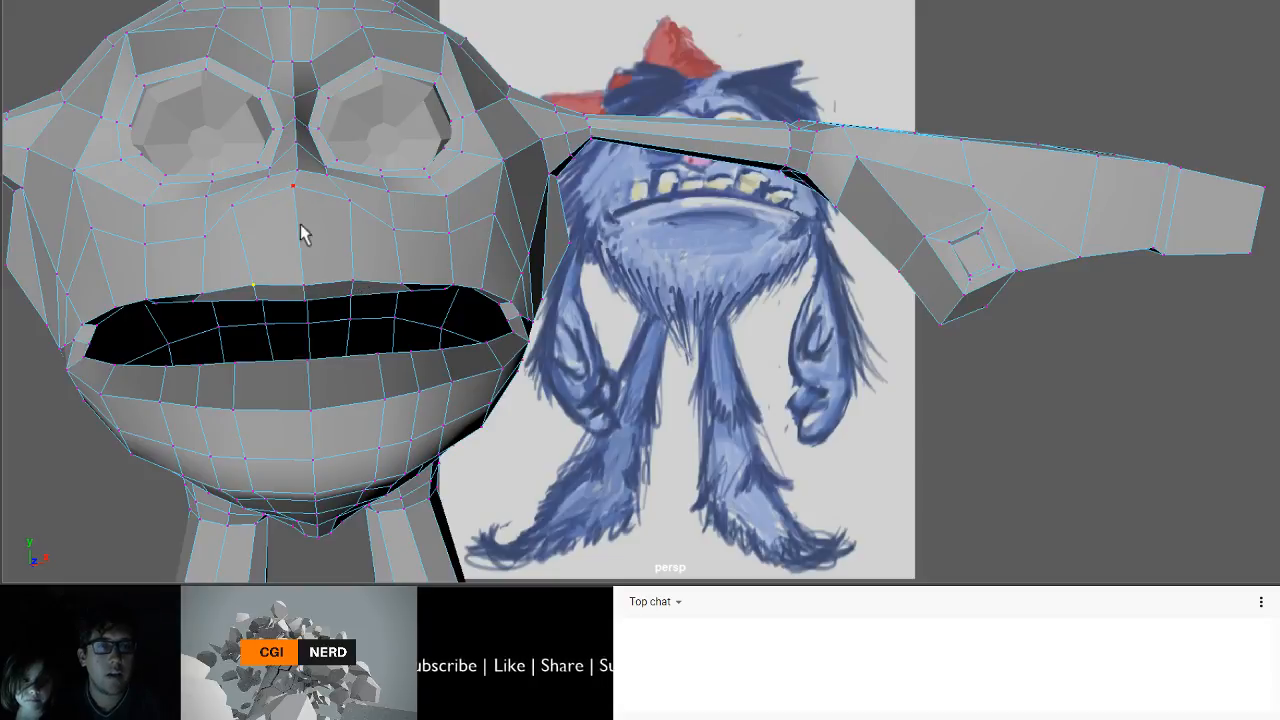
# - Delete the faces of the body's left half in the front view, deselecting any faces beyond the centre line
pyautogui.press('space')
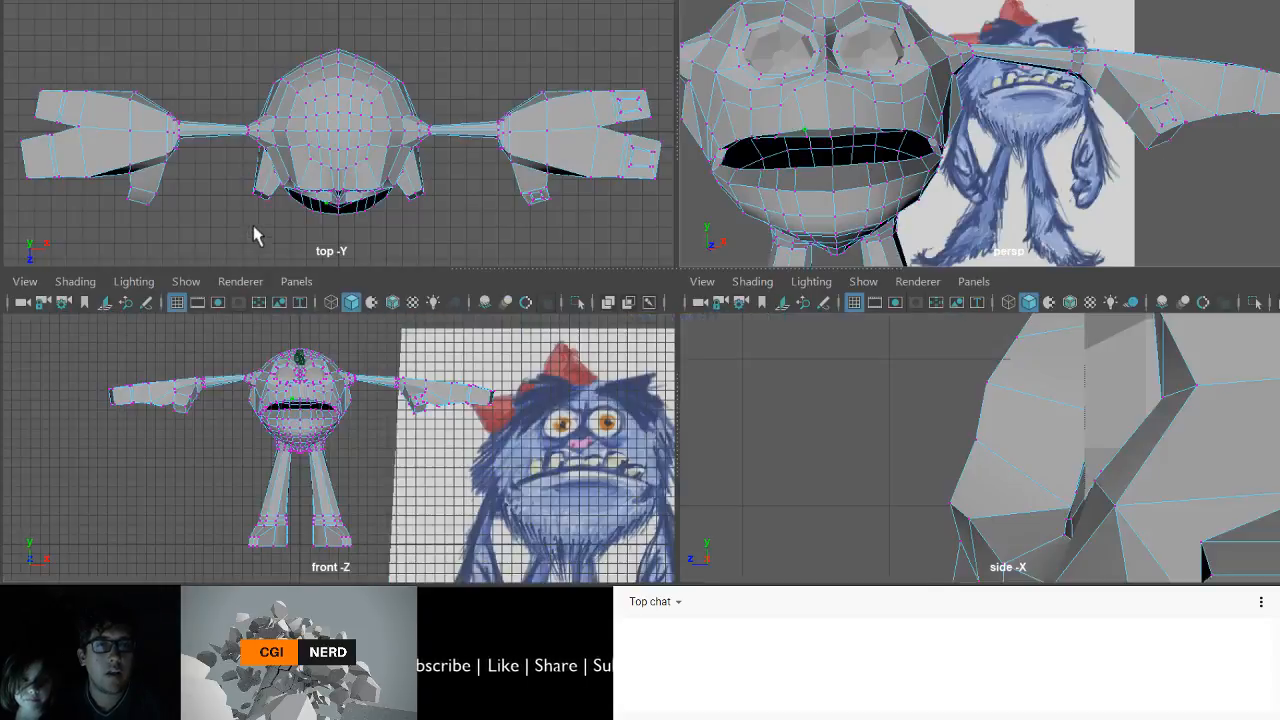
pyautogui.middleClick(290, 387)
pyautogui.press('F11')
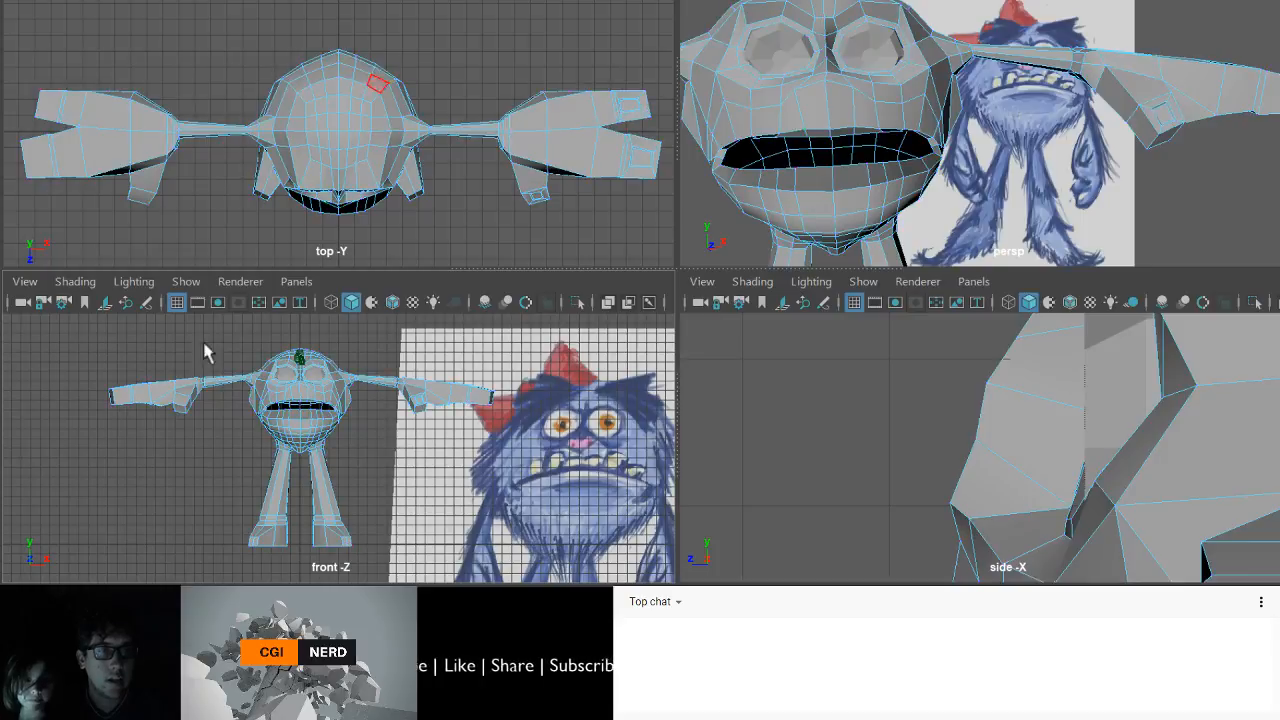
pyautogui.moveTo(79, 335); pyautogui.dragTo(300, 584)
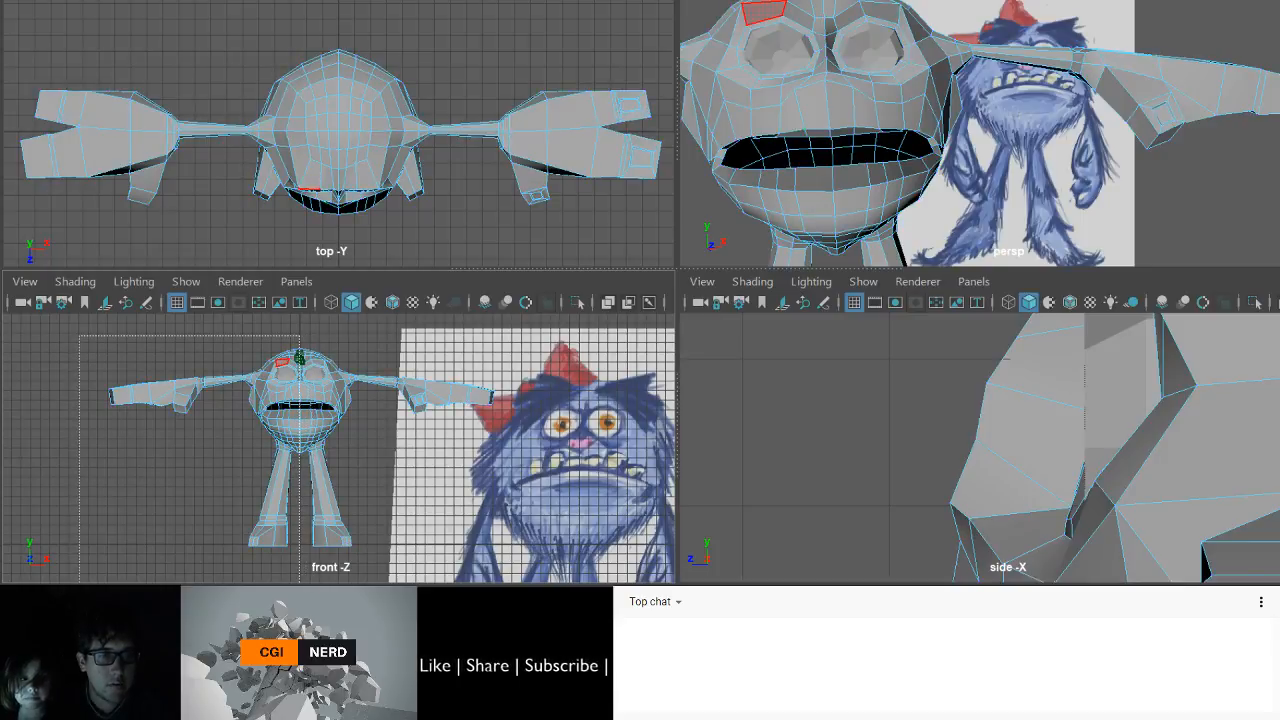
pyautogui.press('Delete')
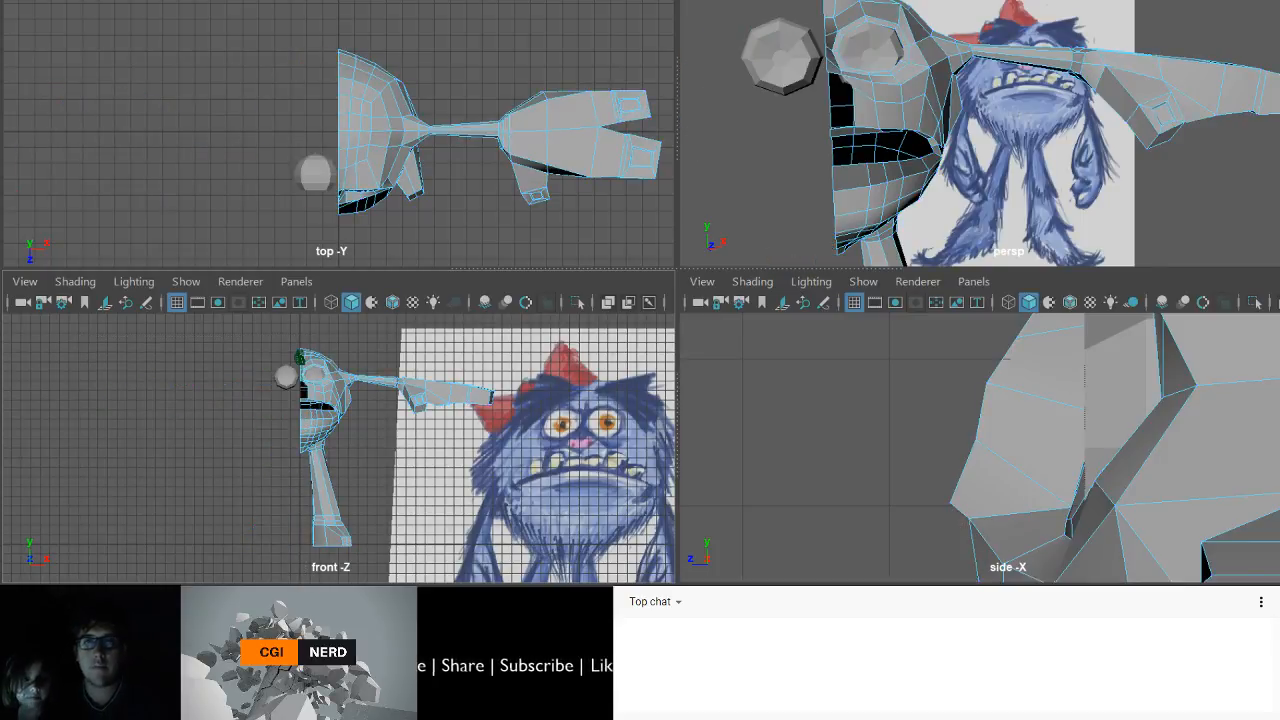
pyautogui.hotkey('ctrl', 'z')
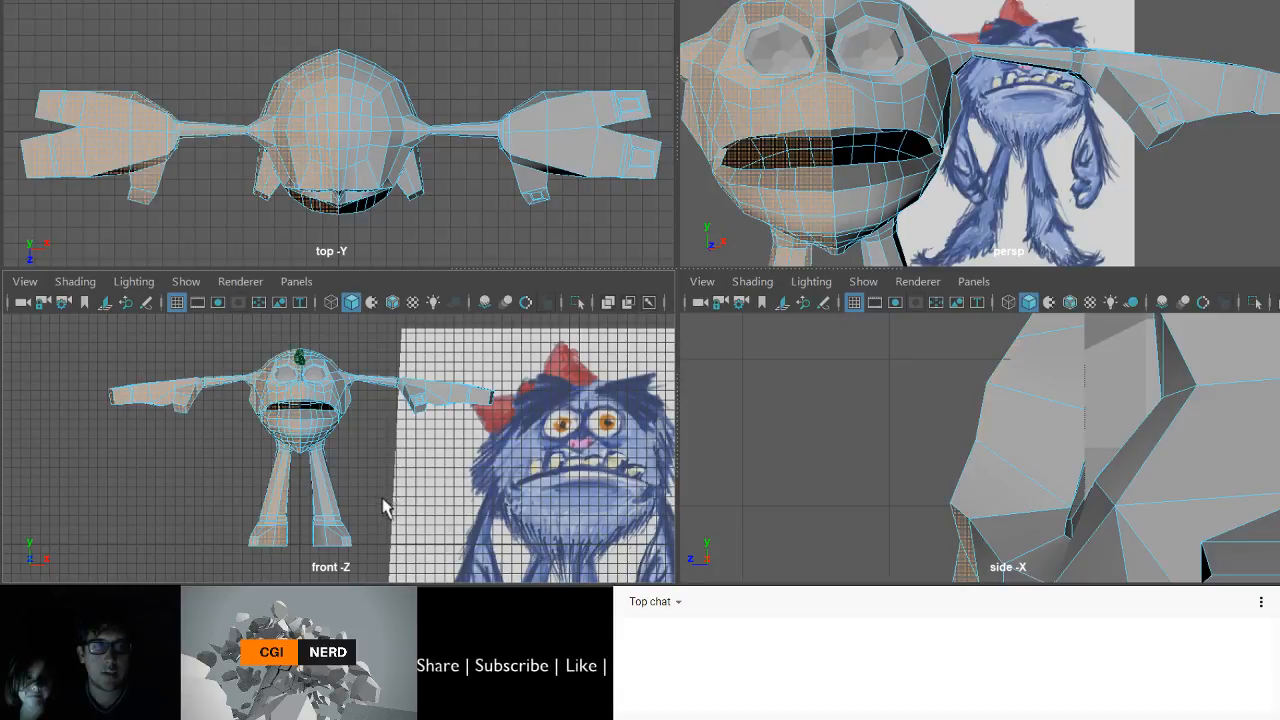
pyautogui.moveTo(356, 326); pyautogui.dragTo(303, 485)
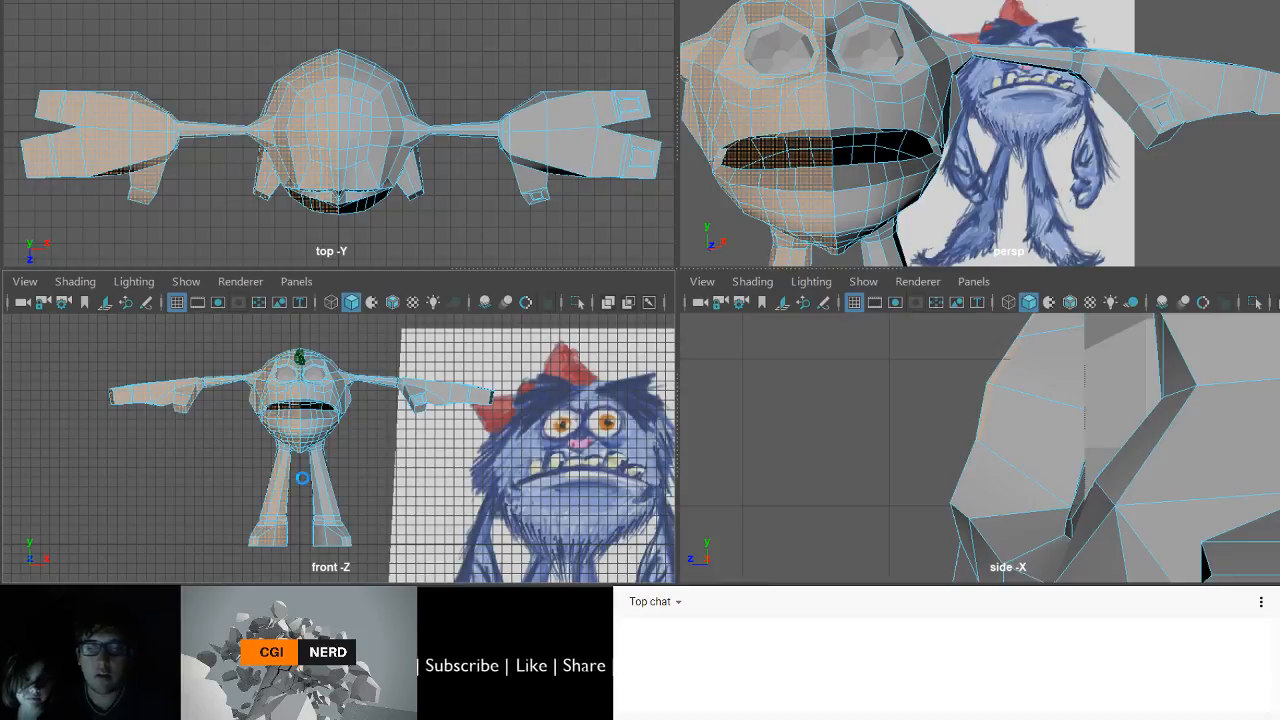
pyautogui.press('Delete')
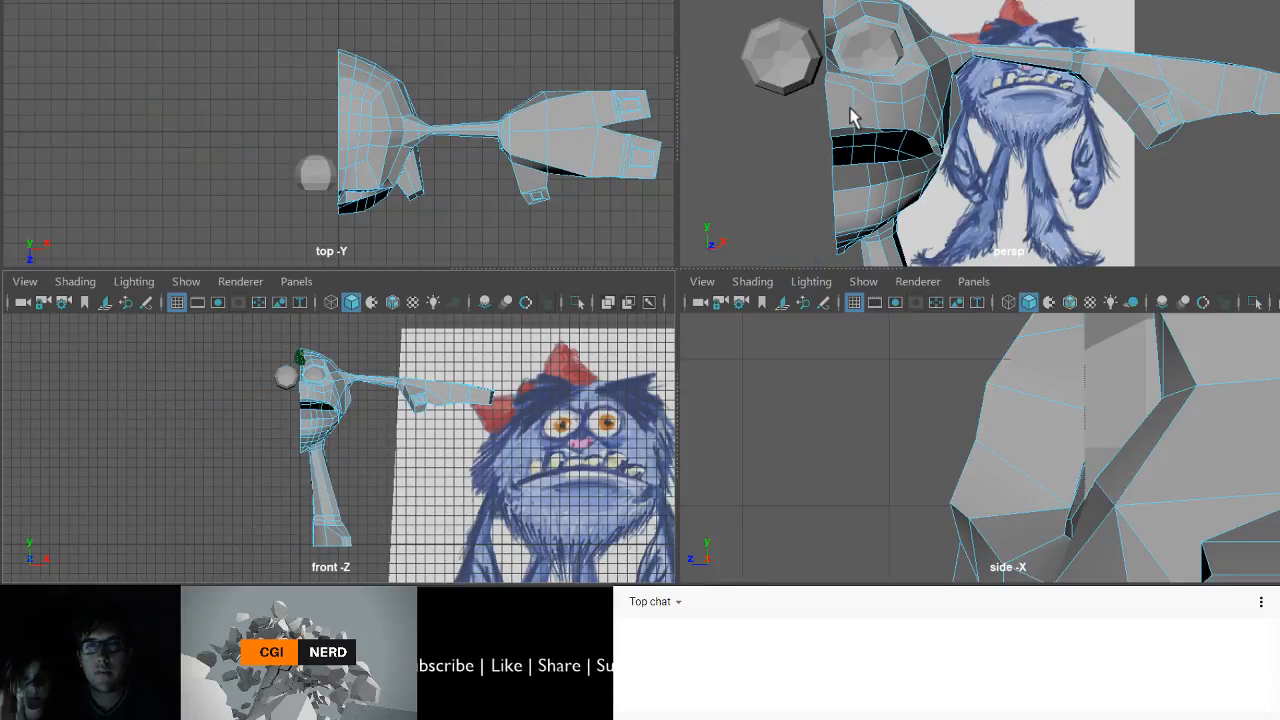
# - Select the face loop running around the mouth on the remaining half to examine its flow
pyautogui.press('space')
pyautogui.keyDown('alt'); pyautogui.moveTo(850, 117); pyautogui.dragTo(463, 280); pyautogui.keyUp('alt')
pyautogui.click(409, 229)
pyautogui.keyDown('alt'); pyautogui.moveTo(409, 229); pyautogui.dragTo(418, 195); pyautogui.keyUp('alt')
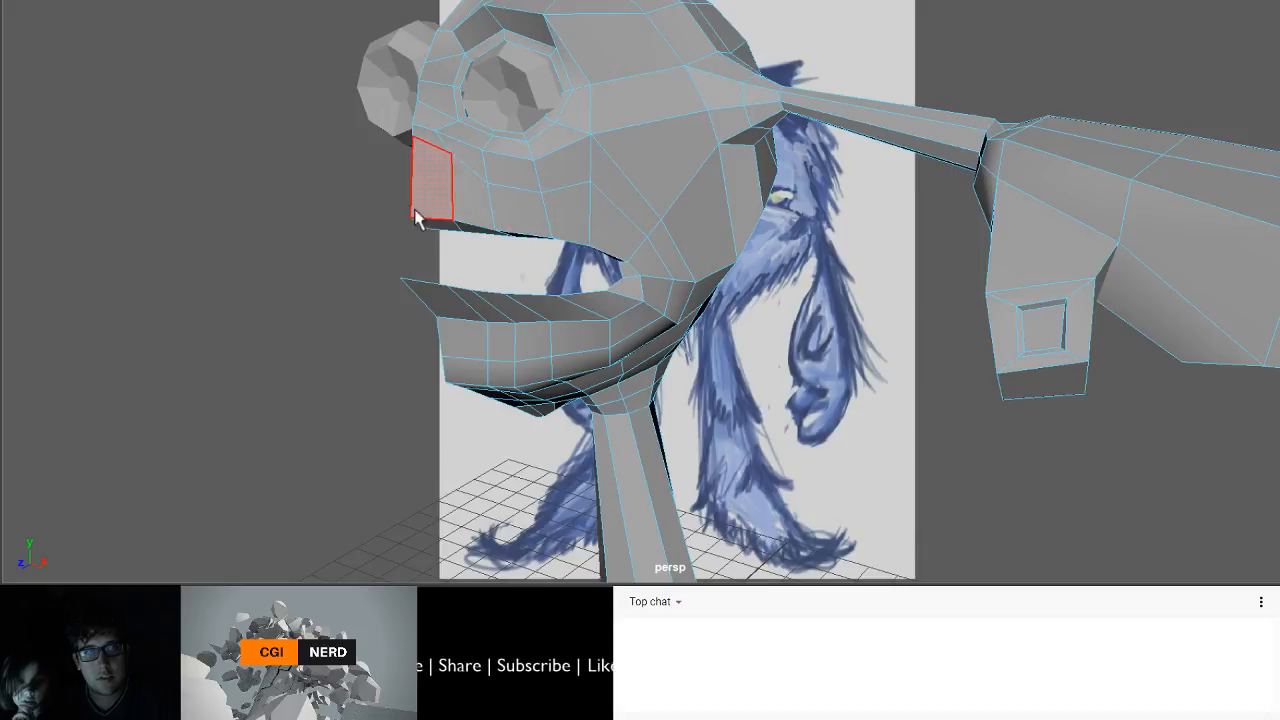
pyautogui.keyDown('alt'); pyautogui.moveTo(494, 186); pyautogui.dragTo(488, 175); pyautogui.keyUp('alt')
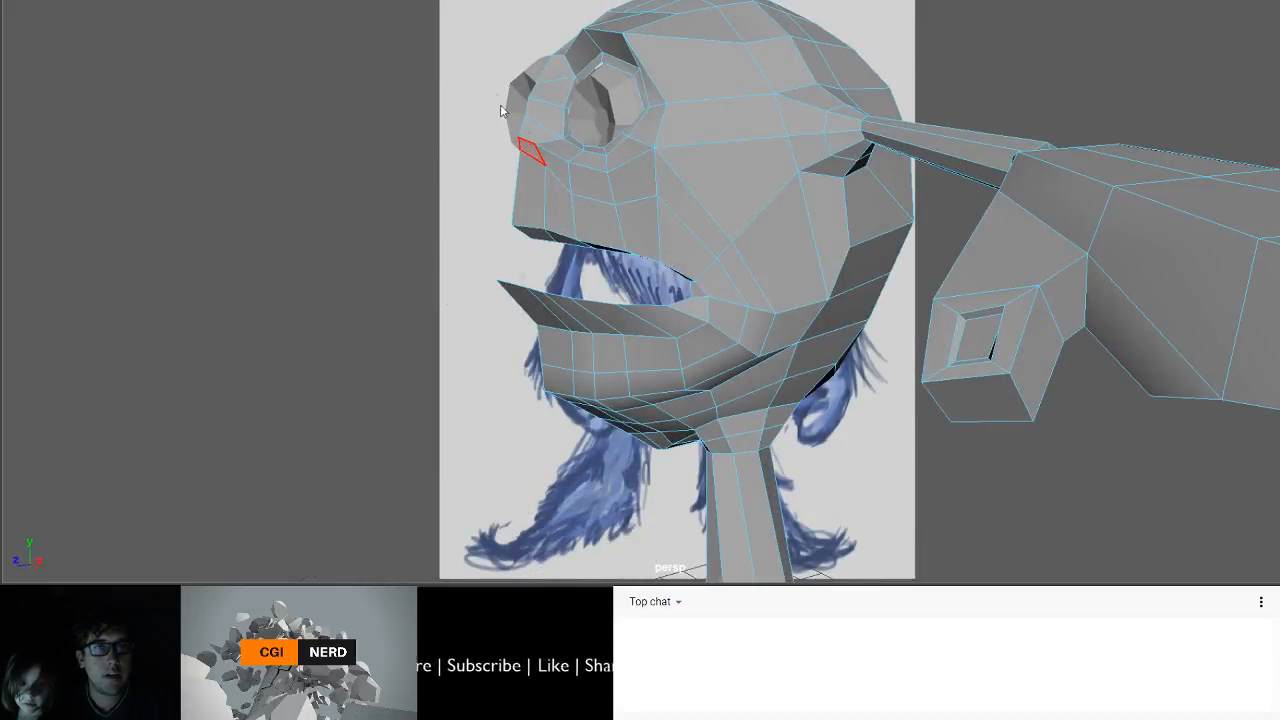
pyautogui.click(556, 170)
pyautogui.keyDown('shift'); pyautogui.doubleClick(602, 190); pyautogui.keyUp('shift')
pyautogui.keyDown('alt'); pyautogui.moveTo(636, 222); pyautogui.dragTo(669, 220); pyautogui.keyUp('alt')
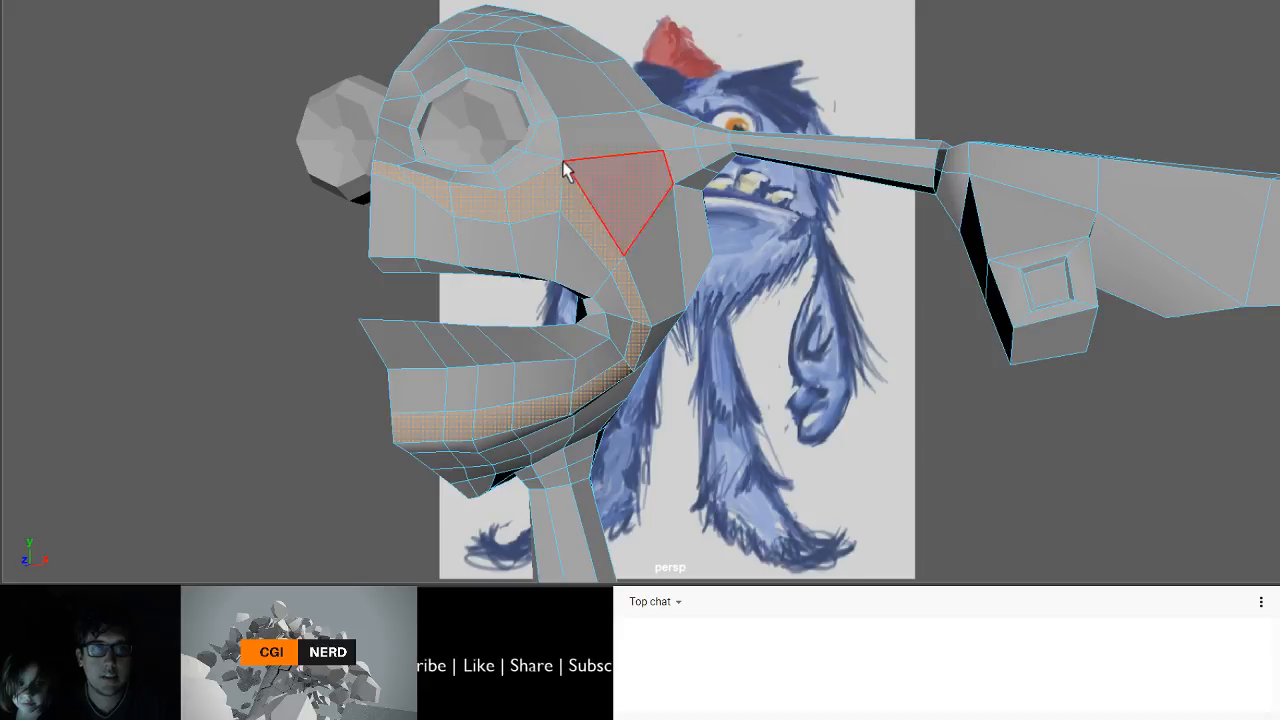
# - Reposition the cheek vertices beside and above the mouth corner to even out the loop around the mouth
pyautogui.press('F9')
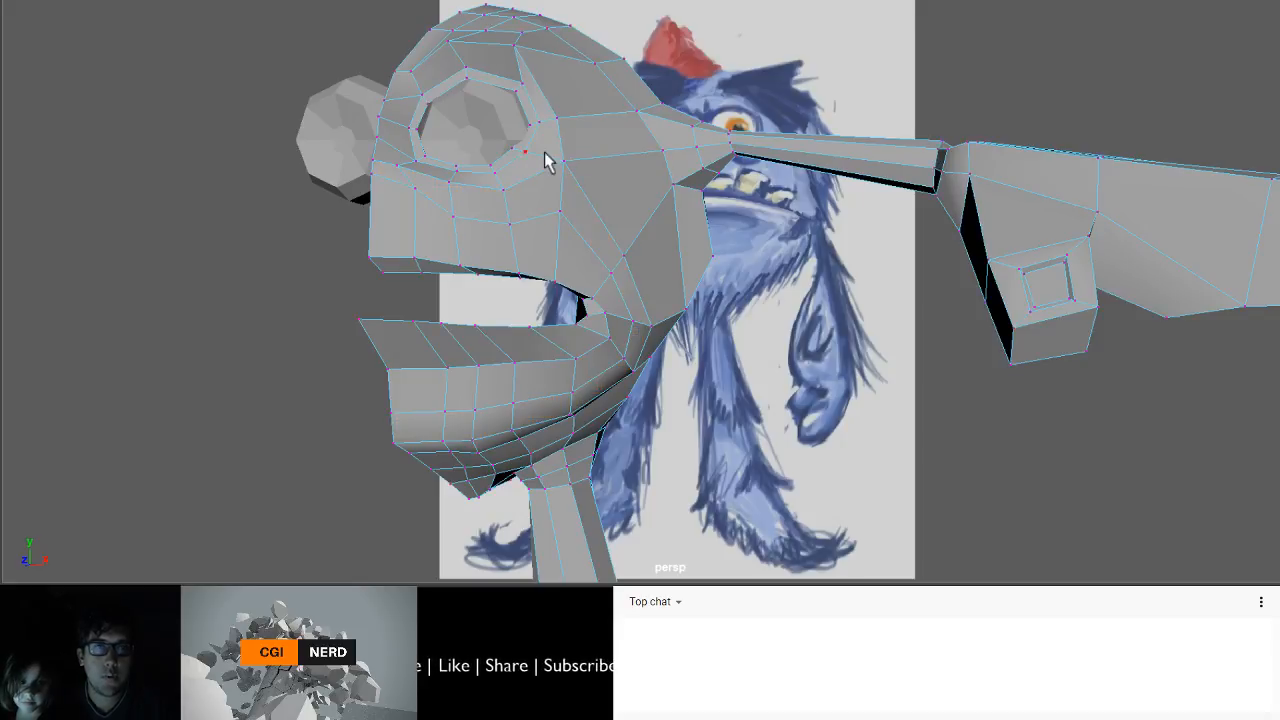
pyautogui.click(557, 213)
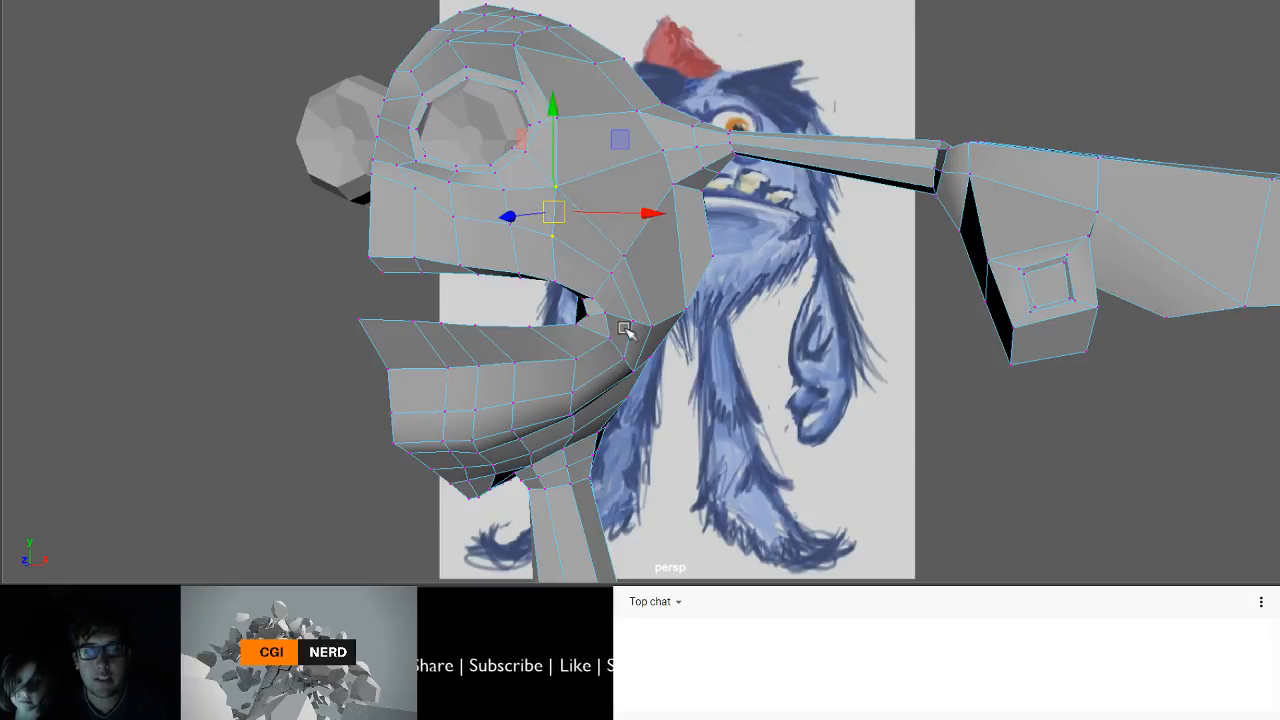
pyautogui.keyDown('alt'); pyautogui.moveTo(622, 326); pyautogui.dragTo(802, 234); pyautogui.keyUp('alt')
pyautogui.click(775, 264)
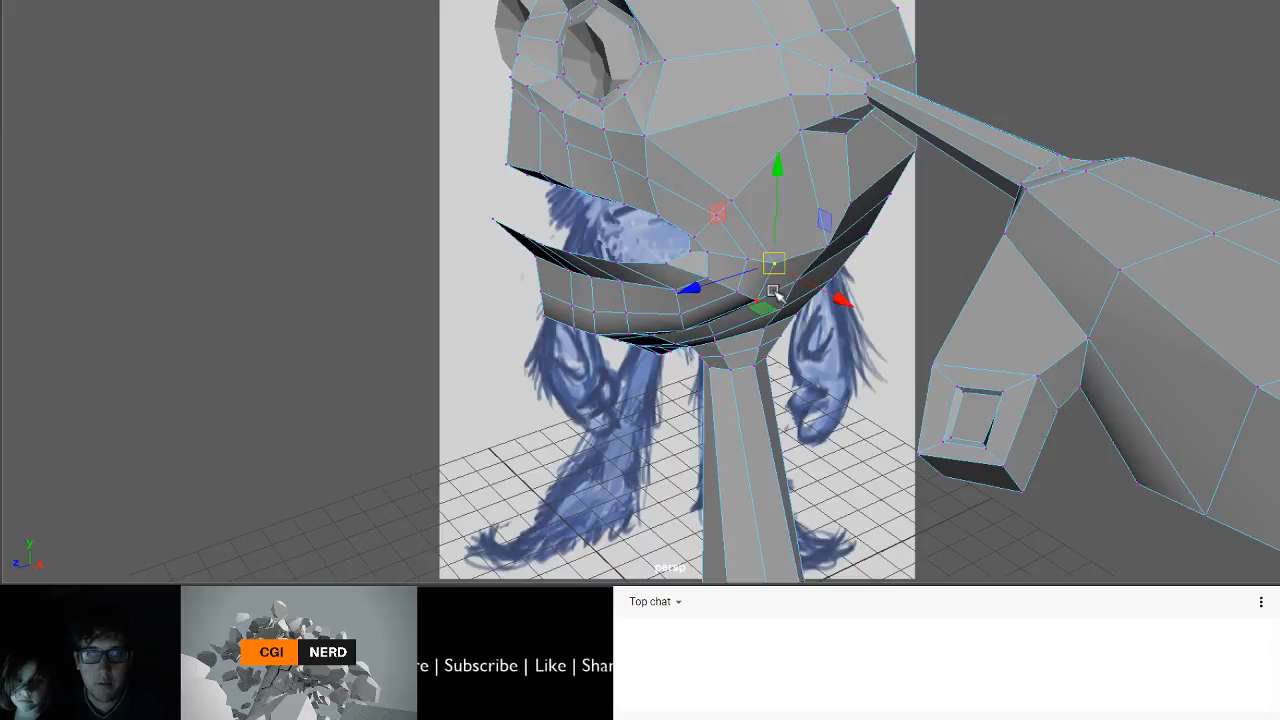
pyautogui.press('q')
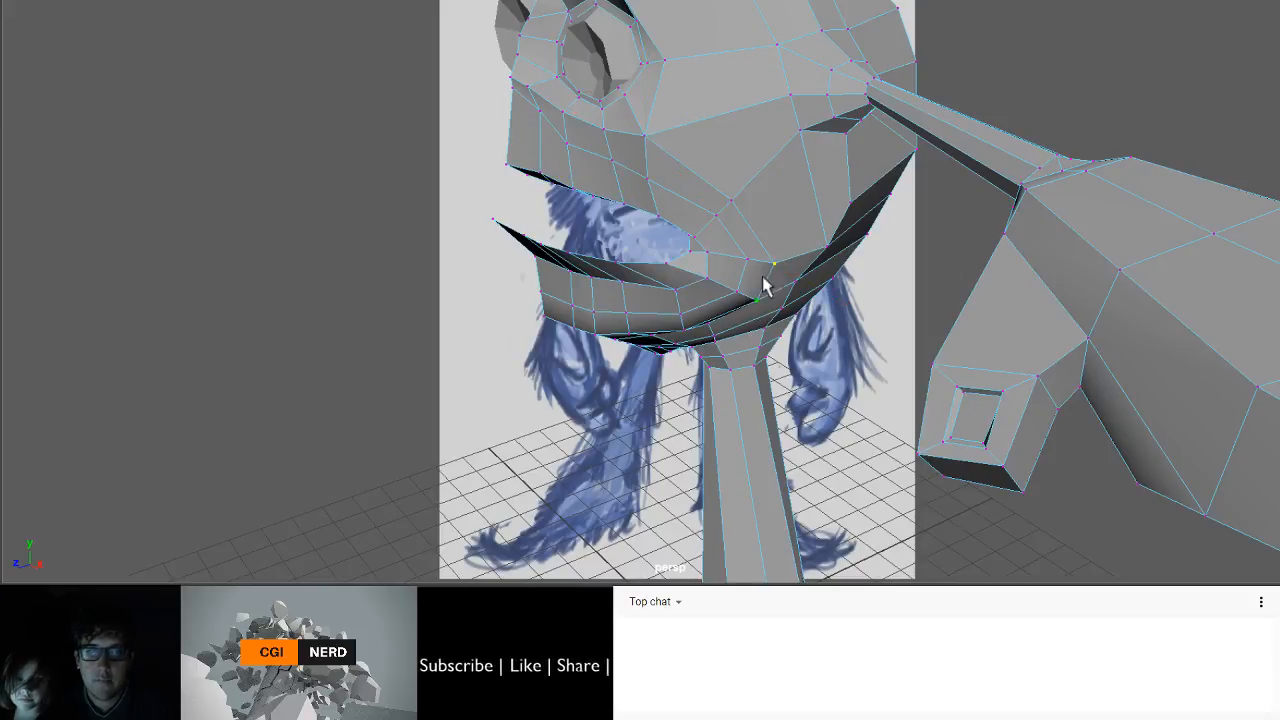
pyautogui.press('w')
pyautogui.moveTo(763, 285)
pyautogui.keyDown('alt'); pyautogui.mouseDown()
pyautogui.moveTo(763, 255)
pyautogui.moveTo(789, 277)
pyautogui.moveTo(772, 279)
pyautogui.mouseUp(); pyautogui.keyUp('alt')
pyautogui.click(774, 186)
pyautogui.moveTo(774, 188)
pyautogui.mouseDown()
pyautogui.moveTo(760, 199)
pyautogui.moveTo(909, 171)
pyautogui.moveTo(883, 197)
pyautogui.mouseUp()
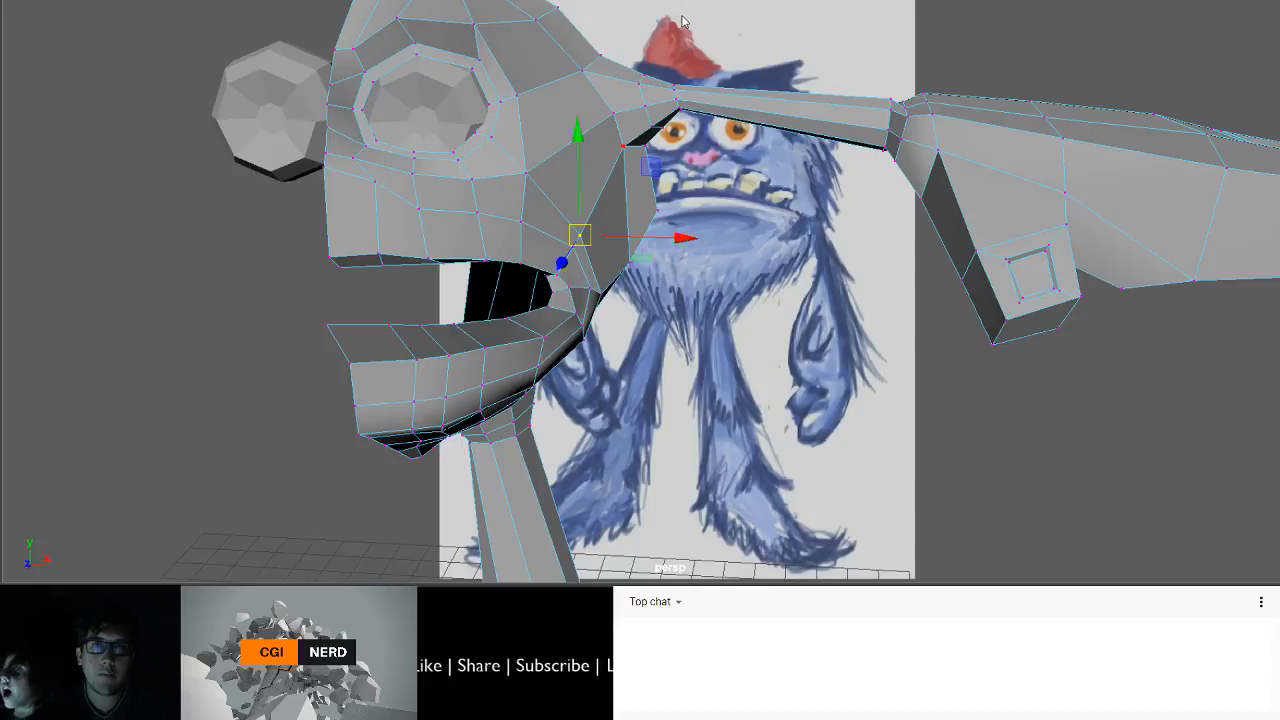
# - Select the two faces next to the centre line between the nose and the upper lip
pyautogui.moveTo(618, 200)
pyautogui.keyDown('alt'); pyautogui.mouseDown()
pyautogui.moveTo(640, 205)
pyautogui.moveTo(570, 228)
pyautogui.mouseUp(); pyautogui.keyUp('alt')
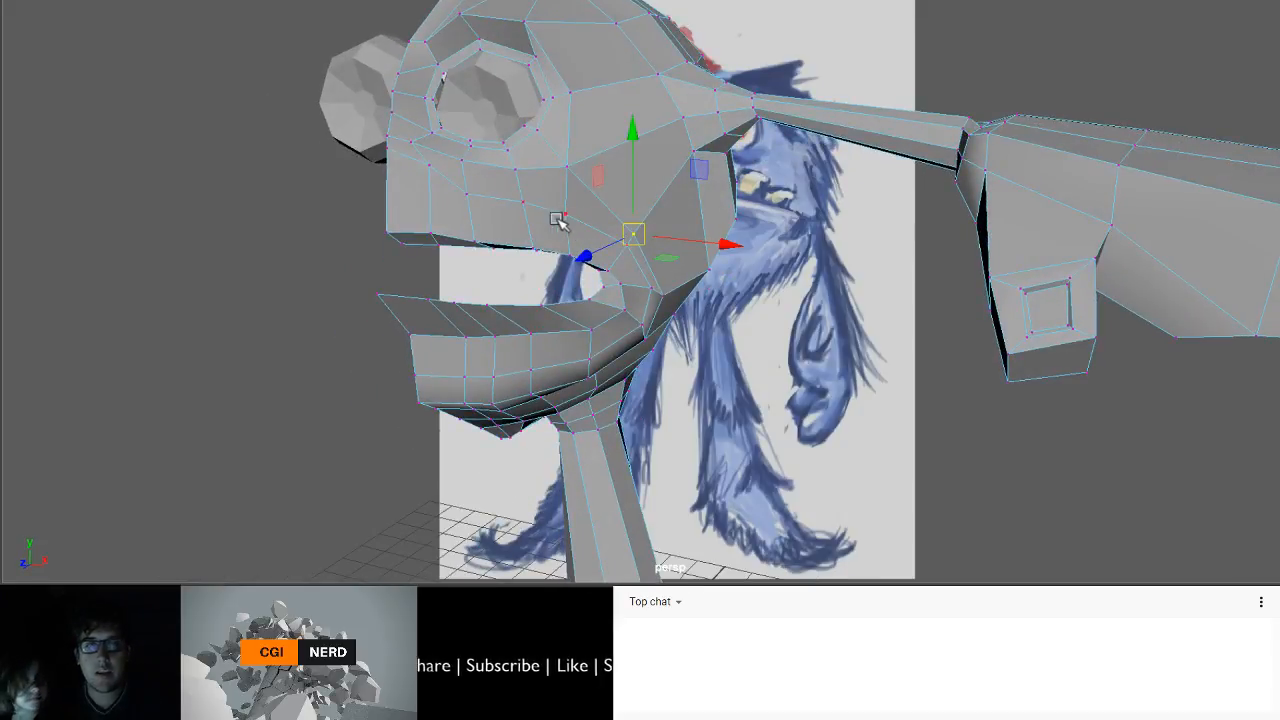
pyautogui.click(405, 267)
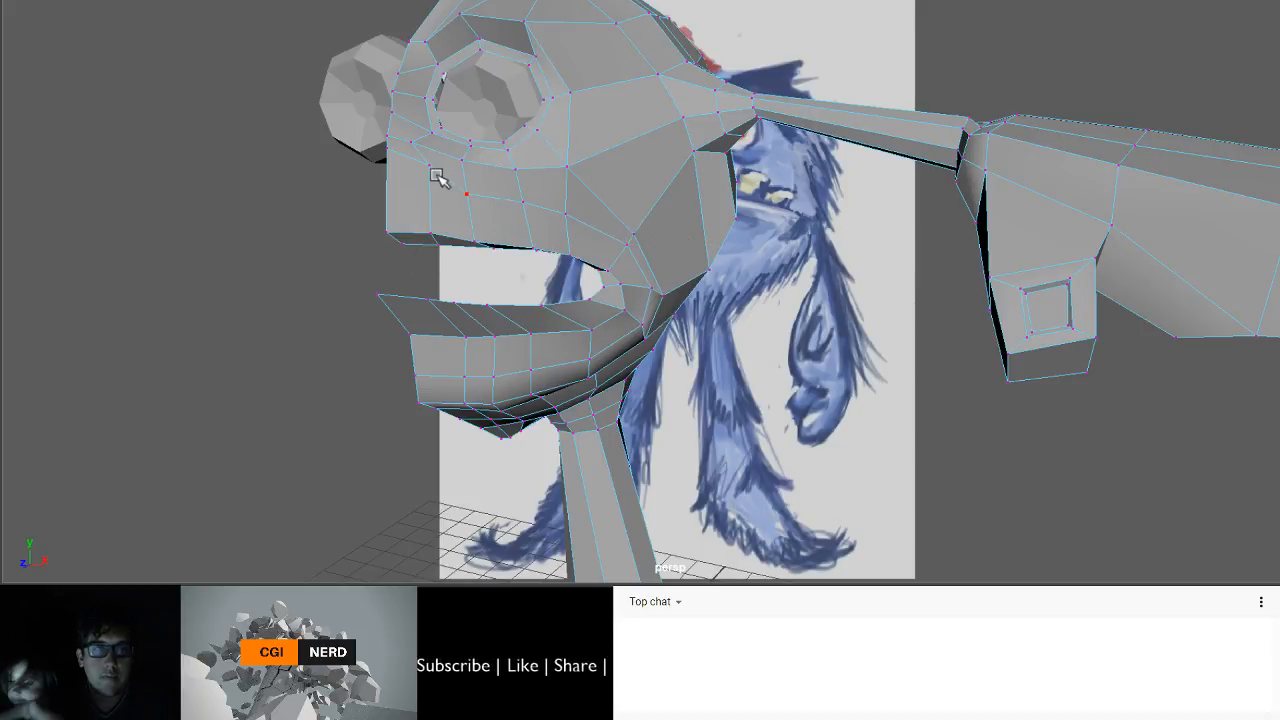
pyautogui.keyDown('alt'); pyautogui.moveTo(437, 177); pyautogui.dragTo(406, 177); pyautogui.keyUp('alt')
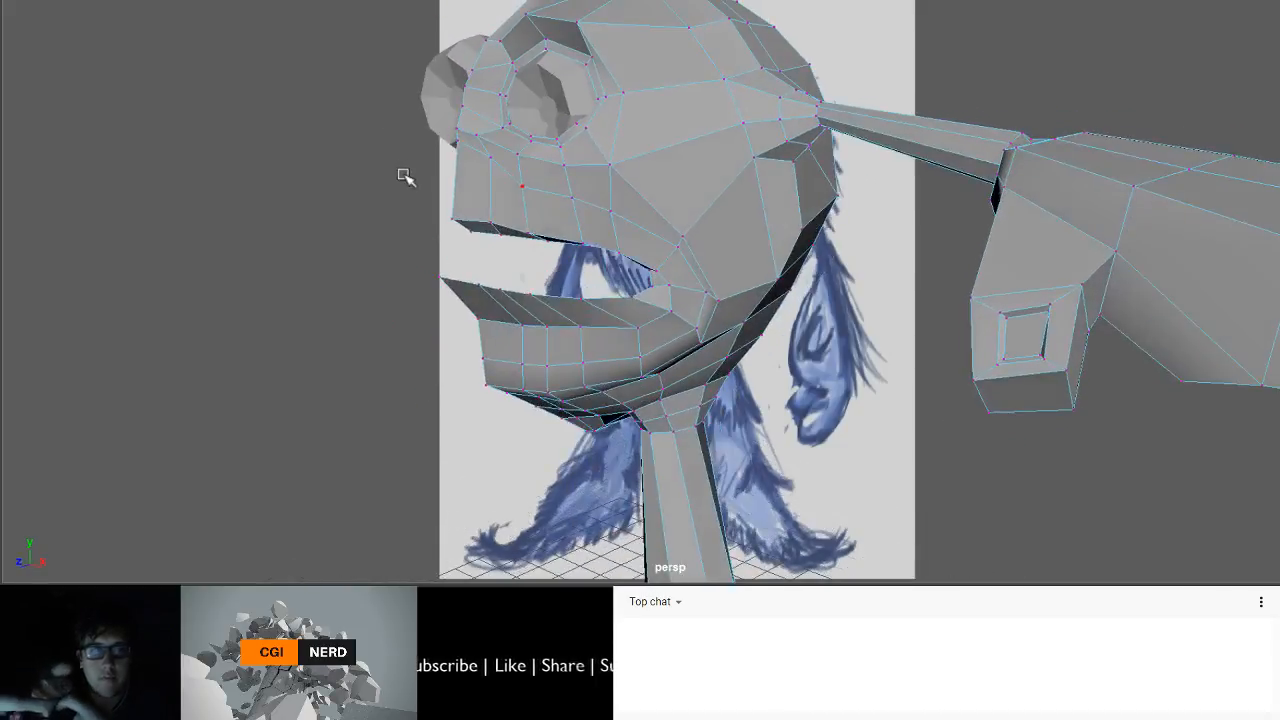
pyautogui.click(520, 188)
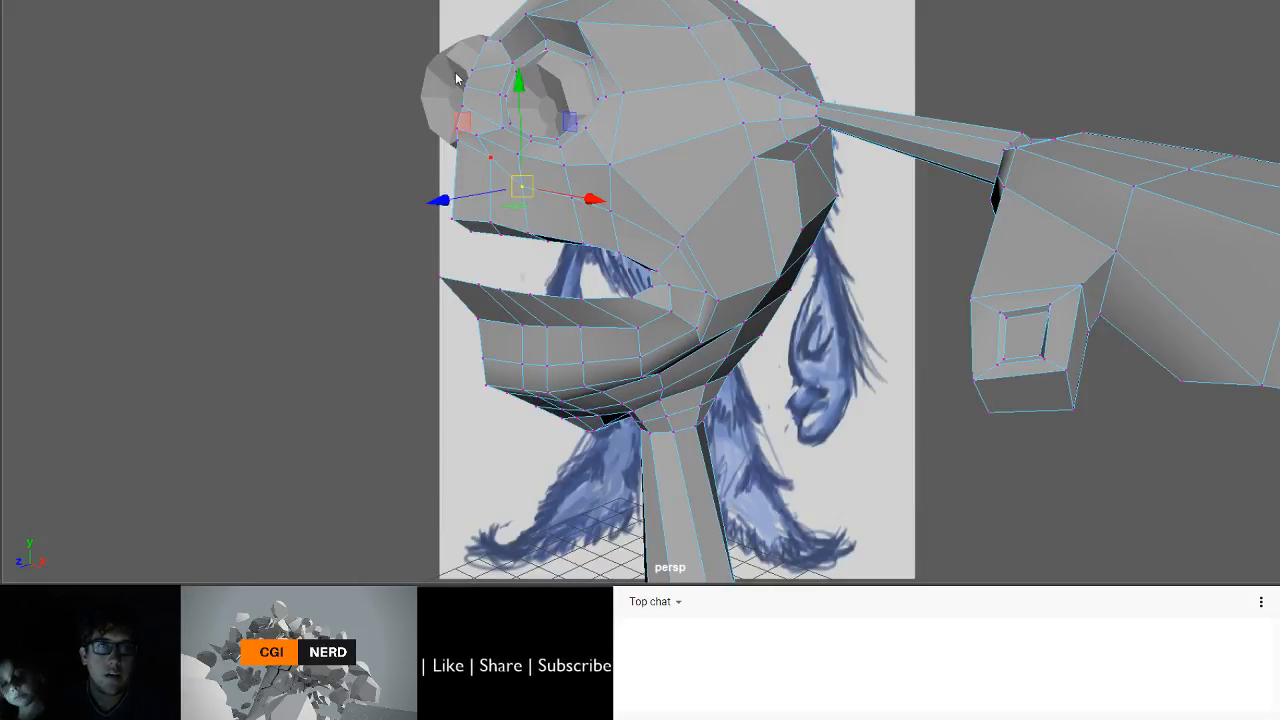
pyautogui.press('F11')
pyautogui.click(480, 186)
pyautogui.keyDown('shift'); pyautogui.click(518, 214); pyautogui.keyUp('shift')
pyautogui.keyDown('alt'); pyautogui.moveTo(456, 226); pyautogui.dragTo(397, 143); pyautogui.keyUp('alt')
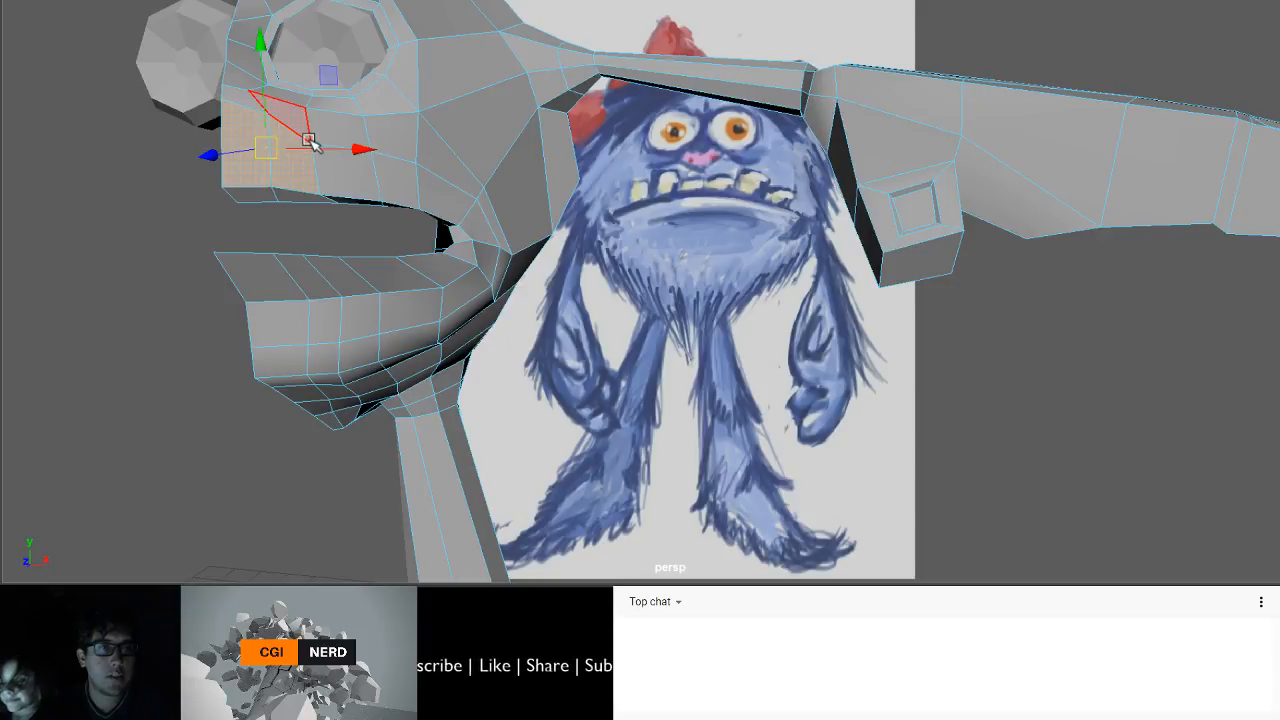
# - Raise the vertex below the inner eye corner towards the eye and shift its neighbour slightly towards the centre line
pyautogui.moveTo(248, 36); pyautogui.dragTo(248, 28, button='right')
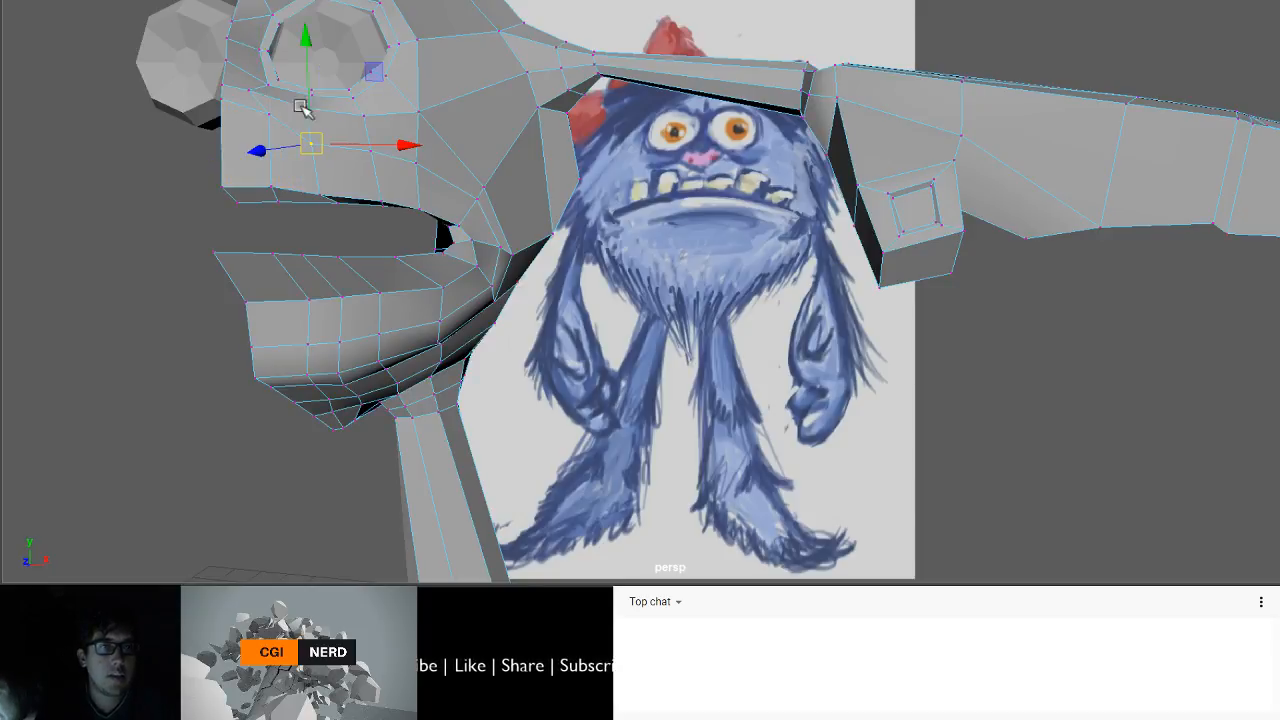
pyautogui.moveTo(310, 142); pyautogui.dragTo(297, 113)
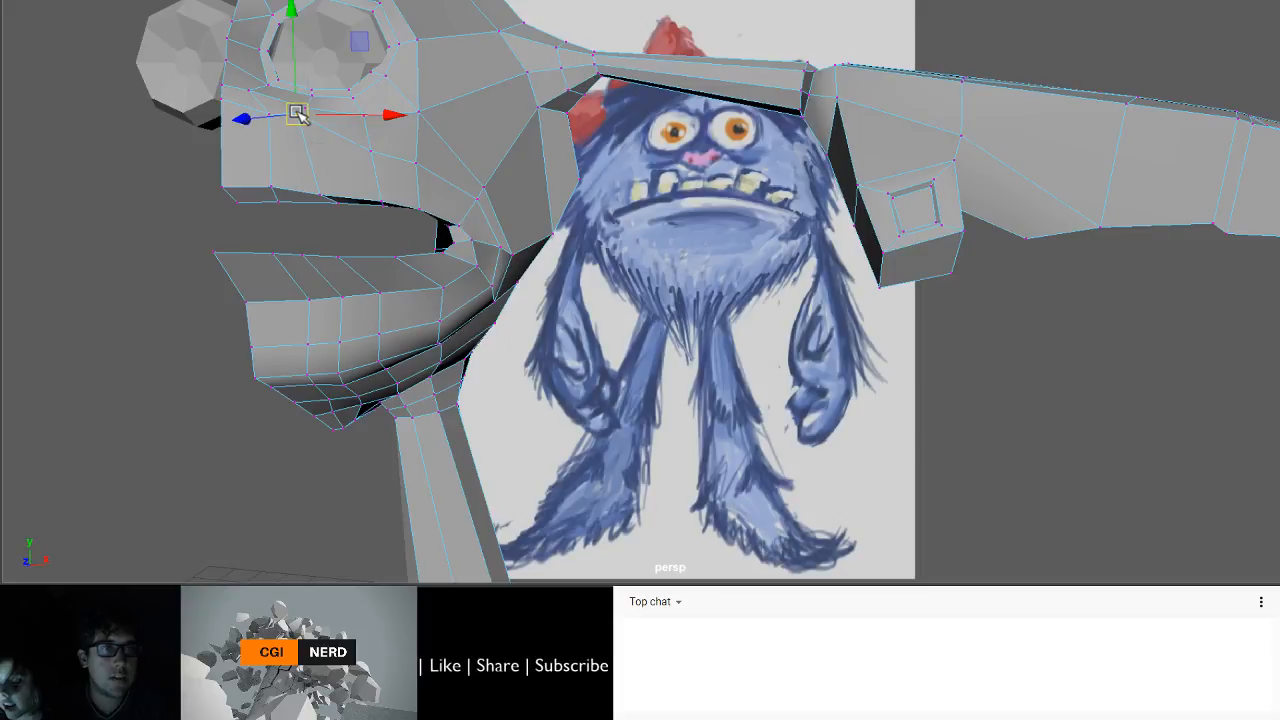
pyautogui.press('q')
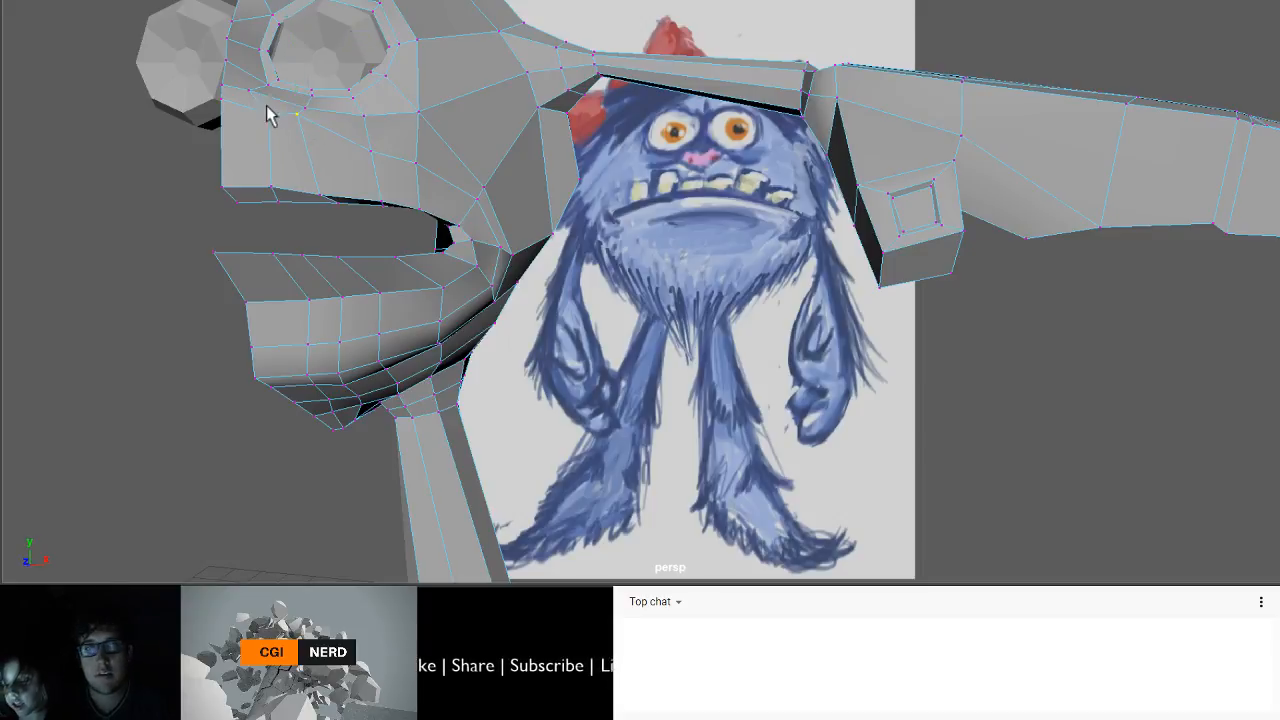
pyautogui.click(269, 117)
pyautogui.moveTo(270, 117)
pyautogui.mouseDown()
pyautogui.moveTo(258, 129)
pyautogui.moveTo(255, 114)
pyautogui.mouseUp()
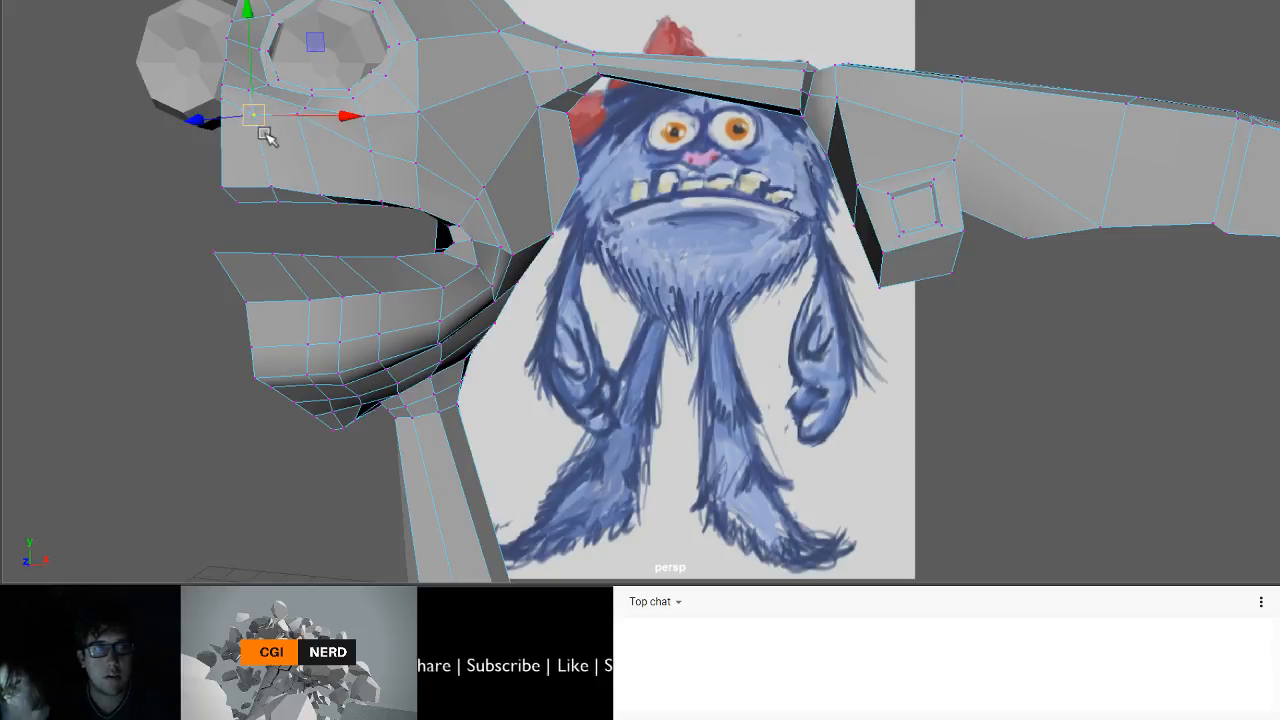
# - Reposition two upper-lip vertices between the centre line and the mouth corner to even out the lip edge
pyautogui.click(320, 191)
pyautogui.moveTo(320, 195); pyautogui.dragTo(383, 162)
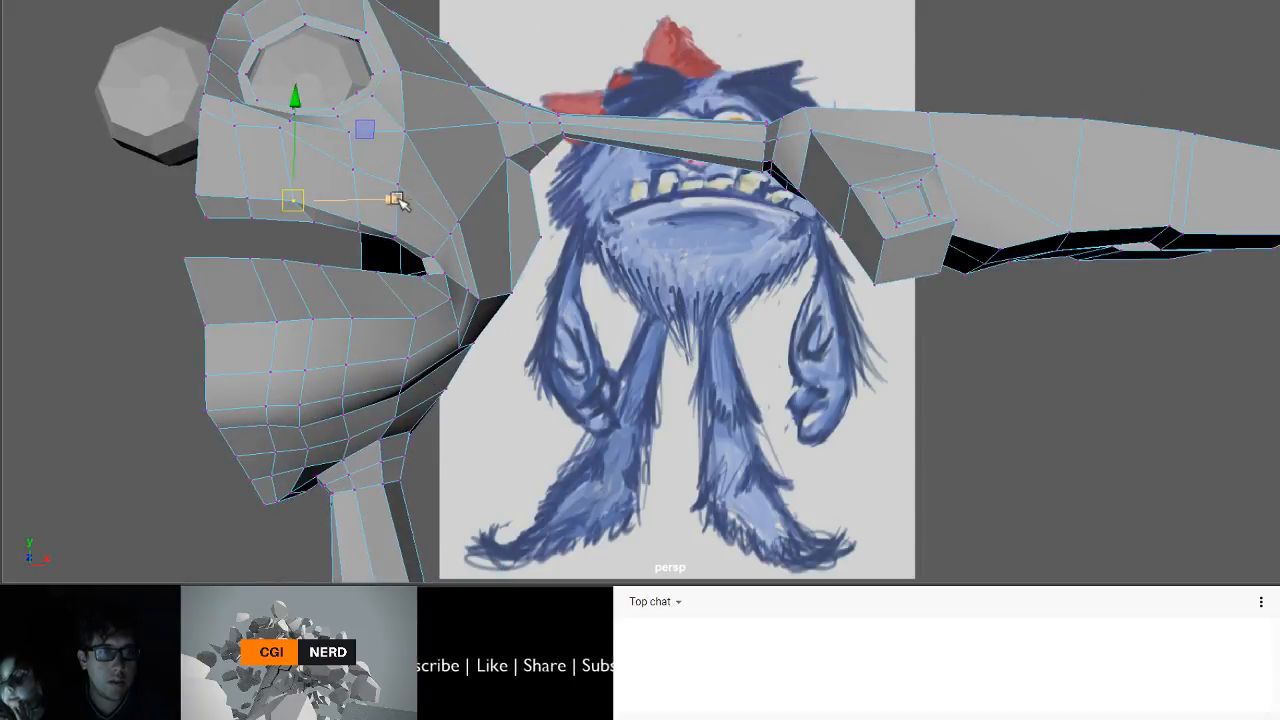
pyautogui.click(401, 236)
pyautogui.keyDown('alt'); pyautogui.moveTo(394, 239); pyautogui.dragTo(366, 208); pyautogui.keyUp('alt')
pyautogui.click(363, 219)
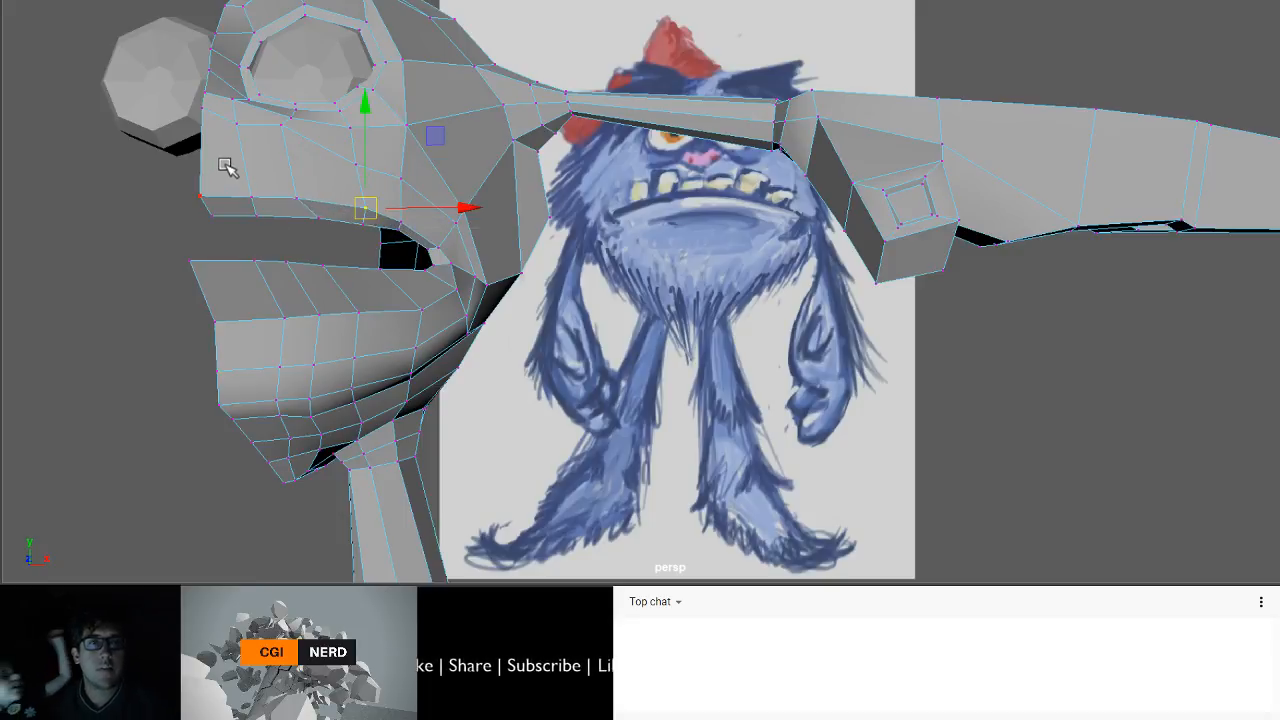
# - Extrude the two faces next to the centre line above the upper lip with a Local Translate Z of 0.481
pyautogui.moveTo(228, 87); pyautogui.dragTo(236, 121, button='right')
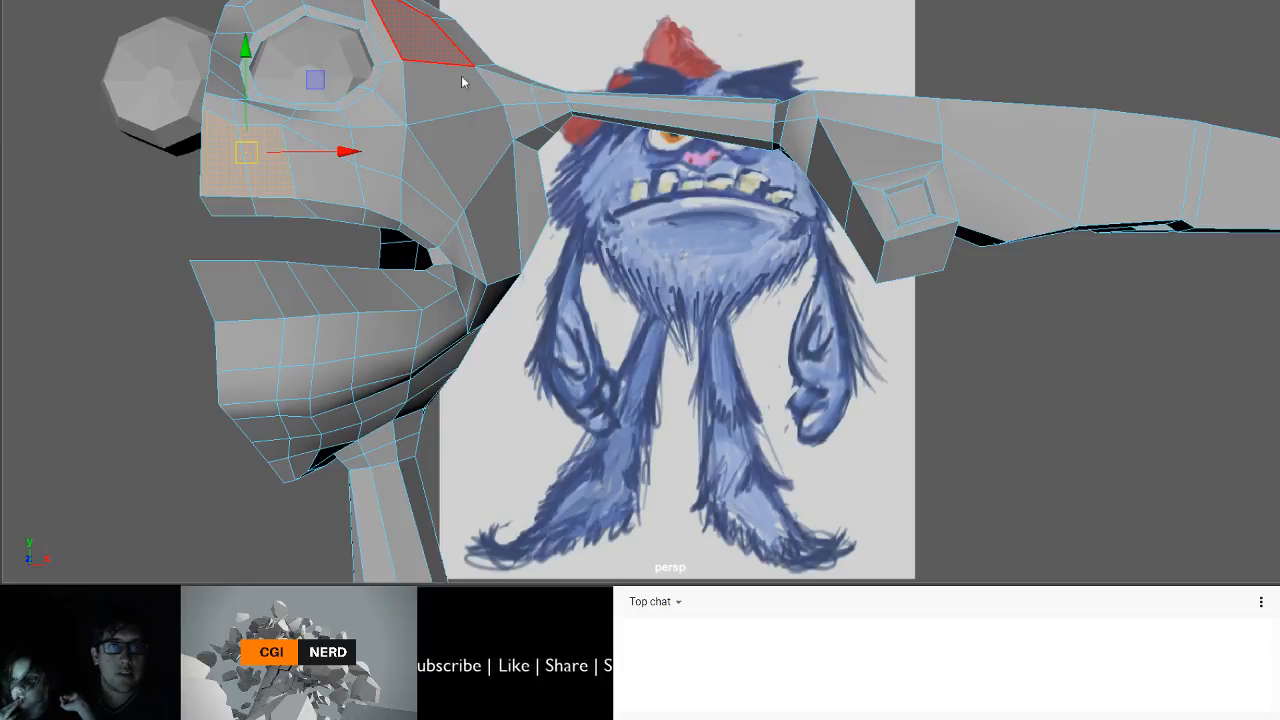
pyautogui.keyDown('alt'); pyautogui.moveTo(270, 227); pyautogui.dragTo(360, 289); pyautogui.keyUp('alt')
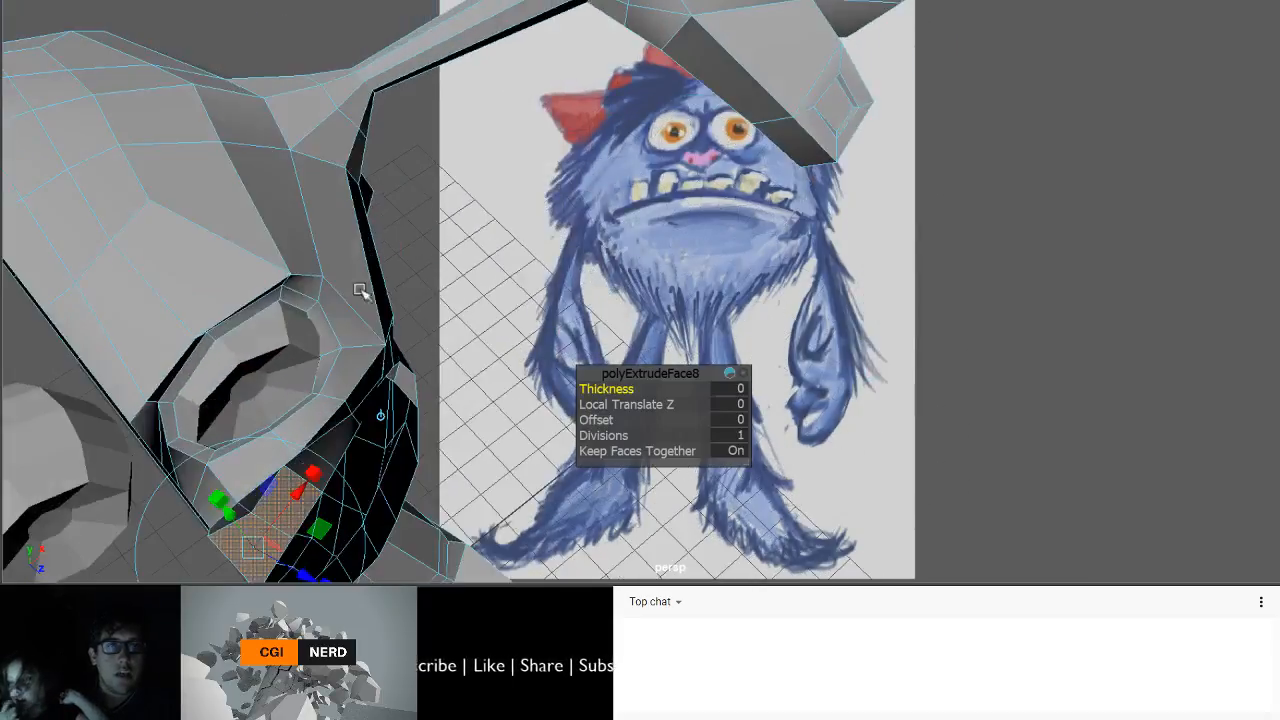
pyautogui.keyDown('alt'); pyautogui.moveTo(360, 289); pyautogui.dragTo(350, 157, button='middle'); pyautogui.keyUp('alt')
pyautogui.keyDown('alt'); pyautogui.moveTo(306, 281); pyautogui.dragTo(366, 251); pyautogui.keyUp('alt')
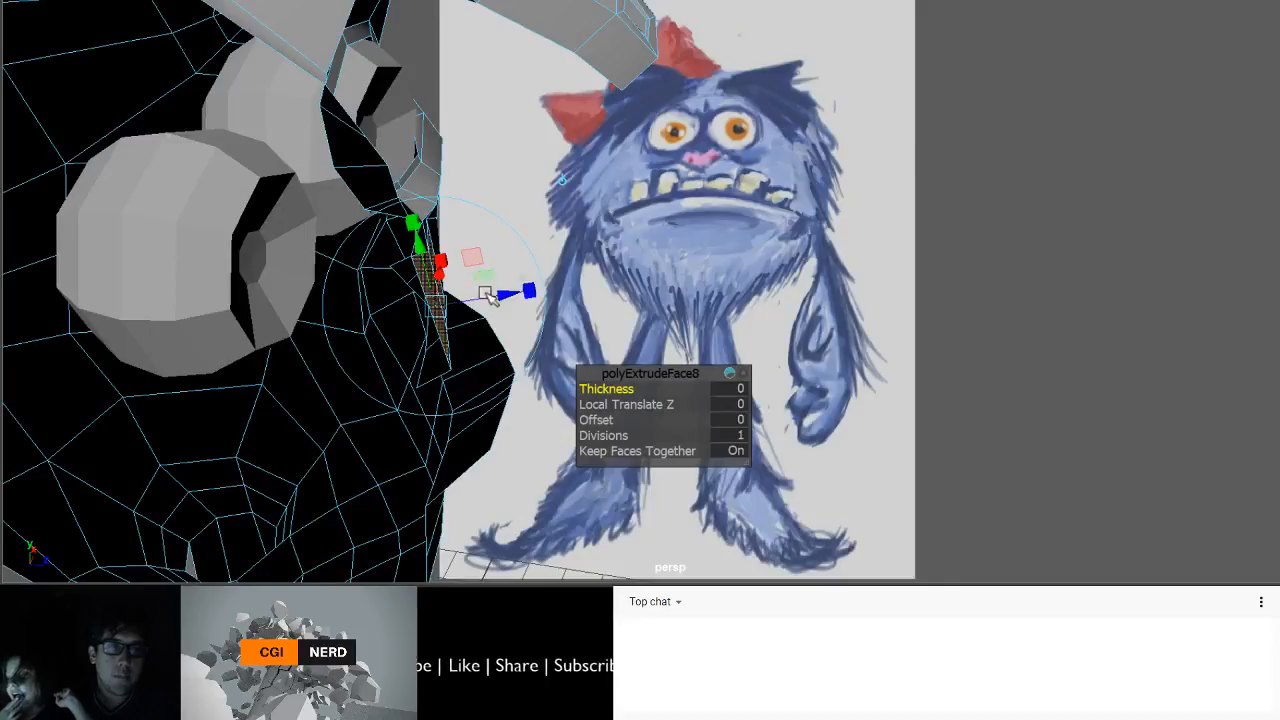
pyautogui.moveTo(503, 296); pyautogui.dragTo(531, 294)
pyautogui.keyDown('alt'); pyautogui.moveTo(472, 328); pyautogui.dragTo(333, 262); pyautogui.keyUp('alt')
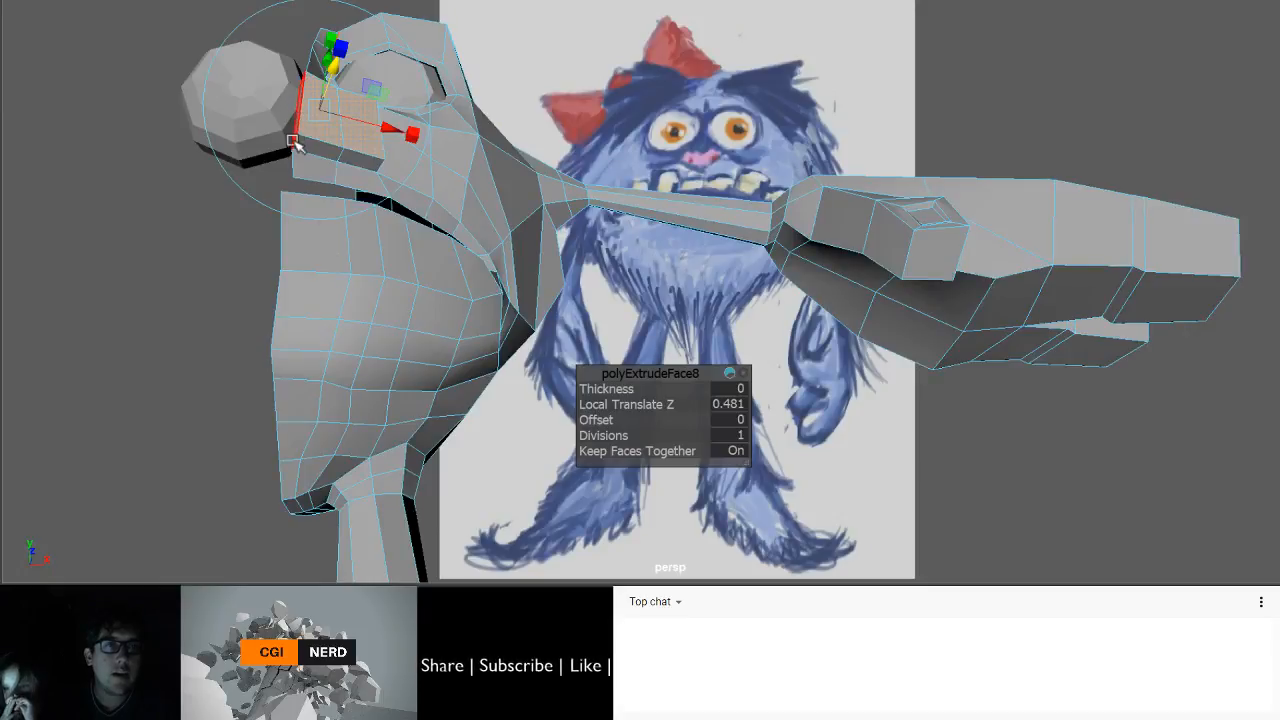
# - Undo the extrusion's local offset and move the extruded faces straight forward from the face along the world Z axis
pyautogui.keyDown('alt'); pyautogui.moveTo(297, 143); pyautogui.dragTo(341, 234); pyautogui.keyUp('alt')
pyautogui.keyDown('alt'); pyautogui.moveTo(331, 134); pyautogui.dragTo(366, 177); pyautogui.keyUp('alt')
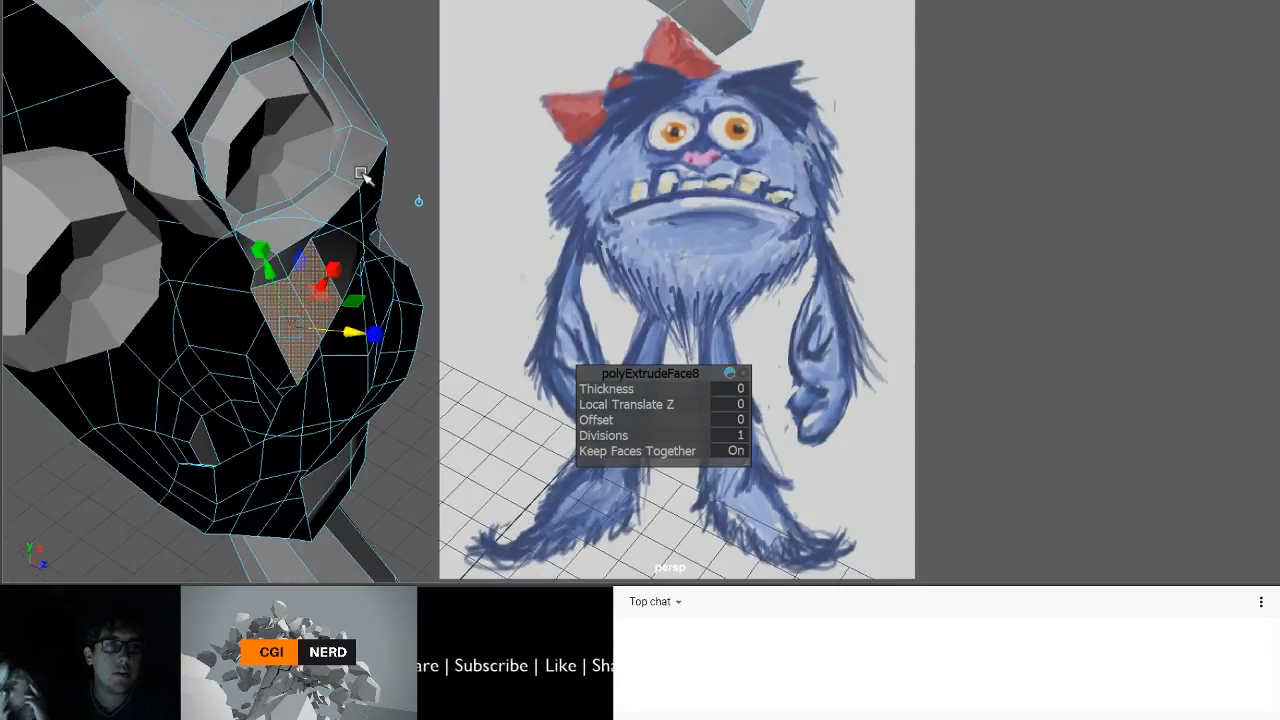
pyautogui.moveTo(365, 328); pyautogui.dragTo(445, 278)
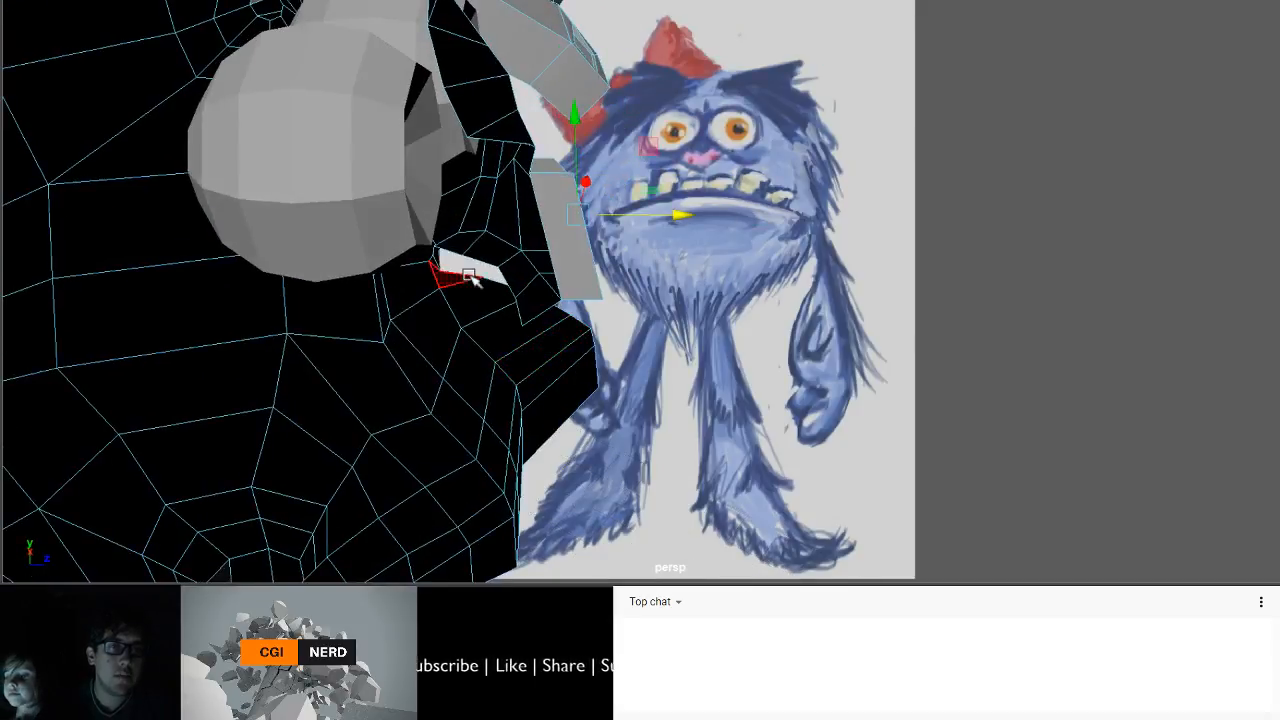
pyautogui.click(571, 232)
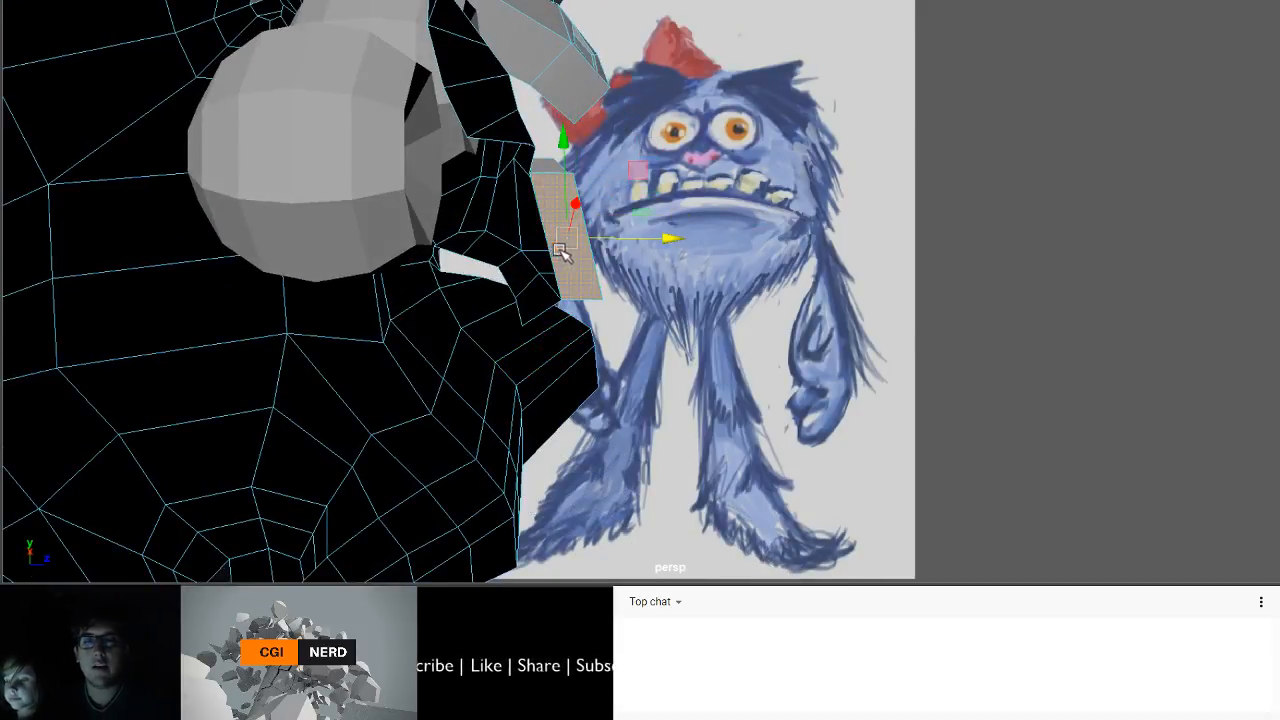
pyautogui.keyDown('alt'); pyautogui.moveTo(676, 259); pyautogui.dragTo(611, 443); pyautogui.keyUp('alt')
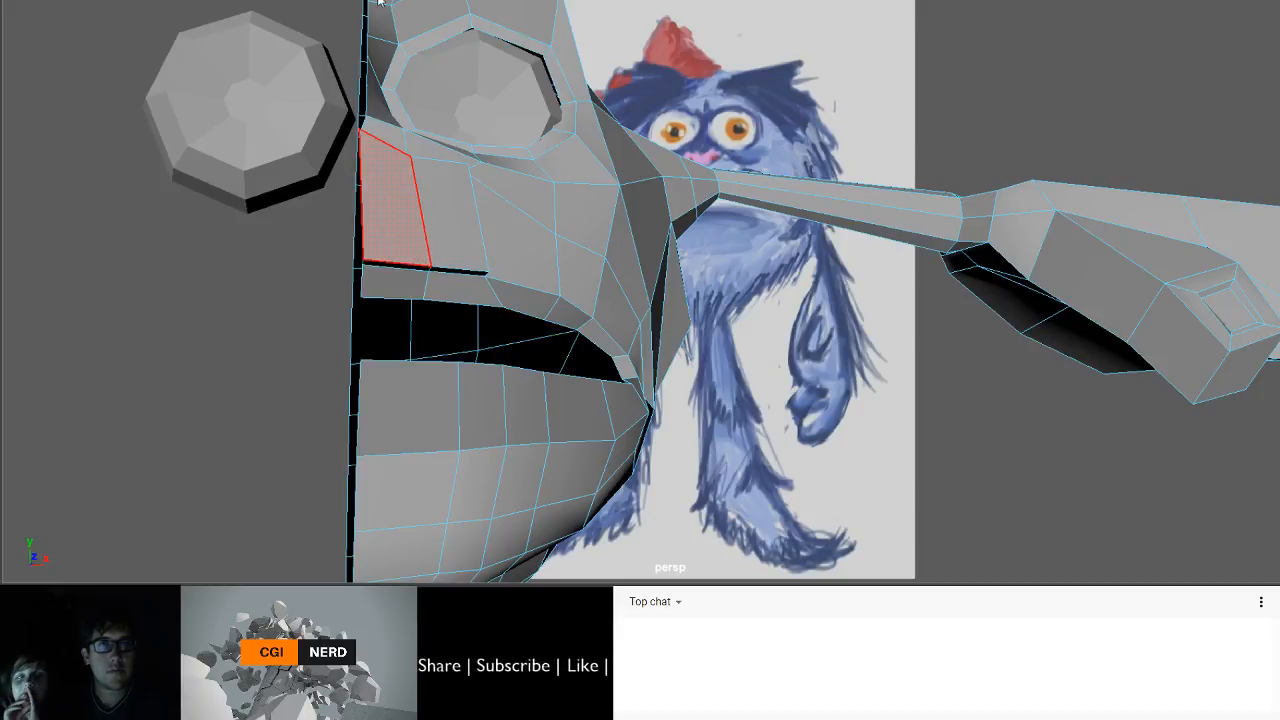
pyautogui.press('F9')
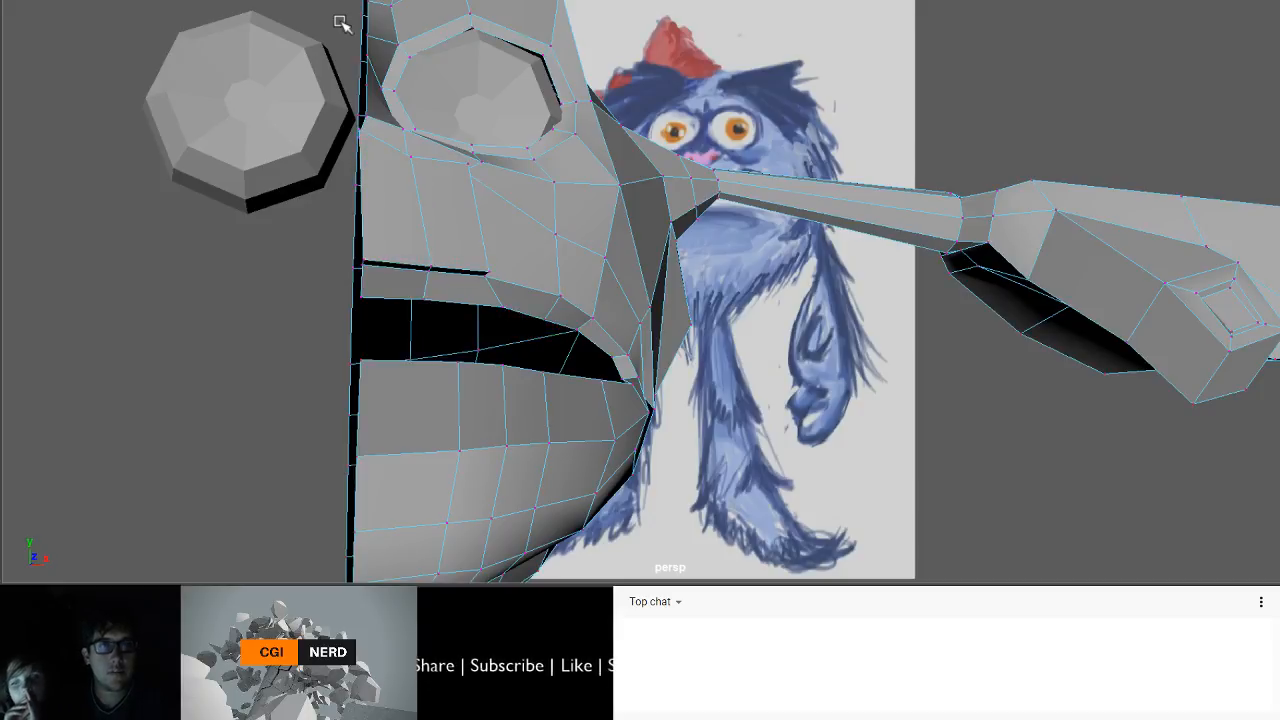
# - Raise the centre-line and middle vertices along the lower front edge of the extruded nose
pyautogui.click(371, 263)
pyautogui.press('q')
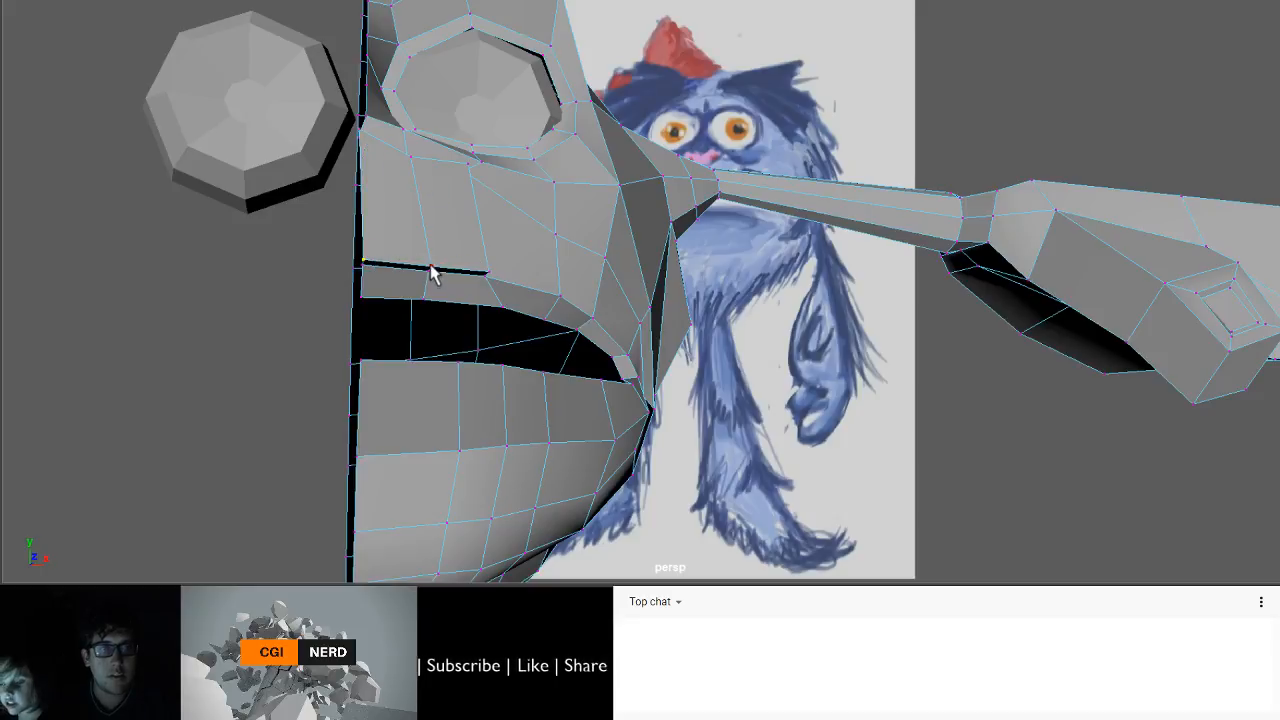
pyautogui.keyDown('shift'); pyautogui.click(432, 268); pyautogui.keyUp('shift')
pyautogui.press('w')
pyautogui.moveTo(400, 166); pyautogui.dragTo(400, 152)
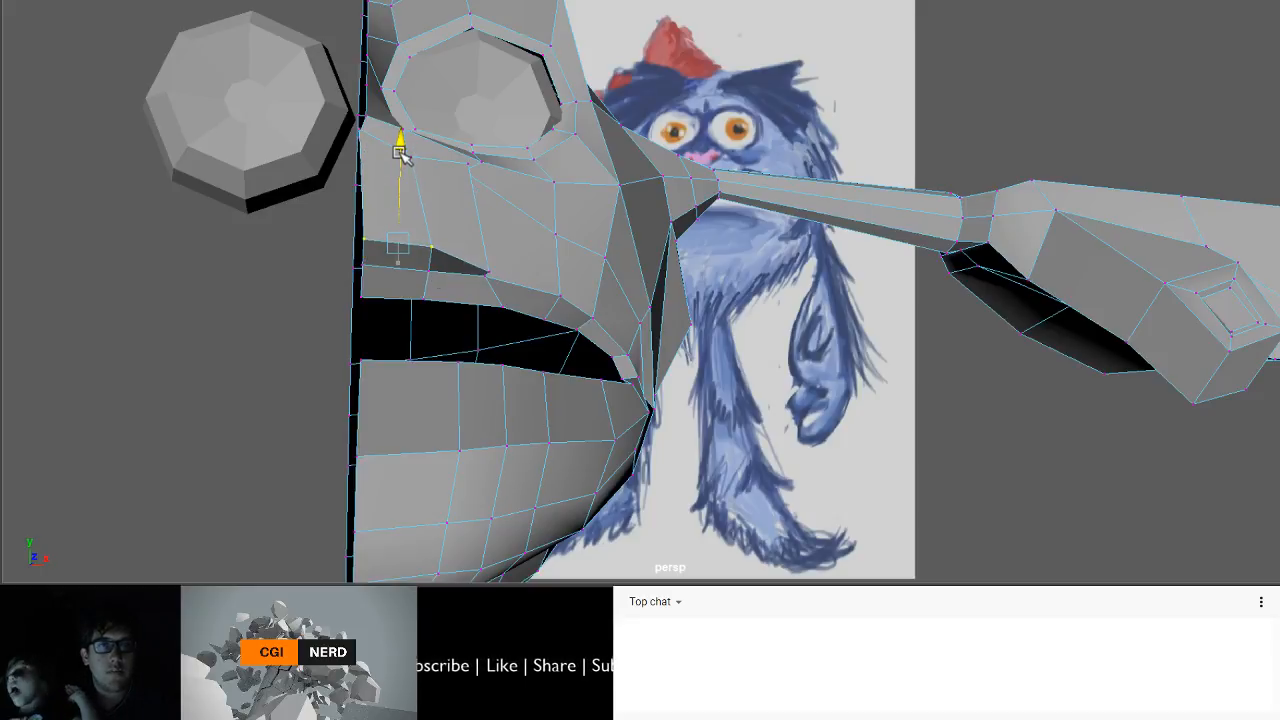
# - Shift the middle vertex of the nose's lower front edge slightly towards the centre line
pyautogui.click(436, 250)
pyautogui.moveTo(514, 250); pyautogui.dragTo(381, 258)
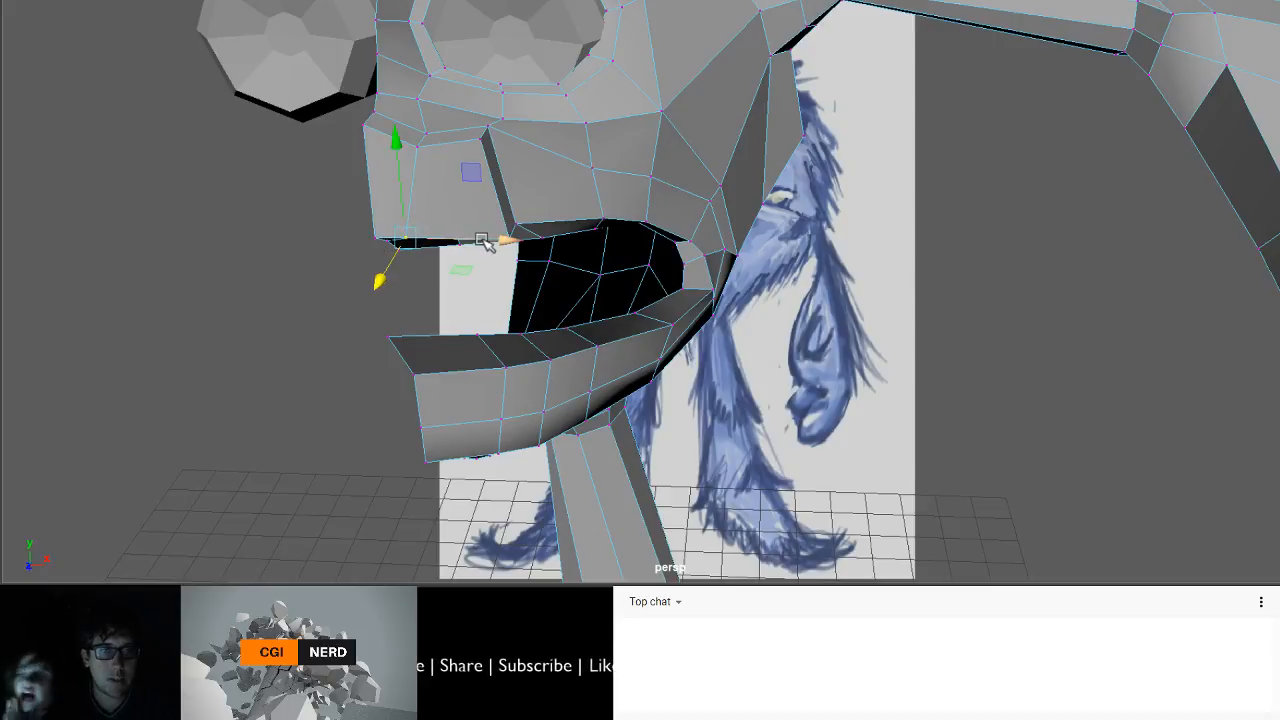
pyautogui.moveTo(482, 240); pyautogui.dragTo(474, 238)
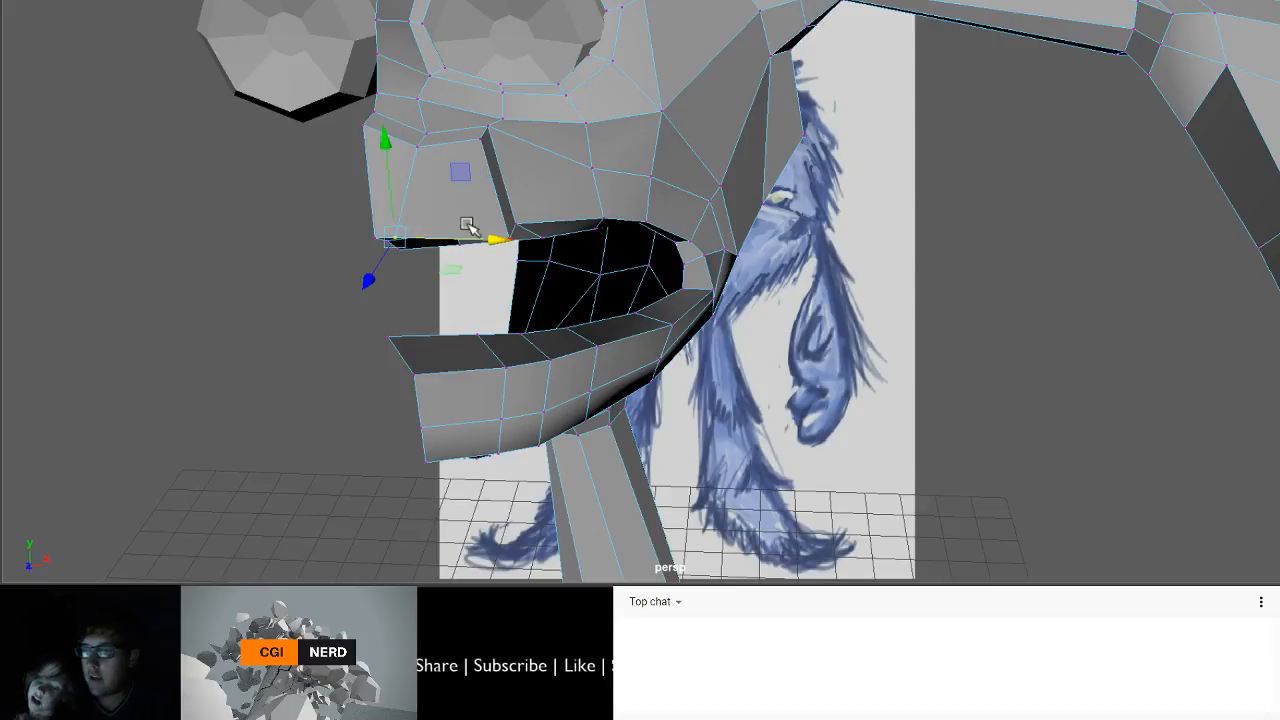
pyautogui.keyDown('alt'); pyautogui.moveTo(760, 222); pyautogui.dragTo(555, 222); pyautogui.keyUp('alt')
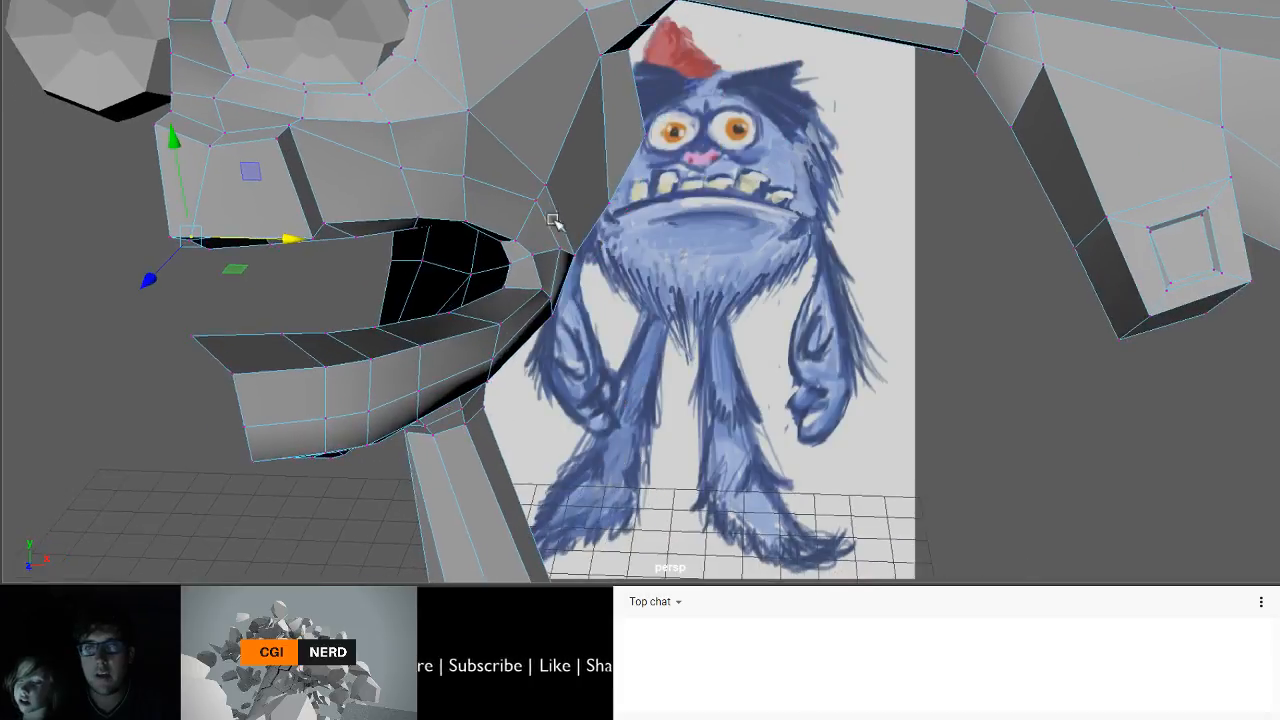
pyautogui.keyDown('alt'); pyautogui.moveTo(230, 168); pyautogui.dragTo(266, 172); pyautogui.keyUp('alt')
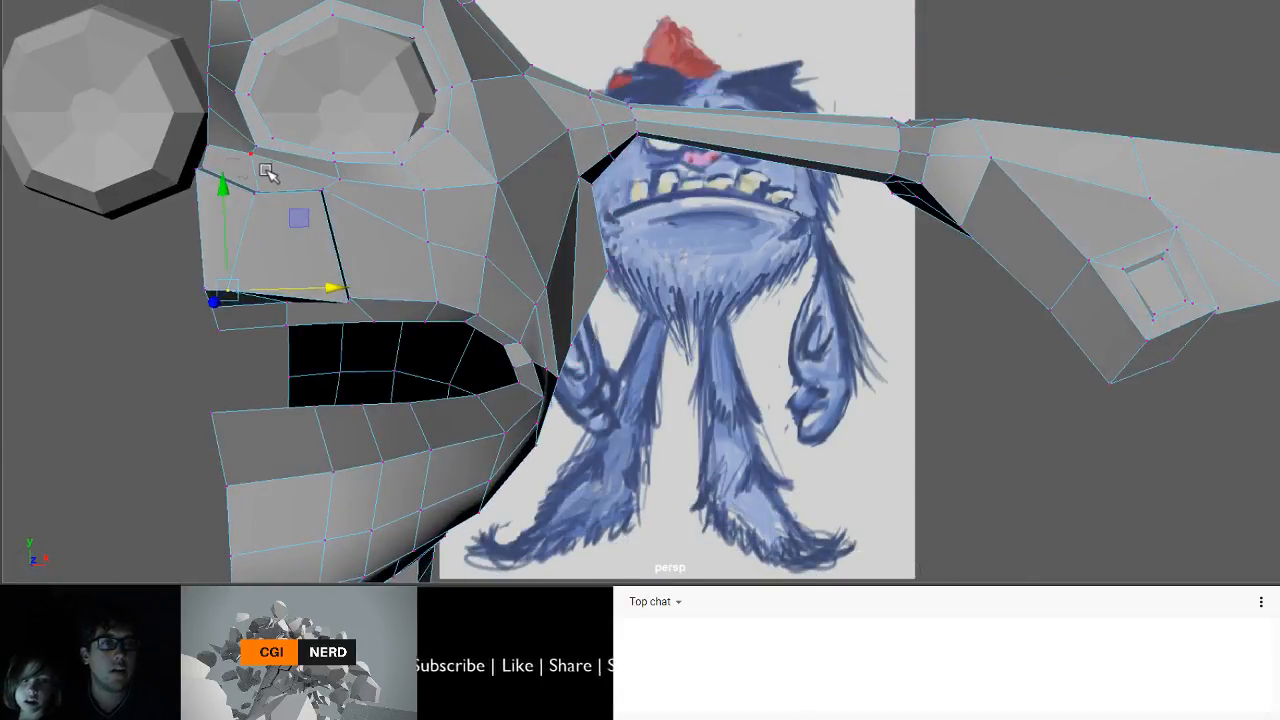
# - Lower the nose's top front vertex on the centre line and raise the two middle vertices of its top surface
pyautogui.click(197, 173)
pyautogui.moveTo(199, 68)
pyautogui.mouseDown()
pyautogui.moveTo(197, 105)
pyautogui.moveTo(205, 88)
pyautogui.mouseUp()
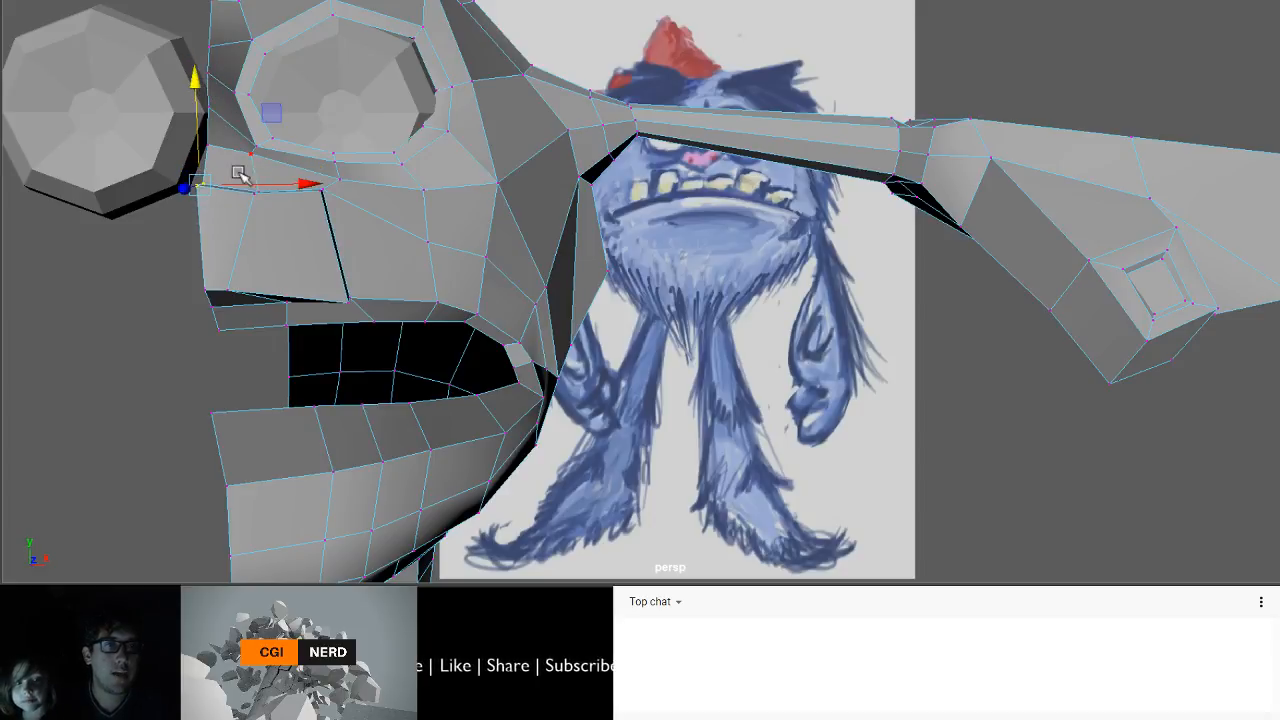
pyautogui.moveTo(226, 156); pyautogui.dragTo(279, 243)
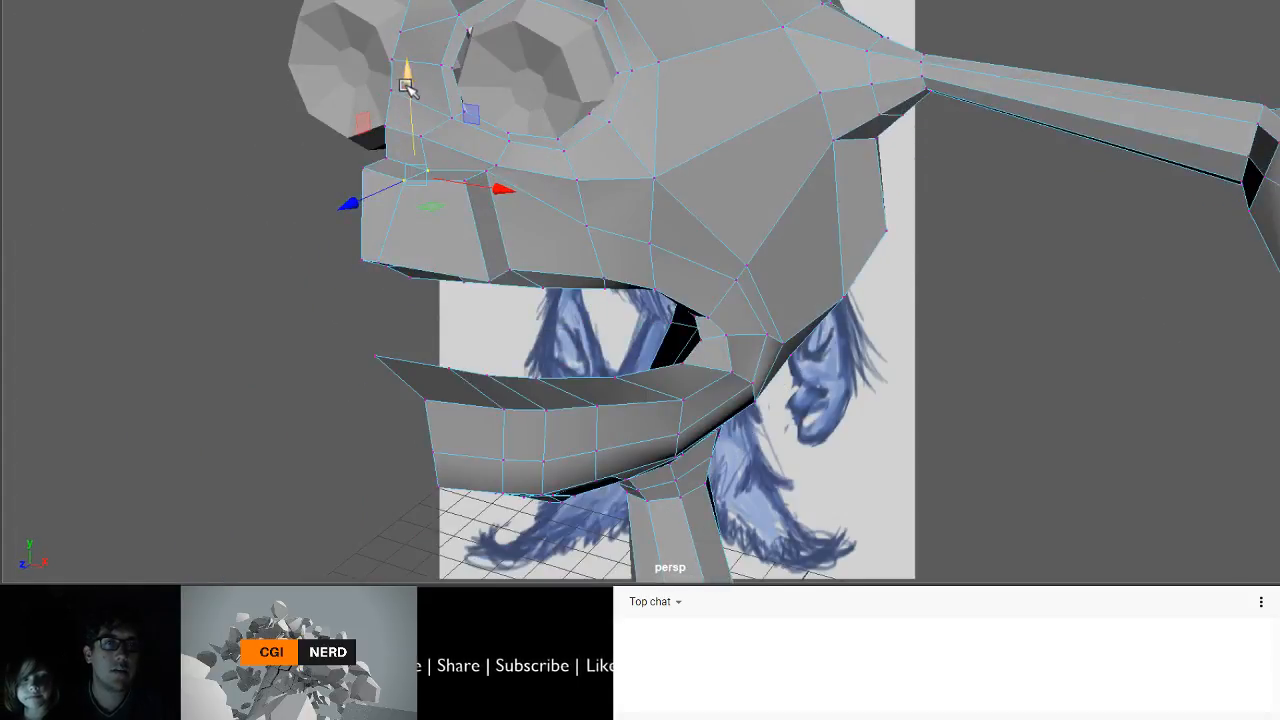
pyautogui.moveTo(407, 86); pyautogui.dragTo(406, 55)
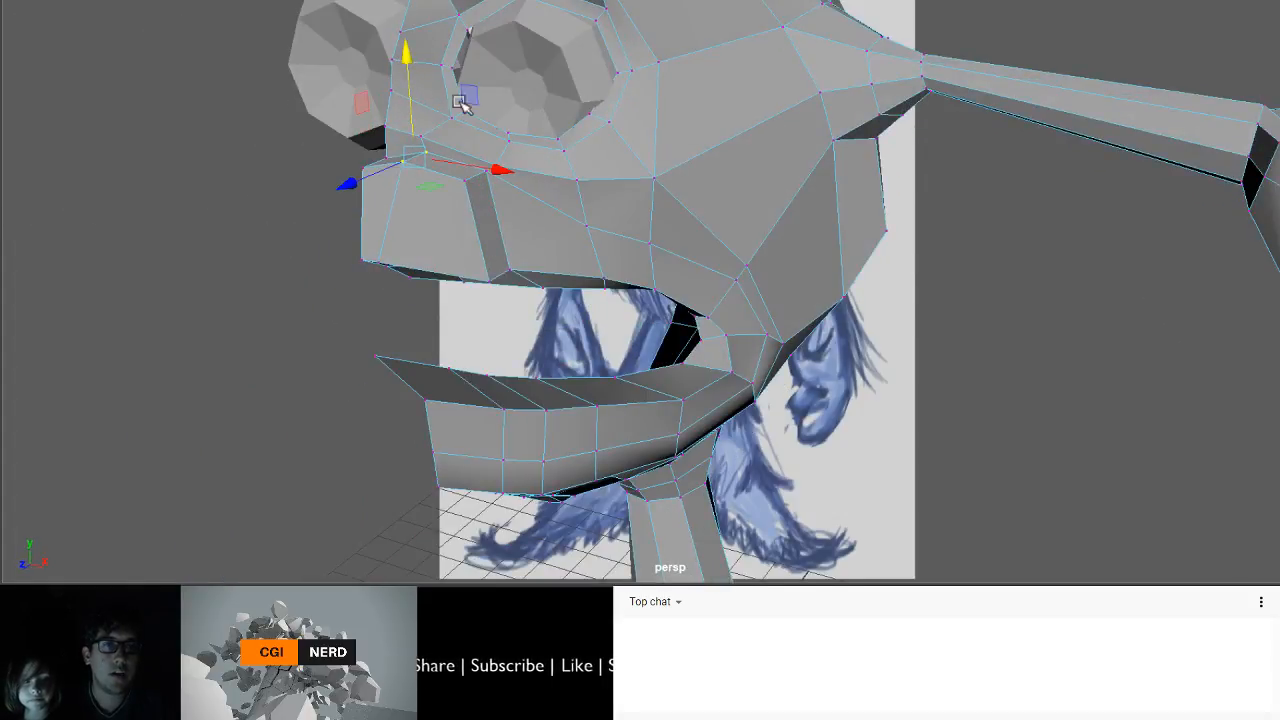
# - Raise the nose's outer lower corner vertex and the matching vertex behind it where the nose meets the face
pyautogui.keyDown('alt'); pyautogui.moveTo(494, 203); pyautogui.dragTo(529, 214); pyautogui.keyUp('alt')
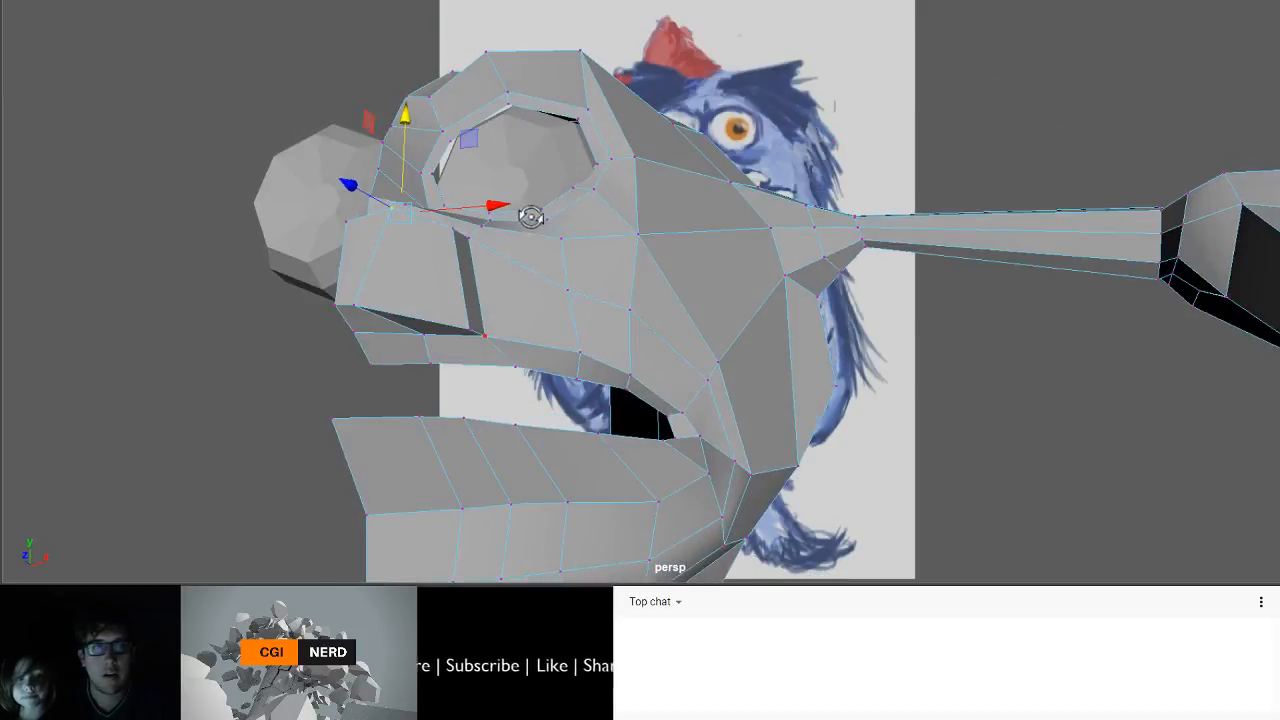
pyautogui.click(467, 330)
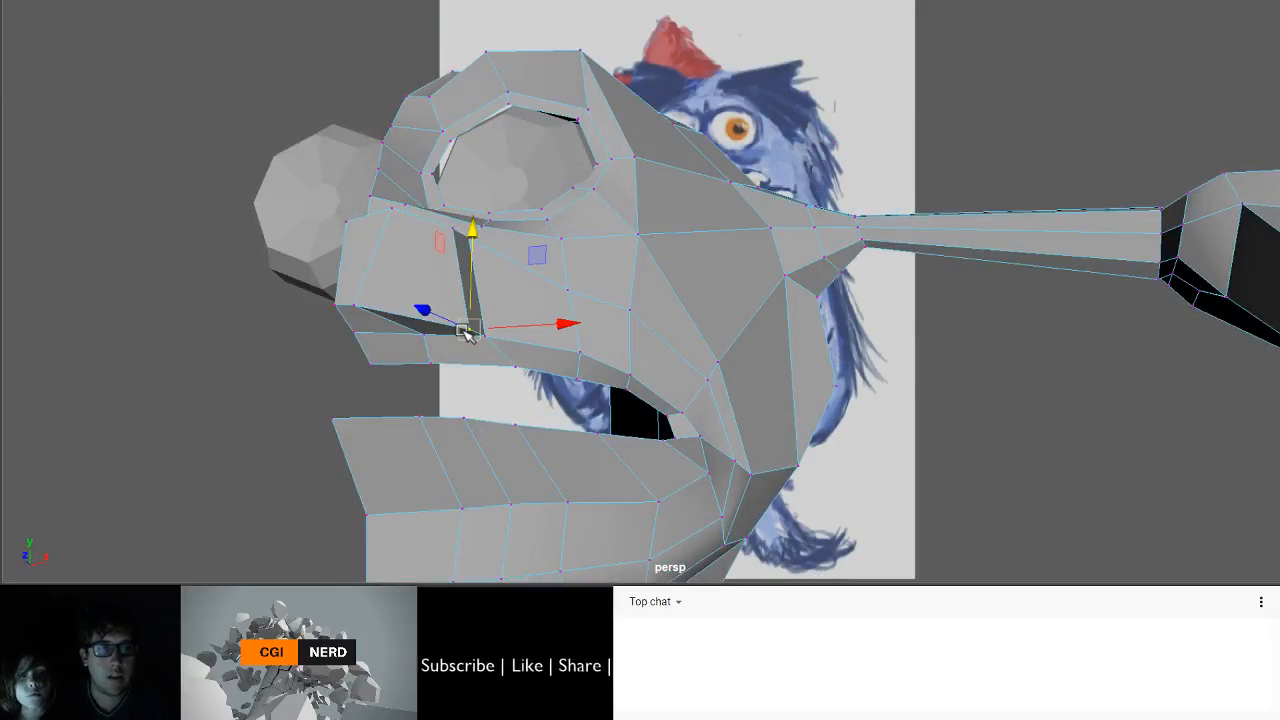
pyautogui.moveTo(467, 330); pyautogui.dragTo(451, 260)
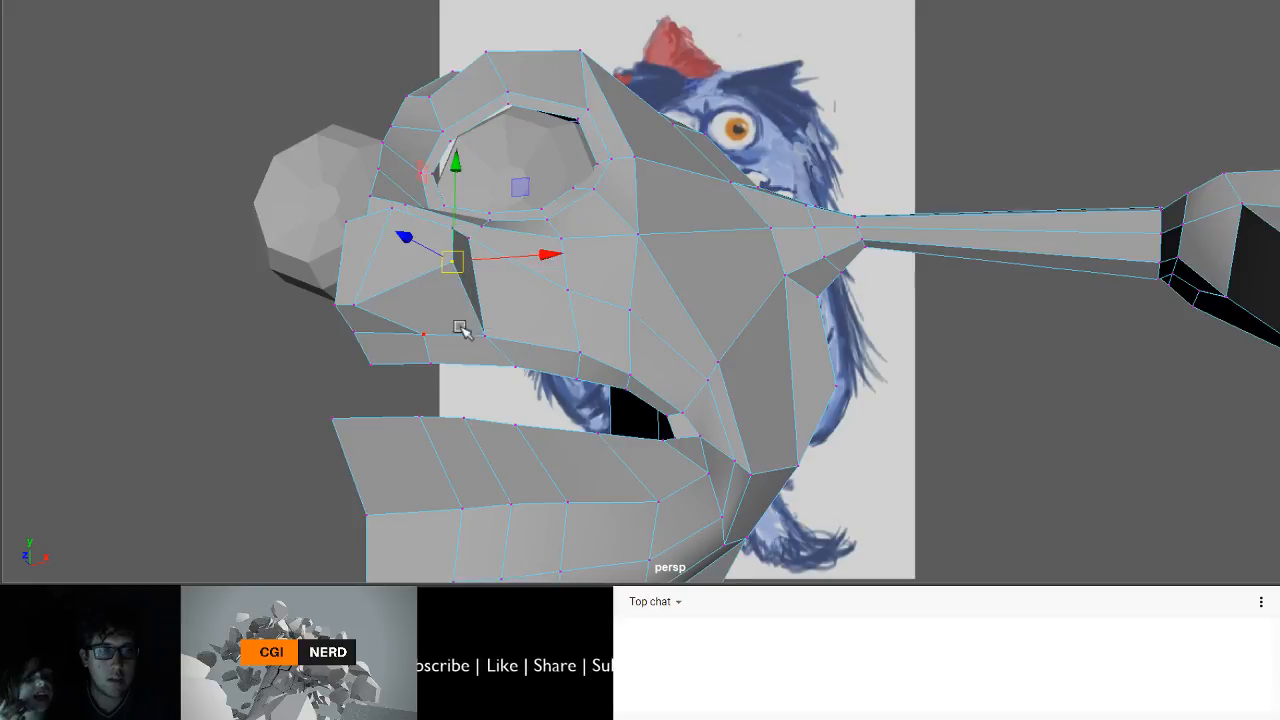
pyautogui.keyDown('alt'); pyautogui.moveTo(460, 330); pyautogui.dragTo(417, 355); pyautogui.keyUp('alt')
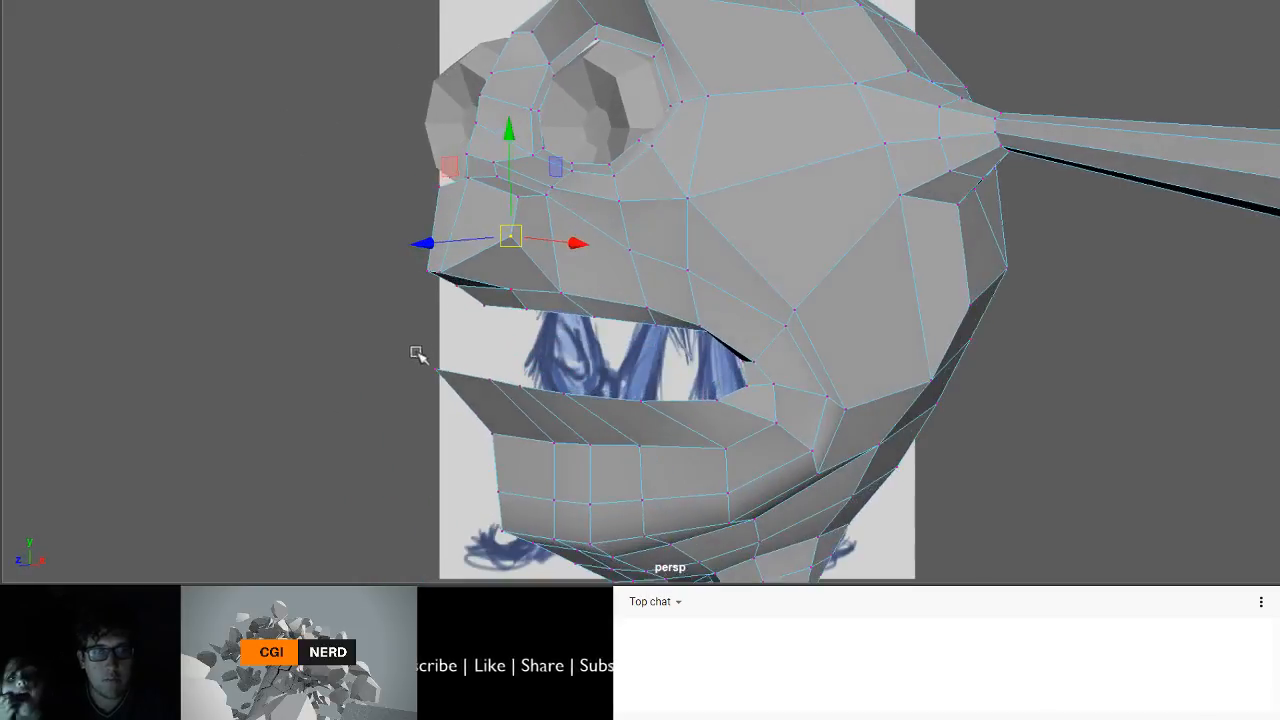
pyautogui.click(560, 292)
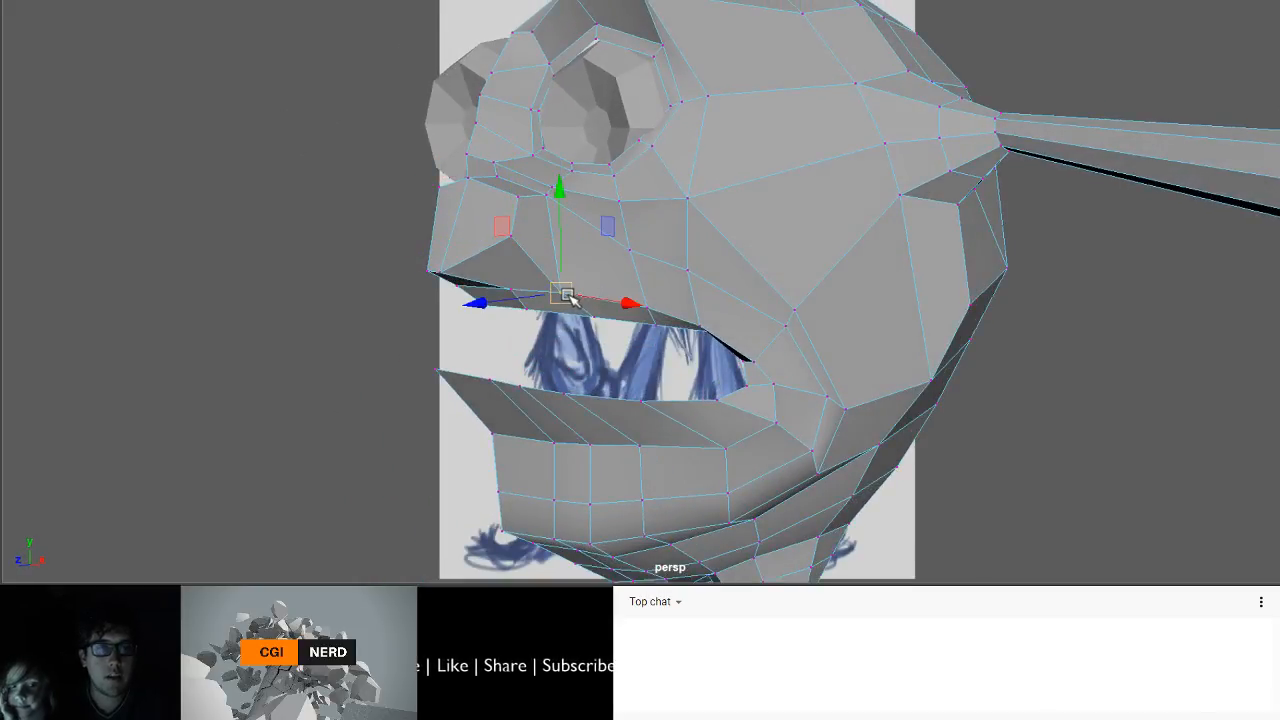
pyautogui.moveTo(565, 292); pyautogui.dragTo(558, 236)
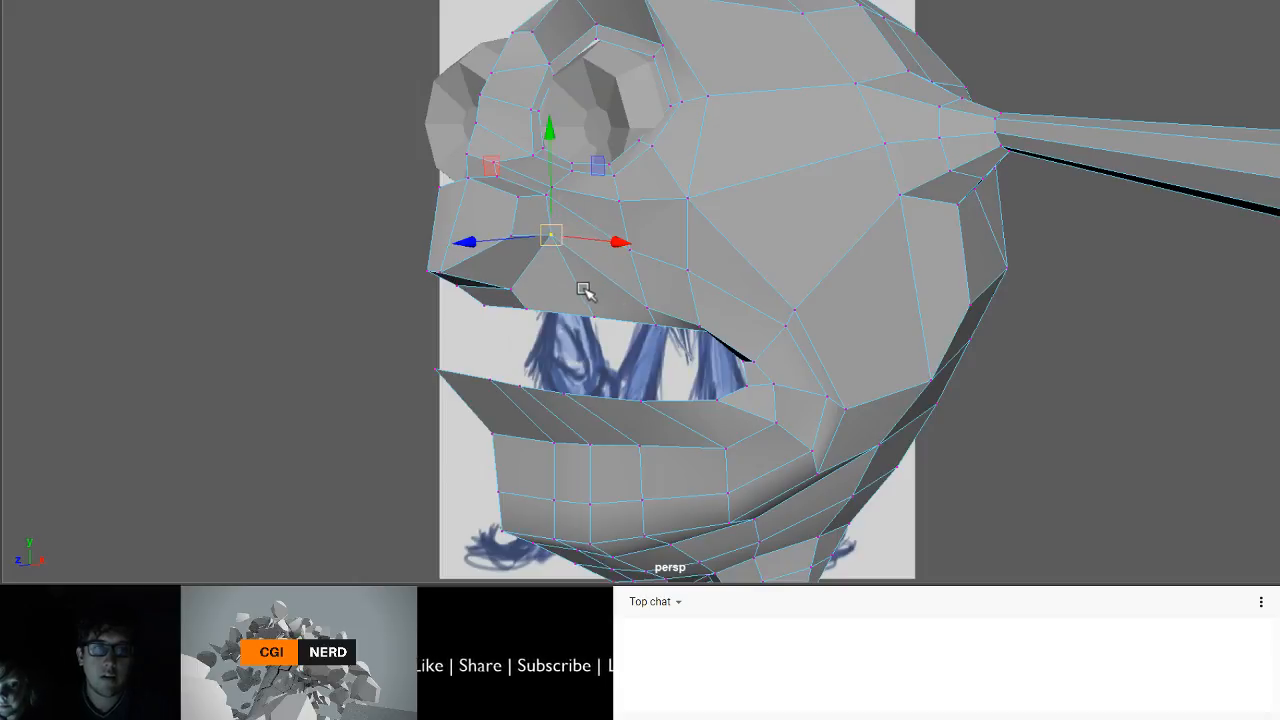
# - Reposition the vertex next to the centre line where the nose's underside meets the upper lip
pyautogui.keyDown('alt'); pyautogui.moveTo(531, 283); pyautogui.dragTo(497, 305); pyautogui.keyUp('alt')
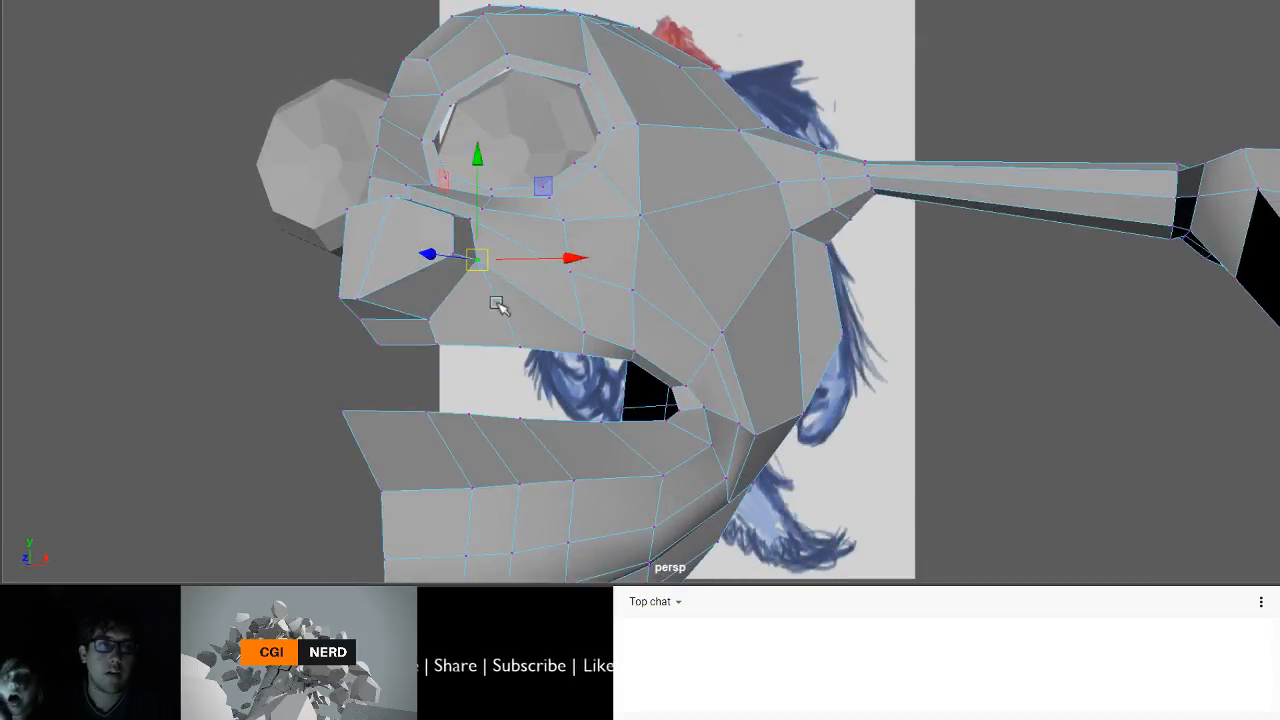
pyautogui.keyDown('alt'); pyautogui.moveTo(423, 320); pyautogui.dragTo(520, 305); pyautogui.keyUp('alt')
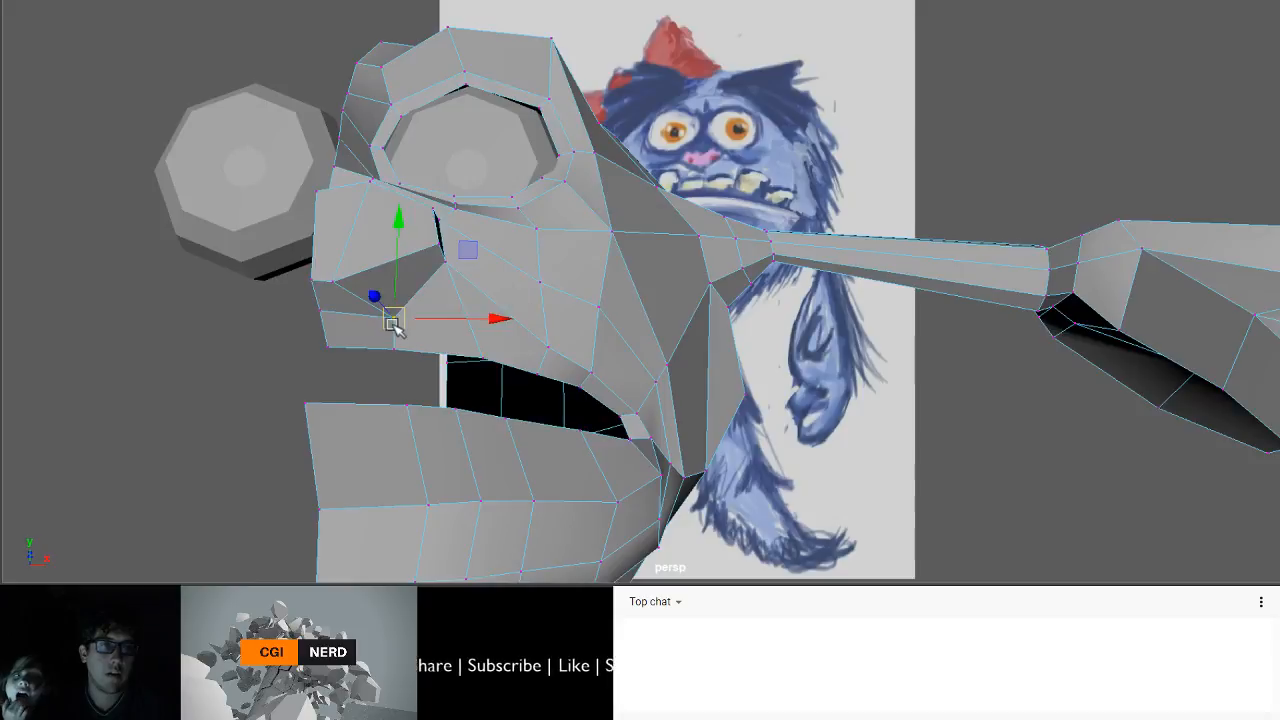
pyautogui.moveTo(393, 323); pyautogui.dragTo(469, 308)
pyautogui.click(456, 337)
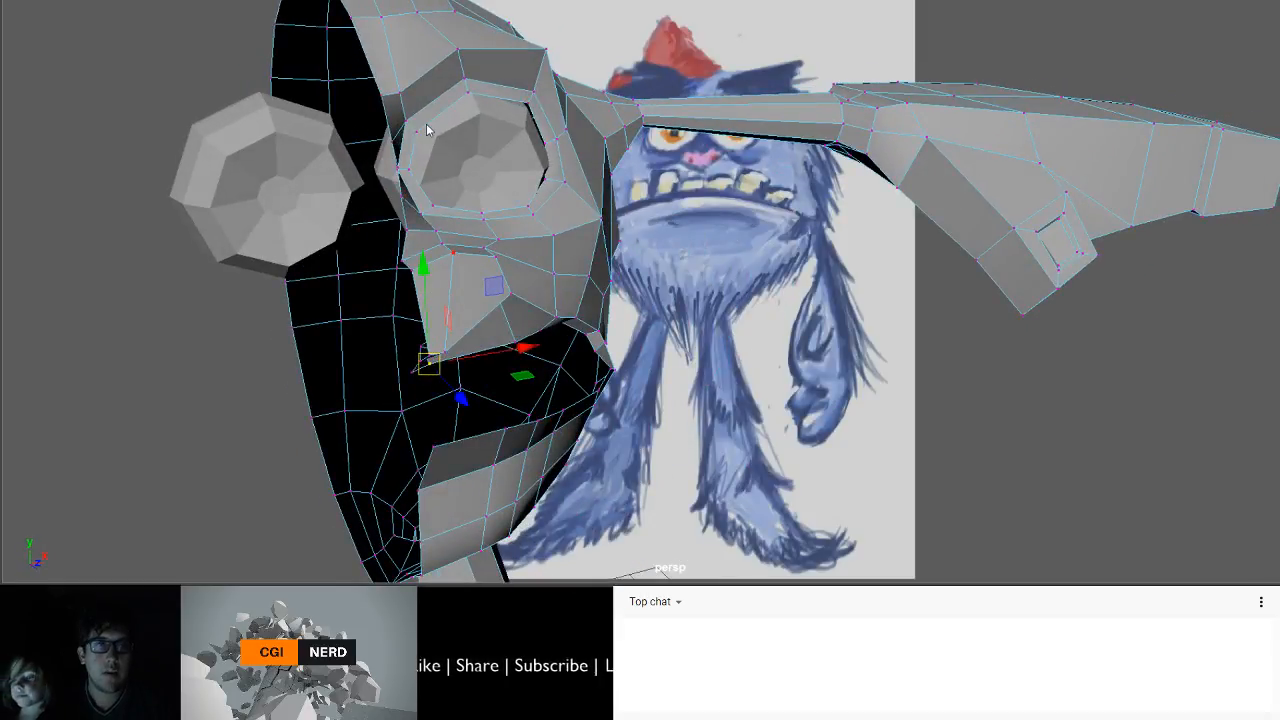
# - Scale the two front faces of the nose down vertically and adjust their depth along the world Z axis
pyautogui.moveTo(435, 92); pyautogui.dragTo(441, 206, button='right')
pyautogui.click(436, 281)
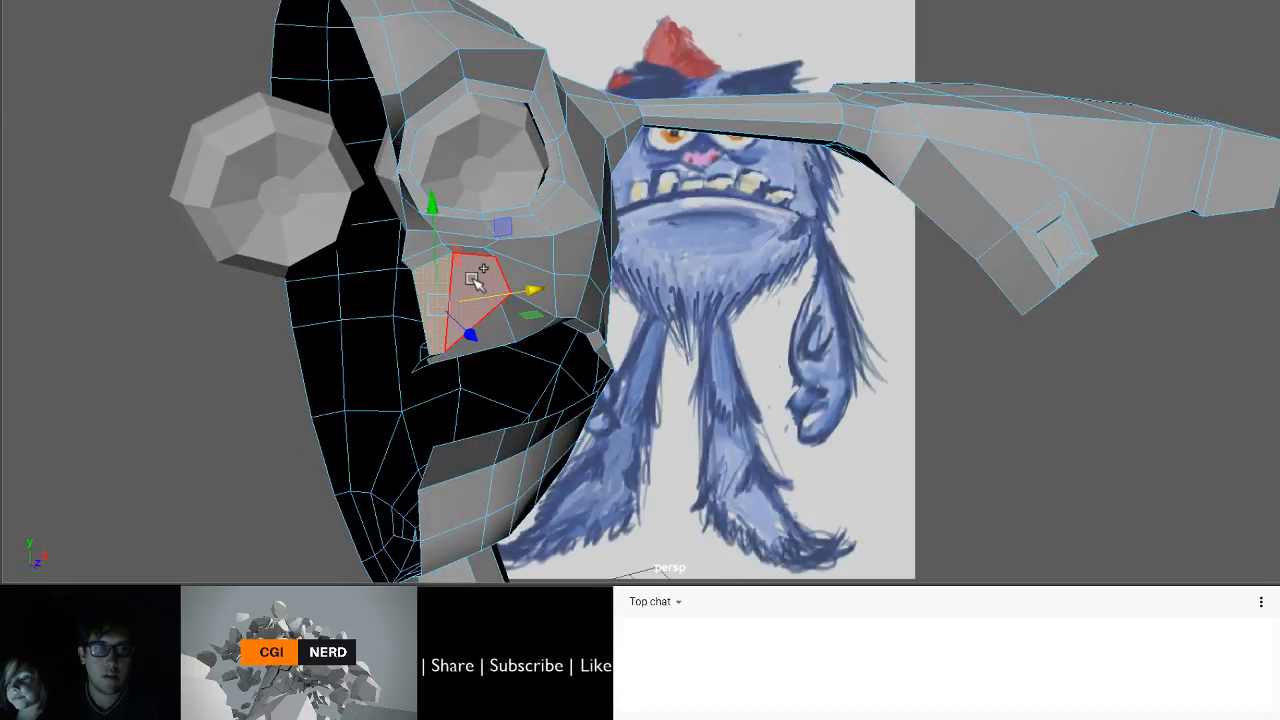
pyautogui.keyDown('shift'); pyautogui.click(472, 272); pyautogui.keyUp('shift')
pyautogui.press('r')
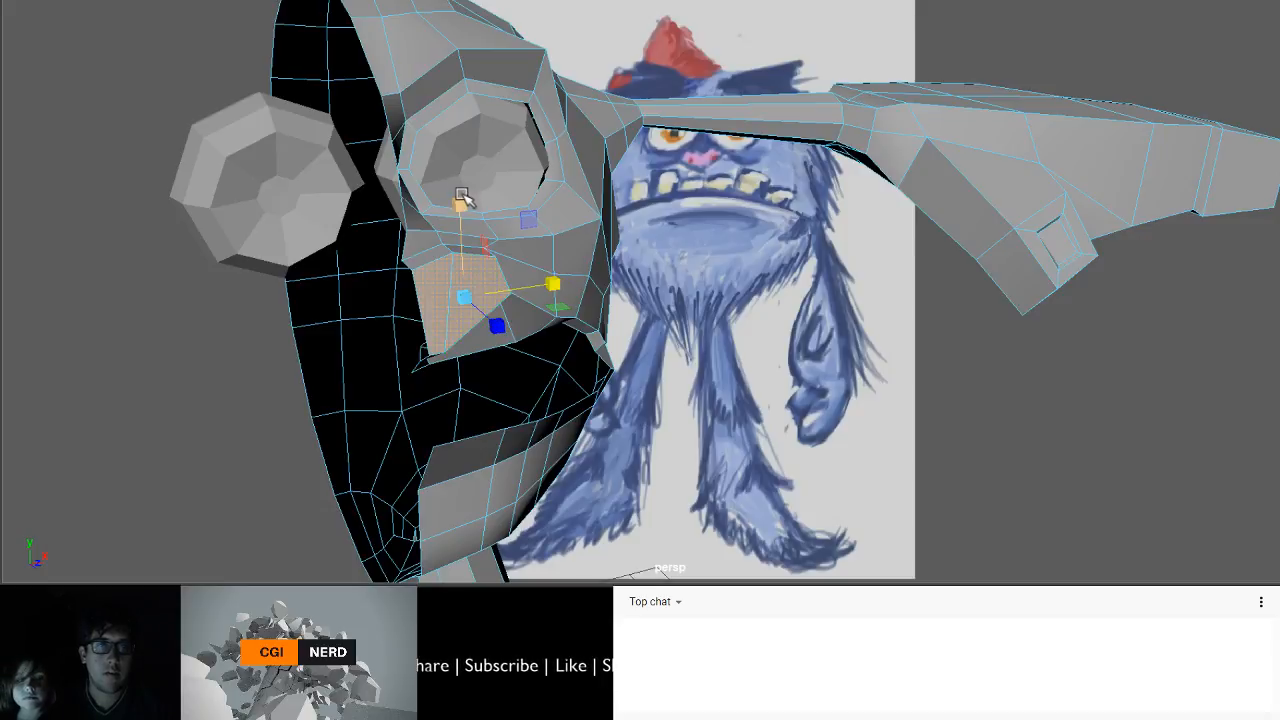
pyautogui.moveTo(460, 204); pyautogui.dragTo(374, 206)
pyautogui.press('w')
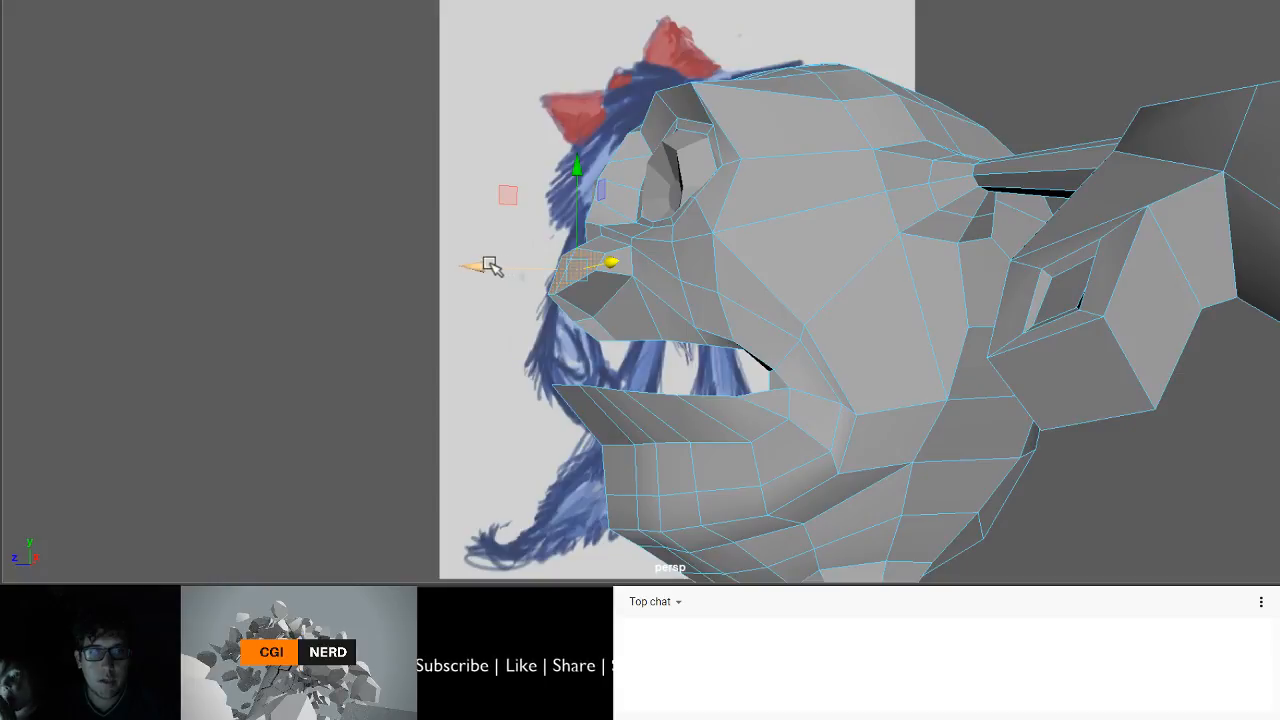
pyautogui.keyDown('alt'); pyautogui.moveTo(526, 280); pyautogui.dragTo(540, 350); pyautogui.keyUp('alt')
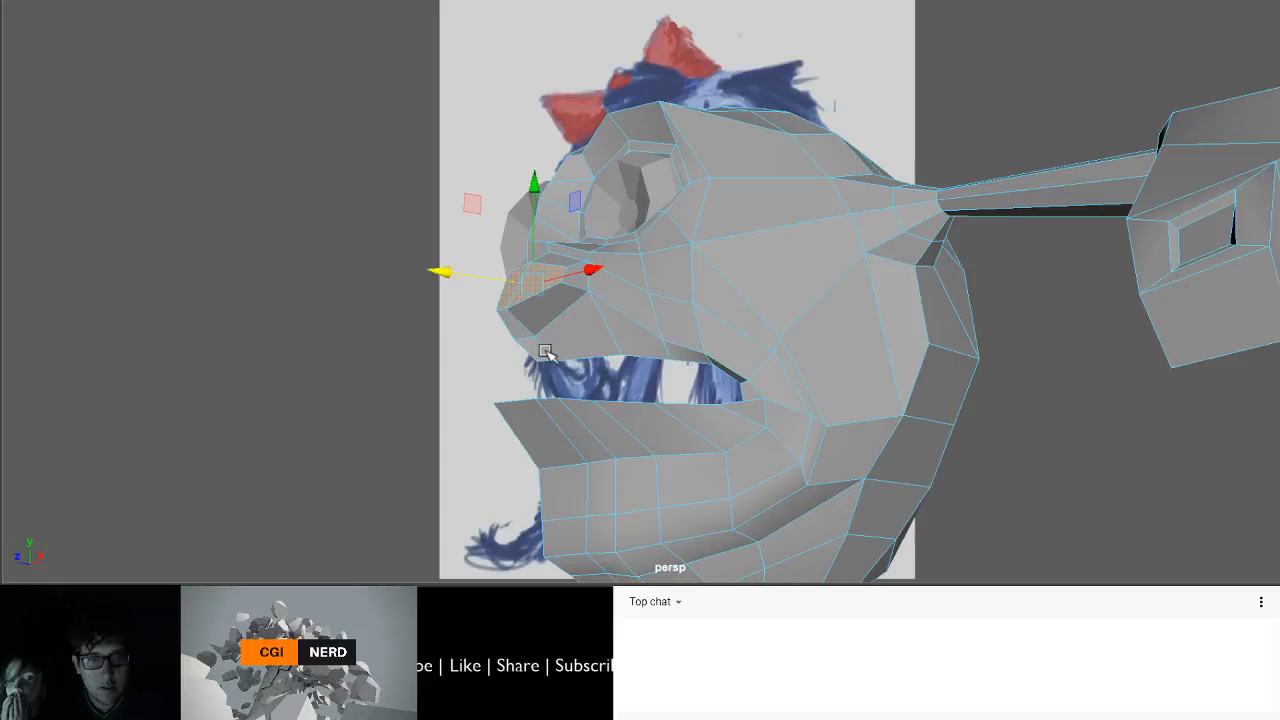
# - Push the two vertices where the nose's underside meets the upper lip back towards the face along Z
pyautogui.click(436, 1)
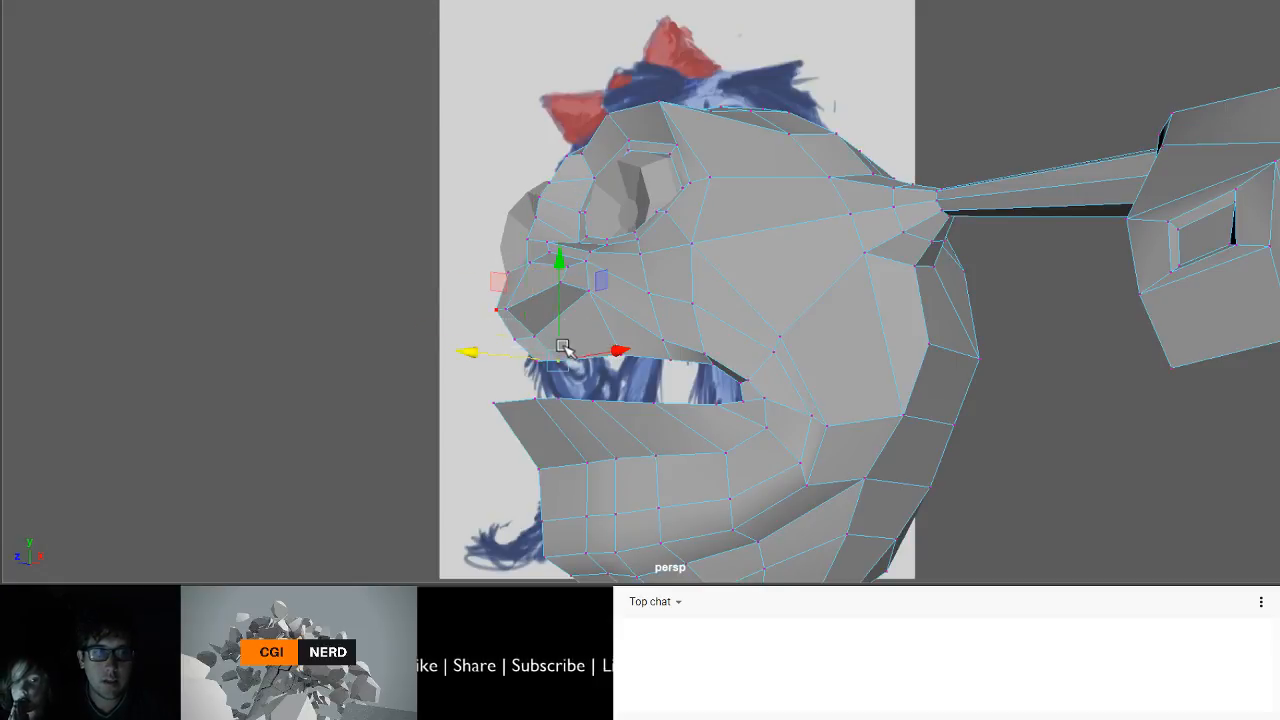
pyautogui.press('e')
pyautogui.moveTo(562, 345); pyautogui.dragTo(417, 325)
pyautogui.press('r')
pyautogui.press('w')
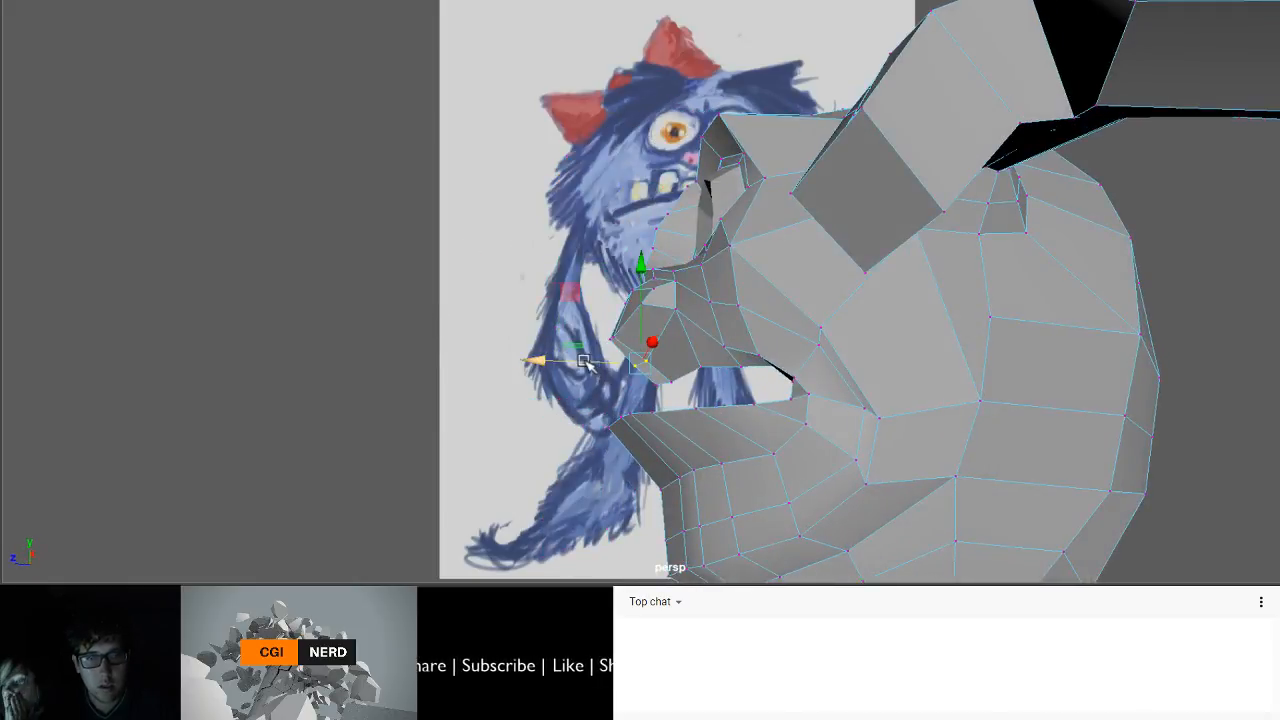
pyautogui.moveTo(566, 361); pyautogui.dragTo(643, 343)
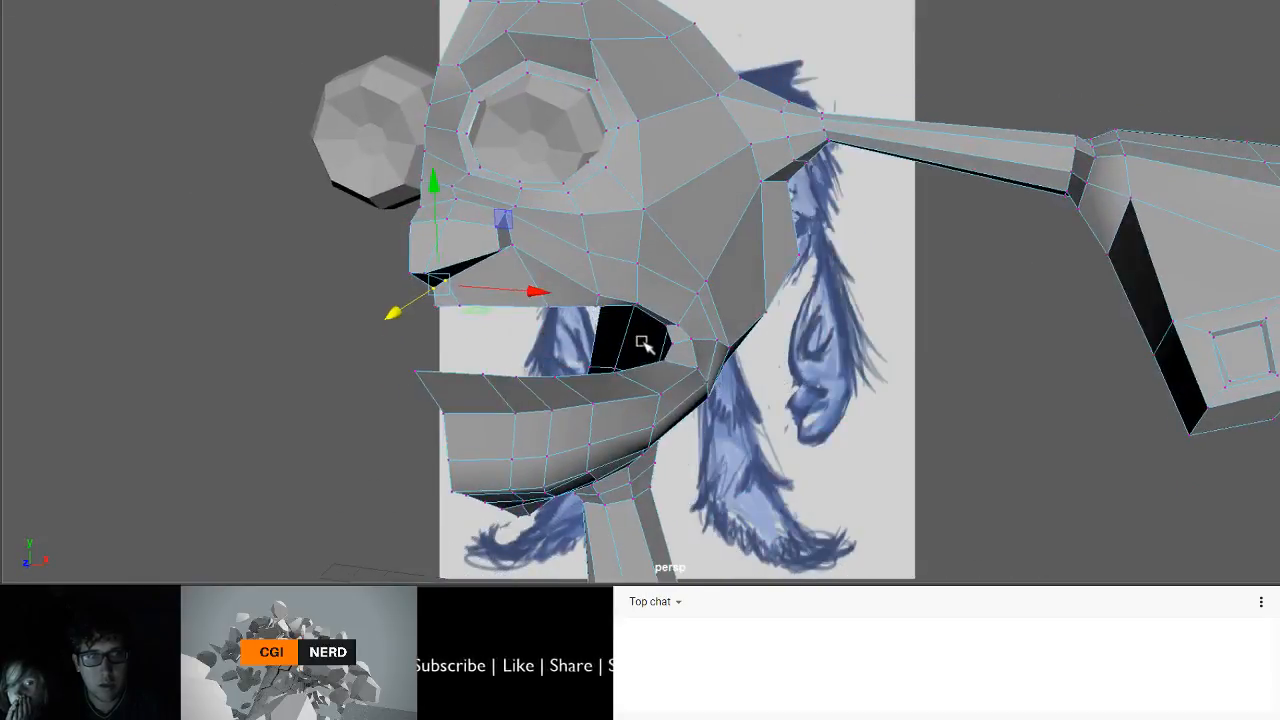
# - Reposition the outer corner vertices of the nose front and its lower middle vertex to round off the nose
pyautogui.scroll(3, 642, 341)
pyautogui.keyDown('alt'); pyautogui.moveTo(569, 337); pyautogui.dragTo(713, 436, button='middle'); pyautogui.keyUp('alt')
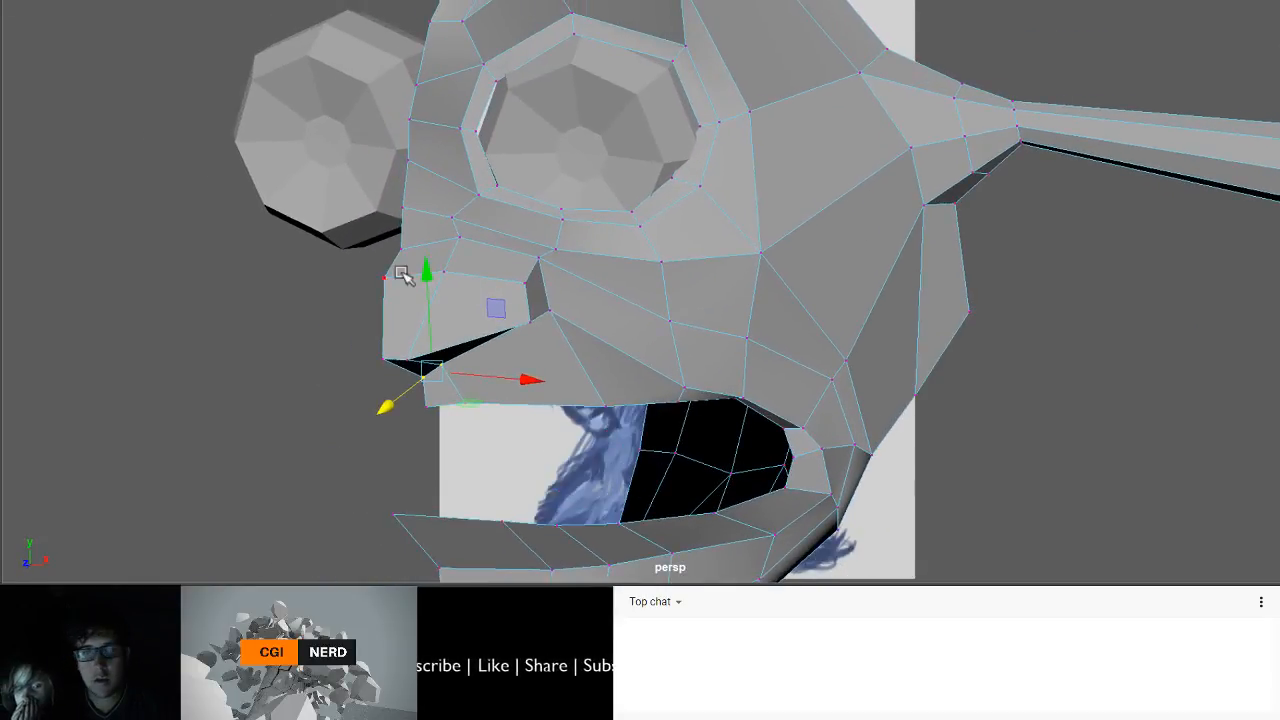
pyautogui.click(530, 326)
pyautogui.moveTo(530, 326); pyautogui.dragTo(380, 246)
pyautogui.click(525, 283)
pyautogui.doubleClick(525, 283)
pyautogui.click(526, 283)
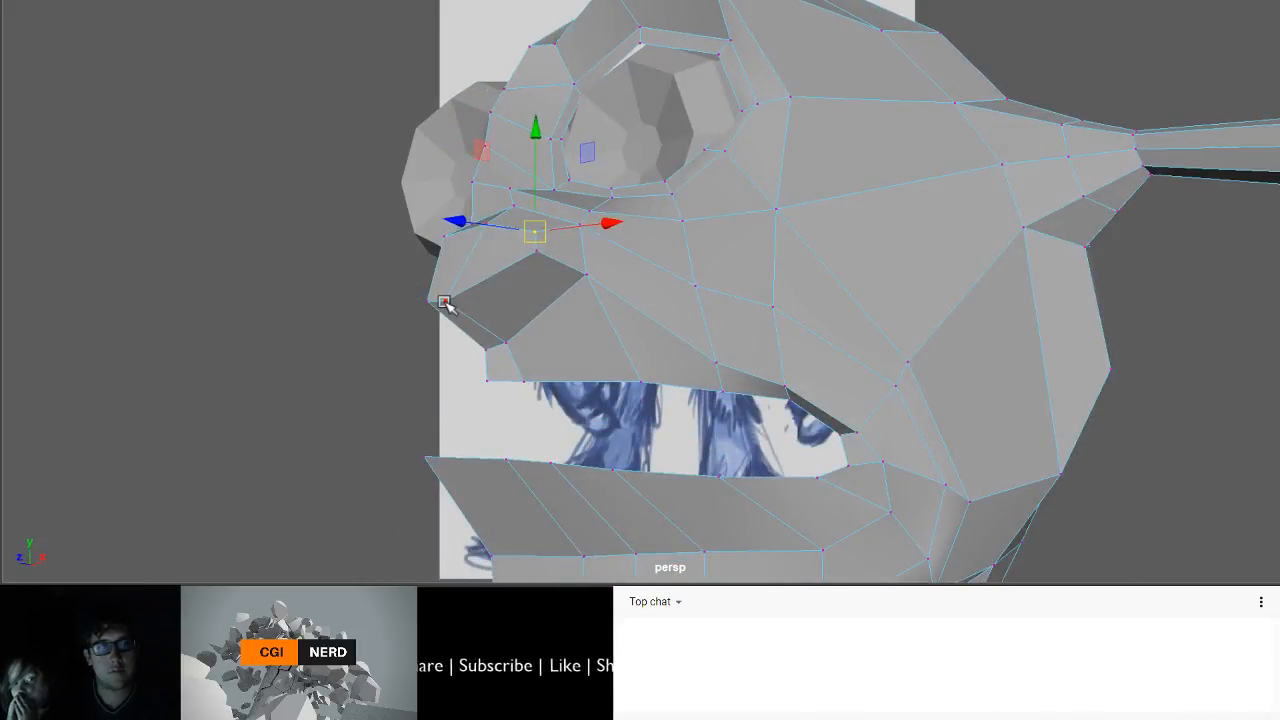
pyautogui.click(445, 302)
# - Extrude the nose's outer side face and adjoining underside face together and scale the new faces in as a nostril inset
pyautogui.keyDown('alt'); pyautogui.moveTo(458, 300); pyautogui.dragTo(317, 203); pyautogui.keyUp('alt')
pyautogui.scroll(4, 323, 224)
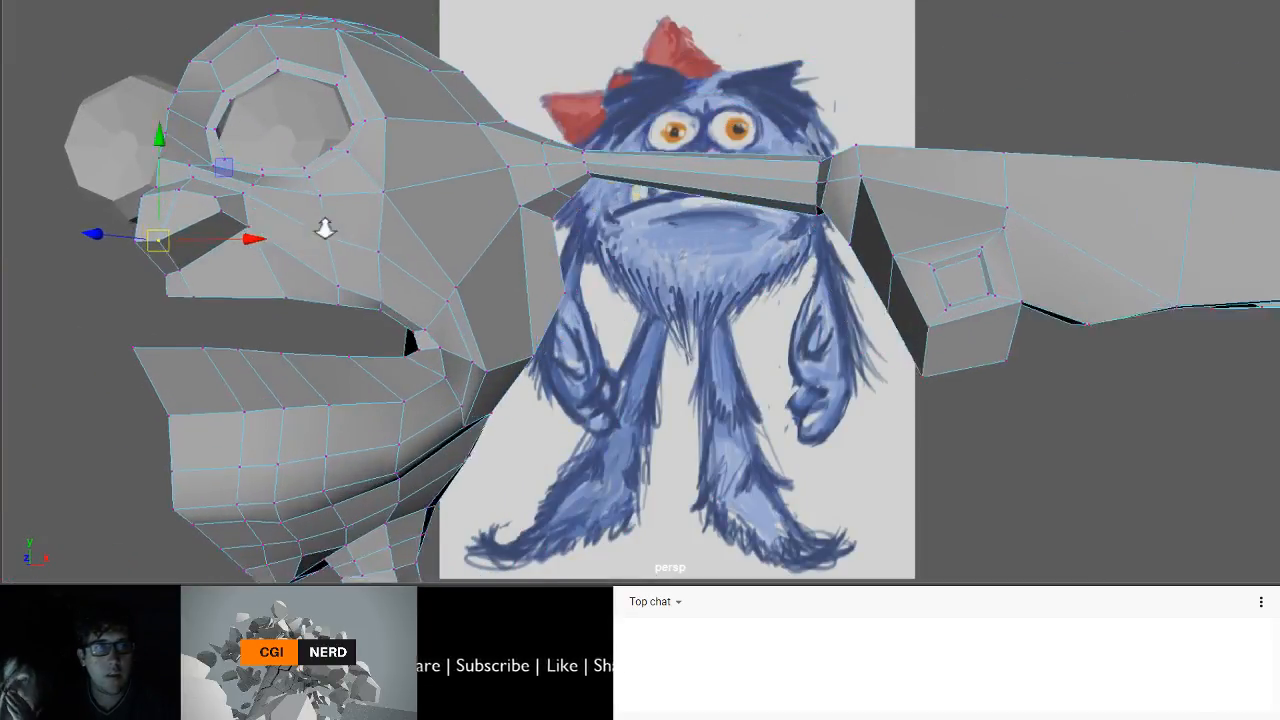
pyautogui.keyDown('alt'); pyautogui.moveTo(317, 240); pyautogui.dragTo(450, 274, button='middle'); pyautogui.keyUp('alt')
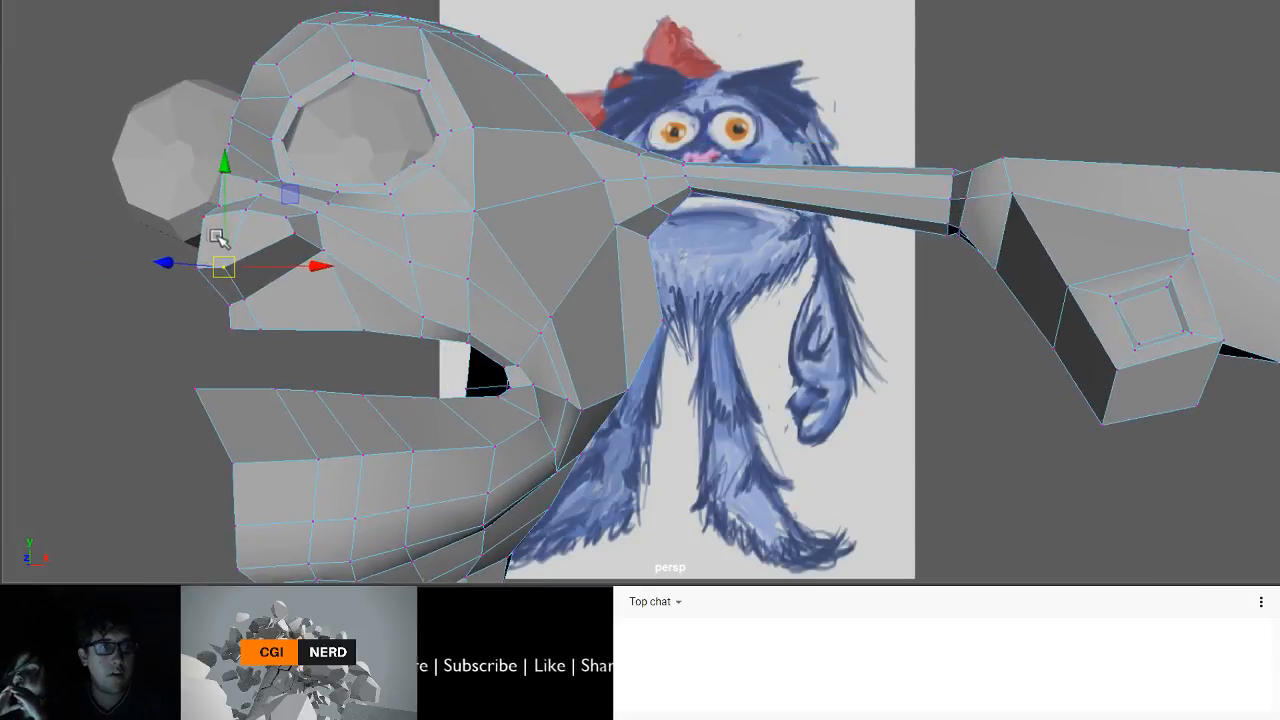
pyautogui.click(264, 230)
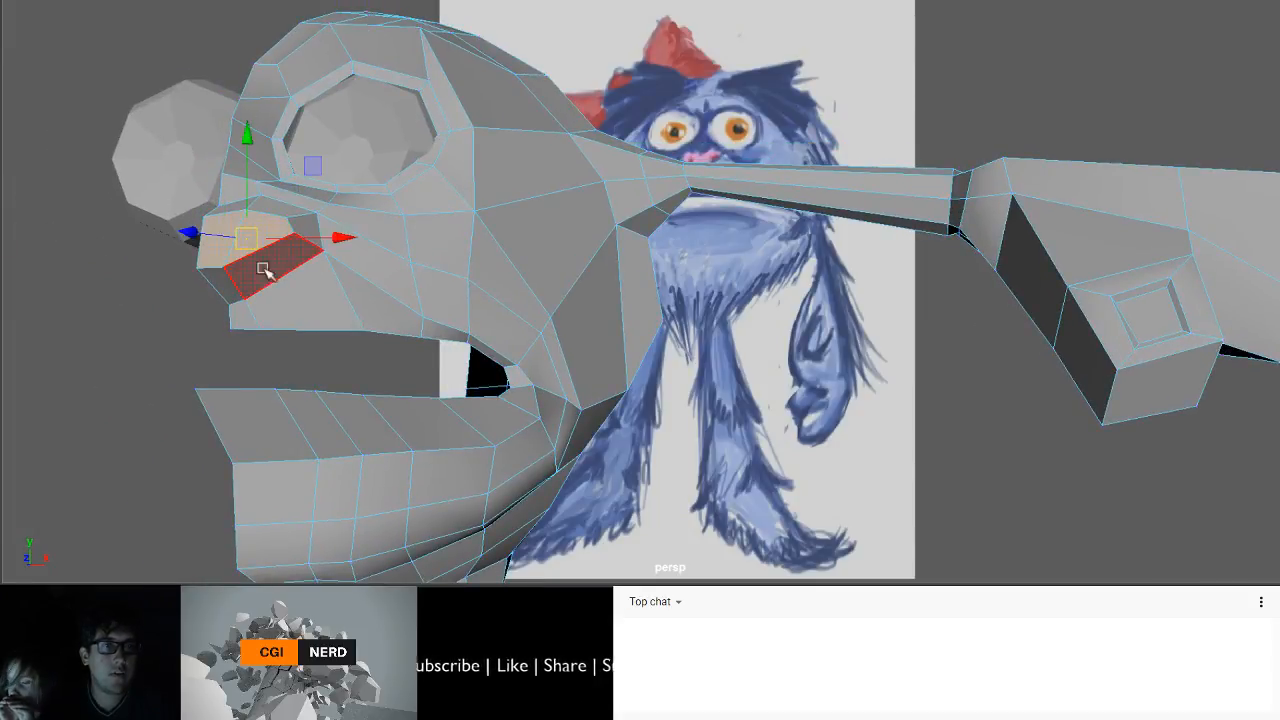
pyautogui.click(266, 268)
pyautogui.keyDown('shift'); pyautogui.click(258, 238); pyautogui.keyUp('shift')
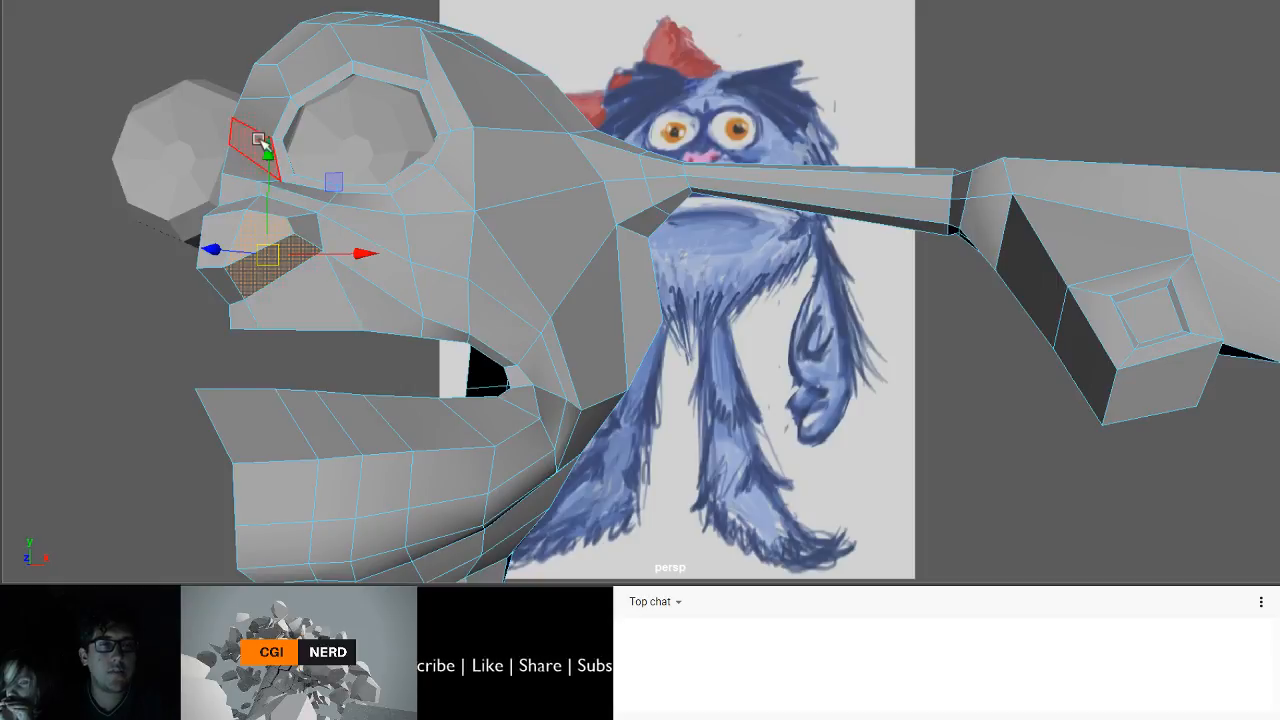
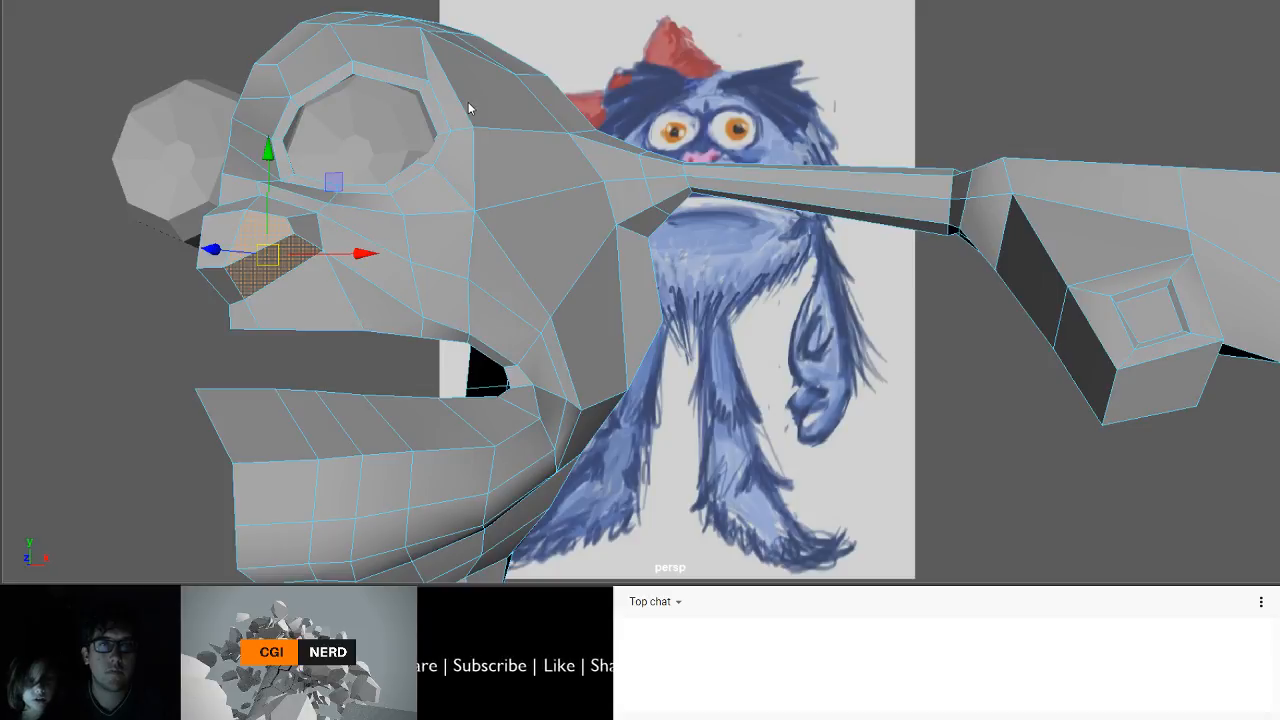
pyautogui.hotkey('ctrl', 'e')
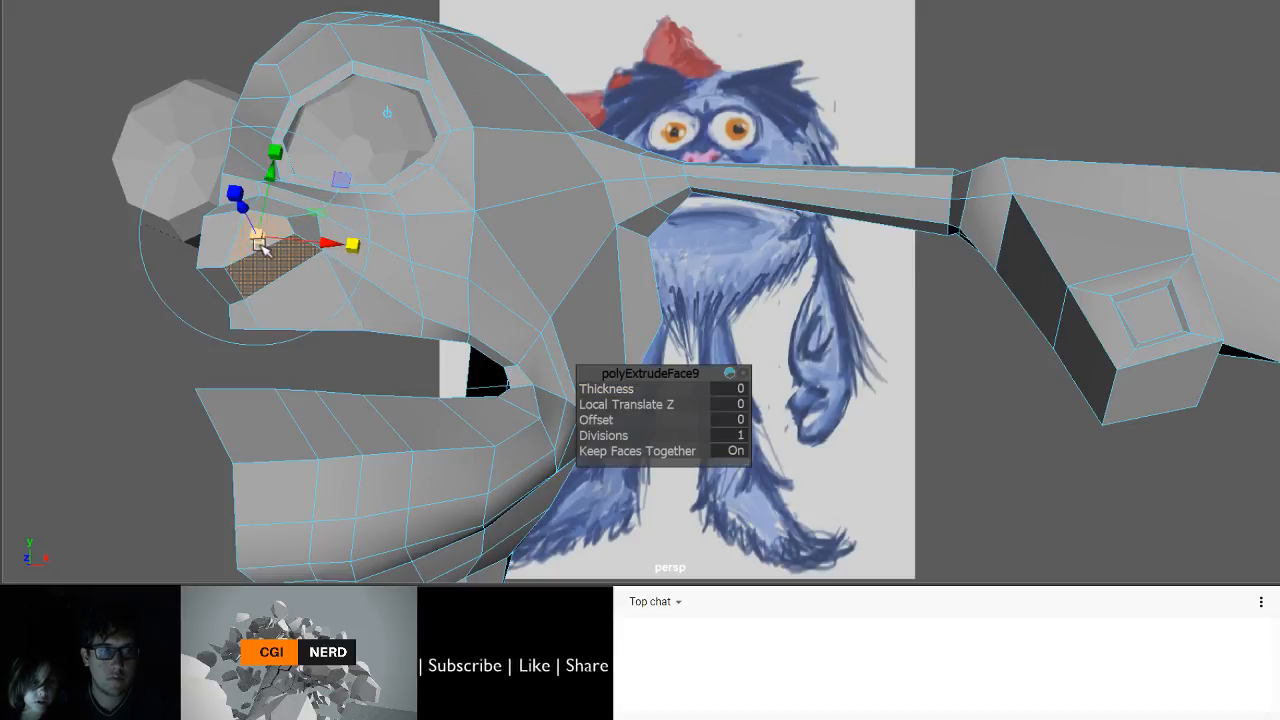
pyautogui.moveTo(257, 237); pyautogui.dragTo(314, 288)
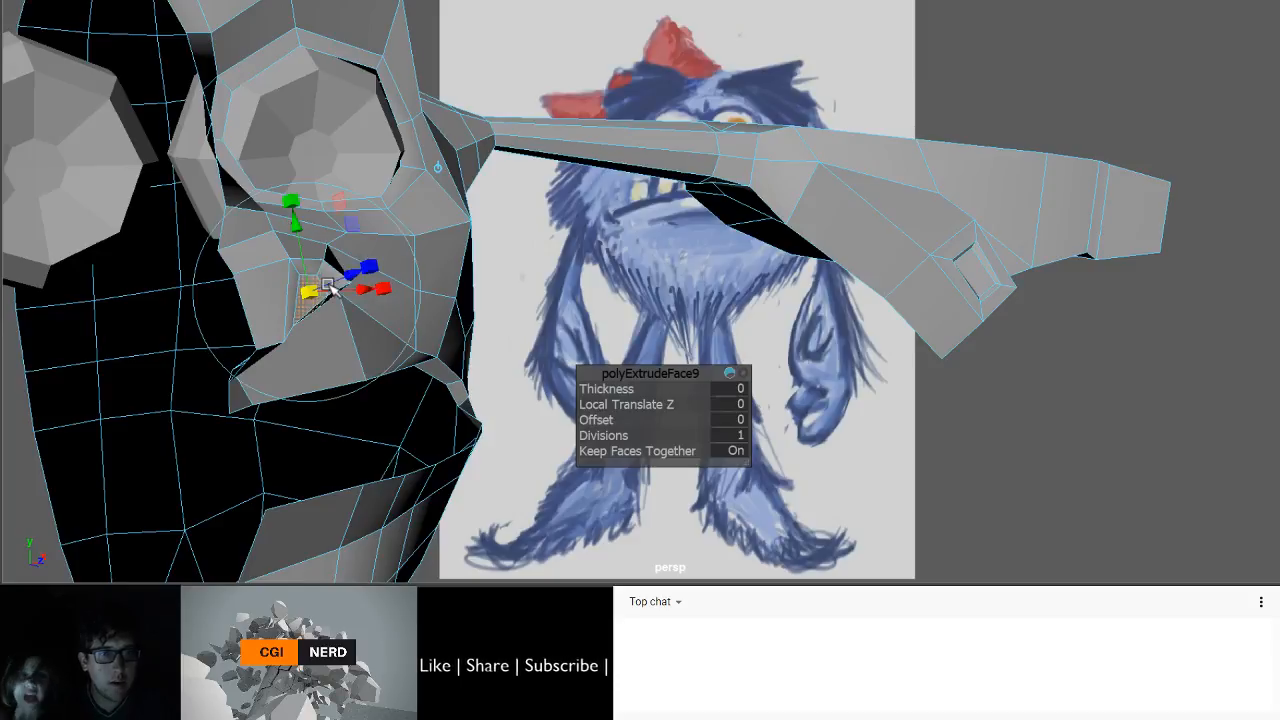
# - Extrude the inset nostril faces again and push them back into the head to hollow out the nostril
pyautogui.press('w')
pyautogui.hotkey('ctrl', 'e')
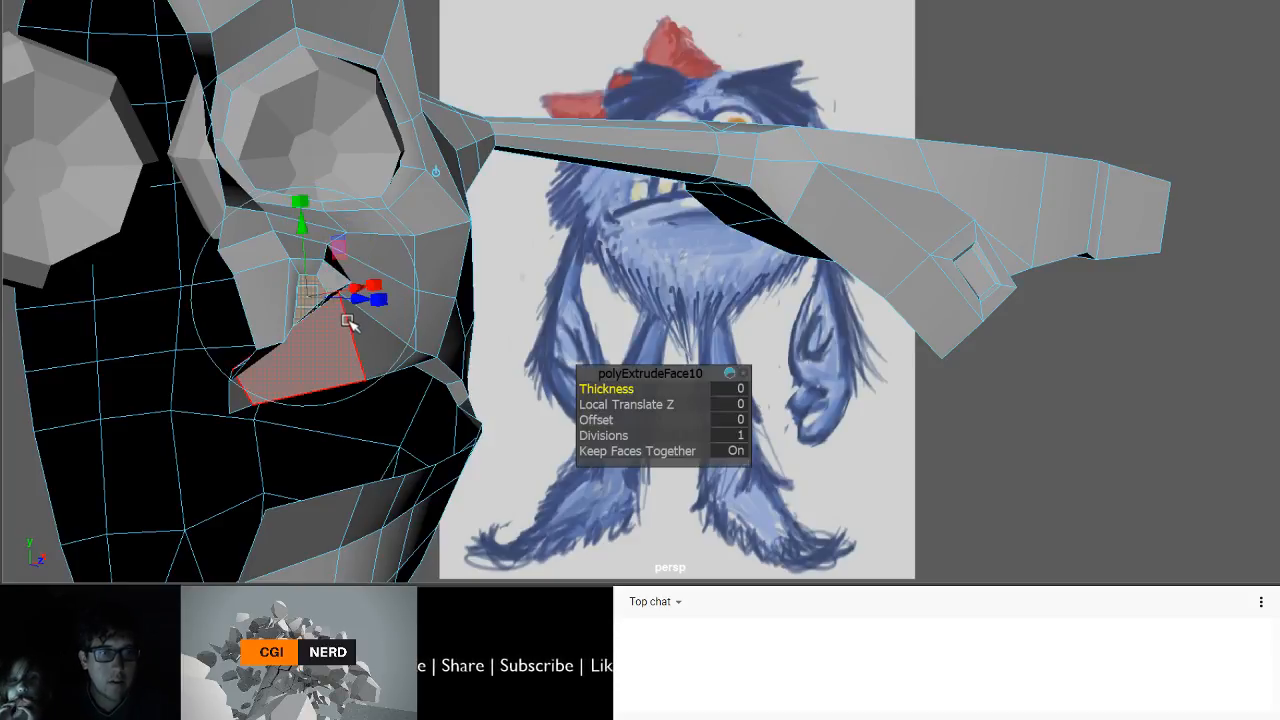
pyautogui.press('w')
pyautogui.moveTo(345, 327); pyautogui.dragTo(390, 298)
pyautogui.scroll(3, 530, 298)
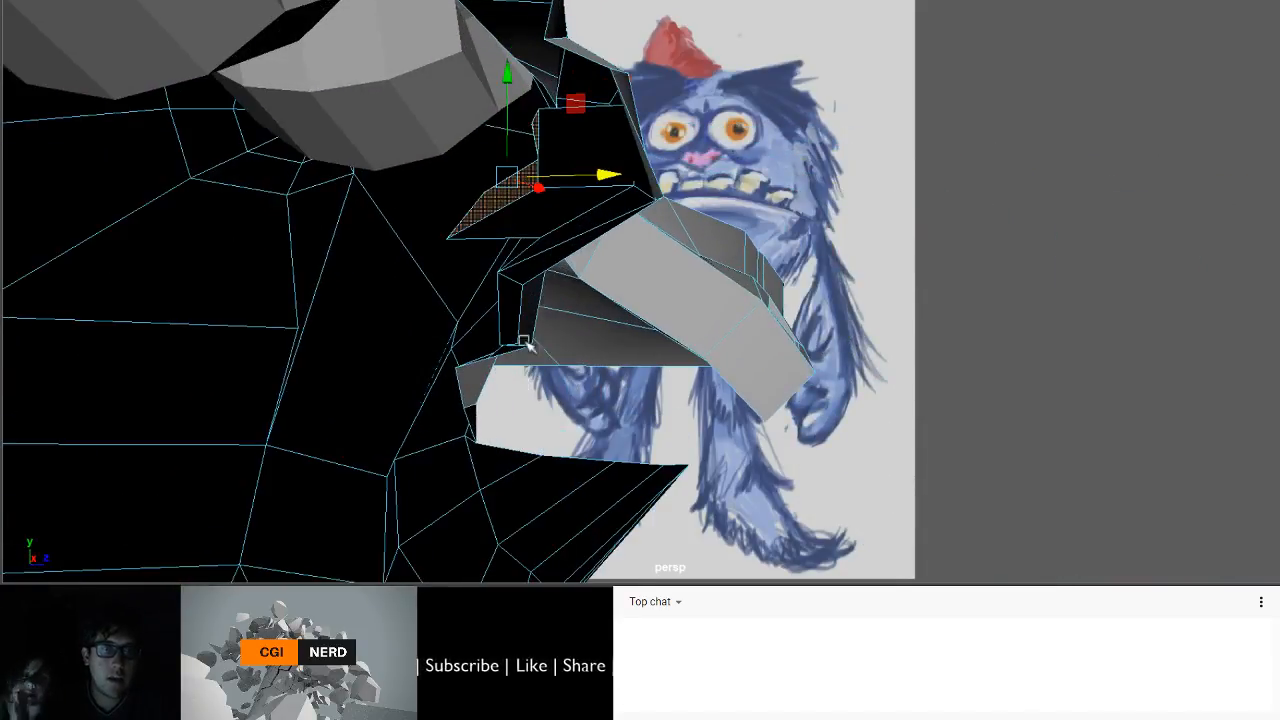
pyautogui.keyDown('alt'); pyautogui.moveTo(526, 343); pyautogui.dragTo(531, 369); pyautogui.keyUp('alt')
pyautogui.press('q')
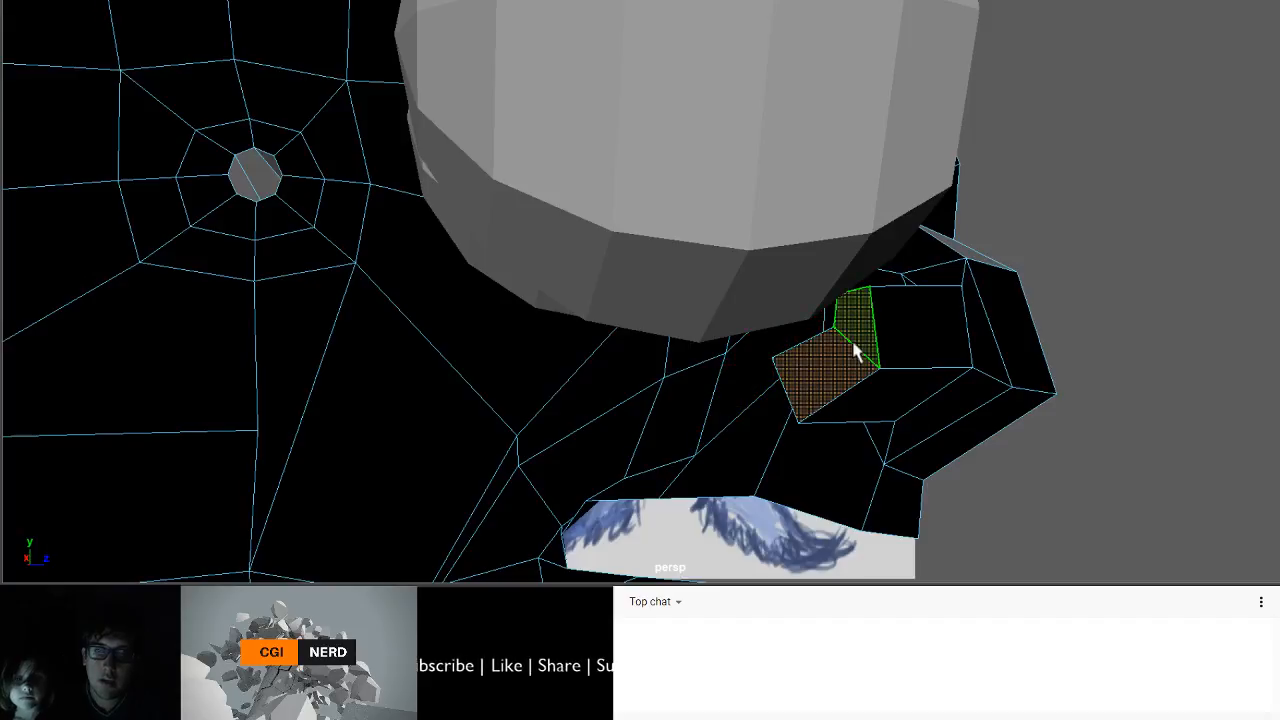
# - Reposition the inner end of the nostril cavity from inside the head
pyautogui.click(854, 5)
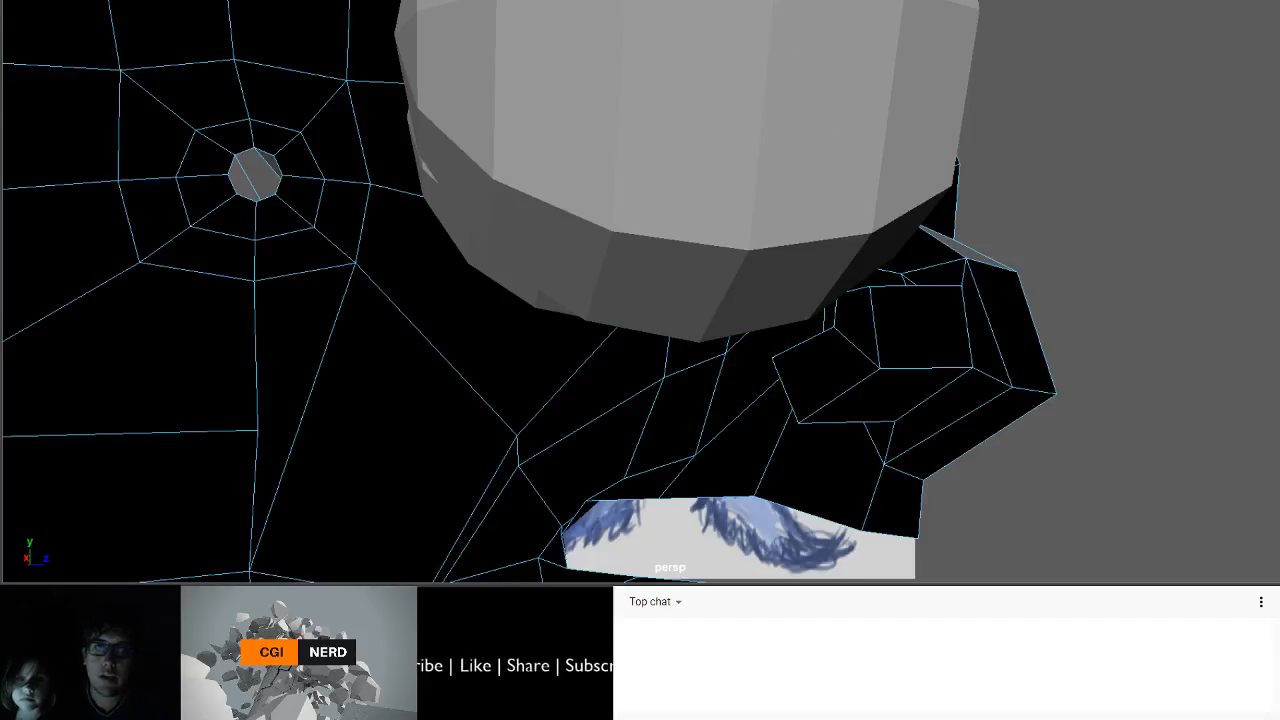
pyautogui.click(845, 350)
pyautogui.press('w')
pyautogui.moveTo(917, 347); pyautogui.dragTo(806, 369)
pyautogui.keyDown('alt'); pyautogui.moveTo(806, 369); pyautogui.dragTo(812, 430, button='middle'); pyautogui.keyUp('alt')
pyautogui.keyDown('alt'); pyautogui.moveTo(812, 430); pyautogui.dragTo(666, 432); pyautogui.keyUp('alt')
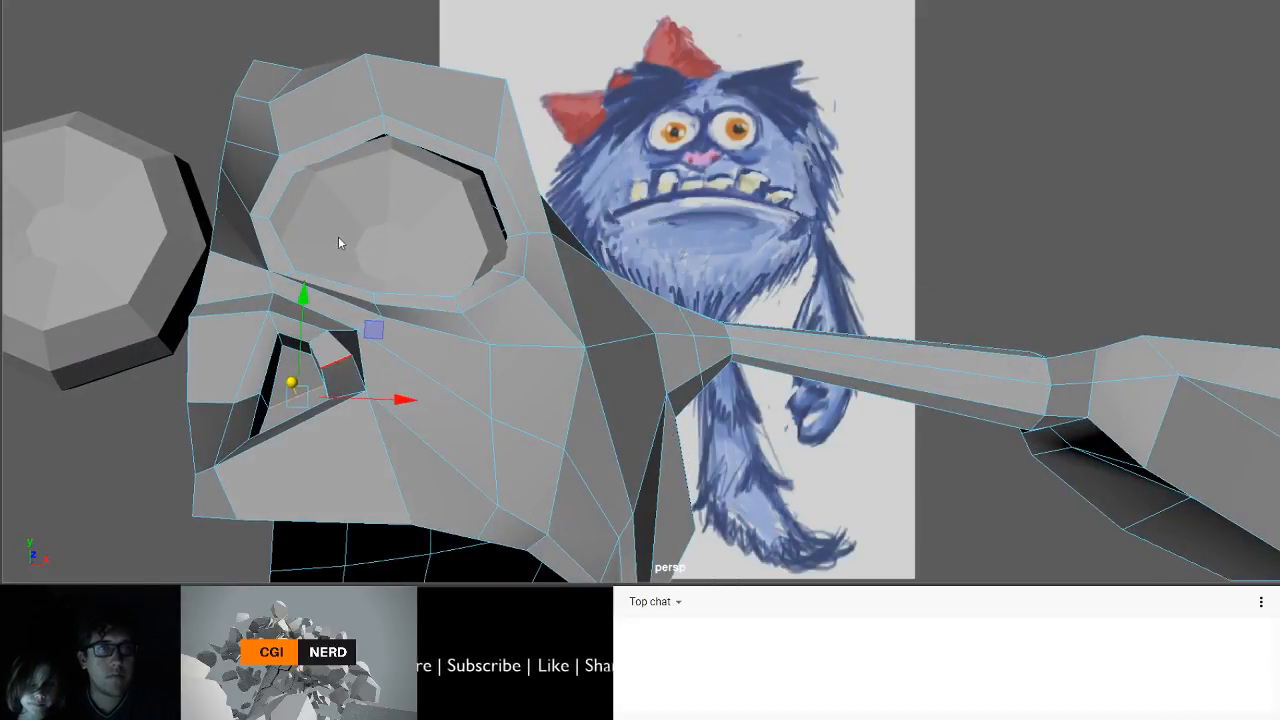
# - Examine the nose and nostril from several angles in object mode
pyautogui.press('F8')
pyautogui.click(138, 345)
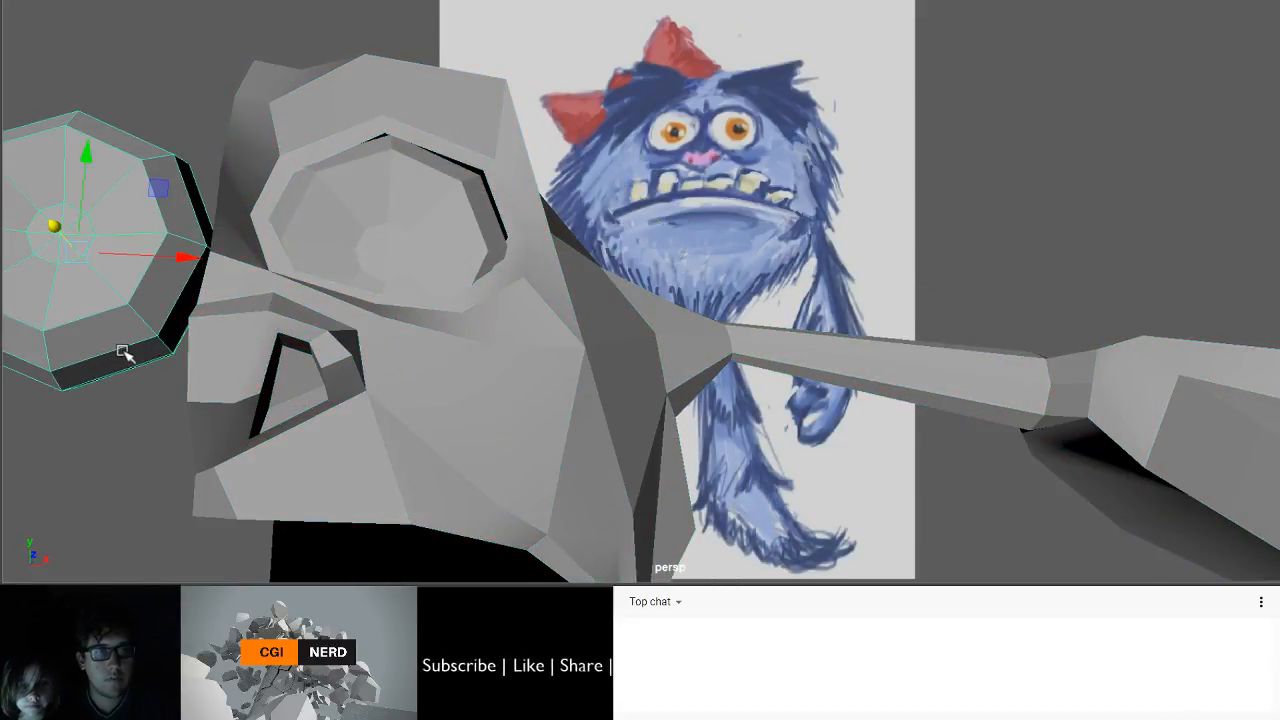
pyautogui.keyDown('alt'); pyautogui.moveTo(123, 354); pyautogui.dragTo(86, 386, button='right'); pyautogui.keyUp('alt')
pyautogui.click(271, 380)
pyautogui.keyDown('alt'); pyautogui.moveTo(271, 380); pyautogui.dragTo(186, 437); pyautogui.keyUp('alt')
pyautogui.keyDown('alt'); pyautogui.moveTo(186, 437); pyautogui.dragTo(343, 372, button='right'); pyautogui.keyUp('alt')
pyautogui.scroll(3, 351, 370)
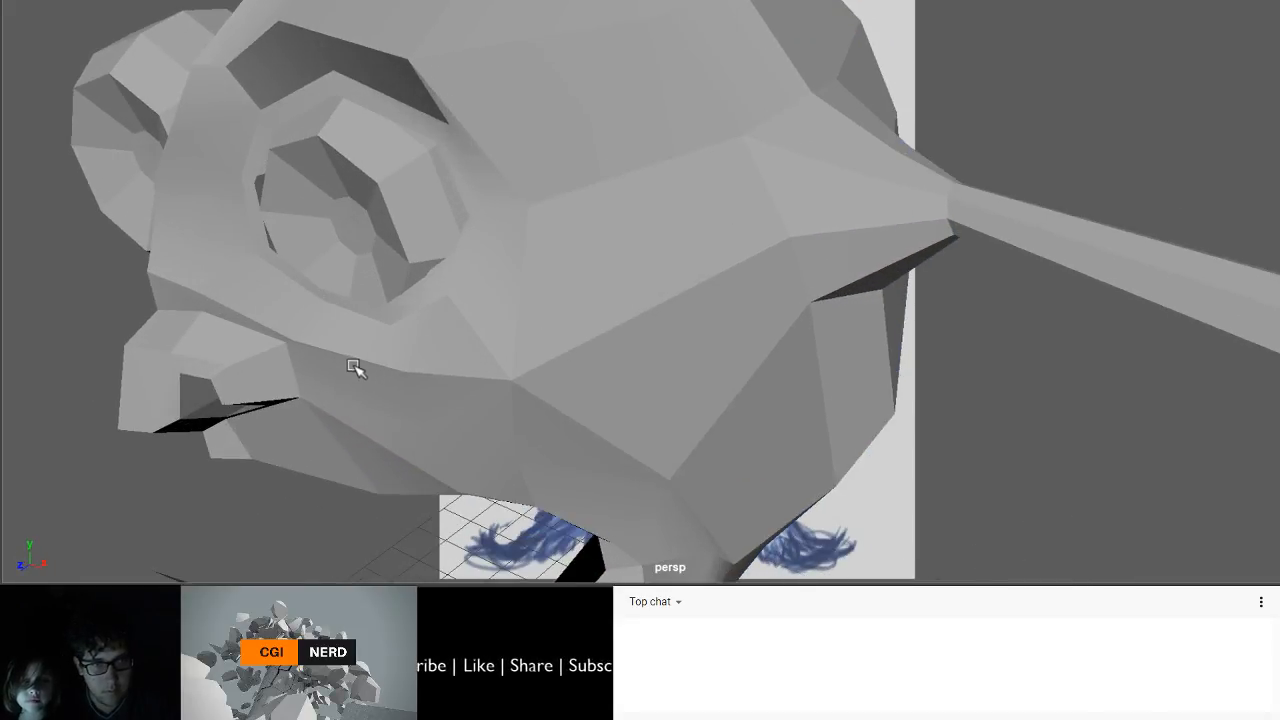
pyautogui.keyDown('alt'); pyautogui.moveTo(350, 368); pyautogui.dragTo(523, 352, button='middle'); pyautogui.keyUp('alt')
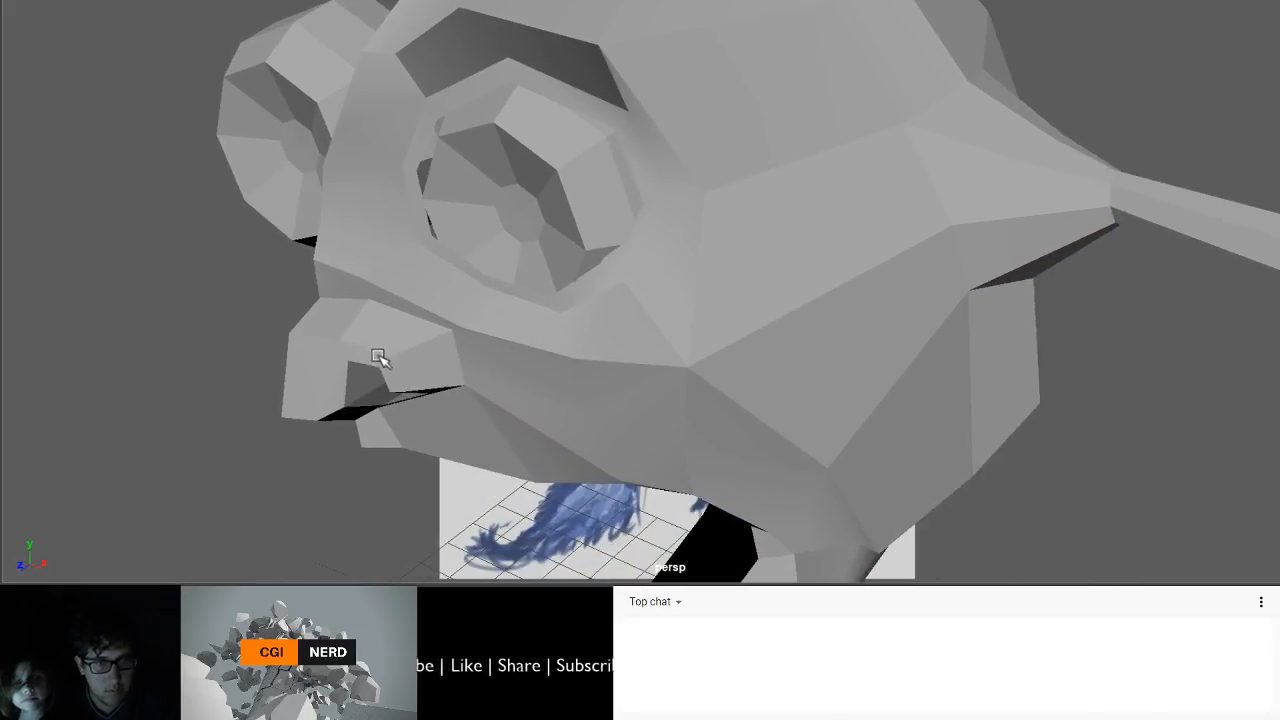
# - Reposition the vertex on the nostril's outer rim to refine the opening
pyautogui.click(394, 83)
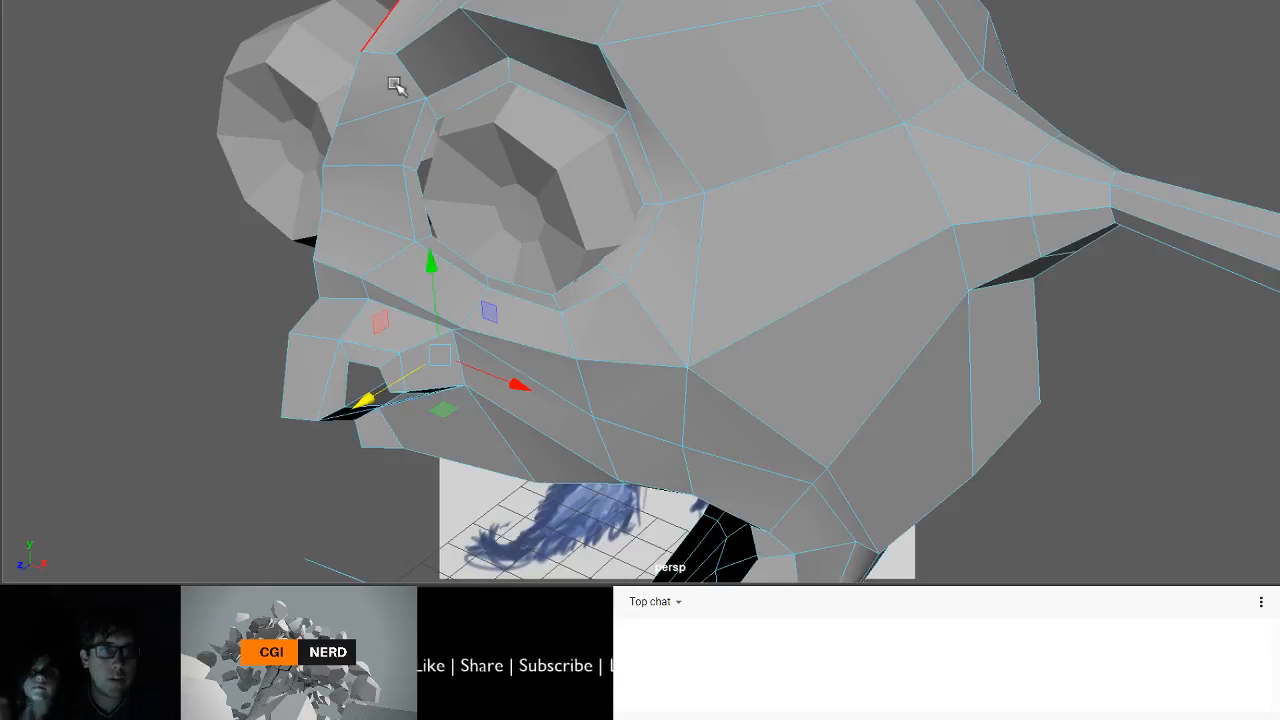
pyautogui.keyDown('alt'); pyautogui.moveTo(378, 354); pyautogui.dragTo(513, 390); pyautogui.keyUp('alt')
pyautogui.keyDown('alt'); pyautogui.moveTo(433, 406); pyautogui.dragTo(521, 400); pyautogui.keyUp('alt')
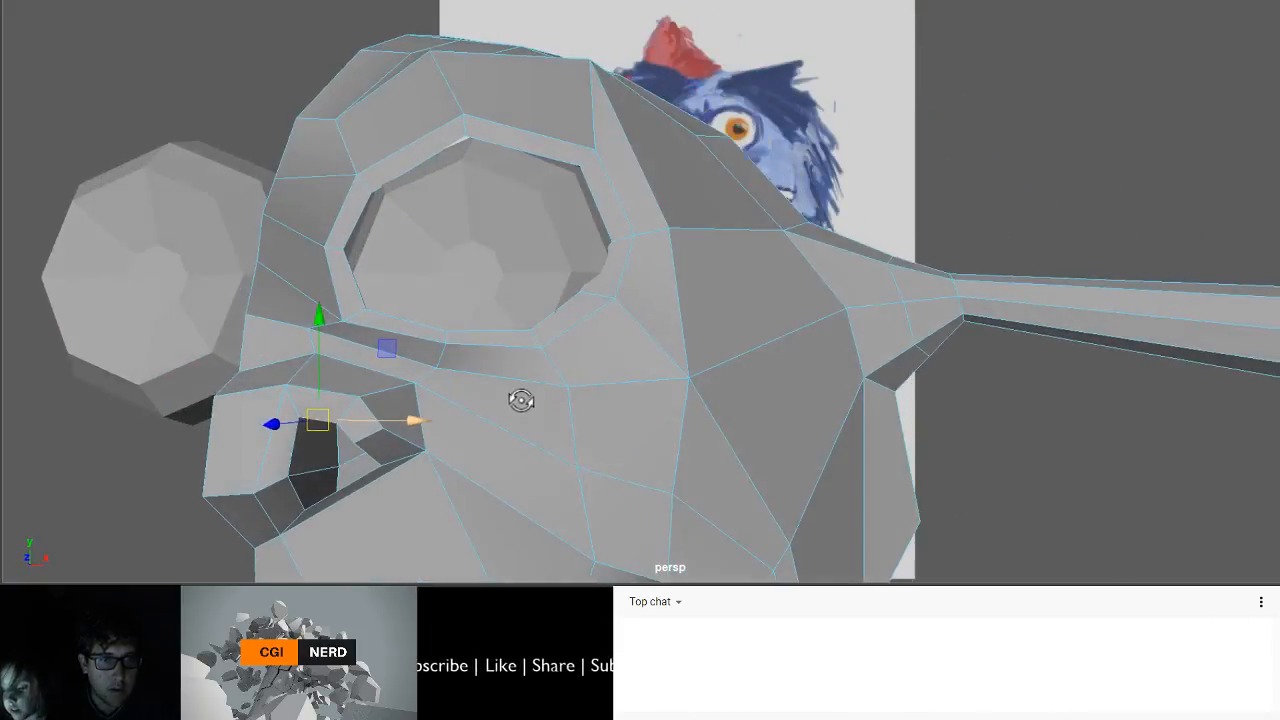
pyautogui.press('q')
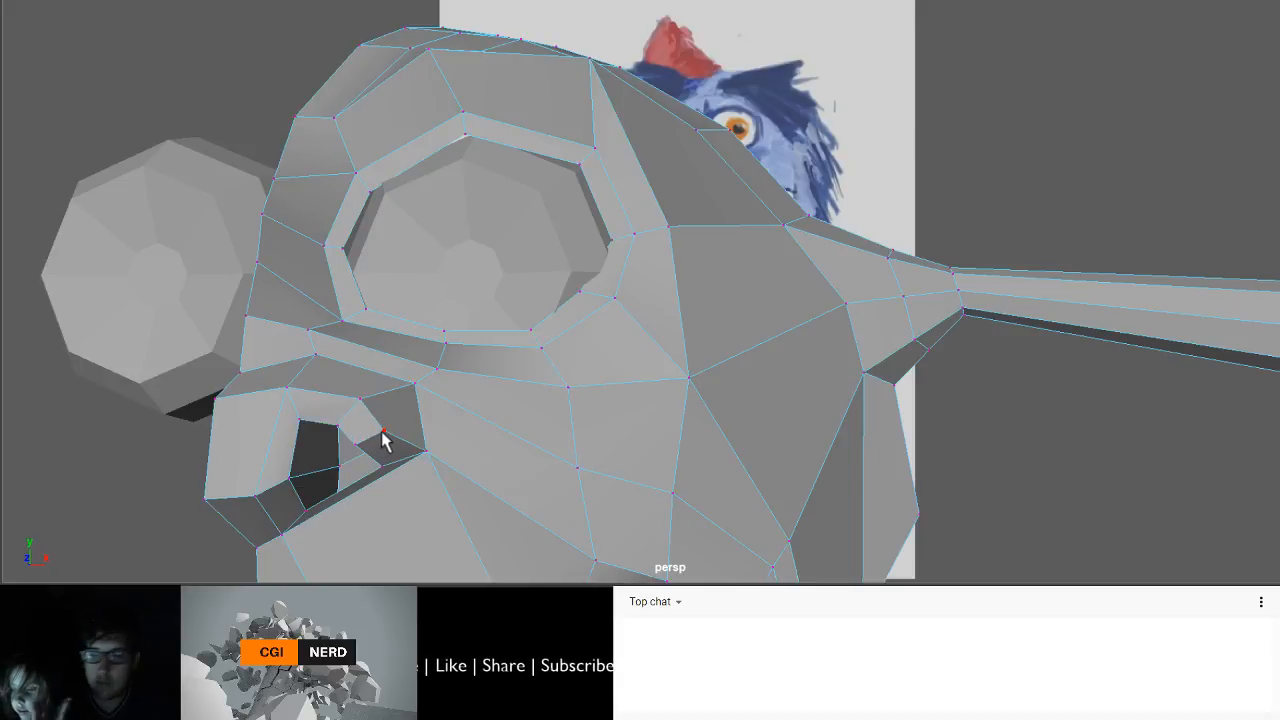
pyautogui.press('w')
pyautogui.moveTo(387, 431); pyautogui.dragTo(400, 424)
pyautogui.scroll(-4, 440, 433)
pyautogui.keyDown('alt'); pyautogui.moveTo(548, 425); pyautogui.dragTo(437, 362); pyautogui.keyUp('alt')
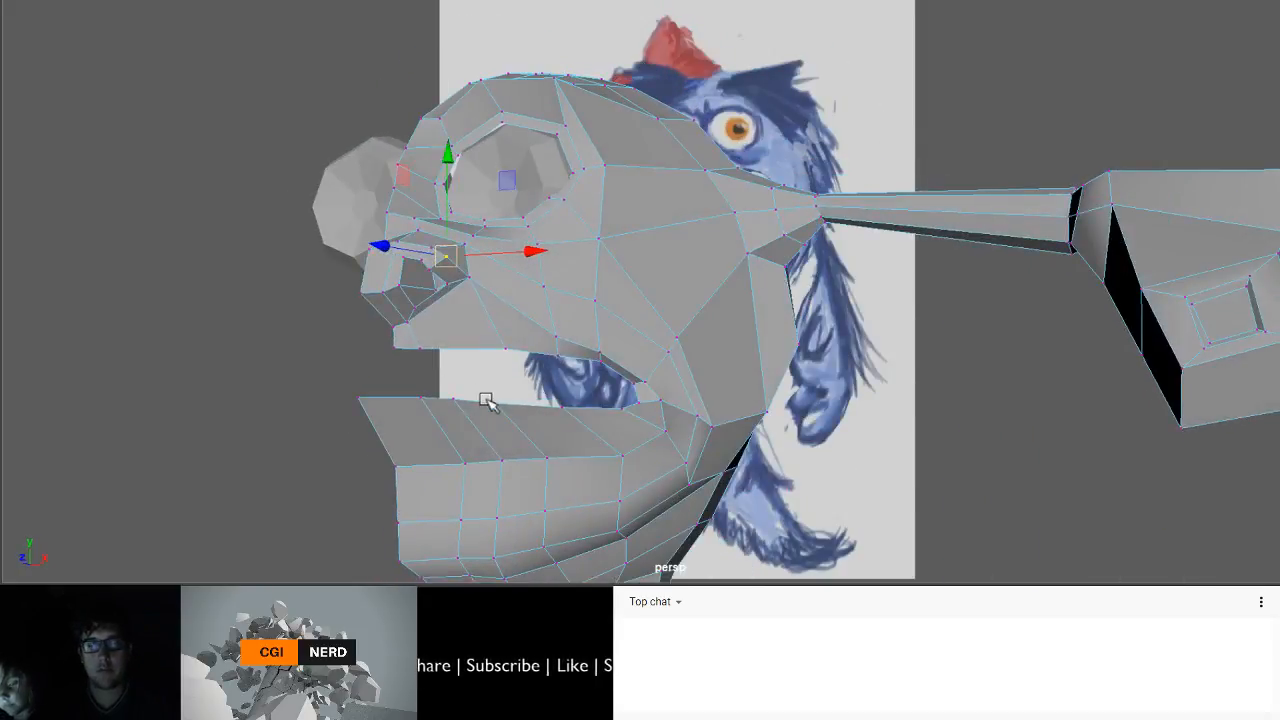
# - Mirror the half body mesh across the world X axis in the negative direction, merging the border with a threshold of 0.5
pyautogui.scroll(-7, 480, 400)
pyautogui.keyDown('alt'); pyautogui.moveTo(547, 411); pyautogui.dragTo(250, 391, button='middle'); pyautogui.keyUp('alt')
pyautogui.keyDown('alt'); pyautogui.moveTo(394, 427); pyautogui.dragTo(462, 446); pyautogui.keyUp('alt')
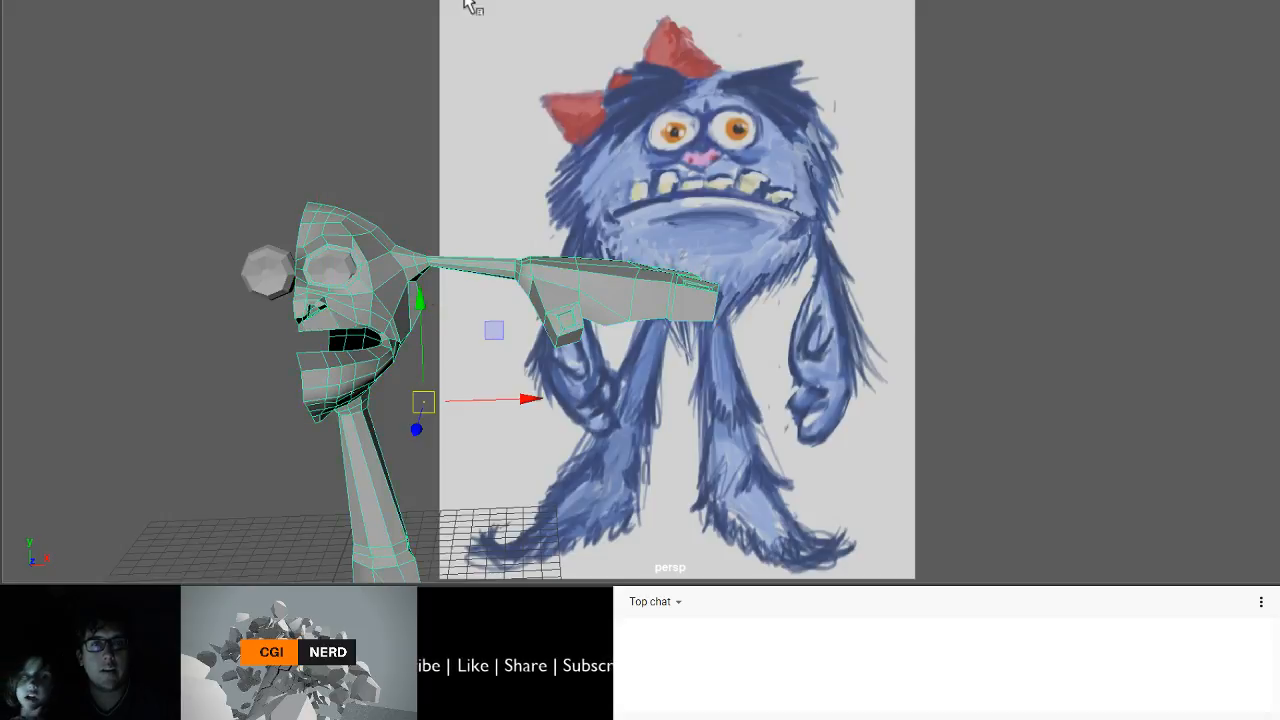
pyautogui.click(400, 115)
pyautogui.click(407, 280)
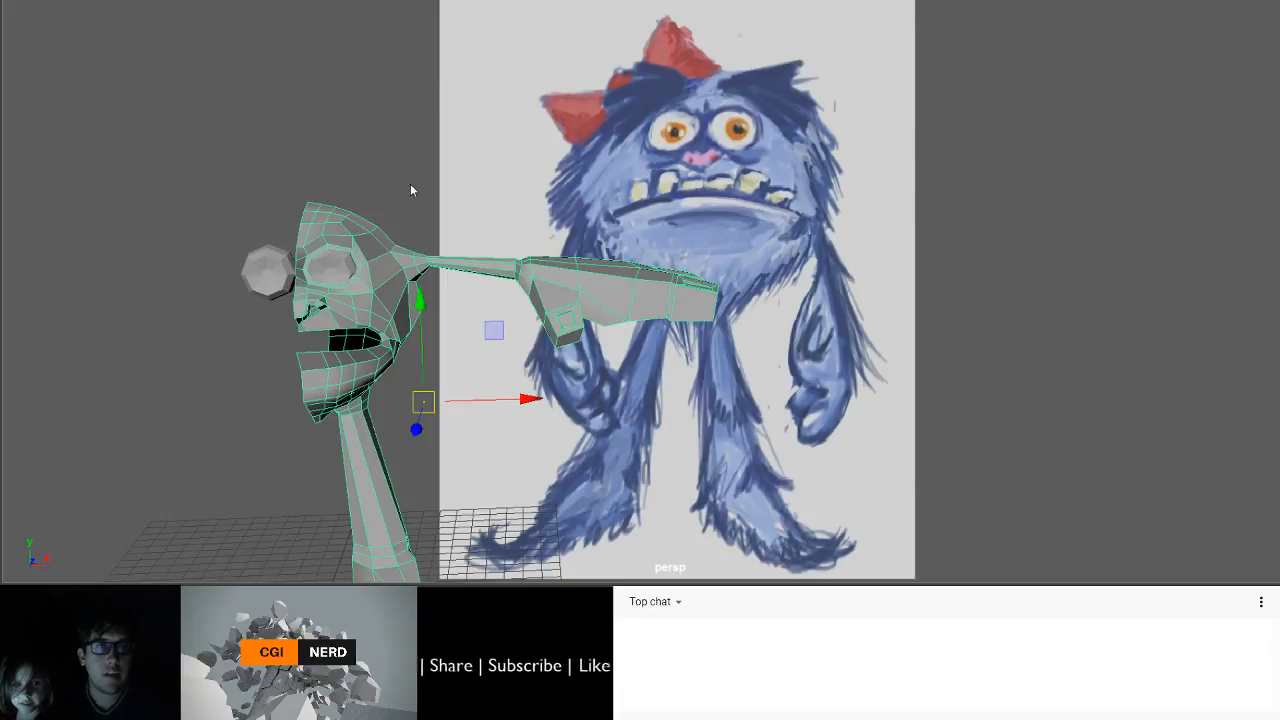
pyautogui.press('g')
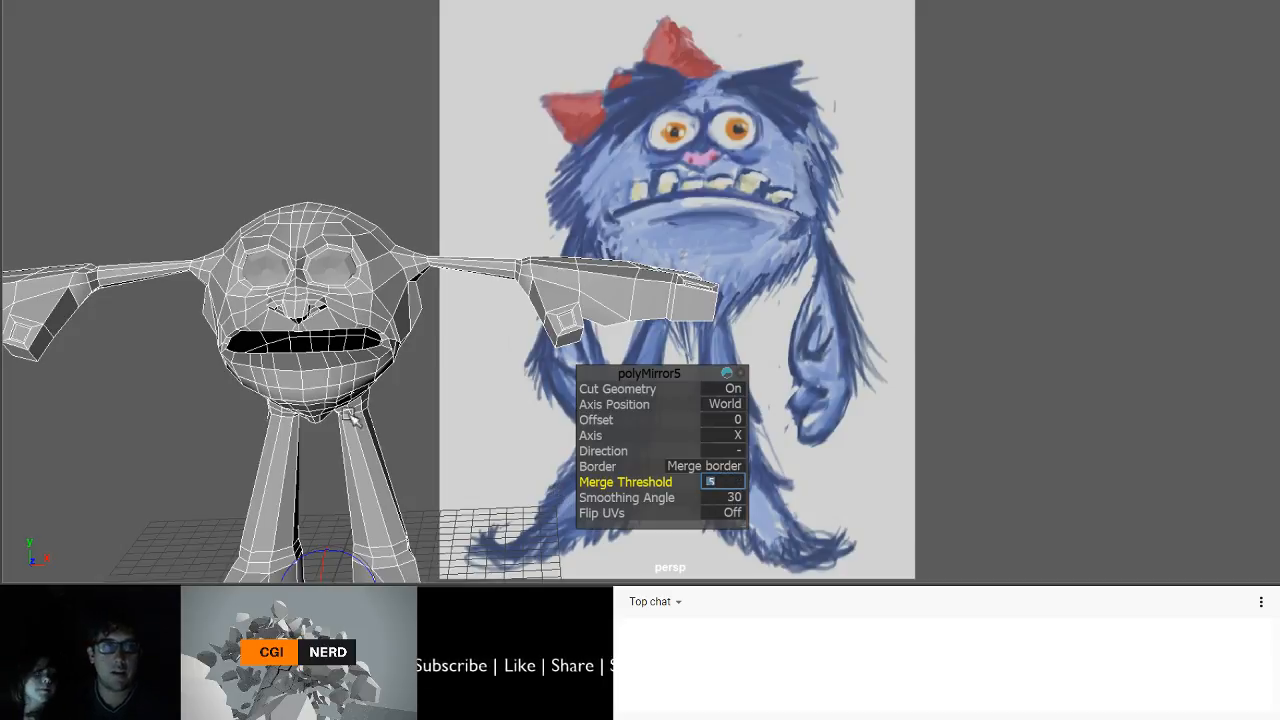
pyautogui.press('Return')
pyautogui.scroll(3, 340, 394)
pyautogui.keyDown('alt'); pyautogui.moveTo(340, 393); pyautogui.dragTo(755, 308, button='middle'); pyautogui.keyUp('alt')
pyautogui.keyDown('alt'); pyautogui.moveTo(508, 308); pyautogui.dragTo(513, 281); pyautogui.keyUp('alt')
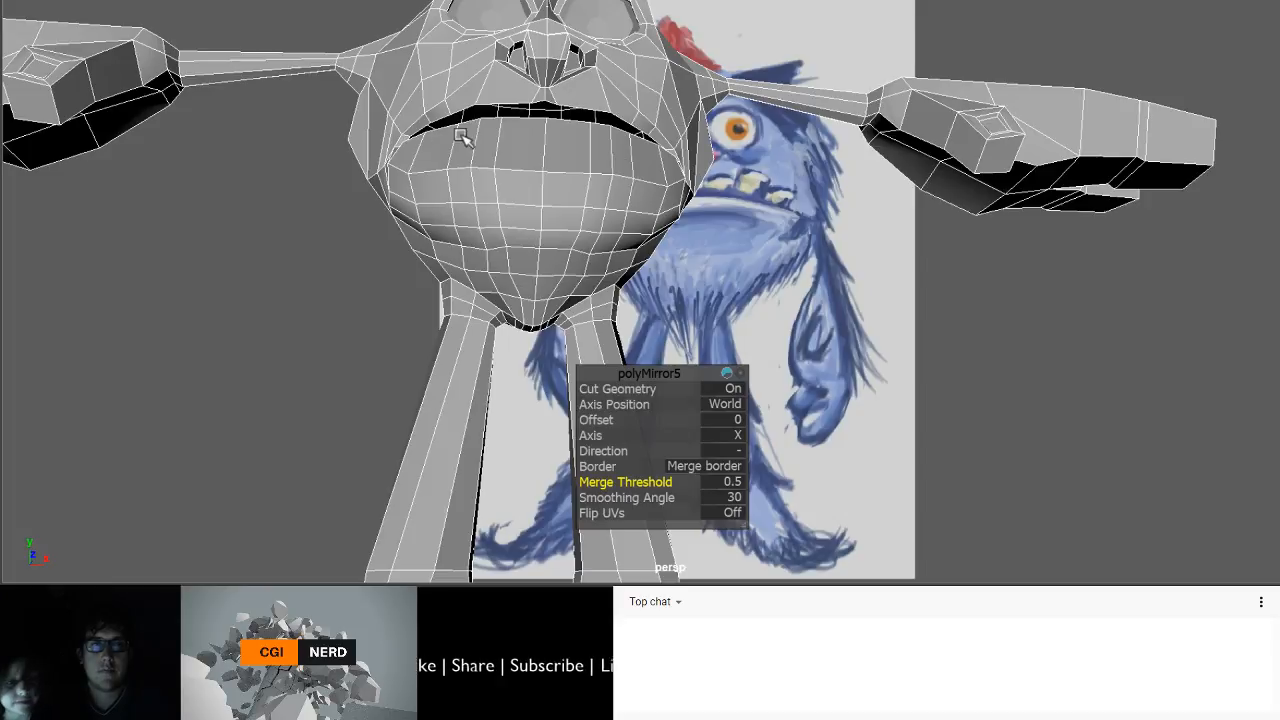
pyautogui.click(574, 1)
pyautogui.click(279, 190)
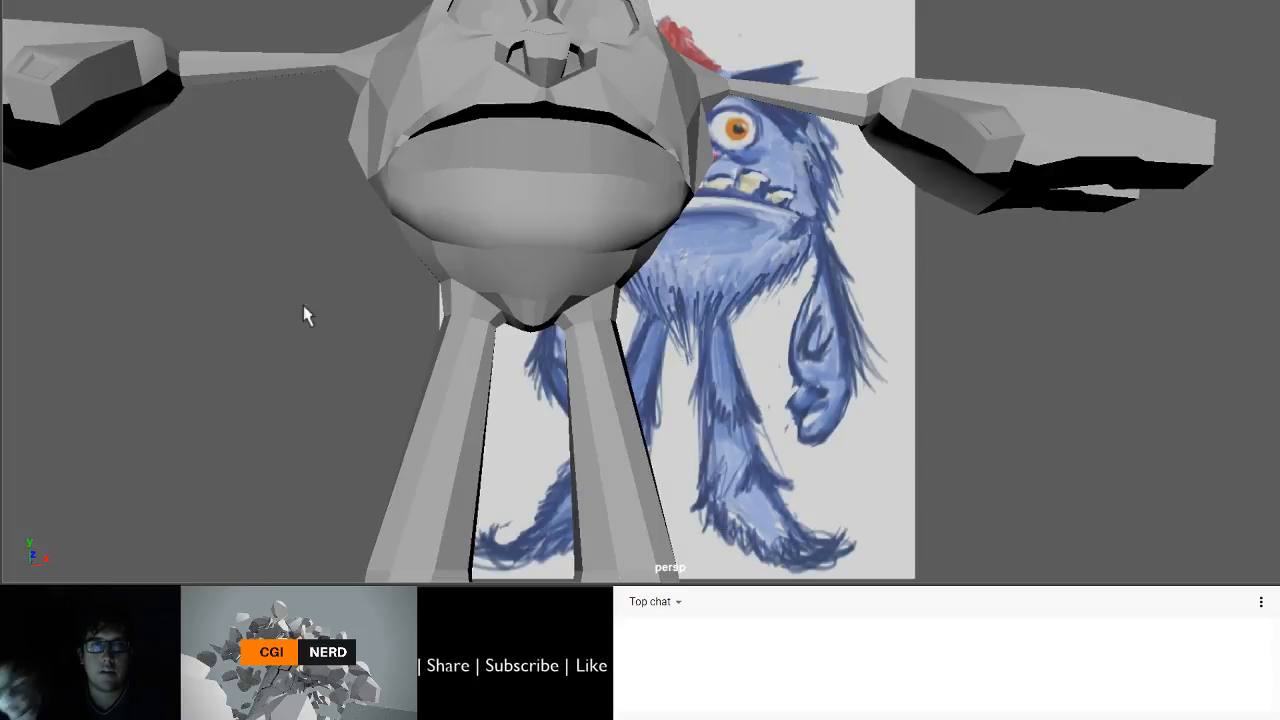
# - Examine the mirrored full character from several angles and compare its proportions with the reference drawing
pyautogui.scroll(-1, 285, 357)
pyautogui.keyDown('alt'); pyautogui.moveTo(285, 357); pyautogui.dragTo(278, 481, button='middle'); pyautogui.keyUp('alt')
pyautogui.scroll(1, 277, 482)
pyautogui.keyDown('alt'); pyautogui.moveTo(336, 432); pyautogui.dragTo(323, 459); pyautogui.keyUp('alt')
pyautogui.keyDown('alt'); pyautogui.moveTo(323, 459); pyautogui.dragTo(200, 330, button='middle'); pyautogui.keyUp('alt')
pyautogui.scroll(-3, 283, 431)
pyautogui.keyDown('alt'); pyautogui.moveTo(233, 330); pyautogui.dragTo(267, 305); pyautogui.keyUp('alt')
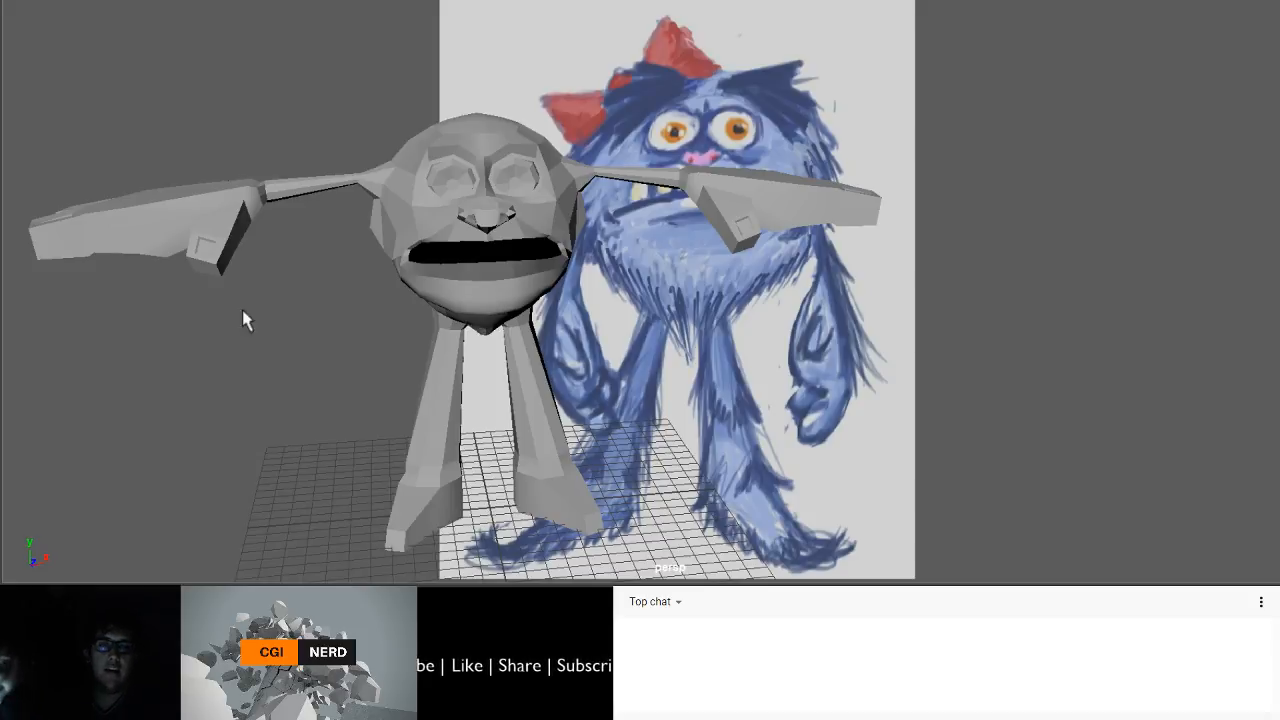
pyautogui.moveTo(450, 257)
pyautogui.keyDown('alt'); pyautogui.mouseDown()
pyautogui.moveTo(380, 223)
pyautogui.moveTo(445, 233)
pyautogui.moveTo(386, 244)
pyautogui.moveTo(443, 236)
pyautogui.mouseUp(); pyautogui.keyUp('alt')
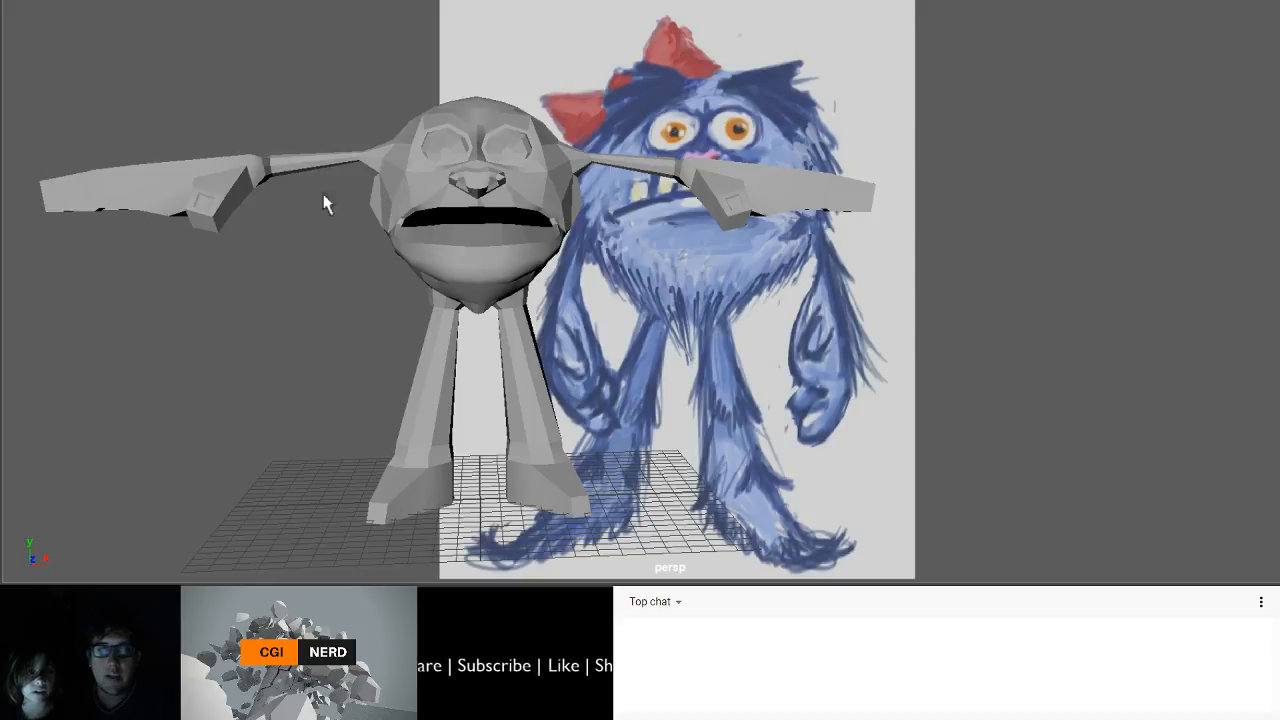
pyautogui.keyDown('alt'); pyautogui.moveTo(322, 198); pyautogui.dragTo(197, 198, button='middle'); pyautogui.keyUp('alt')
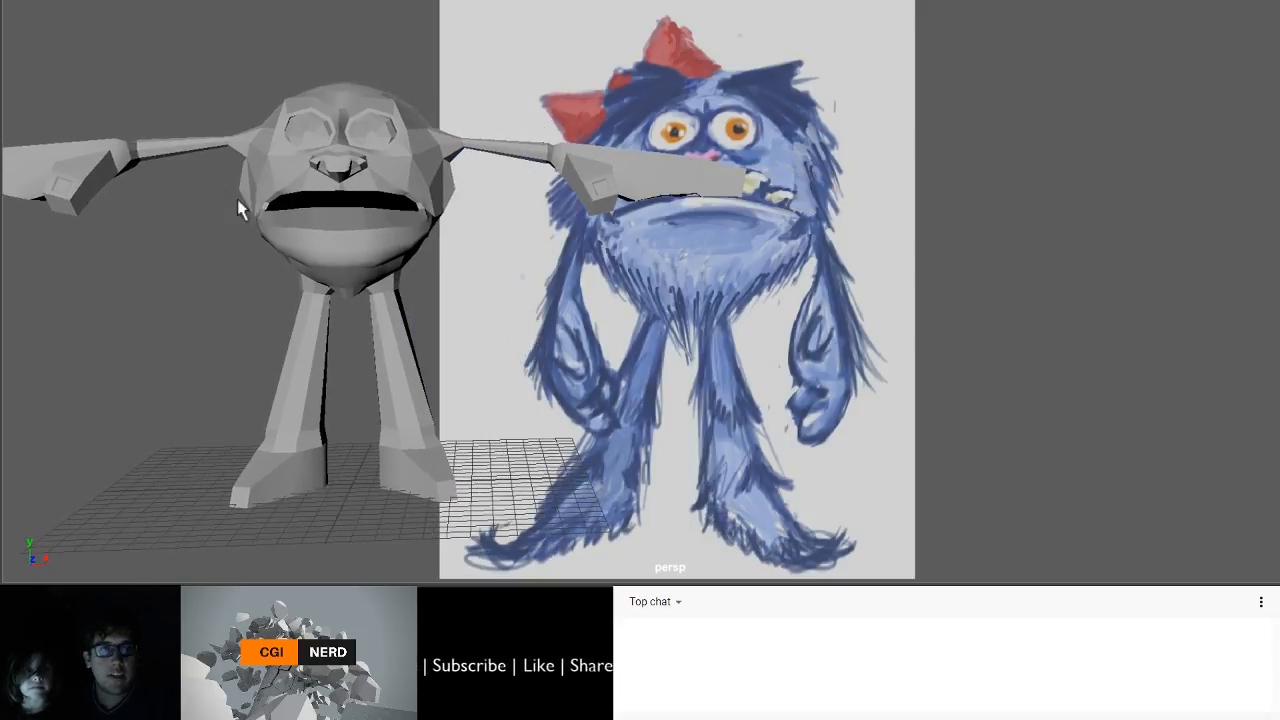
pyautogui.moveTo(238, 208)
pyautogui.keyDown('alt'); pyautogui.mouseDown()
pyautogui.moveTo(177, 206)
pyautogui.moveTo(222, 222)
pyautogui.mouseUp(); pyautogui.keyUp('alt')
pyautogui.scroll(2, 222, 222)
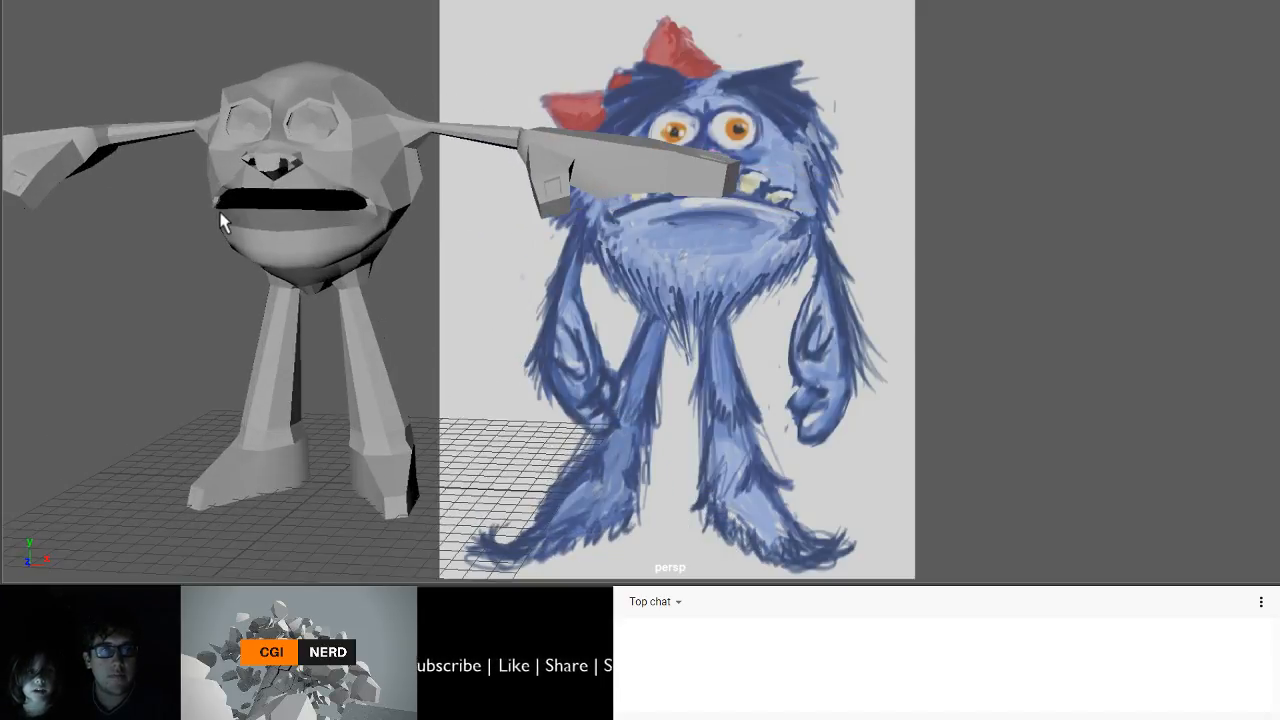
pyautogui.keyDown('alt'); pyautogui.moveTo(222, 214); pyautogui.dragTo(268, 327, button='middle'); pyautogui.keyUp('alt')
pyautogui.keyDown('alt'); pyautogui.moveTo(263, 190); pyautogui.dragTo(328, 200); pyautogui.keyUp('alt')
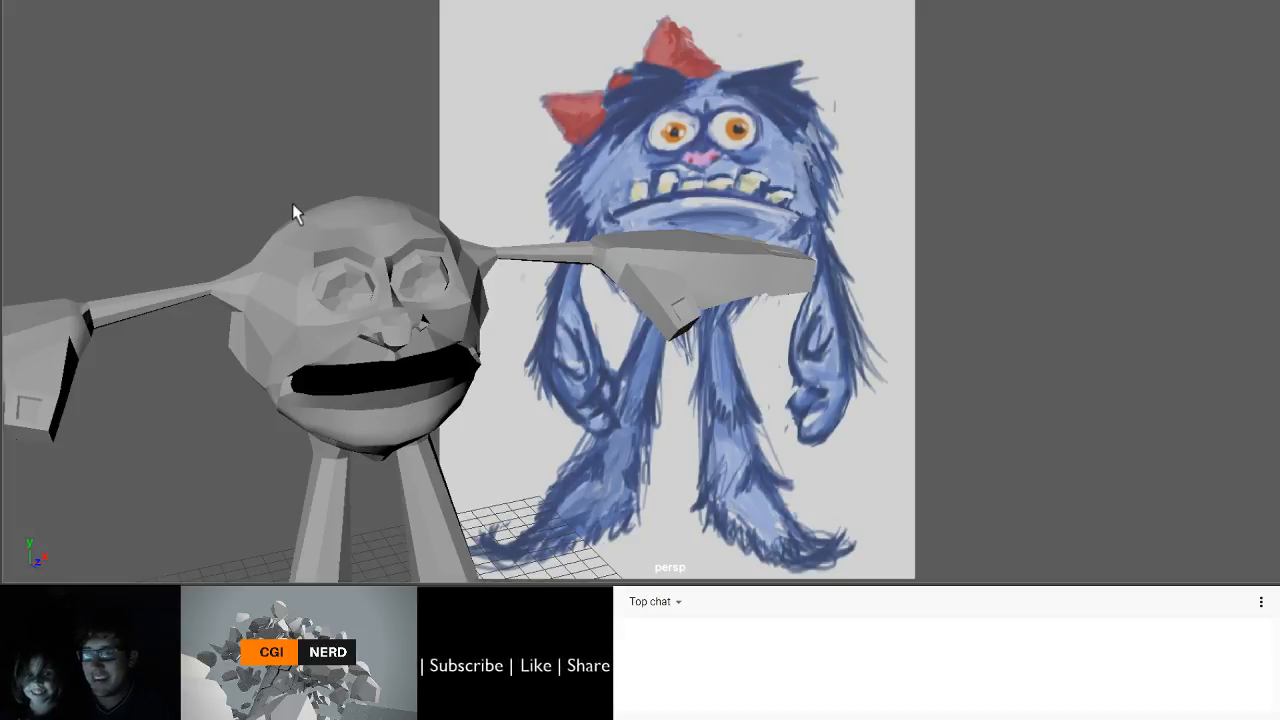
pyautogui.keyDown('alt'); pyautogui.moveTo(297, 211); pyautogui.dragTo(335, 187); pyautogui.keyUp('alt')
pyautogui.keyDown('alt'); pyautogui.moveTo(365, 228); pyautogui.dragTo(323, 236); pyautogui.keyUp('alt')
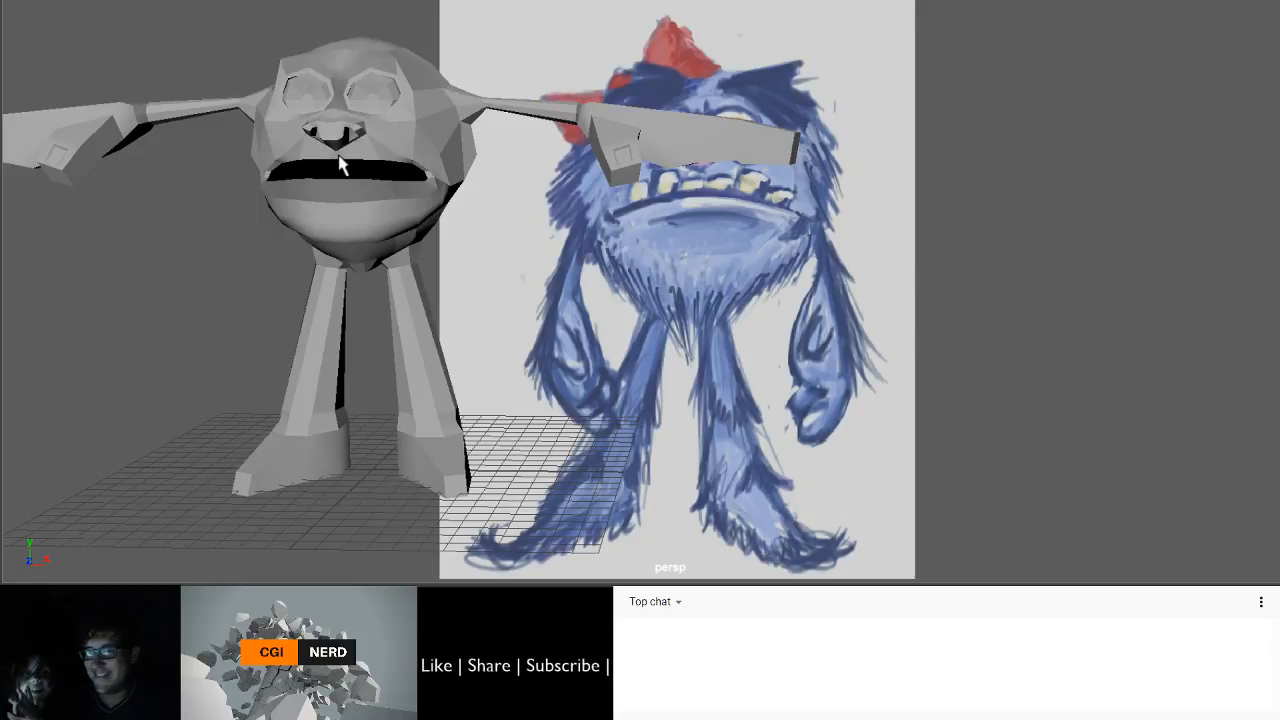
pyautogui.keyDown('alt'); pyautogui.moveTo(326, 160); pyautogui.dragTo(307, 214); pyautogui.keyUp('alt')
pyautogui.scroll(4, 306, 215)
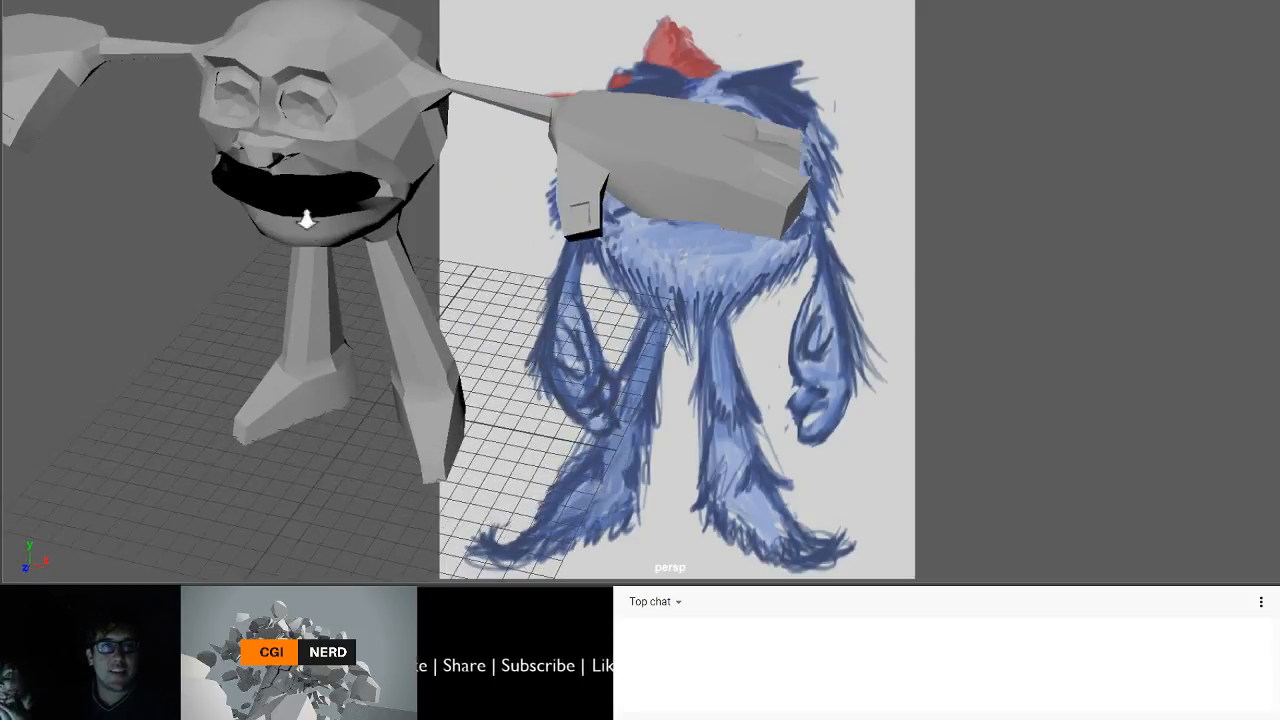
pyautogui.keyDown('alt'); pyautogui.moveTo(303, 205); pyautogui.dragTo(374, 228, button='middle'); pyautogui.keyUp('alt')
pyautogui.keyDown('alt'); pyautogui.moveTo(374, 228); pyautogui.dragTo(407, 203); pyautogui.keyUp('alt')
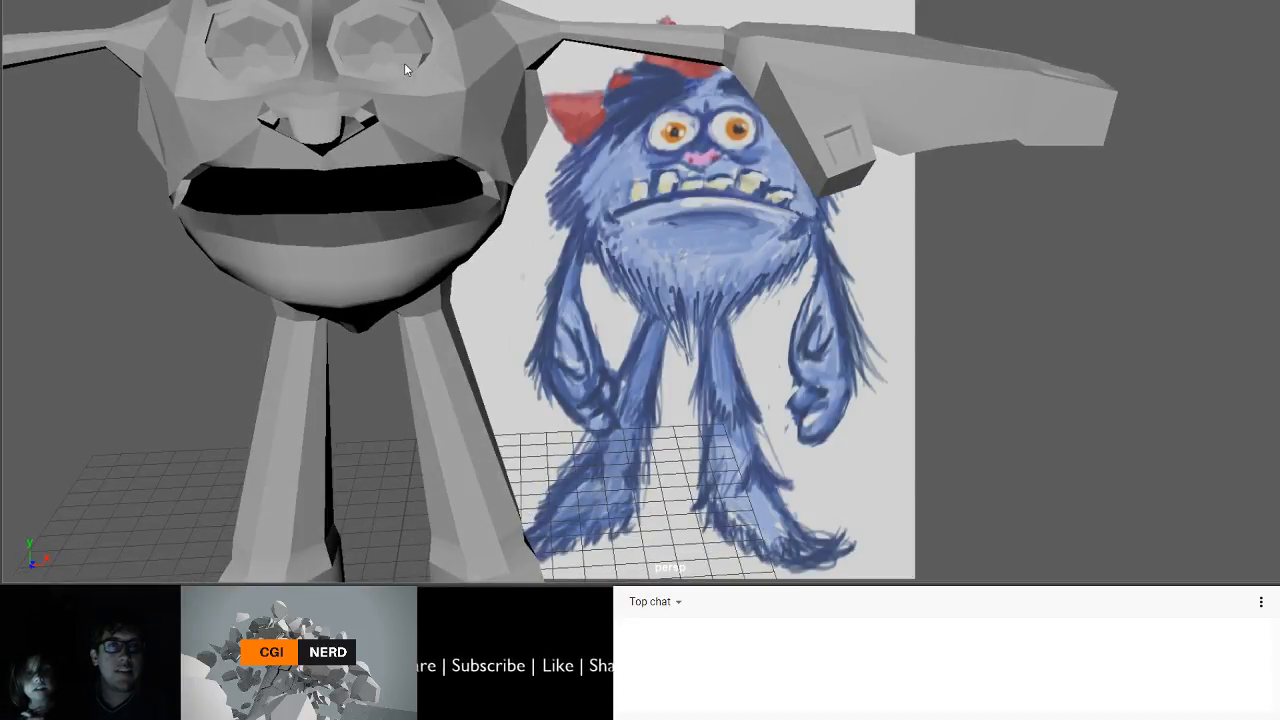
# - Extrude the border edge loop around the mouth opening and scale the new edges to form an inner lip rim
pyautogui.click(378, 175)
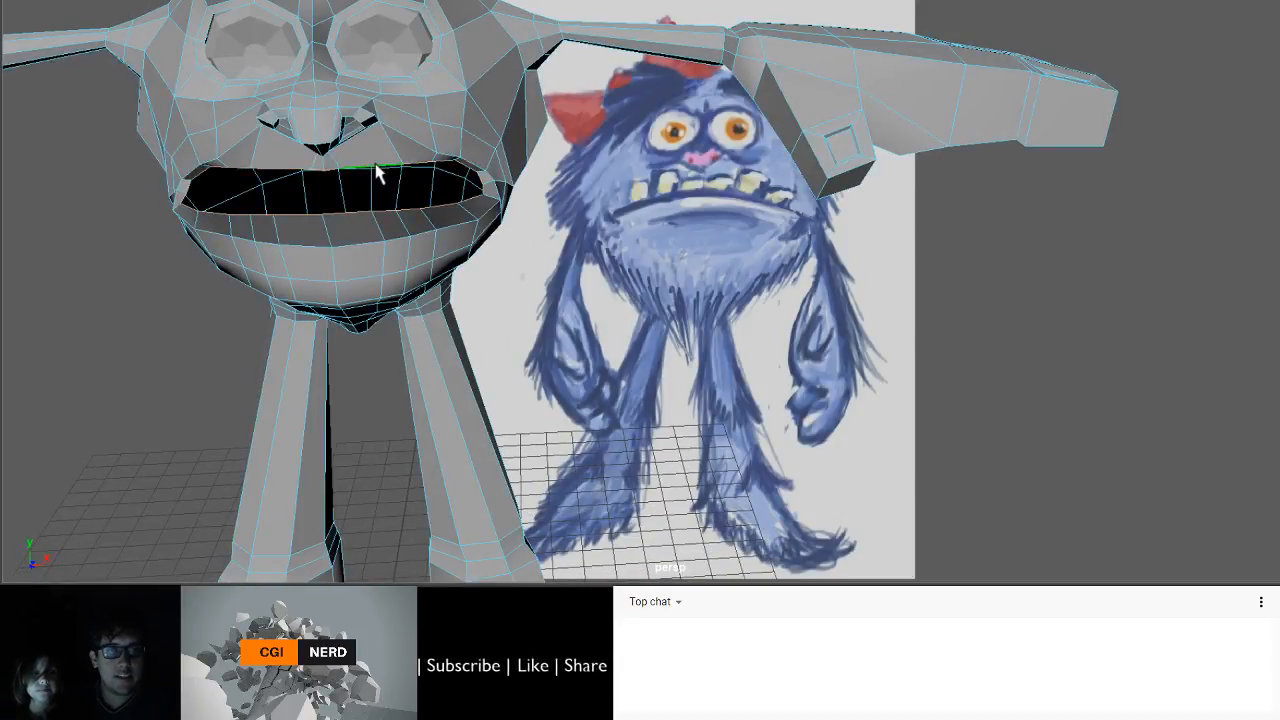
pyautogui.moveTo(378, 175)
pyautogui.keyDown('alt'); pyautogui.mouseDown()
pyautogui.moveTo(409, 160)
pyautogui.moveTo(531, 171)
pyautogui.moveTo(423, 169)
pyautogui.moveTo(396, 174)
pyautogui.moveTo(392, 190)
pyautogui.mouseUp(); pyautogui.keyUp('alt')
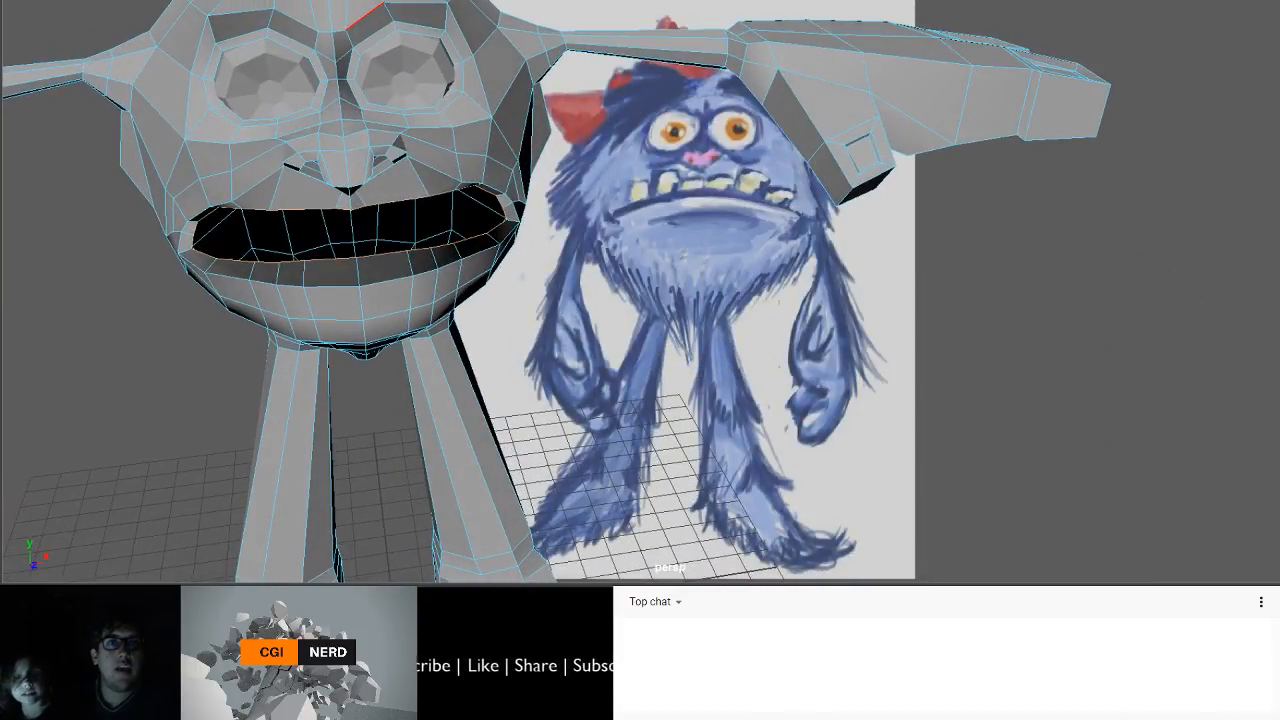
pyautogui.hotkey('ctrl', 'e')
pyautogui.click(420, 222)
pyautogui.press('r')
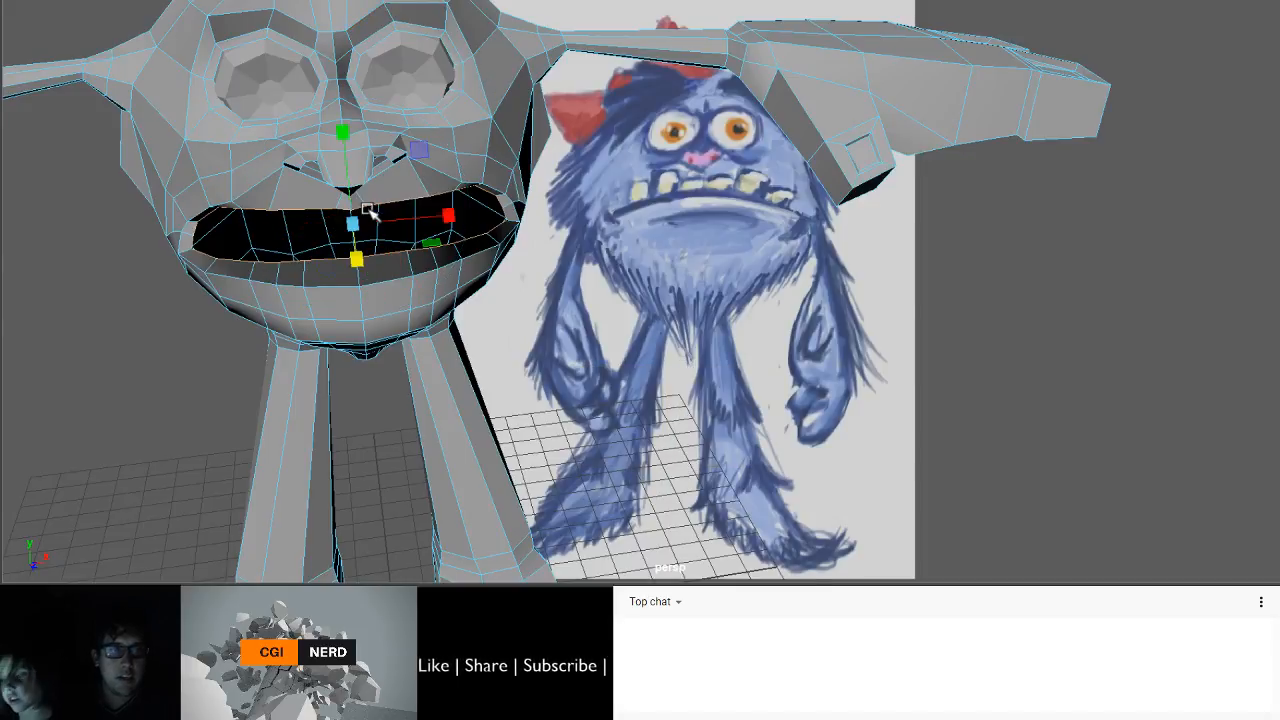
pyautogui.moveTo(355, 222); pyautogui.dragTo(410, 196)
pyautogui.moveTo(571, 74); pyautogui.dragTo(572, 110)
pyautogui.keyDown('alt'); pyautogui.moveTo(572, 110); pyautogui.dragTo(460, 118); pyautogui.keyUp('alt')
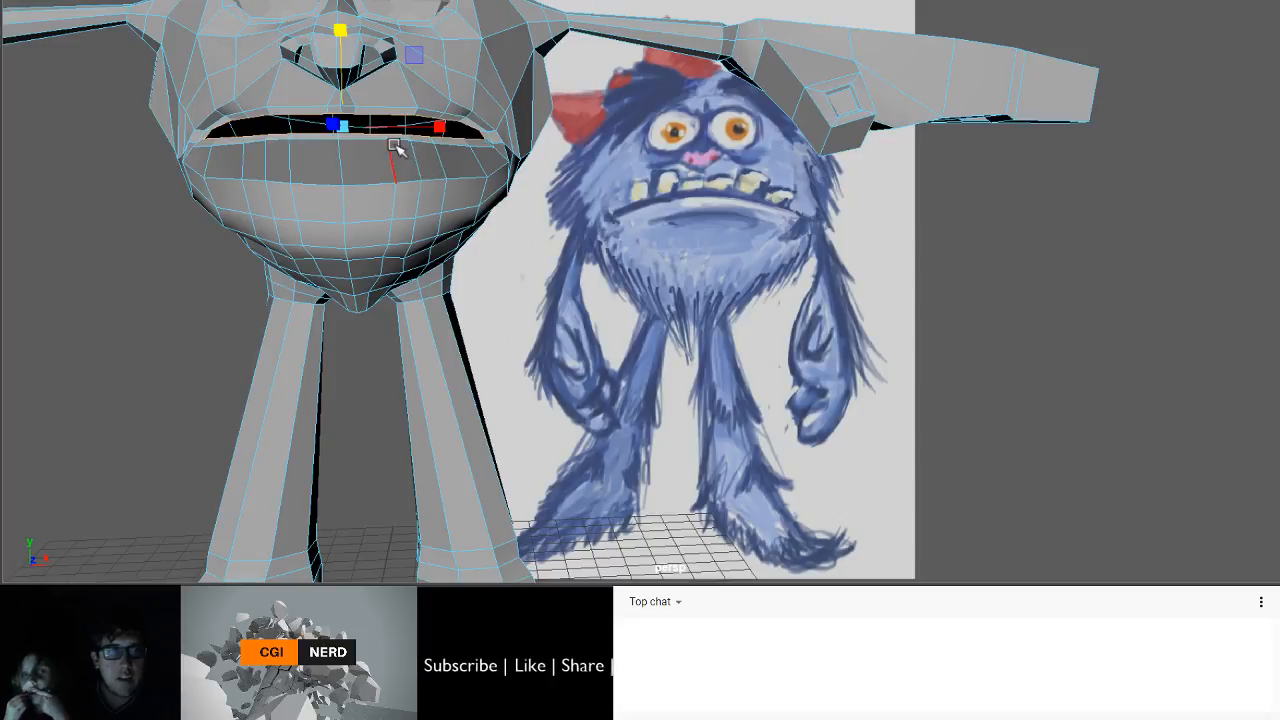
pyautogui.keyDown('alt'); pyautogui.moveTo(368, 168); pyautogui.dragTo(403, 195); pyautogui.keyUp('alt')
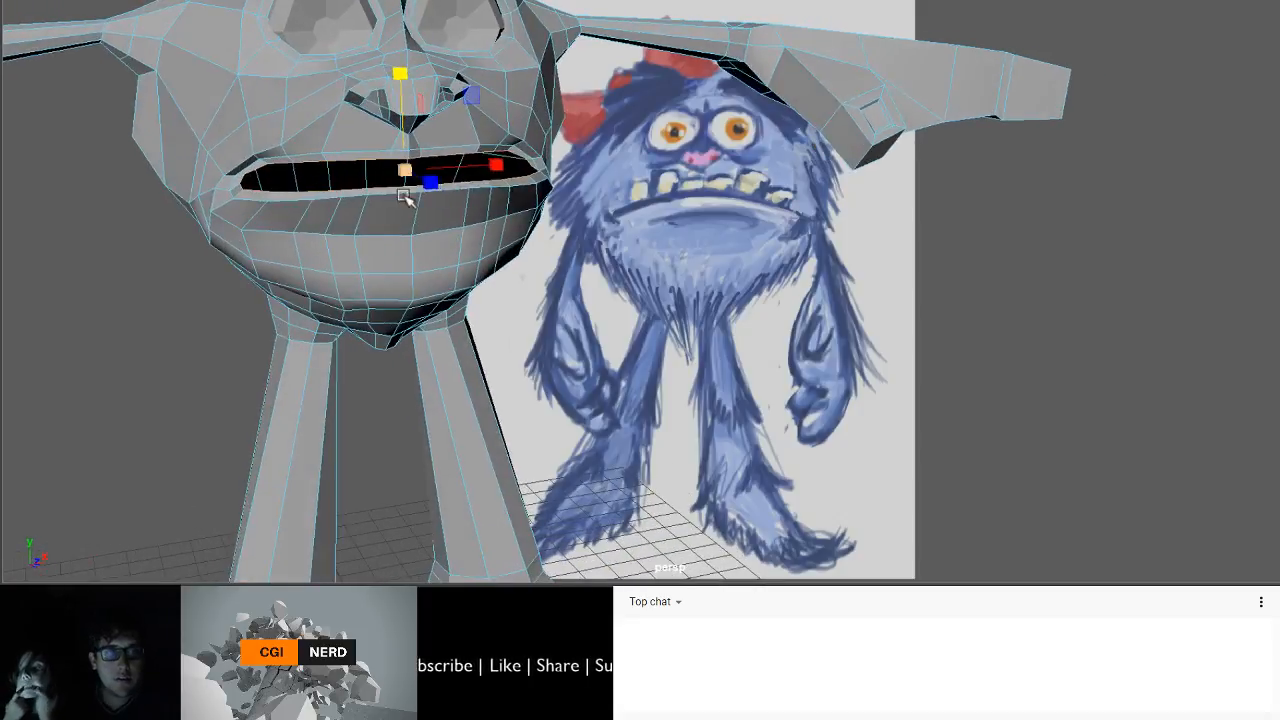
pyautogui.scroll(3, 397, 203)
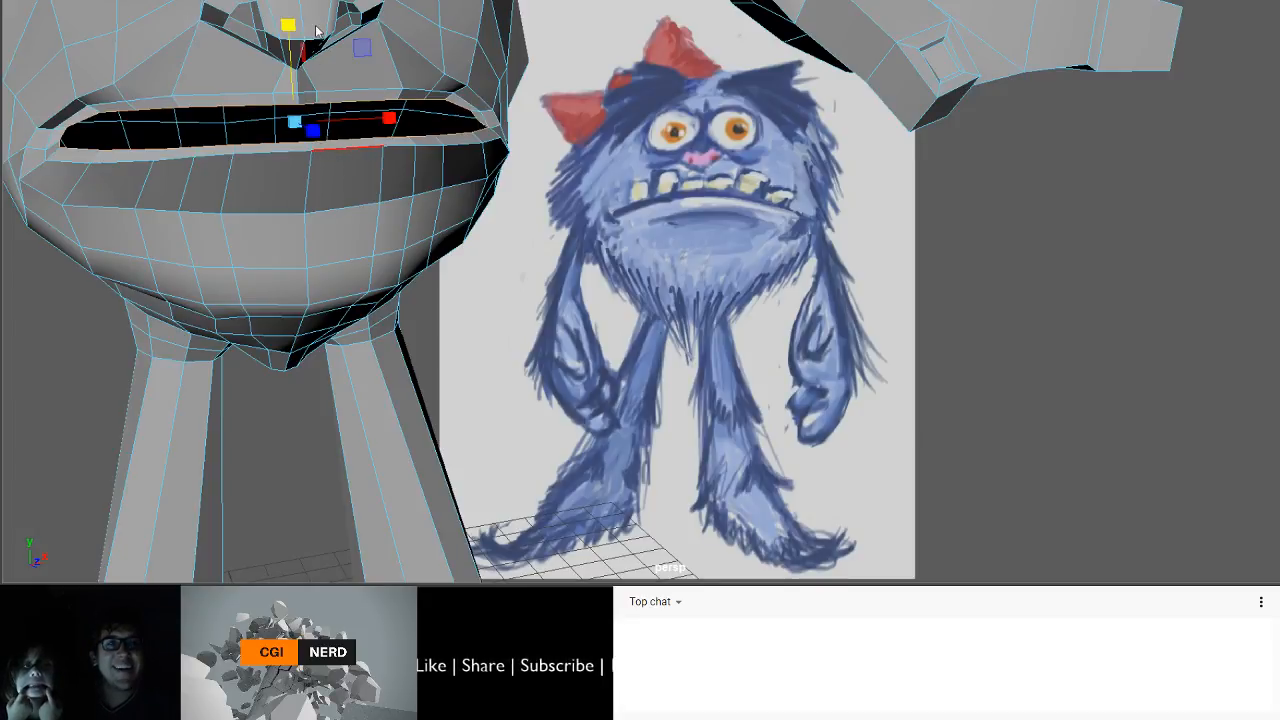
# - Lower the edges along the middle and sides of the lower lip to thicken its rim
pyautogui.click(346, 149)
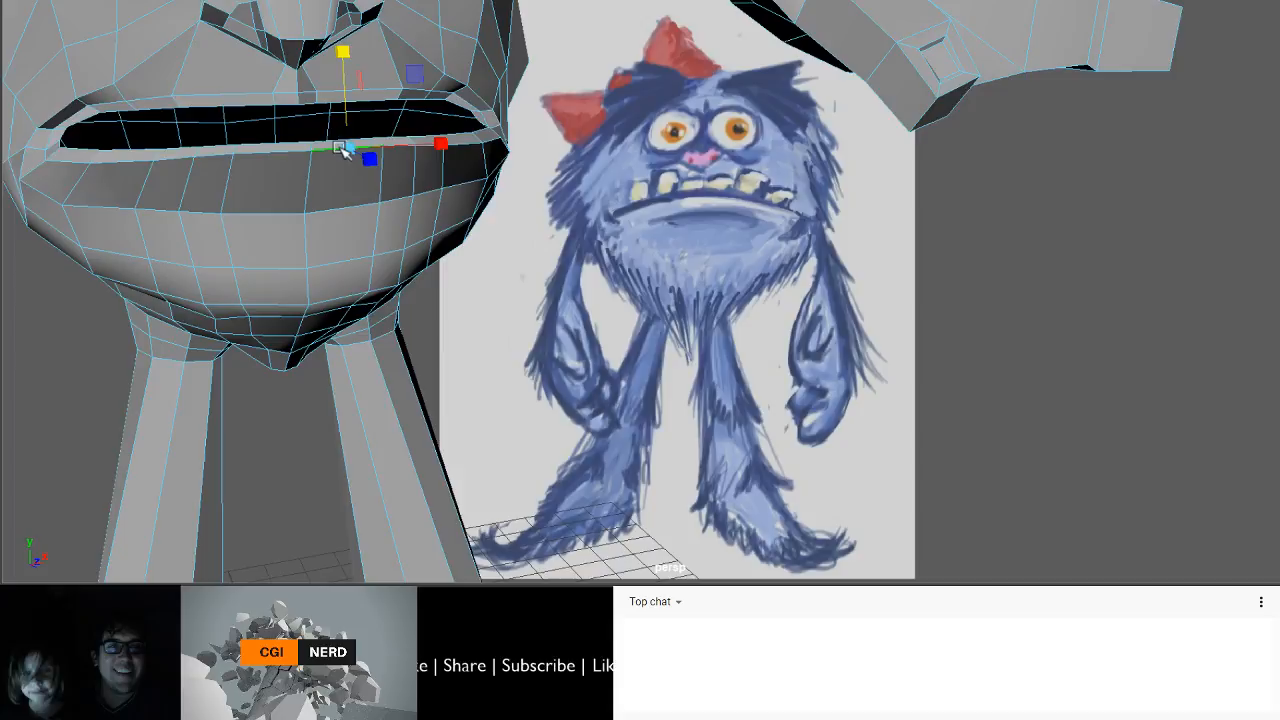
pyautogui.keyDown('shift'); pyautogui.click(285, 153); pyautogui.keyUp('shift')
pyautogui.moveTo(305, 60)
pyautogui.mouseDown()
pyautogui.moveTo(296, 88)
pyautogui.moveTo(302, 52)
pyautogui.moveTo(313, 82)
pyautogui.mouseUp()
pyautogui.click(174, 160)
pyautogui.keyDown('shift'); pyautogui.click(431, 149); pyautogui.keyUp('shift')
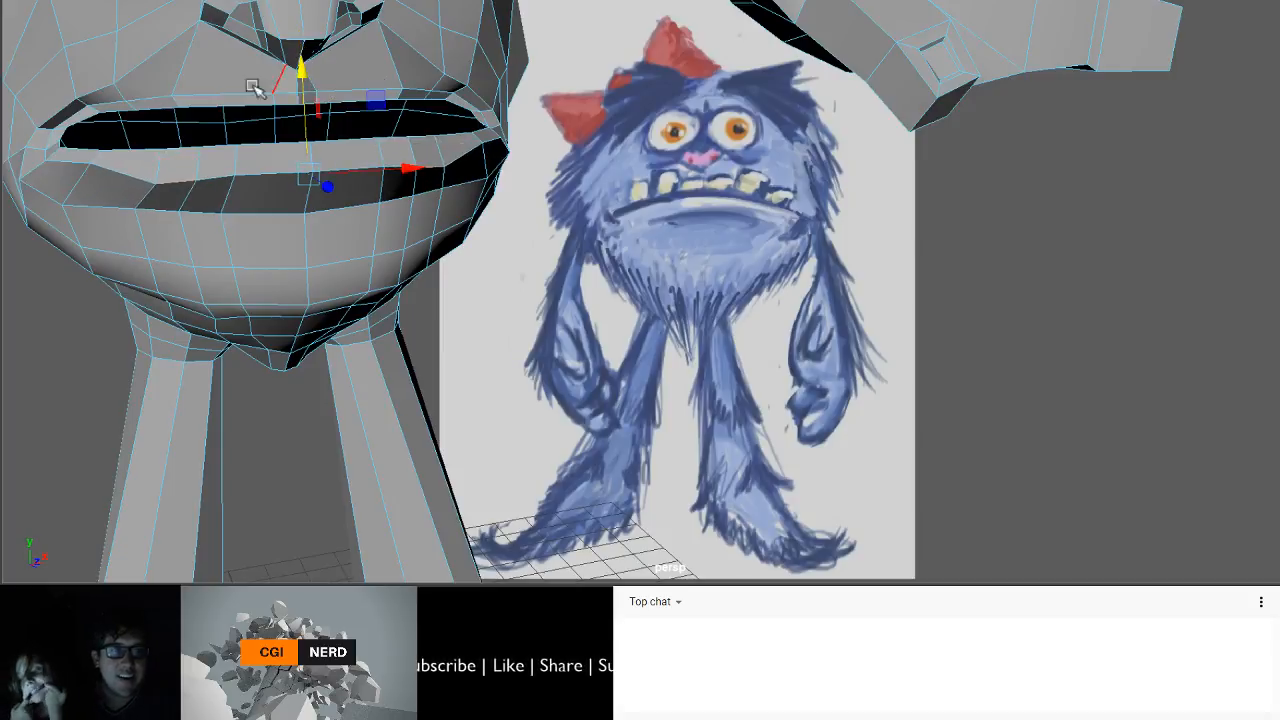
# - Select the matching components at both mouth corners and move them slightly downward
pyautogui.click(54, 153)
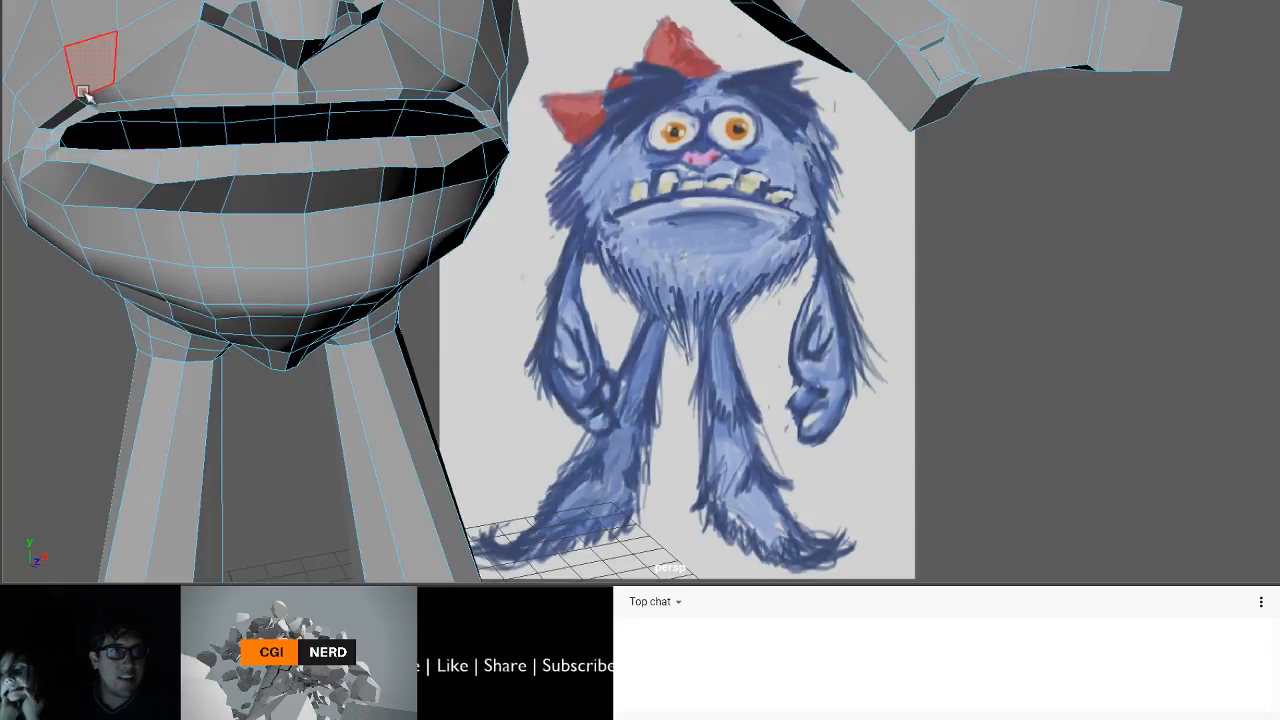
pyautogui.keyDown('alt'); pyautogui.moveTo(271, 86); pyautogui.dragTo(497, 140); pyautogui.keyUp('alt')
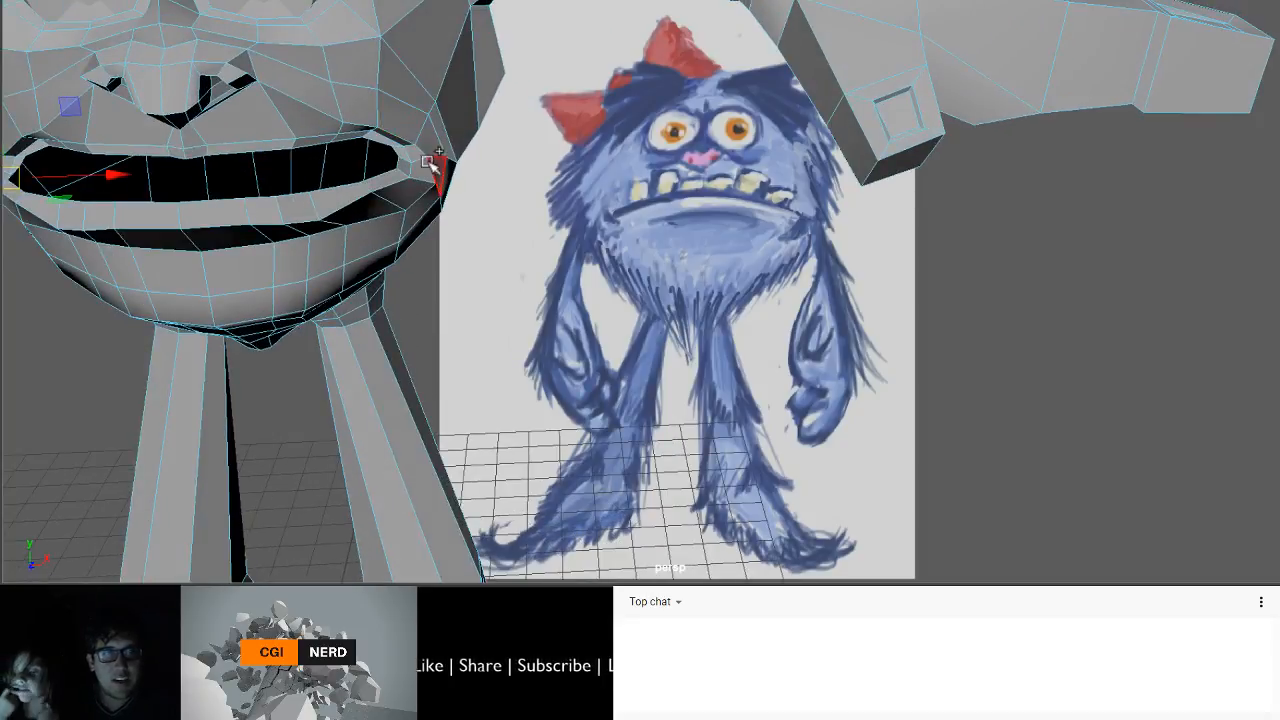
pyautogui.keyDown('shift'); pyautogui.click(409, 163); pyautogui.keyUp('shift')
pyautogui.keyDown('alt'); pyautogui.moveTo(420, 186); pyautogui.dragTo(433, 168); pyautogui.keyUp('alt')
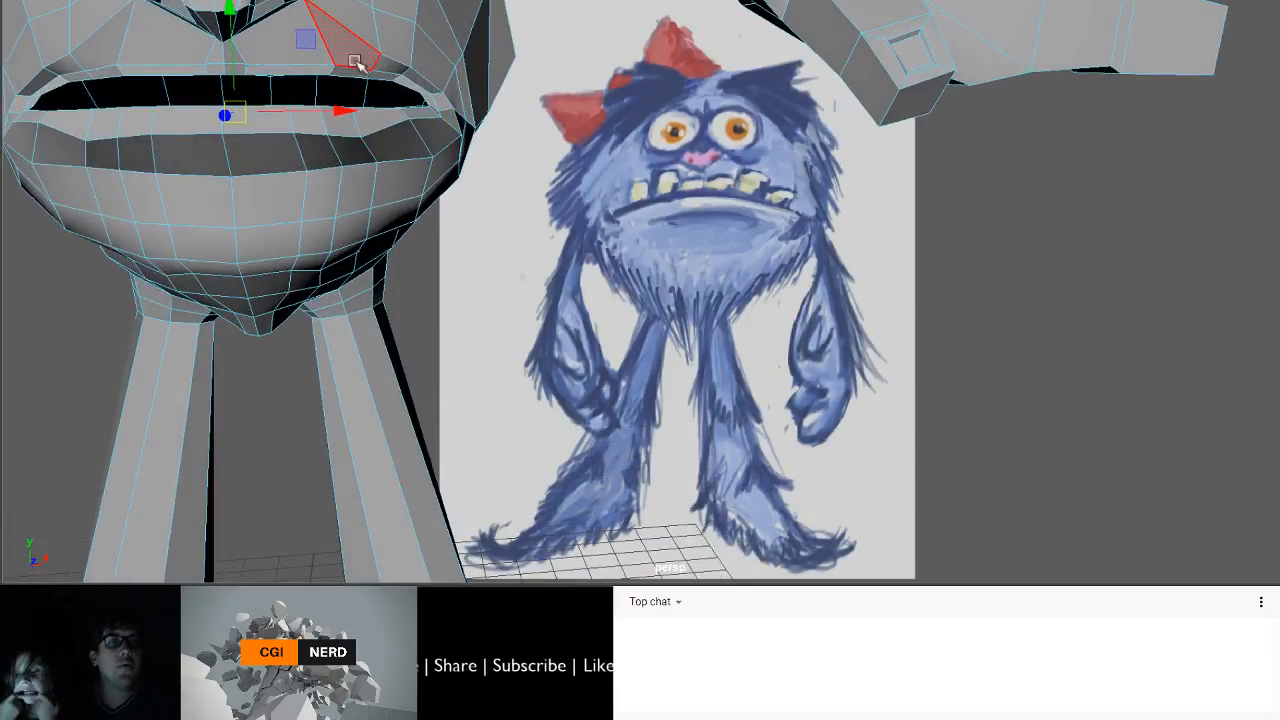
pyautogui.moveTo(236, 15); pyautogui.dragTo(242, 27)
# - Move the lower lip's edges slightly down and scale them vertically to refine the curve of the lip
pyautogui.keyDown('alt'); pyautogui.moveTo(390, 119); pyautogui.dragTo(343, 103); pyautogui.keyUp('alt')
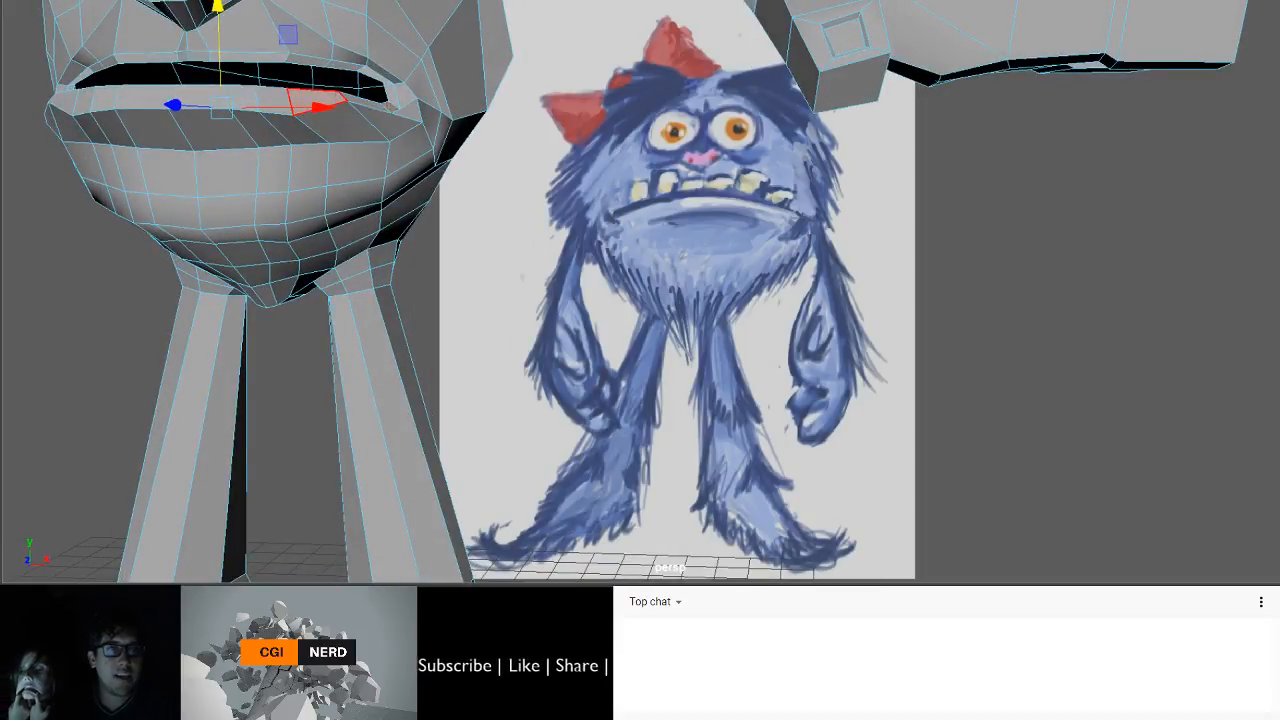
pyautogui.click(347, 96)
pyautogui.moveTo(335, 133)
pyautogui.keyDown('alt'); pyautogui.mouseDown()
pyautogui.moveTo(357, 171)
pyautogui.moveTo(351, 129)
pyautogui.mouseUp(); pyautogui.keyUp('alt')
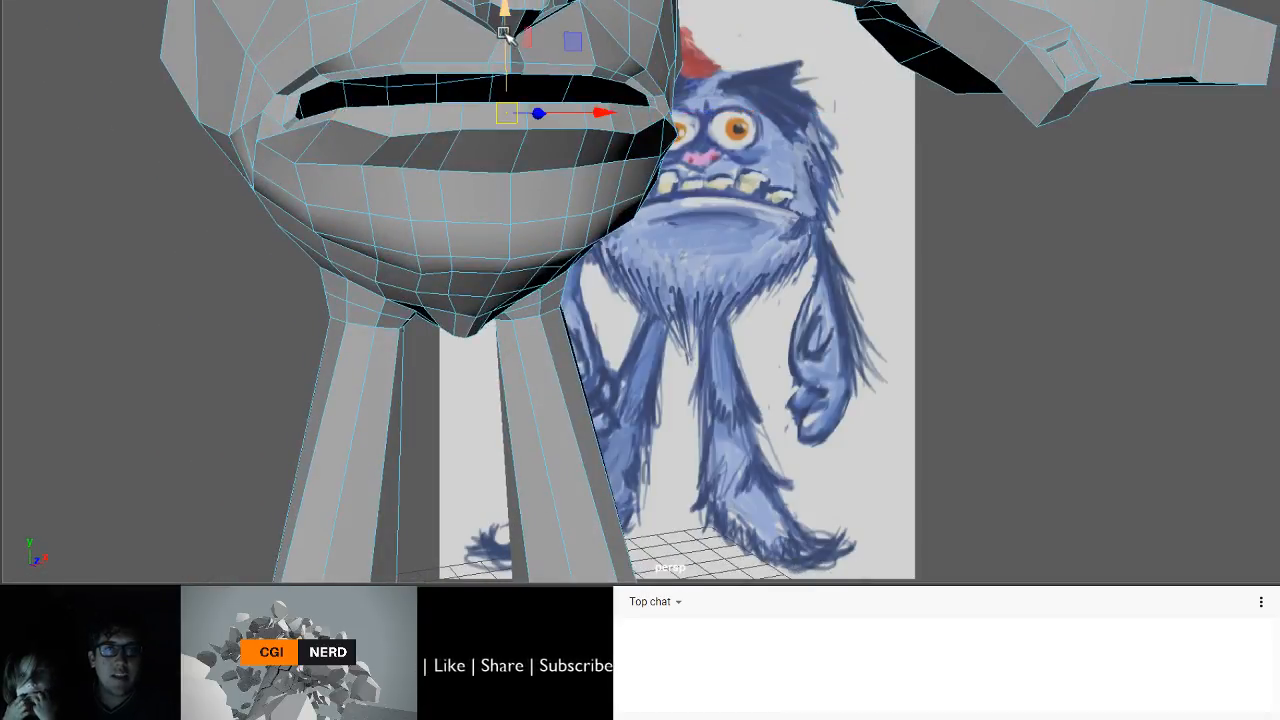
pyautogui.moveTo(503, 29); pyautogui.dragTo(453, 60)
pyautogui.press('r')
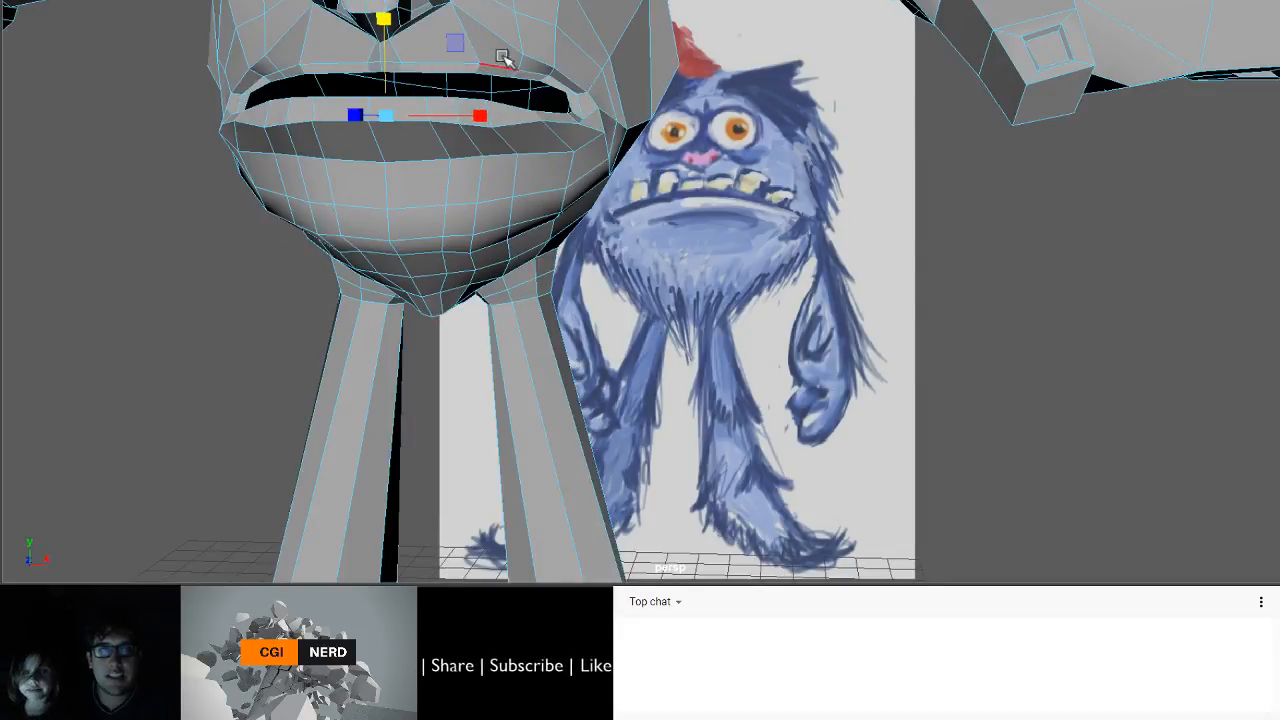
pyautogui.moveTo(392, 18); pyautogui.dragTo(384, 1)
# - Select the matching edges near both corners of the mouth opening and shift them vertically to adjust the opening's curve
pyautogui.moveTo(458, 4)
pyautogui.keyDown('alt'); pyautogui.mouseDown()
pyautogui.moveTo(516, 6)
pyautogui.moveTo(444, 14)
pyautogui.moveTo(468, 18)
pyautogui.mouseUp(); pyautogui.keyUp('alt')
pyautogui.scroll(-1, 482, 74)
pyautogui.keyDown('alt'); pyautogui.moveTo(482, 74); pyautogui.dragTo(318, 142, button='middle'); pyautogui.keyUp('alt')
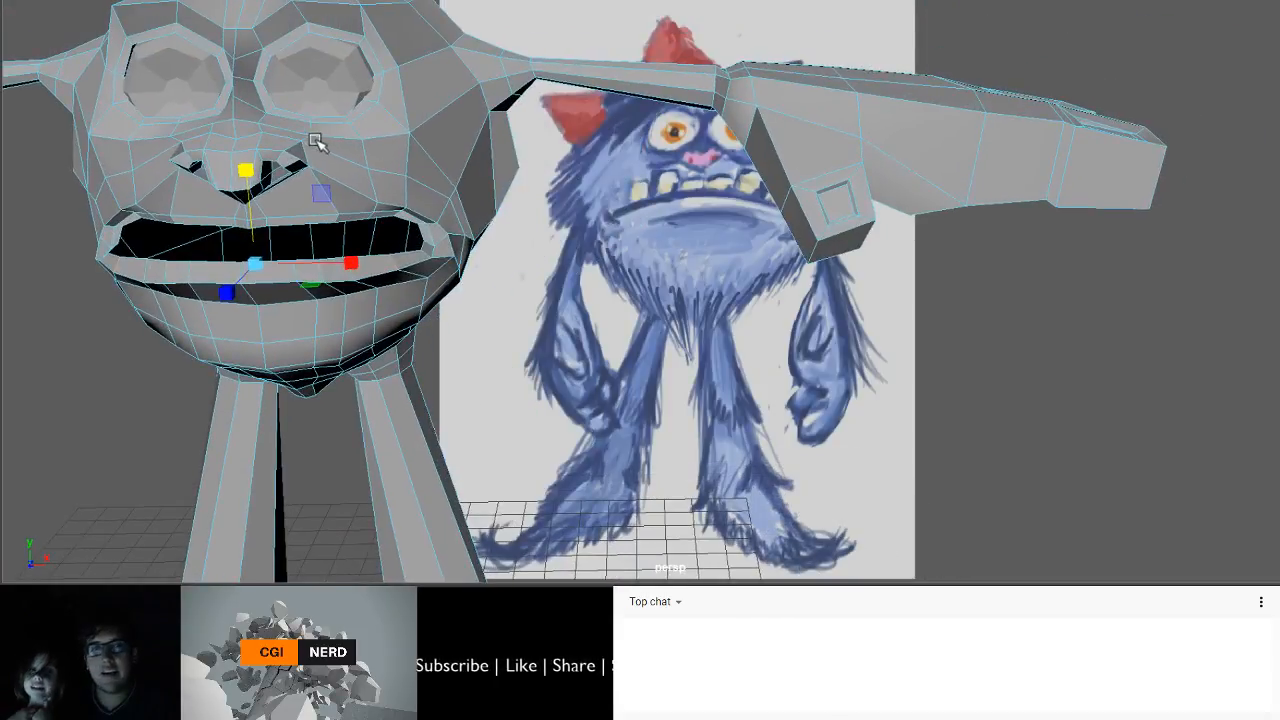
pyautogui.scroll(-2, 319, 143)
pyautogui.keyDown('alt'); pyautogui.moveTo(347, 138); pyautogui.dragTo(364, 124); pyautogui.keyUp('alt')
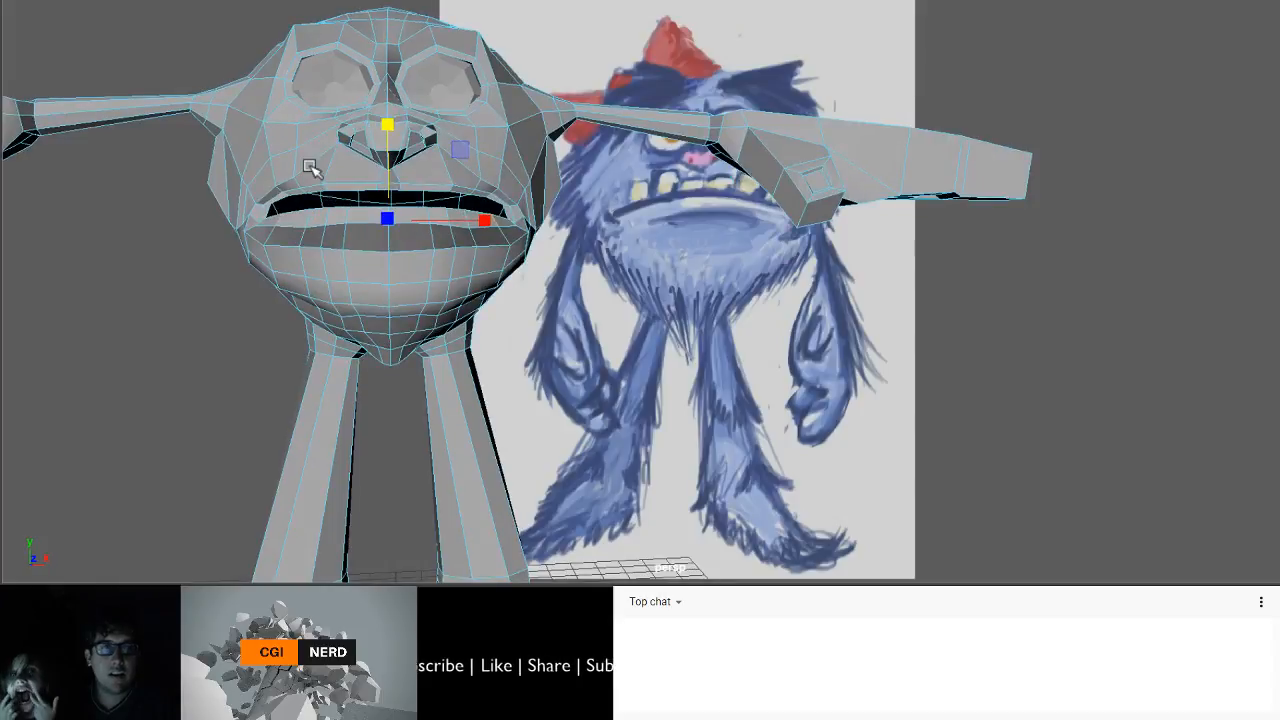
pyautogui.keyDown('alt'); pyautogui.moveTo(342, 222); pyautogui.dragTo(414, 166); pyautogui.keyUp('alt')
pyautogui.scroll(4, 474, 239)
pyautogui.click(448, 192)
pyautogui.keyDown('alt'); pyautogui.moveTo(374, 210); pyautogui.dragTo(594, 208, button='middle'); pyautogui.keyUp('alt')
pyautogui.keyDown('shift'); pyautogui.click(163, 203); pyautogui.keyUp('shift')
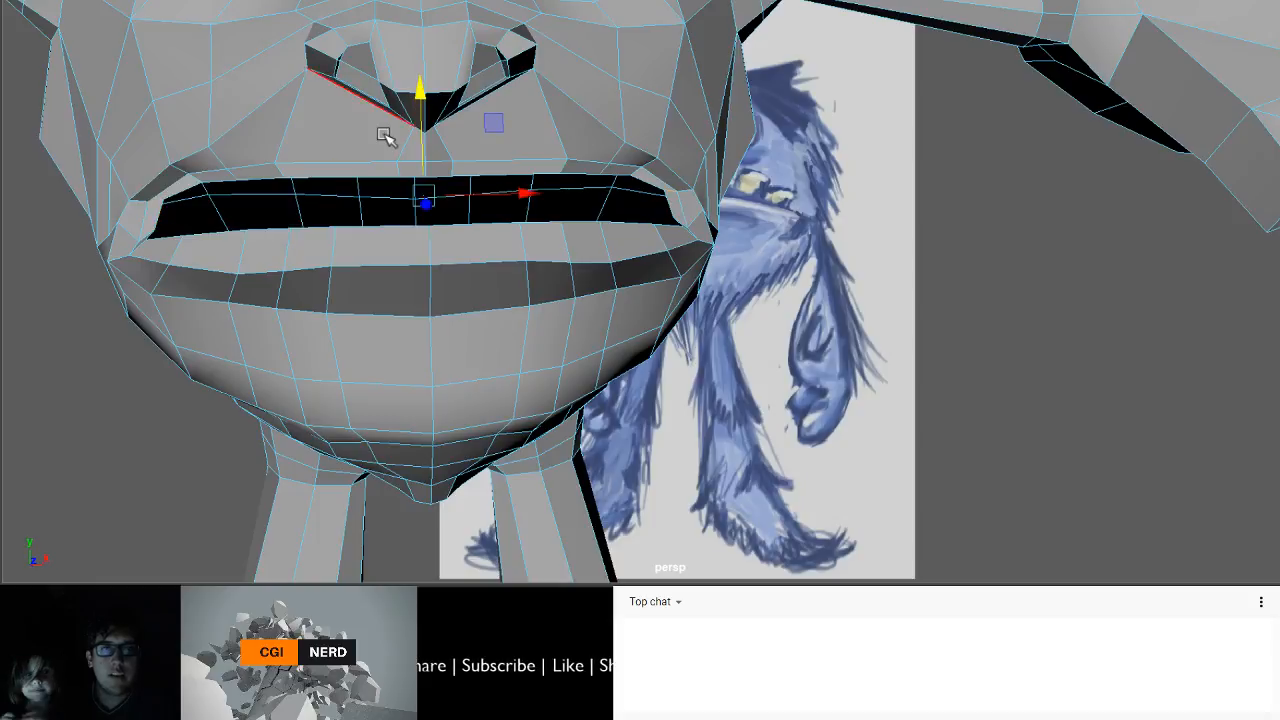
pyautogui.moveTo(423, 101); pyautogui.dragTo(434, 140)
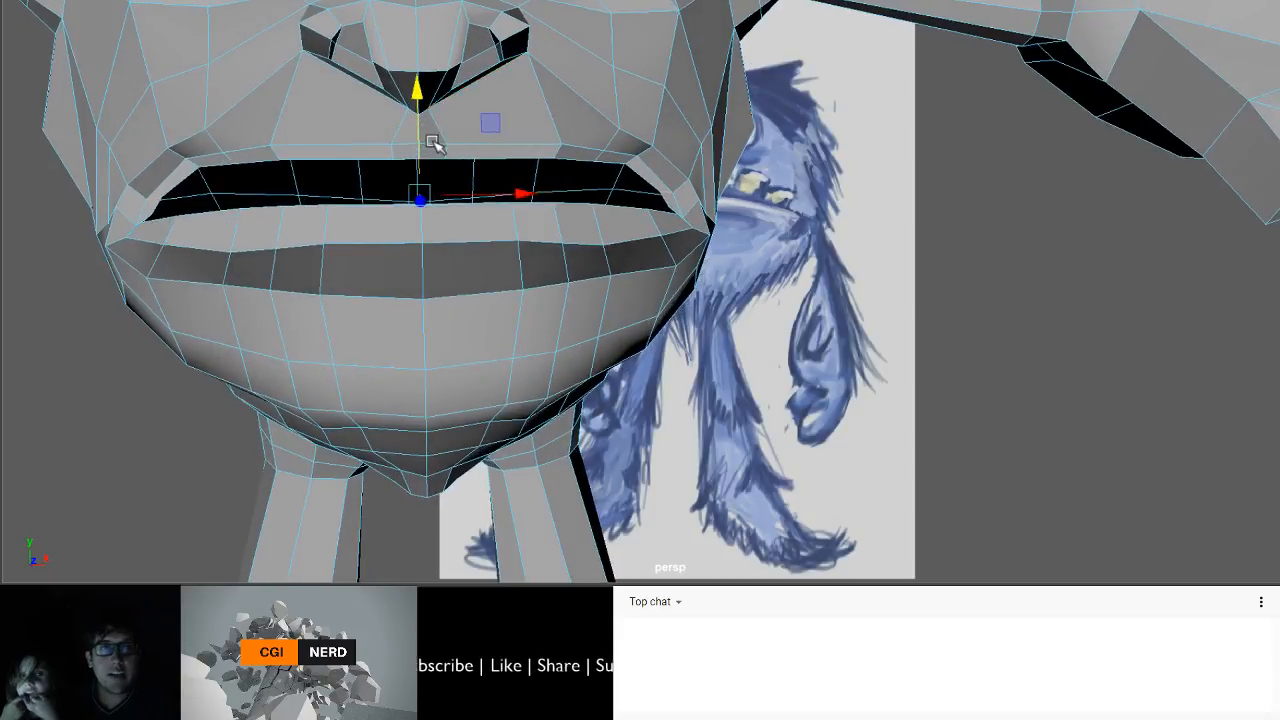
# - Select the matching edges at both ends of the upper lip and lower them to round the mouth corners
pyautogui.click(180, 164)
pyautogui.keyDown('shift'); pyautogui.click(636, 165); pyautogui.keyUp('shift')
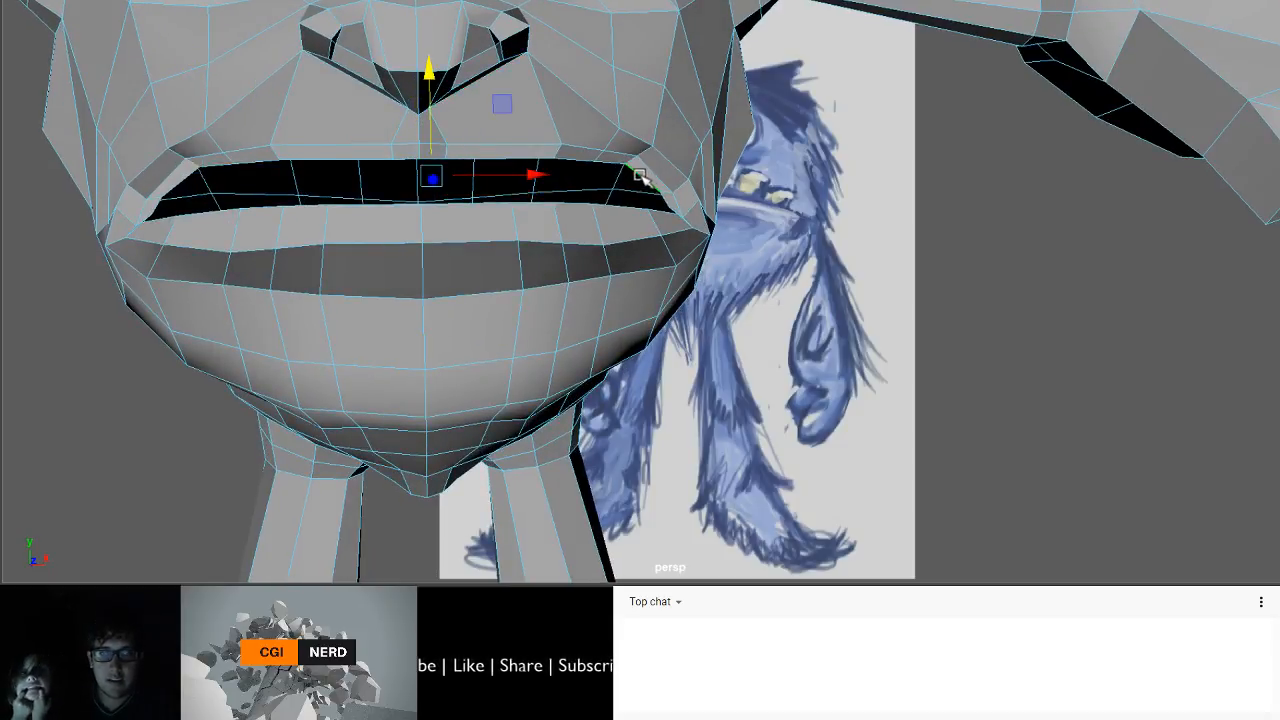
pyautogui.keyDown('ctrl'); pyautogui.click(636, 168); pyautogui.keyUp('ctrl')
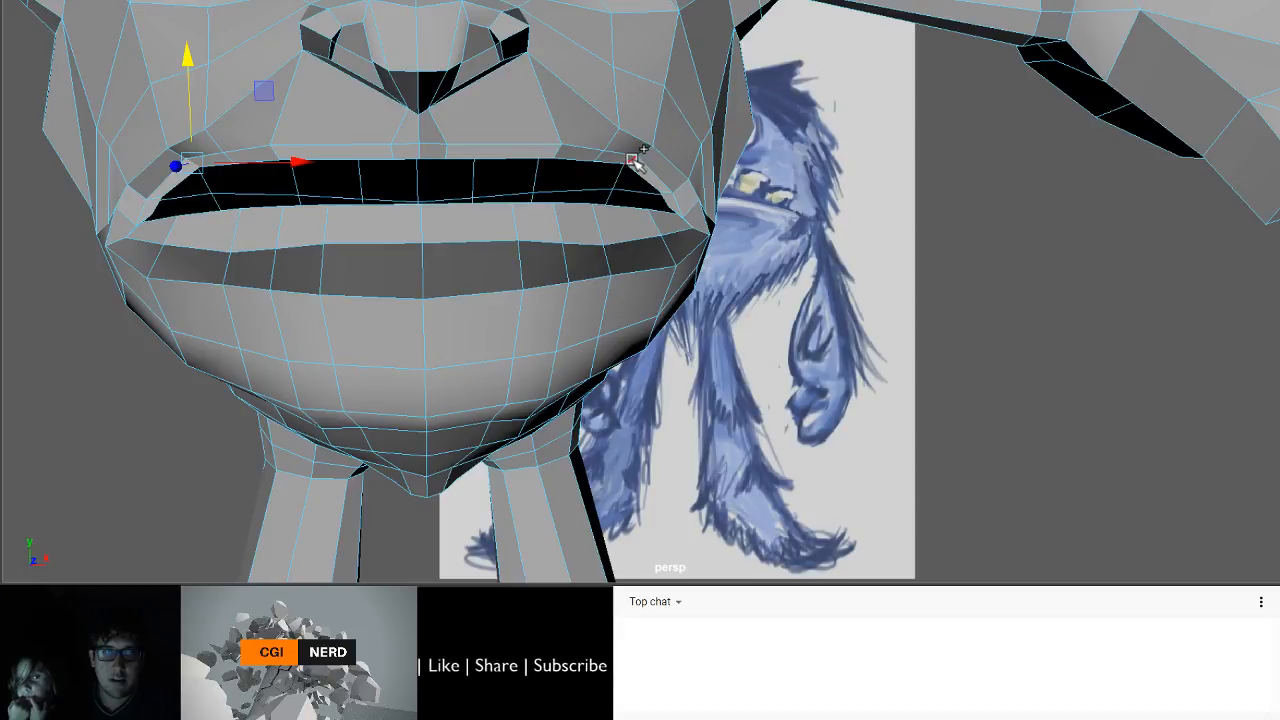
pyautogui.keyDown('shift'); pyautogui.click(636, 162); pyautogui.keyUp('shift')
pyautogui.moveTo(418, 52); pyautogui.dragTo(418, 75)
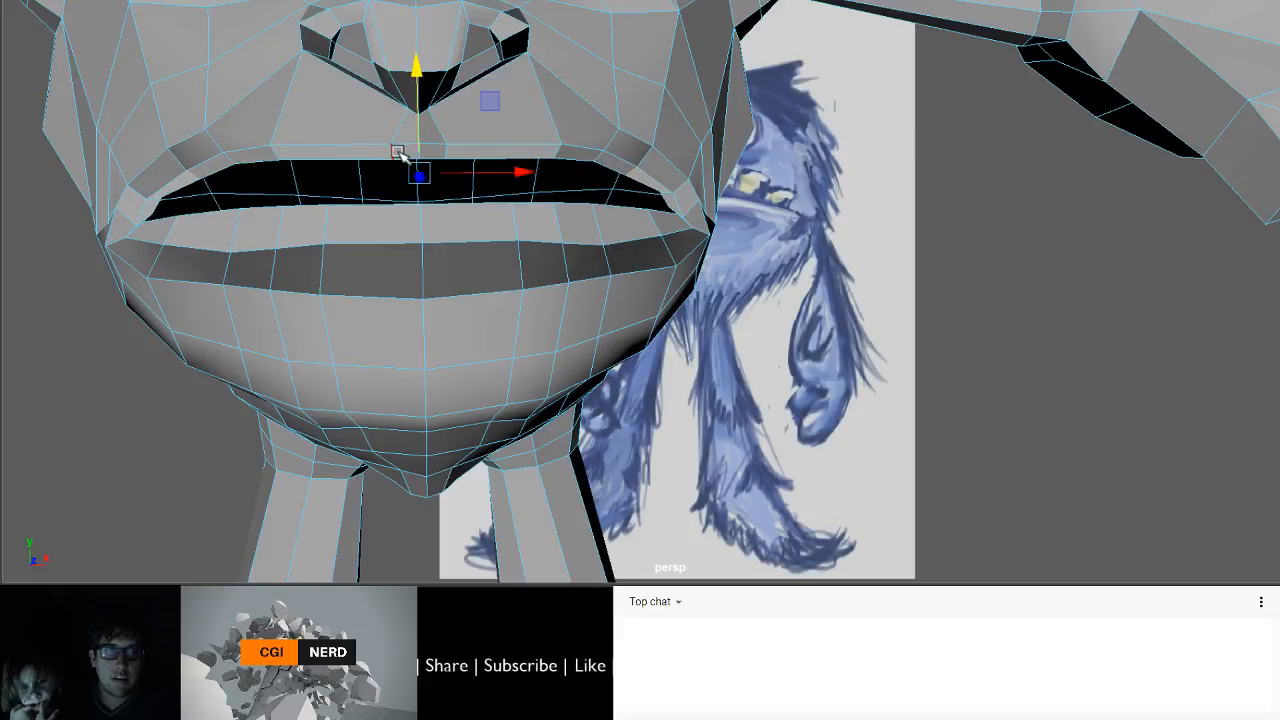
# - Raise the two center edges of the upper lip slightly to arch the mouth opening
pyautogui.click(435, 162)
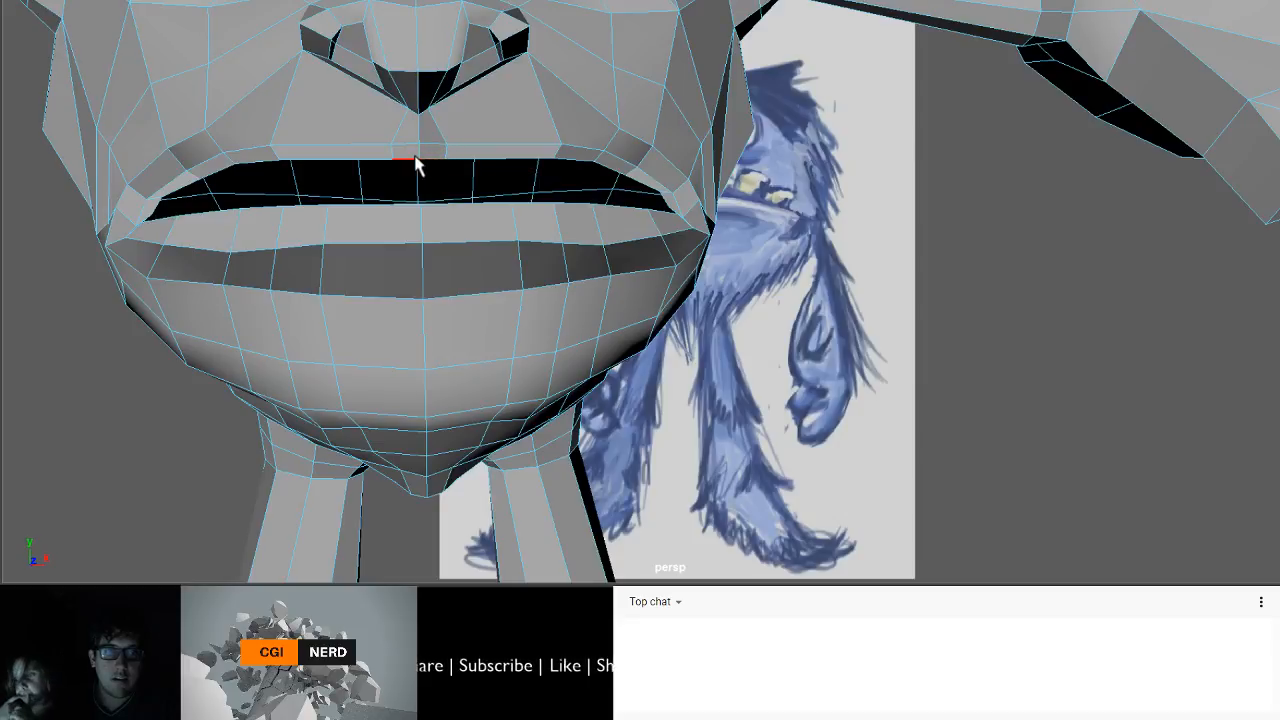
pyautogui.click(417, 162)
pyautogui.moveTo(422, 85); pyautogui.dragTo(422, 80)
pyautogui.hotkey('ctrl', 'z')
pyautogui.keyDown('shift'); pyautogui.click(431, 145); pyautogui.keyUp('shift')
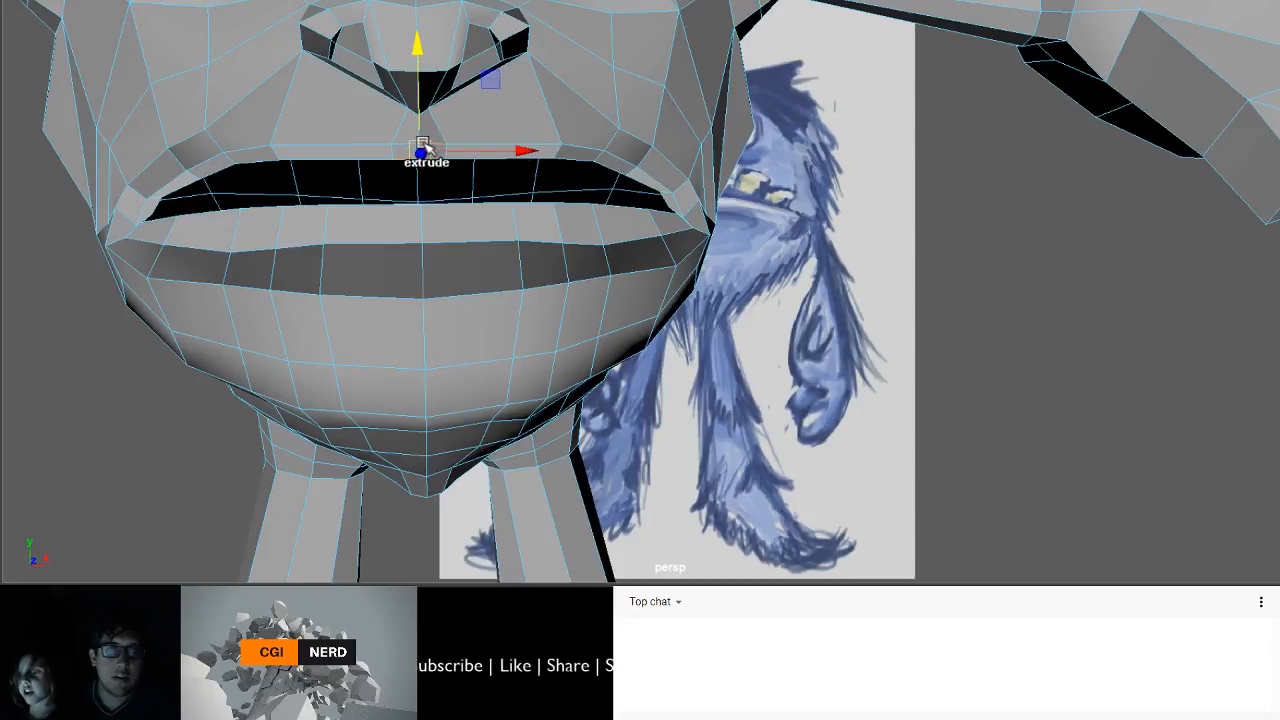
pyautogui.moveTo(418, 57); pyautogui.dragTo(420, 50)
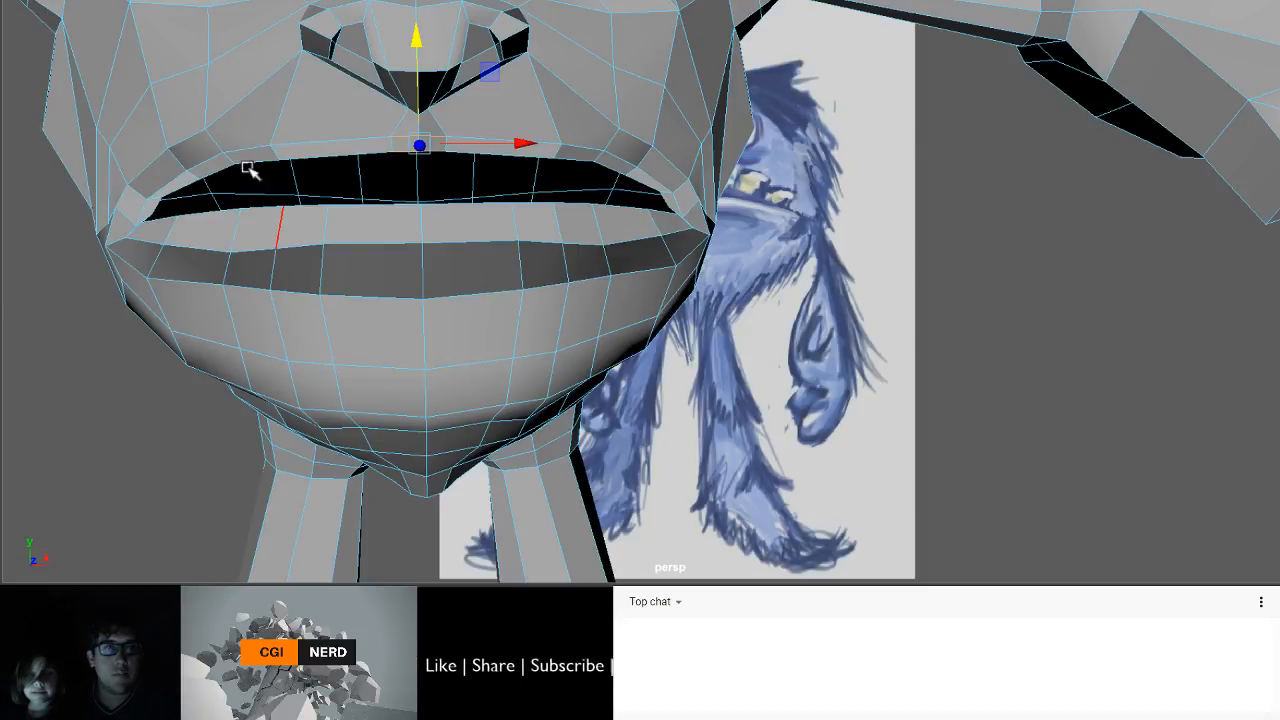
# - Spread the pair of upper lip vertices nearer the center symmetrically apart along the X axis
pyautogui.moveTo(146, 37); pyautogui.dragTo(143, 16, button='right')
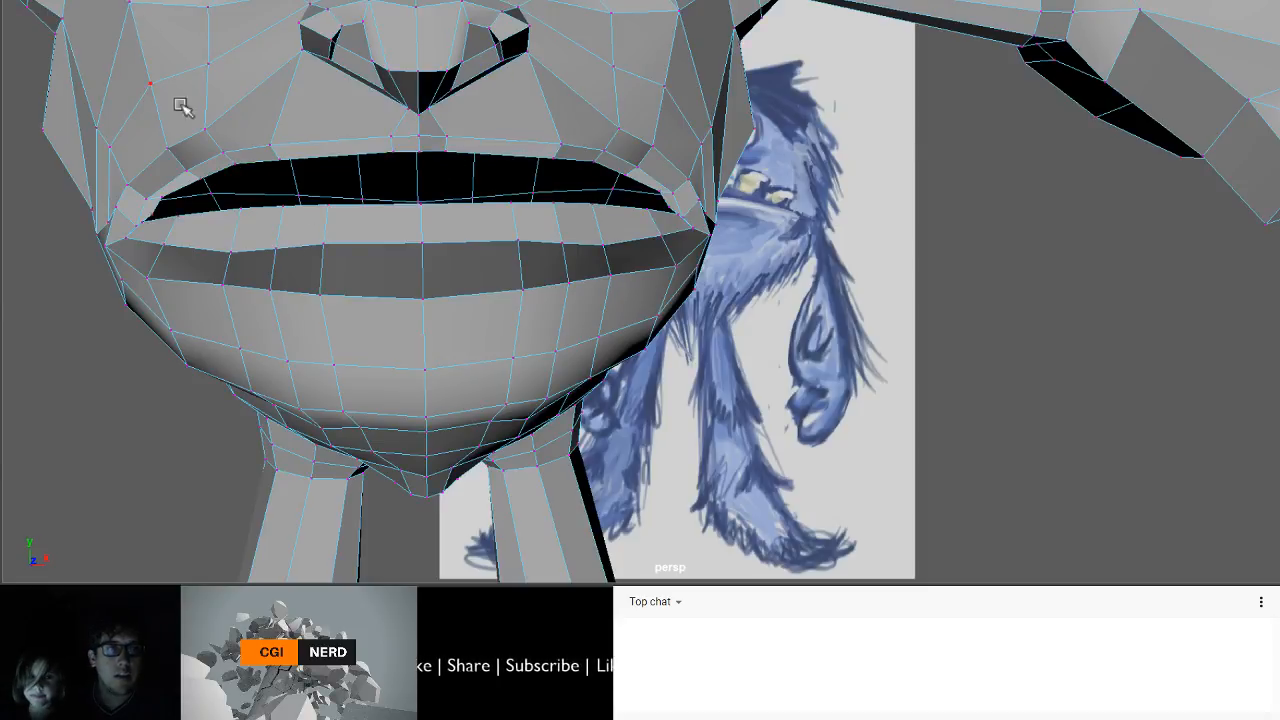
pyautogui.click(240, 165)
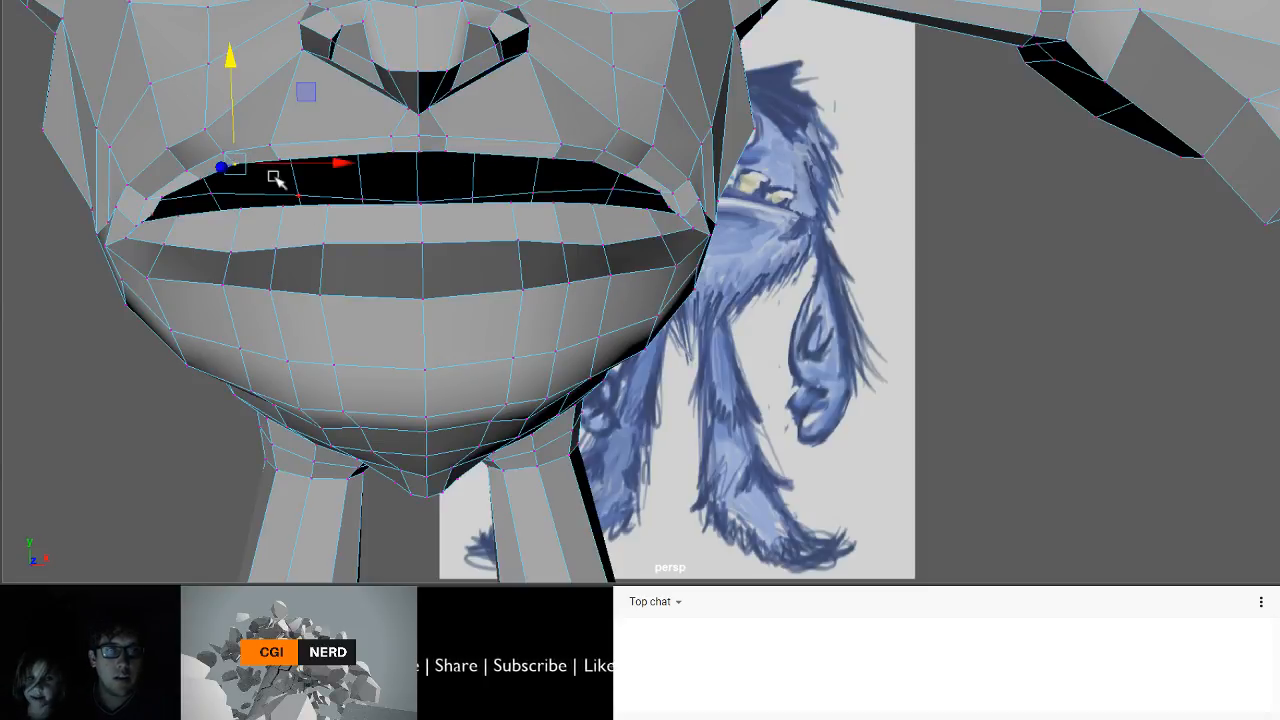
pyautogui.keyDown('shift'); pyautogui.click(595, 164); pyautogui.keyUp('shift')
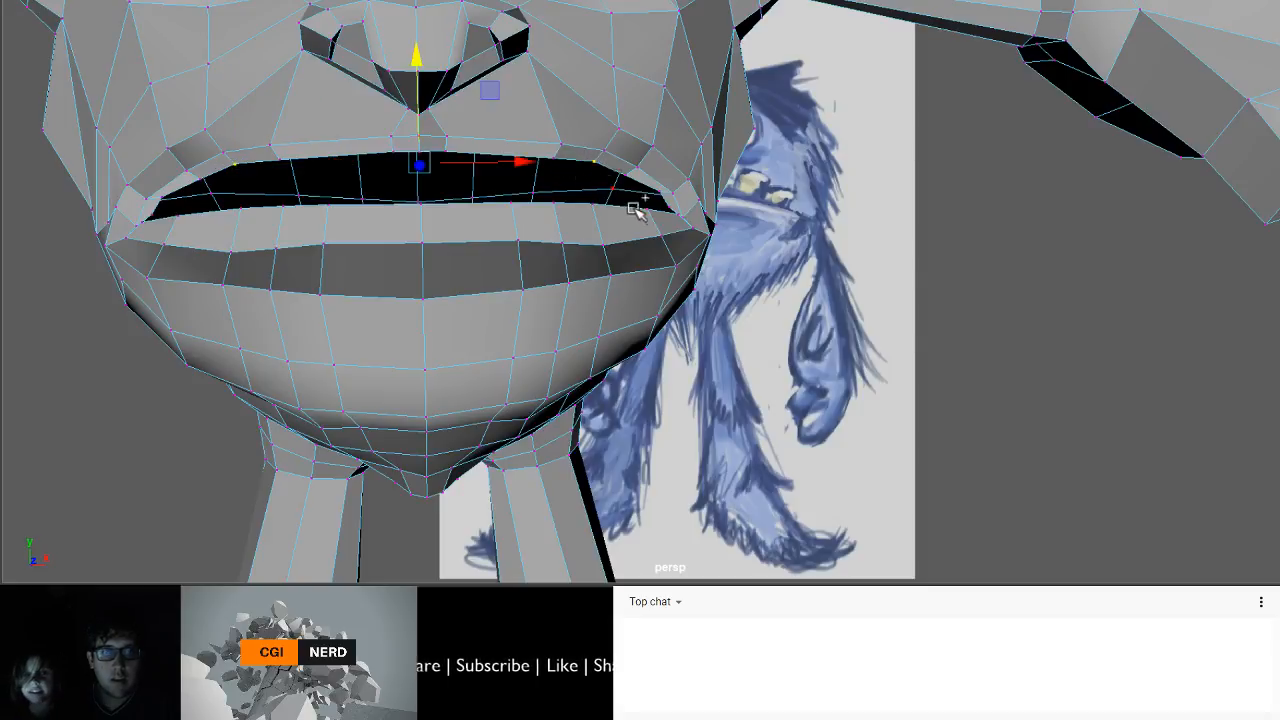
pyautogui.click(516, 163)
pyautogui.press('q')
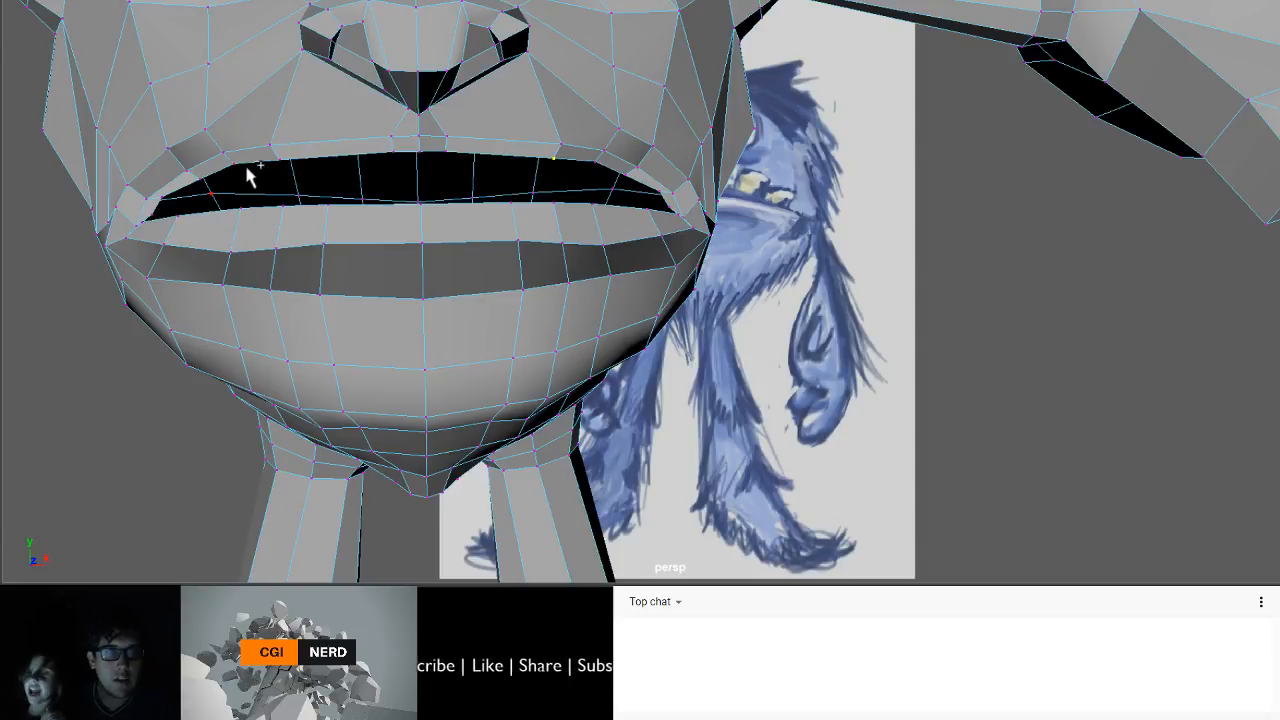
pyautogui.press('w')
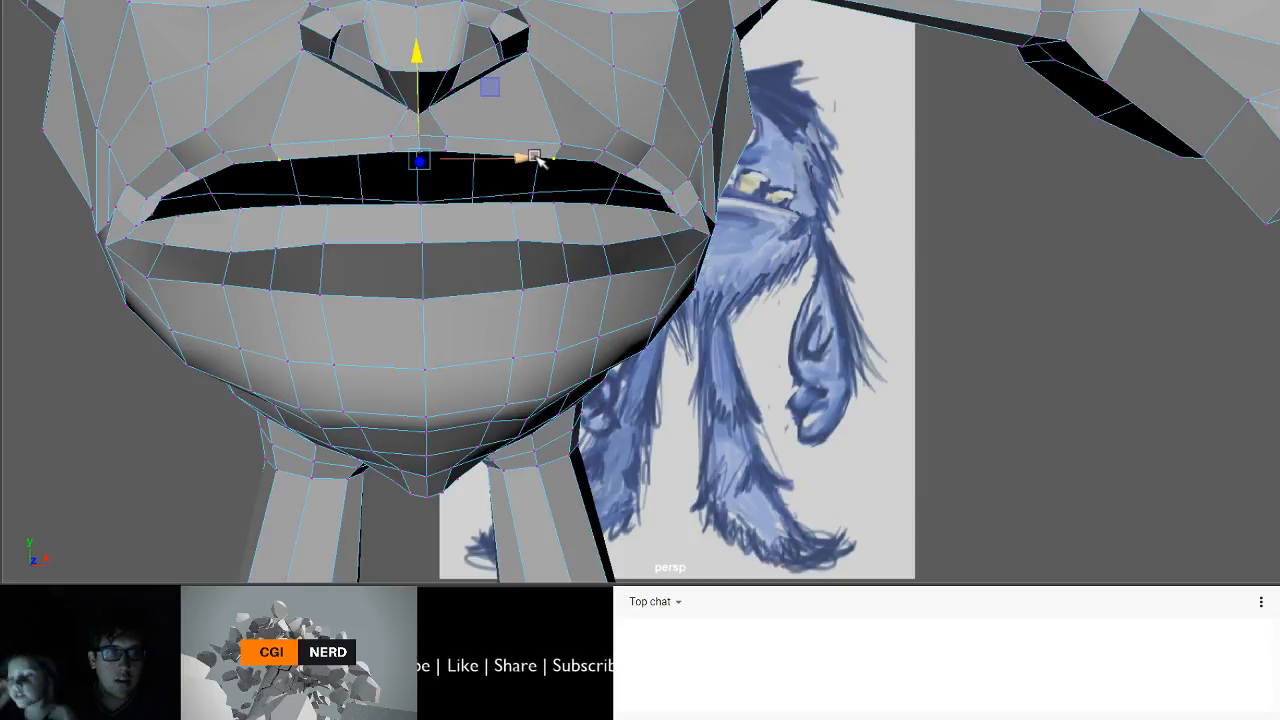
pyautogui.moveTo(517, 158)
pyautogui.mouseDown()
pyautogui.moveTo(530, 163)
pyautogui.moveTo(520, 160)
pyautogui.mouseUp()
# - Scale the outer pair of upper lip vertices apart along the X axis to widen the lip's curve
pyautogui.click(236, 165)
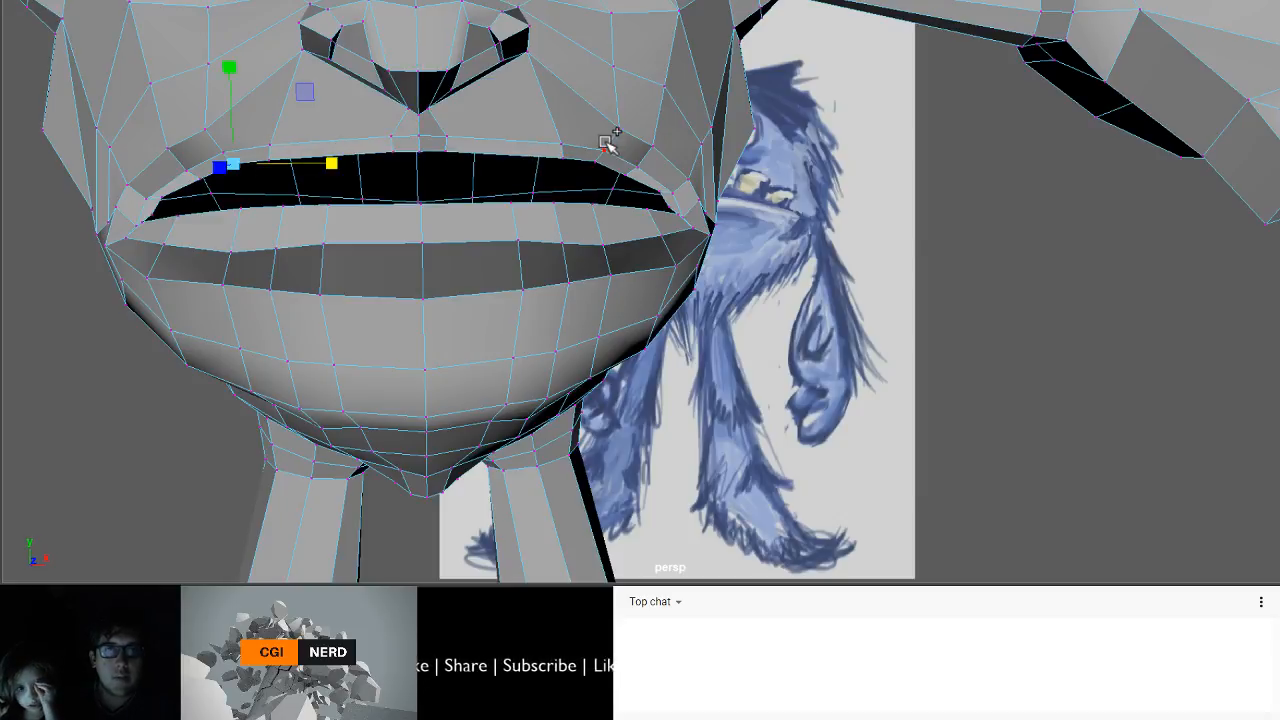
pyautogui.keyDown('shift'); pyautogui.click(596, 162); pyautogui.keyUp('shift')
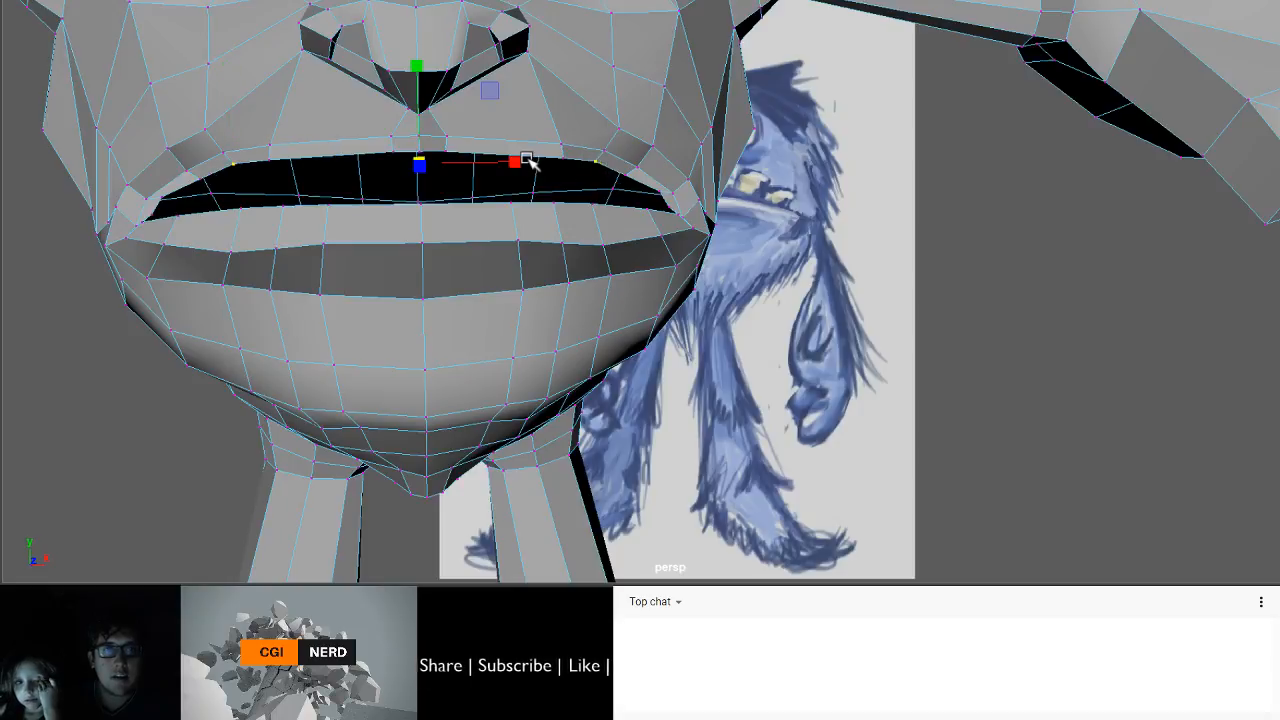
pyautogui.press('r')
pyautogui.moveTo(529, 163); pyautogui.dragTo(533, 165)
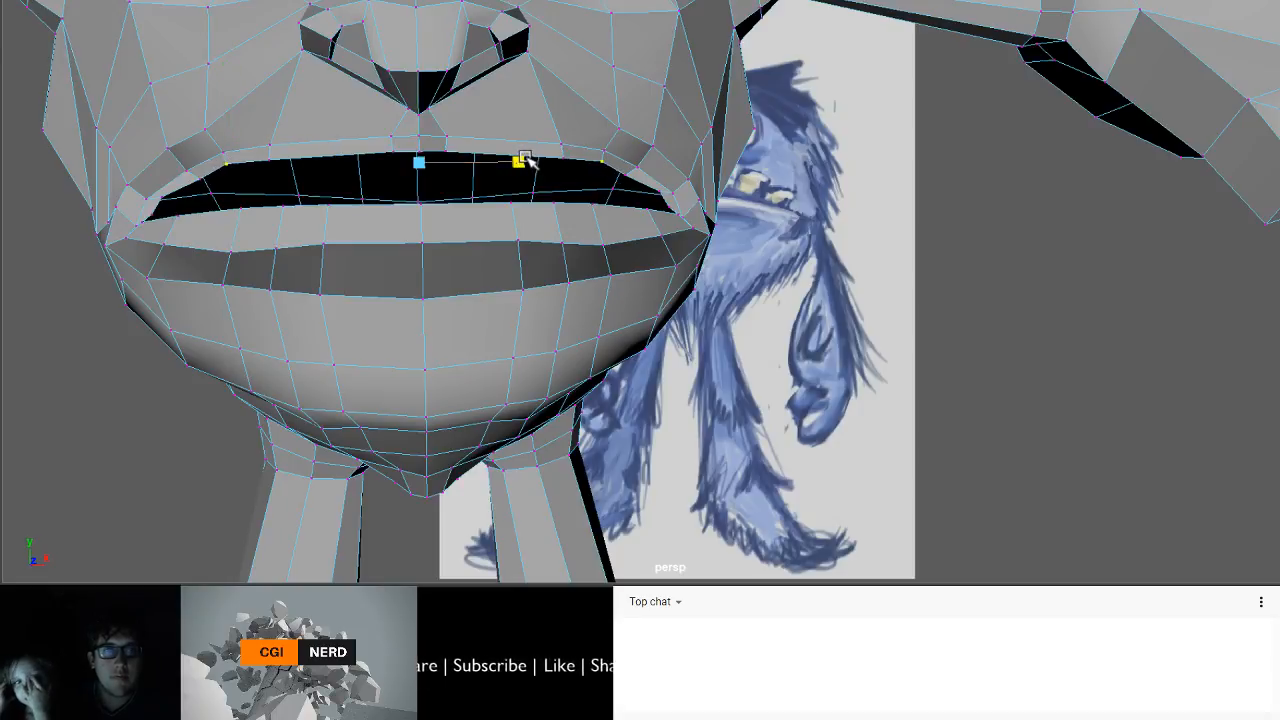
pyautogui.press('w')
# - Check the brow and eye area, then return to object mode and examine the head from the side
pyautogui.keyDown('alt'); pyautogui.moveTo(488, 89); pyautogui.dragTo(584, 291); pyautogui.keyUp('alt')
pyautogui.click(575, 198)
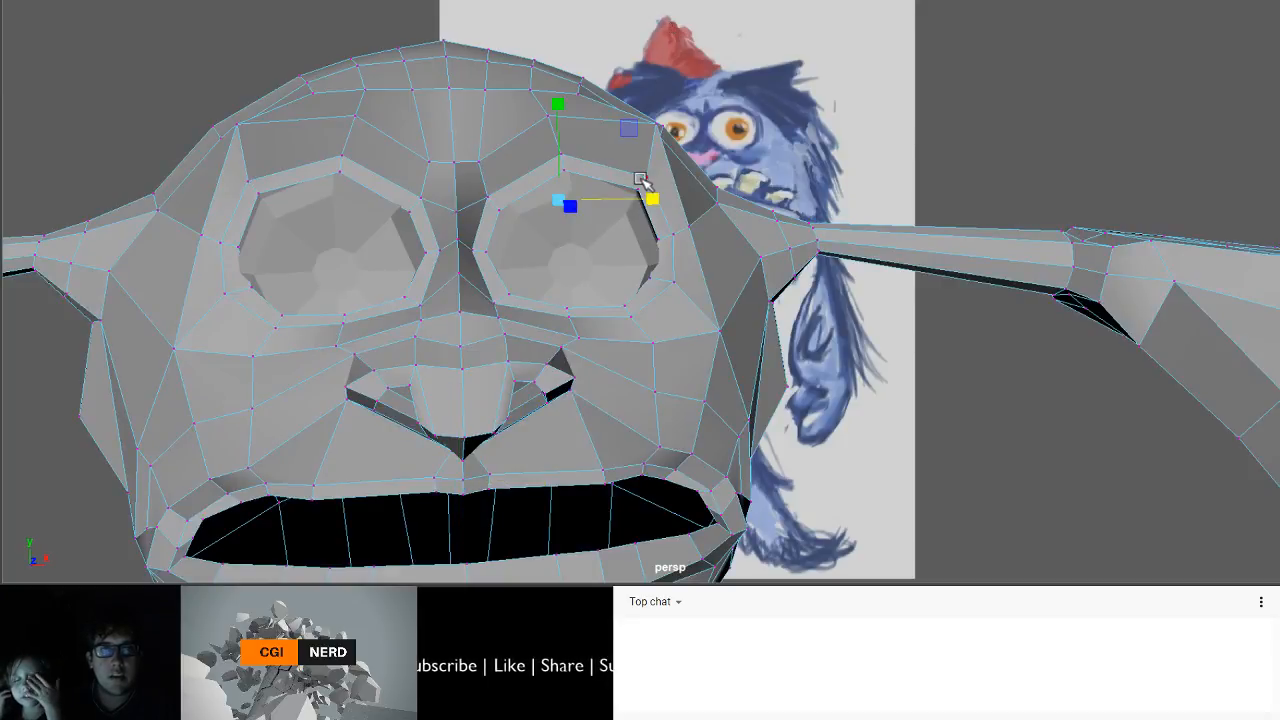
pyautogui.click(662, 134)
pyautogui.click(540, 105)
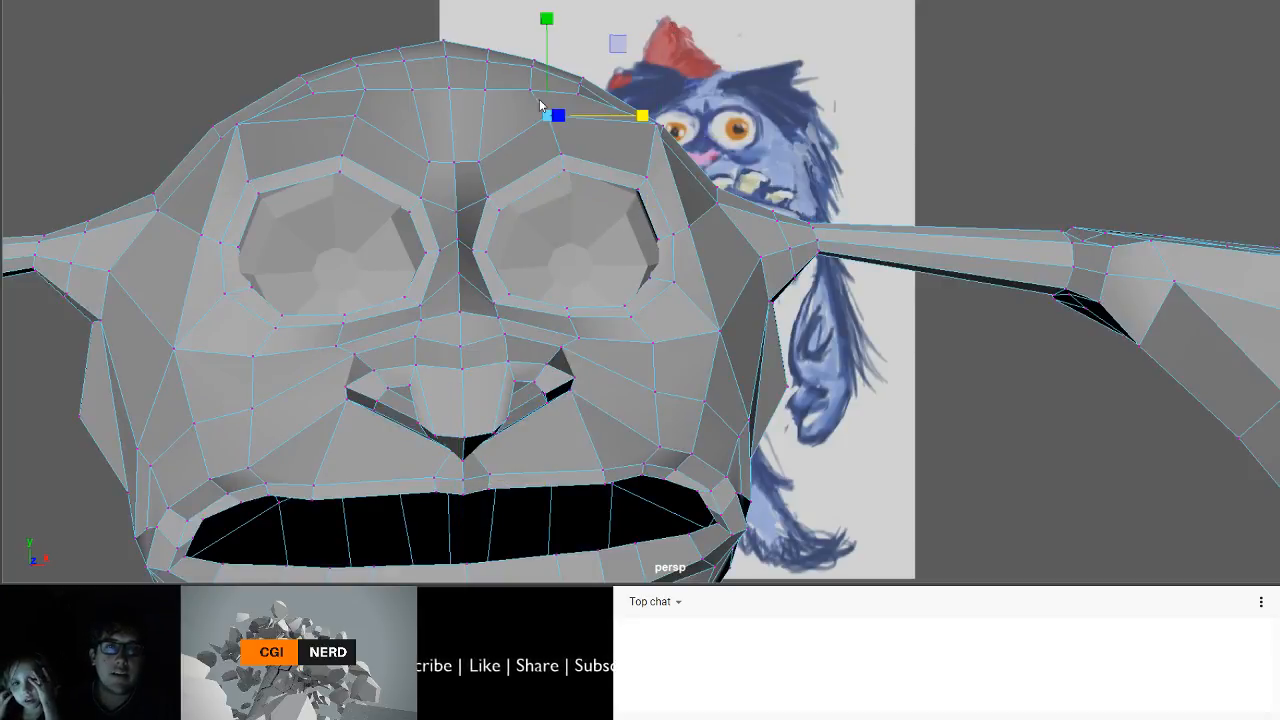
pyautogui.press('F8')
pyautogui.keyDown('alt'); pyautogui.moveTo(522, 155); pyautogui.dragTo(449, 167); pyautogui.keyUp('alt')
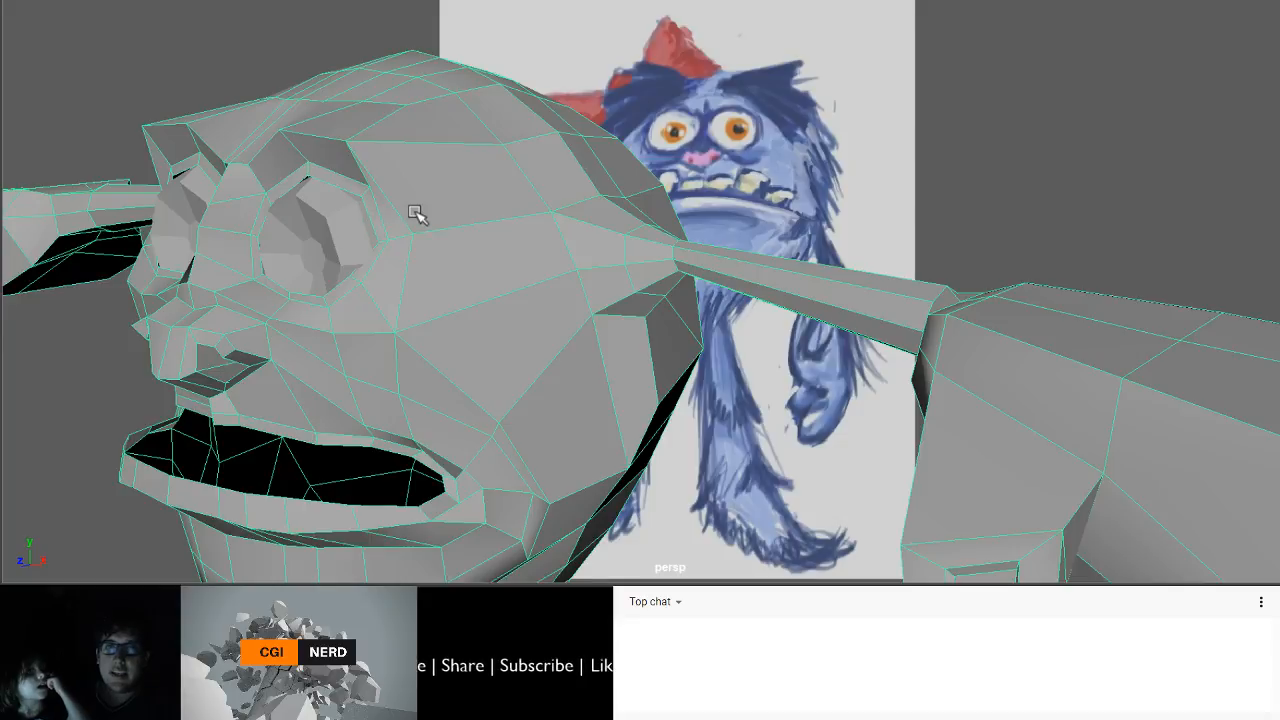
# - Select the faces on the character's left cheek, between the nose and the mouth corner, and extrude them in place
pyautogui.keyDown('alt'); pyautogui.moveTo(366, 217); pyautogui.dragTo(440, 205); pyautogui.keyUp('alt')
pyautogui.scroll(-6, 355, 223)
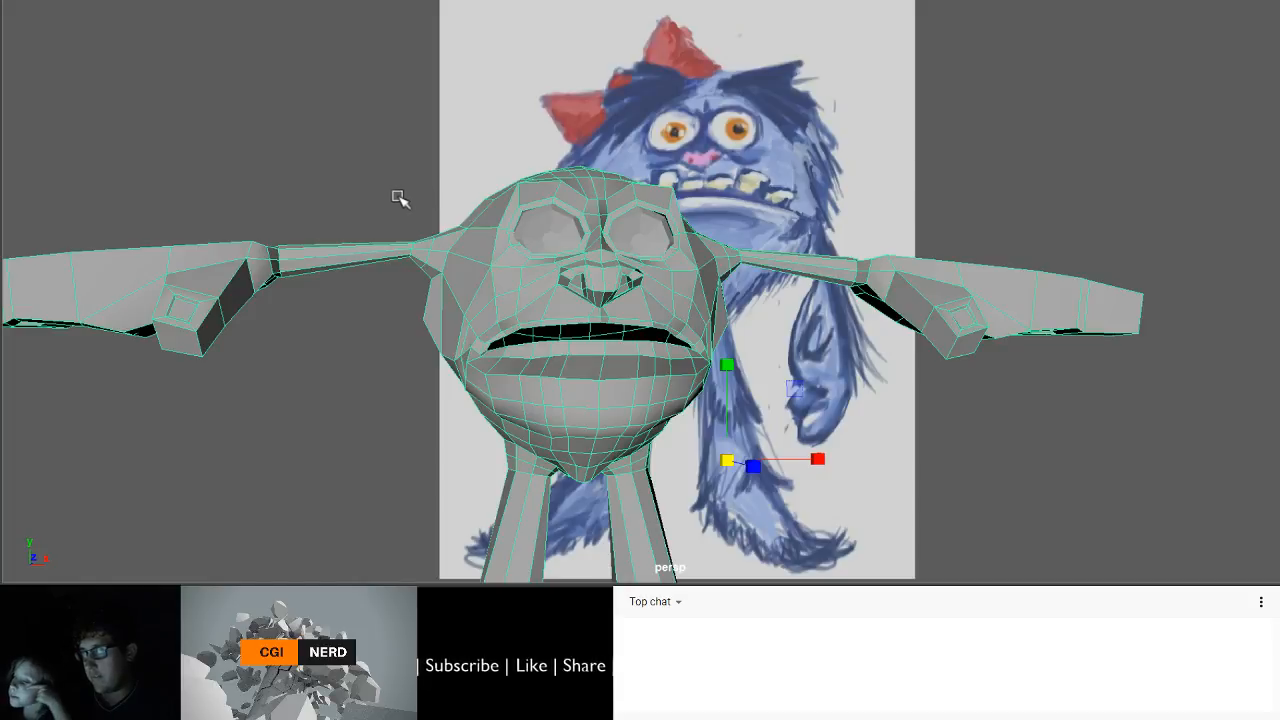
pyautogui.keyDown('alt'); pyautogui.moveTo(552, 327); pyautogui.dragTo(556, 360); pyautogui.keyUp('alt')
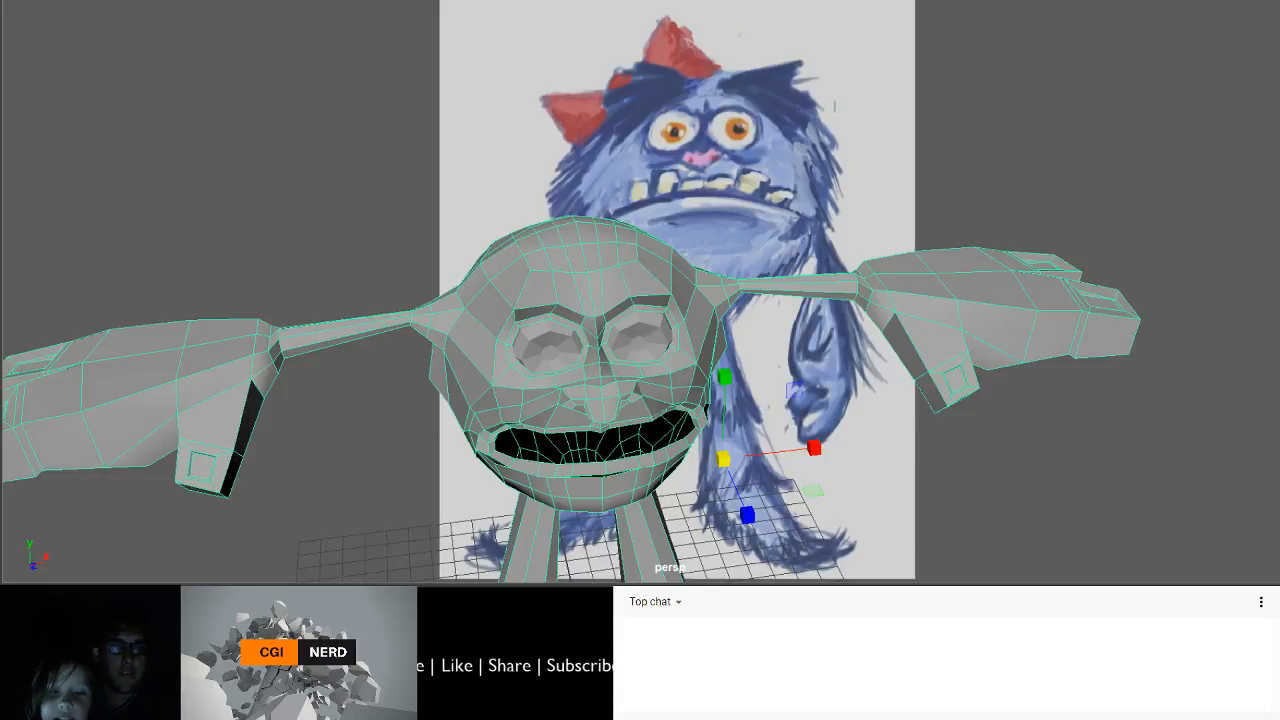
pyautogui.keyDown('alt'); pyautogui.moveTo(729, 318); pyautogui.dragTo(528, 62); pyautogui.keyUp('alt')
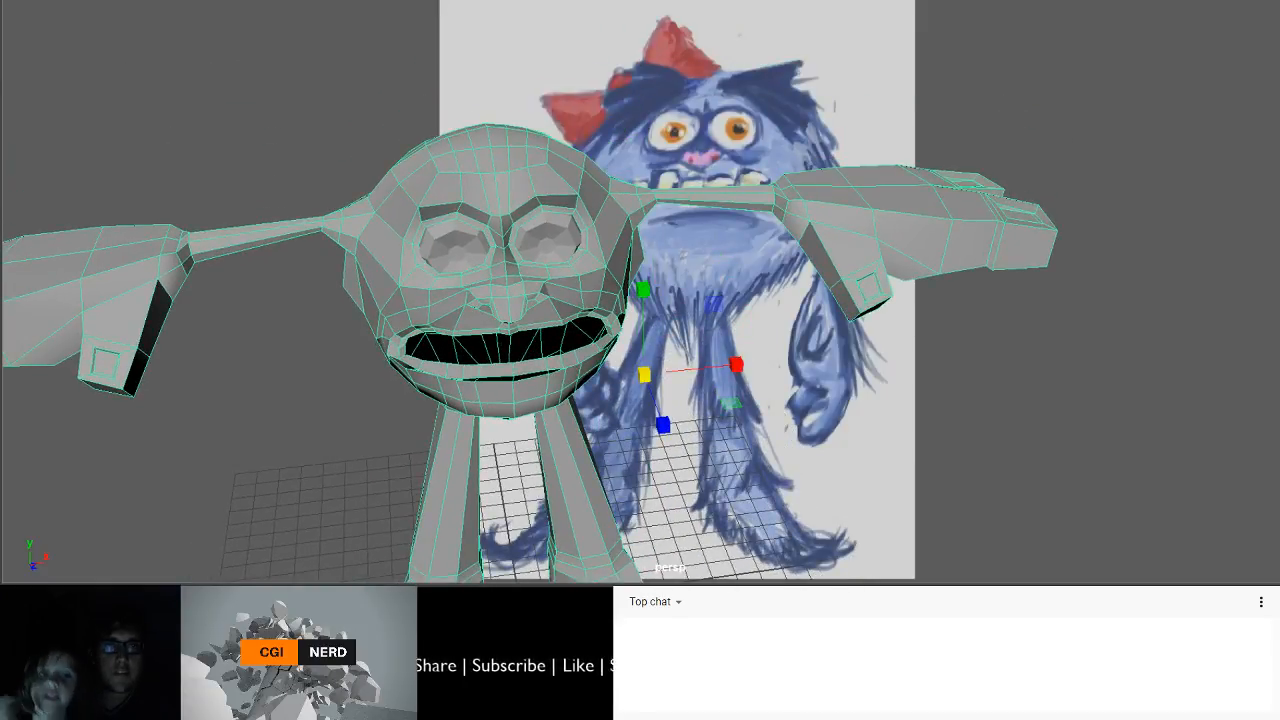
pyautogui.keyDown('alt'); pyautogui.moveTo(649, 165); pyautogui.dragTo(568, 225); pyautogui.keyUp('alt')
pyautogui.press('F11')
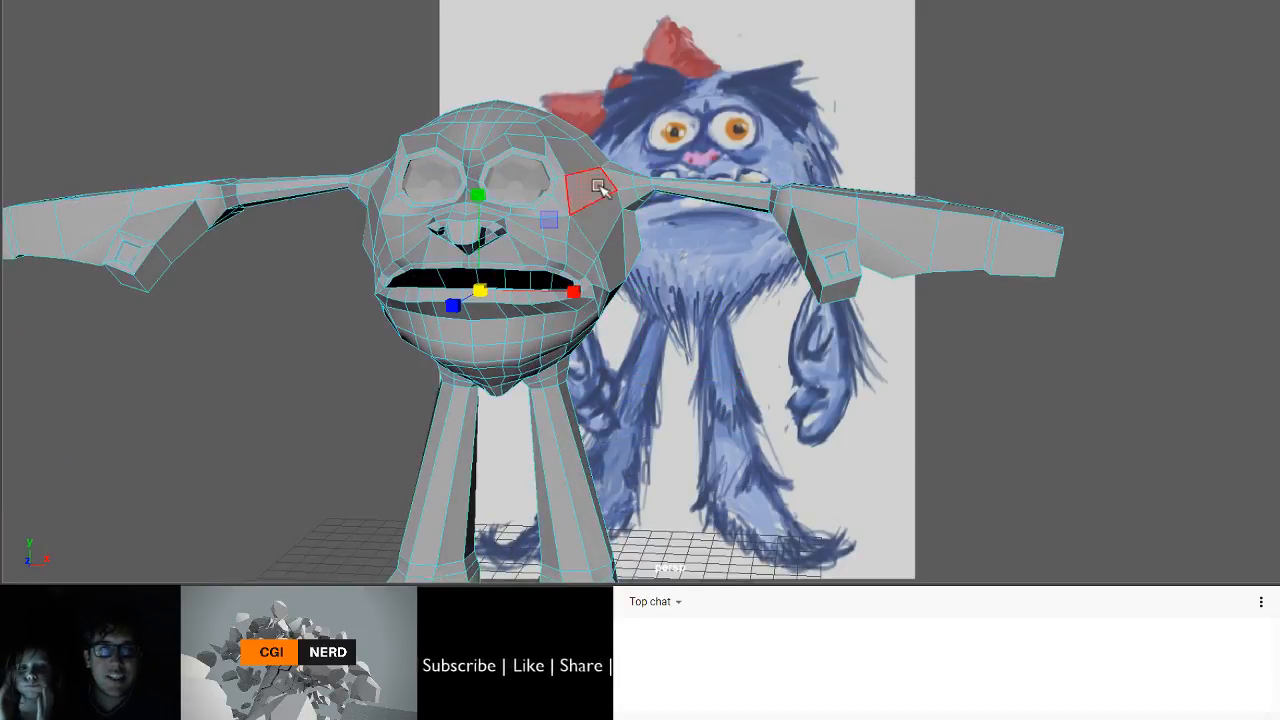
pyautogui.click(568, 231)
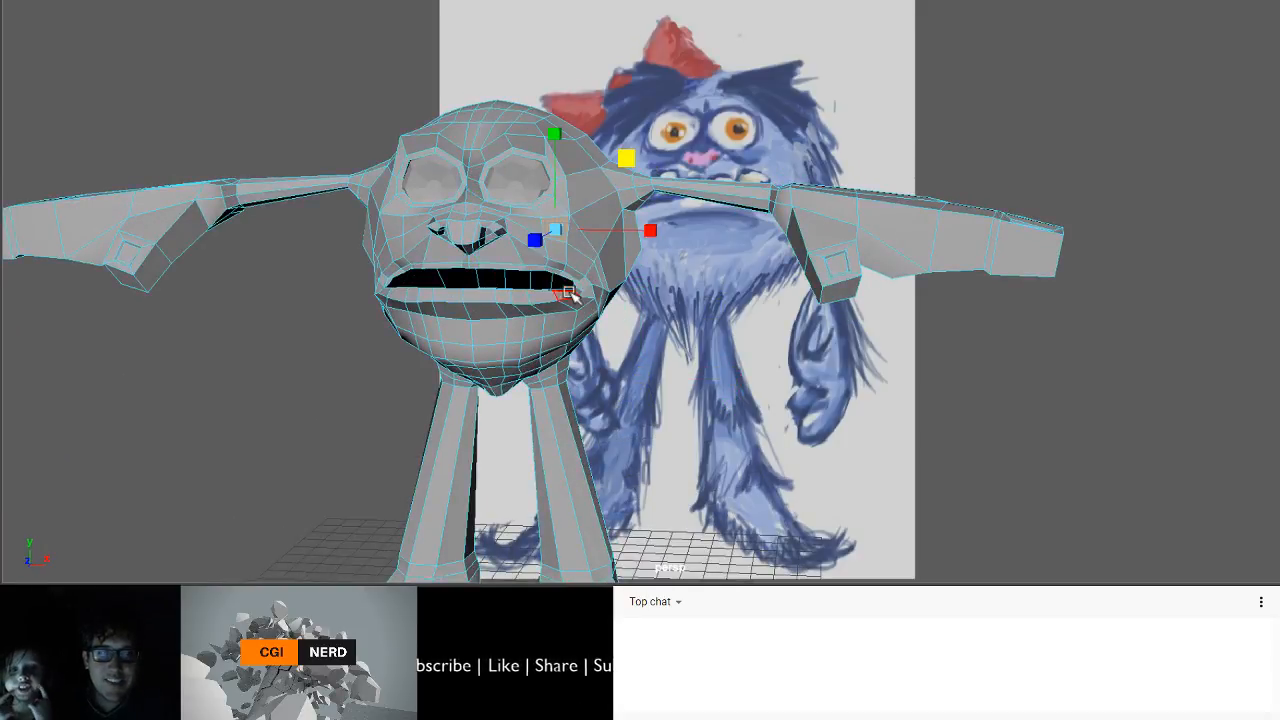
pyautogui.hotkey('ctrl', 'e')
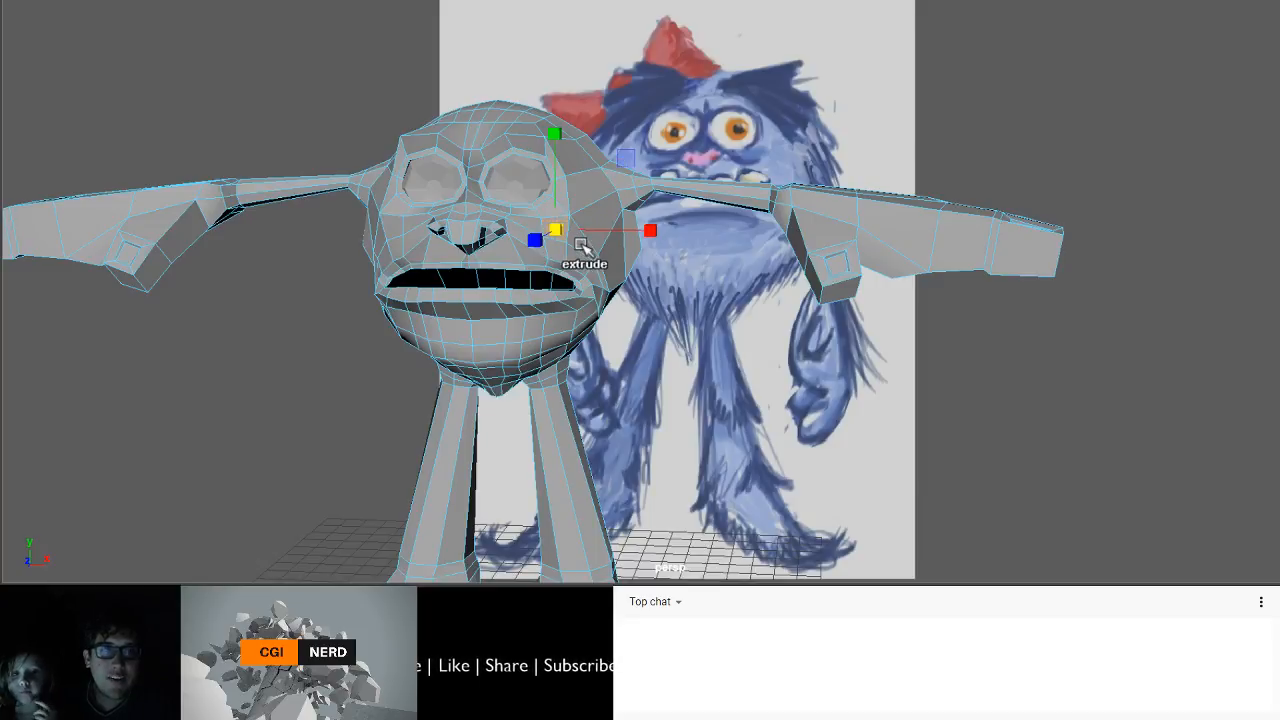
pyautogui.press('w')
pyautogui.press('F9')
pyautogui.click(572, 241)
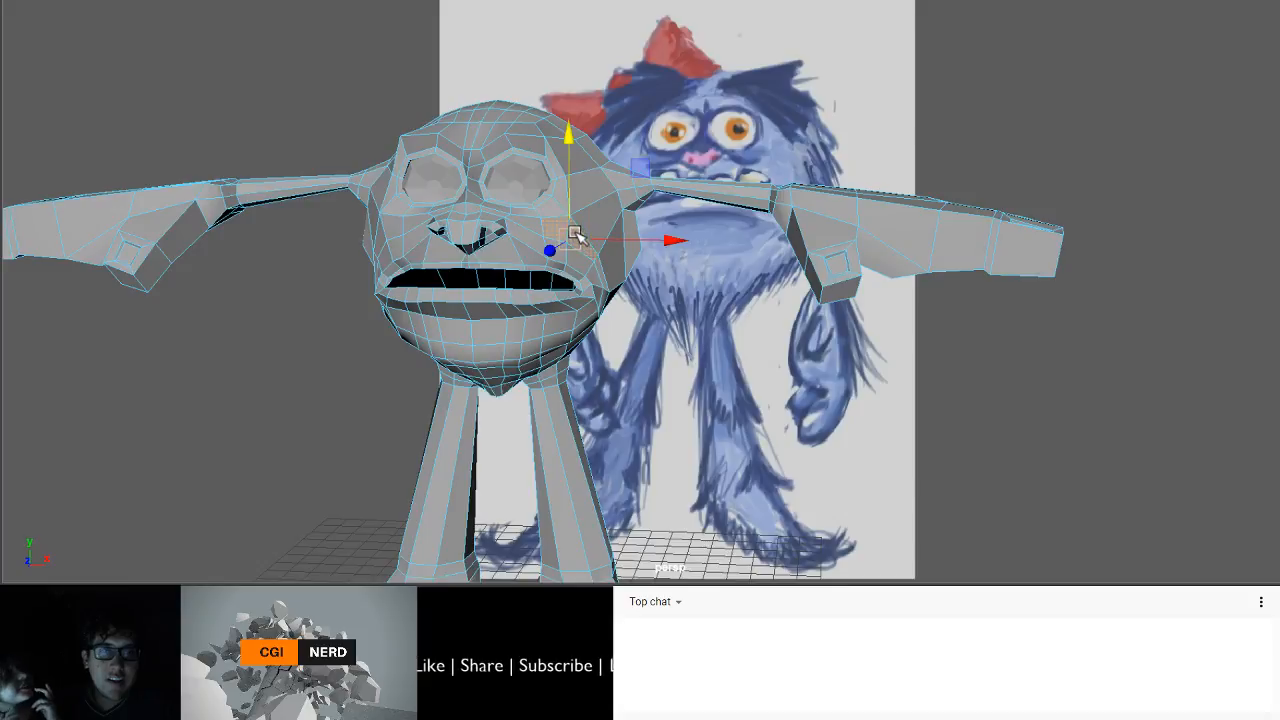
pyautogui.moveTo(574, 235)
pyautogui.mouseDown()
pyautogui.moveTo(568, 215)
pyautogui.moveTo(573, 237)
pyautogui.mouseUp()
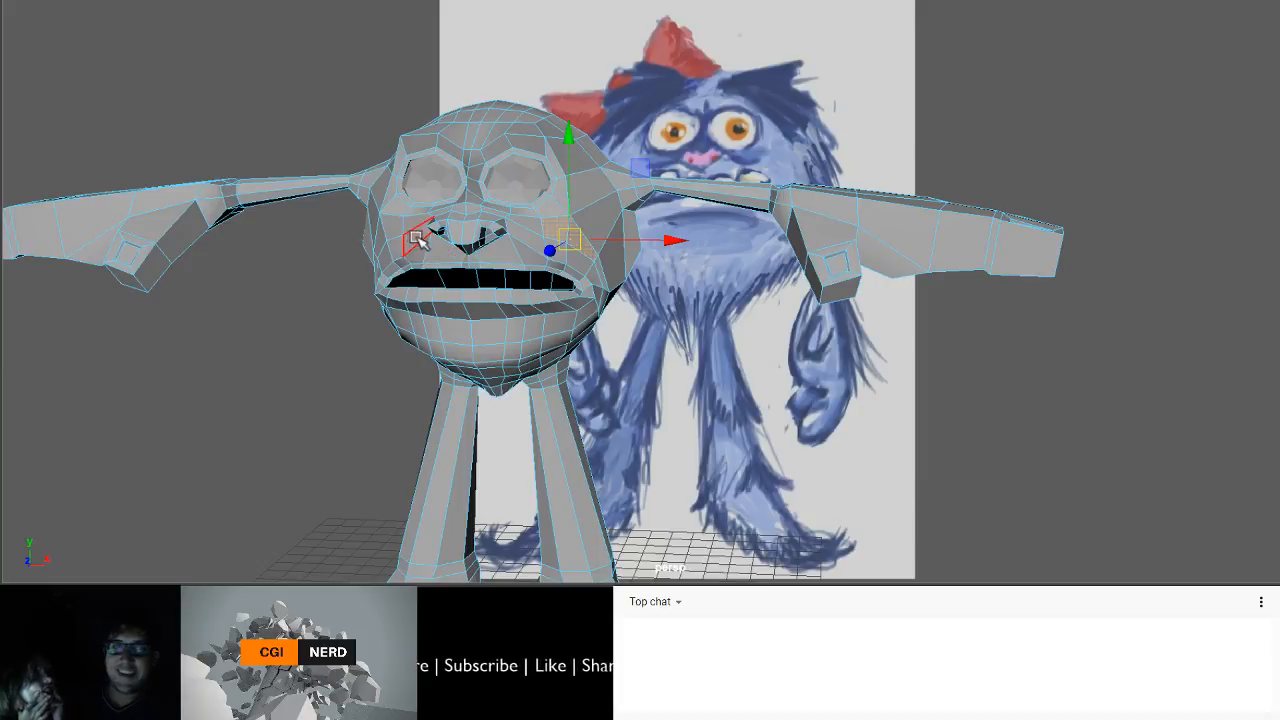
# - Inspect the head from several angles and compare the mouth and face shapes with the reference drawing
pyautogui.keyDown('alt'); pyautogui.moveTo(366, 251); pyautogui.dragTo(410, 250); pyautogui.keyUp('alt')
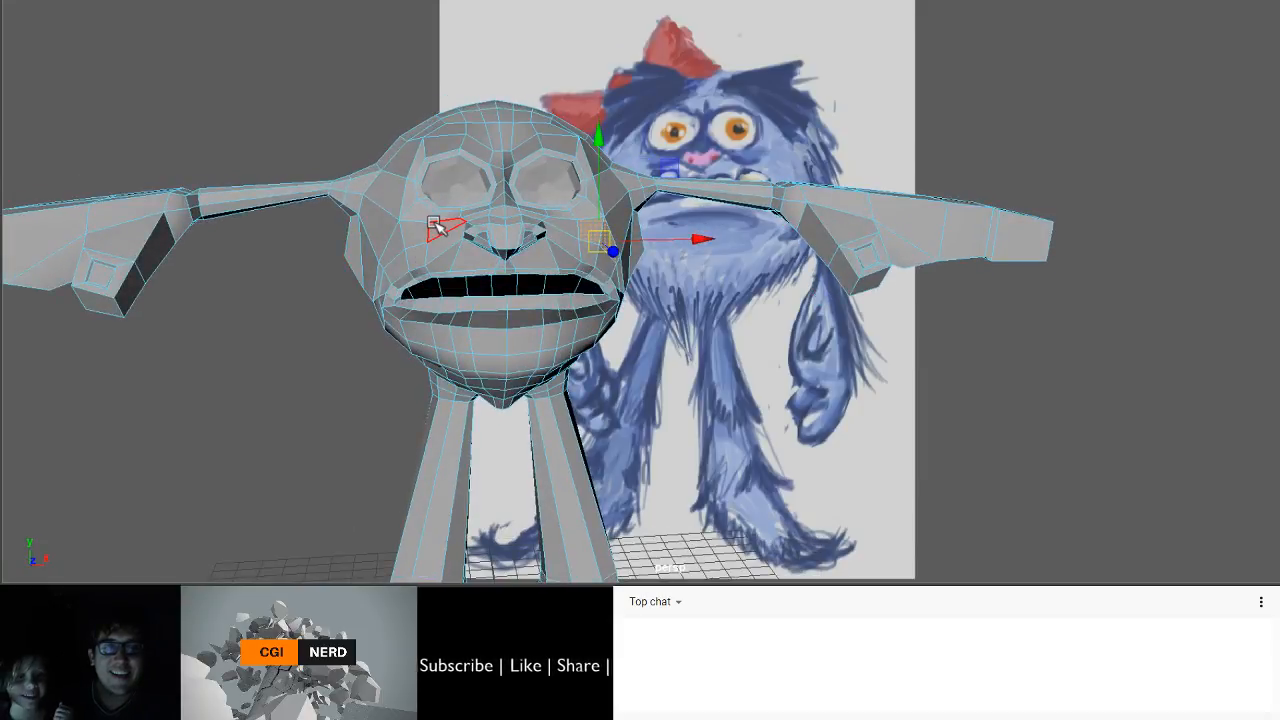
pyautogui.moveTo(466, 155)
pyautogui.keyDown('alt'); pyautogui.mouseDown()
pyautogui.moveTo(468, 95)
pyautogui.moveTo(449, 137)
pyautogui.moveTo(461, 191)
pyautogui.moveTo(459, 169)
pyautogui.mouseUp(); pyautogui.keyUp('alt')
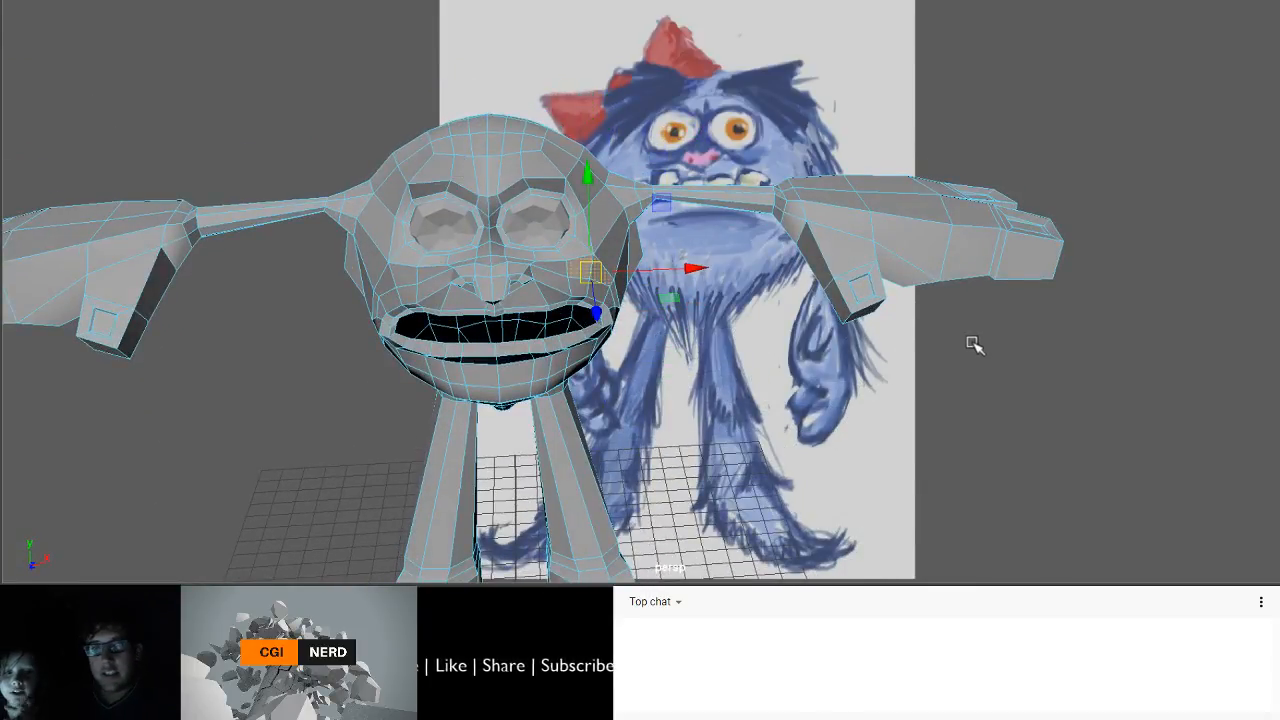
pyautogui.keyDown('alt'); pyautogui.moveTo(674, 312); pyautogui.dragTo(542, 420, button='middle'); pyautogui.keyUp('alt')
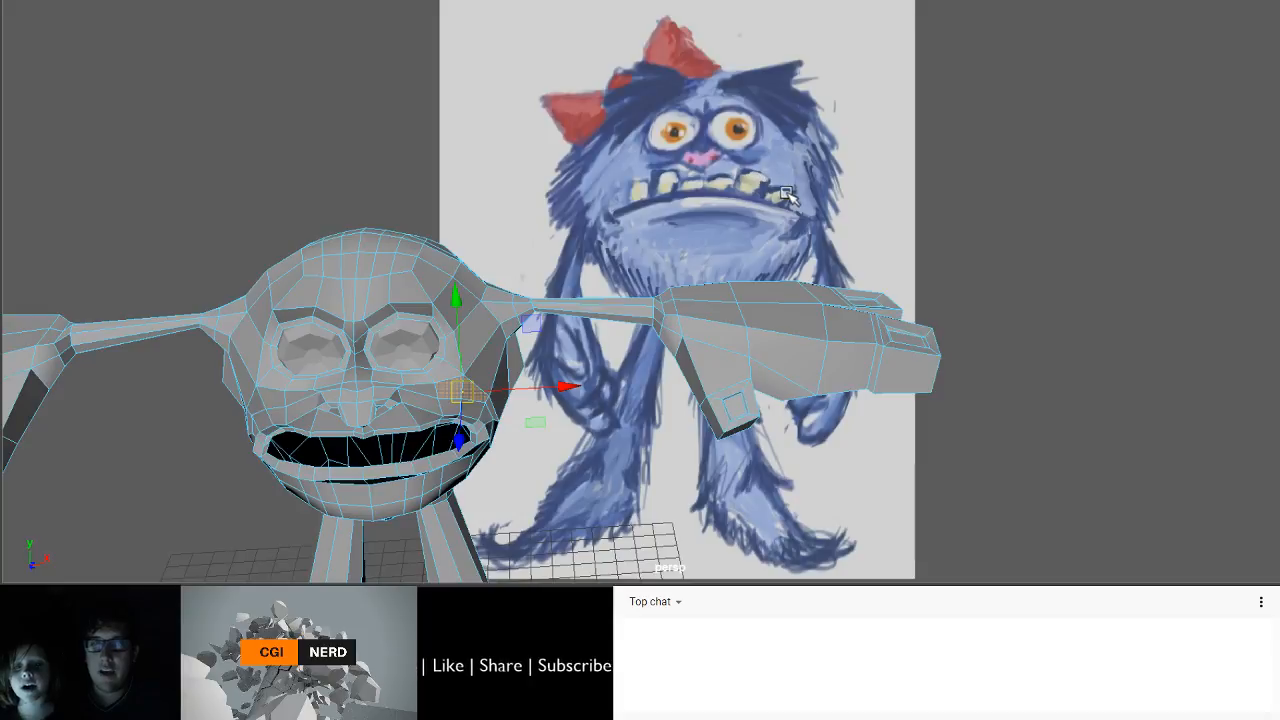
pyautogui.keyDown('alt'); pyautogui.moveTo(442, 266); pyautogui.dragTo(463, 155, button='middle'); pyautogui.keyUp('alt')
pyautogui.keyDown('alt'); pyautogui.moveTo(432, 280); pyautogui.dragTo(446, 229); pyautogui.keyUp('alt')
pyautogui.keyDown('alt'); pyautogui.moveTo(397, 263); pyautogui.dragTo(370, 228); pyautogui.keyUp('alt')
pyautogui.scroll(1, 371, 228)
pyautogui.scroll(1, 371, 228)
pyautogui.keyDown('alt'); pyautogui.moveTo(374, 238); pyautogui.dragTo(464, 297, button='middle'); pyautogui.keyUp('alt')
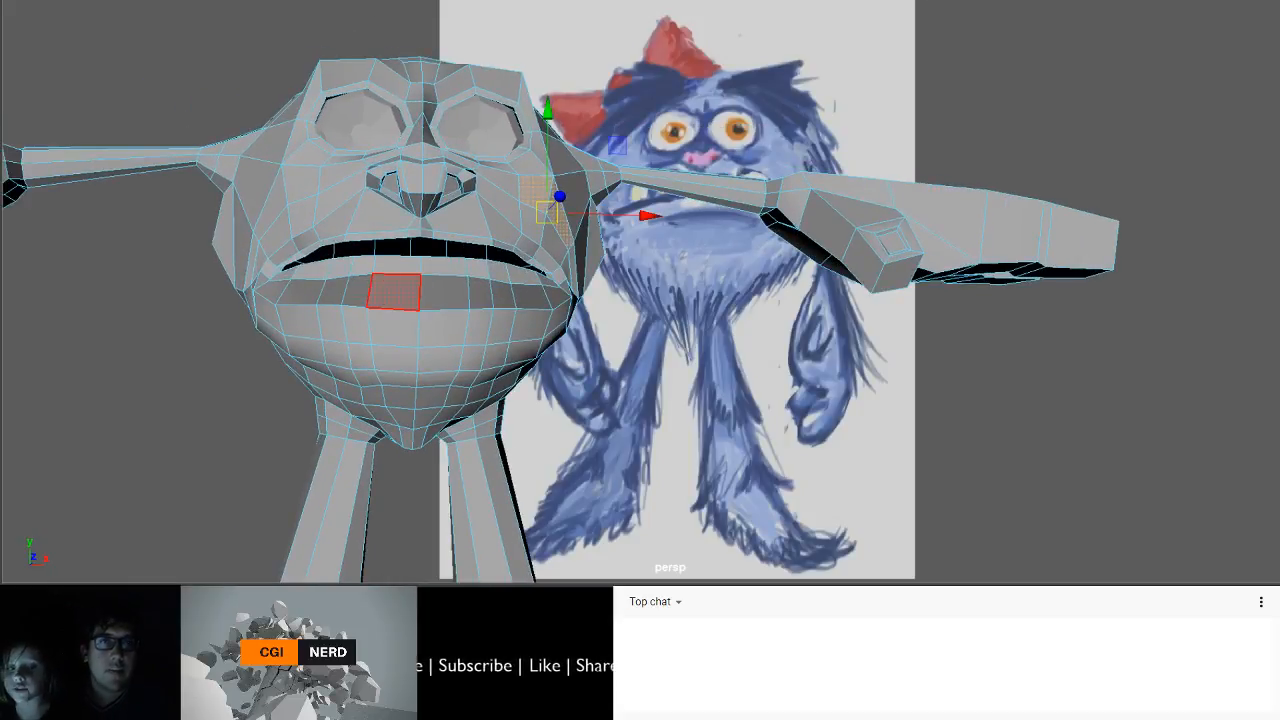
# - Select the pair of vertical edges flanking the centre of the lower lip and scale them closer together horizontally
pyautogui.moveTo(394, 292); pyautogui.dragTo(391, 228, button='right')
pyautogui.click(375, 266)
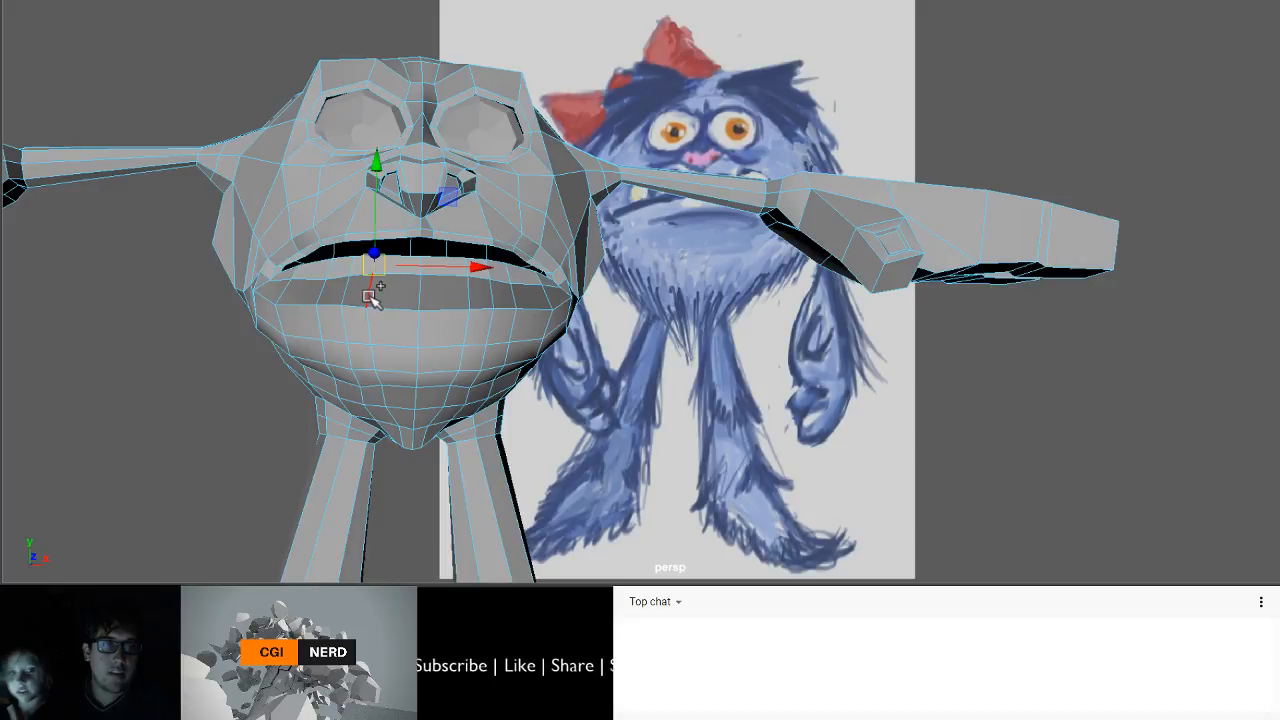
pyautogui.keyDown('shift'); pyautogui.click(468, 282); pyautogui.keyUp('shift')
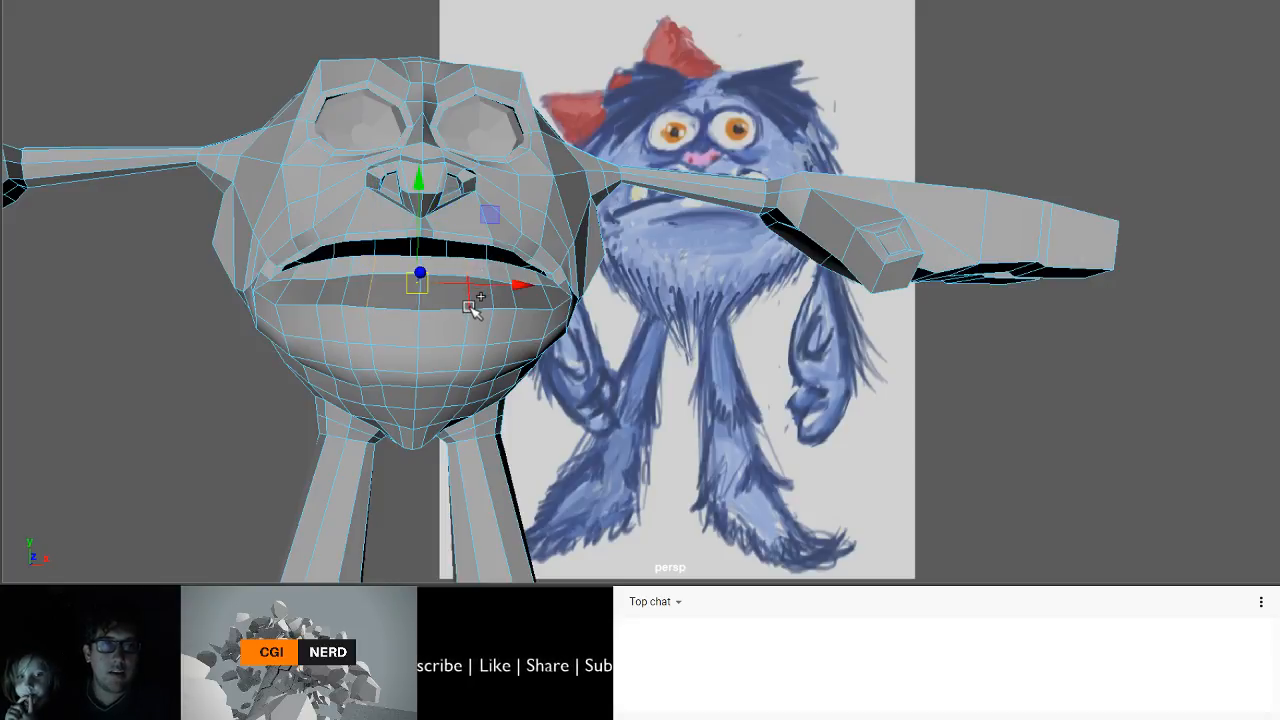
pyautogui.press('r')
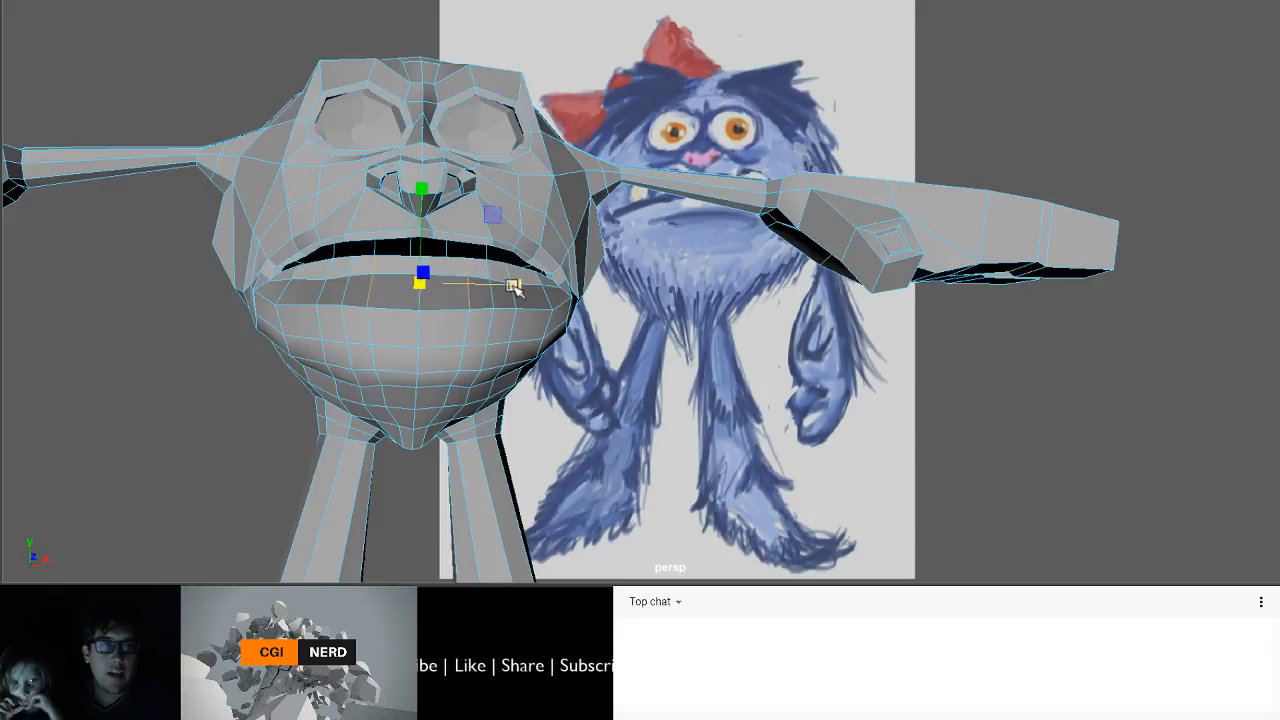
pyautogui.moveTo(516, 285); pyautogui.dragTo(466, 284)
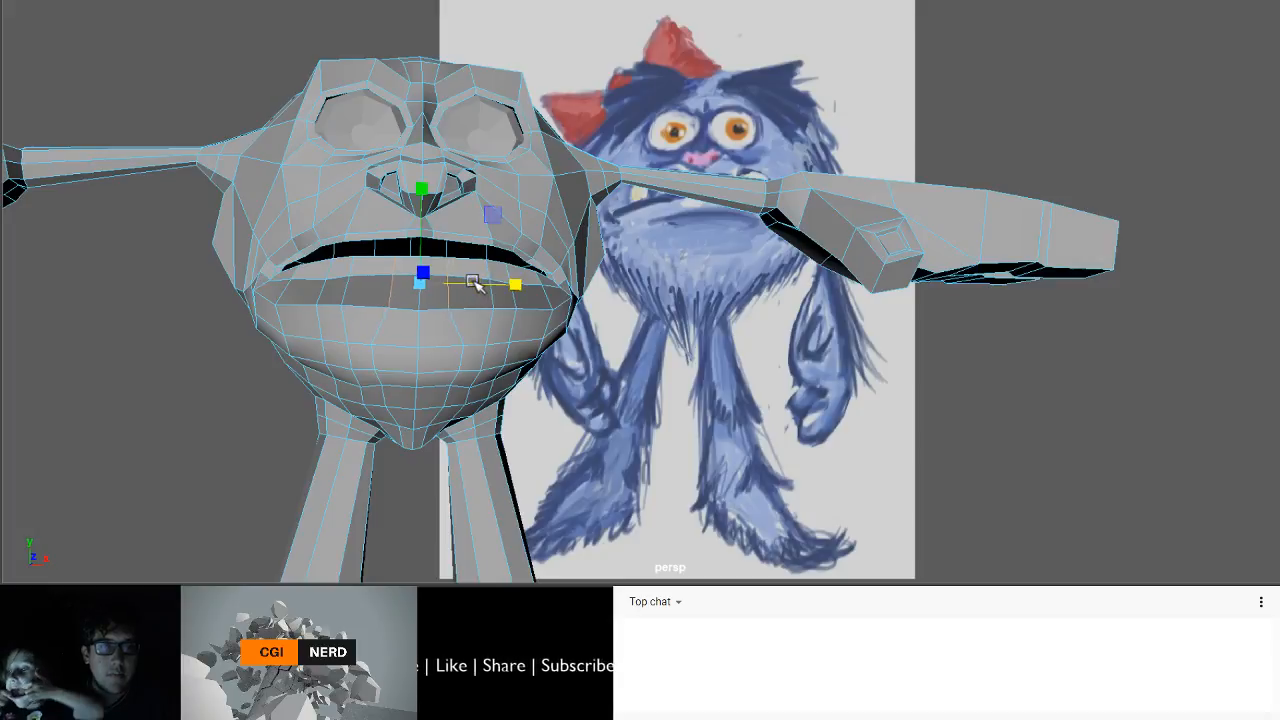
# - Scale the matching pairs of vertical edges on the upper and lower chin inward toward the centre line
pyautogui.click(466, 356)
pyautogui.keyDown('shift'); pyautogui.click(374, 356); pyautogui.keyUp('shift')
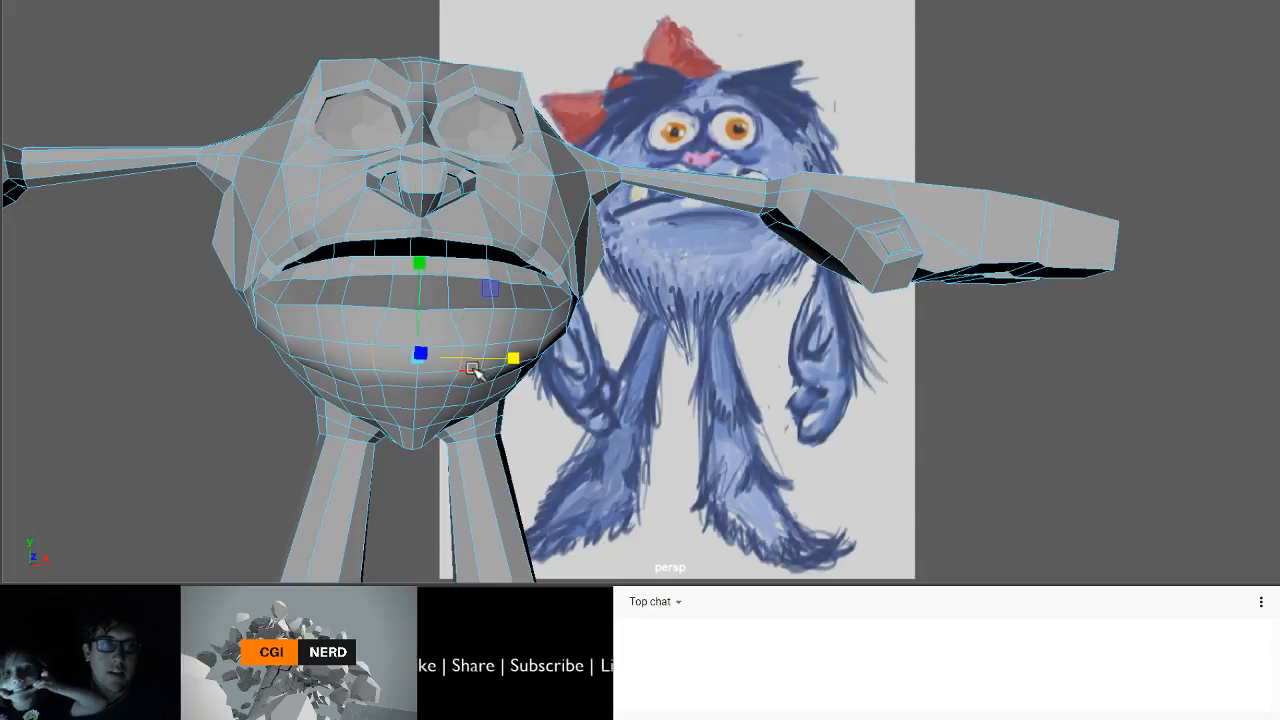
pyautogui.moveTo(507, 368); pyautogui.dragTo(490, 366)
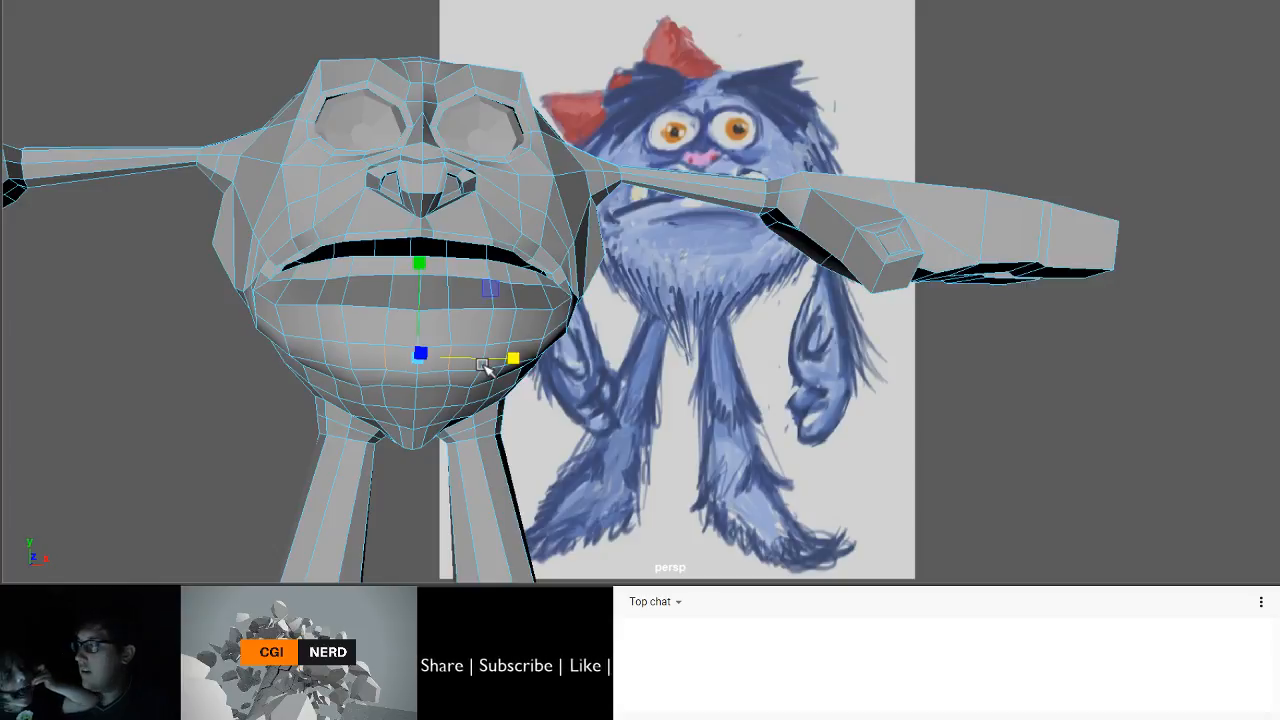
pyautogui.click(387, 397)
pyautogui.keyDown('shift'); pyautogui.click(443, 398); pyautogui.keyUp('shift')
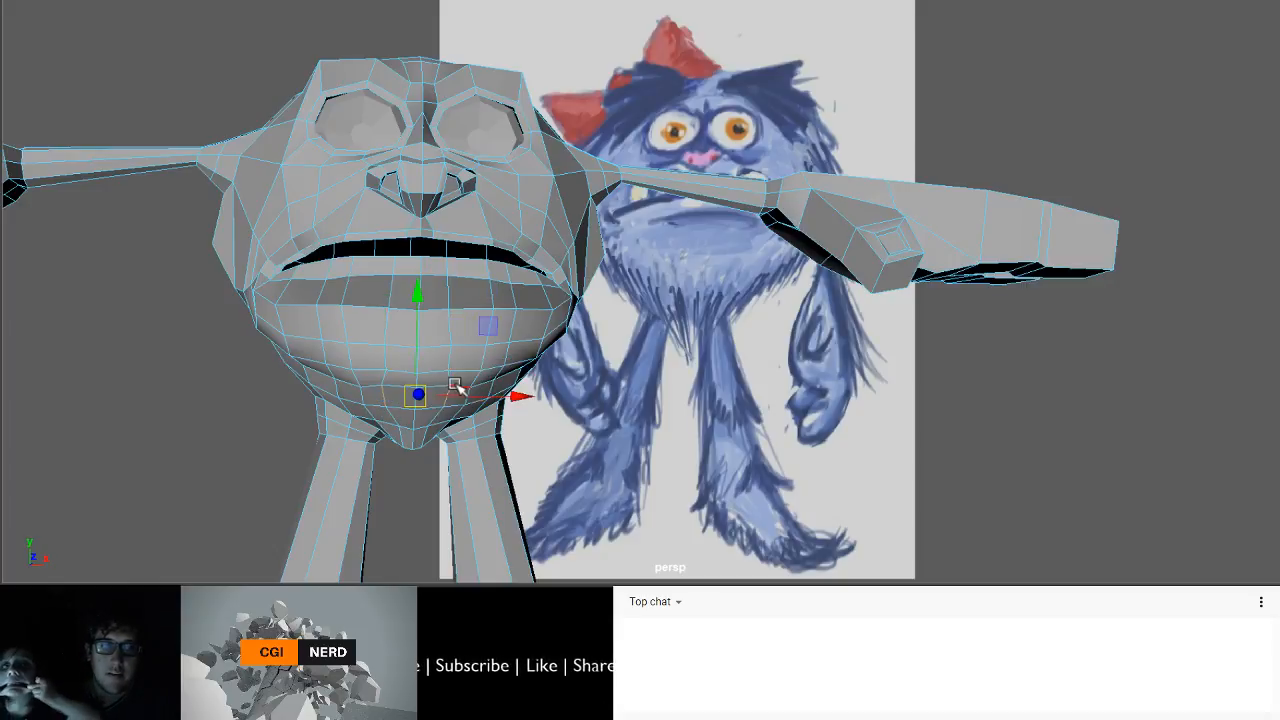
pyautogui.moveTo(512, 396); pyautogui.dragTo(494, 400)
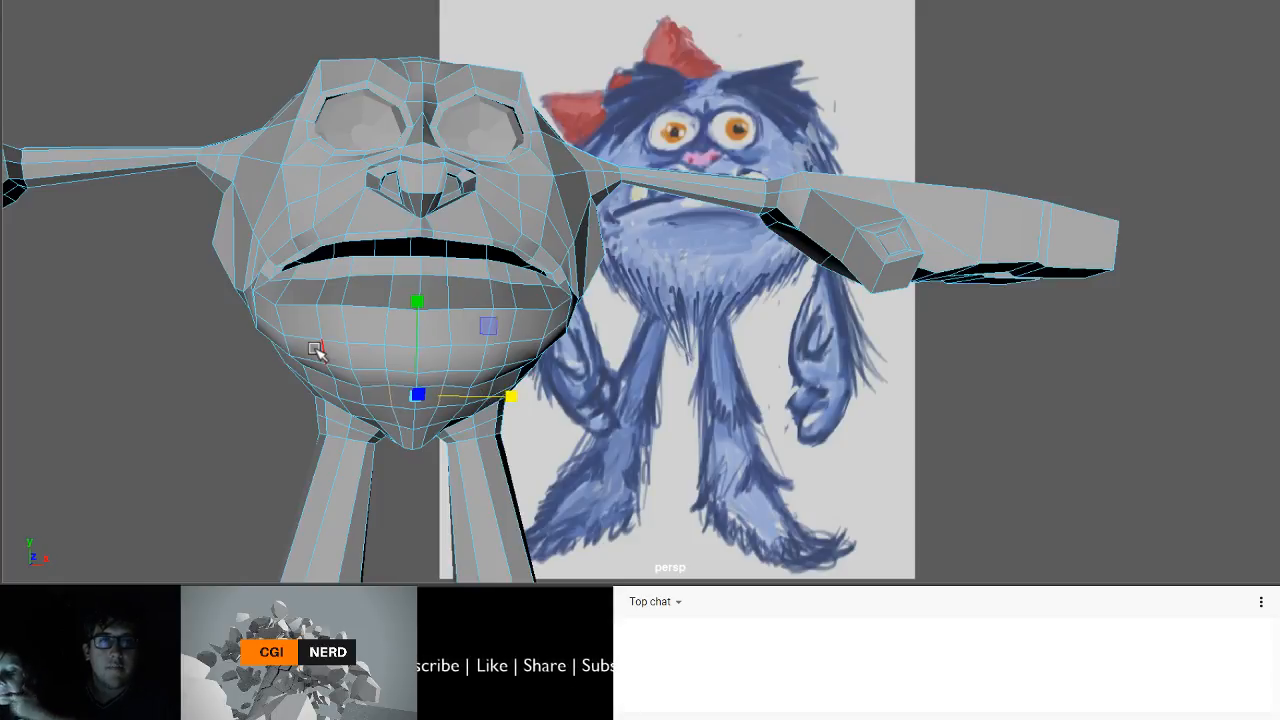
# - Scale the next outer pair of vertical lower-lip edges slightly inward and return the mesh to object mode
pyautogui.click(368, 288)
pyautogui.press('q')
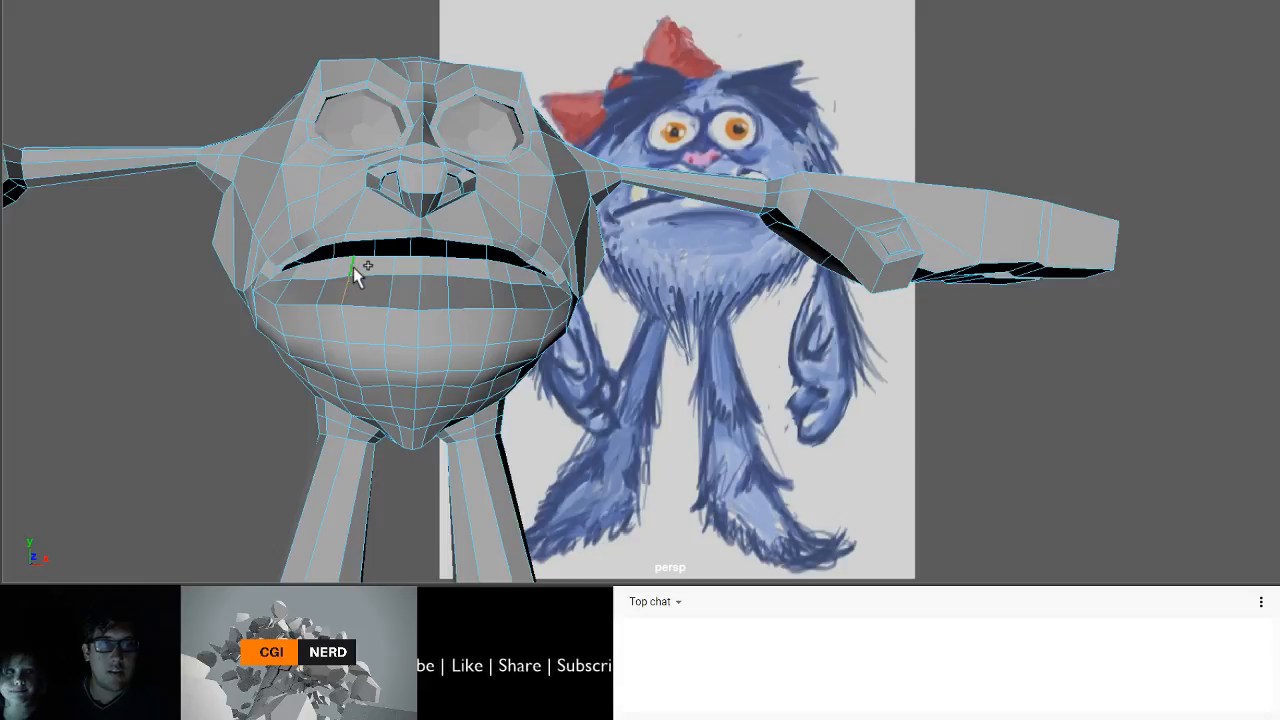
pyautogui.keyDown('shift'); pyautogui.click(490, 285); pyautogui.keyUp('shift')
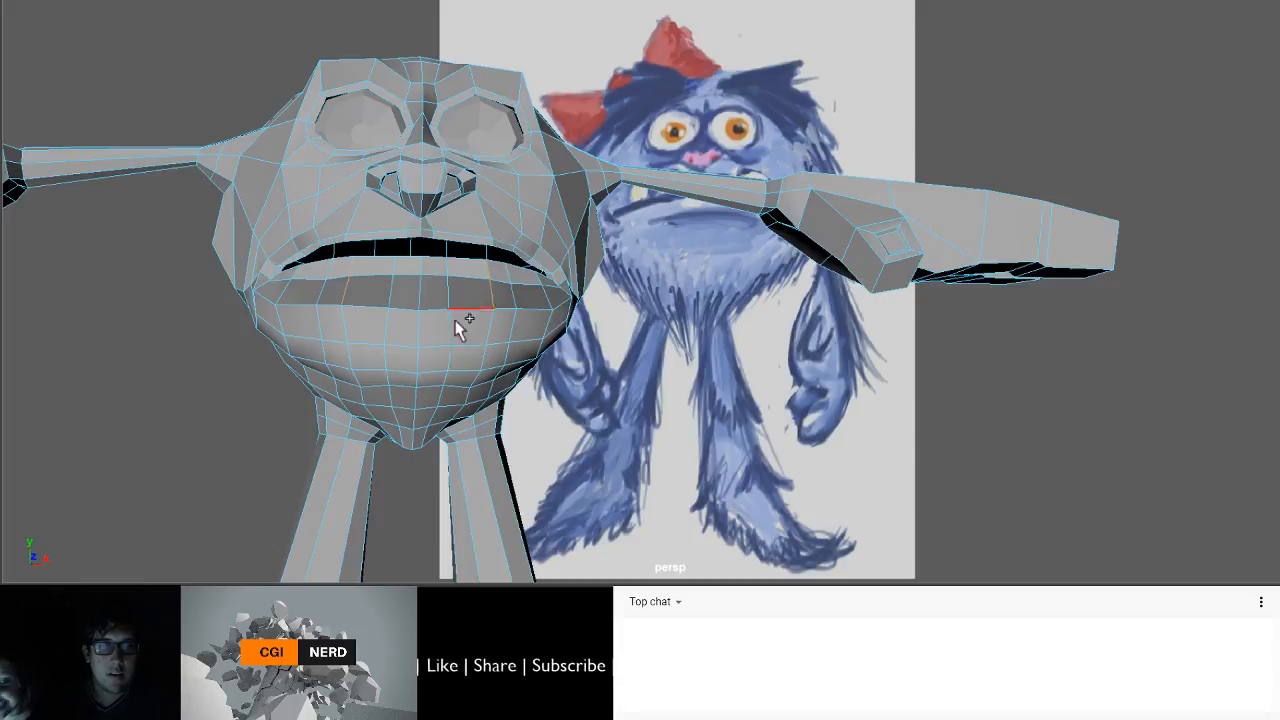
pyautogui.press('r')
pyautogui.moveTo(515, 283); pyautogui.dragTo(514, 284)
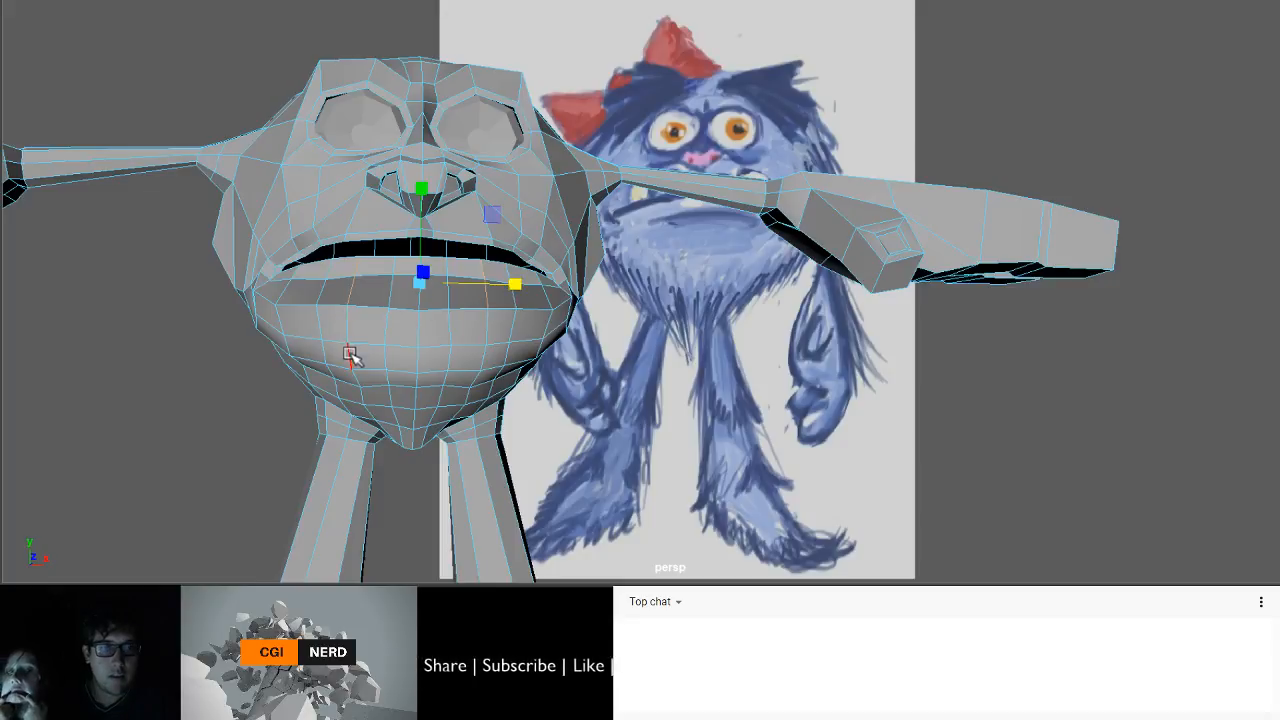
pyautogui.keyDown('alt'); pyautogui.moveTo(351, 354); pyautogui.dragTo(323, 267); pyautogui.keyUp('alt')
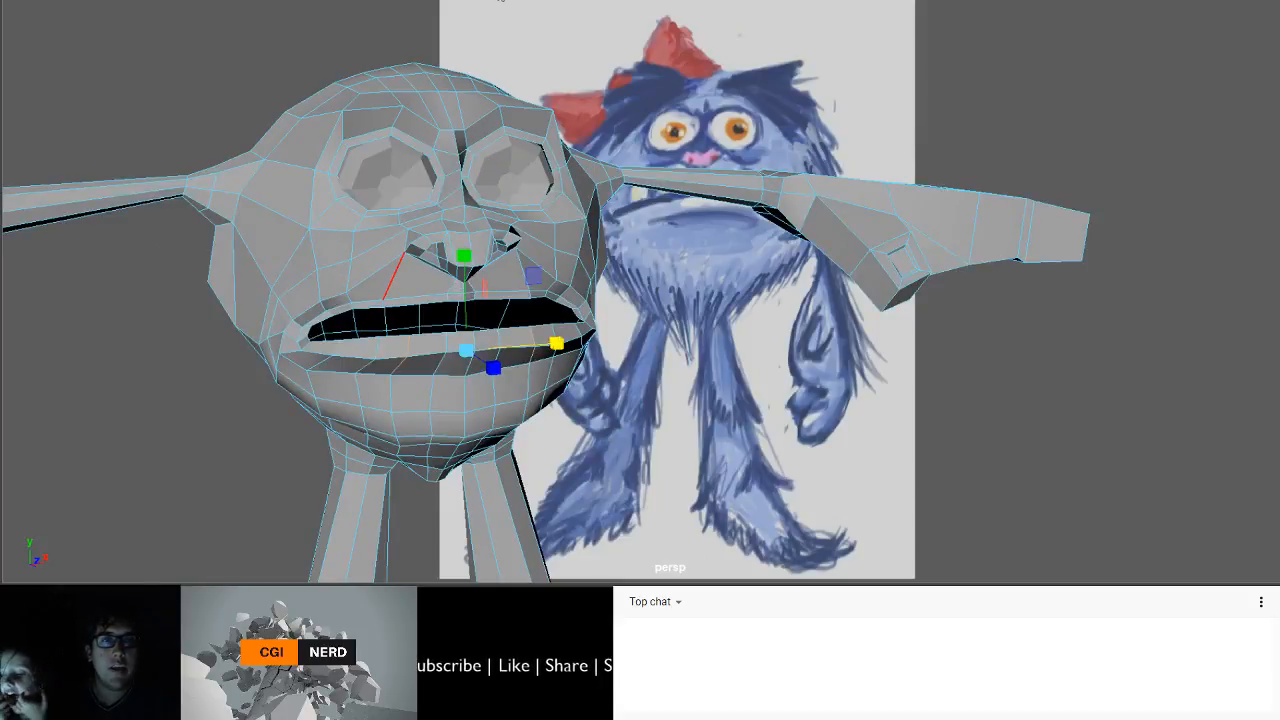
pyautogui.press('F8')
pyautogui.moveTo(371, 289)
pyautogui.keyDown('alt'); pyautogui.mouseDown()
pyautogui.moveTo(347, 273)
pyautogui.moveTo(373, 297)
pyautogui.mouseUp(); pyautogui.keyUp('alt')
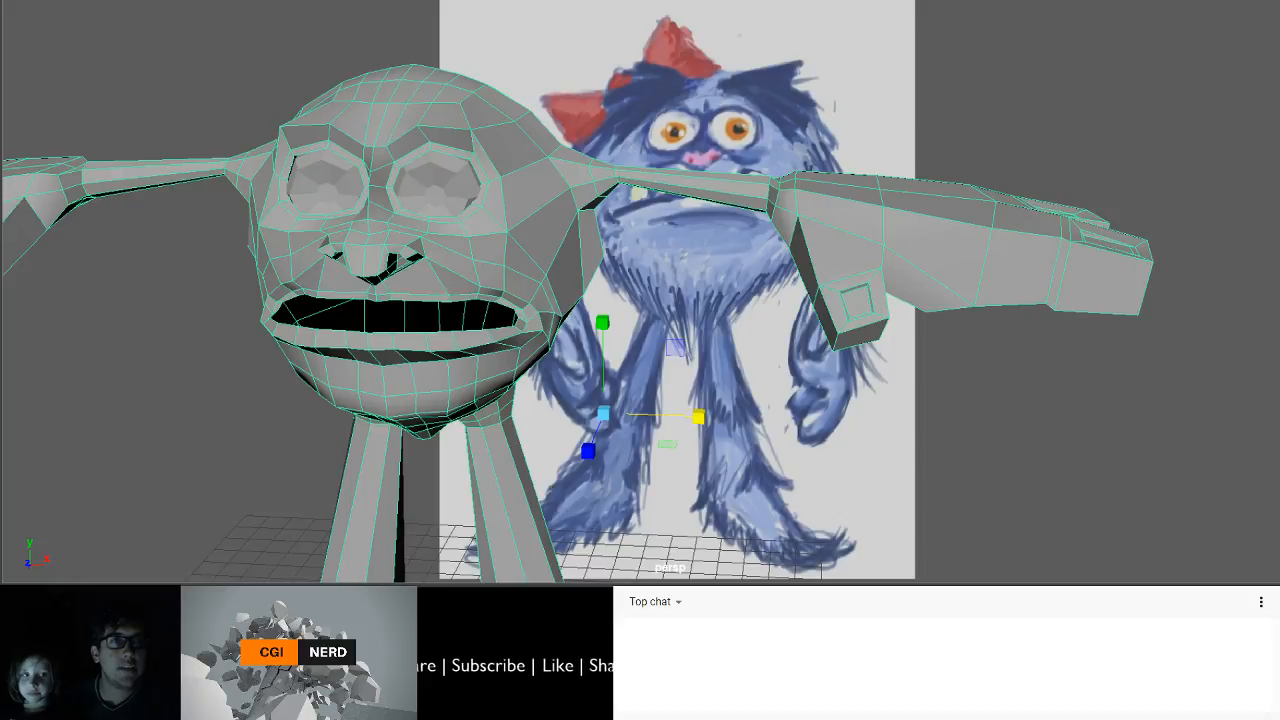
# - Create a polygon cylinder in front of the mouth and reduce its number of sides
pyautogui.click(430, 42)
pyautogui.keyDown('alt'); pyautogui.moveTo(436, 408); pyautogui.dragTo(423, 380); pyautogui.keyUp('alt')
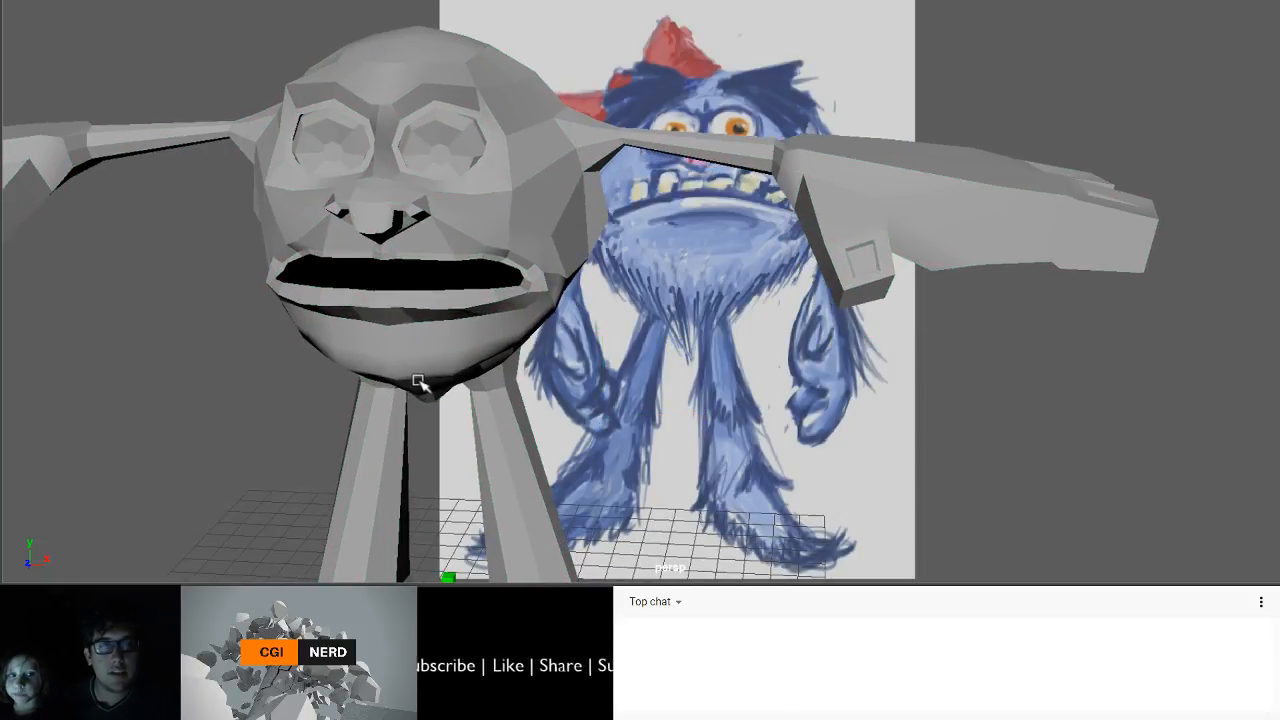
pyautogui.moveTo(375, 309); pyautogui.dragTo(346, 278, button='middle')
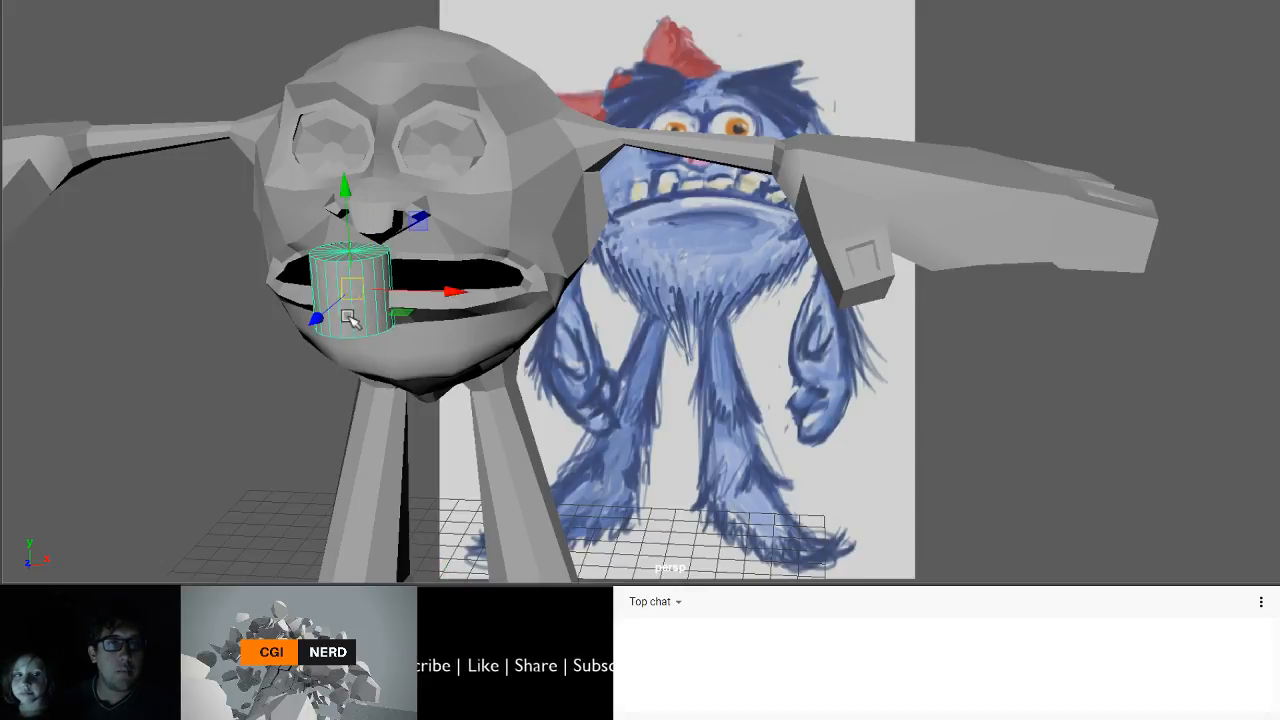
pyautogui.keyDown('alt'); pyautogui.moveTo(348, 315); pyautogui.dragTo(431, 366); pyautogui.keyUp('alt')
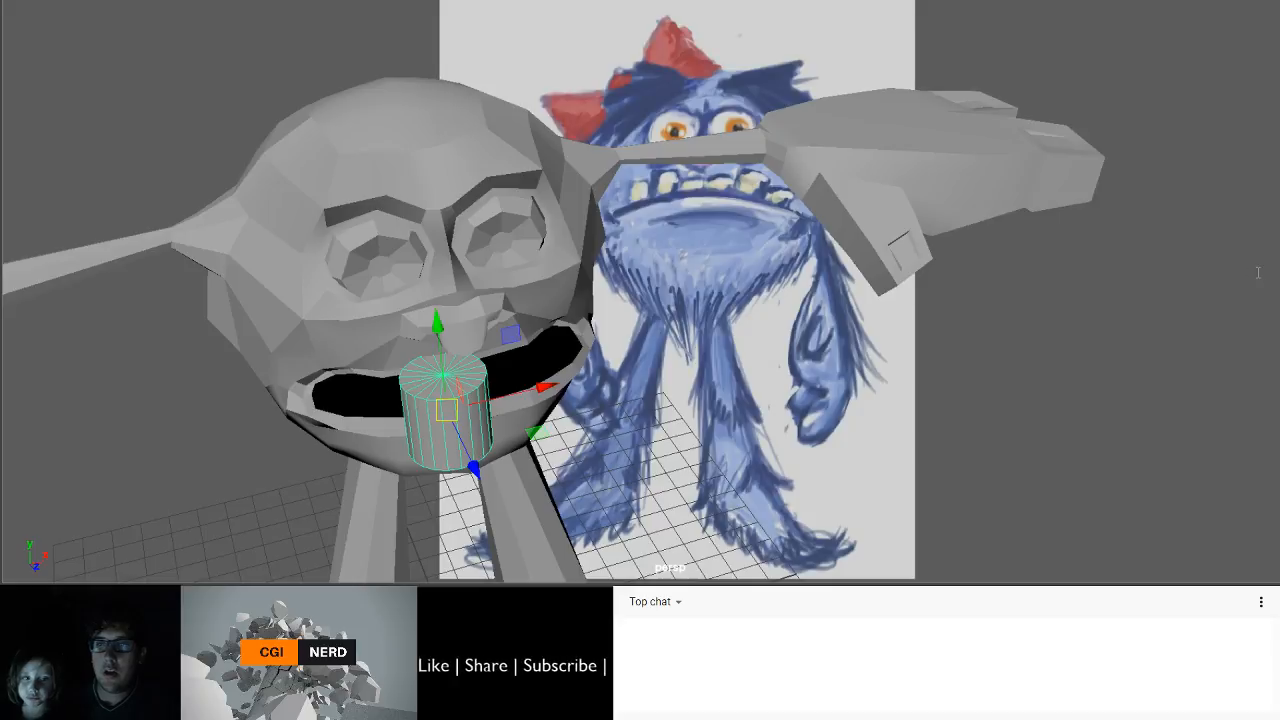
pyautogui.moveTo(1258, 272); pyautogui.dragTo(1252, 292, button='middle')
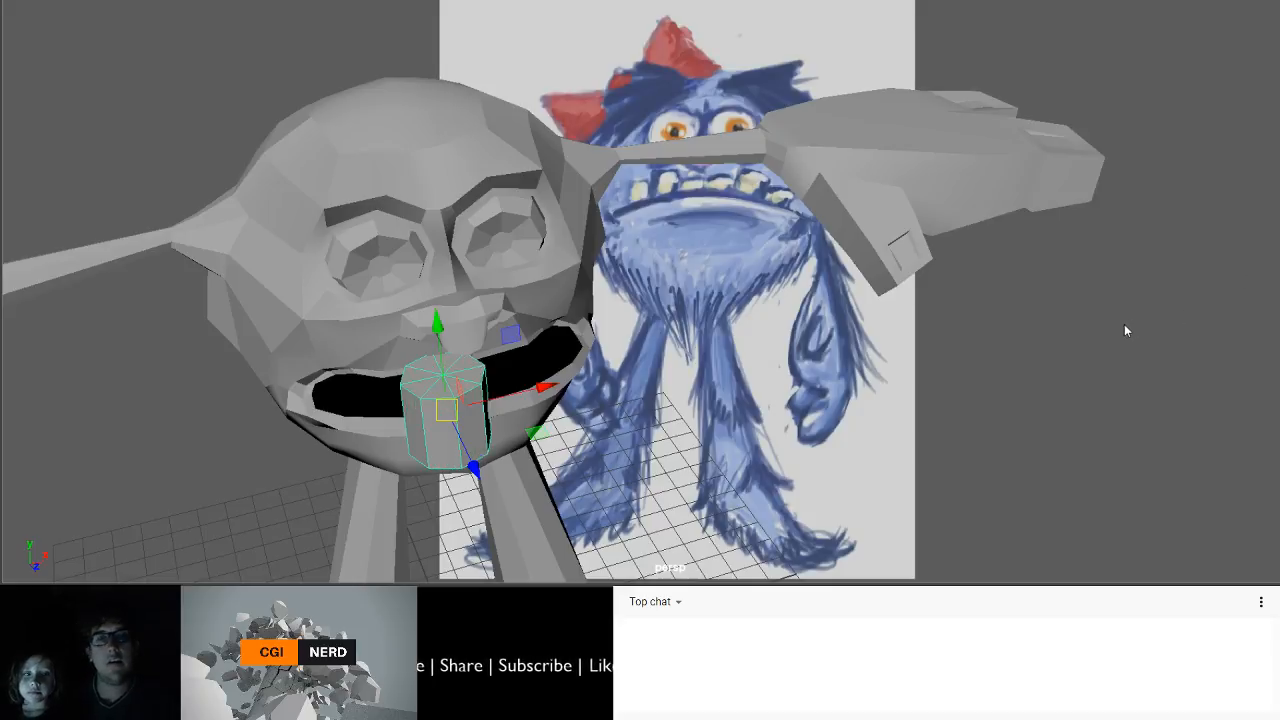
# - Scale the cylinder down to tooth size and move it into the mouth opening near the character's right corner
pyautogui.keyDown('alt'); pyautogui.moveTo(456, 441); pyautogui.dragTo(470, 418); pyautogui.keyUp('alt')
pyautogui.press('e')
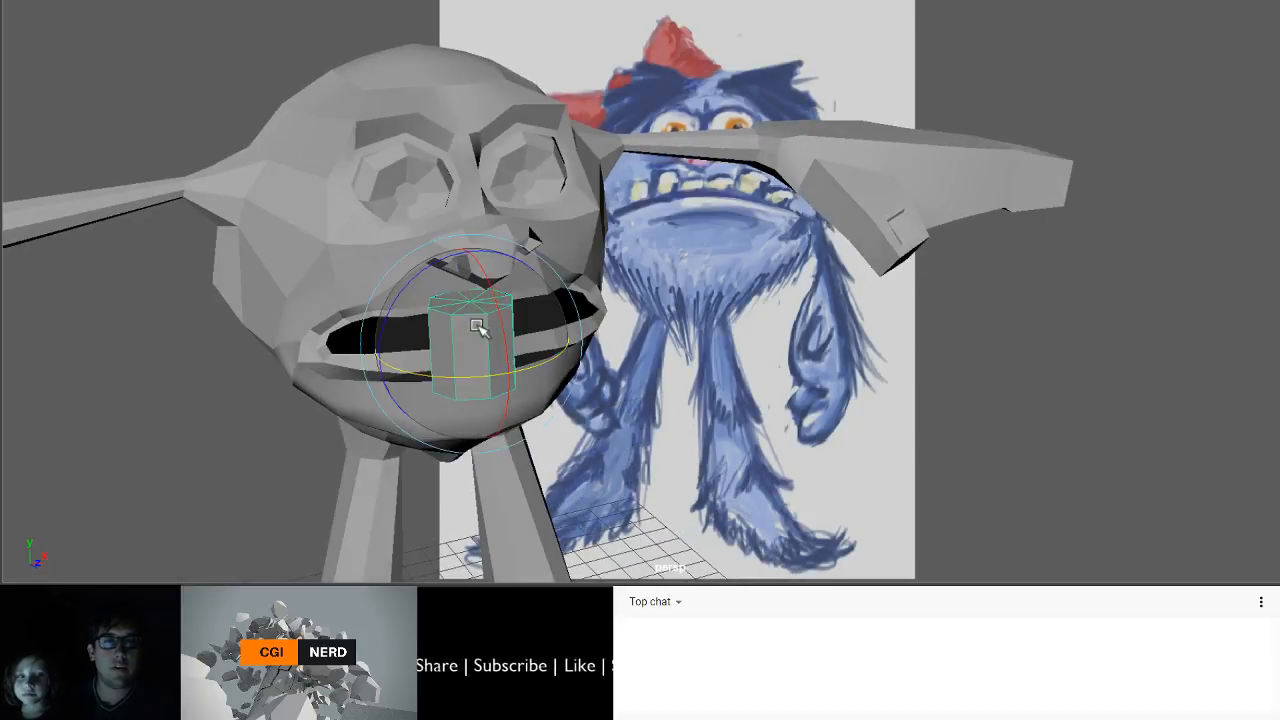
pyautogui.moveTo(478, 327); pyautogui.dragTo(390, 342)
pyautogui.press('r')
pyautogui.press('w')
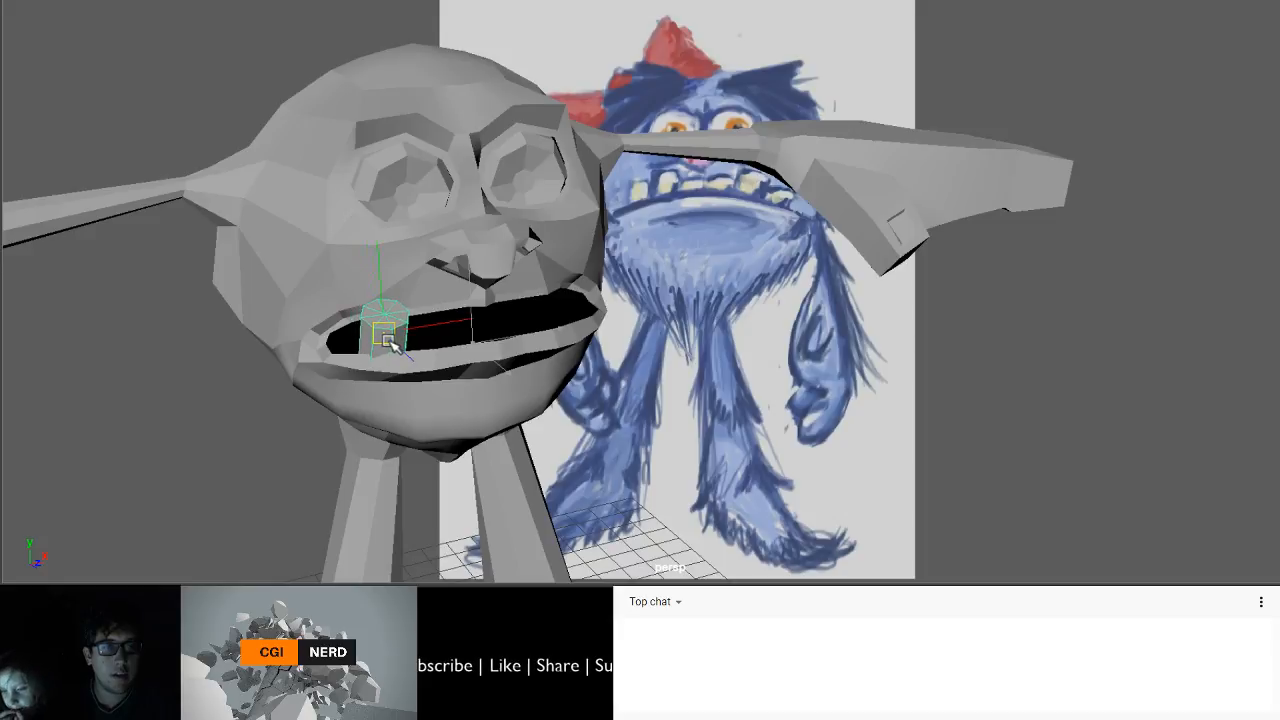
# - Duplicate the tooth cylinder across the mouth opening to form a row of six upper teeth
pyautogui.keyDown('alt'); pyautogui.moveTo(470, 320); pyautogui.dragTo(409, 400); pyautogui.keyUp('alt')
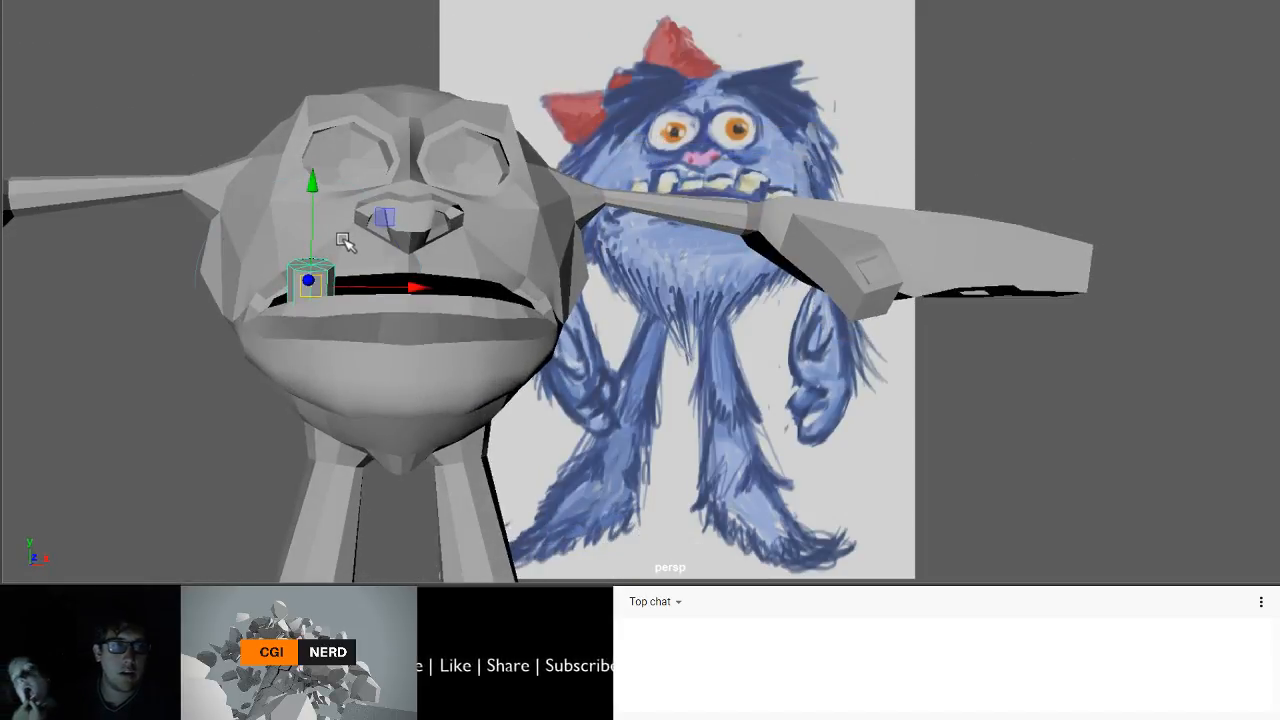
pyautogui.press('e')
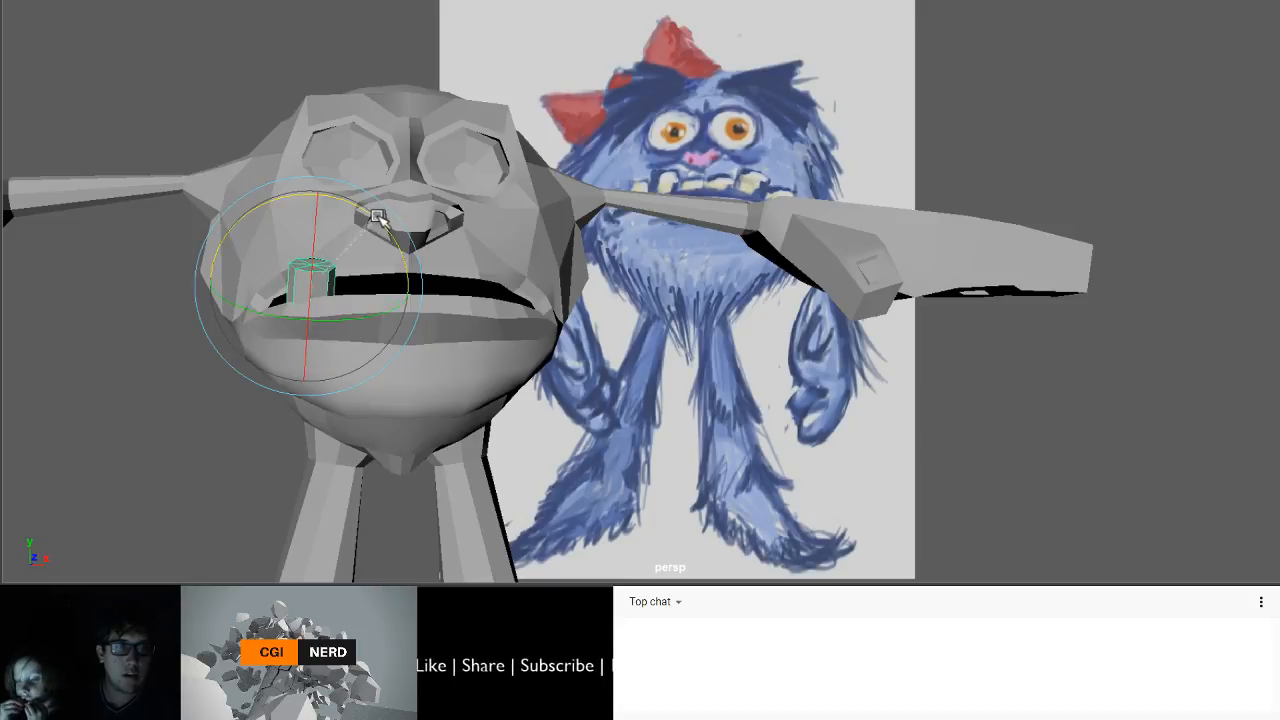
pyautogui.press('r')
pyautogui.keyDown('alt'); pyautogui.moveTo(308, 281); pyautogui.dragTo(541, 311); pyautogui.keyUp('alt')
pyautogui.press('w')
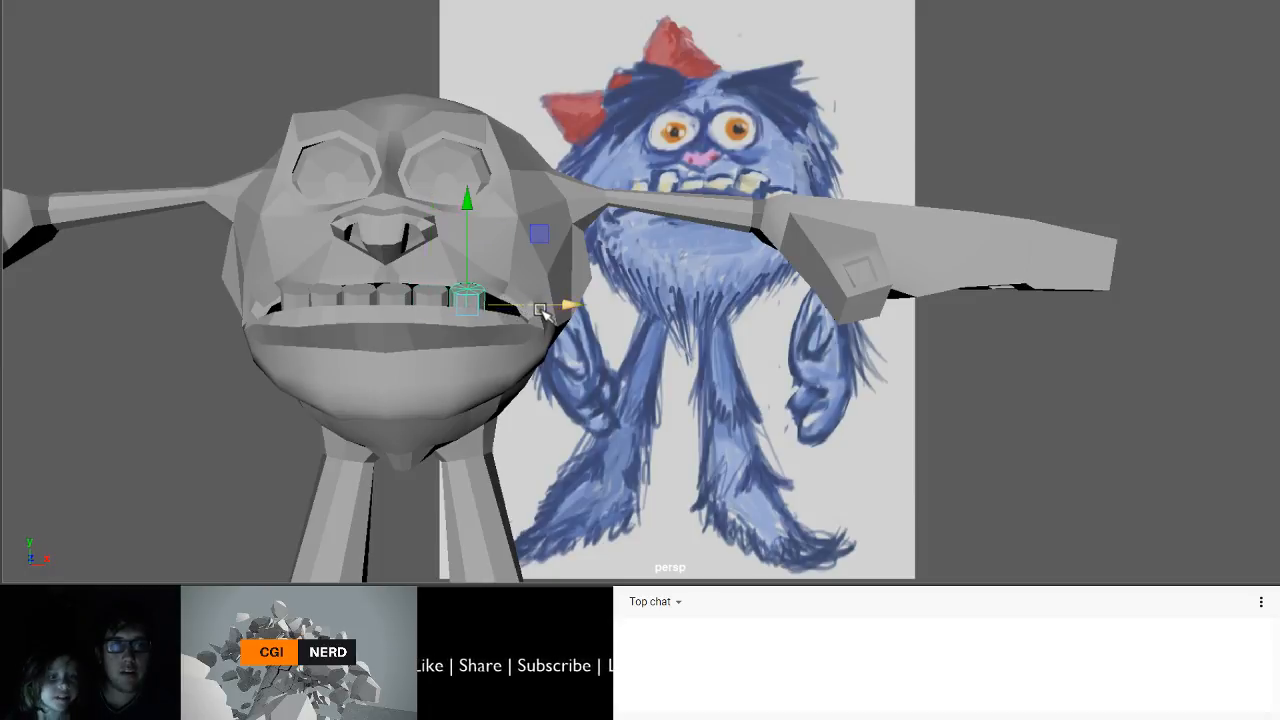
# - Scale up the second tooth from each end of the row and raise the pair slightly
pyautogui.keyDown('alt'); pyautogui.moveTo(408, 342); pyautogui.dragTo(432, 352, button='middle'); pyautogui.keyUp('alt')
pyautogui.click(456, 306)
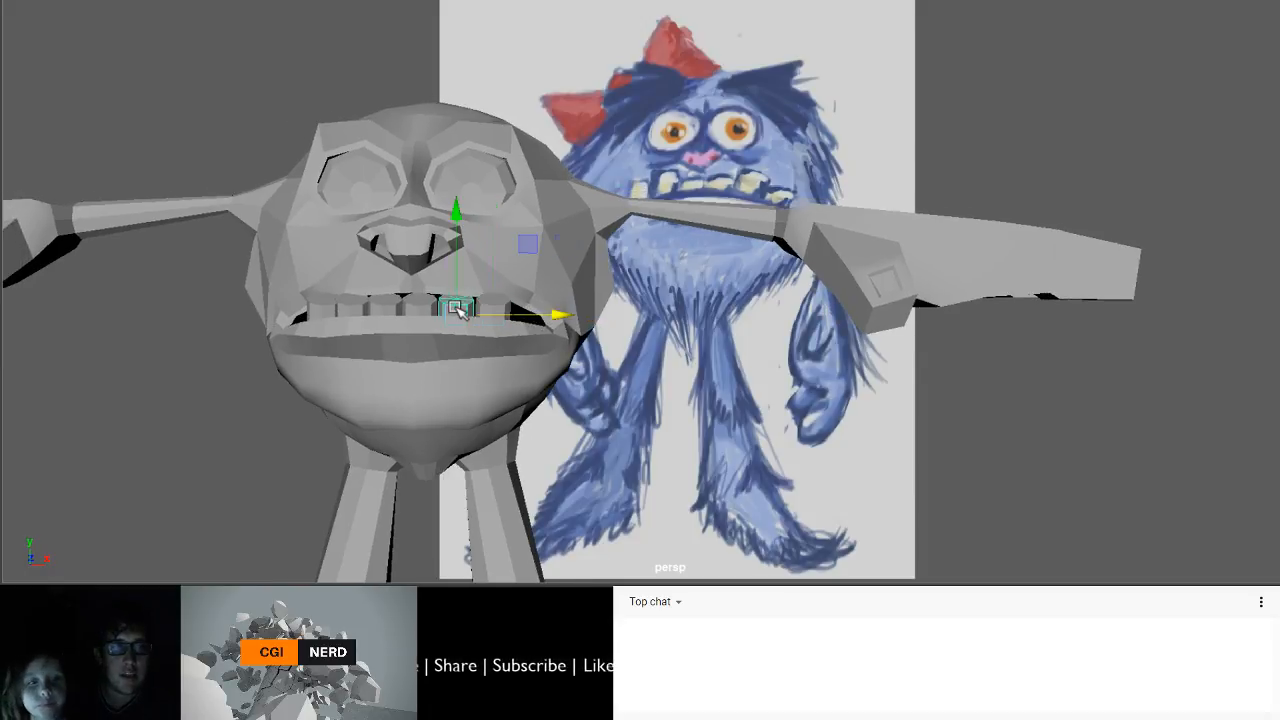
pyautogui.keyDown('shift'); pyautogui.click(337, 307); pyautogui.keyUp('shift')
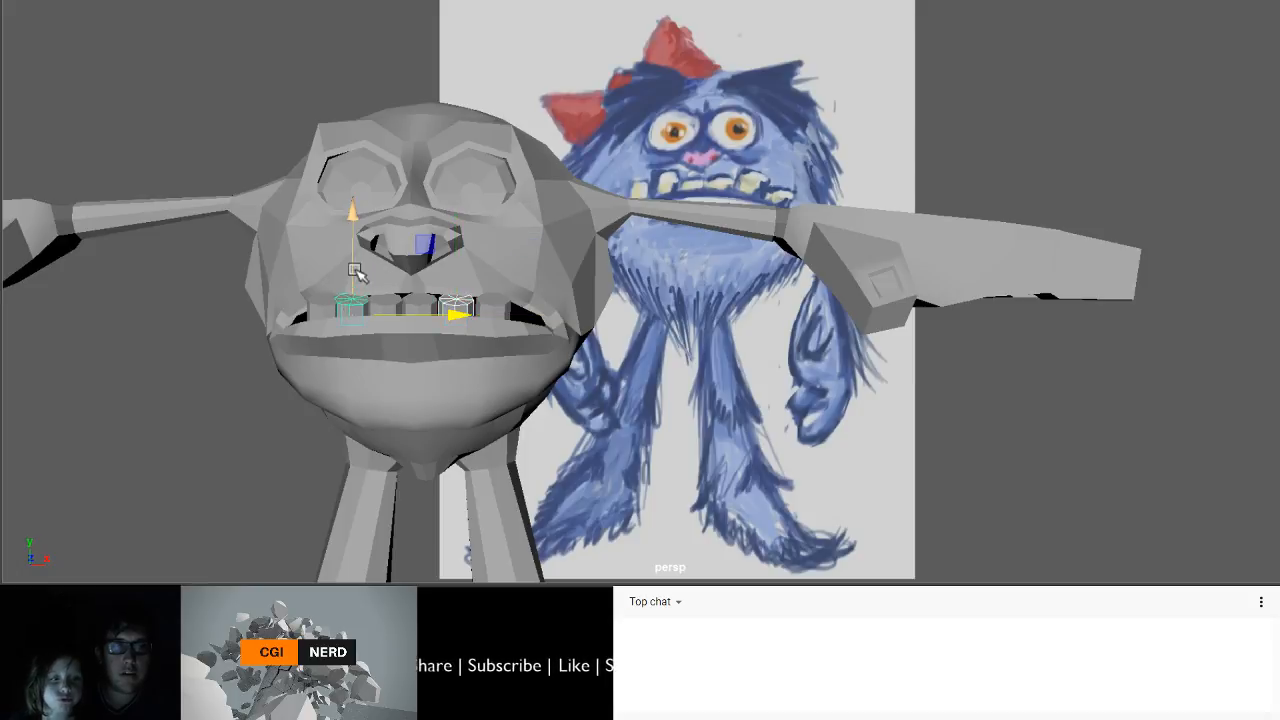
pyautogui.press('r')
pyautogui.moveTo(355, 313); pyautogui.dragTo(369, 315)
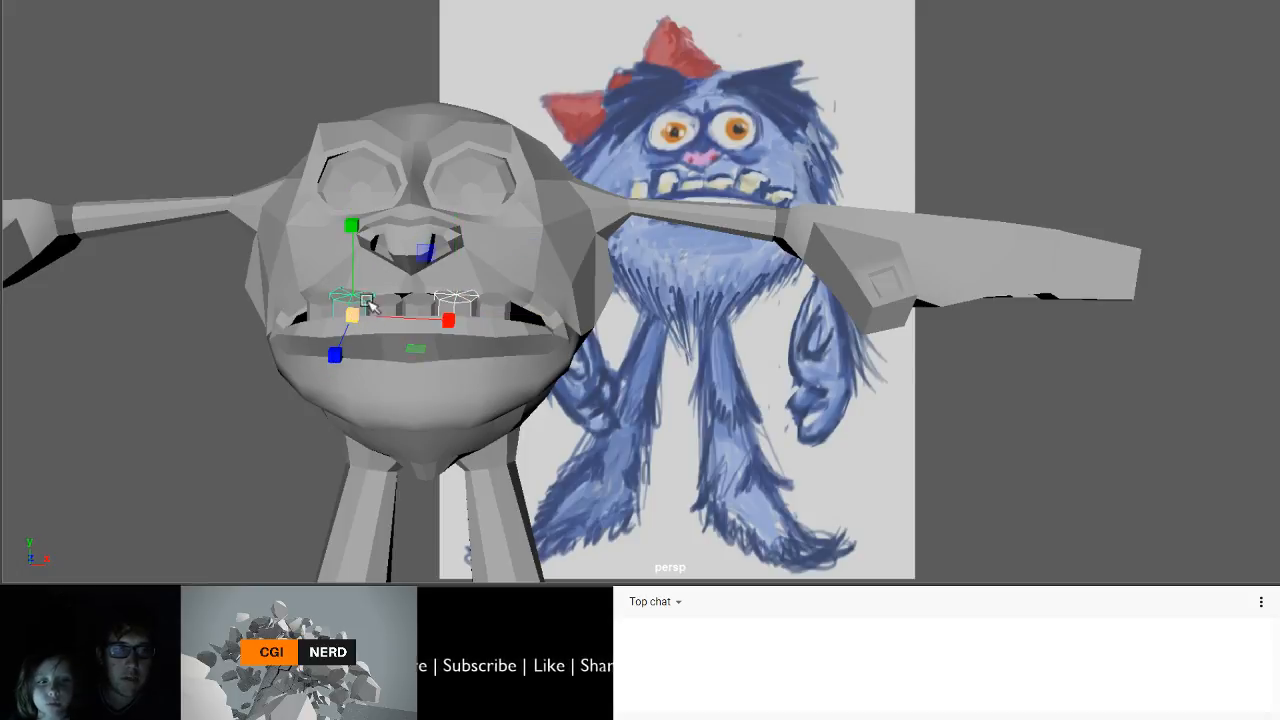
pyautogui.press('w')
pyautogui.moveTo(353, 231); pyautogui.dragTo(353, 225)
pyautogui.press('r')
pyautogui.moveTo(352, 304); pyautogui.dragTo(342, 359)
# - Move the two enlarged teeth slightly forward in the mouth
pyautogui.click(498, 312)
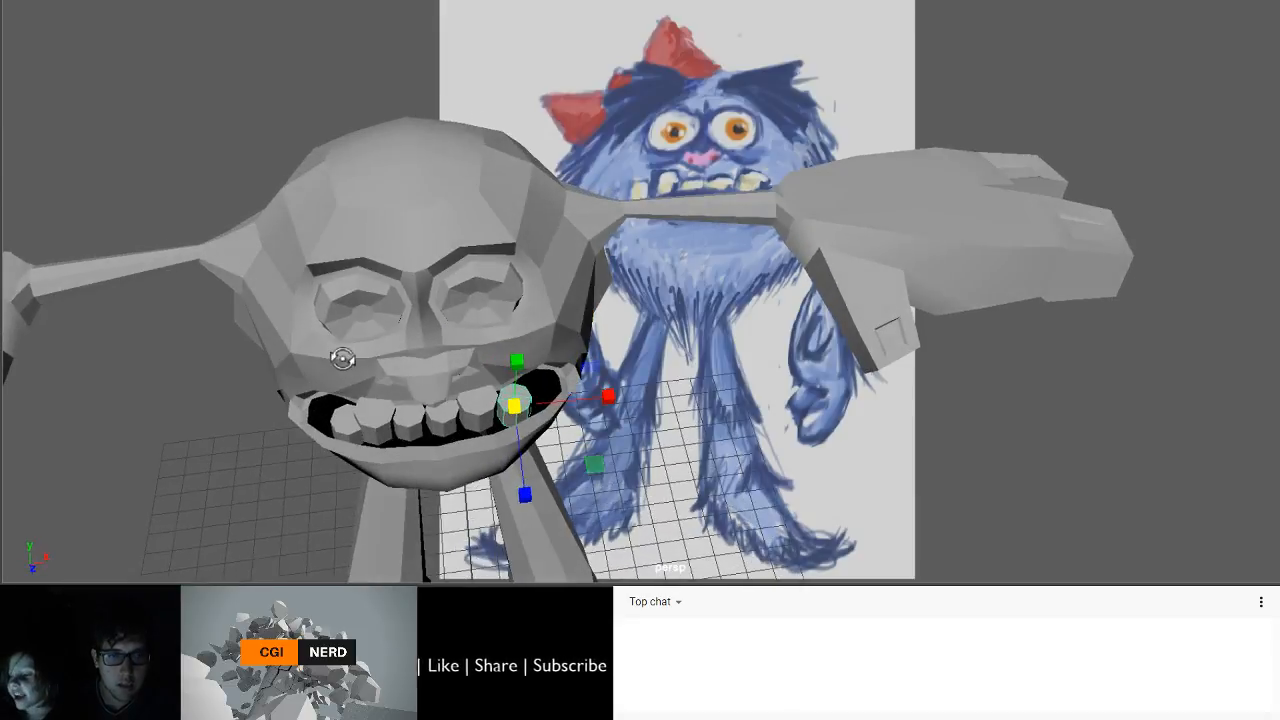
pyautogui.click(466, 426)
pyautogui.press('q')
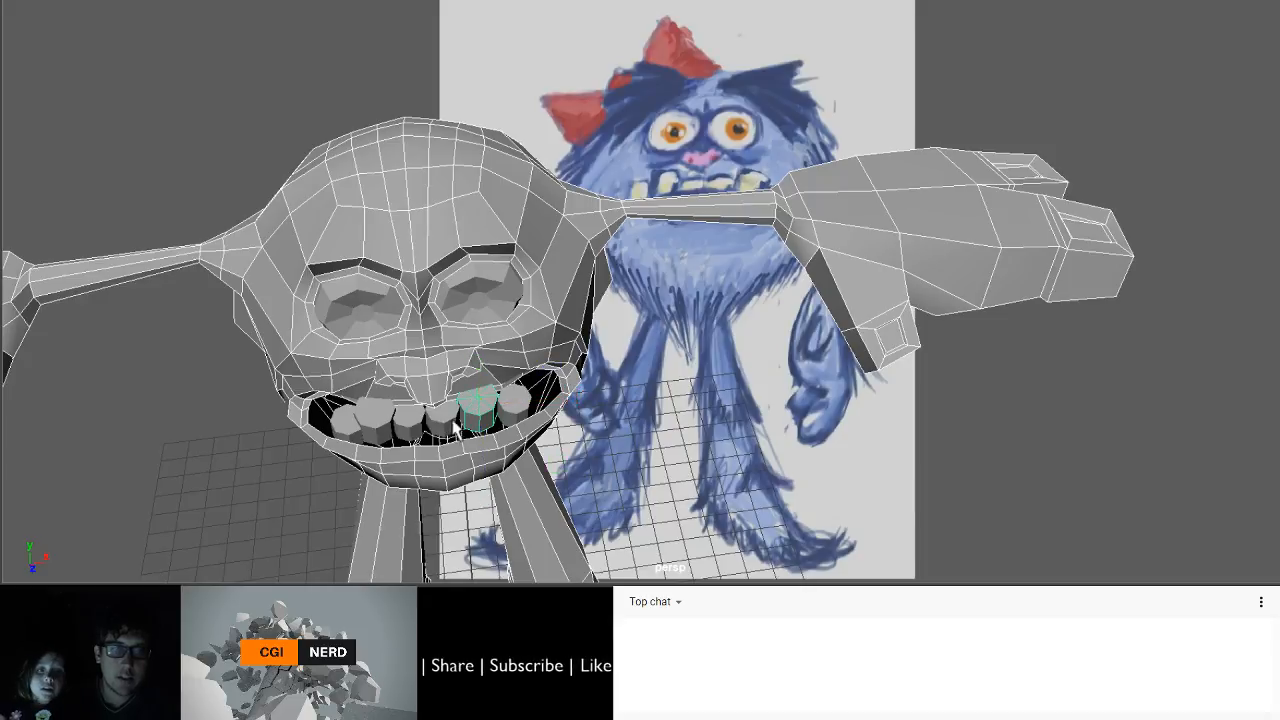
pyautogui.click(471, 424)
pyautogui.keyDown('shift'); pyautogui.click(371, 424); pyautogui.keyUp('shift')
pyautogui.press('w')
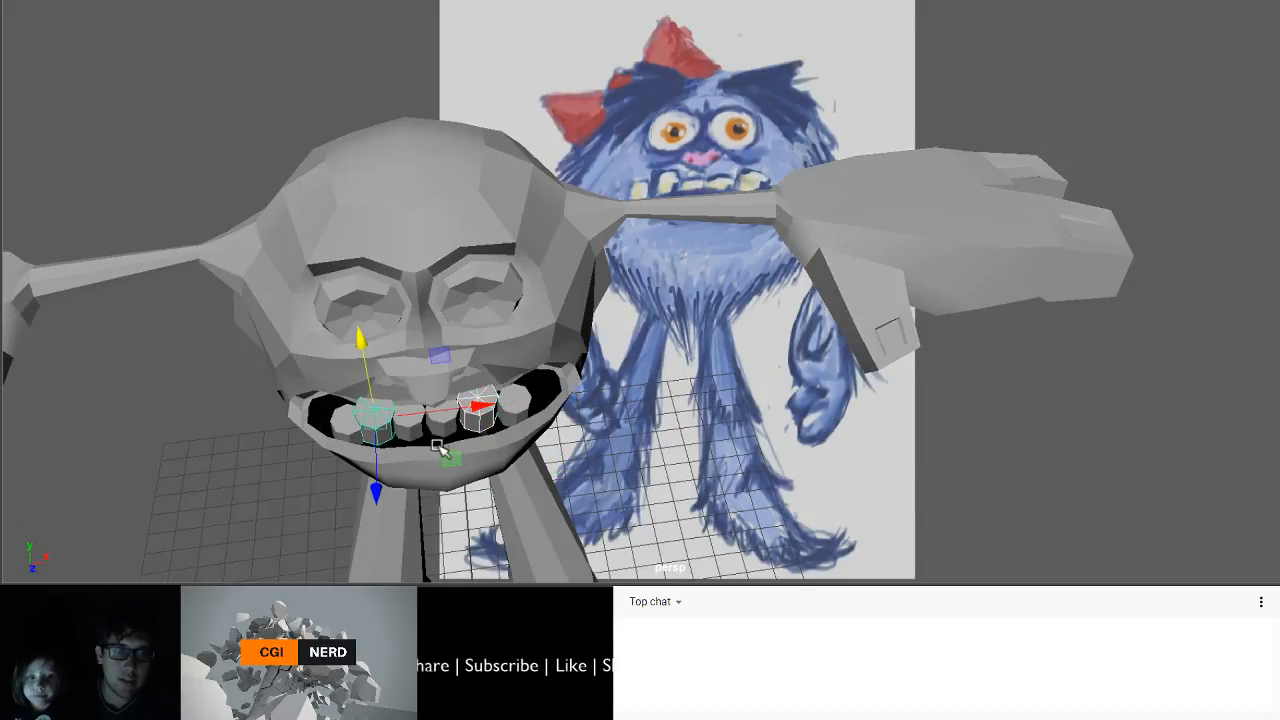
pyautogui.moveTo(377, 460); pyautogui.dragTo(371, 470)
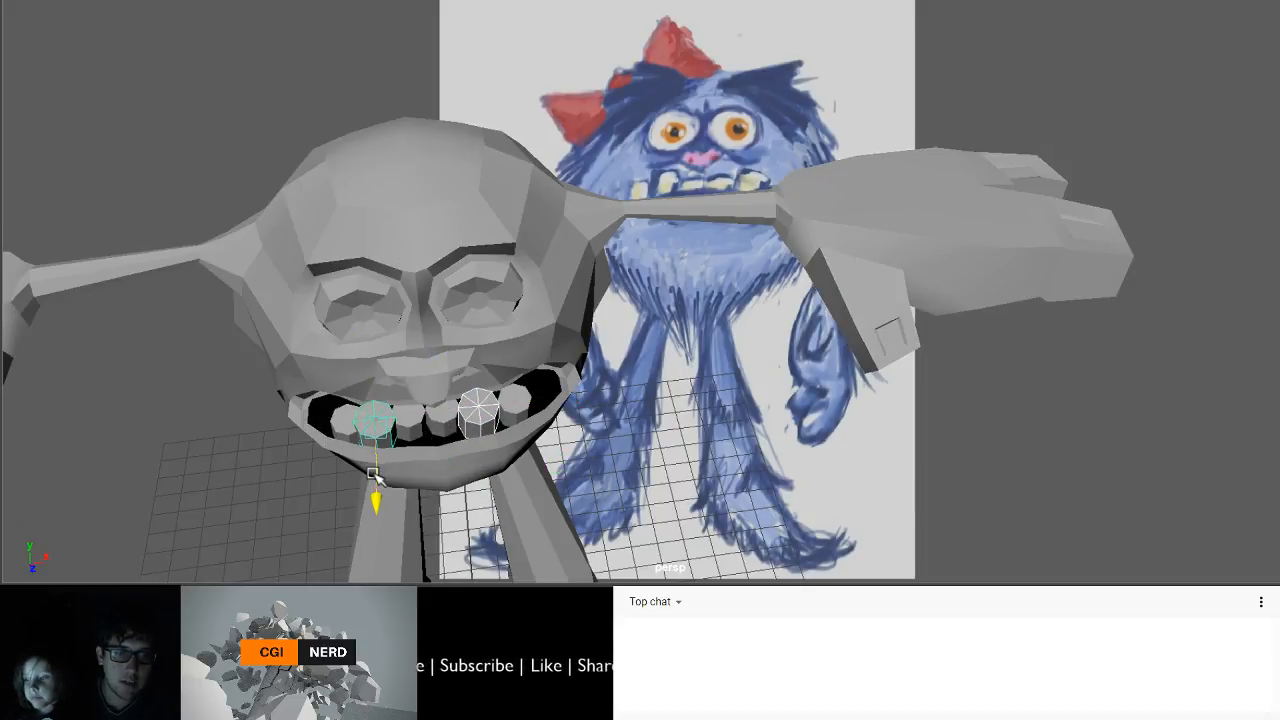
# - Move the two middle teeth slightly forward to follow the curve of the mouth
pyautogui.click(410, 424)
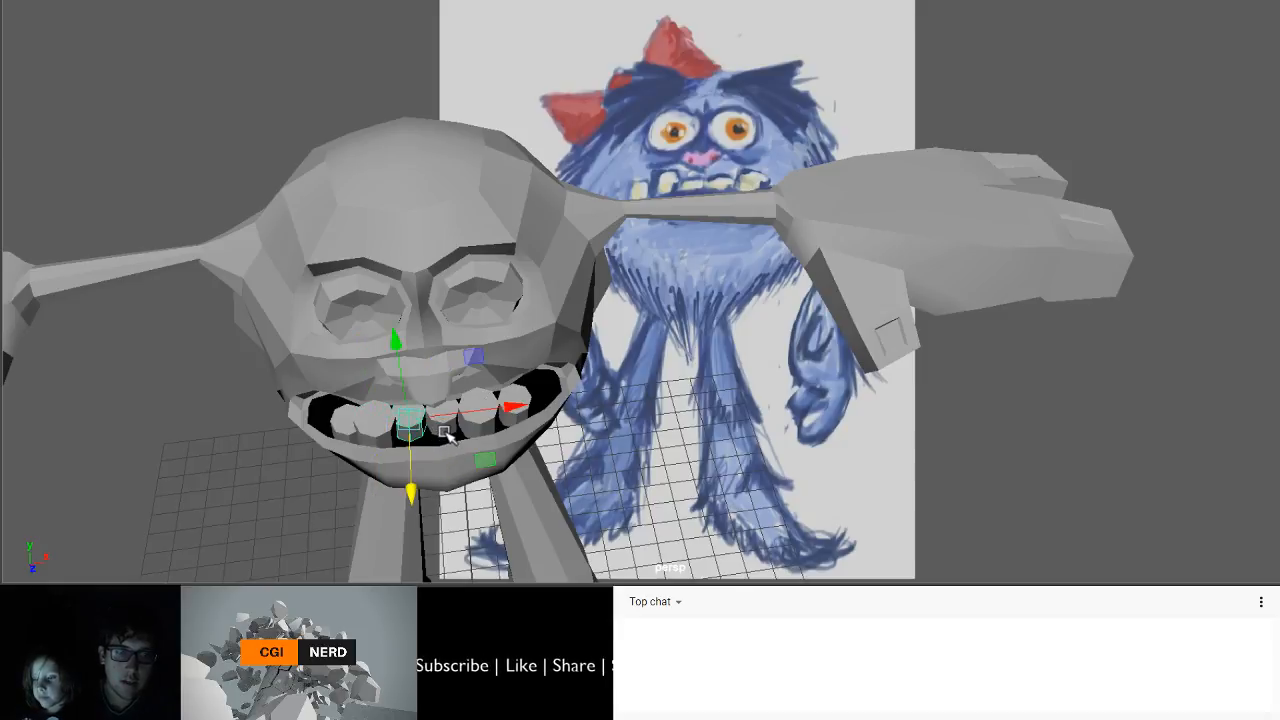
pyautogui.keyDown('shift'); pyautogui.click(445, 432); pyautogui.keyUp('shift')
pyautogui.moveTo(445, 457)
pyautogui.mouseDown()
pyautogui.moveTo(445, 475)
pyautogui.moveTo(447, 463)
pyautogui.mouseUp()
pyautogui.keyDown('alt'); pyautogui.moveTo(460, 366); pyautogui.dragTo(466, 380); pyautogui.keyUp('alt')
pyautogui.keyDown('alt'); pyautogui.moveTo(463, 286); pyautogui.dragTo(360, 340); pyautogui.keyUp('alt')
# - Give the monster's body mesh a new material and tune its colour to a muted blue-violet
pyautogui.click(588, 470)
pyautogui.scroll(-5, 567, 484)
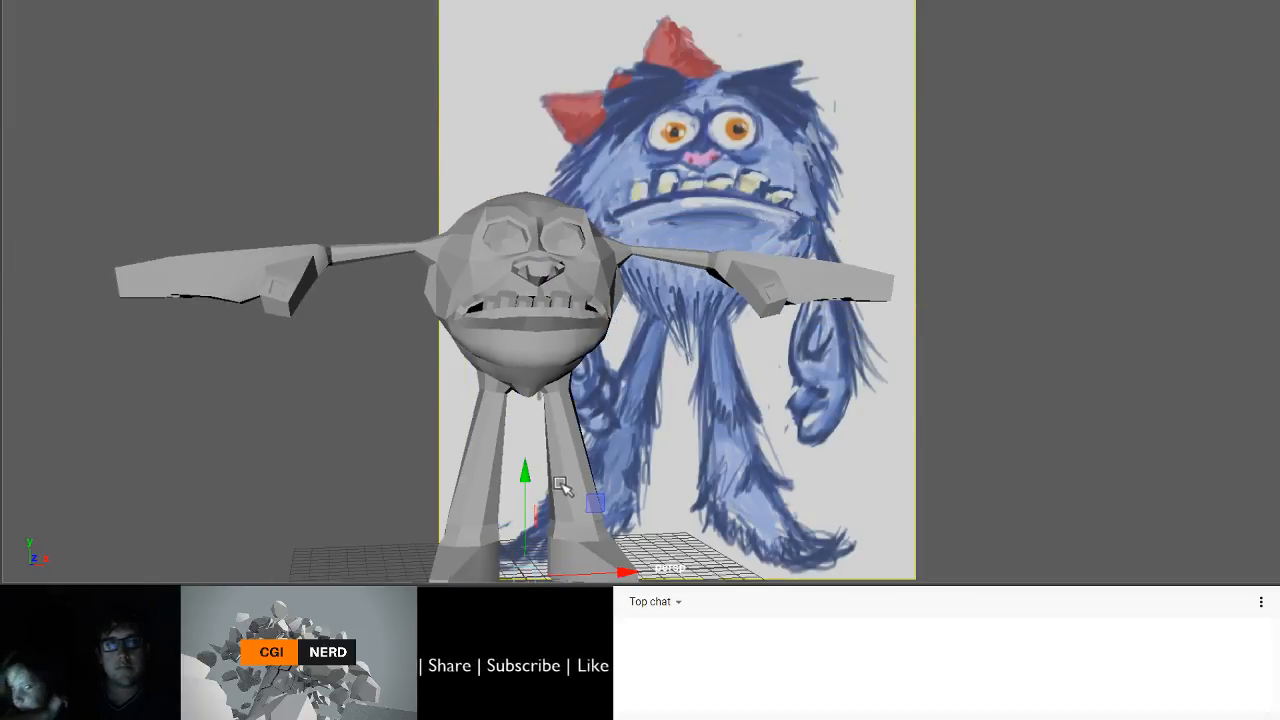
pyautogui.keyDown('alt'); pyautogui.moveTo(560, 489); pyautogui.dragTo(528, 370, button='middle'); pyautogui.keyUp('alt')
pyautogui.scroll(1, 527, 370)
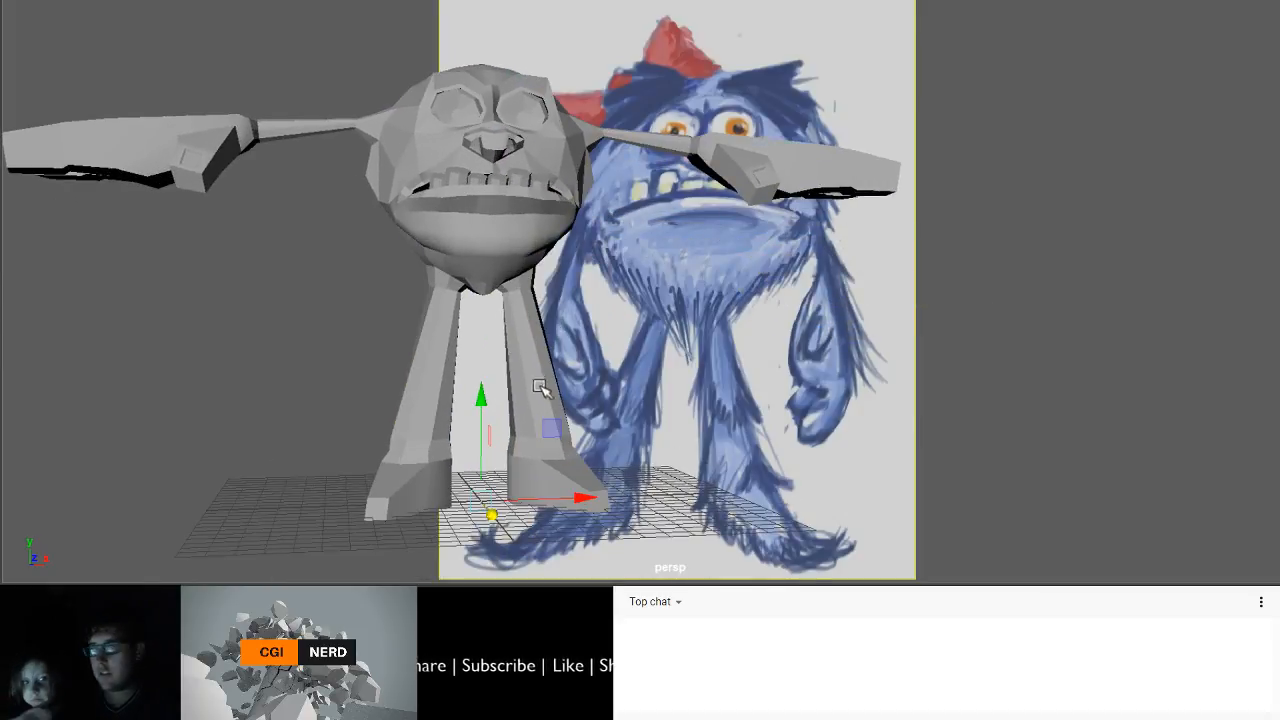
pyautogui.keyDown('alt'); pyautogui.moveTo(531, 372); pyautogui.dragTo(502, 343); pyautogui.keyUp('alt')
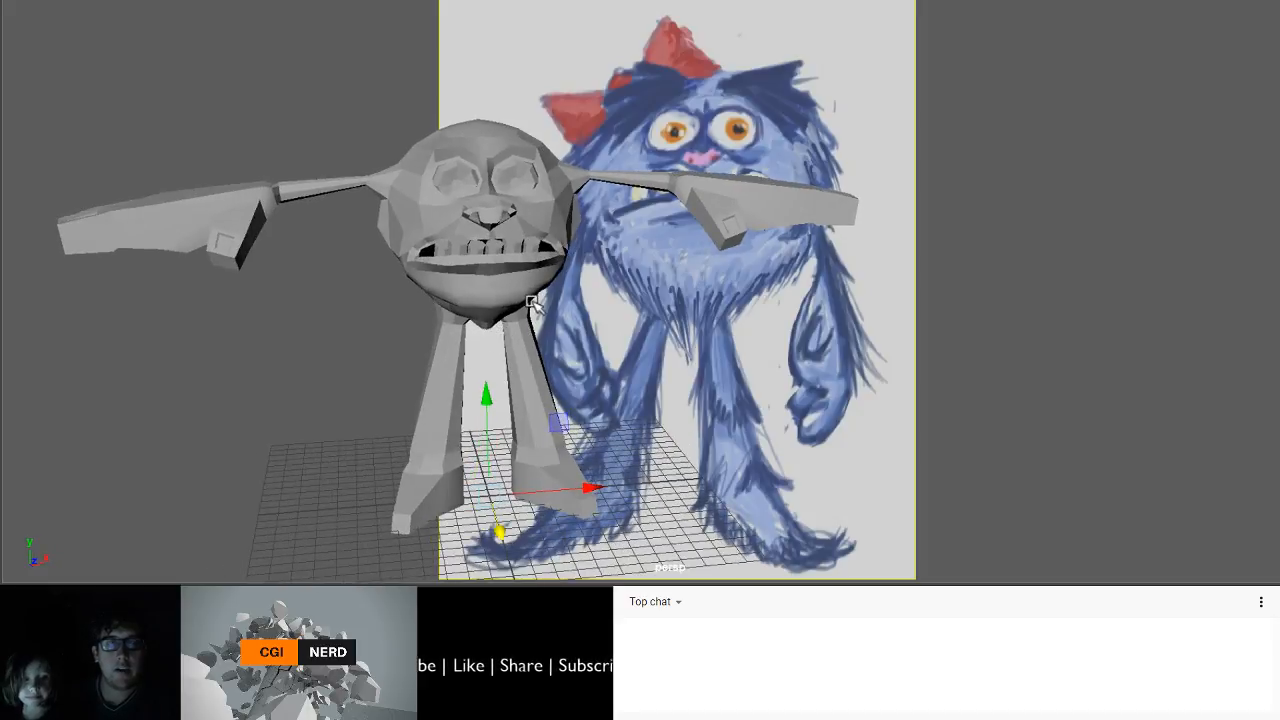
pyautogui.click(528, 301)
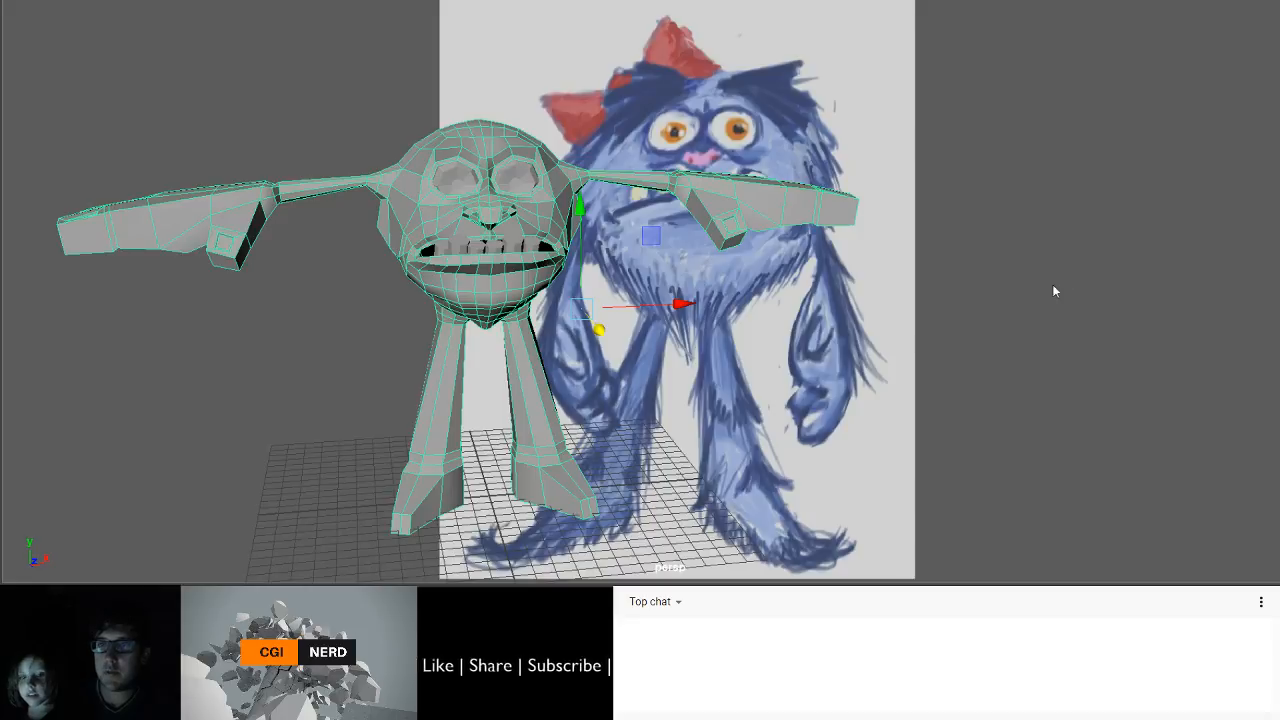
pyautogui.click(1085, 258)
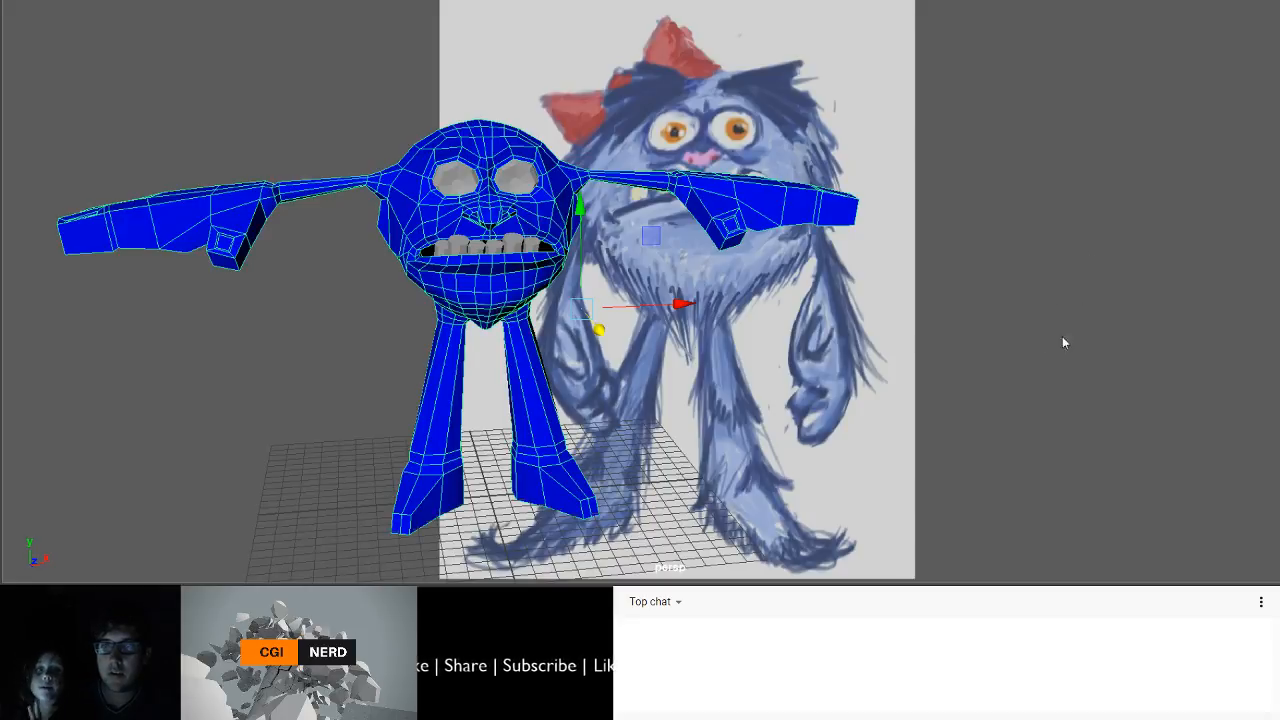
pyautogui.moveTo(1108, 354)
pyautogui.mouseDown()
pyautogui.moveTo(1097, 365)
pyautogui.moveTo(1108, 365)
pyautogui.mouseUp()
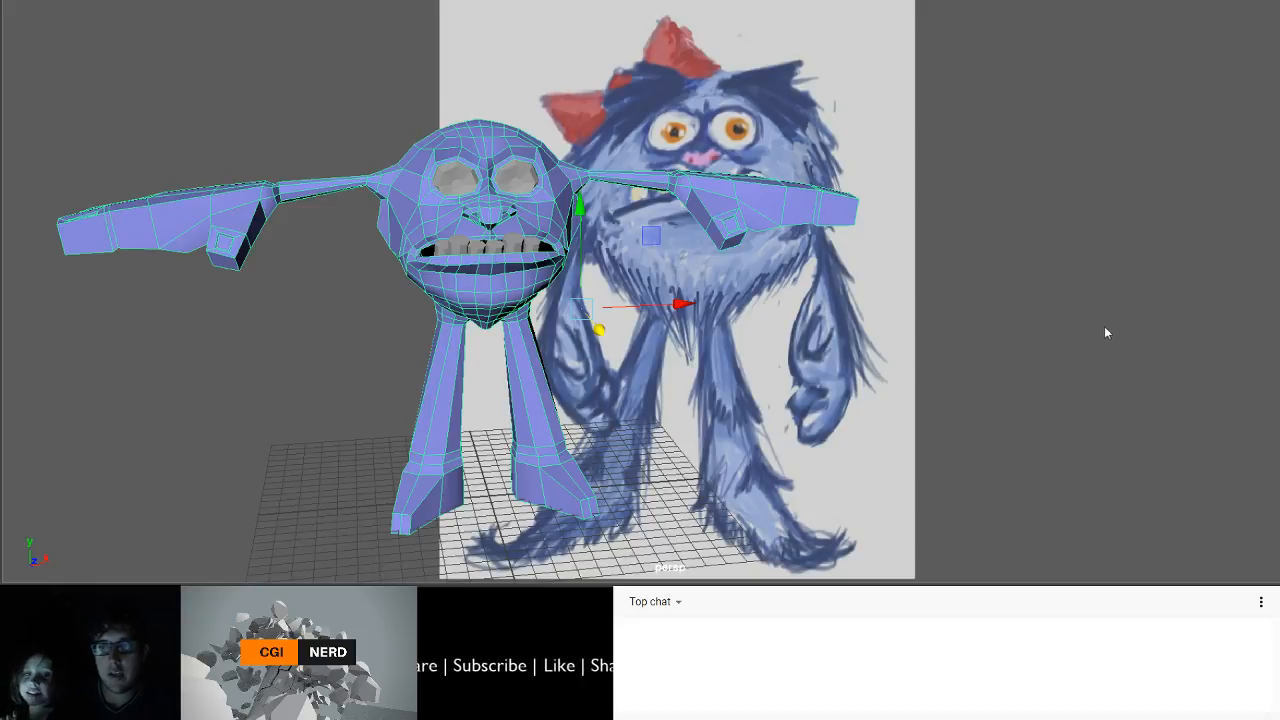
pyautogui.moveTo(1114, 370); pyautogui.dragTo(1142, 388)
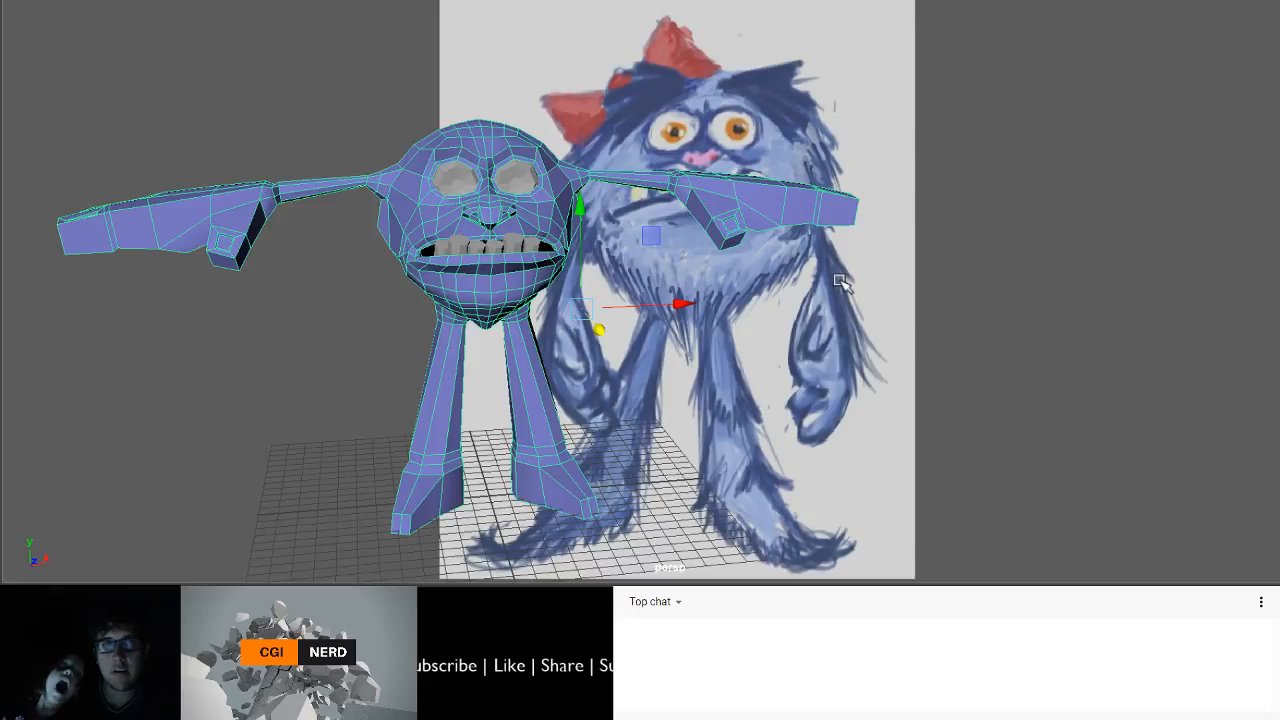
# - Assign a new material to all six teeth and tune its colour to an off-white cream
pyautogui.click(441, 250)
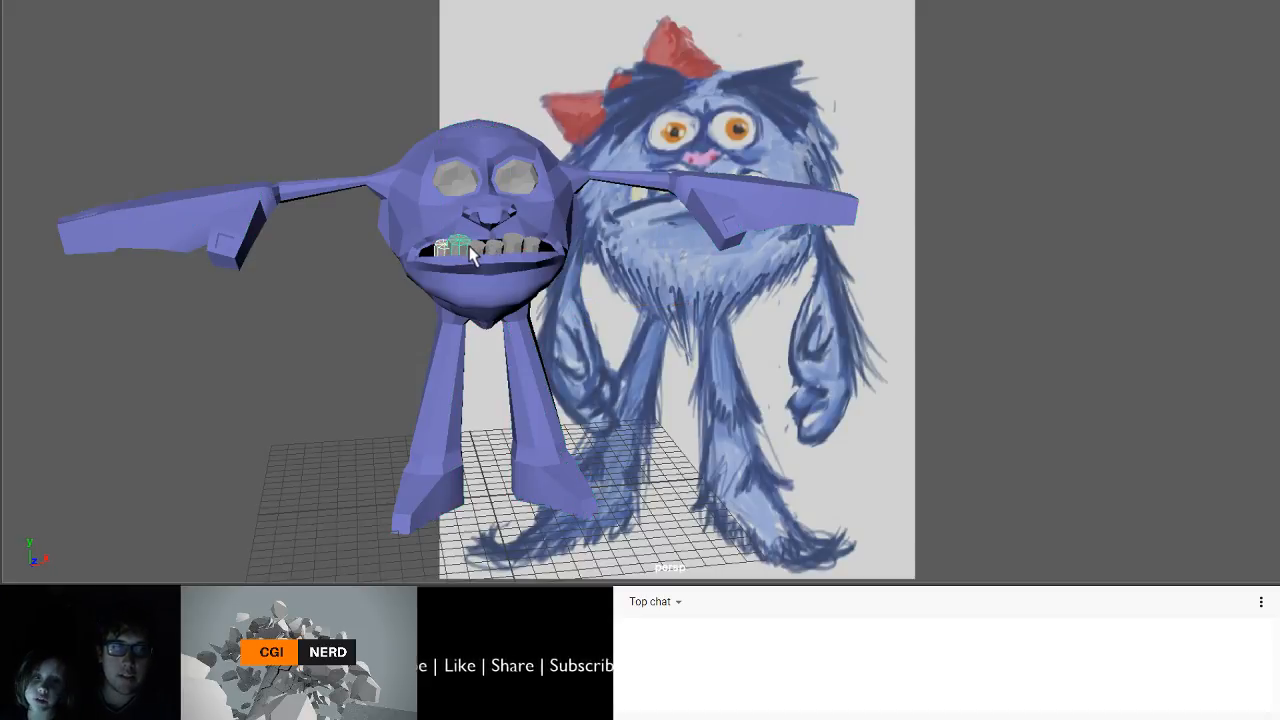
pyautogui.keyDown('shift'); pyautogui.click(478, 254); pyautogui.keyUp('shift')
pyautogui.keyDown('shift'); pyautogui.click(495, 252); pyautogui.keyUp('shift')
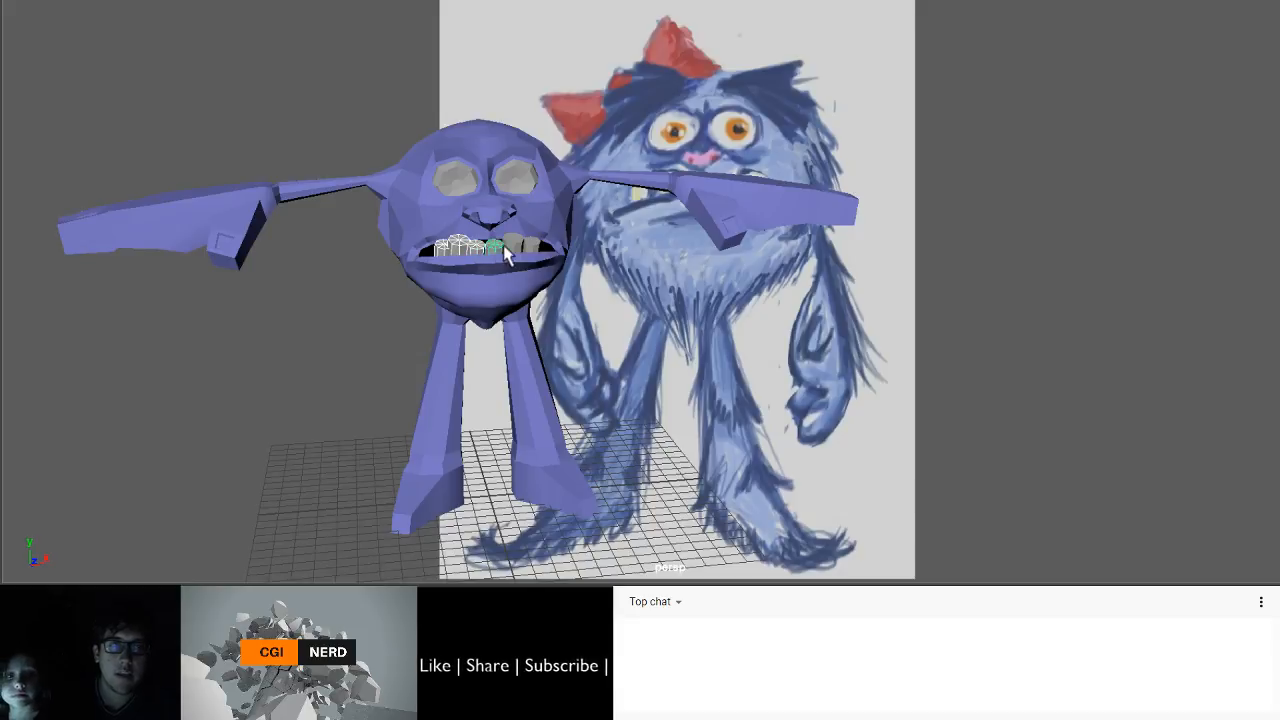
pyautogui.keyDown('shift'); pyautogui.click(514, 252); pyautogui.keyUp('shift')
pyautogui.keyDown('shift'); pyautogui.click(531, 250); pyautogui.keyUp('shift')
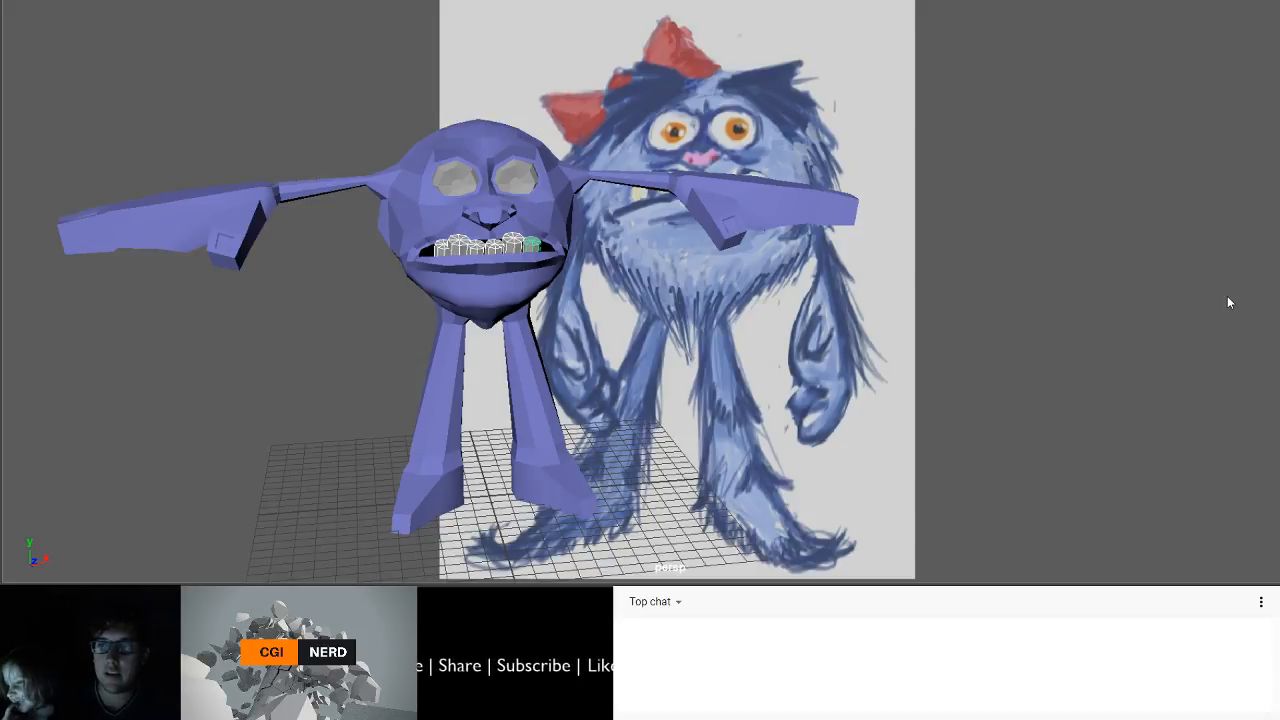
pyautogui.click(1213, 330)
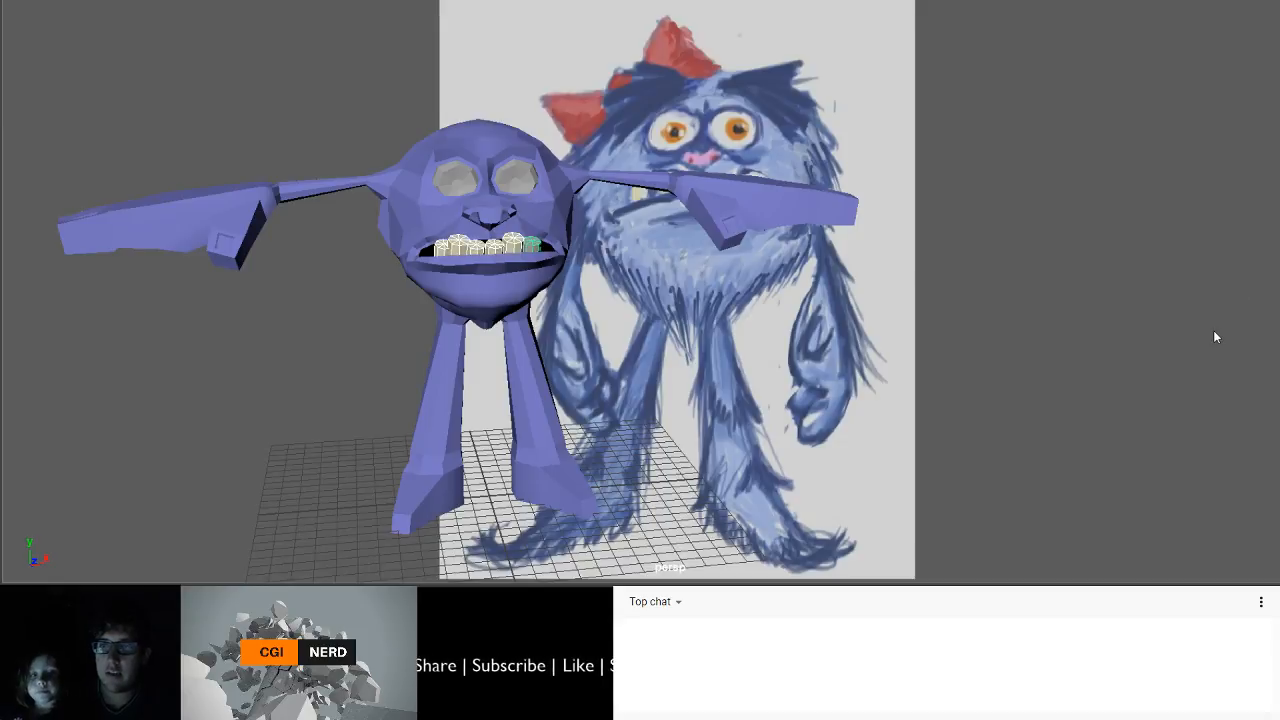
pyautogui.moveTo(1207, 329); pyautogui.dragTo(1208, 335)
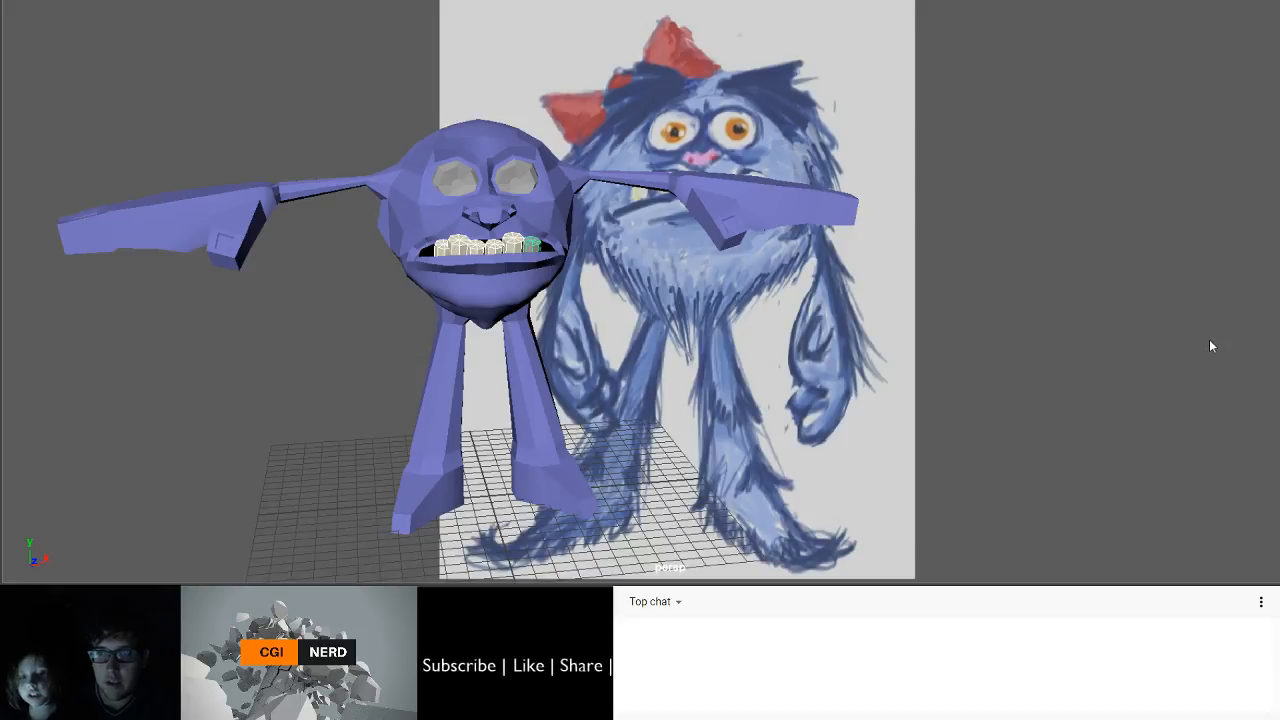
pyautogui.moveTo(1208, 334); pyautogui.dragTo(1208, 332)
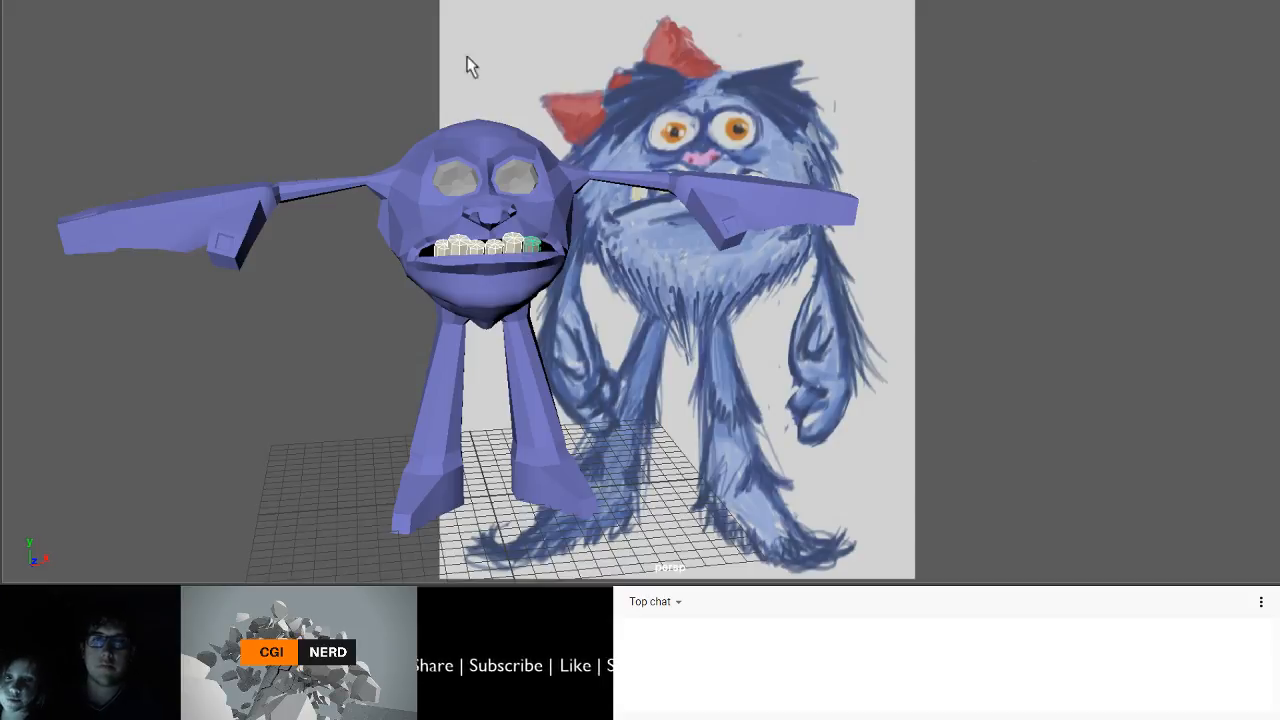
pyautogui.click(418, 42)
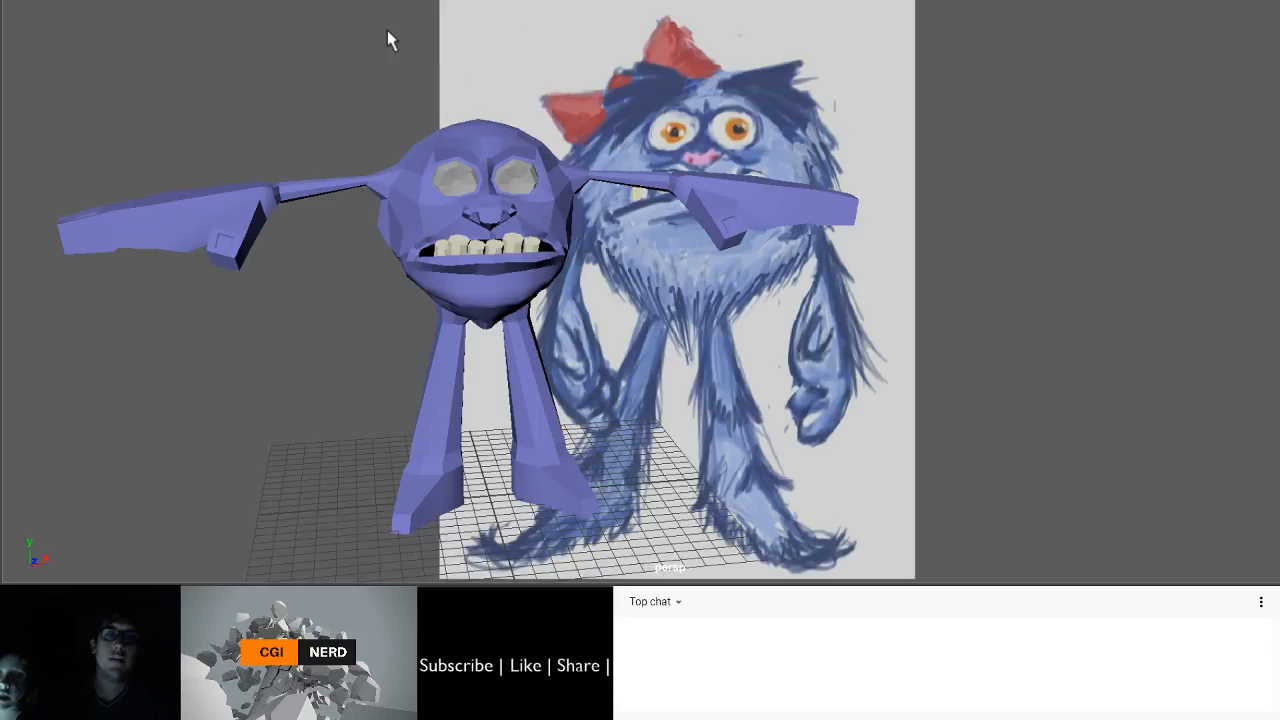
# - Assign a new material to both eyeballs and set its colour to near white
pyautogui.click(515, 173)
pyautogui.scroll(4, 514, 171)
pyautogui.scroll(2, 468, 143)
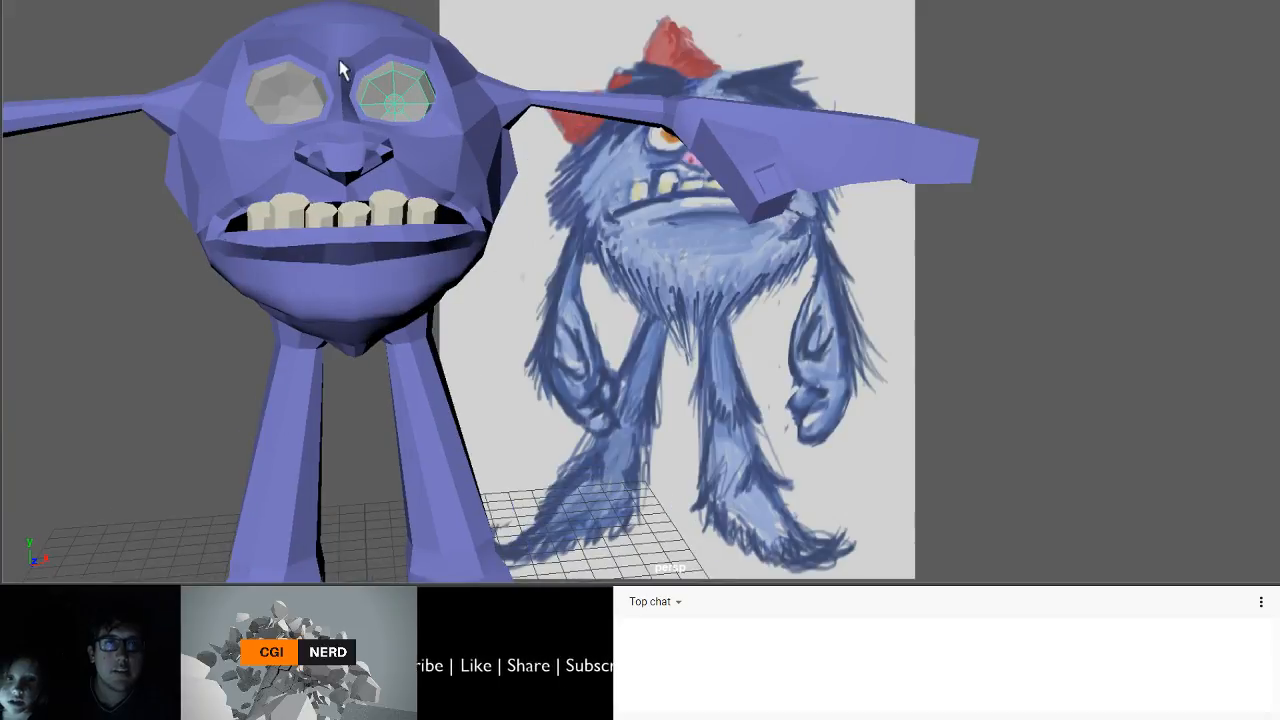
pyautogui.keyDown('shift'); pyautogui.click(295, 88); pyautogui.keyUp('shift')
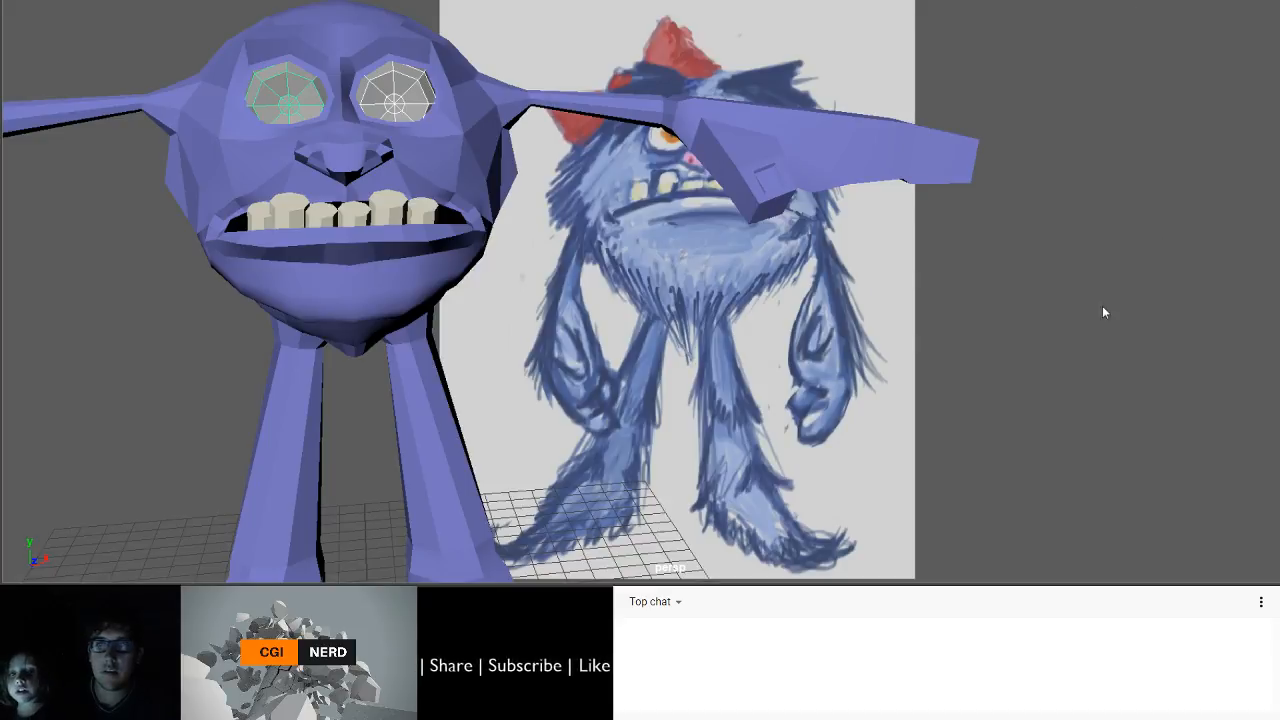
pyautogui.click(1150, 394)
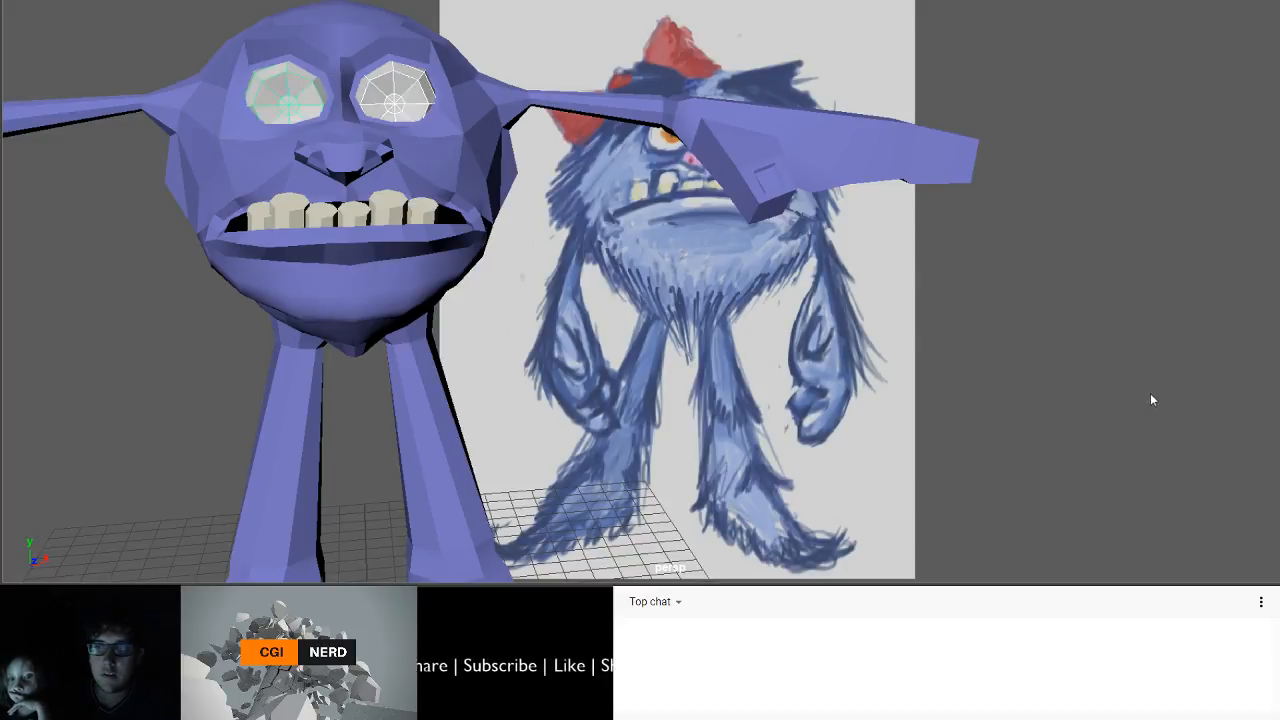
pyautogui.moveTo(1150, 394); pyautogui.dragTo(1201, 398)
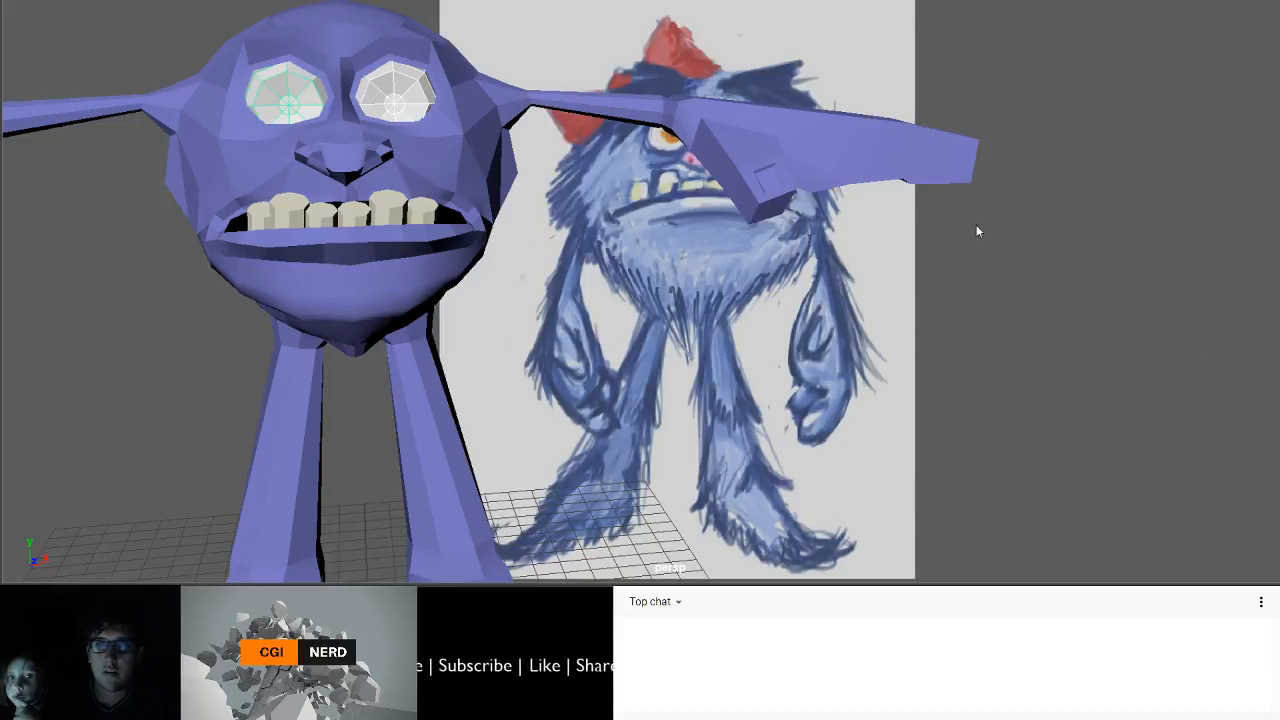
# - Select the ring of iris faces on both eyes and assign them a new orange material
pyautogui.click(397, 88)
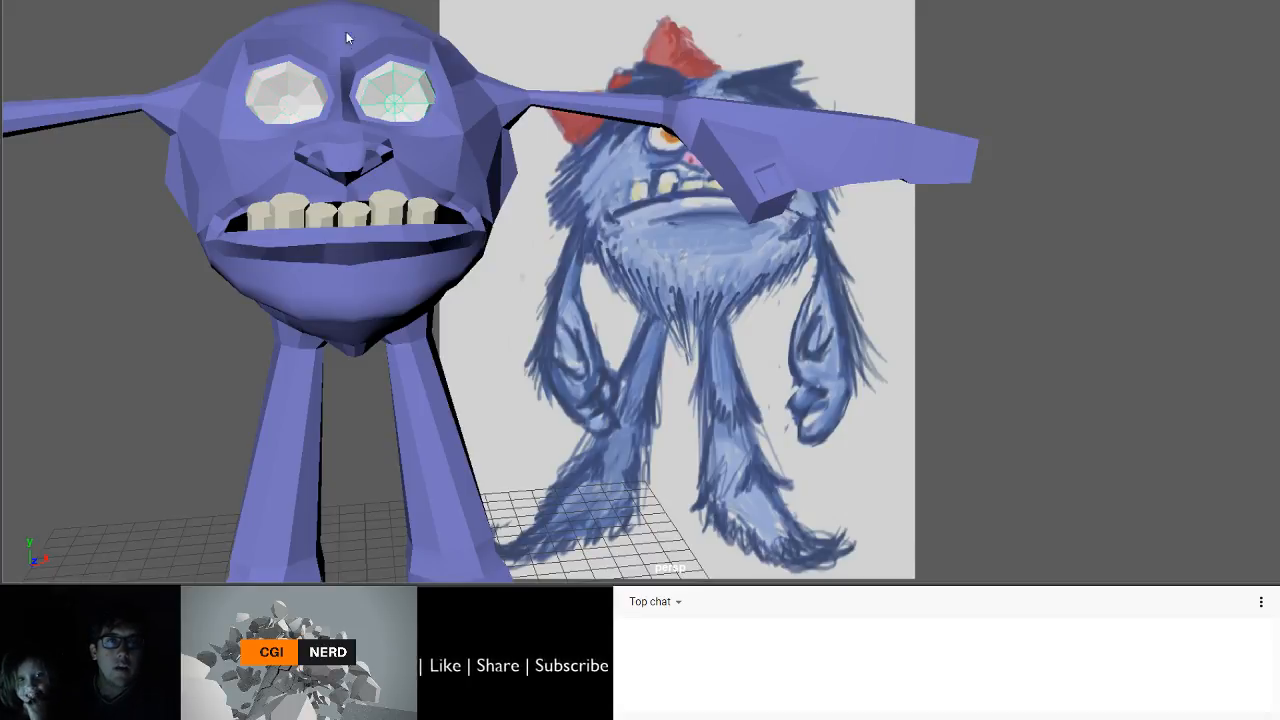
pyautogui.doubleClick(419, 92)
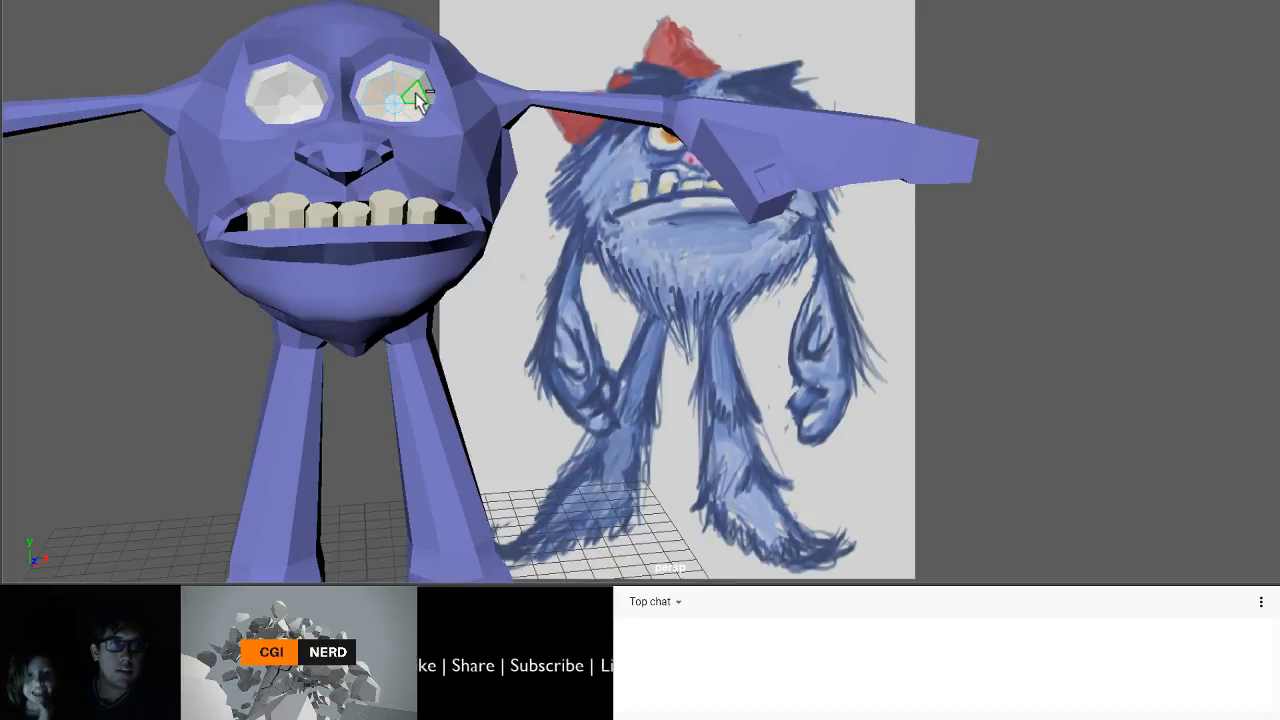
pyautogui.keyDown('shift'); pyautogui.doubleClick(300, 84); pyautogui.keyUp('shift')
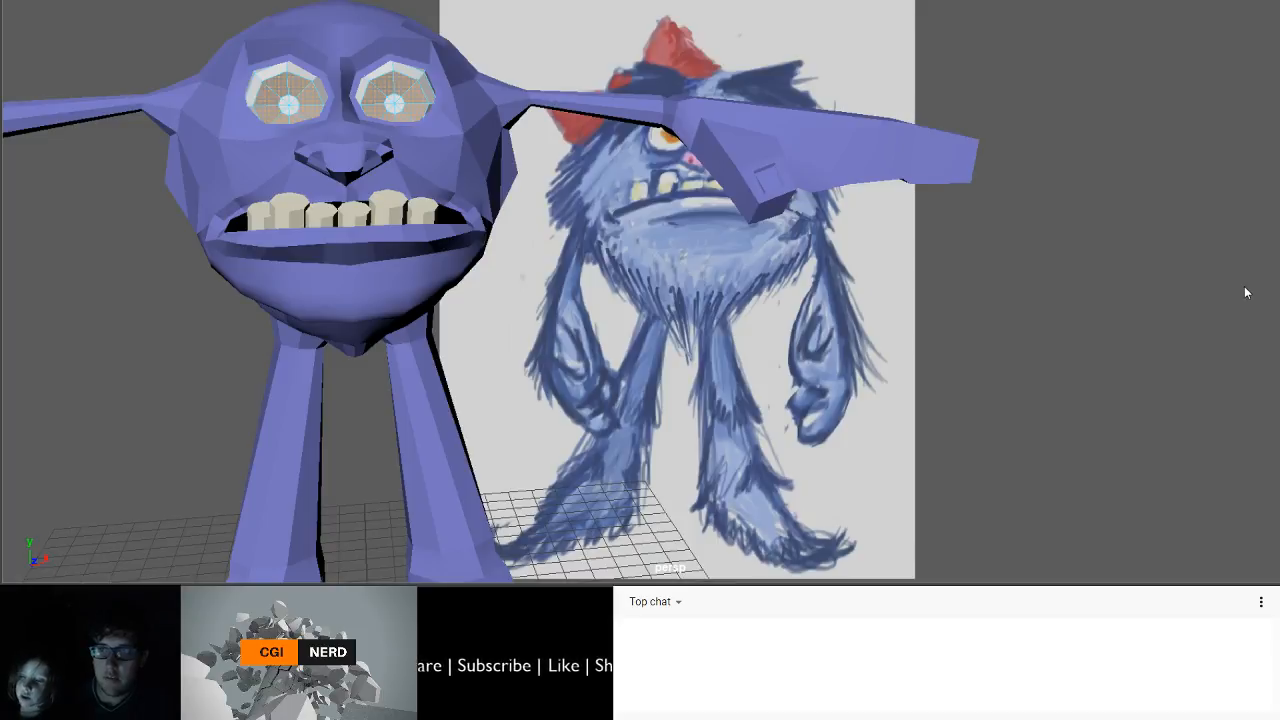
pyautogui.moveTo(1233, 319); pyautogui.dragTo(1244, 331)
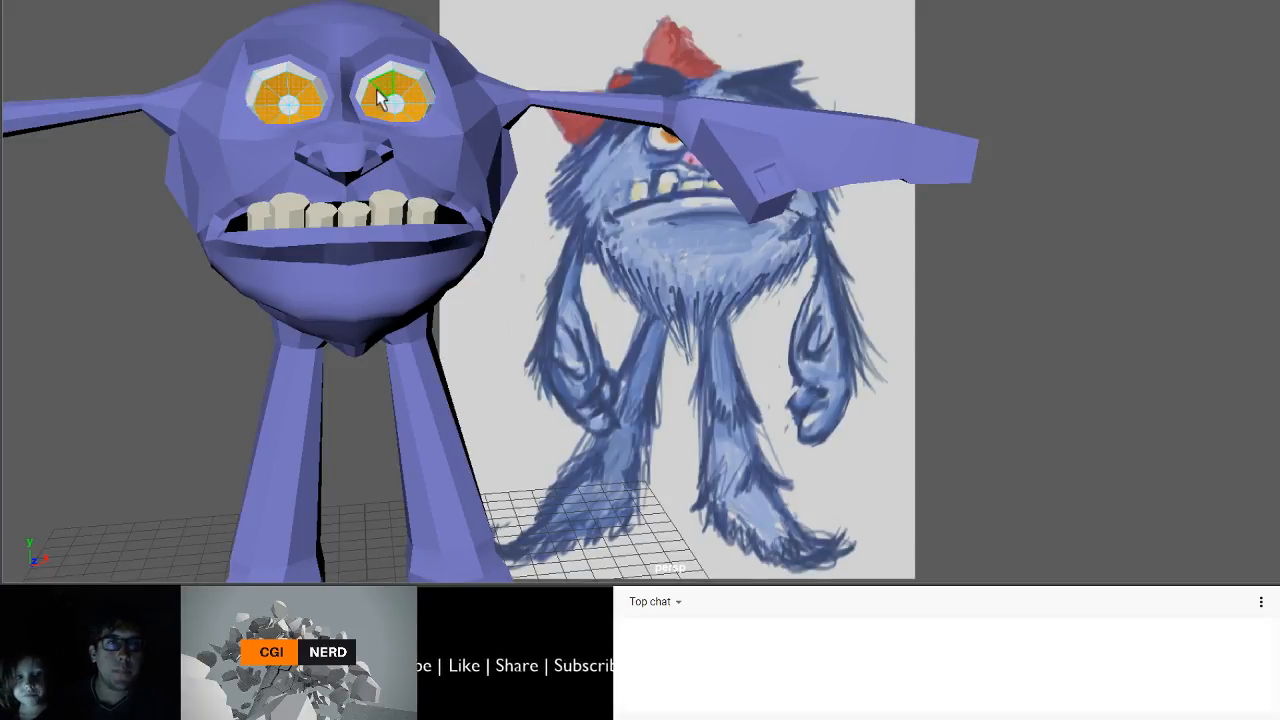
# - Select the central pupil faces on both eyes and assign them a new black material
pyautogui.scroll(3, 369, 105)
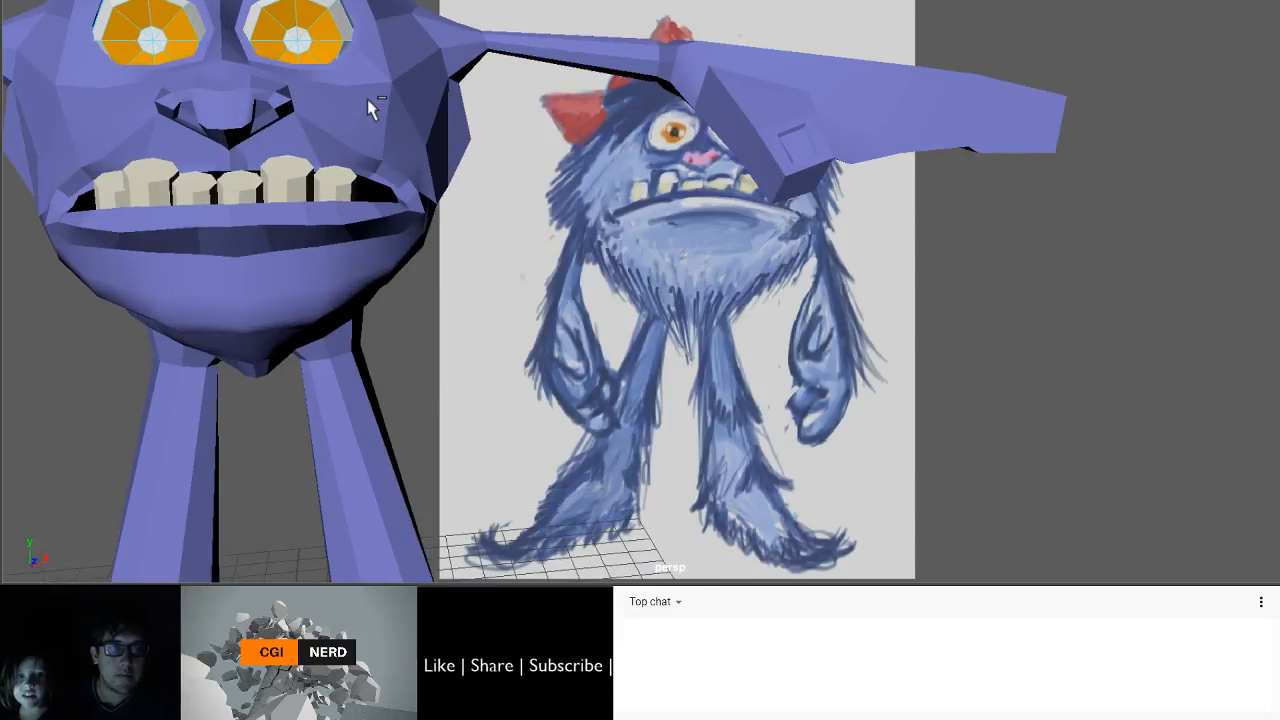
pyautogui.scroll(2, 367, 99)
pyautogui.keyDown('alt'); pyautogui.moveTo(367, 99); pyautogui.dragTo(467, 254, button='middle'); pyautogui.keyUp('alt')
pyautogui.click(361, 136)
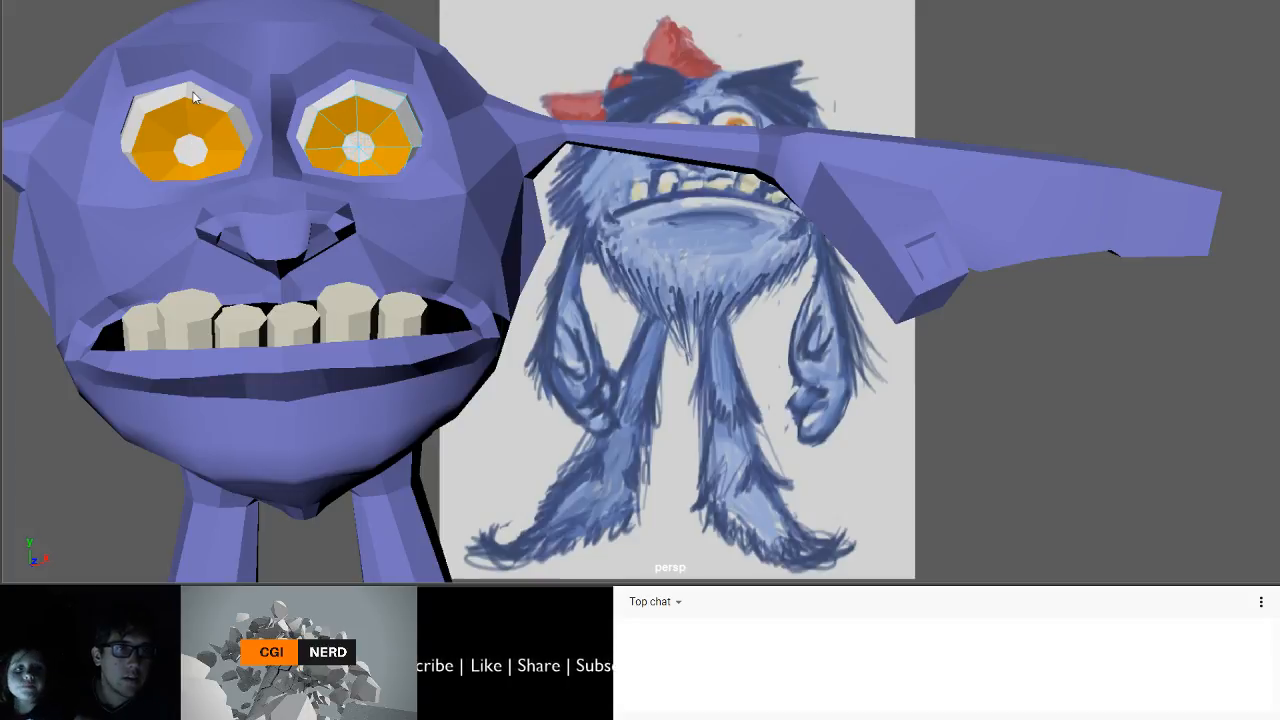
pyautogui.keyDown('shift'); pyautogui.click(184, 141); pyautogui.keyUp('shift')
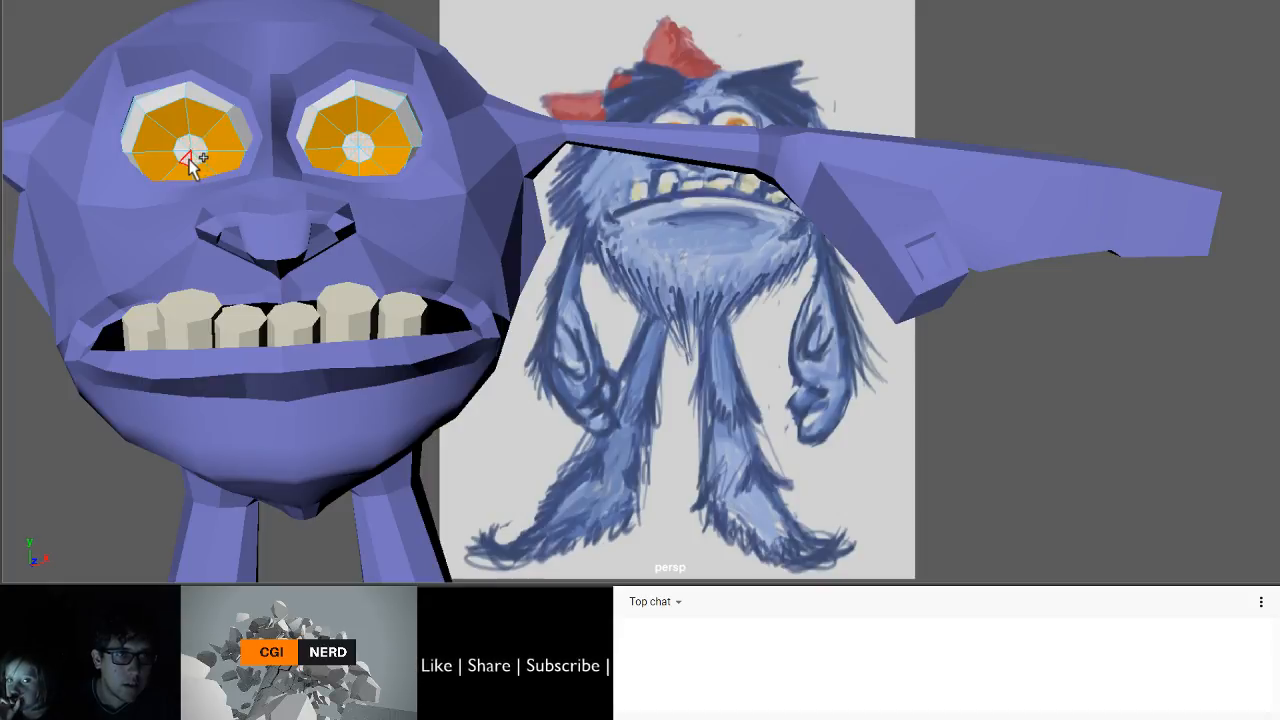
pyautogui.click(357, 150)
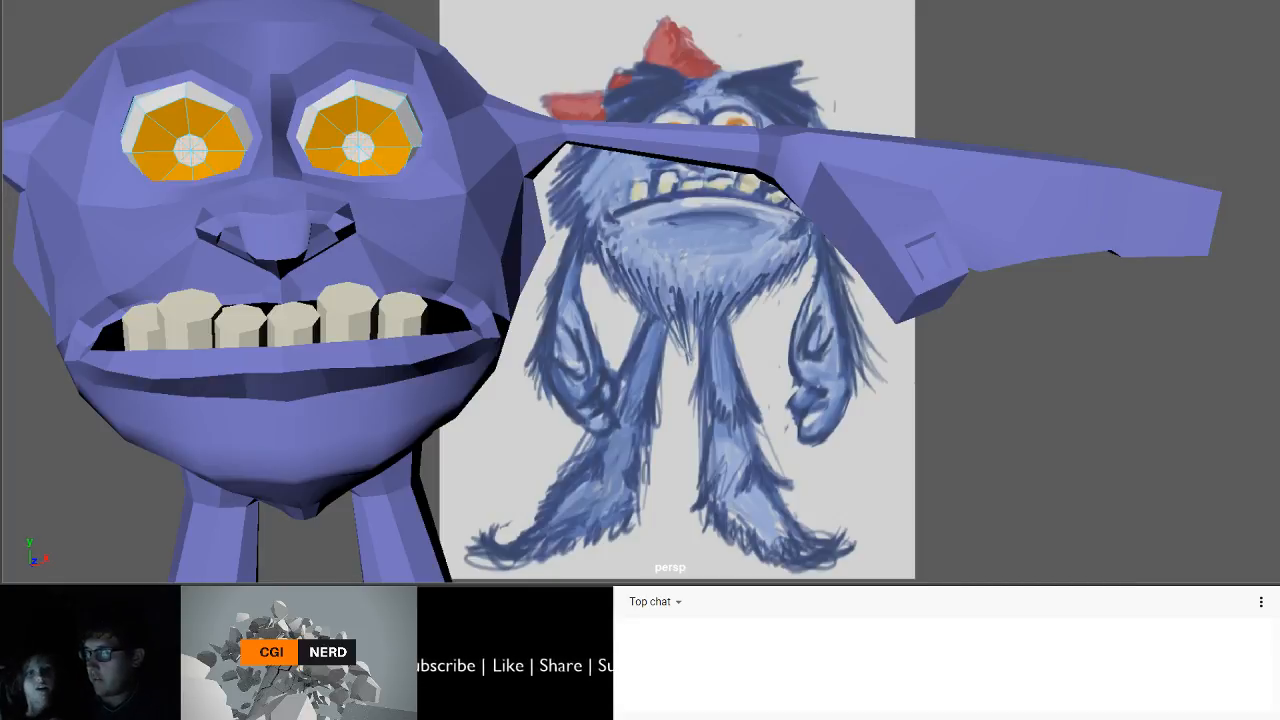
pyautogui.click(1110, 264)
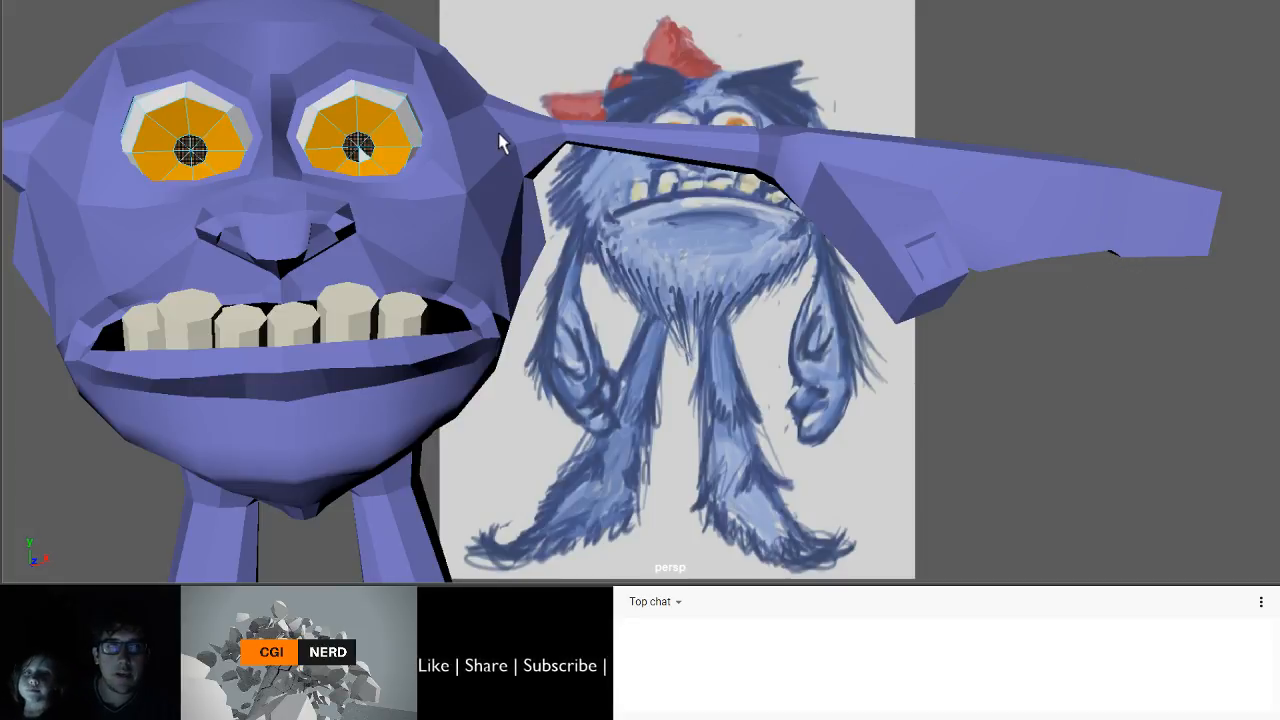
pyautogui.click(360, 154)
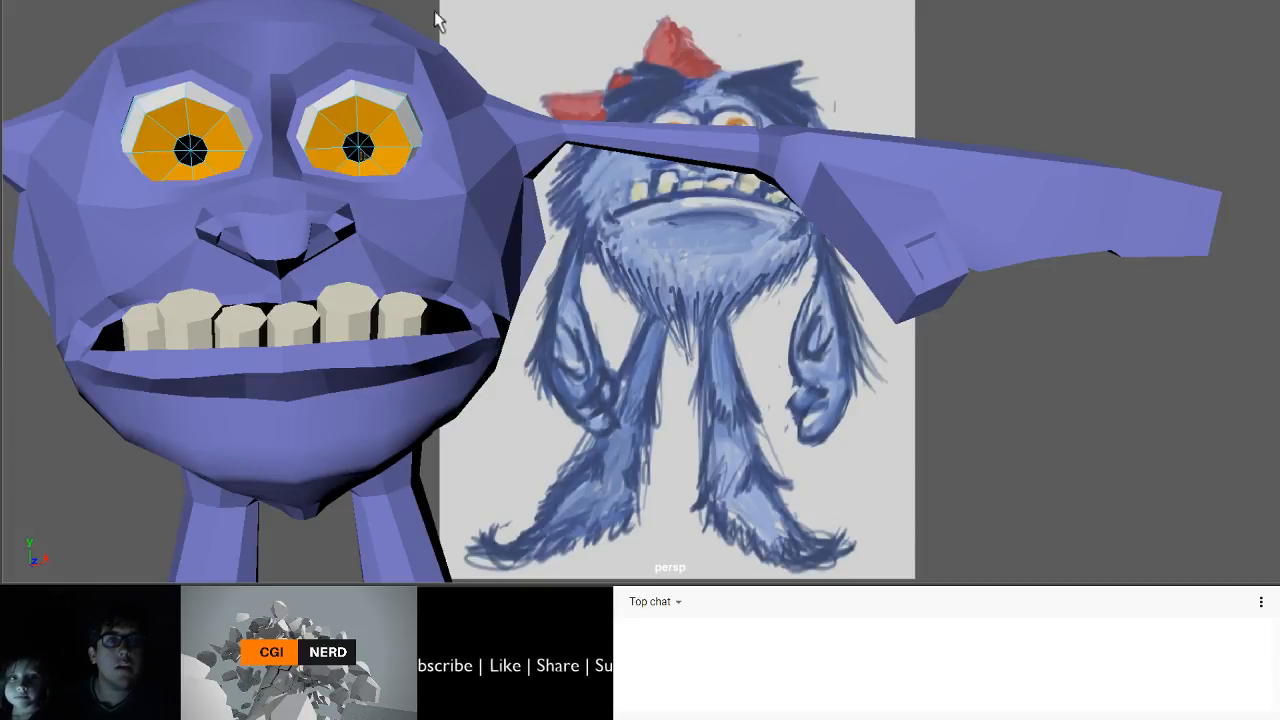
# - Lower the two outermost teeth and adjust their tilt and depth so they sit deeper in the corners of the mouth
pyautogui.scroll(-7, 79, 189)
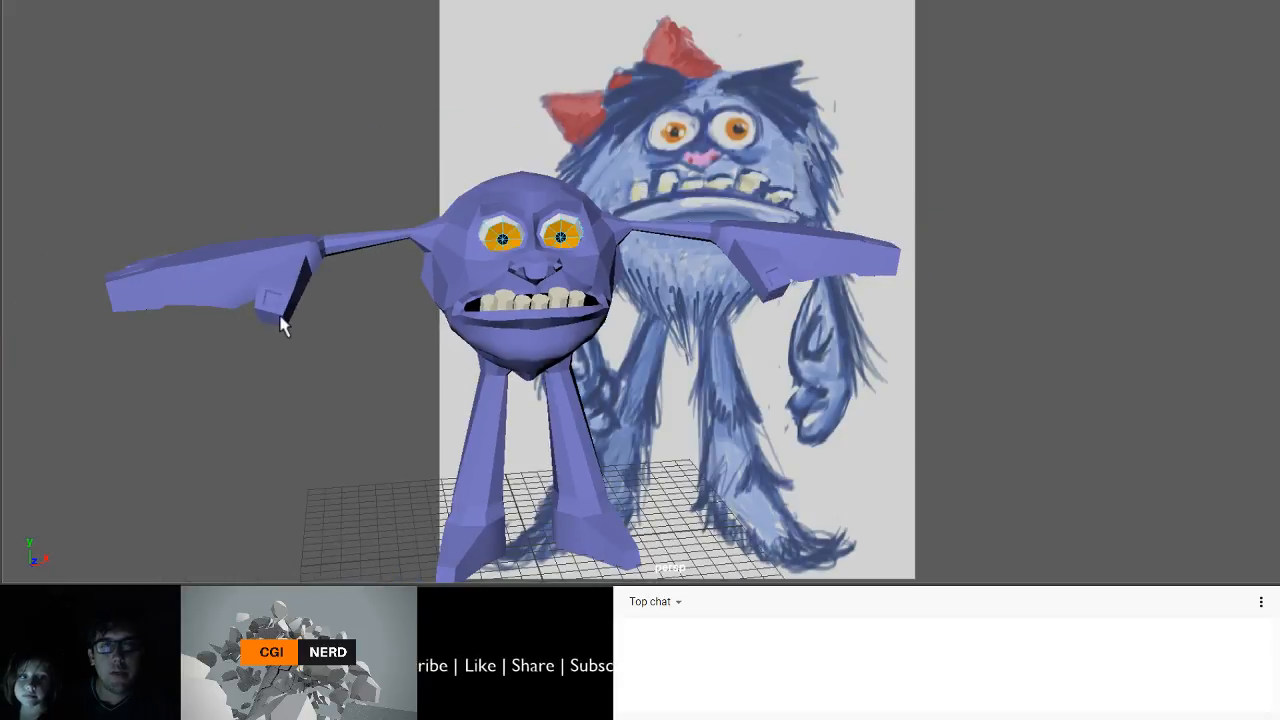
pyautogui.keyDown('alt'); pyautogui.moveTo(283, 328); pyautogui.dragTo(152, 257, button='middle'); pyautogui.keyUp('alt')
pyautogui.moveTo(257, 257)
pyautogui.keyDown('alt'); pyautogui.mouseDown()
pyautogui.moveTo(223, 263)
pyautogui.moveTo(262, 263)
pyautogui.mouseUp(); pyautogui.keyUp('alt')
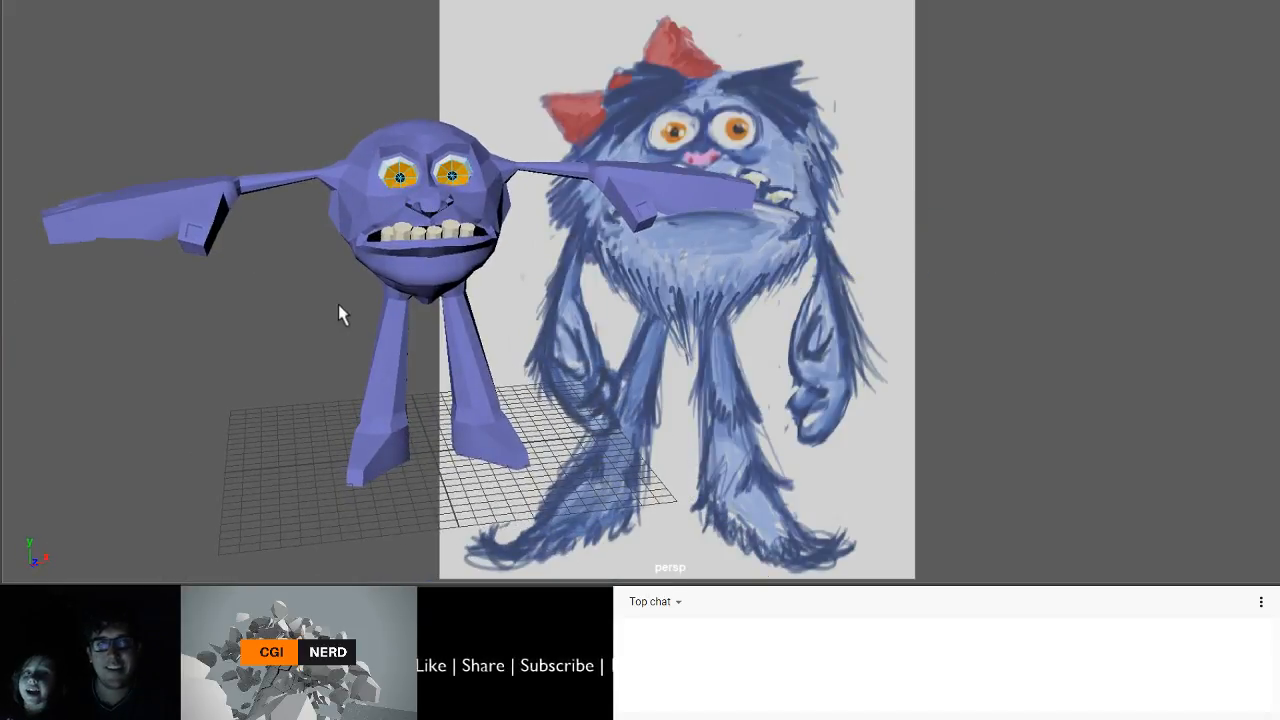
pyautogui.moveTo(343, 314)
pyautogui.keyDown('alt'); pyautogui.mouseDown()
pyautogui.moveTo(357, 363)
pyautogui.moveTo(340, 292)
pyautogui.mouseUp(); pyautogui.keyUp('alt')
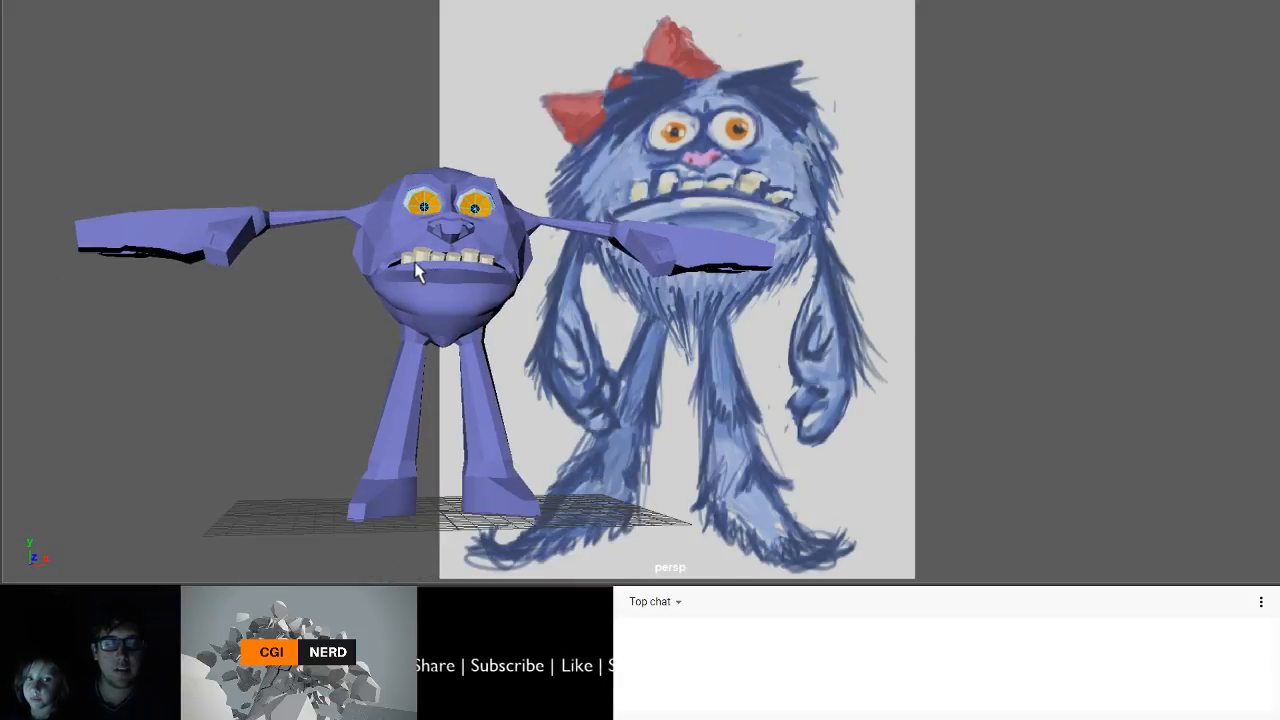
pyautogui.scroll(5, 446, 272)
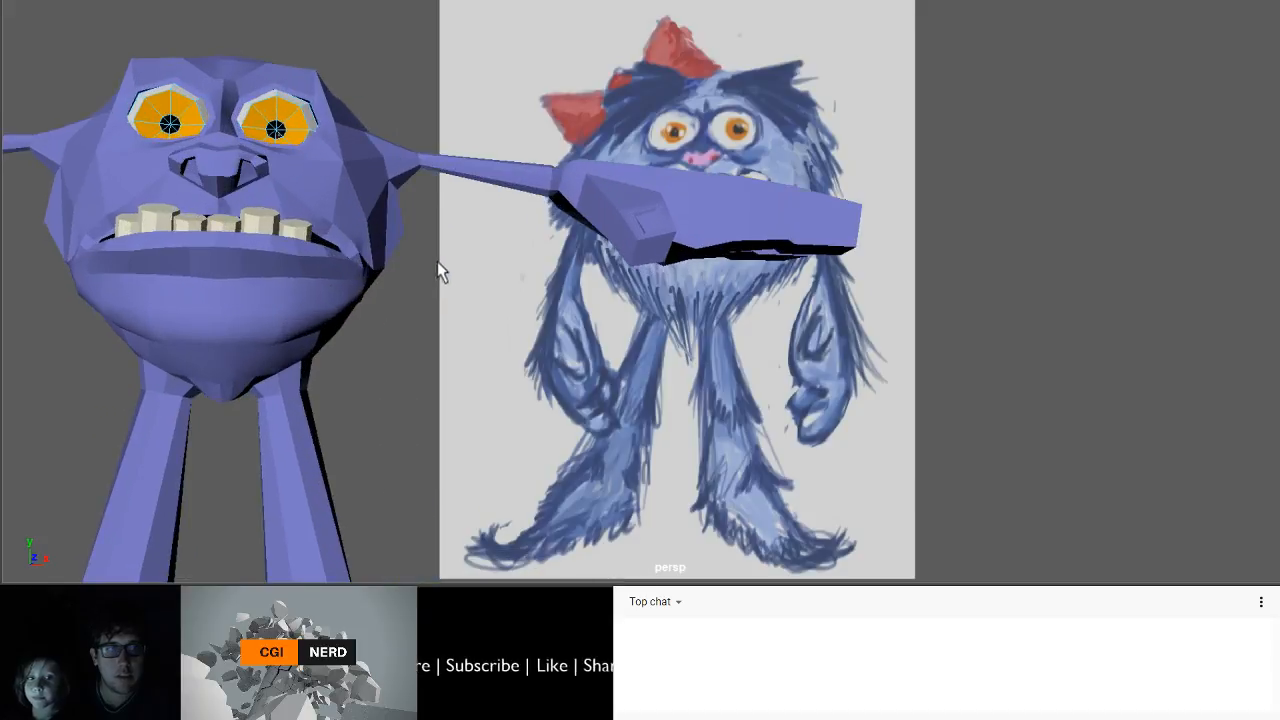
pyautogui.click(490, 272)
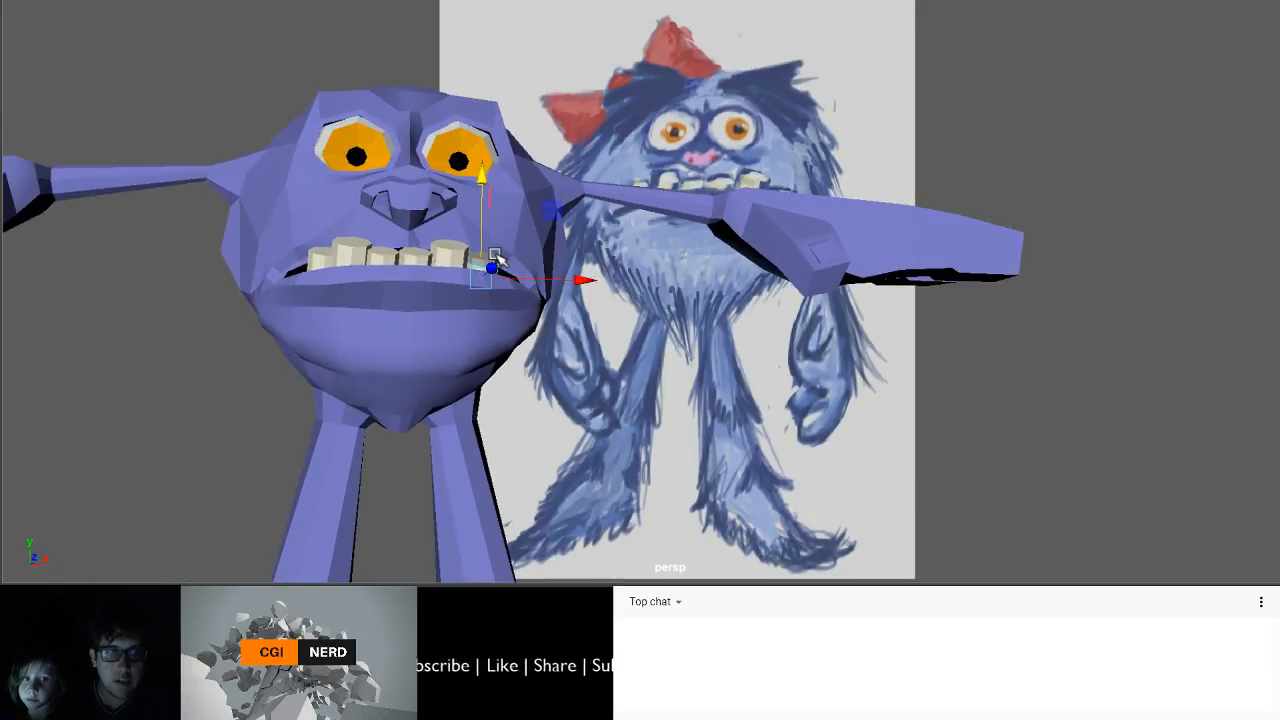
pyautogui.click(506, 292)
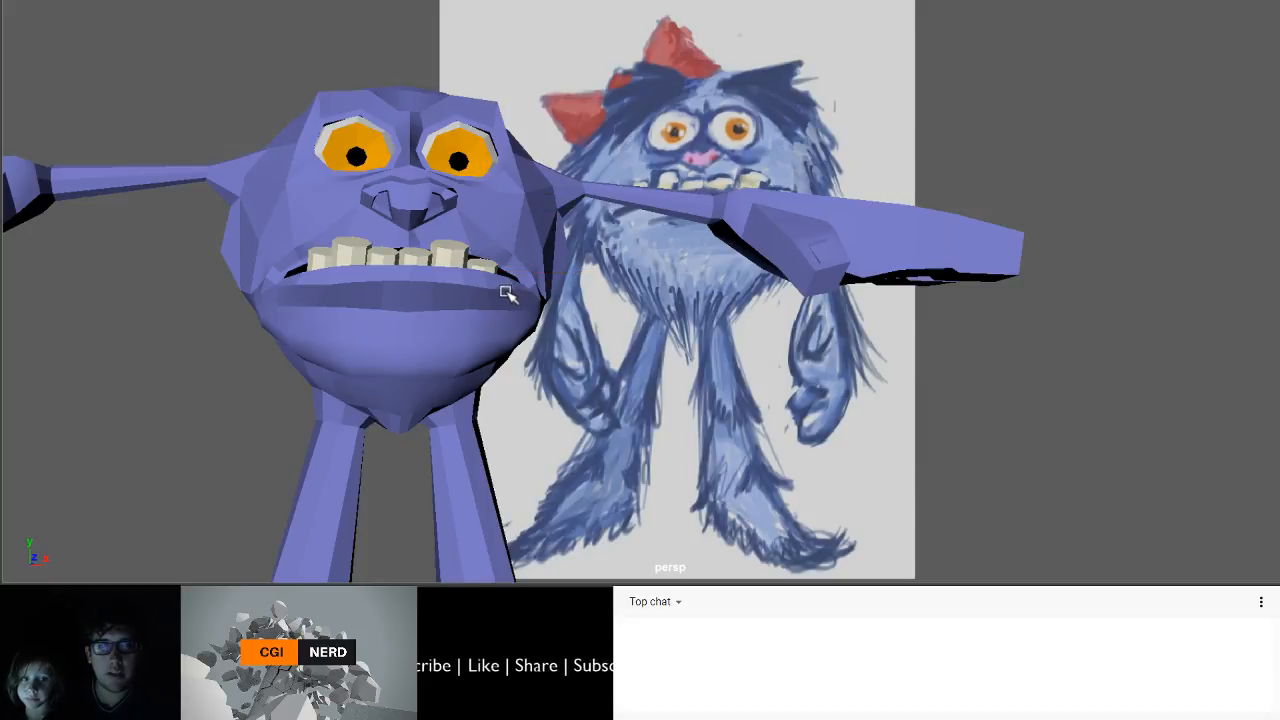
pyautogui.click(328, 262)
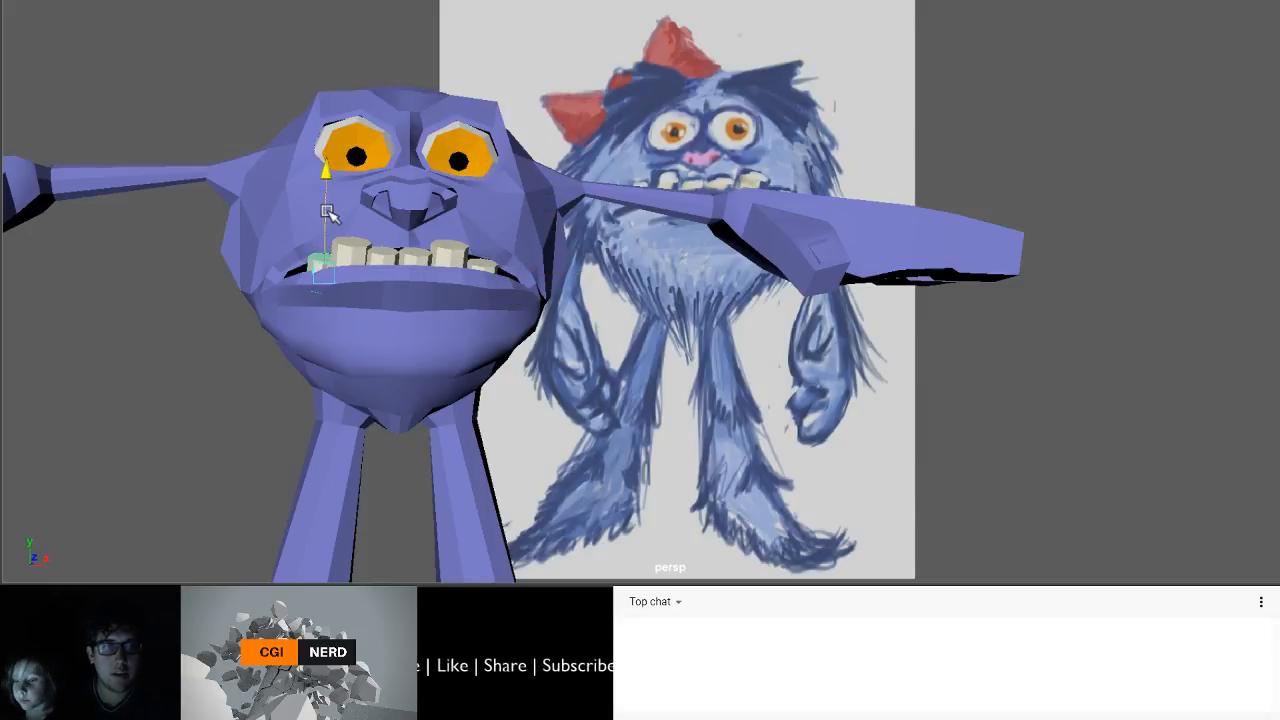
pyautogui.press('e')
pyautogui.moveTo(370, 195); pyautogui.dragTo(457, 394)
pyautogui.click(492, 448)
pyautogui.press('w')
pyautogui.keyDown('alt'); pyautogui.moveTo(431, 349); pyautogui.dragTo(432, 368); pyautogui.keyUp('alt')
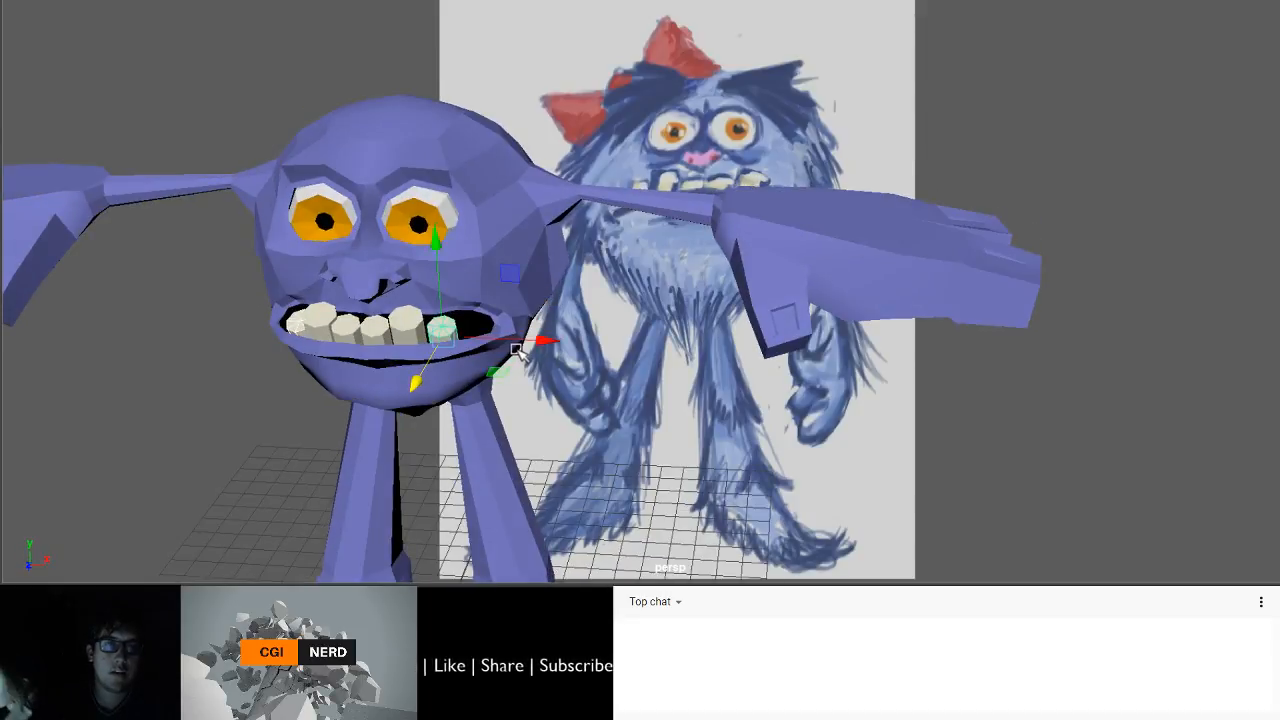
pyautogui.click(226, 425)
pyautogui.keyDown('alt'); pyautogui.moveTo(226, 431); pyautogui.dragTo(240, 394); pyautogui.keyUp('alt')
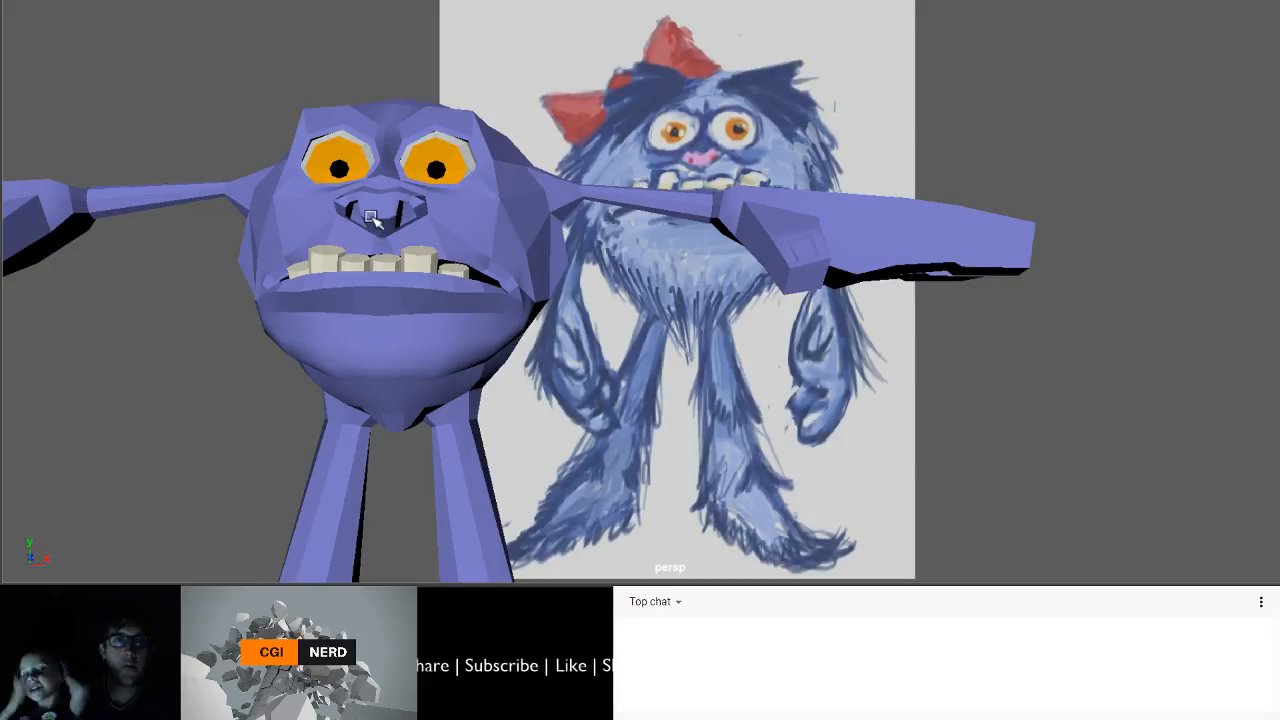
# - Select the nose faces of the body mesh in the side view and move them slightly forward, out from the face
pyautogui.click(359, 108)
pyautogui.keyDown('alt'); pyautogui.moveTo(390, 210); pyautogui.dragTo(234, 234); pyautogui.keyUp('alt')
pyautogui.press('space')
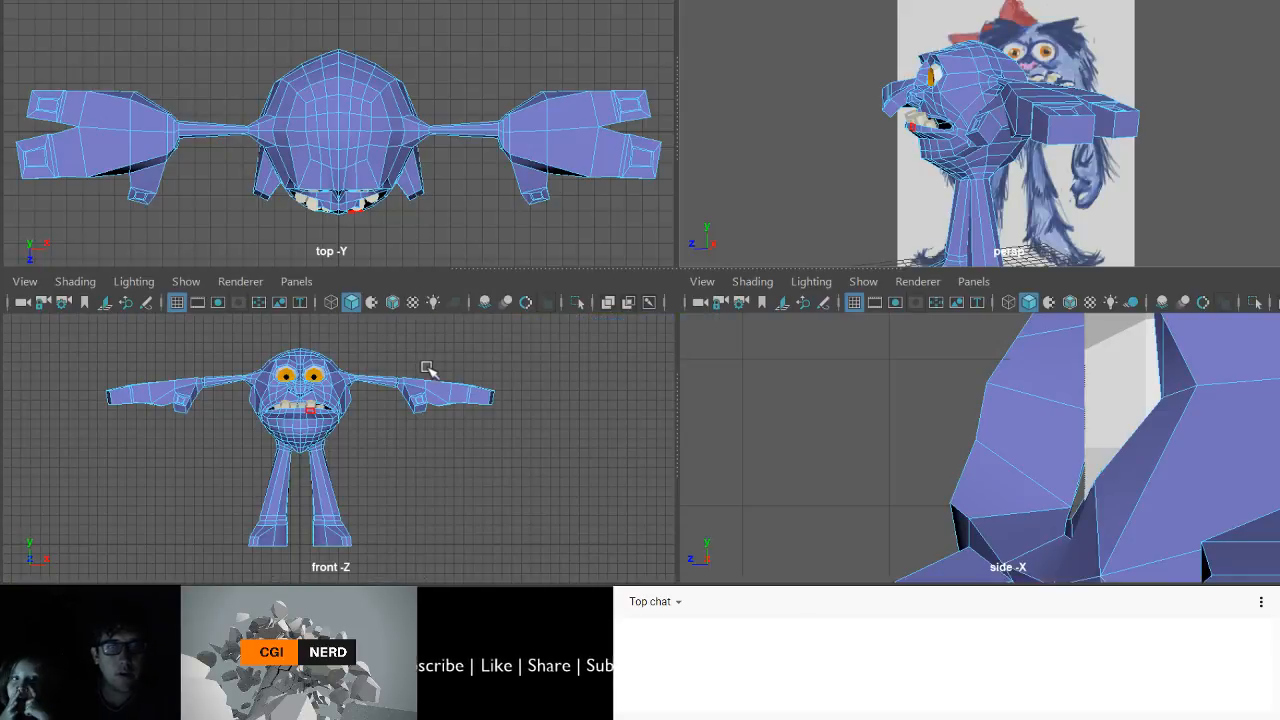
pyautogui.press('space')
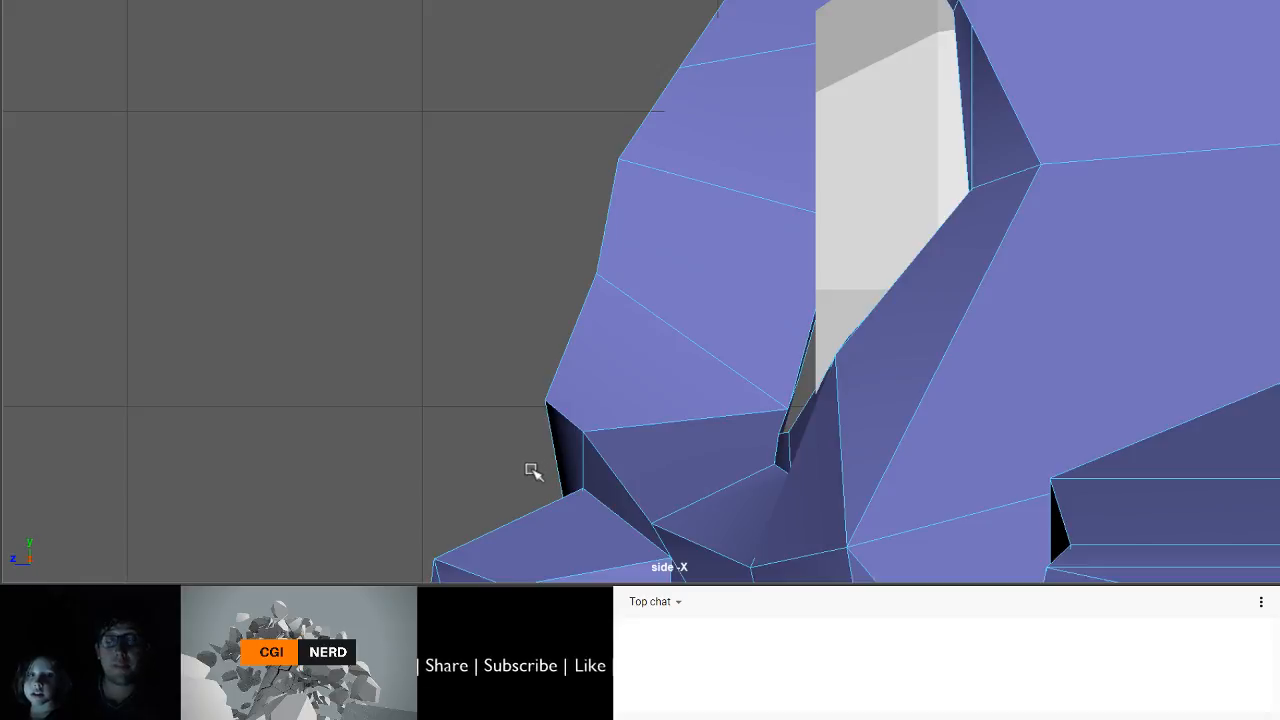
pyautogui.keyDown('alt'); pyautogui.moveTo(523, 480); pyautogui.dragTo(231, 155, button='middle'); pyautogui.keyUp('alt')
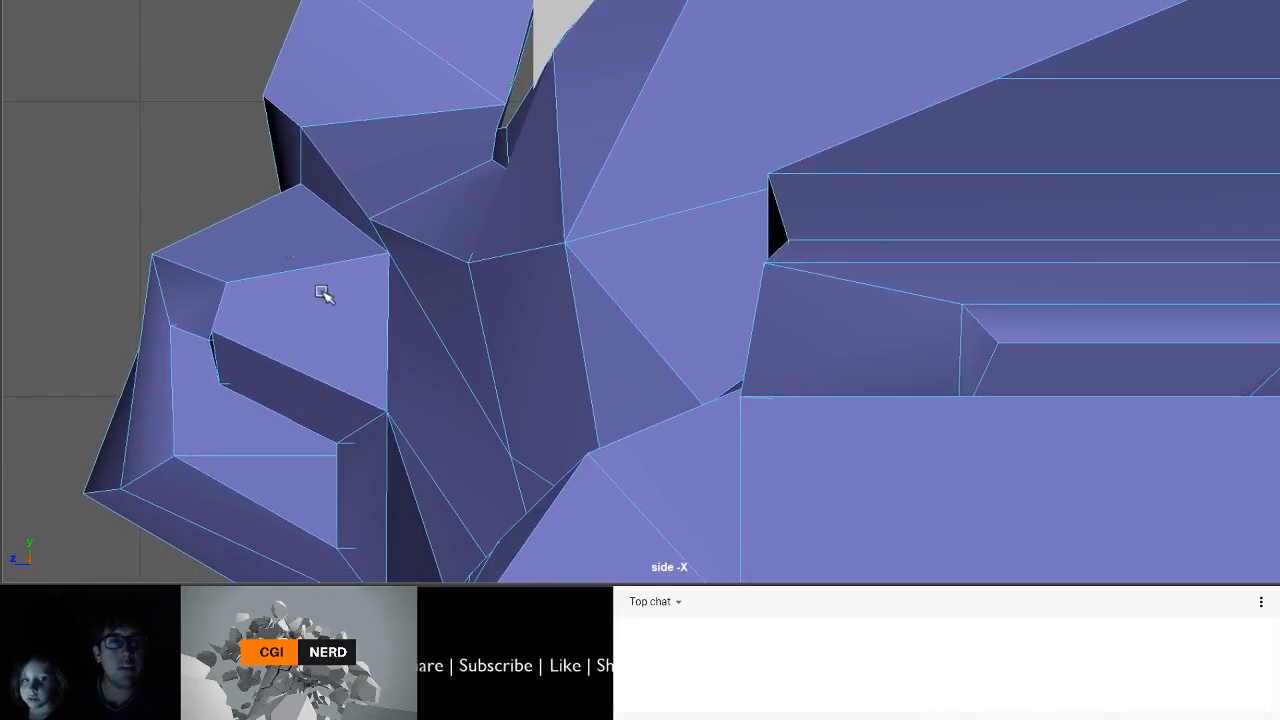
pyautogui.scroll(-5, 322, 292)
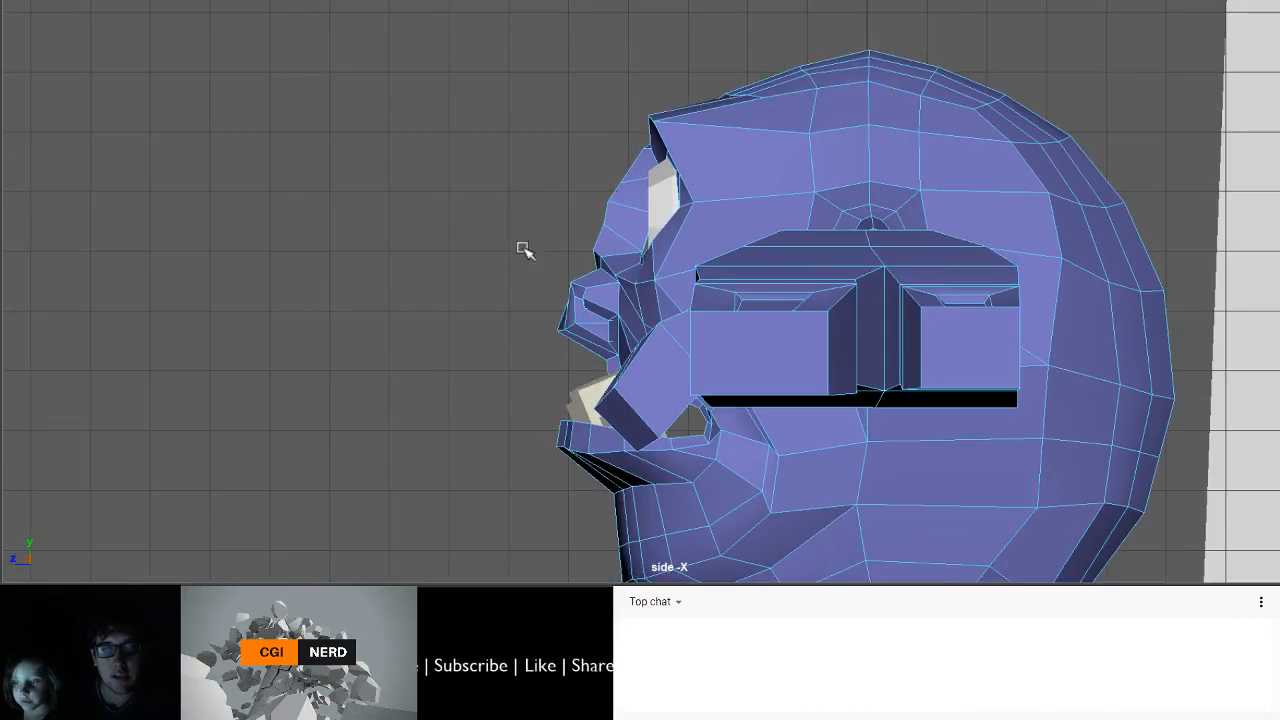
pyautogui.moveTo(515, 259); pyautogui.dragTo(606, 362)
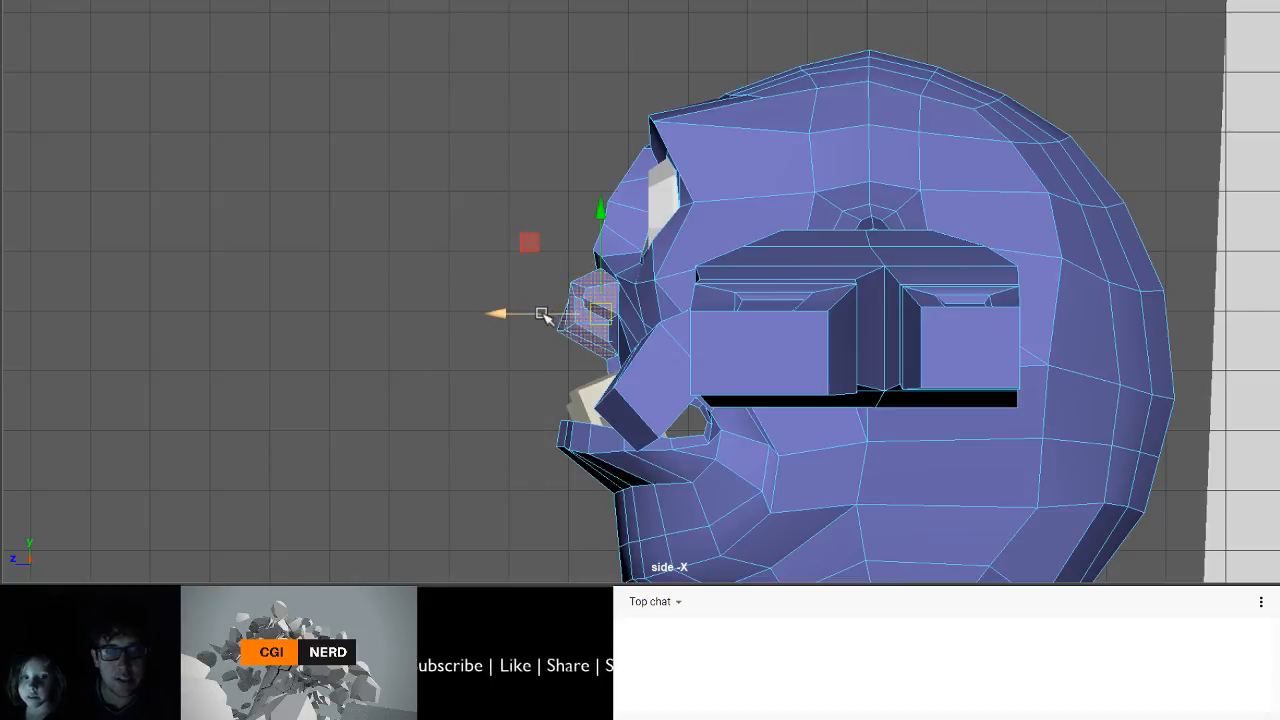
pyautogui.moveTo(528, 312); pyautogui.dragTo(507, 316)
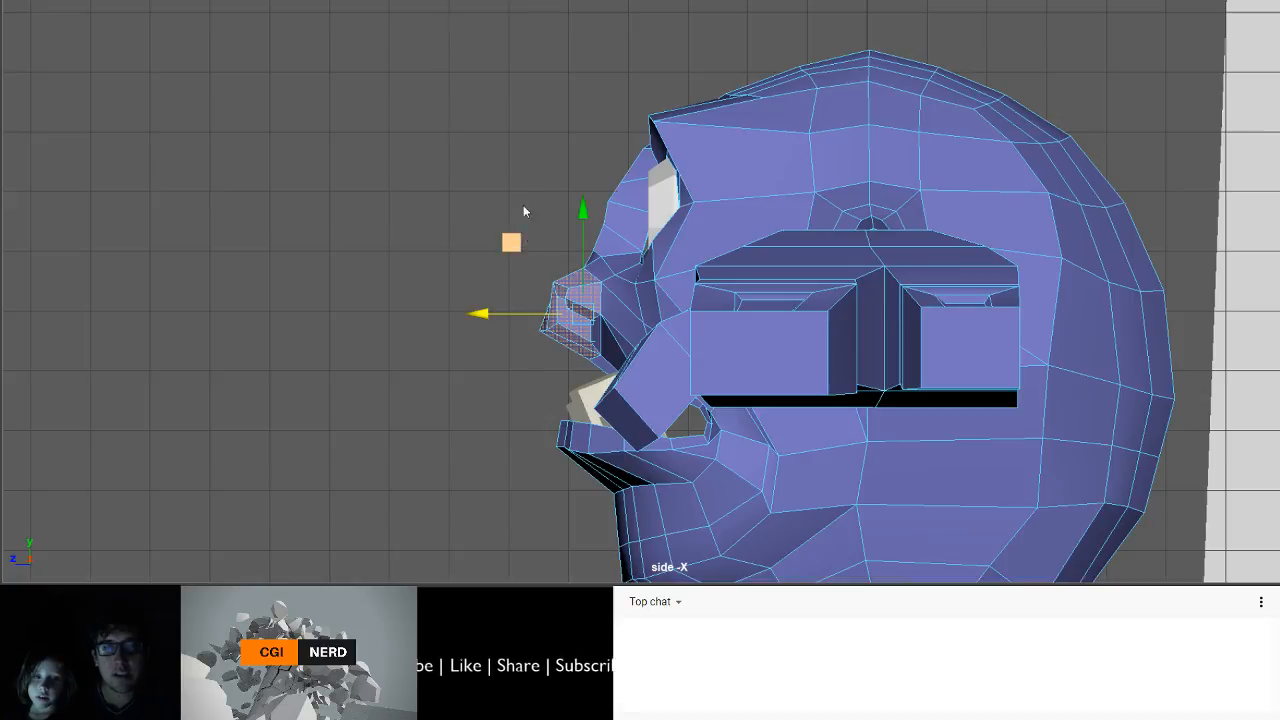
pyautogui.press('space')
pyautogui.press('space')
pyautogui.keyDown('alt'); pyautogui.moveTo(720, 205); pyautogui.dragTo(670, 232); pyautogui.keyUp('alt')
pyautogui.click(526, 77)
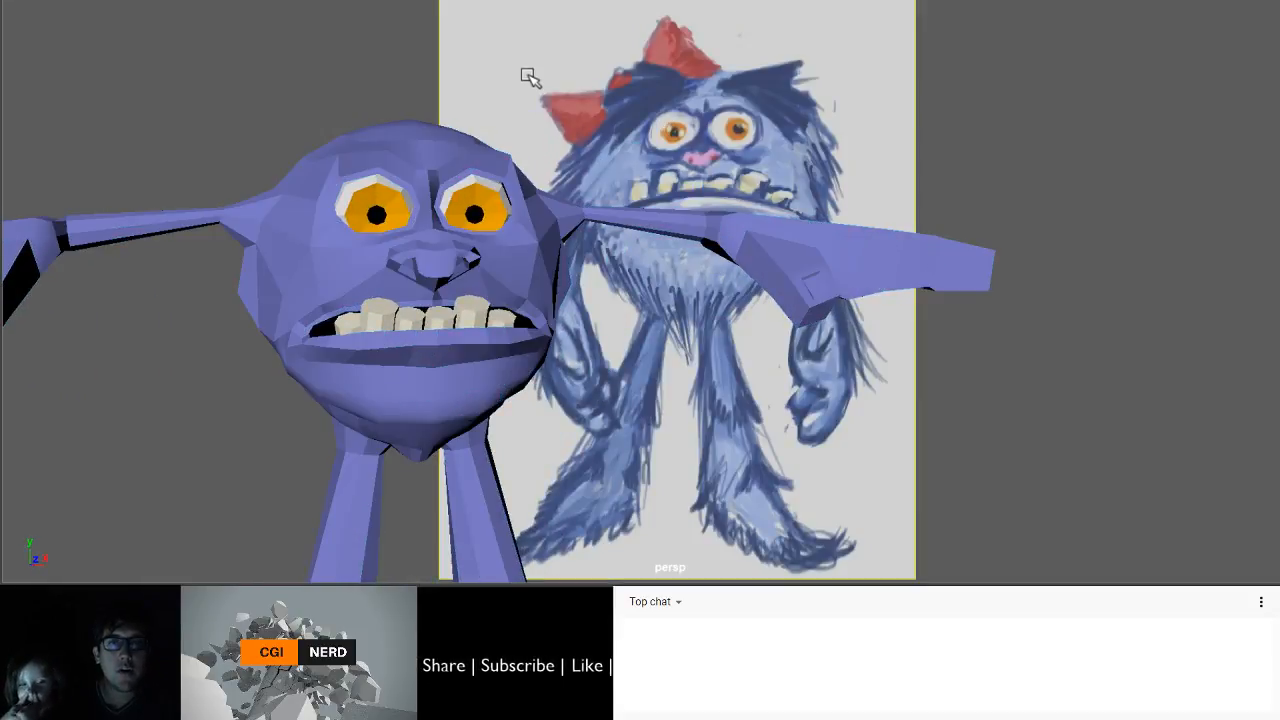
pyautogui.keyDown('alt'); pyautogui.moveTo(526, 77); pyautogui.dragTo(499, 181); pyautogui.keyUp('alt')
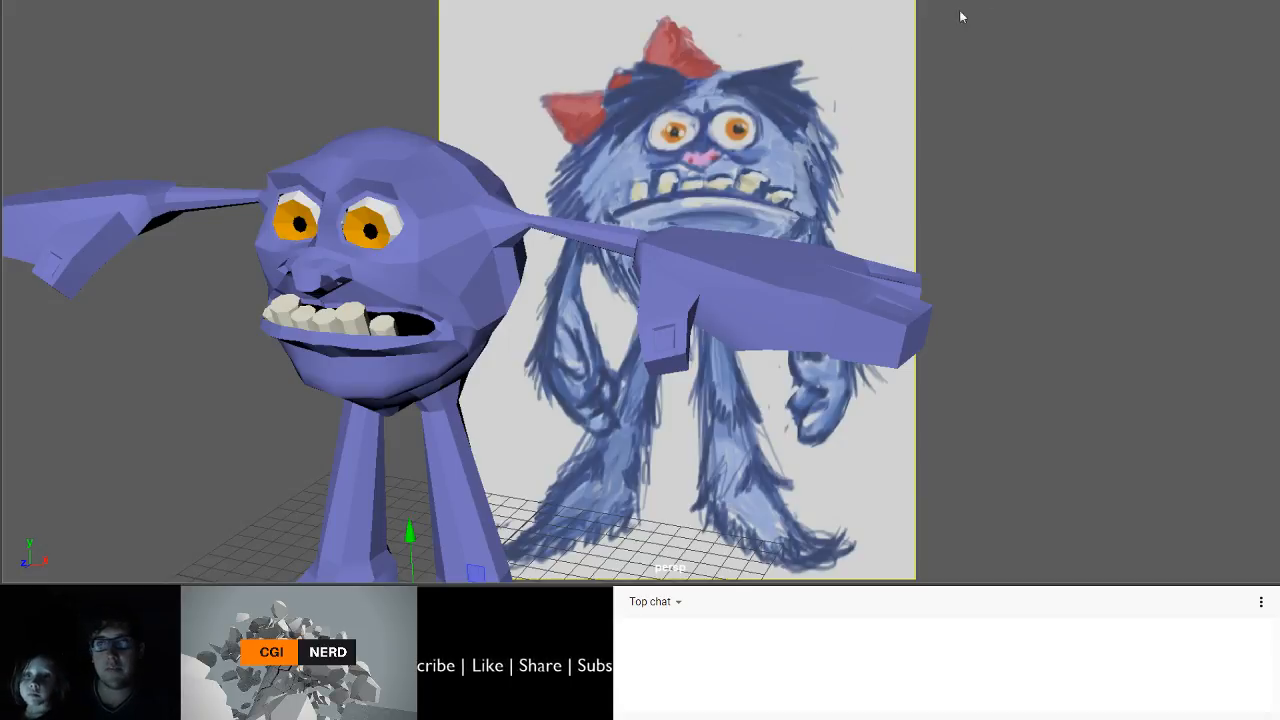
pyautogui.keyDown('alt'); pyautogui.moveTo(425, 148); pyautogui.dragTo(477, 141); pyautogui.keyUp('alt')
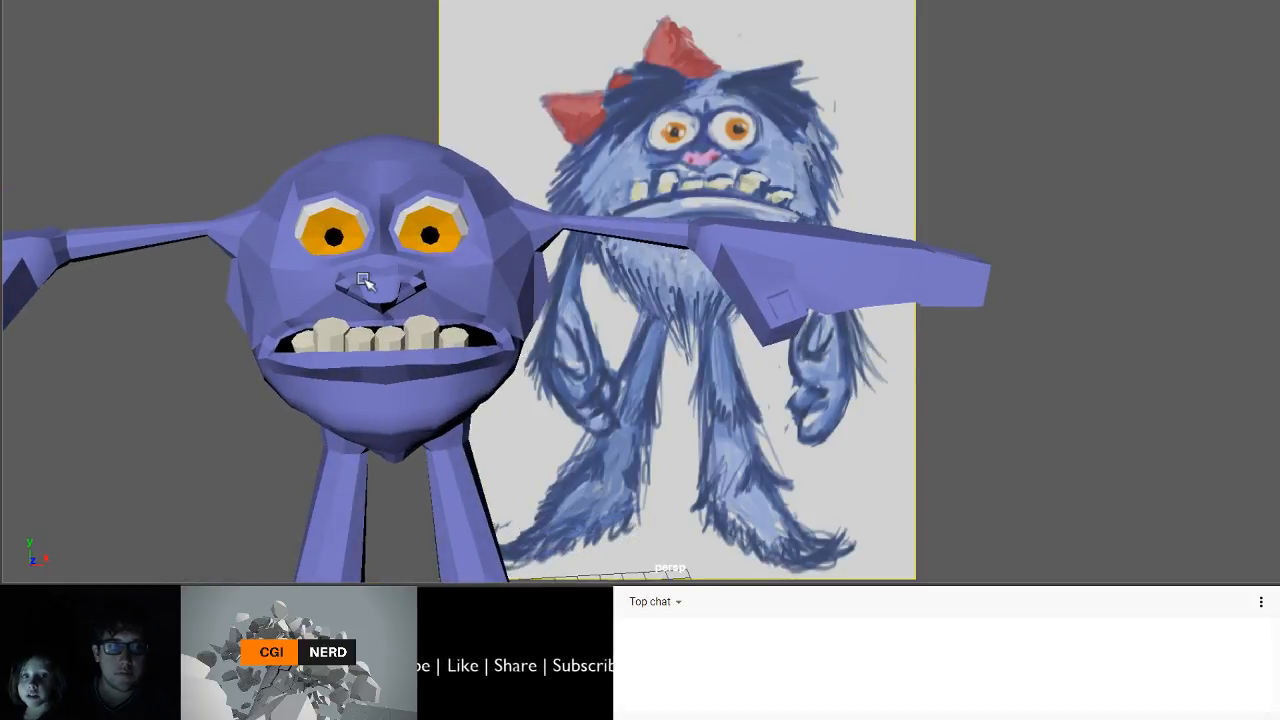
pyautogui.keyDown('alt'); pyautogui.moveTo(397, 272); pyautogui.dragTo(367, 272); pyautogui.keyUp('alt')
# - Restore the nose face selection, complete it around the nostrils, and assign it a new material tuned to a soft salmon pink
pyautogui.hotkey('ctrl', 'z')
pyautogui.scroll(4, 348, 285)
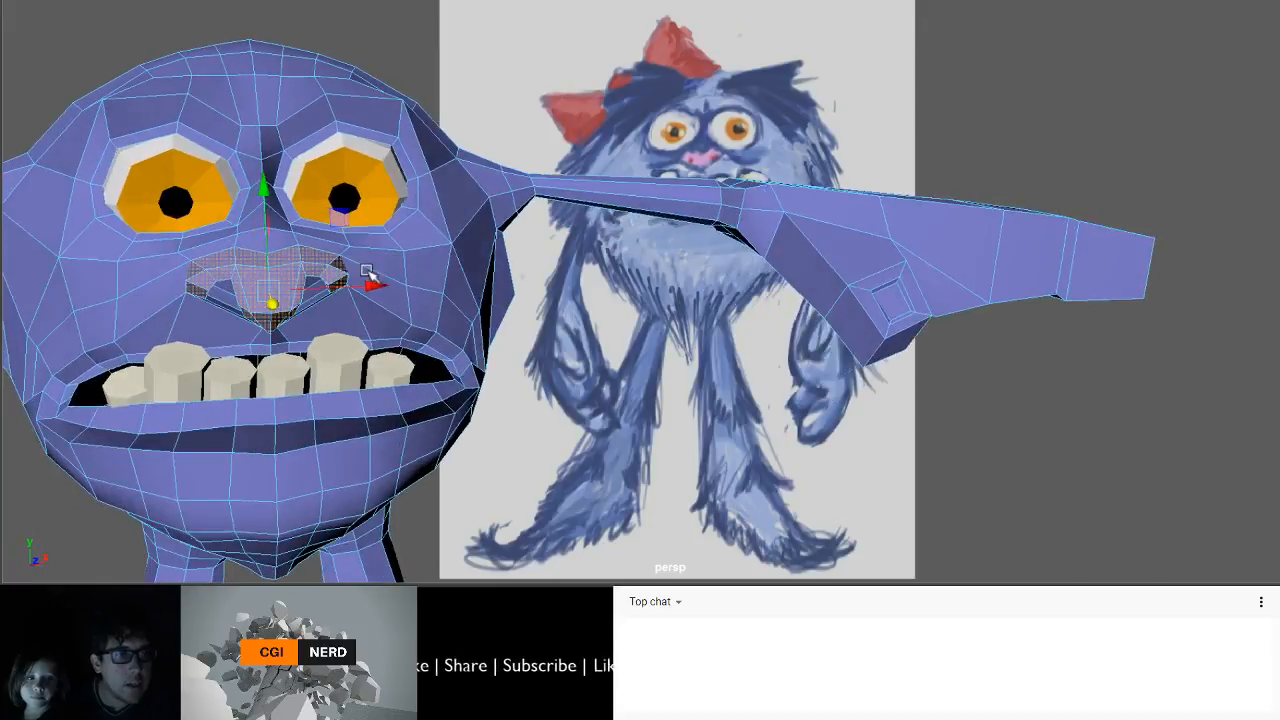
pyautogui.scroll(4, 347, 288)
pyautogui.scroll(-1, 343, 335)
pyautogui.keyDown('alt'); pyautogui.moveTo(346, 337); pyautogui.dragTo(632, 350, button='middle'); pyautogui.keyUp('alt')
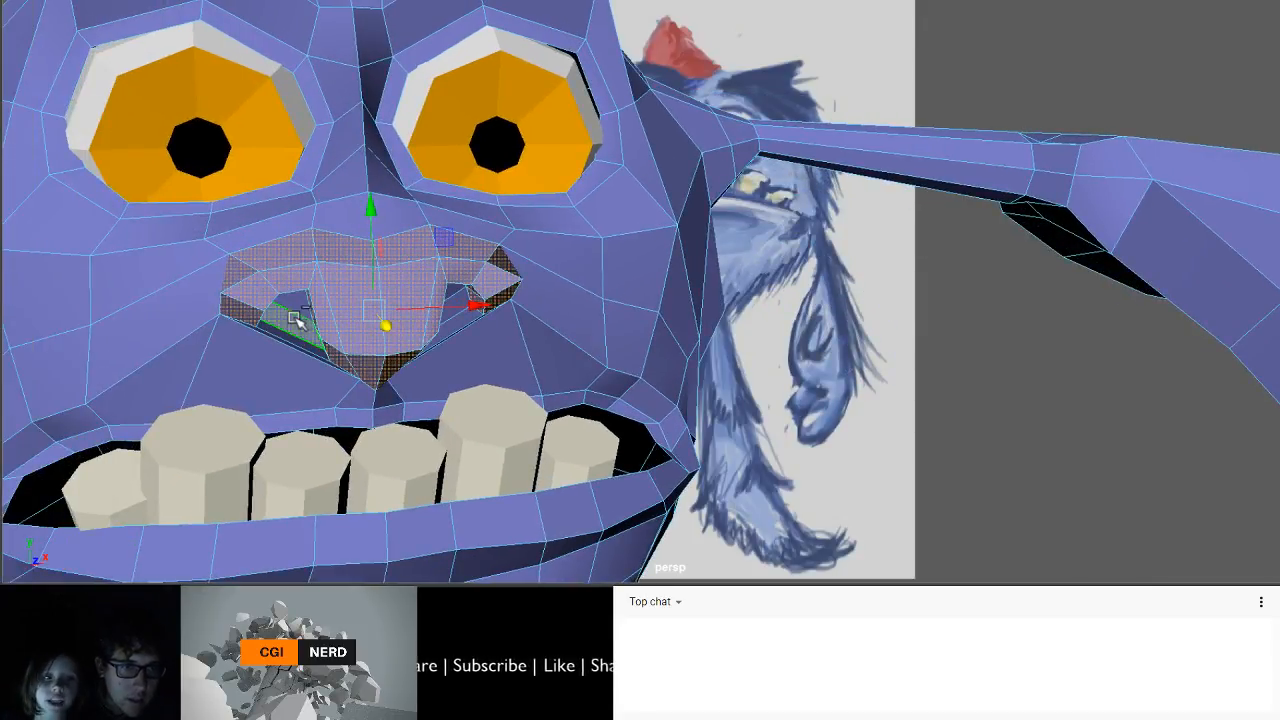
pyautogui.keyDown('alt'); pyautogui.moveTo(297, 334); pyautogui.dragTo(314, 471); pyautogui.keyUp('alt')
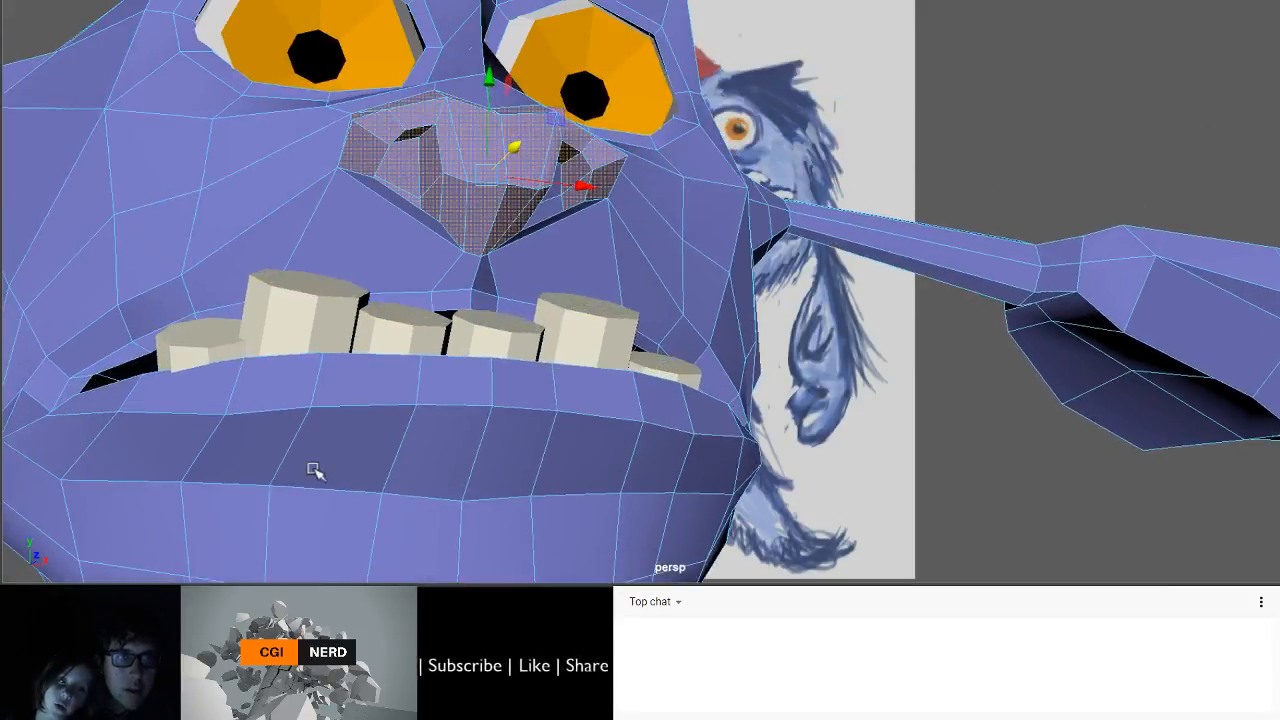
pyautogui.moveTo(398, 226)
pyautogui.keyDown('alt'); pyautogui.mouseDown()
pyautogui.moveTo(366, 277)
pyautogui.moveTo(243, 263)
pyautogui.moveTo(246, 314)
pyautogui.moveTo(270, 281)
pyautogui.mouseUp(); pyautogui.keyUp('alt')
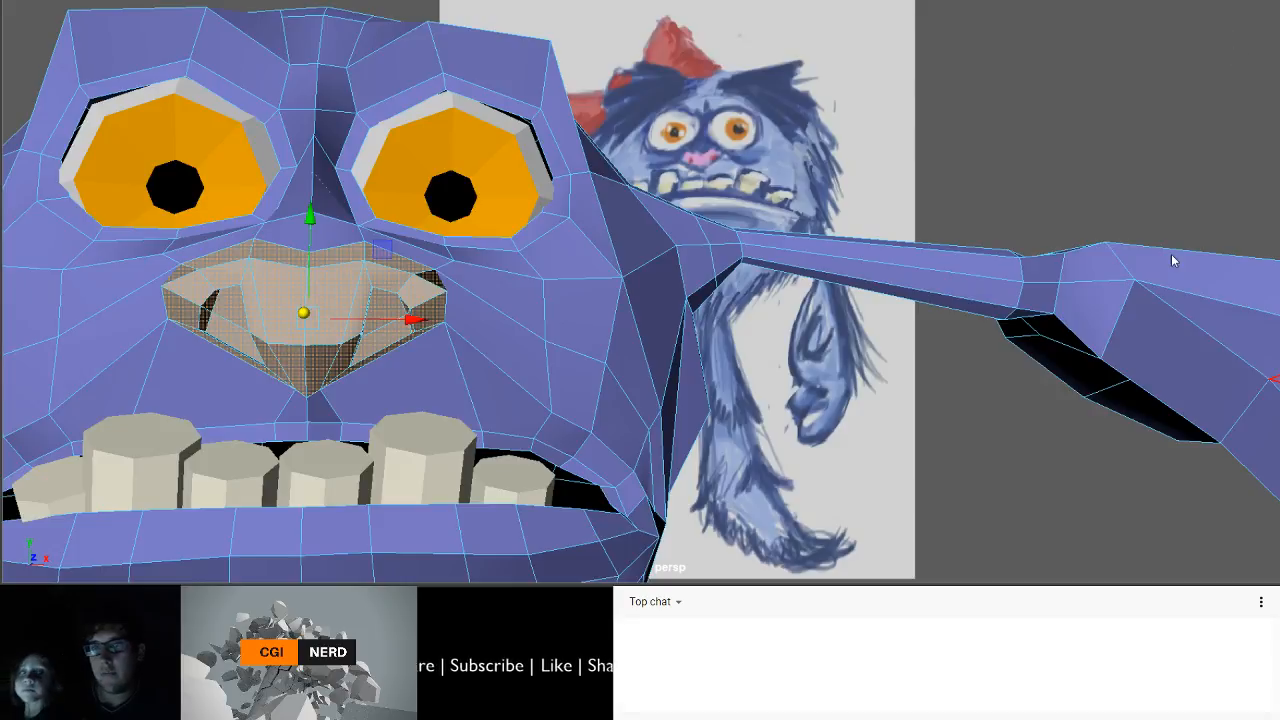
pyautogui.click(1017, 259)
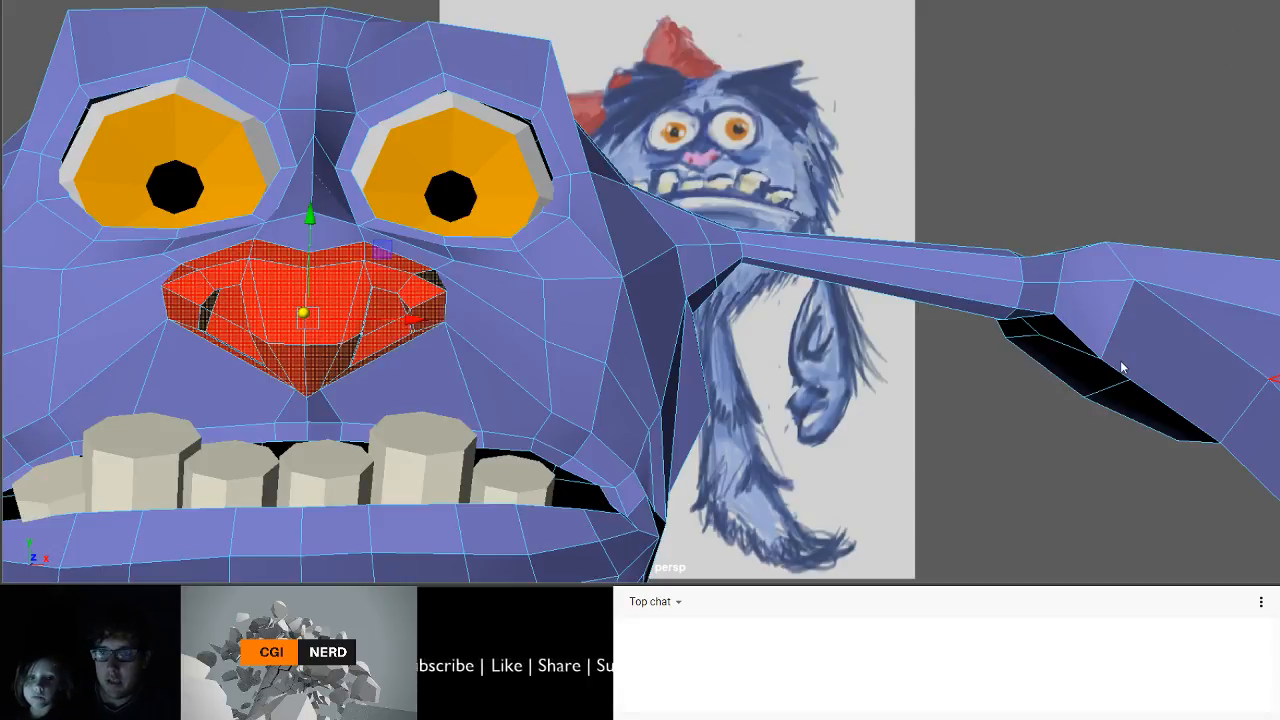
pyautogui.moveTo(1121, 362); pyautogui.dragTo(1102, 364)
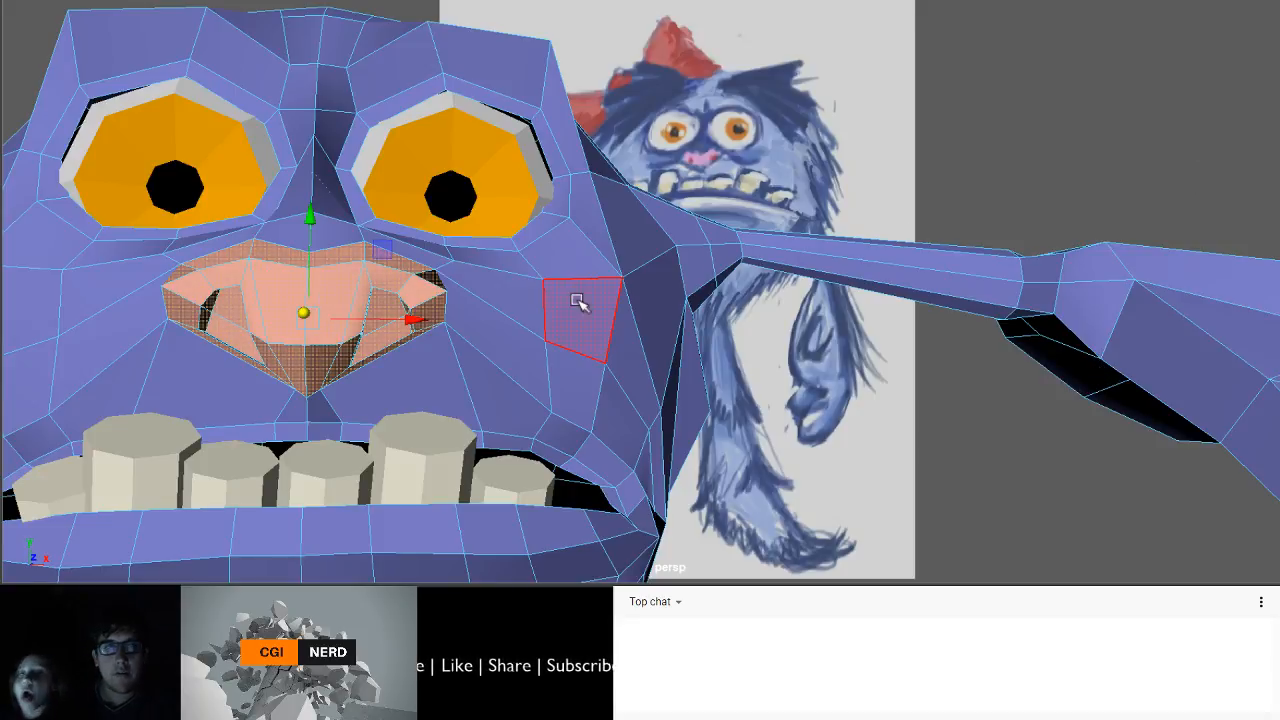
pyautogui.press('q')
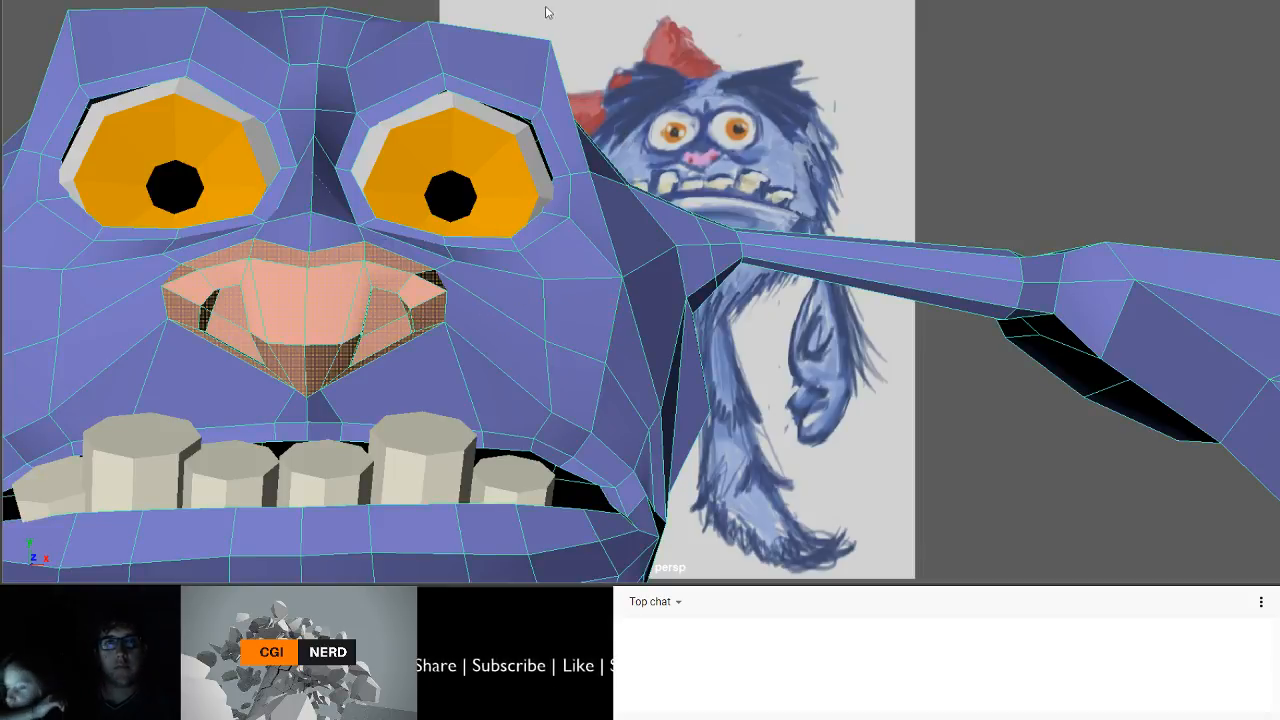
pyautogui.scroll(-4, 294, 379)
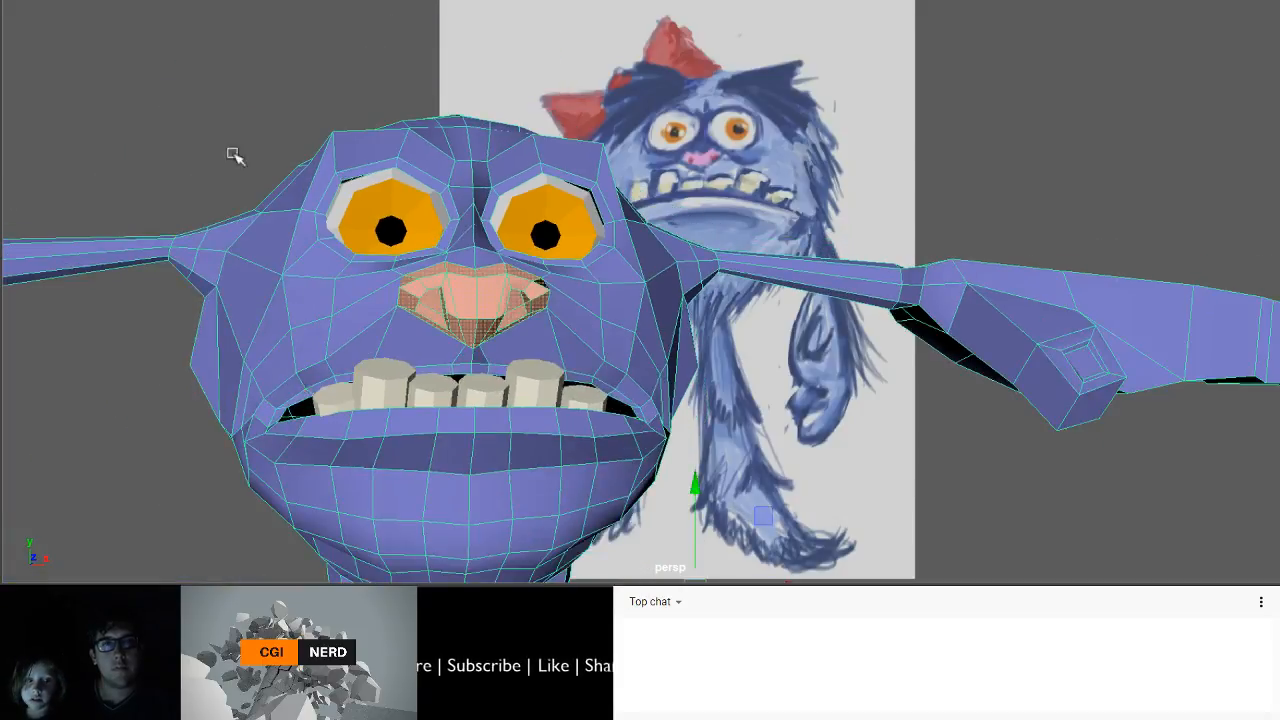
pyautogui.click(222, 95)
pyautogui.keyDown('alt'); pyautogui.moveTo(363, 274); pyautogui.dragTo(282, 308); pyautogui.keyUp('alt')
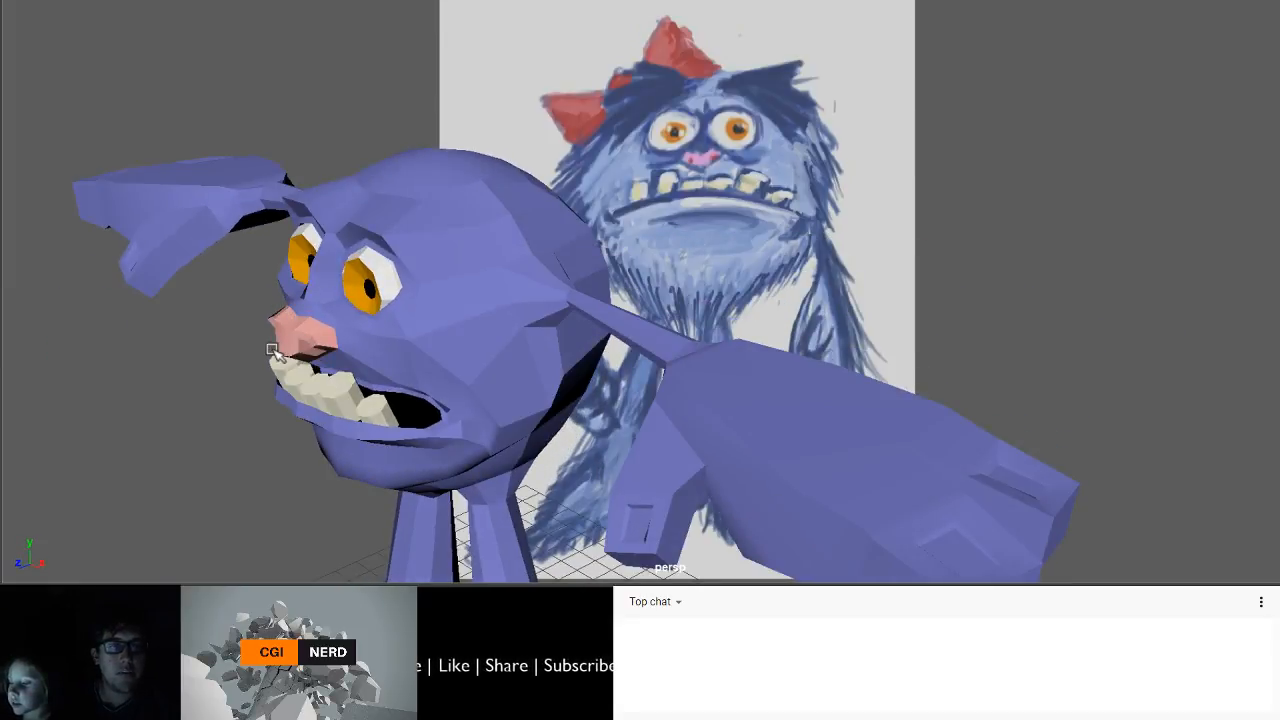
pyautogui.keyDown('alt'); pyautogui.moveTo(276, 353); pyautogui.dragTo(434, 249); pyautogui.keyUp('alt')
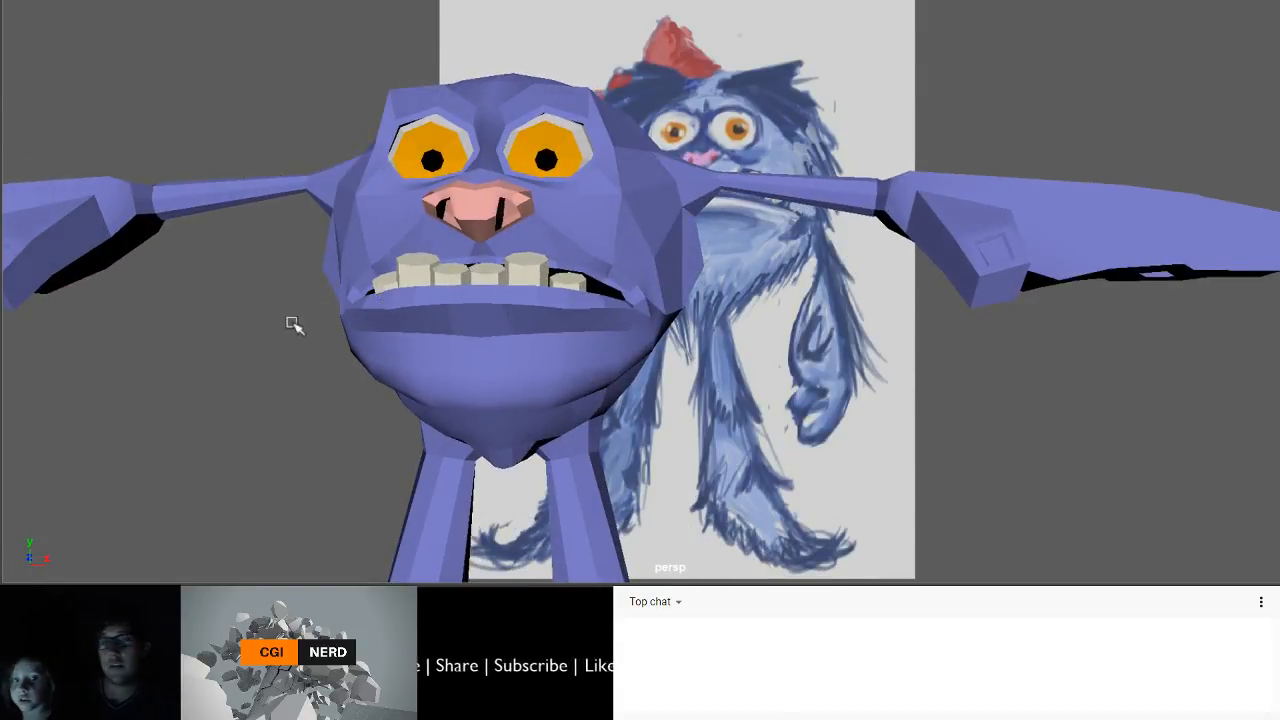
pyautogui.keyDown('alt'); pyautogui.moveTo(265, 194); pyautogui.dragTo(172, 298, button='right'); pyautogui.keyUp('alt')
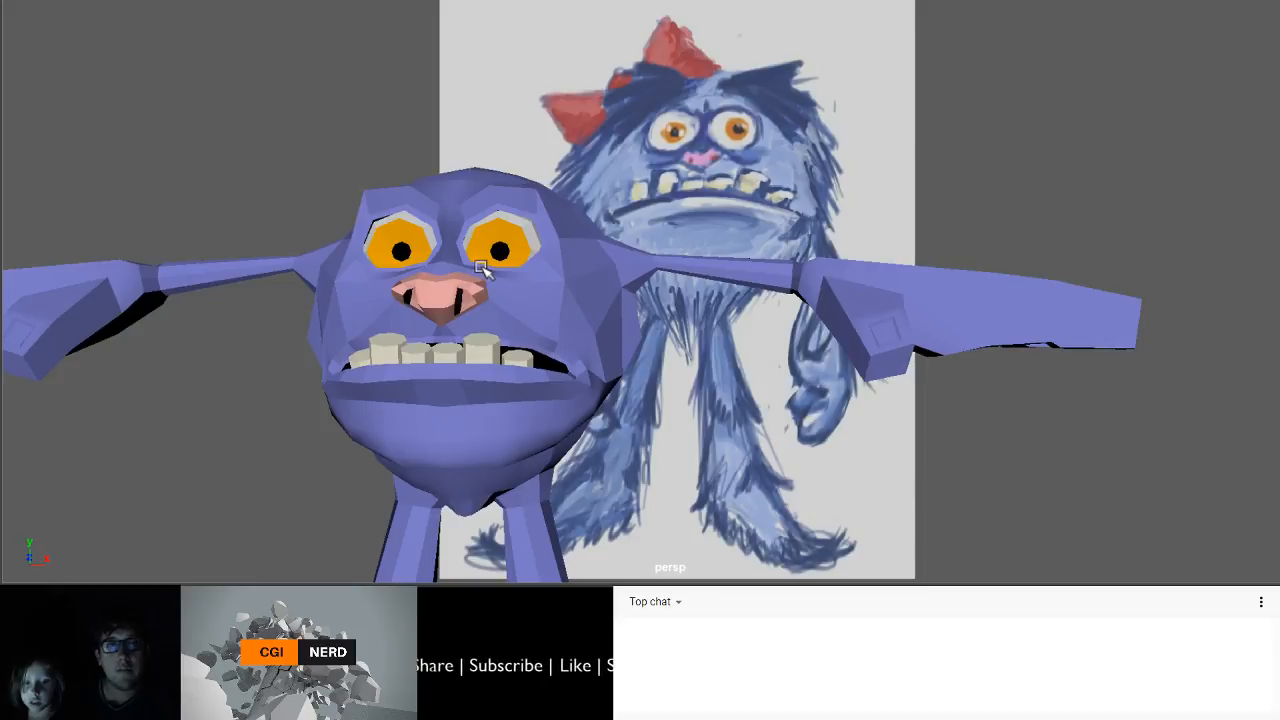
# - Preview the body mesh smoothed, check it from a turned view, and return it to the unsmoothed display
pyautogui.click(555, 298)
pyautogui.press('3')
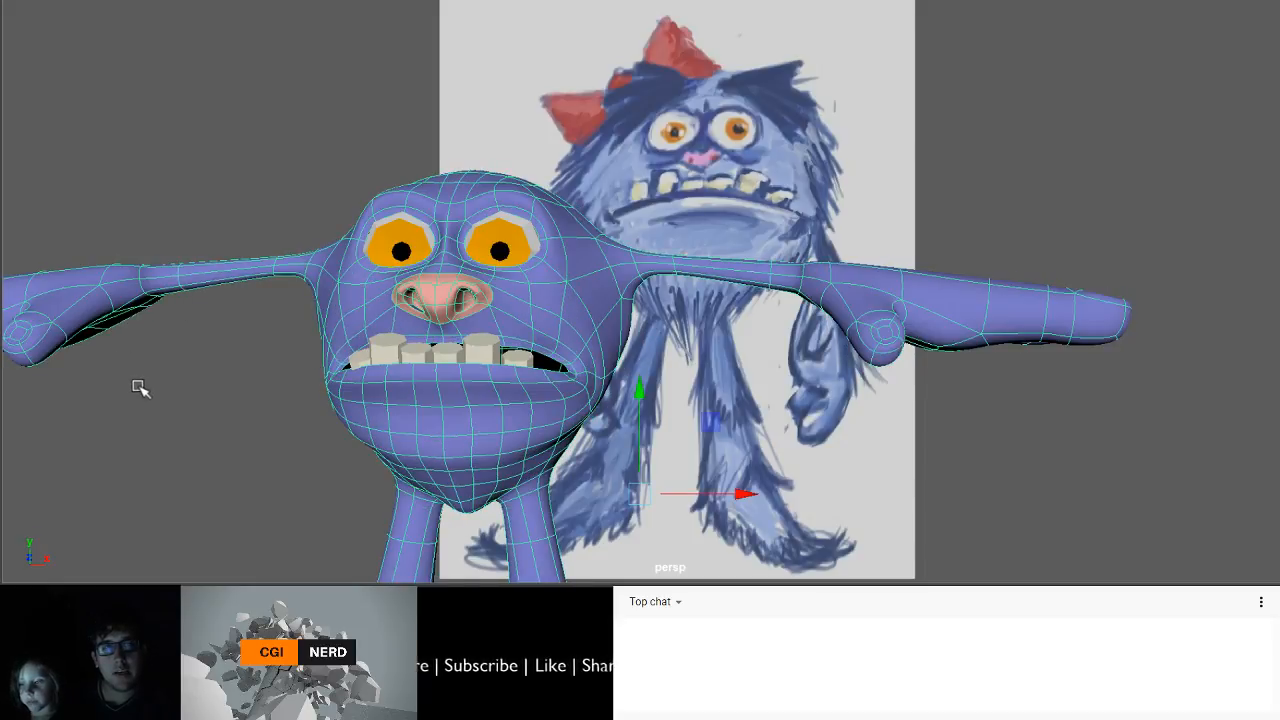
pyautogui.click(220, 466)
pyautogui.keyDown('alt'); pyautogui.moveTo(220, 466); pyautogui.dragTo(10, 487); pyautogui.keyUp('alt')
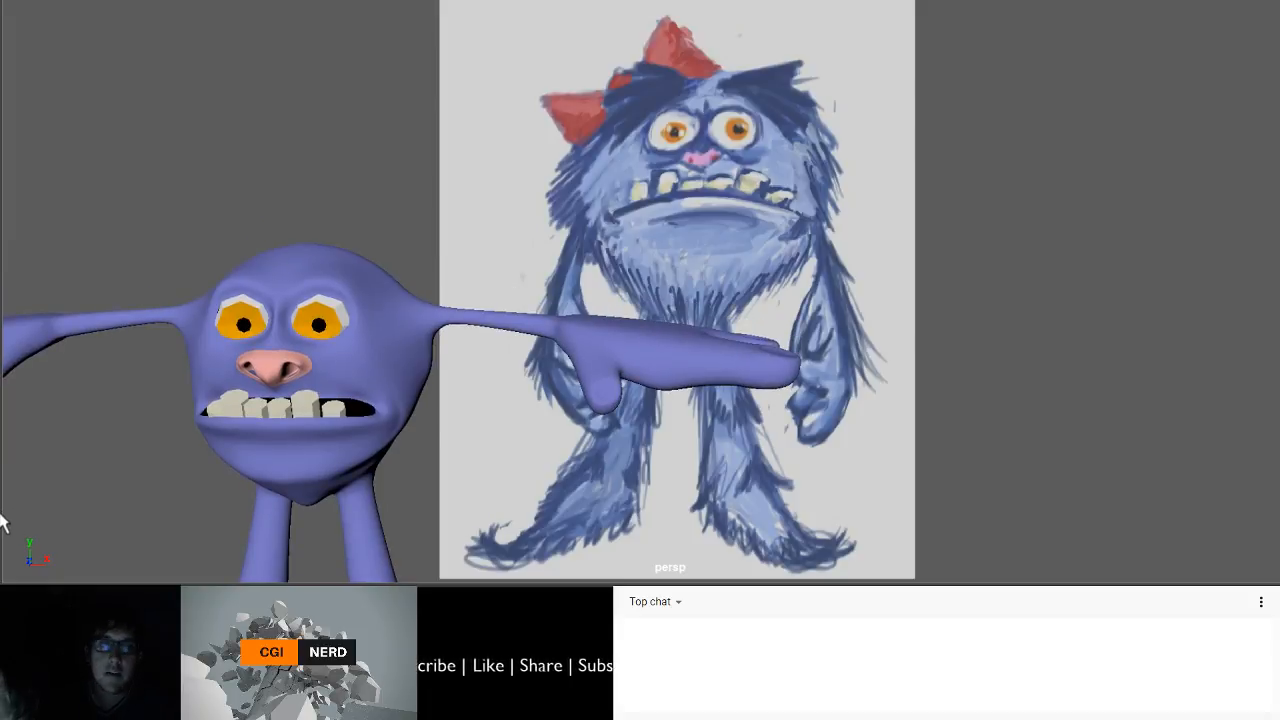
pyautogui.click(388, 393)
pyautogui.press('1')
# - Examine the teeth, lips and mouth opening up close from above and from the side
pyautogui.keyDown('alt'); pyautogui.moveTo(221, 440); pyautogui.dragTo(145, 402, button='middle'); pyautogui.keyUp('alt')
pyautogui.keyDown('alt'); pyautogui.moveTo(145, 402); pyautogui.dragTo(206, 437); pyautogui.keyUp('alt')
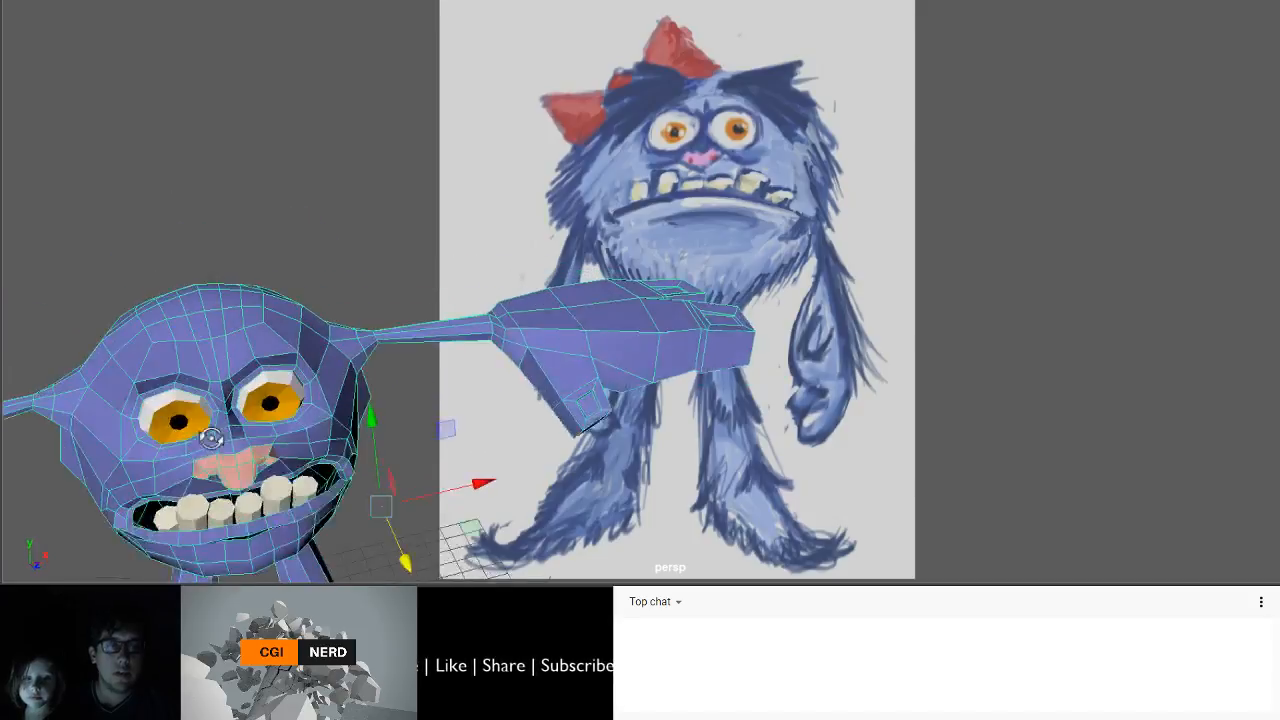
pyautogui.keyDown('alt'); pyautogui.moveTo(206, 437); pyautogui.dragTo(322, 502, button='right'); pyautogui.keyUp('alt')
pyautogui.keyDown('alt'); pyautogui.moveTo(322, 502); pyautogui.dragTo(379, 339, button='middle'); pyautogui.keyUp('alt')
pyautogui.keyDown('alt'); pyautogui.moveTo(307, 424); pyautogui.dragTo(522, 224, button='middle'); pyautogui.keyUp('alt')
pyautogui.keyDown('alt'); pyautogui.moveTo(522, 224); pyautogui.dragTo(358, 352); pyautogui.keyUp('alt')
pyautogui.scroll(4, 350, 323)
pyautogui.keyDown('alt'); pyautogui.moveTo(308, 326); pyautogui.dragTo(694, 292, button='middle'); pyautogui.keyUp('alt')
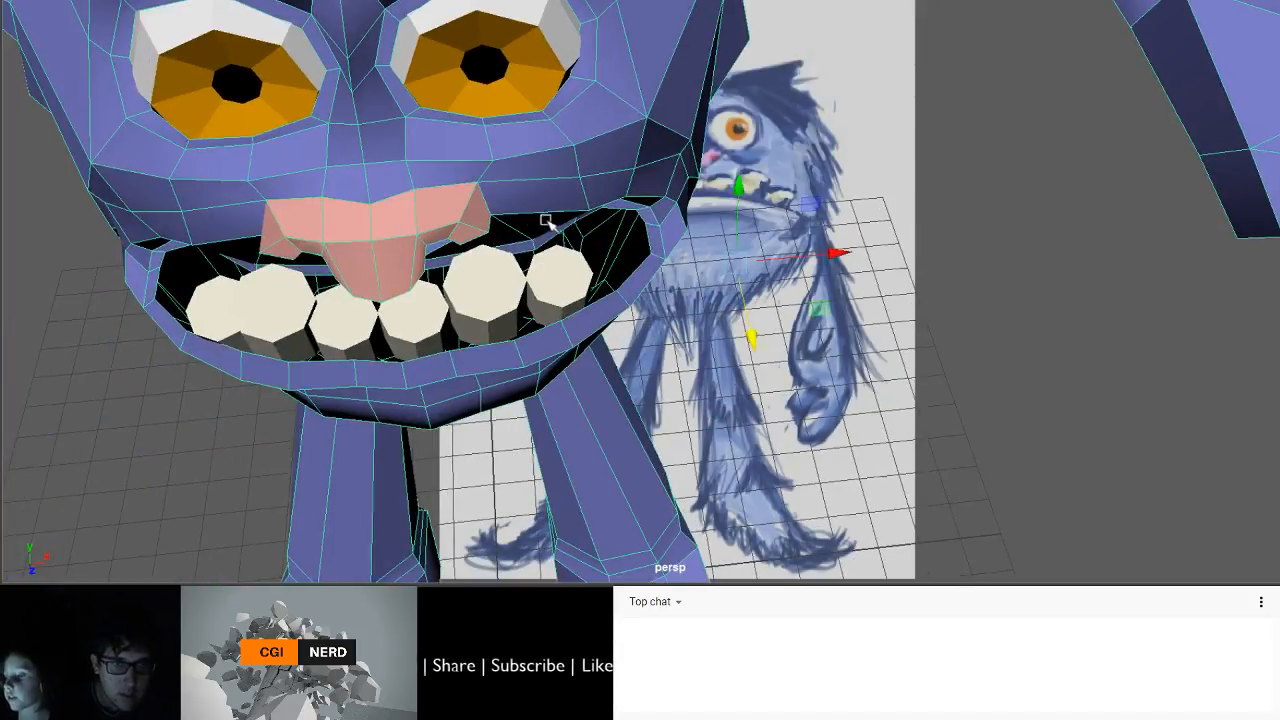
pyautogui.keyDown('alt'); pyautogui.moveTo(540, 285); pyautogui.dragTo(517, 229); pyautogui.keyUp('alt')
pyautogui.scroll(2, 517, 235)
pyautogui.keyDown('alt'); pyautogui.moveTo(517, 248); pyautogui.dragTo(556, 376, button='middle'); pyautogui.keyUp('alt')
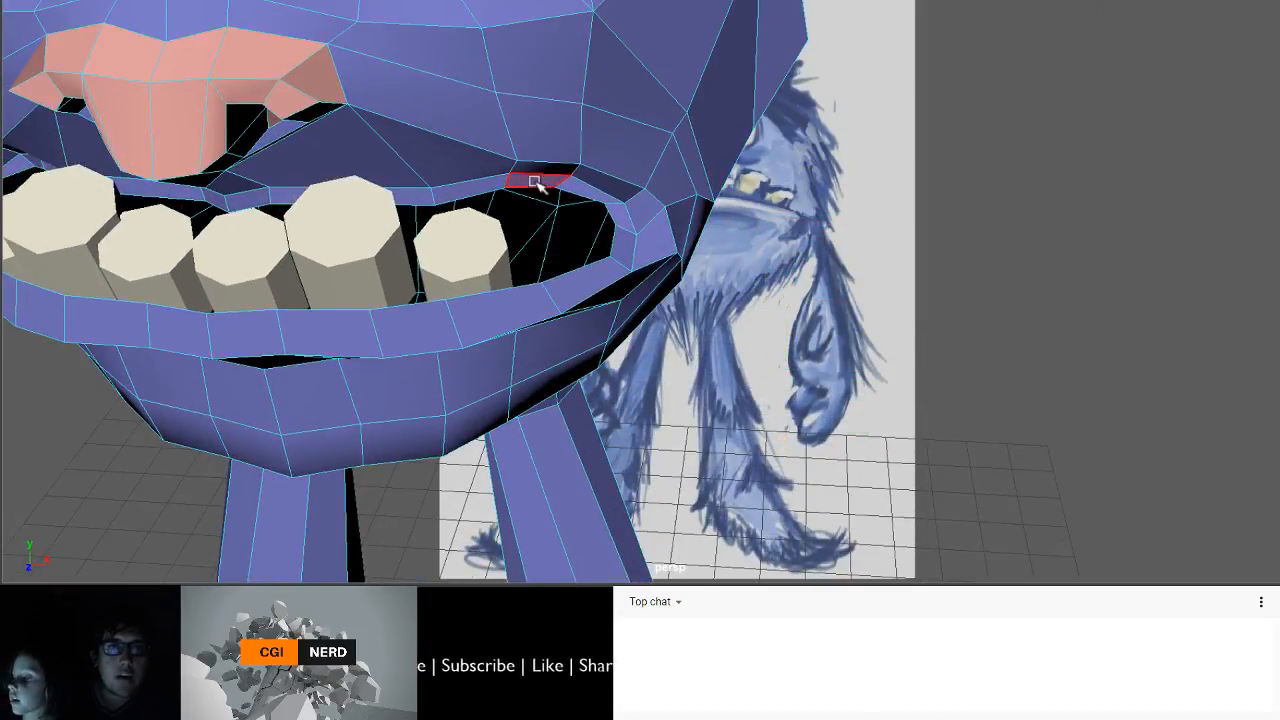
pyautogui.click(575, 192)
pyautogui.keyDown('shift'); pyautogui.click(574, 190); pyautogui.keyUp('shift')
pyautogui.keyDown('alt'); pyautogui.moveTo(572, 208); pyautogui.dragTo(545, 269); pyautogui.keyUp('alt')
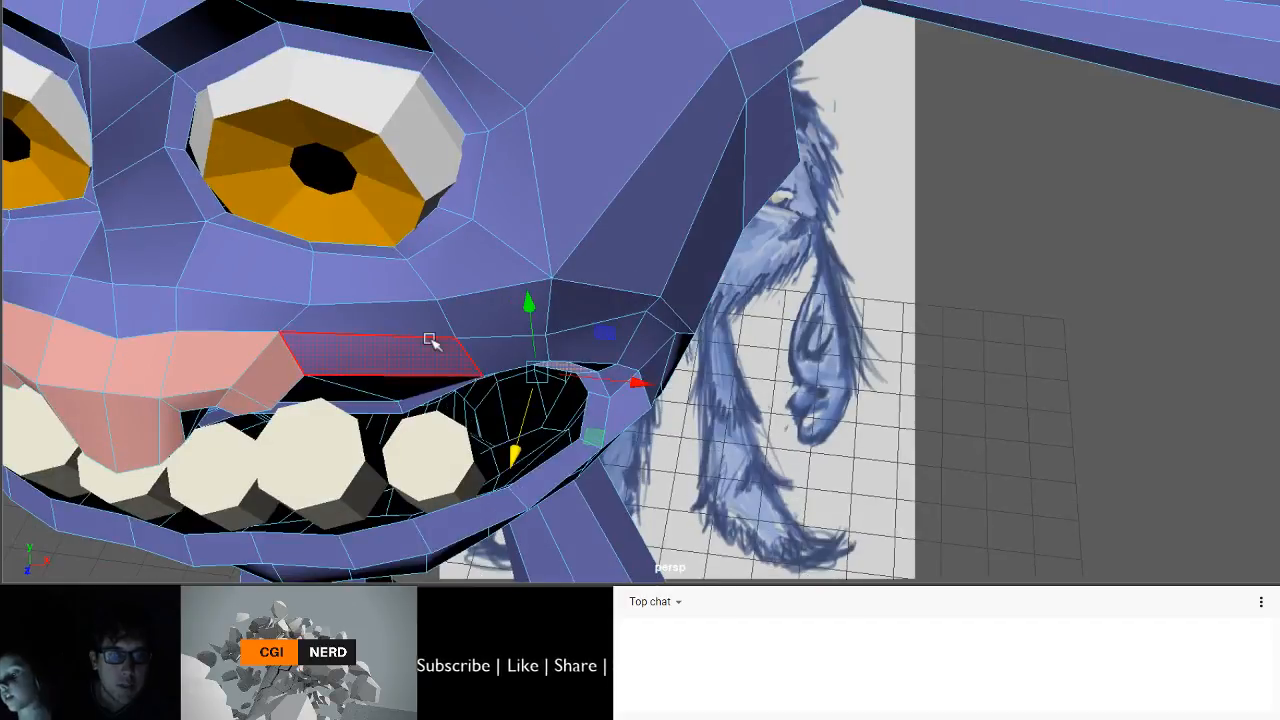
pyautogui.keyDown('alt'); pyautogui.moveTo(443, 300); pyautogui.dragTo(494, 309); pyautogui.keyUp('alt')
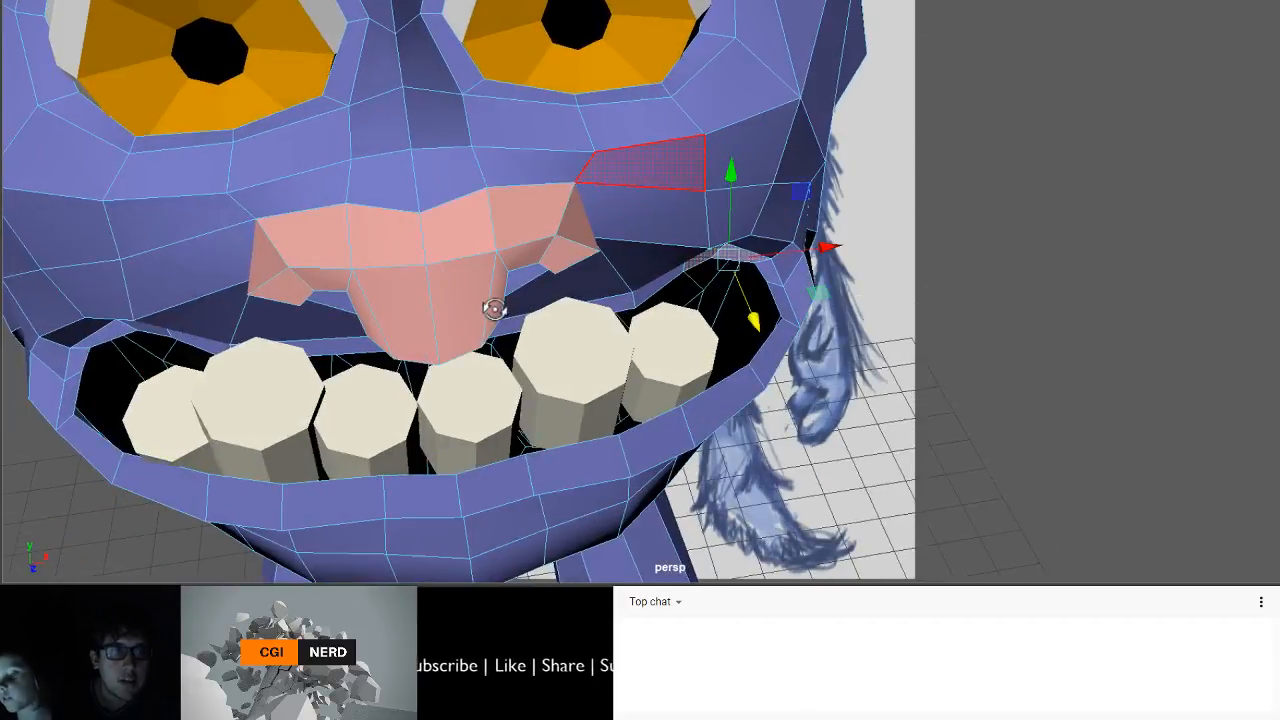
pyautogui.keyDown('shift'); pyautogui.click(113, 334); pyautogui.keyUp('shift')
pyautogui.keyDown('alt'); pyautogui.moveTo(113, 334); pyautogui.dragTo(209, 349); pyautogui.keyUp('alt')
pyautogui.moveTo(190, 160); pyautogui.dragTo(154, 209)
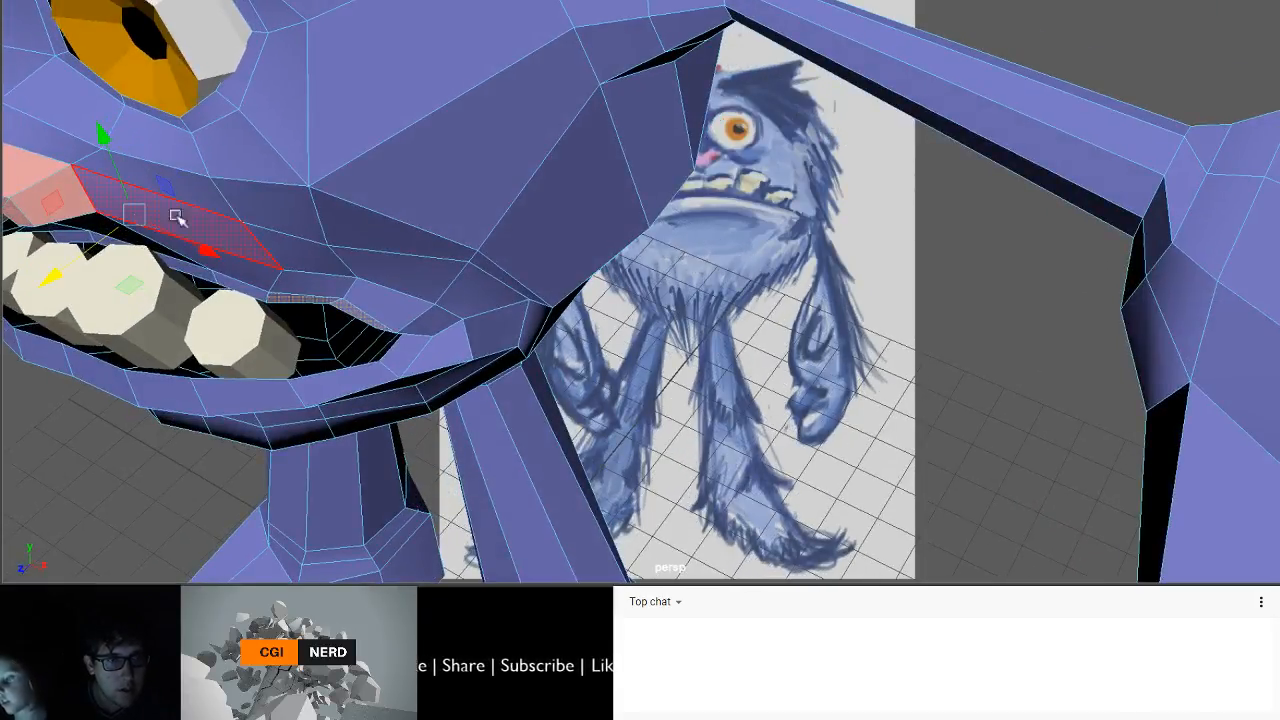
pyautogui.click(345, 322)
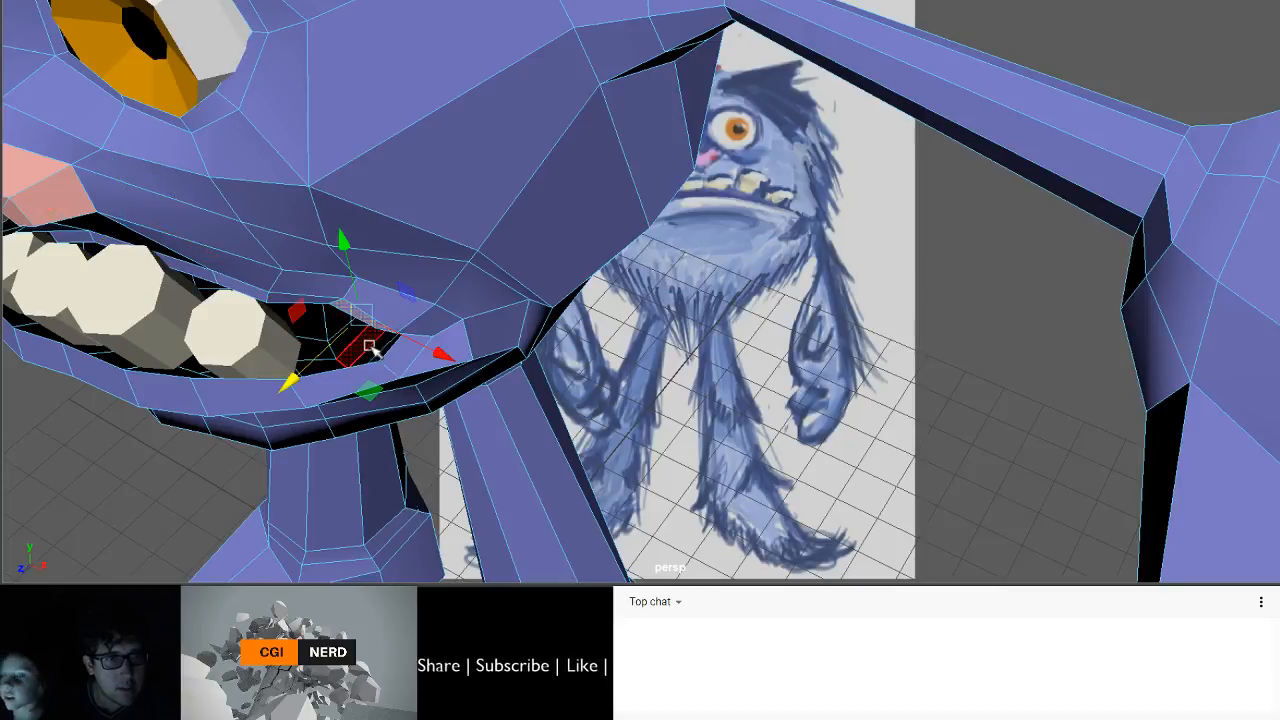
pyautogui.click(324, 368)
pyautogui.keyDown('alt'); pyautogui.moveTo(326, 370); pyautogui.dragTo(357, 340); pyautogui.keyUp('alt')
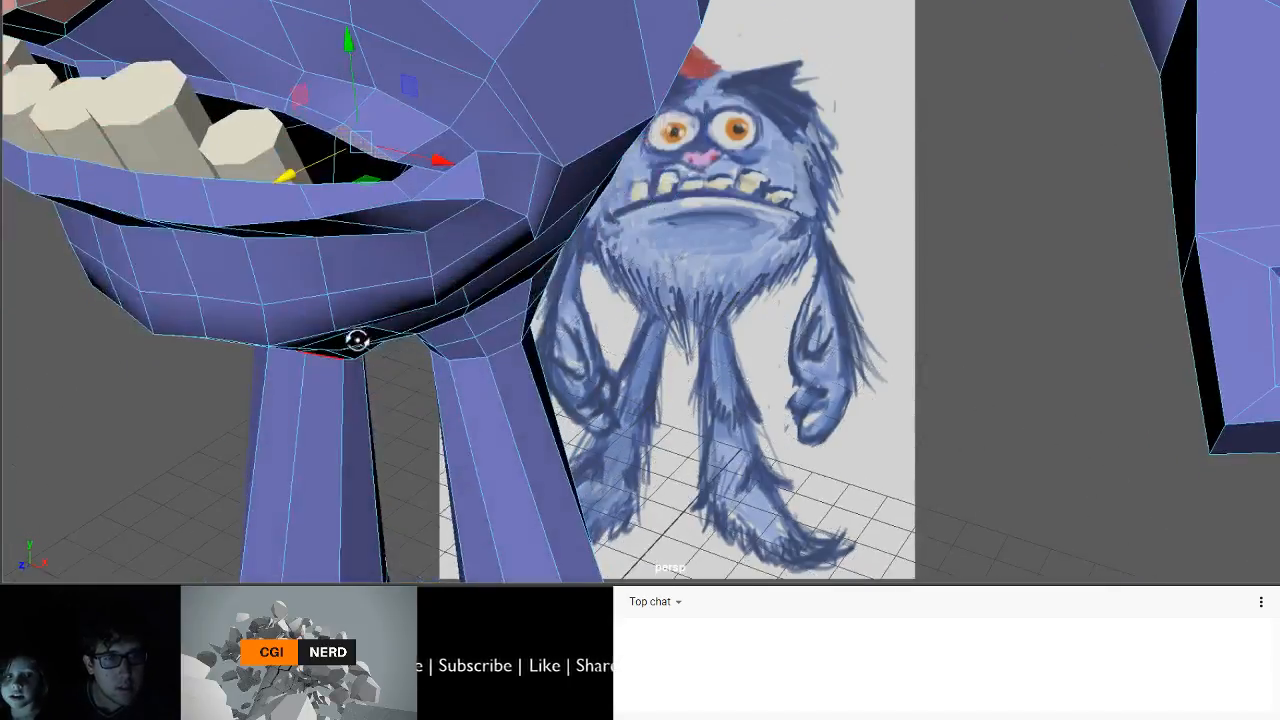
# - Select the vertices at the outer end of the upper lip and move them farther into the mouth corner
pyautogui.press('q')
pyautogui.keyDown('alt'); pyautogui.moveTo(392, 170); pyautogui.dragTo(405, 157); pyautogui.keyUp('alt')
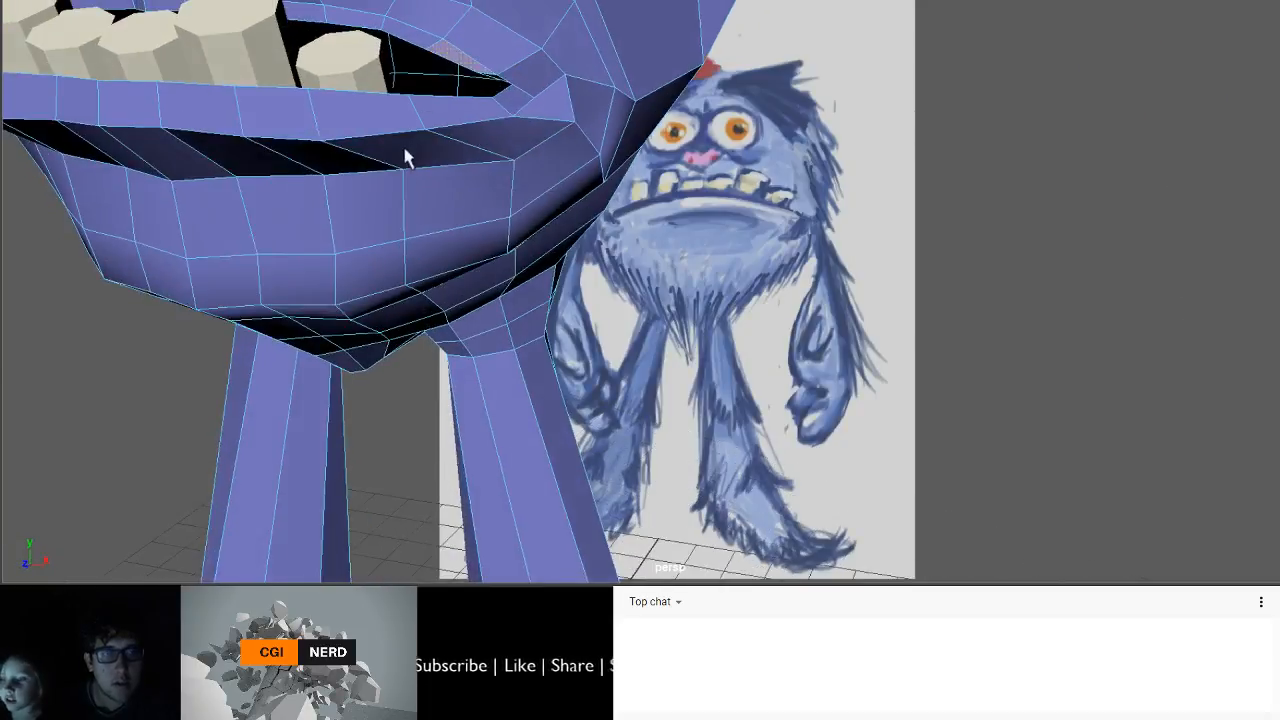
pyautogui.keyDown('alt'); pyautogui.moveTo(405, 157); pyautogui.dragTo(431, 231, button='right'); pyautogui.keyUp('alt')
pyautogui.keyDown('alt'); pyautogui.moveTo(431, 231); pyautogui.dragTo(475, 370, button='middle'); pyautogui.keyUp('alt')
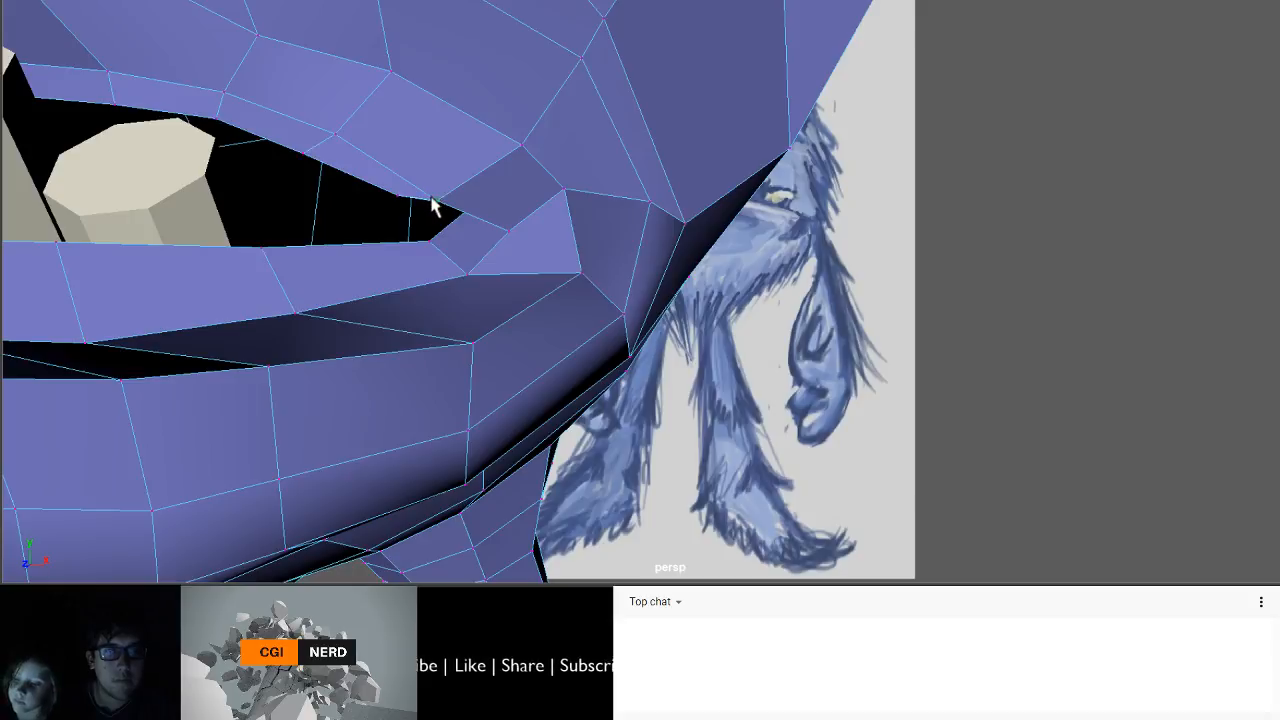
pyautogui.keyDown('alt'); pyautogui.moveTo(385, 224); pyautogui.dragTo(351, 249); pyautogui.keyUp('alt')
pyautogui.keyDown('alt'); pyautogui.moveTo(233, 278); pyautogui.dragTo(383, 243, button='middle'); pyautogui.keyUp('alt')
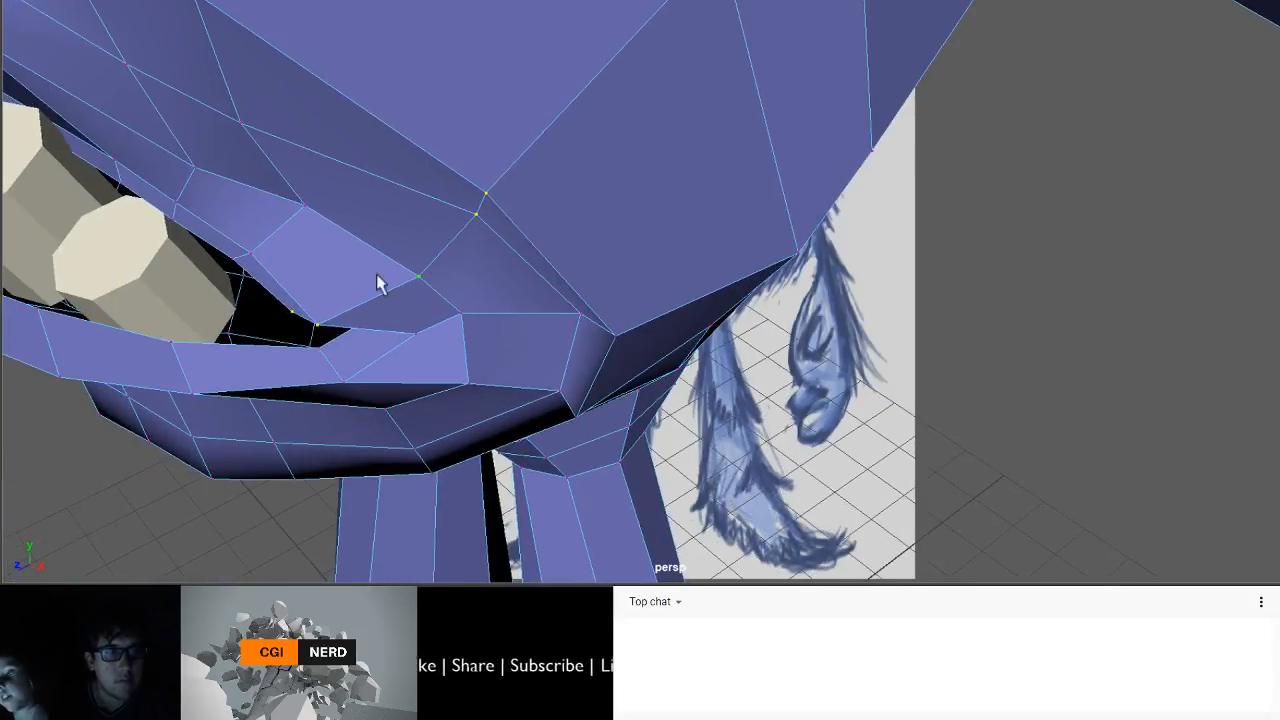
pyautogui.keyDown('shift'); pyautogui.click(315, 325); pyautogui.keyUp('shift')
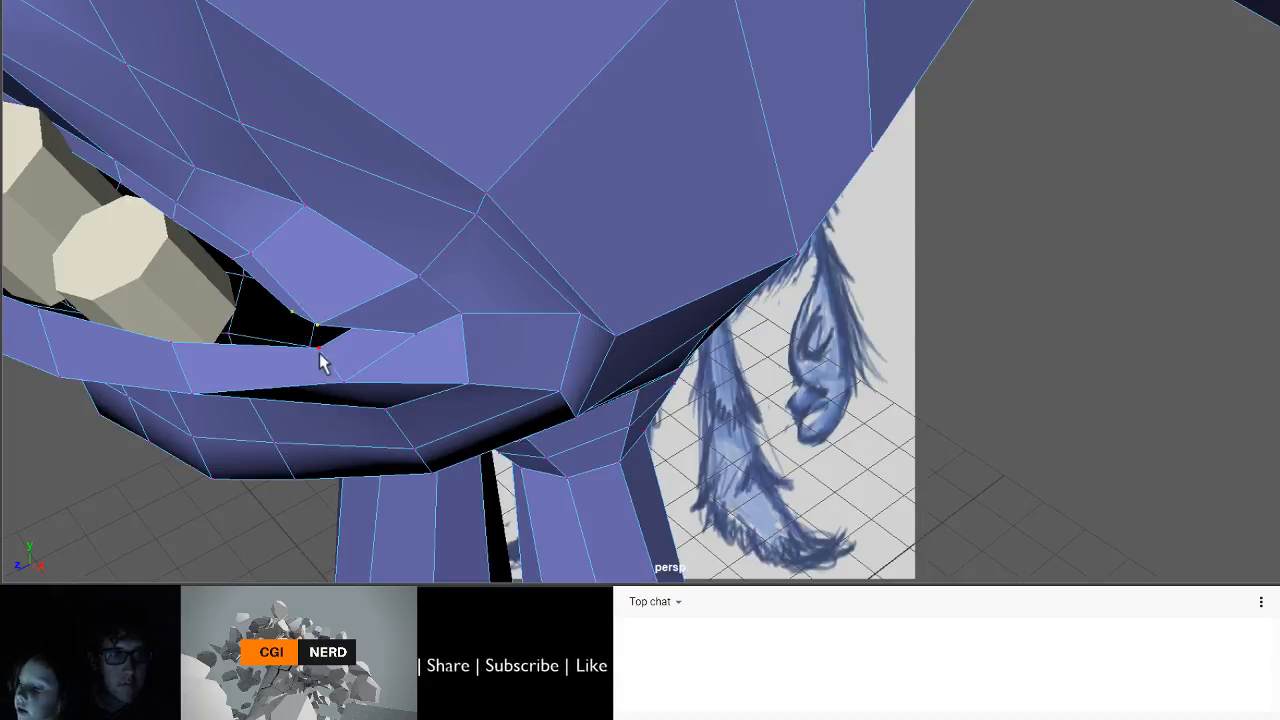
pyautogui.press('w')
pyautogui.moveTo(273, 336); pyautogui.dragTo(366, 316)
pyautogui.press('q')
pyautogui.click(353, 308)
pyautogui.press('w')
pyautogui.moveTo(553, 149); pyautogui.dragTo(529, 263)
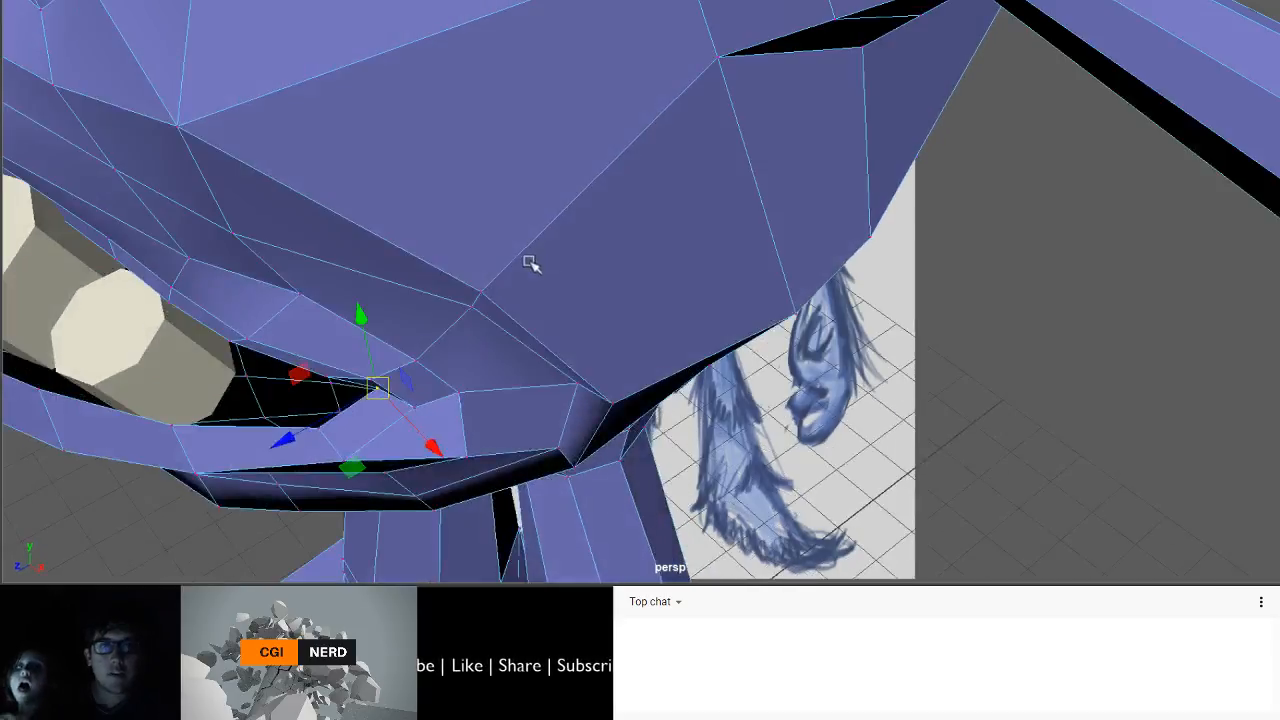
# - Move the single vertex where the upper and lower lips meet slightly upward at the mouth corner
pyautogui.click(418, 409)
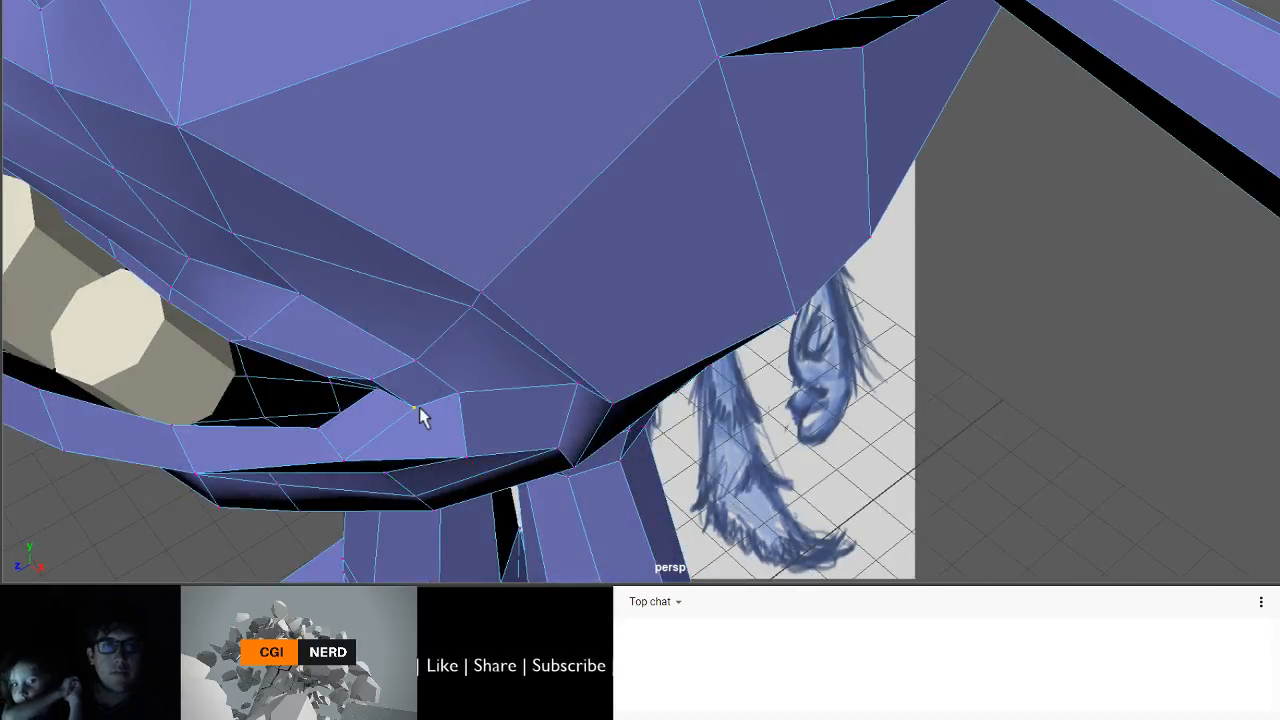
pyautogui.press('w')
pyautogui.moveTo(412, 409); pyautogui.dragTo(417, 401)
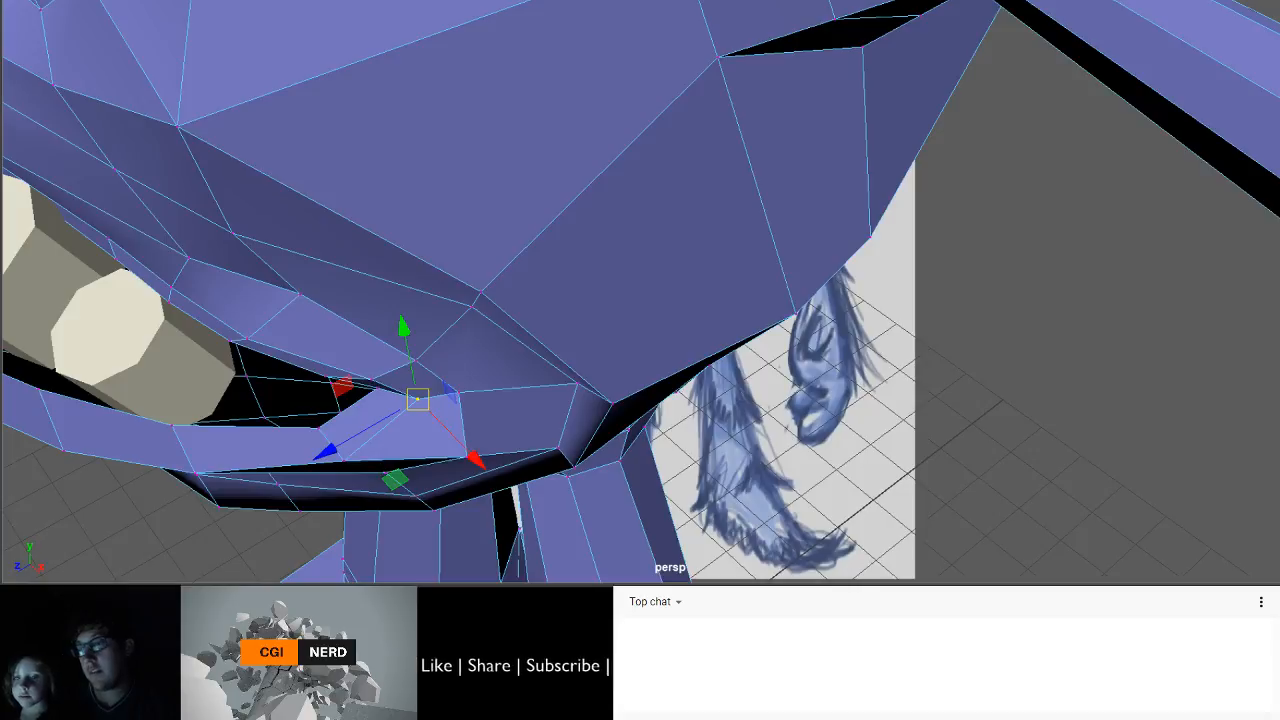
# - Select the lower-lip vertex pair nearest the mouth corner and move it inward toward the teeth
pyautogui.keyDown('alt'); pyautogui.moveTo(345, 316); pyautogui.dragTo(414, 264); pyautogui.keyUp('alt')
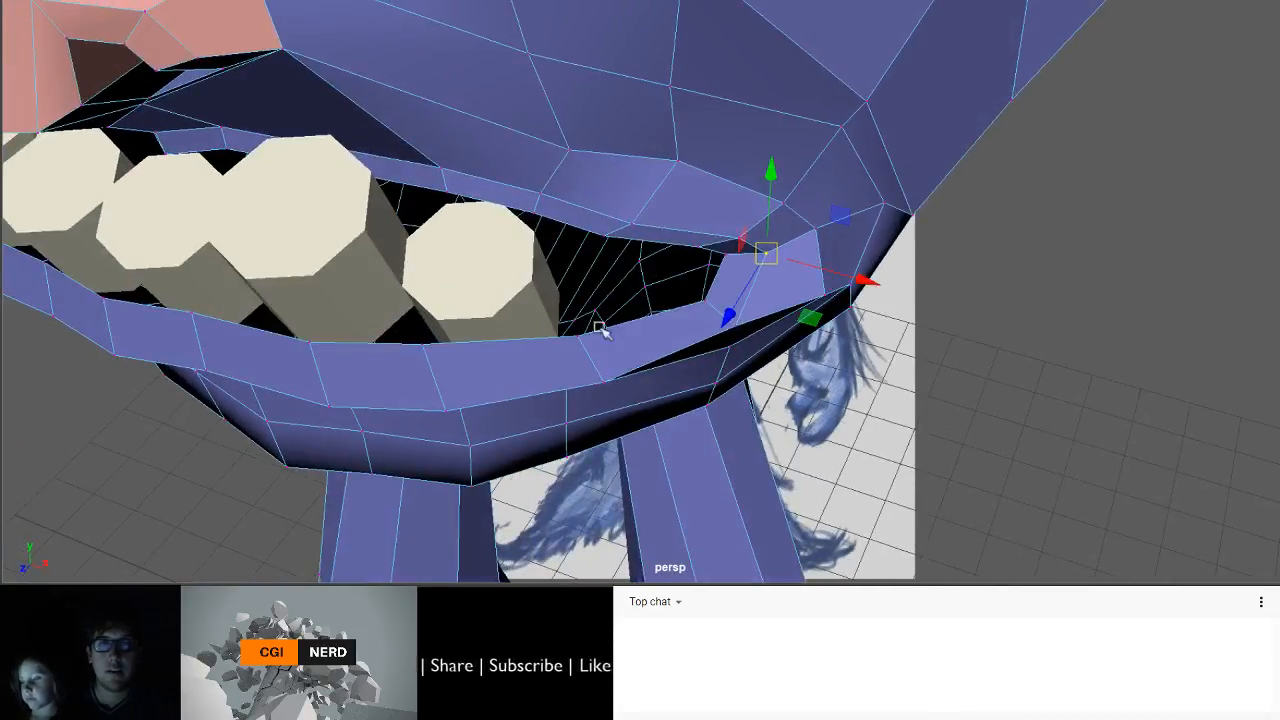
pyautogui.click(703, 298)
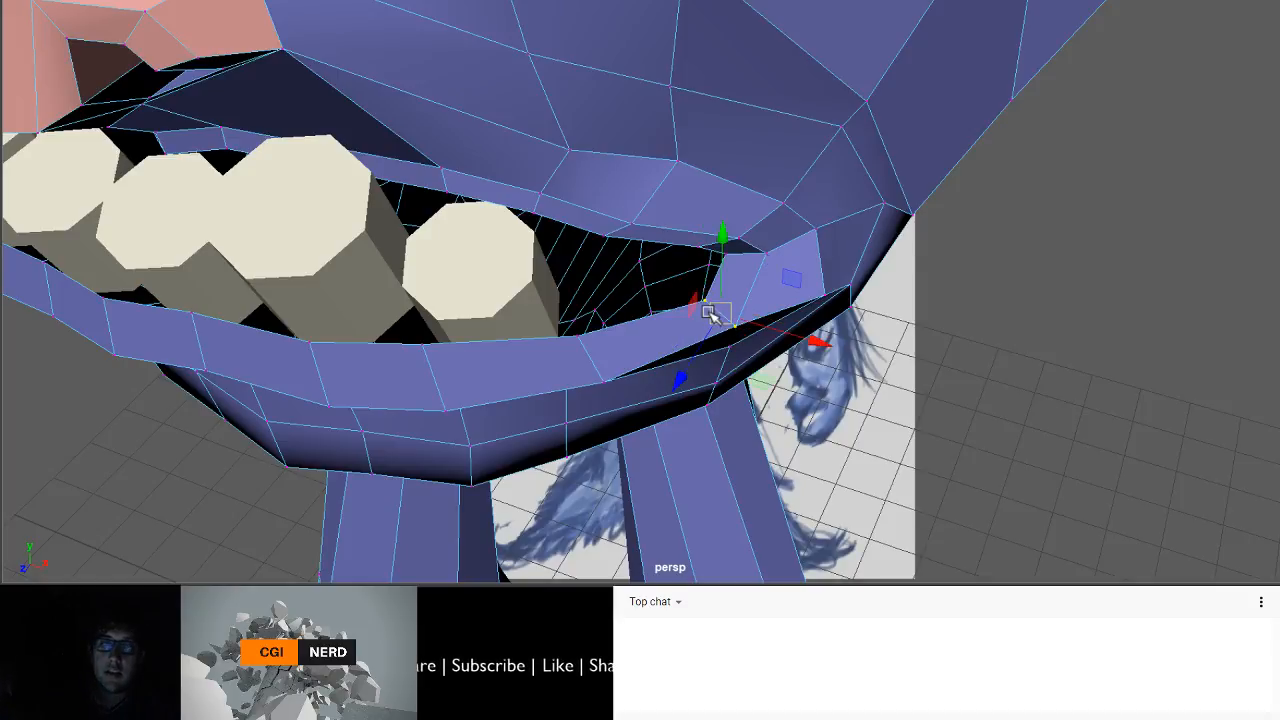
pyautogui.moveTo(710, 313); pyautogui.dragTo(679, 302)
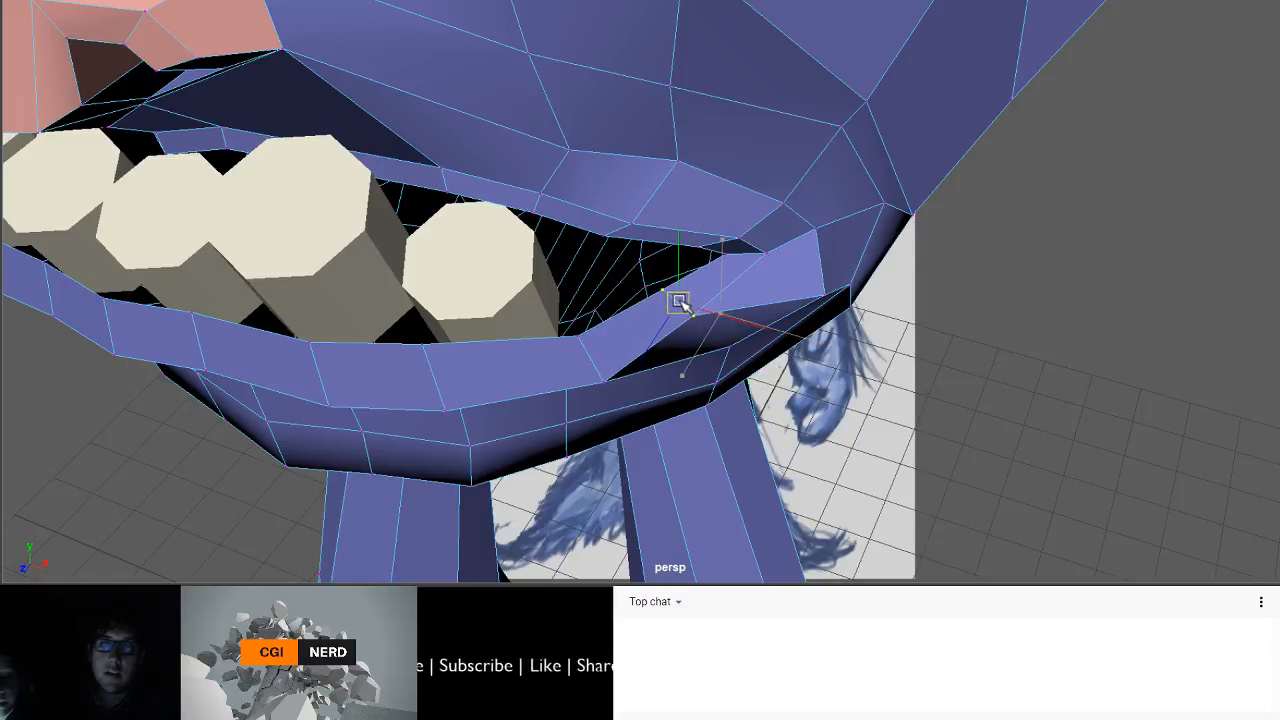
pyautogui.click(606, 372)
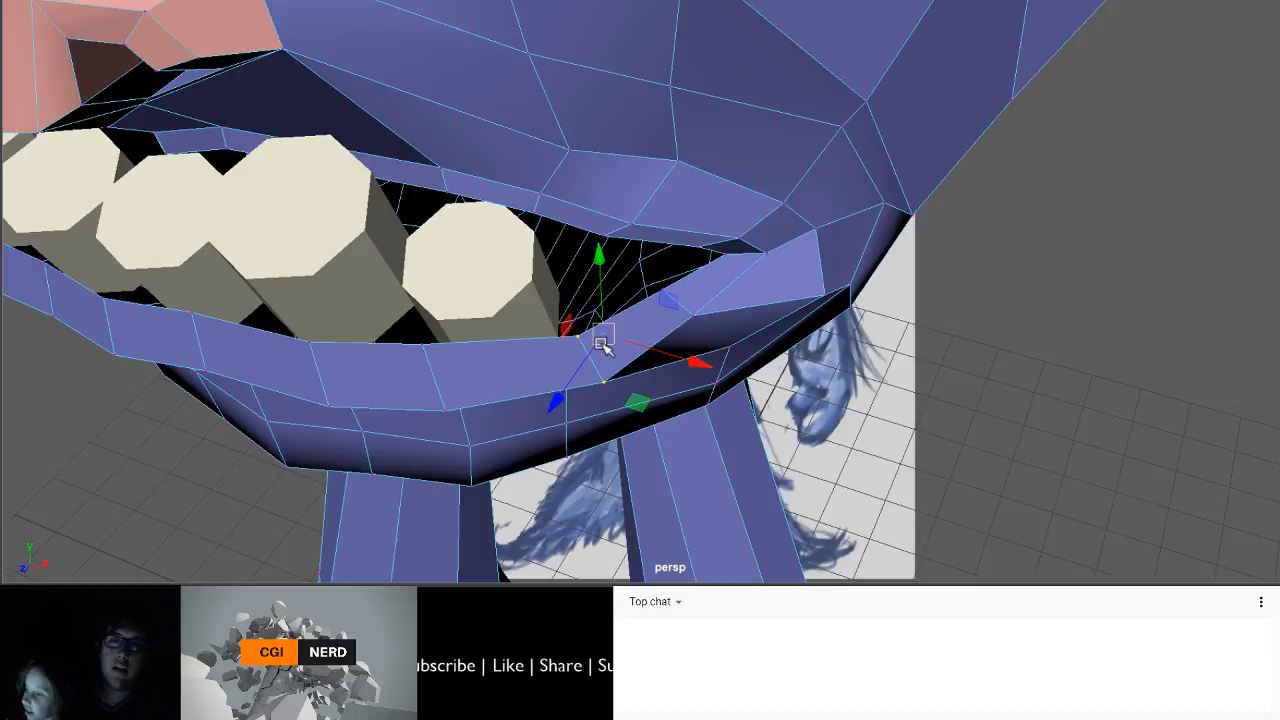
pyautogui.moveTo(601, 343); pyautogui.dragTo(586, 322)
pyautogui.hotkey('ctrl', 'z')
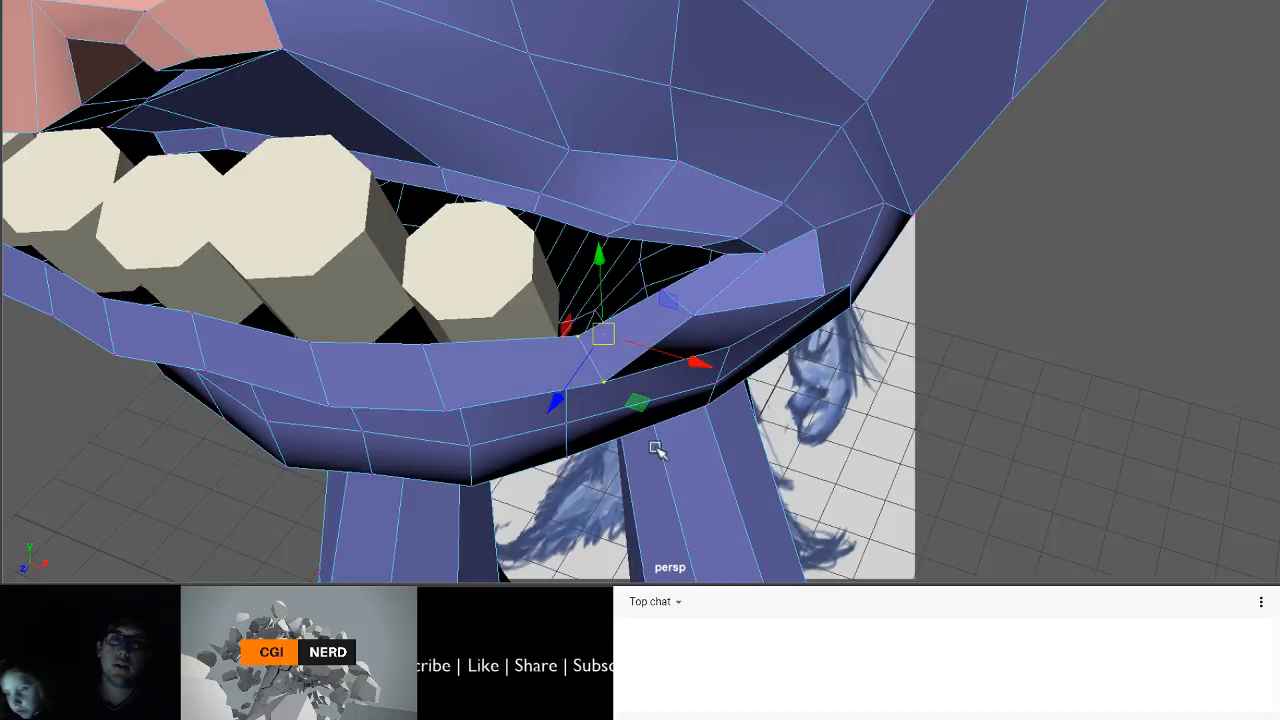
# - Shift the second lower-lip vertex pair from the mouth corner slightly up and inward beside the outermost tooth
pyautogui.keyDown('alt'); pyautogui.moveTo(655, 447); pyautogui.dragTo(614, 349); pyautogui.keyUp('alt')
pyautogui.click(773, 551)
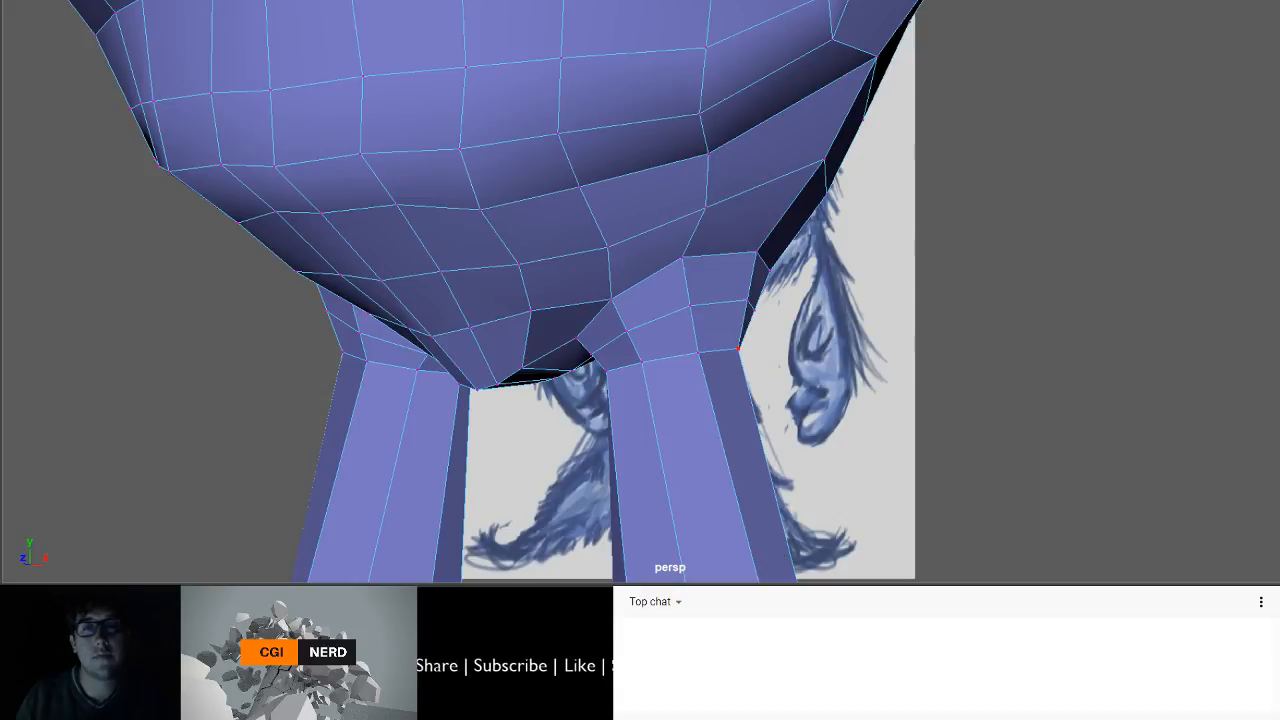
pyautogui.scroll(-1, 534, 388)
pyautogui.keyDown('alt'); pyautogui.moveTo(543, 354); pyautogui.dragTo(550, 523, button='middle'); pyautogui.keyUp('alt')
pyautogui.scroll(-4, 476, 395)
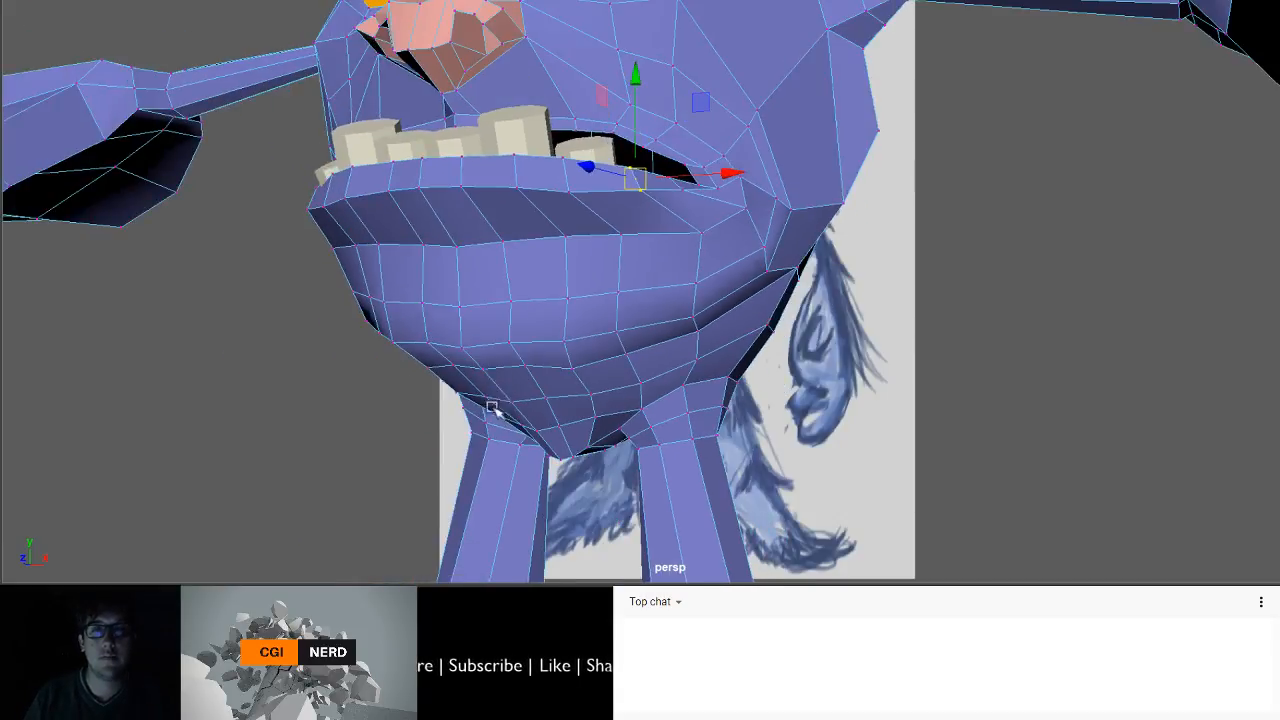
pyautogui.keyDown('alt'); pyautogui.moveTo(493, 409); pyautogui.dragTo(518, 417); pyautogui.keyUp('alt')
pyautogui.keyDown('alt'); pyautogui.moveTo(485, 434); pyautogui.dragTo(449, 489, button='middle'); pyautogui.keyUp('alt')
pyautogui.keyDown('alt'); pyautogui.moveTo(512, 335); pyautogui.dragTo(486, 422); pyautogui.keyUp('alt')
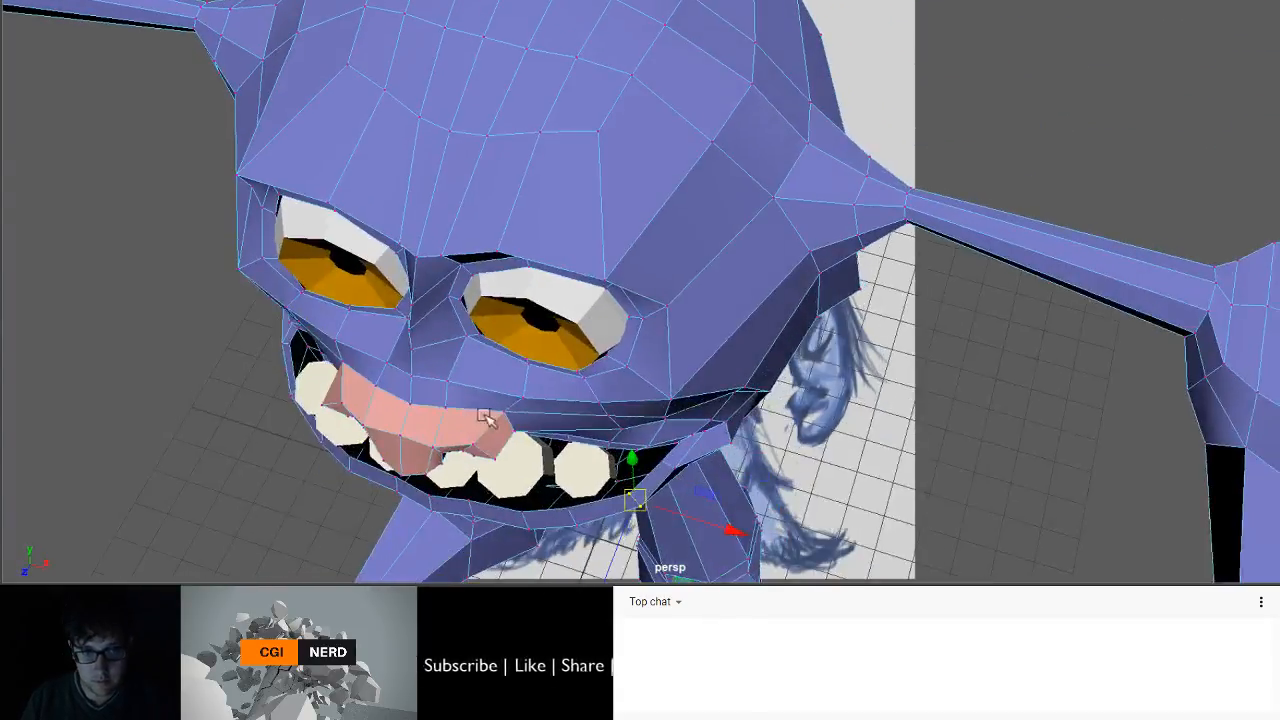
pyautogui.scroll(3, 490, 417)
pyautogui.keyDown('alt'); pyautogui.moveTo(500, 404); pyautogui.dragTo(520, 260, button='middle'); pyautogui.keyUp('alt')
pyautogui.scroll(3, 506, 386)
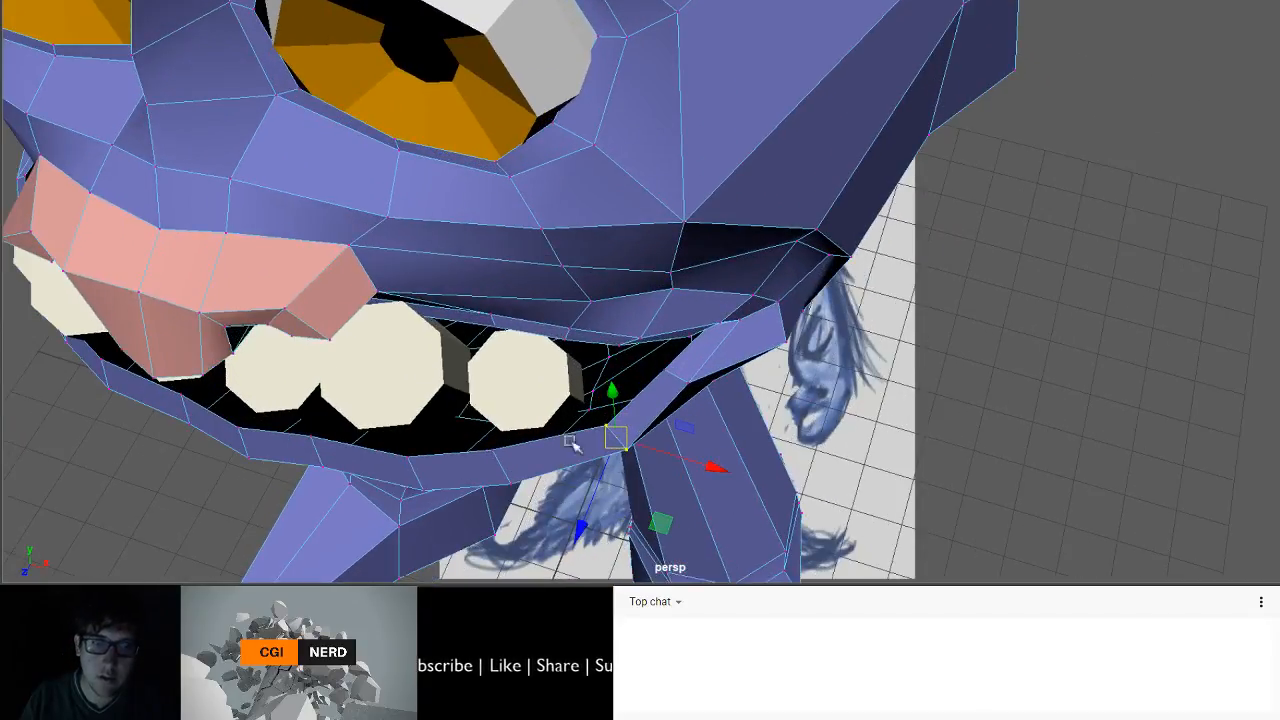
pyautogui.moveTo(625, 438); pyautogui.dragTo(606, 420)
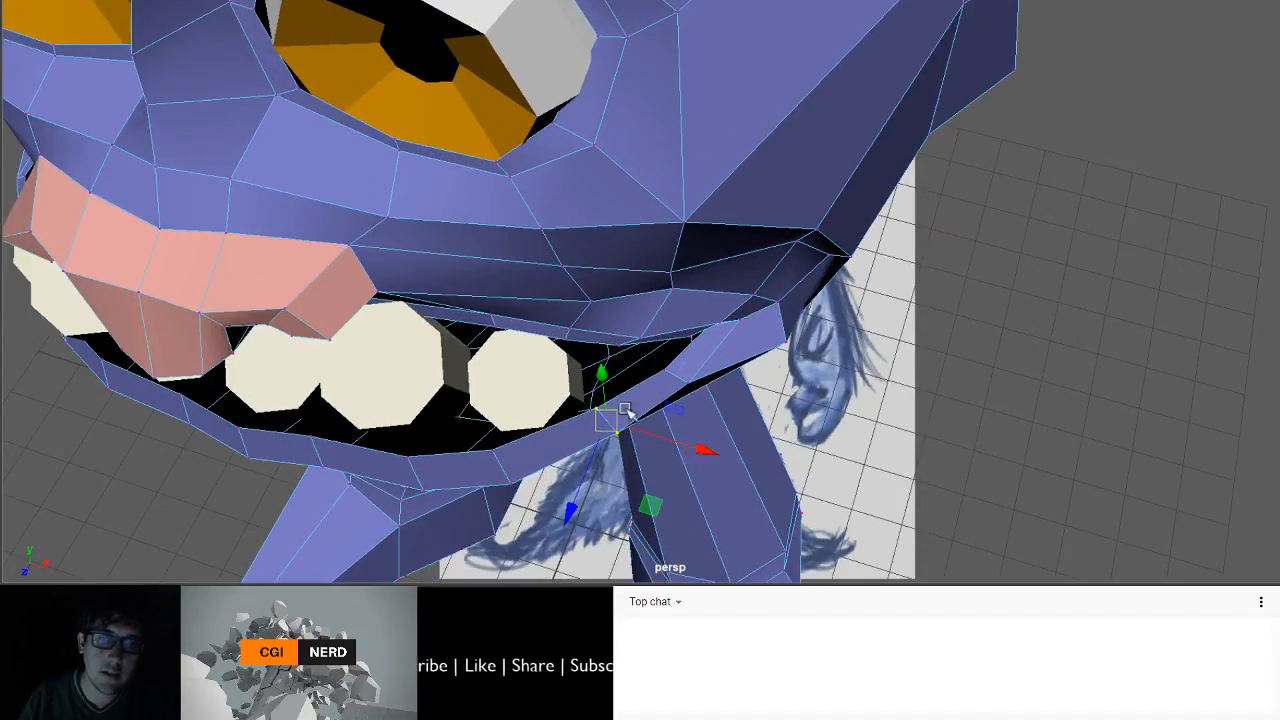
# - Adjust the lower-lip vertices at the mouth corner and pull the vertices just below the lip inward
pyautogui.click(666, 370)
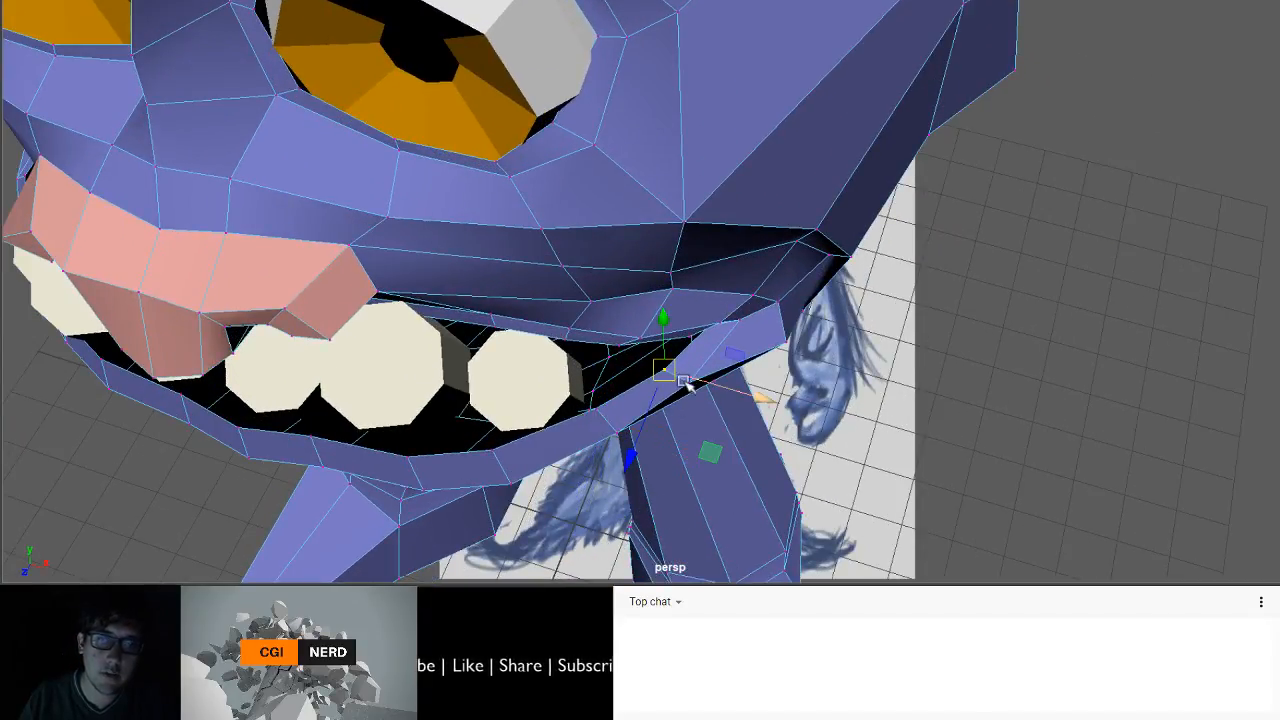
pyautogui.keyDown('shift'); pyautogui.click(686, 383); pyautogui.keyUp('shift')
pyautogui.moveTo(677, 379); pyautogui.dragTo(694, 291)
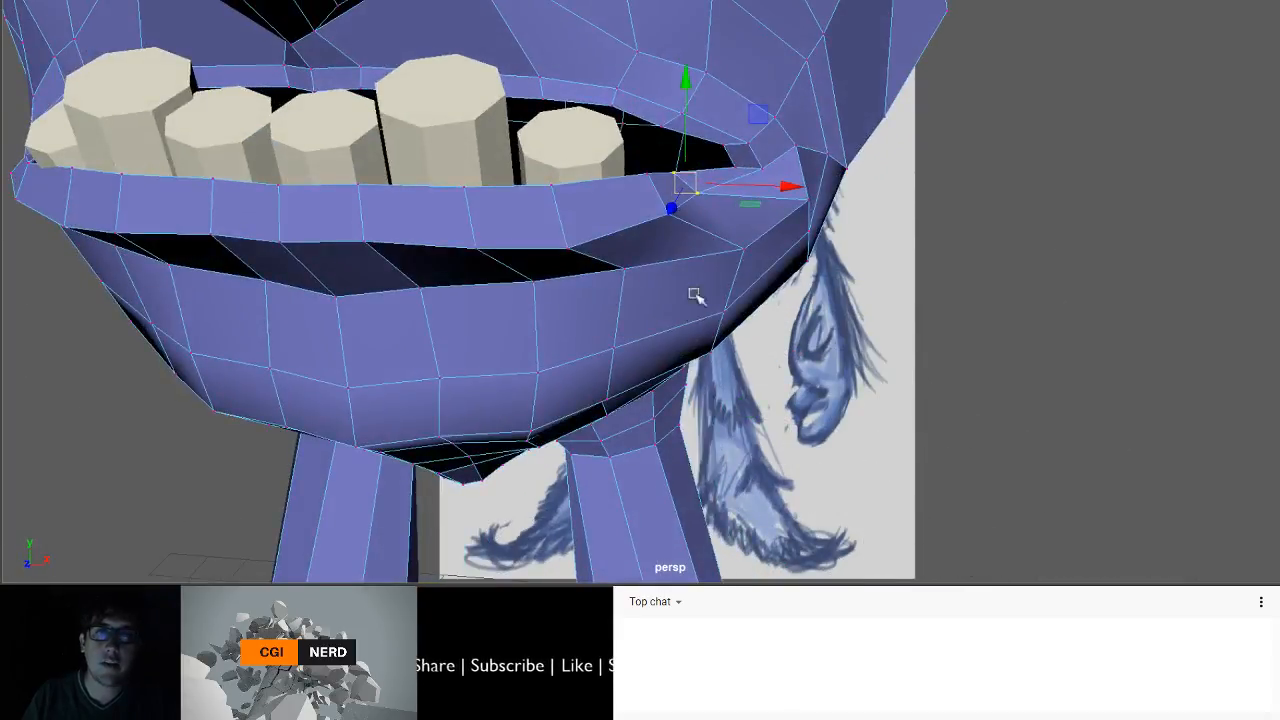
pyautogui.moveTo(752, 255); pyautogui.dragTo(686, 250)
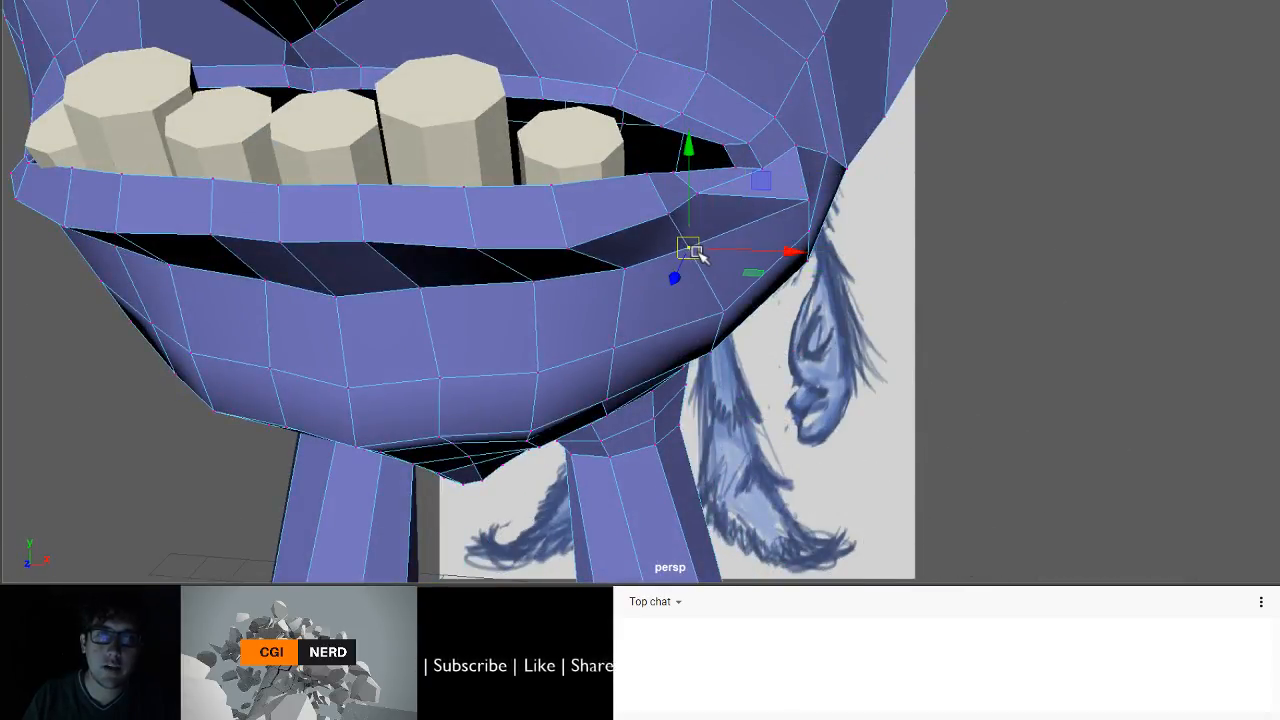
pyautogui.click(808, 197)
pyautogui.moveTo(808, 200); pyautogui.dragTo(569, 286)
# - Select the inner upper-lip vertices near the mouth corner and move them slightly down and inward toward the outermost tooth
pyautogui.keyDown('alt'); pyautogui.moveTo(572, 298); pyautogui.dragTo(727, 250); pyautogui.keyUp('alt')
pyautogui.keyDown('alt'); pyautogui.moveTo(640, 222); pyautogui.dragTo(640, 439, button='middle'); pyautogui.keyUp('alt')
pyautogui.scroll(-3, 634, 432)
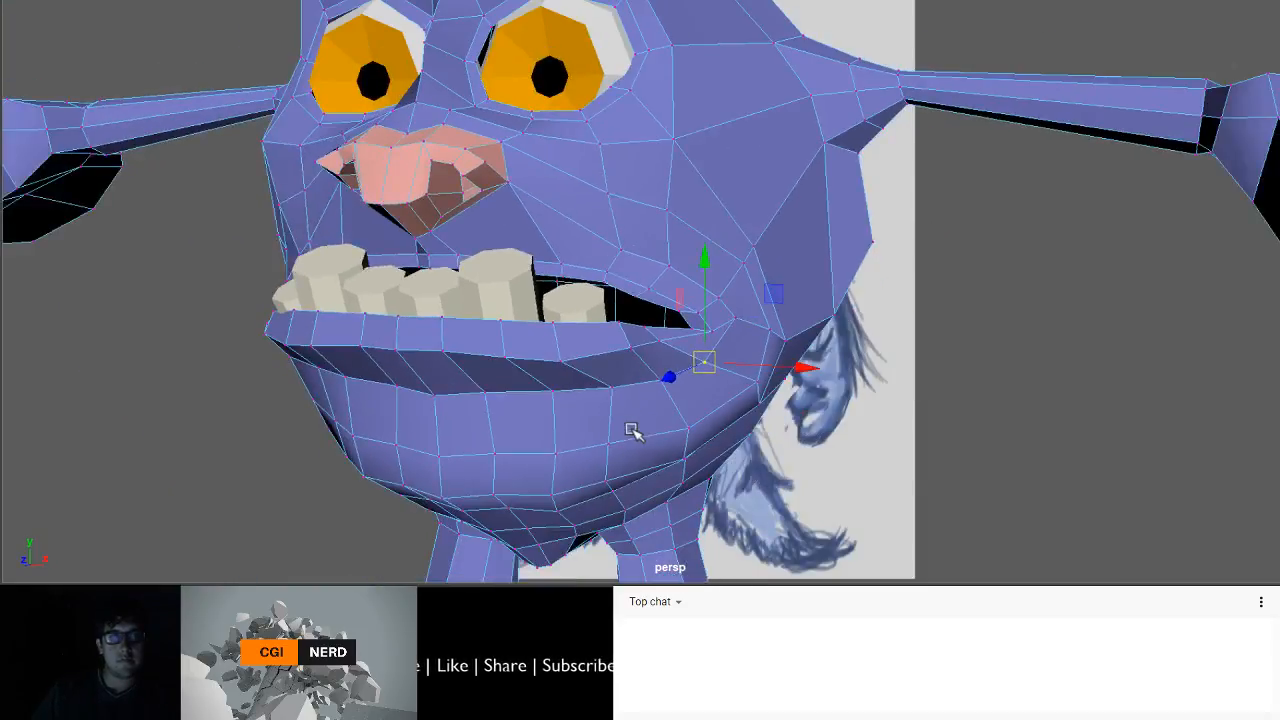
pyautogui.keyDown('alt'); pyautogui.moveTo(632, 338); pyautogui.dragTo(684, 317); pyautogui.keyUp('alt')
pyautogui.keyDown('alt'); pyautogui.moveTo(716, 296); pyautogui.dragTo(510, 208, button='middle'); pyautogui.keyUp('alt')
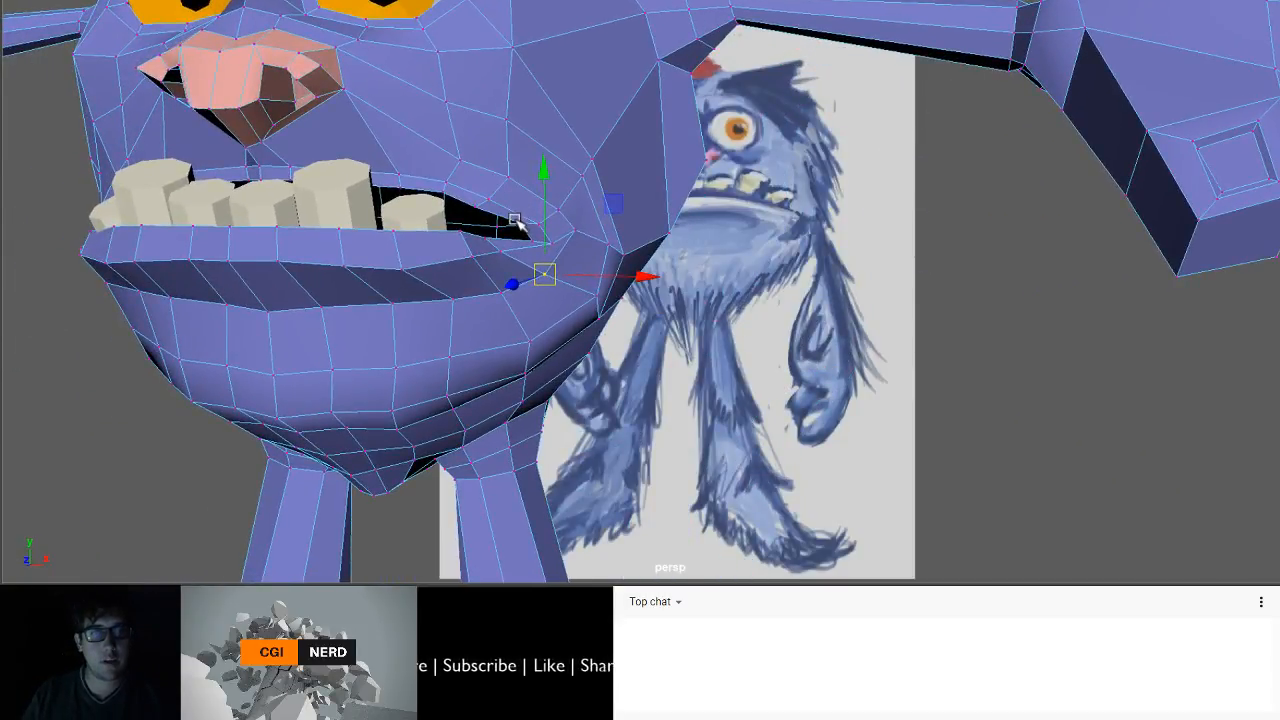
pyautogui.click(514, 220)
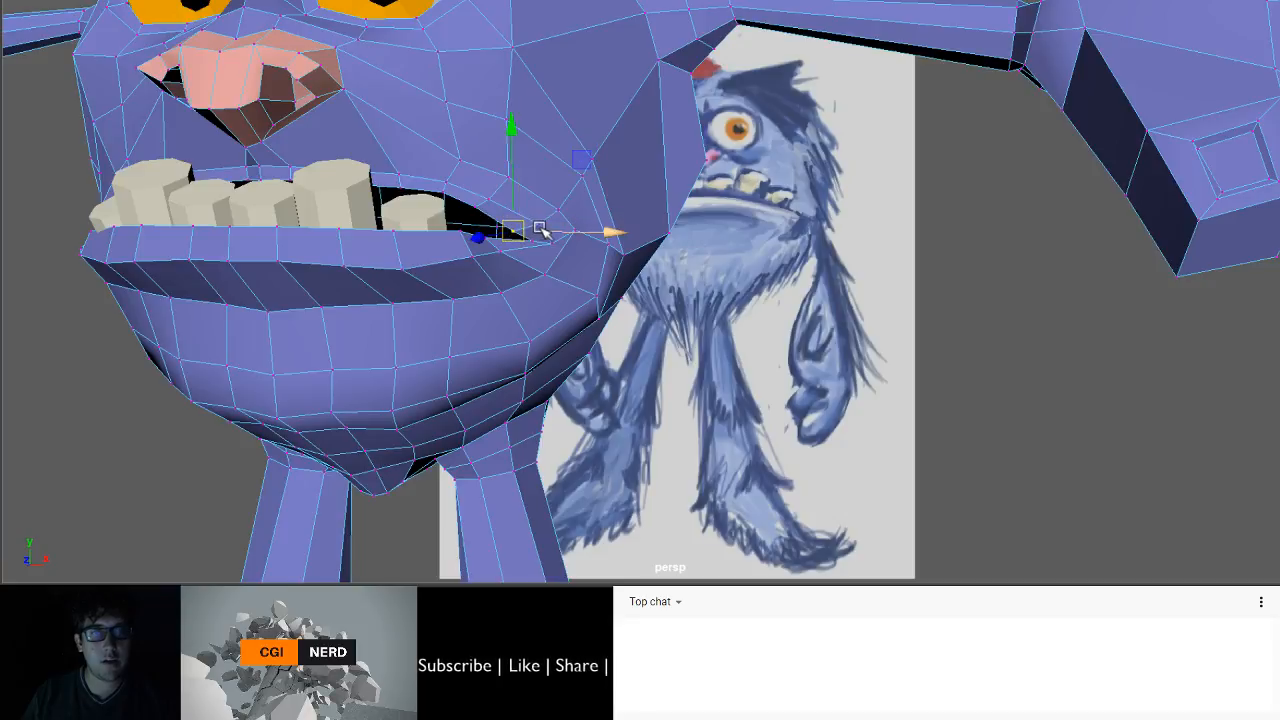
pyautogui.moveTo(545, 225); pyautogui.dragTo(481, 238)
pyautogui.click(540, 222)
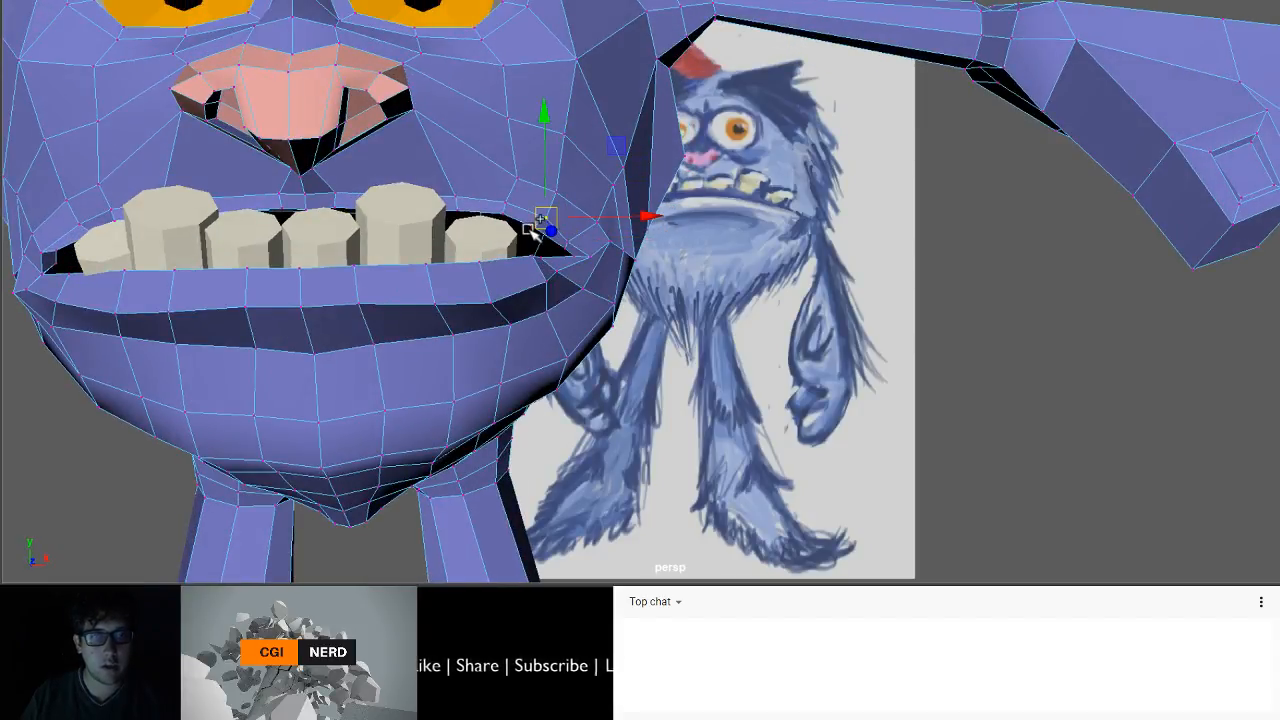
pyautogui.keyDown('shift'); pyautogui.click(531, 230); pyautogui.keyUp('shift')
pyautogui.moveTo(545, 226); pyautogui.dragTo(533, 232)
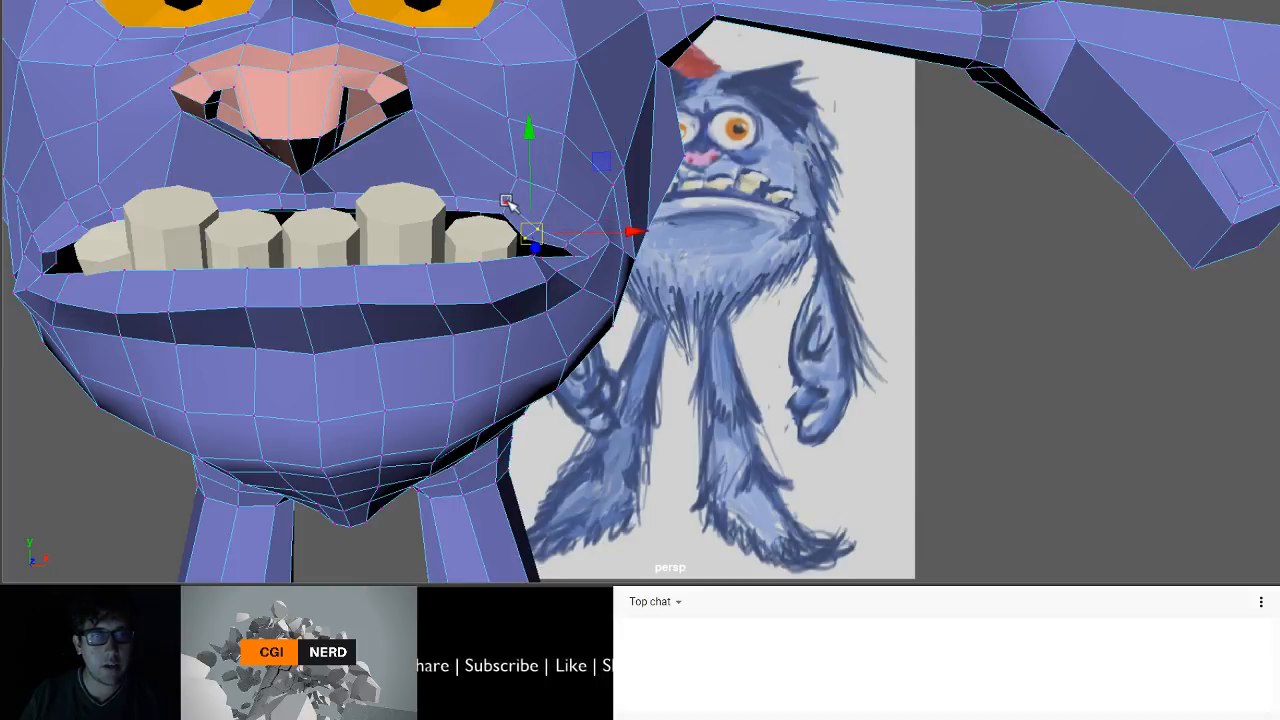
# - Select the upper-lip vertices above the outermost tooth and adjust their position along the lip line
pyautogui.click(507, 202)
pyautogui.keyDown('shift'); pyautogui.moveTo(507, 202); pyautogui.dragTo(503, 218, button='right'); pyautogui.keyUp('shift')
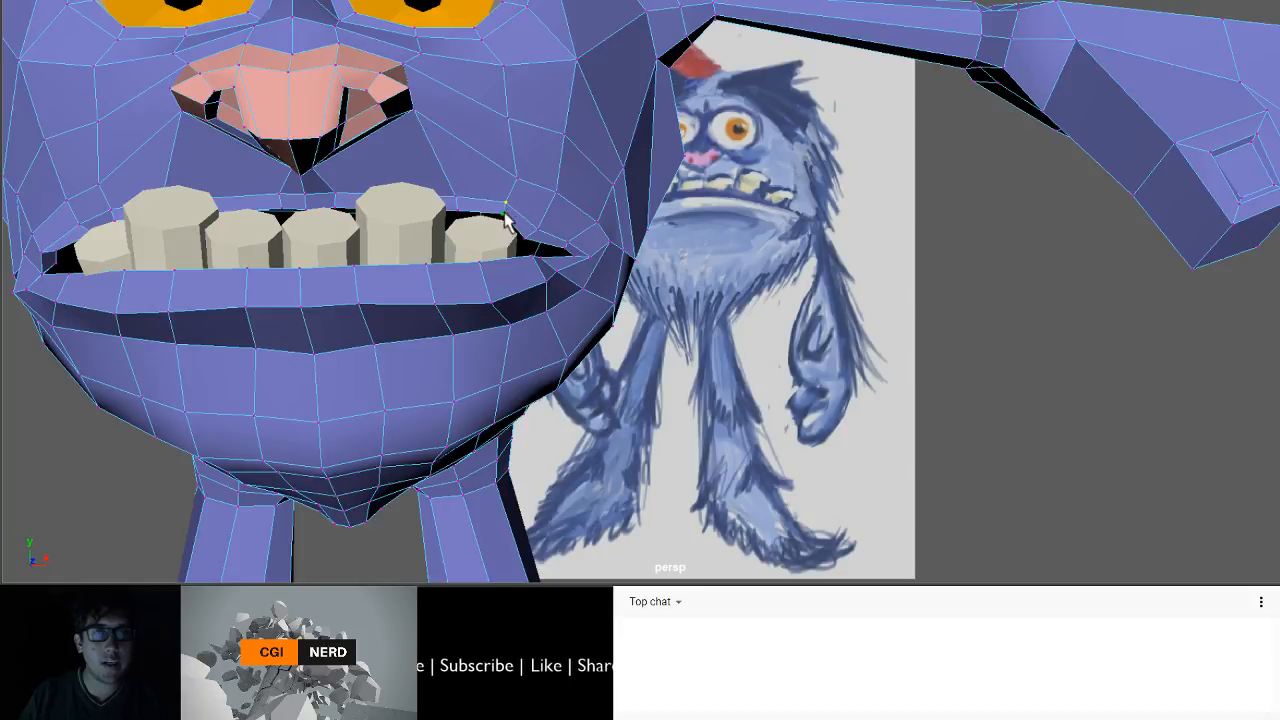
pyautogui.moveTo(505, 213); pyautogui.dragTo(555, 283)
# - Select the centre upper-lip vertices beneath the nose and adjust their depth in front of the teeth
pyautogui.click(290, 288)
pyautogui.press('q')
pyautogui.press('w')
pyautogui.moveTo(669, 303); pyautogui.dragTo(656, 302)
pyautogui.keyDown('alt'); pyautogui.moveTo(577, 334); pyautogui.dragTo(493, 325); pyautogui.keyUp('alt')
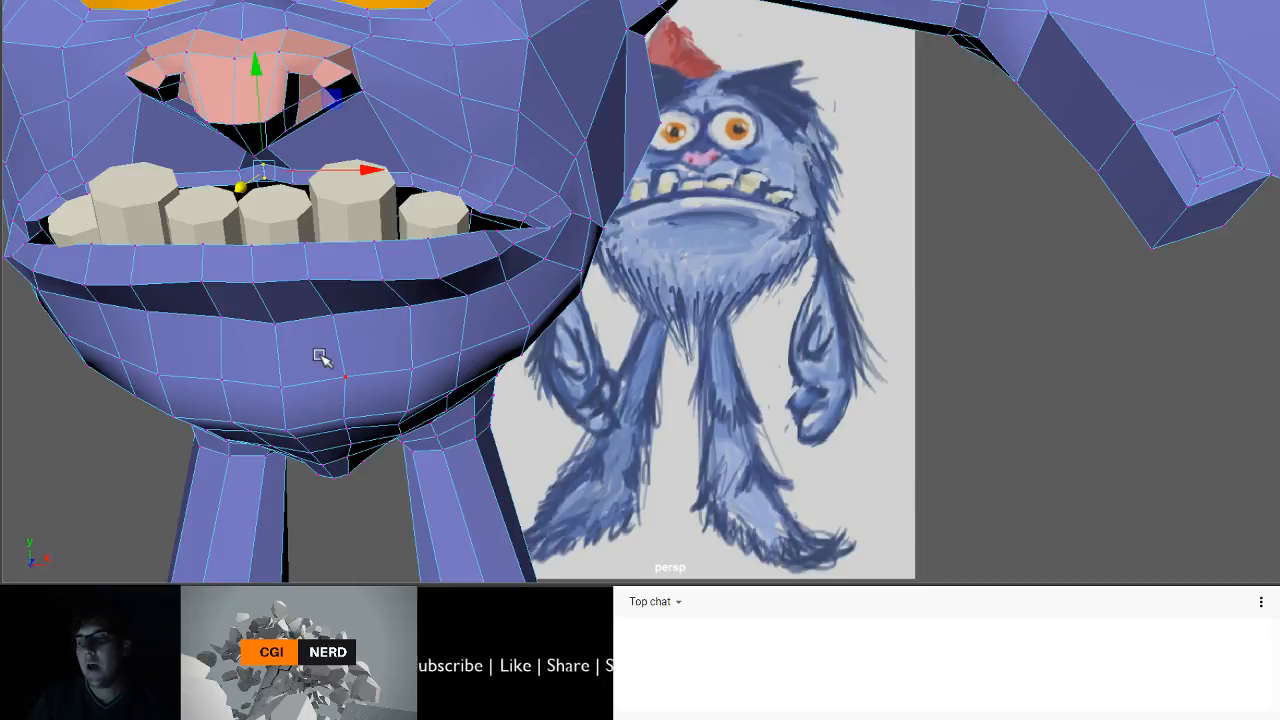
pyautogui.keyDown('alt'); pyautogui.moveTo(286, 223); pyautogui.dragTo(322, 213); pyautogui.keyUp('alt')
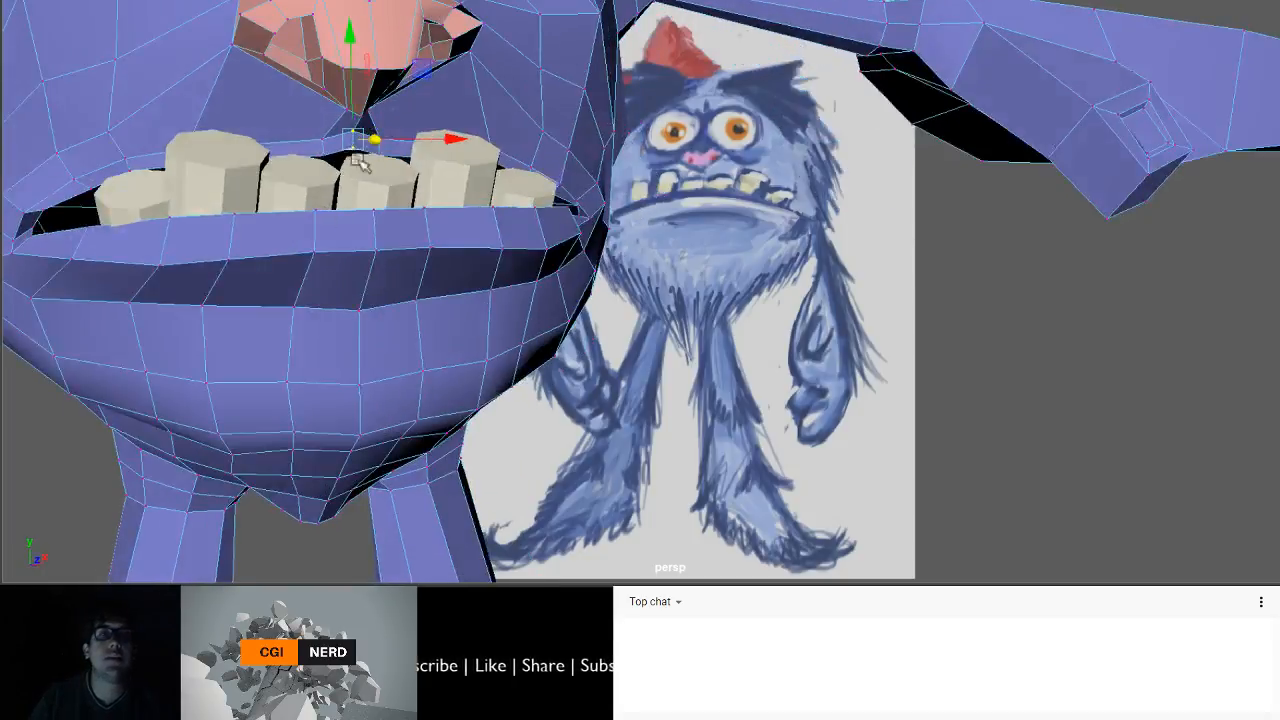
pyautogui.moveTo(353, 53); pyautogui.dragTo(256, 282)
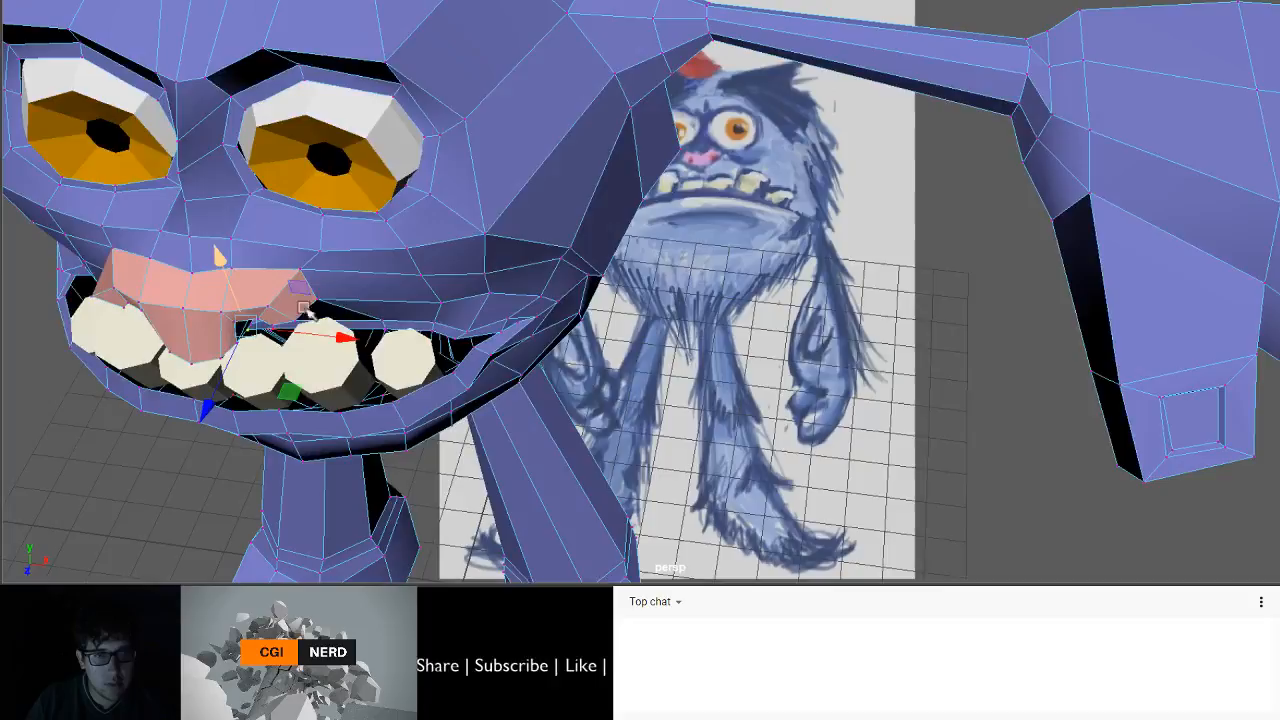
# - Select the inner upper-lip vertices at the mouth corner beside the outermost tooth and move them along the Z axis
pyautogui.click(450, 352)
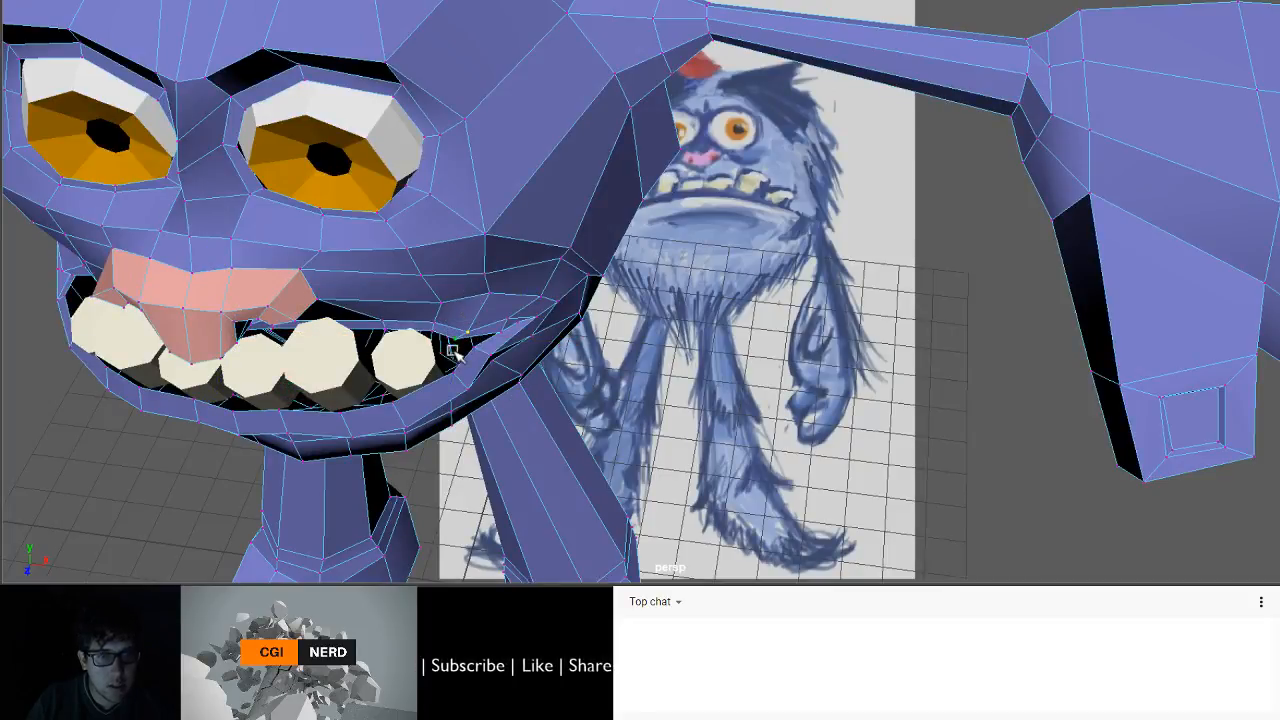
pyautogui.click(452, 349)
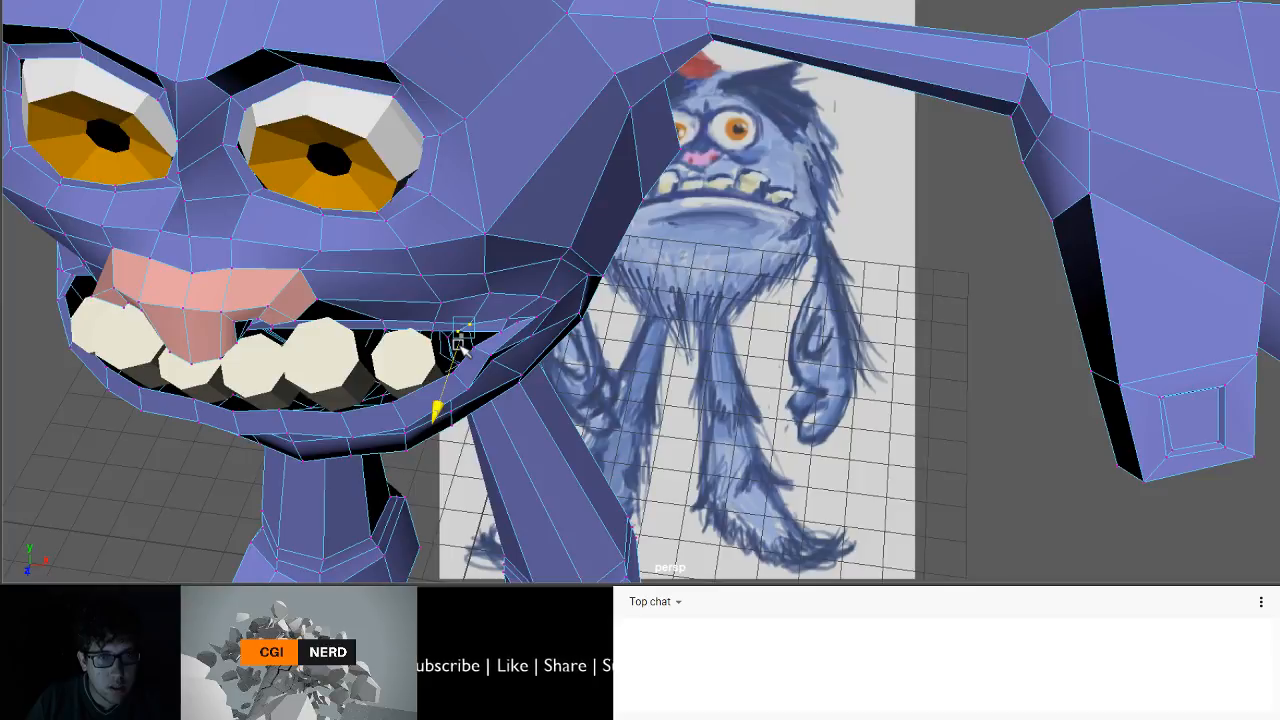
pyautogui.keyDown('alt'); pyautogui.moveTo(458, 343); pyautogui.dragTo(546, 294); pyautogui.keyUp('alt')
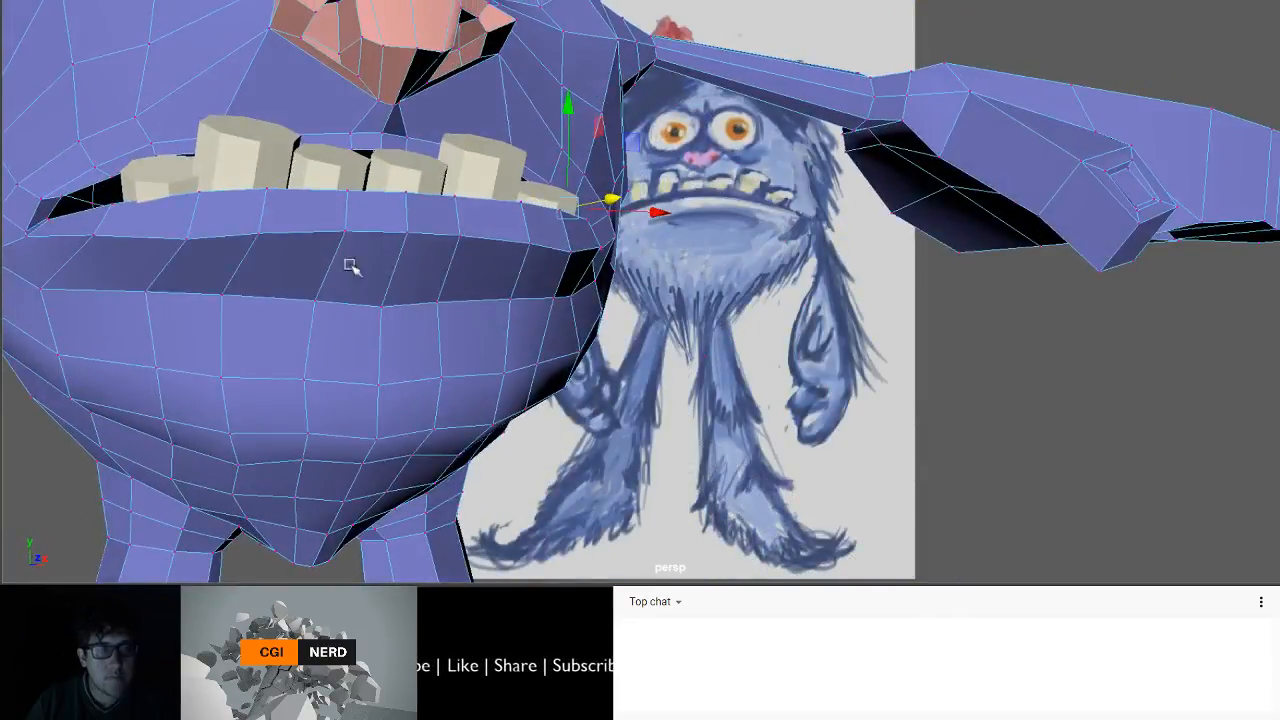
# - In the front view, select all body faces on the negative X side of the centre line and delete them
pyautogui.scroll(-4, 350, 266)
pyautogui.scroll(-4, 252, 260)
pyautogui.keyDown('alt'); pyautogui.moveTo(371, 320); pyautogui.dragTo(390, 344); pyautogui.keyUp('alt')
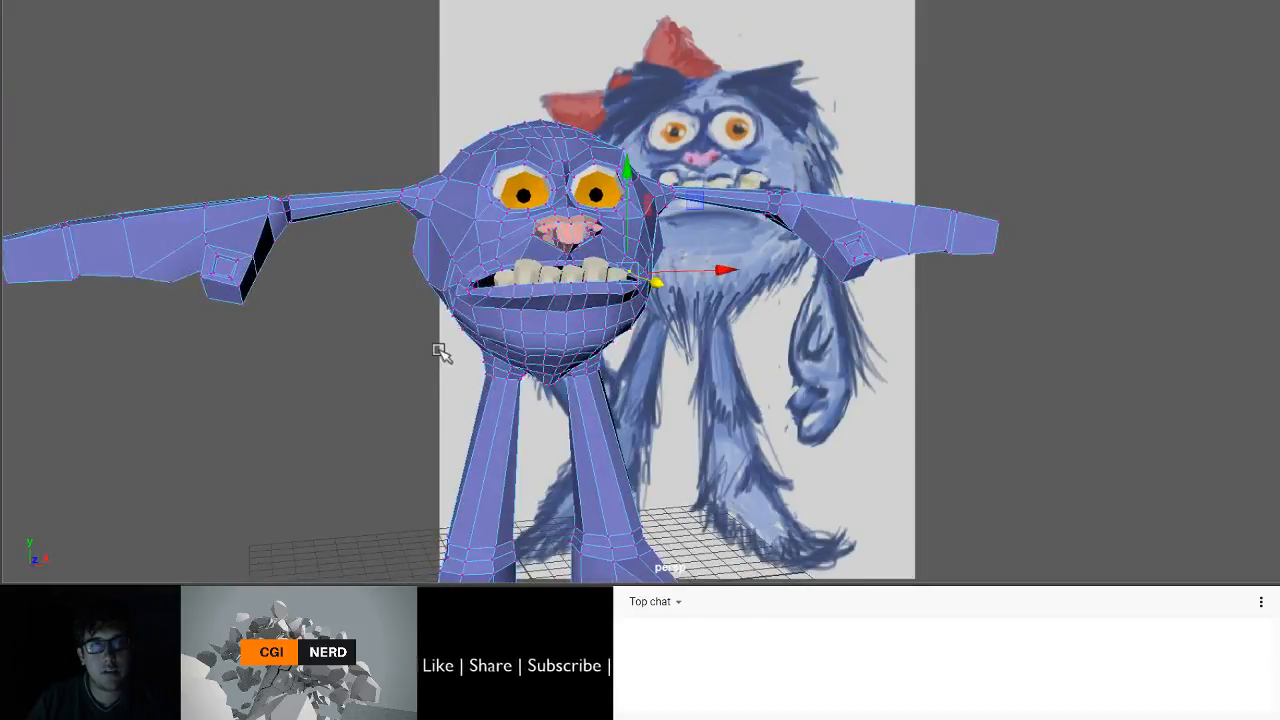
pyautogui.moveTo(587, 106); pyautogui.dragTo(584, 87, button='right')
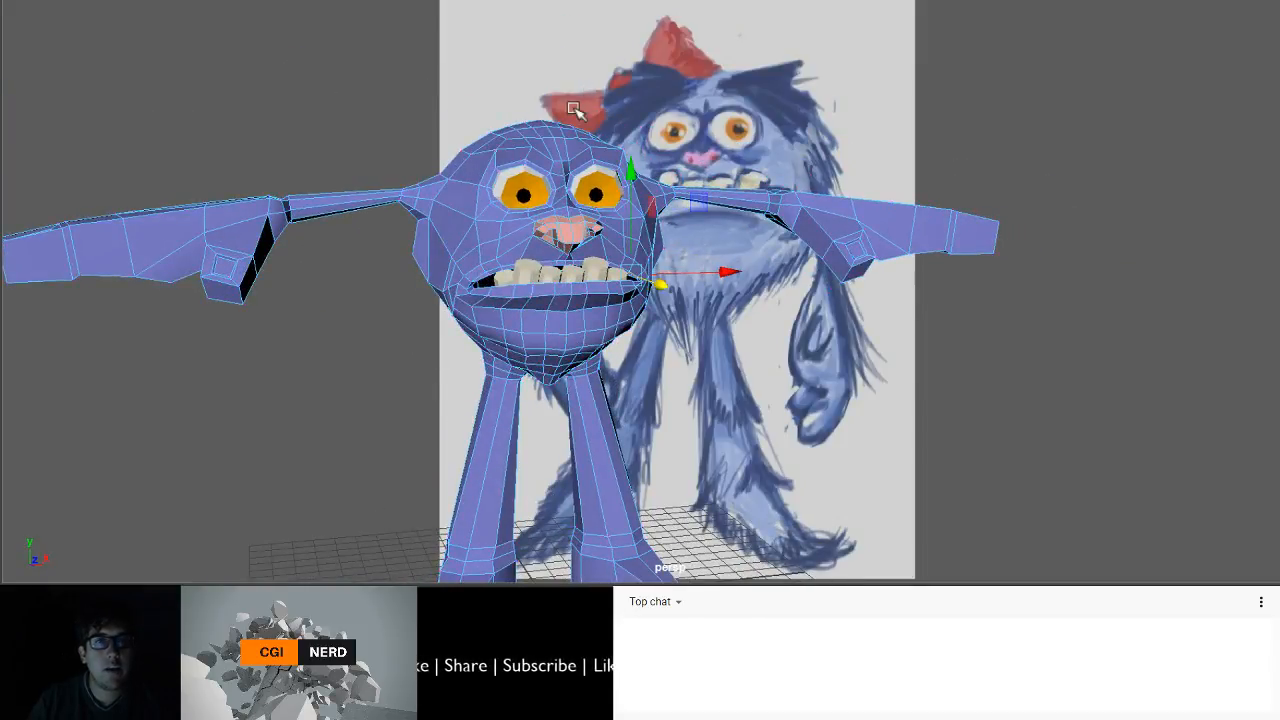
pyautogui.scroll(-2, 580, 174)
pyautogui.keyDown('alt'); pyautogui.moveTo(562, 230); pyautogui.dragTo(493, 141, button='middle'); pyautogui.keyUp('alt')
pyautogui.keyDown('alt'); pyautogui.moveTo(425, 209); pyautogui.dragTo(417, 220); pyautogui.keyUp('alt')
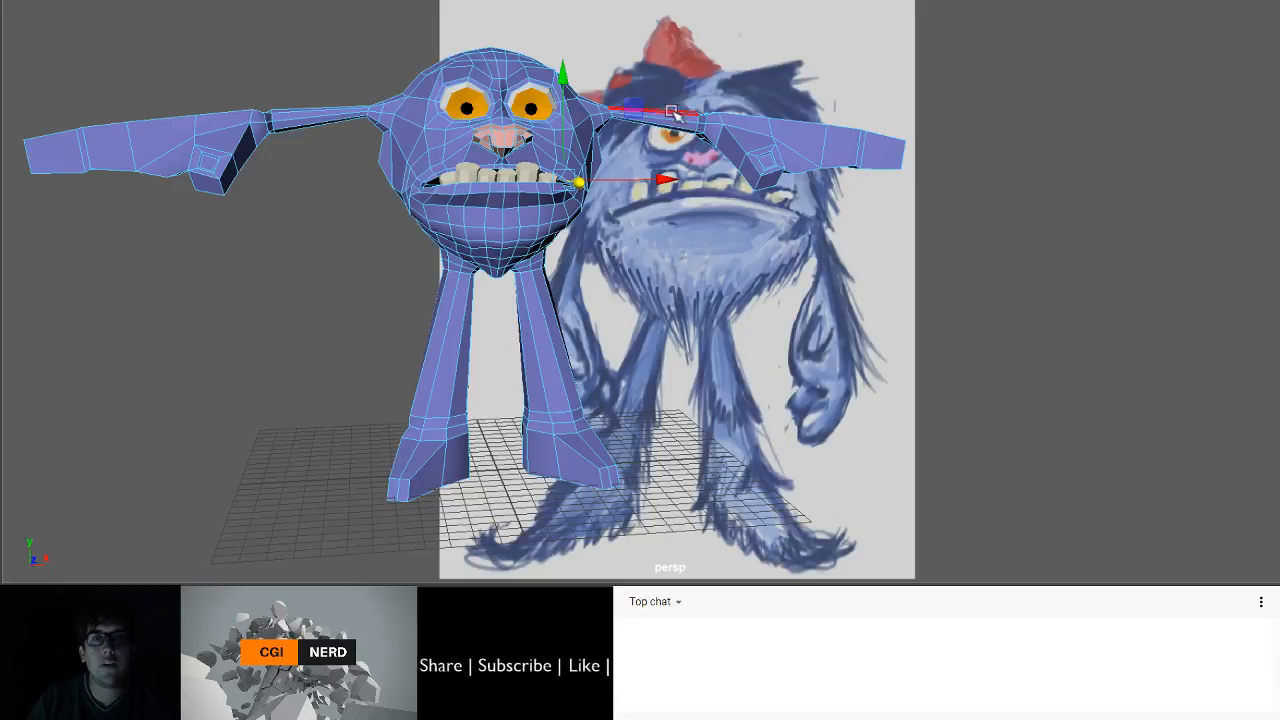
pyautogui.press('space')
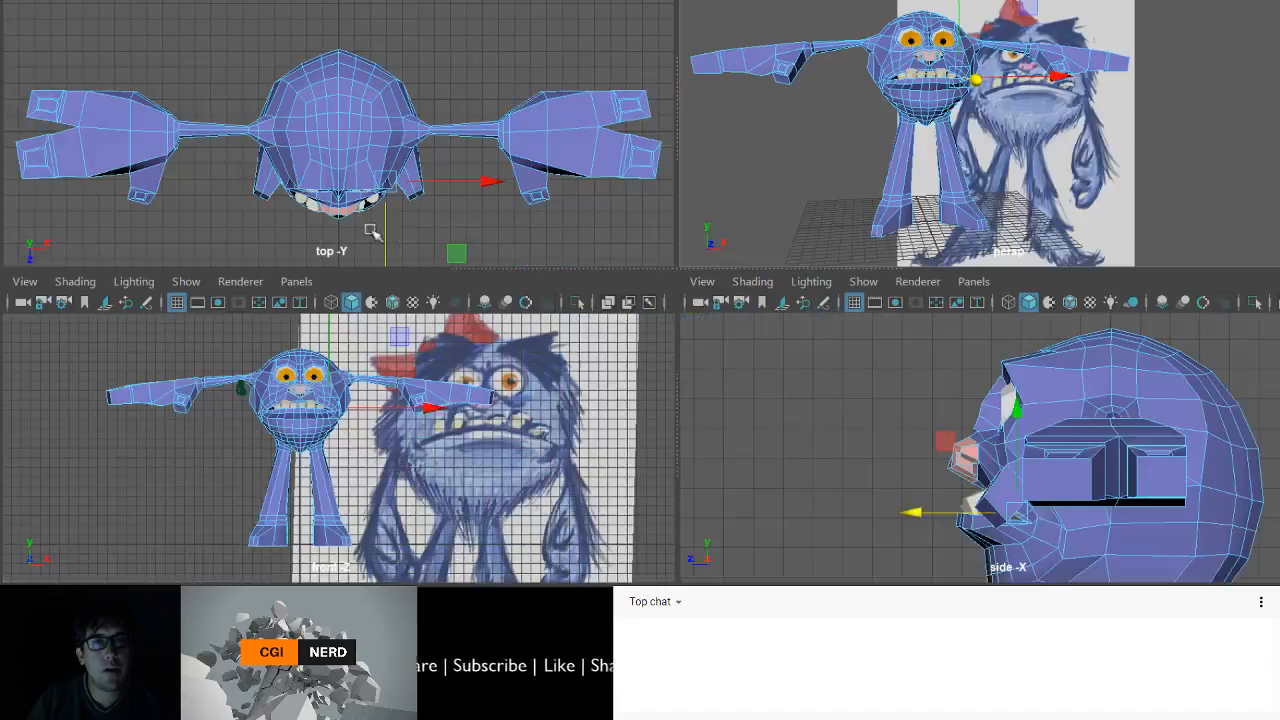
pyautogui.press('space')
pyautogui.scroll(-3, 361, 363)
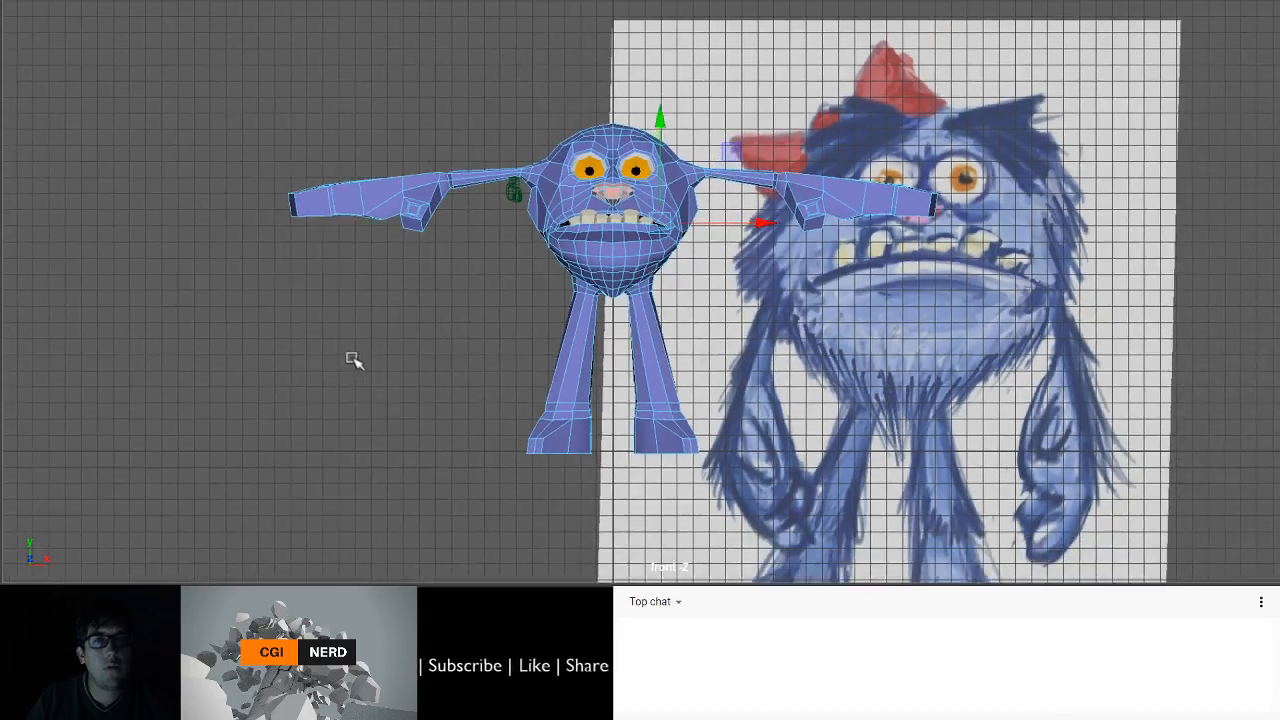
pyautogui.keyDown('alt'); pyautogui.moveTo(321, 357); pyautogui.dragTo(173, 411, button='middle'); pyautogui.keyUp('alt')
pyautogui.moveTo(123, 77); pyautogui.dragTo(466, 580)
pyautogui.moveTo(470, 581); pyautogui.dragTo(470, 581)
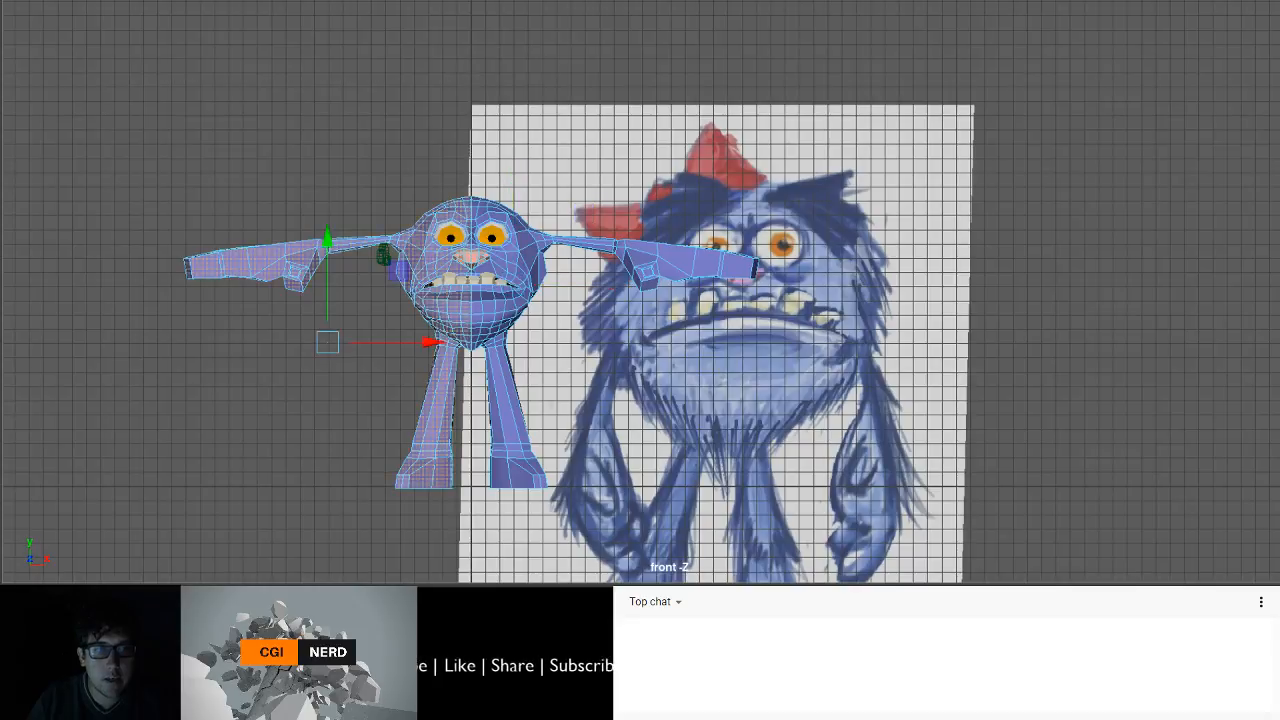
pyautogui.press('Delete')
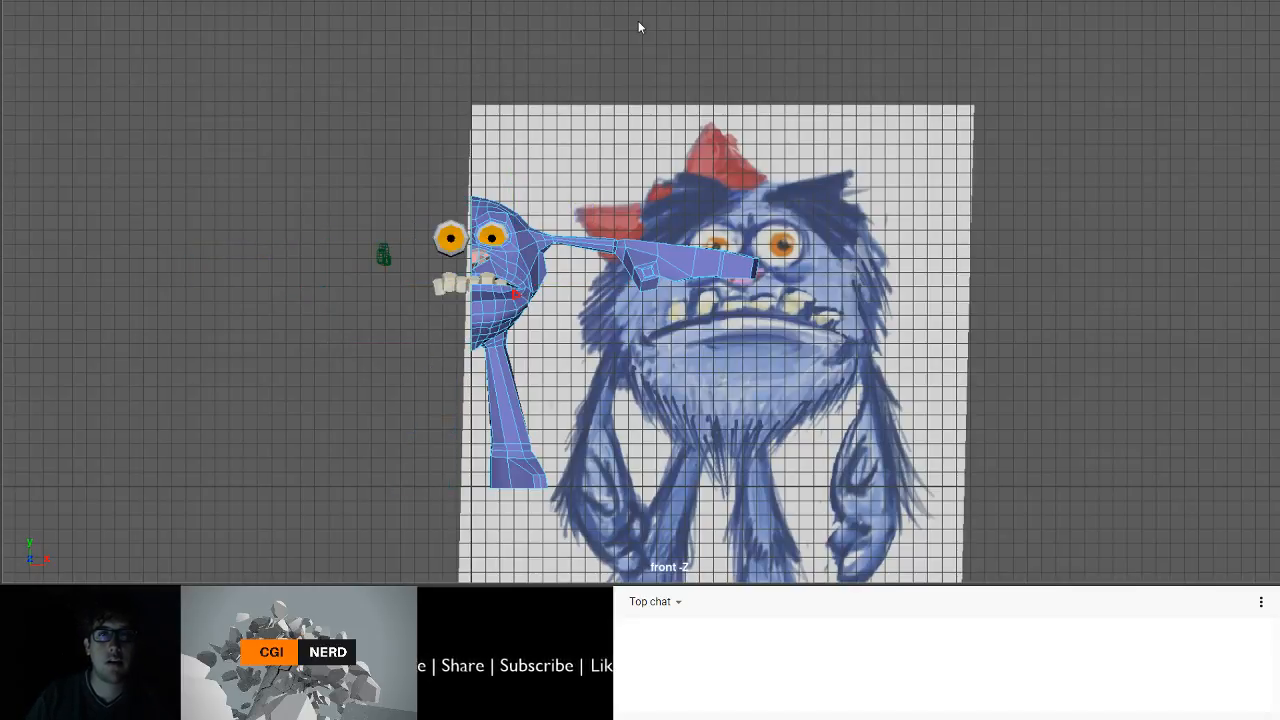
# - Mirror the remaining body half across the world X axis in the negative direction with Merge border, adjust the merge threshold, and deselect the mesh
pyautogui.click(605, 2)
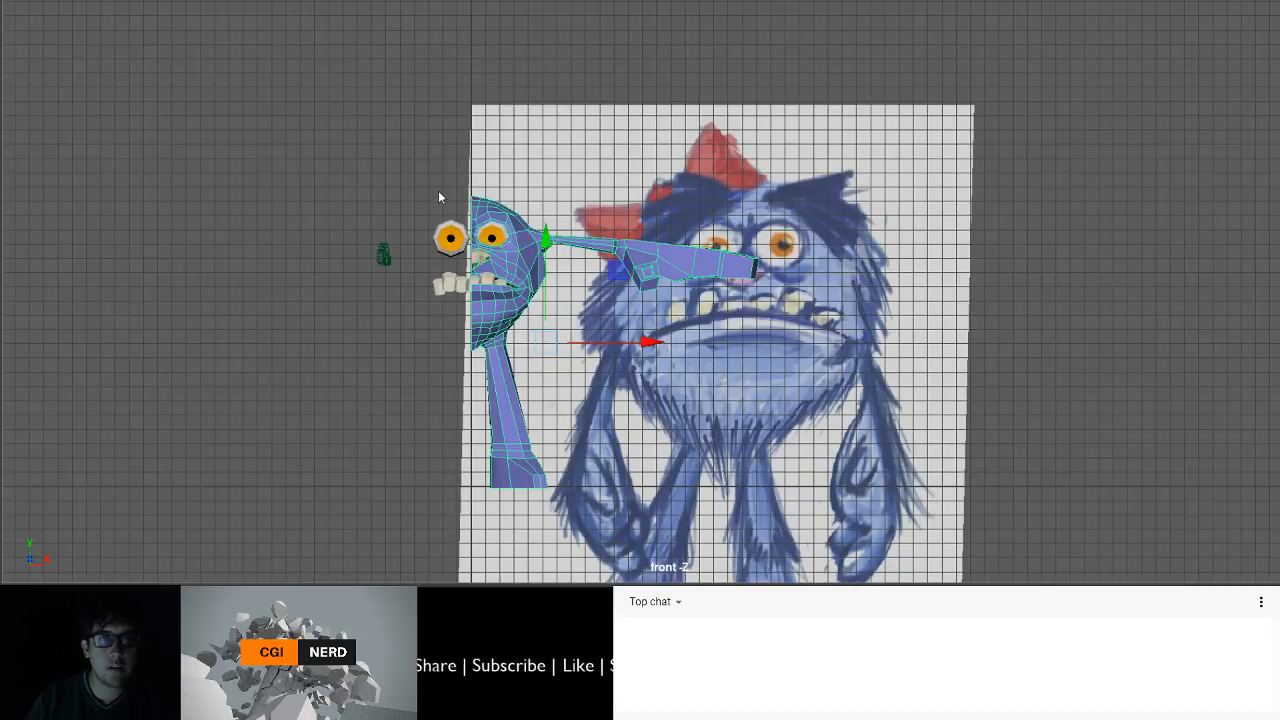
pyautogui.press('g')
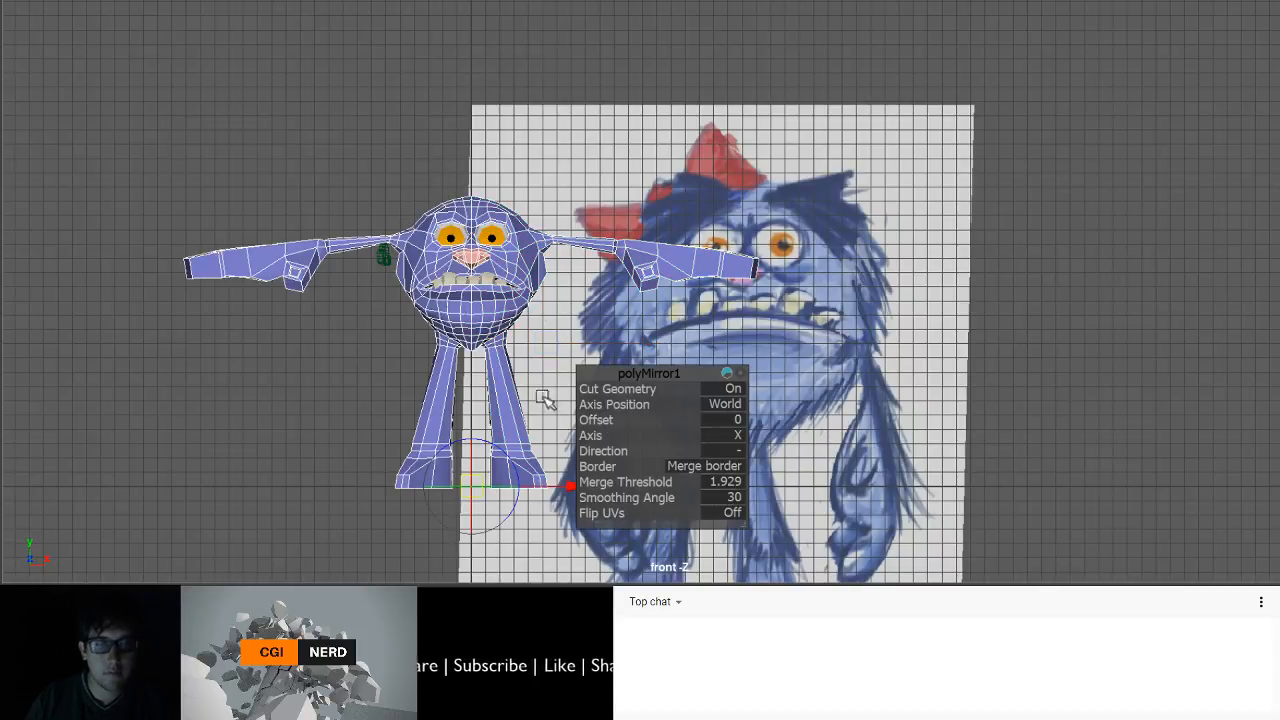
pyautogui.click(720, 482)
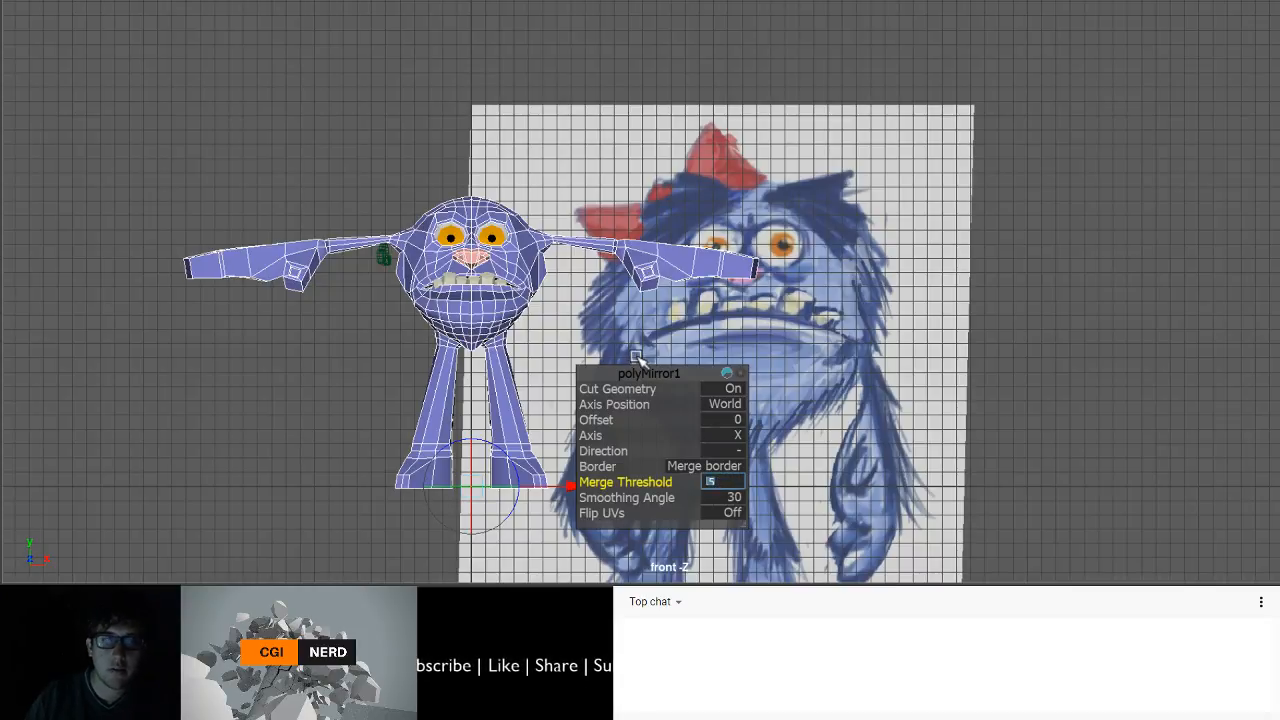
pyautogui.click(499, 318)
pyautogui.press('q')
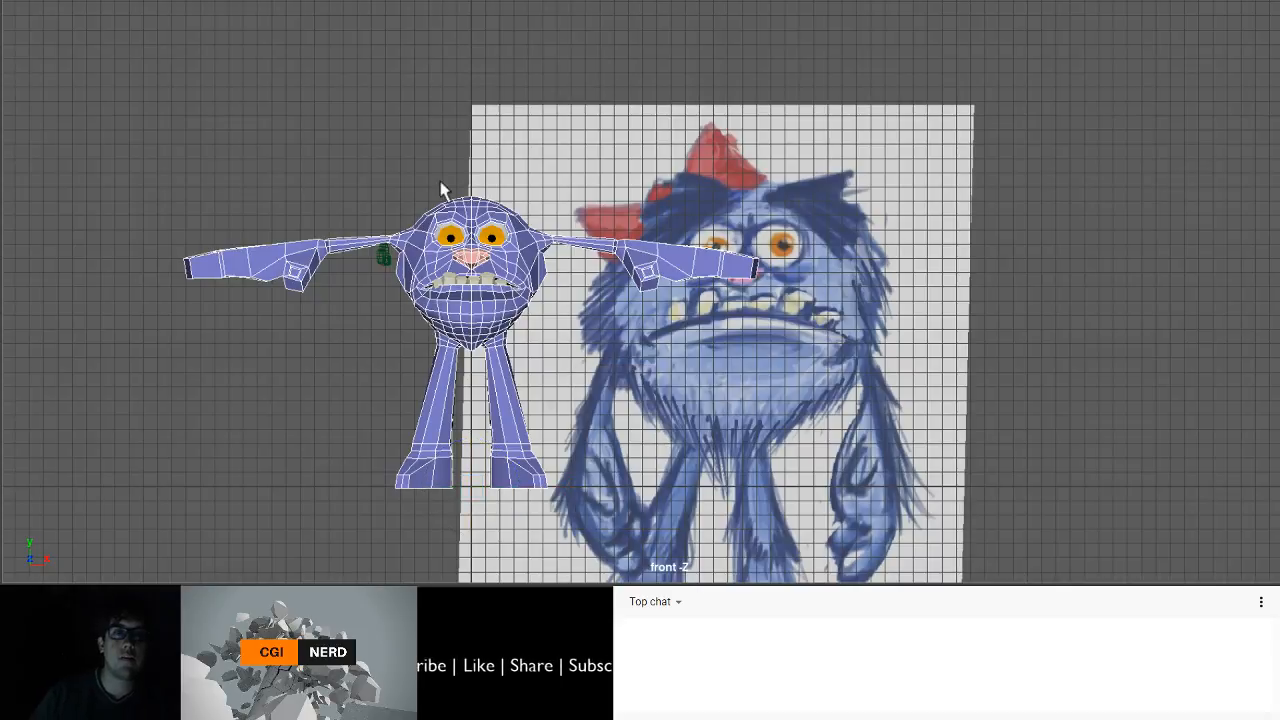
pyautogui.click(440, 189)
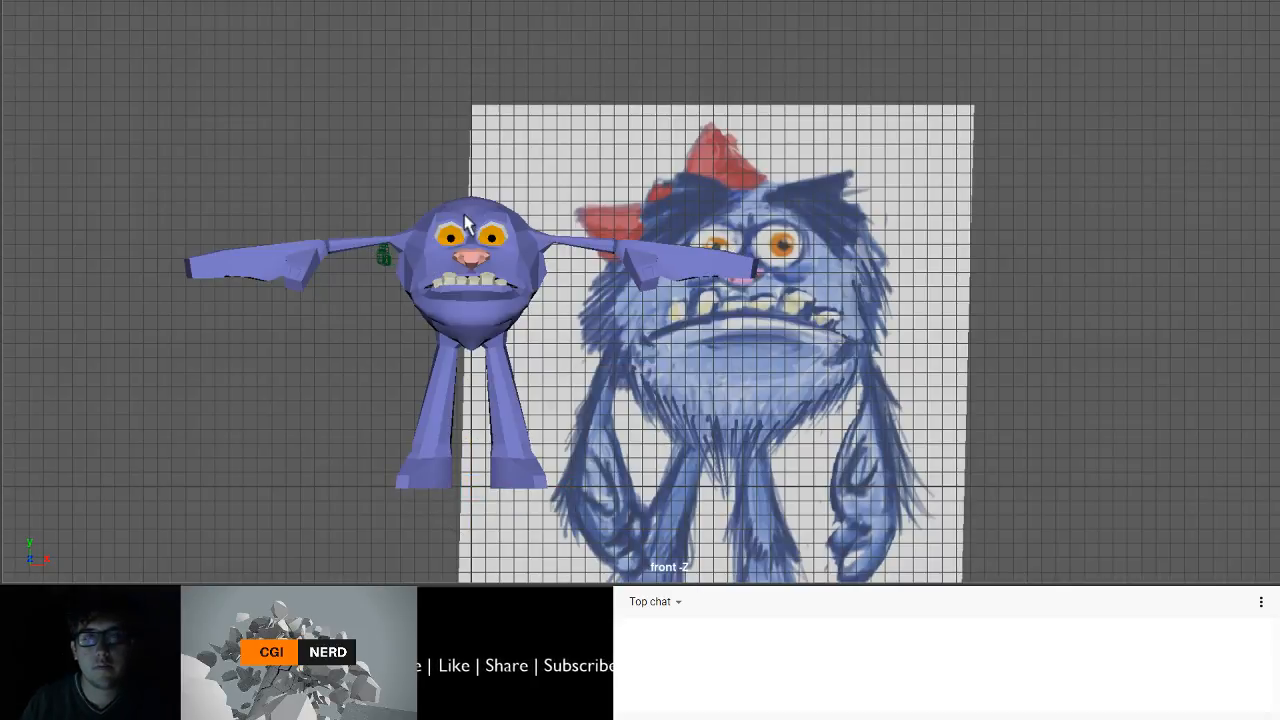
# - In the perspective view, create a polygon sphere at the origin and reduce its subdivisions to a low-poly shape
pyautogui.press('space')
pyautogui.press('space')
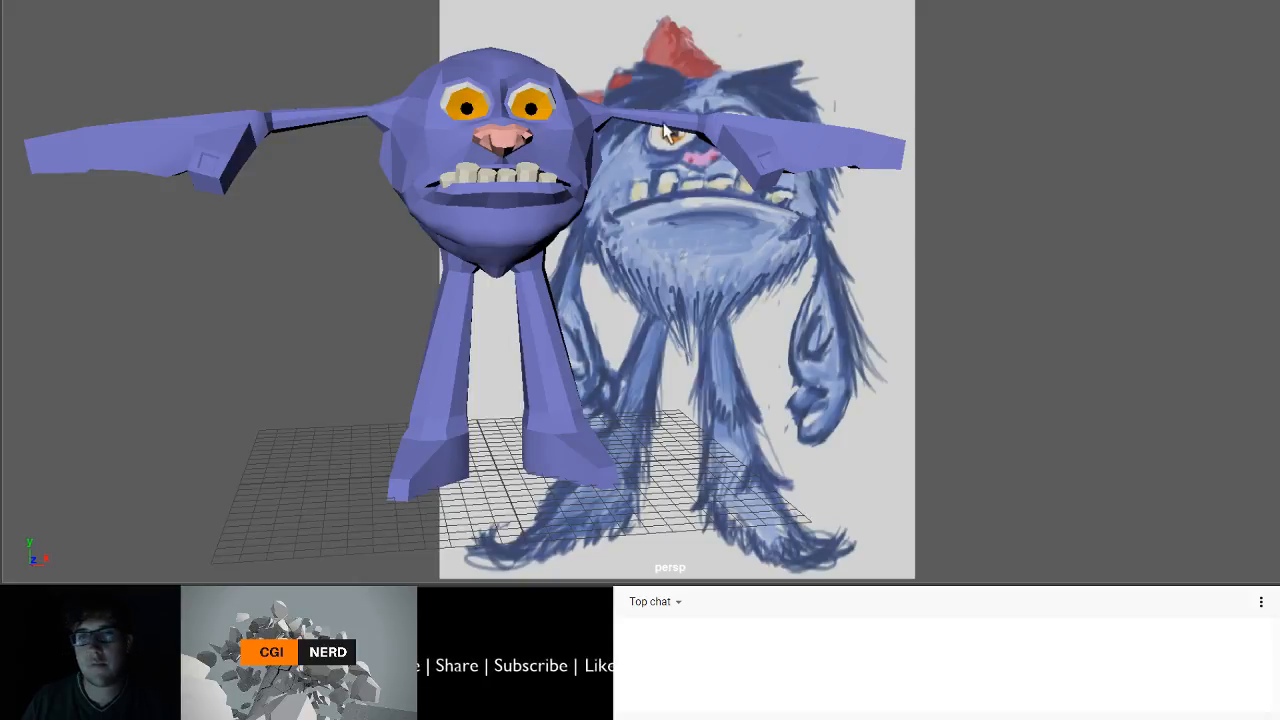
pyautogui.keyDown('alt'); pyautogui.moveTo(596, 138); pyautogui.dragTo(558, 256, button='middle'); pyautogui.keyUp('alt')
pyautogui.scroll(-4, 580, 237)
pyautogui.scroll(1, 598, 234)
pyautogui.keyDown('alt'); pyautogui.moveTo(598, 243); pyautogui.dragTo(558, 268); pyautogui.keyUp('alt')
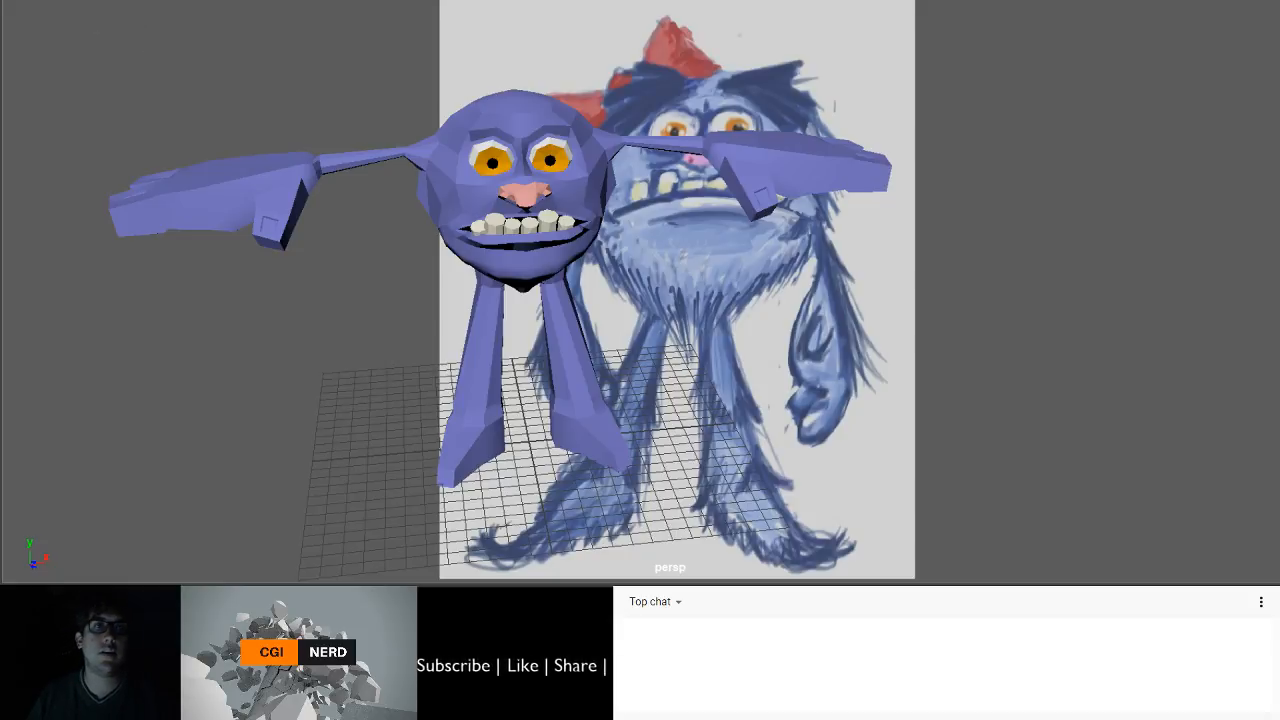
pyautogui.click(390, 0)
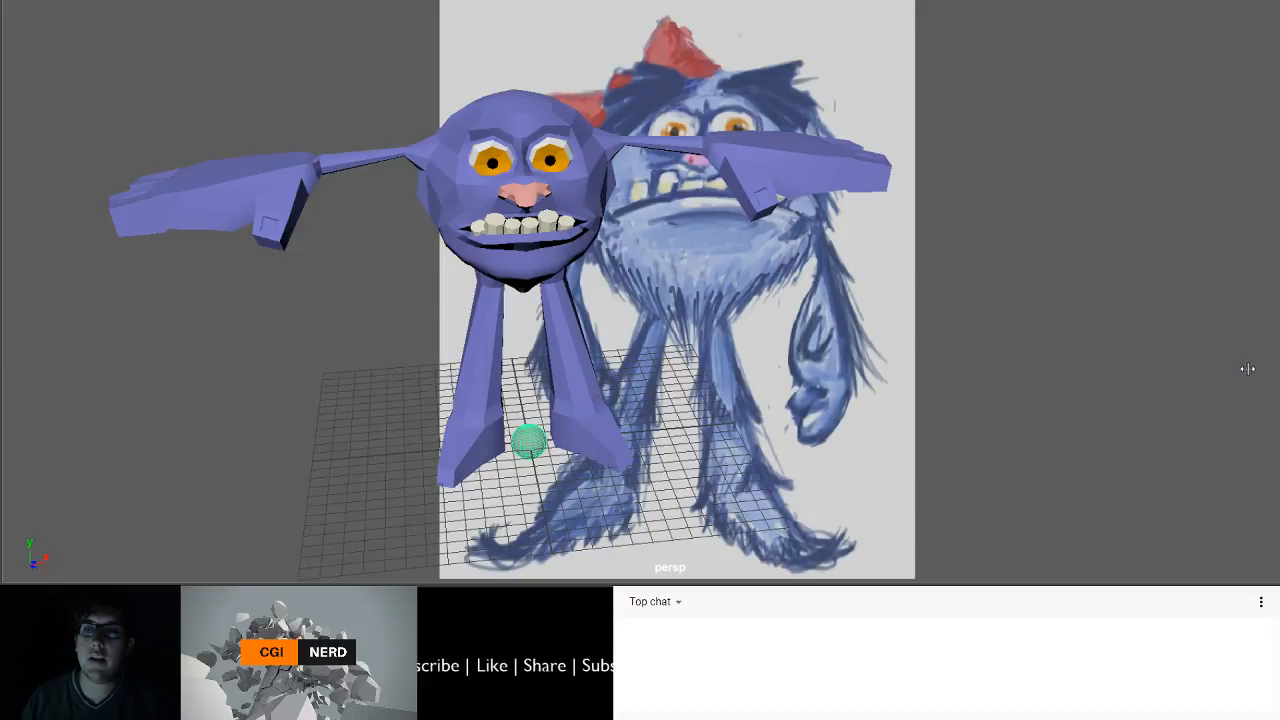
pyautogui.press('Return')
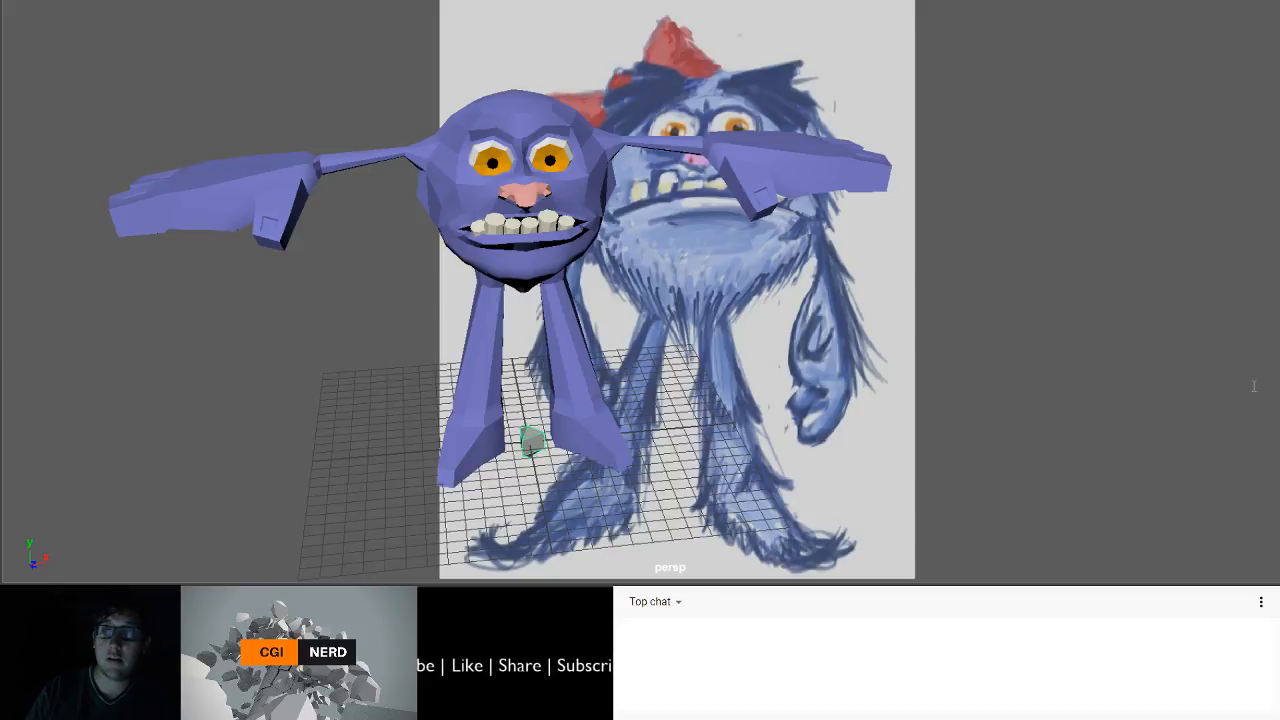
pyautogui.press('Return')
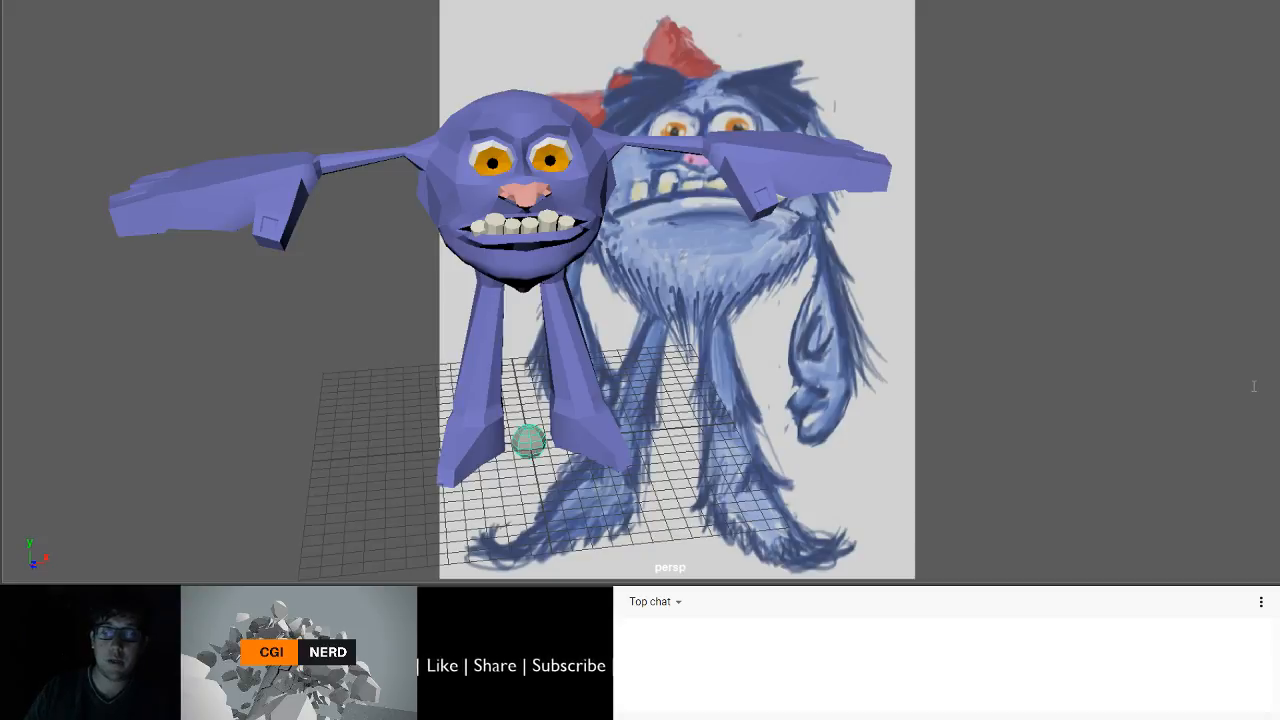
# - Move the low-poly sphere up from the floor and place it on the upper side of the head, above the shoulder
pyautogui.keyDown('alt'); pyautogui.moveTo(555, 376); pyautogui.dragTo(586, 377, button='middle'); pyautogui.keyUp('alt')
pyautogui.press('w')
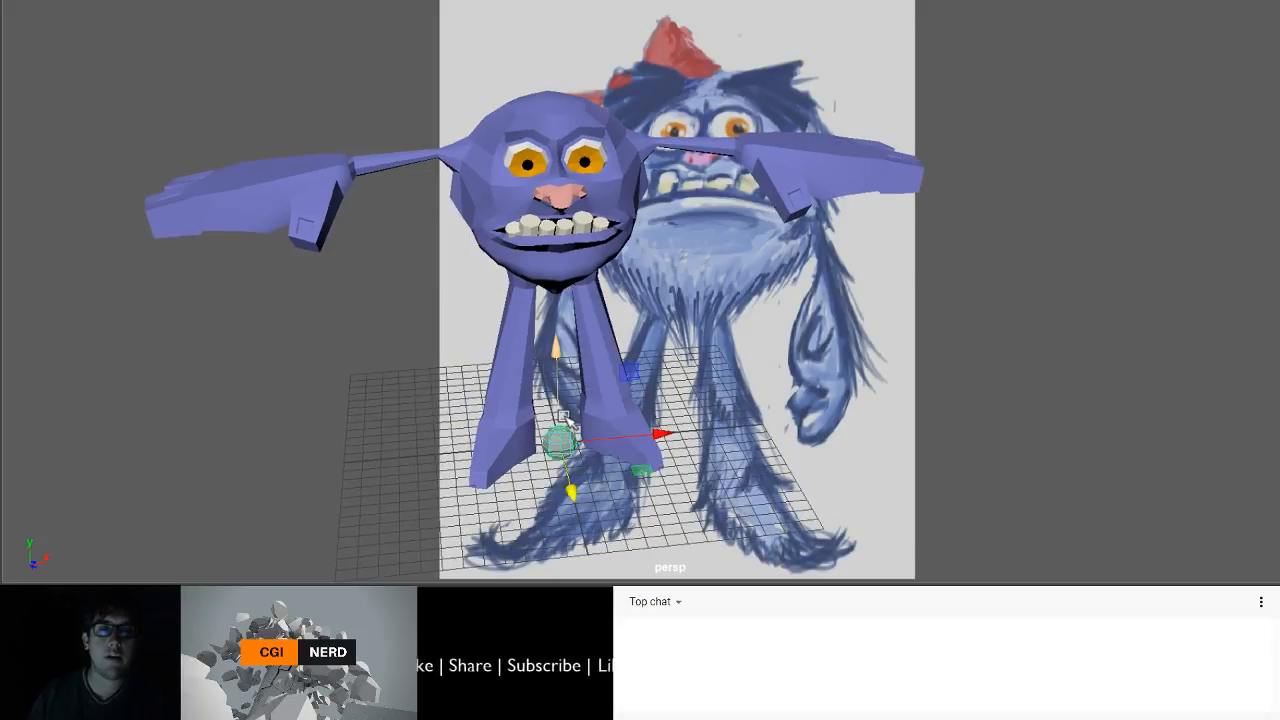
pyautogui.moveTo(563, 418); pyautogui.dragTo(565, 224)
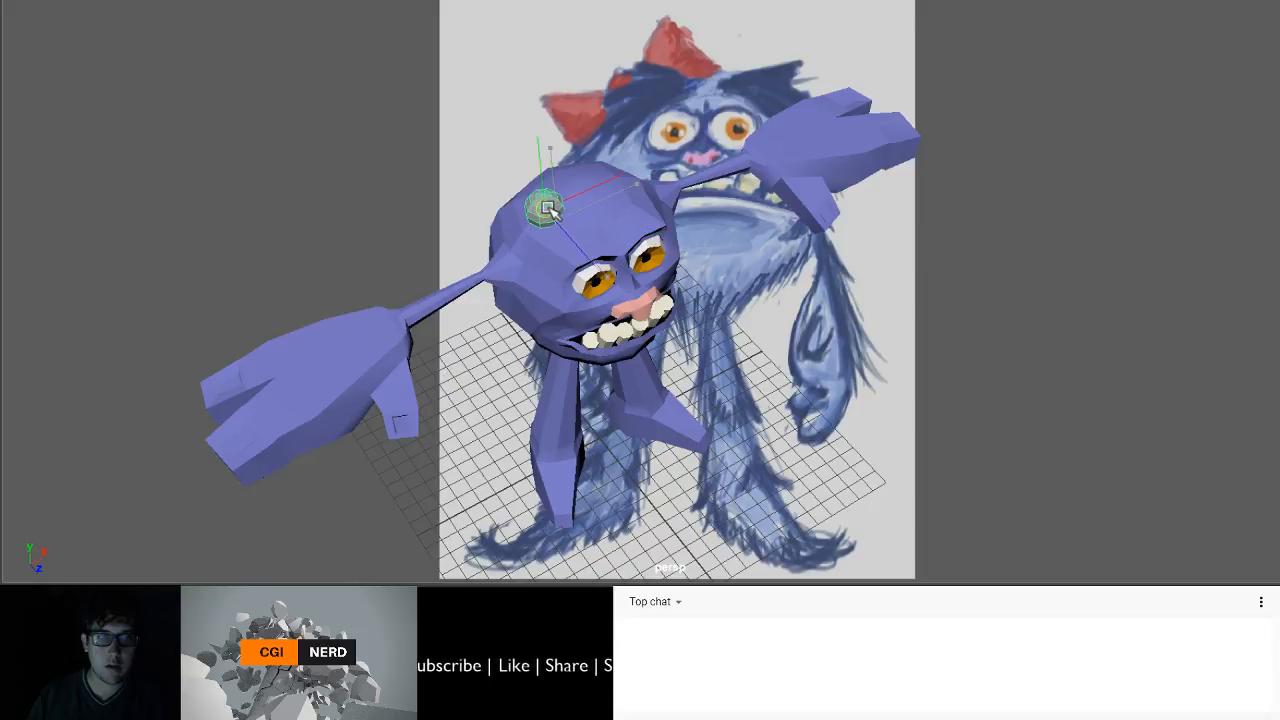
pyautogui.keyDown('alt'); pyautogui.moveTo(543, 209); pyautogui.dragTo(524, 178); pyautogui.keyUp('alt')
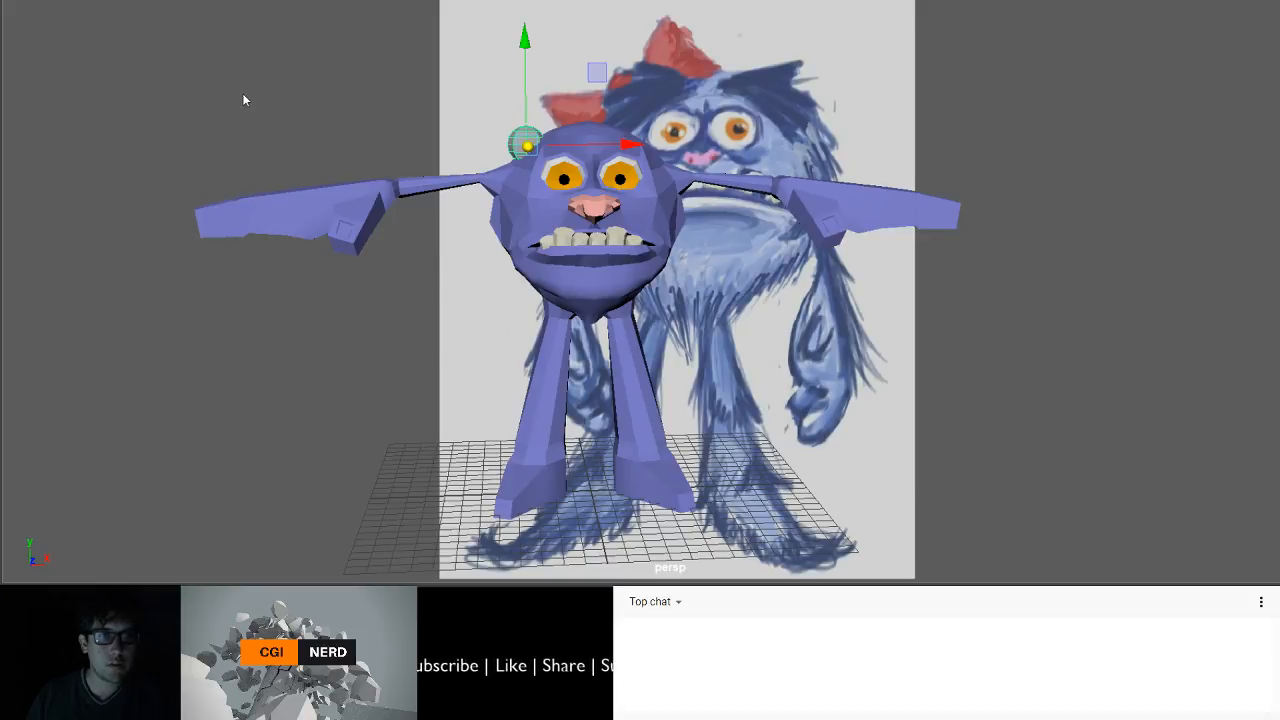
# - Create a polygon cube and move it onto the top of the head beside the grey sphere
pyautogui.click(466, 143)
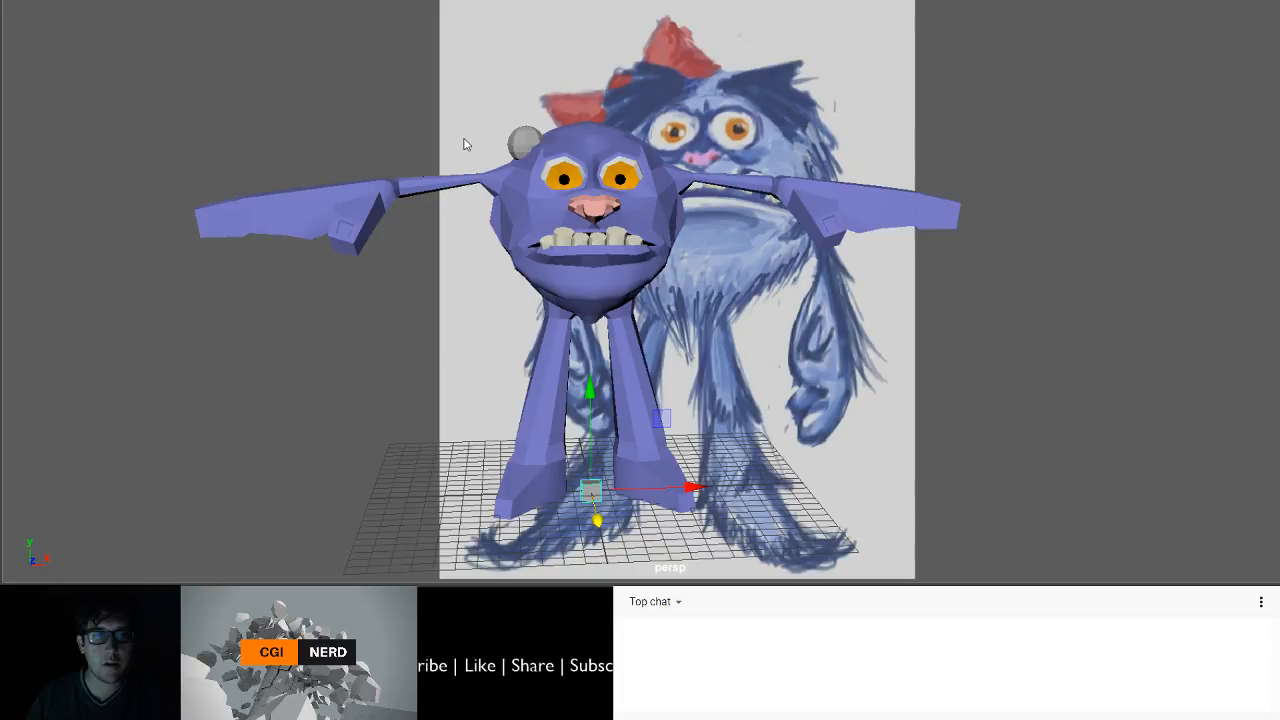
pyautogui.click(528, 134)
pyautogui.scroll(3, 587, 180)
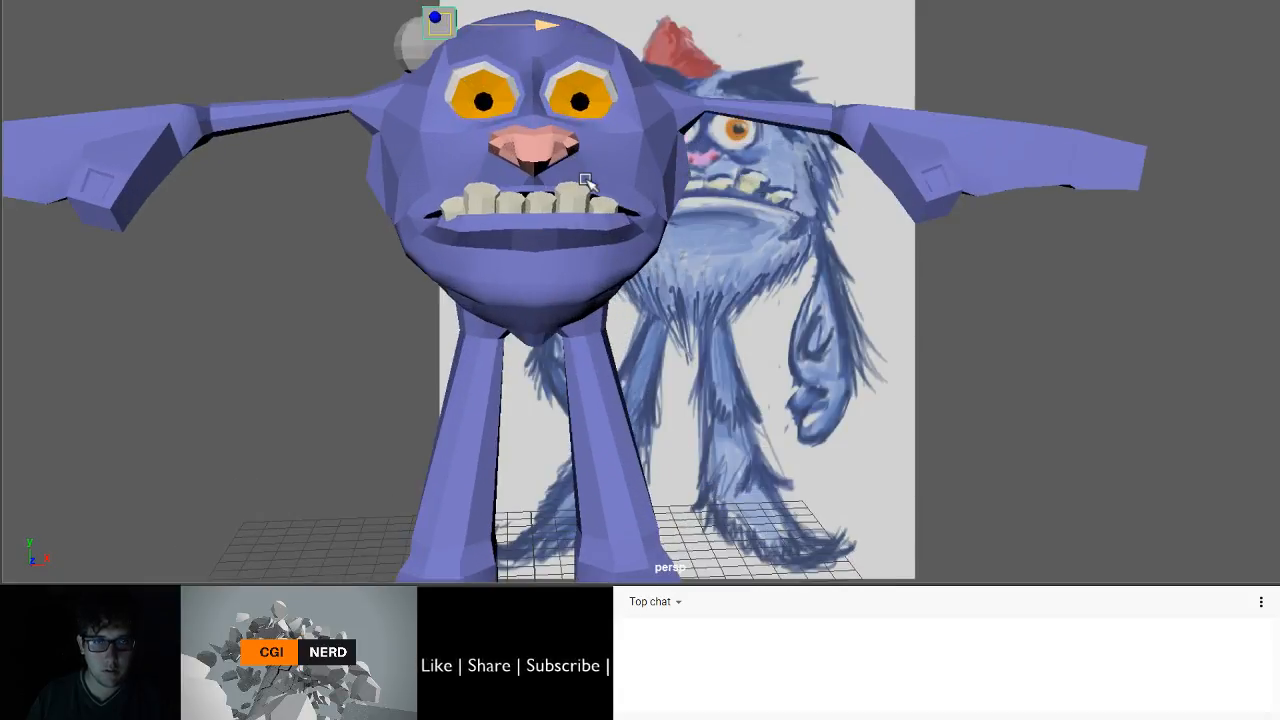
pyautogui.keyDown('alt'); pyautogui.moveTo(587, 180); pyautogui.dragTo(580, 340); pyautogui.keyUp('alt')
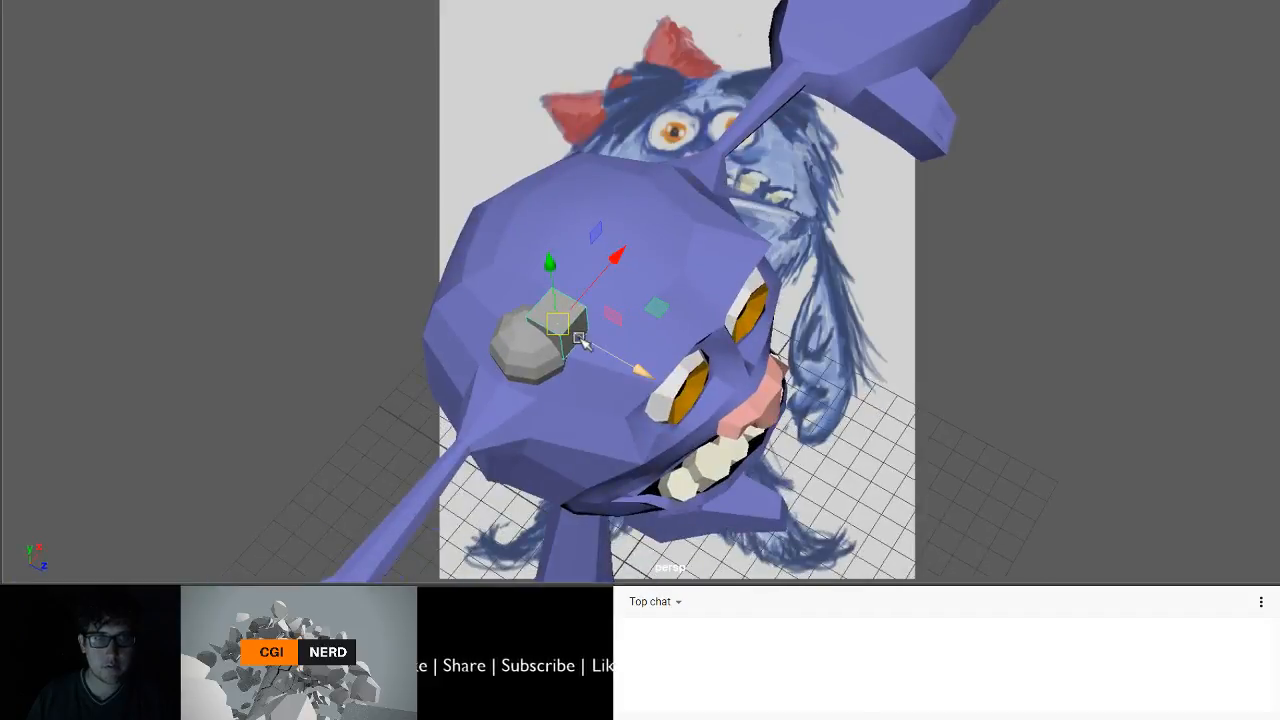
# - Scale the cube along the X axis into a long bar and position it across the top of the head
pyautogui.press('r')
pyautogui.moveTo(598, 285); pyautogui.dragTo(531, 139)
pyautogui.press('w')
# - Rotate the bar so it slopes up and away from the sphere, and reposition it against the head
pyautogui.press('e')
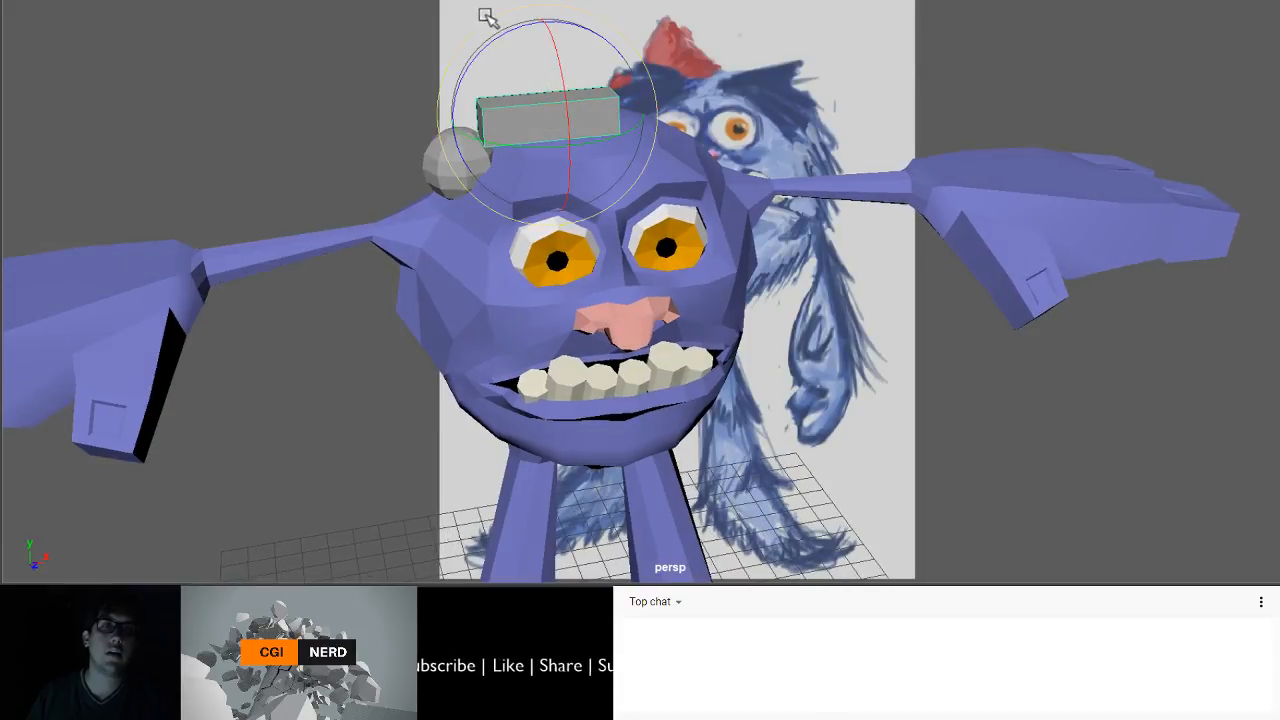
pyautogui.moveTo(487, 41); pyautogui.dragTo(548, 166)
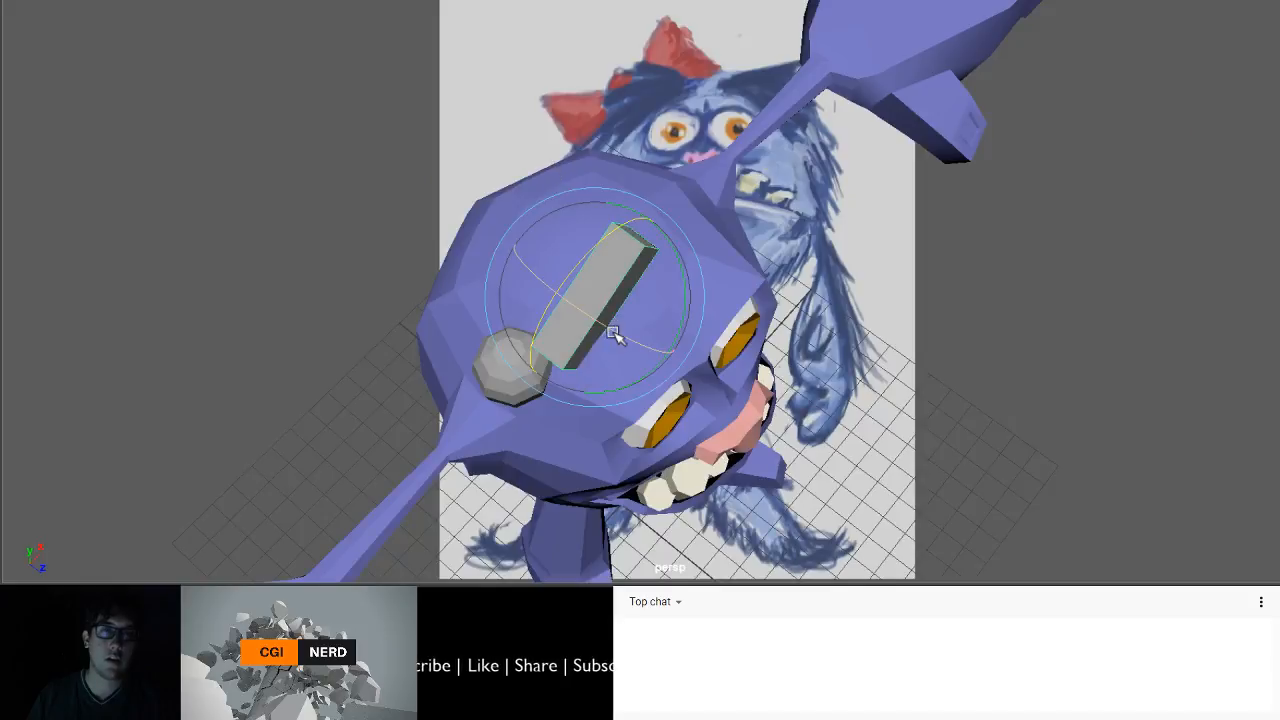
pyautogui.press('w')
pyautogui.press('e')
pyautogui.moveTo(677, 277); pyautogui.dragTo(681, 290)
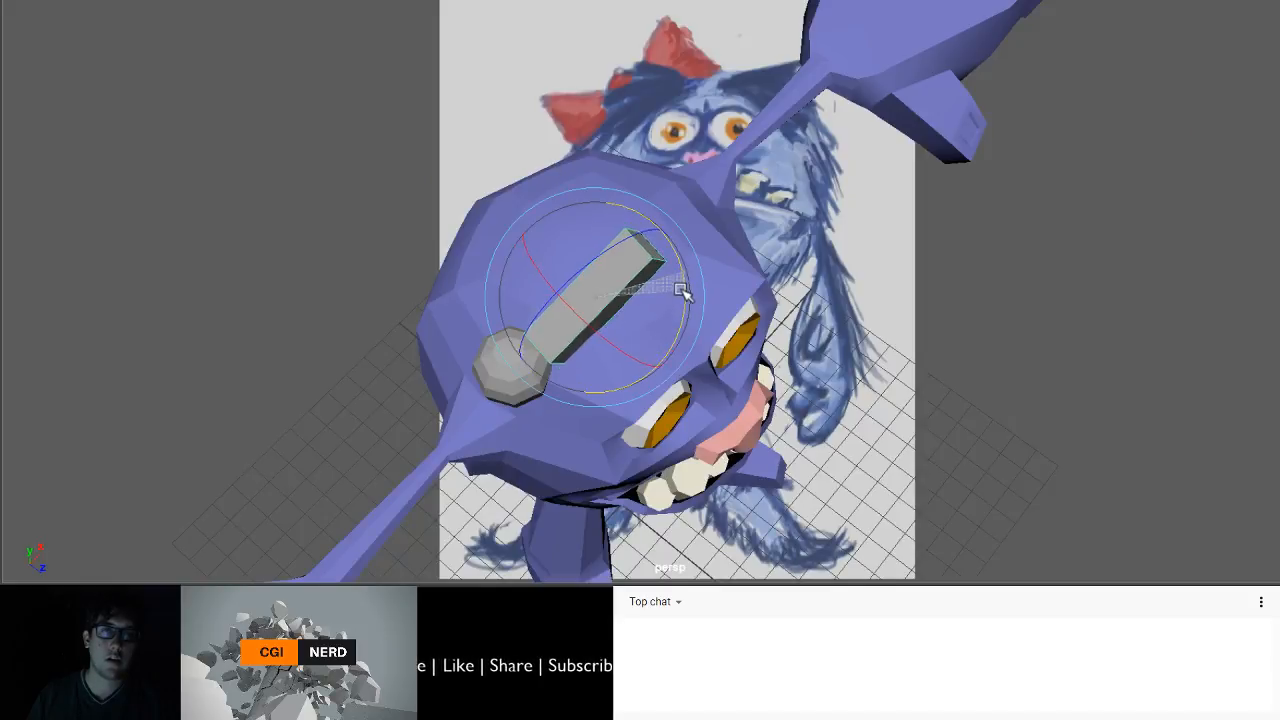
pyautogui.press('w')
pyautogui.moveTo(640, 332); pyautogui.dragTo(577, 202)
pyautogui.press('q')
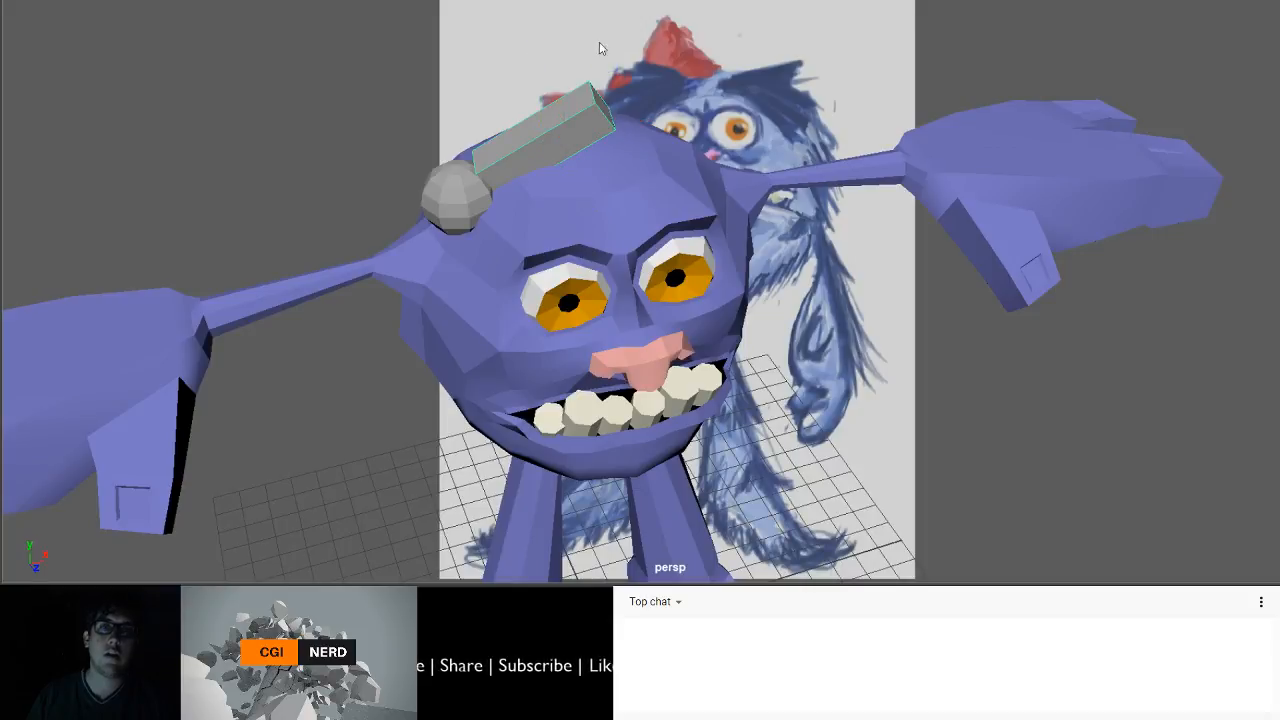
# - Select the outer end face of the bar and scale it up so the bar flares into a wedge
pyautogui.click(604, 100)
pyautogui.keyDown('alt'); pyautogui.moveTo(604, 100); pyautogui.dragTo(503, 106); pyautogui.keyUp('alt')
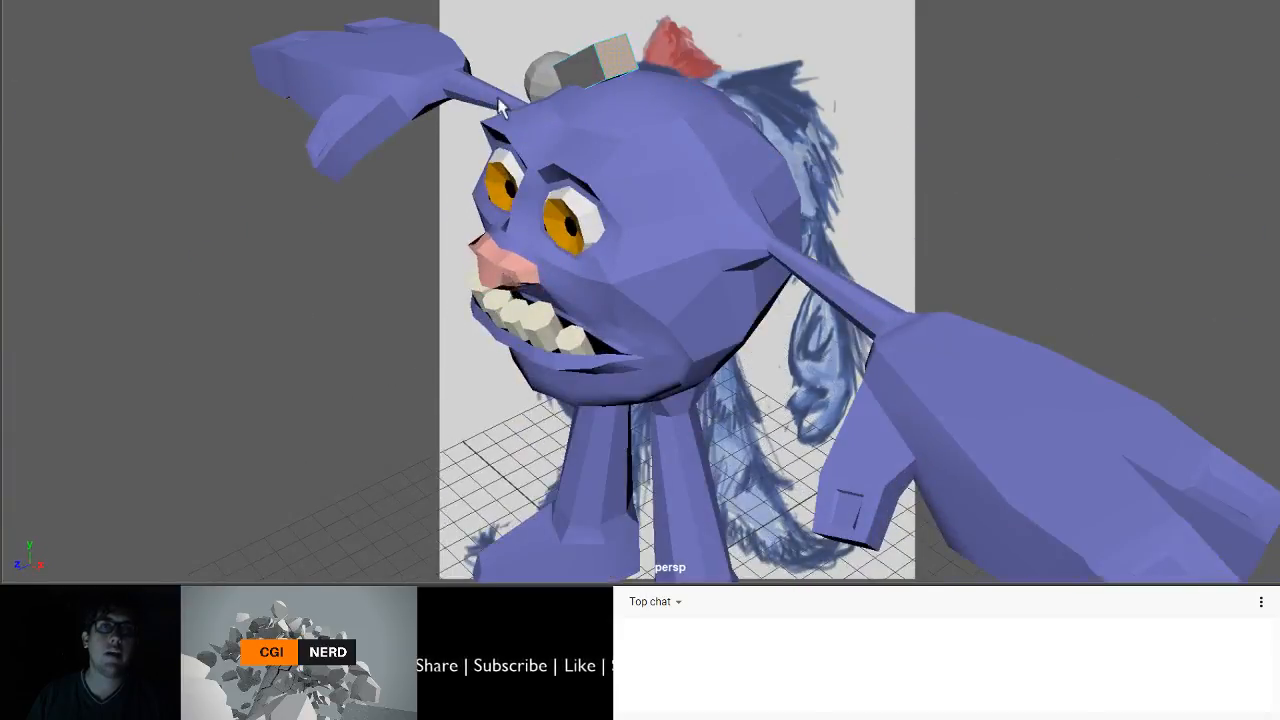
pyautogui.press('r')
pyautogui.keyDown('alt'); pyautogui.moveTo(612, 70); pyautogui.dragTo(632, 178, button='middle'); pyautogui.keyUp('alt')
pyautogui.moveTo(605, 78); pyautogui.dragTo(717, 92)
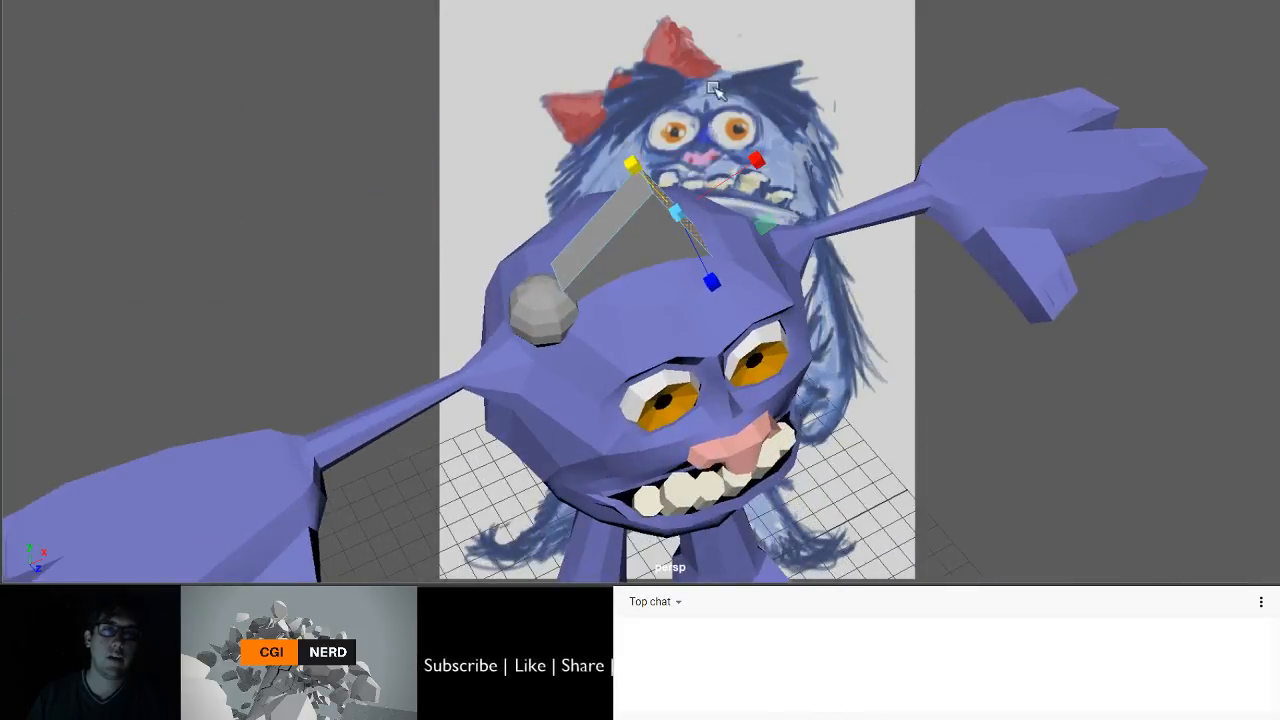
# - Reposition the wedge's wide end face and rotate it to angle the flared end above the head
pyautogui.press('w')
pyautogui.keyDown('alt'); pyautogui.moveTo(676, 207); pyautogui.dragTo(630, 127); pyautogui.keyUp('alt')
pyautogui.press('e')
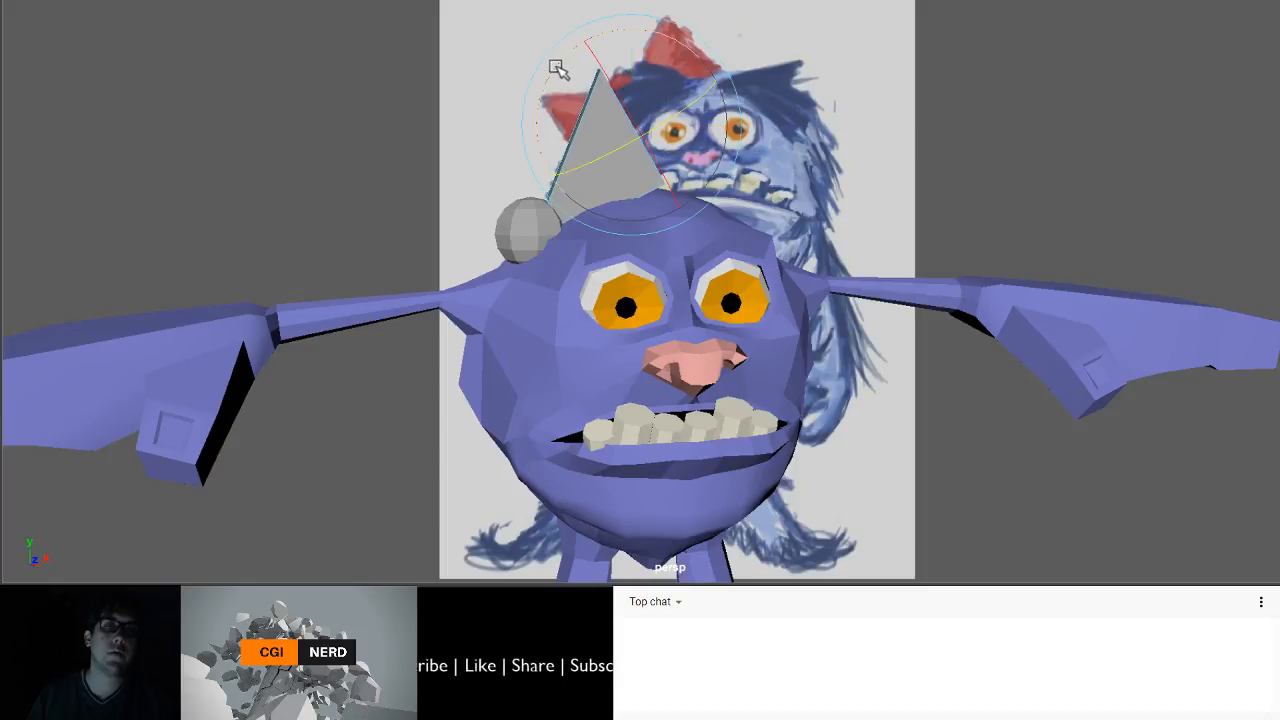
pyautogui.moveTo(551, 65); pyautogui.dragTo(537, 102)
pyautogui.keyDown('alt'); pyautogui.moveTo(586, 131); pyautogui.dragTo(702, 214); pyautogui.keyUp('alt')
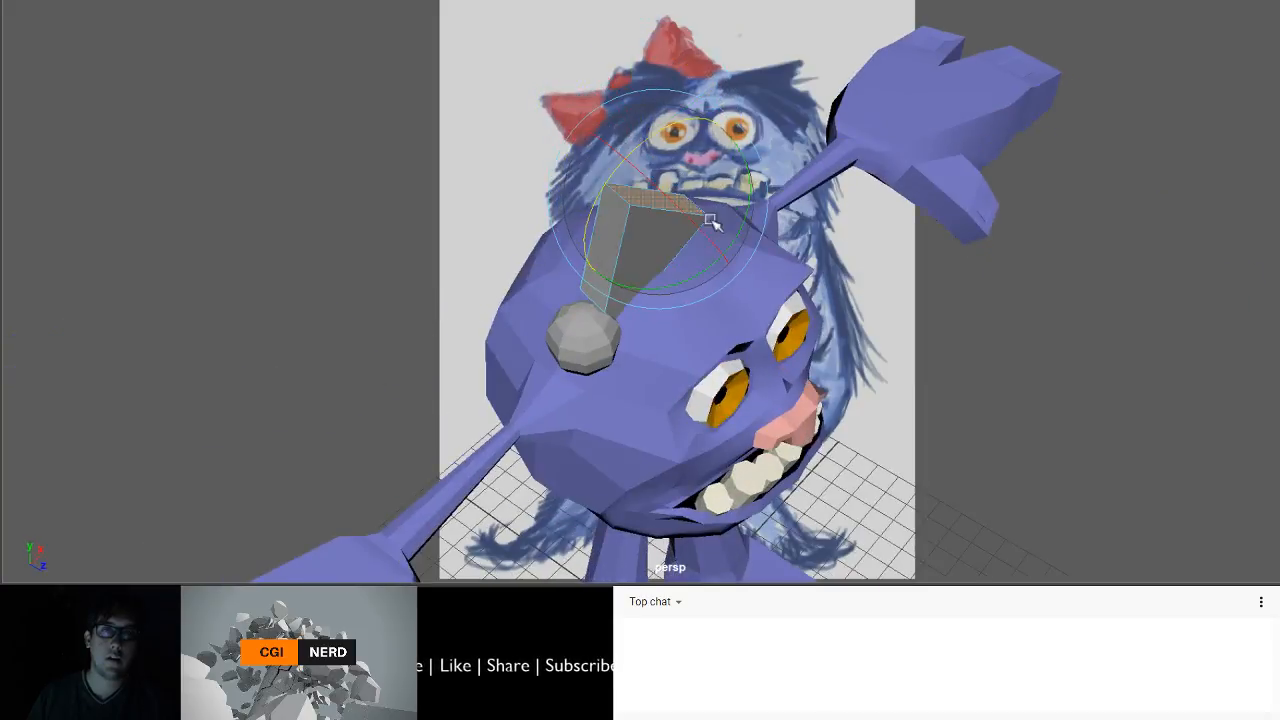
# - Rotate the whole wedge on top of the head so it points at the sphere
pyautogui.press('q')
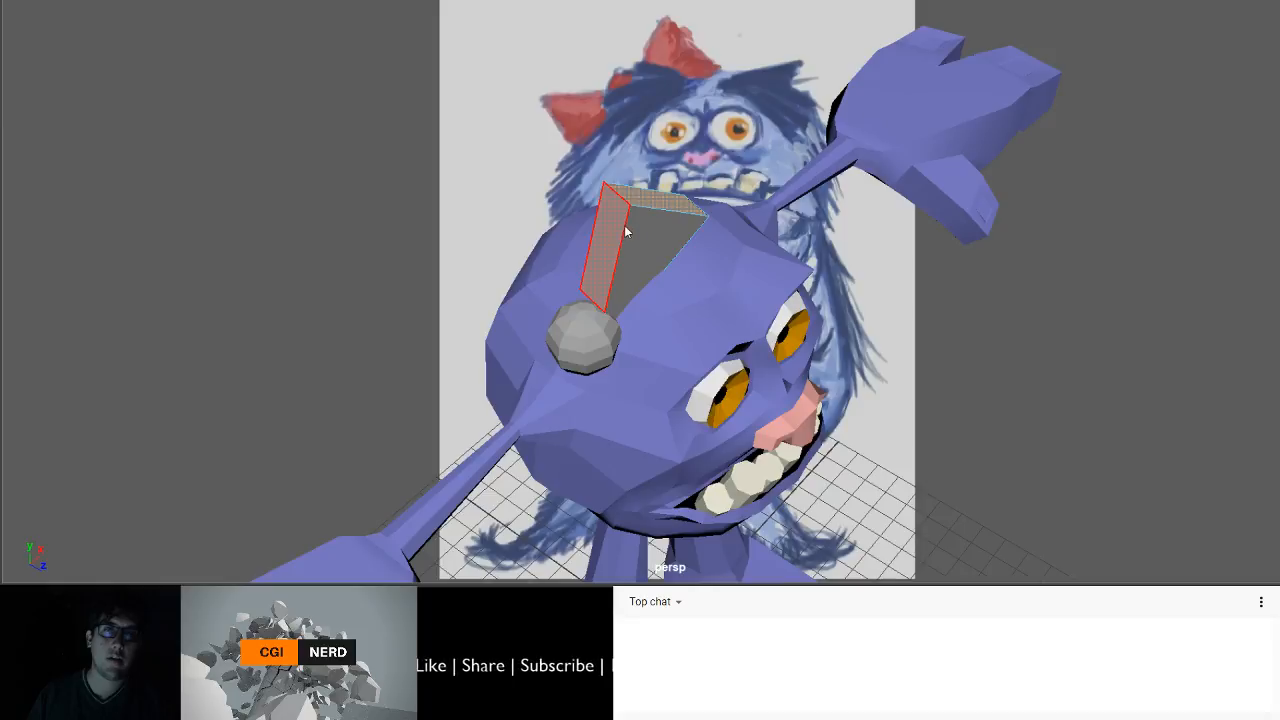
pyautogui.press('e')
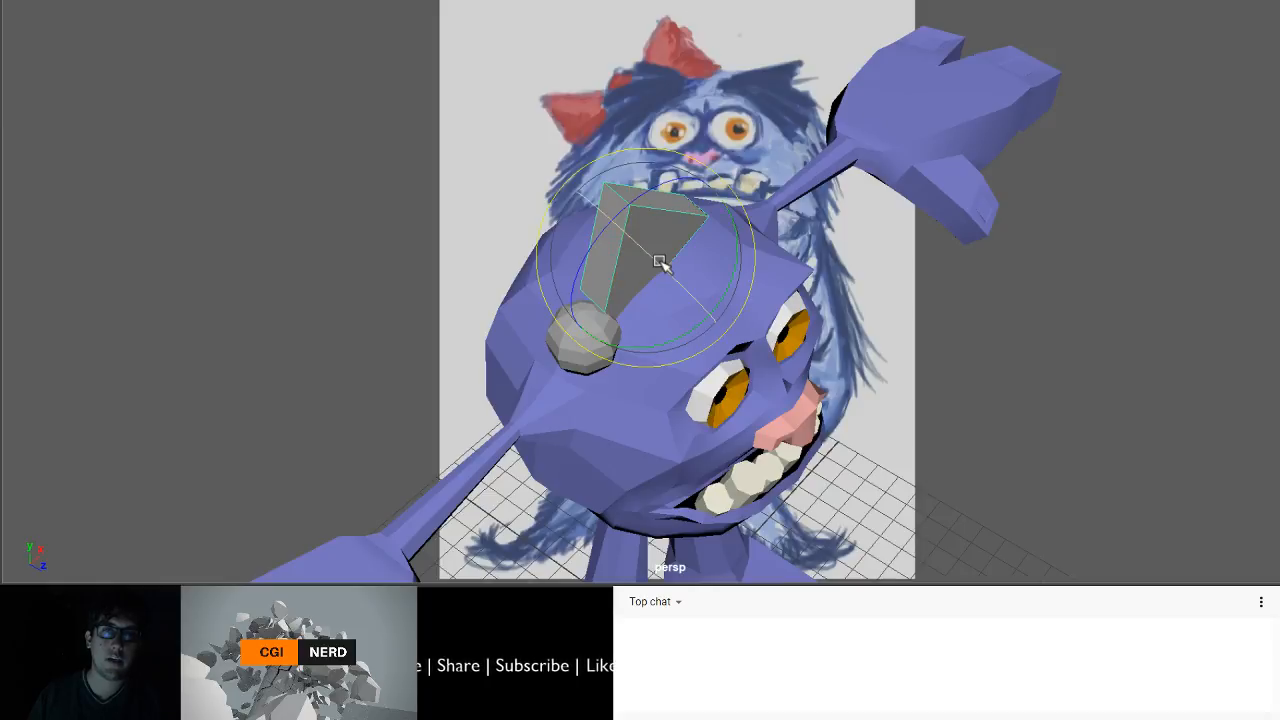
pyautogui.moveTo(693, 321); pyautogui.dragTo(694, 363)
# - Rotate and move the wedge's wide end face to even out the bow loop, and return to object selection
pyautogui.press('w')
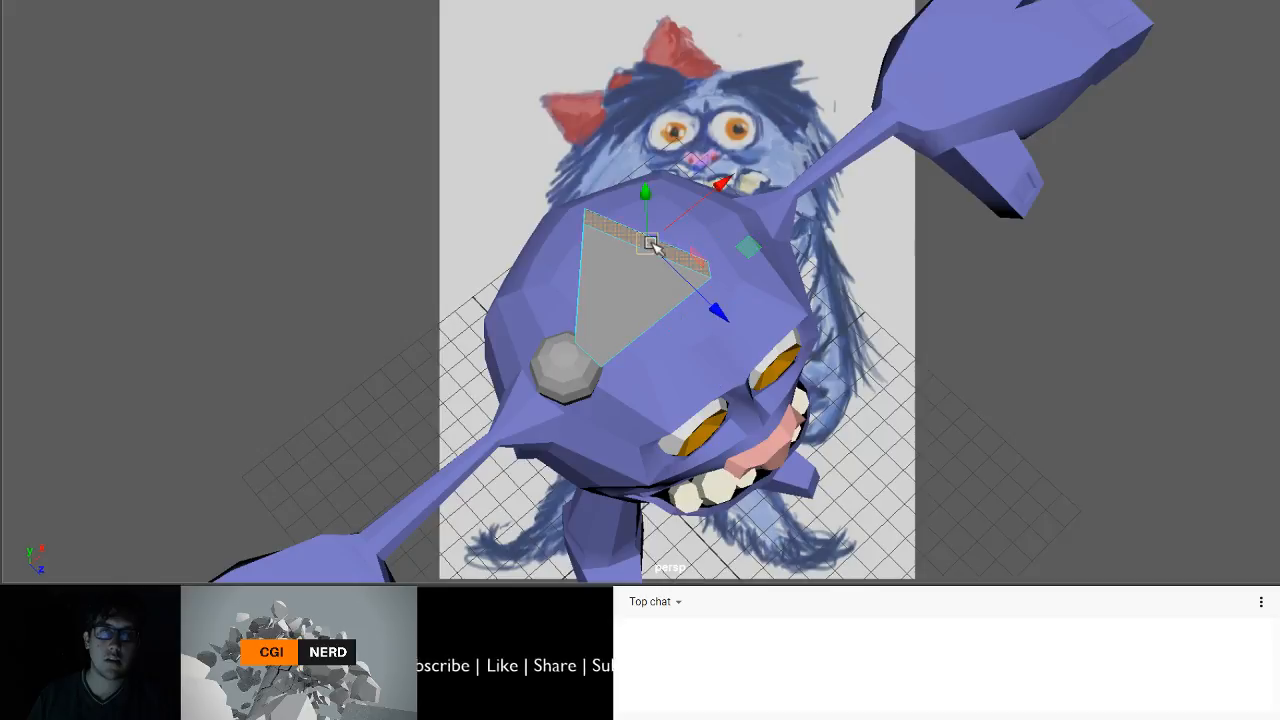
pyautogui.press('e')
pyautogui.moveTo(721, 187); pyautogui.dragTo(723, 201)
pyautogui.keyDown('alt'); pyautogui.moveTo(723, 201); pyautogui.dragTo(641, 156); pyautogui.keyUp('alt')
pyautogui.press('w')
pyautogui.keyDown('alt'); pyautogui.moveTo(655, 203); pyautogui.dragTo(629, 214); pyautogui.keyUp('alt')
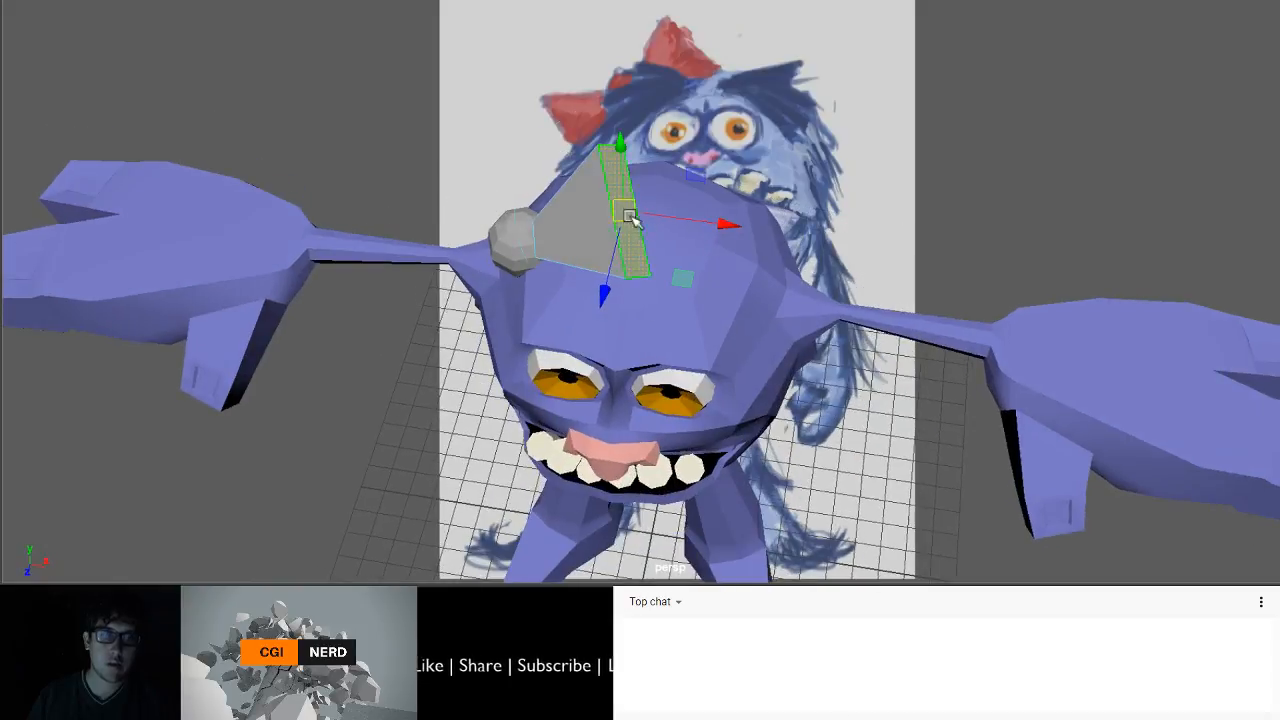
pyautogui.press('e')
pyautogui.keyDown('alt'); pyautogui.moveTo(592, 140); pyautogui.dragTo(706, 175); pyautogui.keyUp('alt')
pyautogui.moveTo(708, 175); pyautogui.dragTo(708, 224, button='right')
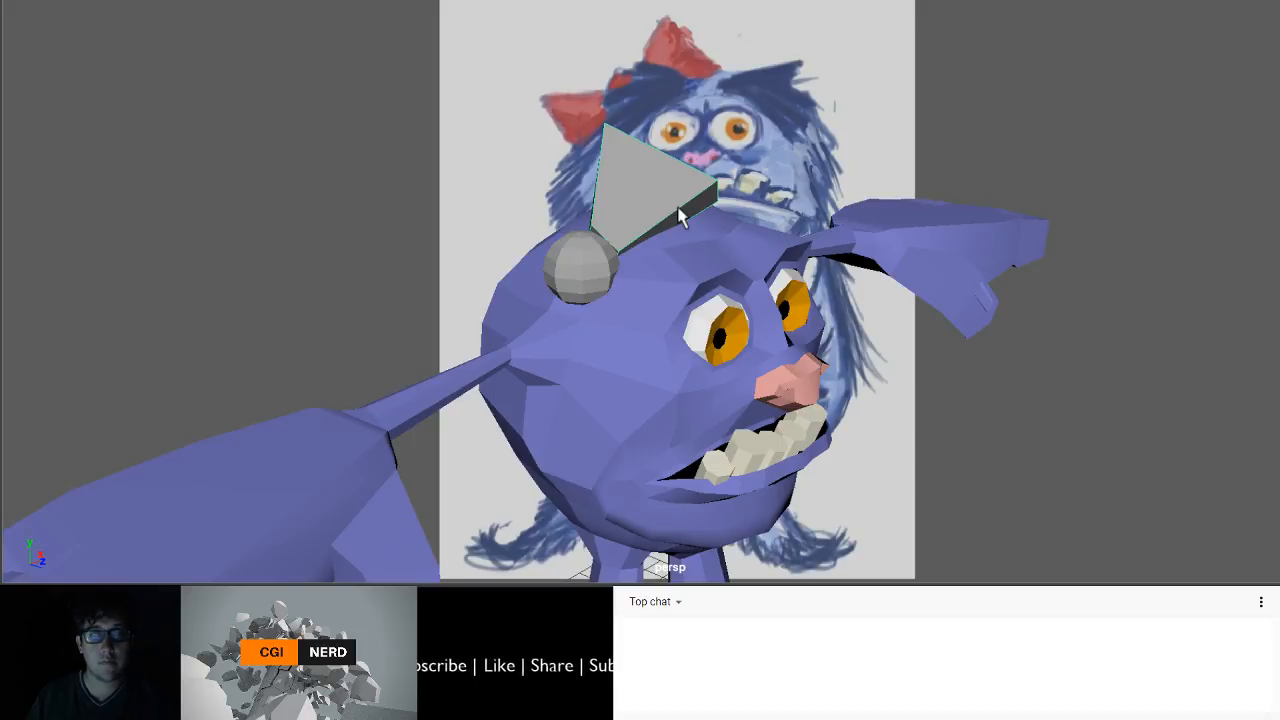
# - Duplicate the wedge, mirror it along X, and rotate and place the copy on the opposite side of the sphere
pyautogui.keyDown('alt'); pyautogui.moveTo(678, 208); pyautogui.dragTo(605, 215); pyautogui.keyUp('alt')
pyautogui.press('e')
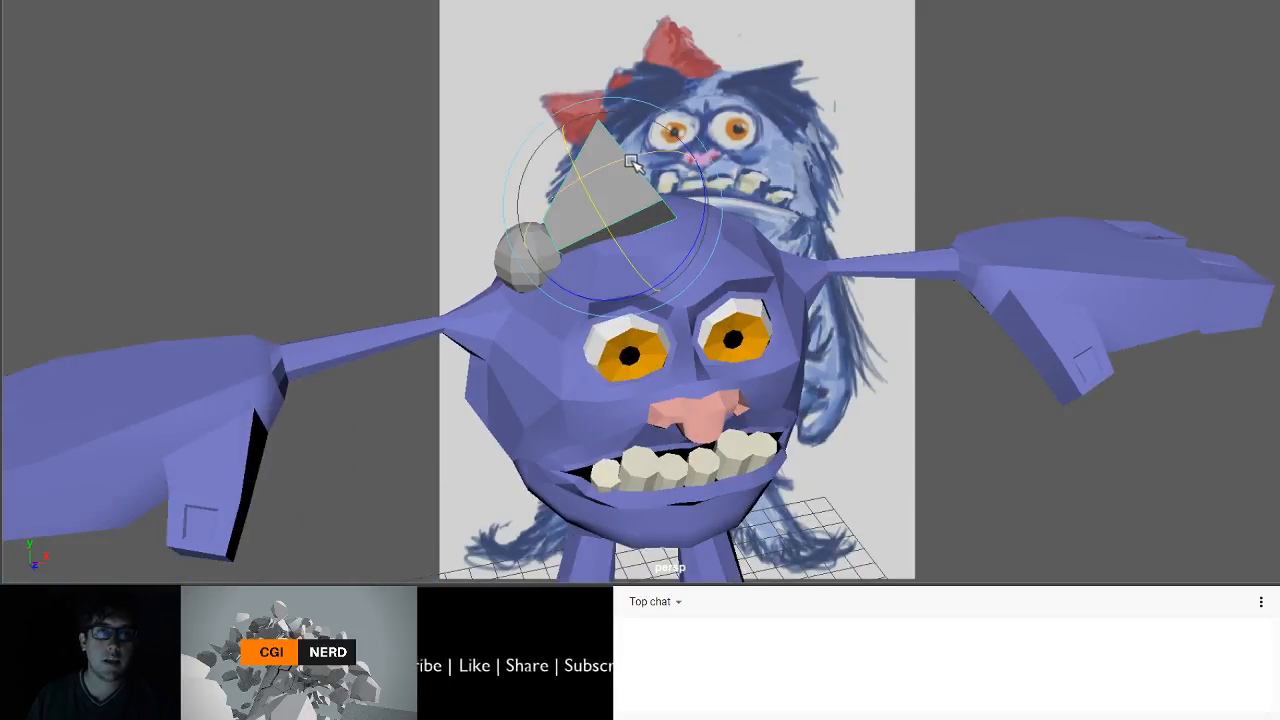
pyautogui.press('t')
pyautogui.moveTo(697, 157); pyautogui.dragTo(499, 229)
pyautogui.moveTo(660, 183); pyautogui.dragTo(535, 335)
pyautogui.press('r')
pyautogui.moveTo(621, 472); pyautogui.dragTo(510, 300)
pyautogui.press('w')
pyautogui.press('e')
pyautogui.moveTo(468, 172); pyautogui.dragTo(532, 374)
pyautogui.press('w')
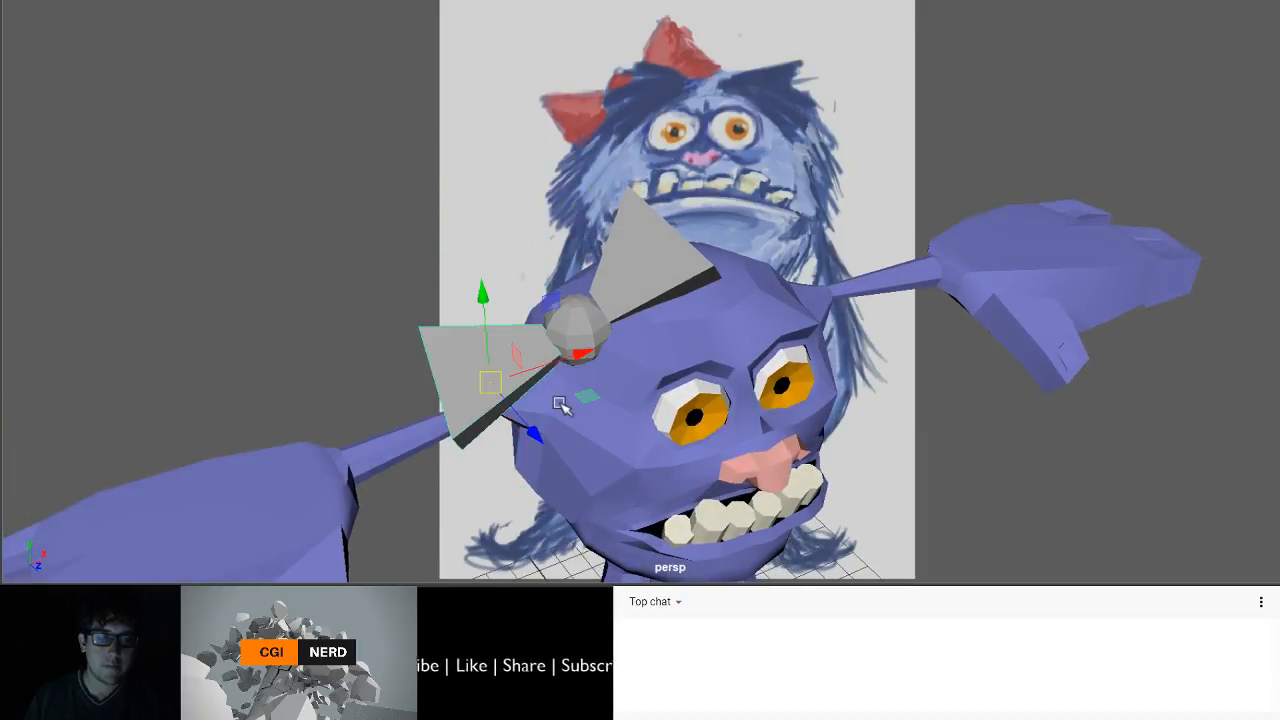
# - Move the mirrored wedge inward so its narrow end meets the sphere at the bow's centre
pyautogui.keyDown('alt'); pyautogui.moveTo(503, 386); pyautogui.dragTo(491, 326); pyautogui.keyUp('alt')
pyautogui.keyDown('alt'); pyautogui.moveTo(378, 335); pyautogui.dragTo(584, 270); pyautogui.keyUp('alt')
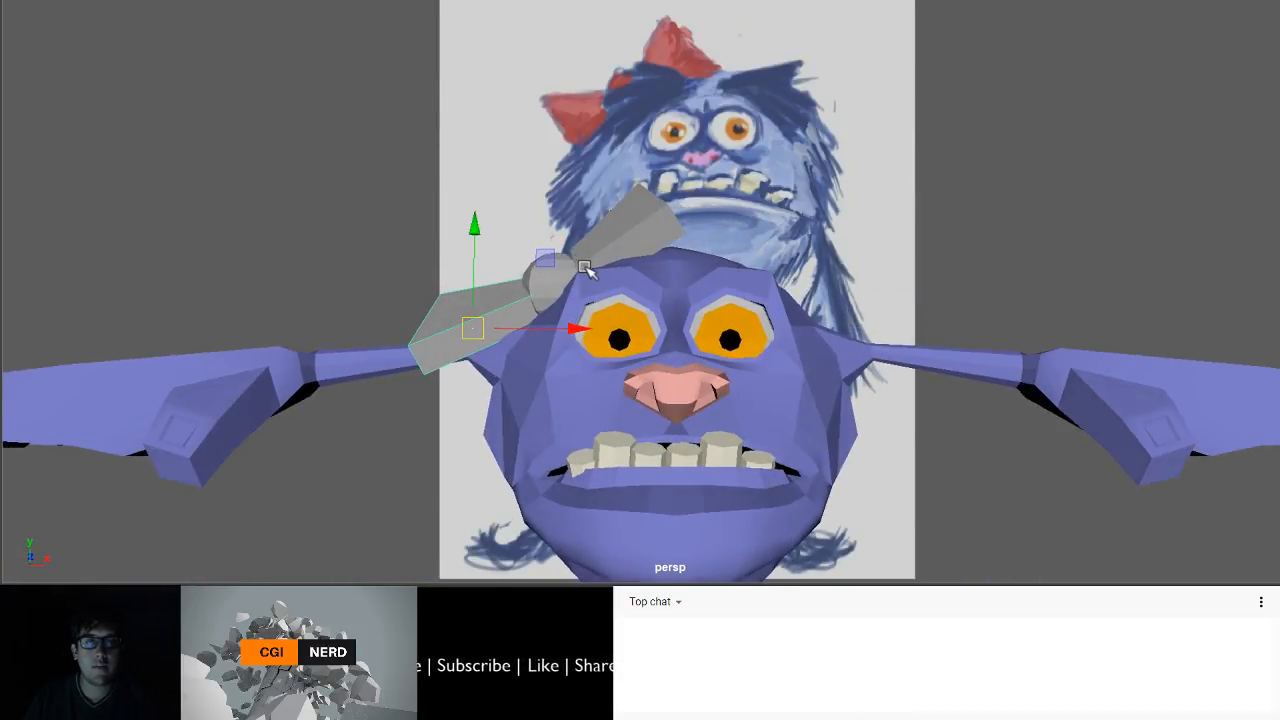
pyautogui.scroll(-5, 582, 276)
pyautogui.scroll(5, 581, 280)
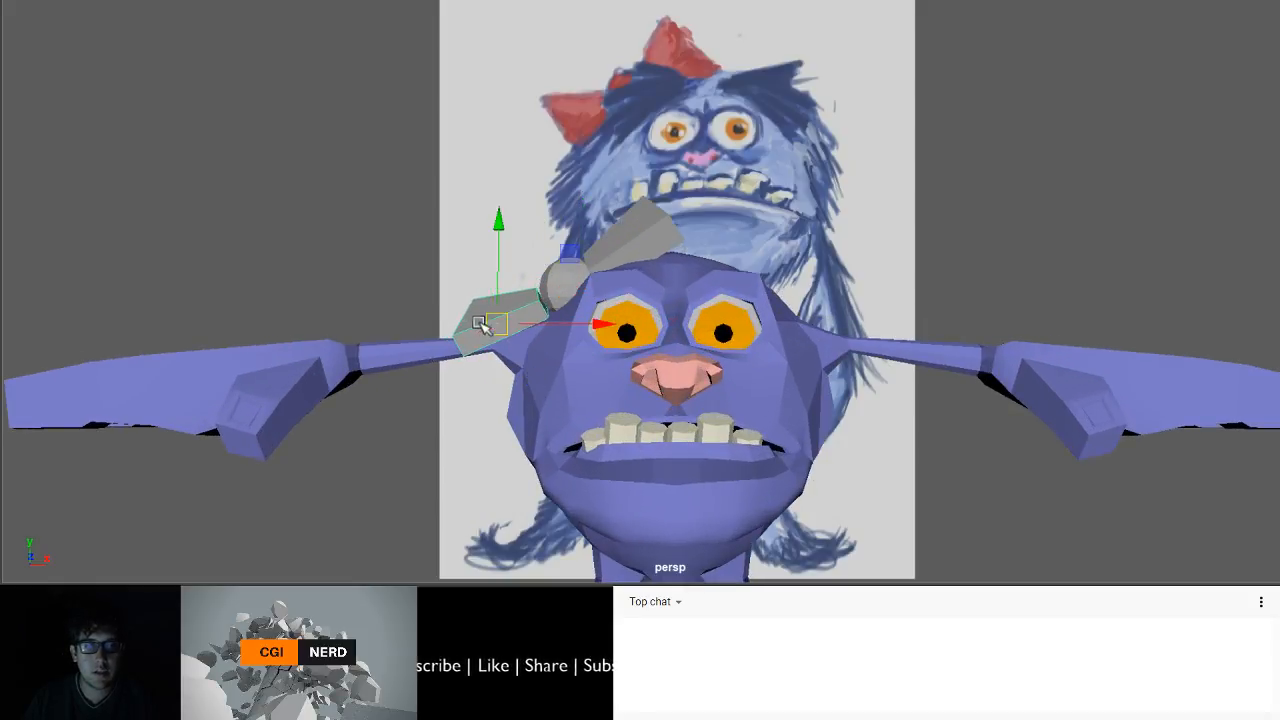
pyautogui.moveTo(508, 318); pyautogui.dragTo(557, 286)
pyautogui.press('e')
pyautogui.press('r')
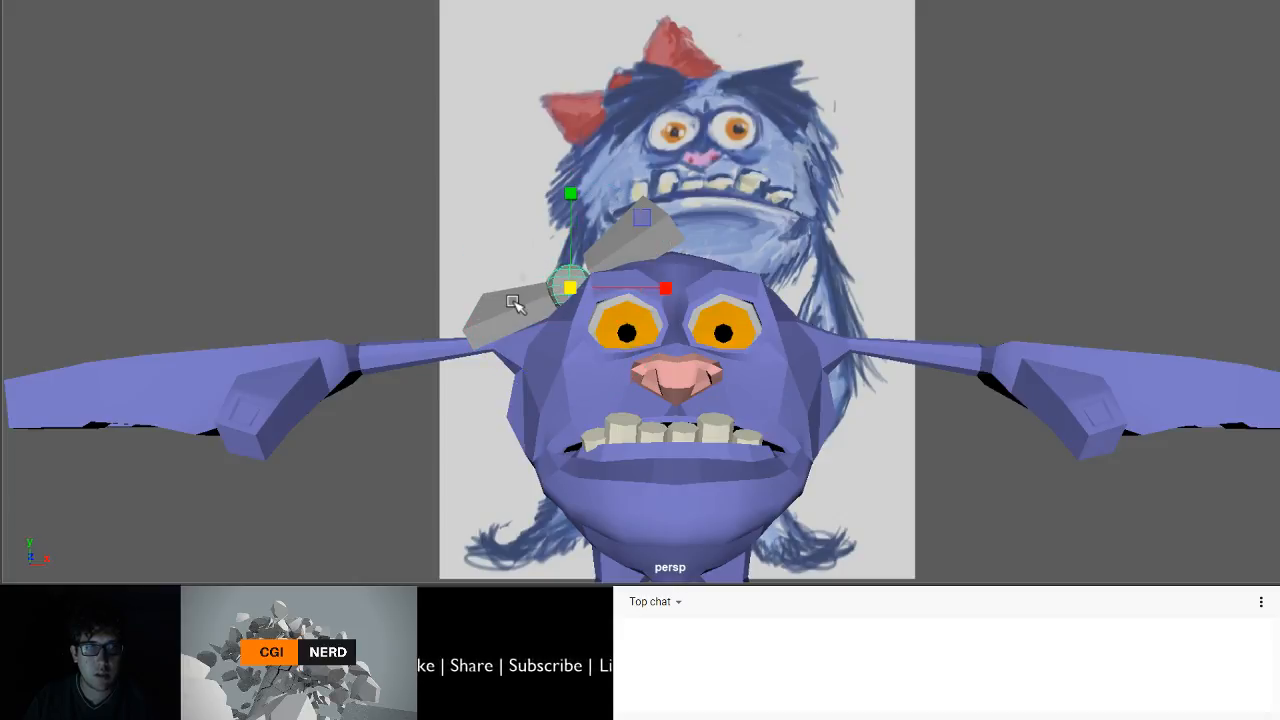
# - Nudge the mirrored wedge and rotate it so its broad side faces the front
pyautogui.click(540, 307)
pyautogui.press('w')
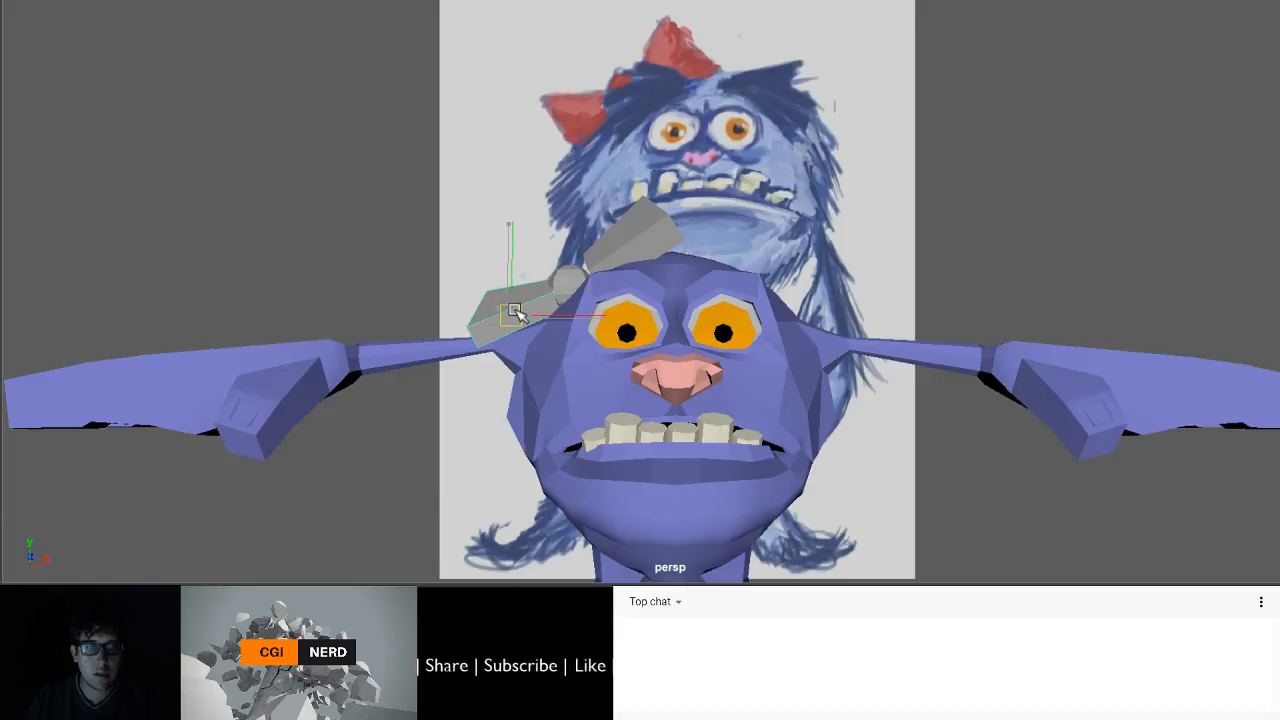
pyautogui.press('e')
pyautogui.moveTo(535, 320); pyautogui.dragTo(553, 340)
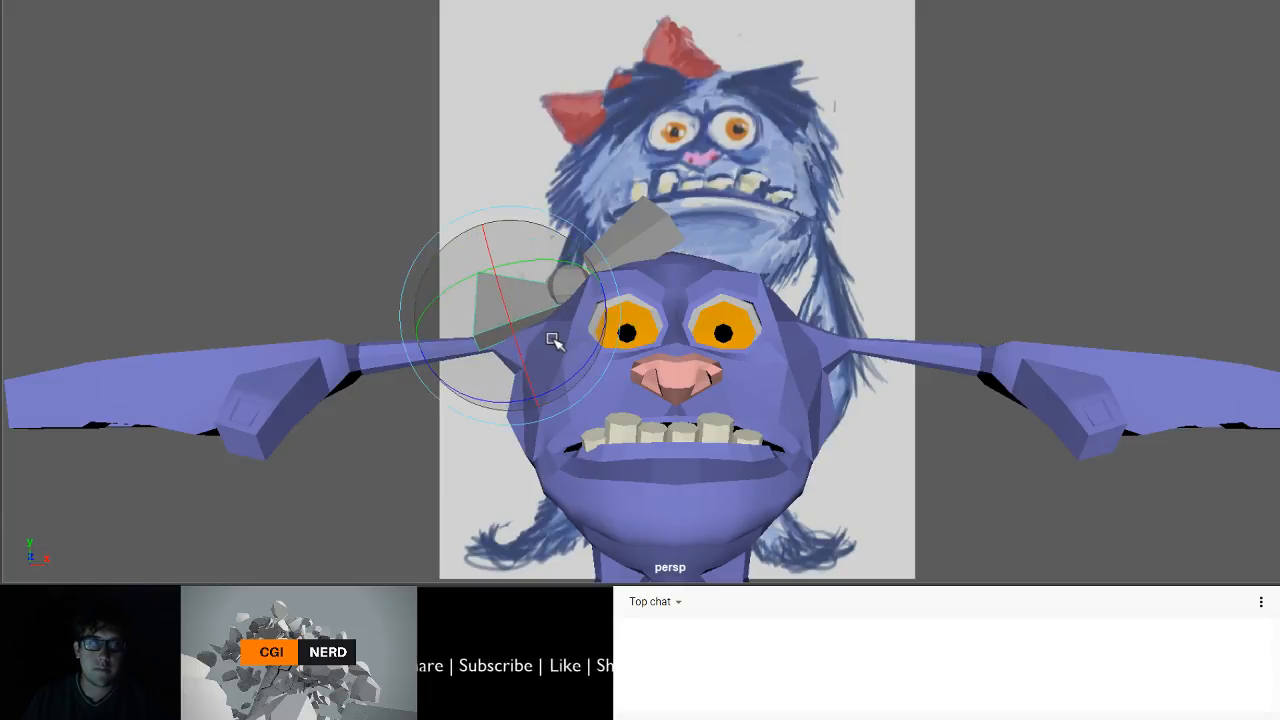
# - Rotate the original wedge so its broad side faces forward, and reposition it against the sphere
pyautogui.click(643, 232)
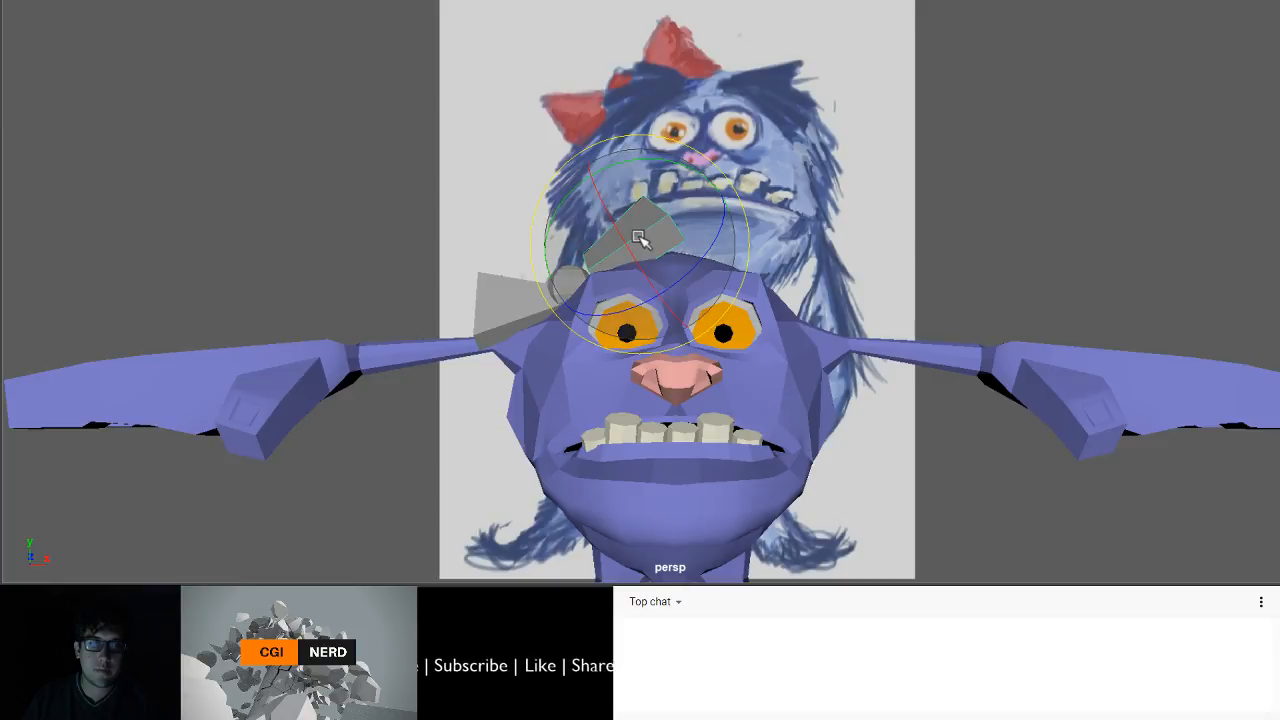
pyautogui.moveTo(648, 260); pyautogui.dragTo(629, 286)
pyautogui.press('w')
pyautogui.moveTo(723, 226); pyautogui.dragTo(733, 221)
pyautogui.press('w')
# - Adjust the scale, angle and position of the original wedge's wide end face to match the other bow loop
pyautogui.press('r')
pyautogui.moveTo(650, 286); pyautogui.dragTo(608, 243)
pyautogui.press('w')
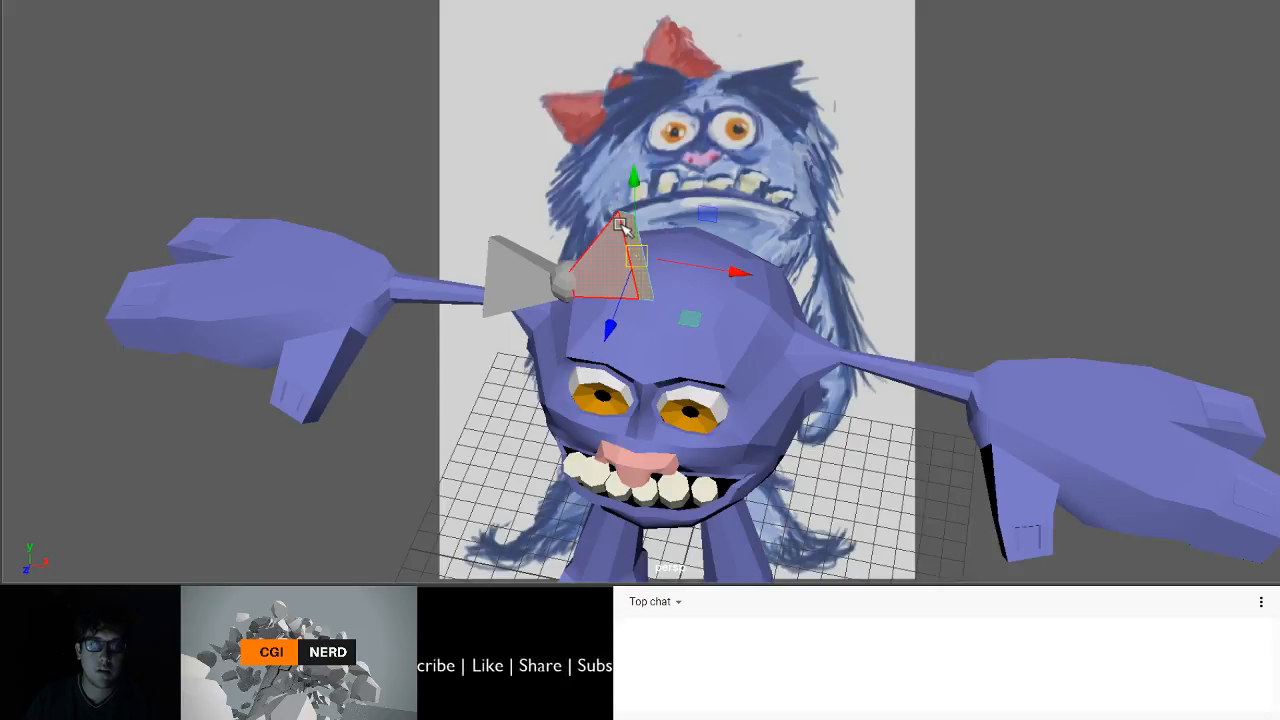
pyautogui.press('e')
pyautogui.moveTo(667, 240)
pyautogui.keyDown('alt'); pyautogui.mouseDown()
pyautogui.moveTo(651, 214)
pyautogui.moveTo(642, 243)
pyautogui.mouseUp(); pyautogui.keyUp('alt')
pyautogui.press('w')
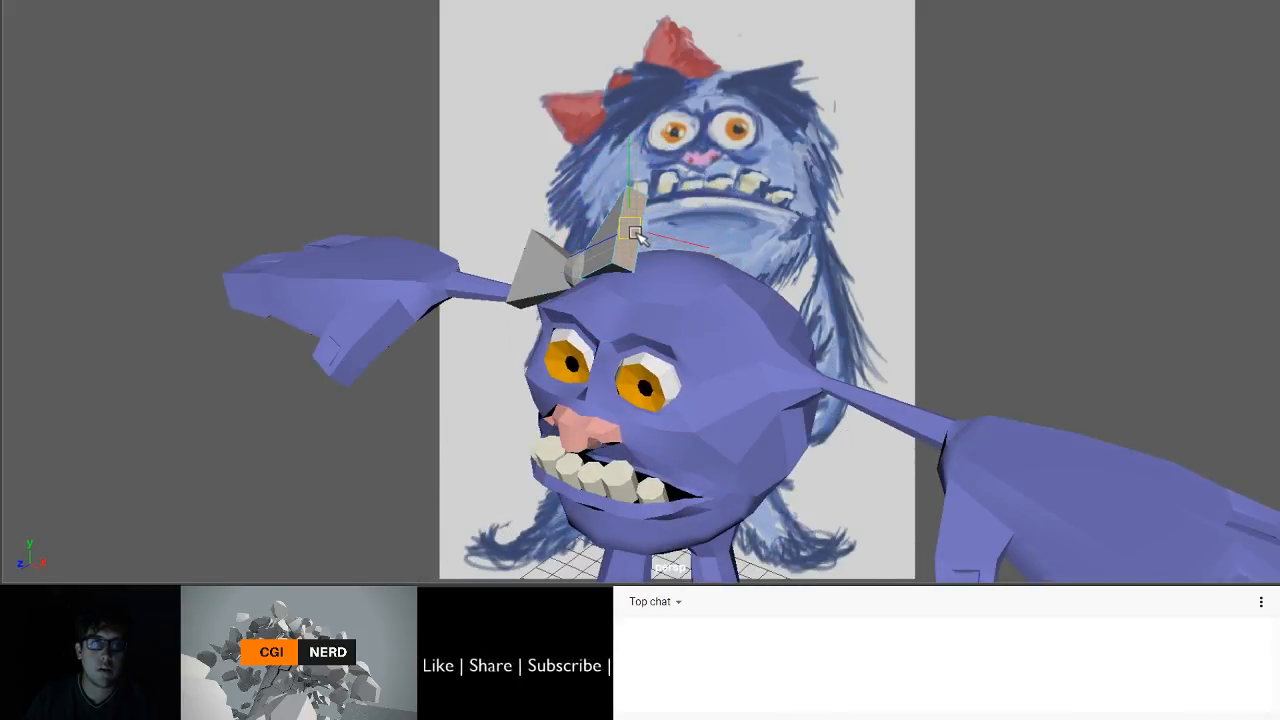
pyautogui.keyDown('alt'); pyautogui.moveTo(697, 182); pyautogui.dragTo(640, 240); pyautogui.keyUp('alt')
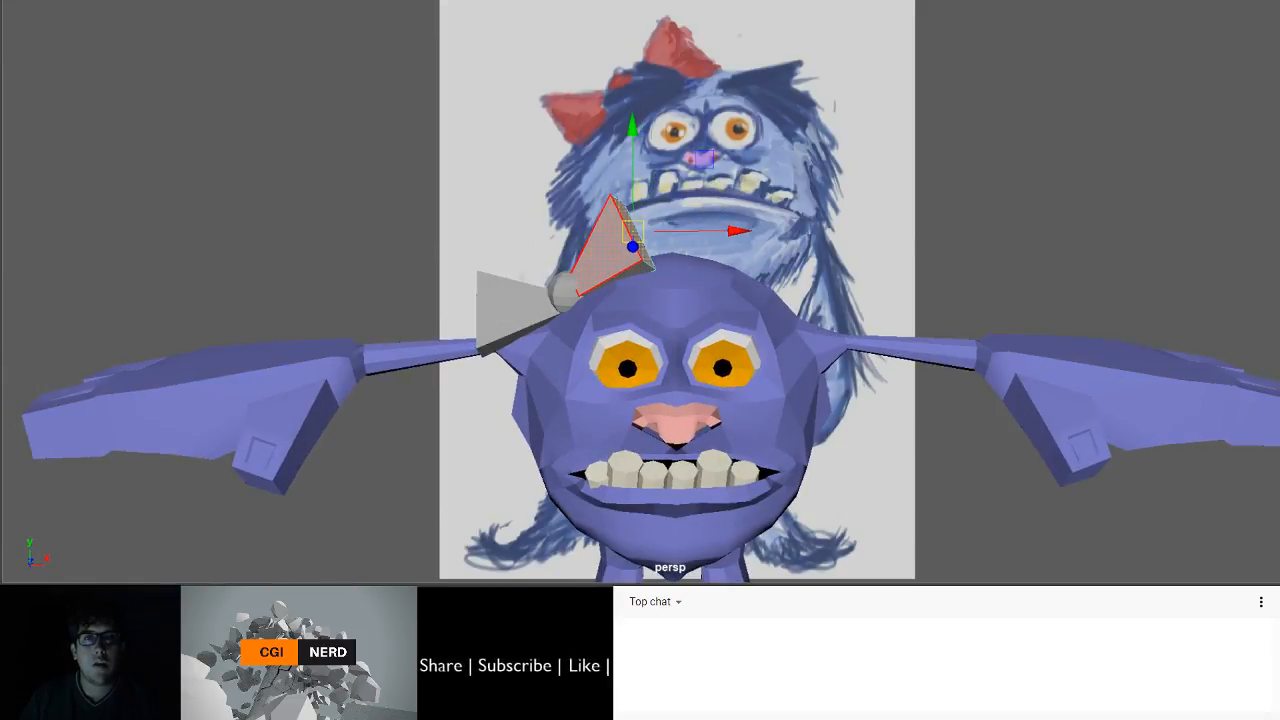
# - Select both wedges and the sphere and assign them a Lambert material in a muted red
pyautogui.moveTo(608, 236); pyautogui.dragTo(626, 208, button='right')
pyautogui.keyDown('shift'); pyautogui.click(567, 291); pyautogui.keyUp('shift')
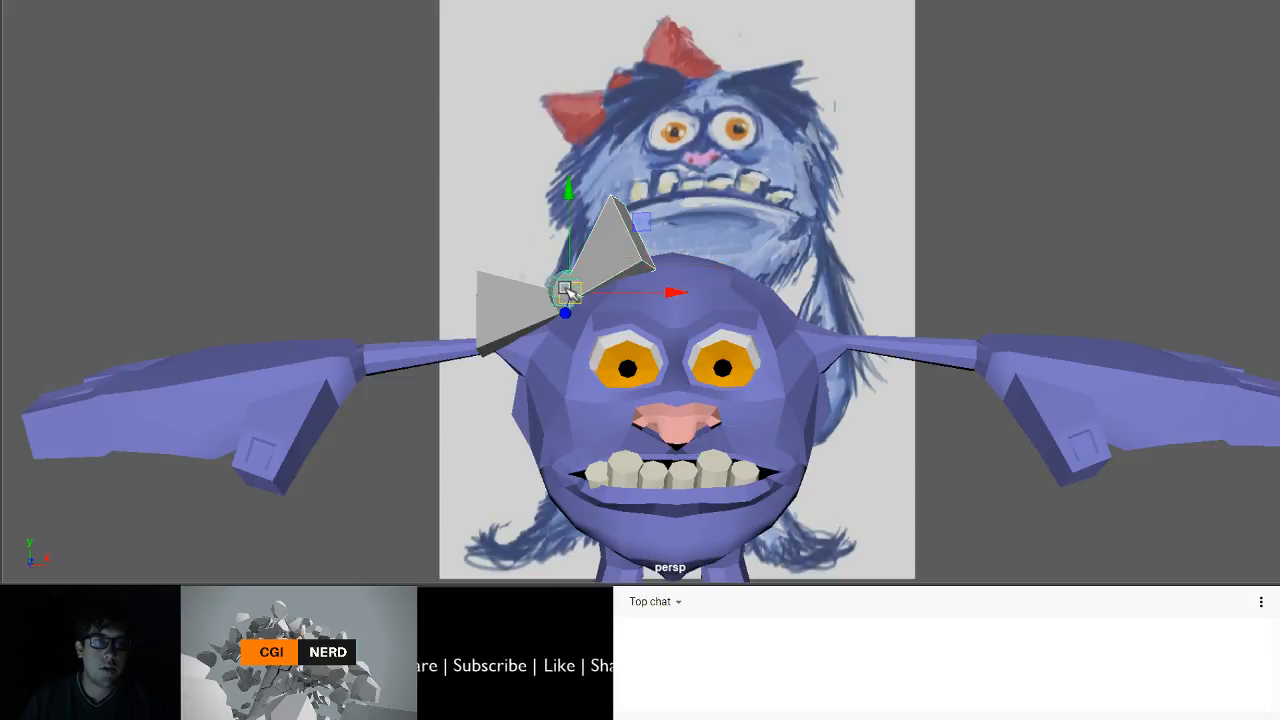
pyautogui.keyDown('shift'); pyautogui.click(522, 291); pyautogui.keyUp('shift')
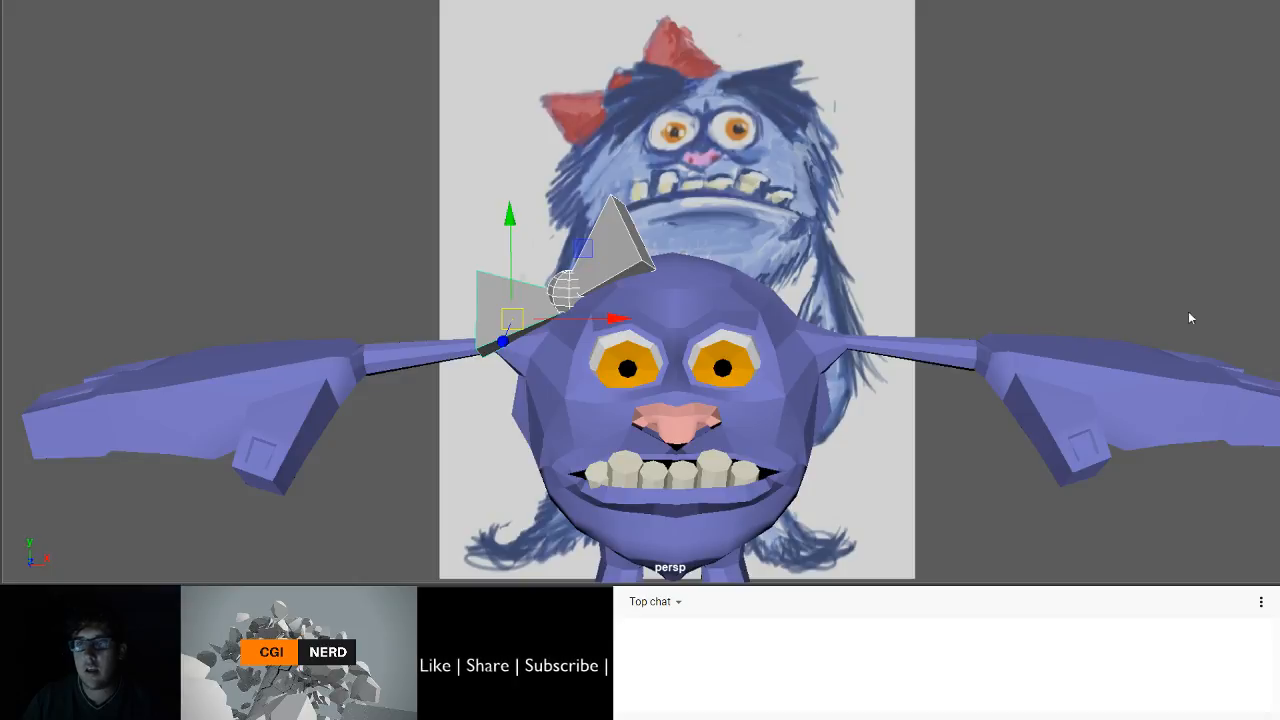
pyautogui.click(1113, 269)
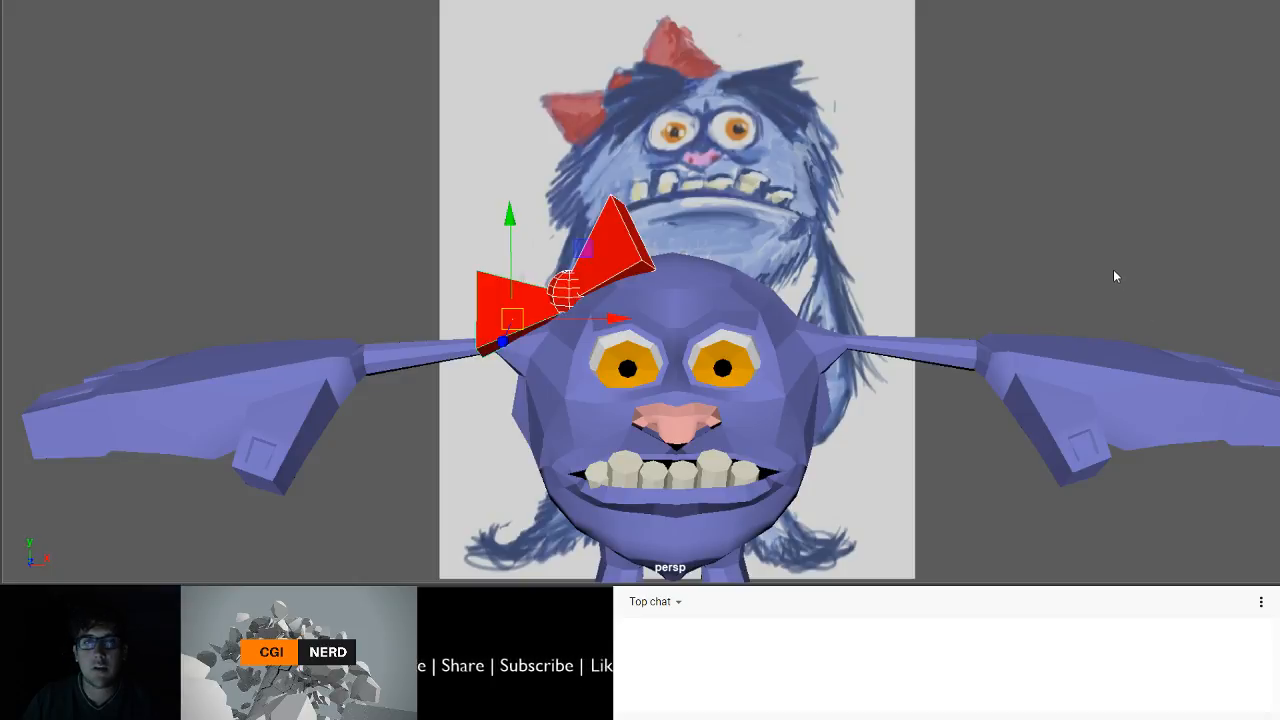
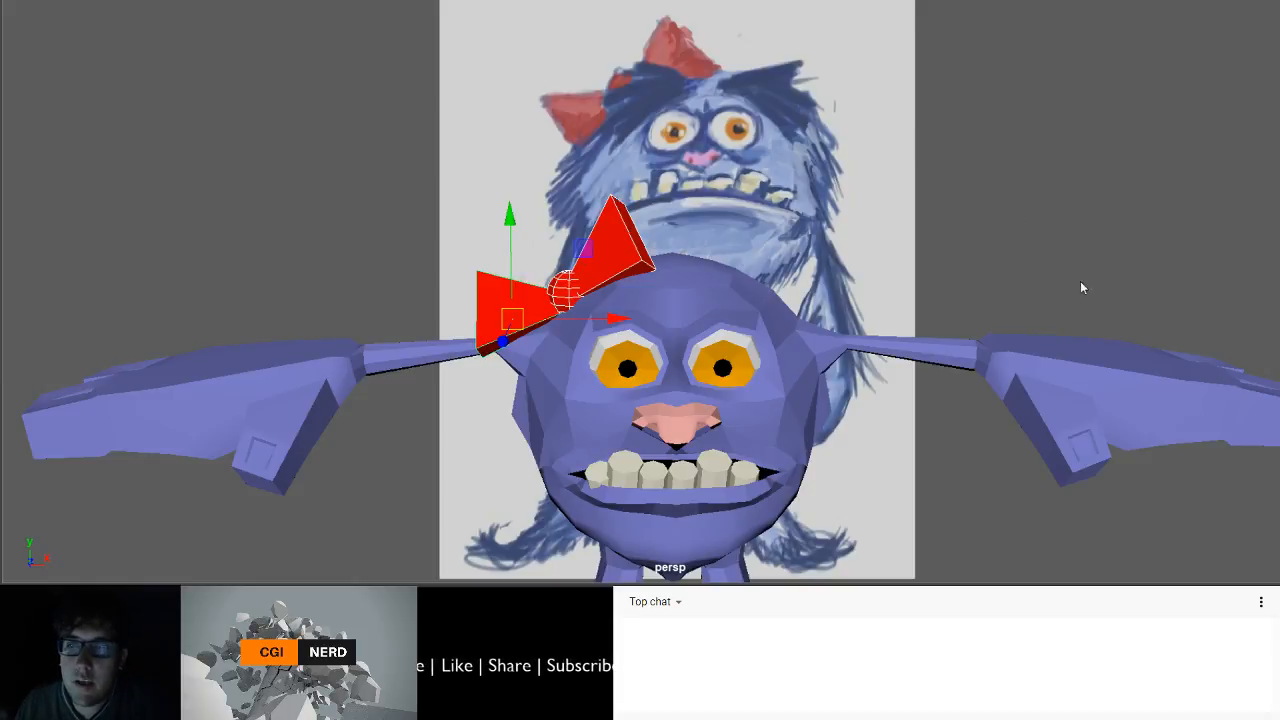
pyautogui.click(1115, 315)
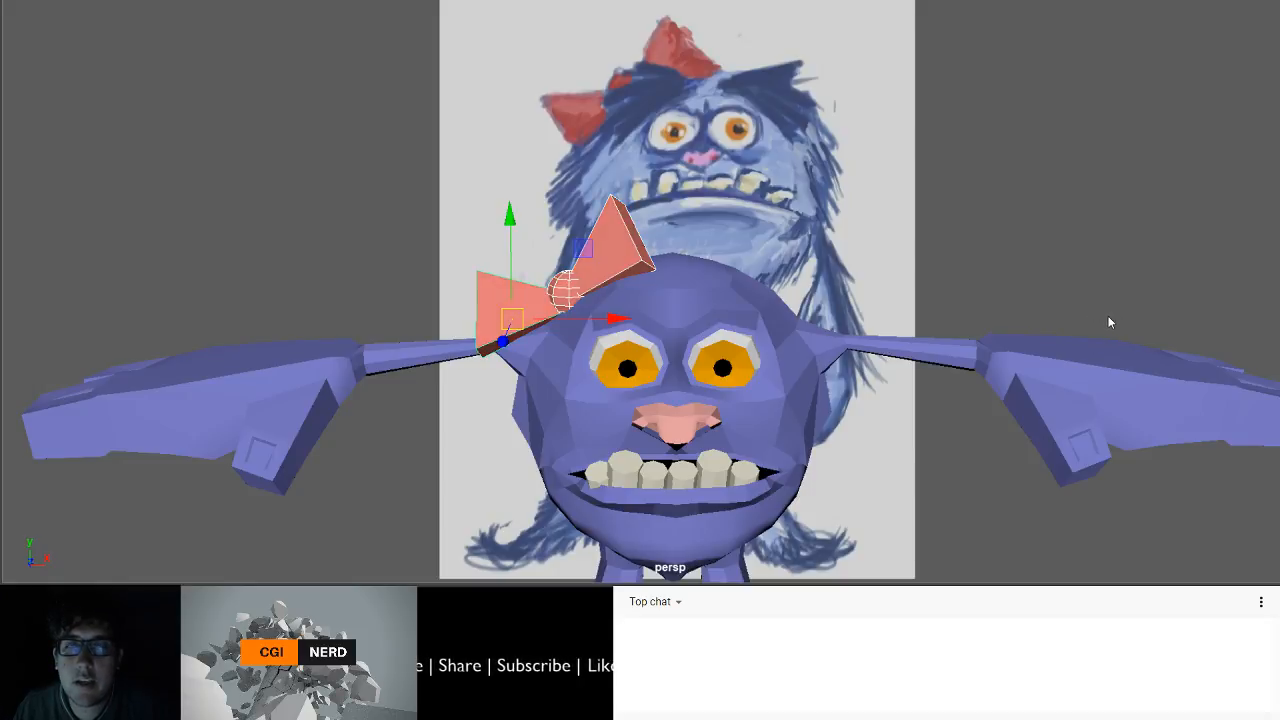
pyautogui.moveTo(1109, 346); pyautogui.dragTo(1118, 344)
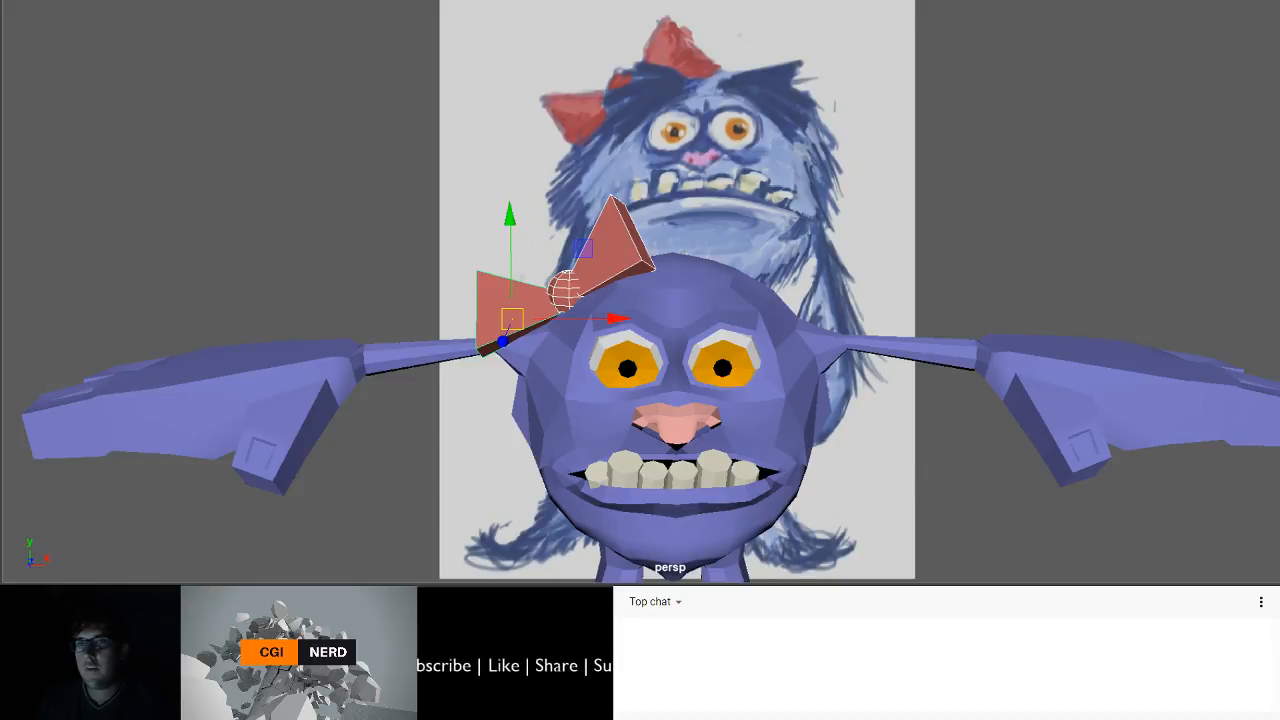
pyautogui.hotkey('ctrl', 'a')
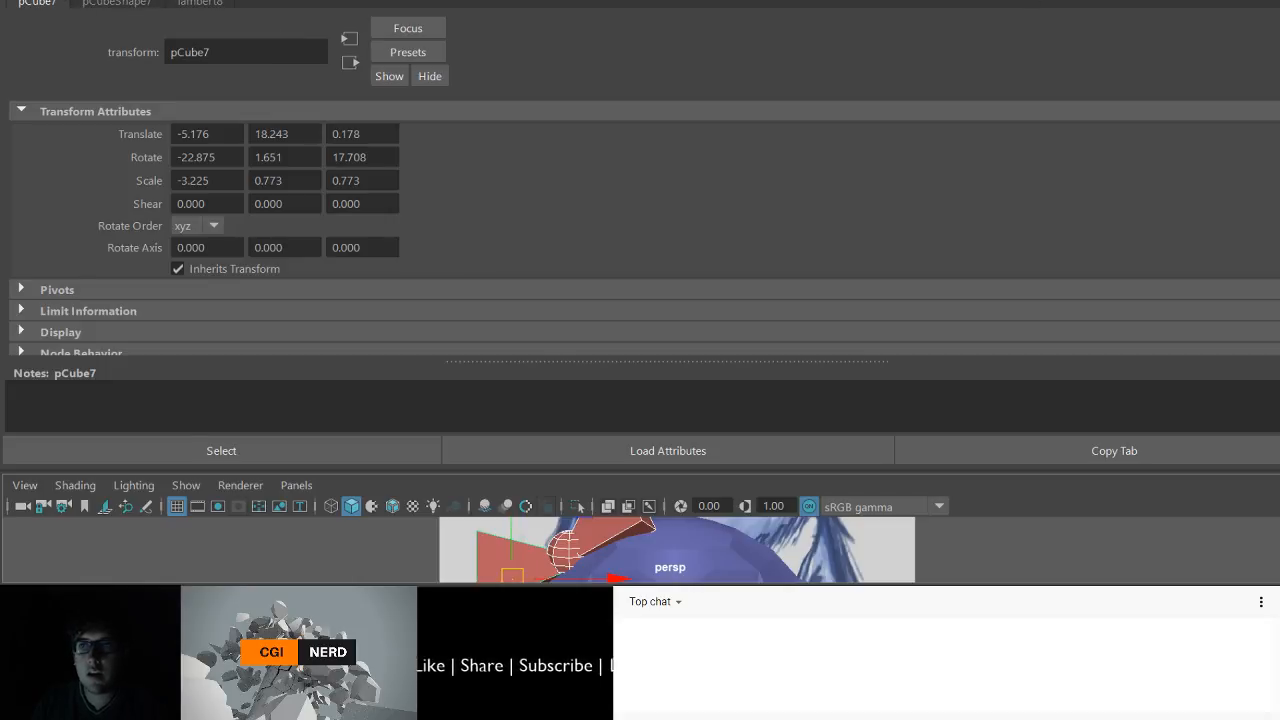
pyautogui.hotkey('ctrl', 'a')
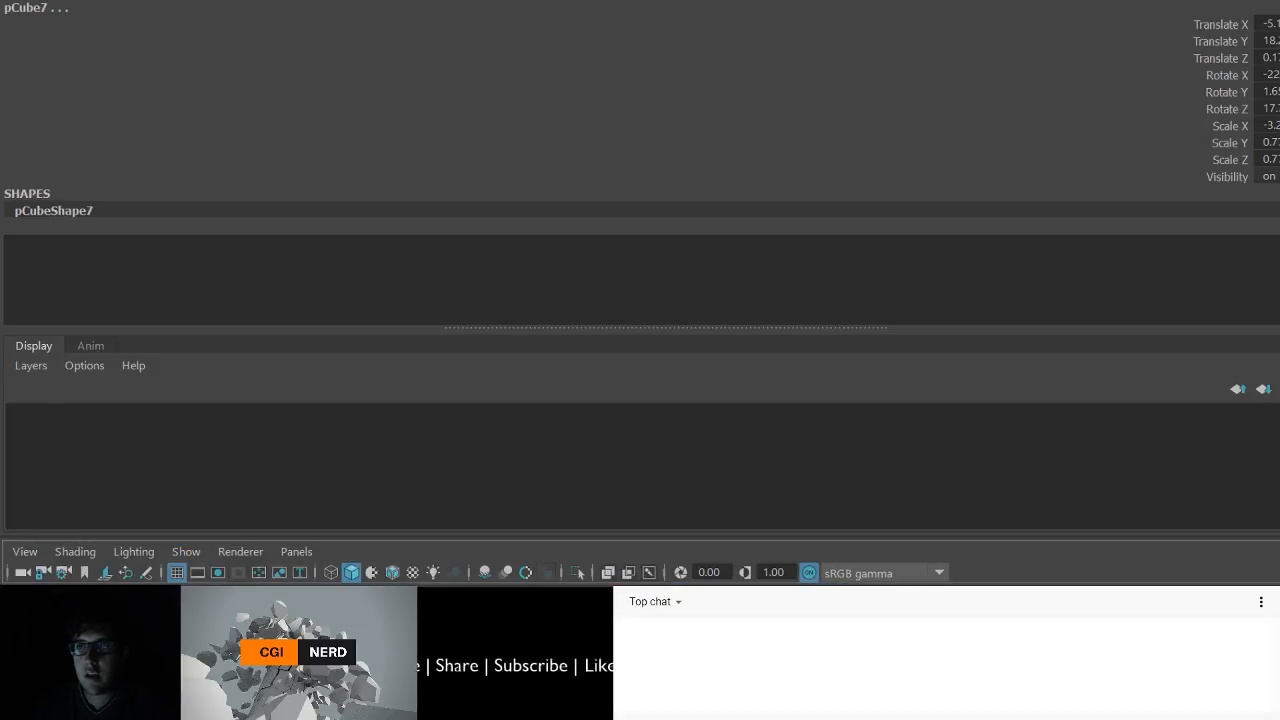
pyautogui.hotkey('ctrl', 'space')
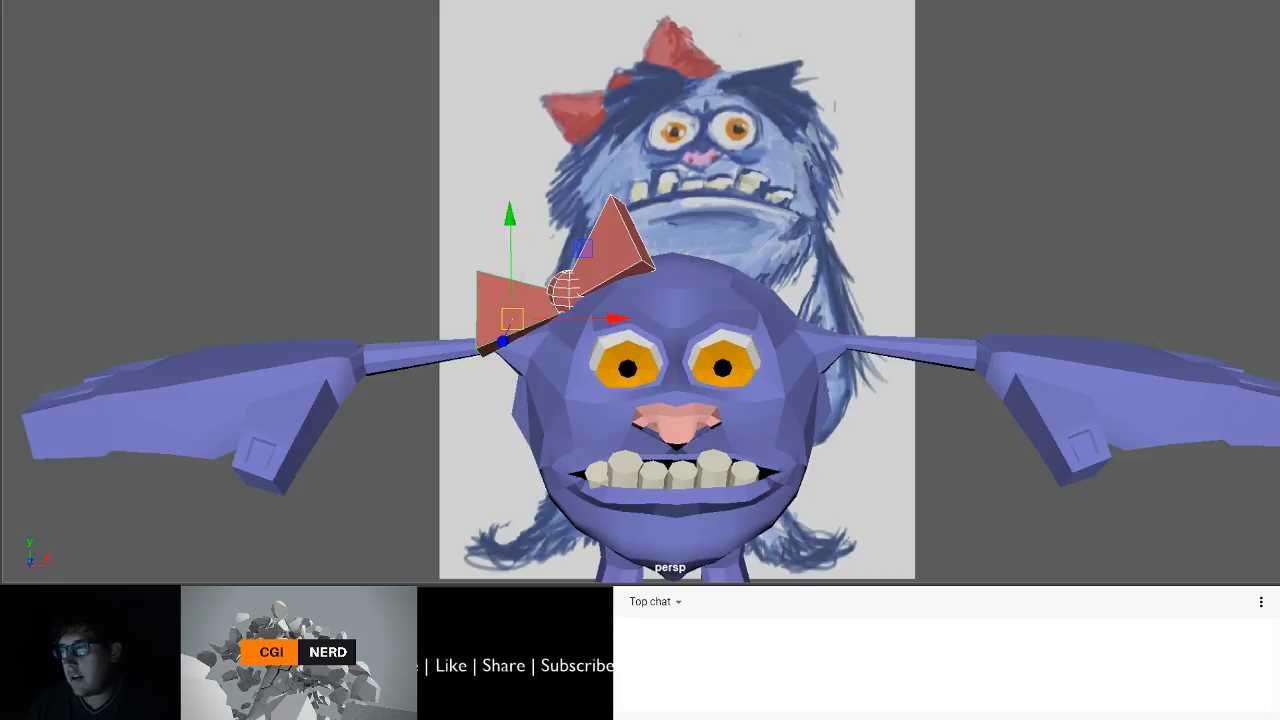
pyautogui.moveTo(660, 284)
pyautogui.keyDown('alt'); pyautogui.mouseDown()
pyautogui.moveTo(666, 297)
pyautogui.moveTo(704, 293)
pyautogui.moveTo(657, 317)
pyautogui.moveTo(639, 275)
pyautogui.mouseUp(); pyautogui.keyUp('alt')
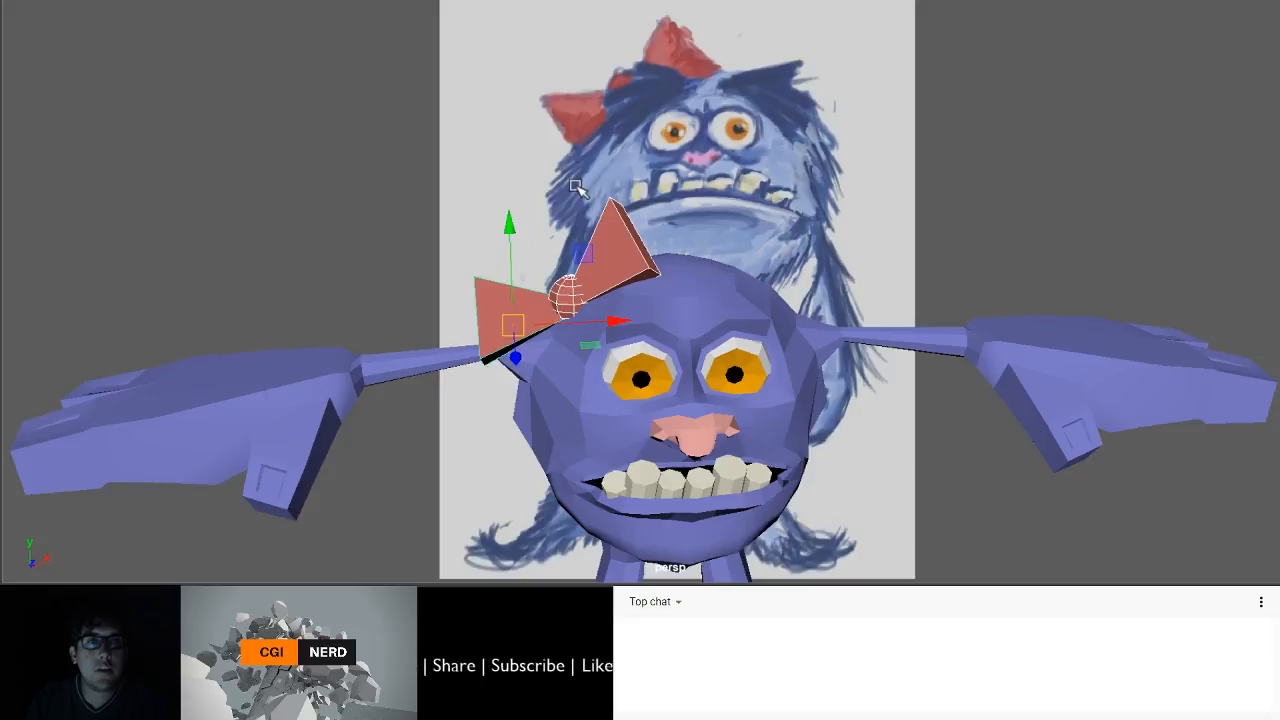
pyautogui.keyDown('alt'); pyautogui.moveTo(606, 121); pyautogui.dragTo(482, 27, button='middle'); pyautogui.keyUp('alt')
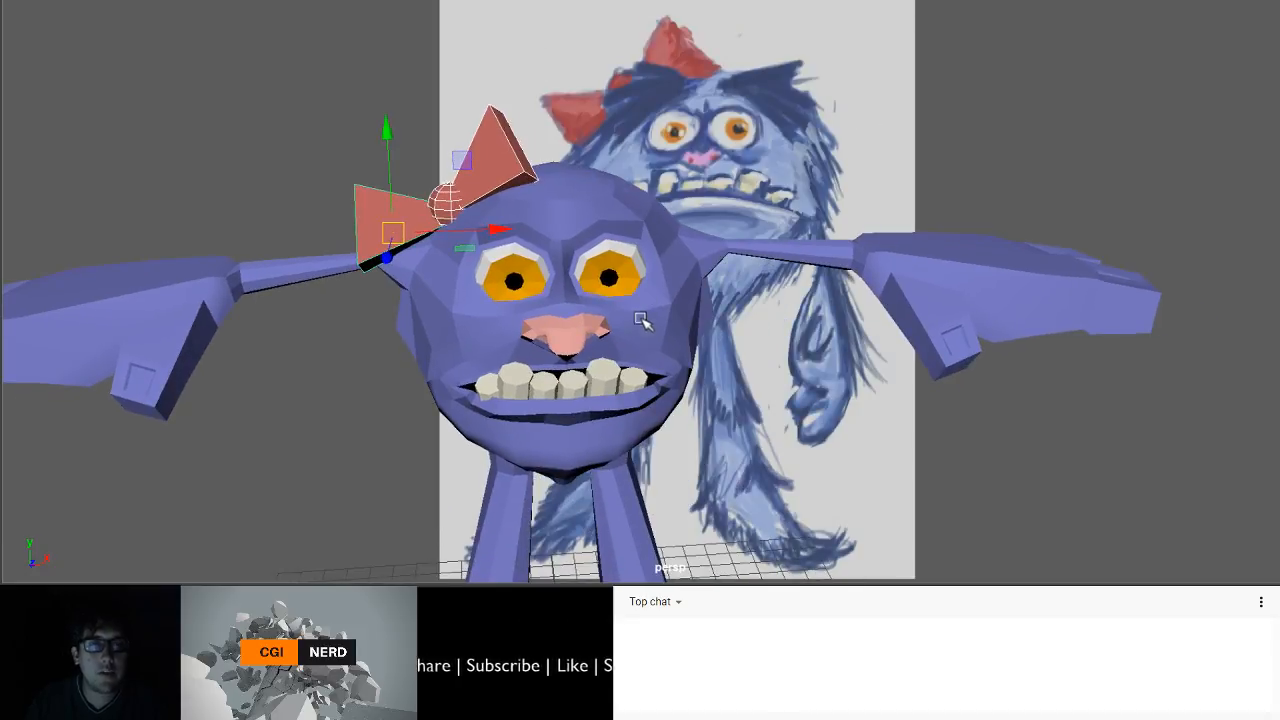
pyautogui.keyDown('alt'); pyautogui.moveTo(643, 320); pyautogui.dragTo(624, 203, button='middle'); pyautogui.keyUp('alt')
pyautogui.scroll(-4, 618, 203)
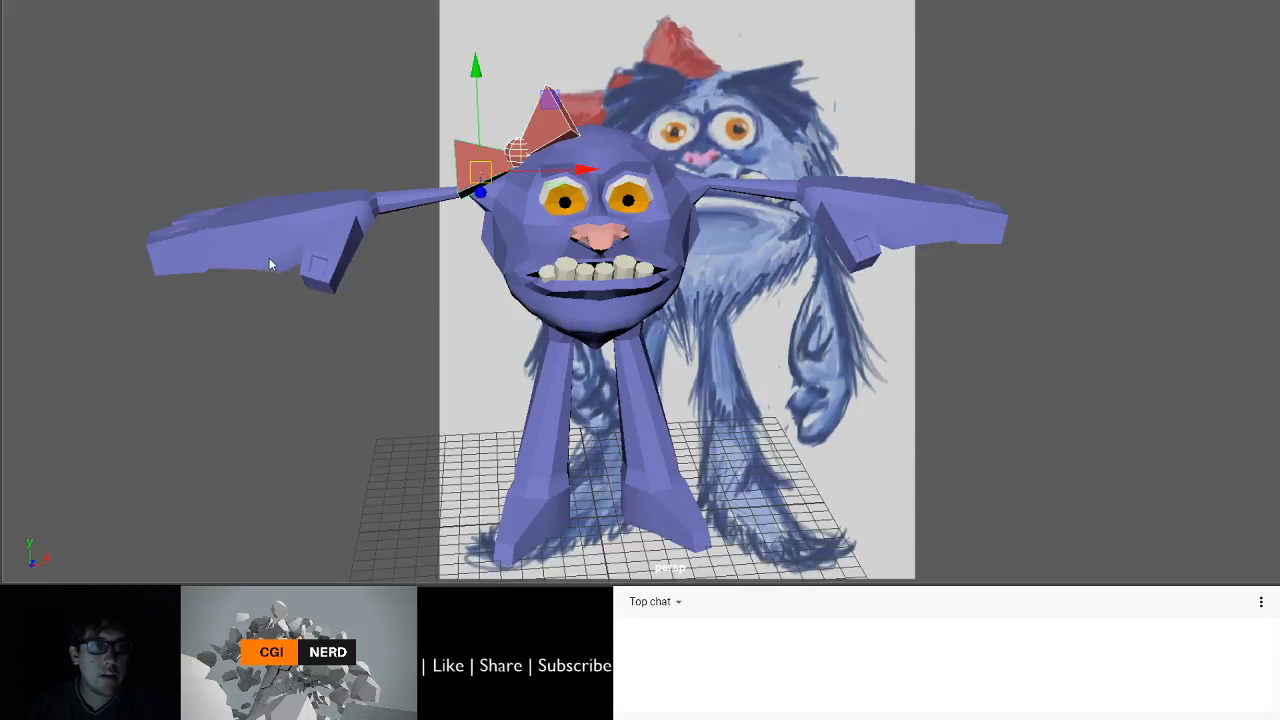
# - Create a polygon cube and move it up onto the front of the head, above the eye farther from the bow
pyautogui.click(517, 248)
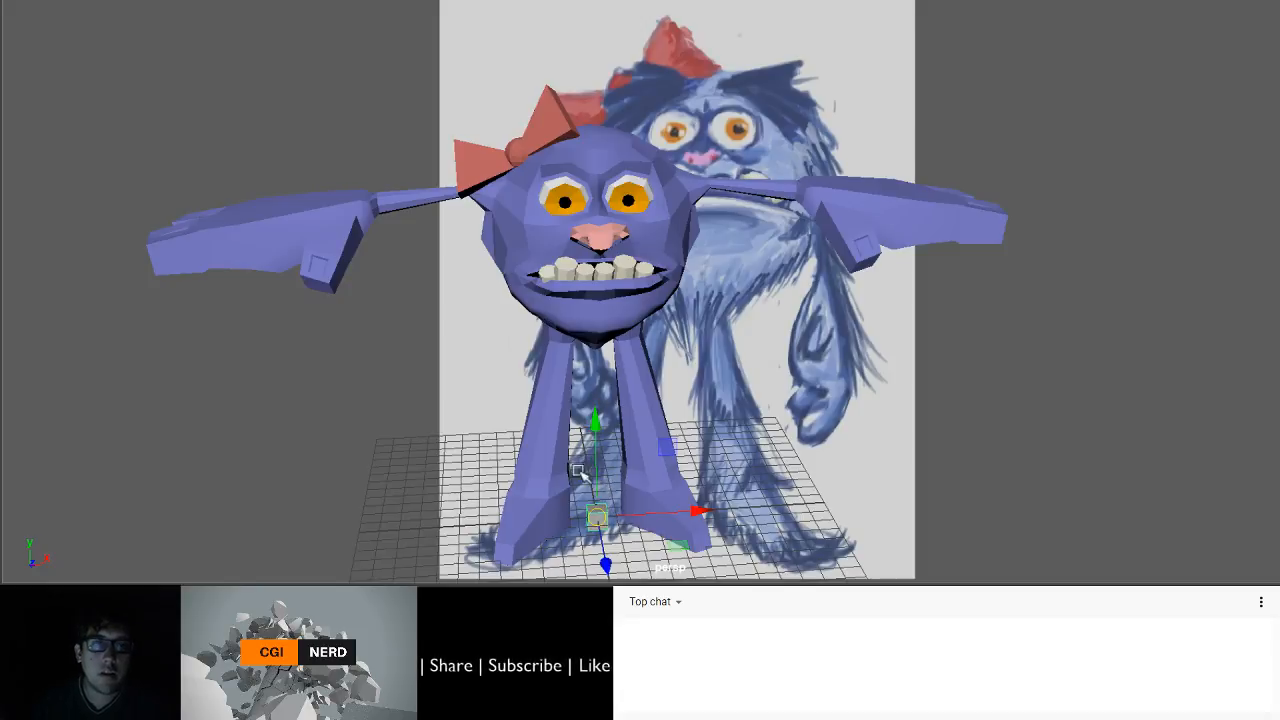
pyautogui.click(679, 232)
pyautogui.moveTo(679, 228); pyautogui.dragTo(686, 294)
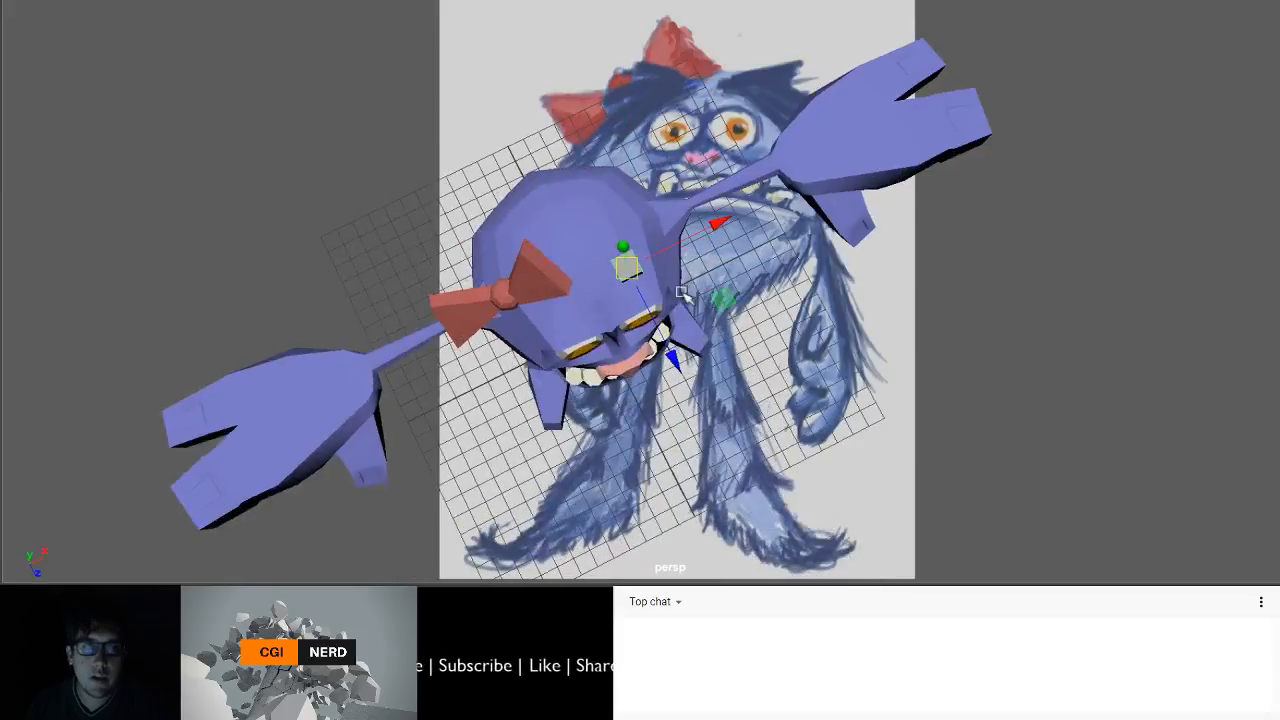
pyautogui.keyDown('alt'); pyautogui.moveTo(674, 350); pyautogui.dragTo(695, 345); pyautogui.keyUp('alt')
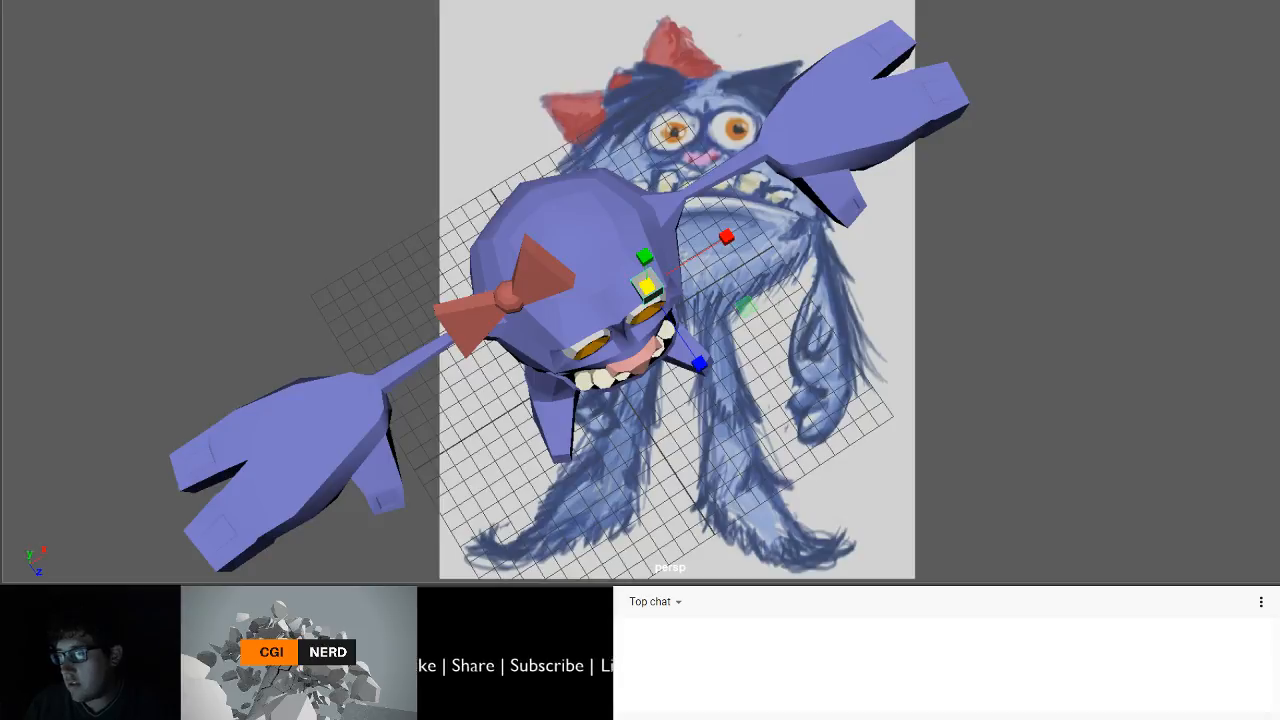
# - Subdivide the cube above the eye into several horizontal bands across its height
pyautogui.press('q')
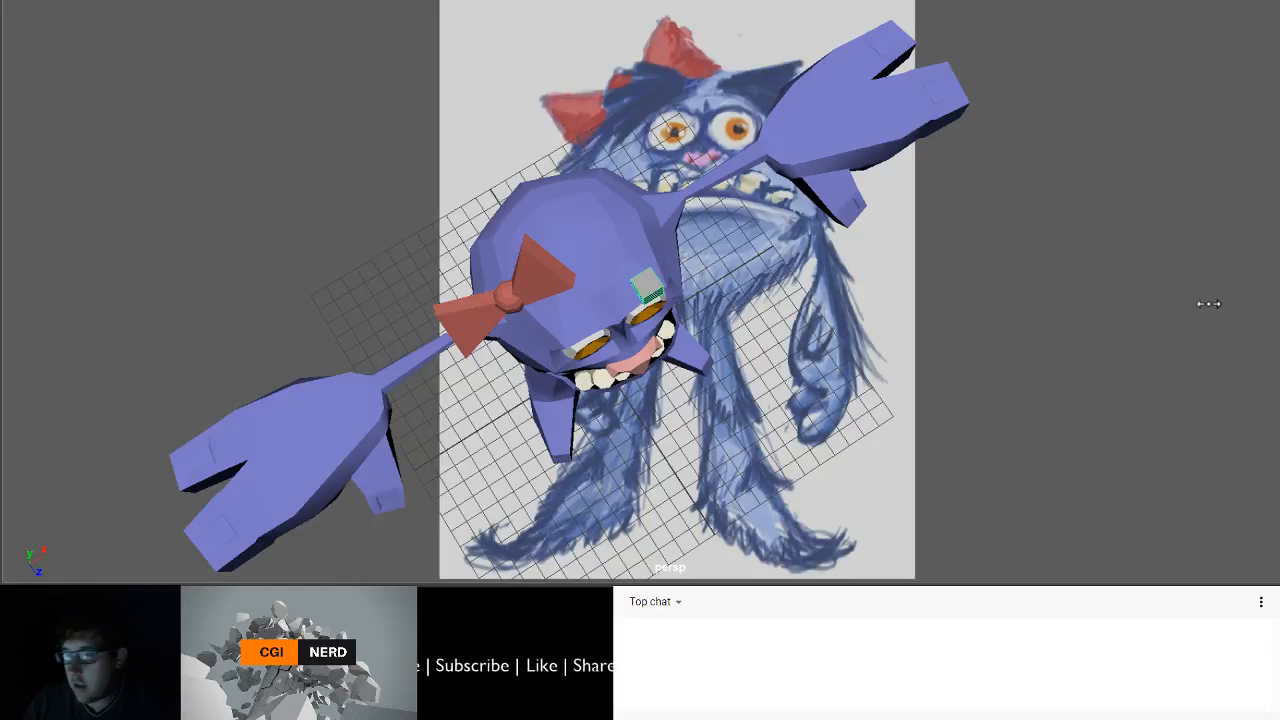
pyautogui.keyDown('alt'); pyautogui.moveTo(937, 297); pyautogui.dragTo(891, 220); pyautogui.keyUp('alt')
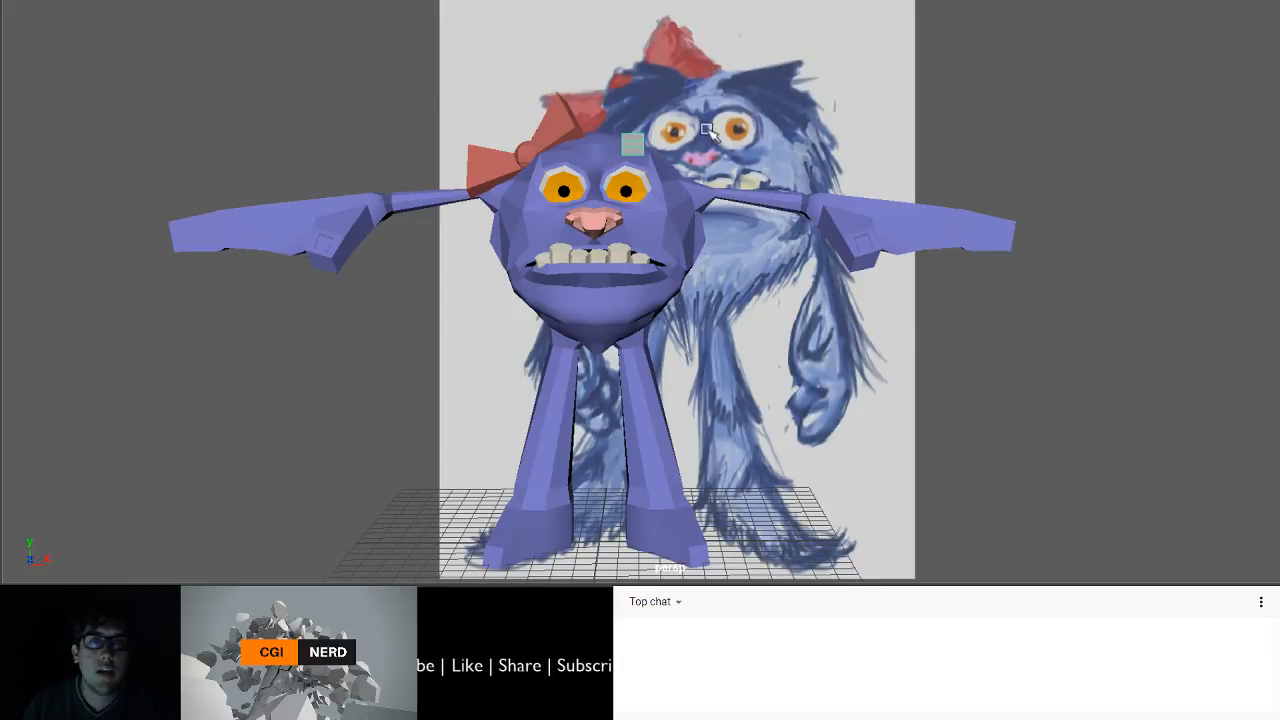
pyautogui.moveTo(706, 132)
pyautogui.keyDown('alt'); pyautogui.mouseDown()
pyautogui.moveTo(823, 95)
pyautogui.moveTo(690, 114)
pyautogui.mouseUp(); pyautogui.keyUp('alt')
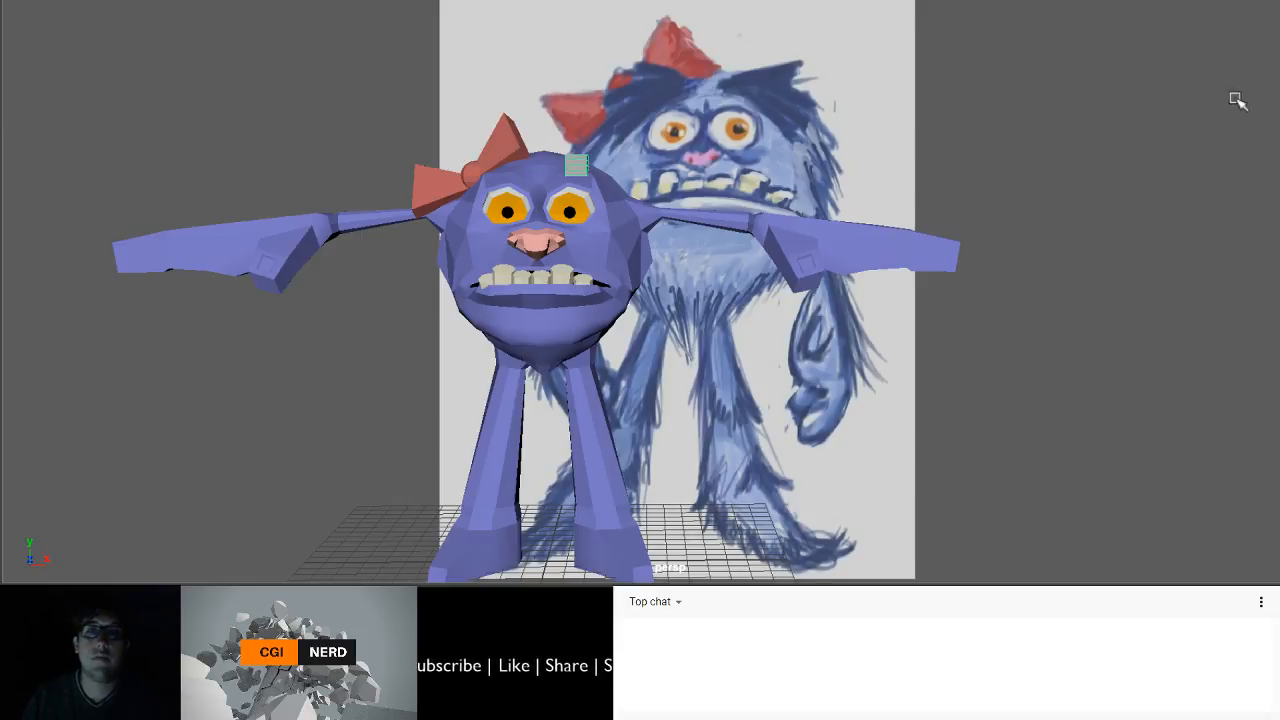
pyautogui.keyDown('alt'); pyautogui.moveTo(592, 169); pyautogui.dragTo(602, 176); pyautogui.keyUp('alt')
pyautogui.scroll(5, 606, 160)
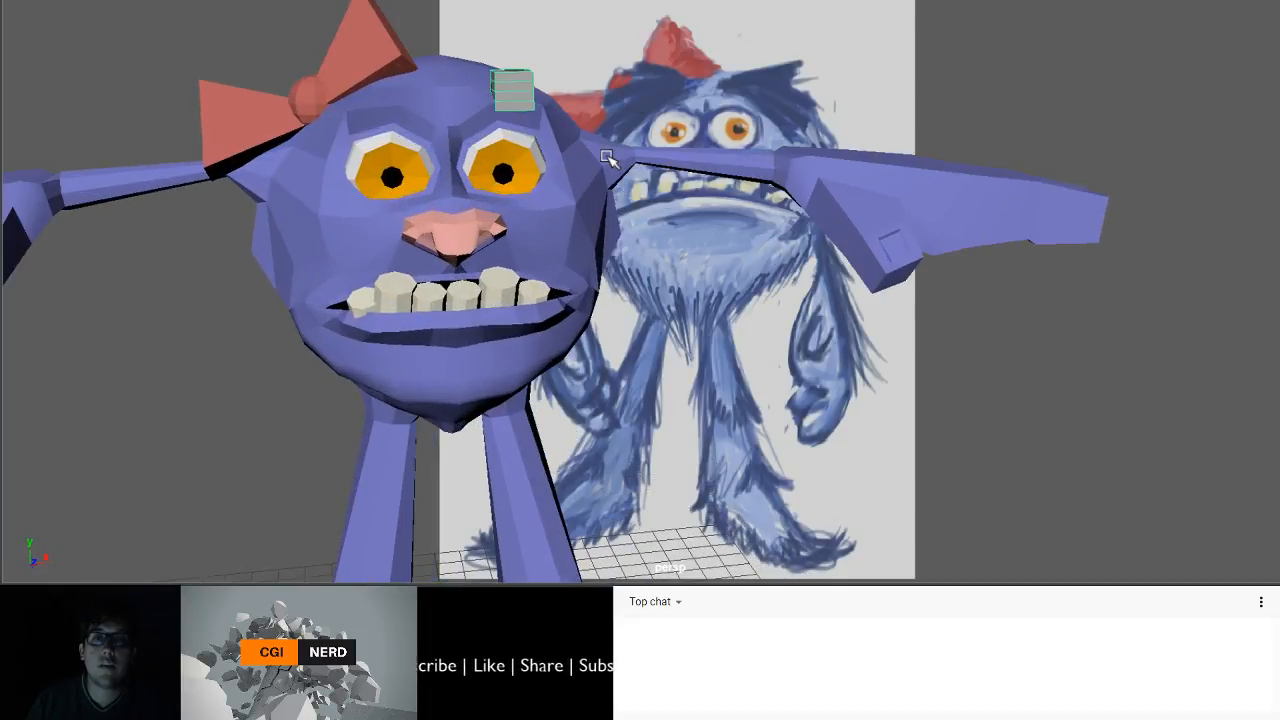
# - Subdivide the cube across its width so its front has several columns of faces
pyautogui.keyDown('alt'); pyautogui.moveTo(520, 142); pyautogui.dragTo(500, 84); pyautogui.keyUp('alt')
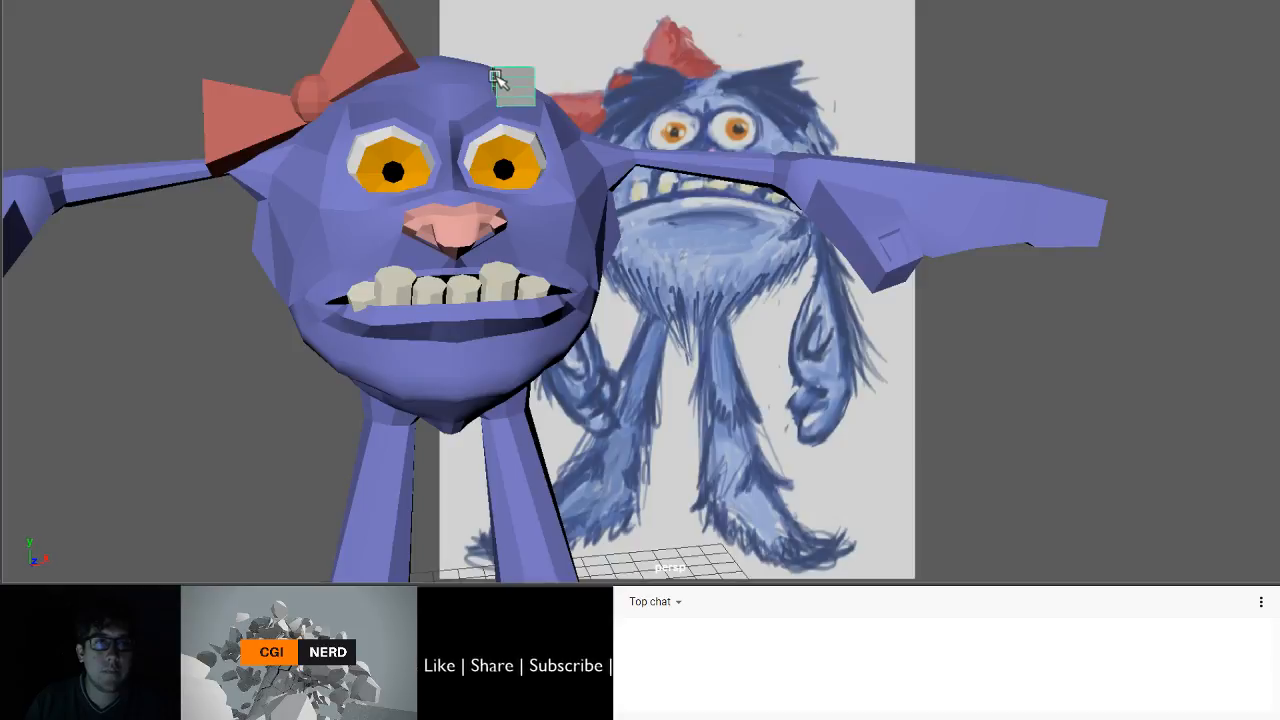
pyautogui.moveTo(460, 31); pyautogui.dragTo(508, 137)
pyautogui.keyDown('alt'); pyautogui.moveTo(508, 137); pyautogui.dragTo(537, 100); pyautogui.keyUp('alt')
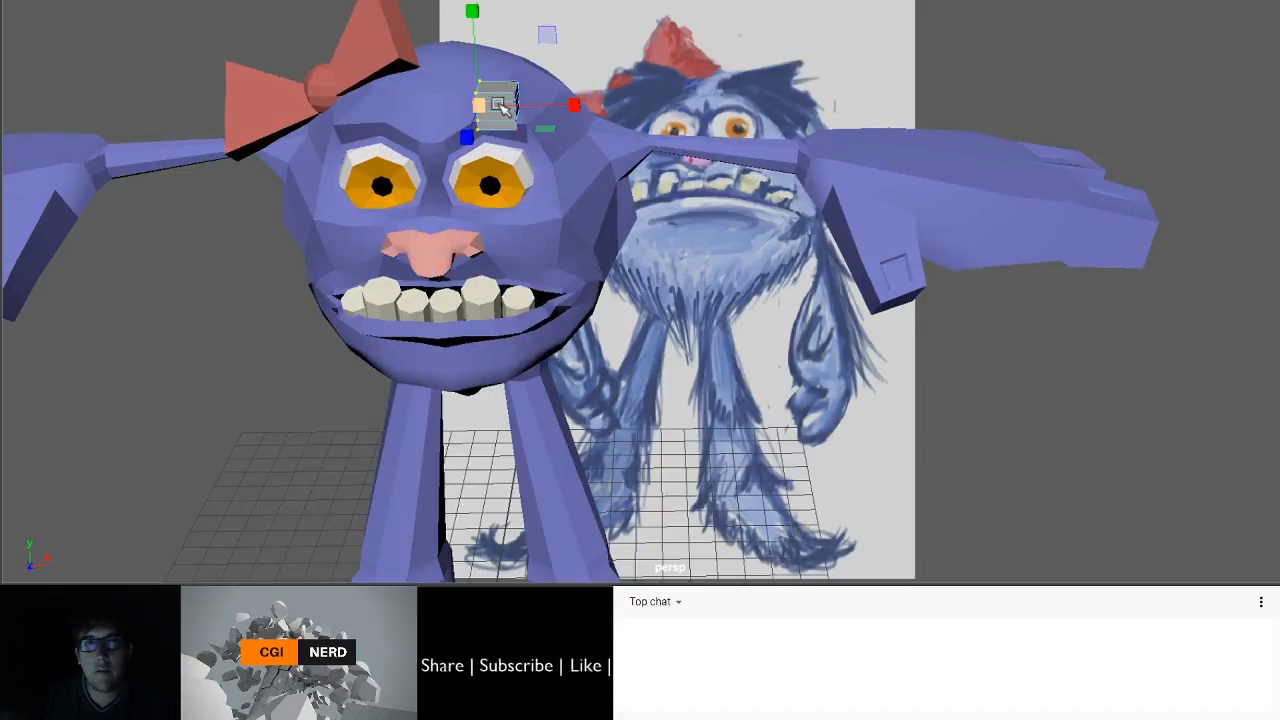
pyautogui.press('F8')
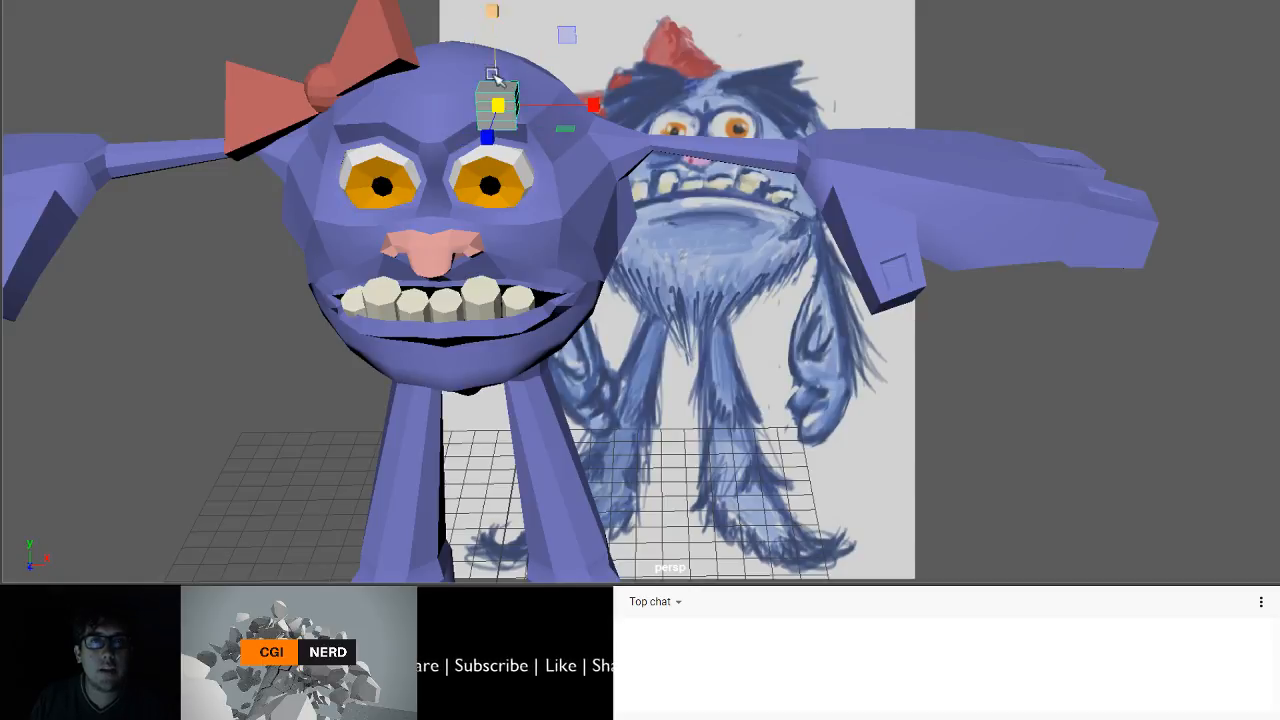
pyautogui.click(497, 104)
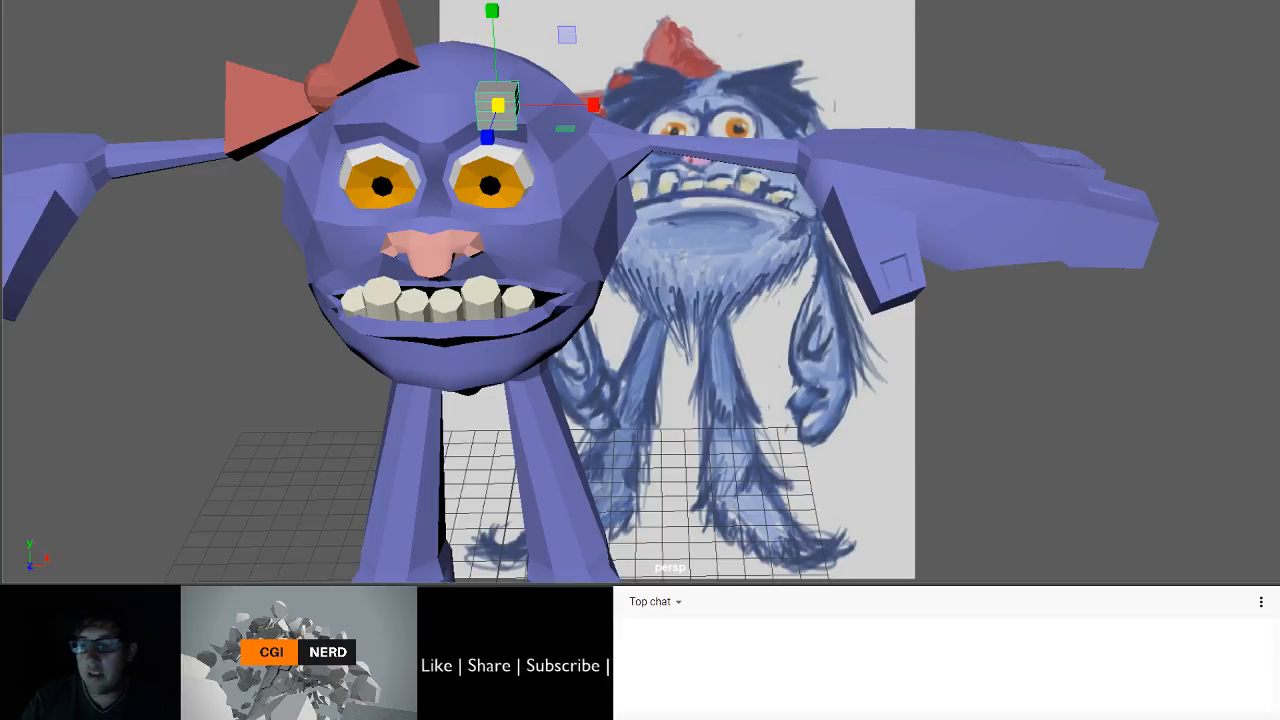
pyautogui.keyDown('alt'); pyautogui.moveTo(492, 179); pyautogui.dragTo(557, 110); pyautogui.keyUp('alt')
pyautogui.keyDown('alt'); pyautogui.moveTo(644, 125); pyautogui.dragTo(651, 86); pyautogui.keyUp('alt')
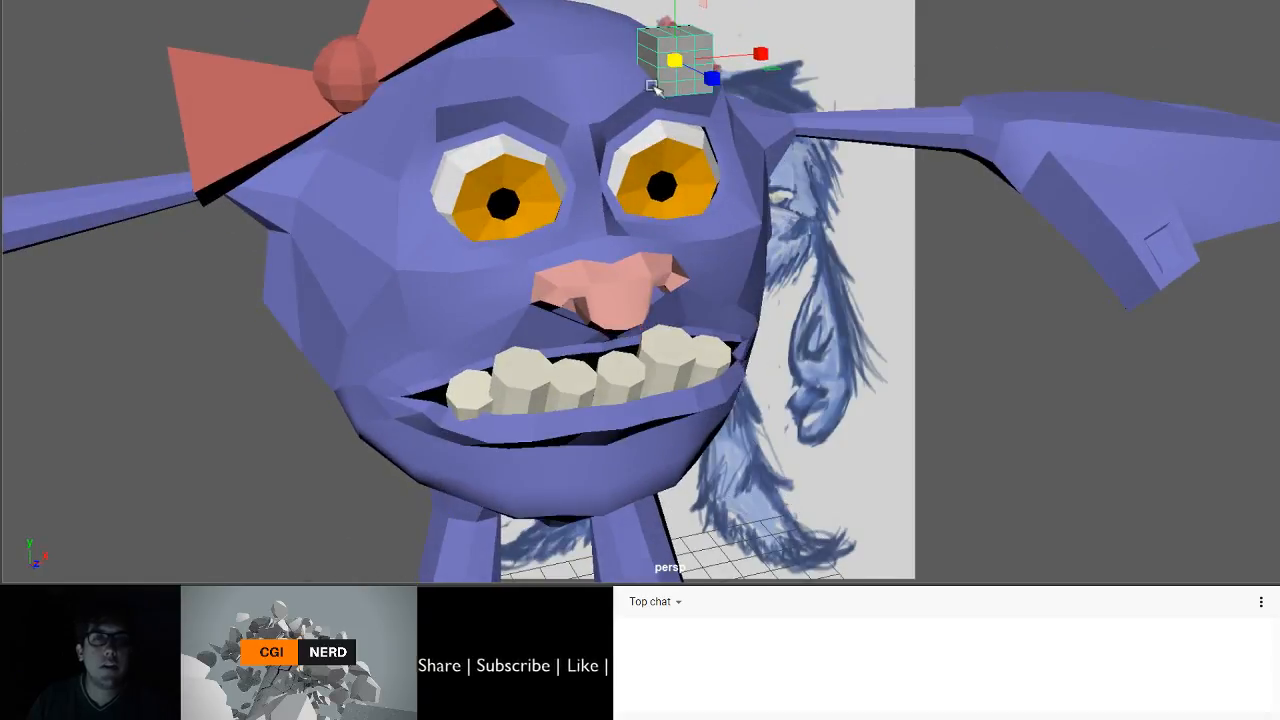
# - Pull the cube's inner side faces toward the middle of the forehead and scale them down vertically into a tapered brow end
pyautogui.hotkey('ctrl', 'e')
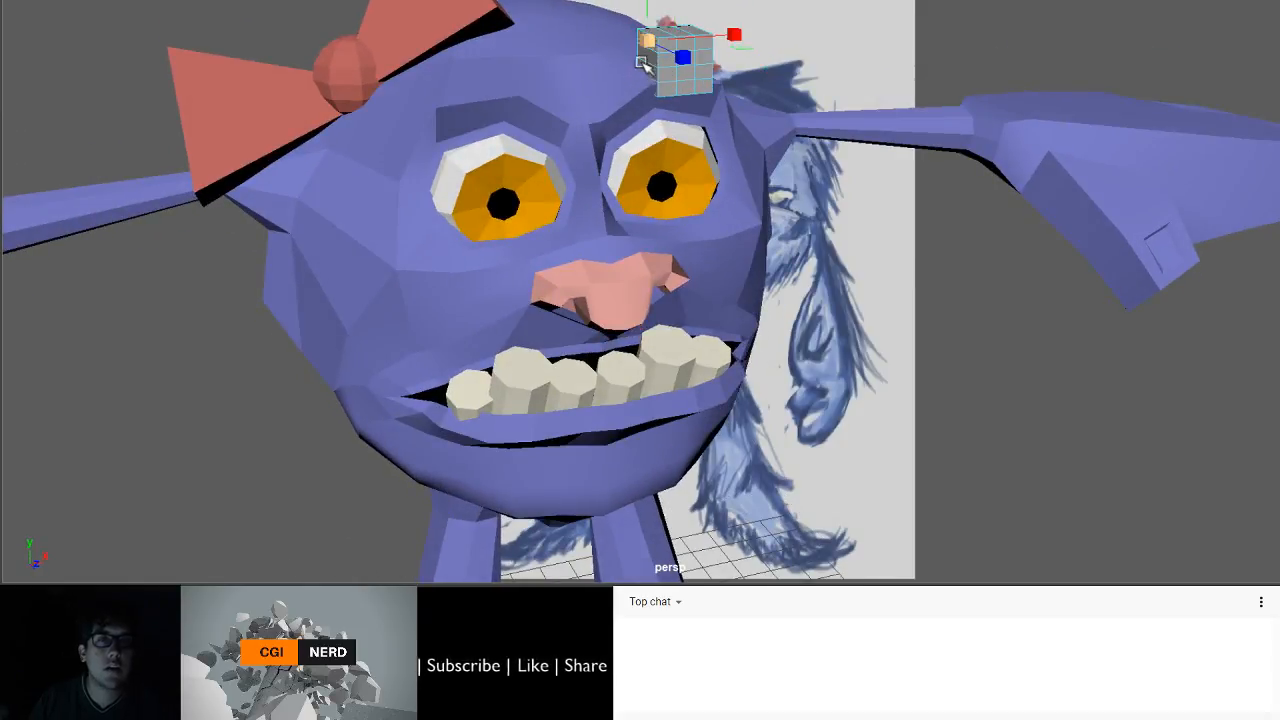
pyautogui.press('q')
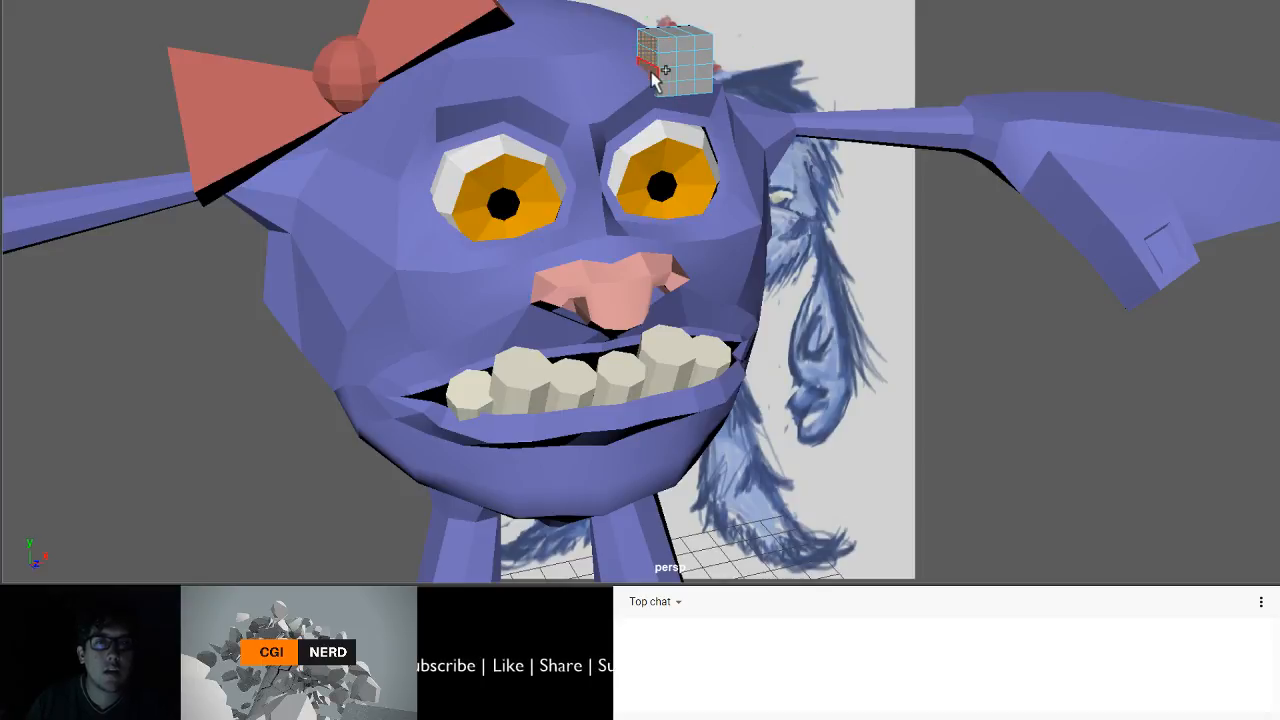
pyautogui.keyDown('alt'); pyautogui.moveTo(654, 85); pyautogui.dragTo(594, 80); pyautogui.keyUp('alt')
pyautogui.press('w')
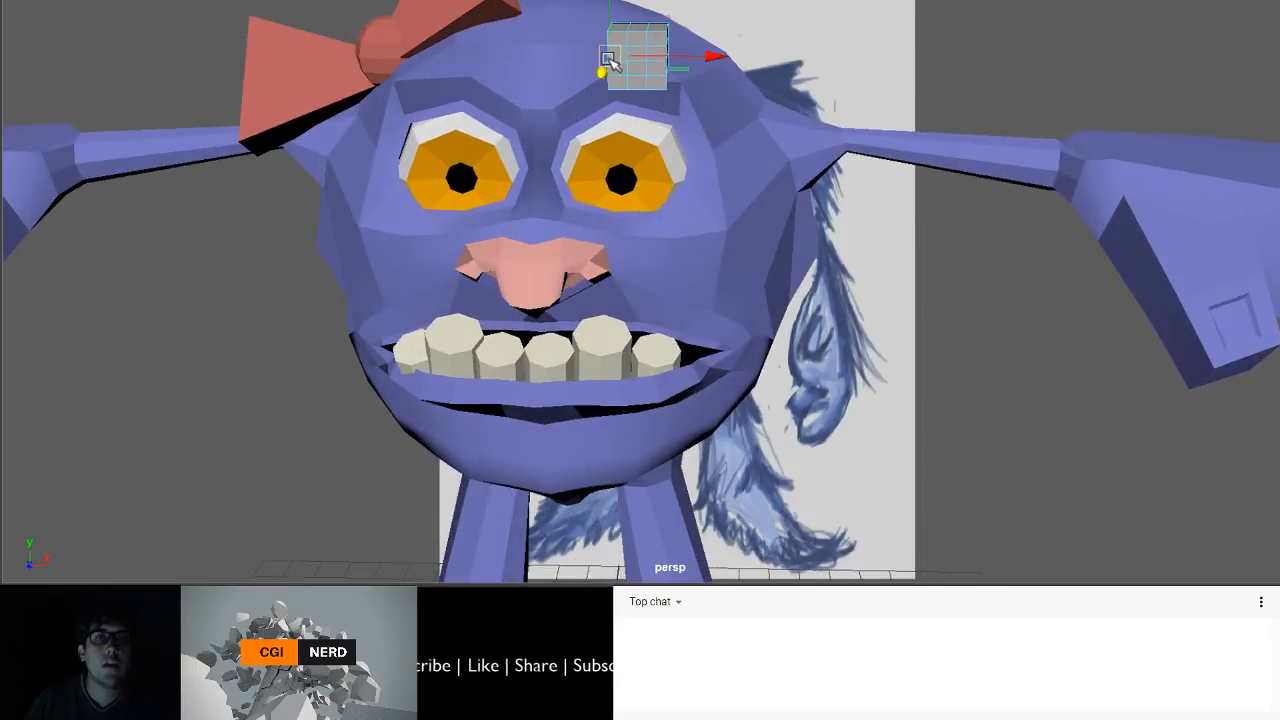
pyautogui.keyDown('alt'); pyautogui.moveTo(665, 62); pyautogui.dragTo(645, 219); pyautogui.keyUp('alt')
pyautogui.press('w')
pyautogui.press('r')
pyautogui.moveTo(752, 208); pyautogui.dragTo(592, 131)
pyautogui.moveTo(660, 62)
pyautogui.keyDown('alt'); pyautogui.mouseDown()
pyautogui.moveTo(657, 45)
pyautogui.moveTo(670, 80)
pyautogui.mouseUp(); pyautogui.keyUp('alt')
pyautogui.keyDown('alt'); pyautogui.moveTo(829, 90); pyautogui.dragTo(691, 97, button='middle'); pyautogui.keyUp('alt')
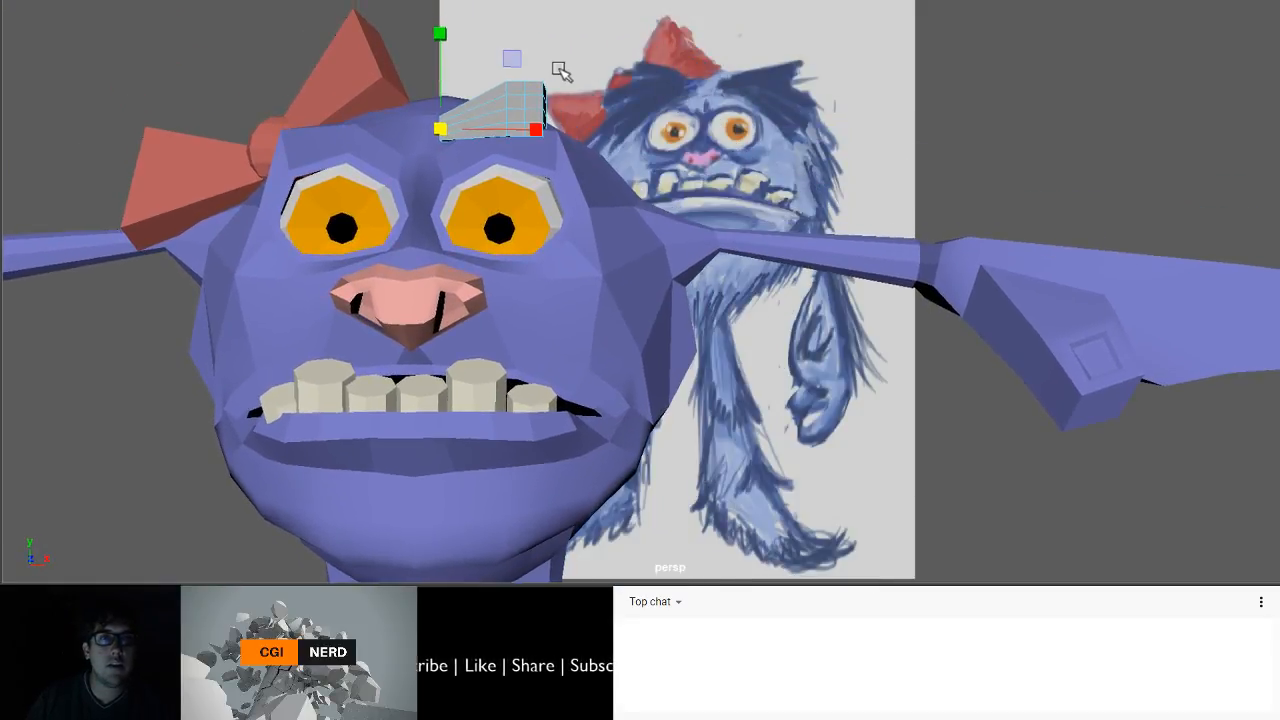
# - Shift the eyebrow's middle edge loop toward its inner end, tilt it slightly and reduce its height for an even taper
pyautogui.keyDown('alt'); pyautogui.moveTo(548, 121); pyautogui.dragTo(559, 173, button='middle'); pyautogui.keyUp('alt')
pyautogui.moveTo(485, 107); pyautogui.dragTo(535, 198)
pyautogui.keyDown('ctrl'); pyautogui.moveTo(438, 121); pyautogui.dragTo(490, 238); pyautogui.keyUp('ctrl')
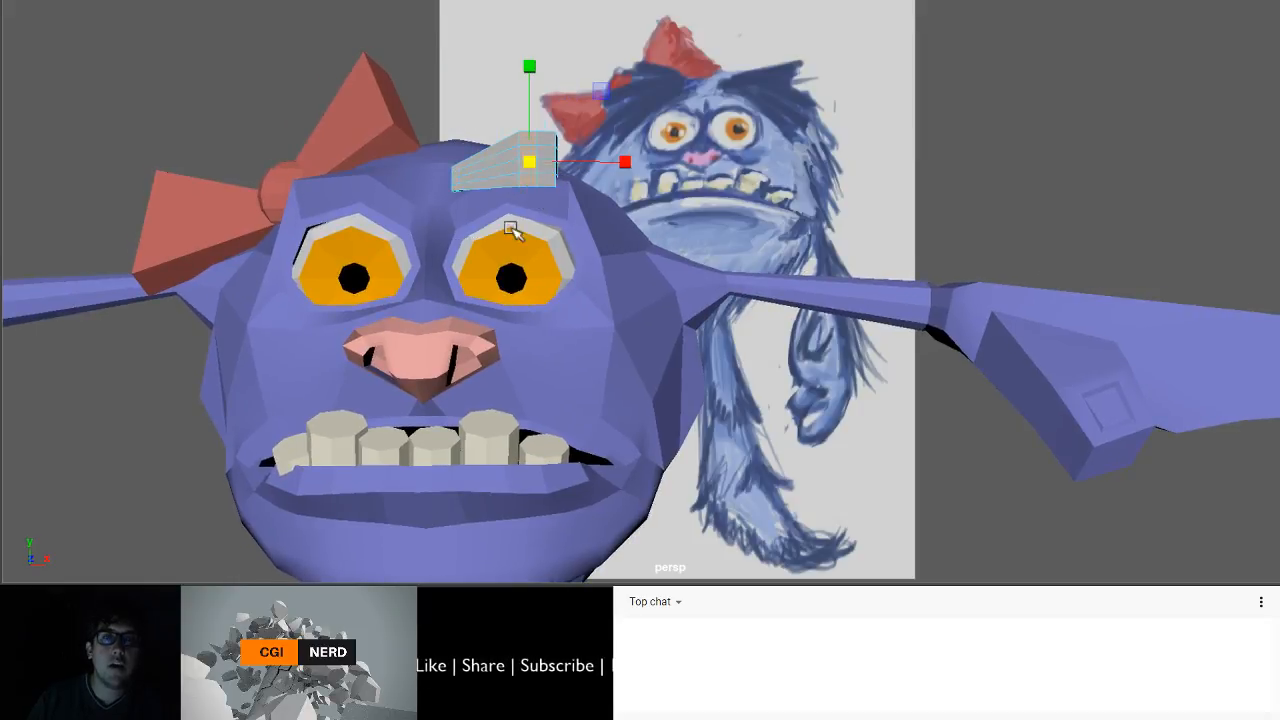
pyautogui.moveTo(528, 165); pyautogui.dragTo(505, 173)
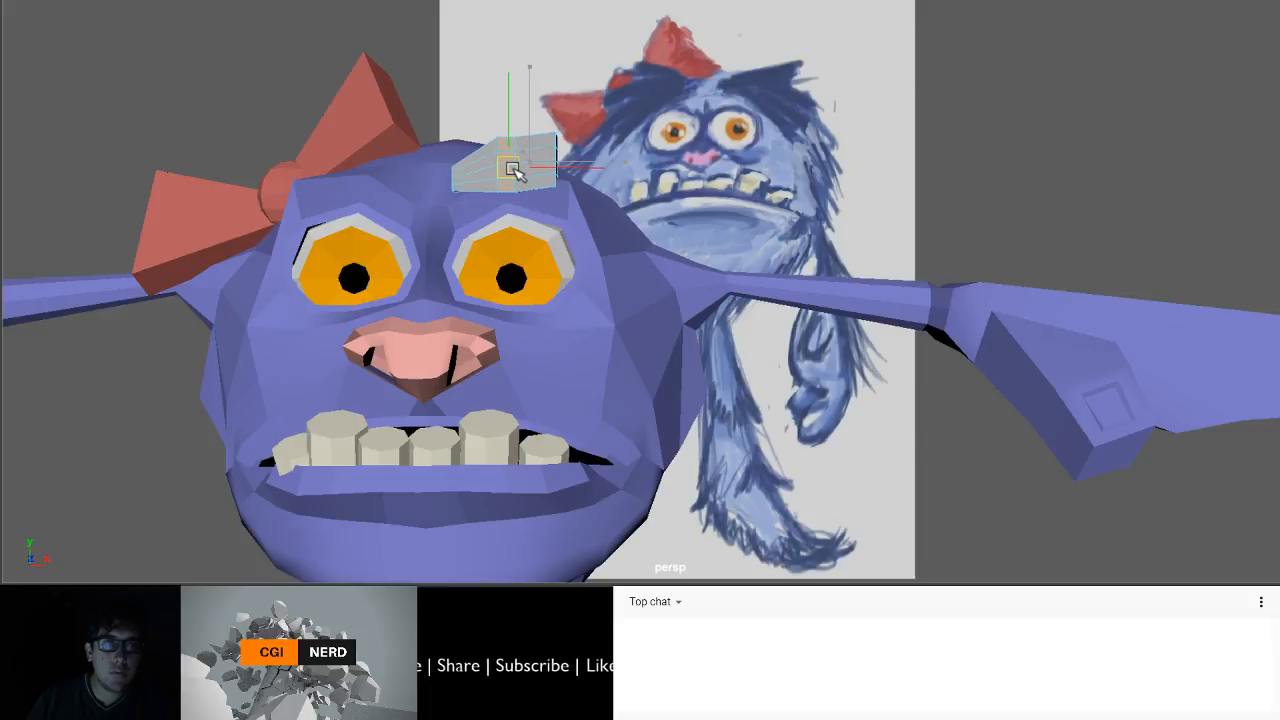
pyautogui.press('e')
pyautogui.moveTo(577, 98)
pyautogui.mouseDown()
pyautogui.moveTo(584, 106)
pyautogui.moveTo(572, 98)
pyautogui.mouseUp()
pyautogui.press('r')
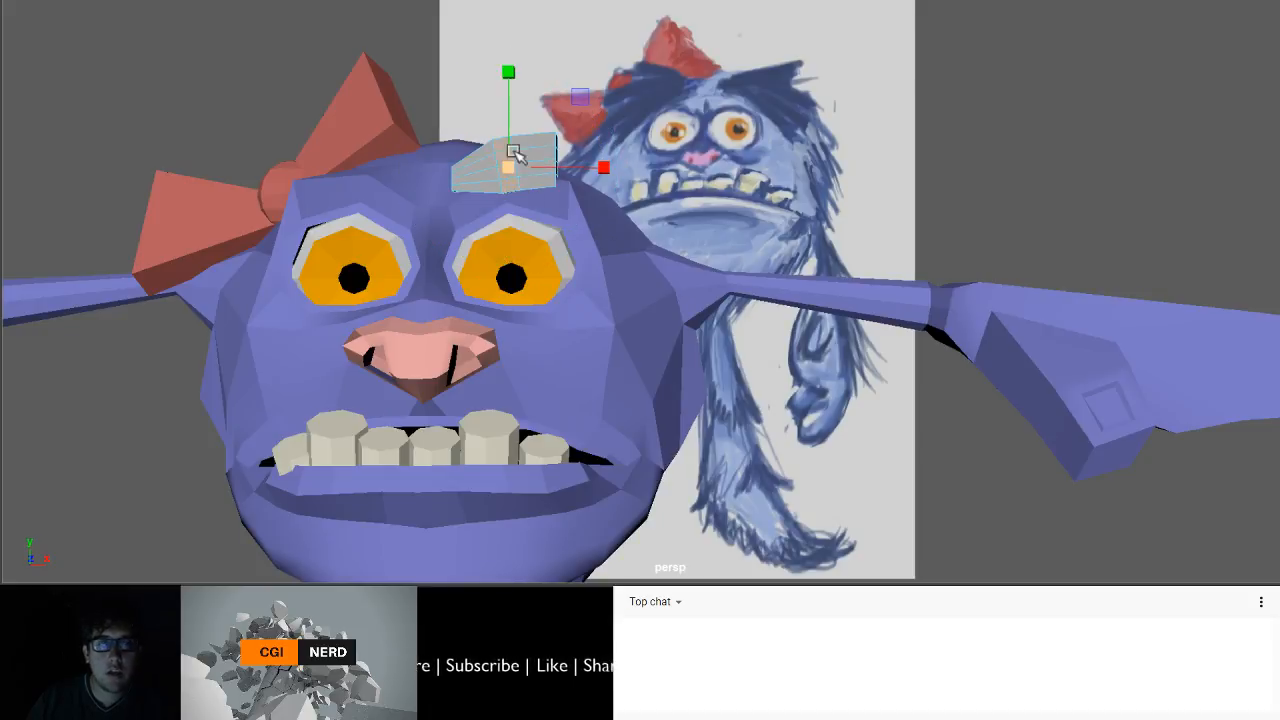
pyautogui.moveTo(508, 72); pyautogui.dragTo(512, 108)
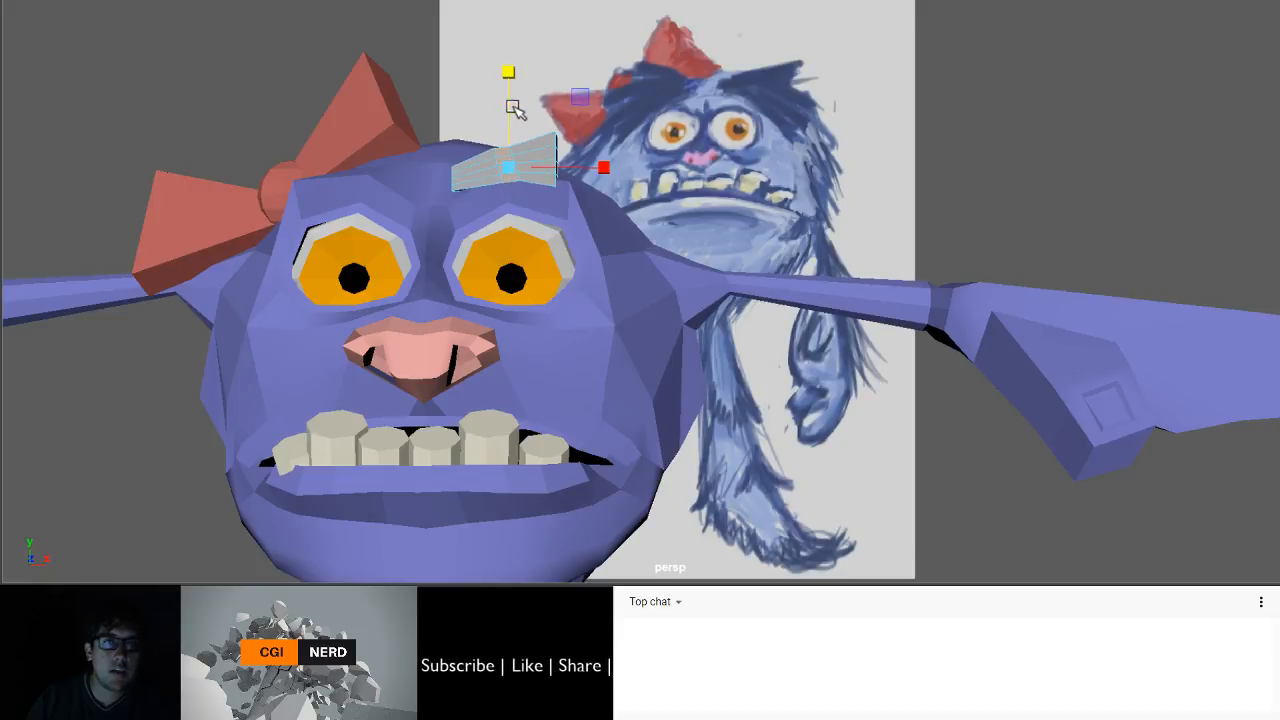
# - Narrow the eyebrow's middle loop in depth, then adjust its angle and move it forward on the forehead
pyautogui.keyDown('alt'); pyautogui.moveTo(572, 152); pyautogui.dragTo(505, 205); pyautogui.keyUp('alt')
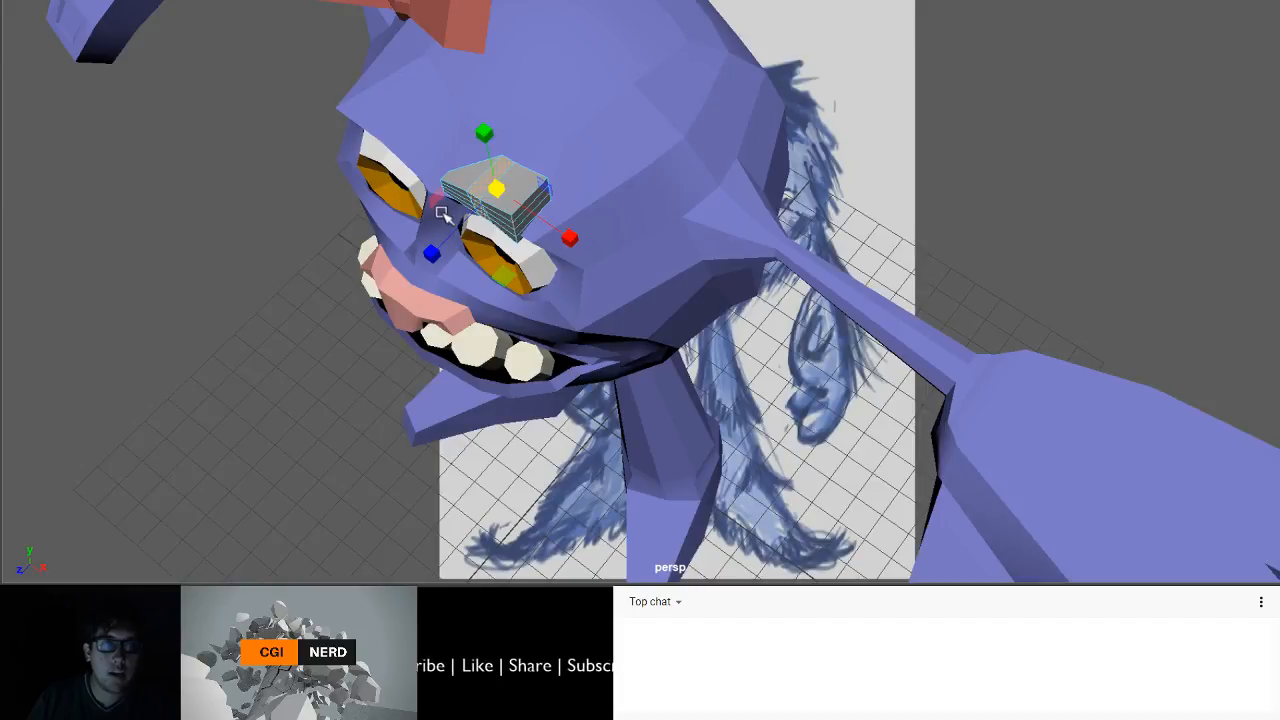
pyautogui.moveTo(432, 253); pyautogui.dragTo(500, 214)
pyautogui.press('e')
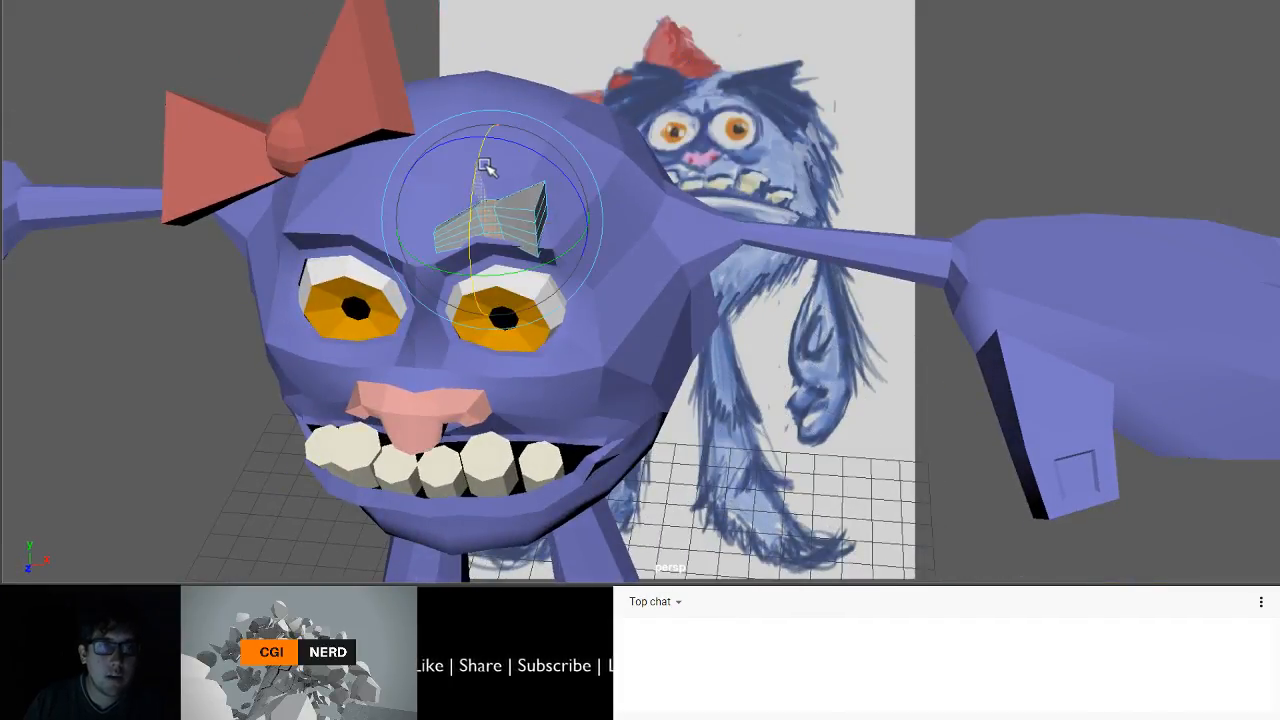
pyautogui.moveTo(485, 166)
pyautogui.mouseDown()
pyautogui.moveTo(500, 138)
pyautogui.moveTo(460, 375)
pyautogui.mouseUp()
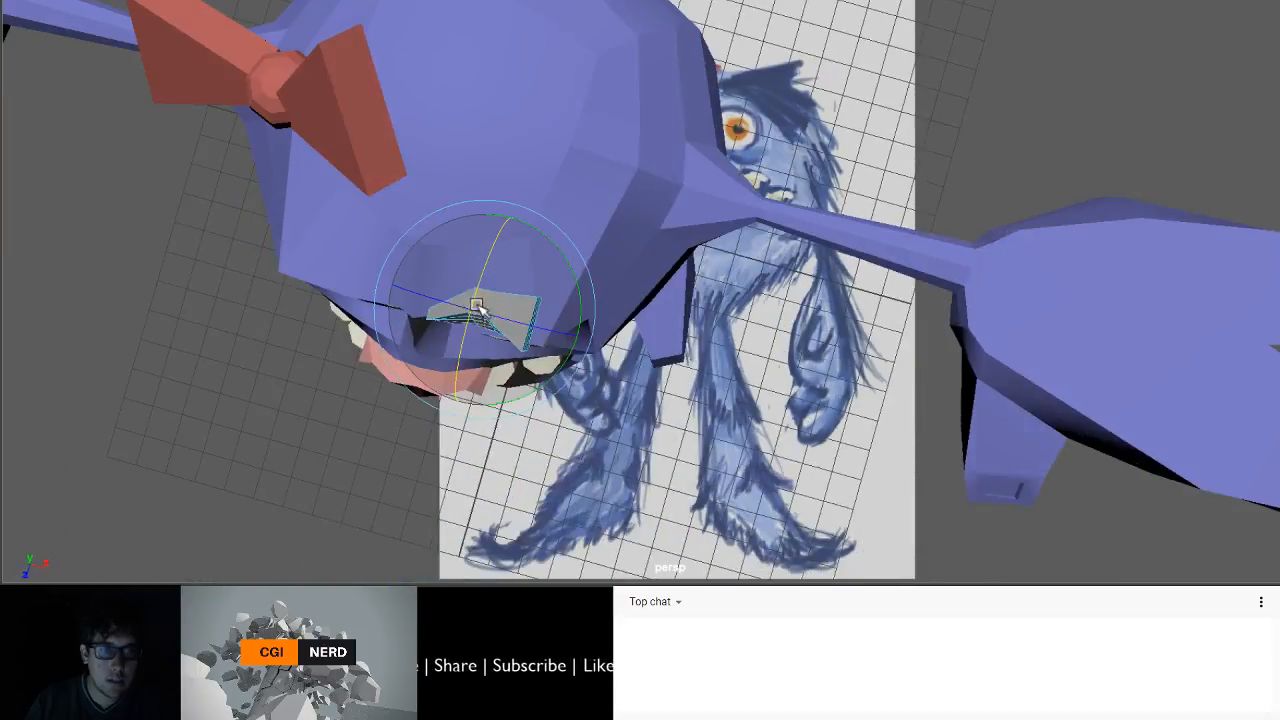
pyautogui.press('w')
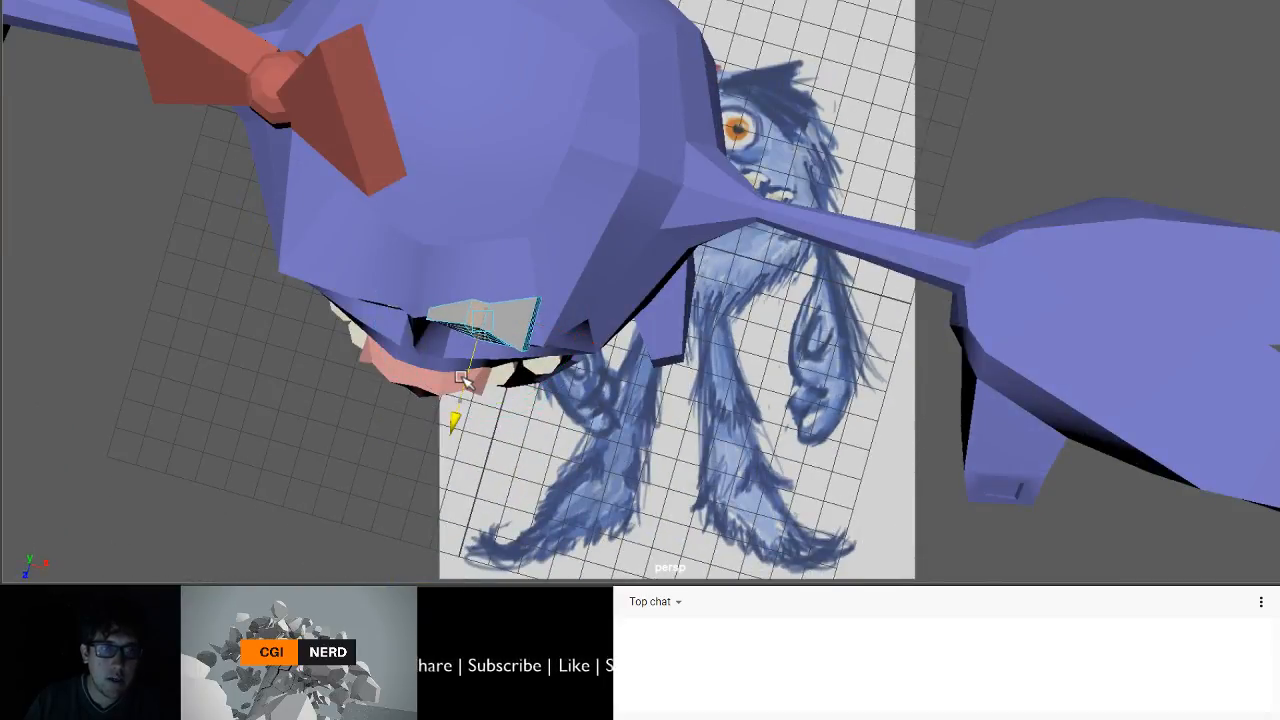
pyautogui.keyDown('alt'); pyautogui.moveTo(488, 330); pyautogui.dragTo(580, 180); pyautogui.keyUp('alt')
# - Scale, rotate and reposition the eyebrow's outer end faces so the end follows the curve of the head
pyautogui.press('q')
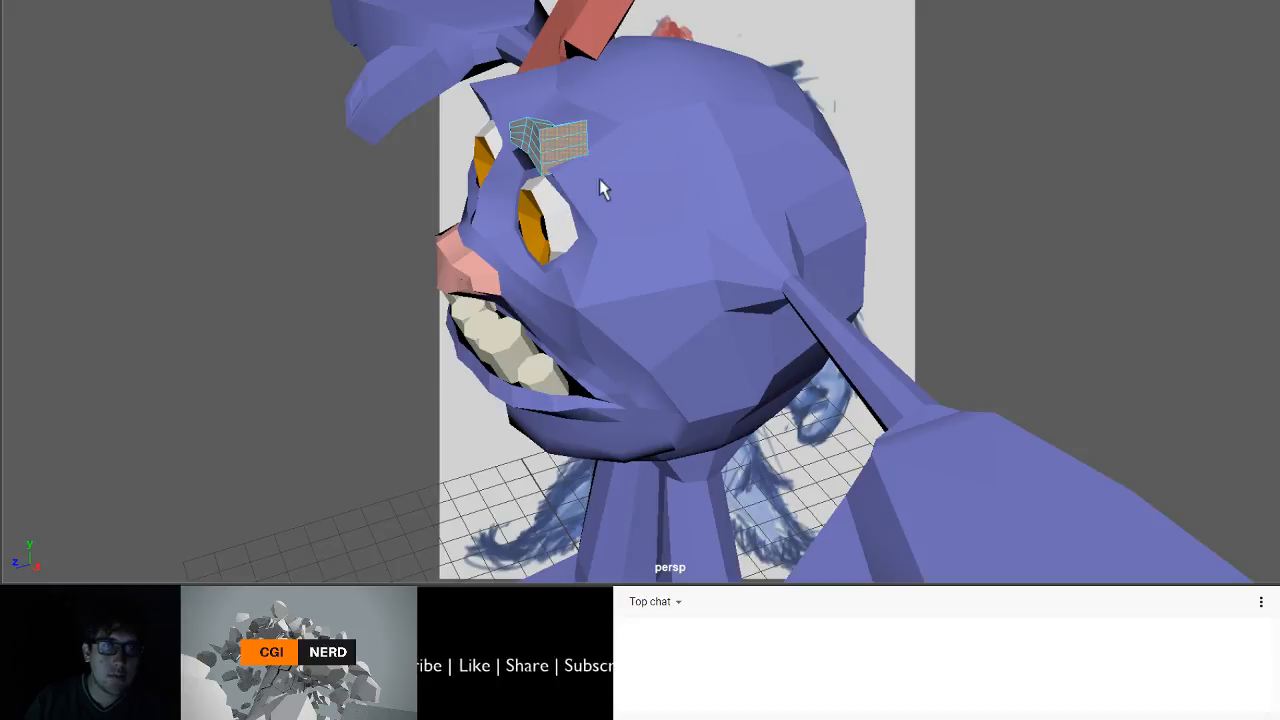
pyautogui.press('r')
pyautogui.moveTo(479, 167); pyautogui.dragTo(586, 157)
pyautogui.press('e')
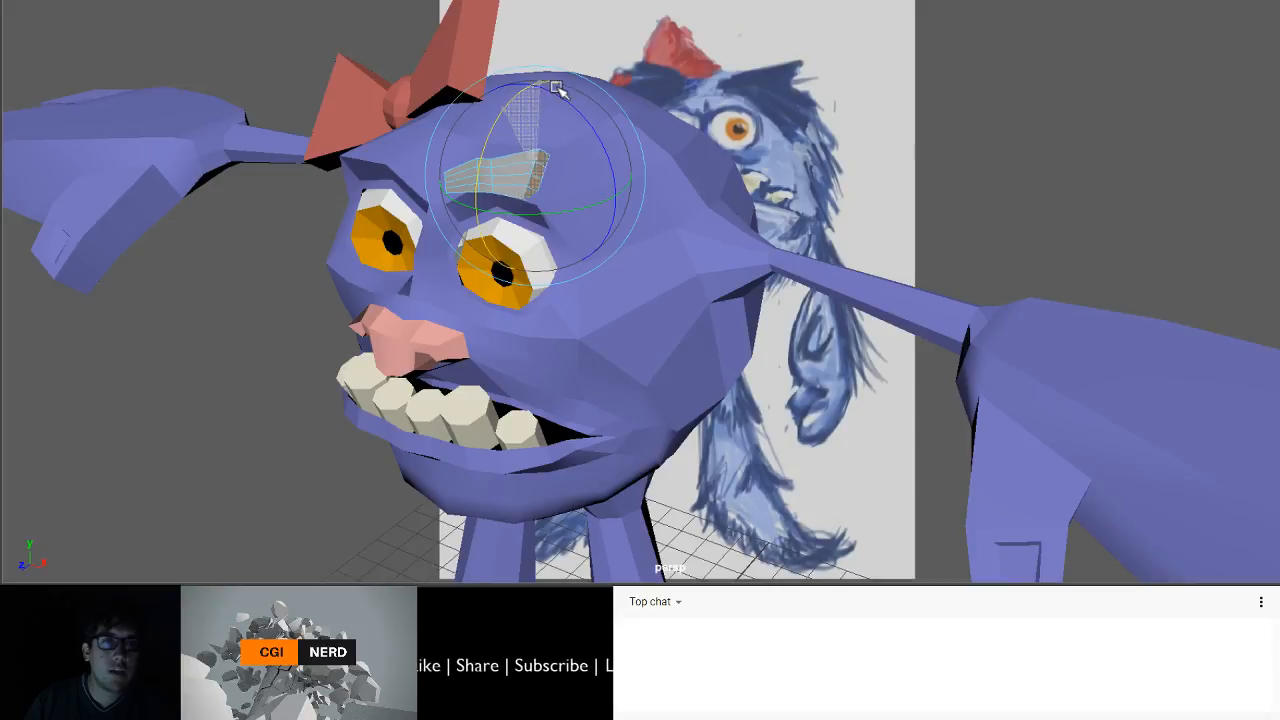
pyautogui.moveTo(557, 87); pyautogui.dragTo(580, 274)
pyautogui.press('w')
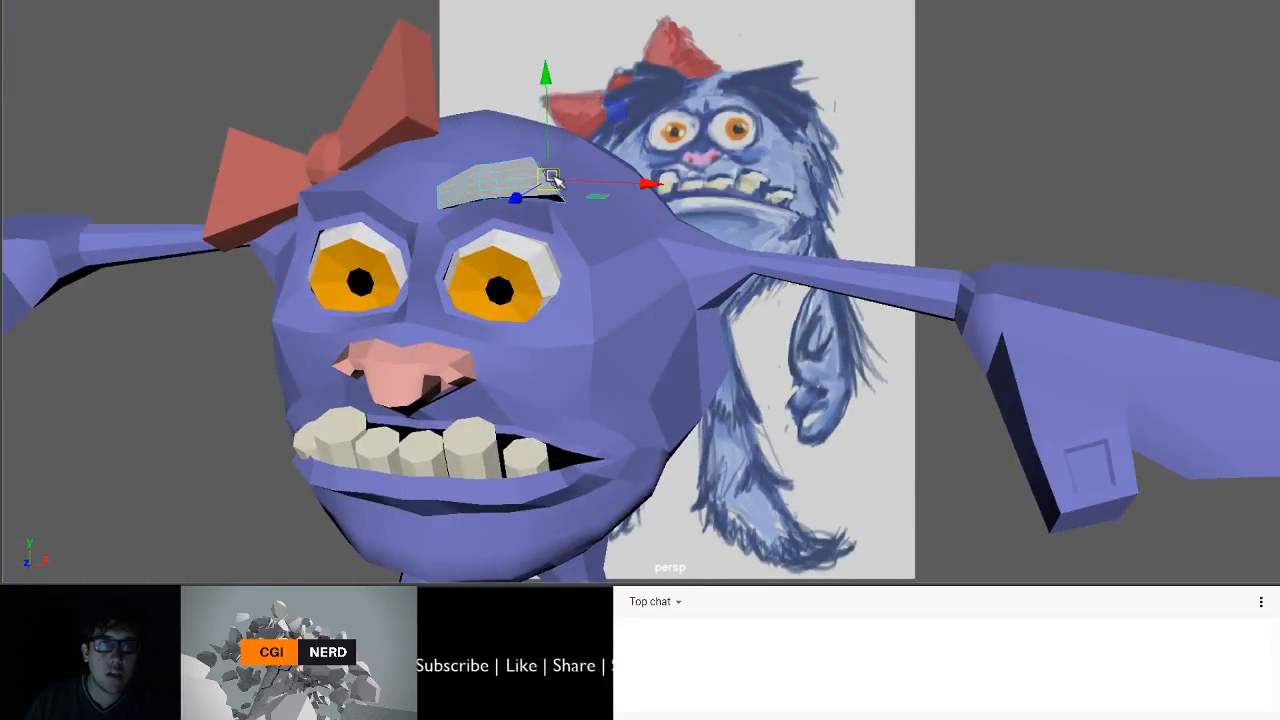
# - Pull the middle of the eyebrow's outer end outward along the side of the head
pyautogui.keyDown('alt'); pyautogui.moveTo(551, 180); pyautogui.dragTo(541, 152); pyautogui.keyUp('alt')
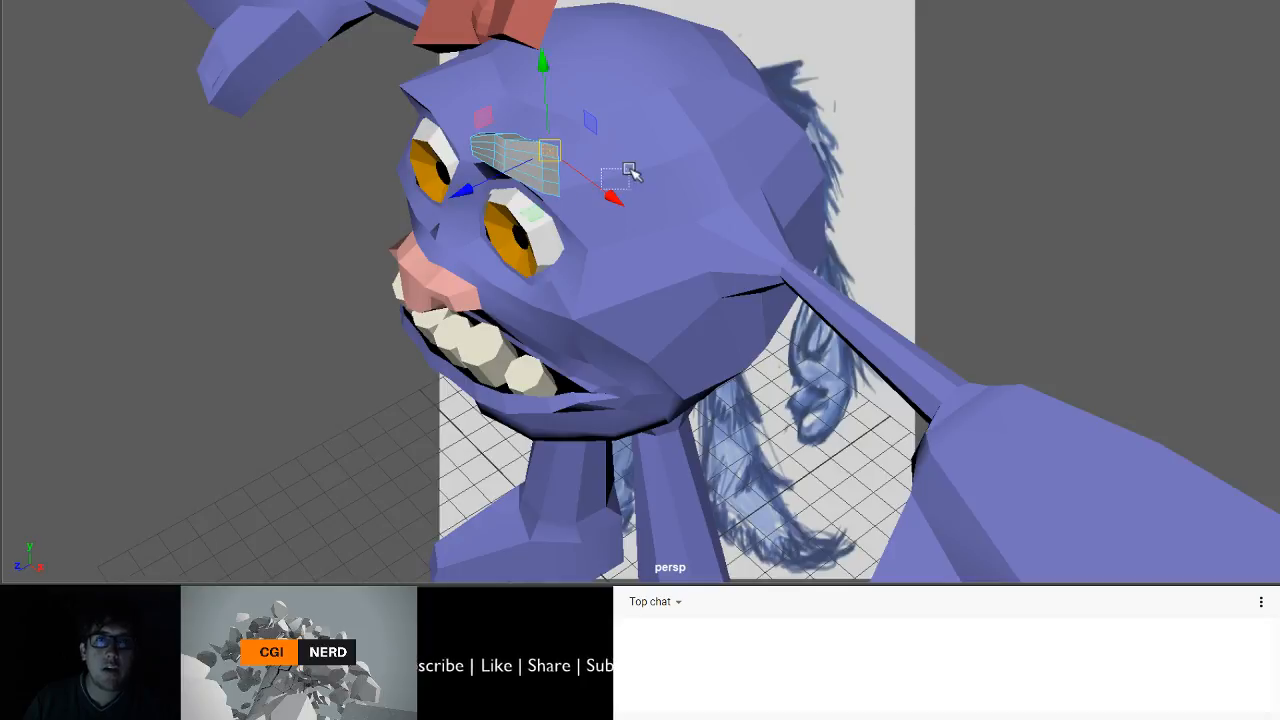
pyautogui.click(598, 207)
pyautogui.click(540, 138)
pyautogui.keyDown('alt'); pyautogui.moveTo(549, 143); pyautogui.dragTo(630, 133); pyautogui.keyUp('alt')
pyautogui.moveTo(543, 185); pyautogui.dragTo(573, 207)
pyautogui.click(553, 212)
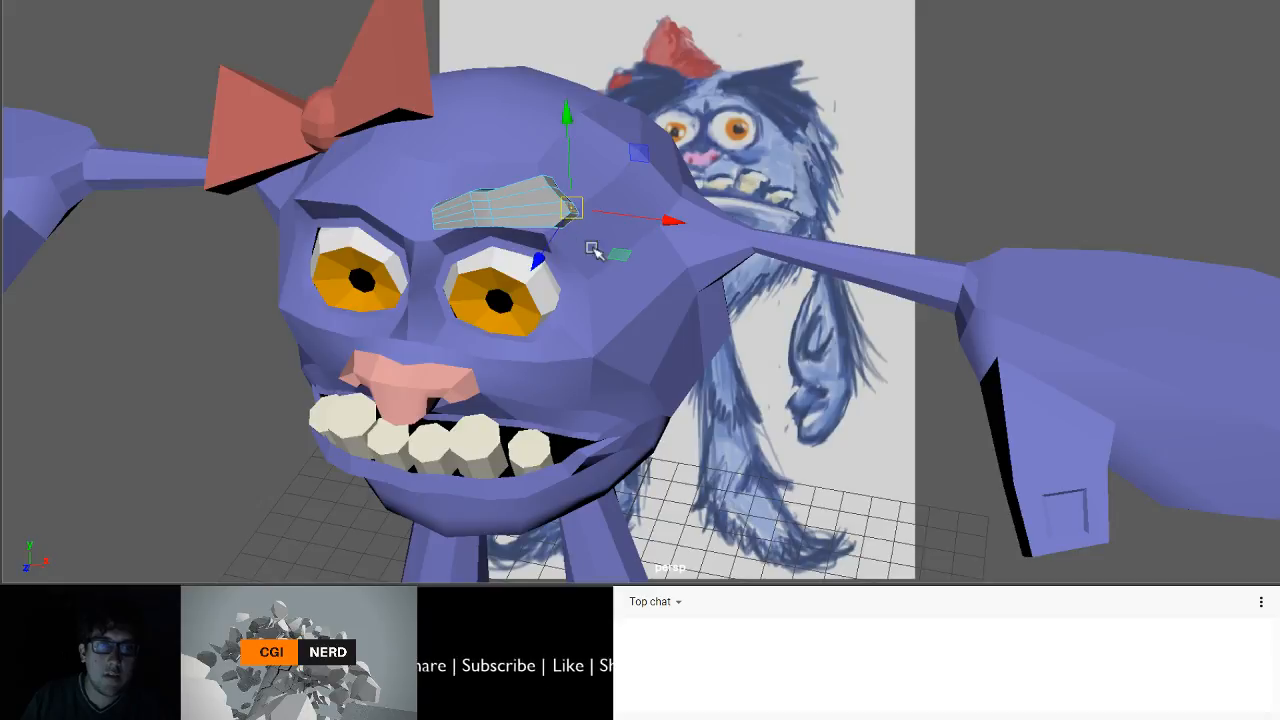
# - Pull the lower corner of the eyebrow's outer end outward and down beside the eye, and adjust the edge above it
pyautogui.click(582, 245)
pyautogui.click(563, 224)
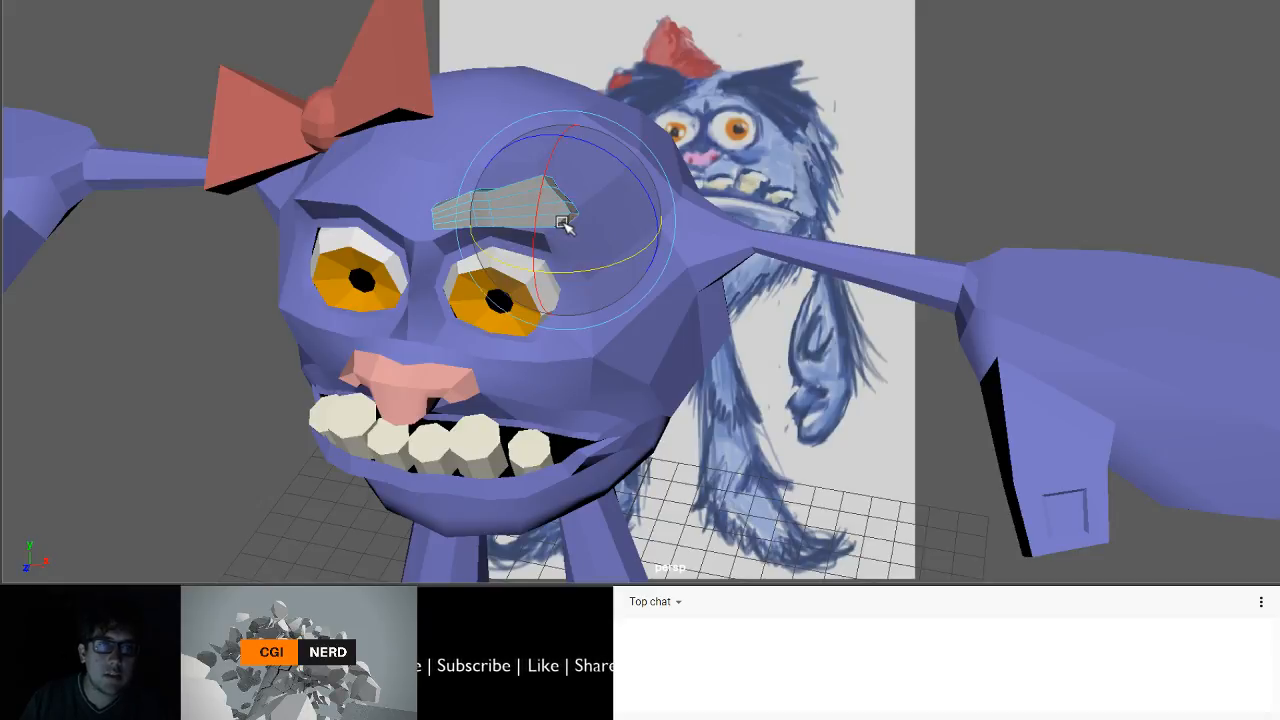
pyautogui.press('w')
pyautogui.click(575, 247)
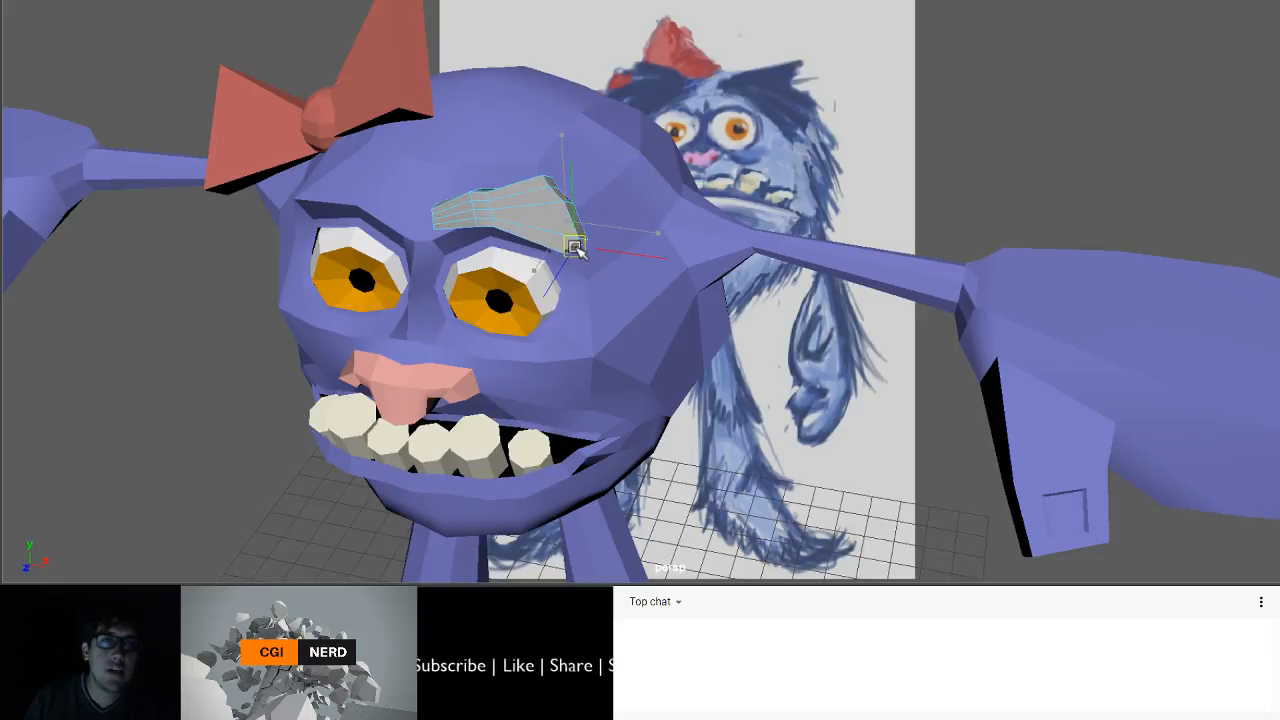
pyautogui.keyDown('alt'); pyautogui.moveTo(577, 250); pyautogui.dragTo(565, 185); pyautogui.keyUp('alt')
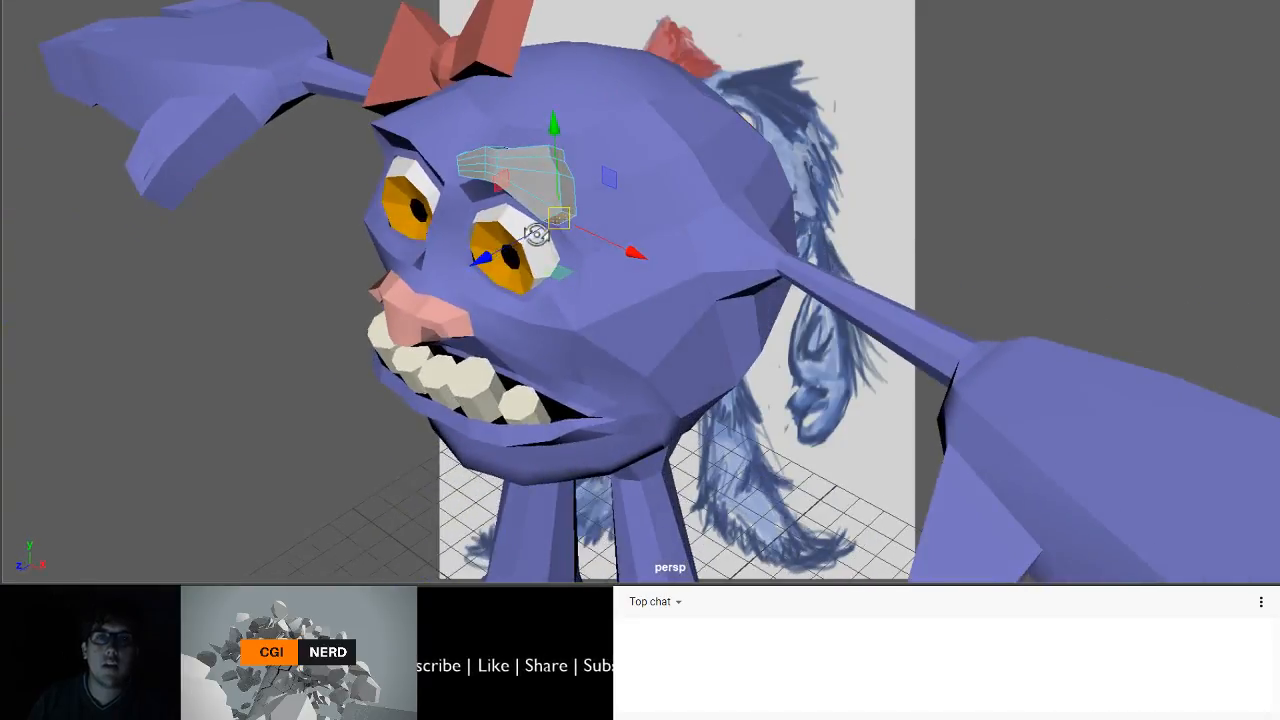
pyautogui.click(568, 193)
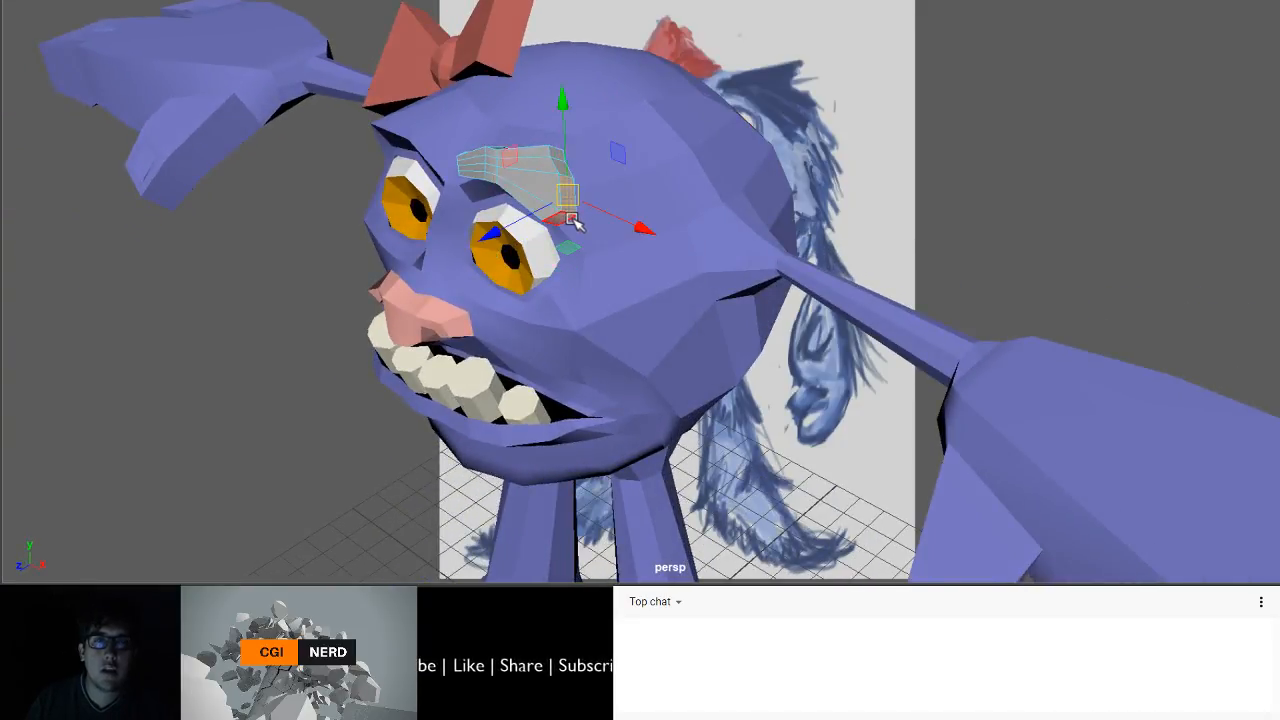
pyautogui.moveTo(567, 194); pyautogui.dragTo(619, 228)
# - Reposition the upper edges of the eyebrow's outer end to refine the slanted tip
pyautogui.click(569, 180)
pyautogui.click(571, 183)
pyautogui.click(556, 166)
pyautogui.click(558, 166)
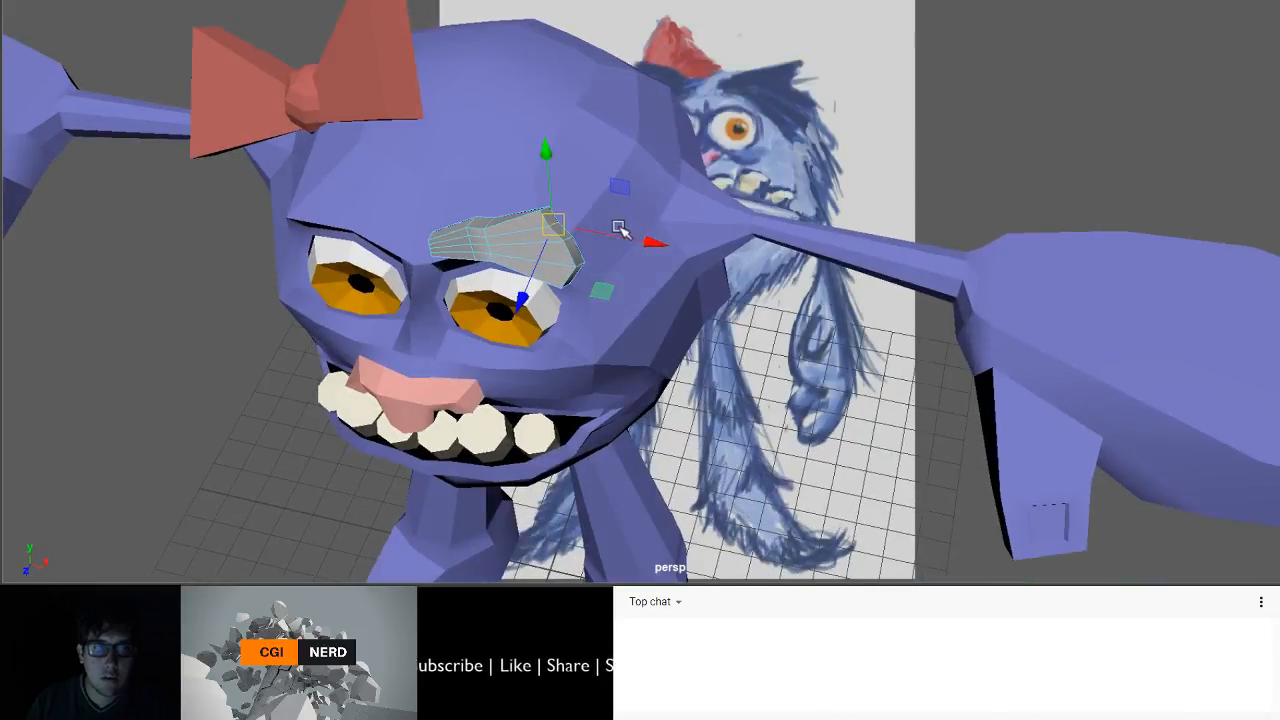
pyautogui.scroll(2, 619, 228)
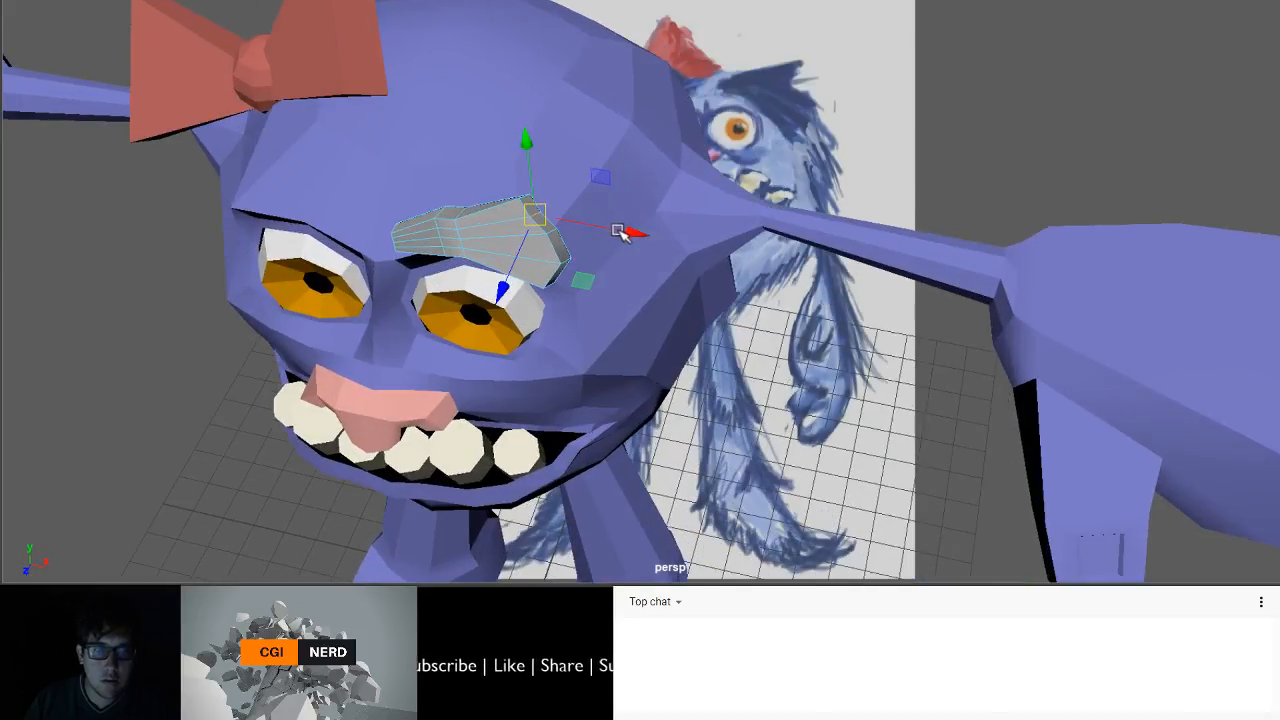
pyautogui.click(527, 198)
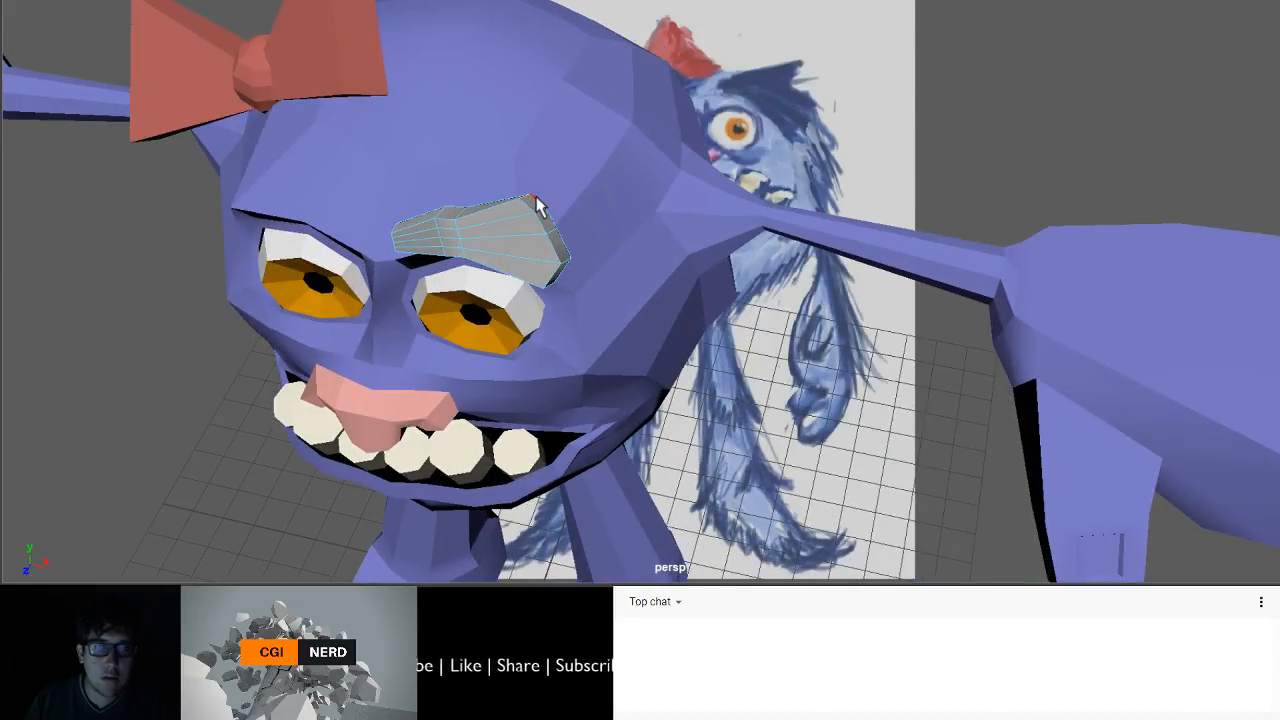
pyautogui.click(534, 199)
pyautogui.moveTo(527, 200); pyautogui.dragTo(547, 237)
# - Move the vertex column across the eyebrow's middle bend outward and slightly up, including its hidden back vertices
pyautogui.click(471, 245)
pyautogui.scroll(6, 565, 228)
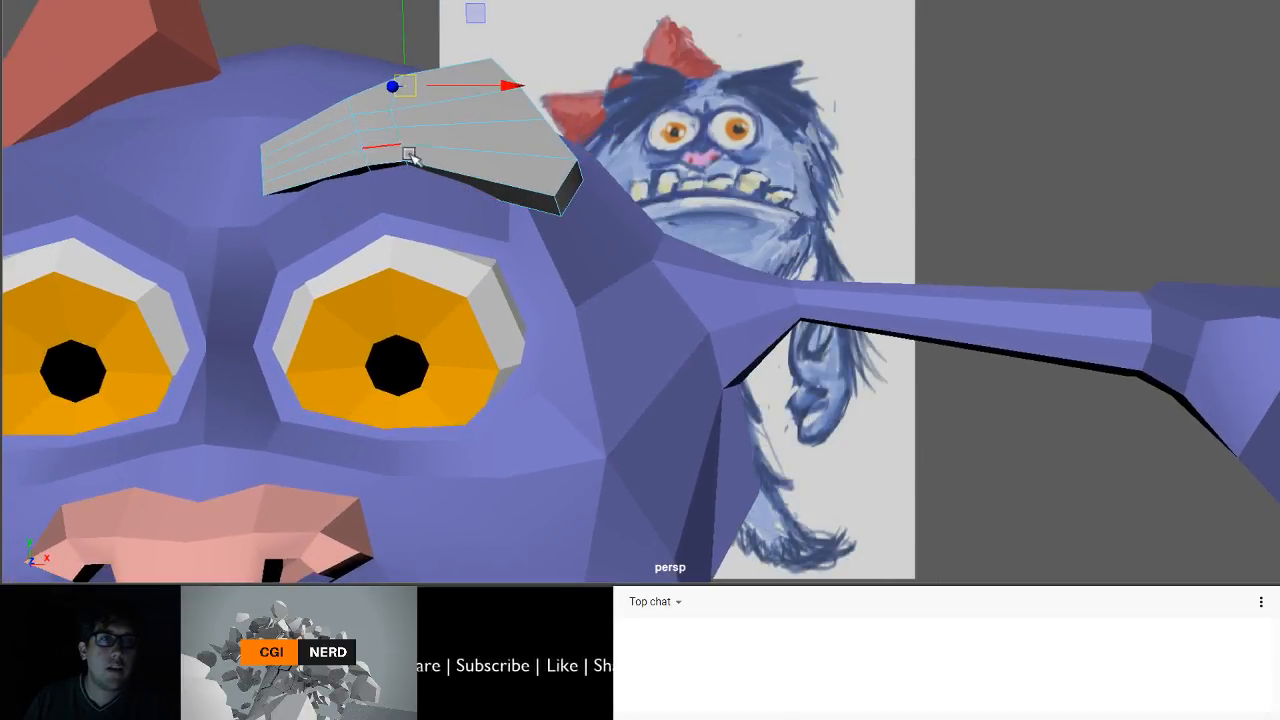
pyautogui.click(386, 3)
pyautogui.press('w')
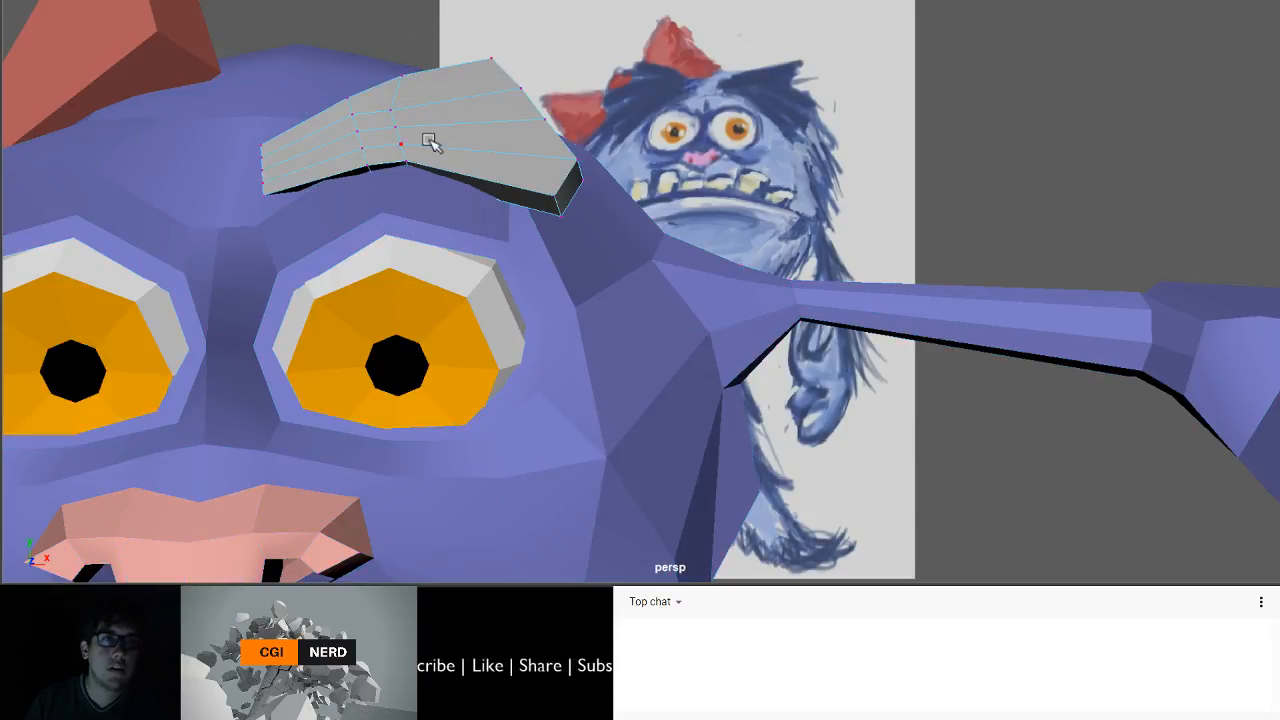
pyautogui.moveTo(383, 106); pyautogui.dragTo(485, 203)
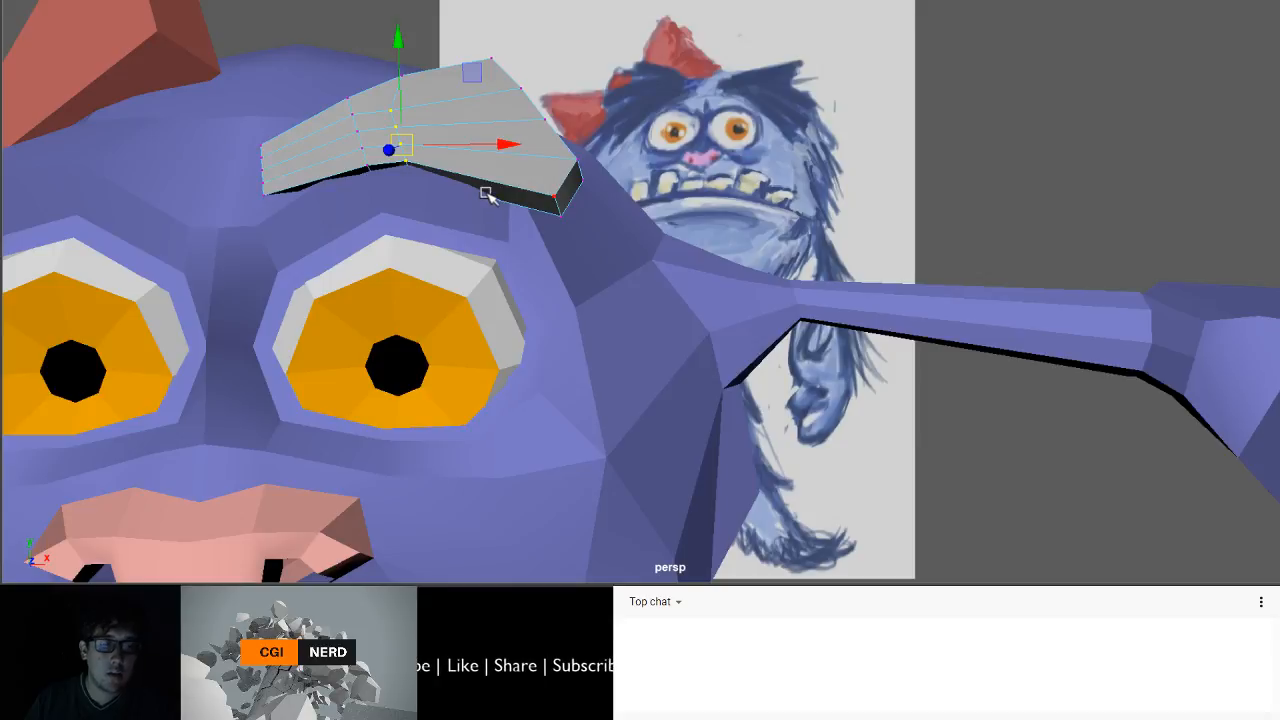
pyautogui.press('3')
pyautogui.press('4')
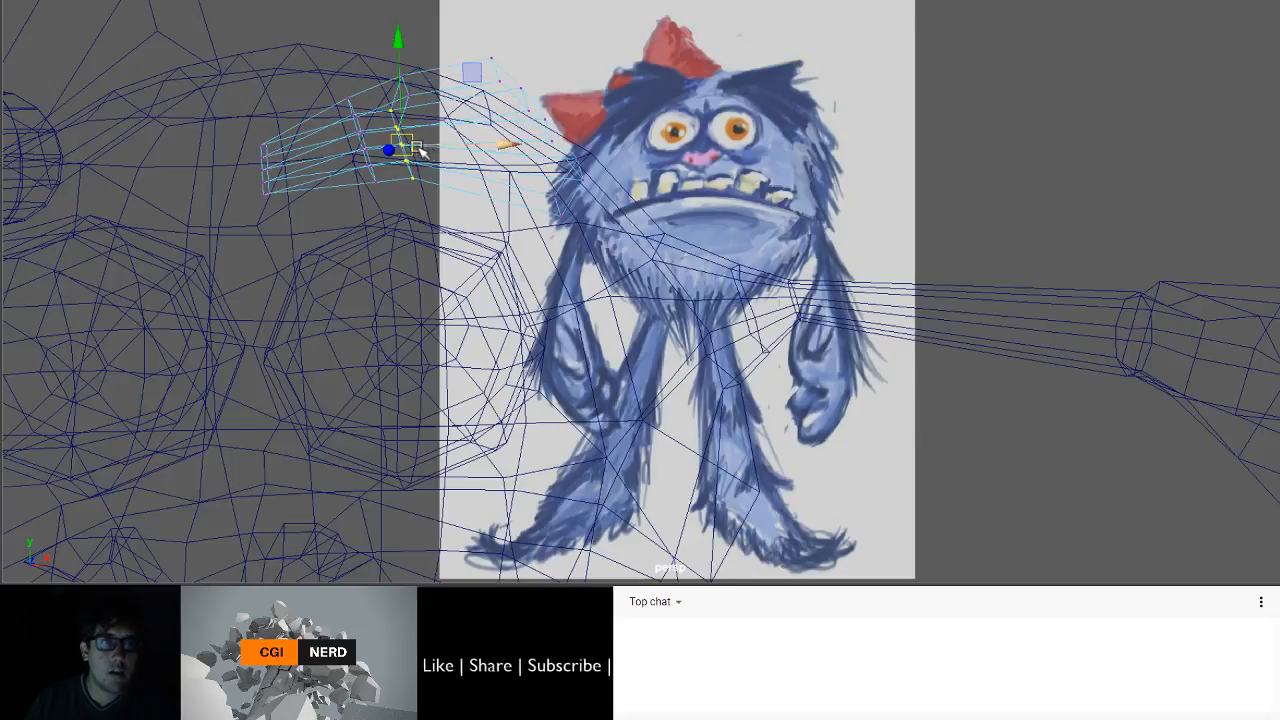
pyautogui.moveTo(401, 145); pyautogui.dragTo(437, 134)
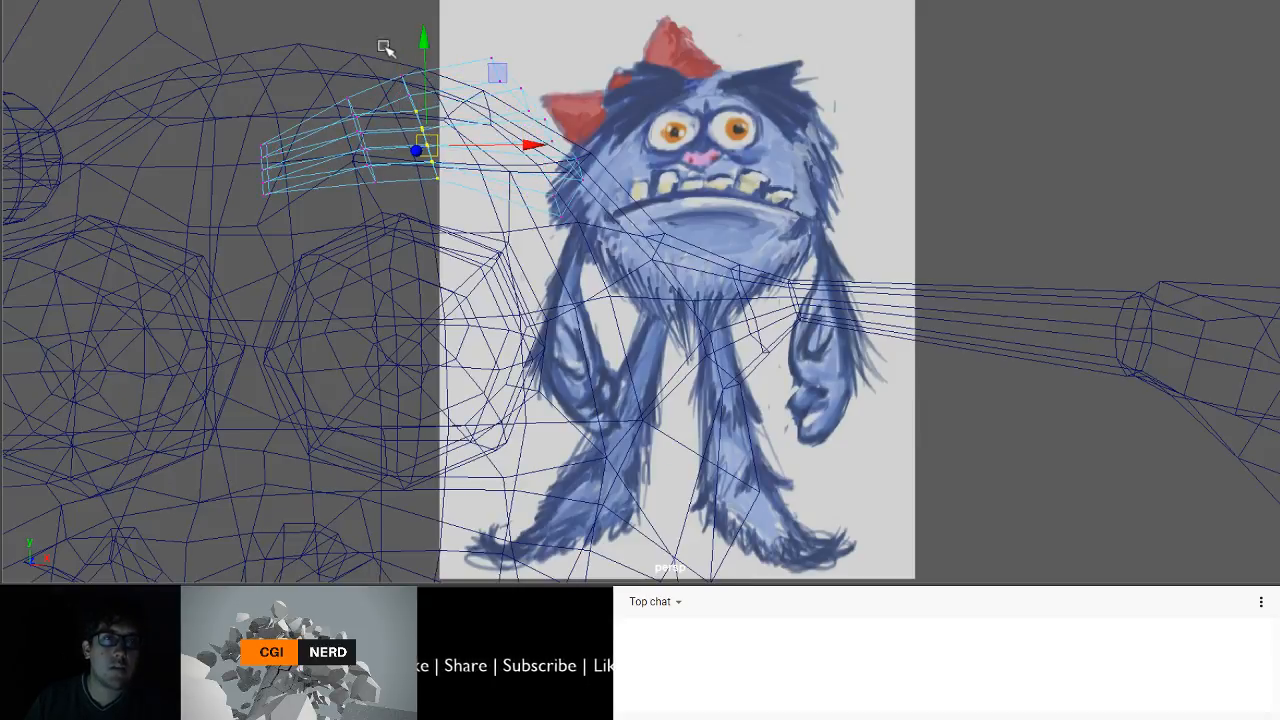
pyautogui.moveTo(386, 46); pyautogui.dragTo(472, 199)
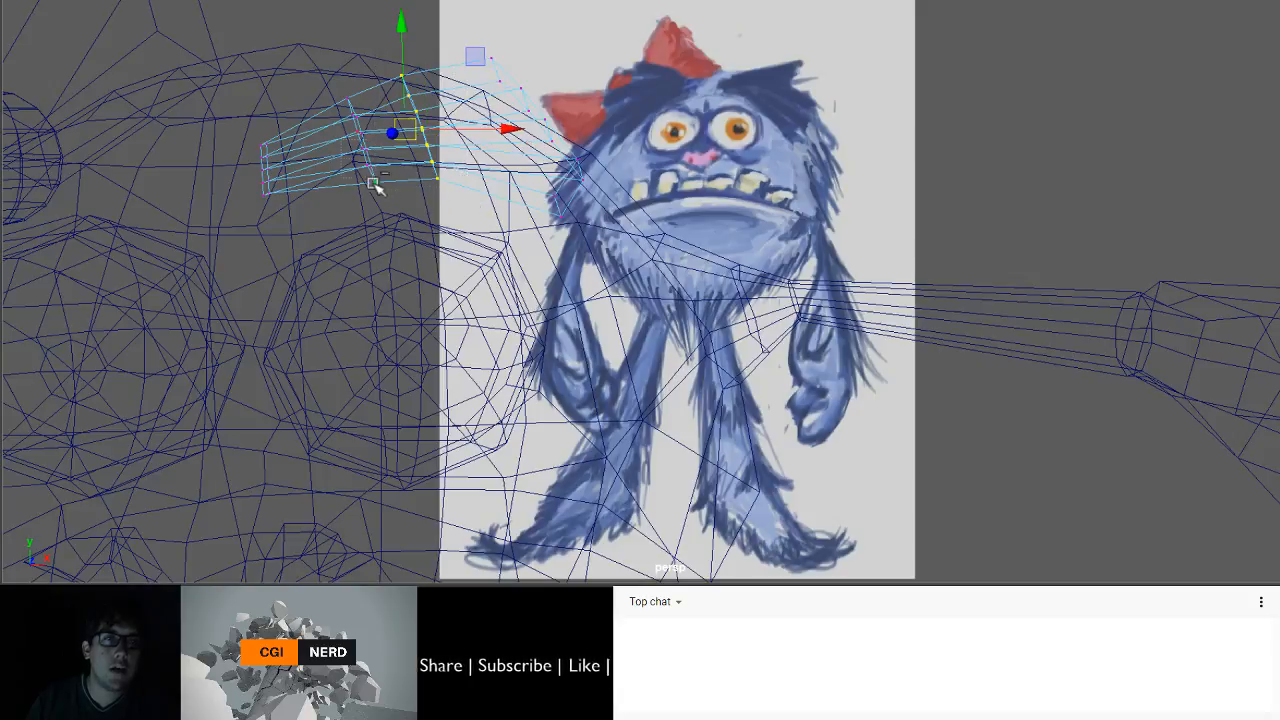
pyautogui.moveTo(388, 182); pyautogui.dragTo(434, 214, button='middle')
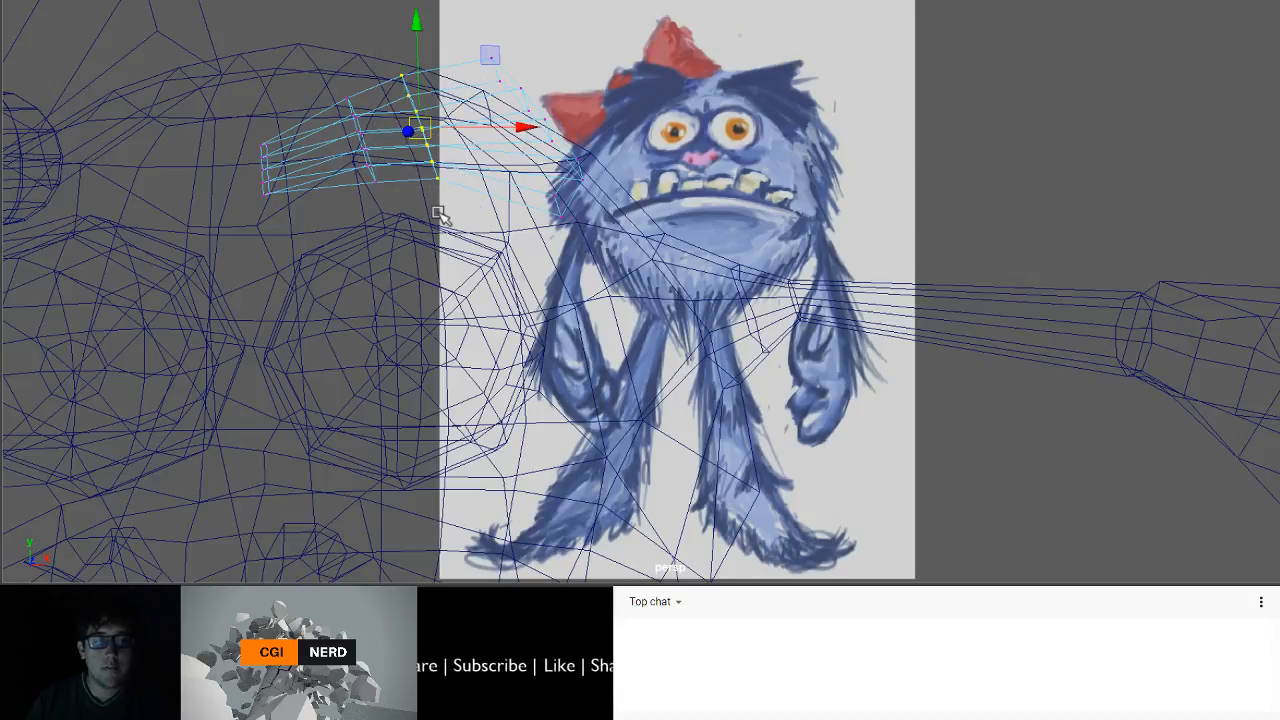
pyautogui.press('5')
pyautogui.moveTo(430, 128); pyautogui.dragTo(446, 121)
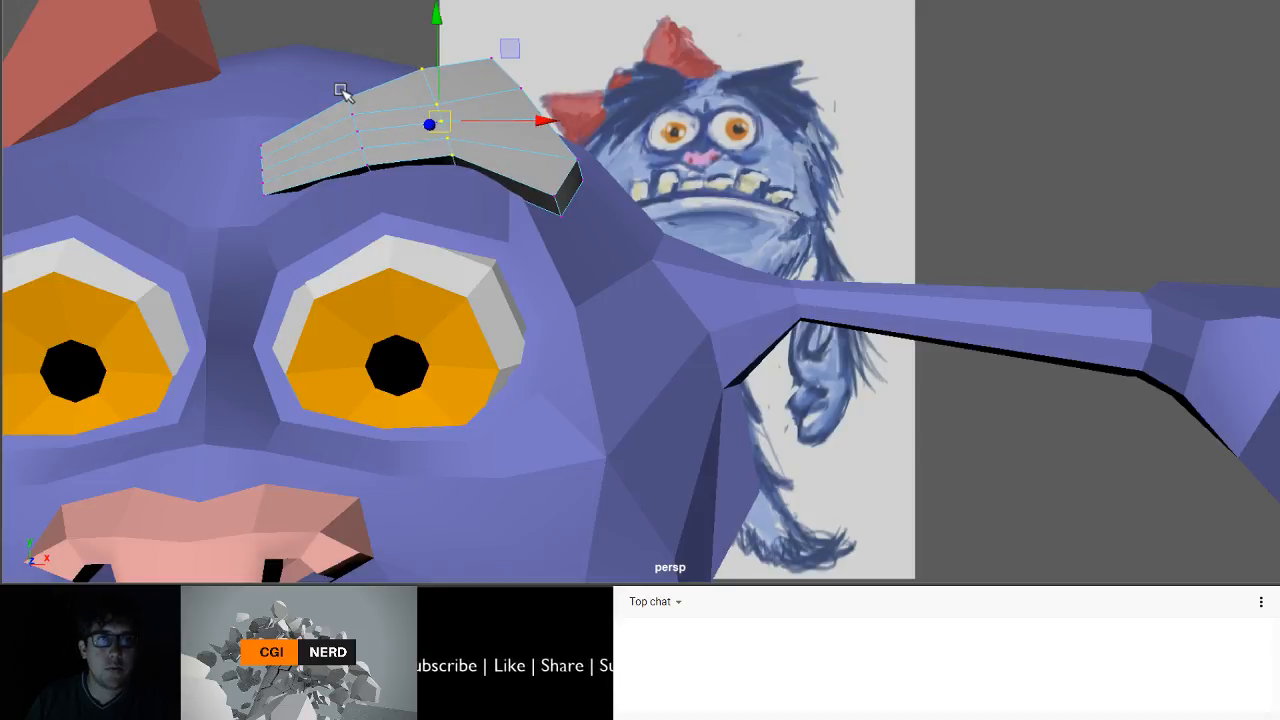
# - Shift the eyebrow's inner vertex column toward the brow center and raise it slightly, adjusting the neighbouring middle column's position
pyautogui.moveTo(340, 91); pyautogui.dragTo(390, 213)
pyautogui.moveTo(366, 141); pyautogui.dragTo(338, 146)
pyautogui.keyDown('alt'); pyautogui.moveTo(478, 141); pyautogui.dragTo(462, 182); pyautogui.keyUp('alt')
pyautogui.moveTo(382, 122); pyautogui.dragTo(463, 289)
pyautogui.moveTo(427, 210); pyautogui.dragTo(441, 136)
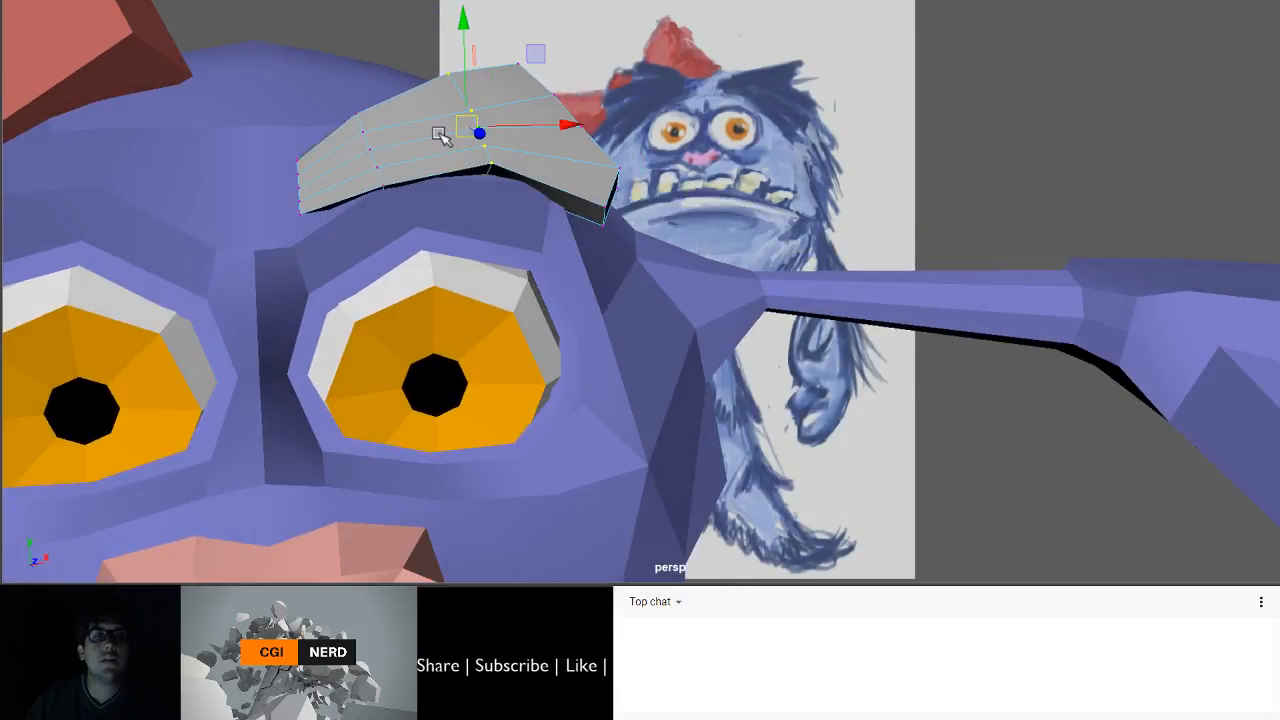
pyautogui.moveTo(326, 110); pyautogui.dragTo(410, 207)
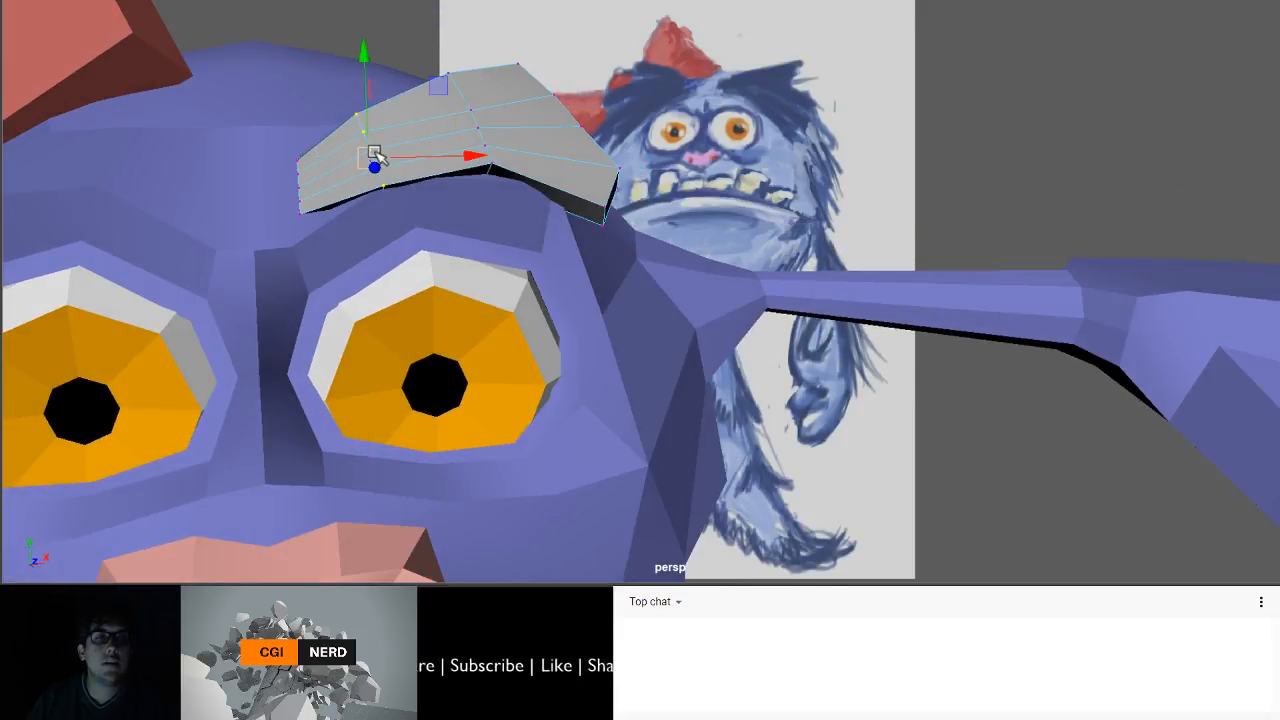
pyautogui.moveTo(375, 155); pyautogui.dragTo(381, 143)
# - Nudge the eyebrow's middle vertex column a little further outward to smooth the arch
pyautogui.keyDown('alt'); pyautogui.moveTo(451, 109); pyautogui.dragTo(470, 201); pyautogui.keyUp('alt')
pyautogui.press('4')
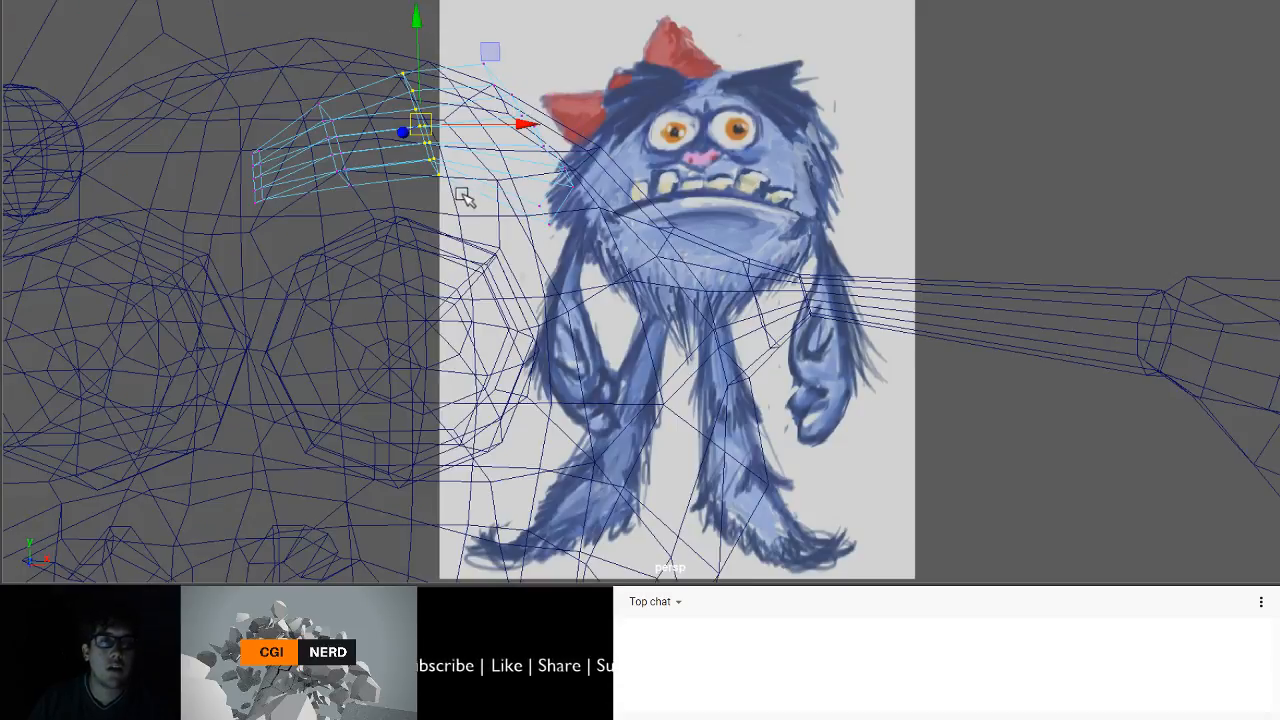
pyautogui.press('5')
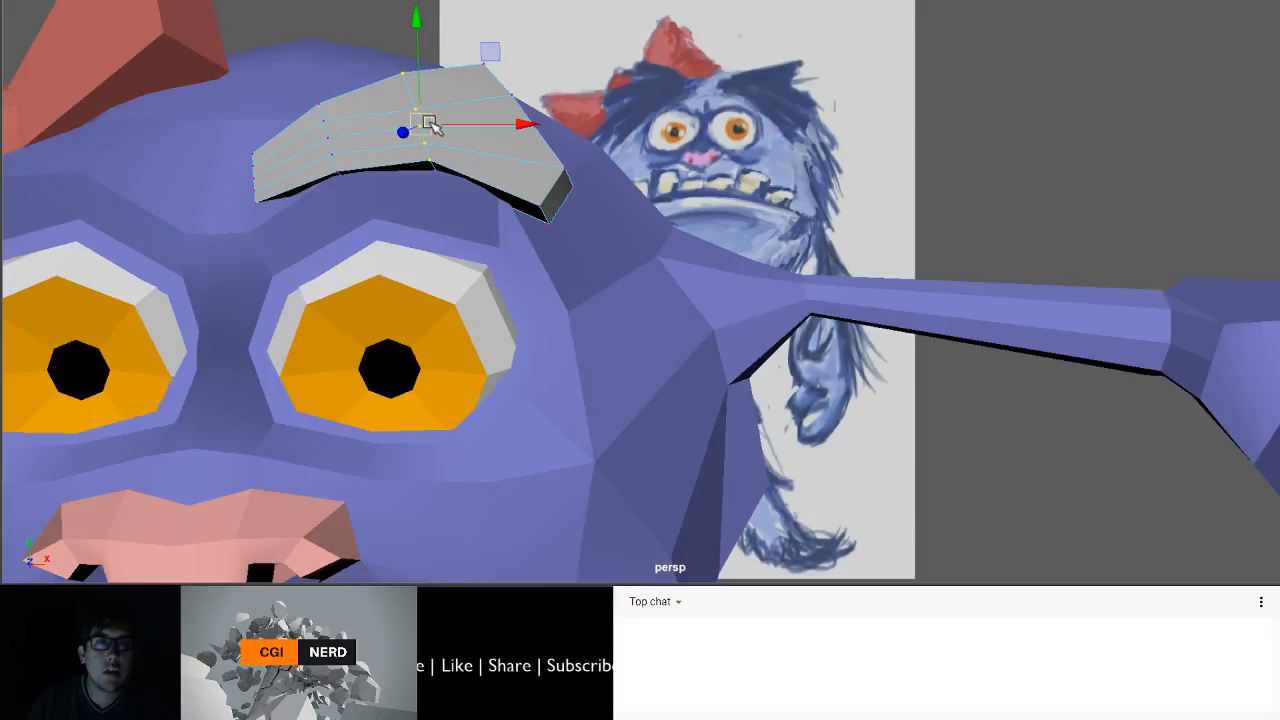
pyautogui.moveTo(428, 122); pyautogui.dragTo(437, 122)
pyautogui.keyDown('alt'); pyautogui.moveTo(499, 48); pyautogui.dragTo(446, 150); pyautogui.keyUp('alt')
pyautogui.keyDown('alt'); pyautogui.moveTo(446, 150); pyautogui.dragTo(272, 11, button='right'); pyautogui.keyUp('alt')
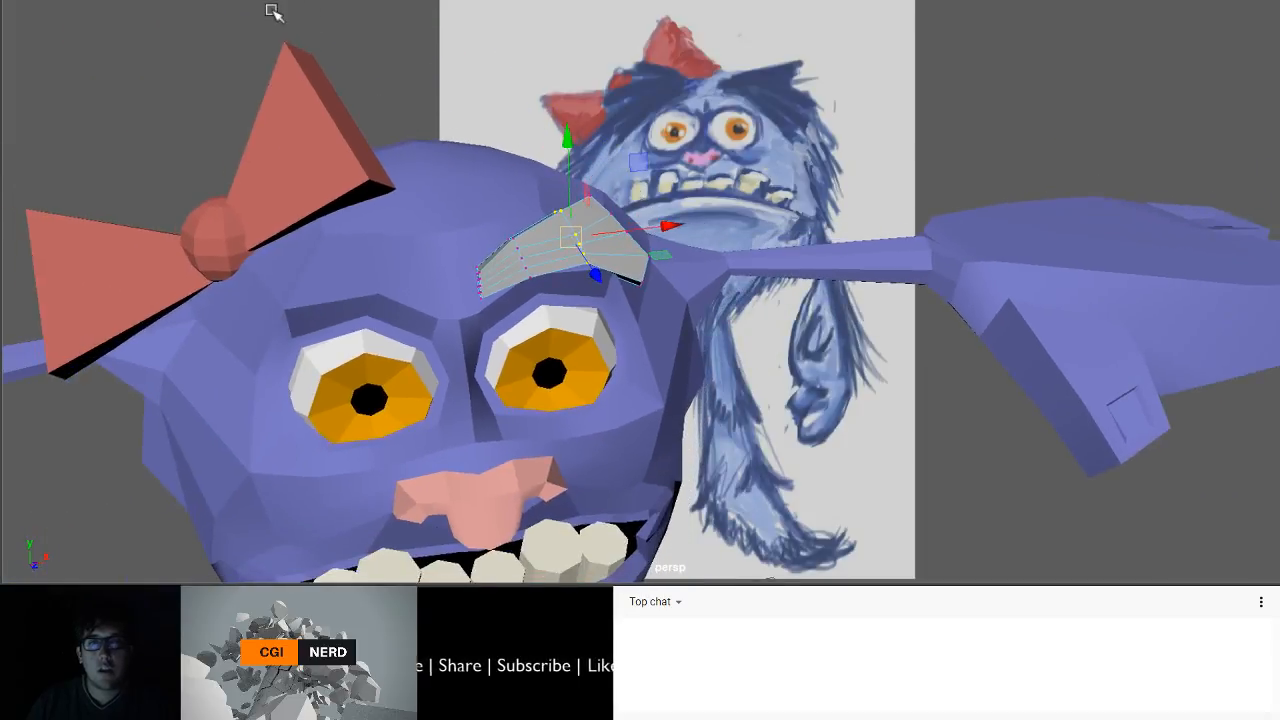
# - Return to object selection and scale the whole eyebrow slightly
pyautogui.keyDown('alt'); pyautogui.moveTo(425, 181); pyautogui.dragTo(476, 196); pyautogui.keyUp('alt')
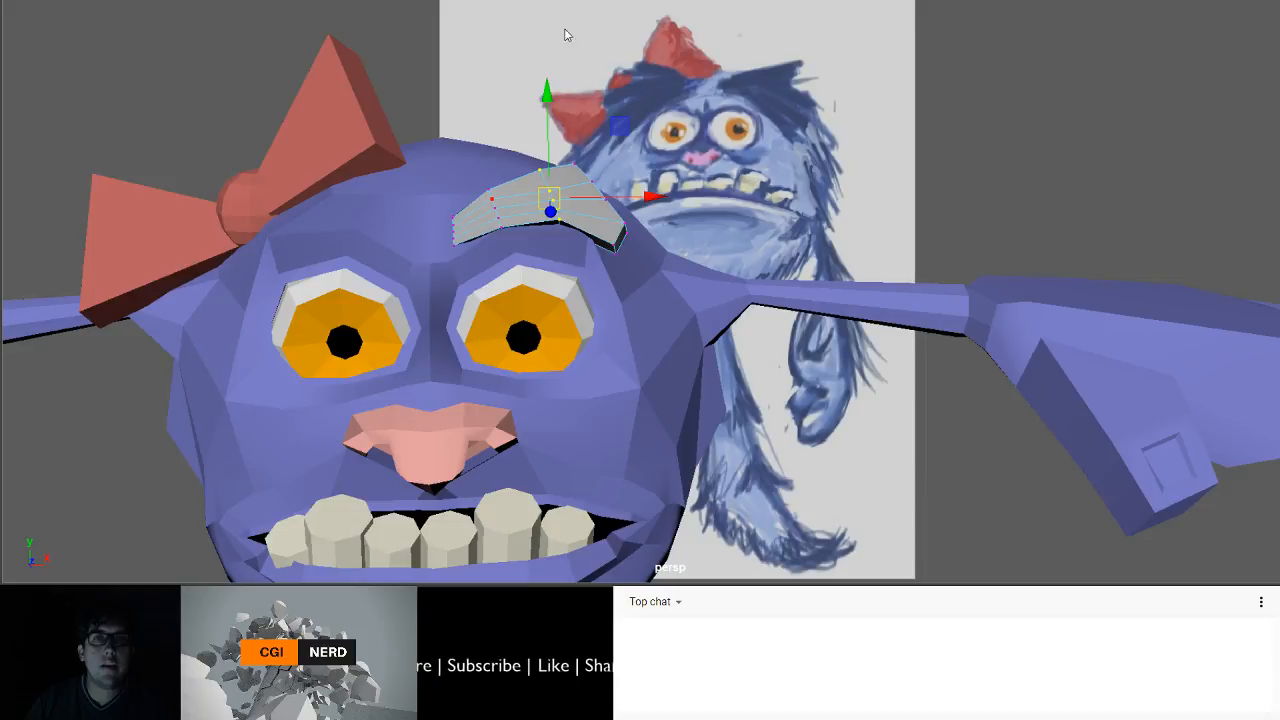
pyautogui.press('F8')
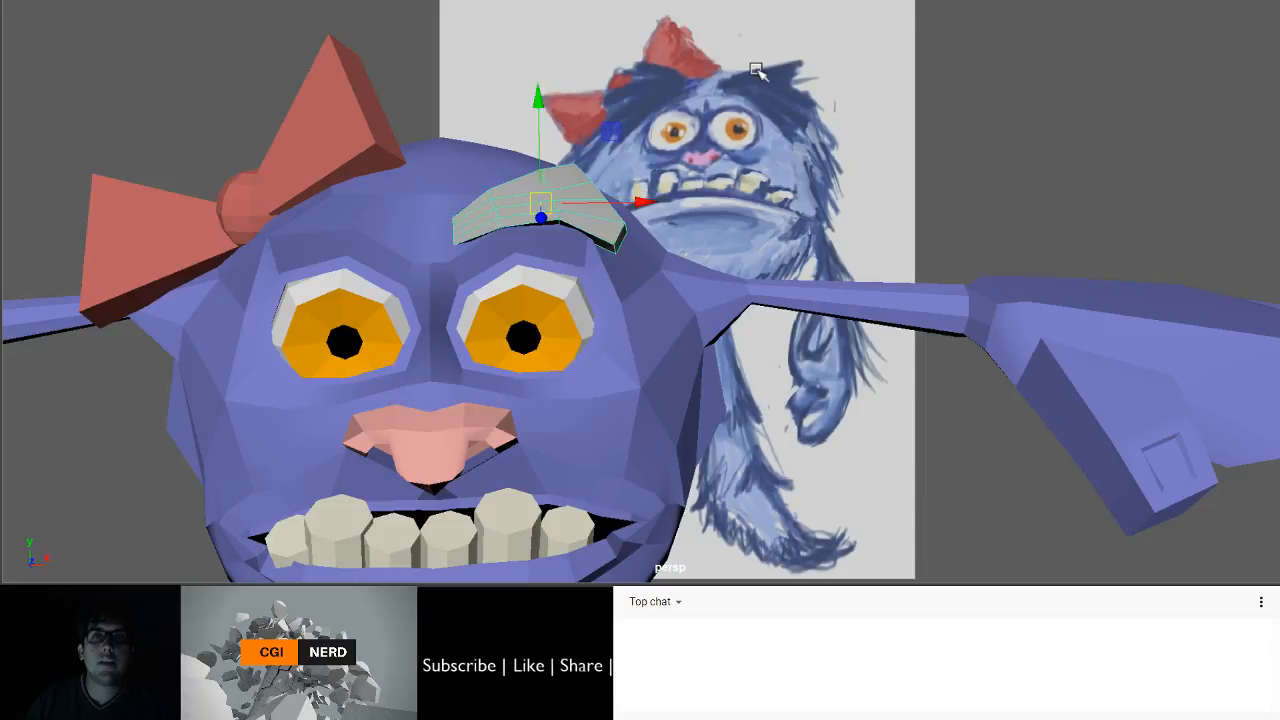
pyautogui.keyDown('alt'); pyautogui.moveTo(626, 211); pyautogui.dragTo(496, 196); pyautogui.keyUp('alt')
pyautogui.press('r')
pyautogui.moveTo(521, 97); pyautogui.dragTo(528, 96)
# - Pull the vertex pair below the upper corner of the eyebrow's outer end inward to notch the tip
pyautogui.keyDown('alt'); pyautogui.moveTo(597, 176); pyautogui.dragTo(648, 178); pyautogui.keyUp('alt')
pyautogui.keyDown('alt'); pyautogui.moveTo(556, 192); pyautogui.dragTo(601, 194); pyautogui.keyUp('alt')
pyautogui.keyDown('alt'); pyautogui.moveTo(589, 250); pyautogui.dragTo(591, 252); pyautogui.keyUp('alt')
pyautogui.keyDown('alt'); pyautogui.moveTo(608, 209); pyautogui.dragTo(507, 253); pyautogui.keyUp('alt')
pyautogui.scroll(5, 597, 226)
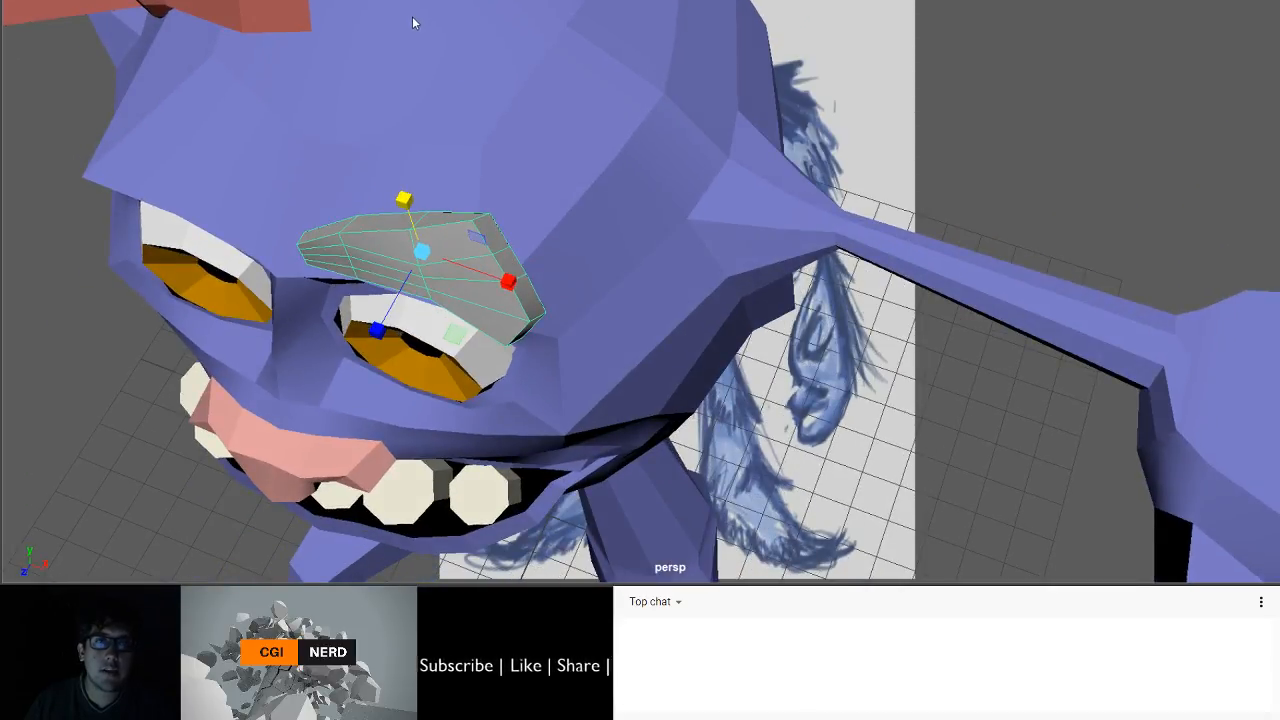
pyautogui.press('F9')
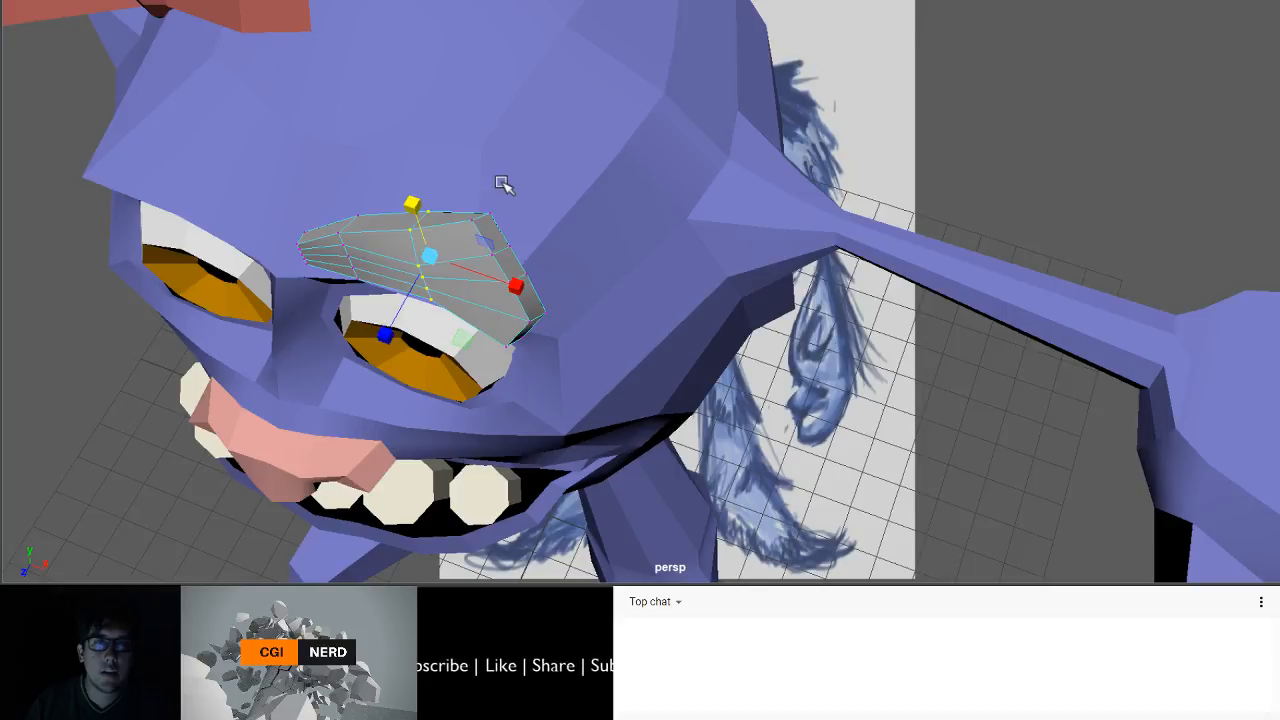
pyautogui.click(511, 250)
pyautogui.press('q')
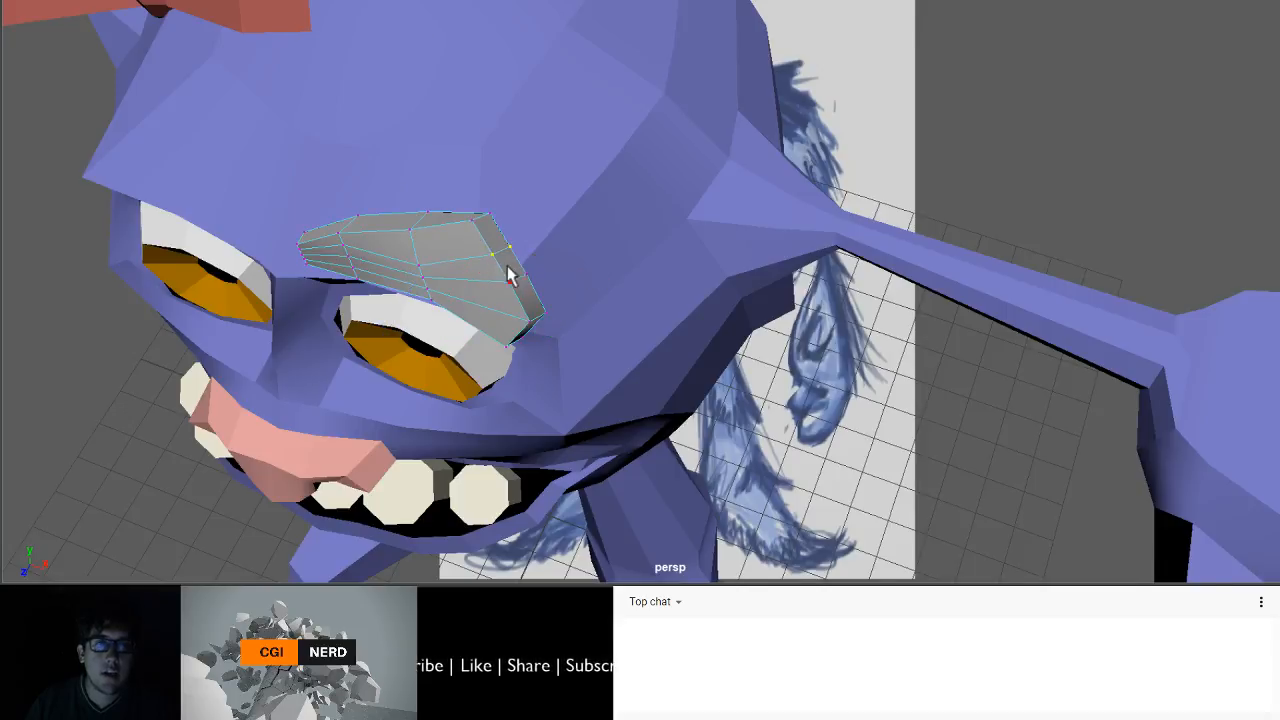
pyautogui.keyDown('alt'); pyautogui.moveTo(508, 275); pyautogui.dragTo(569, 229); pyautogui.keyUp('alt')
pyautogui.press('e')
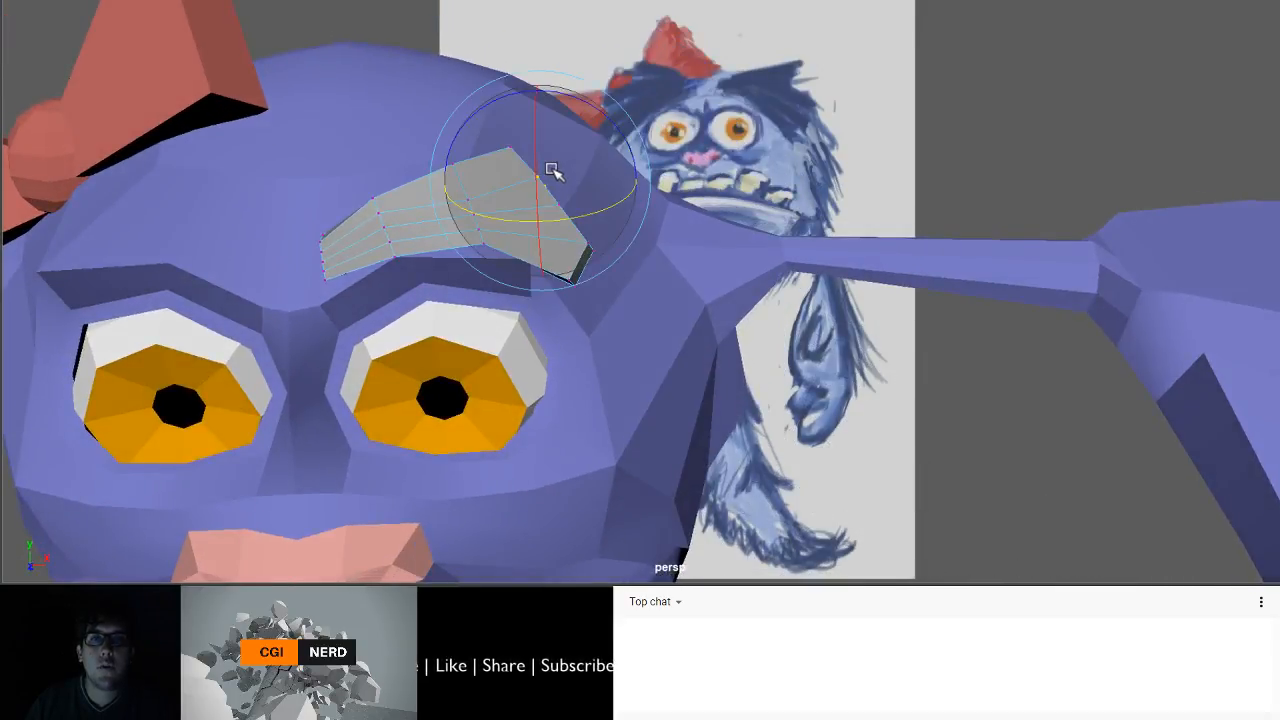
pyautogui.press('w')
pyautogui.press('e')
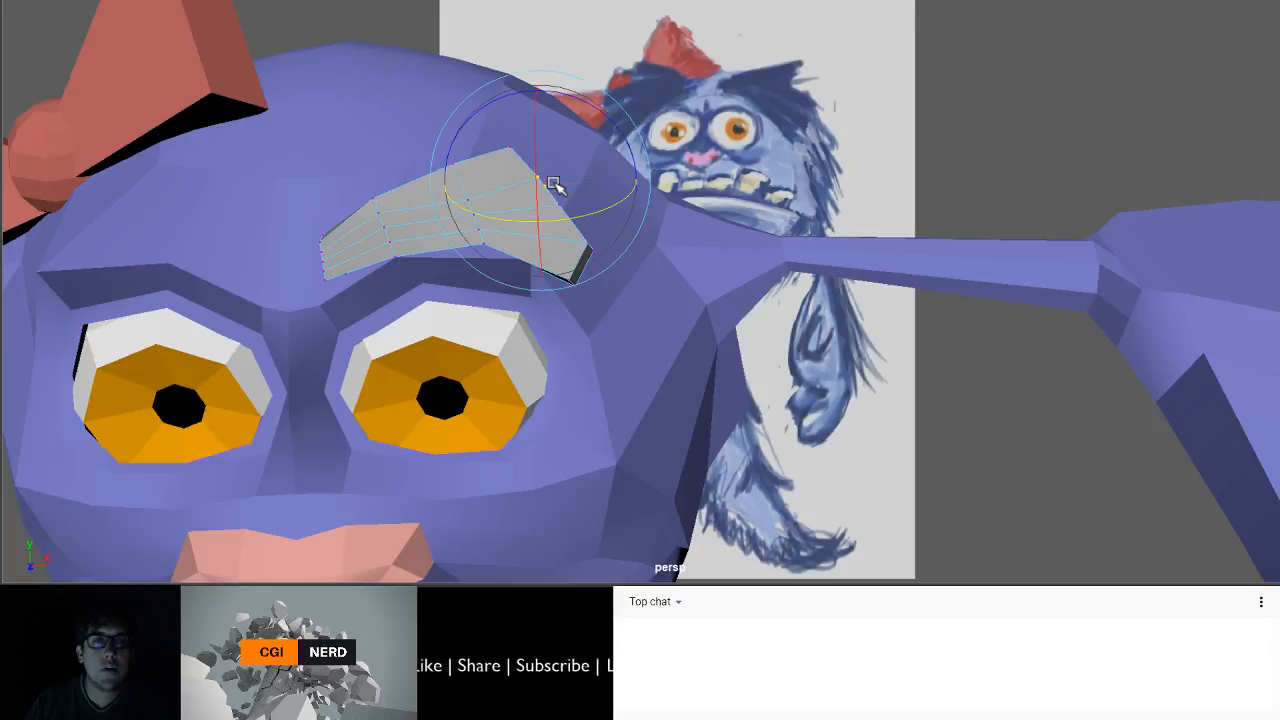
pyautogui.press('w')
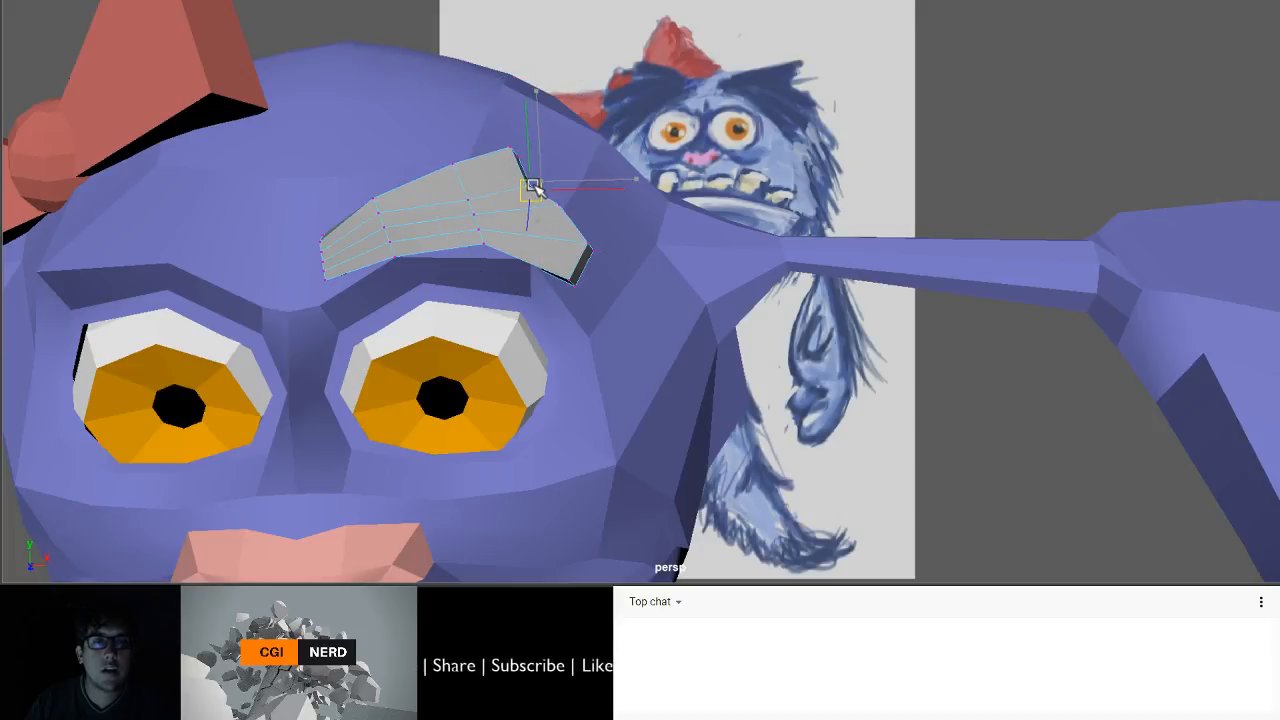
pyautogui.moveTo(540, 180); pyautogui.dragTo(535, 182)
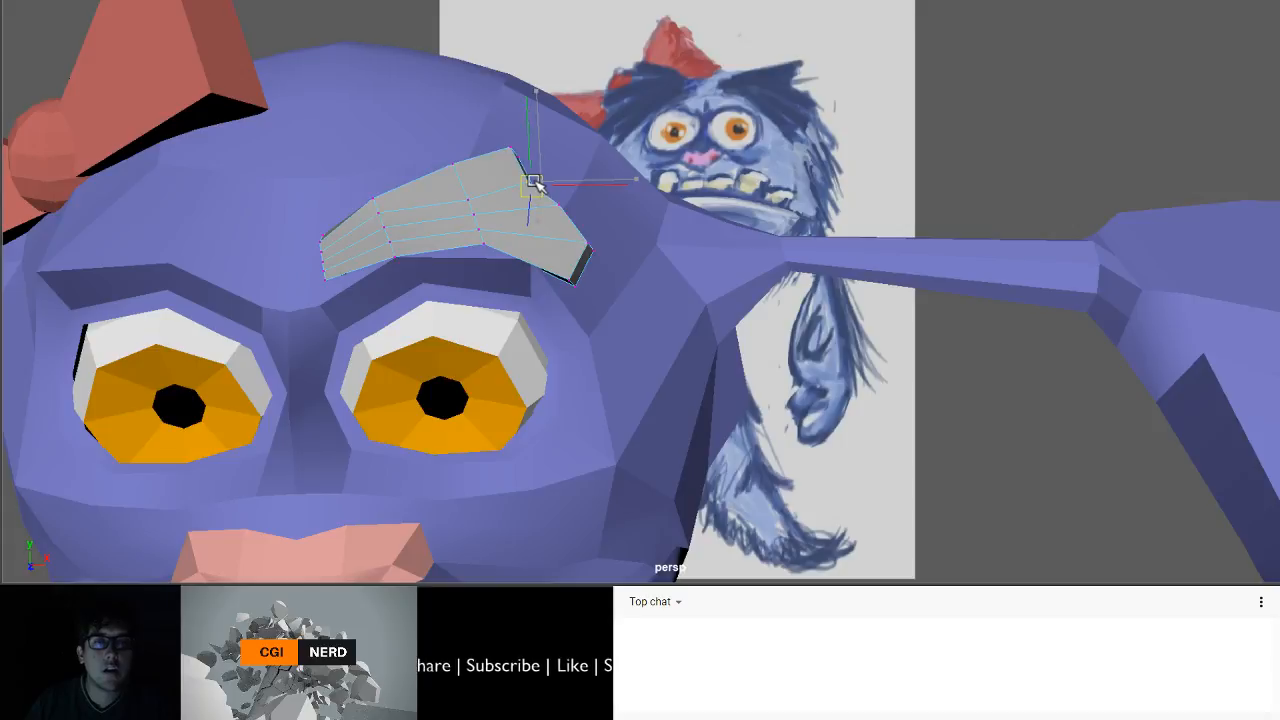
pyautogui.scroll(-5, 563, 172)
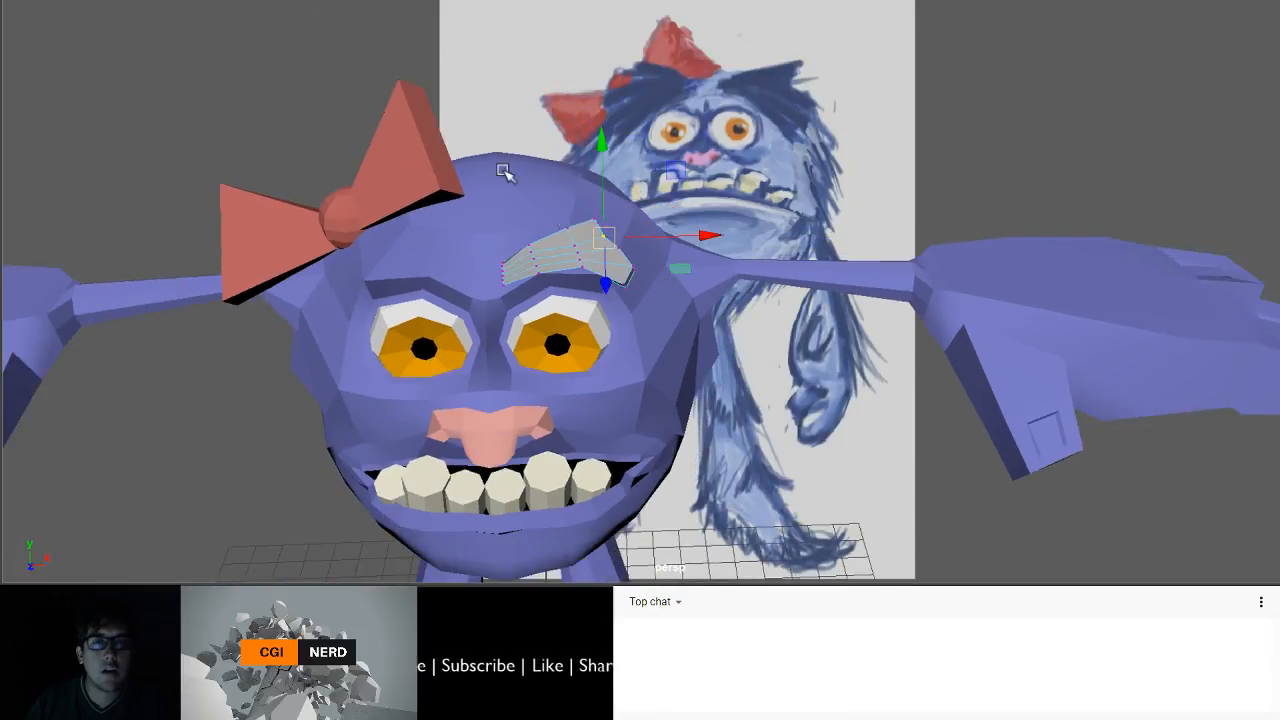
# - Assign a dark navy material to the eyebrow and deselect it
pyautogui.keyDown('alt'); pyautogui.moveTo(555, 232); pyautogui.dragTo(558, 214, button='middle'); pyautogui.keyUp('alt')
pyautogui.moveTo(652, 2); pyautogui.dragTo(655, 0, button='right')
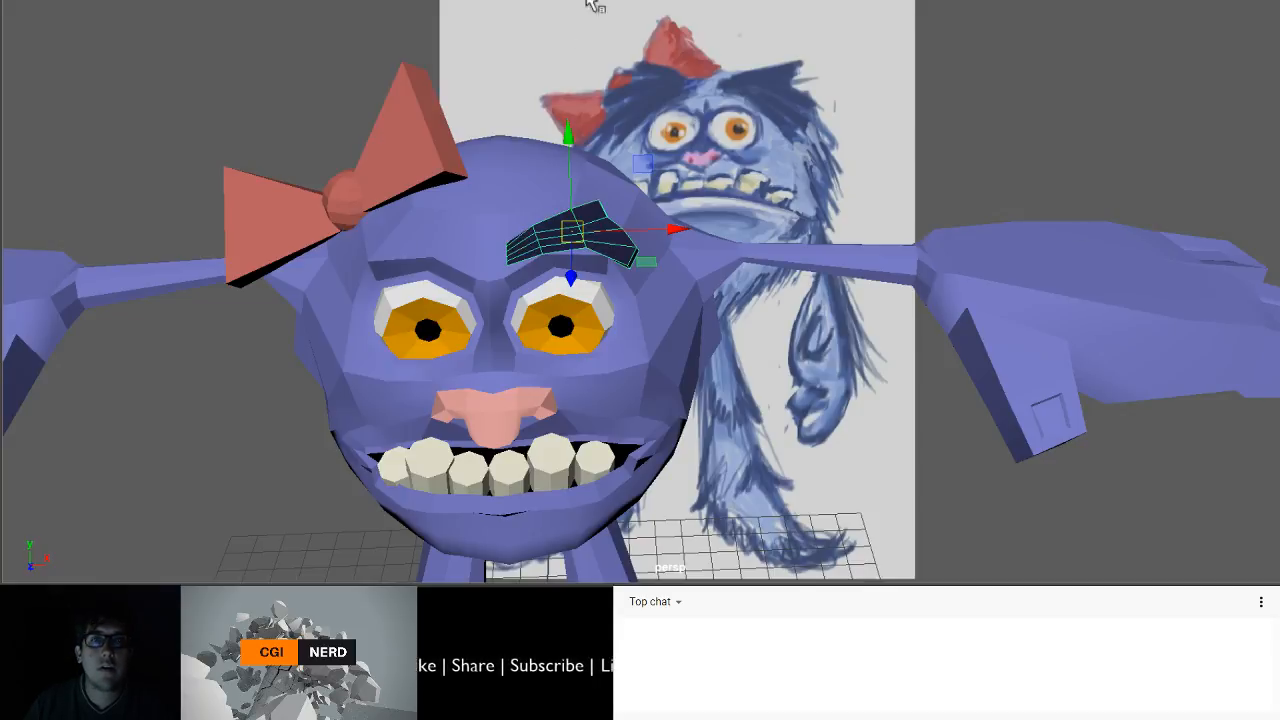
pyautogui.click(384, 37)
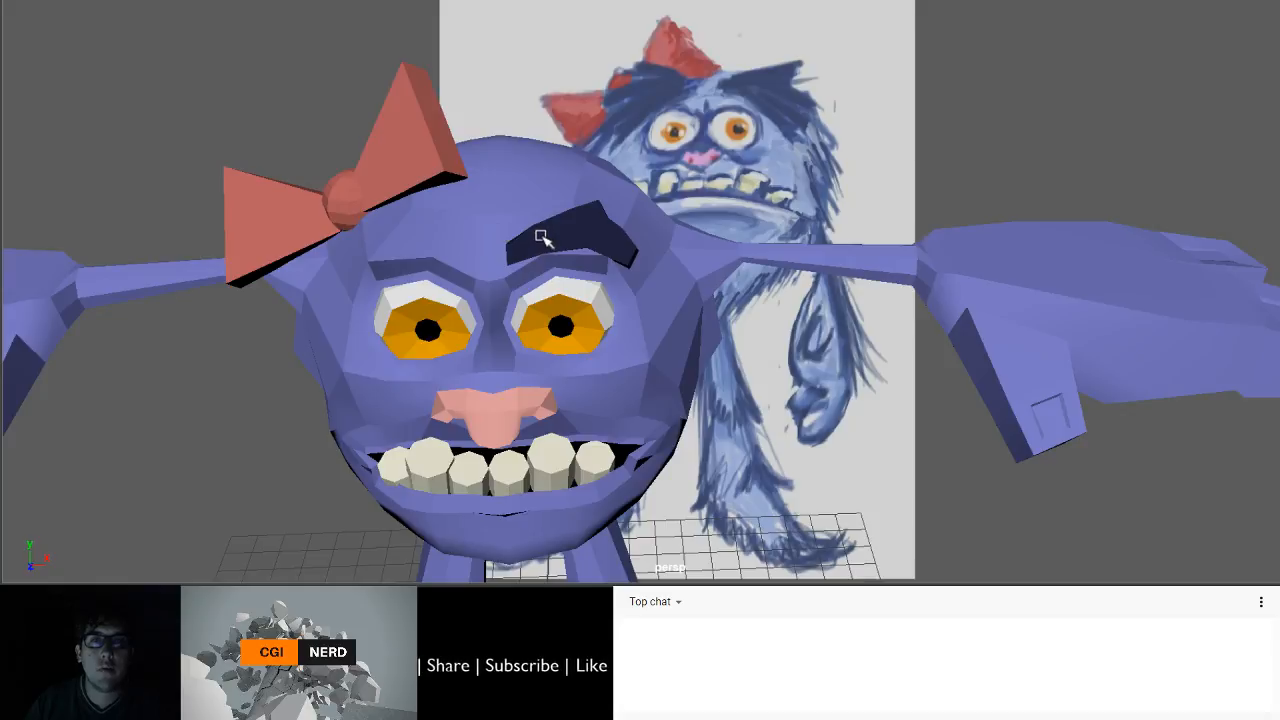
# - Duplicate the eyebrow as a mirrored copy above the other eye and clear the selection
pyautogui.click(541, 236)
pyautogui.keyDown('alt'); pyautogui.moveTo(541, 236); pyautogui.dragTo(582, 228); pyautogui.keyUp('alt')
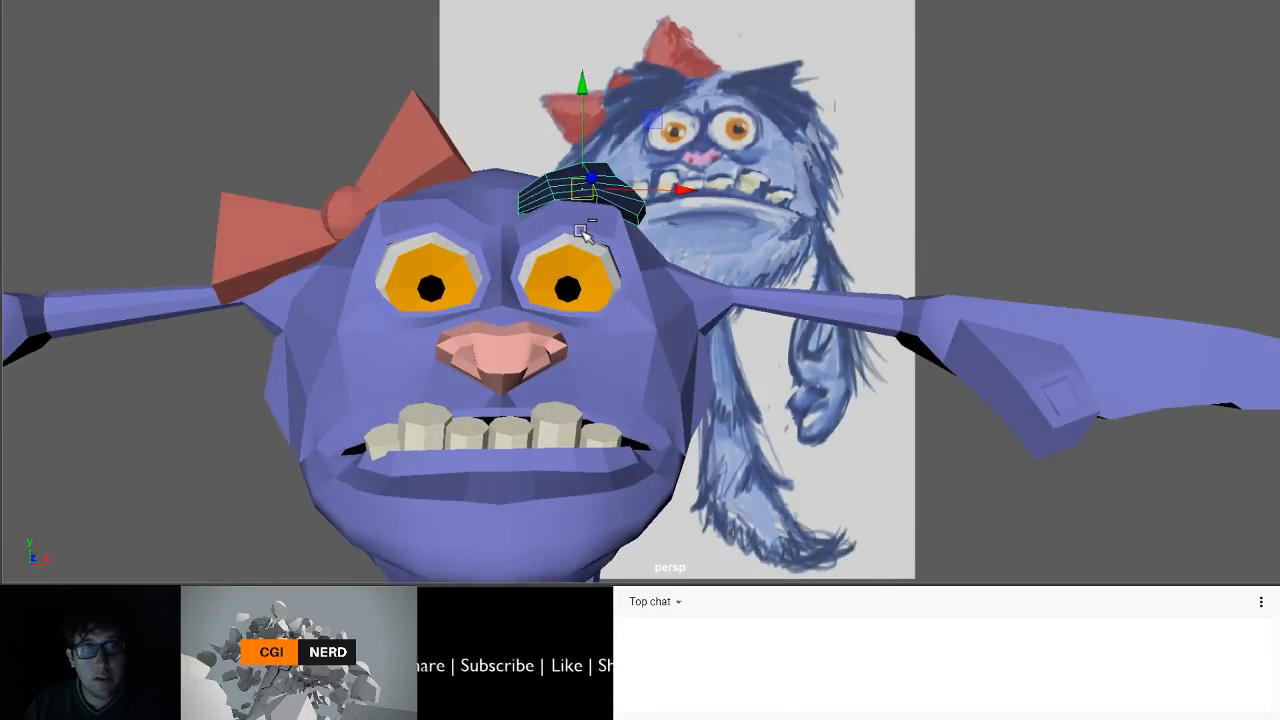
pyautogui.press('f')
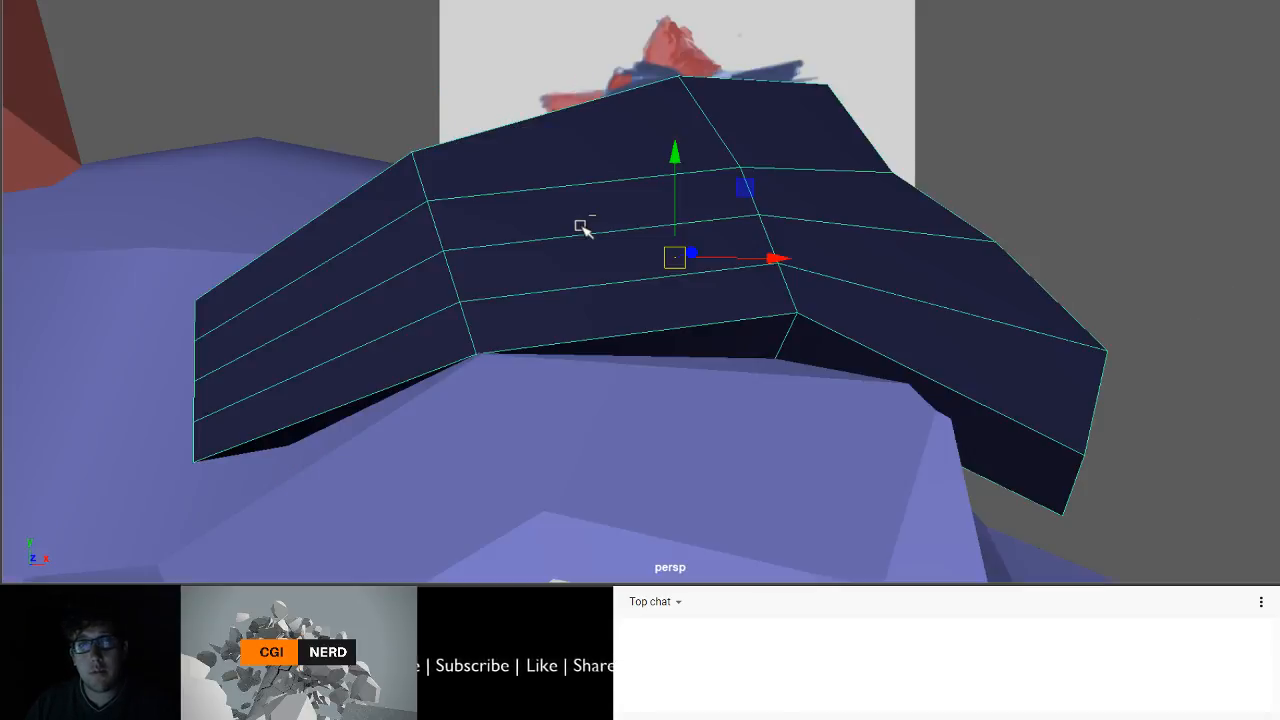
pyautogui.press('q')
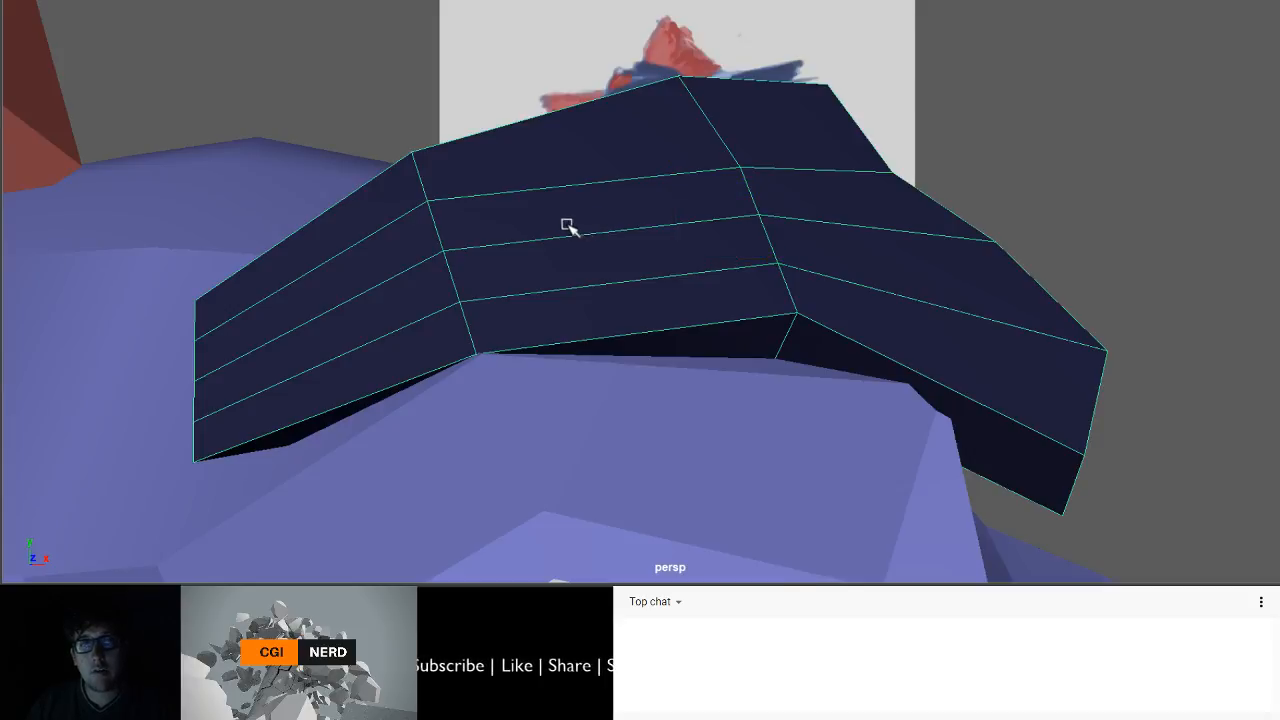
pyautogui.scroll(-10, 568, 228)
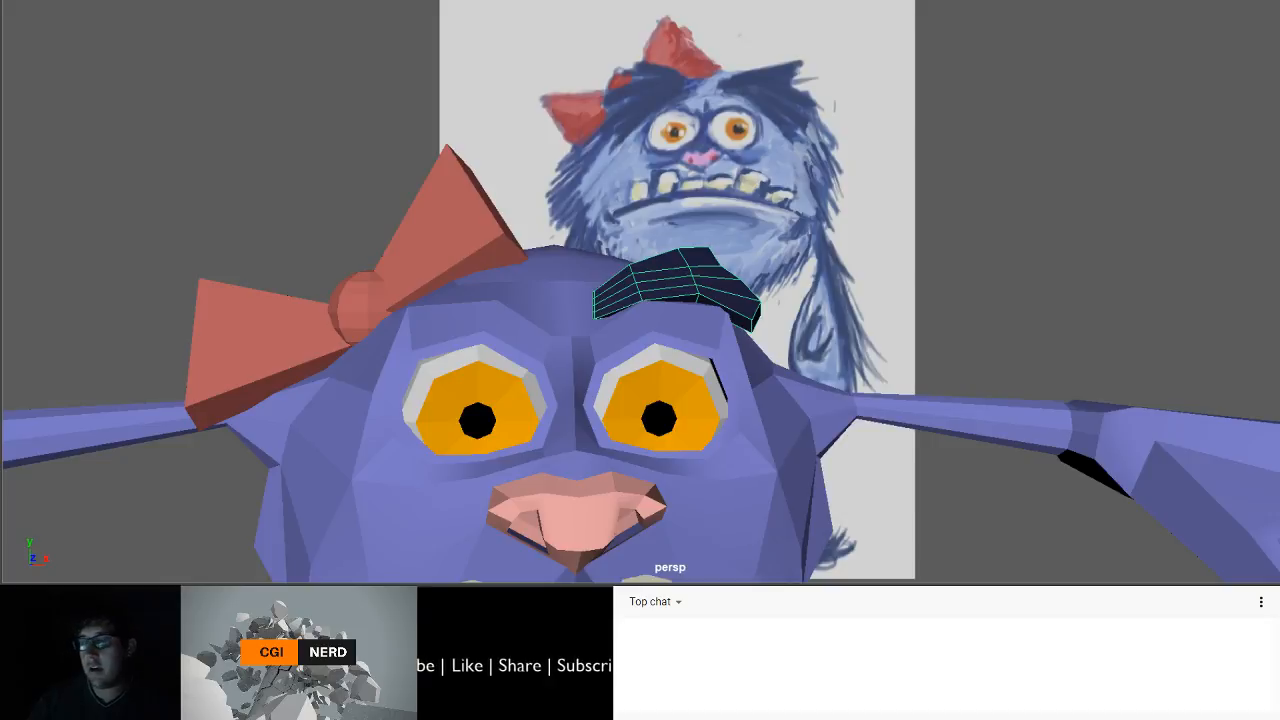
pyautogui.hotkey('ctrl', 'shift', 'd')
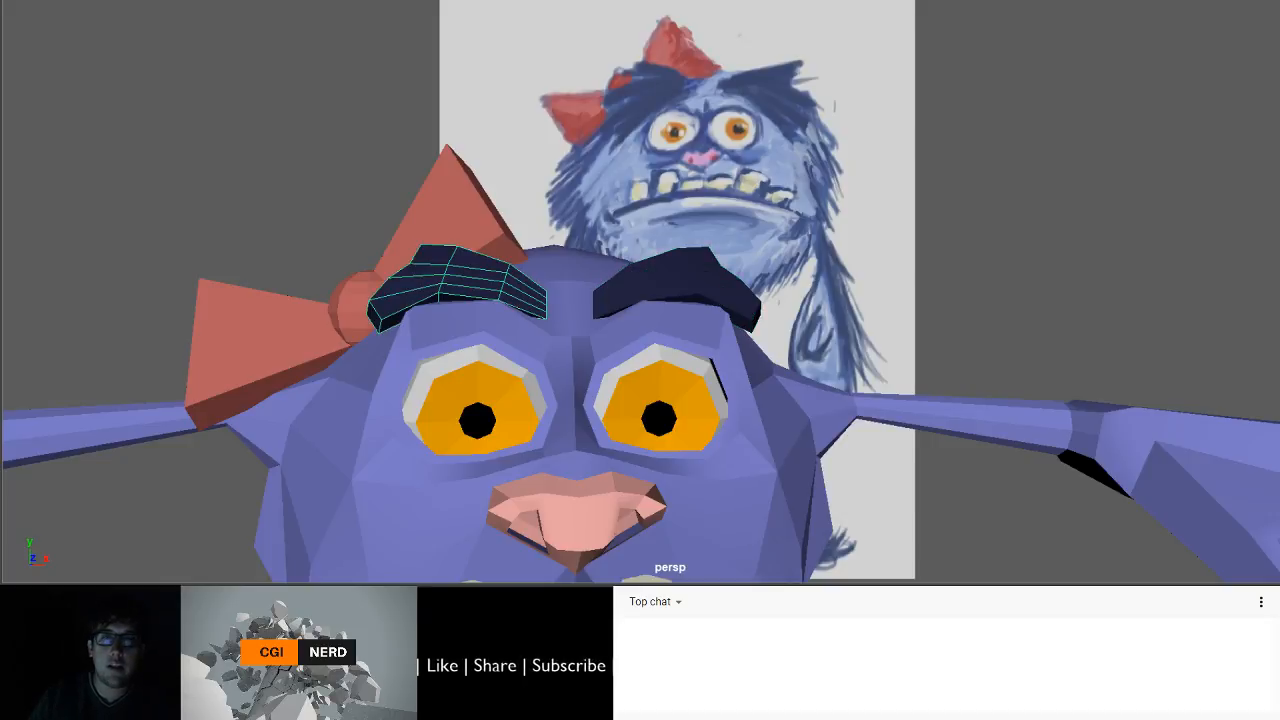
pyautogui.click(1025, 160)
# - Examine the whole monster from the front and from below, comparing its proportions and face with the reference drawing
pyautogui.scroll(-10, 900, 220)
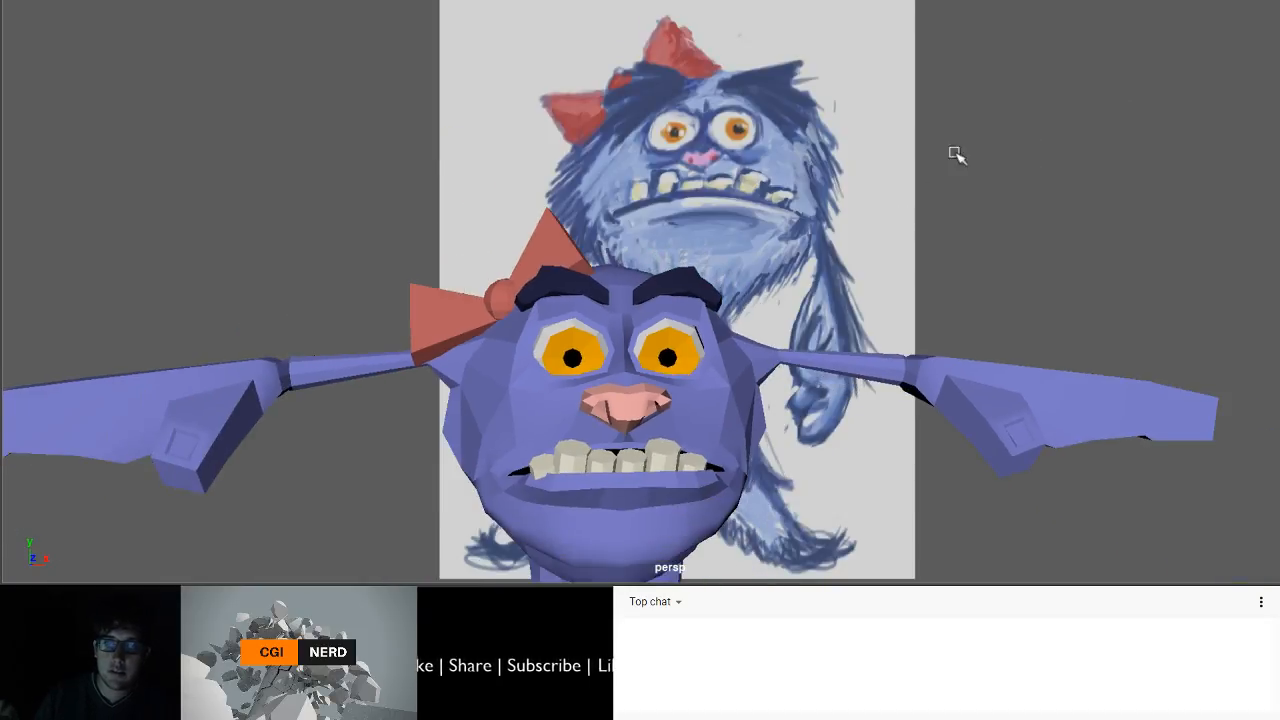
pyautogui.scroll(-4, 903, 203)
pyautogui.keyDown('alt'); pyautogui.moveTo(858, 175); pyautogui.dragTo(860, 148); pyautogui.keyUp('alt')
pyautogui.keyDown('alt'); pyautogui.moveTo(860, 148); pyautogui.dragTo(766, 34, button='middle'); pyautogui.keyUp('alt')
pyautogui.keyDown('alt'); pyautogui.moveTo(840, 165); pyautogui.dragTo(840, 184, button='middle'); pyautogui.keyUp('alt')
pyautogui.keyDown('alt'); pyautogui.moveTo(745, 256); pyautogui.dragTo(760, 197); pyautogui.keyUp('alt')
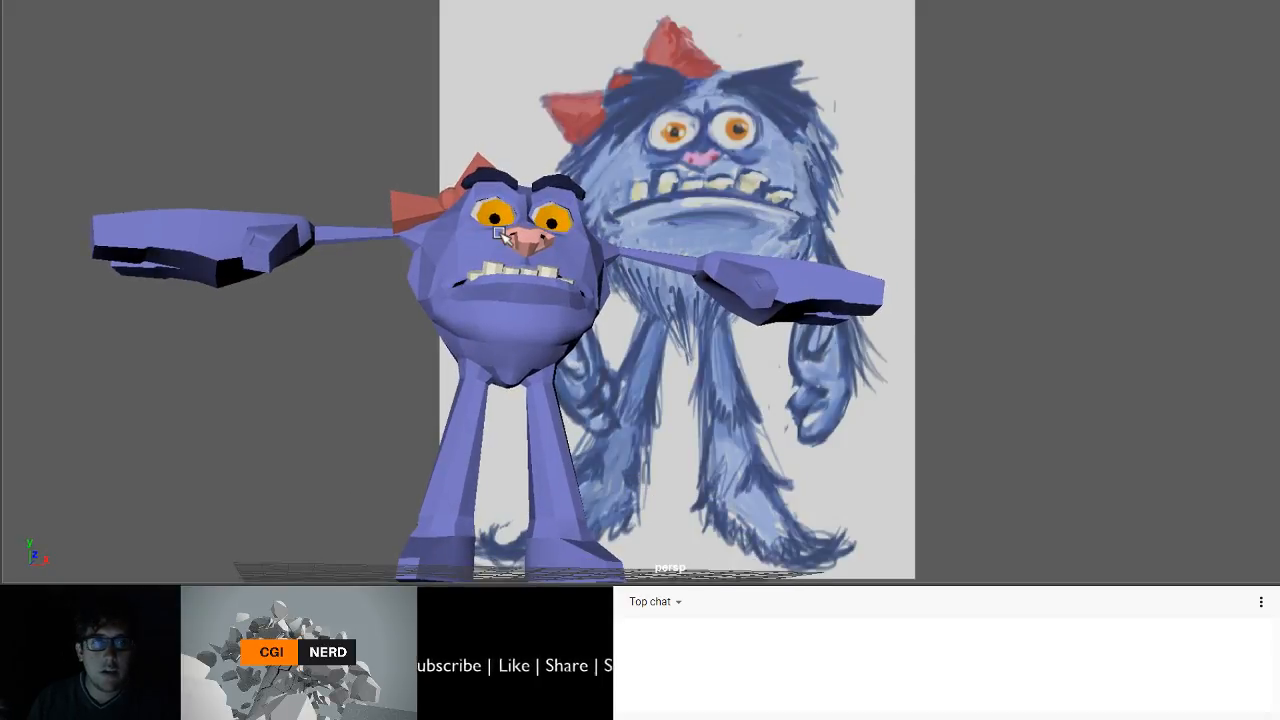
pyautogui.keyDown('alt'); pyautogui.moveTo(490, 336); pyautogui.dragTo(472, 382); pyautogui.keyUp('alt')
pyautogui.scroll(7, 533, 275)
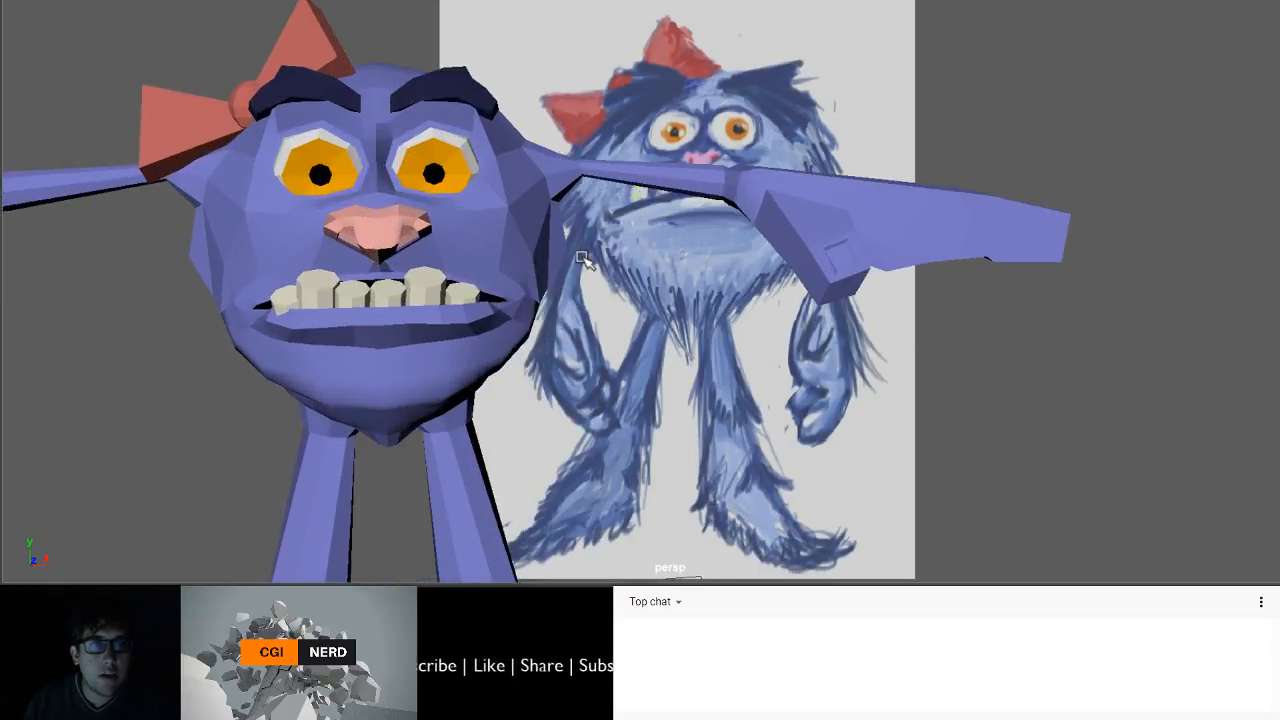
pyautogui.keyDown('alt'); pyautogui.moveTo(583, 258); pyautogui.dragTo(570, 254); pyautogui.keyUp('alt')
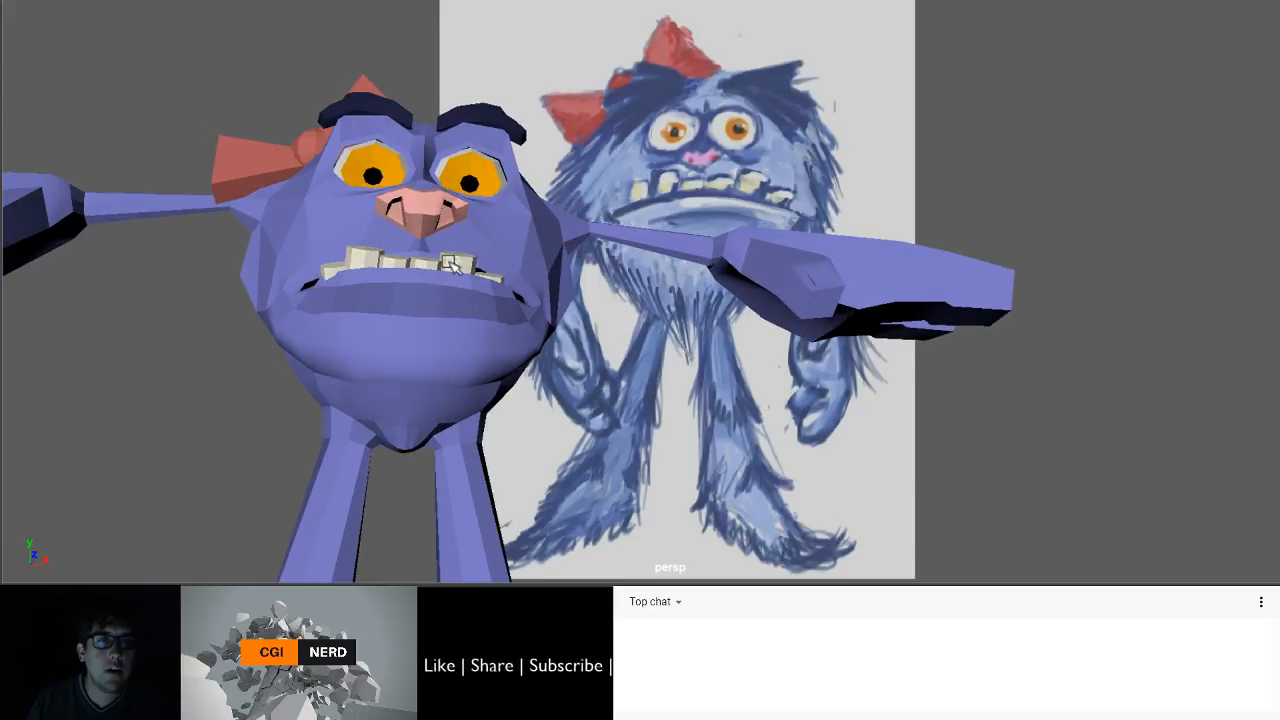
# - Raise the two short middle teeth and the two tall teeth beside them higher above the lower lip
pyautogui.scroll(6, 450, 262)
pyautogui.keyDown('alt'); pyautogui.moveTo(446, 216); pyautogui.dragTo(600, 196); pyautogui.keyUp('alt')
pyautogui.click(600, 195)
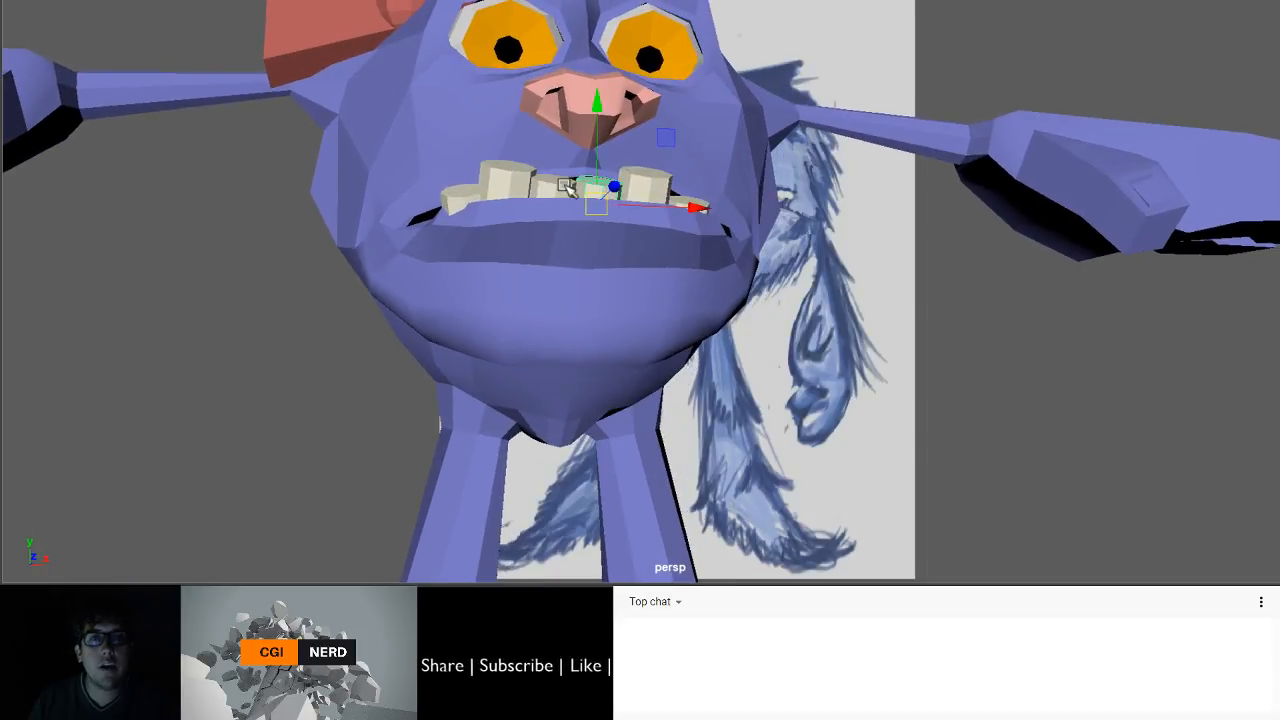
pyautogui.keyDown('shift'); pyautogui.click(565, 177); pyautogui.keyUp('shift')
pyautogui.moveTo(552, 110); pyautogui.dragTo(508, 86)
pyautogui.click(501, 169)
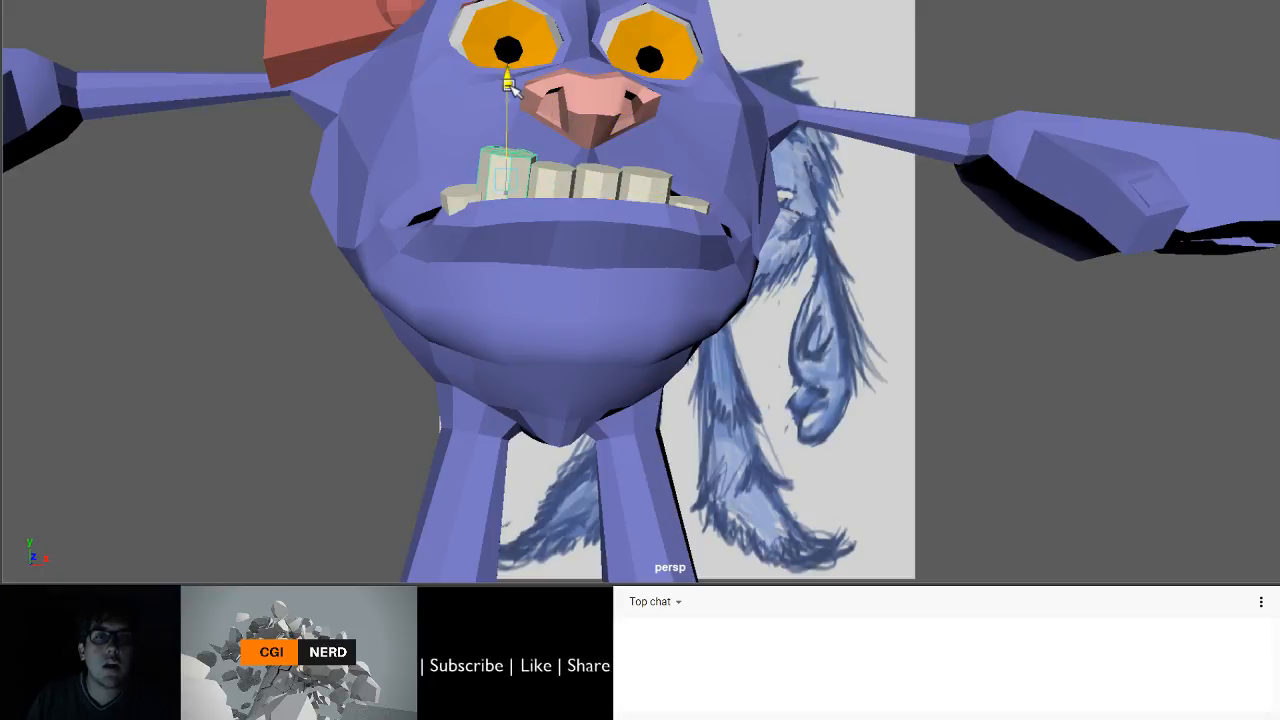
pyautogui.click(662, 184)
pyautogui.moveTo(644, 130); pyautogui.dragTo(644, 116)
# - Rotate the outermost tooth on each side of the mouth to follow the downward curve of the lip
pyautogui.keyDown('alt'); pyautogui.moveTo(692, 173); pyautogui.dragTo(691, 191); pyautogui.keyUp('alt')
pyautogui.click(691, 193)
pyautogui.press('e')
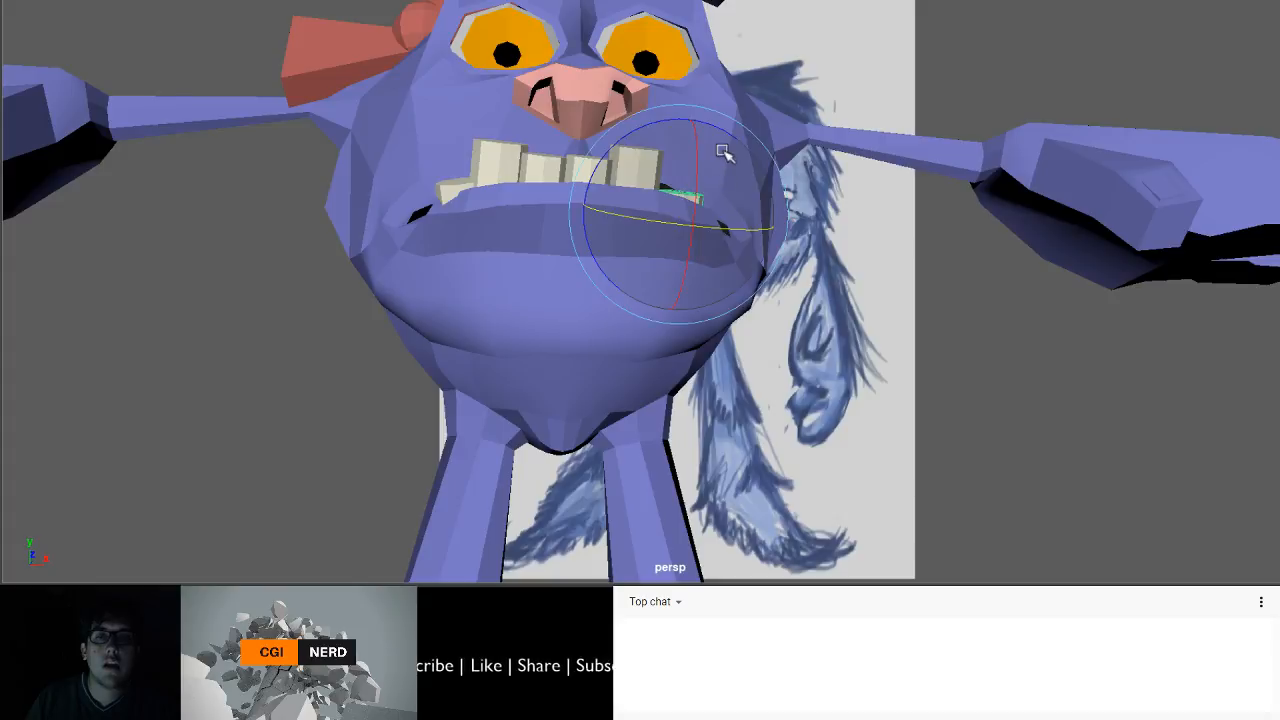
pyautogui.moveTo(726, 135); pyautogui.dragTo(764, 162)
pyautogui.click(457, 189)
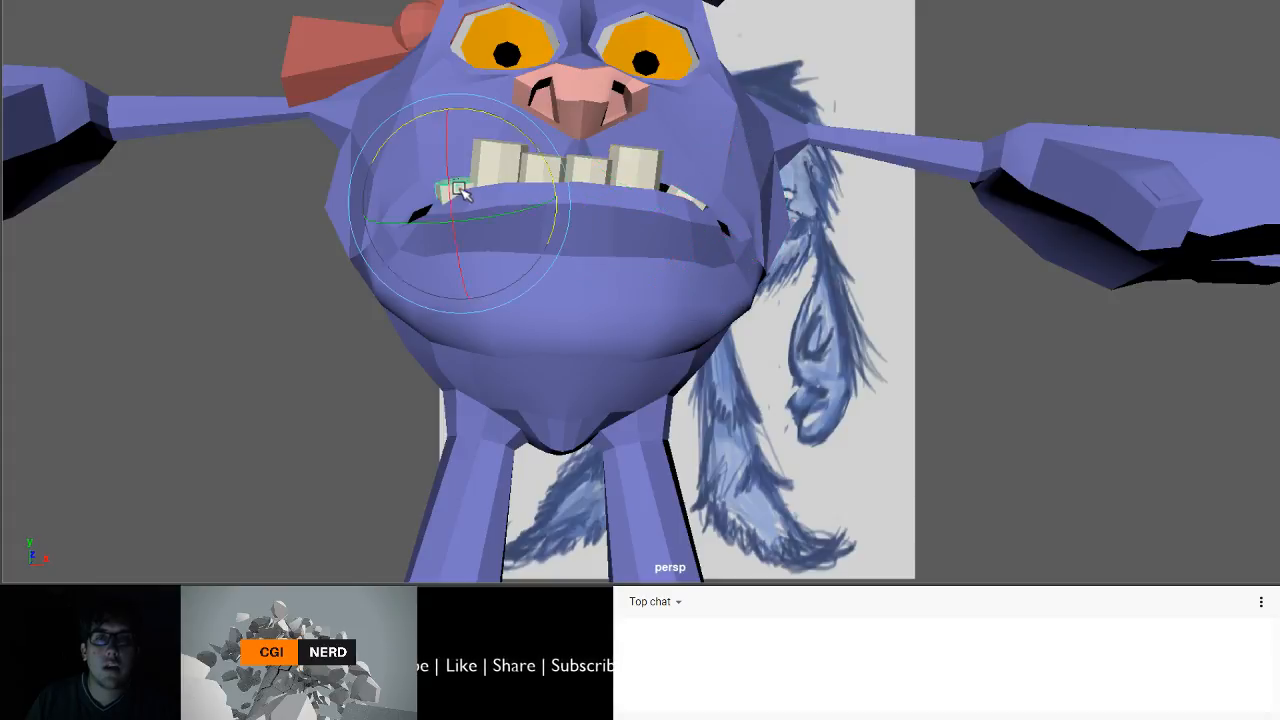
pyautogui.press('w')
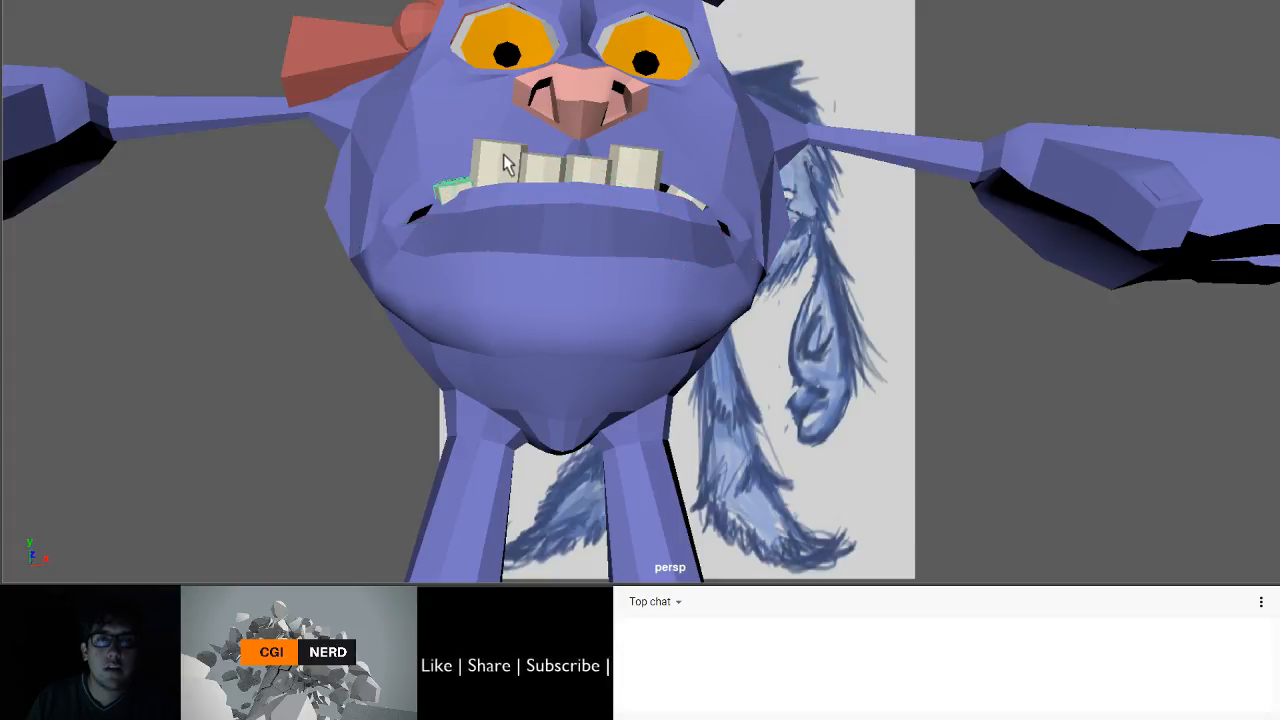
# - Tilt the tall tooth on the bow side of the mouth and slightly rotate the short middle tooth next to it
pyautogui.click(503, 154)
pyautogui.press('e')
pyautogui.moveTo(554, 93); pyautogui.dragTo(533, 92)
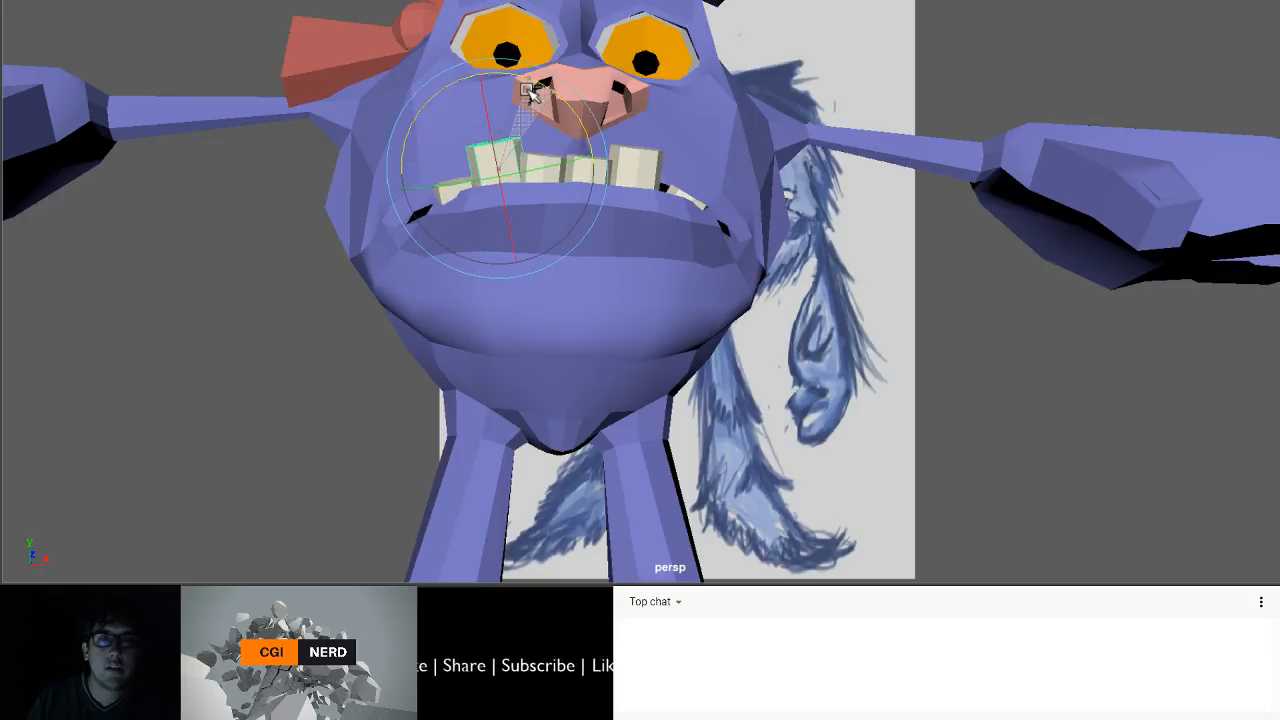
pyautogui.press('w')
pyautogui.click(545, 163)
pyautogui.press('e')
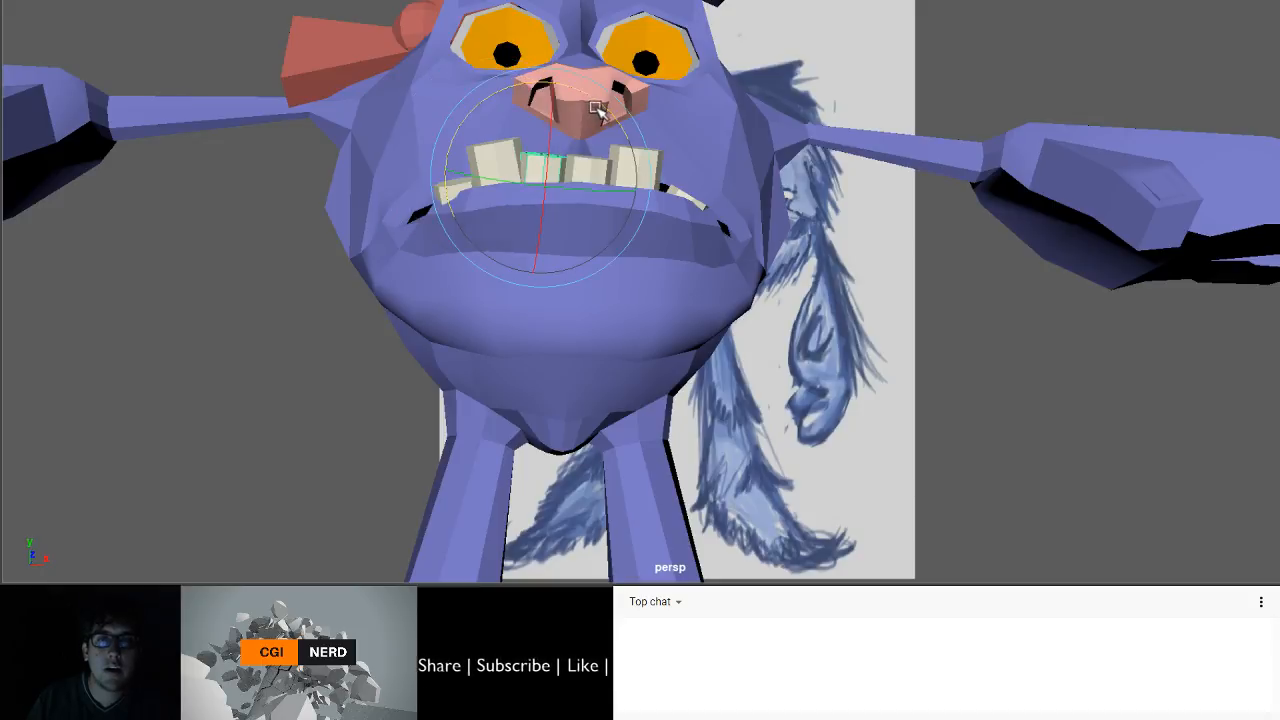
pyautogui.click(734, 177)
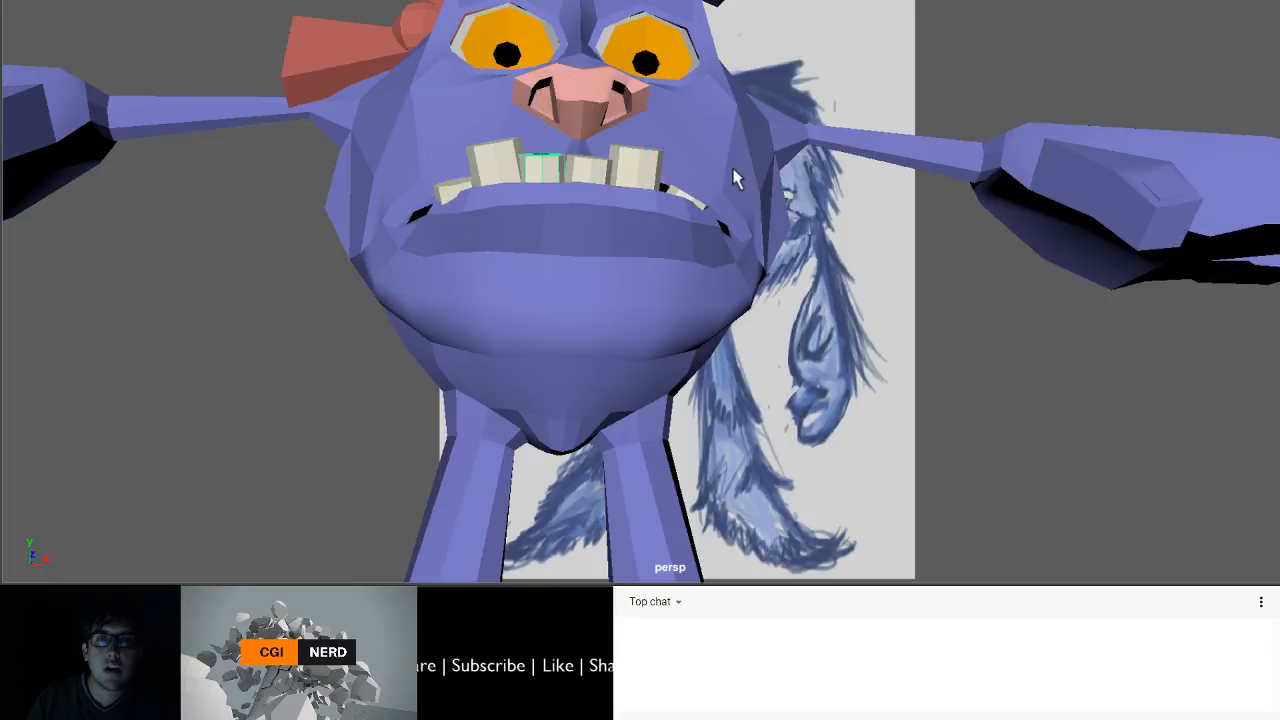
# - Shift the outermost tooth opposite the bow inward, and adjust the rotation and position of the outermost tooth on the bow side
pyautogui.click(691, 199)
pyautogui.moveTo(694, 187)
pyautogui.mouseDown()
pyautogui.moveTo(686, 198)
pyautogui.moveTo(672, 187)
pyautogui.moveTo(680, 206)
pyautogui.mouseUp()
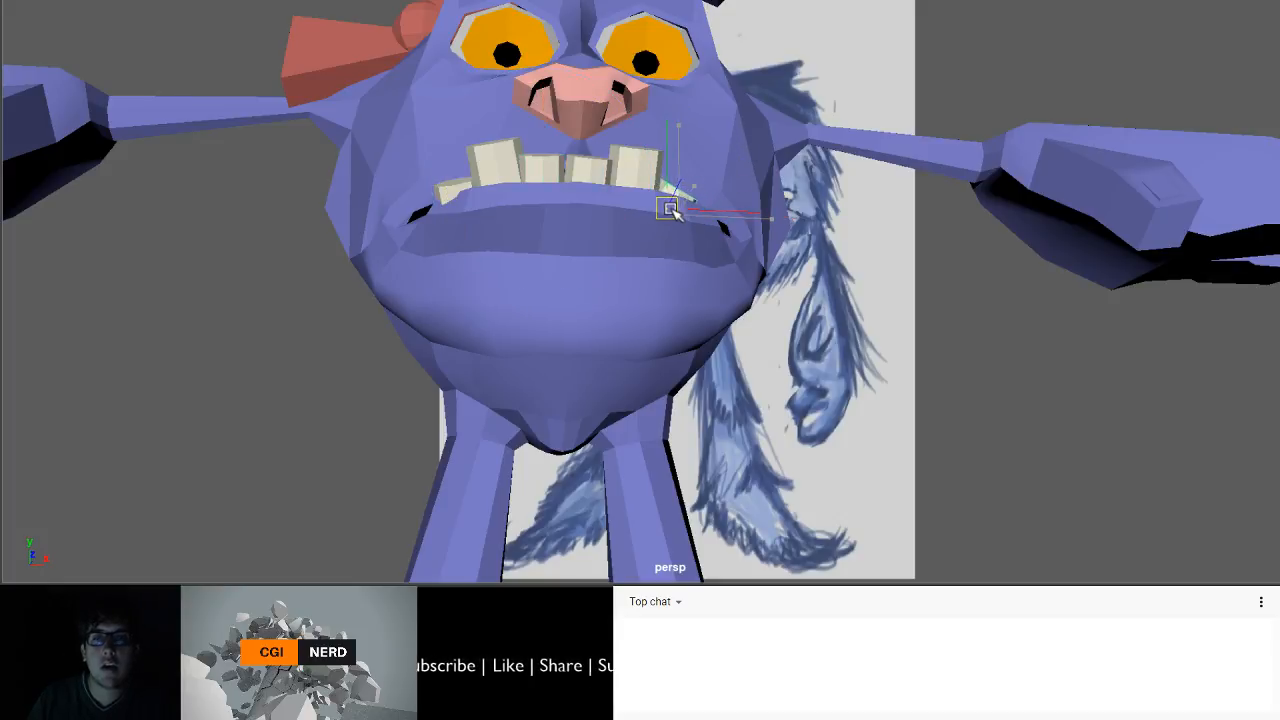
pyautogui.click(448, 186)
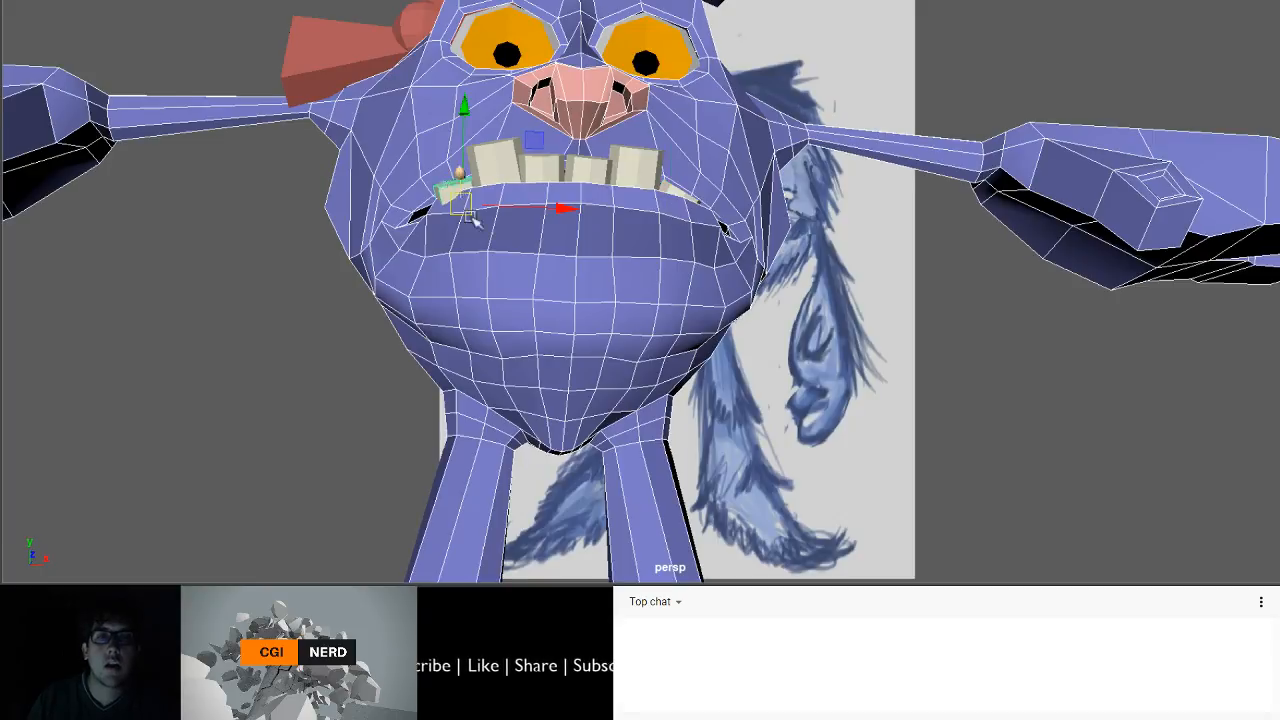
pyautogui.keyDown('alt'); pyautogui.moveTo(448, 190); pyautogui.dragTo(527, 280); pyautogui.keyUp('alt')
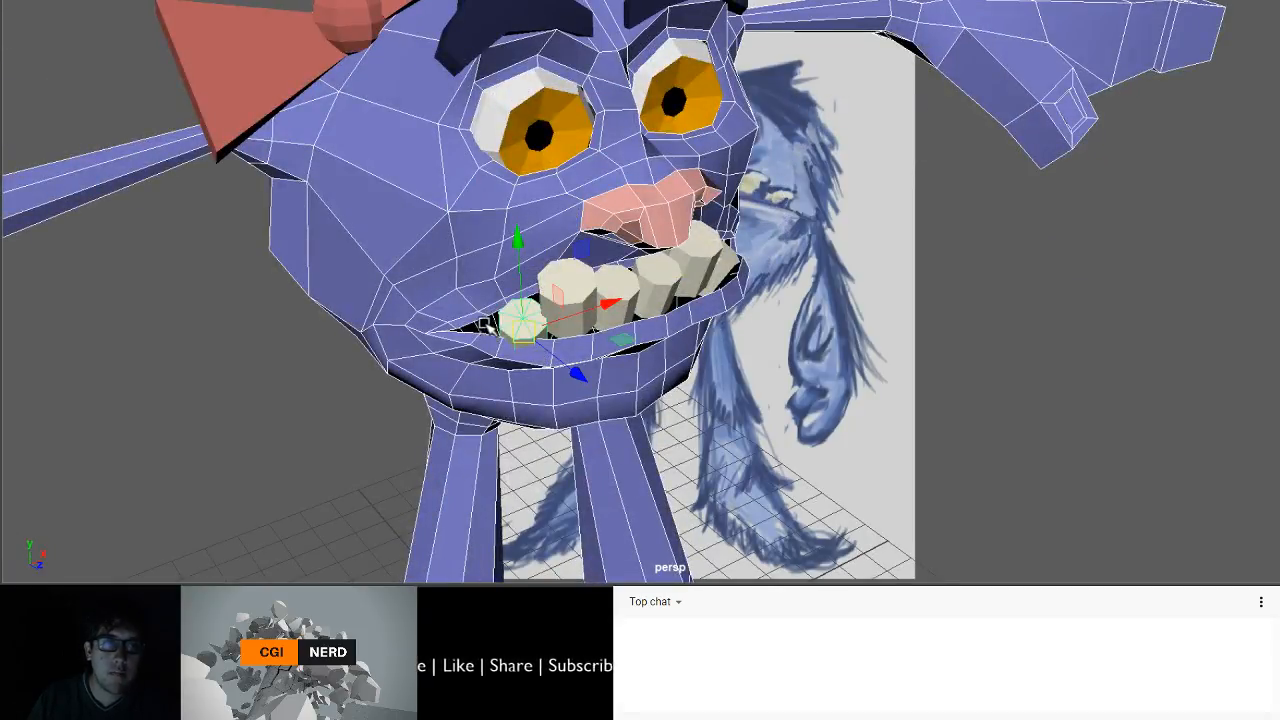
pyautogui.press('5')
pyautogui.press('e')
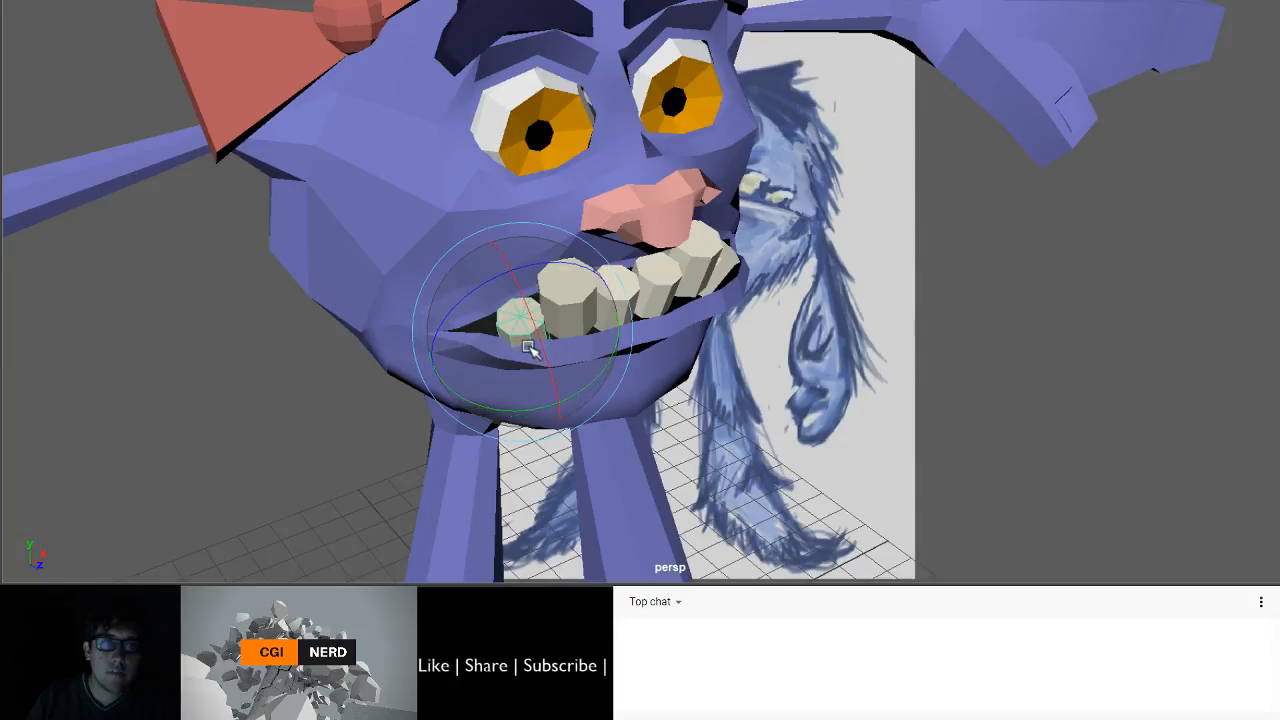
pyautogui.press('w')
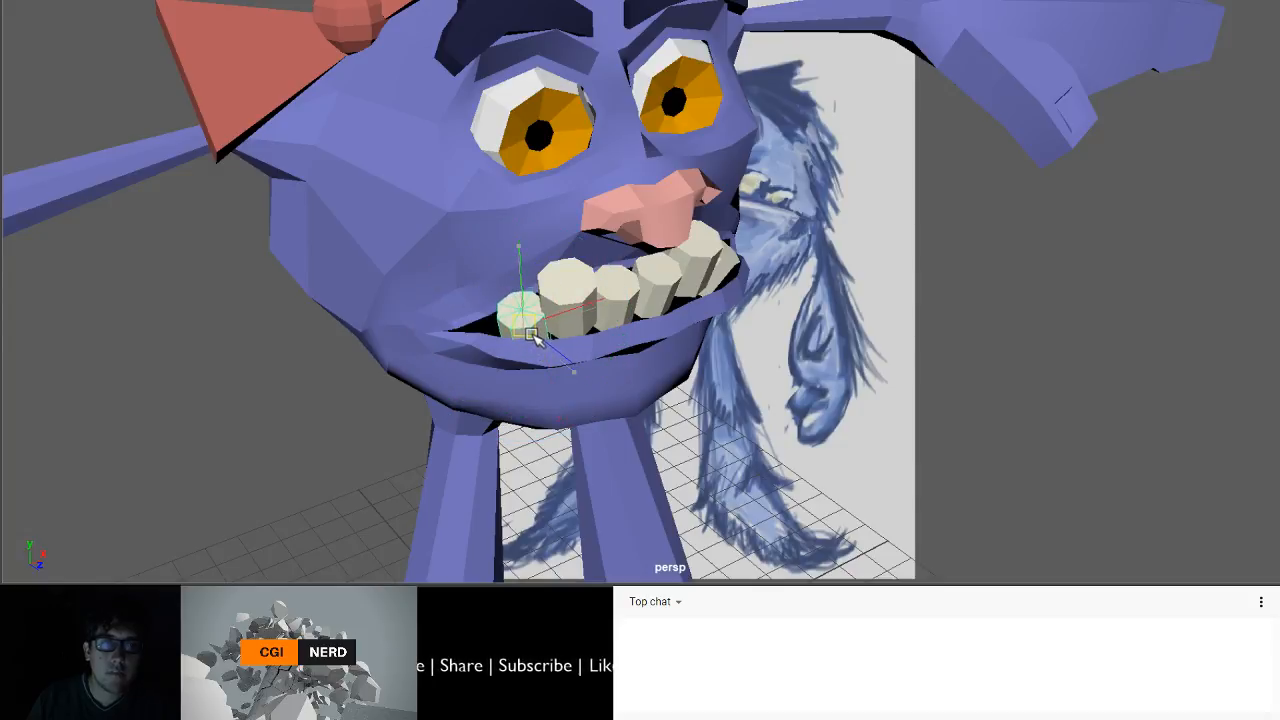
pyautogui.keyDown('alt'); pyautogui.moveTo(532, 337); pyautogui.dragTo(520, 277); pyautogui.keyUp('alt')
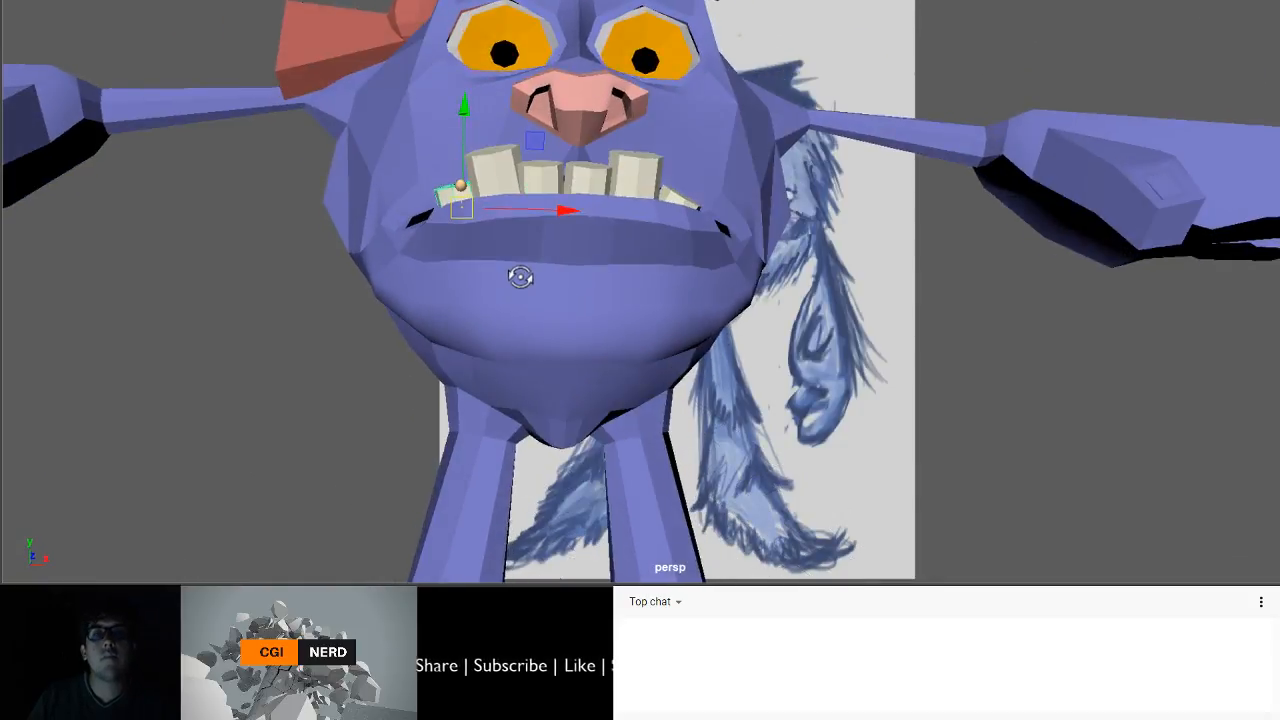
# - Compare the rearranged teeth with the reference drawing from the front and from above
pyautogui.scroll(-5, 520, 277)
pyautogui.moveTo(523, 286)
pyautogui.keyDown('alt'); pyautogui.mouseDown(button='middle')
pyautogui.moveTo(309, 243)
pyautogui.moveTo(320, 233)
pyautogui.mouseUp(button='middle'); pyautogui.keyUp('alt')
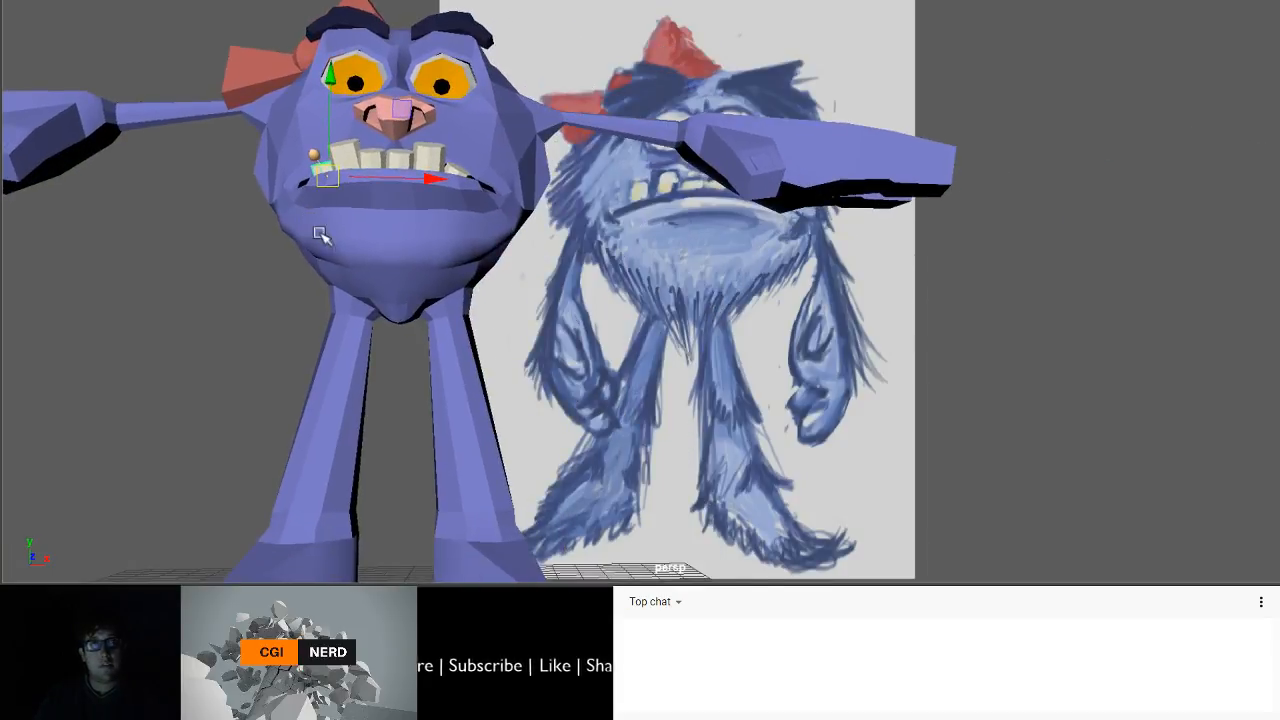
pyautogui.scroll(-1, 330, 240)
pyautogui.moveTo(450, 248)
pyautogui.keyDown('alt'); pyautogui.mouseDown(button='middle')
pyautogui.moveTo(261, 291)
pyautogui.moveTo(472, 405)
pyautogui.moveTo(469, 390)
pyautogui.mouseUp(button='middle'); pyautogui.keyUp('alt')
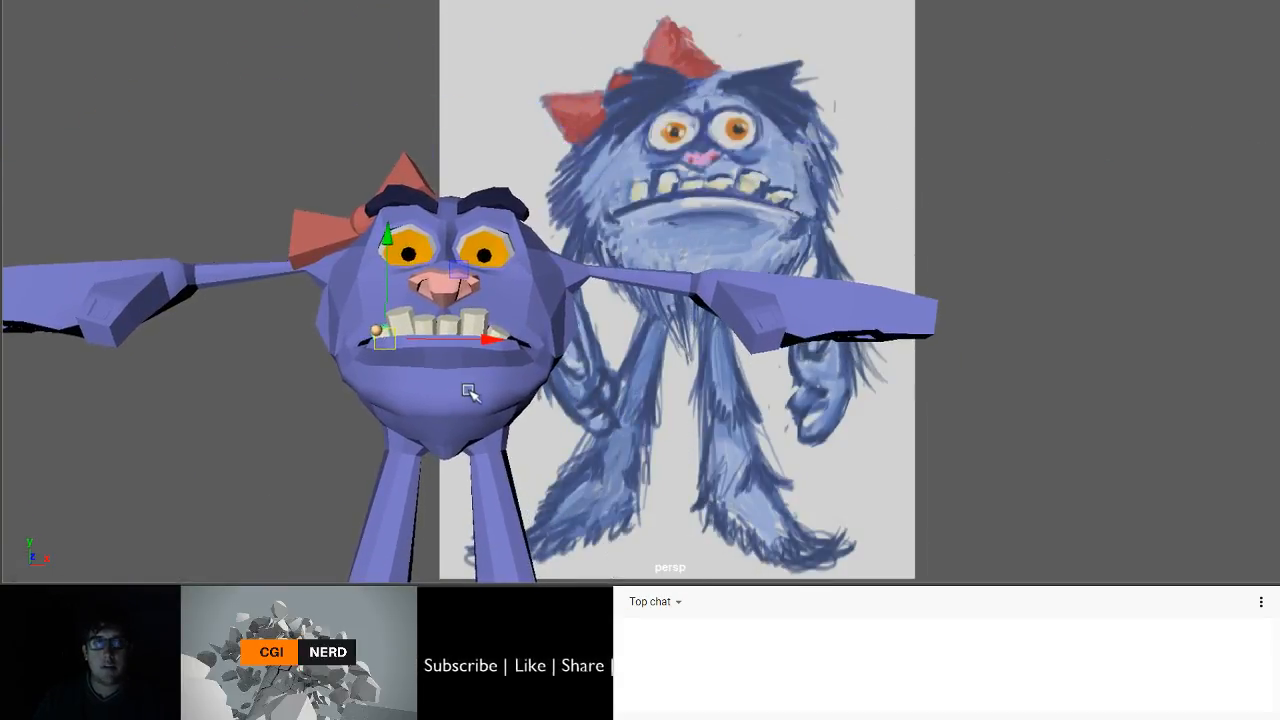
pyautogui.click(980, 209)
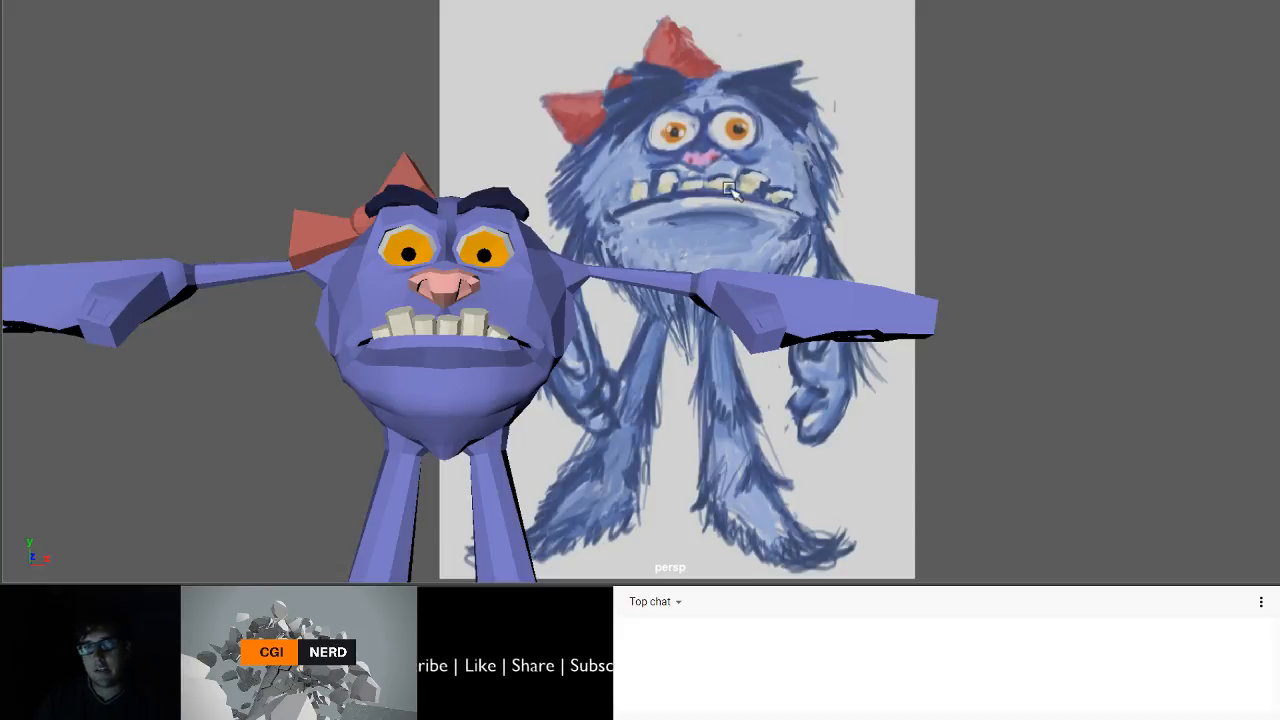
pyautogui.keyDown('alt'); pyautogui.moveTo(636, 297); pyautogui.dragTo(605, 240, button='middle'); pyautogui.keyUp('alt')
pyautogui.keyDown('alt'); pyautogui.moveTo(598, 265); pyautogui.dragTo(663, 363); pyautogui.keyUp('alt')
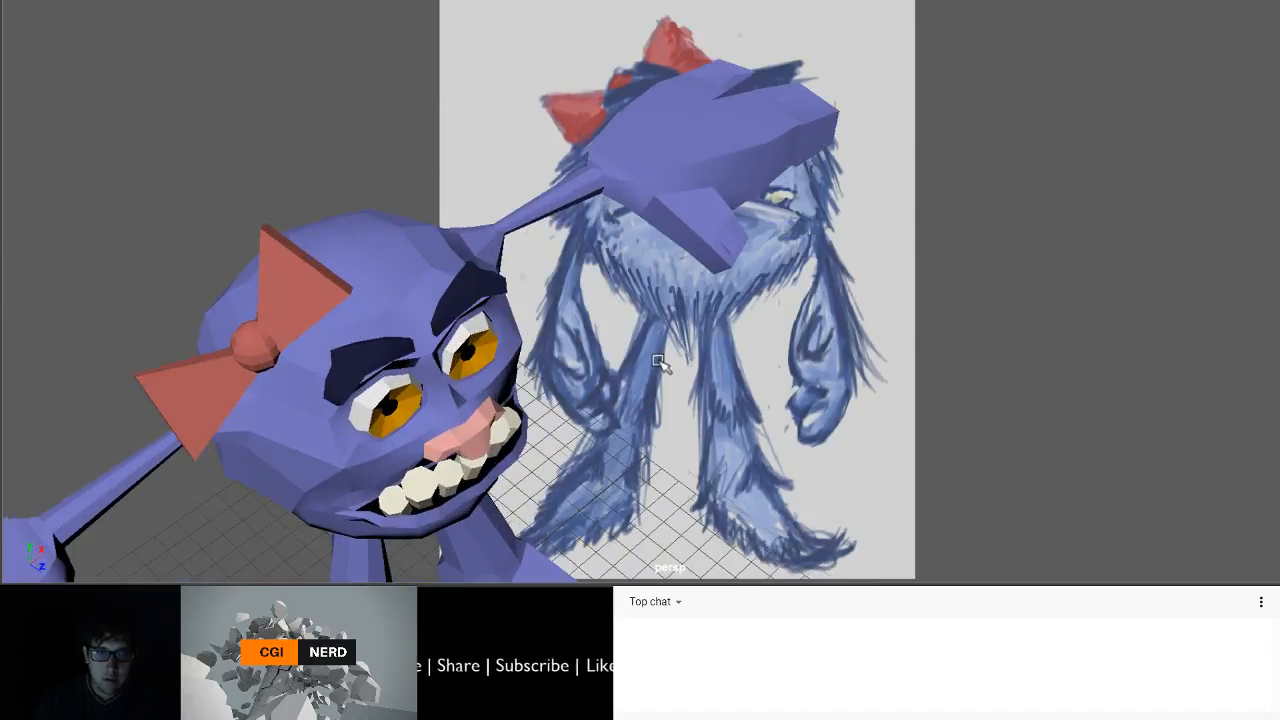
# - Adjust the depth of the two short middle teeth and pull the two tall teeth forward toward the lip
pyautogui.scroll(3, 663, 363)
pyautogui.keyDown('alt'); pyautogui.moveTo(598, 352); pyautogui.dragTo(593, 212, button='middle'); pyautogui.keyUp('alt')
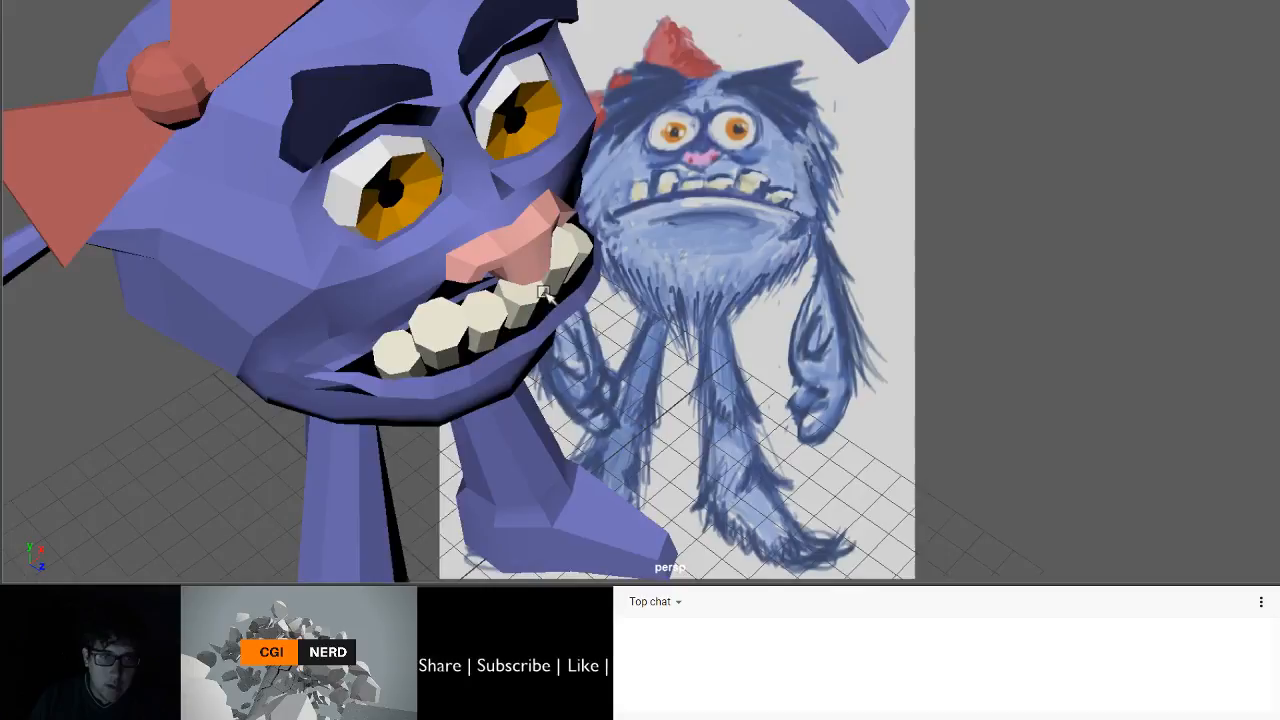
pyautogui.click(502, 333)
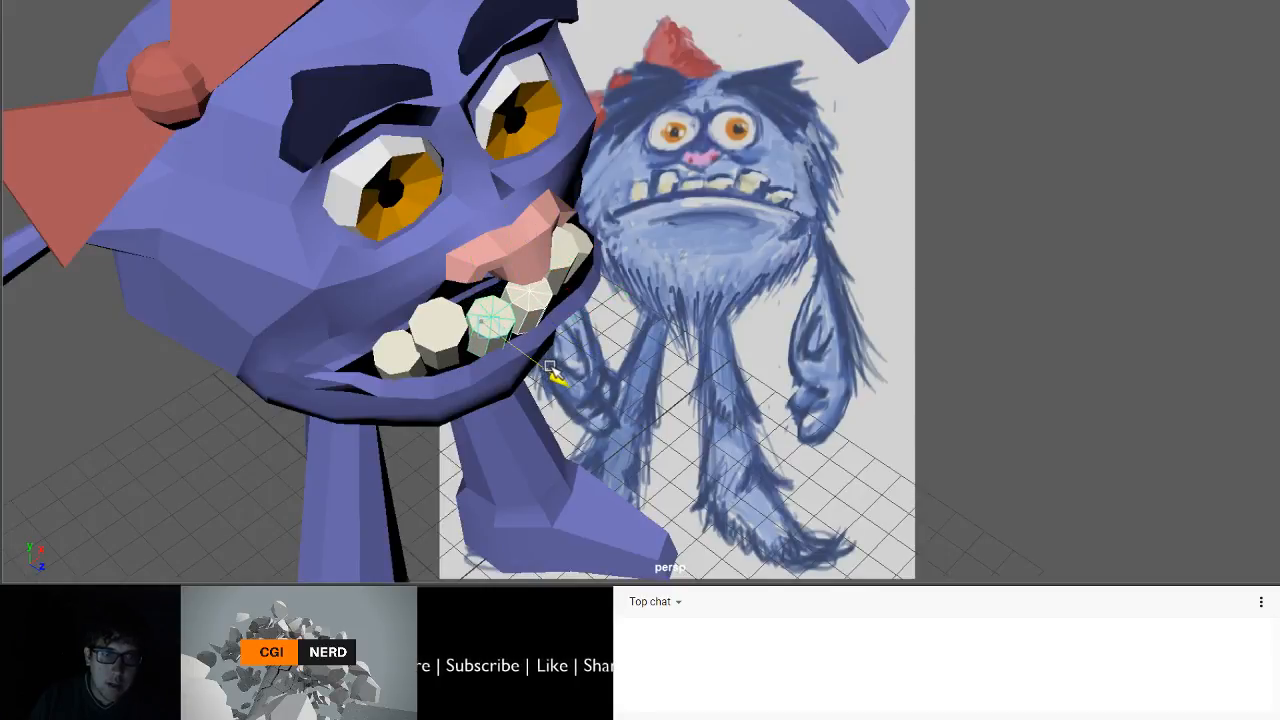
pyautogui.click(438, 335)
pyautogui.keyDown('shift'); pyautogui.click(566, 274); pyautogui.keyUp('shift')
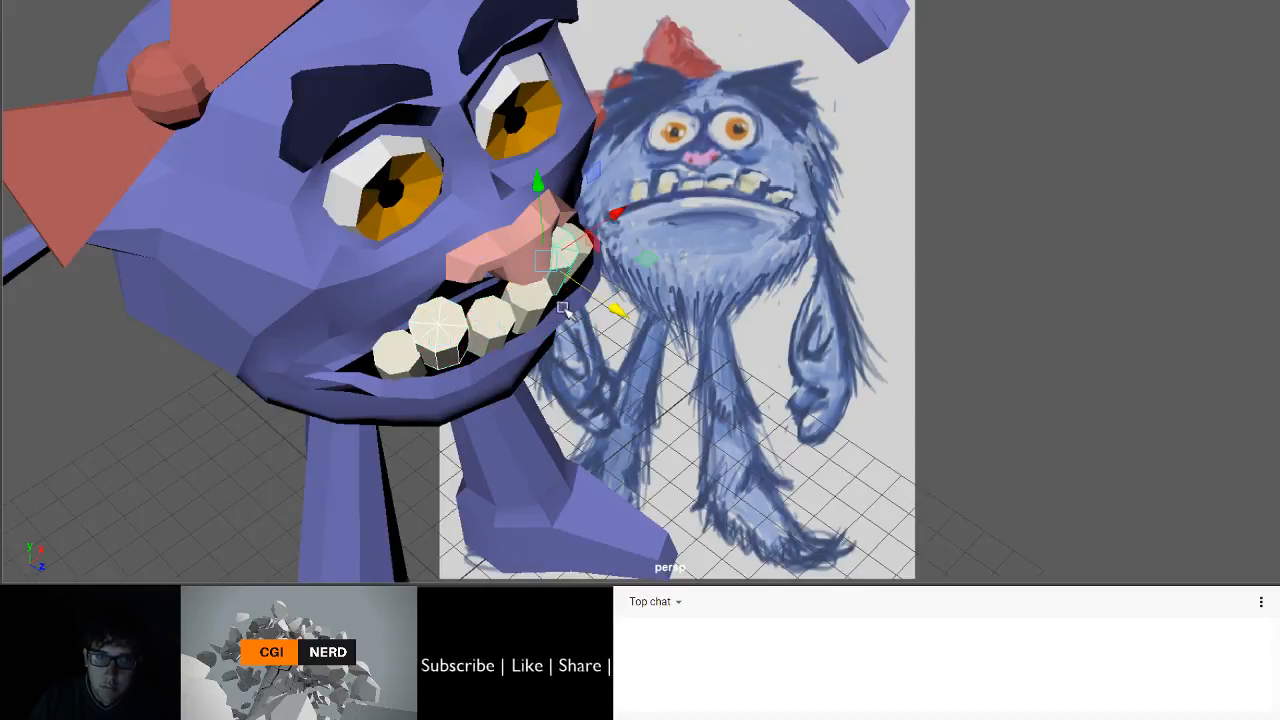
pyautogui.moveTo(600, 302); pyautogui.dragTo(609, 311)
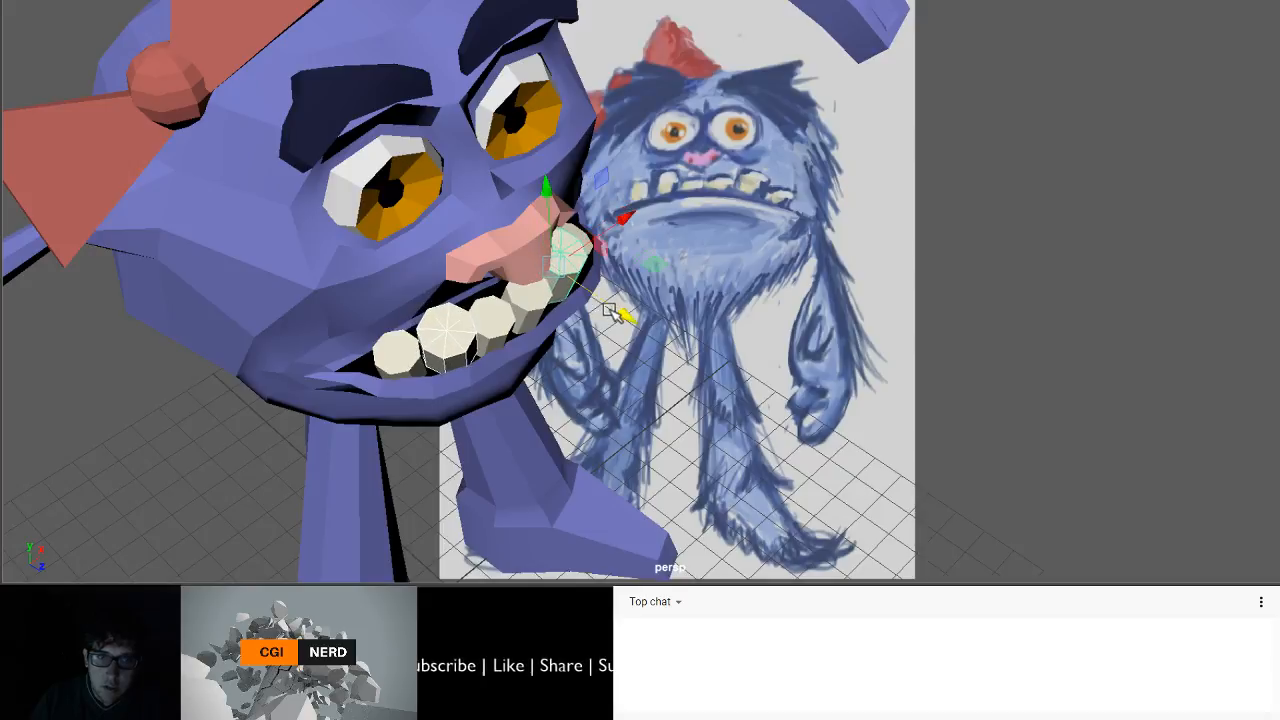
# - Nudge the short middle tooth beside the tilted tall tooth into place in the row and clear the selection
pyautogui.click(530, 316)
pyautogui.moveTo(508, 335); pyautogui.dragTo(537, 357)
pyautogui.click(1000, 251)
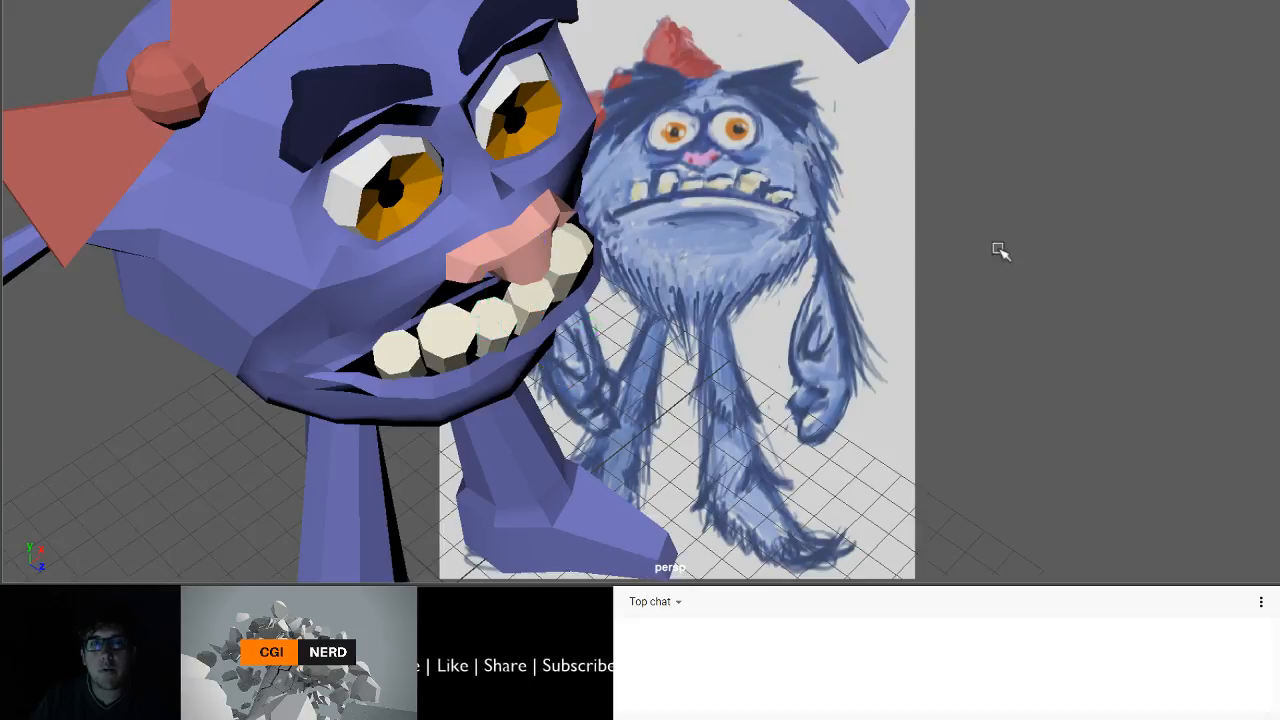
pyautogui.keyDown('alt'); pyautogui.moveTo(1000, 251); pyautogui.dragTo(860, 256); pyautogui.keyUp('alt')
pyautogui.keyDown('alt'); pyautogui.moveTo(664, 251); pyautogui.dragTo(545, 231); pyautogui.keyUp('alt')
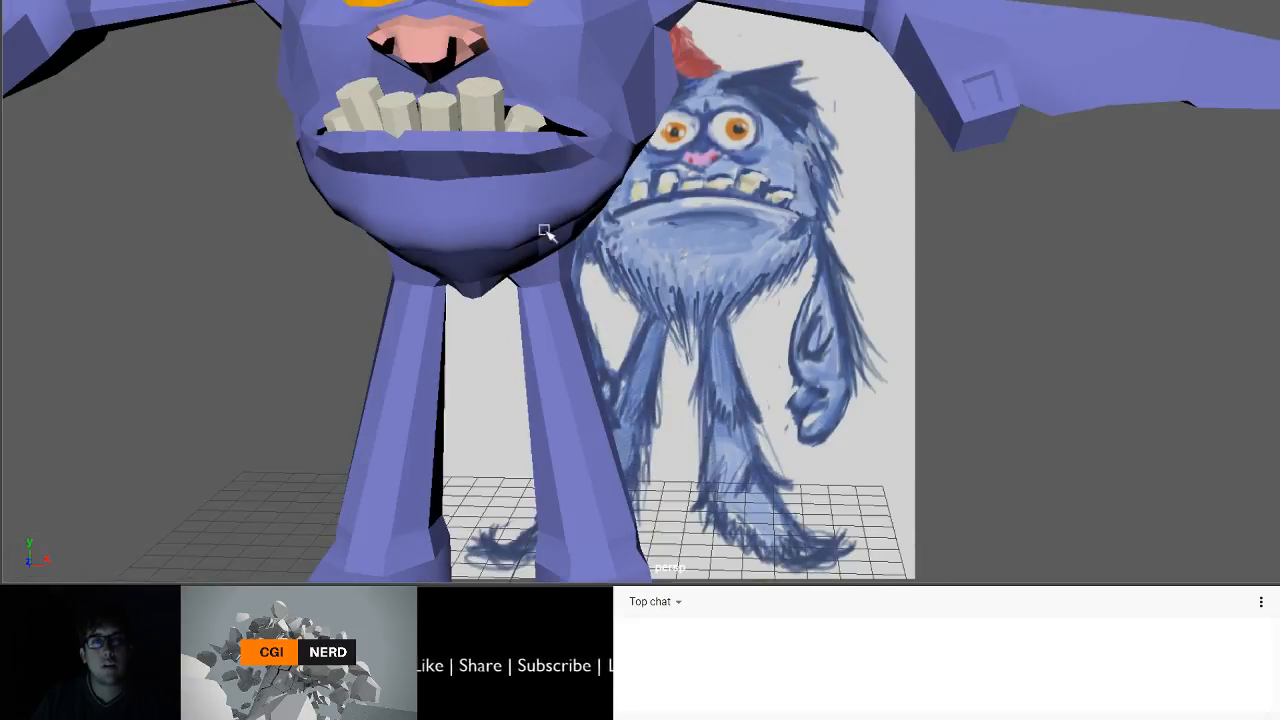
pyautogui.click(387, 122)
pyautogui.moveTo(369, 129); pyautogui.dragTo(373, 130)
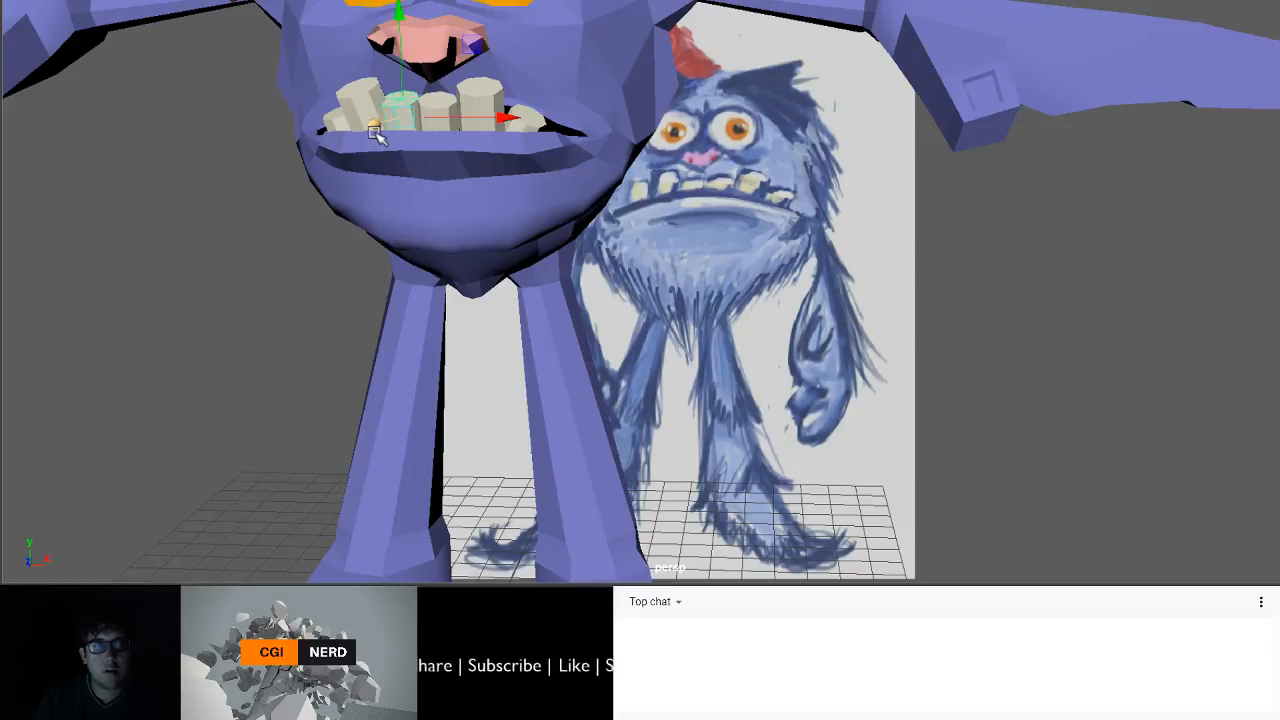
pyautogui.click(165, 215)
# - Examine the whole monster from several angles beside the reference drawing, comparing its overall proportions and face
pyautogui.keyDown('alt'); pyautogui.moveTo(165, 215); pyautogui.dragTo(234, 260); pyautogui.keyUp('alt')
pyautogui.scroll(-6, 405, 190)
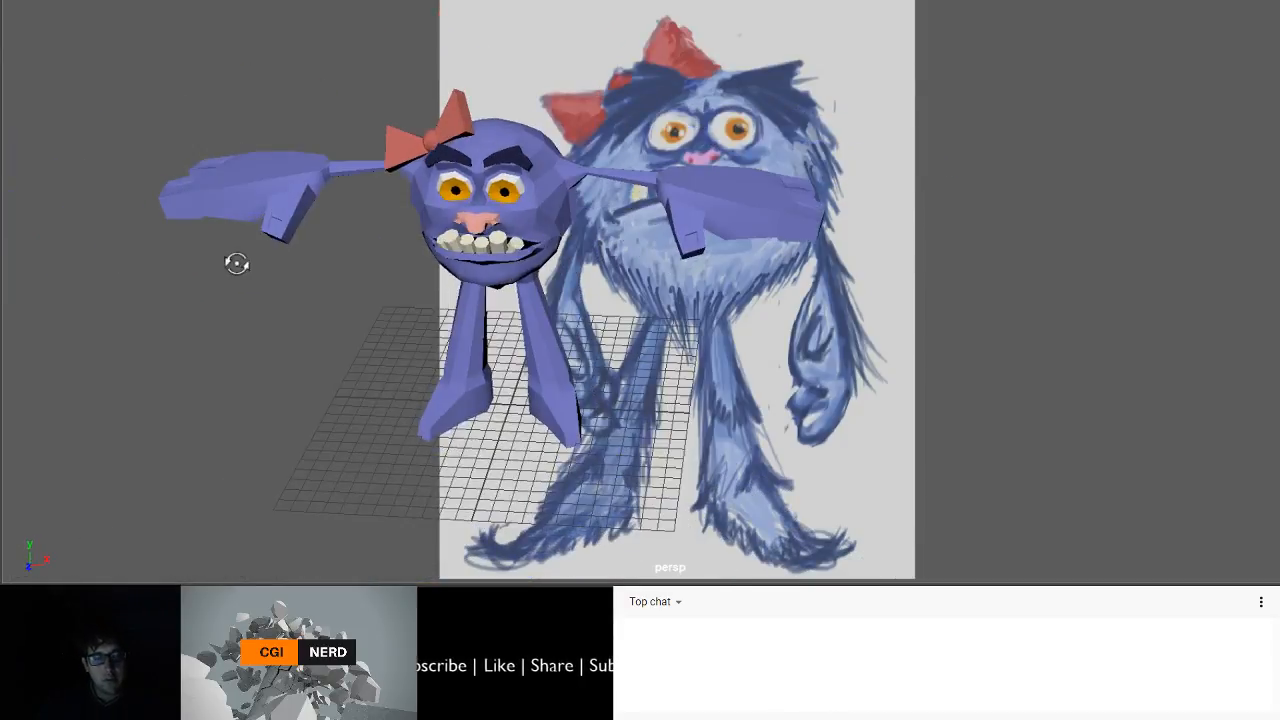
pyautogui.keyDown('alt'); pyautogui.moveTo(425, 226); pyautogui.dragTo(410, 254); pyautogui.keyUp('alt')
pyautogui.keyDown('alt'); pyautogui.moveTo(410, 254); pyautogui.dragTo(1010, 269, button='middle'); pyautogui.keyUp('alt')
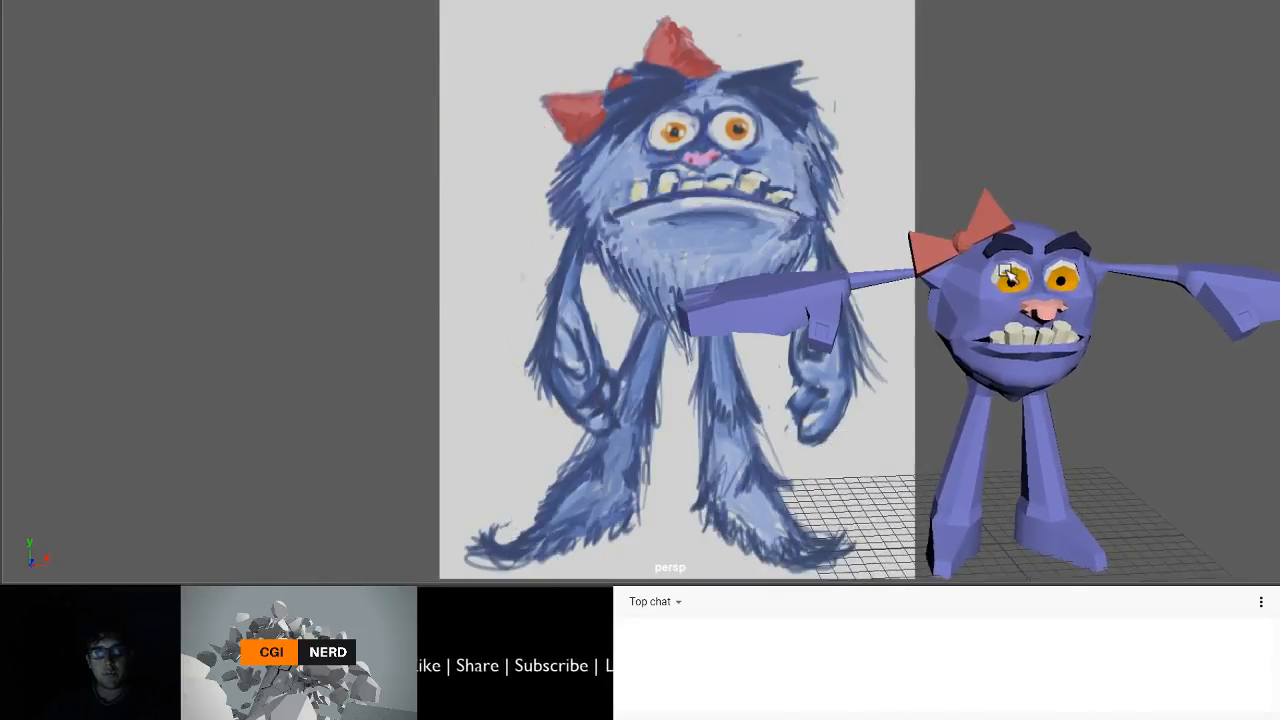
pyautogui.keyDown('alt'); pyautogui.moveTo(985, 272); pyautogui.dragTo(943, 265); pyautogui.keyUp('alt')
pyautogui.keyDown('alt'); pyautogui.moveTo(944, 265); pyautogui.dragTo(857, 229, button='middle'); pyautogui.keyUp('alt')
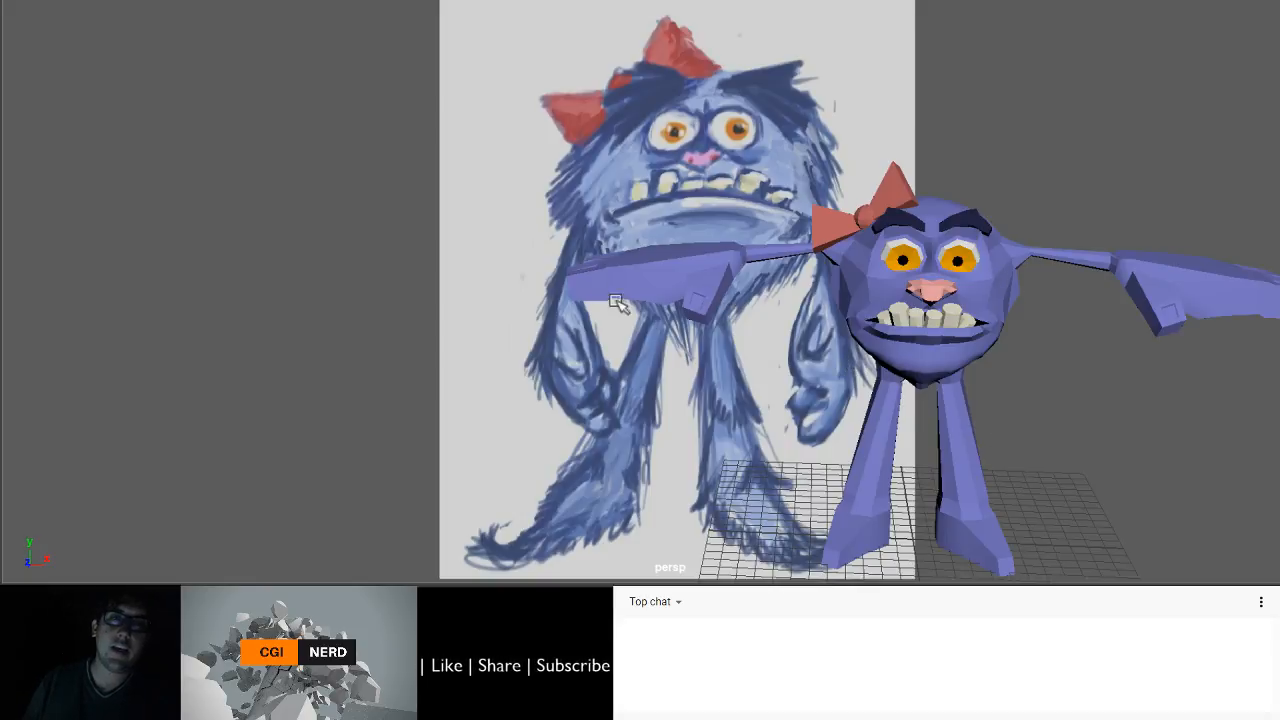
pyautogui.keyDown('alt'); pyautogui.moveTo(617, 303); pyautogui.dragTo(678, 330); pyautogui.keyUp('alt')
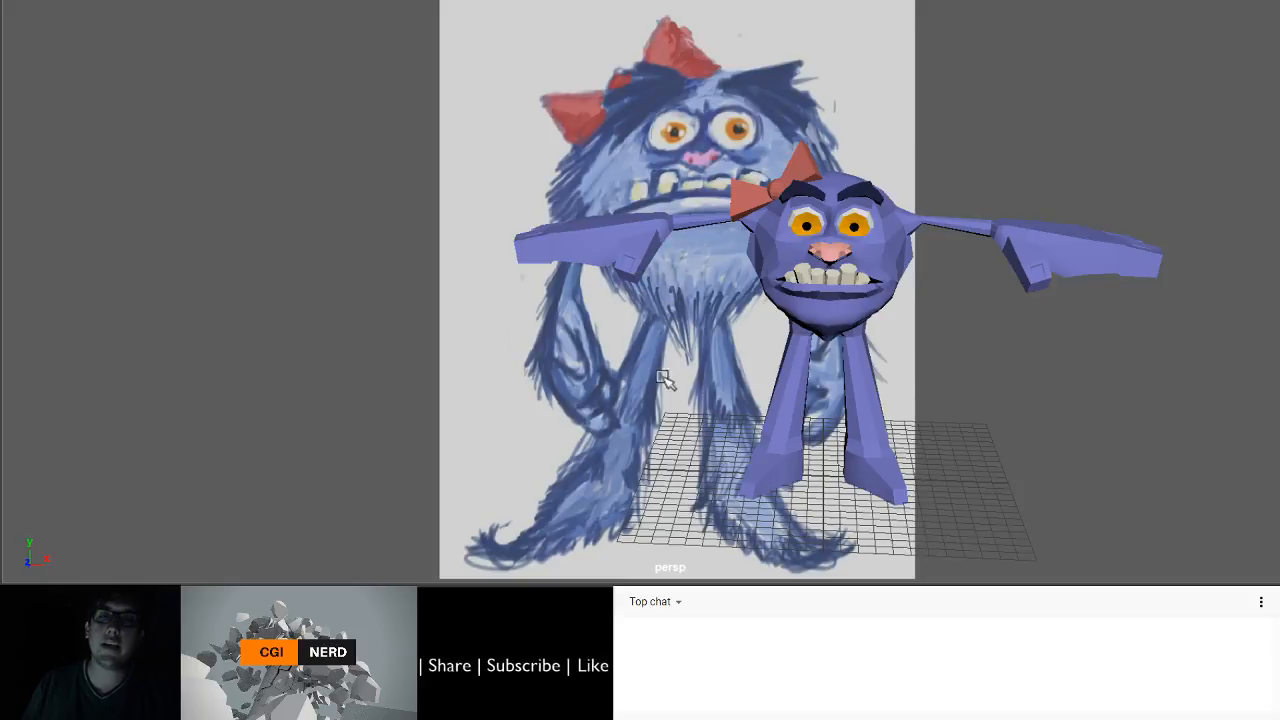
pyautogui.keyDown('alt'); pyautogui.moveTo(647, 395); pyautogui.dragTo(594, 286); pyautogui.keyUp('alt')
pyautogui.keyDown('alt'); pyautogui.moveTo(694, 276); pyautogui.dragTo(796, 329, button='middle'); pyautogui.keyUp('alt')
pyautogui.scroll(-1, 1070, 298)
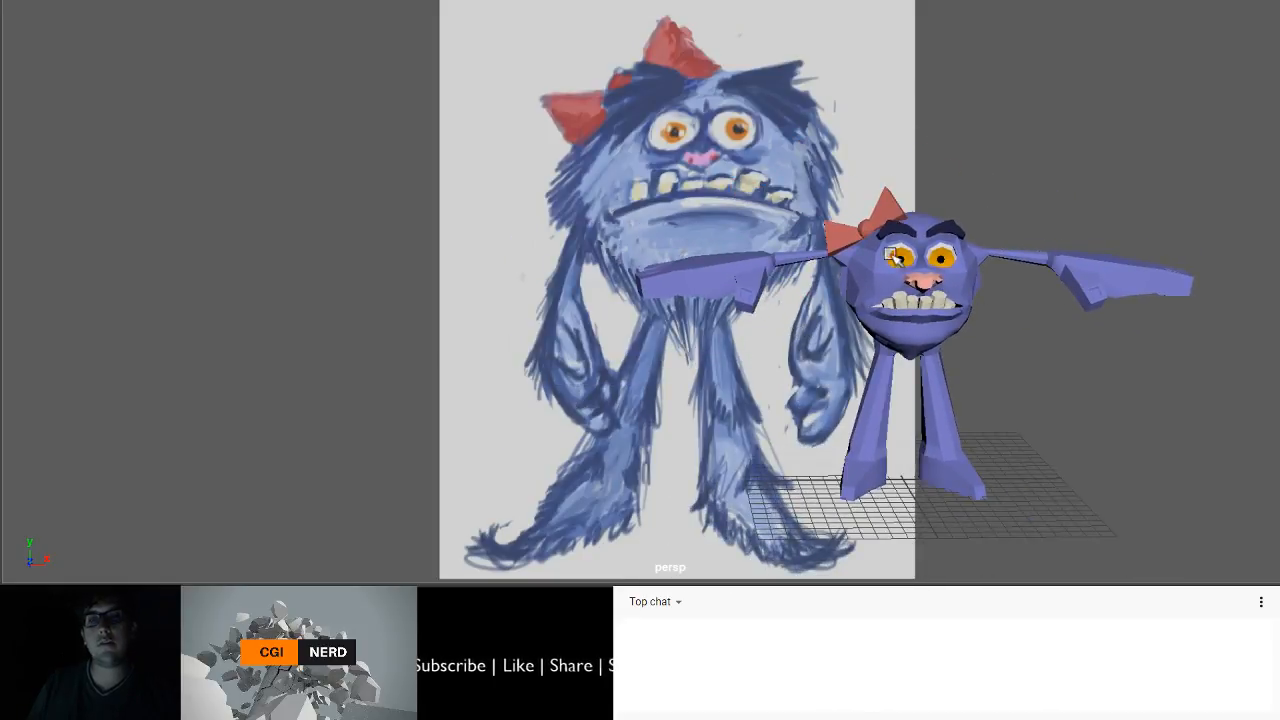